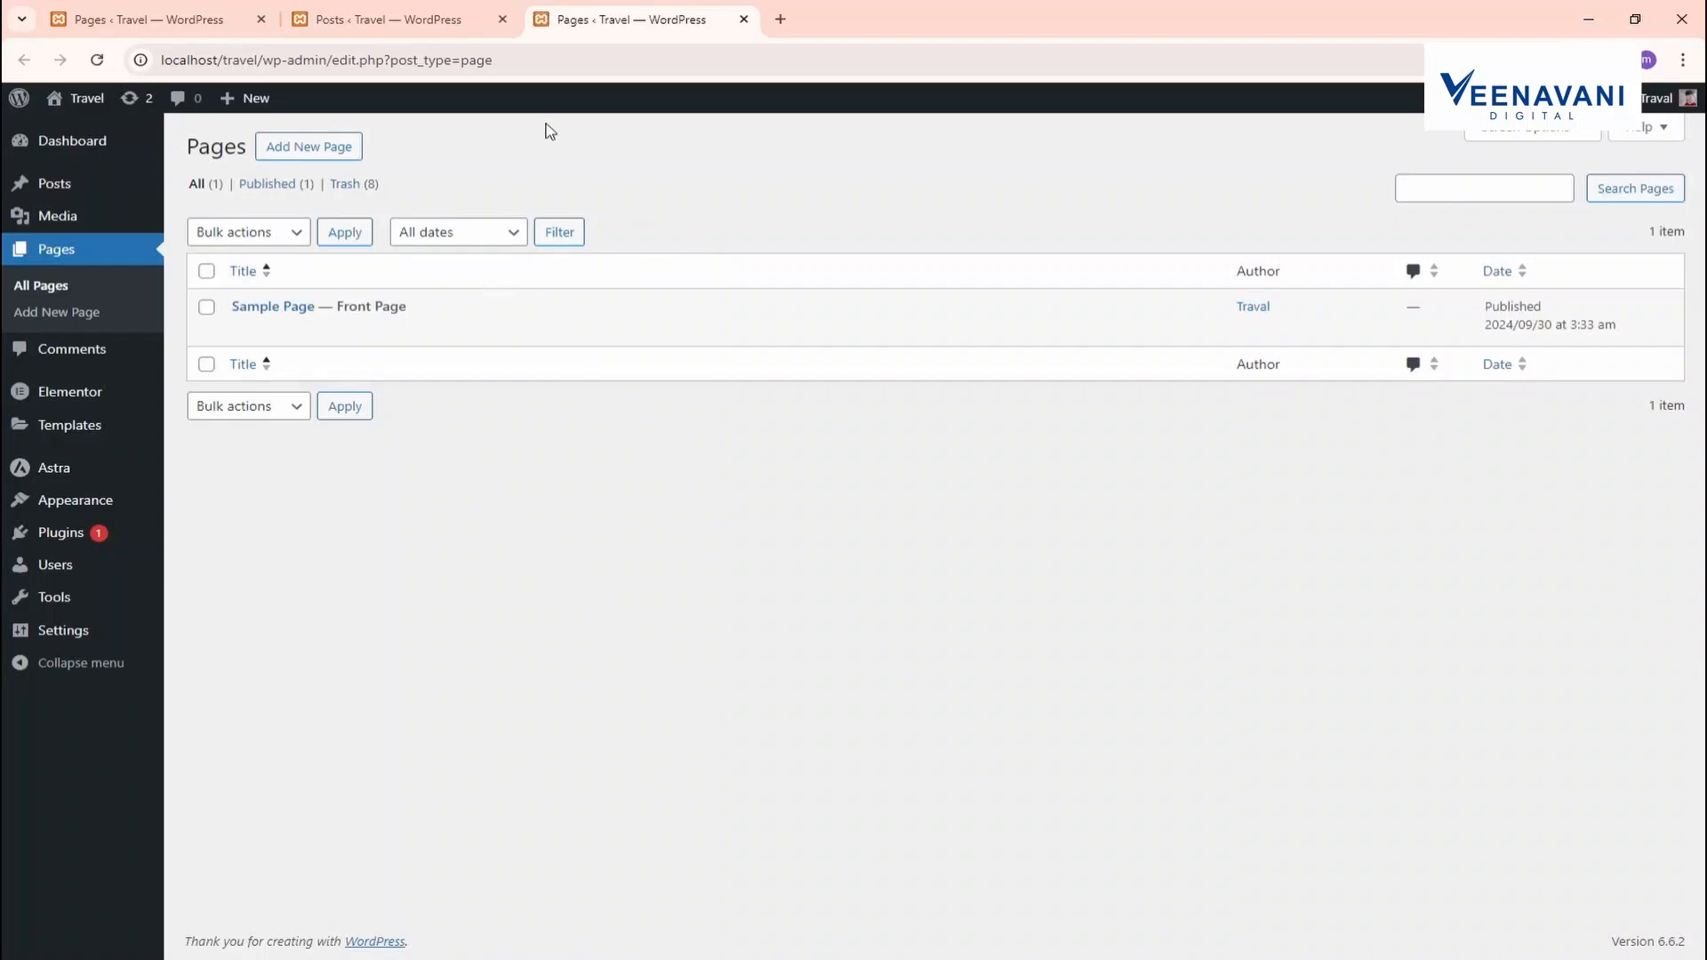
Review the live Sample Page and admin tabs, then close the duplicate and preview tabs
{"action": "left_click", "coordinate": [388, 330]}
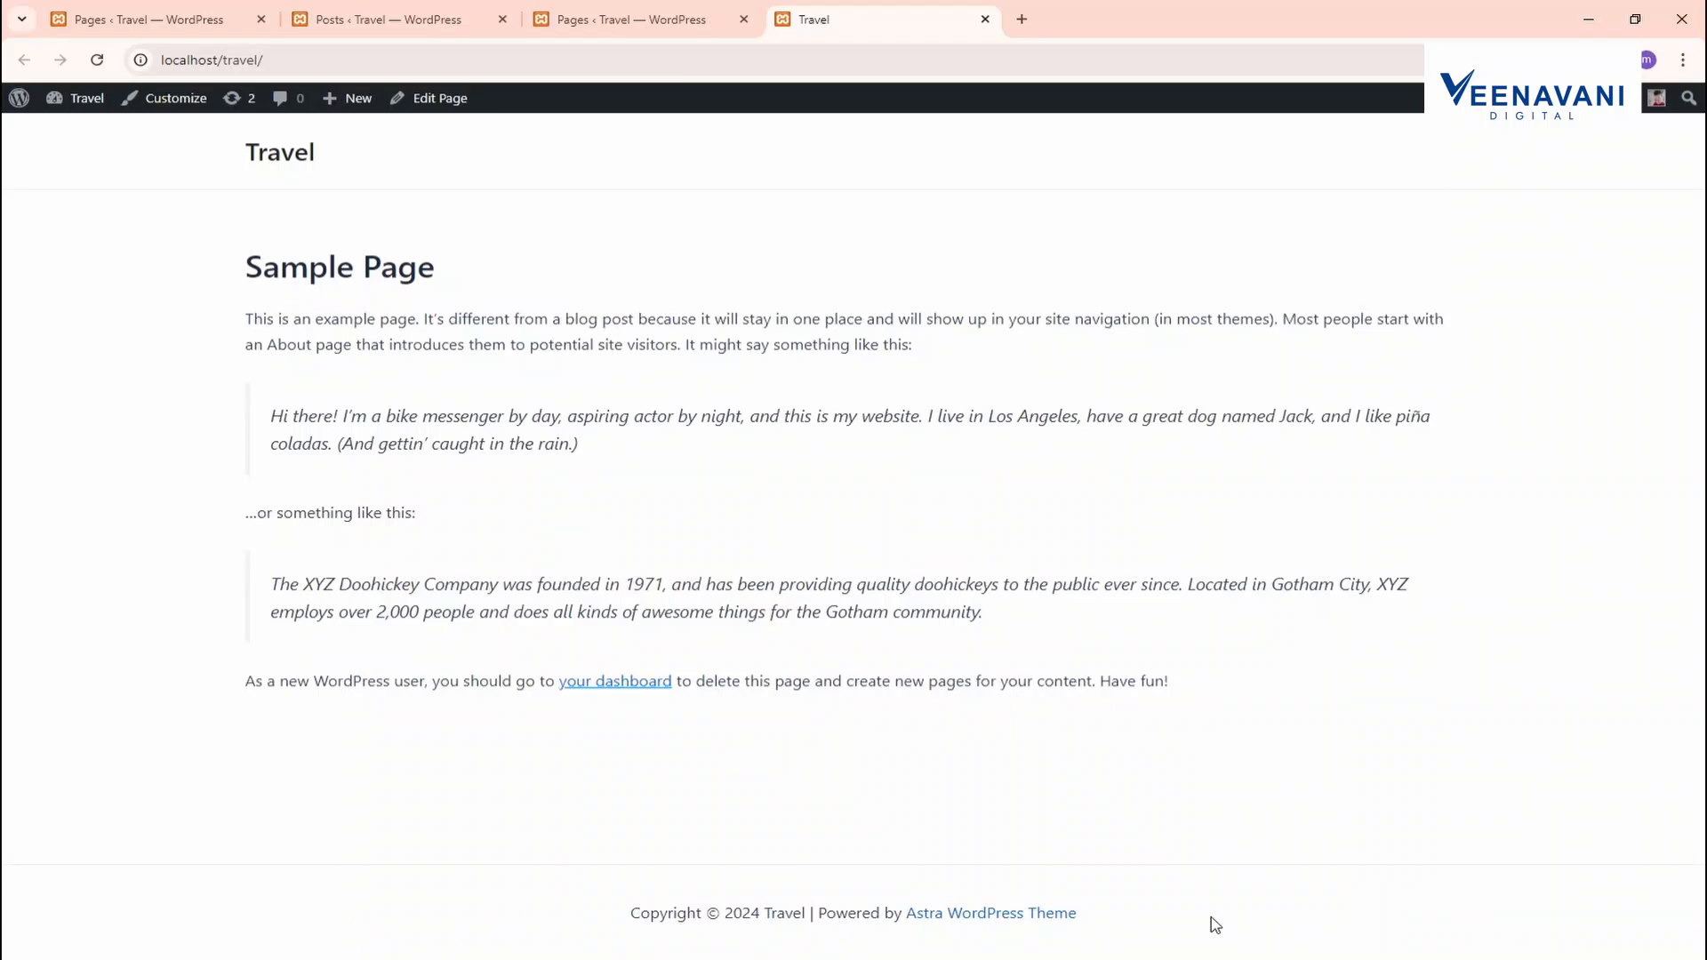
{"action": "left_click", "coordinate": [658, 16]}
{"action": "left_click", "coordinate": [397, 9]}
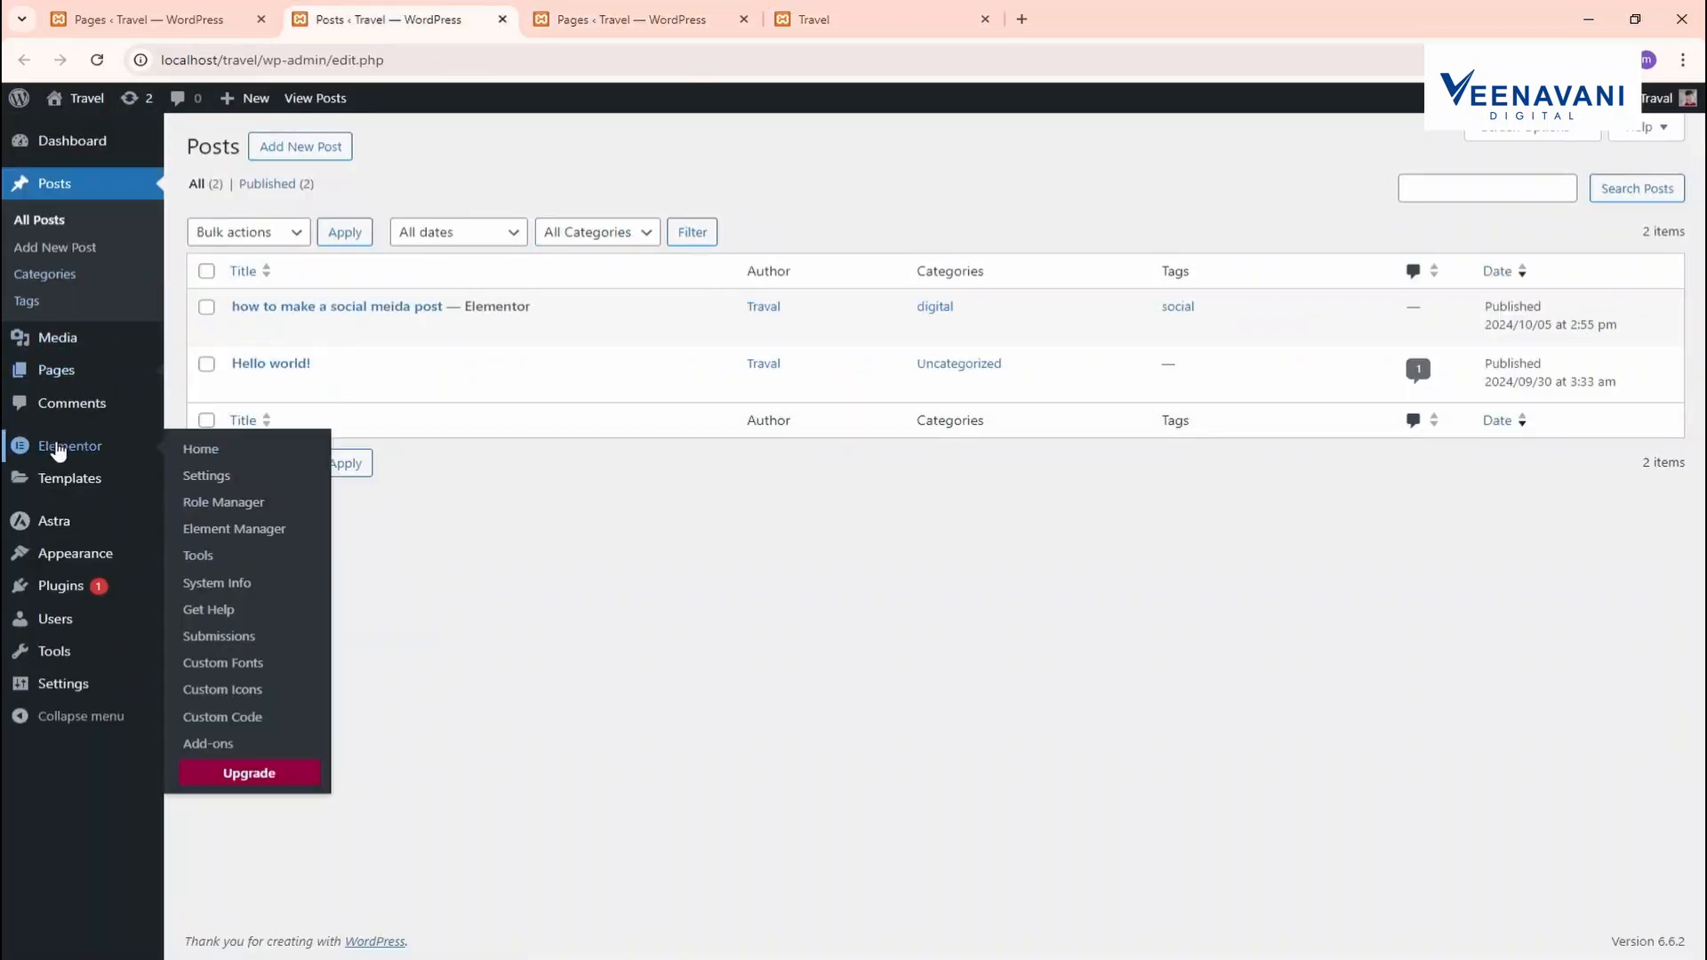
{"action": "mouse_move", "coordinate": [89, 558]}
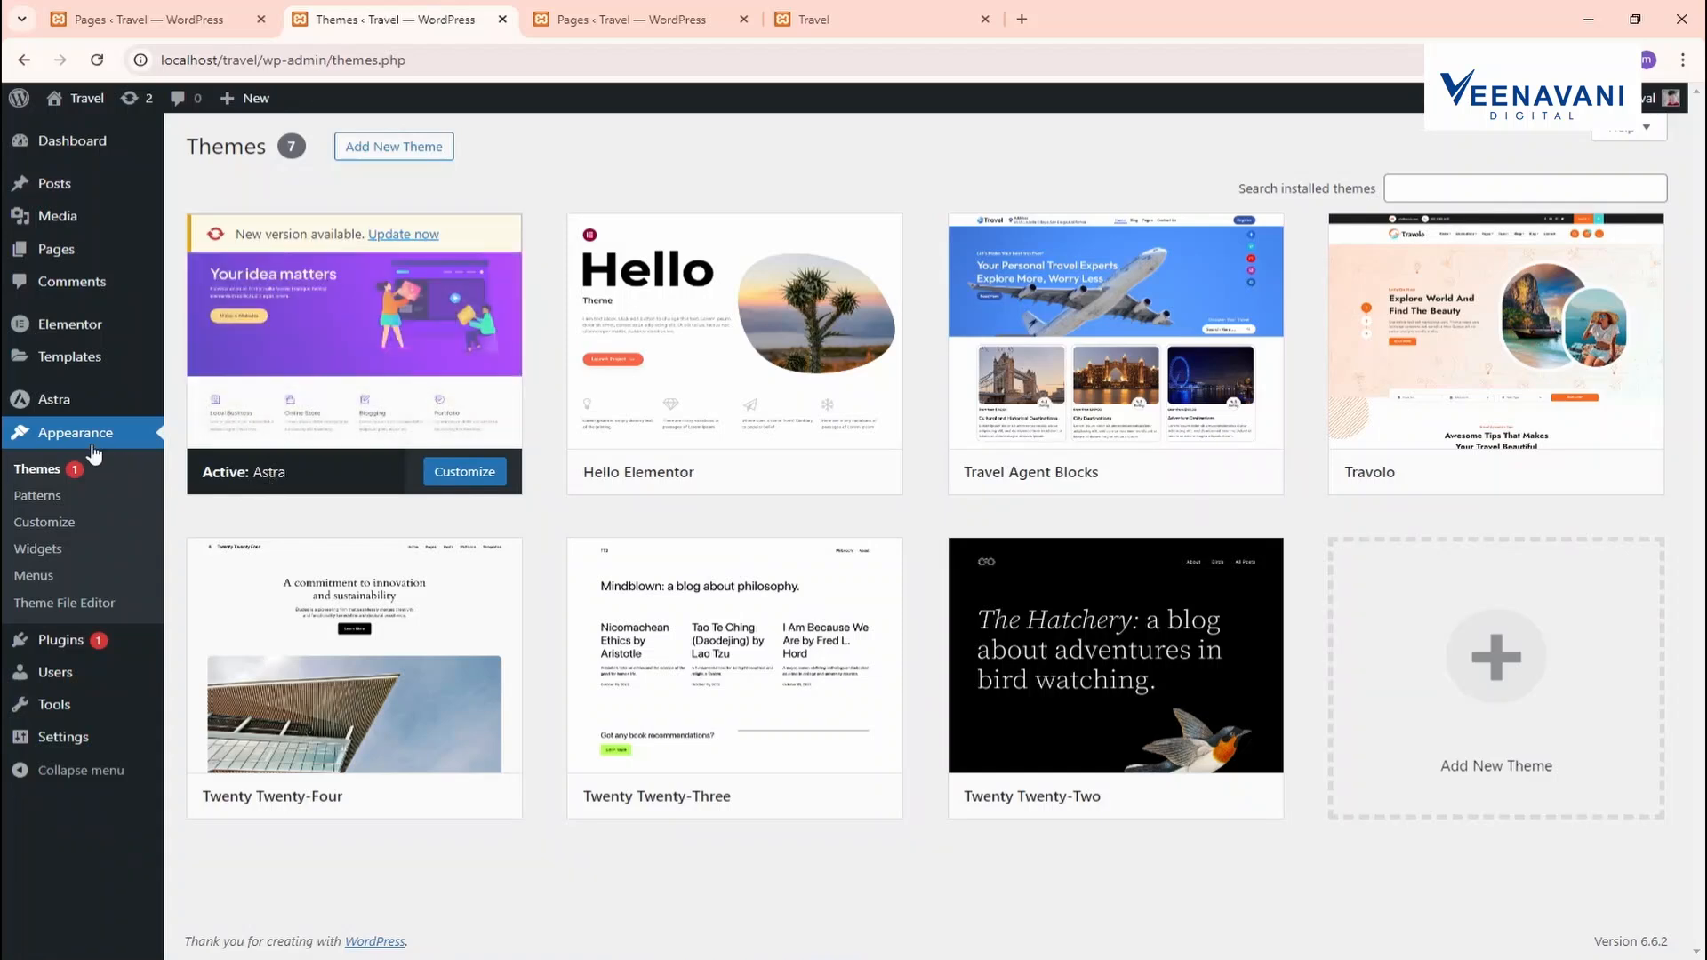
{"action": "left_click", "coordinate": [575, 10]}
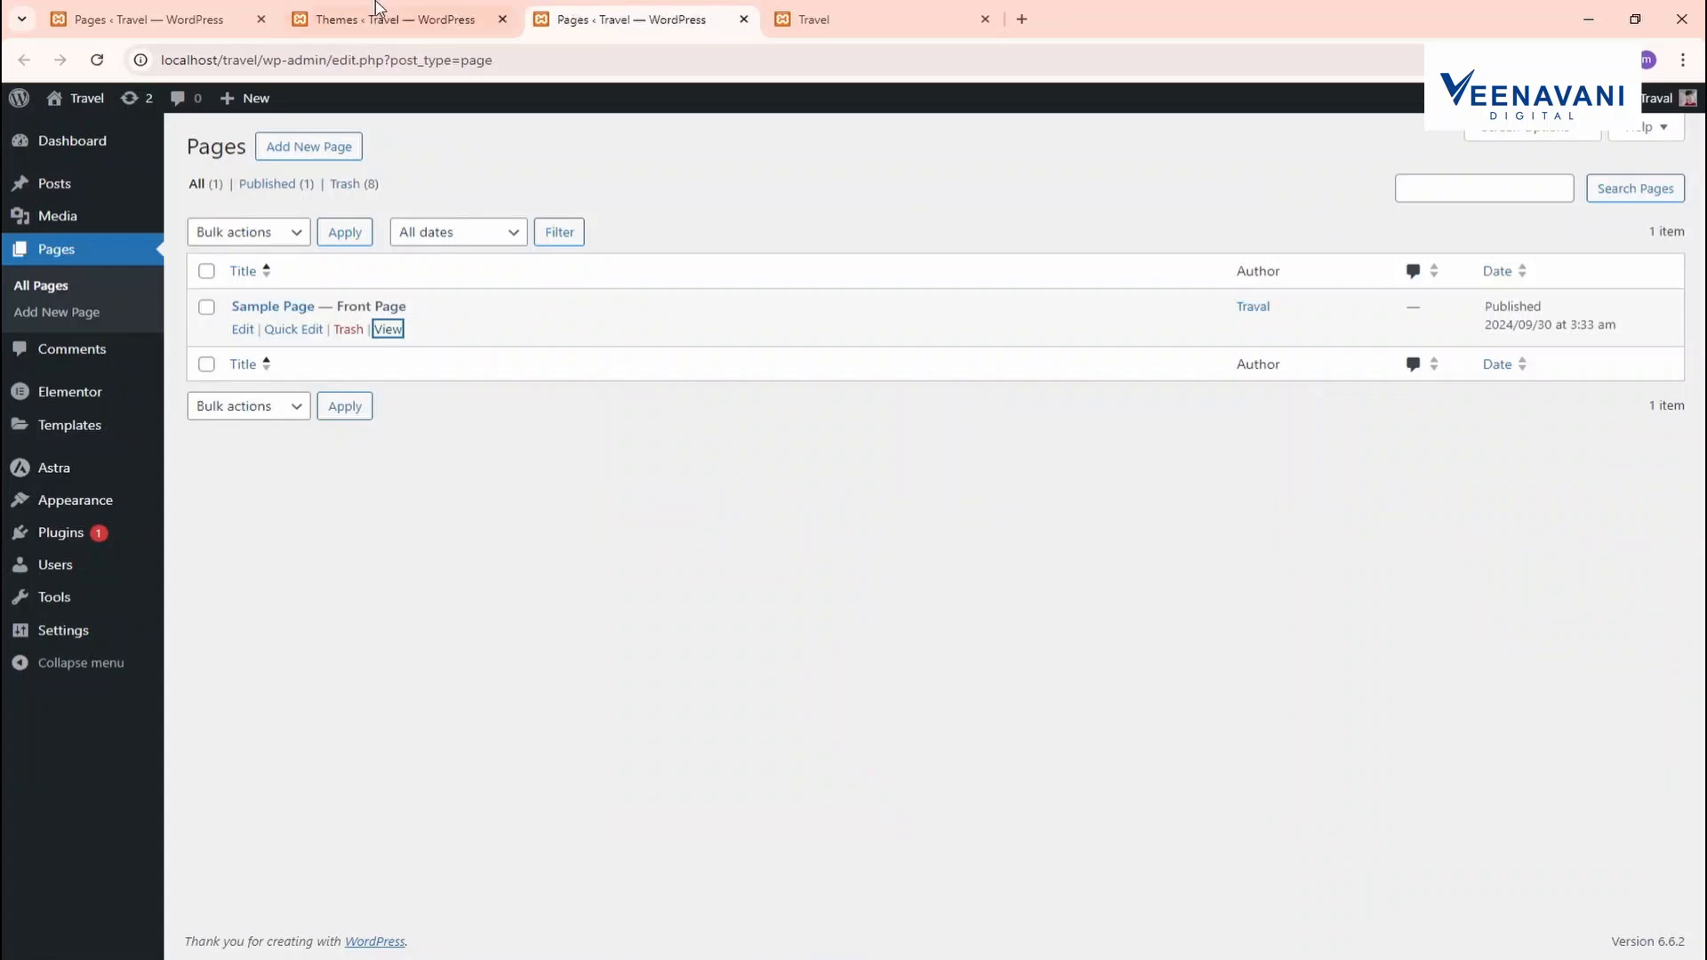
{"action": "left_click", "coordinate": [375, 11]}
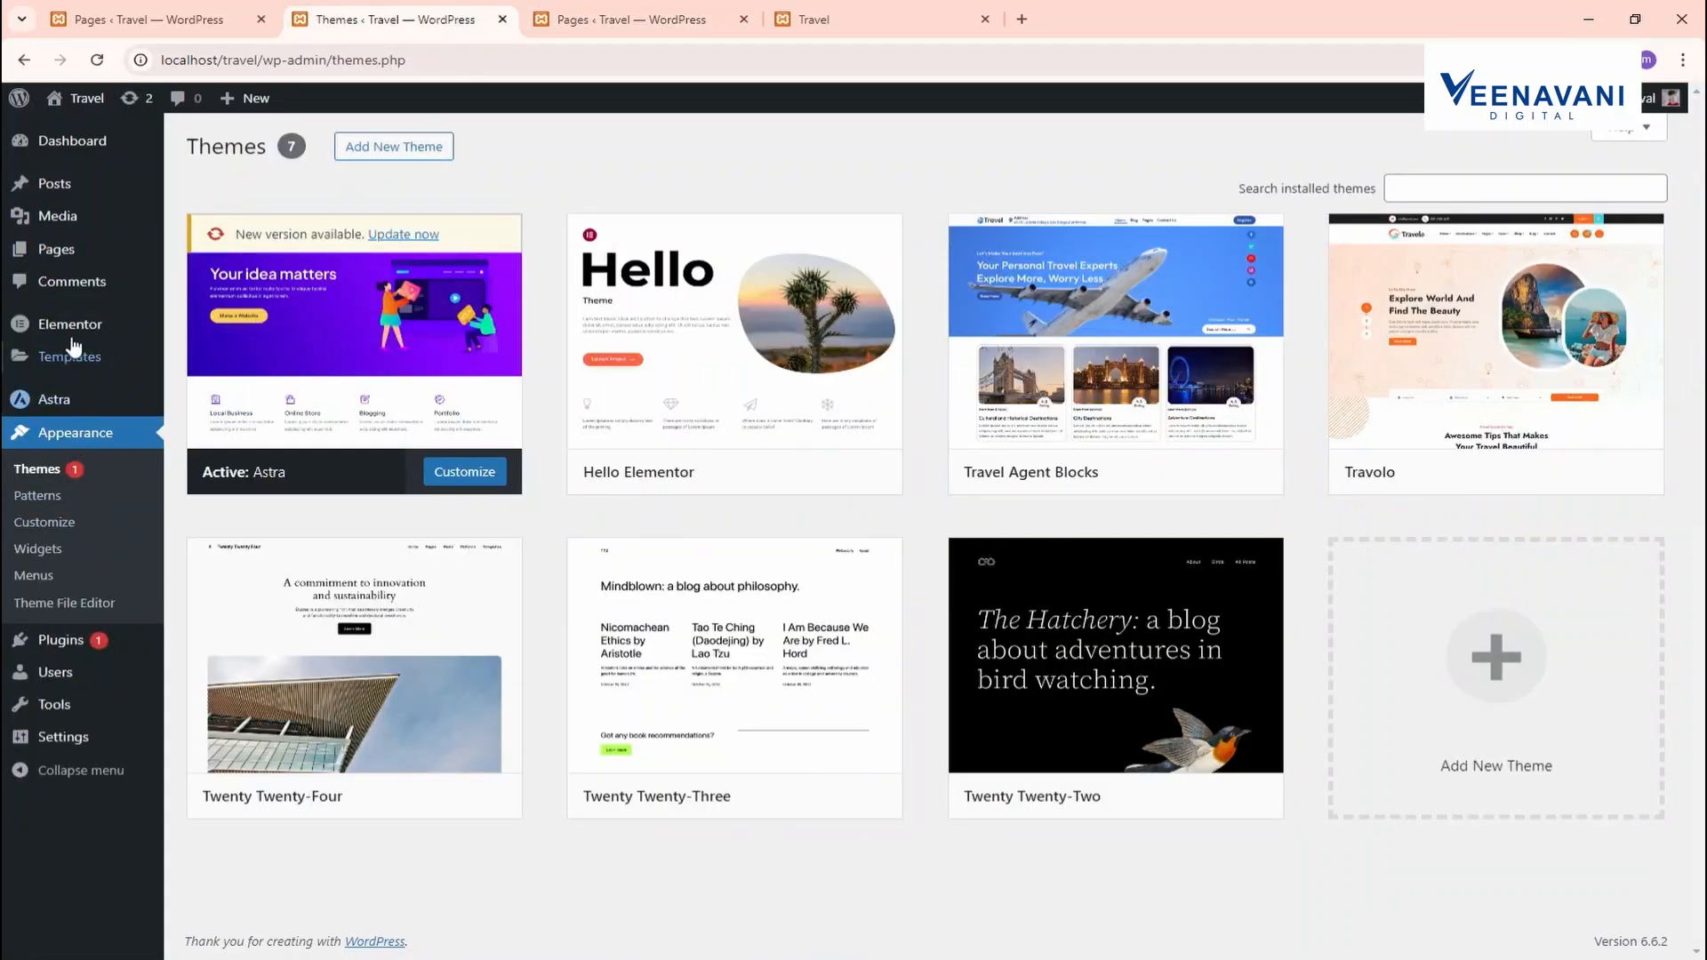
{"action": "mouse_move", "coordinate": [59, 250]}
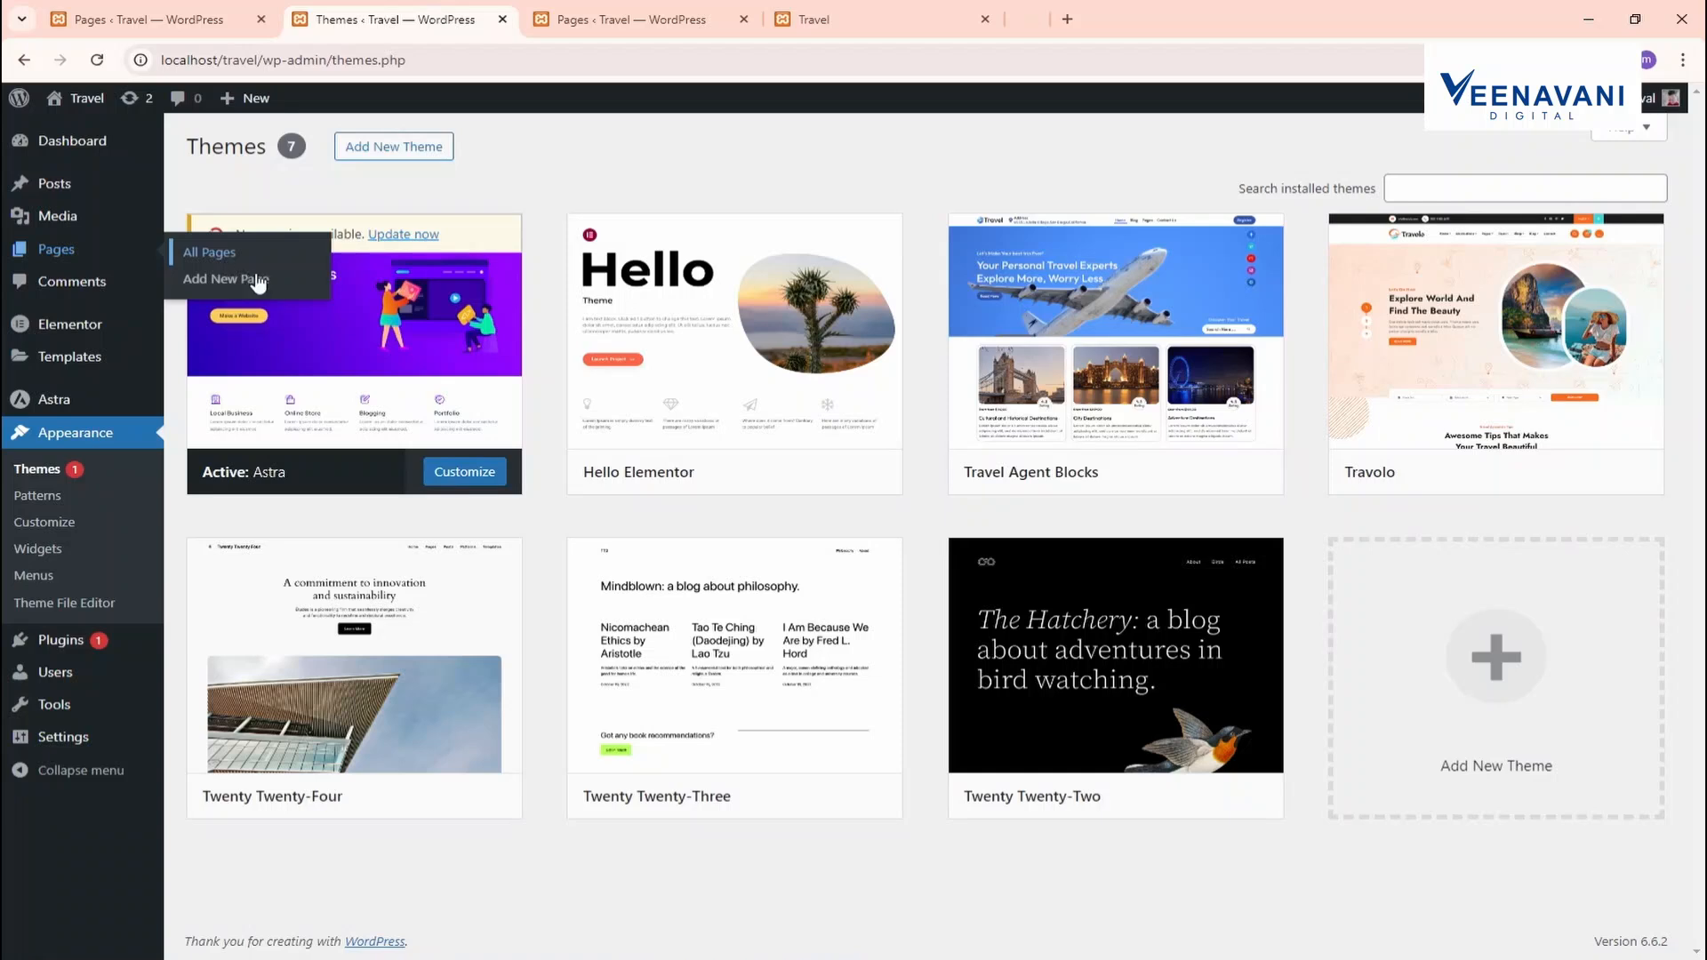
{"action": "left_click", "coordinate": [743, 19]}
{"action": "left_click", "coordinate": [743, 18]}
{"action": "left_click", "coordinate": [645, 24]}
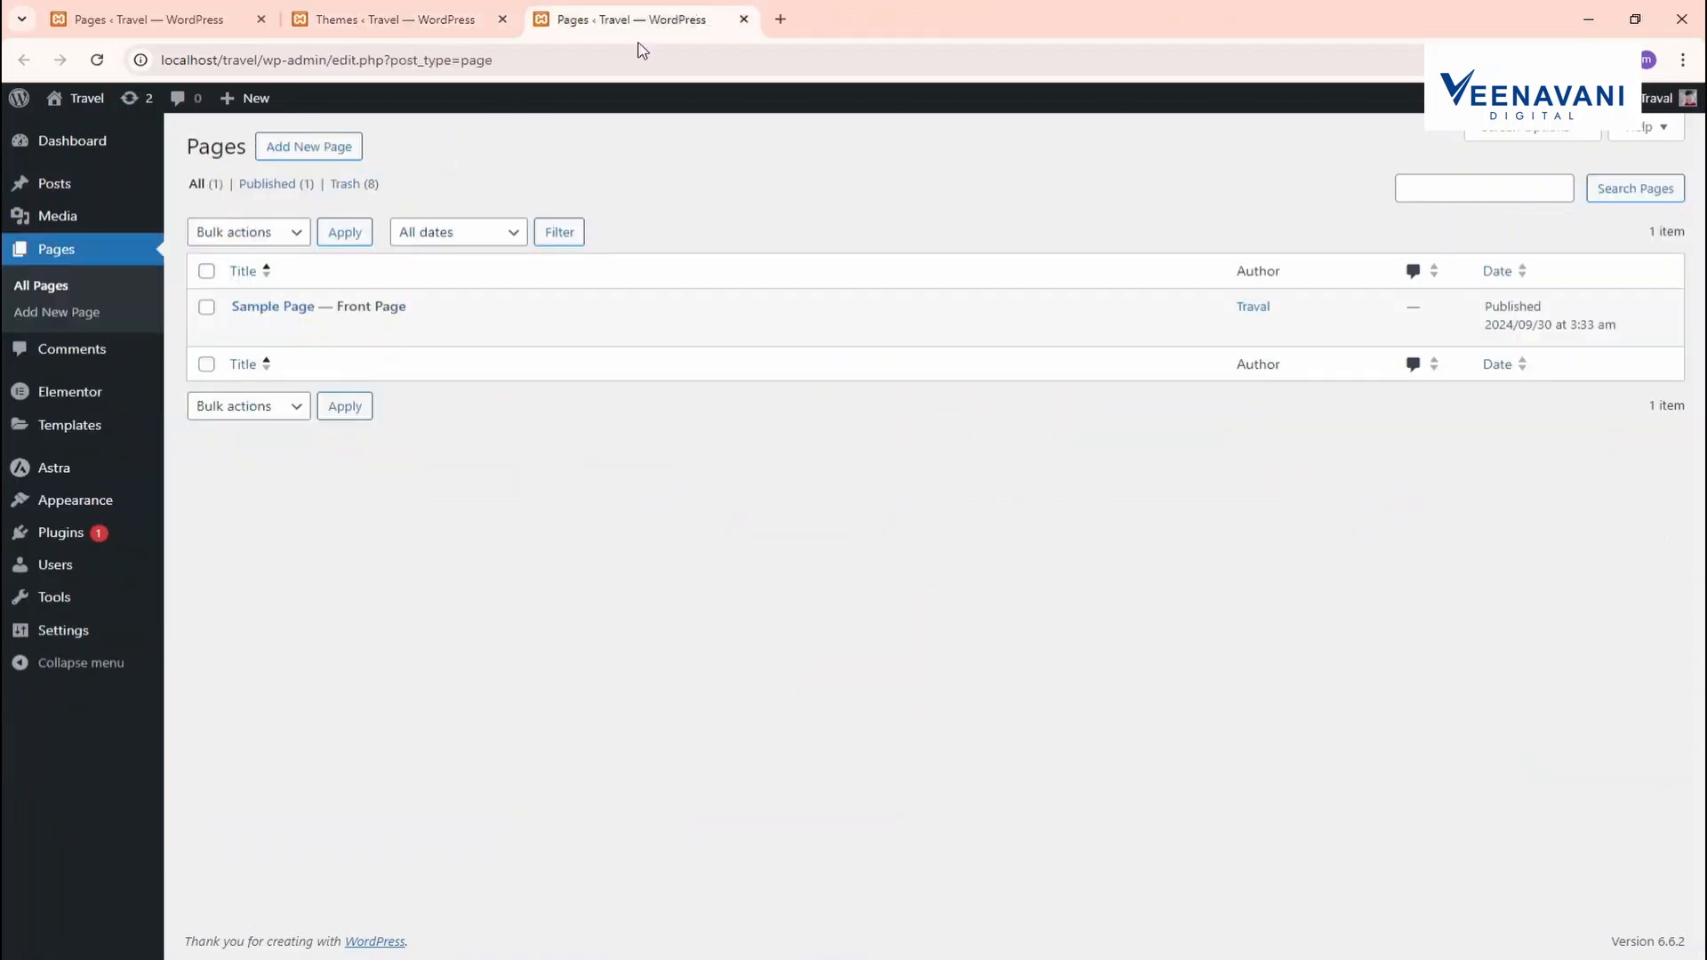
{"action": "mouse_move", "coordinate": [248, 338]}
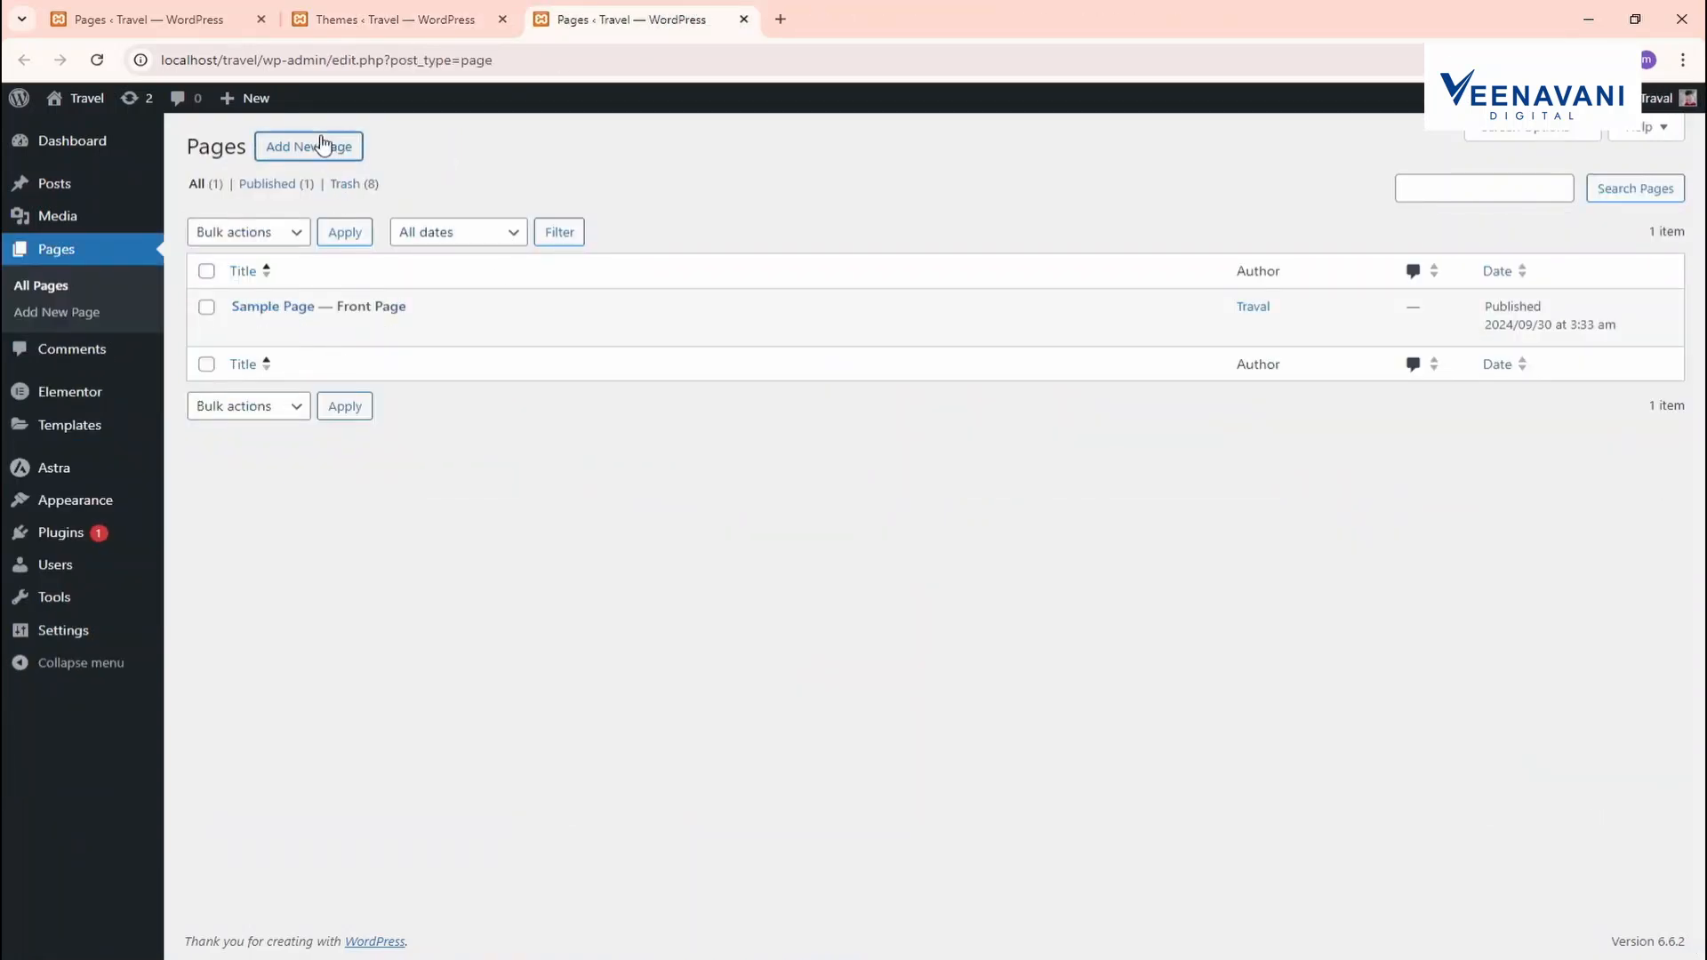
Start a new page draft in its own tab and open veenavanidigital.com in another tab
{"action": "middle_click", "coordinate": [349, 151]}
{"action": "left_click", "coordinate": [838, 19]}
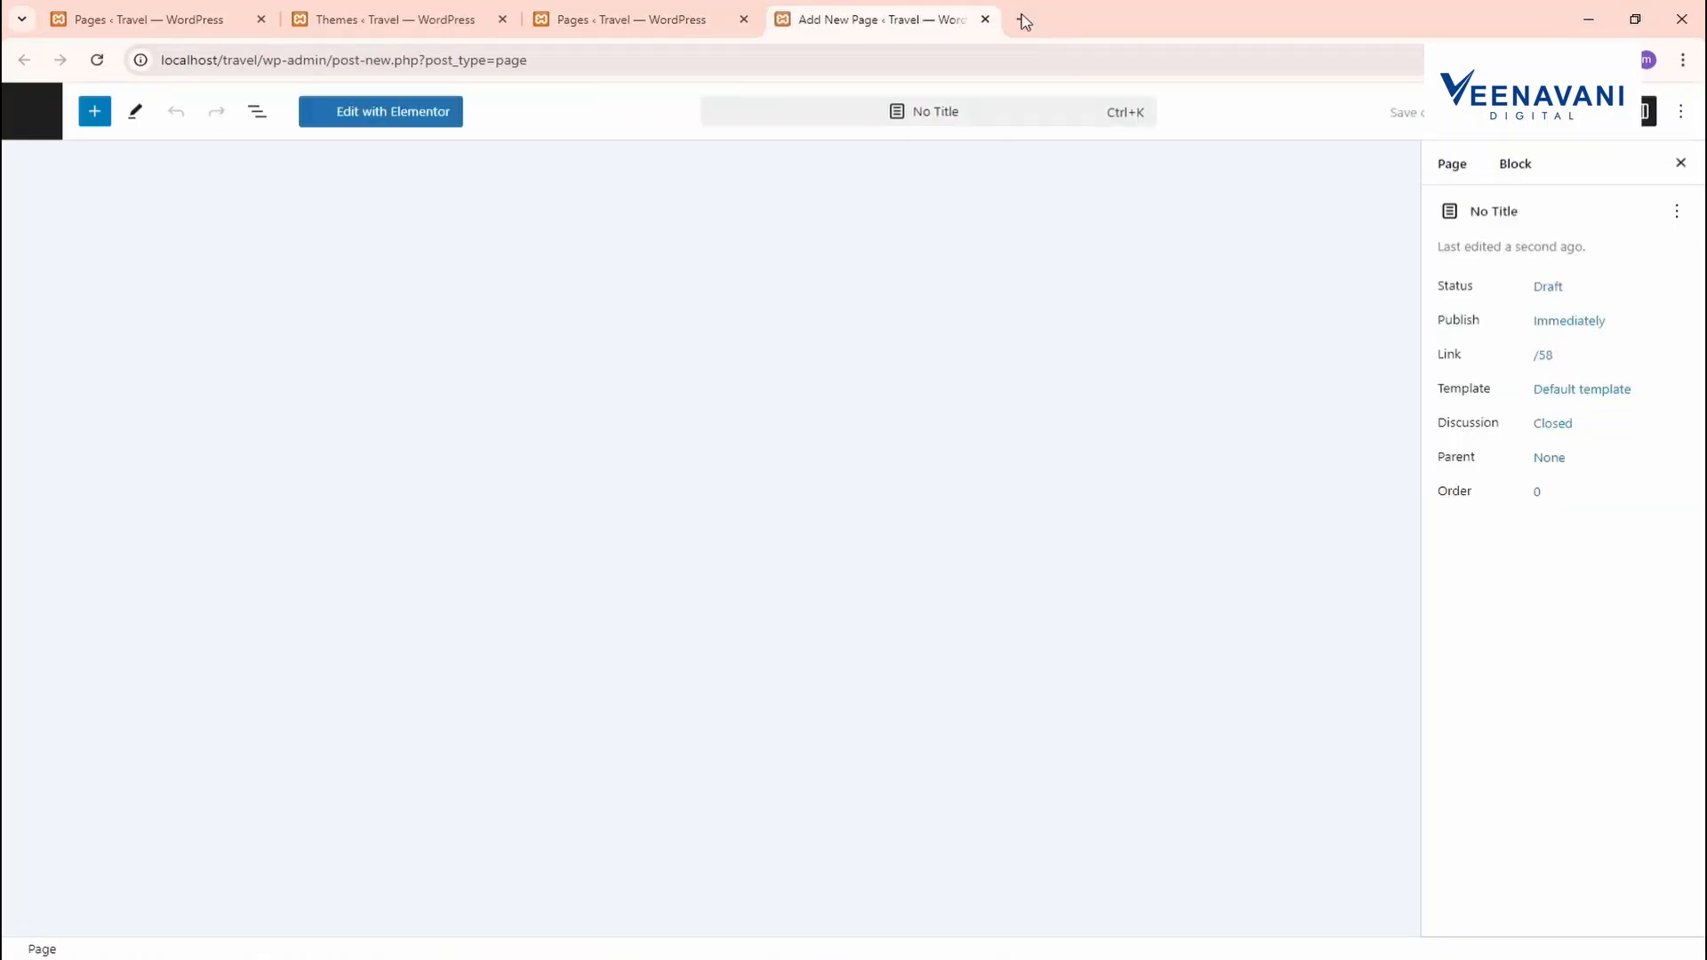
{"action": "left_click", "coordinate": [1022, 19]}
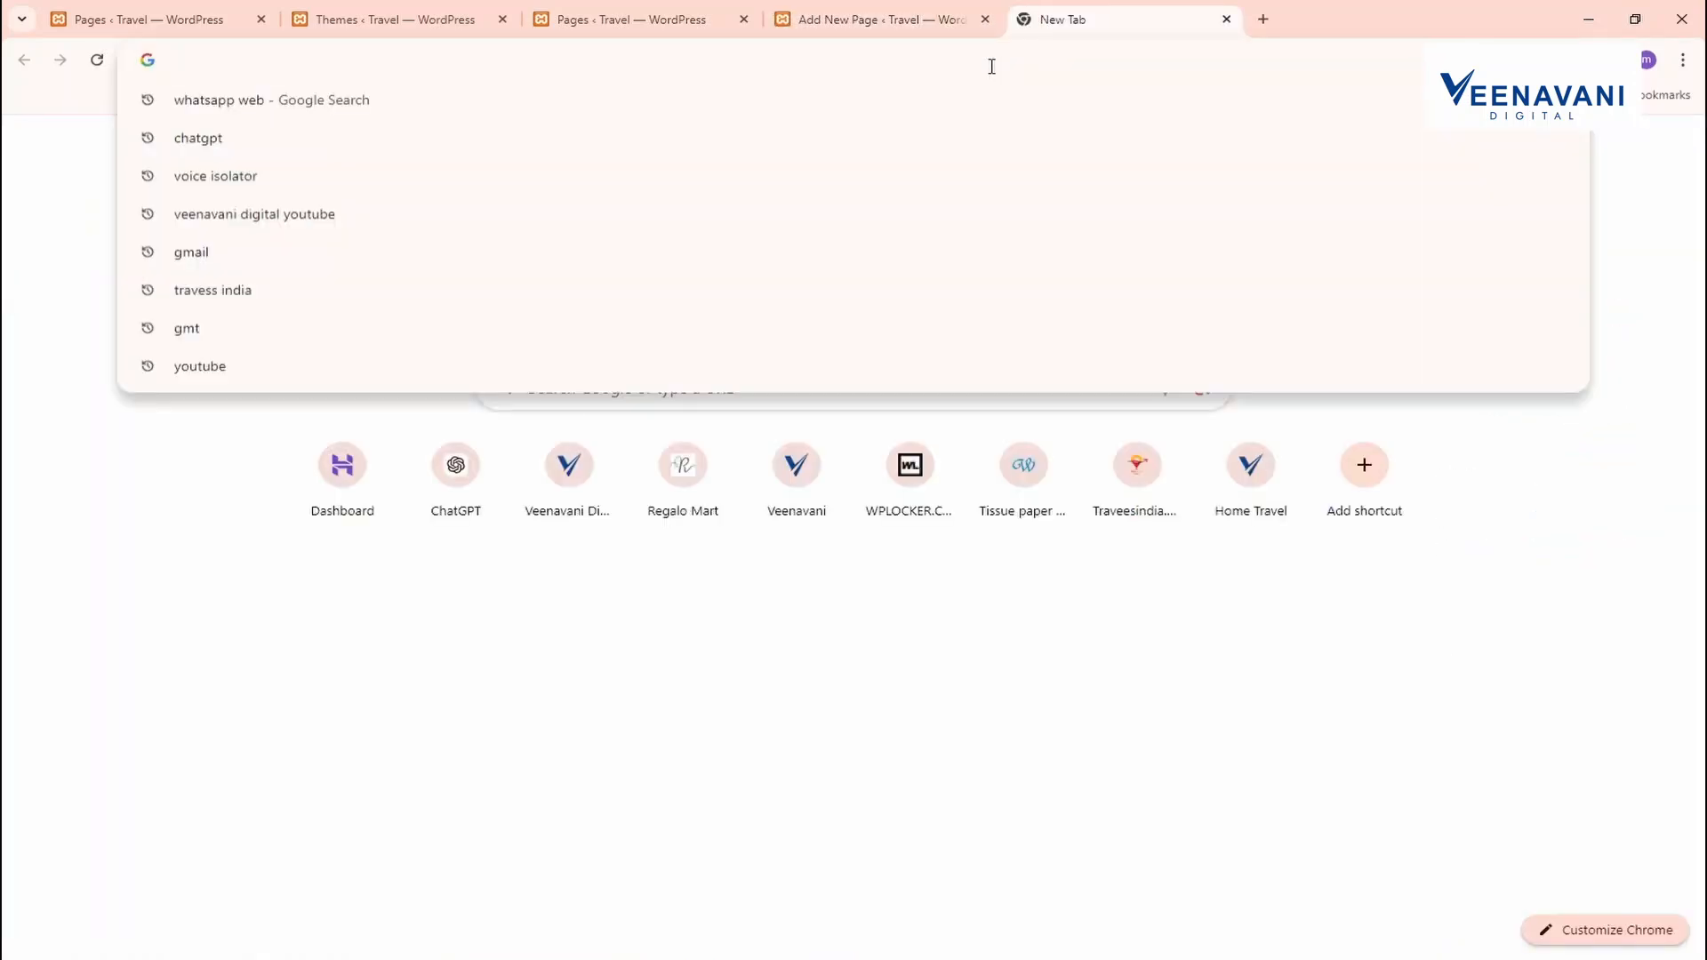
{"action": "type", "text": "veenm"}
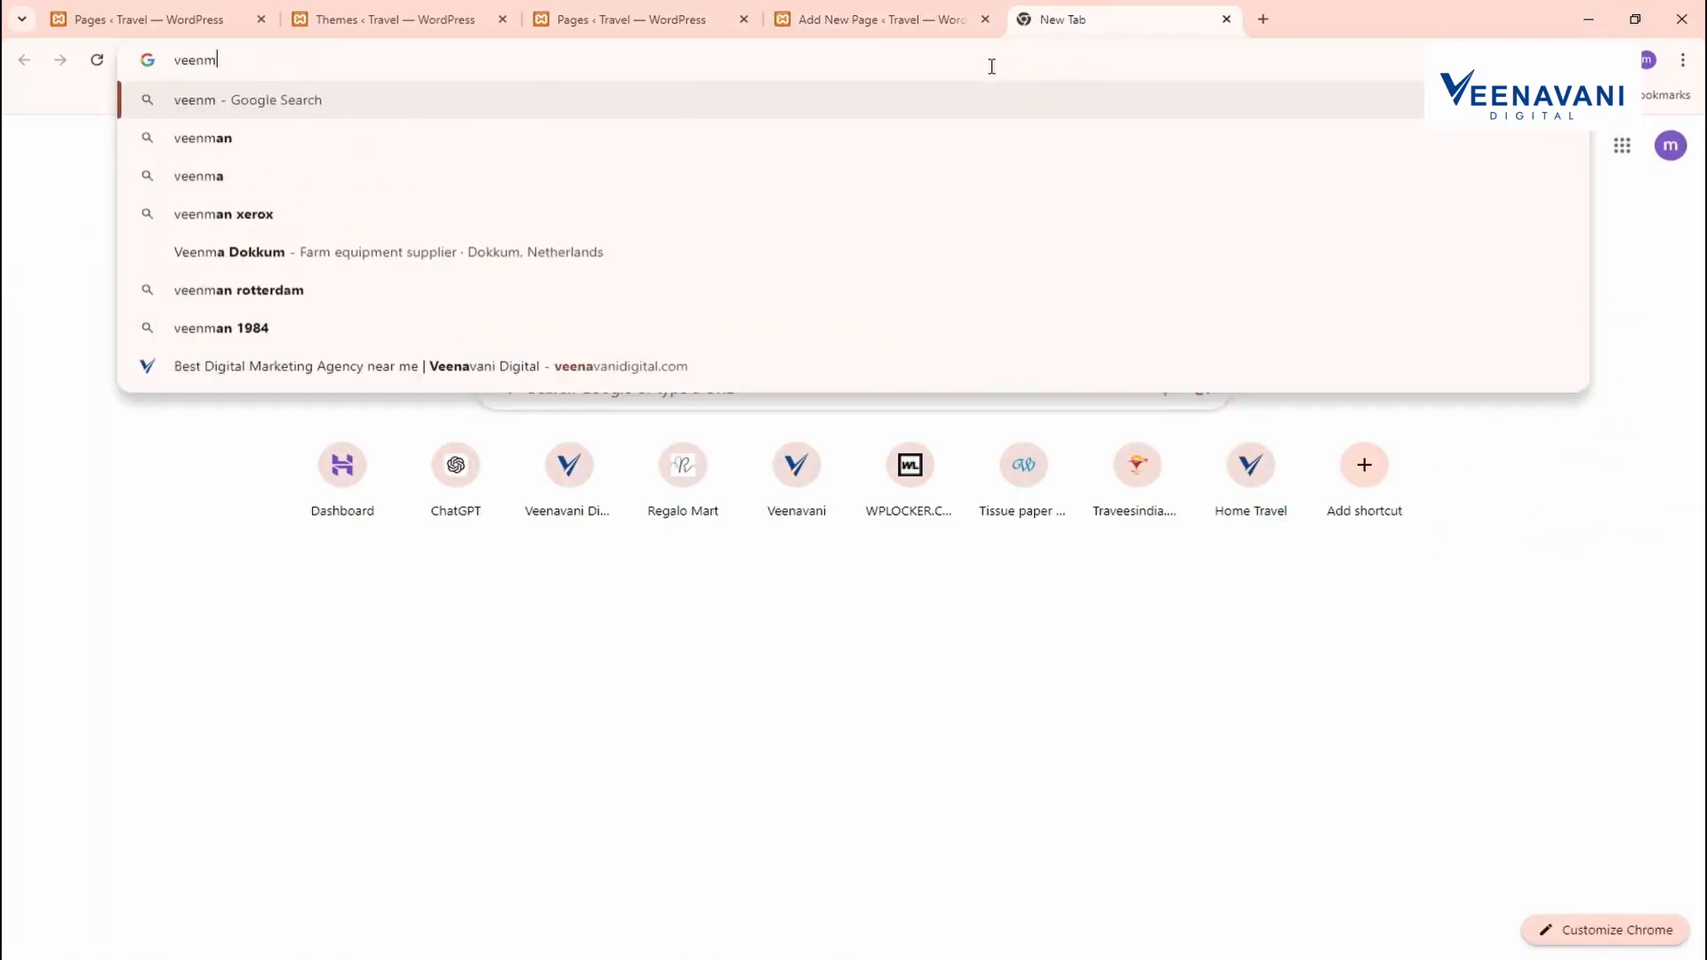
{"action": "key", "text": "BackSpace"}
{"action": "type", "text": "a"}
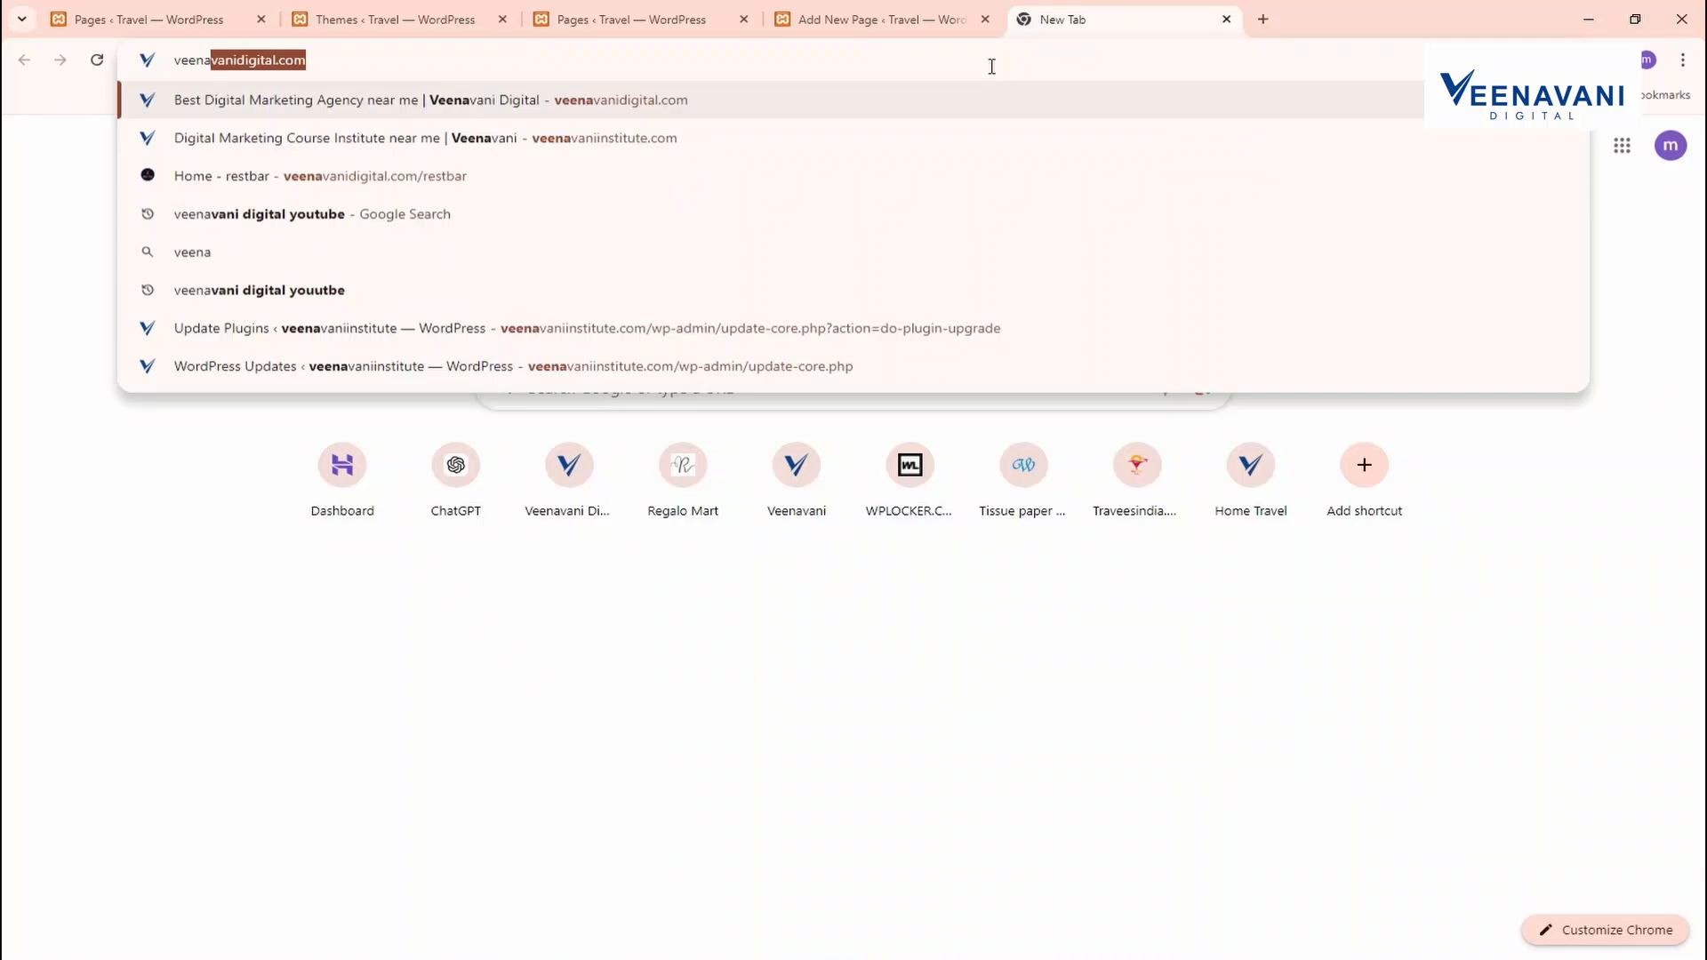
{"action": "key", "text": "Return"}
Compare the agency website with the new page editor, ending back on the editor
{"action": "left_click", "coordinate": [933, 16]}
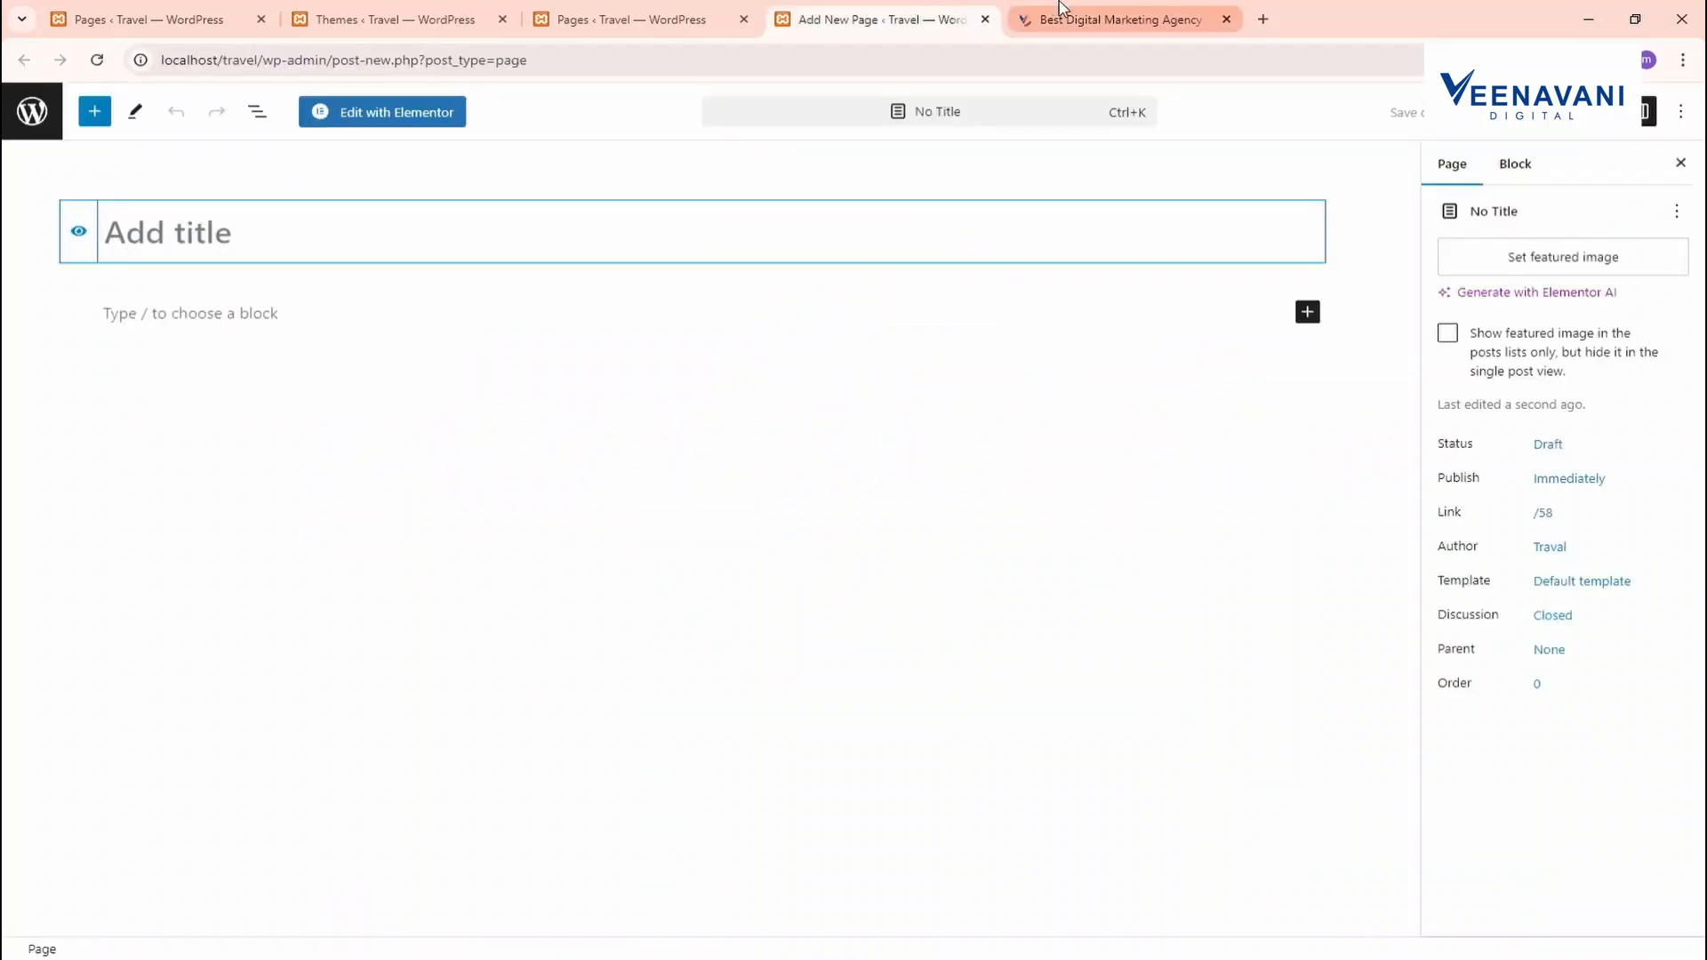
{"action": "left_click", "coordinate": [1059, 18]}
{"action": "left_click", "coordinate": [904, 10]}
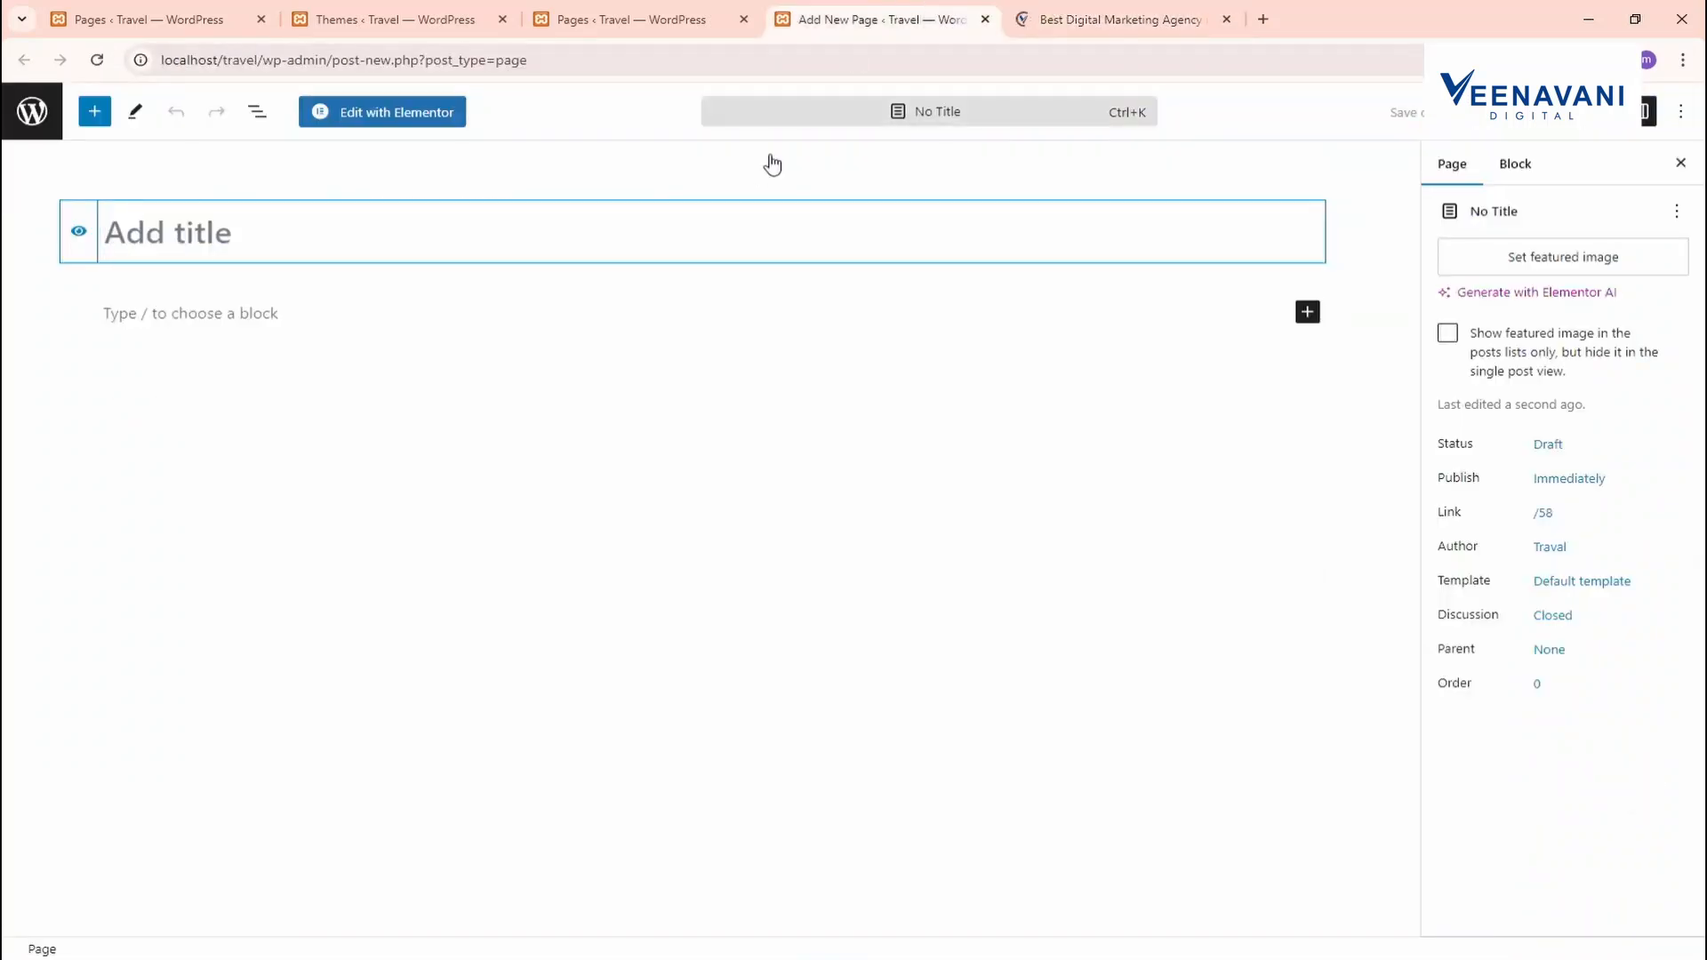
{"action": "key", "text": "ctrl+Tab"}
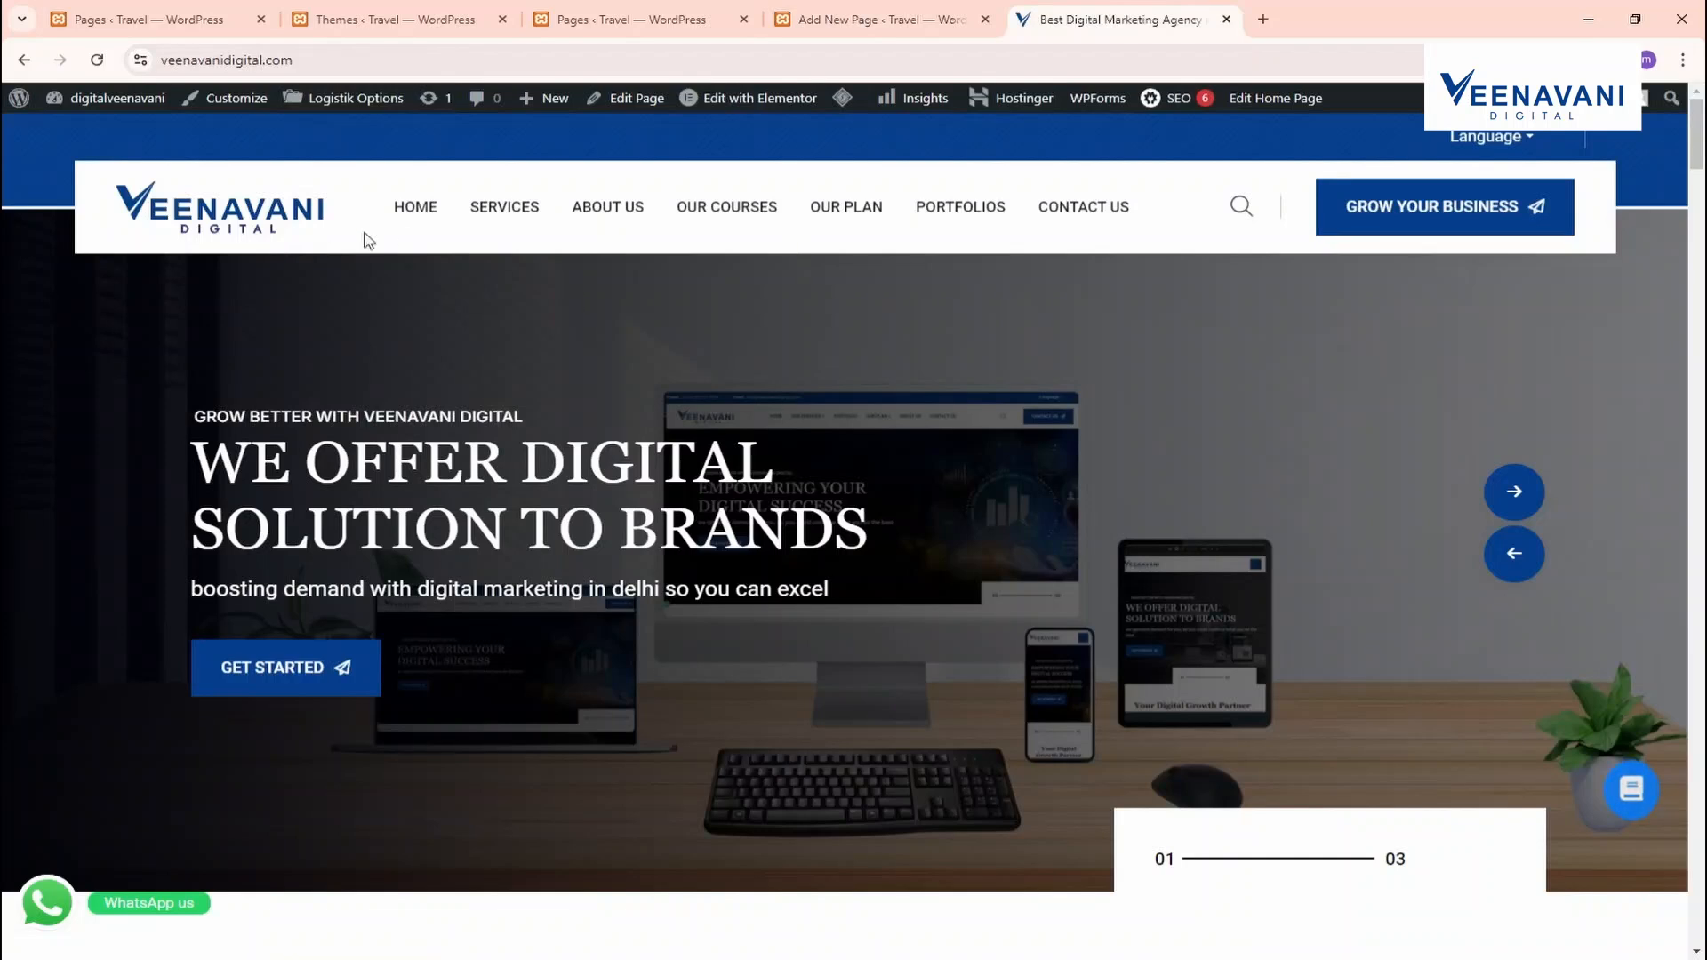
{"action": "mouse_move", "coordinate": [898, 224]}
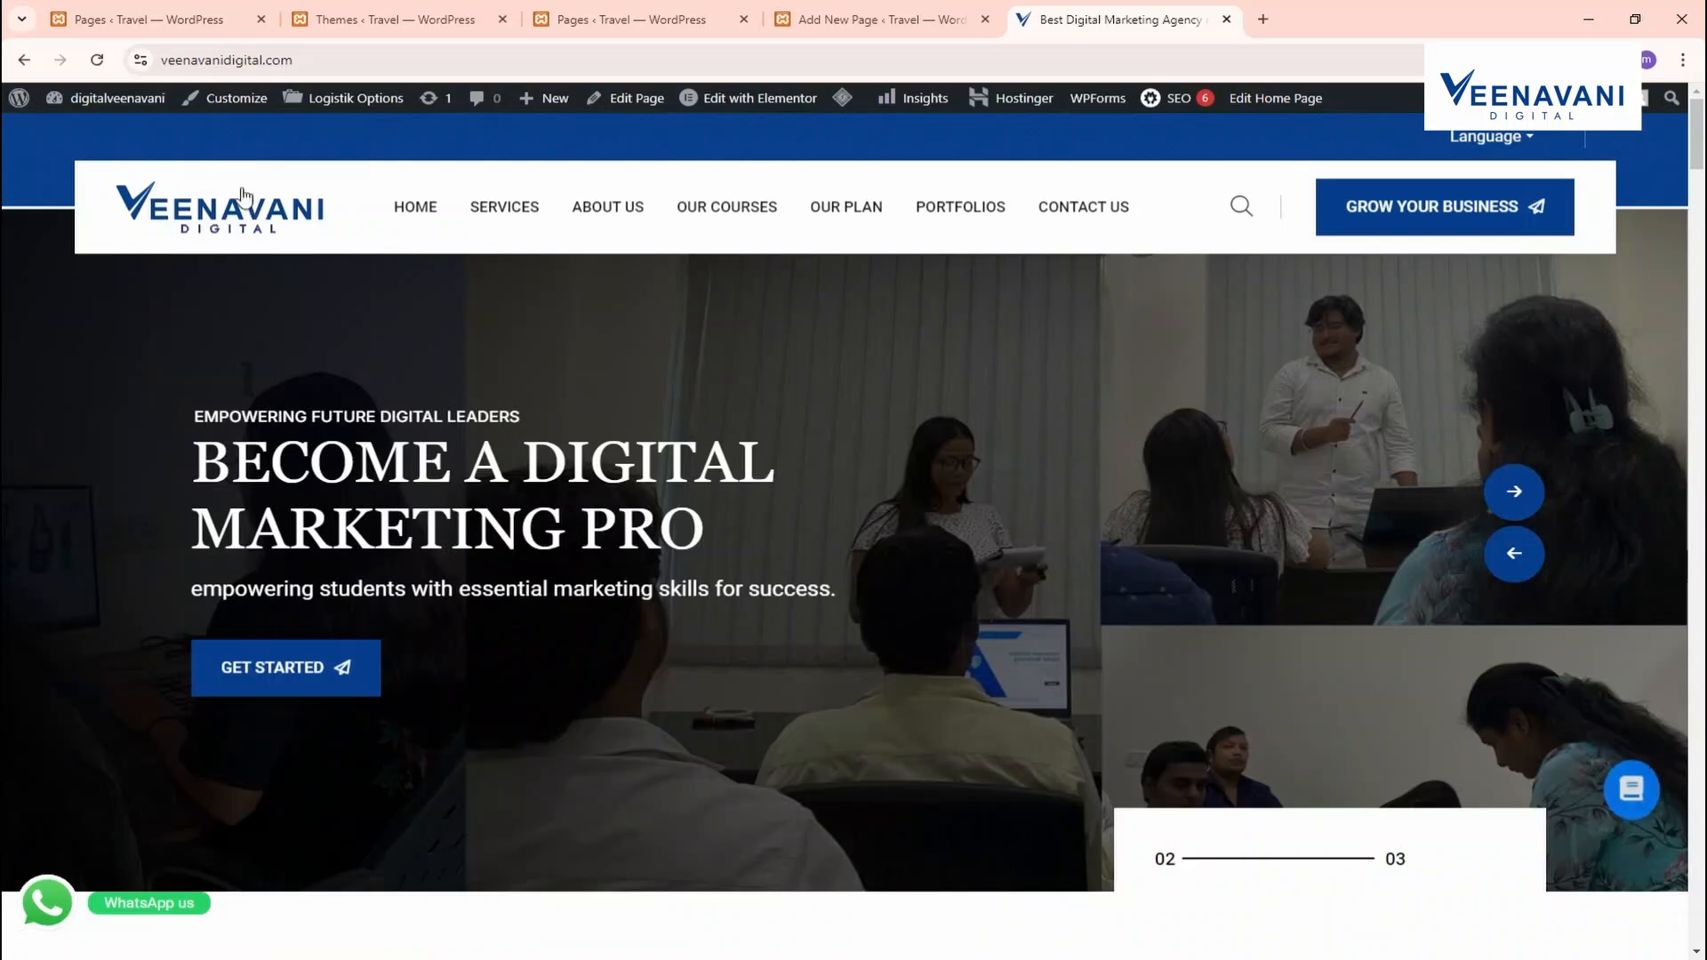
{"action": "left_click", "coordinate": [909, 9]}
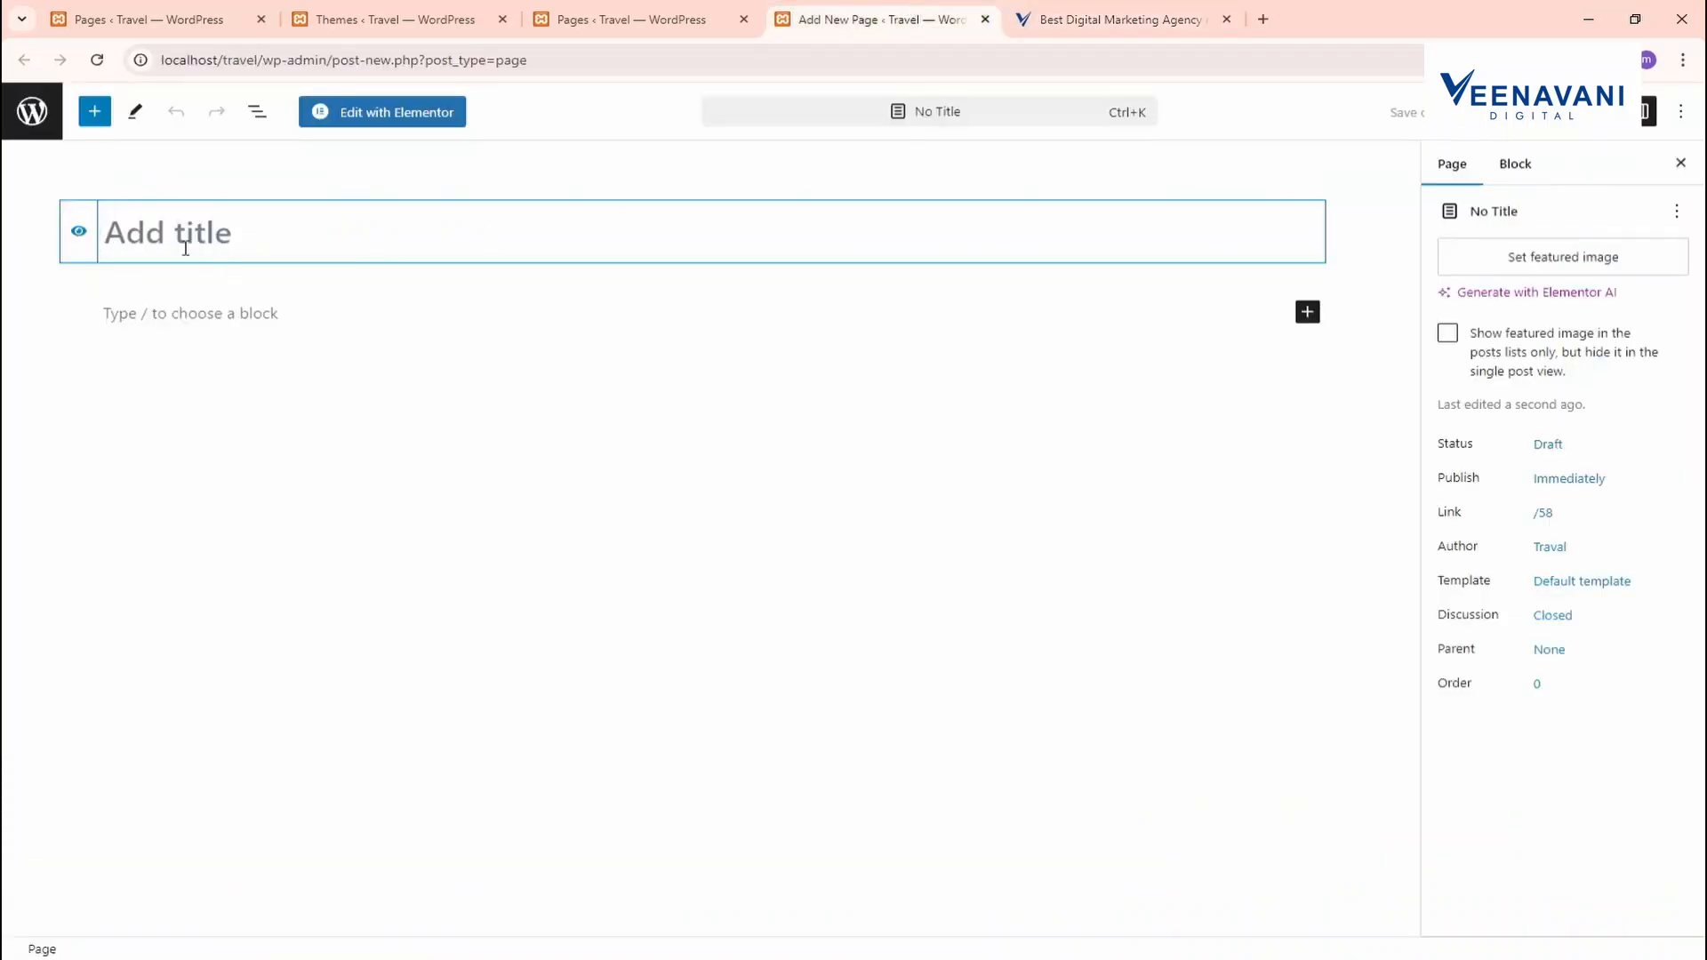
{"action": "left_click", "coordinate": [1069, 16]}
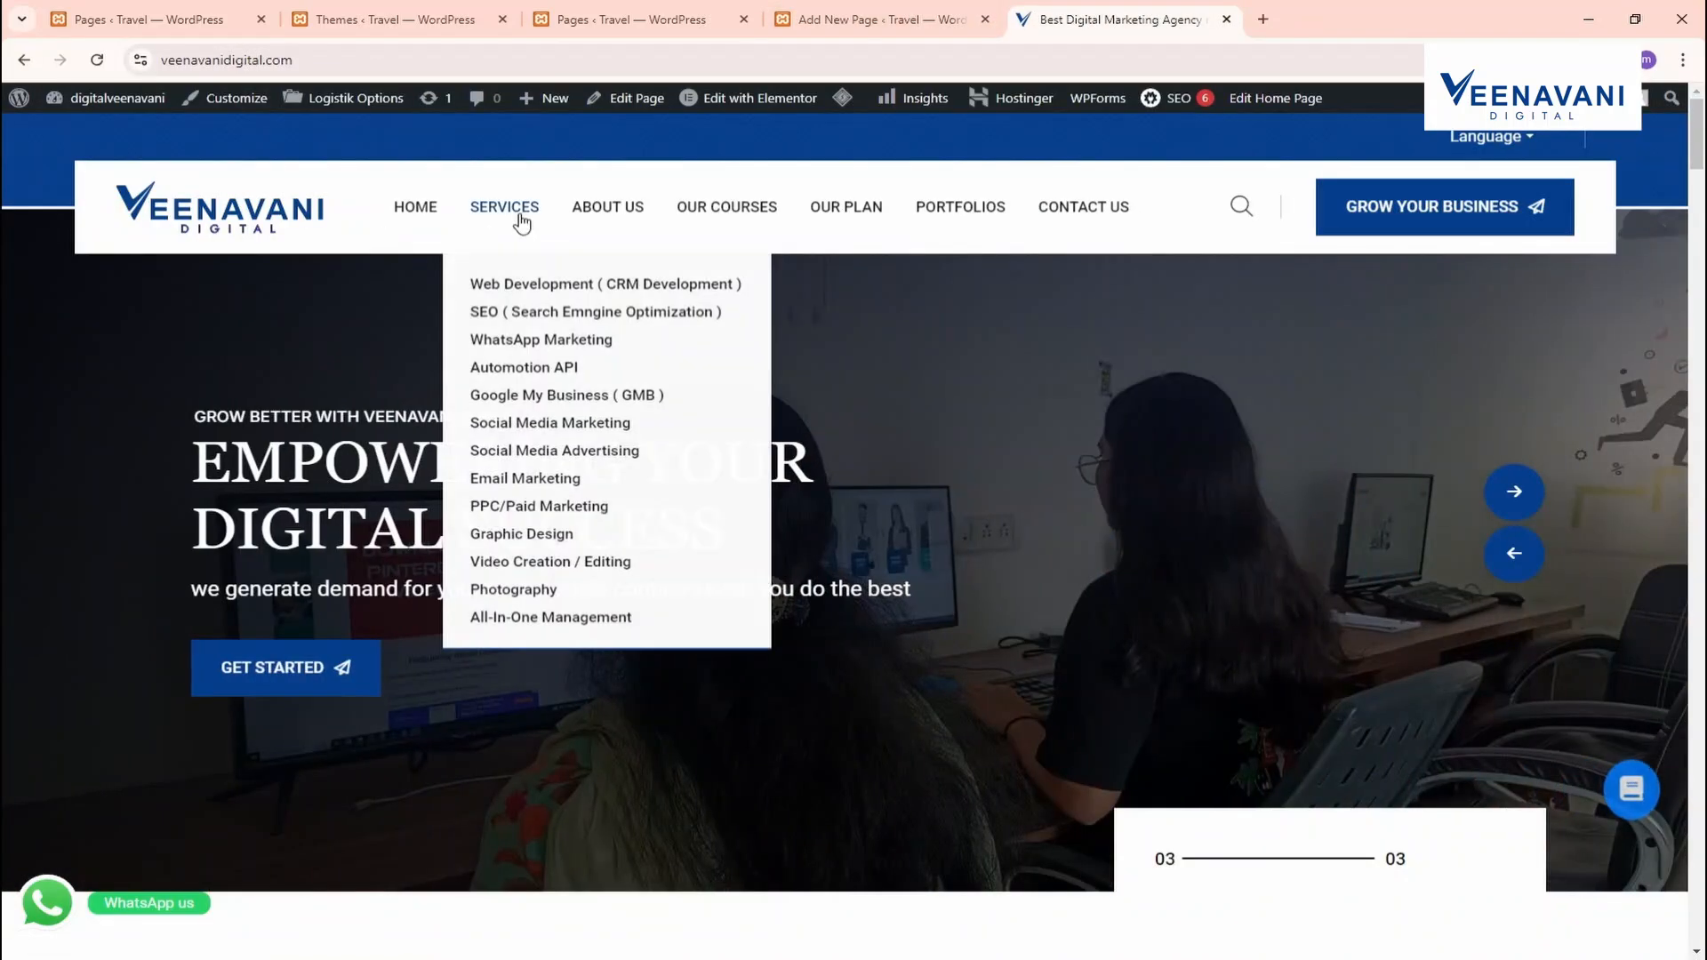
{"action": "left_click", "coordinate": [951, 11]}
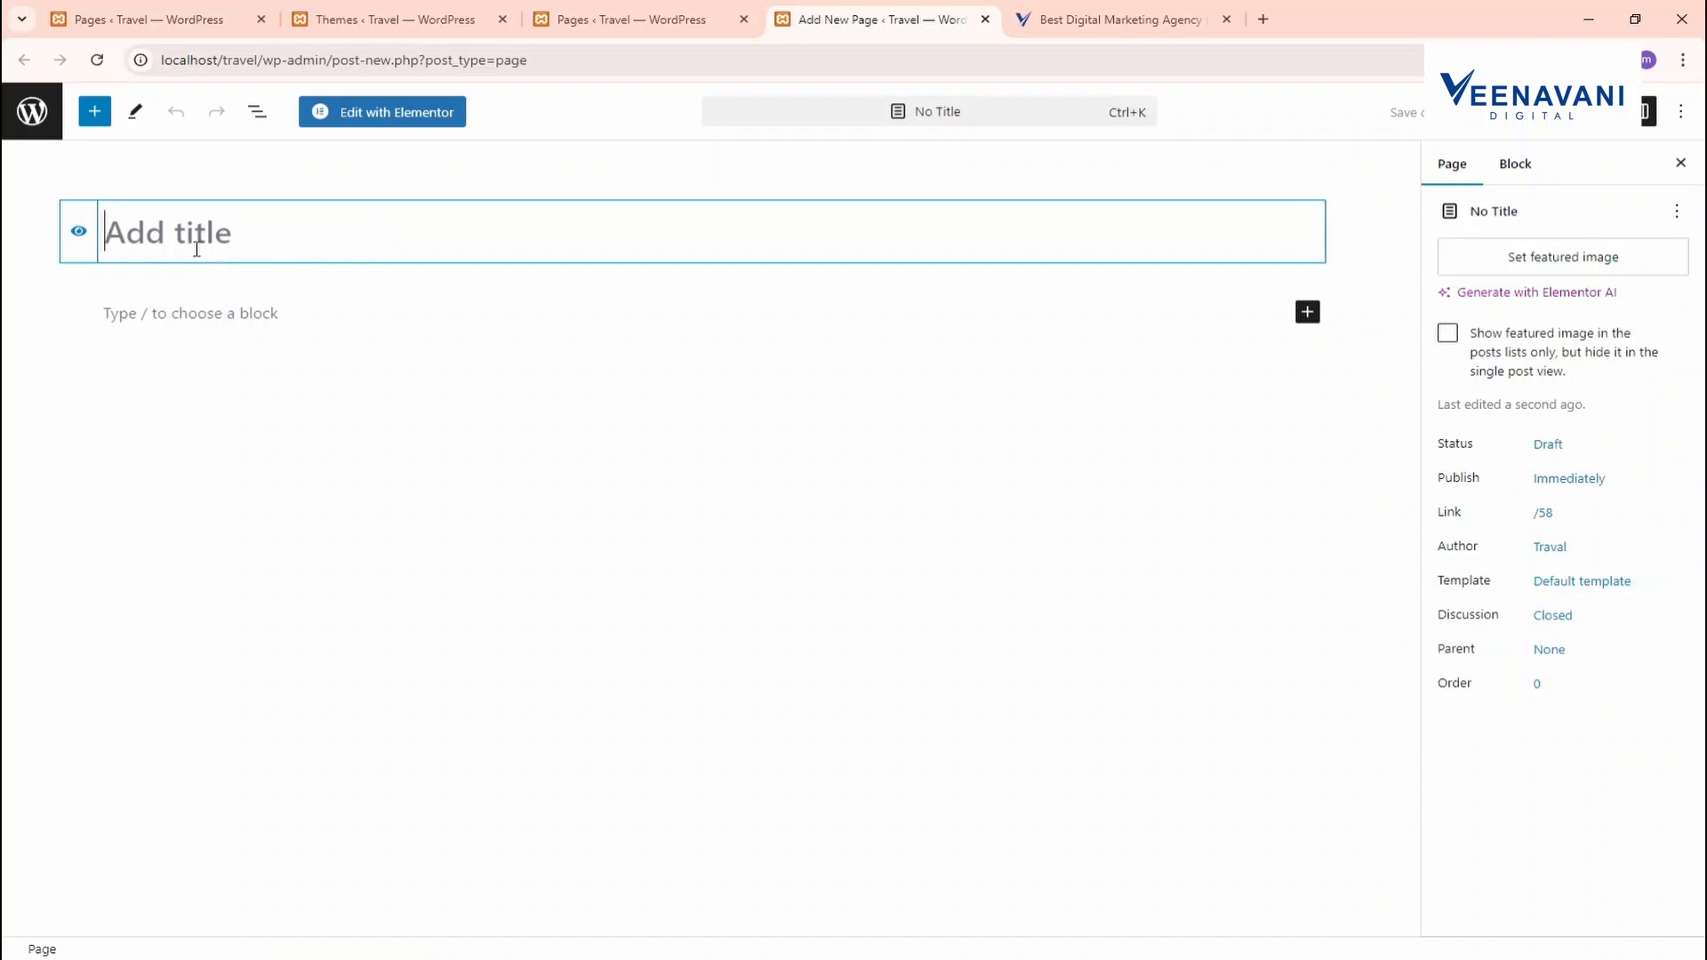
Title the new page 'Home' and publish it
{"action": "type", "text": "Home"}
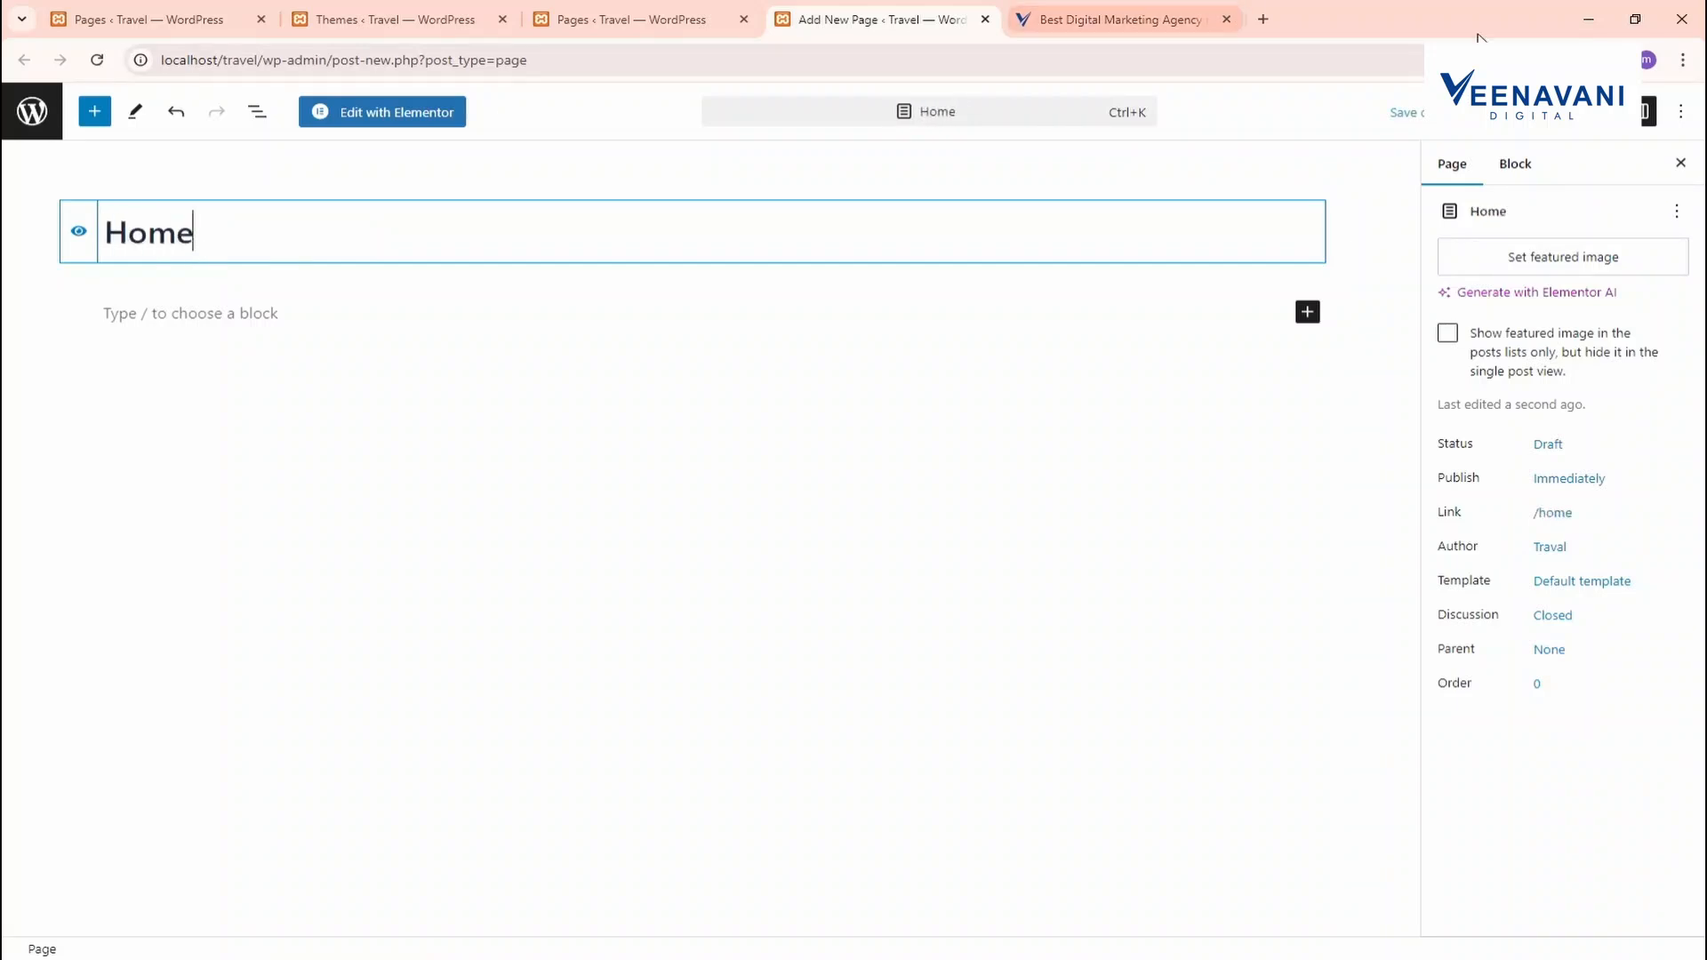
{"action": "left_click", "coordinate": [1600, 111]}
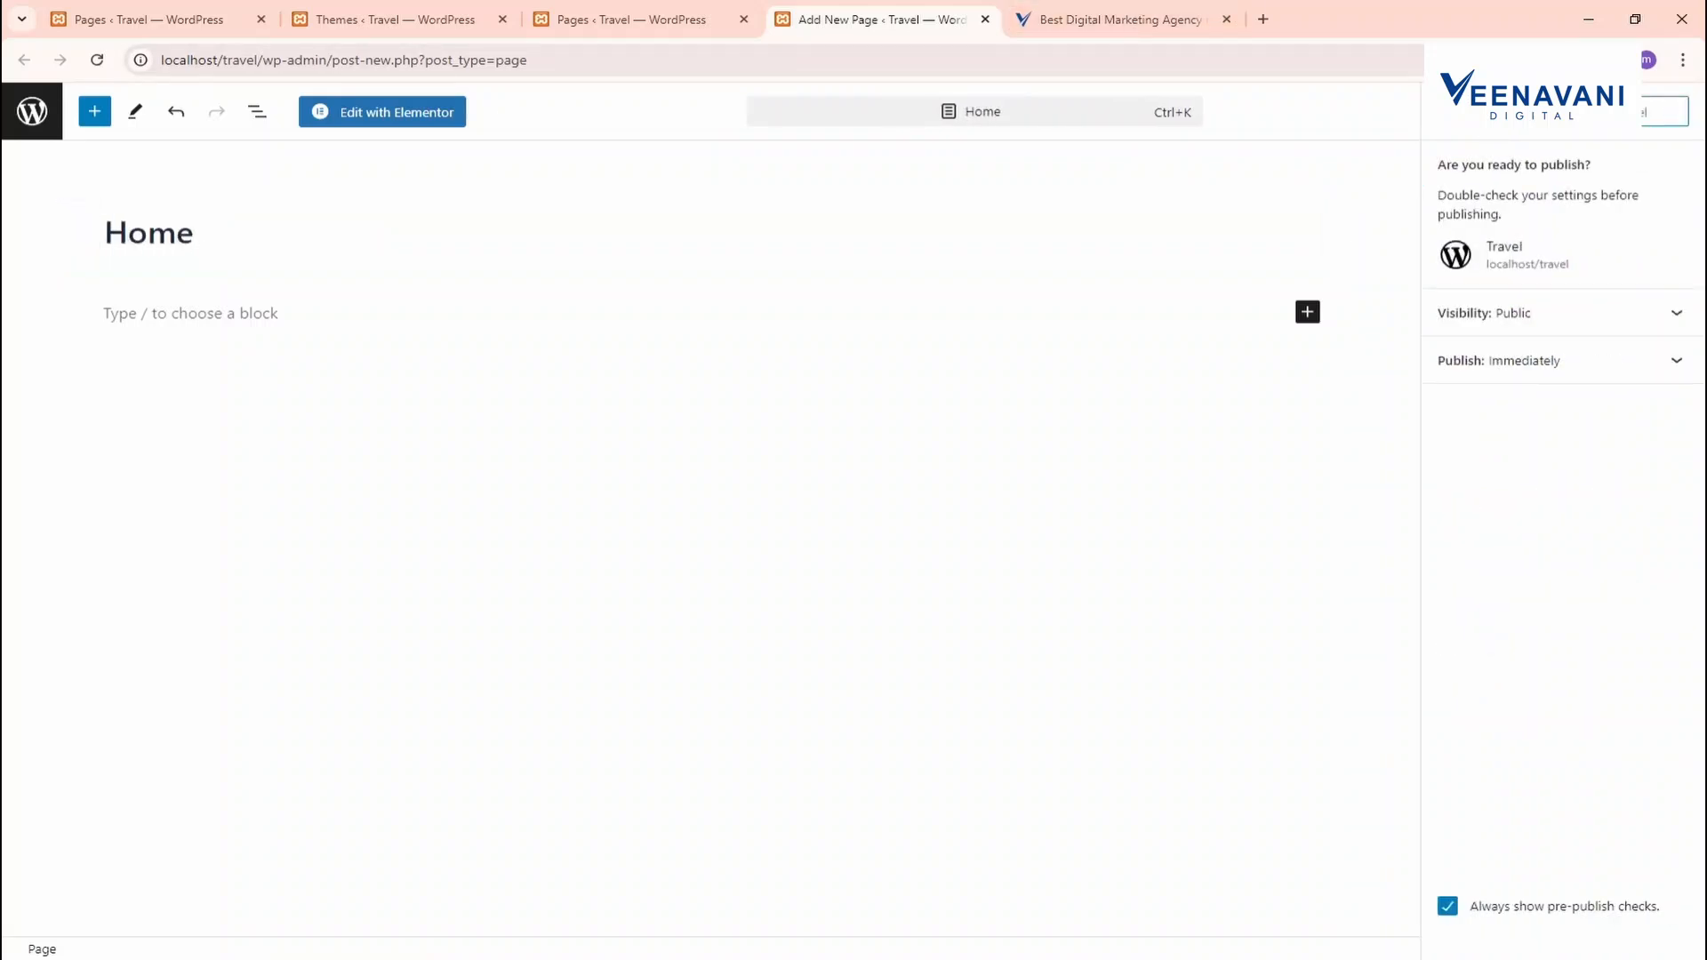
{"action": "left_click", "coordinate": [1662, 111]}
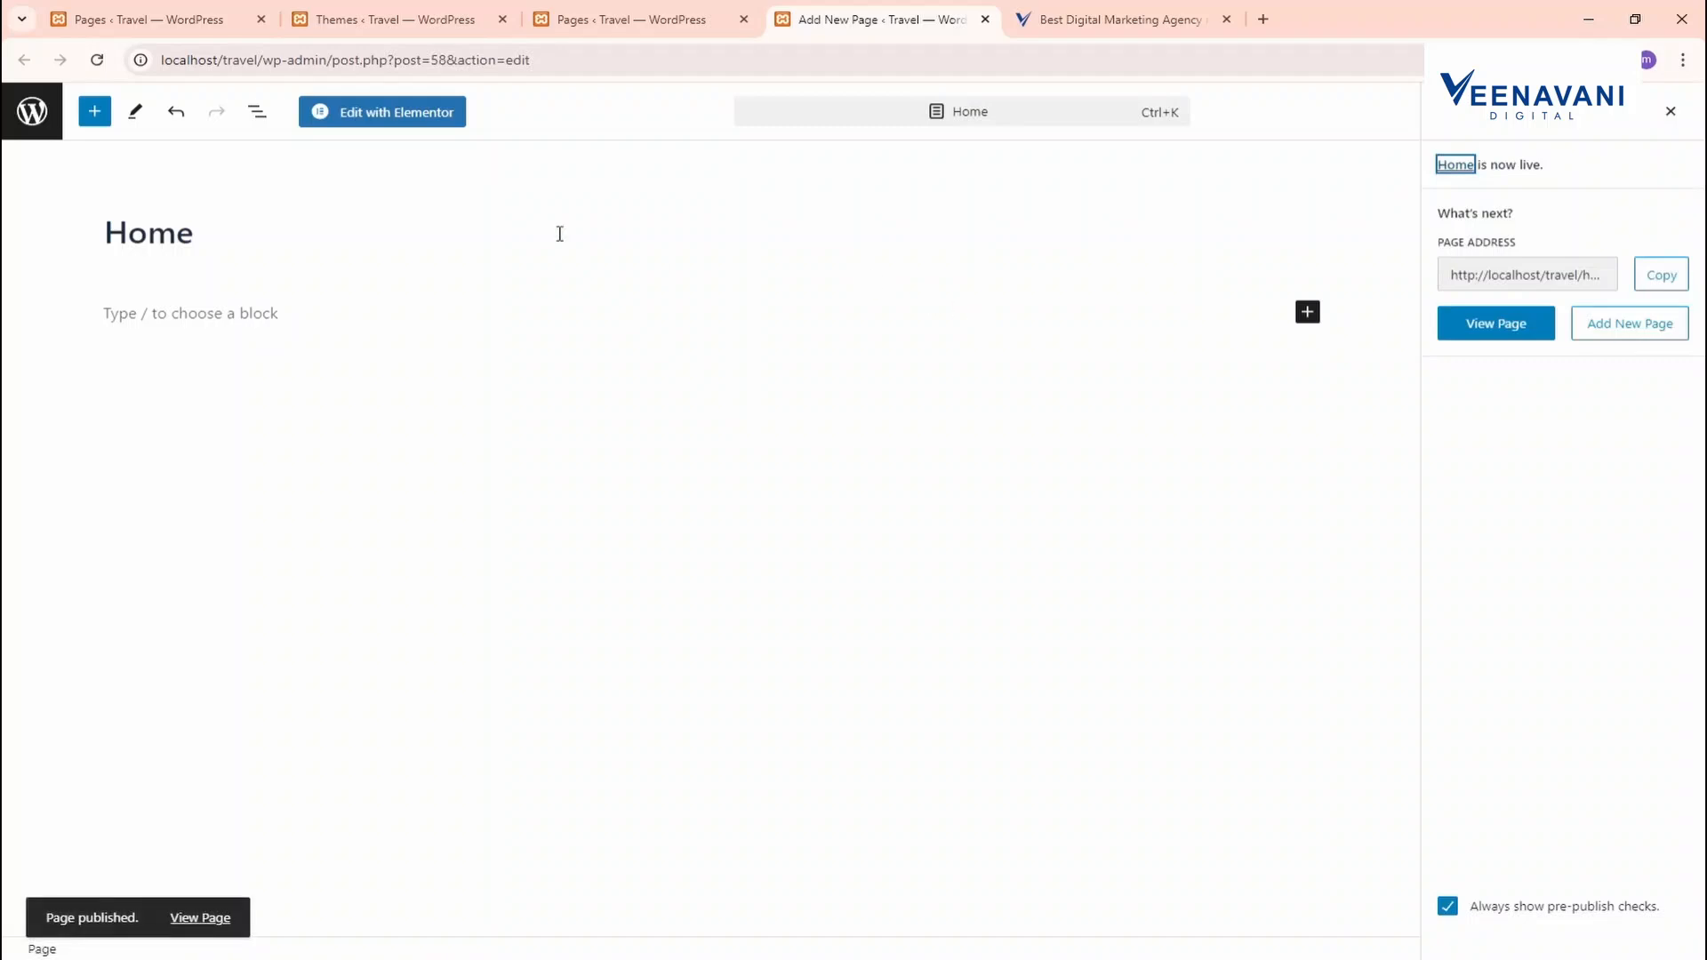
{"action": "left_click", "coordinate": [623, 18]}
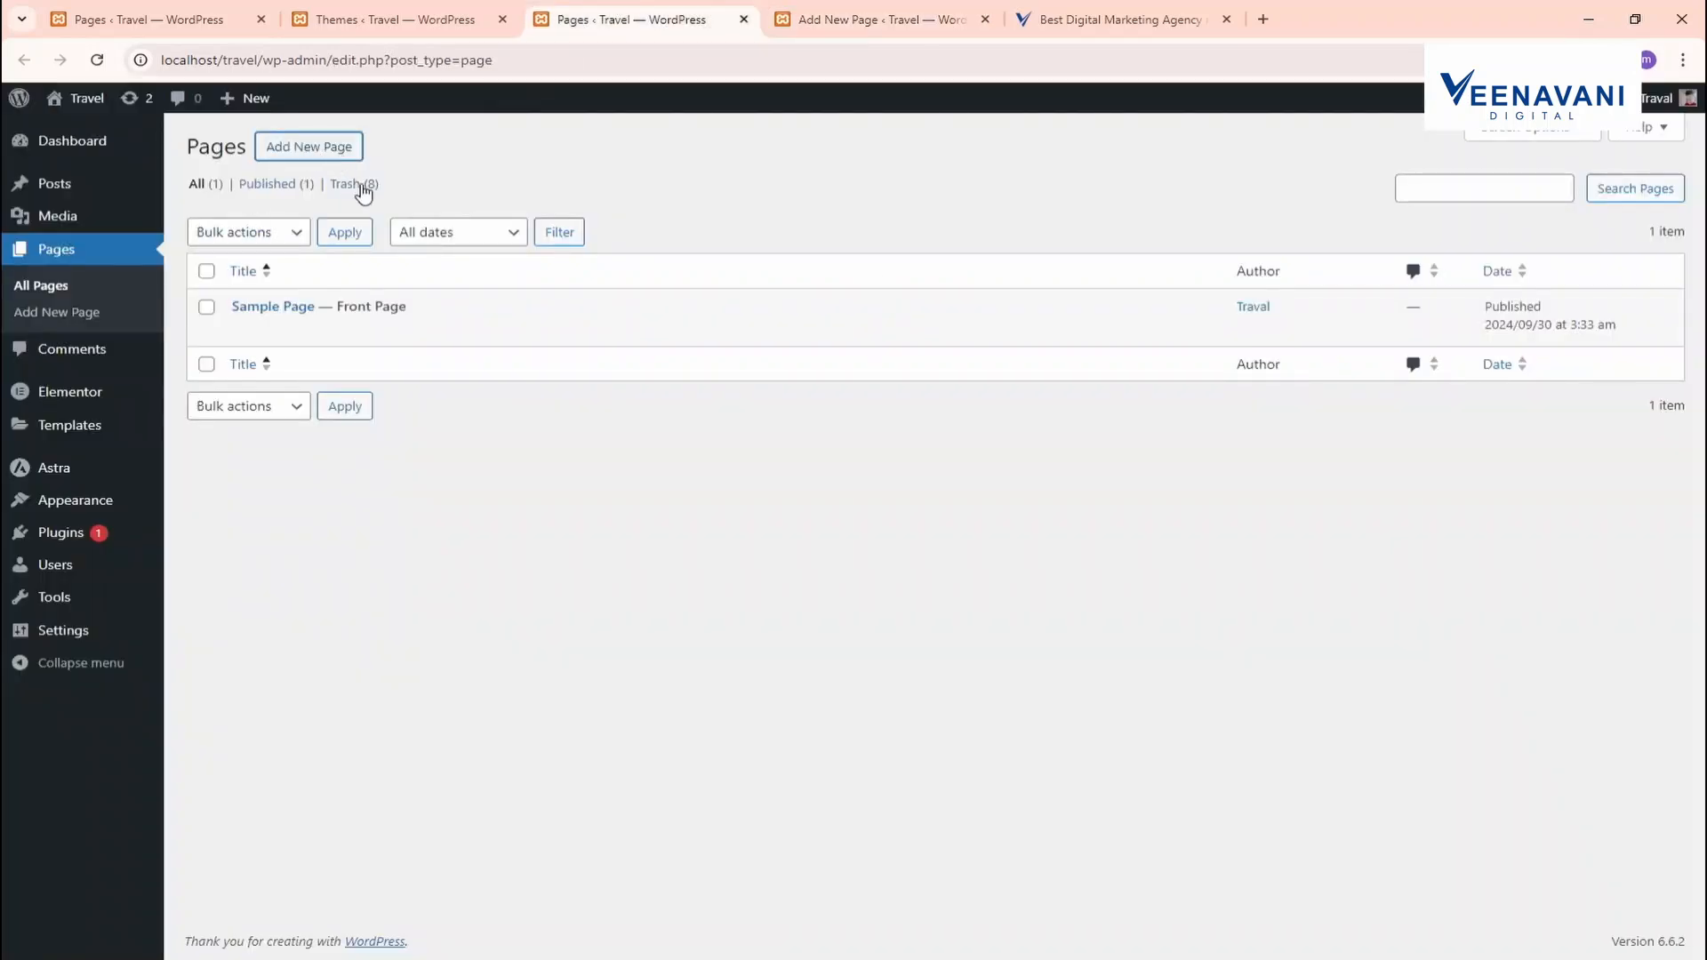
Create and publish a second page titled 'About', then return to the pages list
{"action": "left_click", "coordinate": [846, 18]}
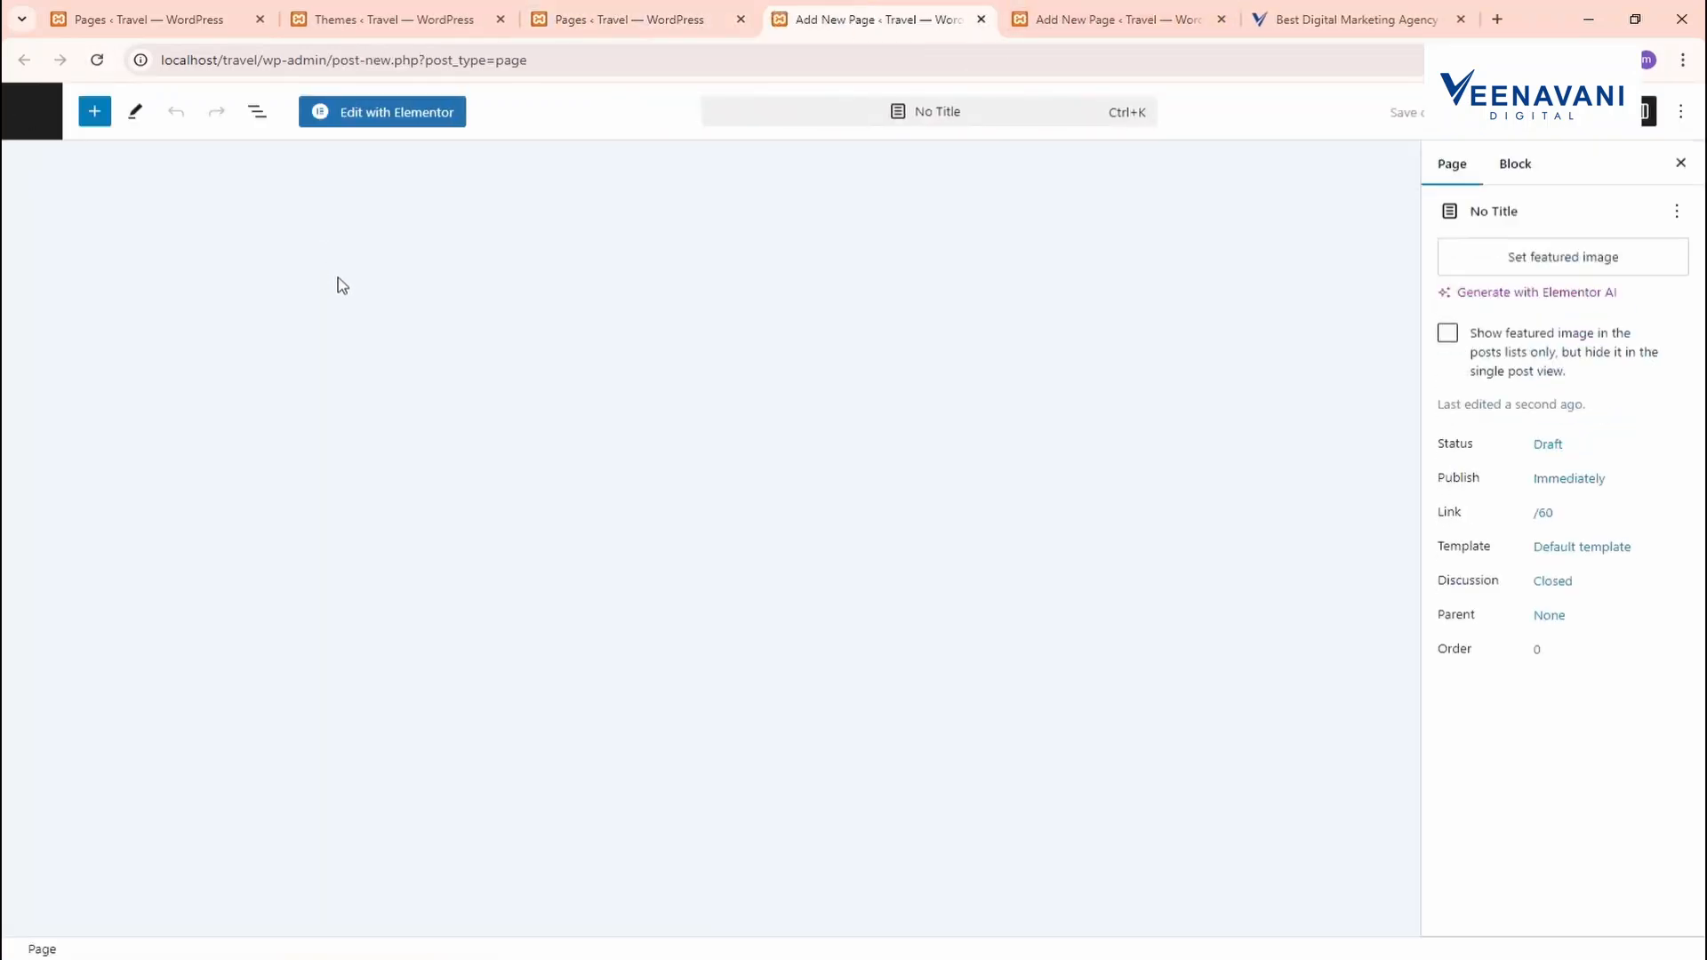
{"action": "type", "text": "Aboiut"}
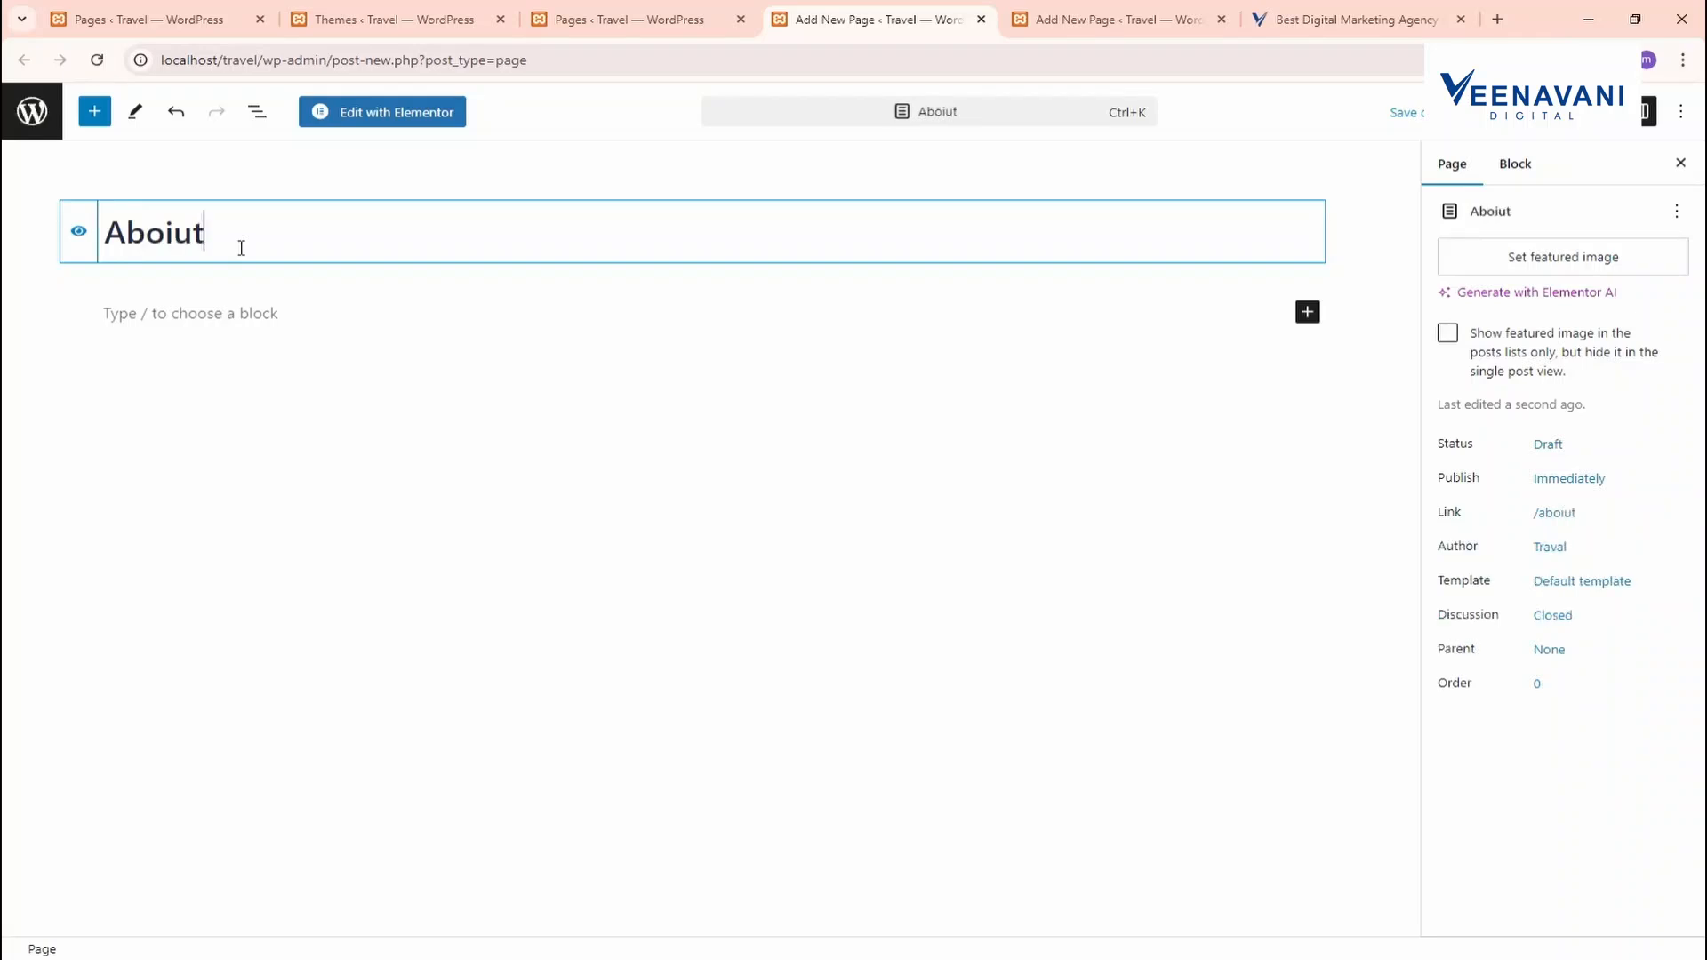
{"action": "key", "text": "BackSpace"}
{"action": "key", "text": "BackSpace"}
{"action": "key", "text": "BackSpace"}
{"action": "type", "text": "ut"}
{"action": "left_click", "coordinate": [1578, 112]}
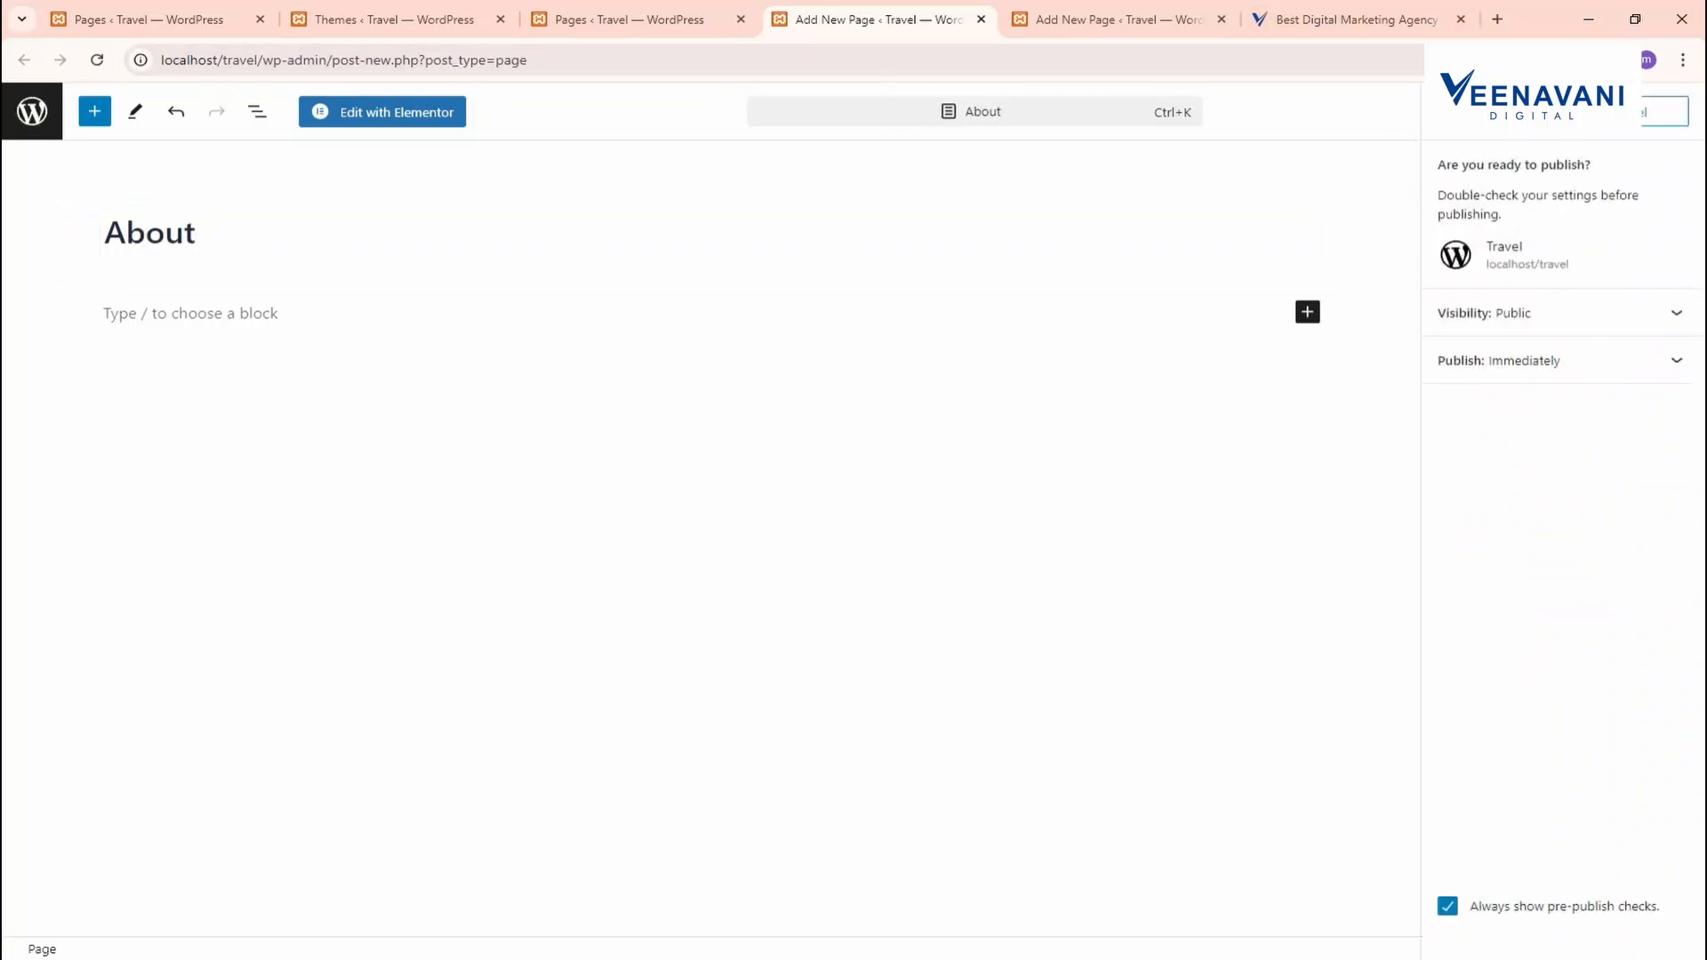
{"action": "left_click", "coordinate": [1495, 112]}
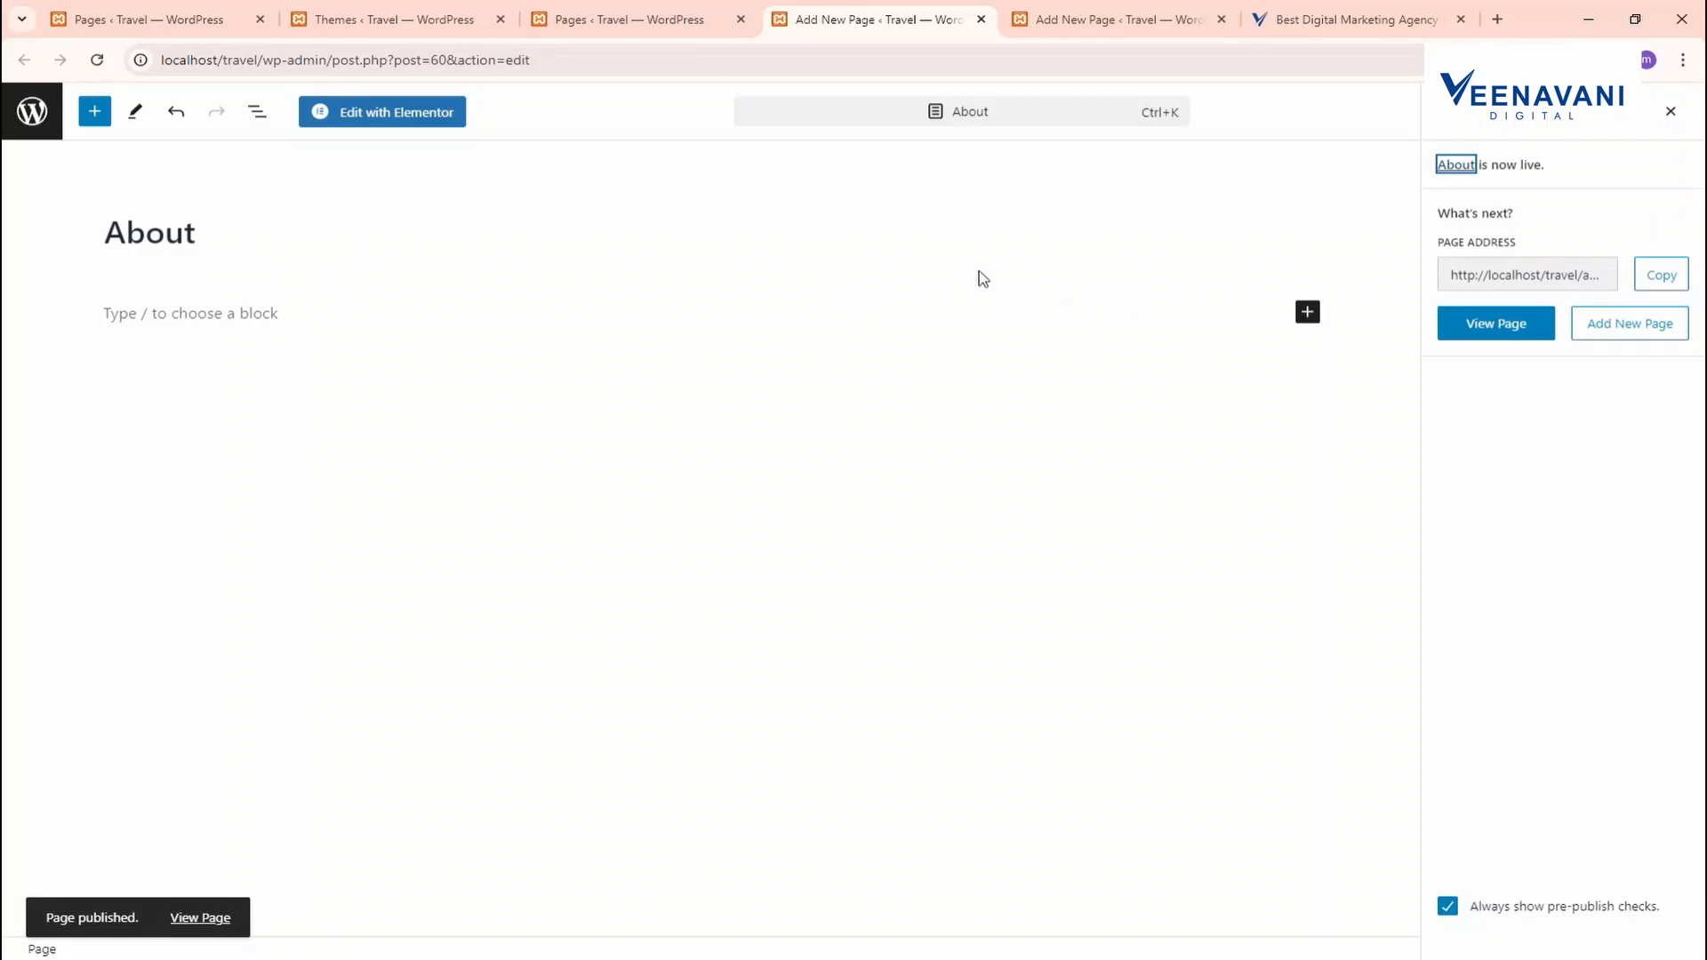
{"action": "left_click", "coordinate": [612, 11]}
Create a new page titled 'Service' and publish it
{"action": "left_click", "coordinate": [371, 174]}
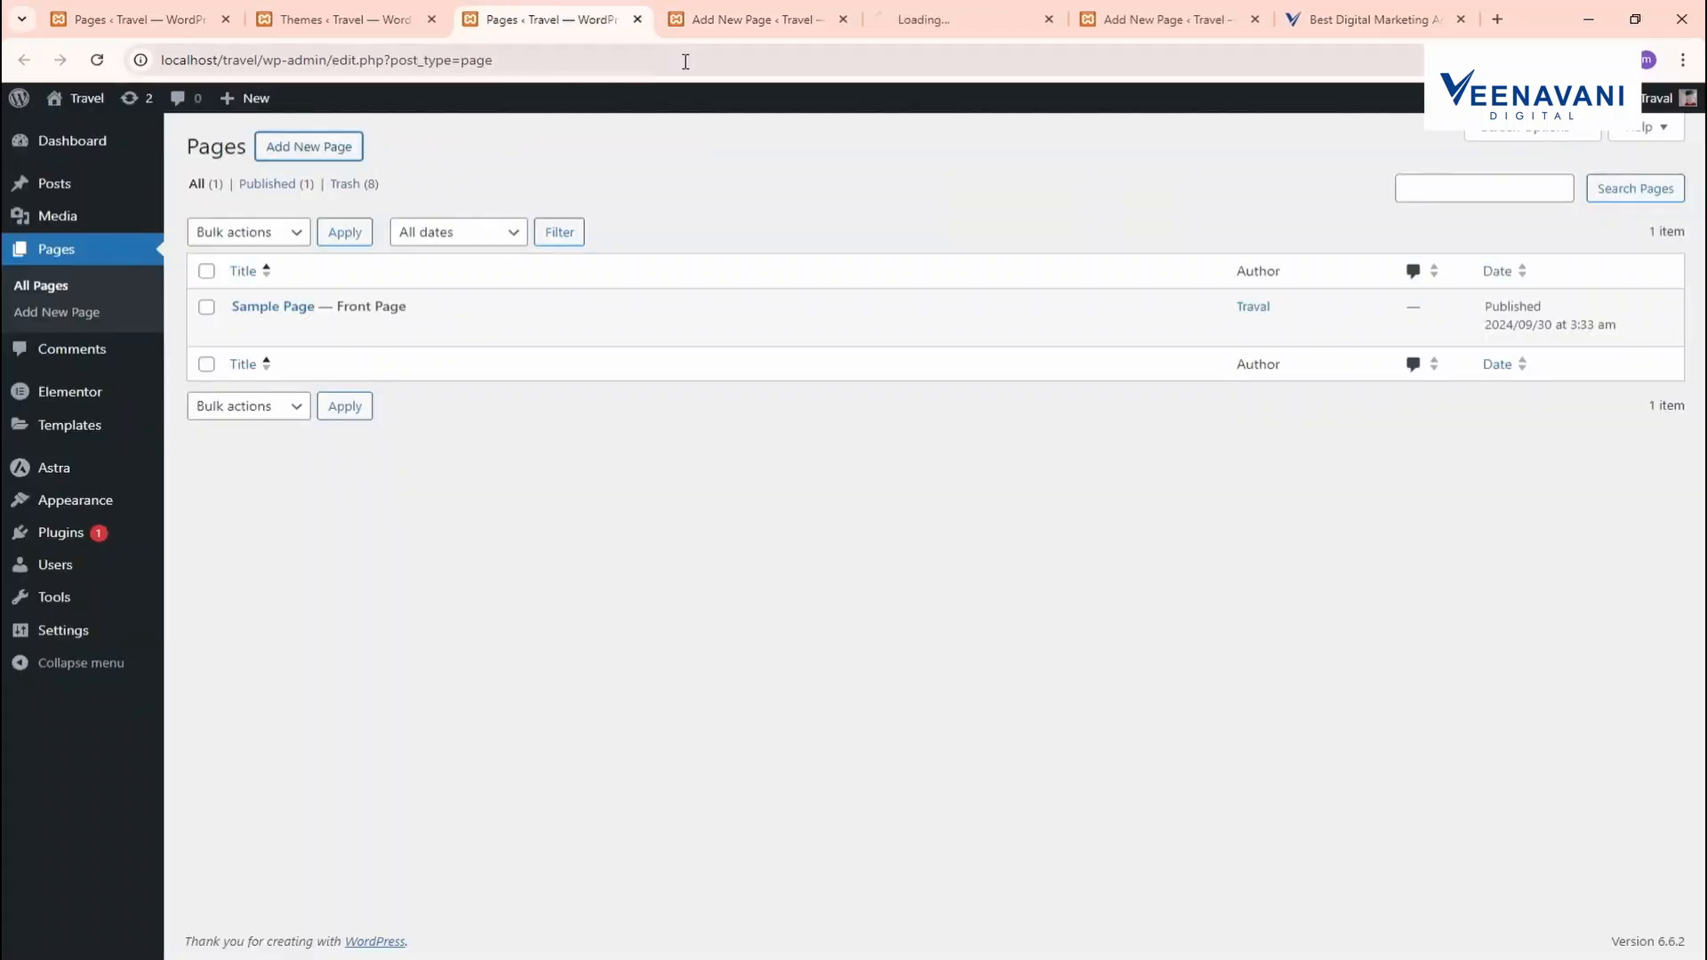
{"action": "left_click", "coordinate": [912, 11]}
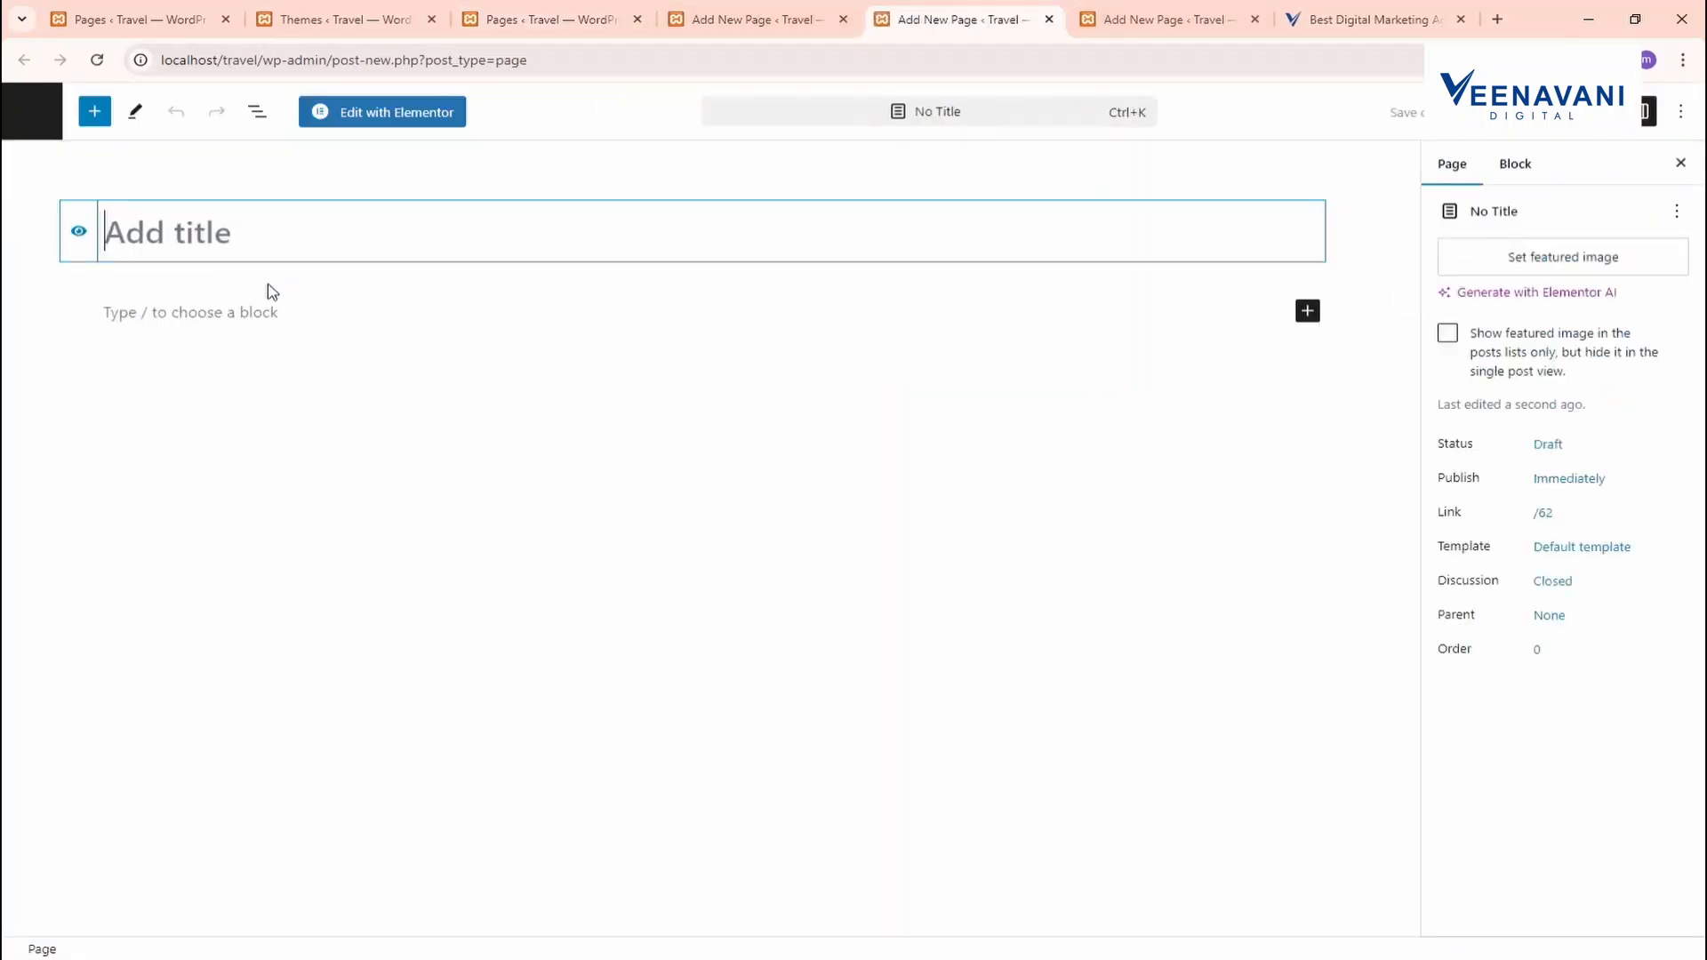
{"action": "type", "text": "Ser"}
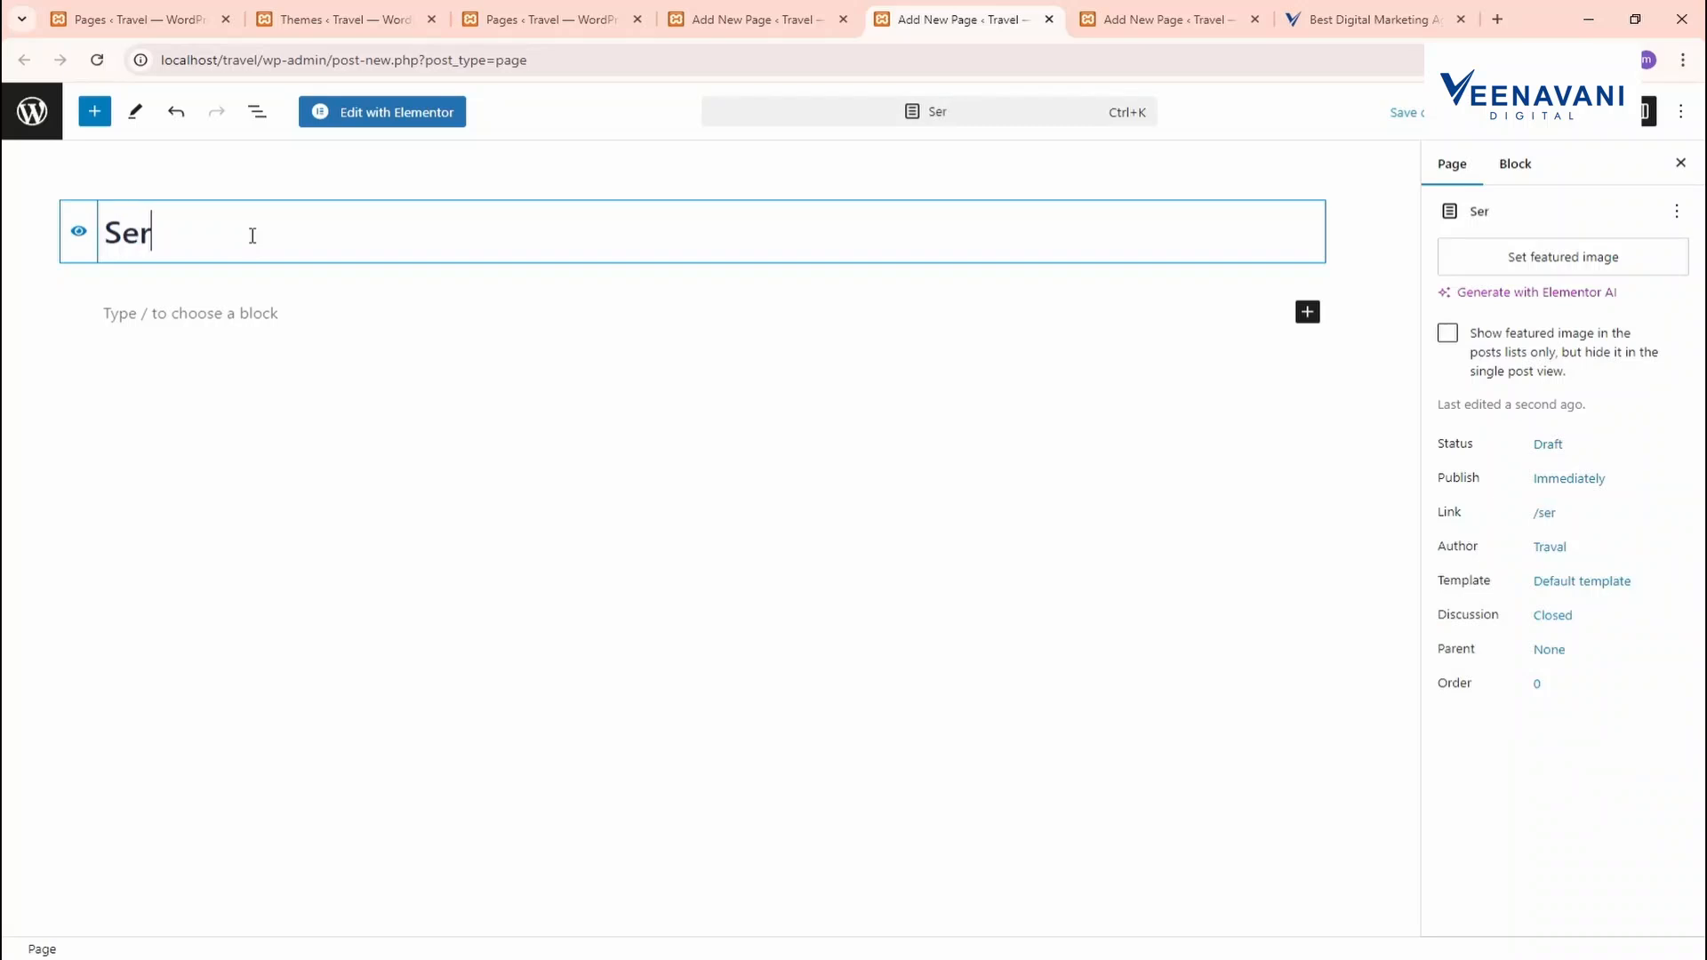
{"action": "type", "text": "vice"}
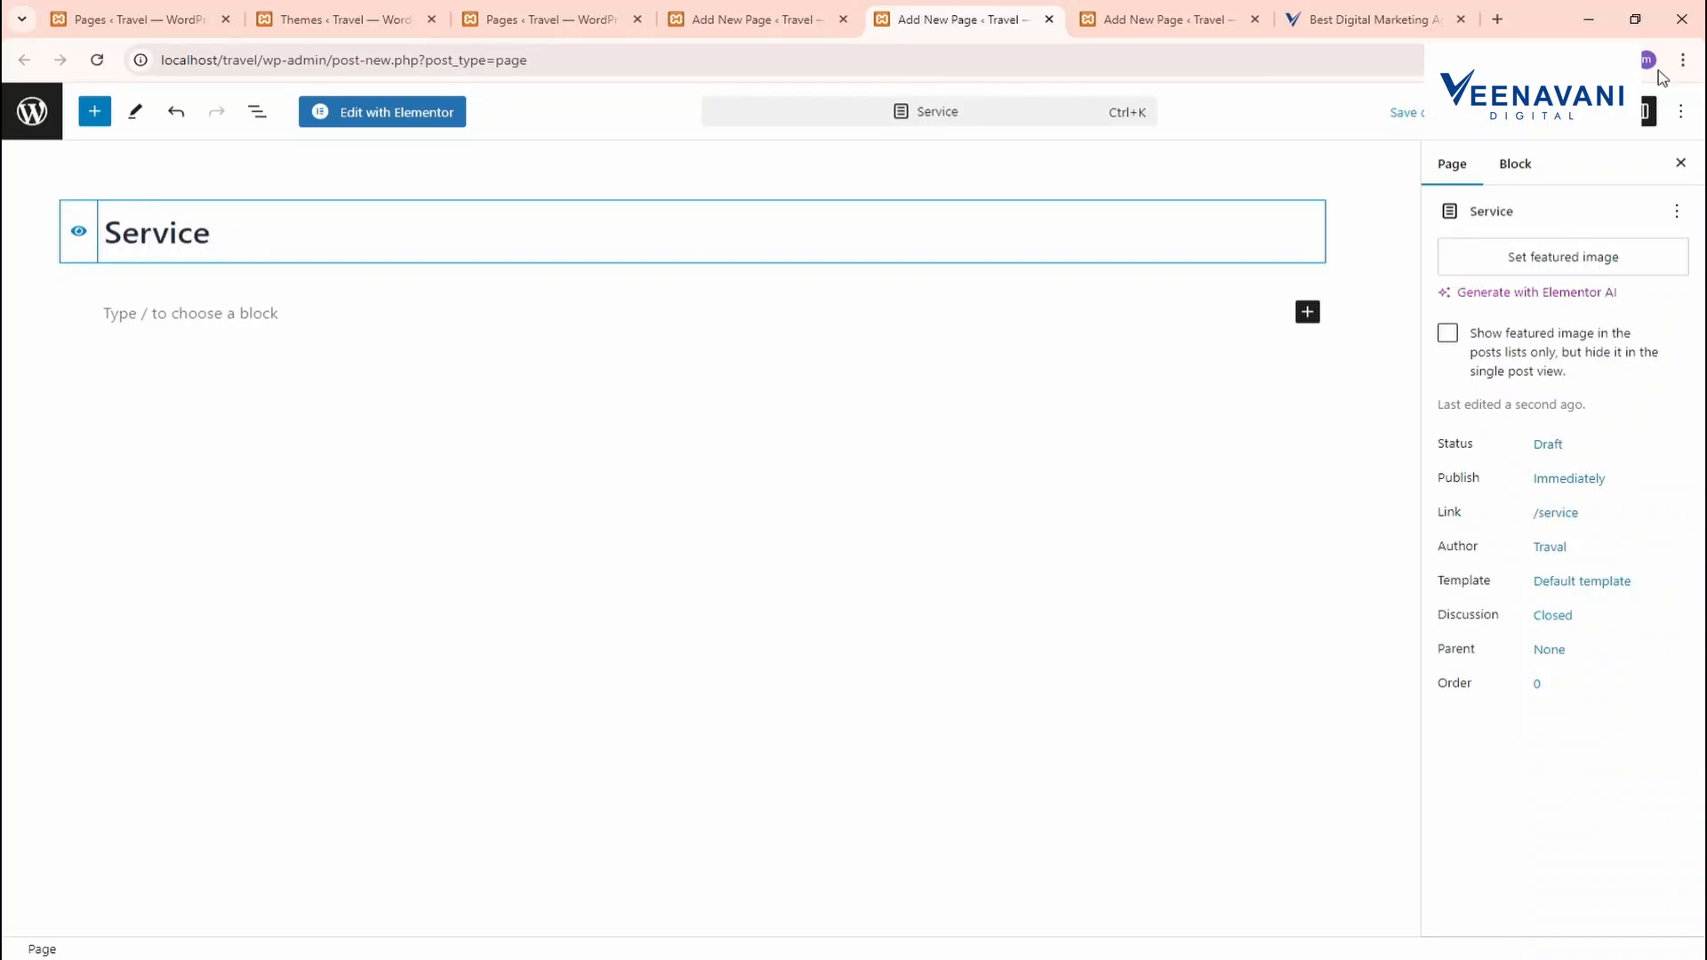
{"action": "left_click", "coordinate": [1580, 112]}
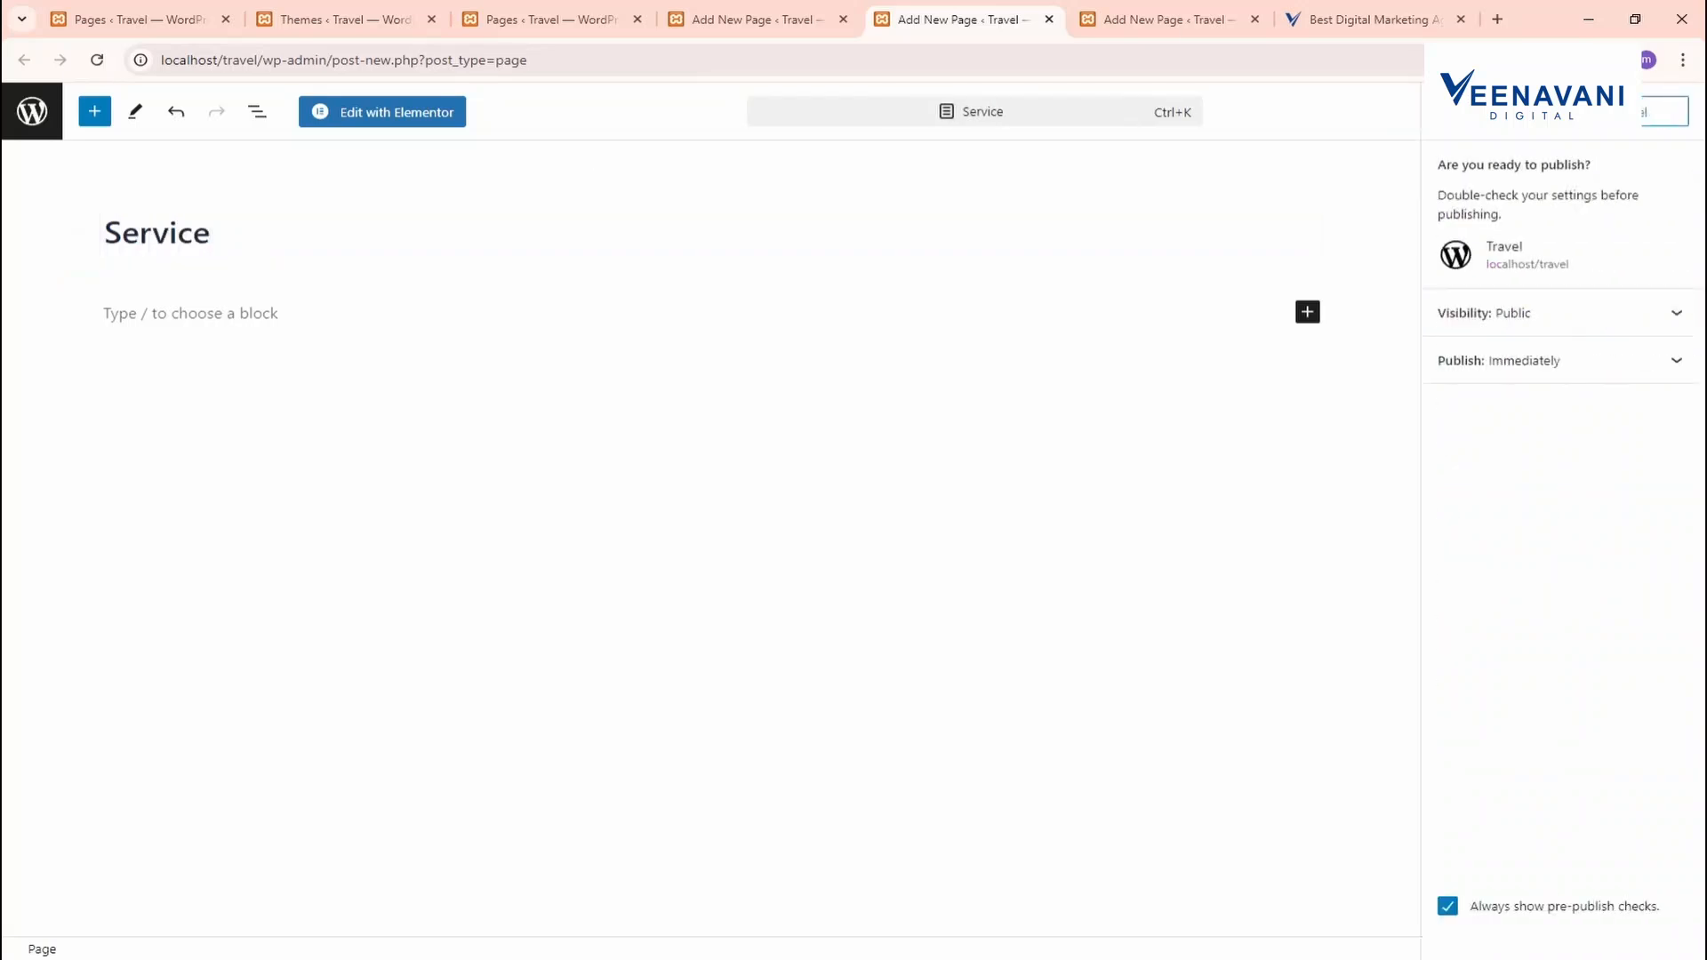
{"action": "left_click", "coordinate": [698, 12]}
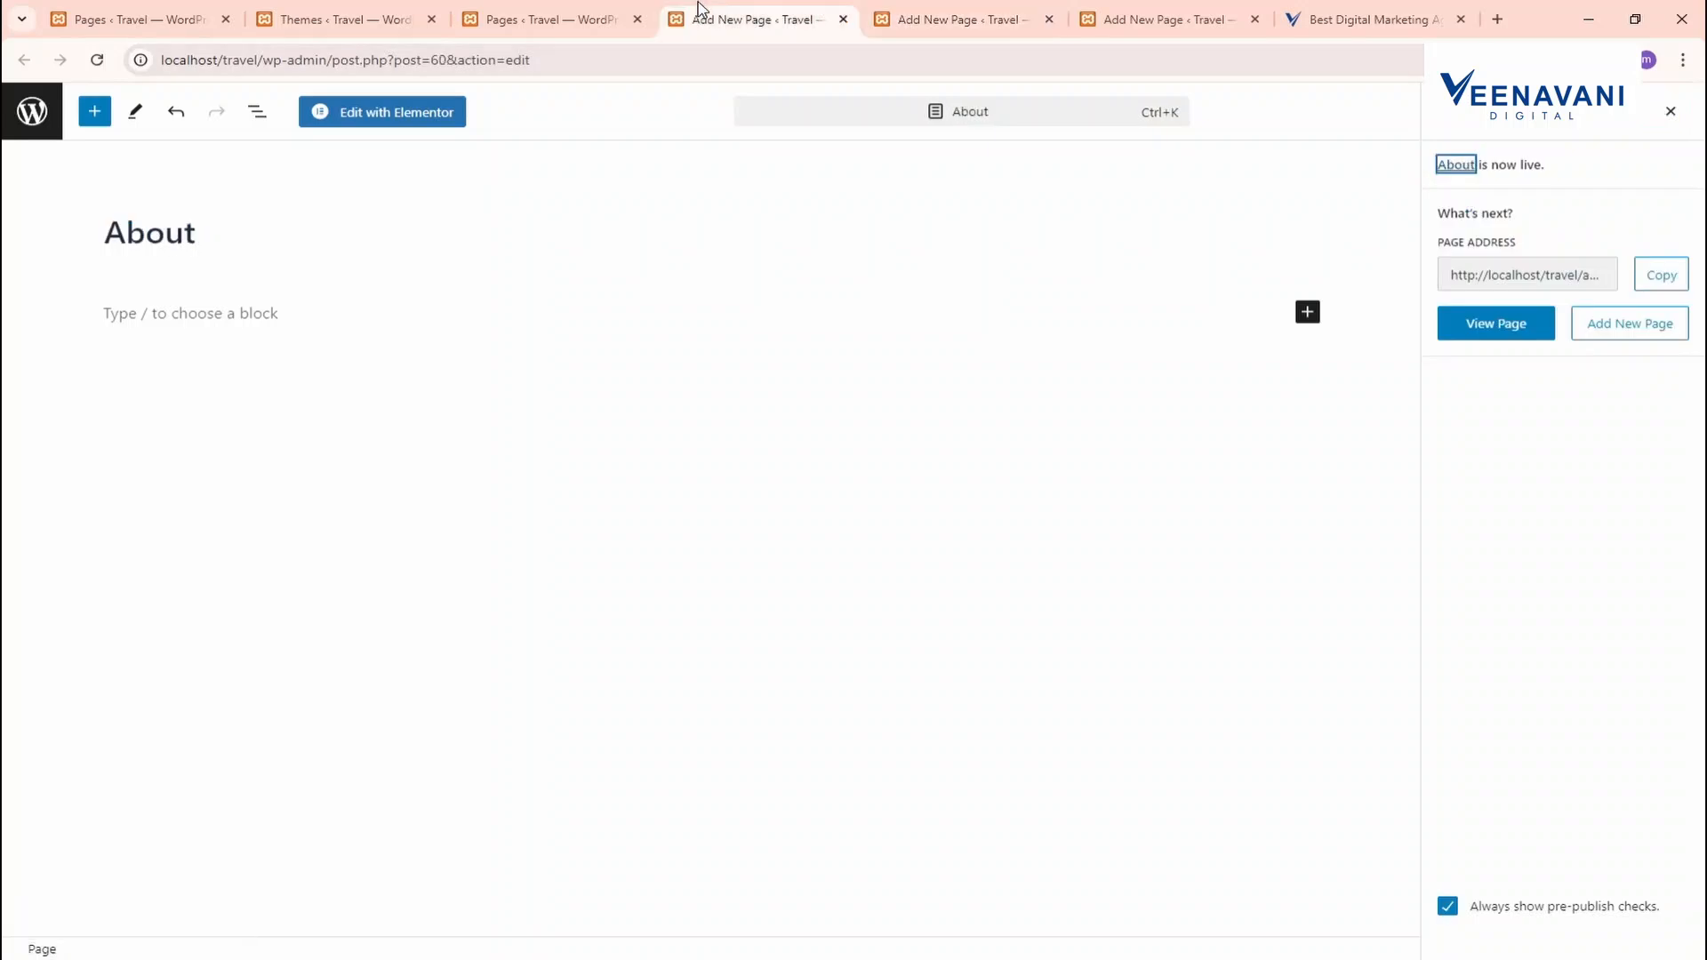
{"action": "left_click", "coordinate": [547, 18]}
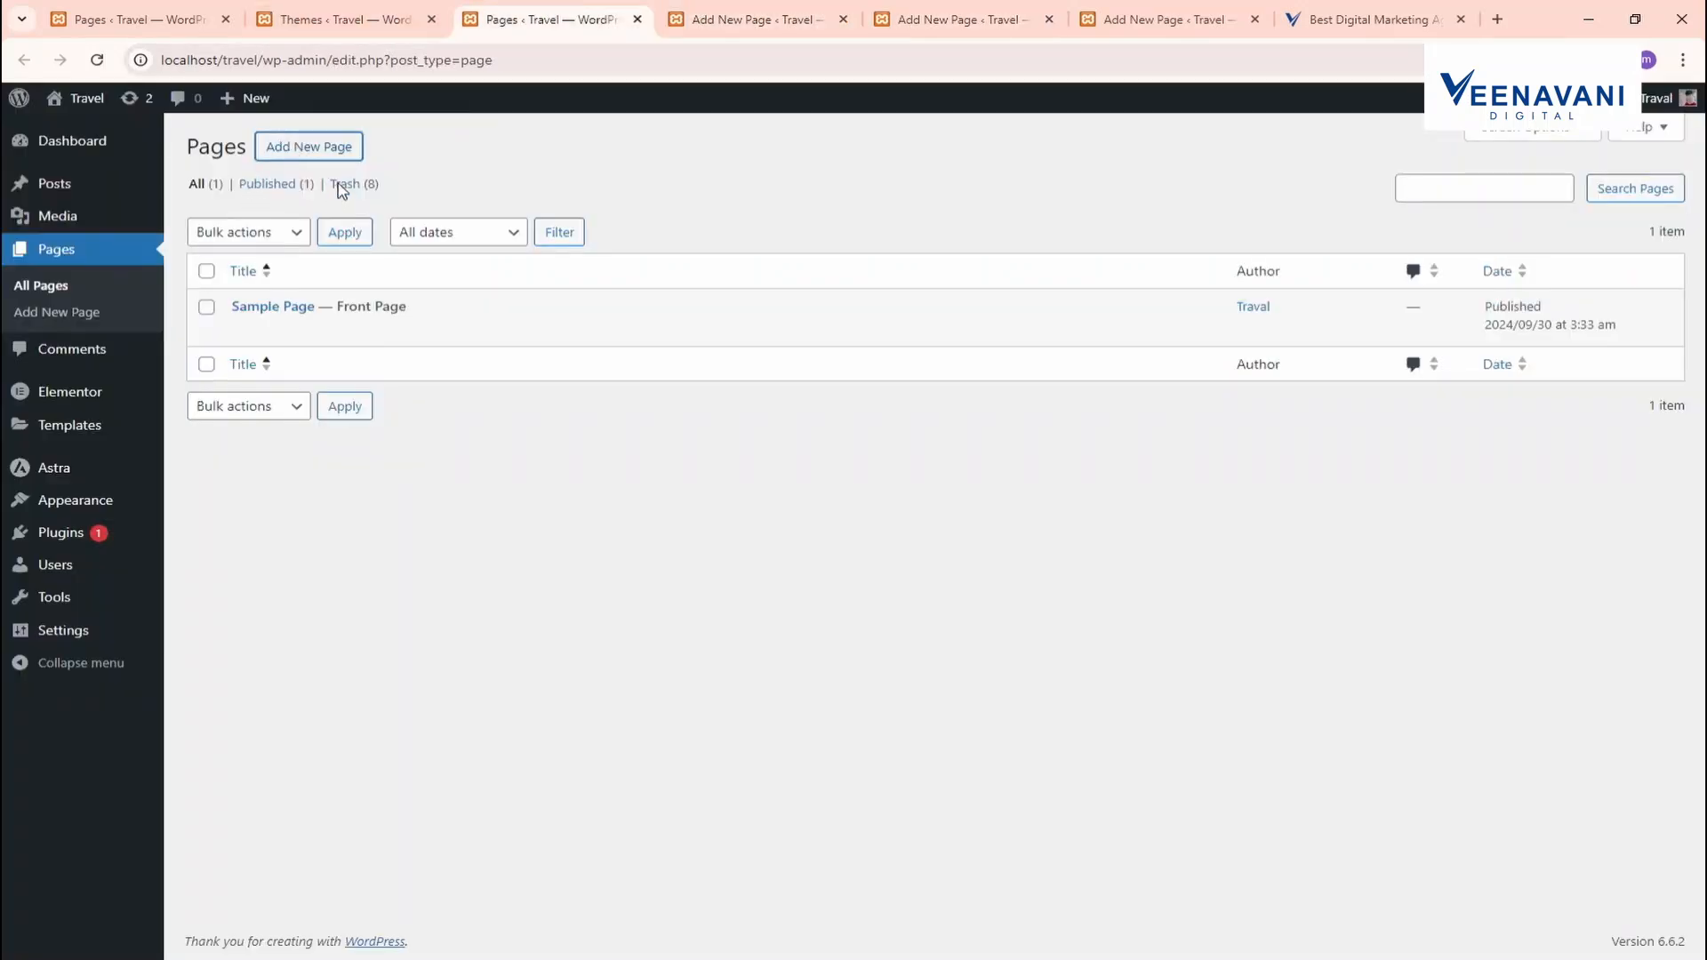
Create and publish a page titled 'Contact Us'
{"action": "left_click", "coordinate": [350, 155], "text": "ctrl"}
{"action": "left_click", "coordinate": [1018, 13]}
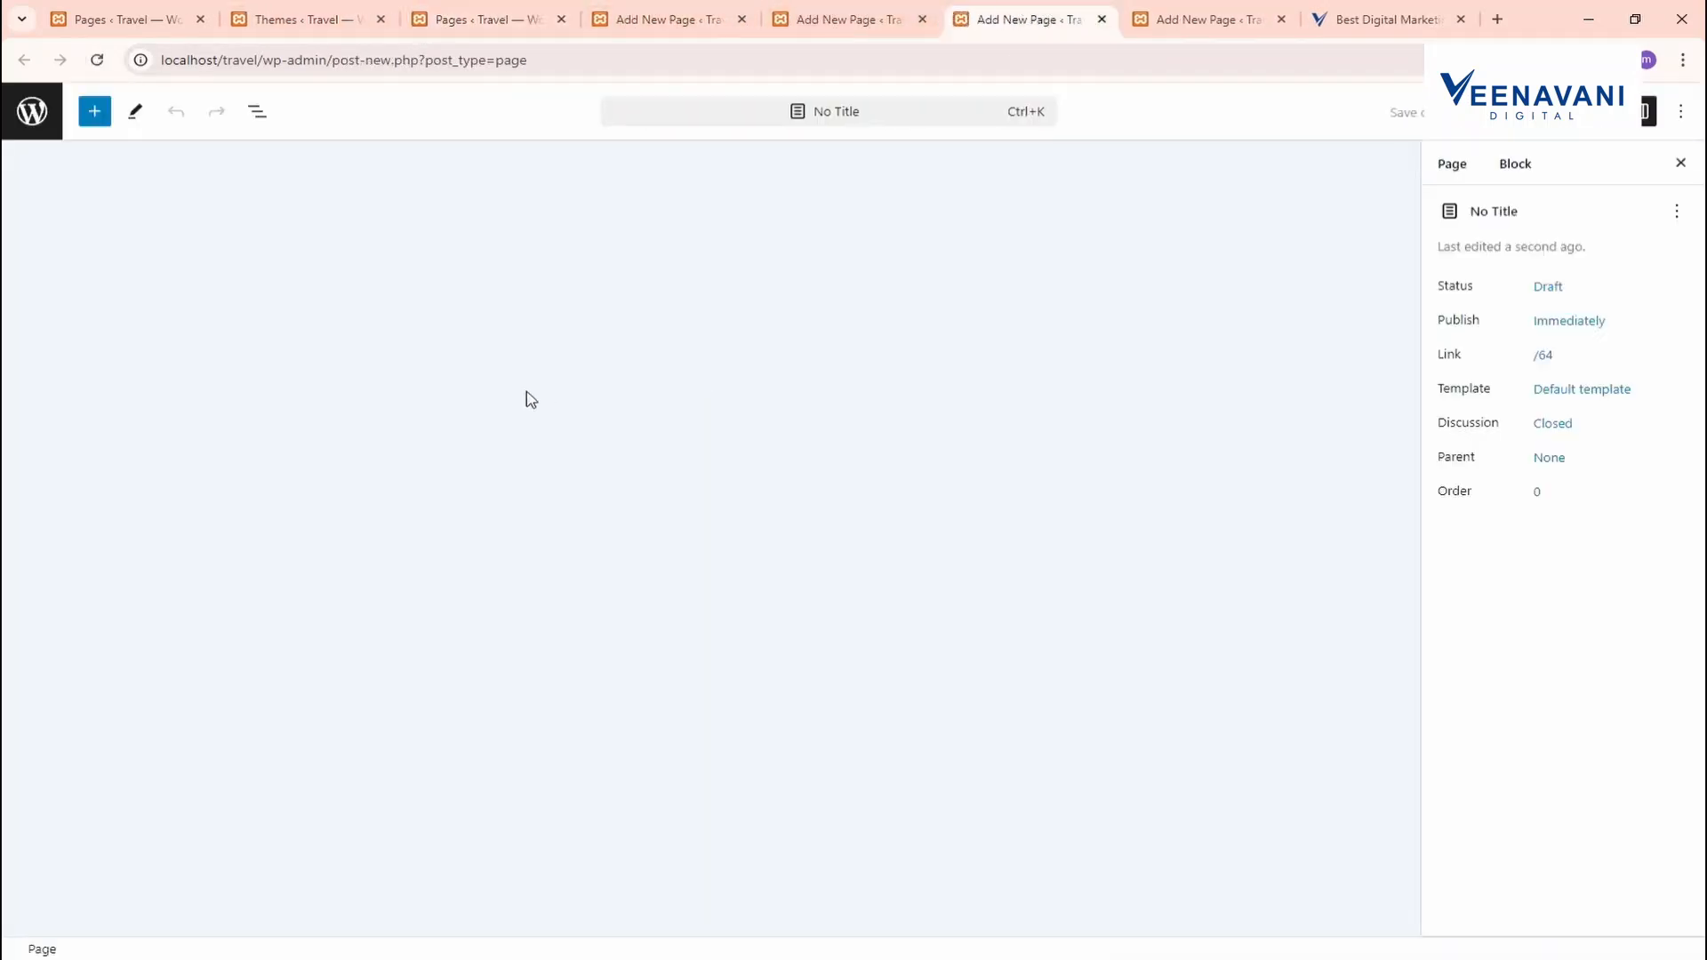
{"action": "type", "text": "C"}
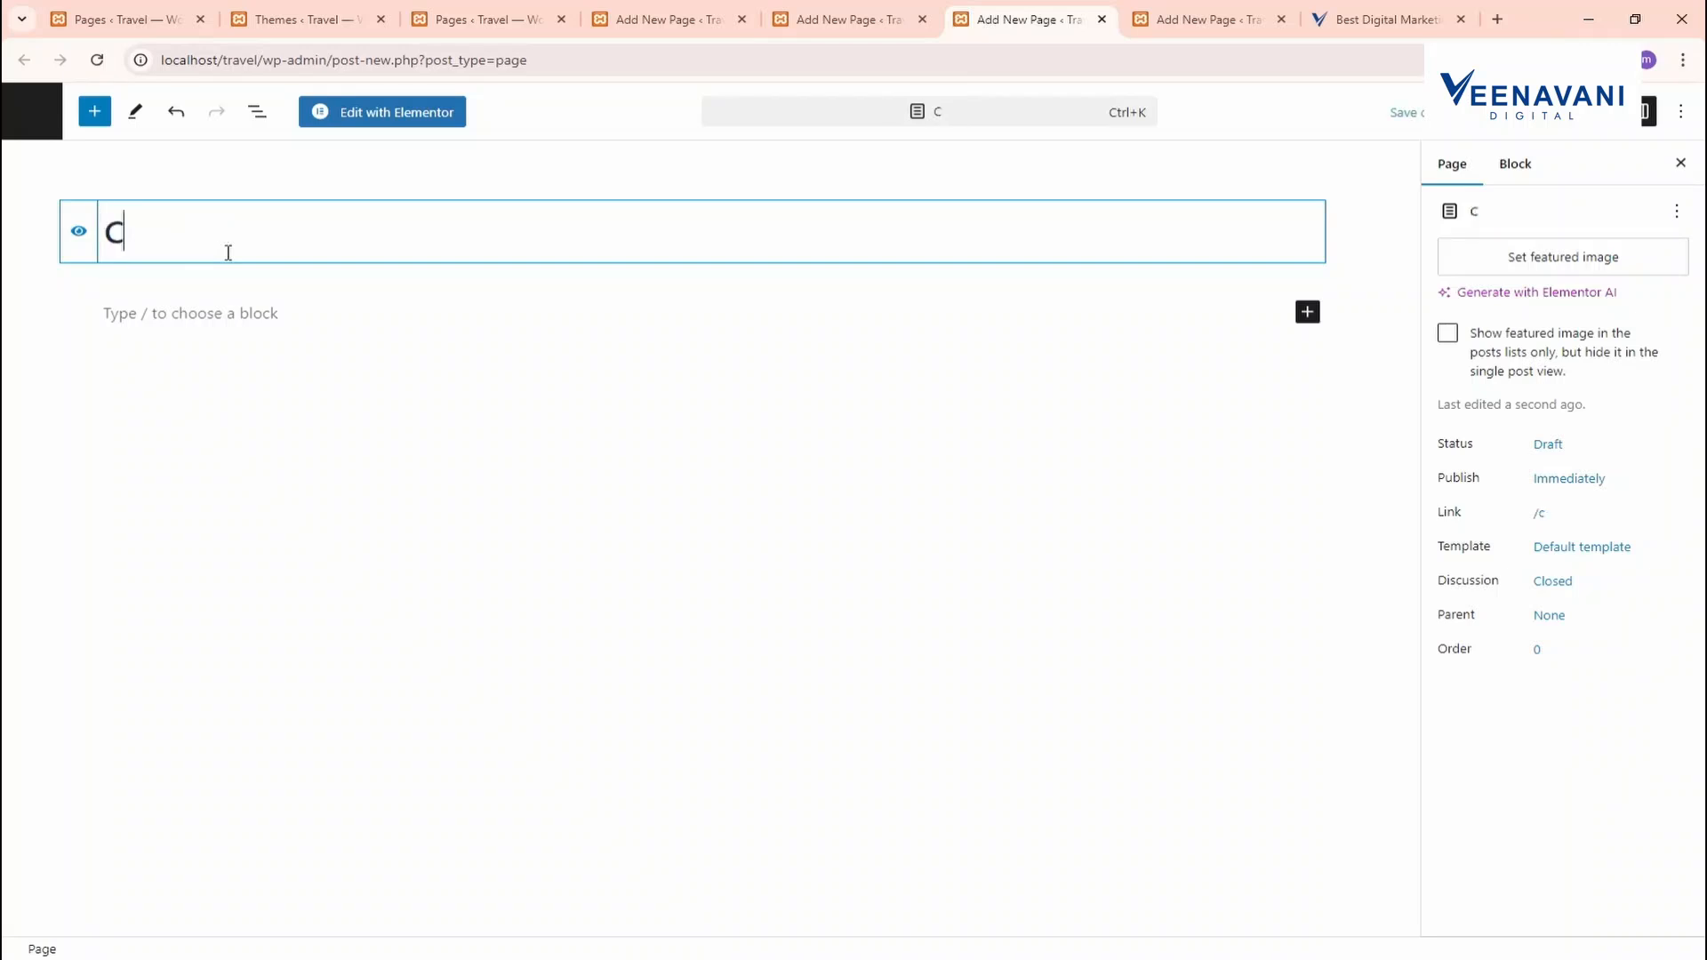
{"action": "type", "text": "ontact"}
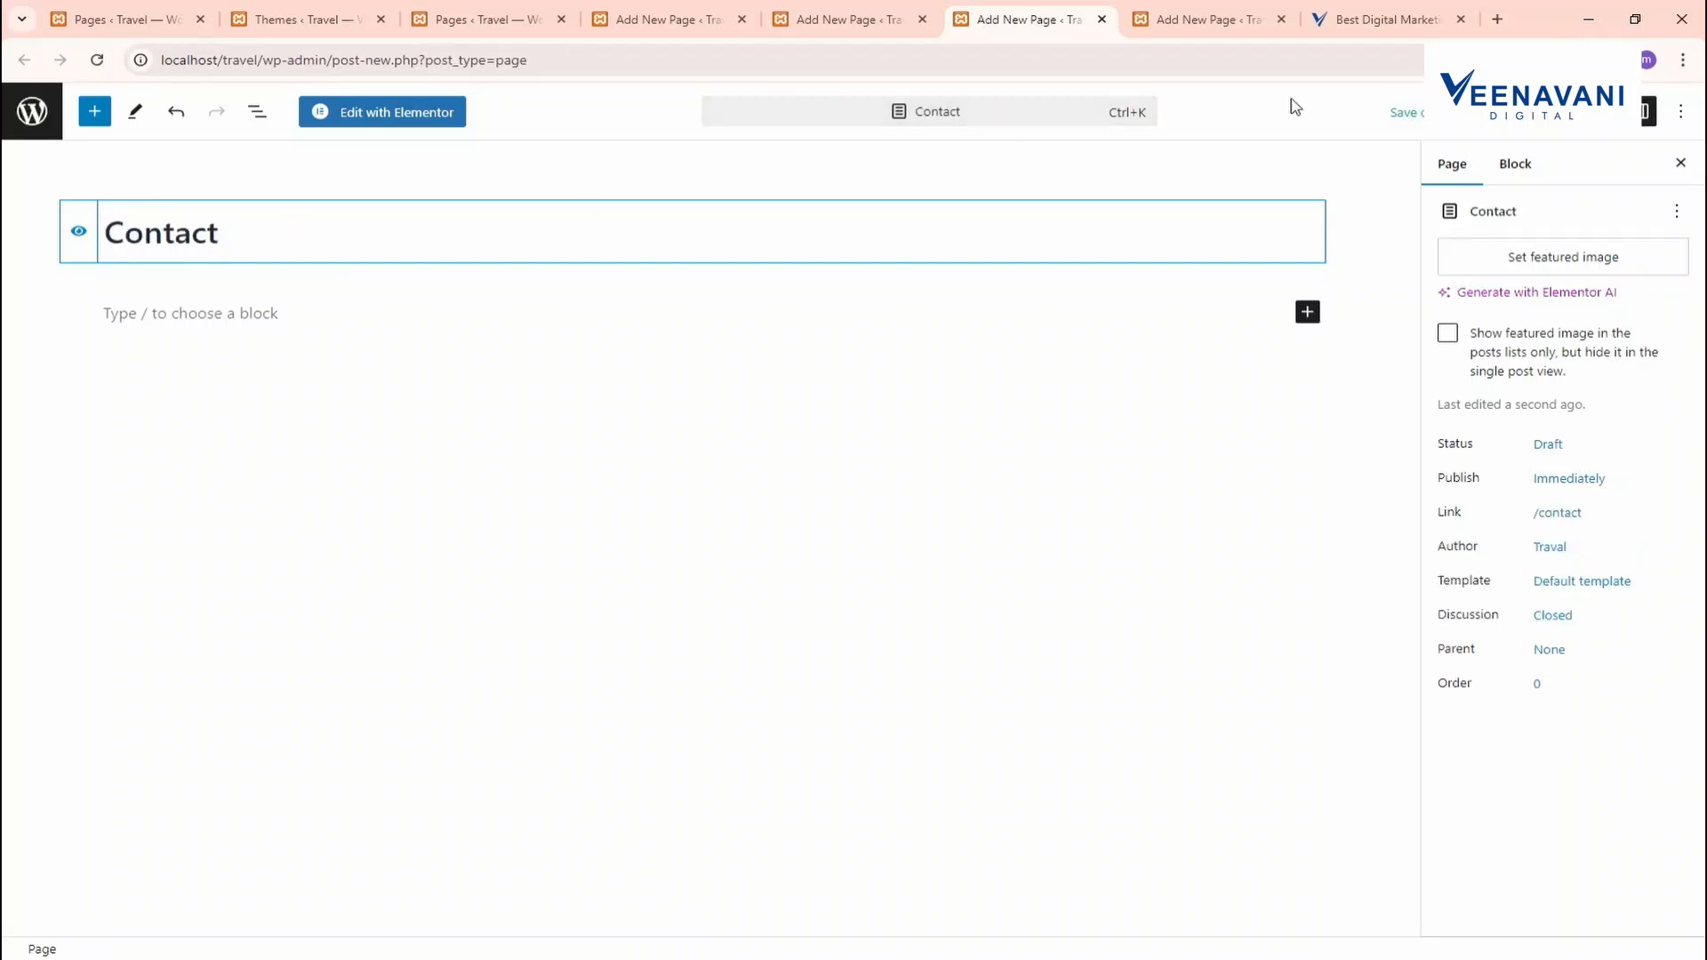
{"action": "type", "text": " us"}
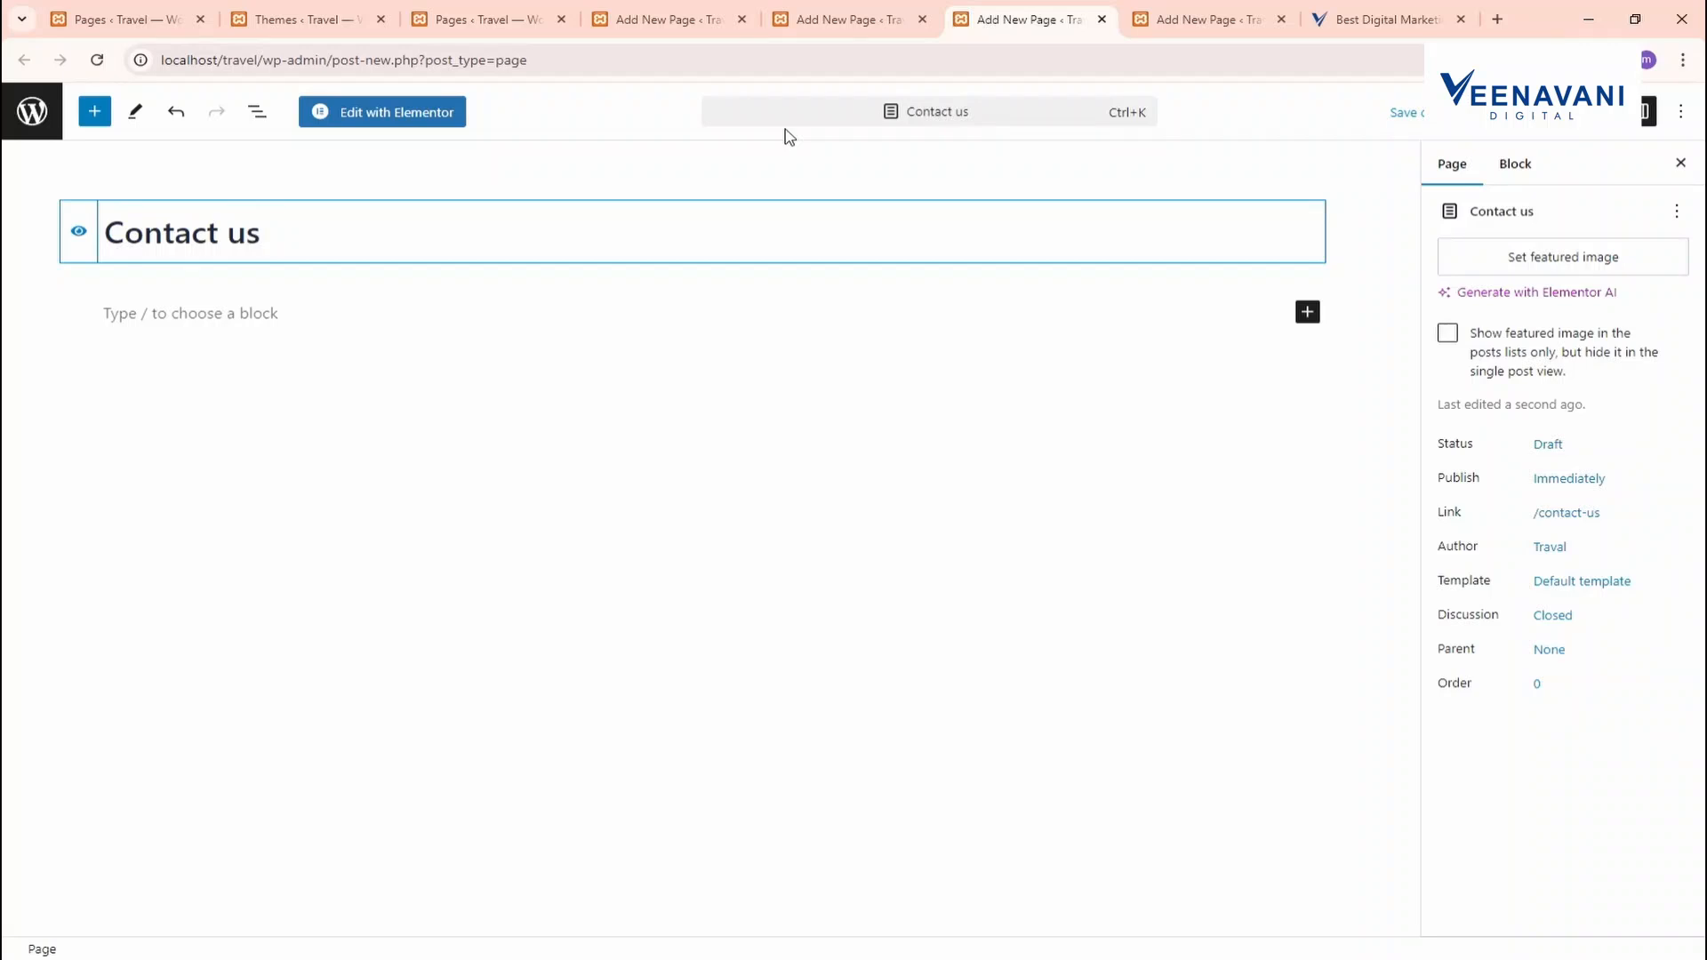
{"action": "key", "text": "BackSpace"}
{"action": "key", "text": "BackSpace"}
{"action": "type", "text": "Us"}
{"action": "left_click", "coordinate": [1580, 112]}
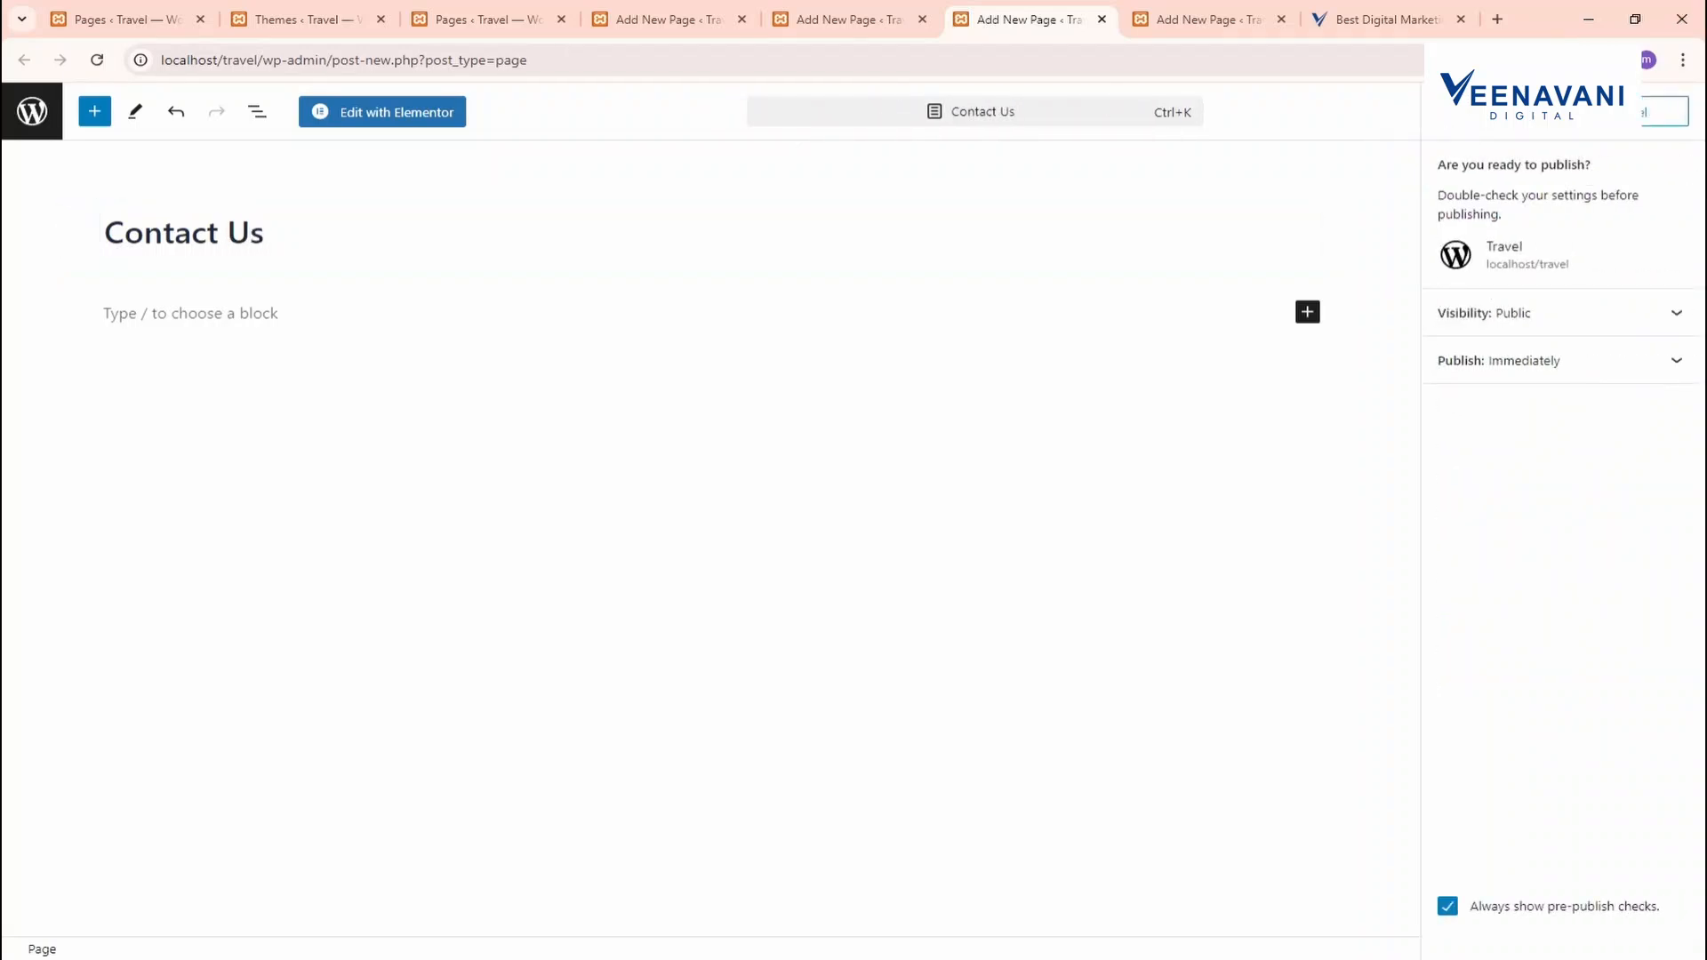
{"action": "left_click", "coordinate": [1580, 112]}
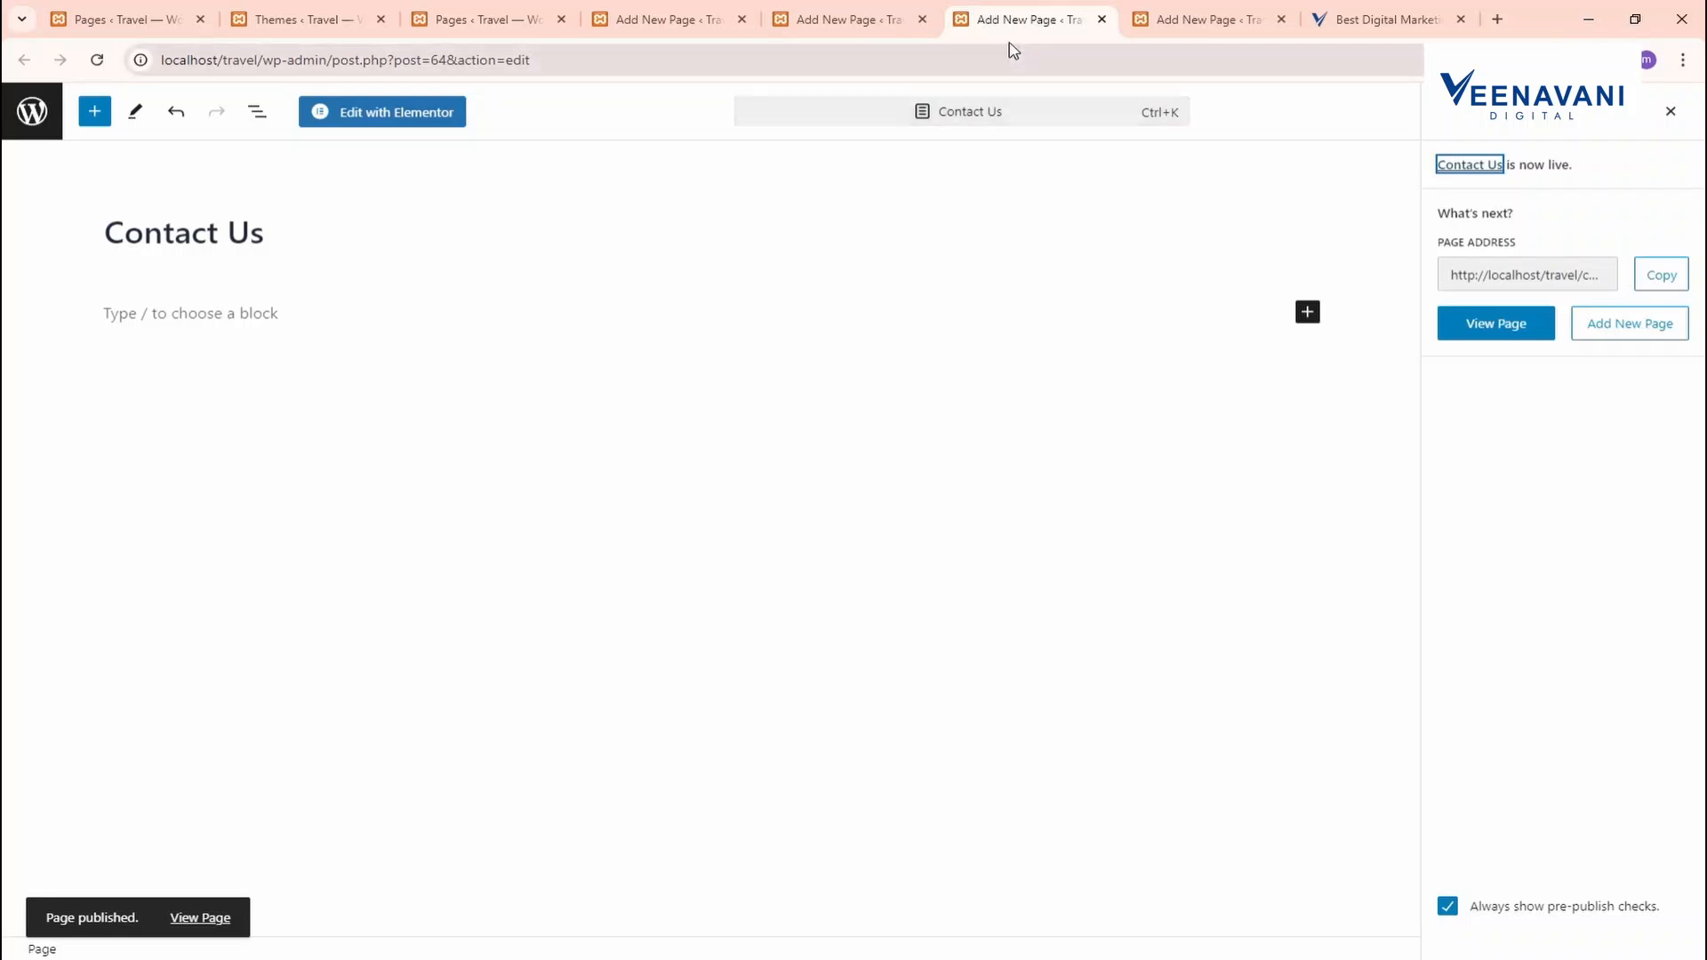
Close the finished editor tabs, refresh All Pages, and view the reference agency site
{"action": "left_click", "coordinate": [1101, 18]}
{"action": "left_click", "coordinate": [1101, 18]}
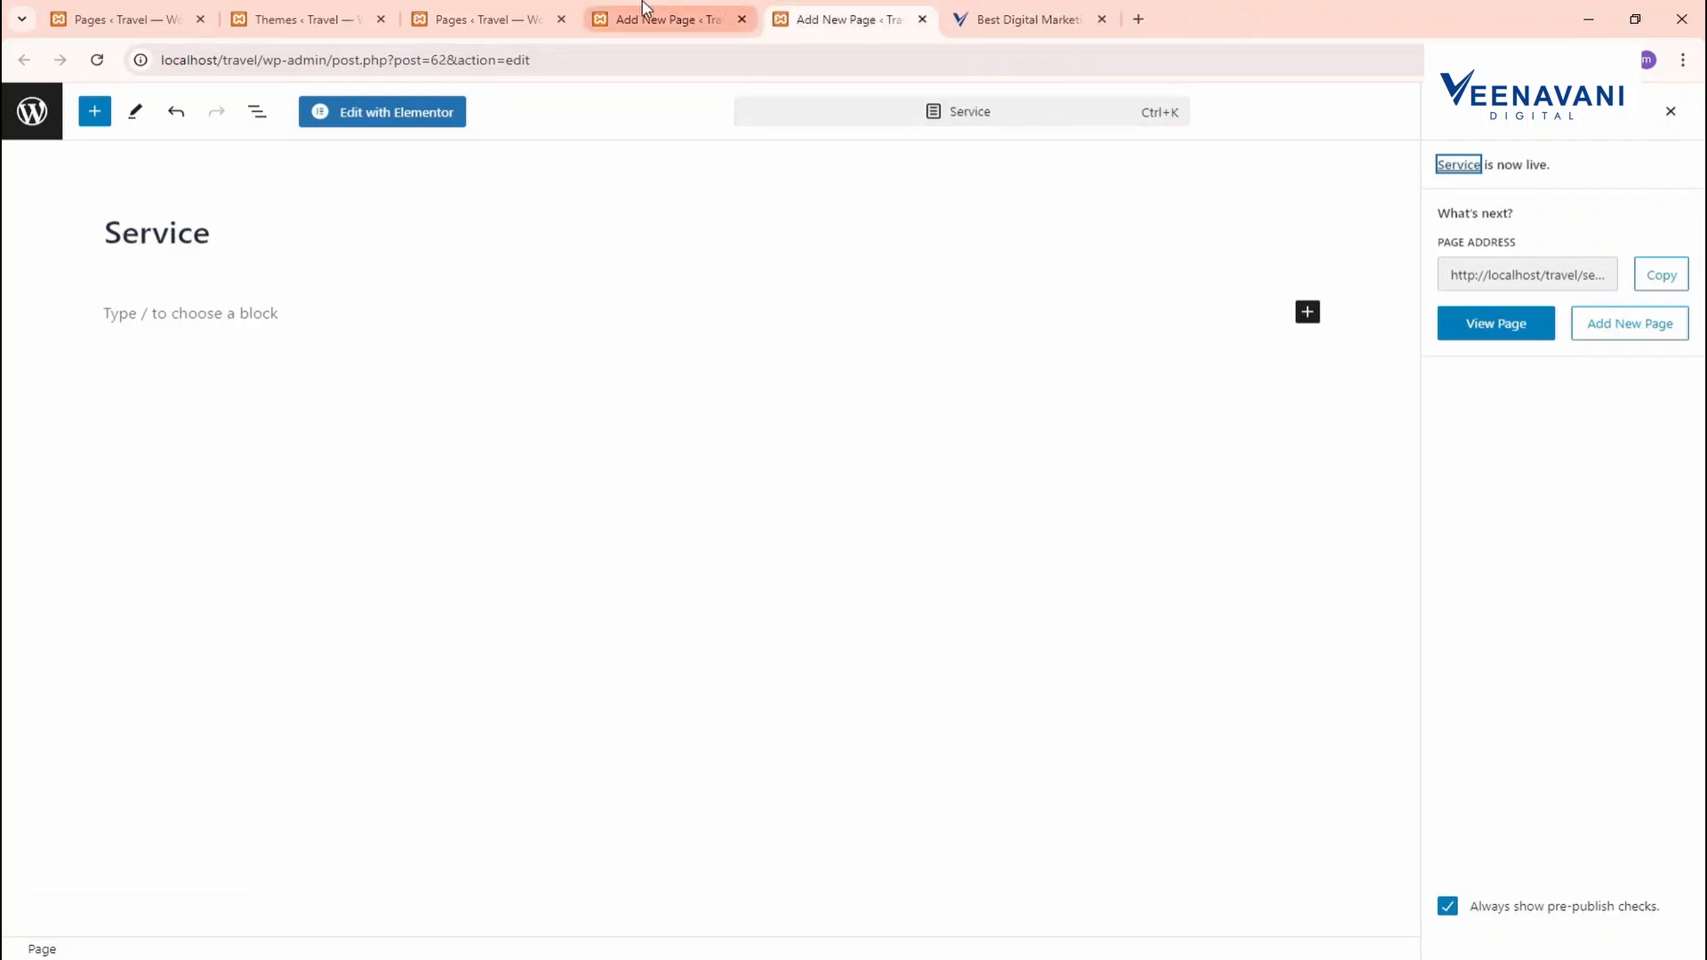
{"action": "left_click", "coordinate": [467, 19]}
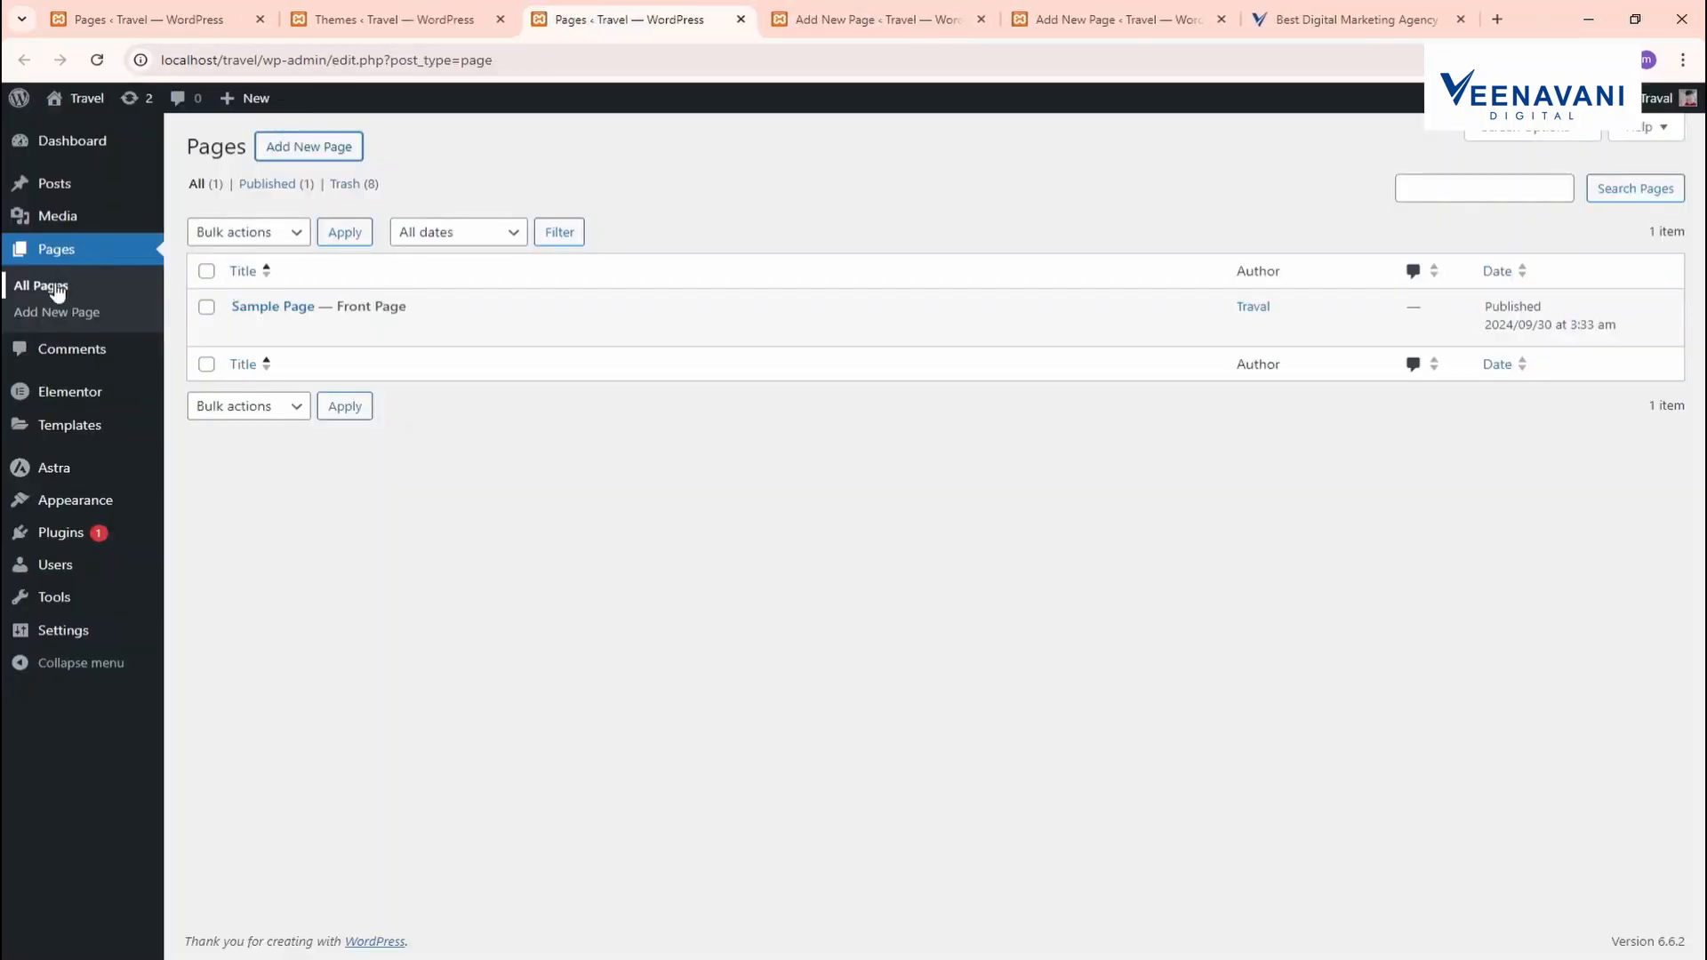
{"action": "left_click", "coordinate": [57, 285]}
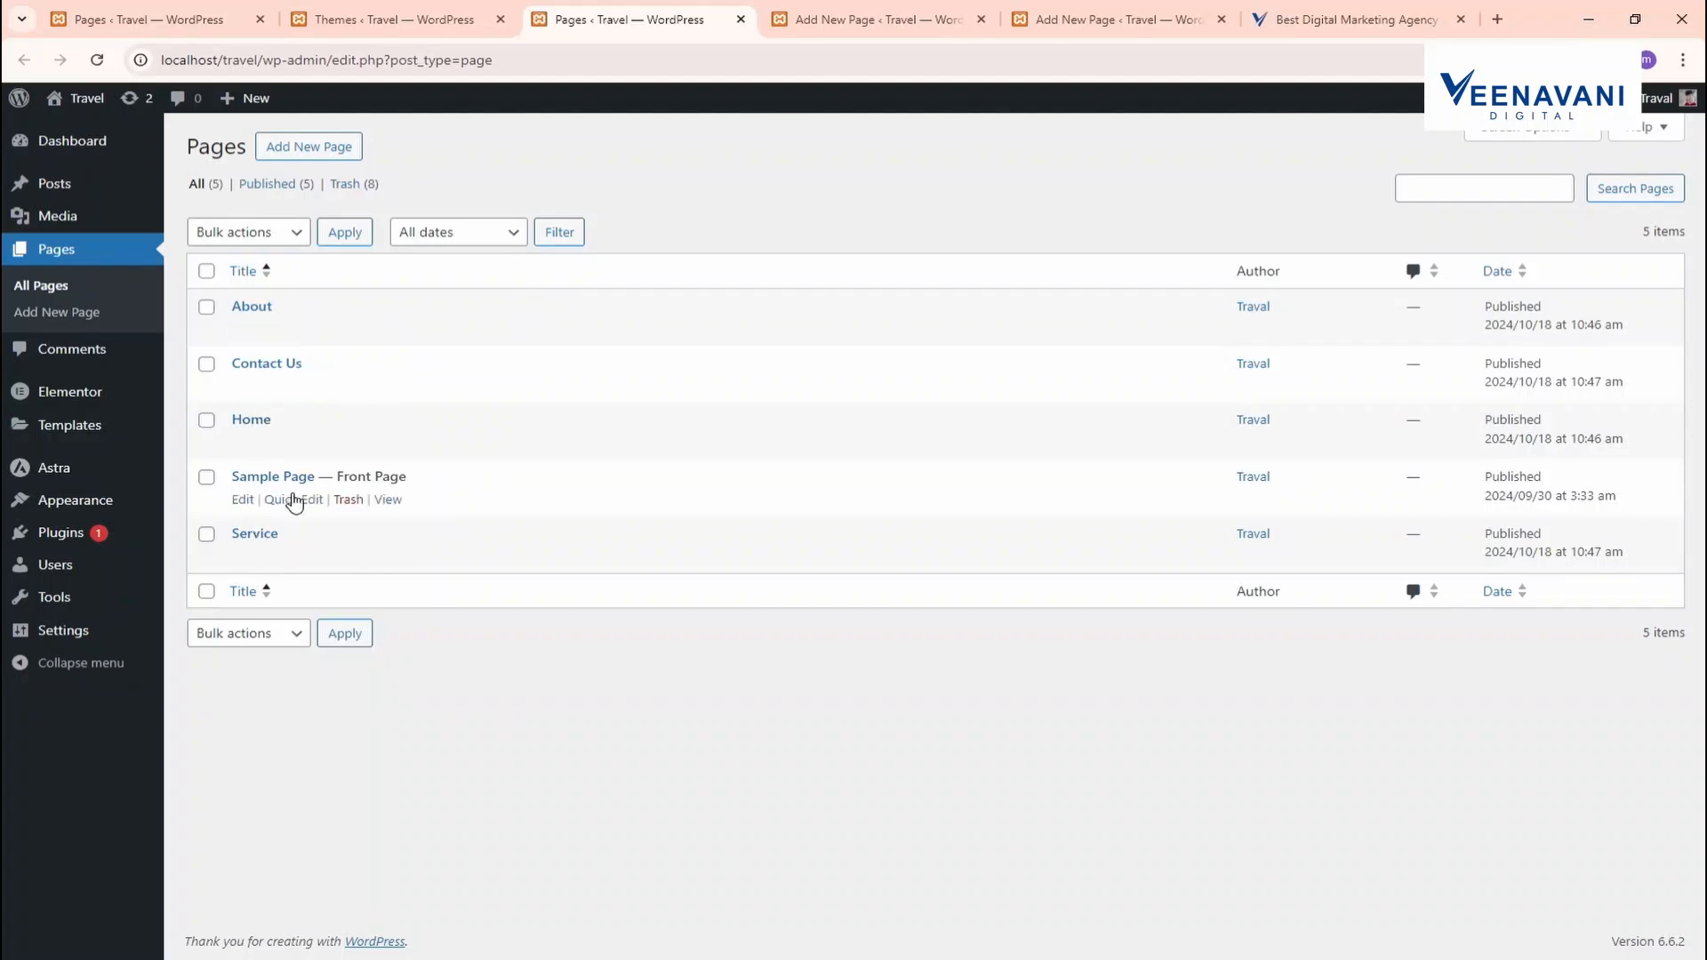
{"action": "left_click", "coordinate": [944, 27]}
{"action": "left_click", "coordinate": [981, 20]}
{"action": "left_click", "coordinate": [981, 19]}
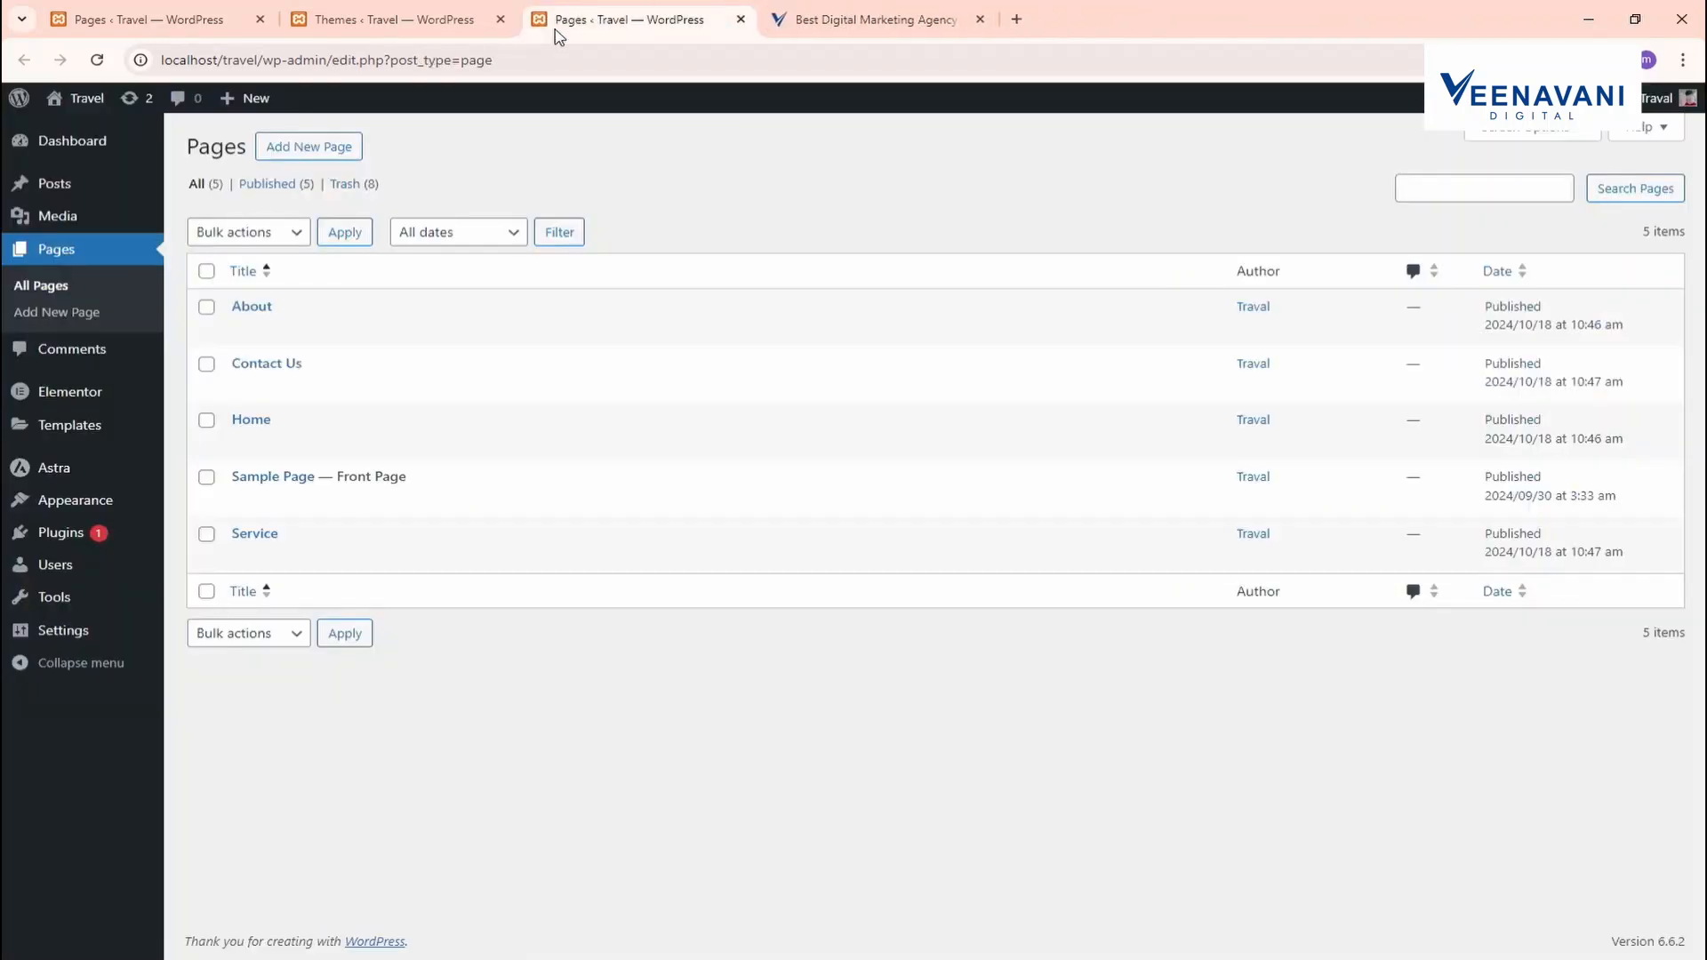
{"action": "left_click", "coordinate": [827, 21]}
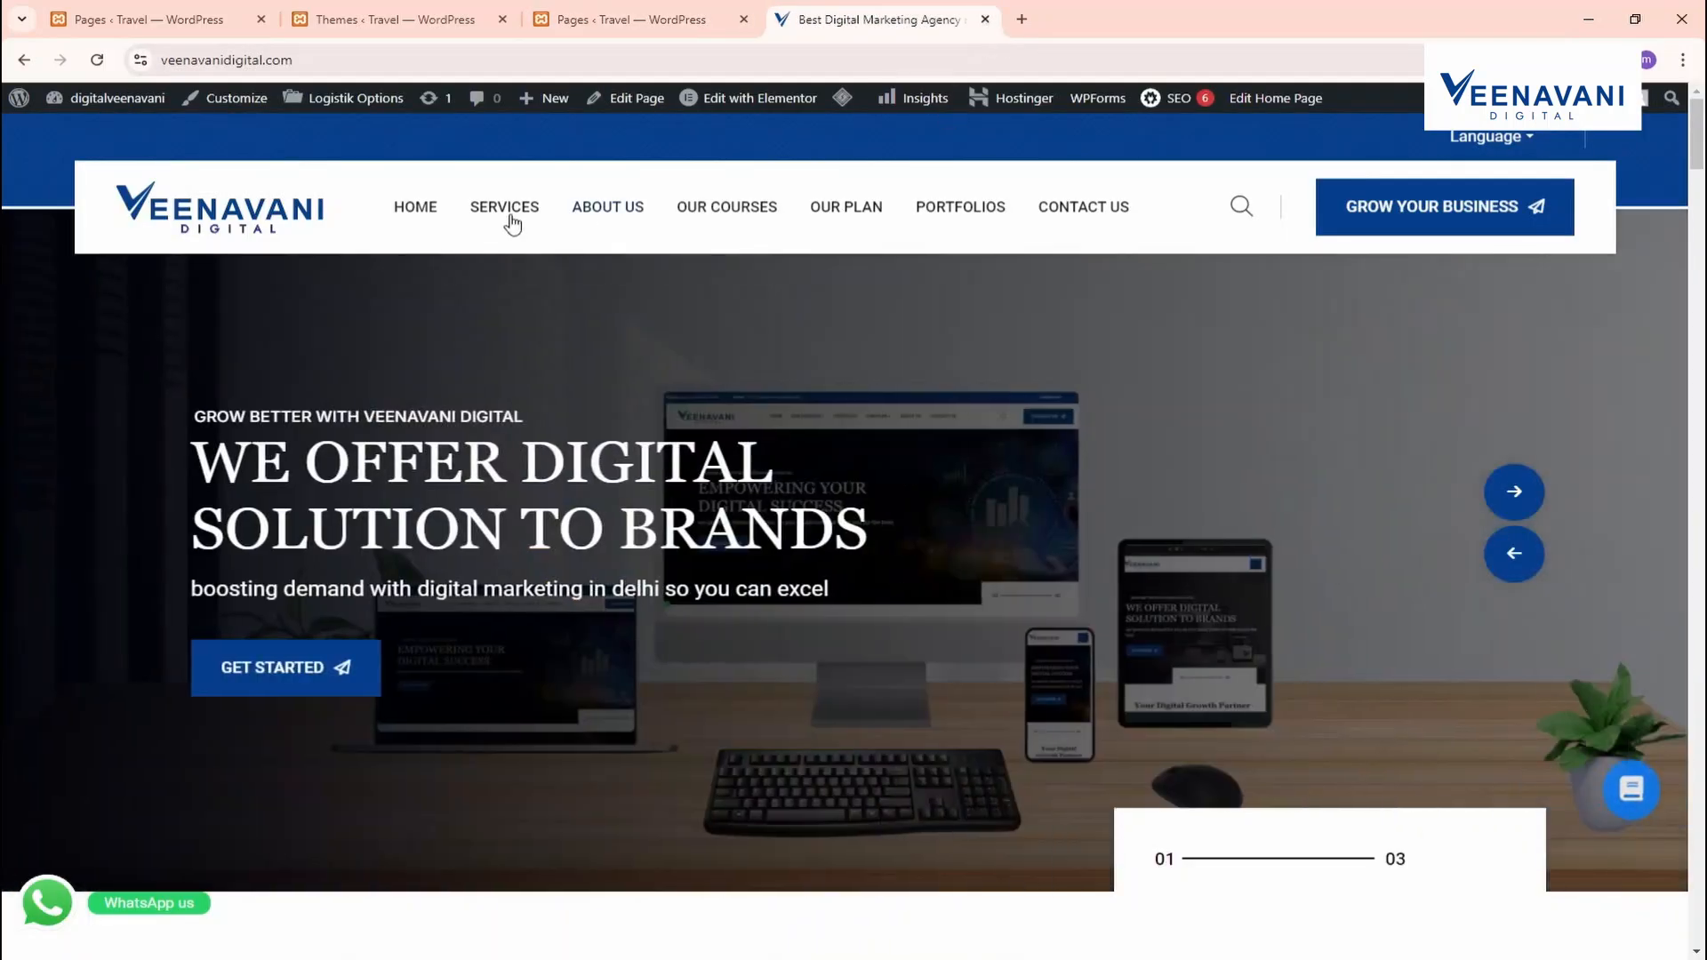
Add the Home, About, Service and Contact Us pages to the menu
{"action": "left_click", "coordinate": [623, 19]}
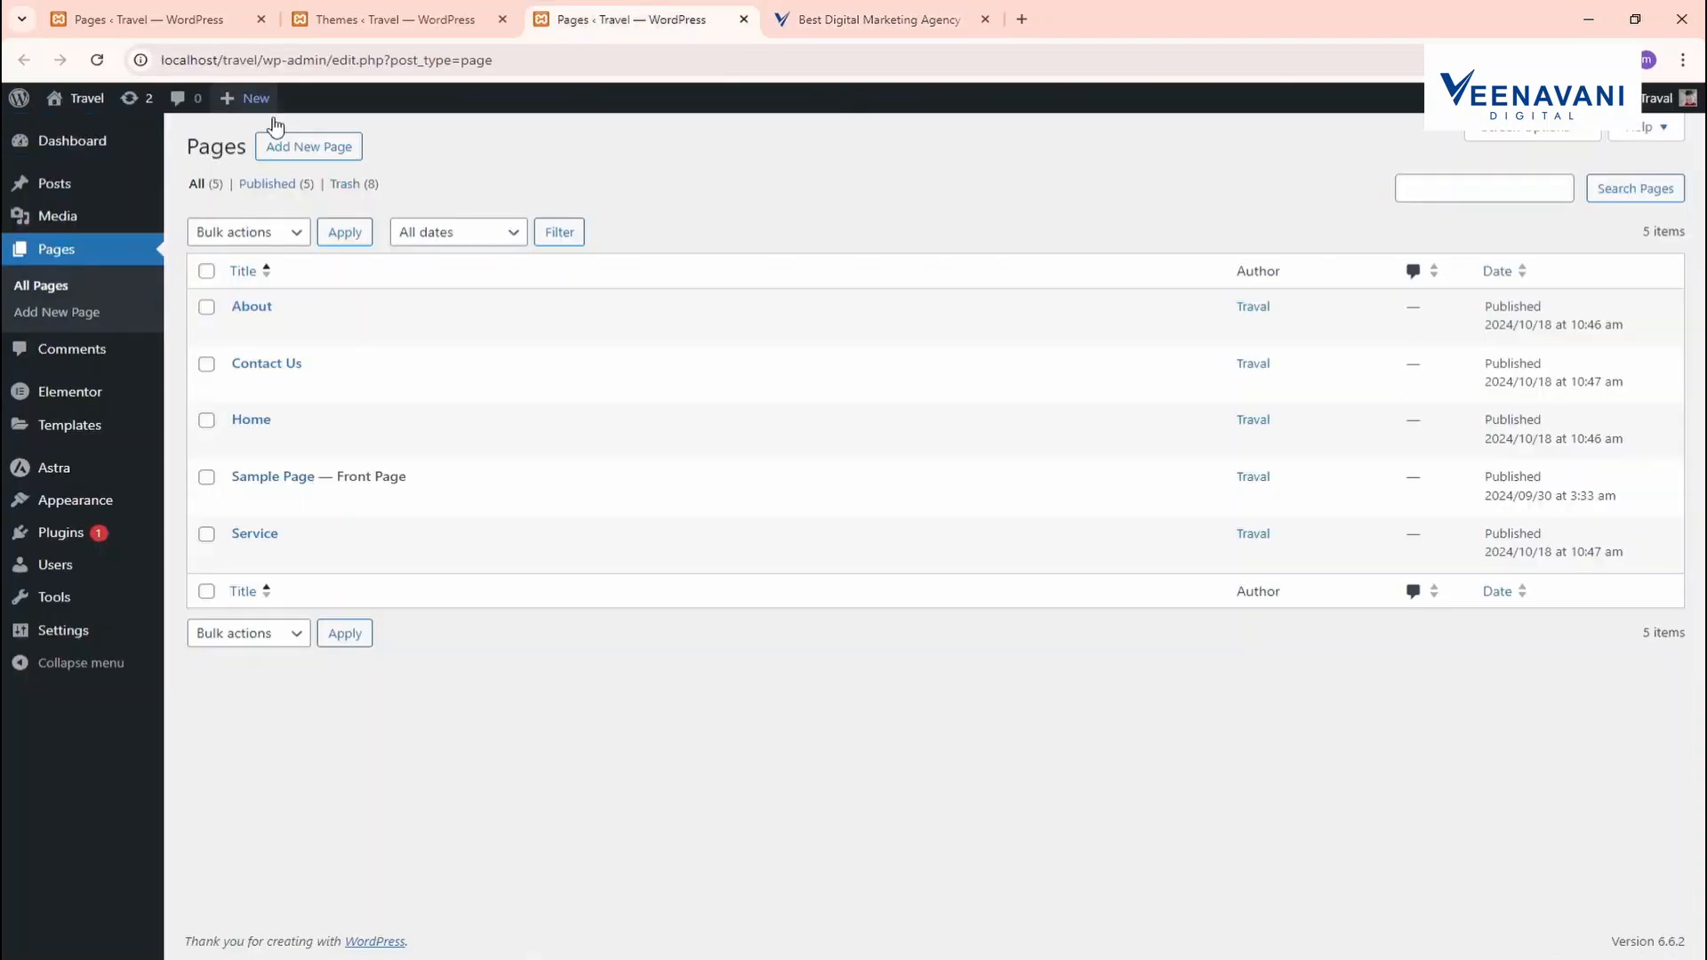
{"action": "mouse_move", "coordinate": [146, 504]}
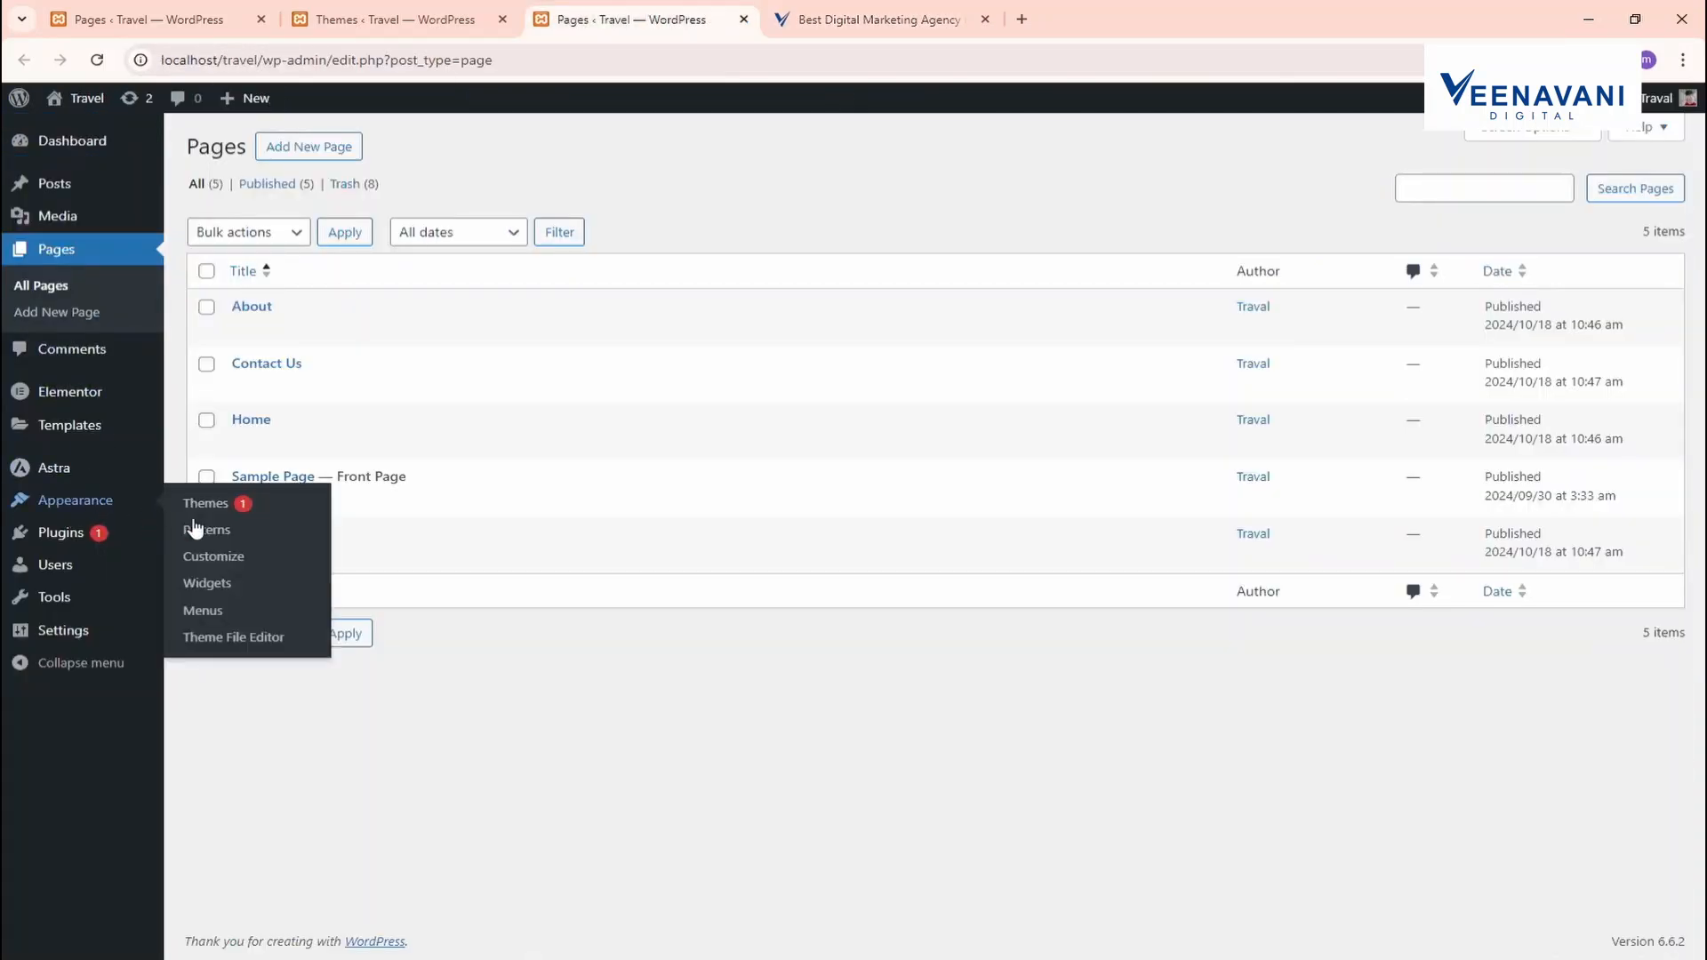
{"action": "left_click", "coordinate": [212, 616], "text": "ctrl+shift"}
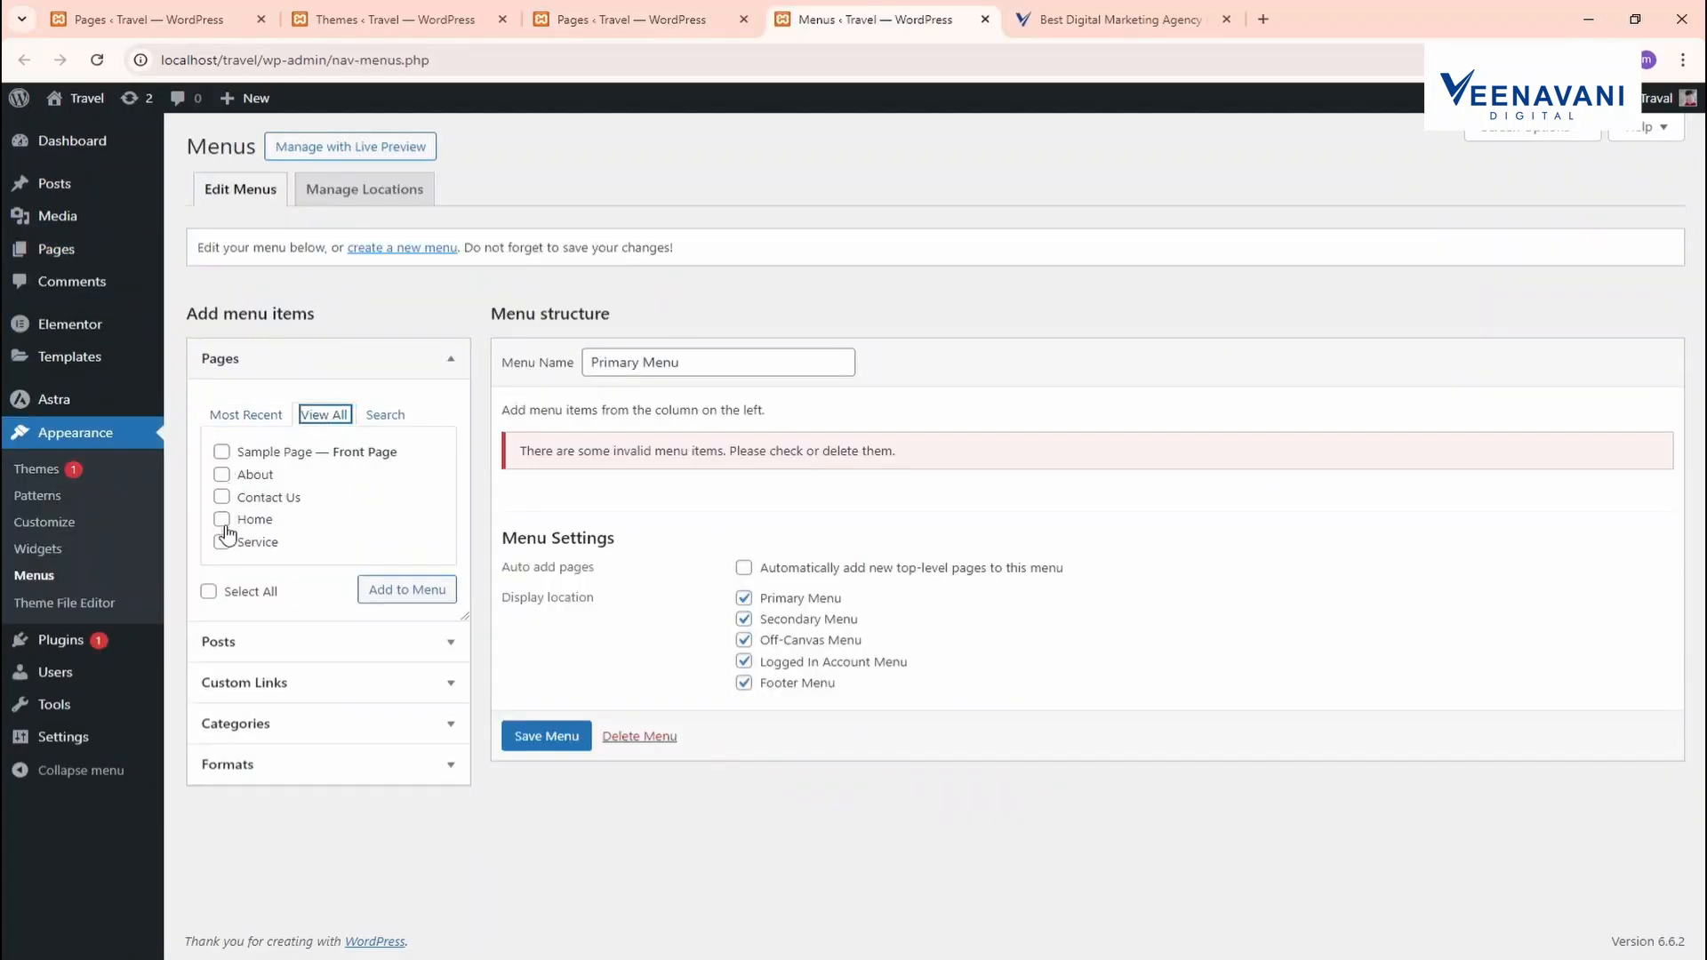
{"action": "left_click", "coordinate": [222, 520]}
{"action": "left_click", "coordinate": [221, 473]}
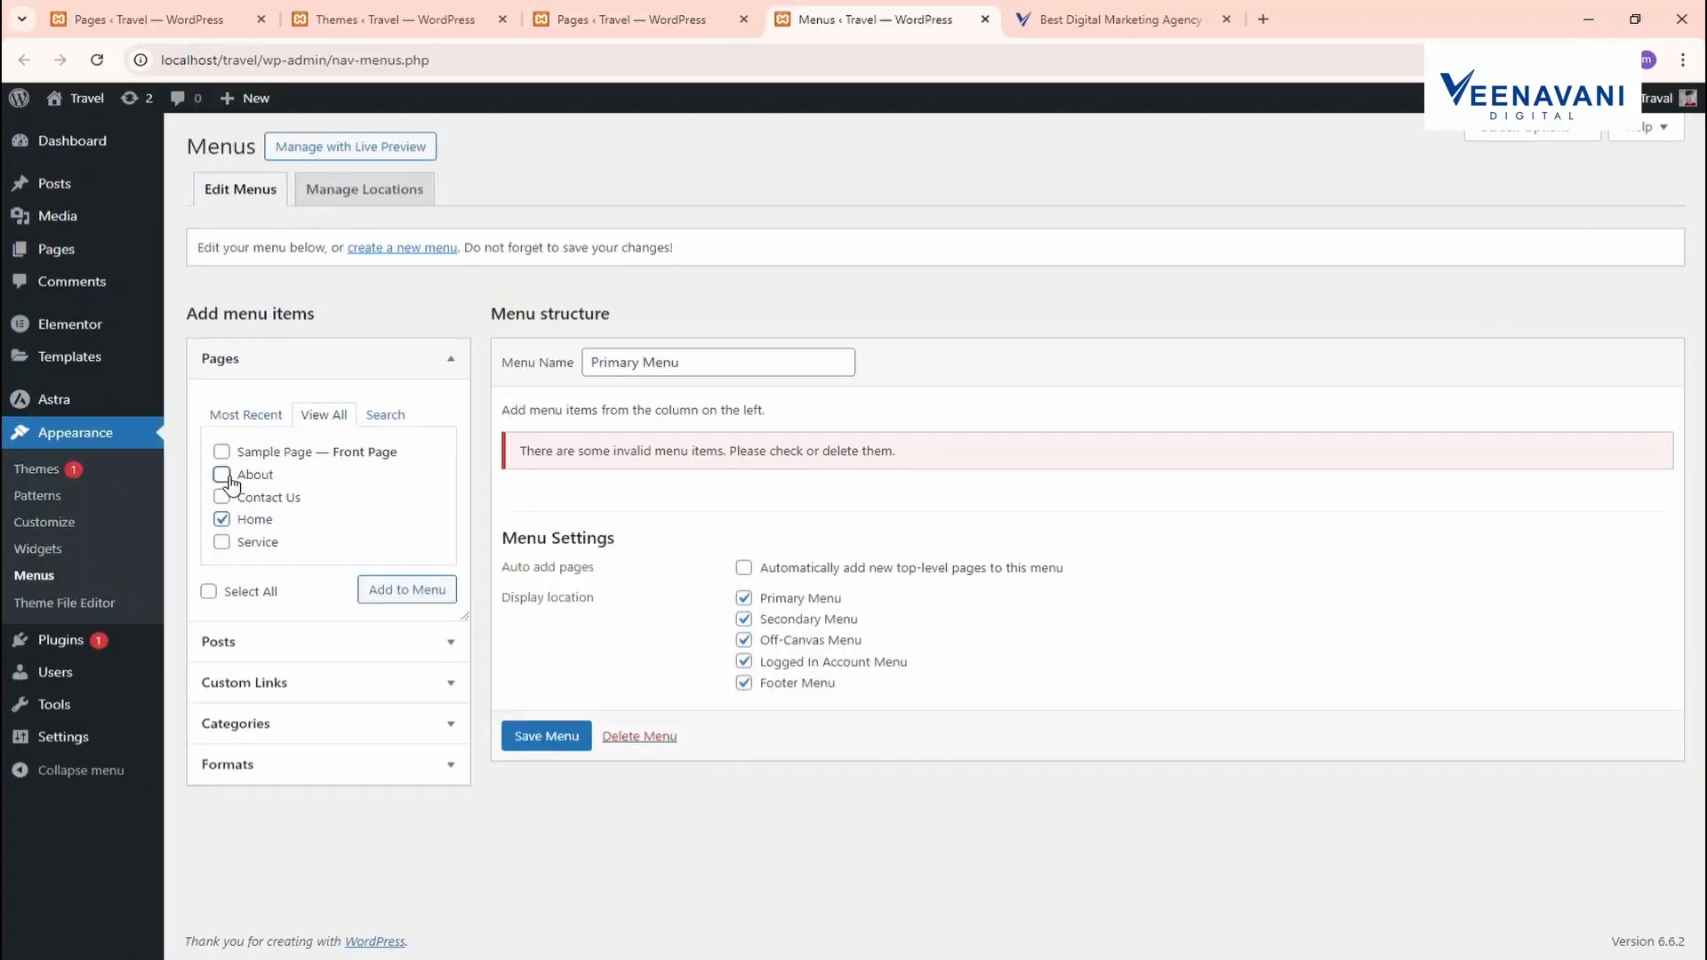
{"action": "left_click", "coordinate": [221, 542]}
{"action": "left_click", "coordinate": [221, 497]}
{"action": "left_click", "coordinate": [402, 590]}
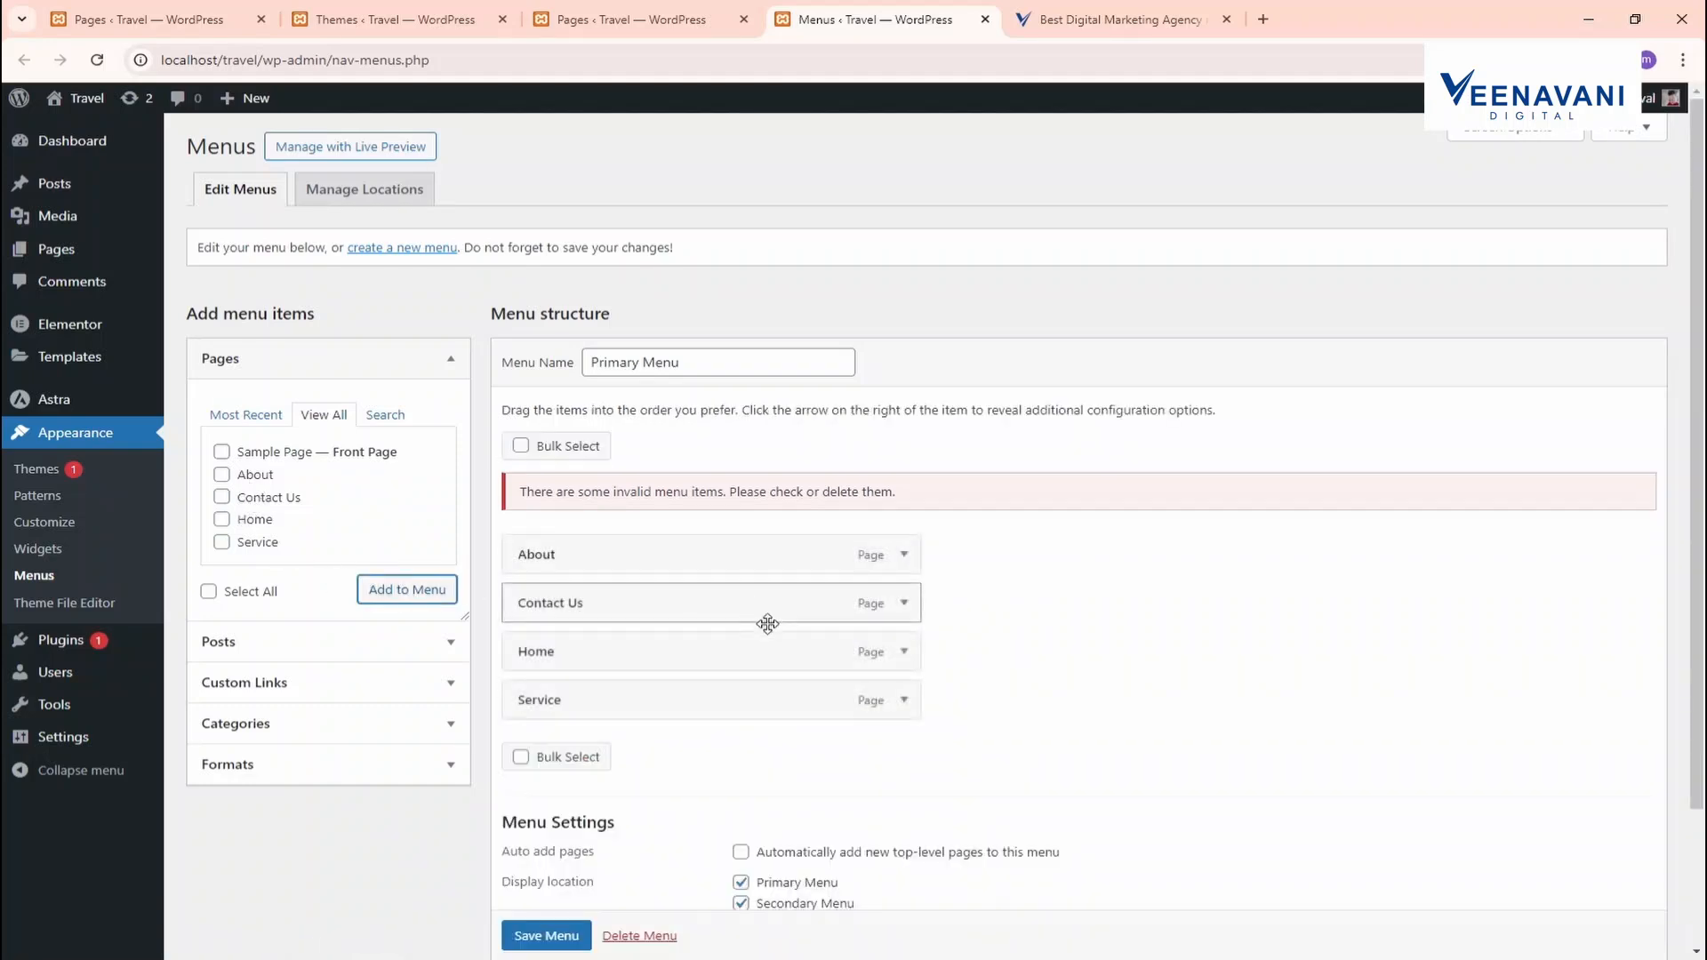
Reorder the menu to Home, About, Service, Contact Us and save it
{"action": "left_click_drag", "start_coordinate": [637, 675], "coordinate": [617, 560]}
{"action": "left_click_drag", "start_coordinate": [595, 697], "coordinate": [584, 649]}
{"action": "scroll", "coordinate": [552, 694], "scroll_direction": "down", "scroll_amount": 2}
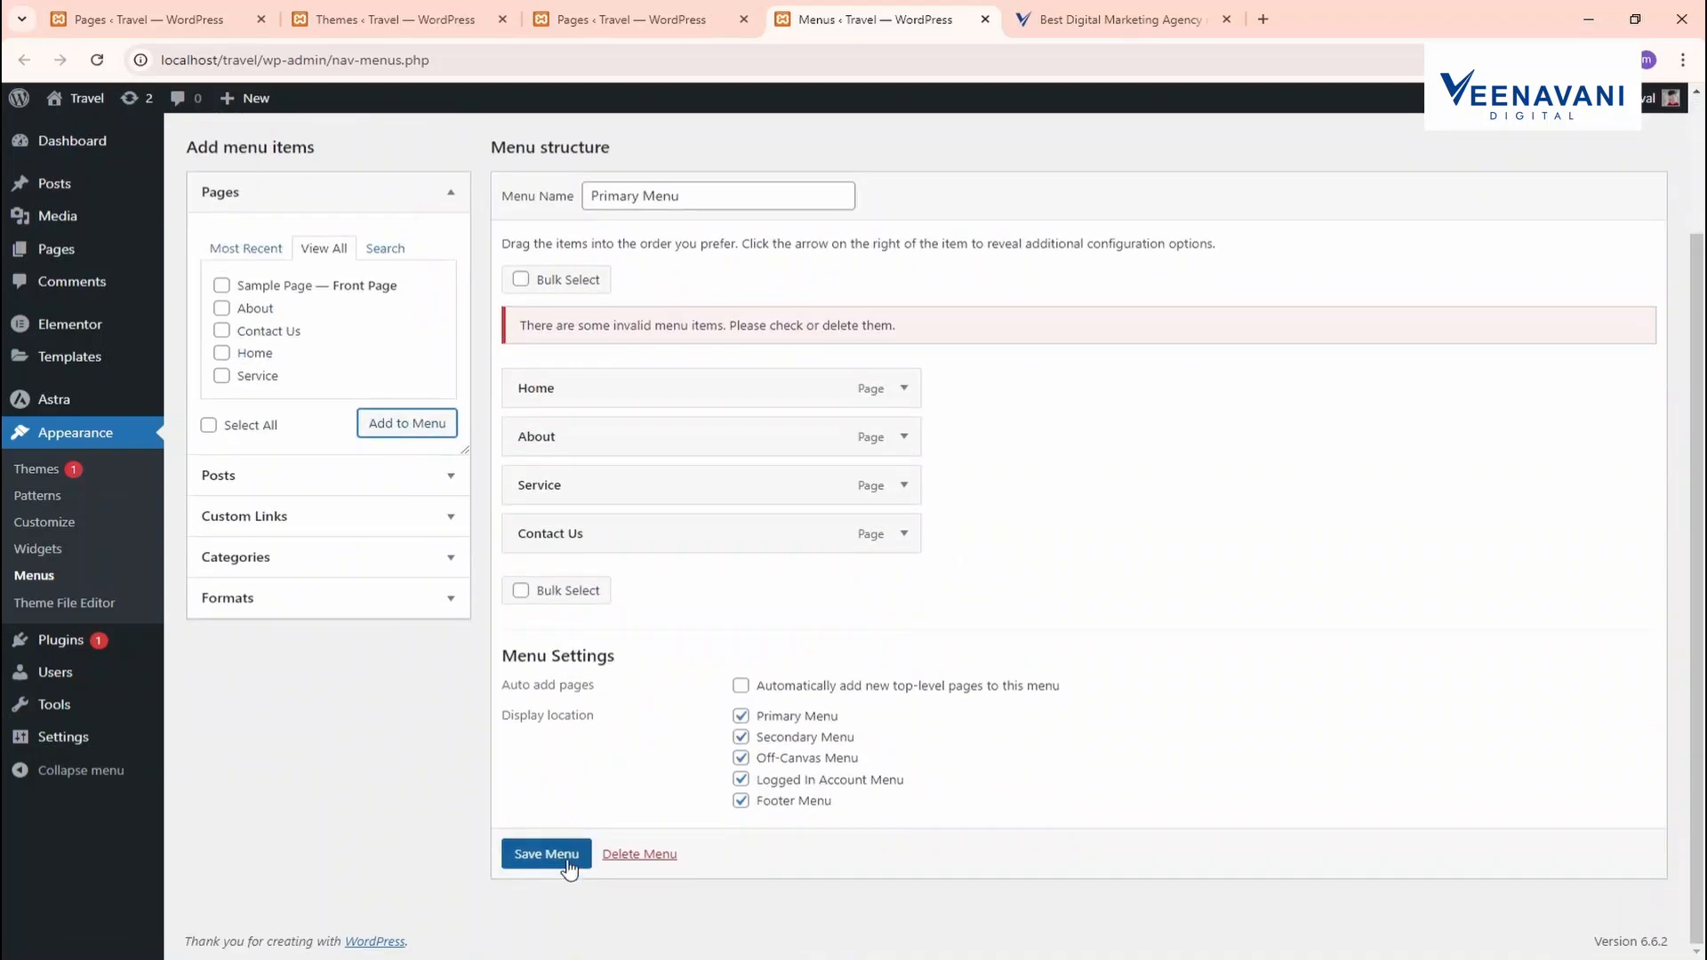
{"action": "left_click", "coordinate": [558, 856]}
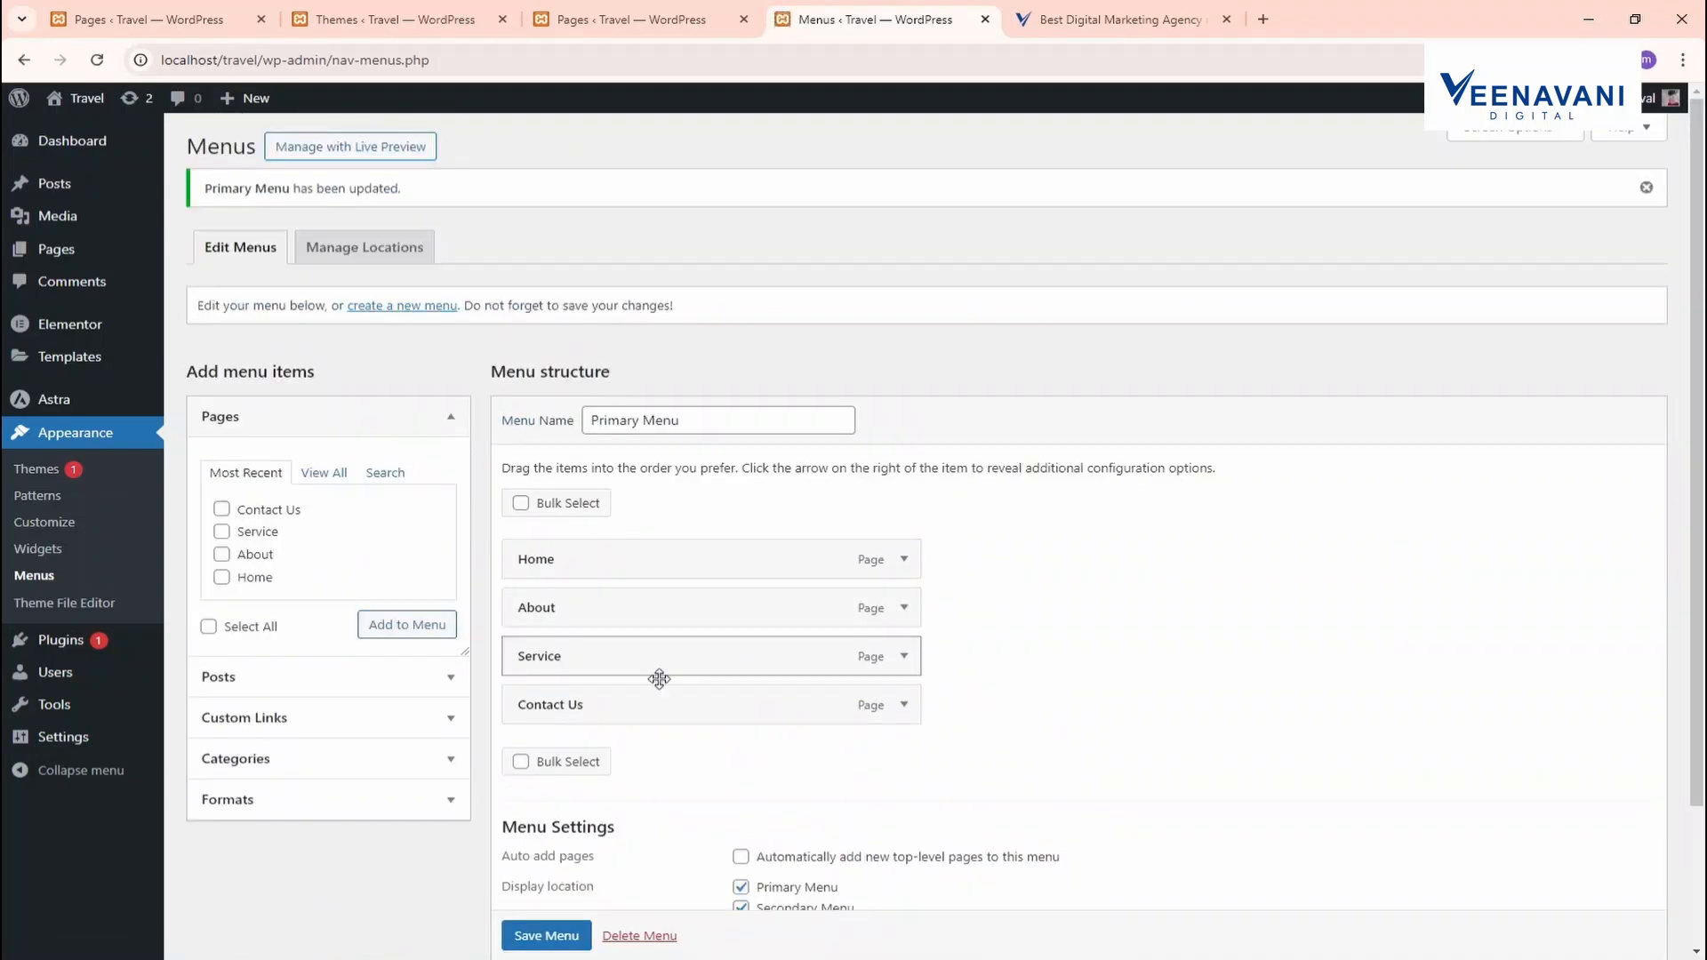
{"action": "left_click", "coordinate": [671, 21]}
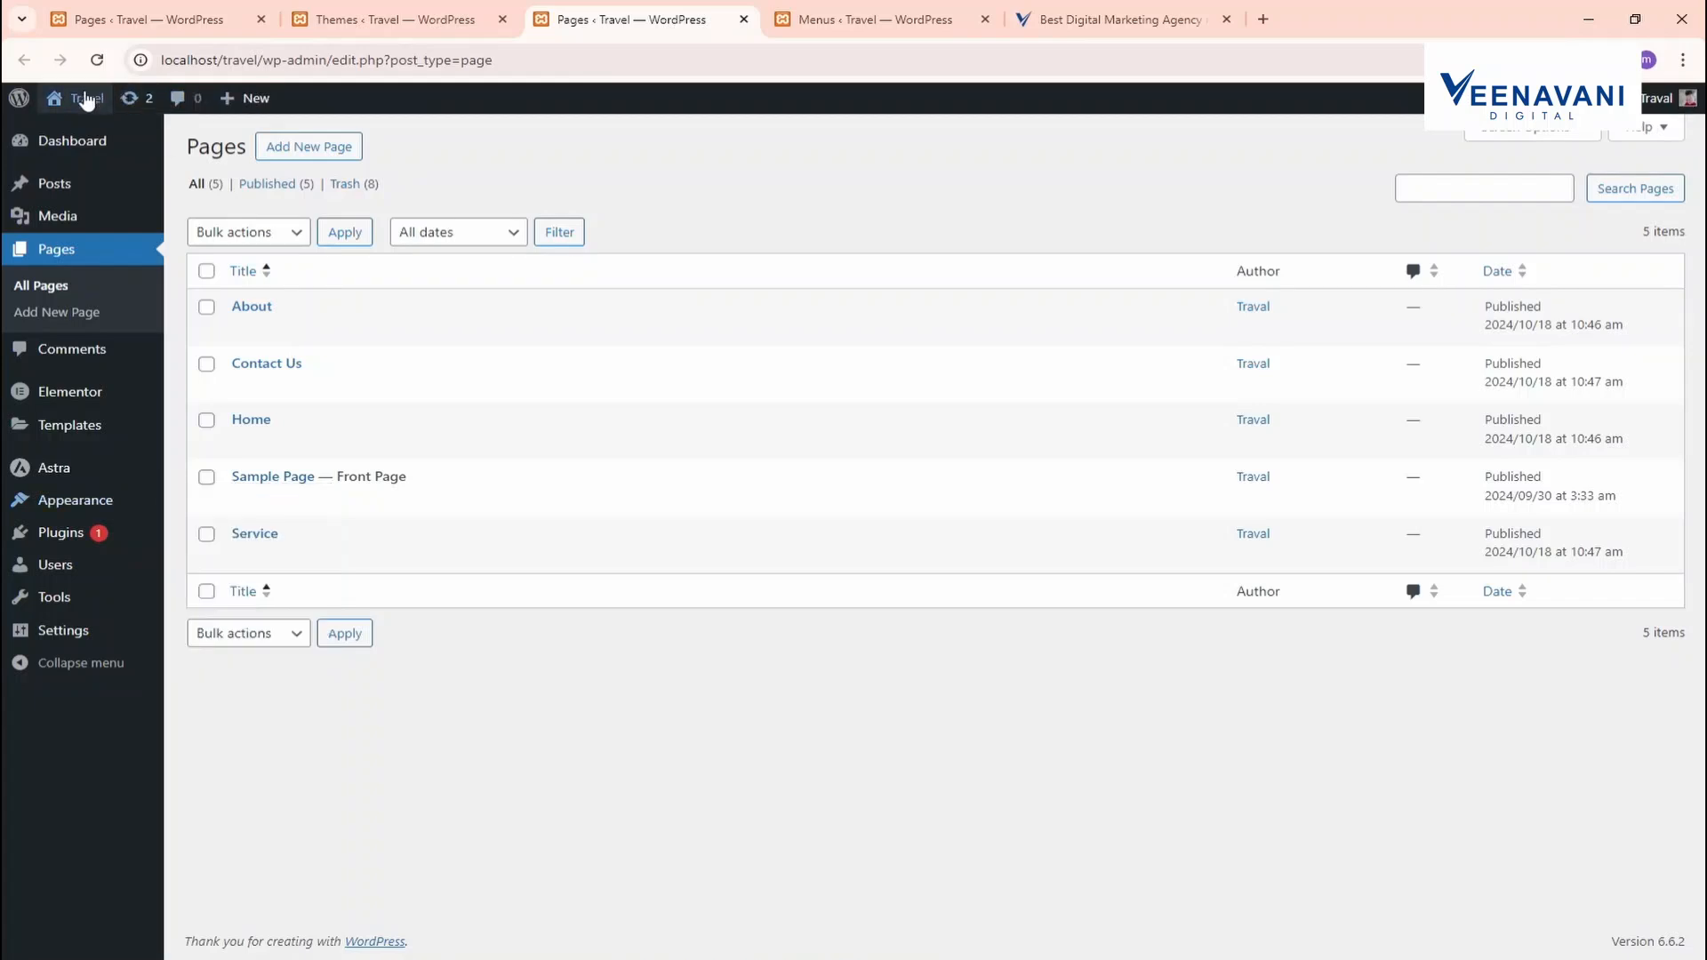
View the live Travel site's front page and its new menu
{"action": "left_click", "coordinate": [100, 103], "text": "ctrl"}
{"action": "left_click", "coordinate": [1047, 11]}
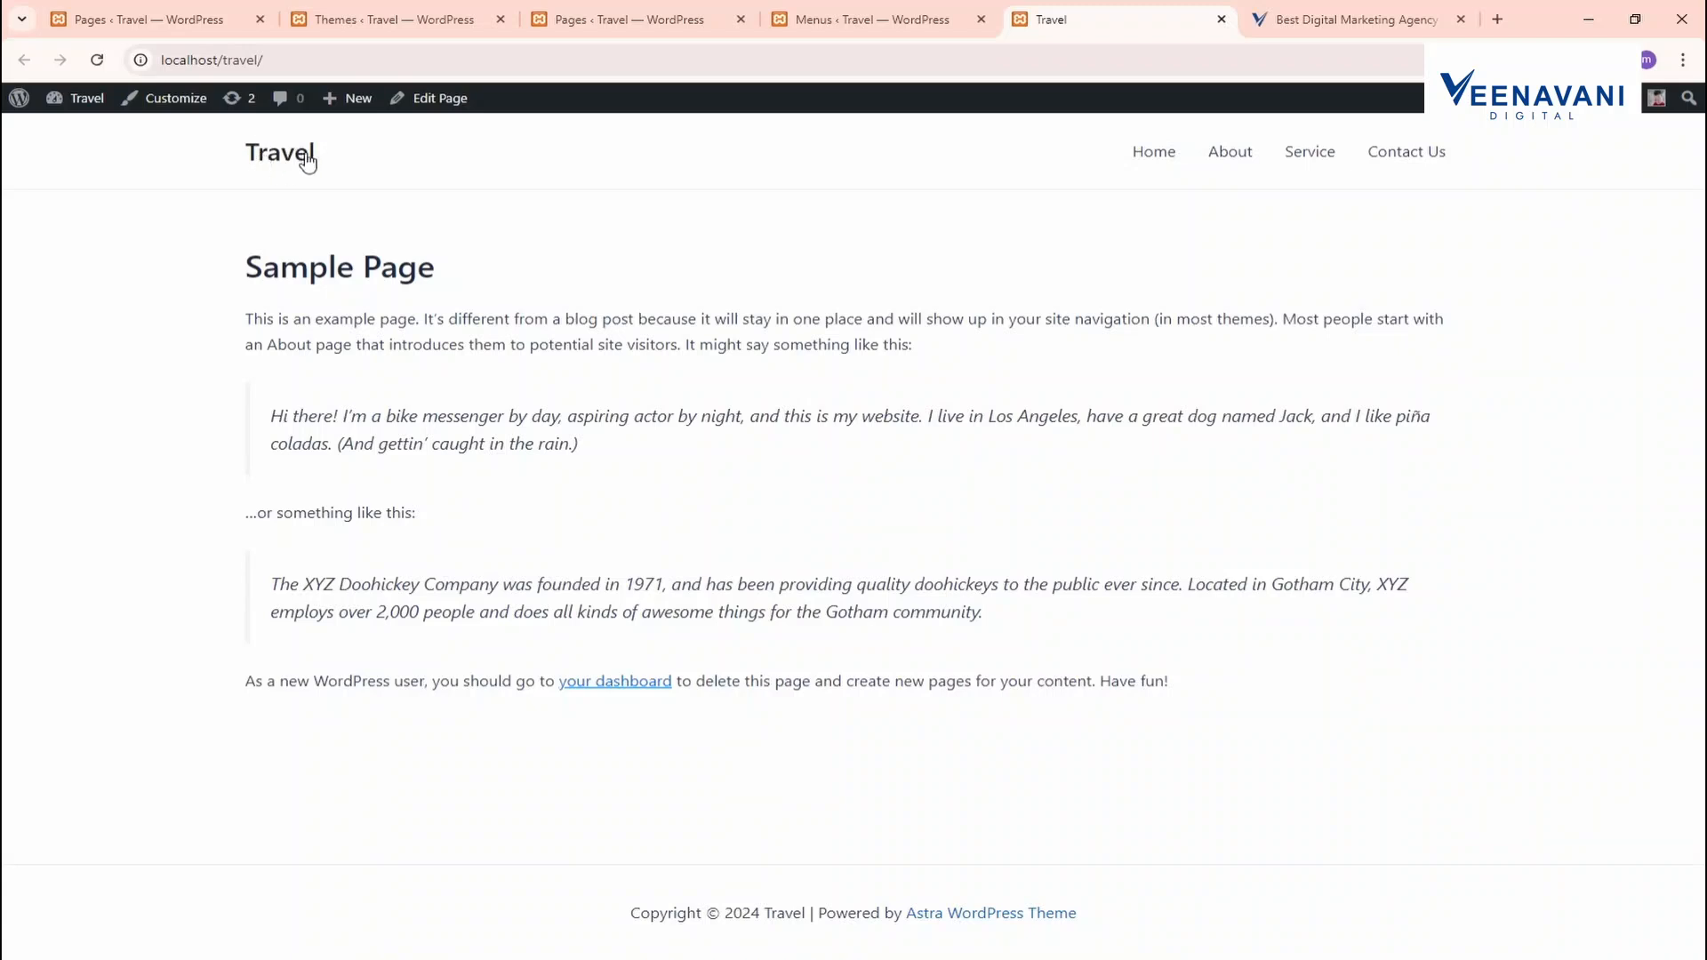
{"action": "left_click", "coordinate": [396, 20]}
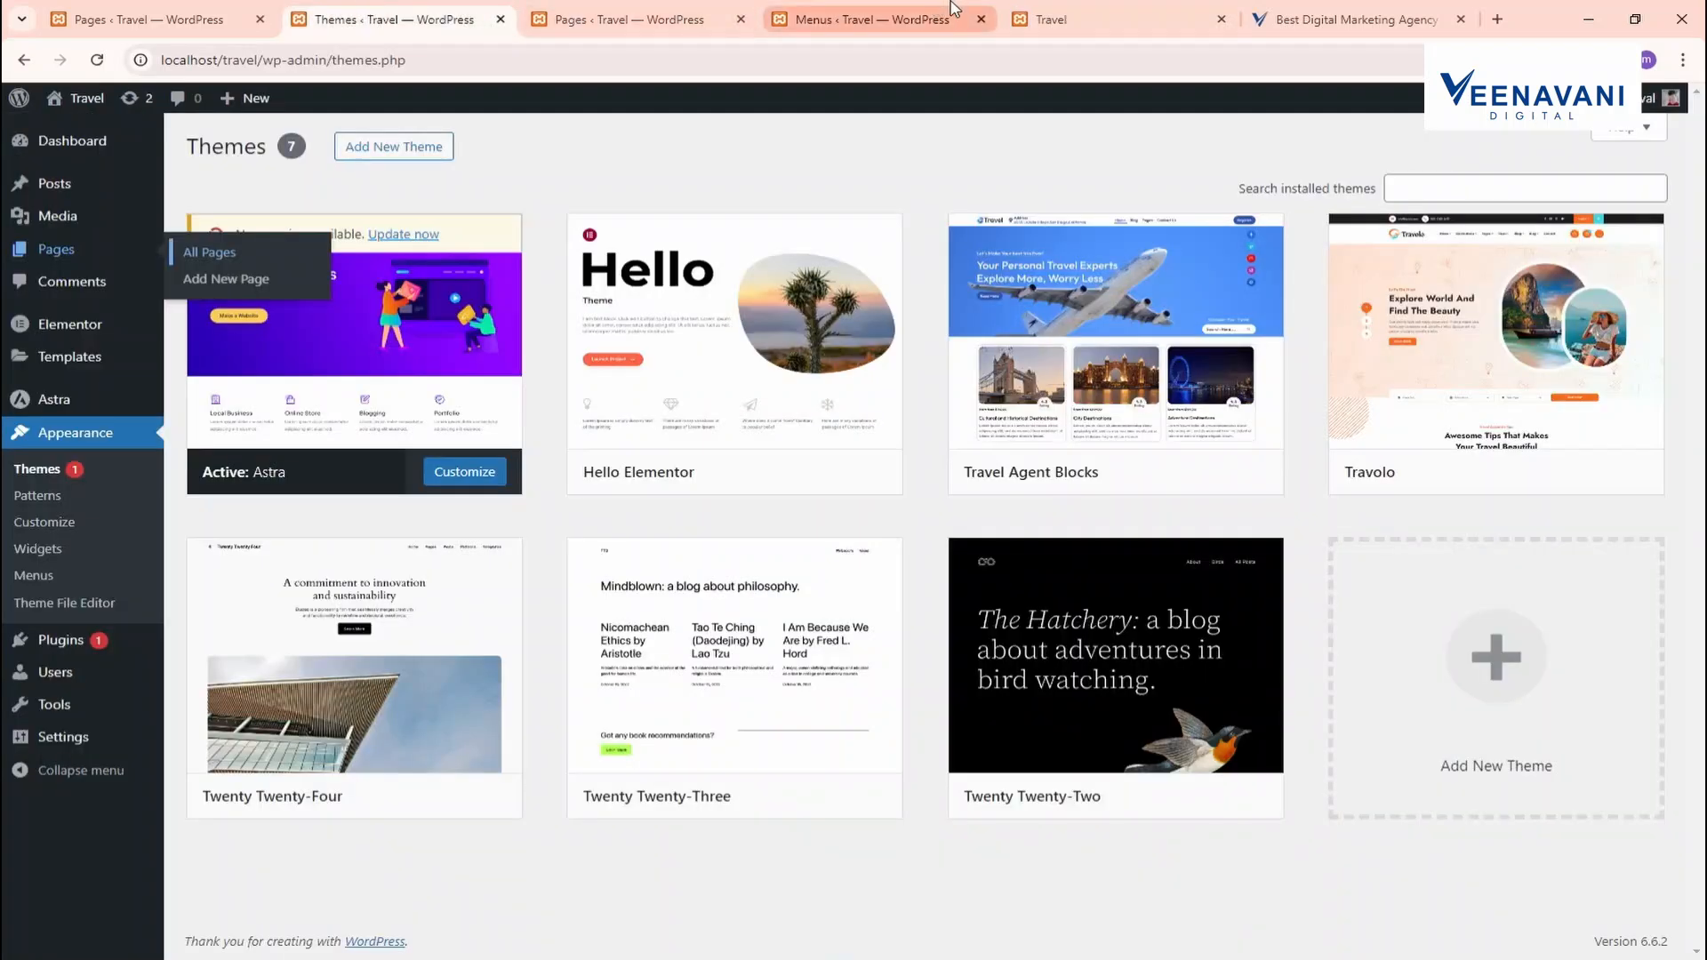
{"action": "left_click", "coordinate": [868, 22]}
{"action": "left_click", "coordinate": [395, 19]}
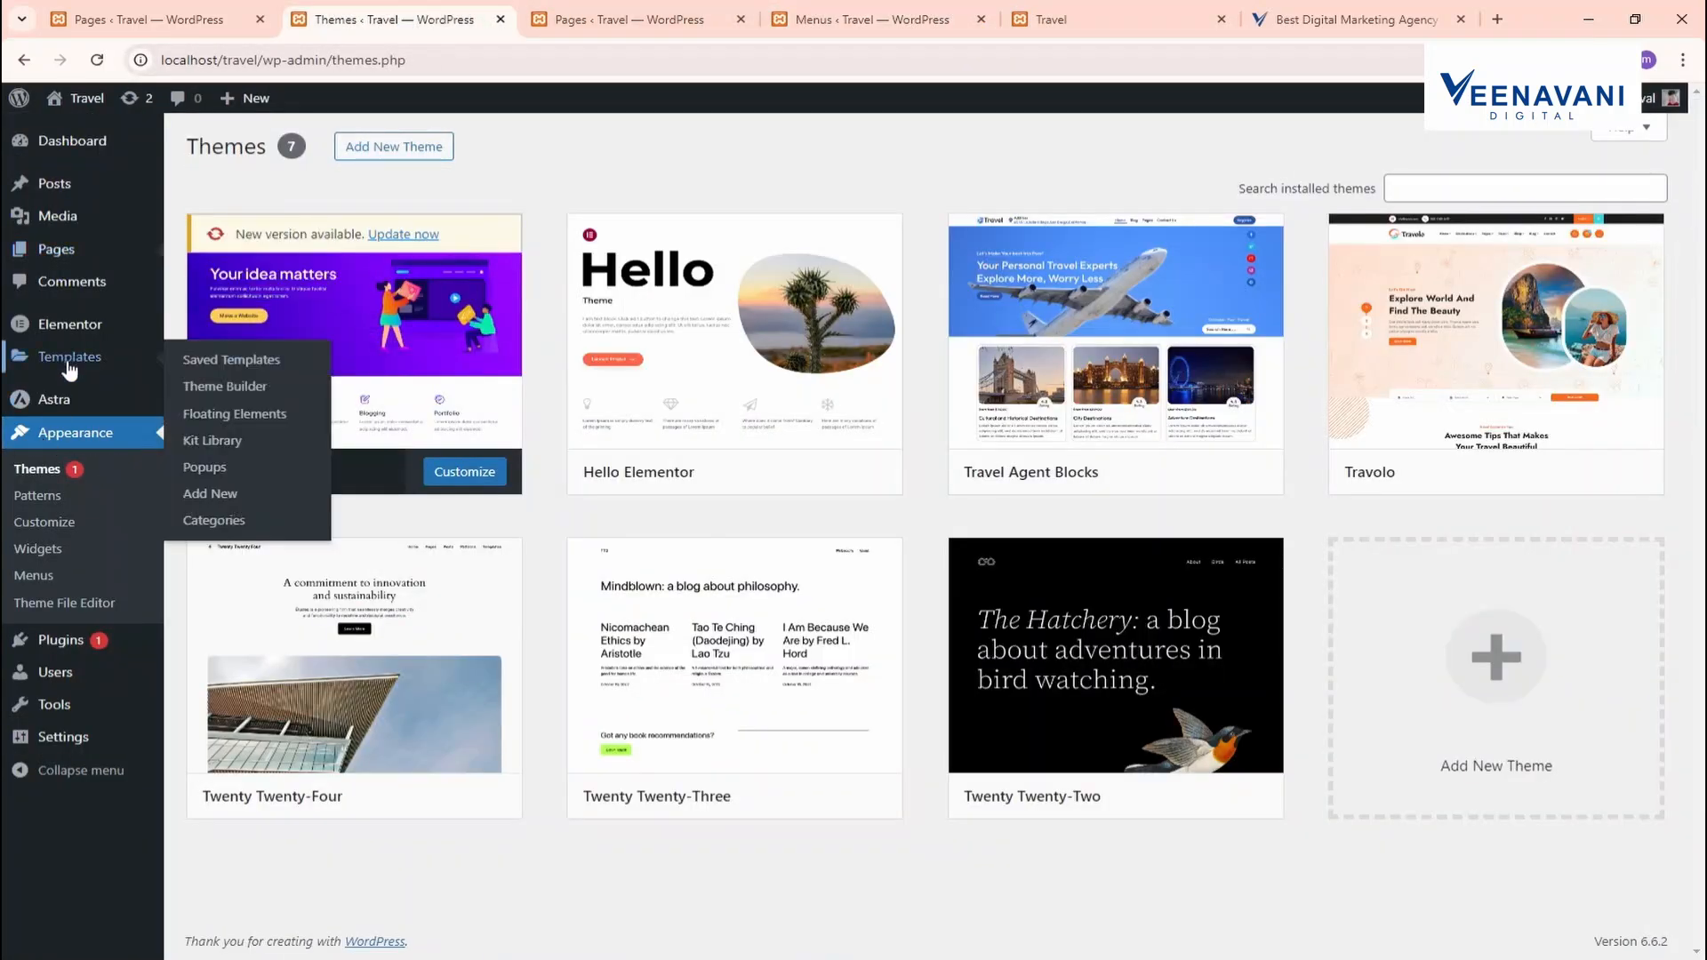
Go to the Astra dashboard and launch the Header Builder from Quick Settings
{"action": "mouse_move", "coordinate": [55, 409]}
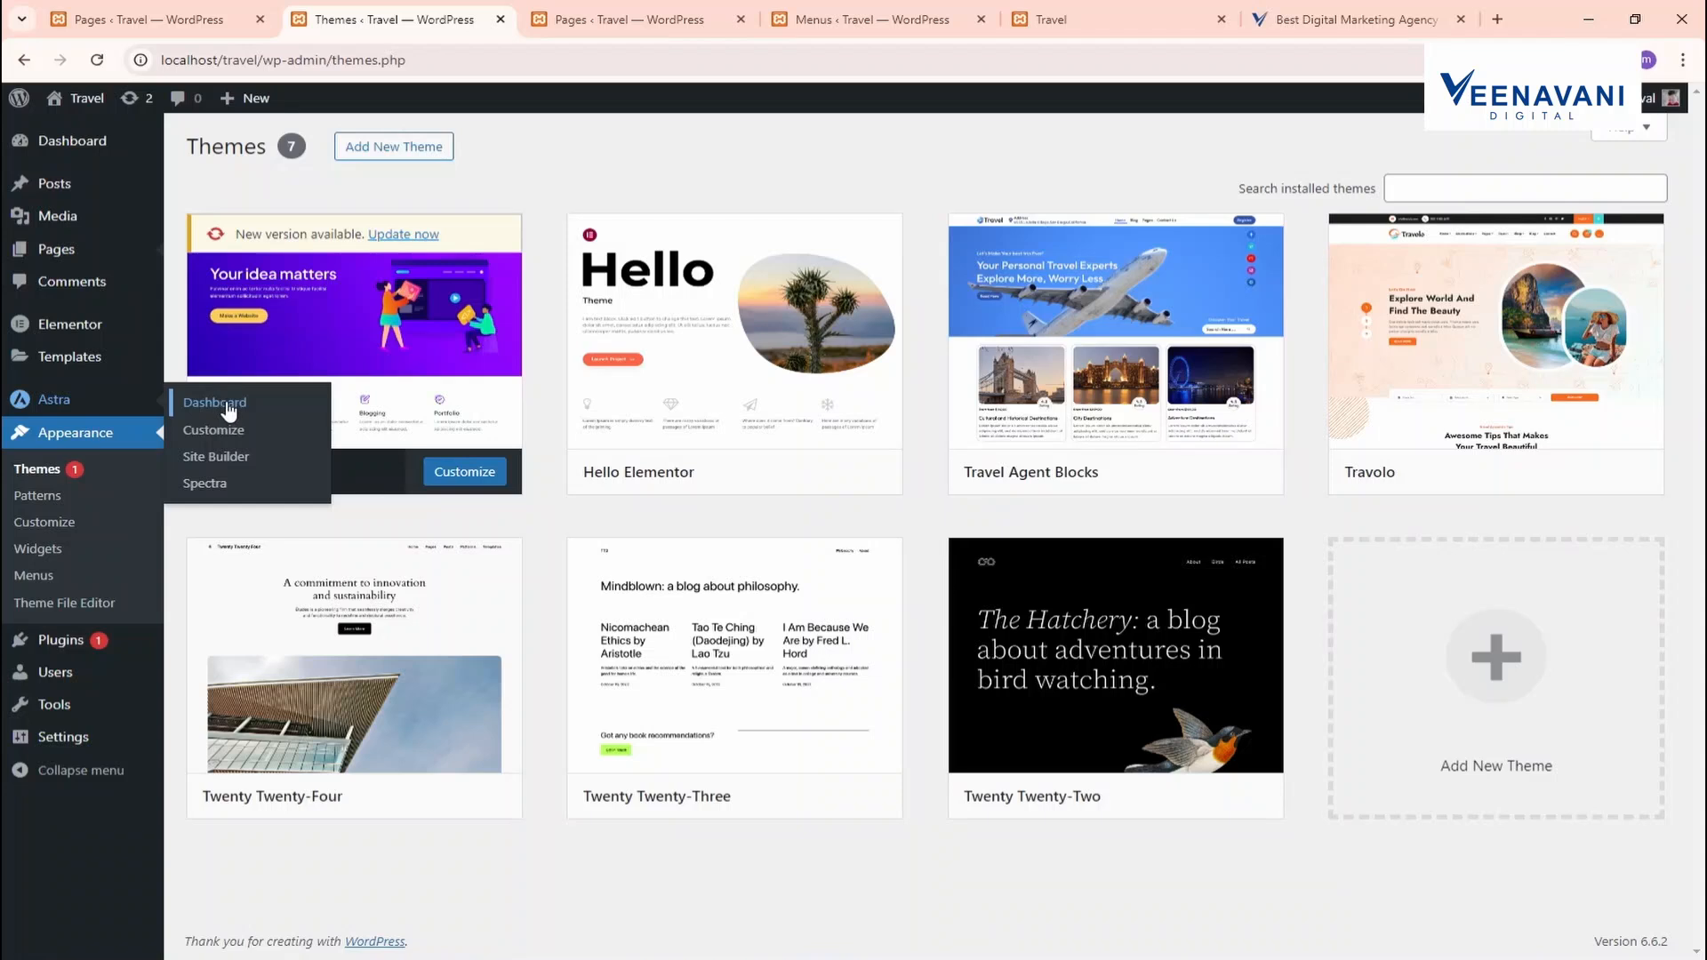
{"action": "left_click", "coordinate": [254, 419]}
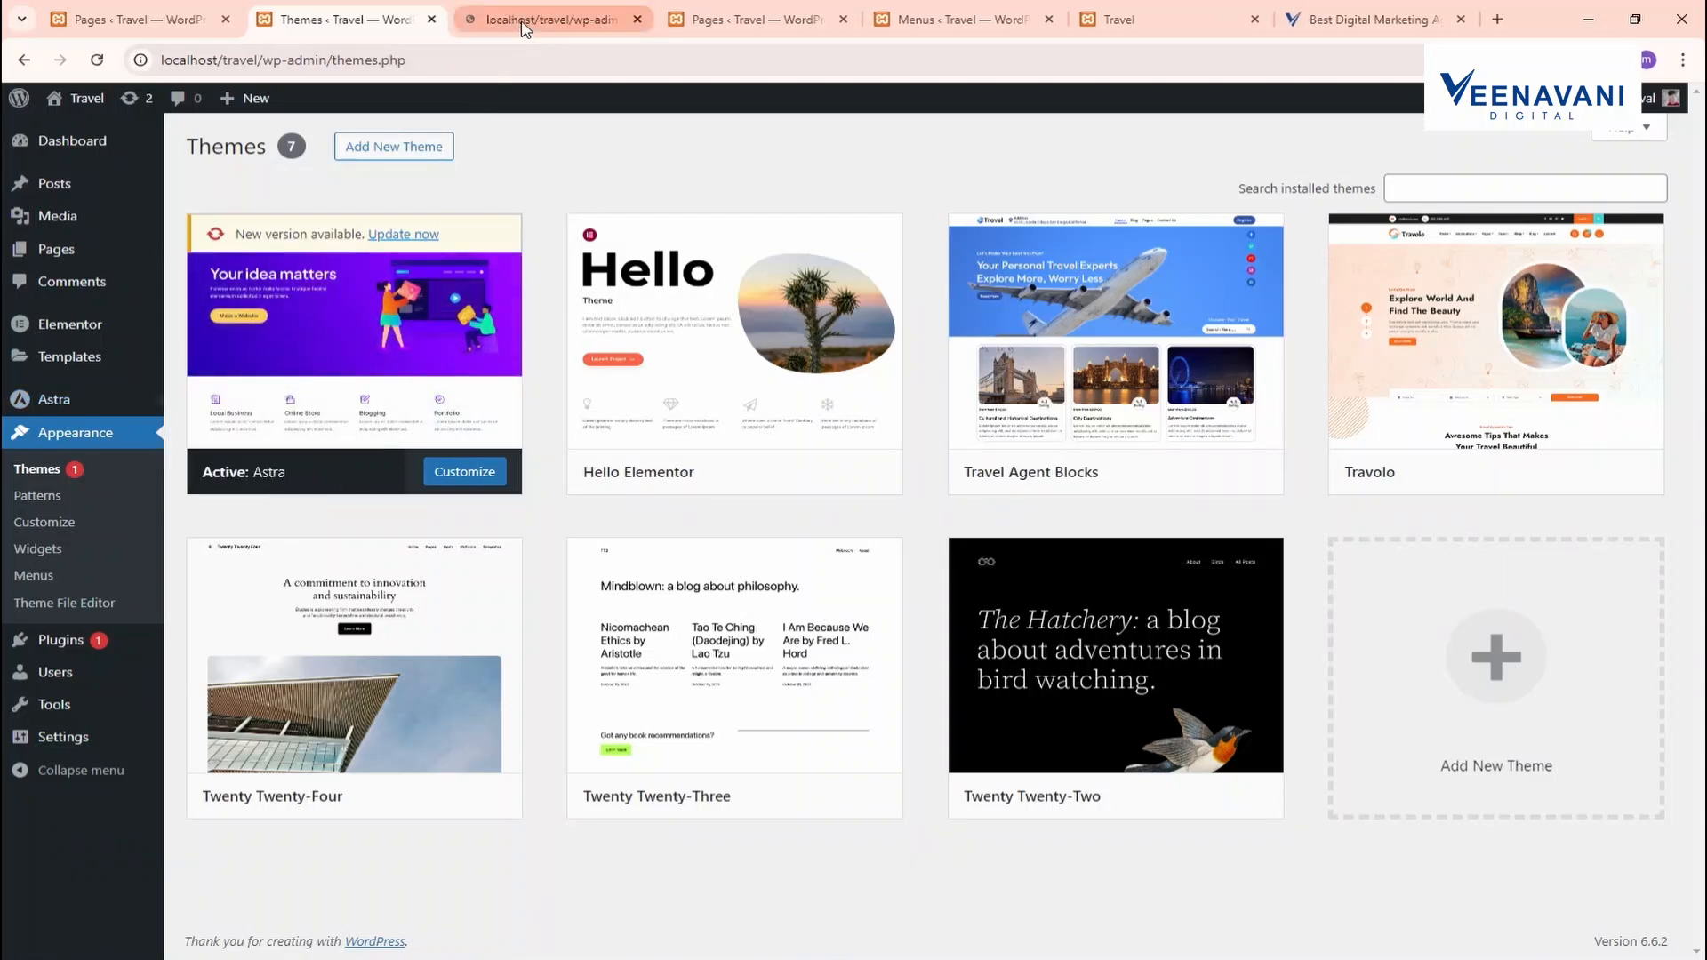
{"action": "mouse_move", "coordinate": [80, 411]}
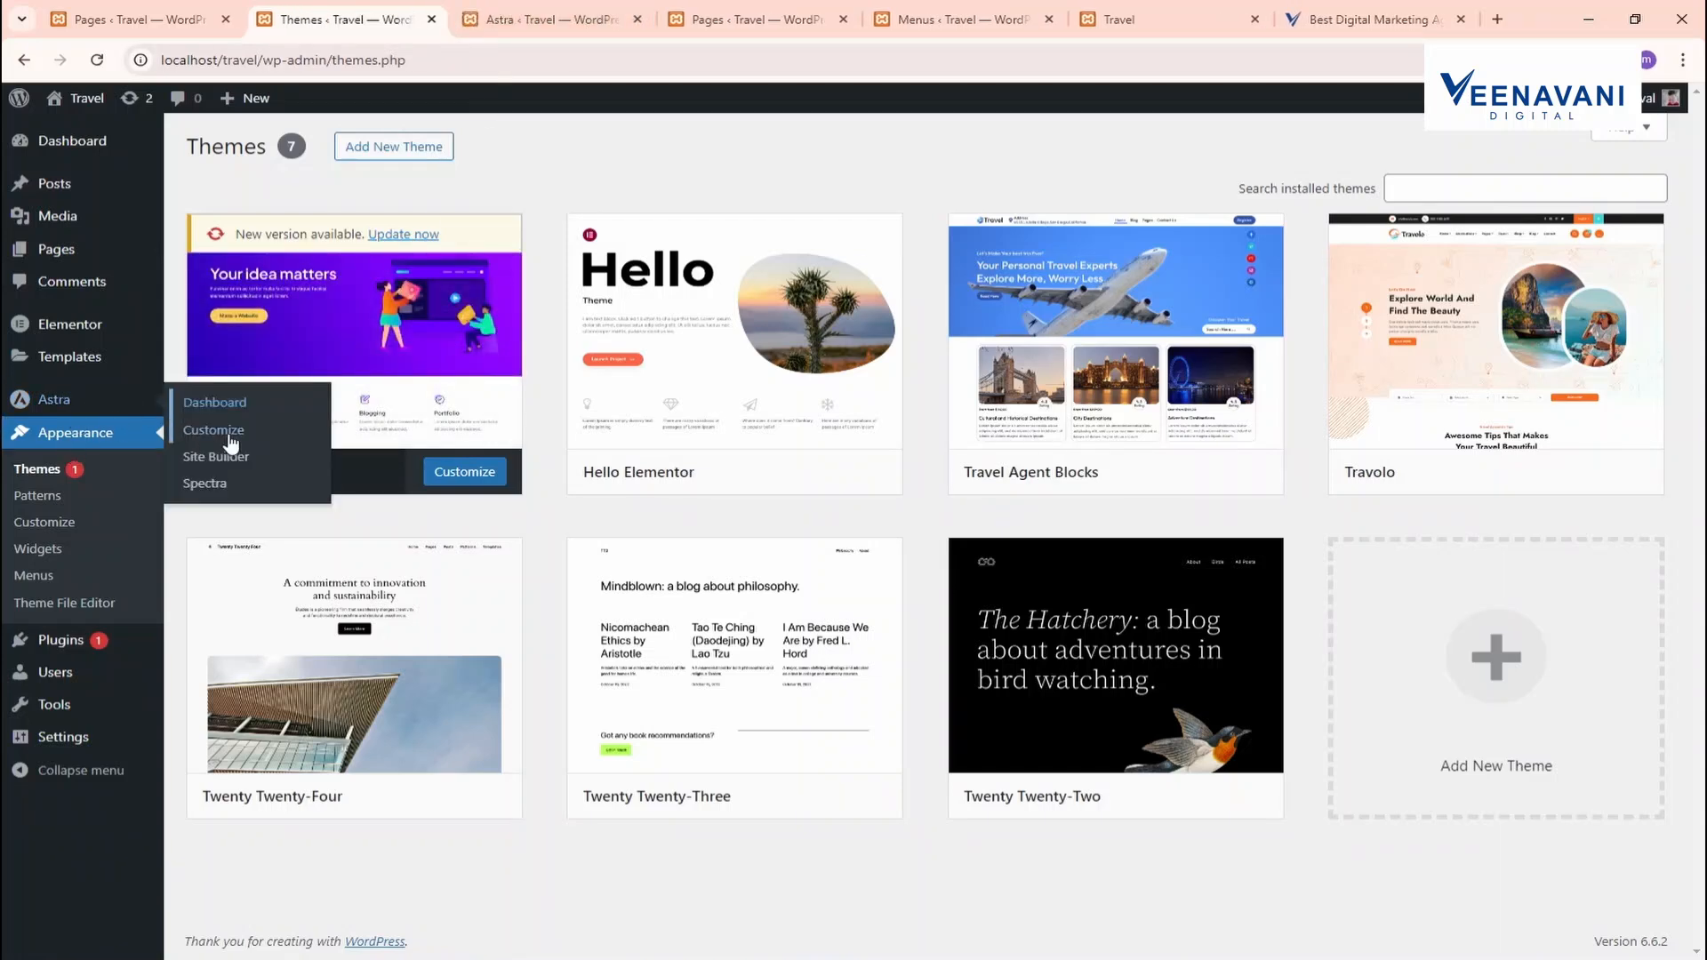
{"action": "left_click", "coordinate": [531, 9]}
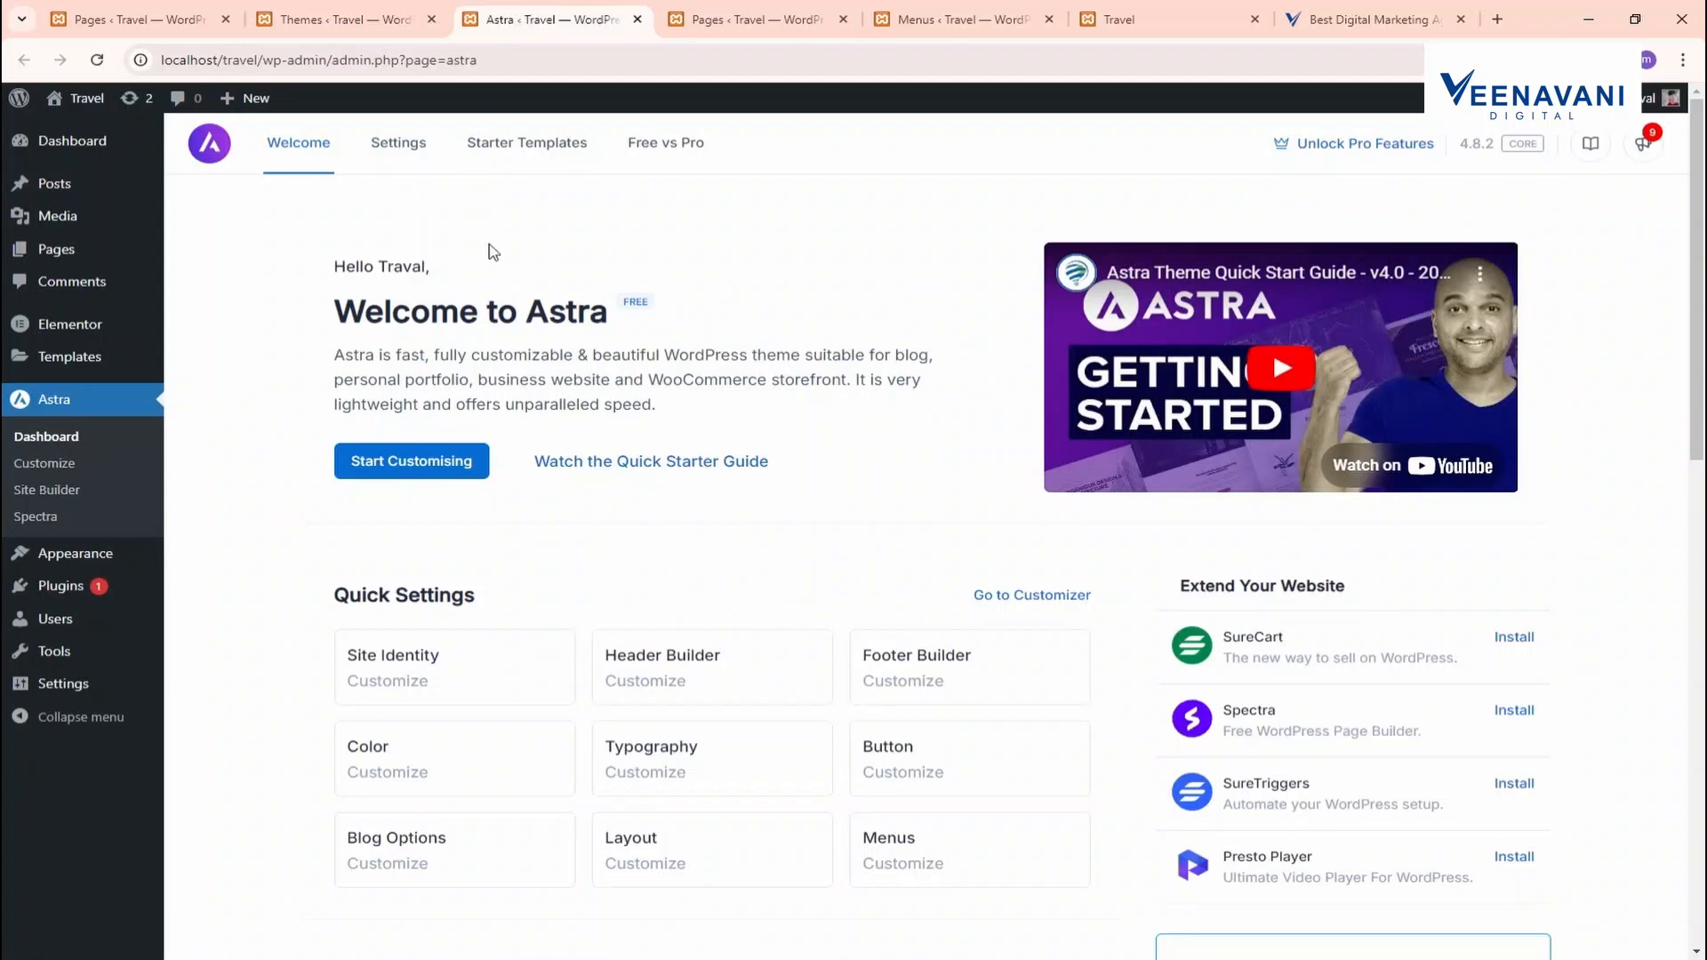
{"action": "scroll", "coordinate": [649, 391], "scroll_direction": "down", "scroll_amount": 2}
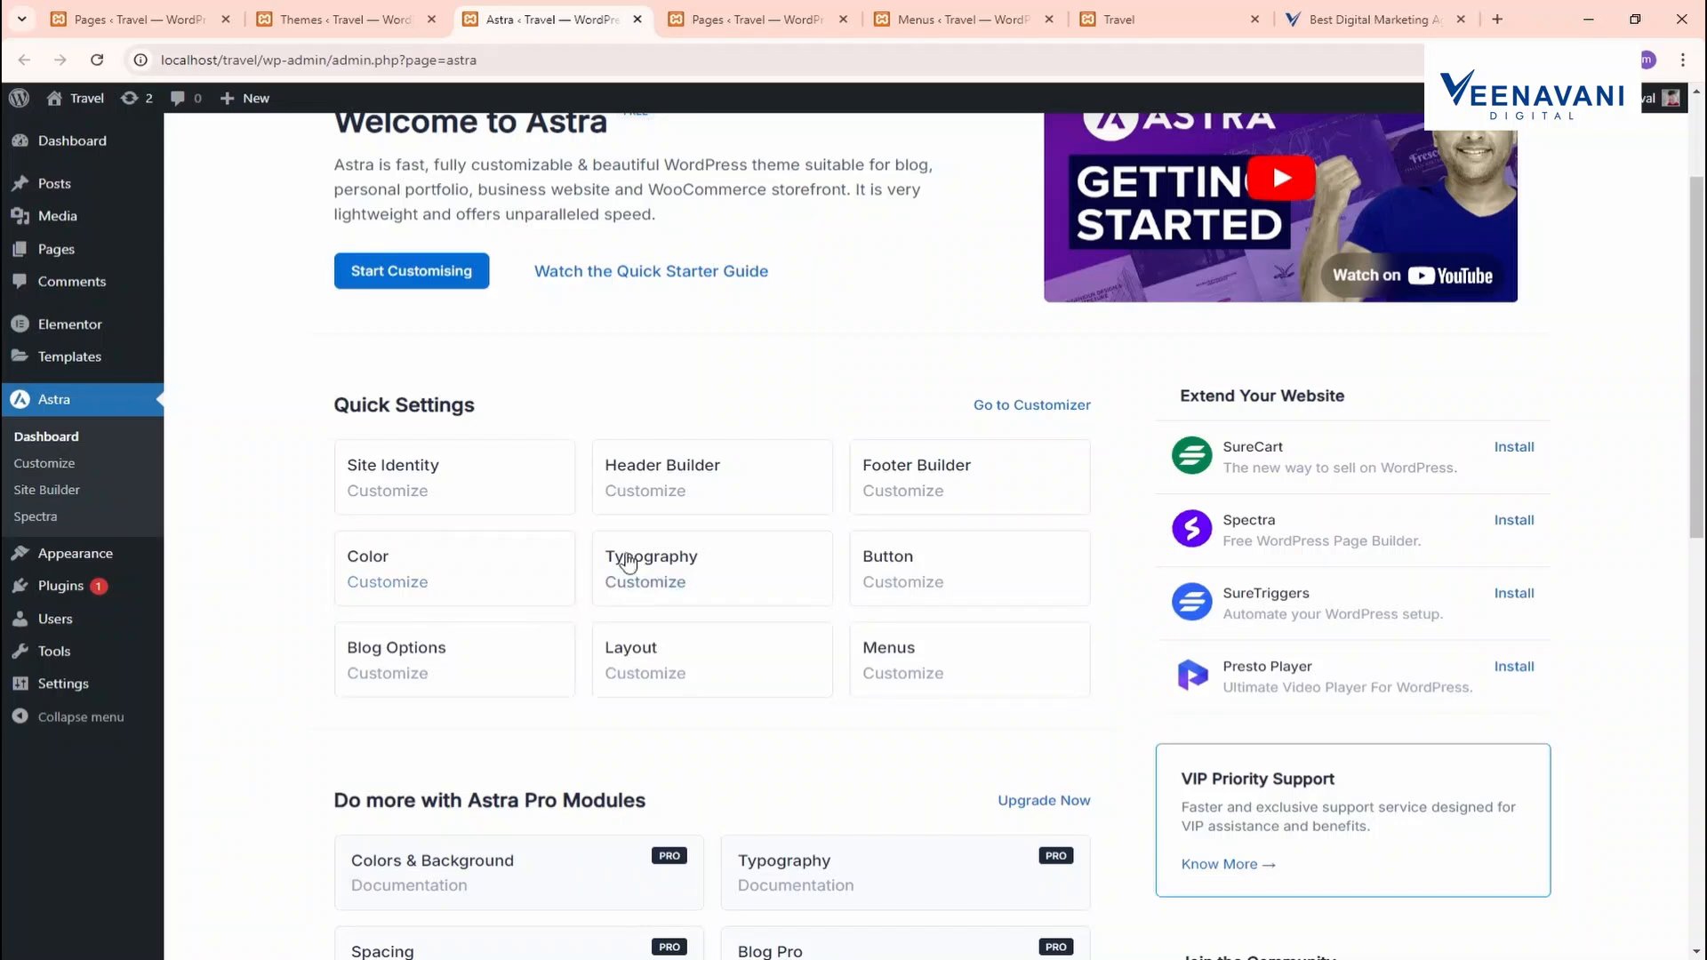
{"action": "left_click", "coordinate": [649, 474]}
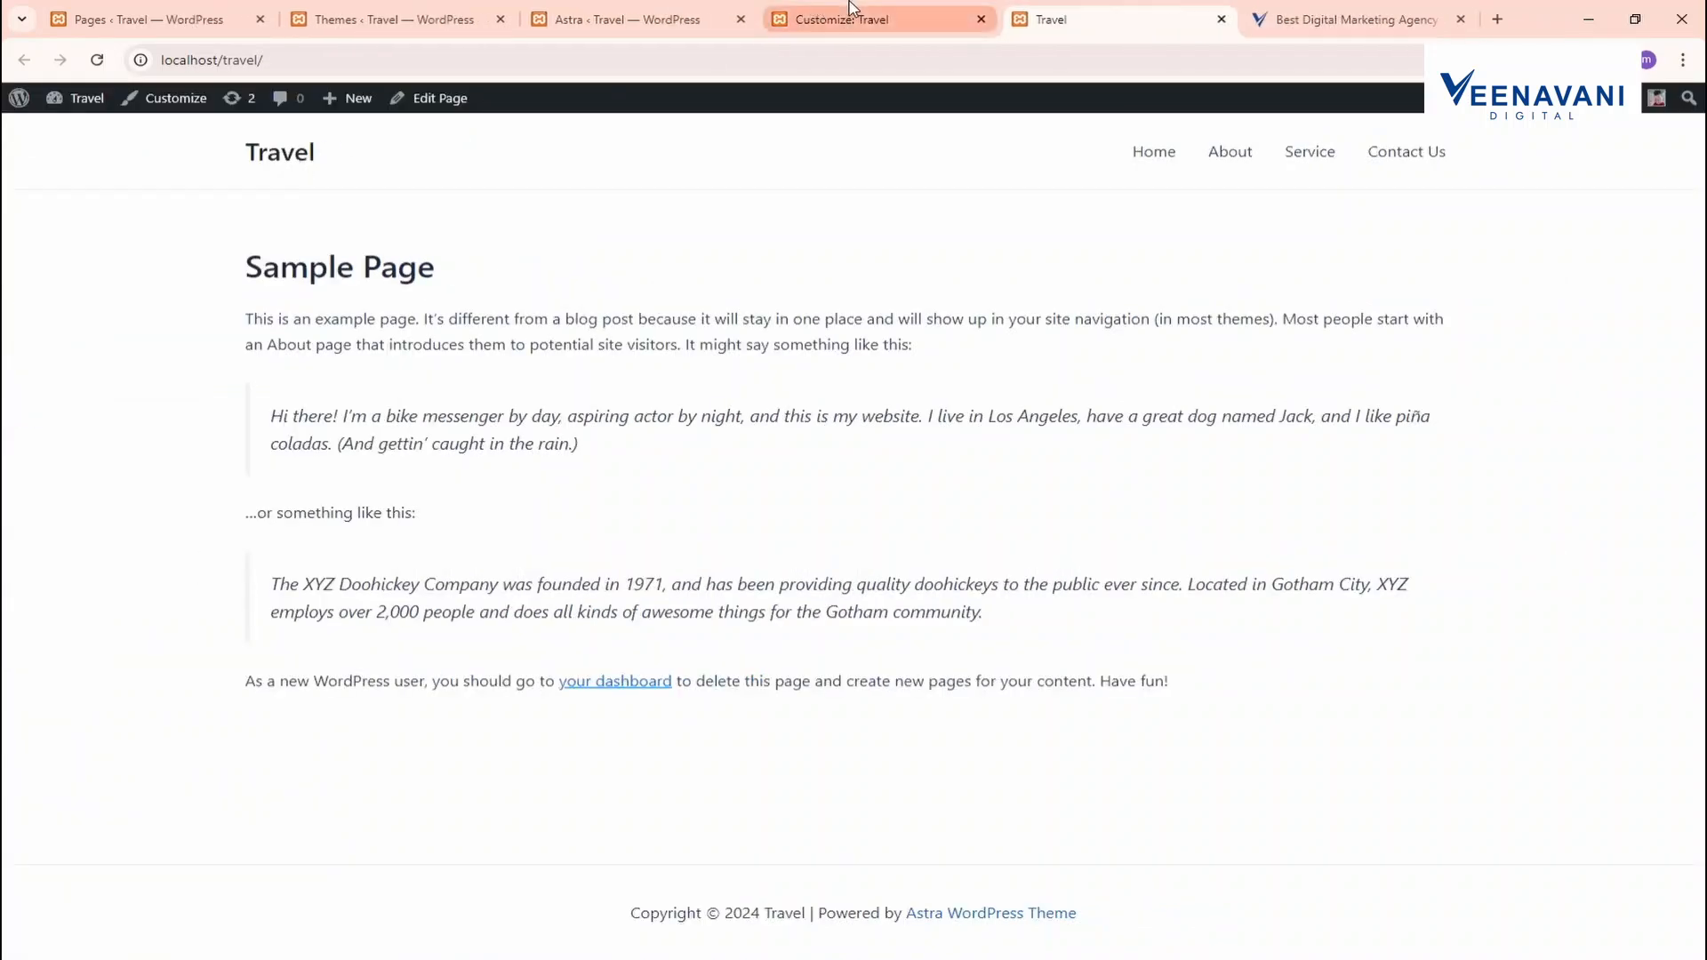
Navigate the Customizer to Header Builder > Site Title & Logo
{"action": "left_click", "coordinate": [849, 11]}
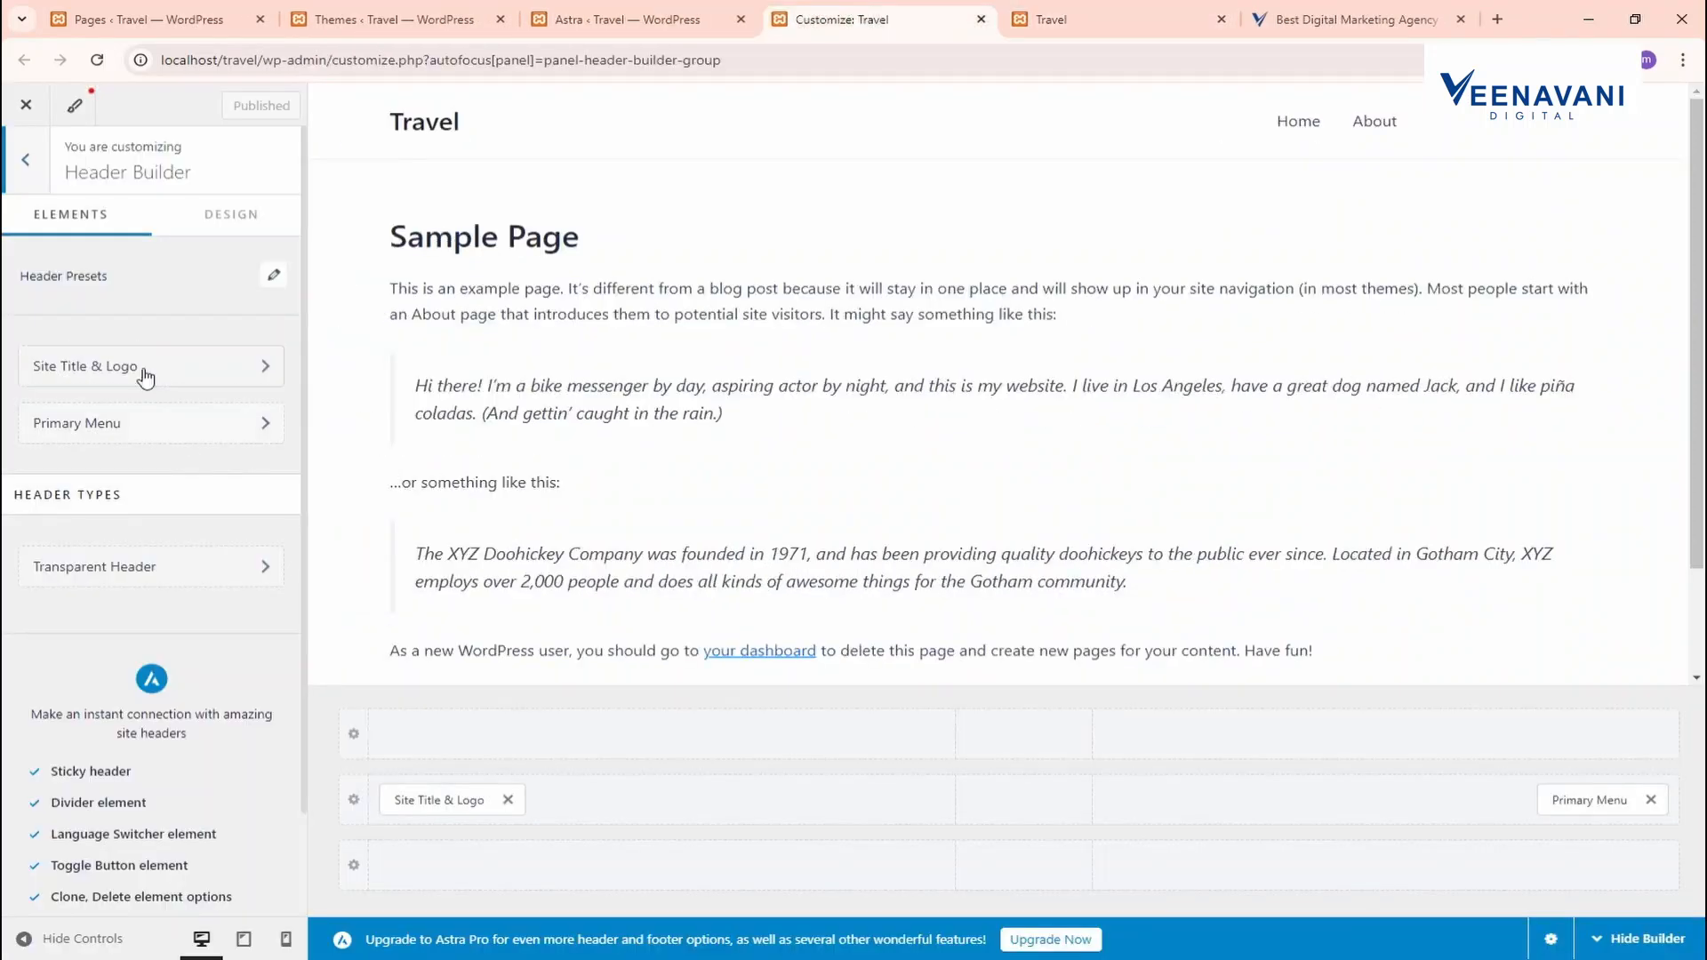
{"action": "left_click", "coordinate": [27, 177]}
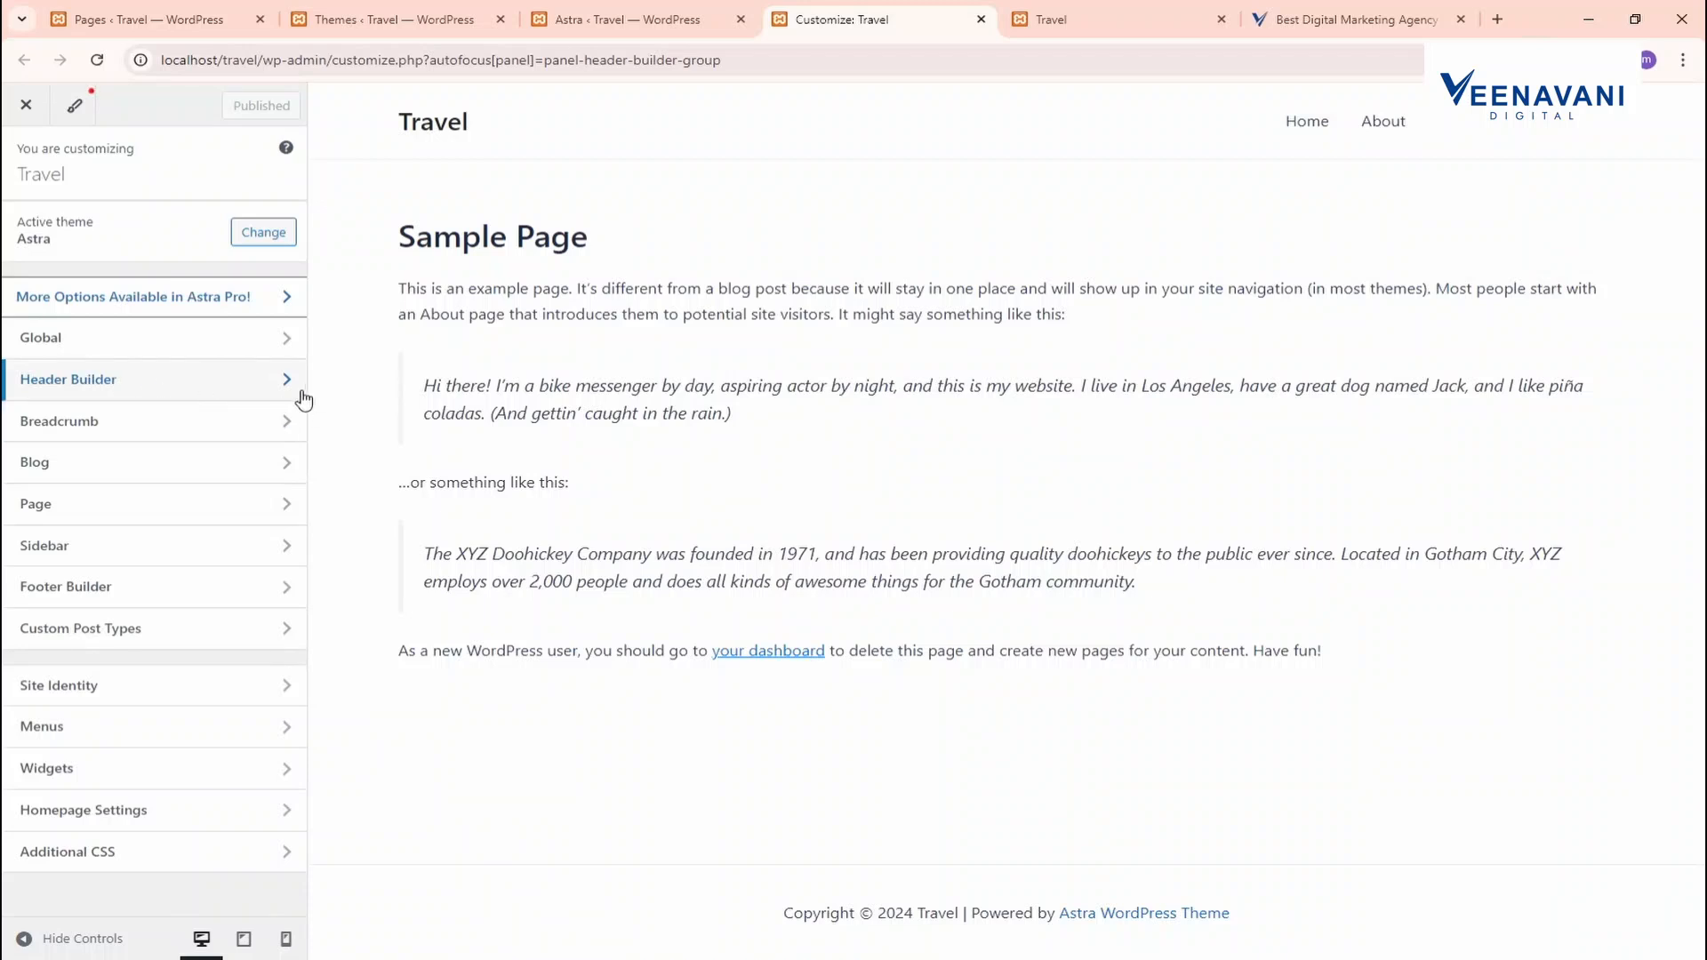
{"action": "left_click", "coordinate": [176, 389]}
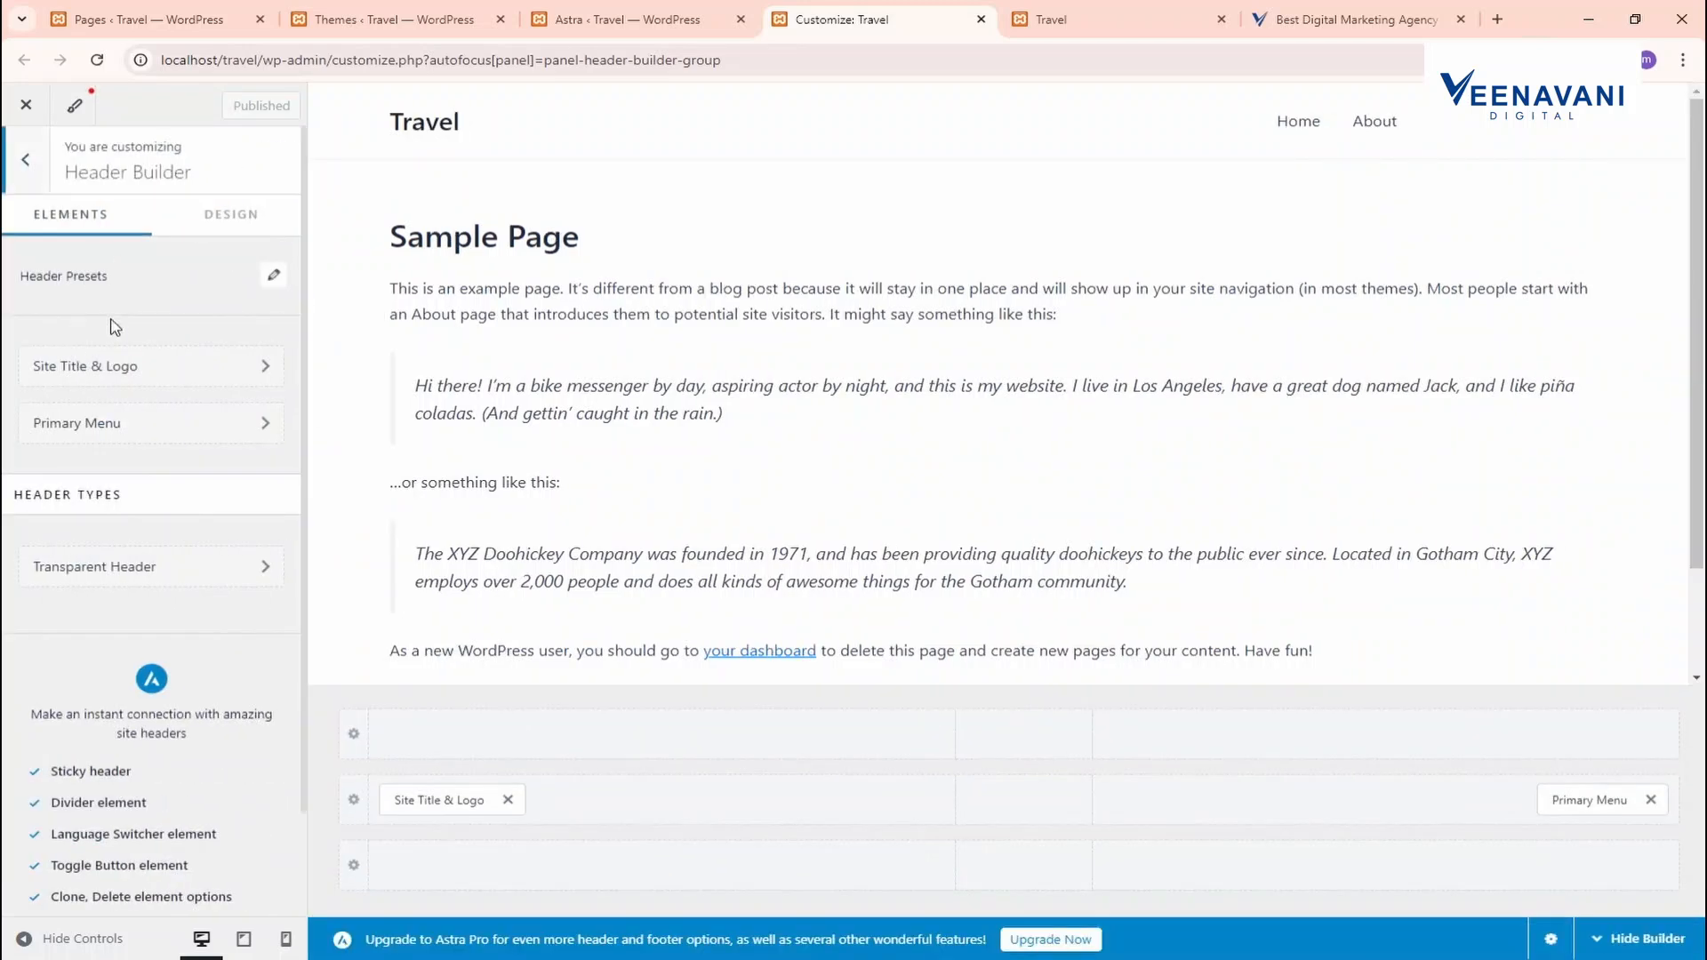
{"action": "left_click", "coordinate": [122, 373]}
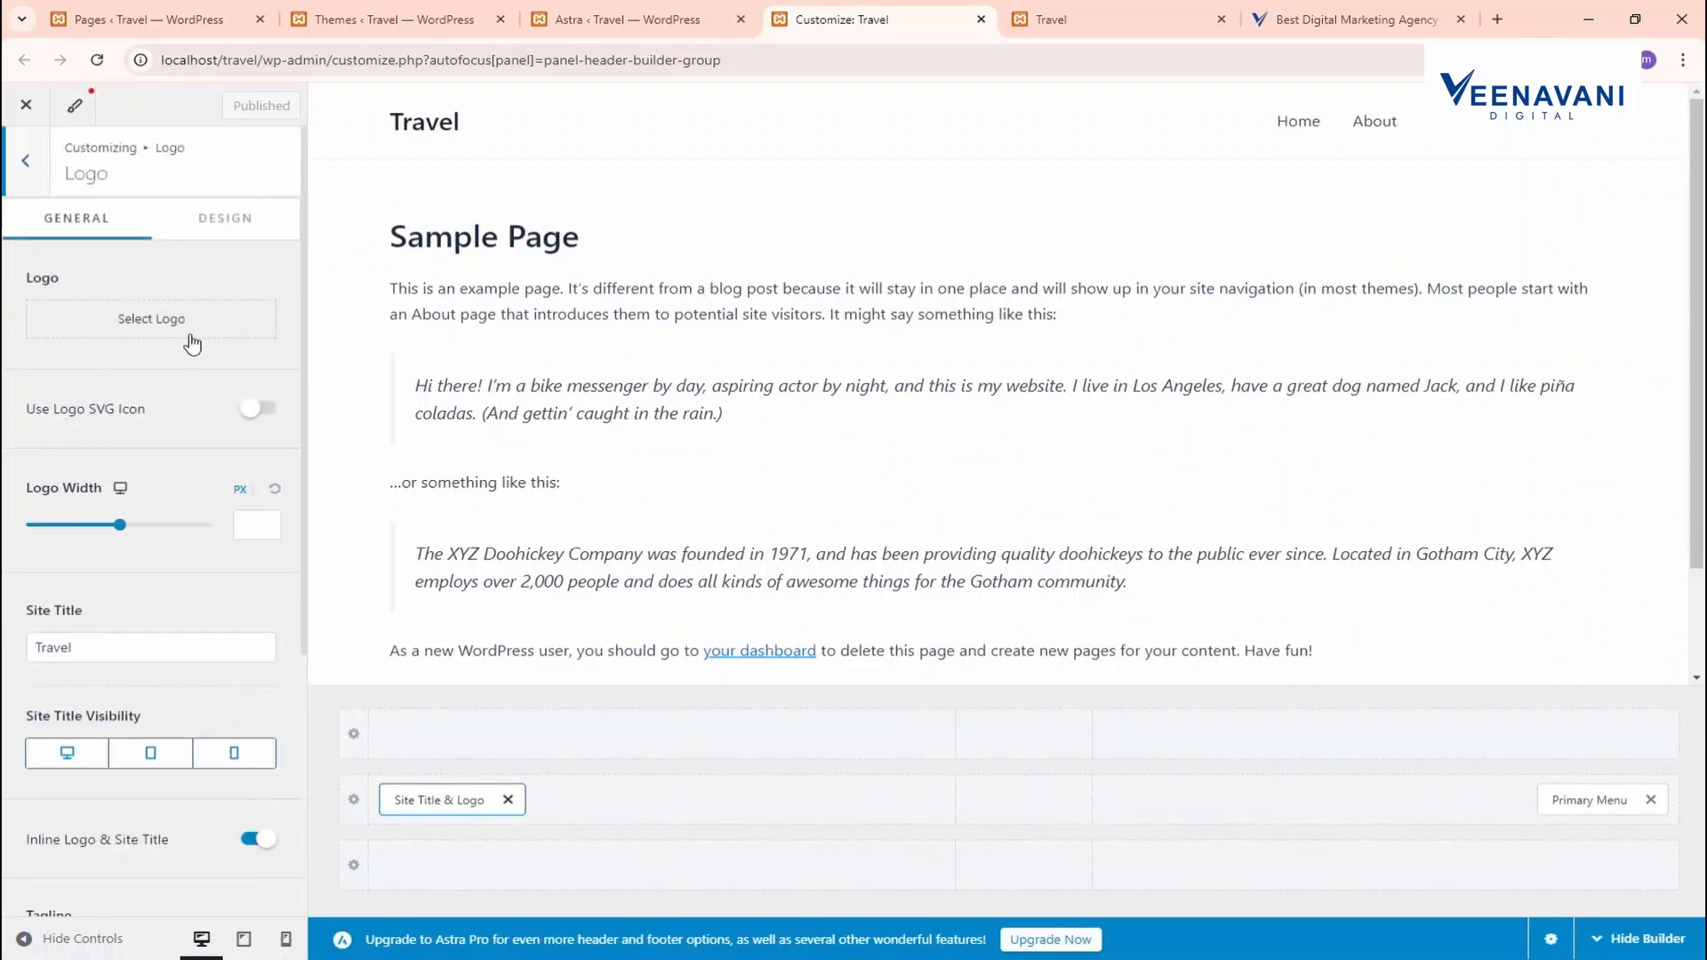
Upload the Veenavani Digital Marketing image and apply it as the logo without cropping
{"action": "left_click", "coordinate": [166, 320]}
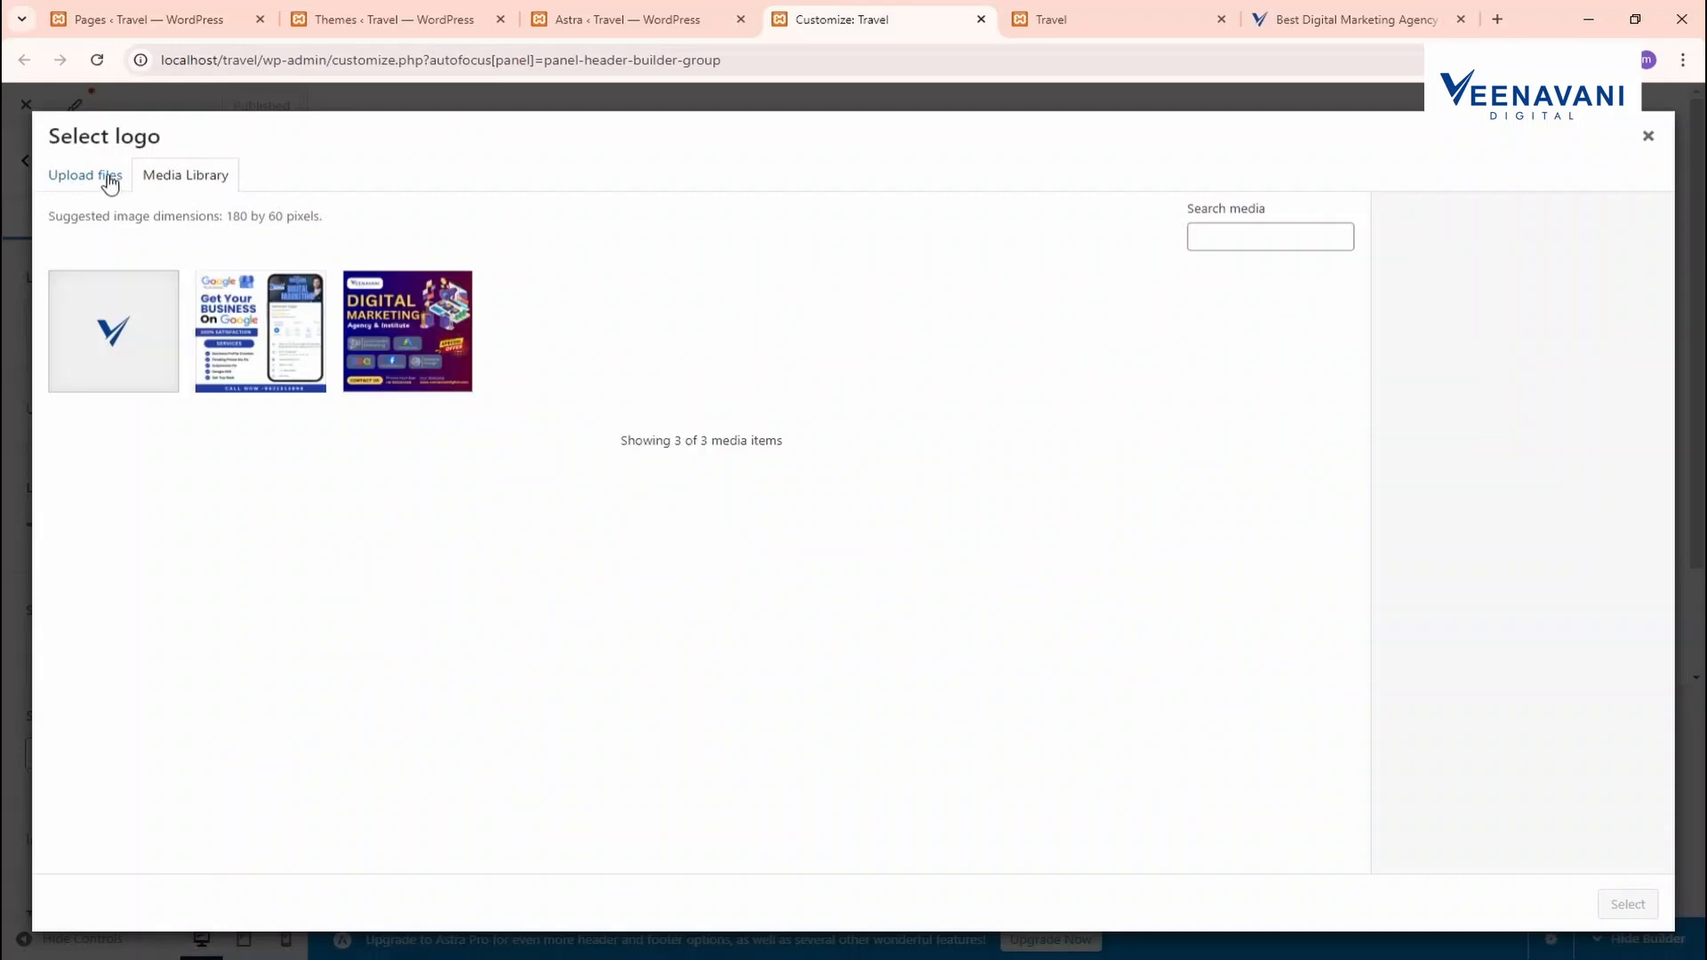
{"action": "left_click", "coordinate": [105, 177]}
{"action": "left_click", "coordinate": [787, 499]}
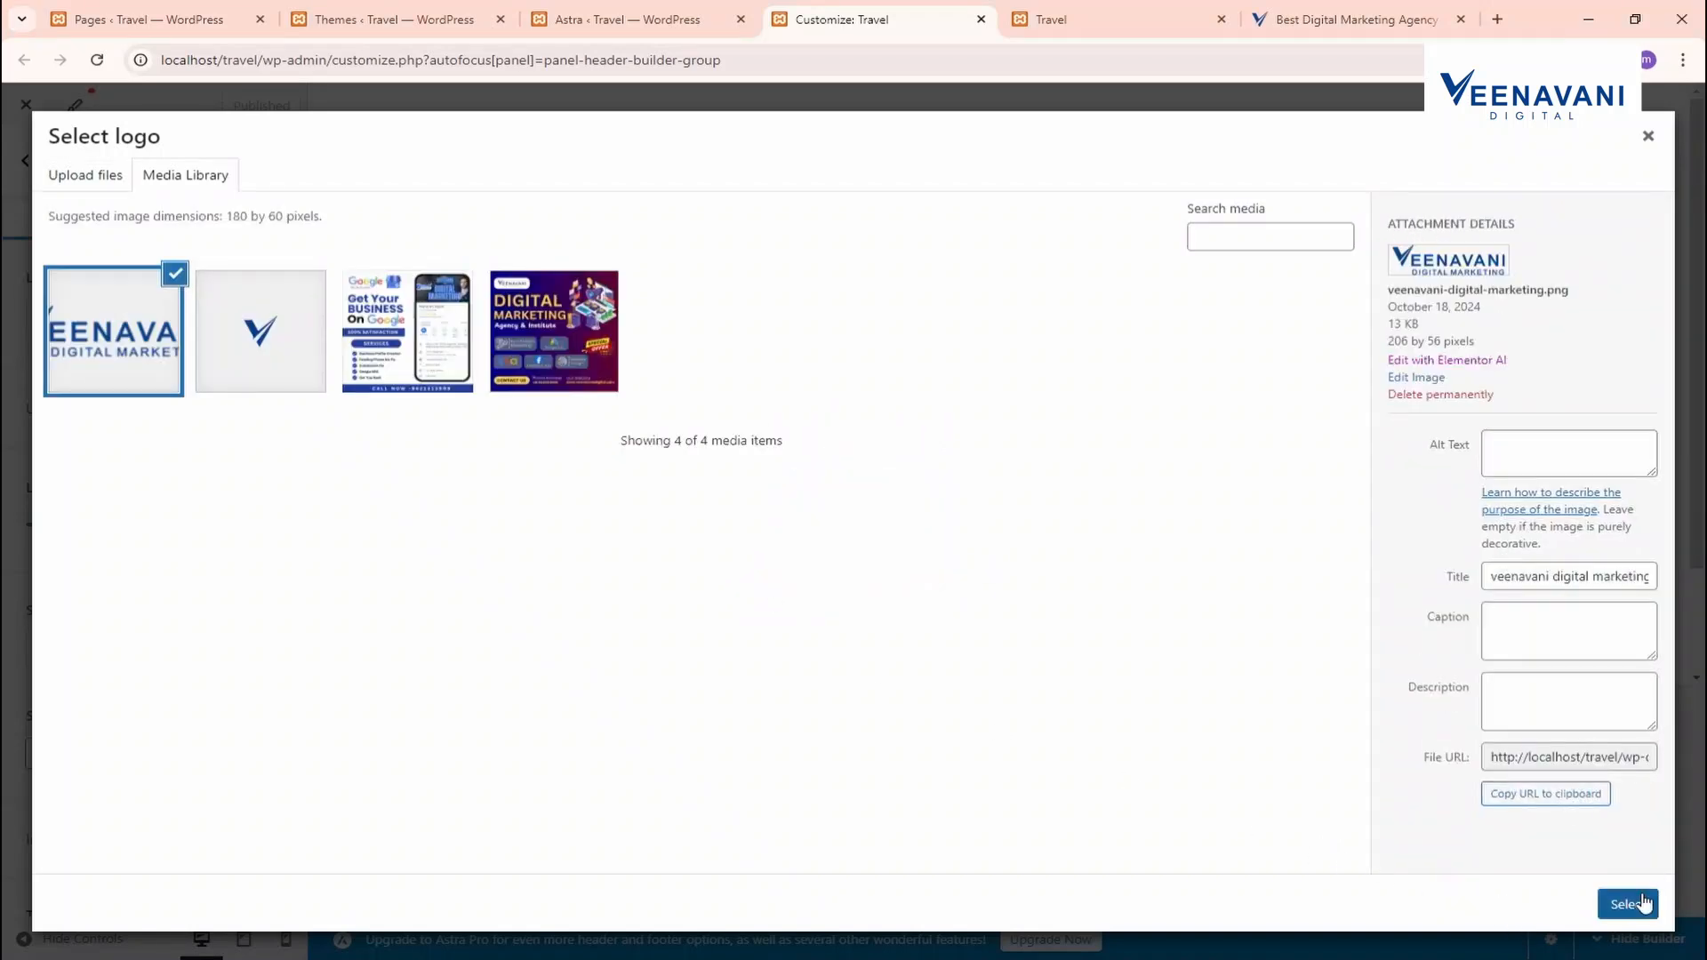
{"action": "left_click", "coordinate": [1627, 904]}
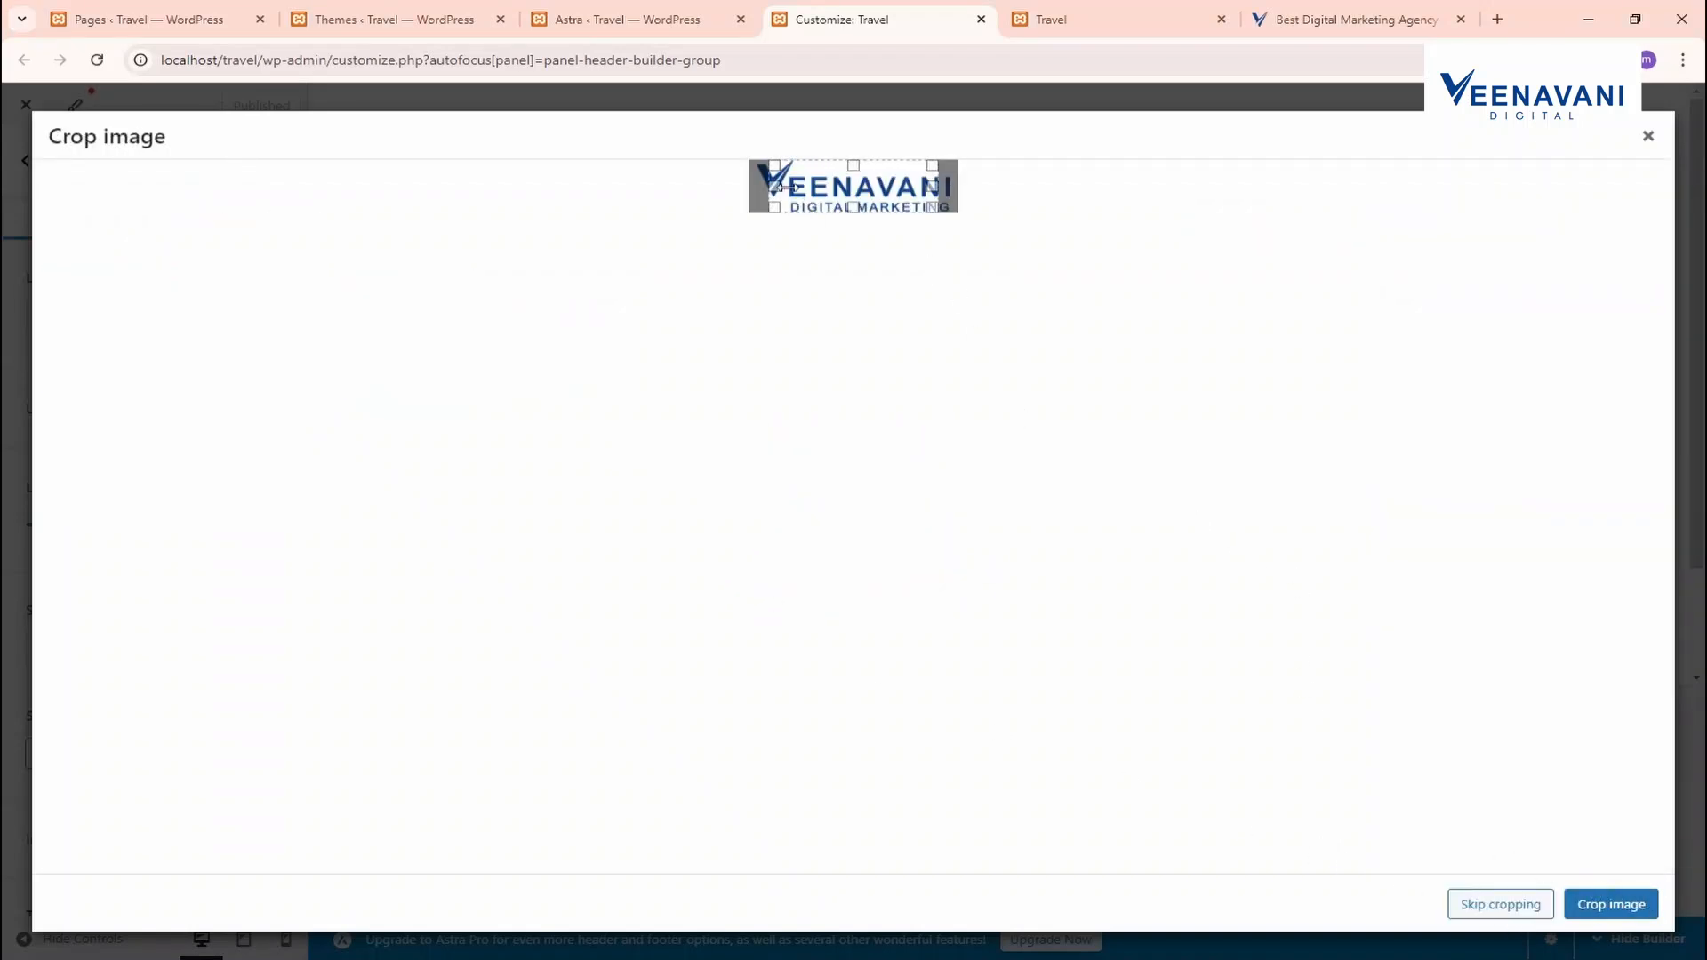
{"action": "left_click_drag", "start_coordinate": [773, 186], "coordinate": [755, 186]}
{"action": "left_click_drag", "start_coordinate": [939, 190], "coordinate": [952, 188]}
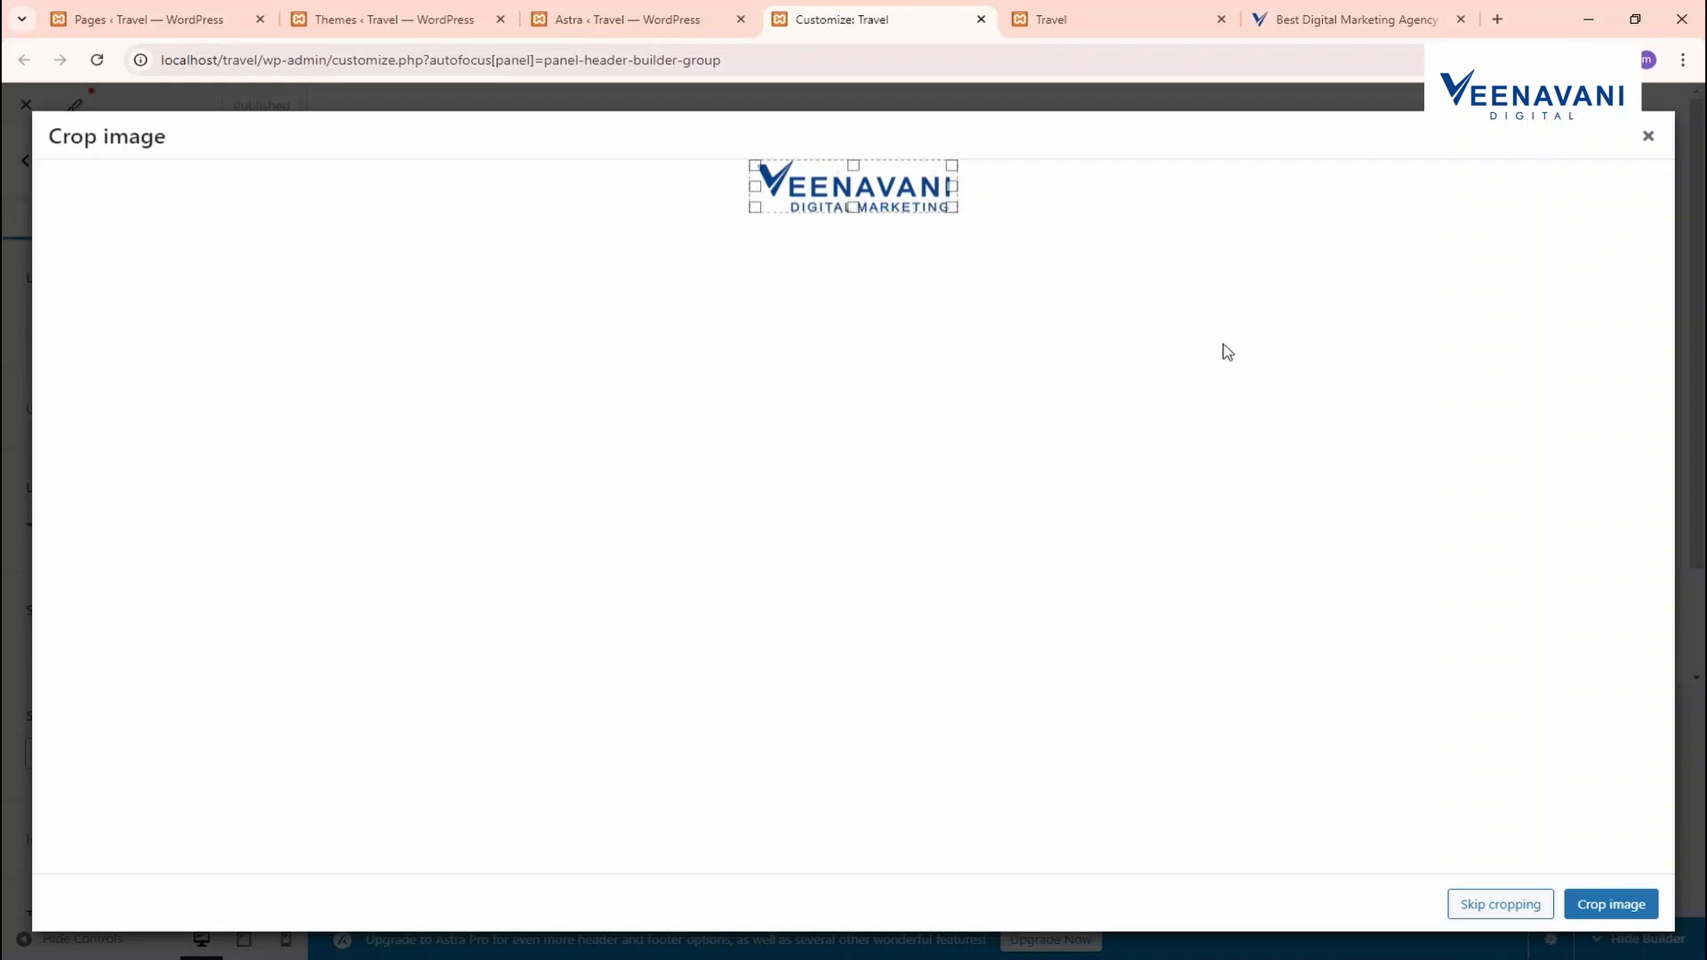
{"action": "left_click", "coordinate": [1523, 912]}
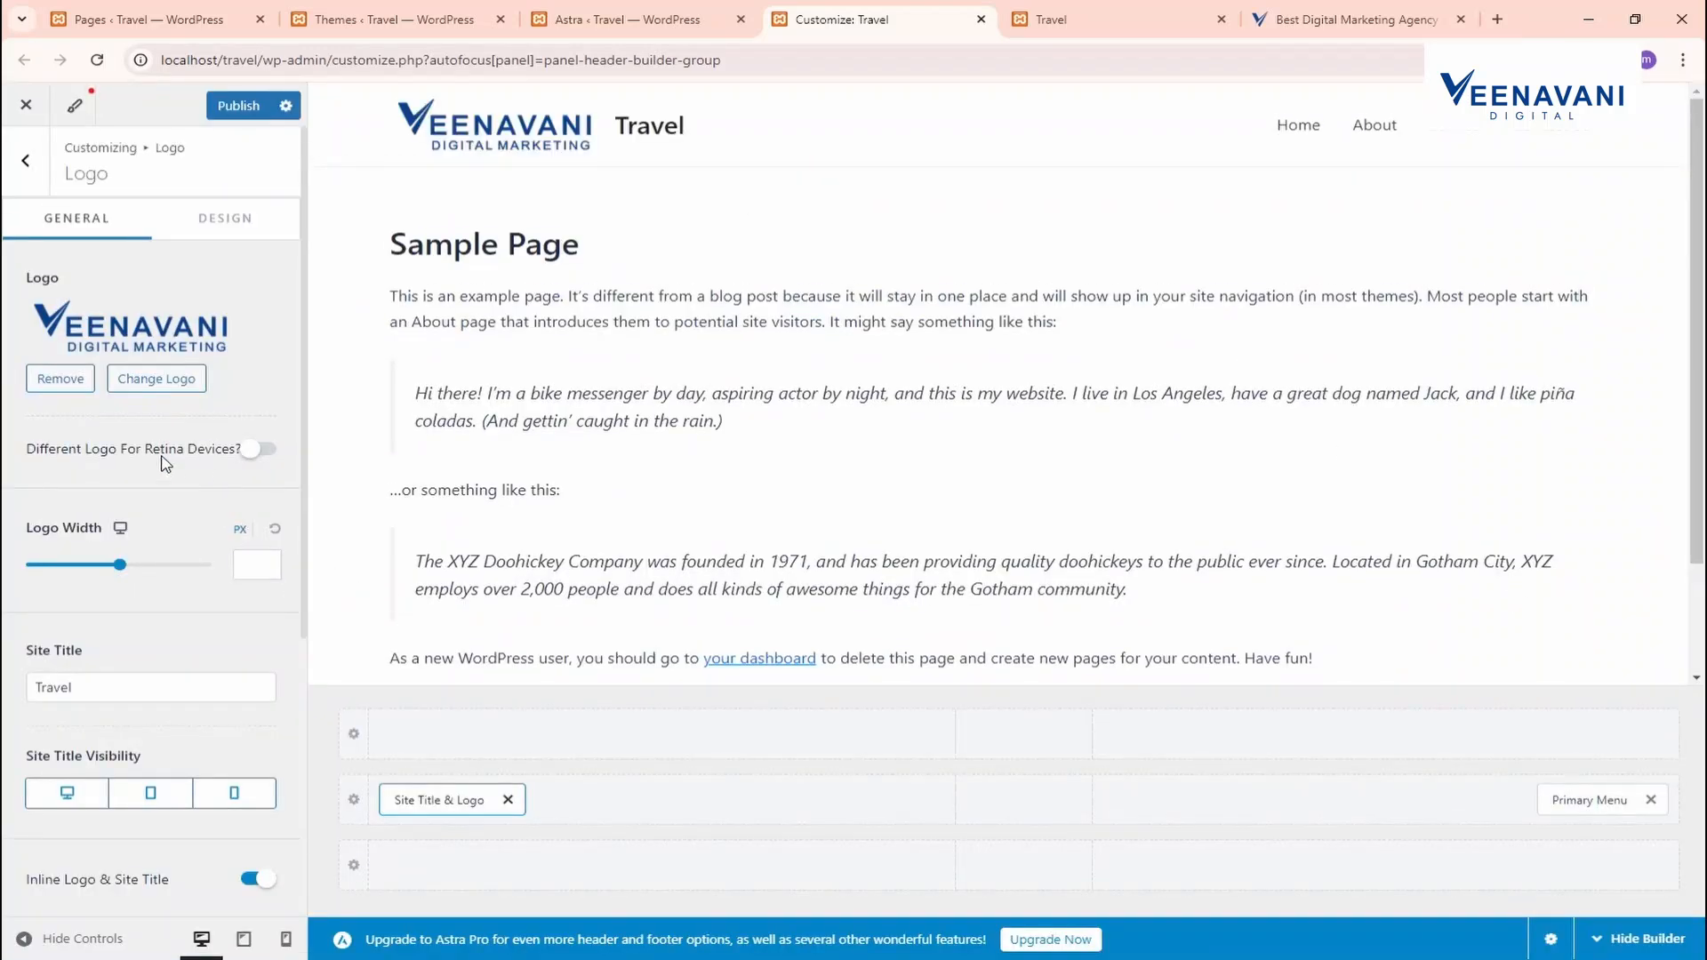
Delete the 'Travel' site title and publish the header change
{"action": "scroll", "coordinate": [107, 535], "scroll_direction": "down", "scroll_amount": 2}
{"action": "left_click_drag", "start_coordinate": [96, 506], "coordinate": [5, 516]}
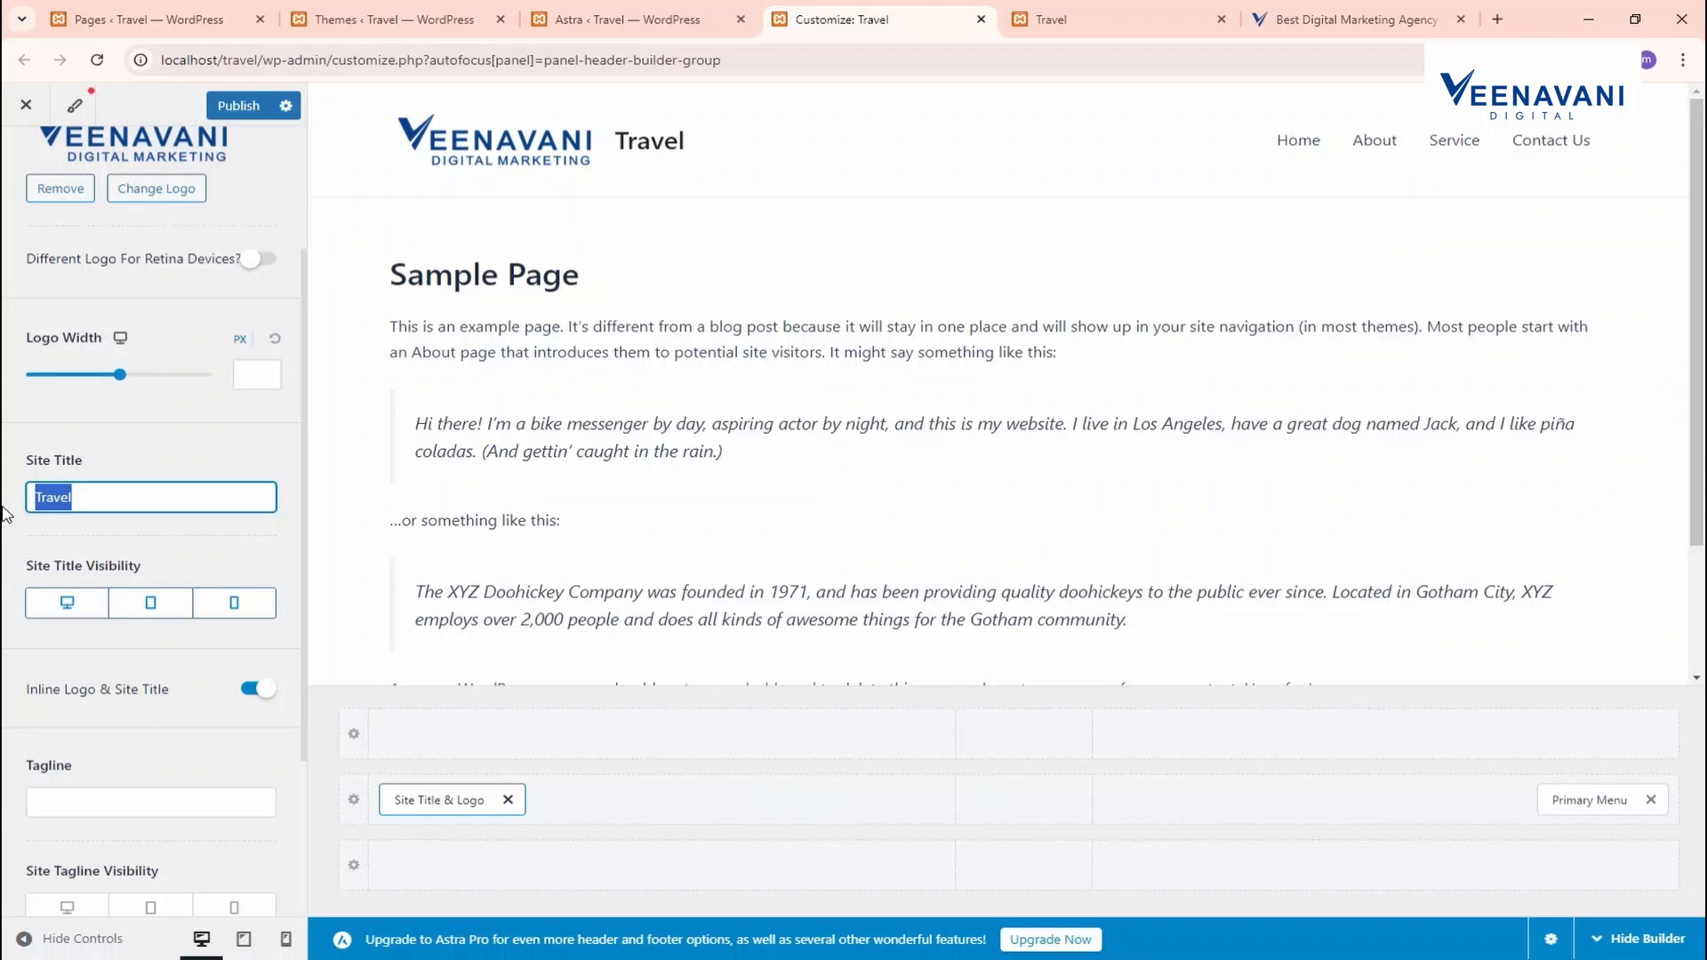
{"action": "key", "text": "BackSpace"}
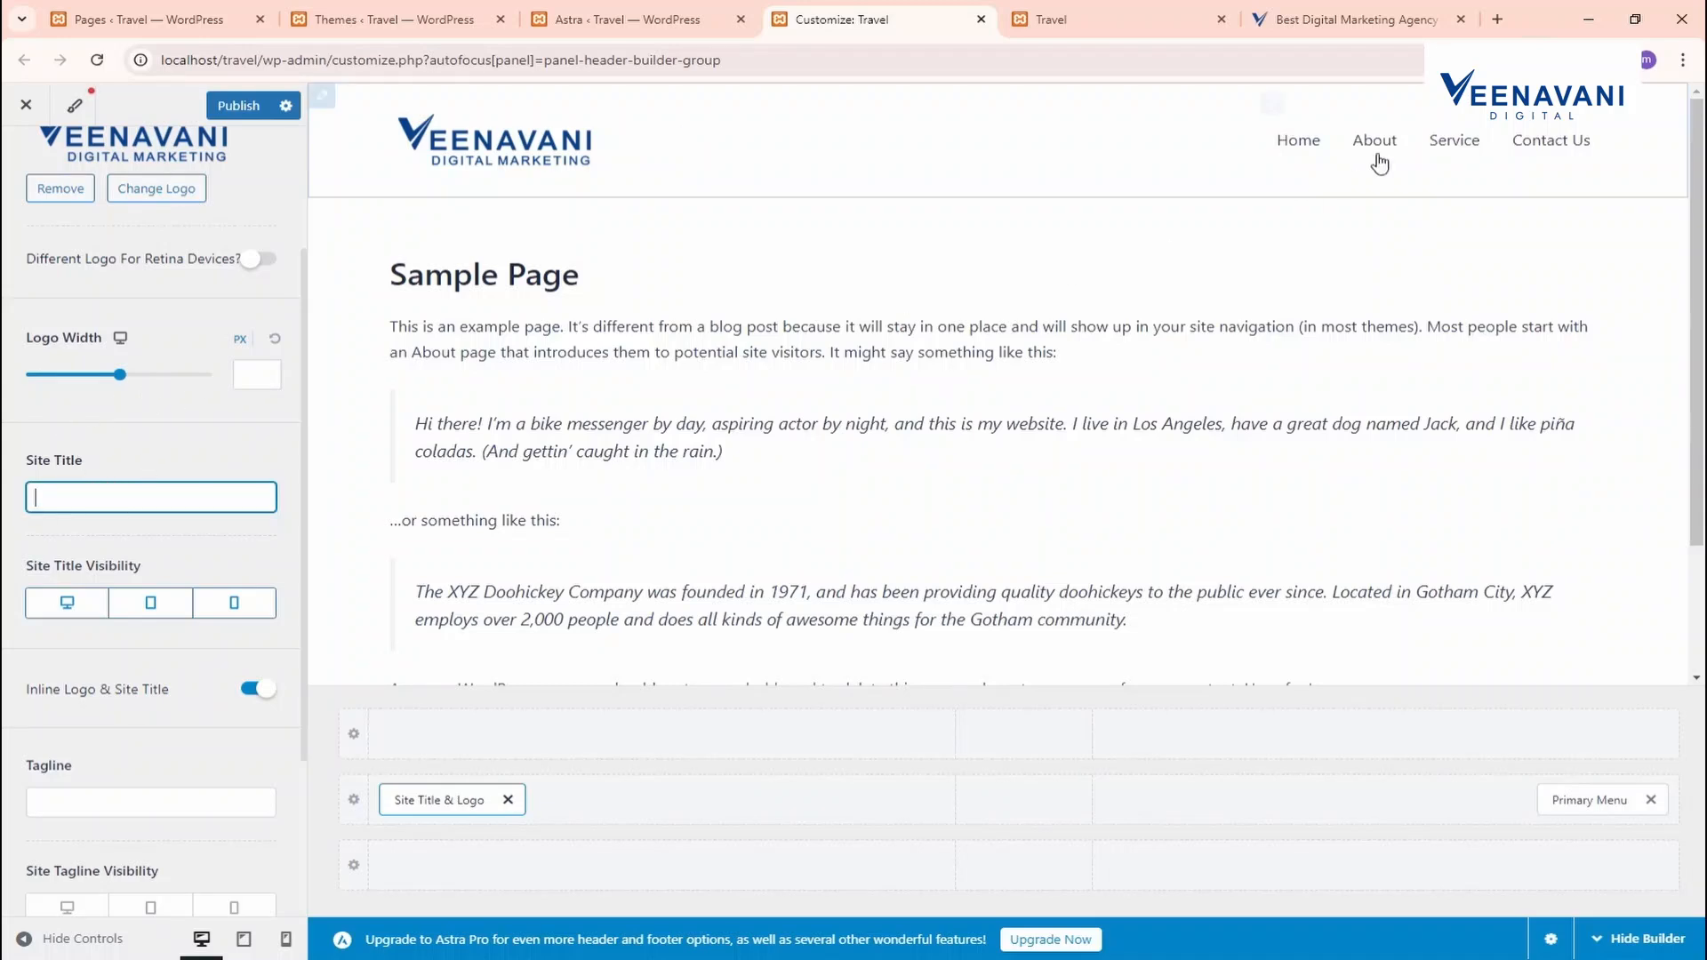
{"action": "left_click", "coordinate": [233, 106]}
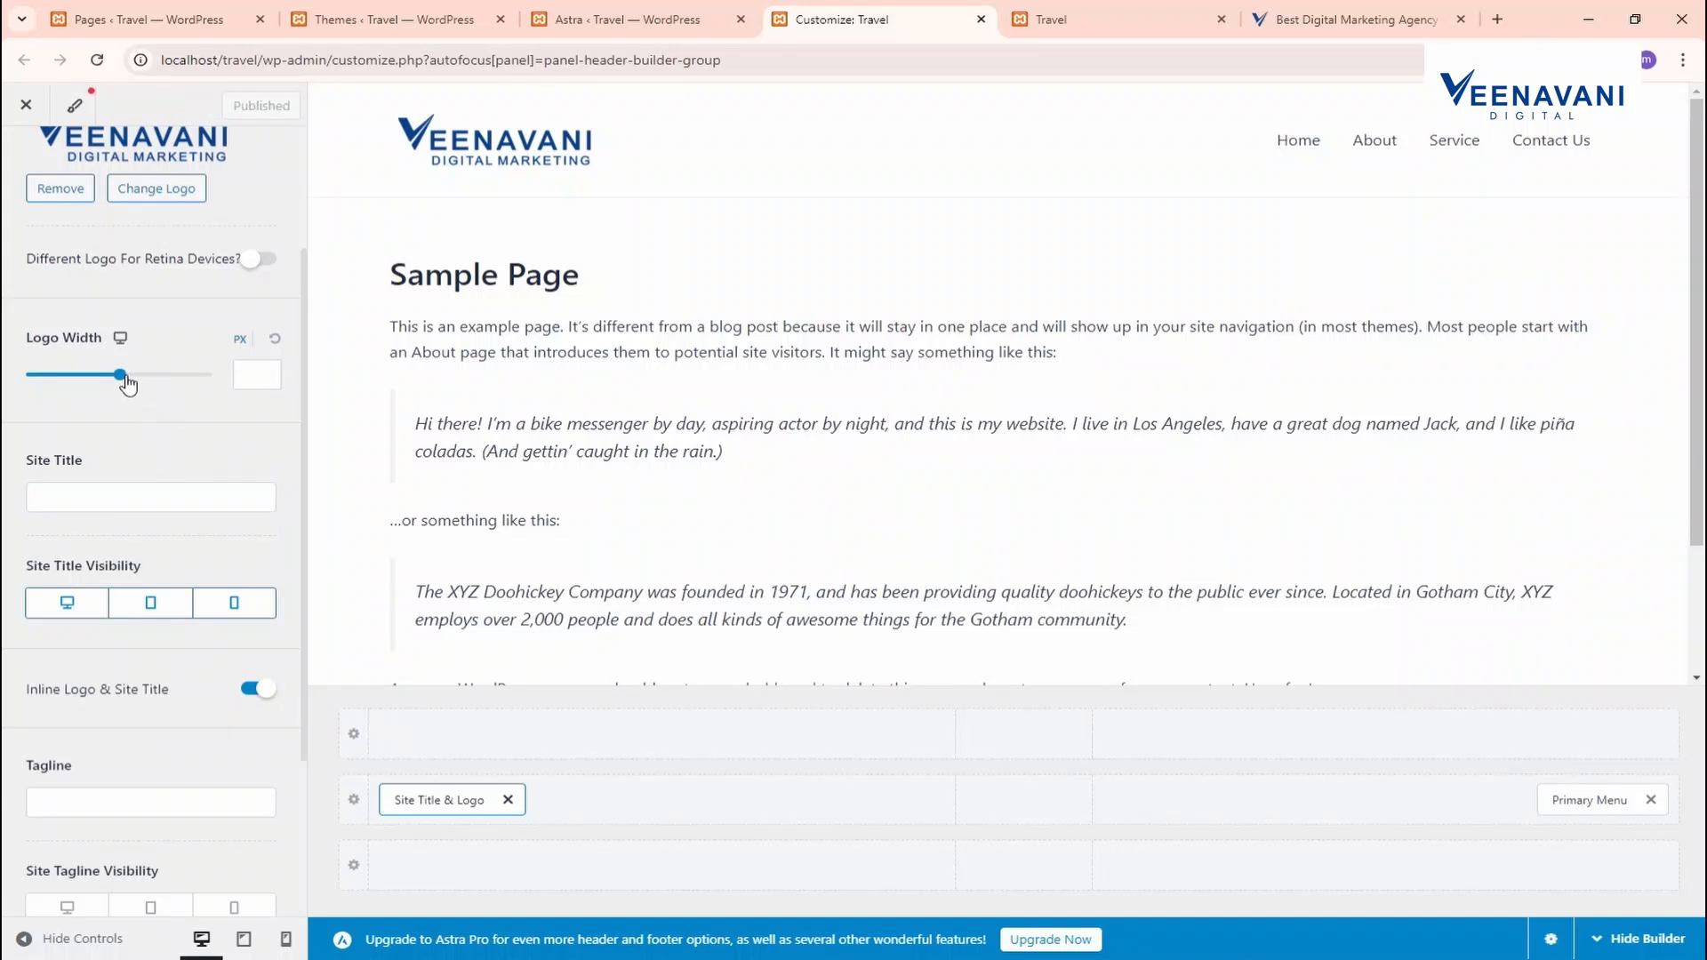
Set the logo width to 165 px, publish, and switch to the live site
{"action": "left_click_drag", "start_coordinate": [127, 383], "coordinate": [88, 384]}
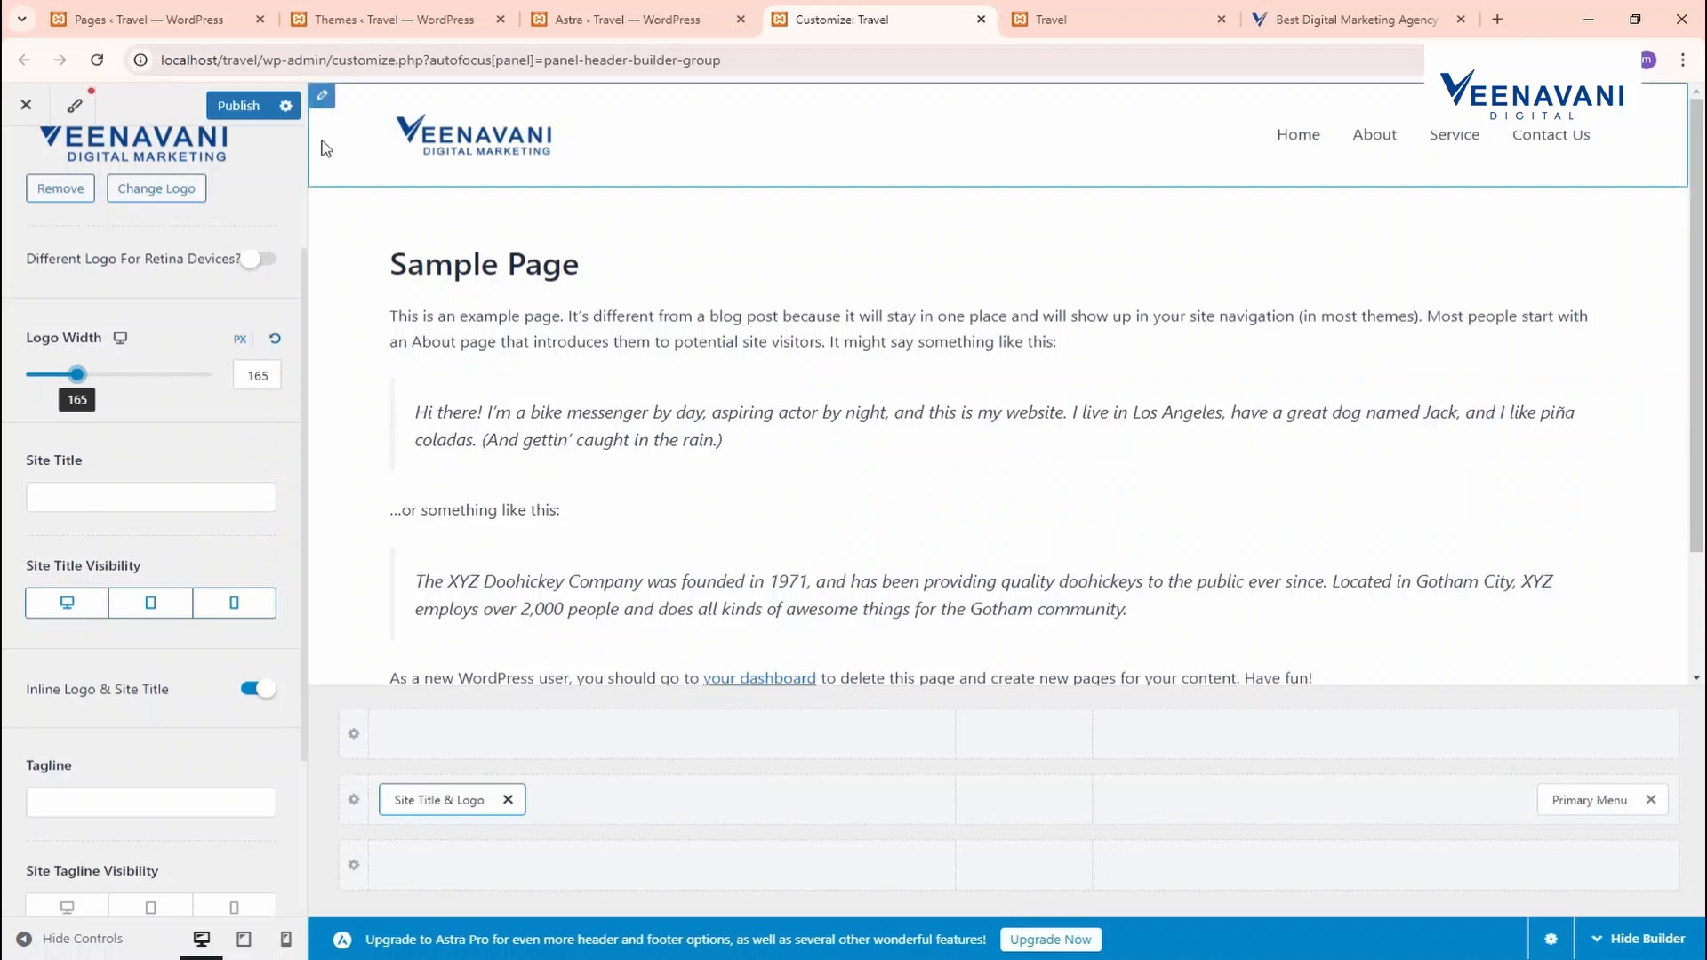
{"action": "left_click", "coordinate": [236, 106]}
{"action": "left_click", "coordinate": [1098, 11]}
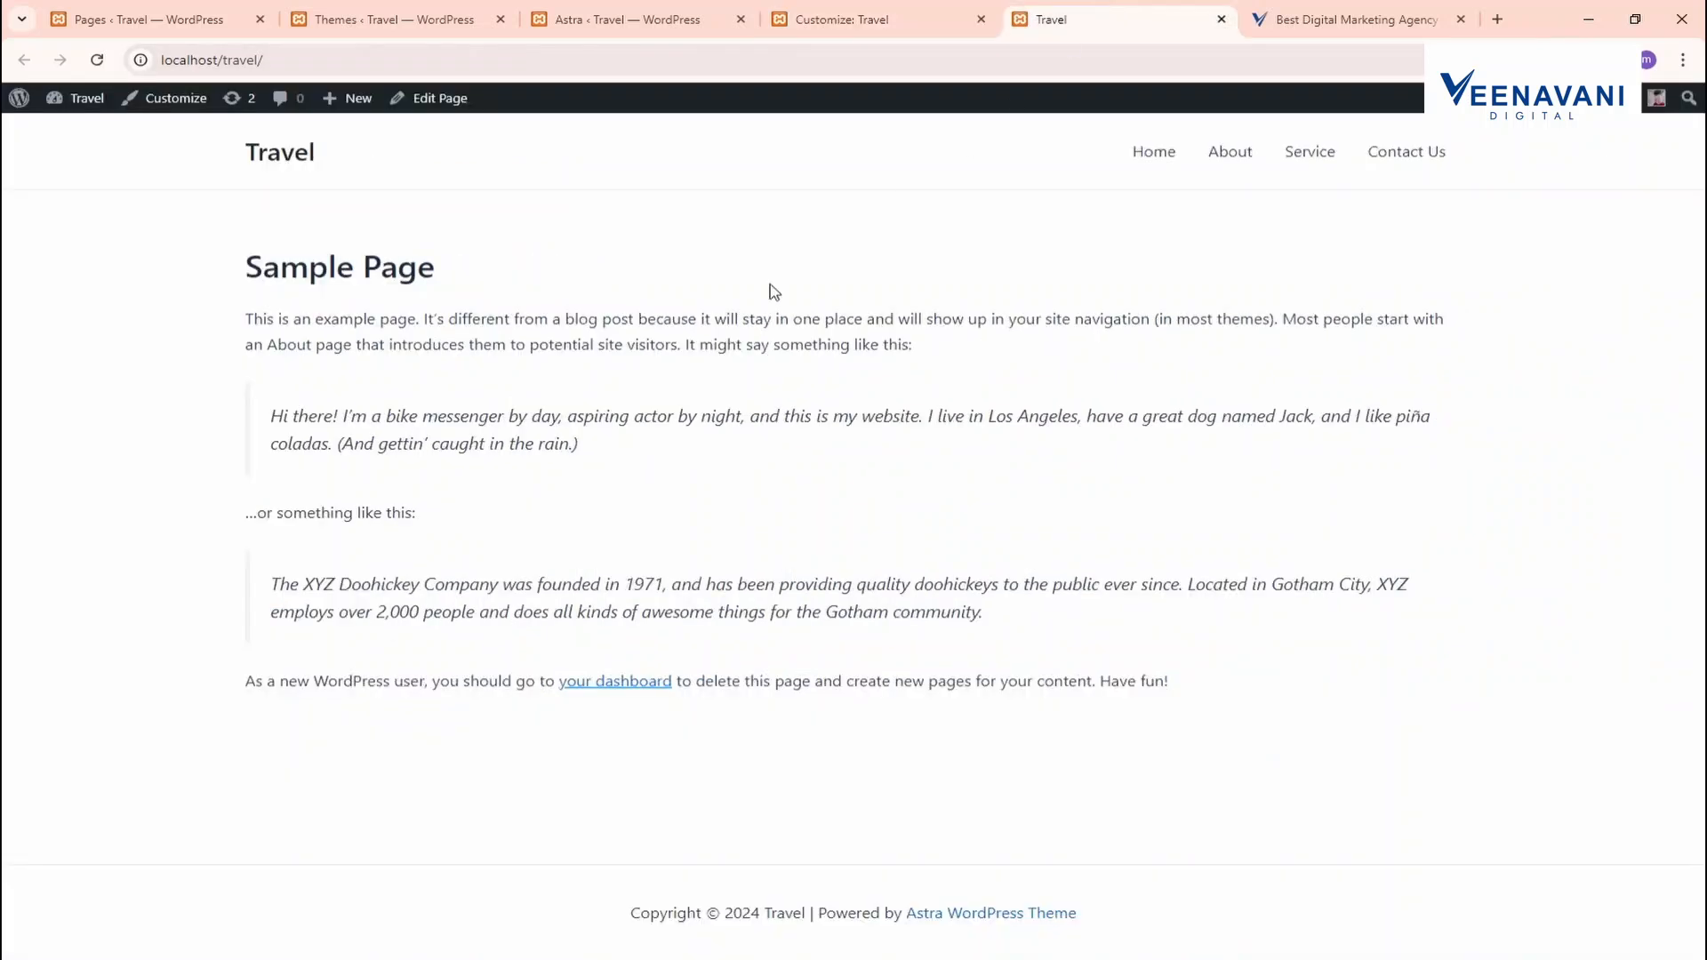
Reload the live site to check the new logo, then open the Home page
{"action": "key", "text": "F5"}
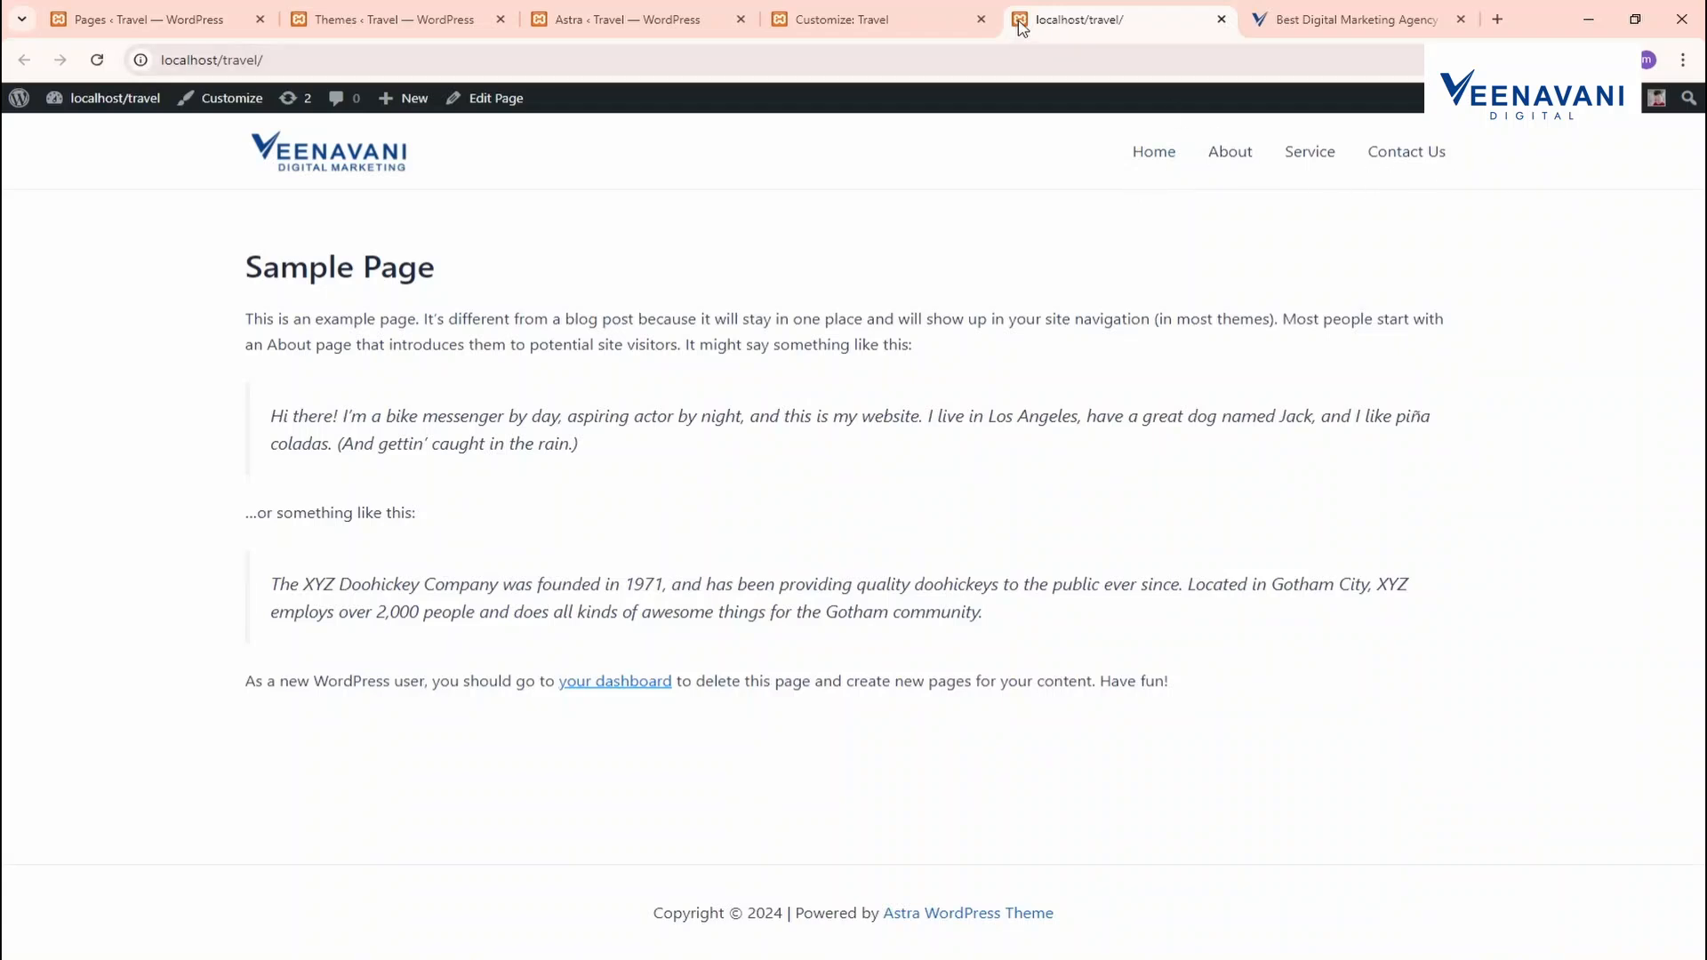
{"action": "left_click", "coordinate": [907, 19]}
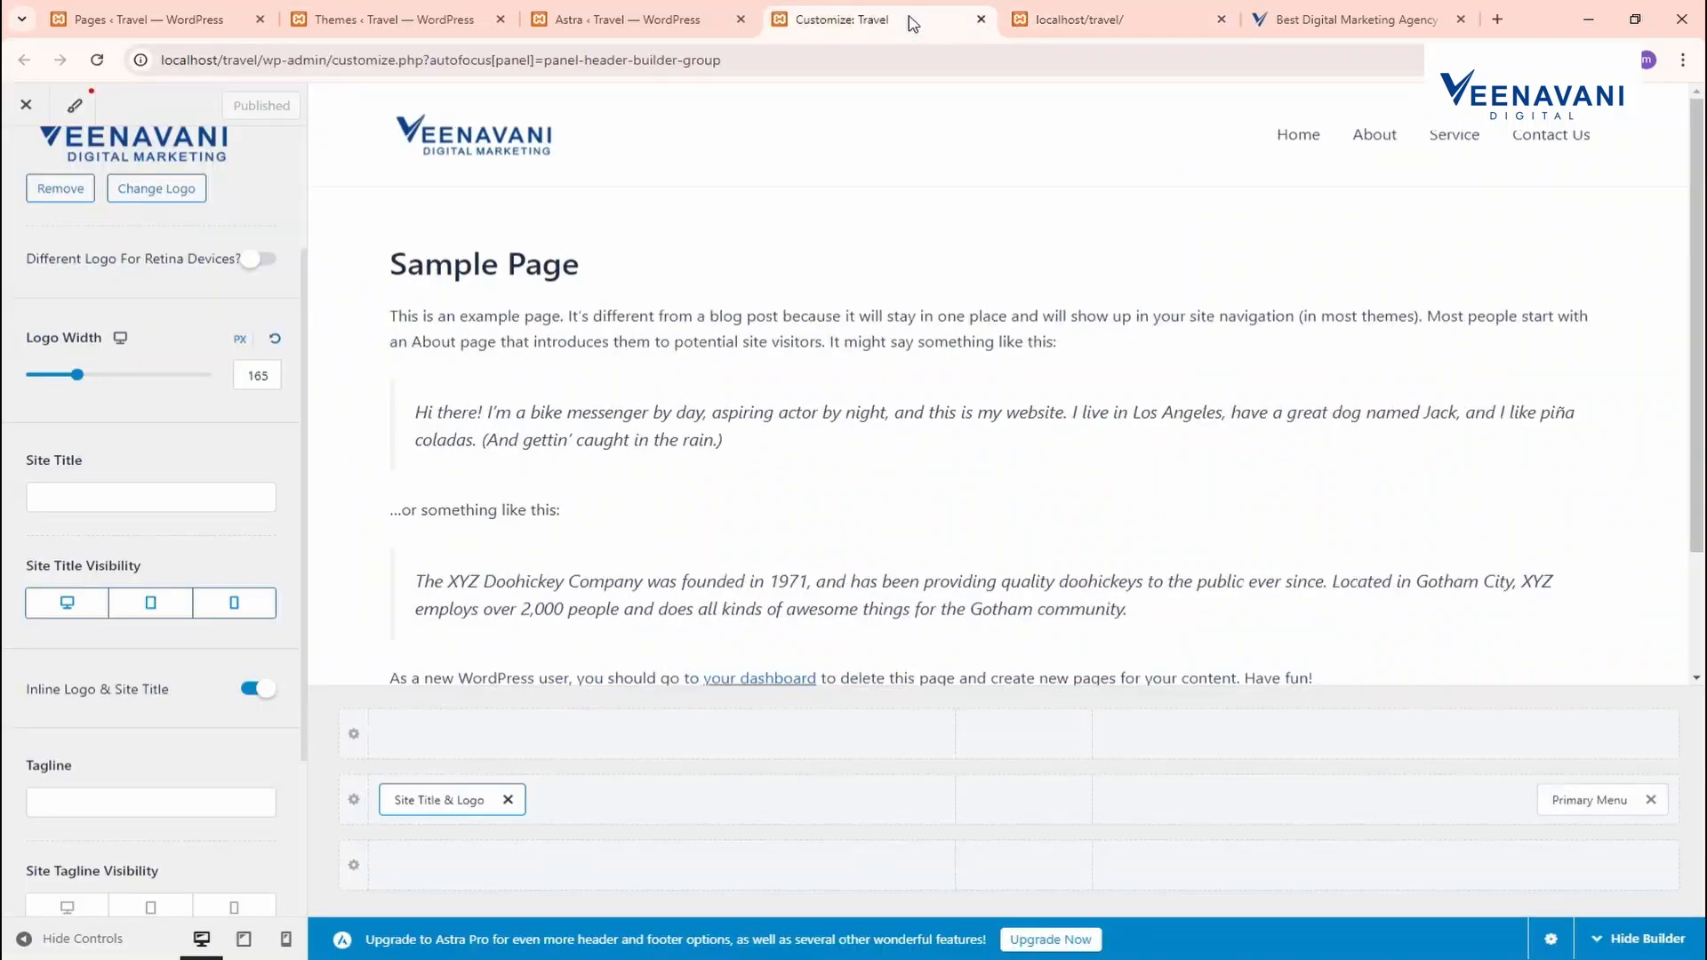
{"action": "left_click", "coordinate": [1022, 18]}
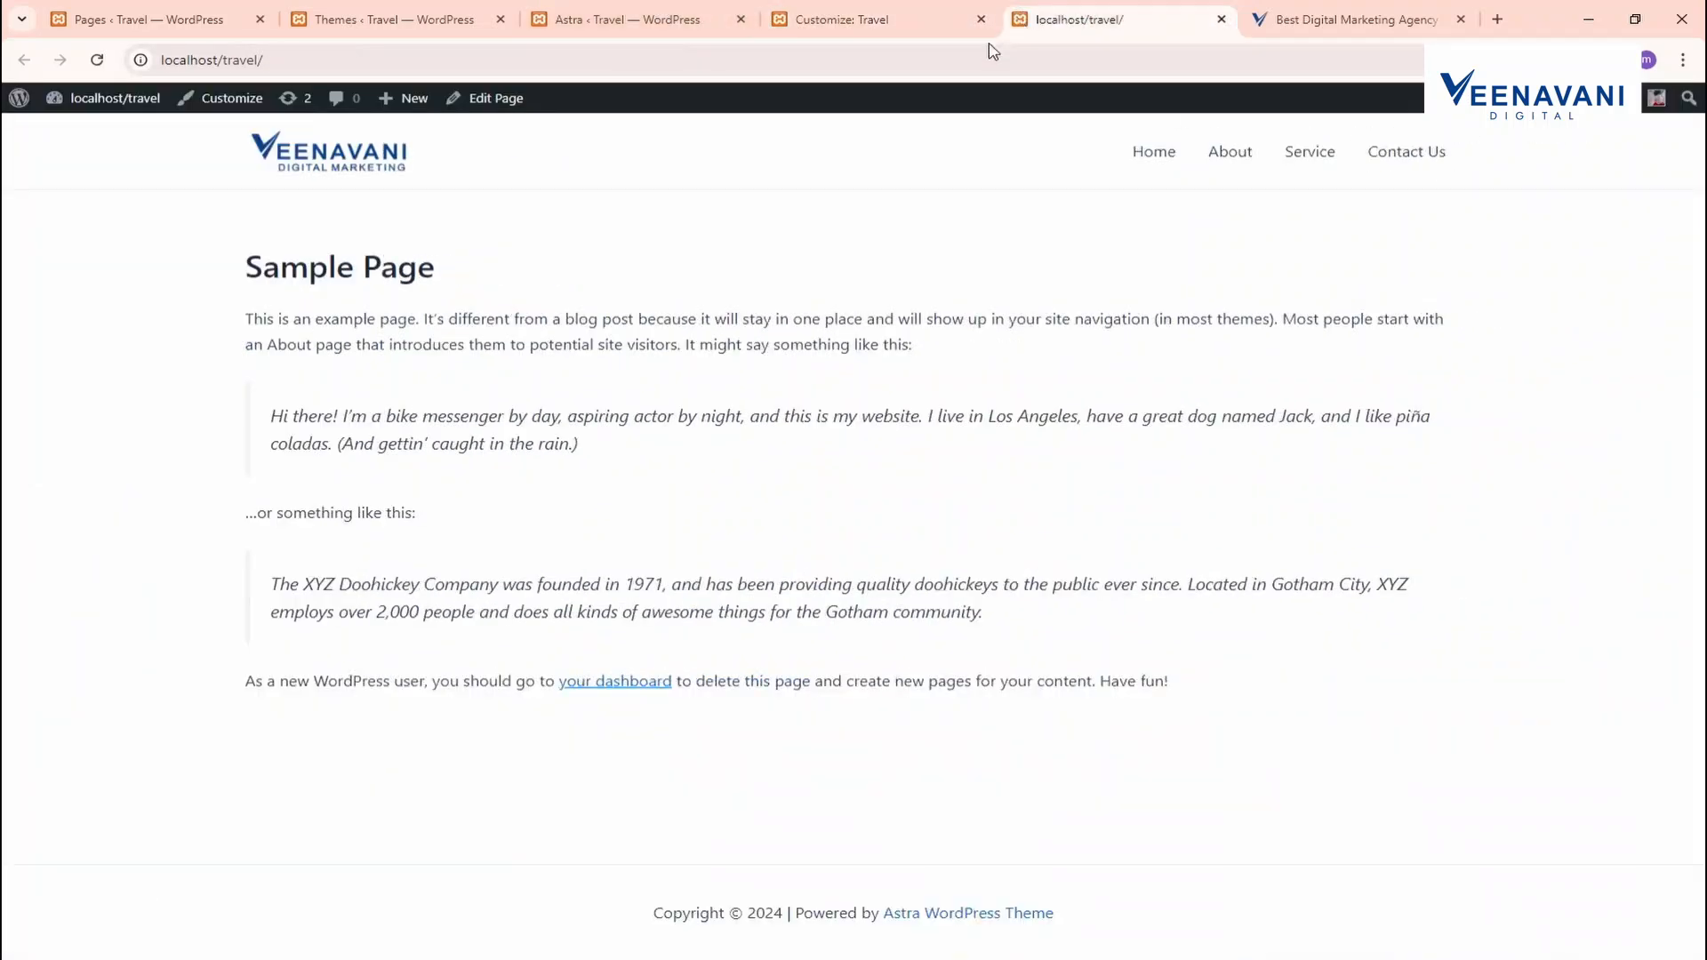
{"action": "left_click", "coordinate": [1260, 21]}
{"action": "left_click", "coordinate": [391, 20]}
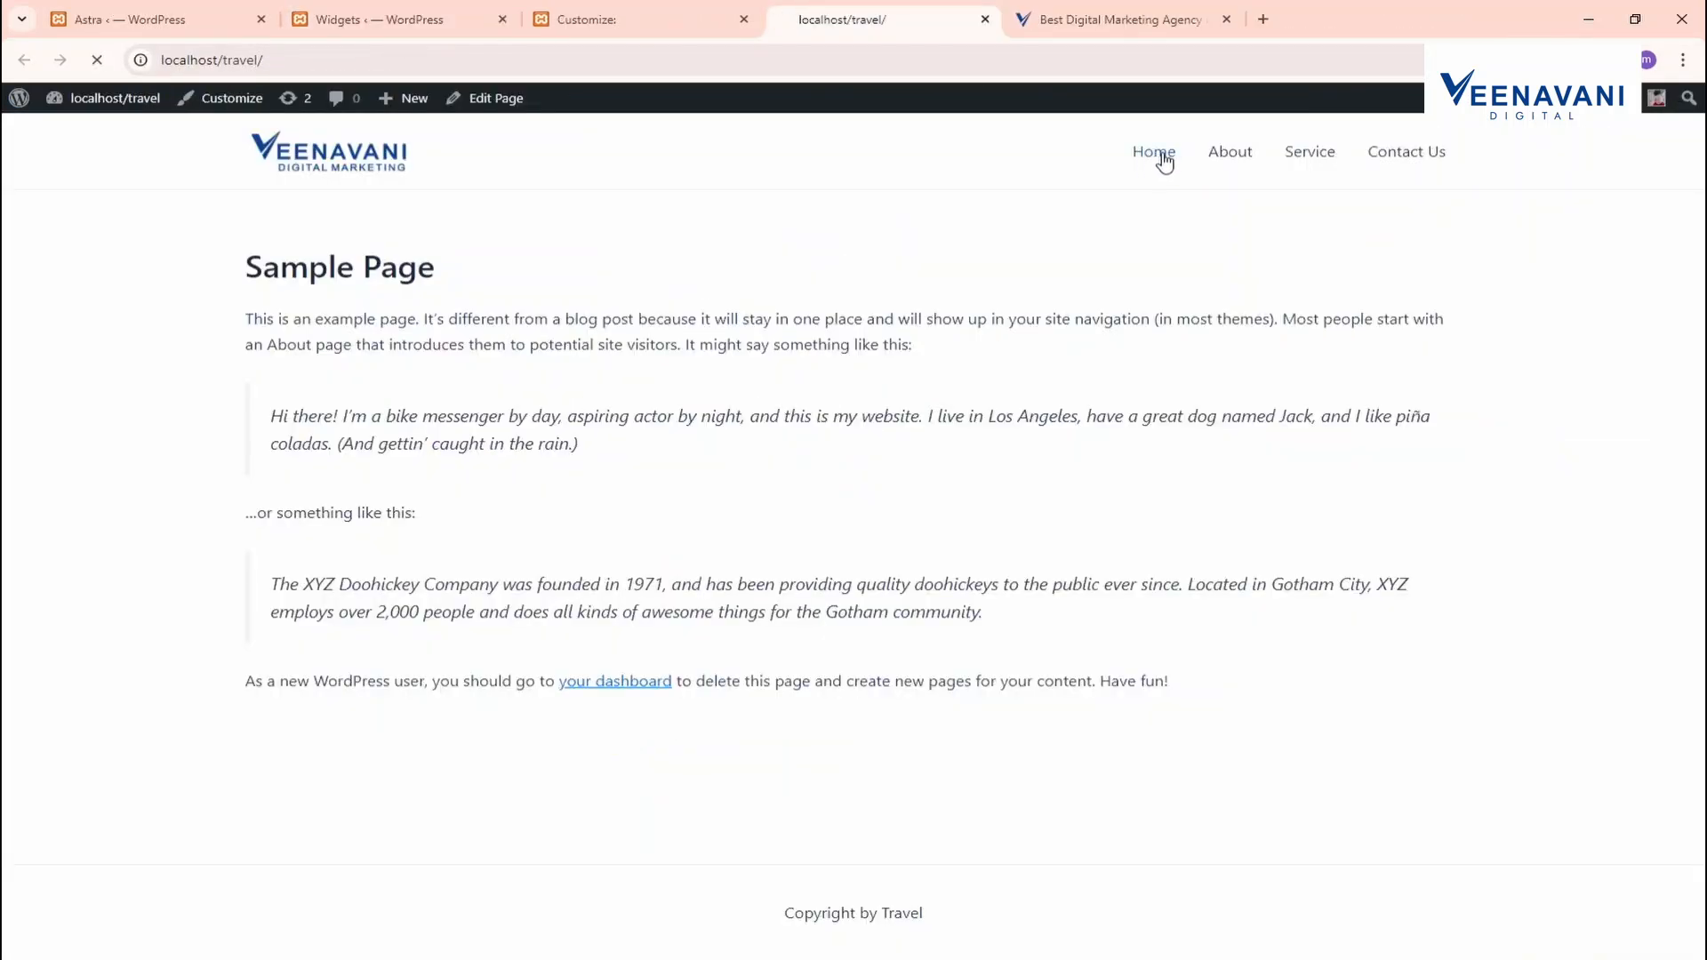
{"action": "left_click", "coordinate": [1165, 161]}
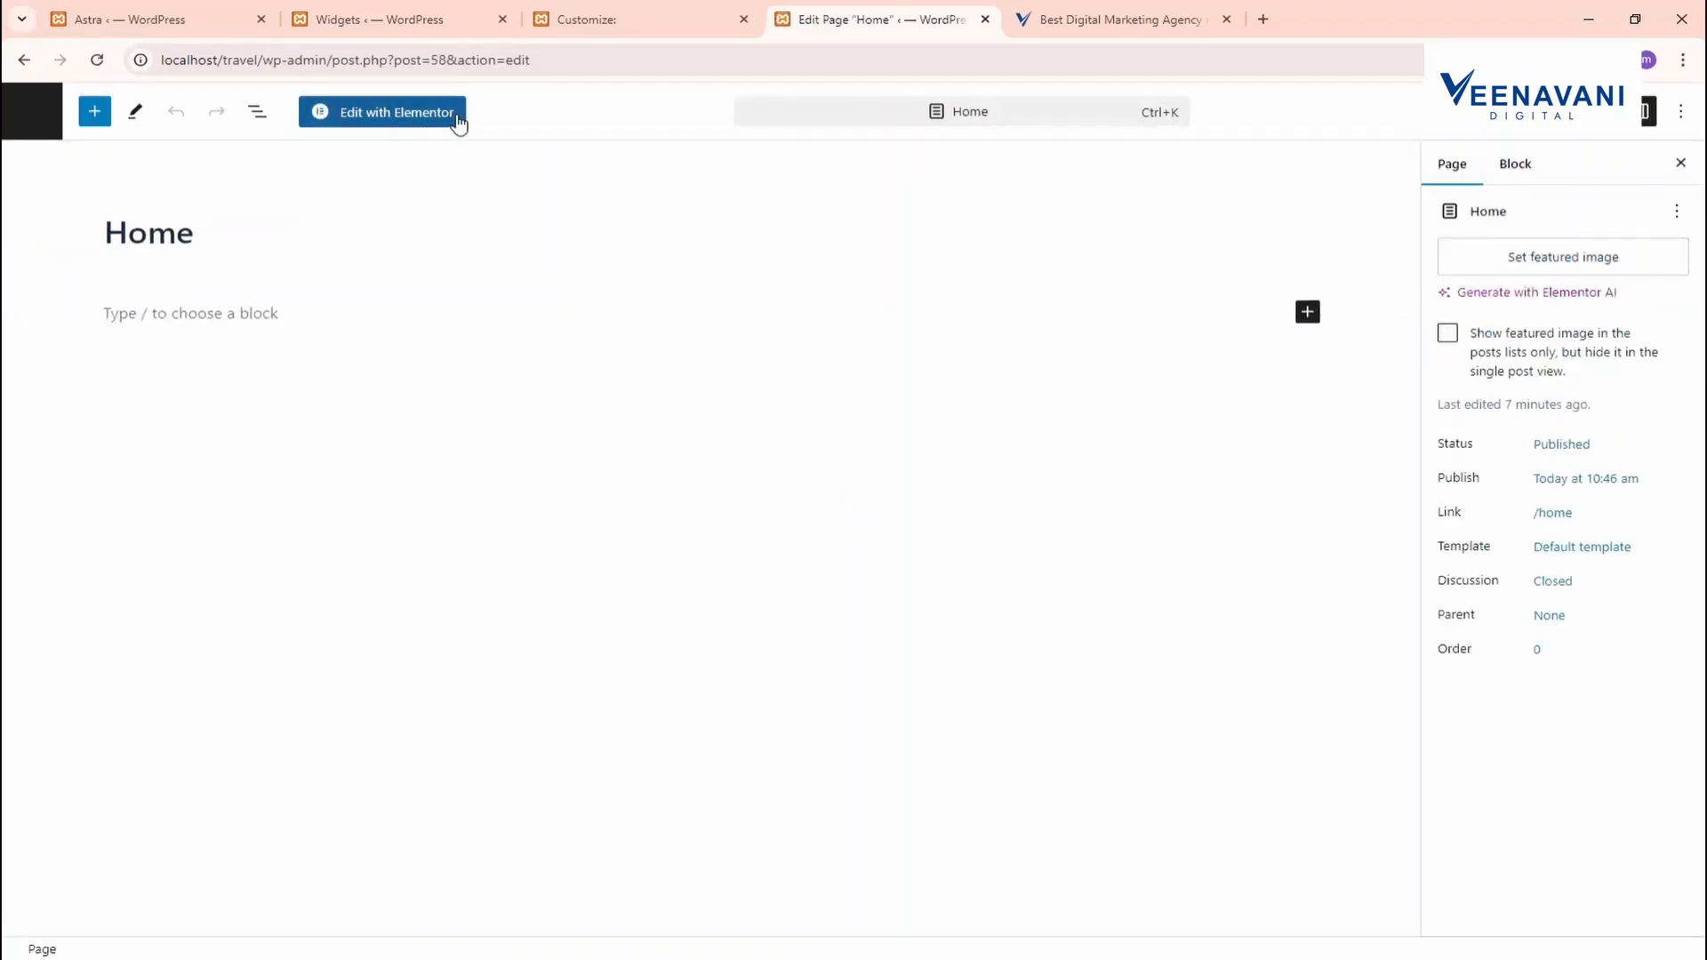
Open Home in Elementor and add a single-column Flexbox container
{"action": "left_click", "coordinate": [431, 123]}
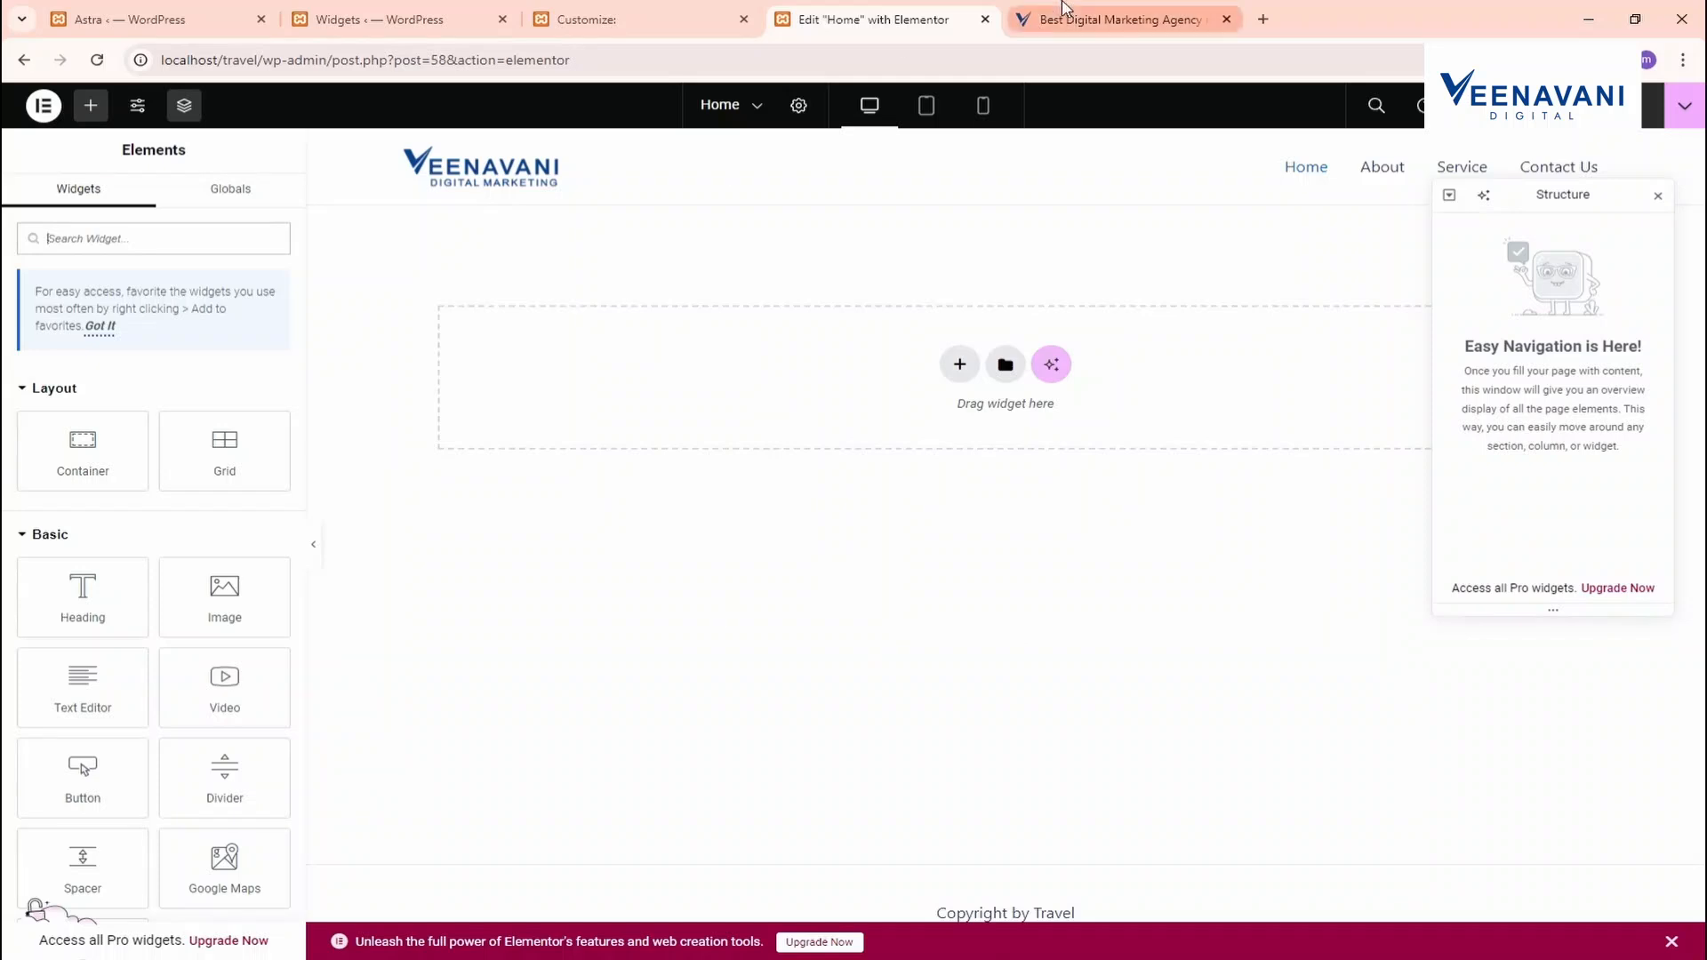
{"action": "left_click", "coordinate": [1226, 19]}
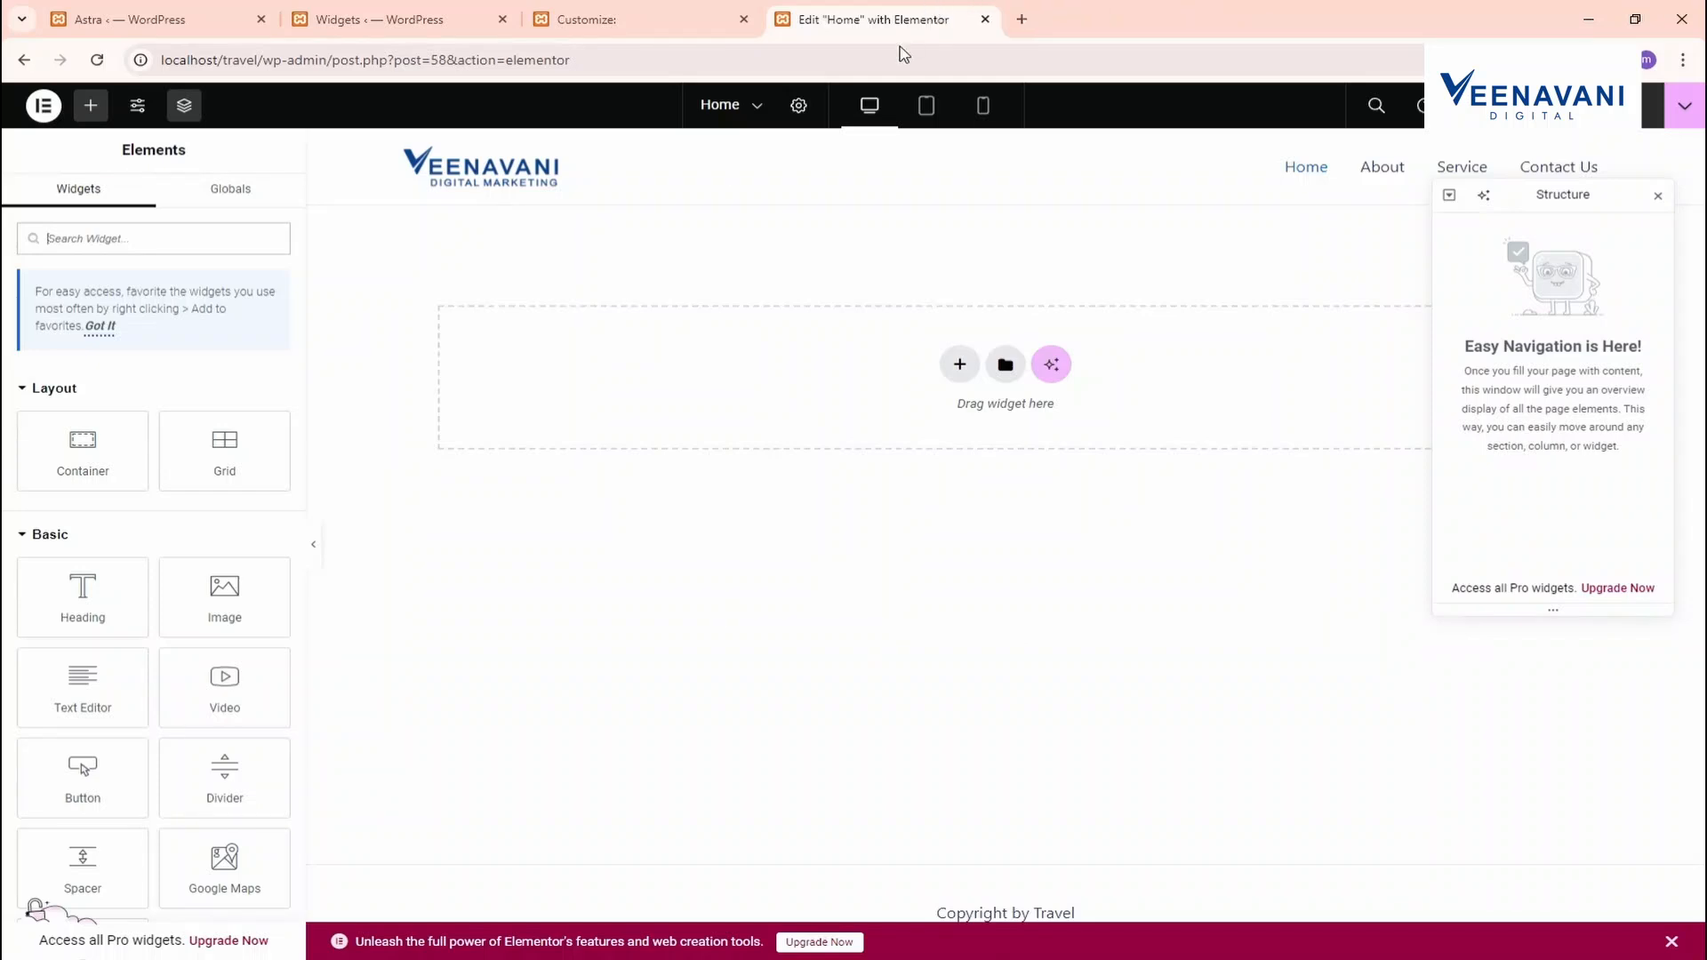
{"action": "left_click", "coordinate": [959, 364]}
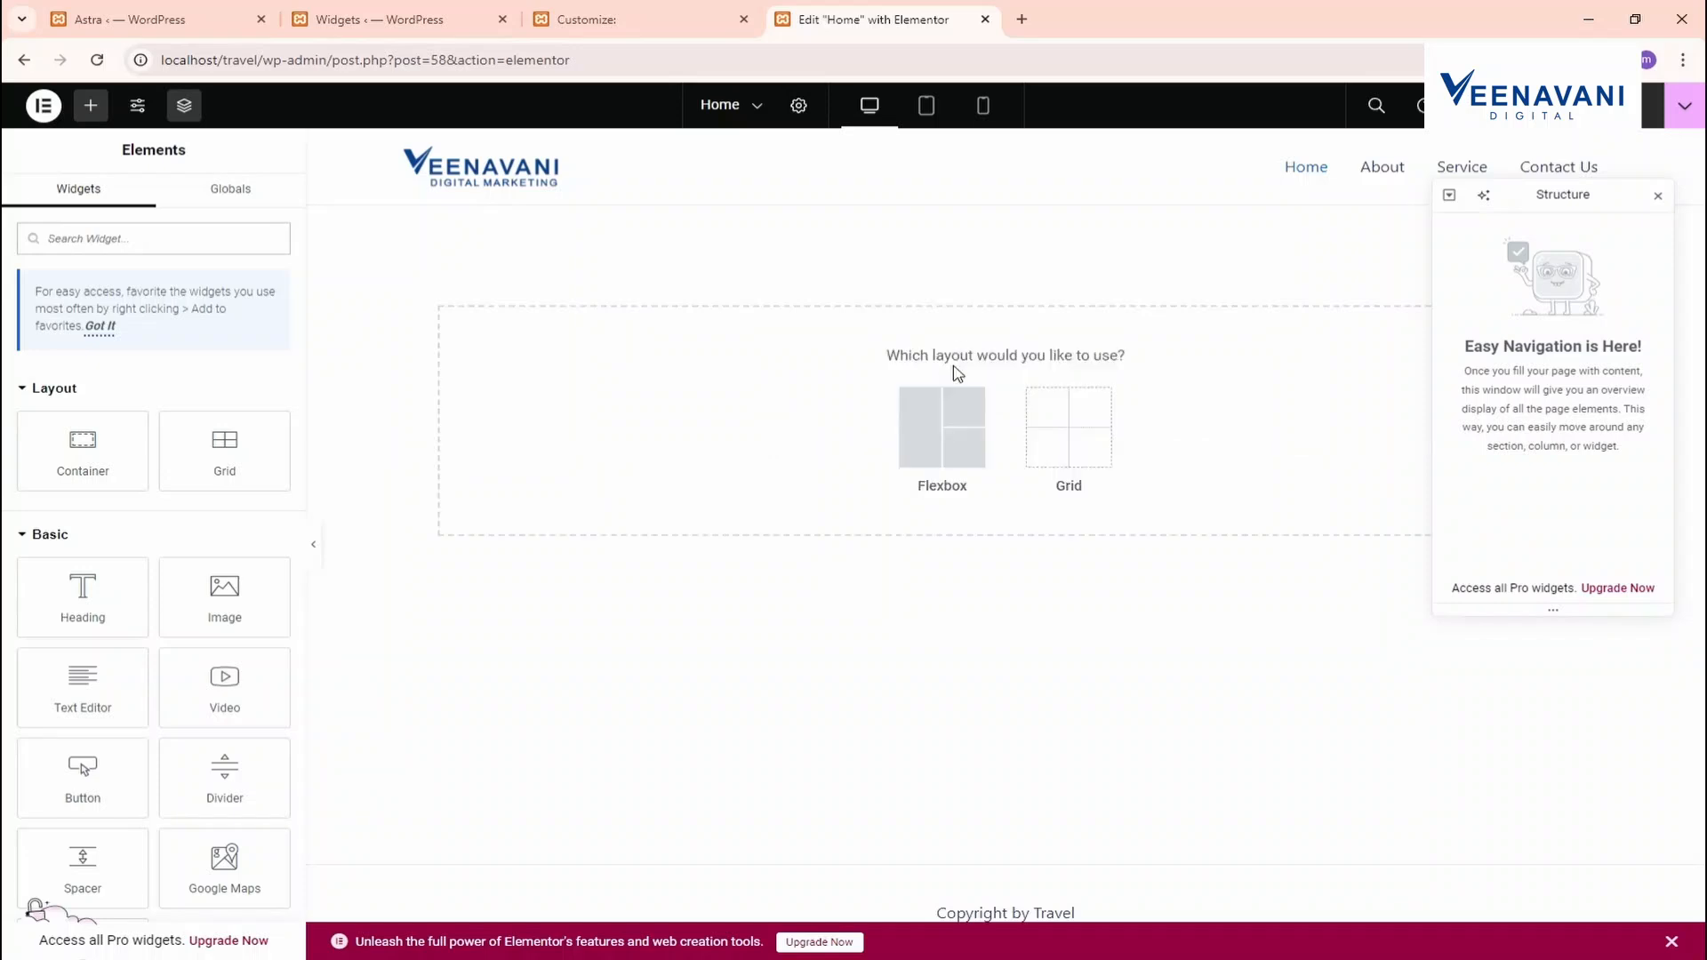
{"action": "left_click", "coordinate": [925, 418]}
{"action": "left_click", "coordinate": [732, 409]}
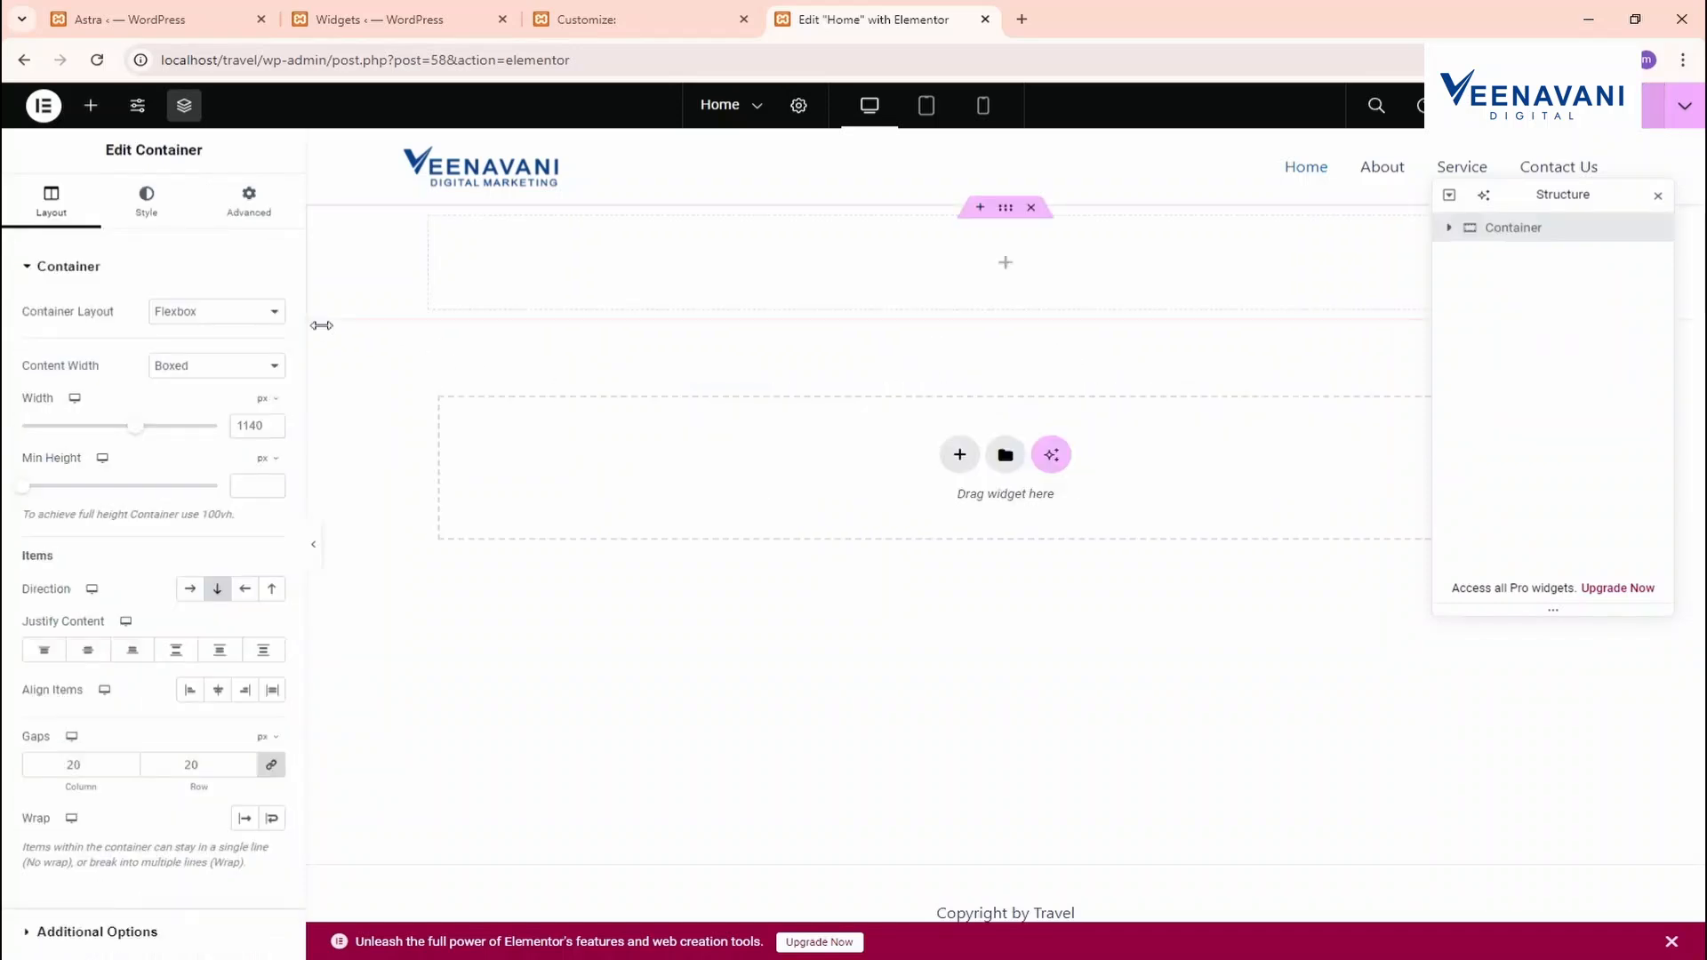
Search the widget panel for 'slid', then start a new browser tab
{"action": "left_click", "coordinate": [91, 106]}
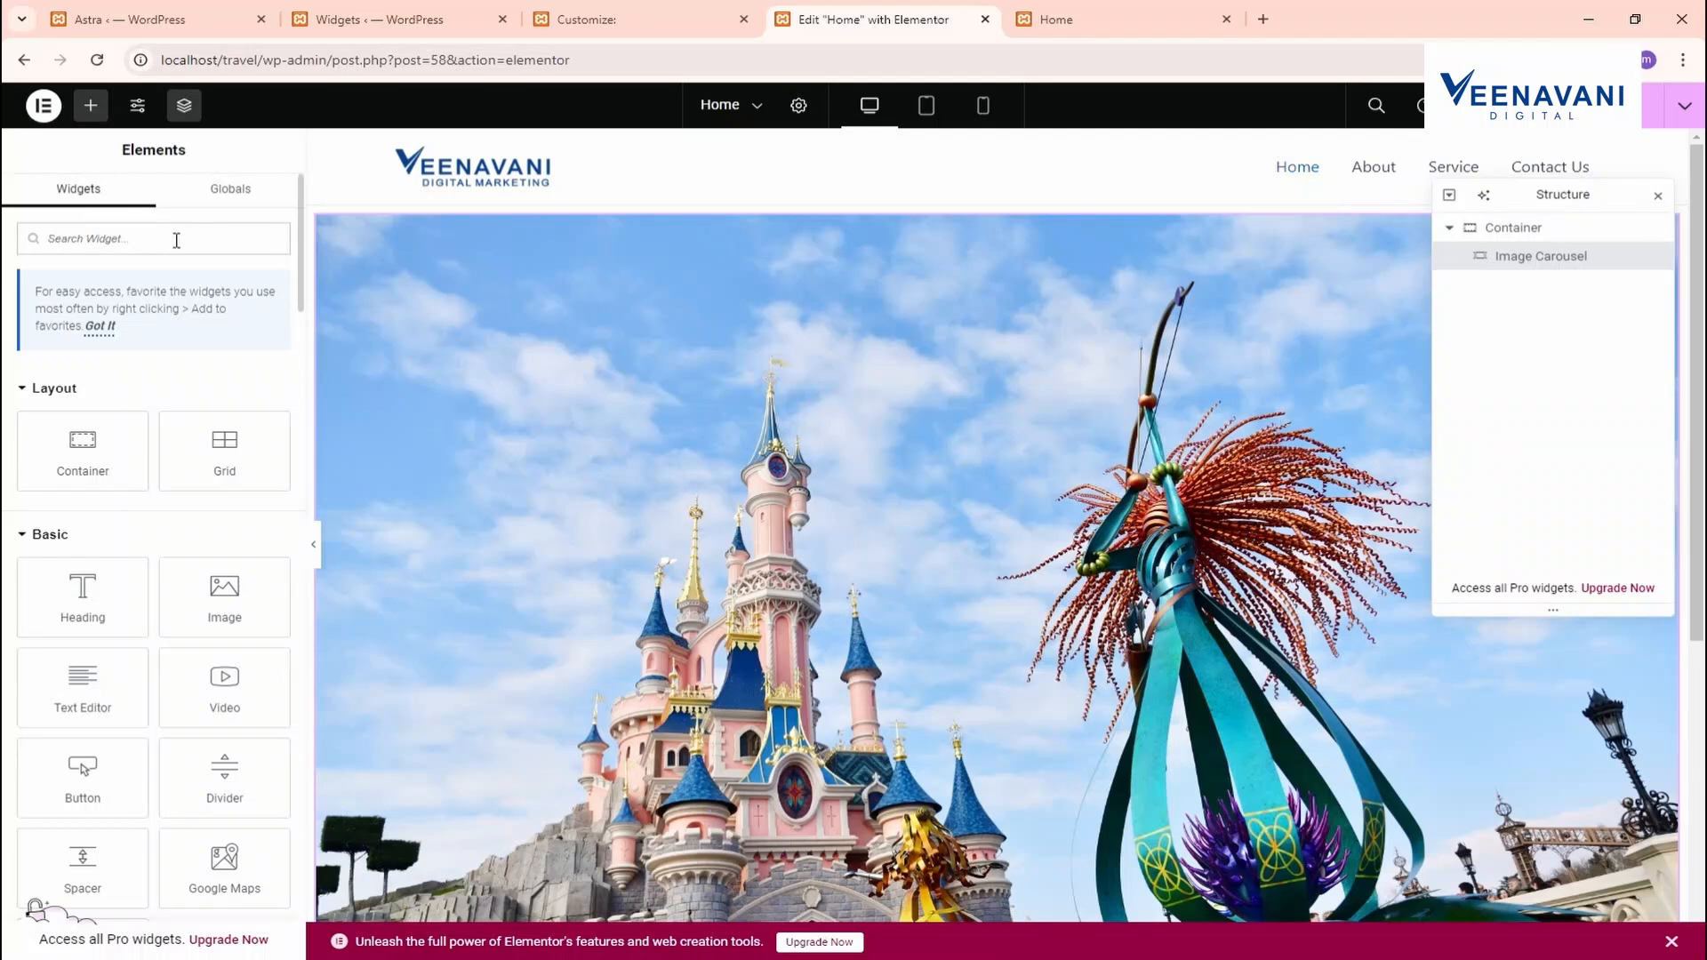
{"action": "left_click", "coordinate": [176, 240]}
{"action": "type", "text": "slide"}
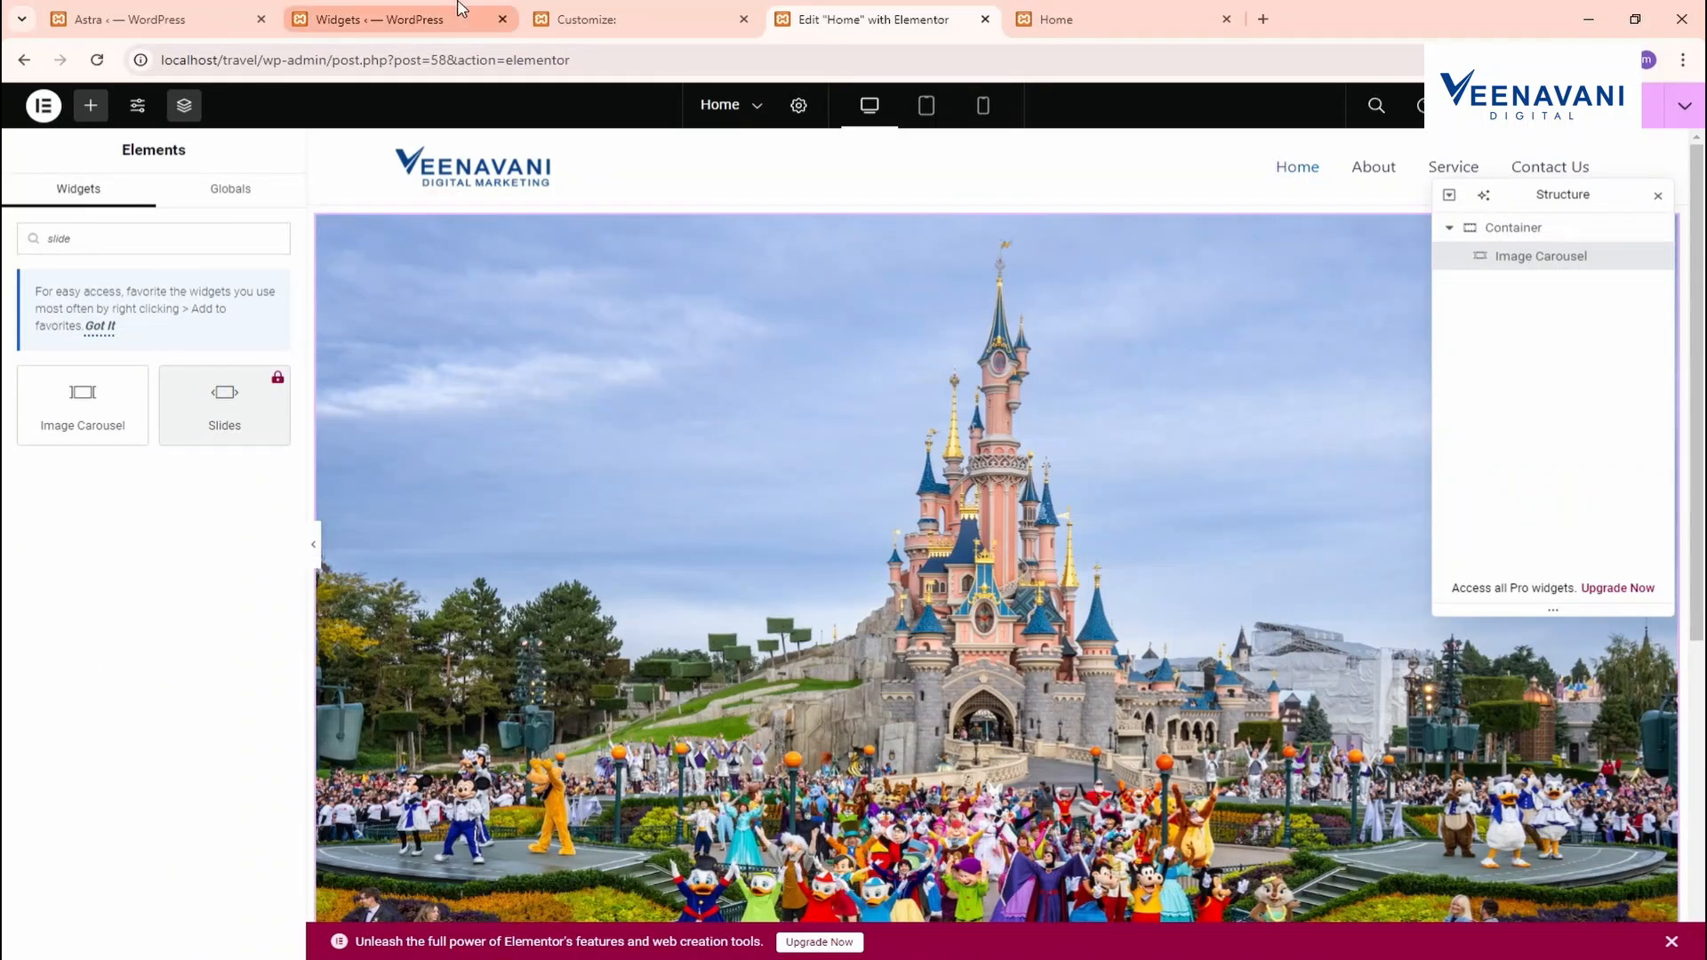
{"action": "left_click", "coordinate": [1263, 19]}
On wplocker.com, open the Elementor Pro v3.24.4 download page and select its first link
{"action": "type", "text": "wplockwe"}
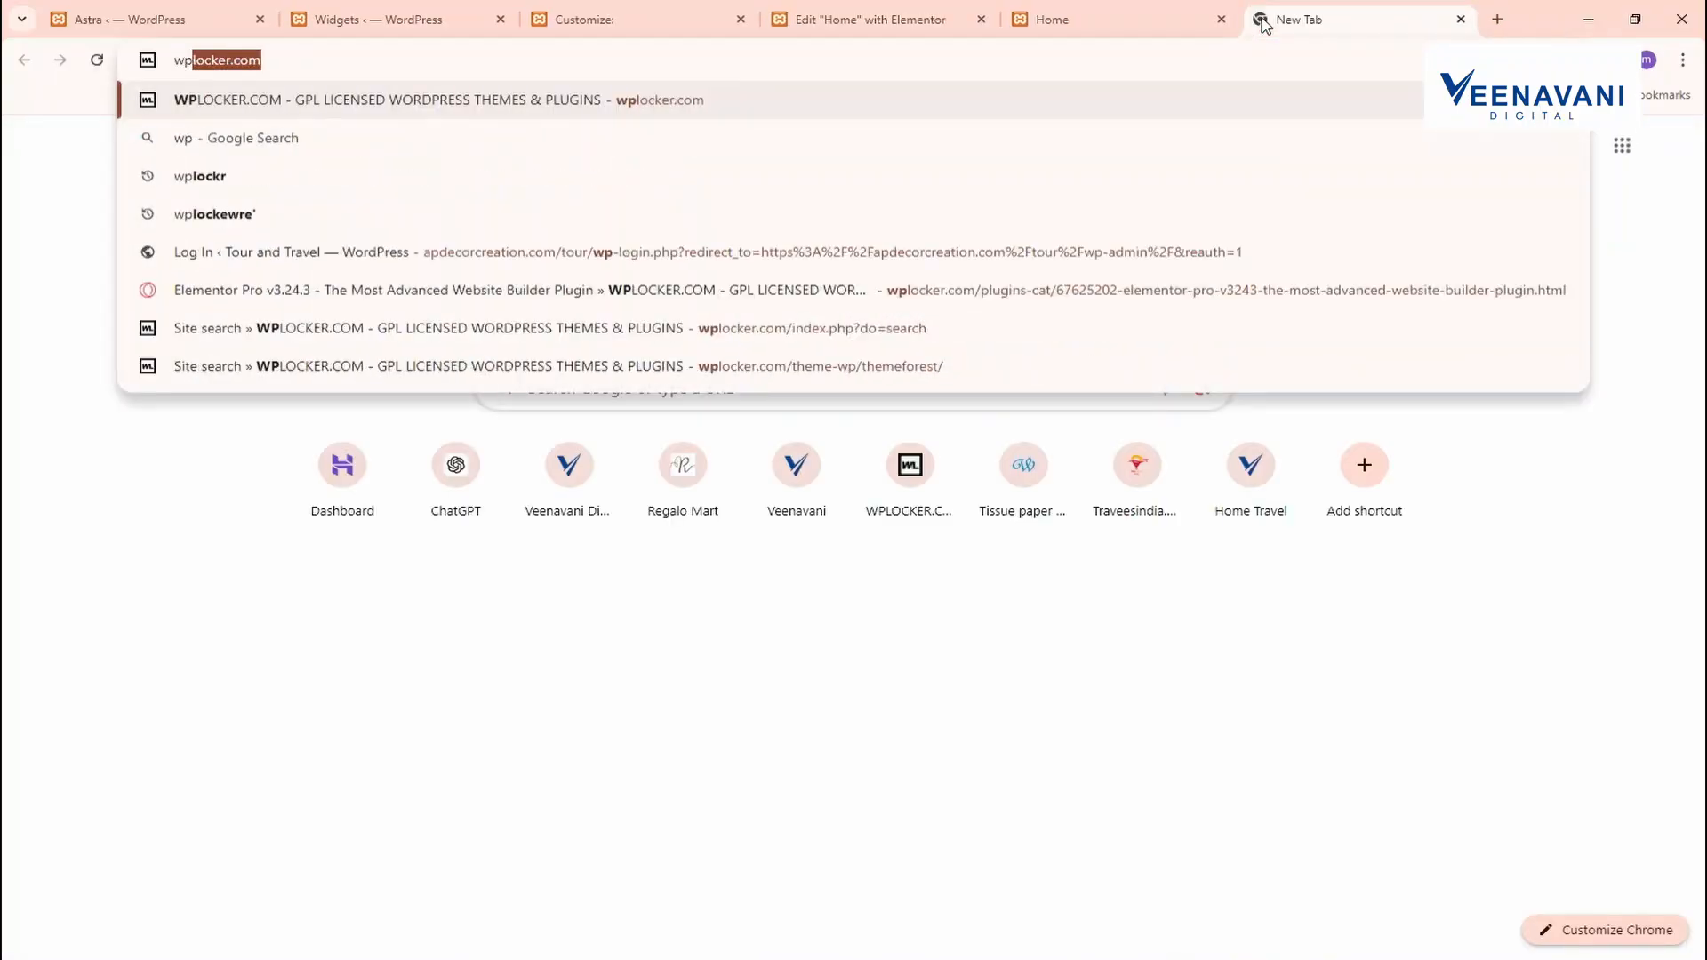
{"action": "key", "text": "BackSpace"}
{"action": "key", "text": "BackSpace"}
{"action": "type", "text": "er"}
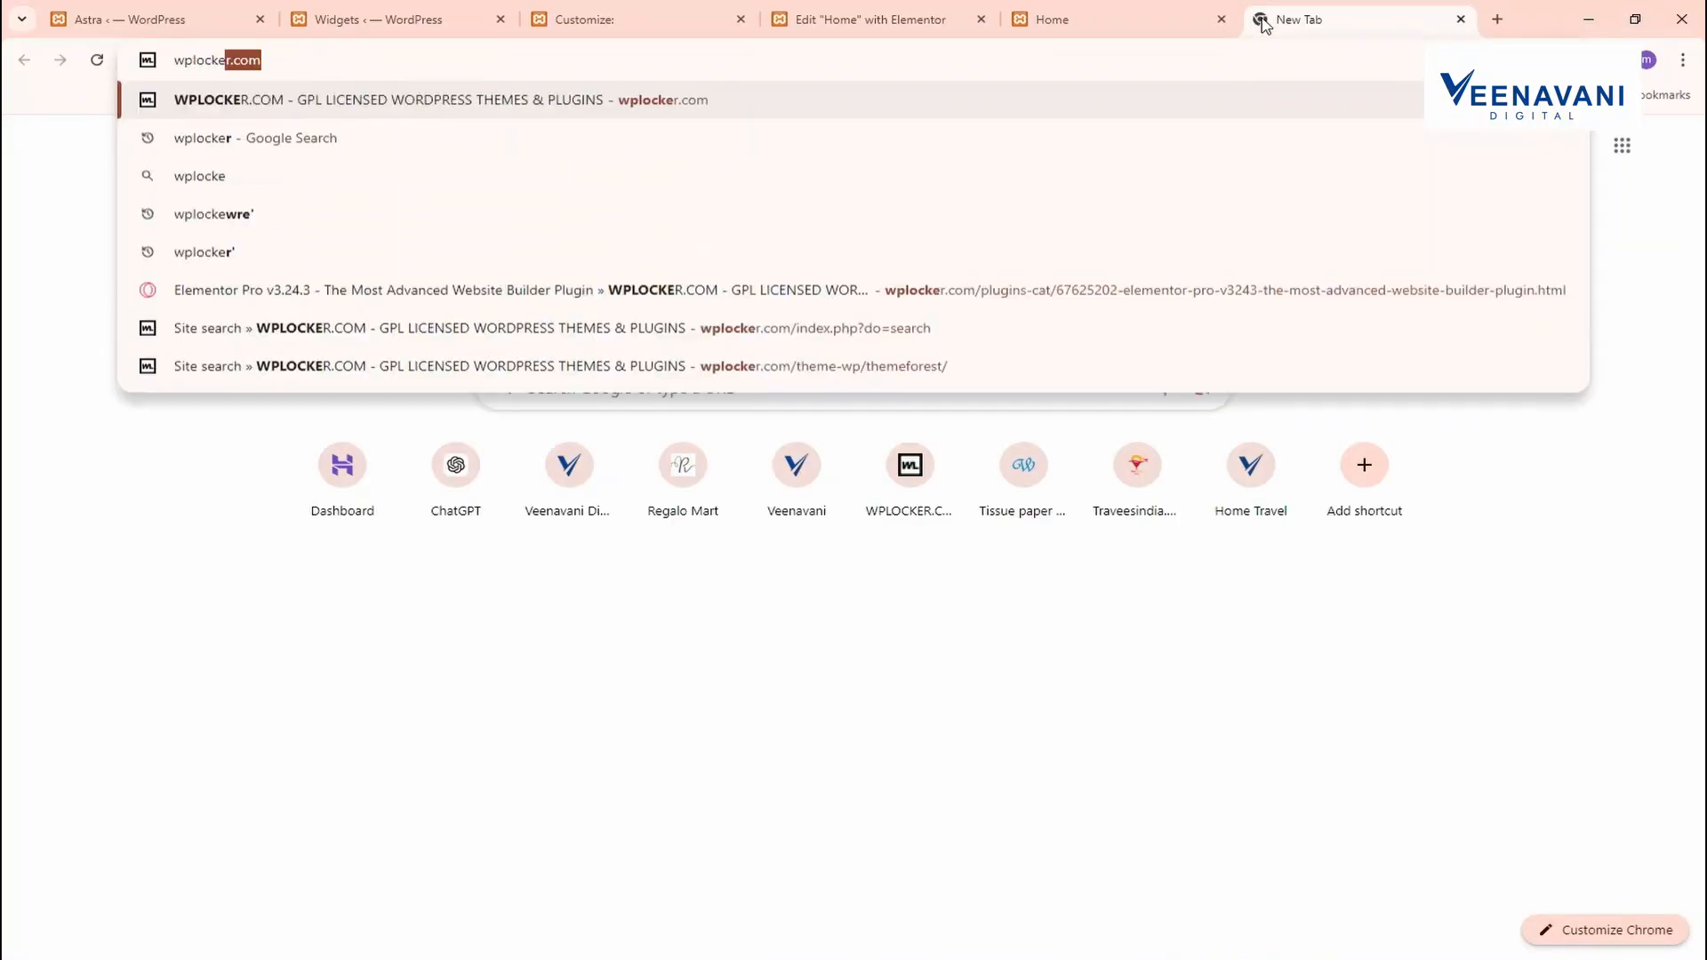
{"action": "key", "text": "Return"}
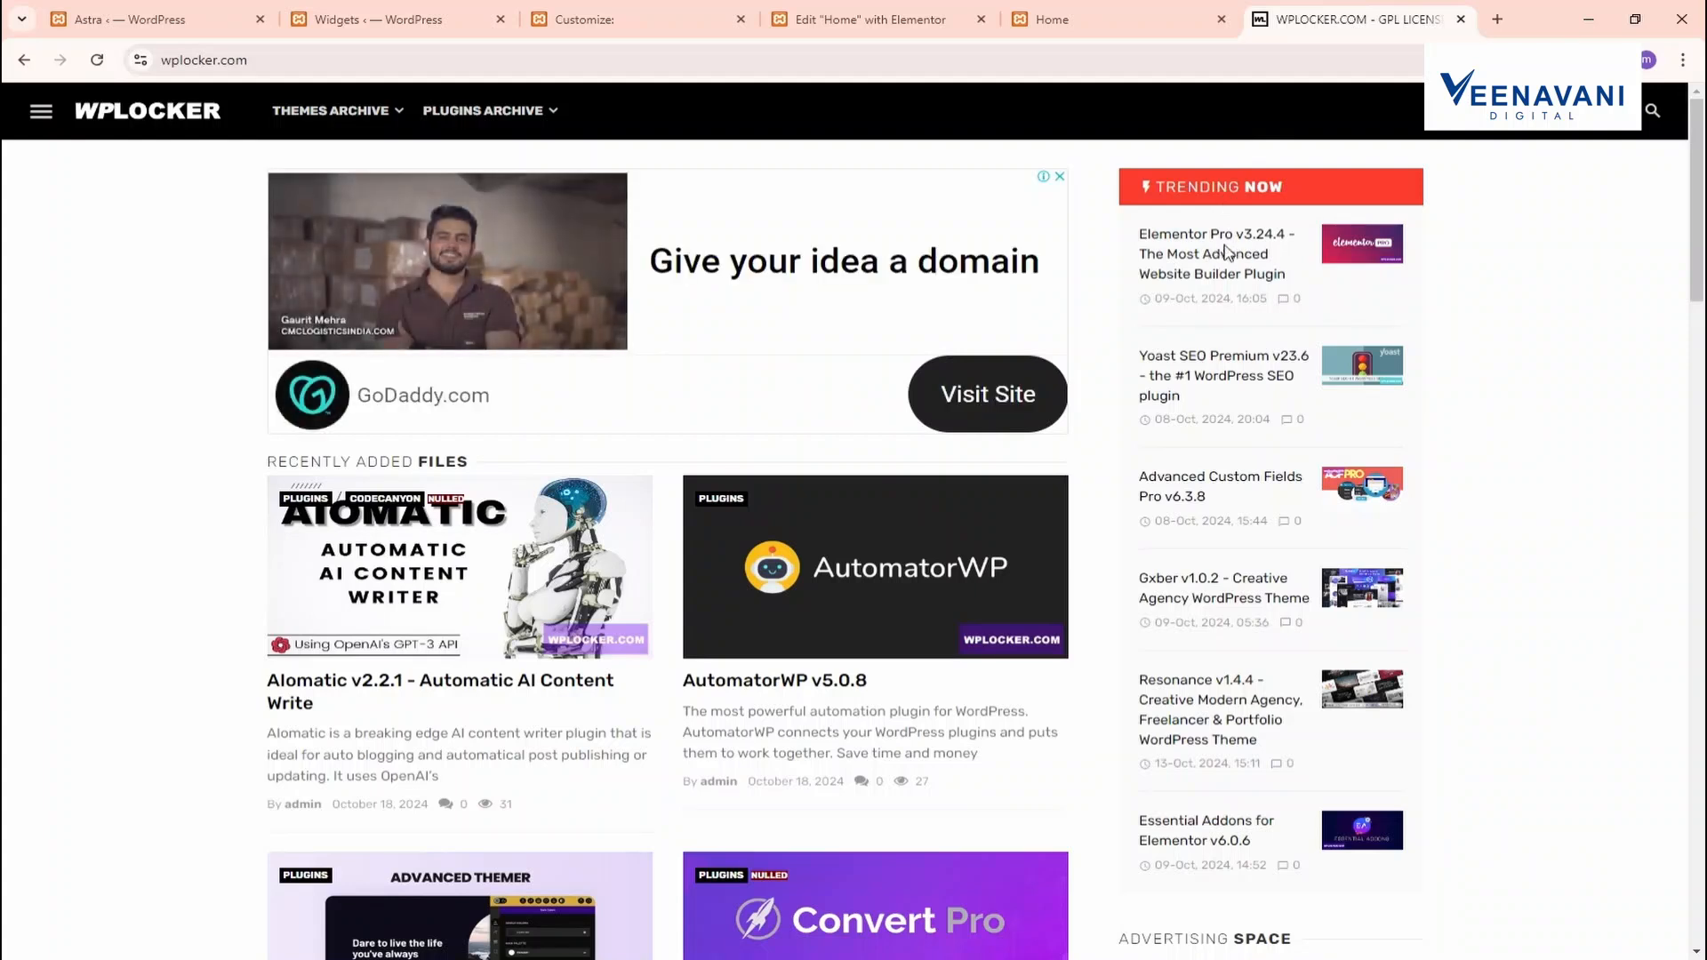
{"action": "left_click", "coordinate": [1233, 260]}
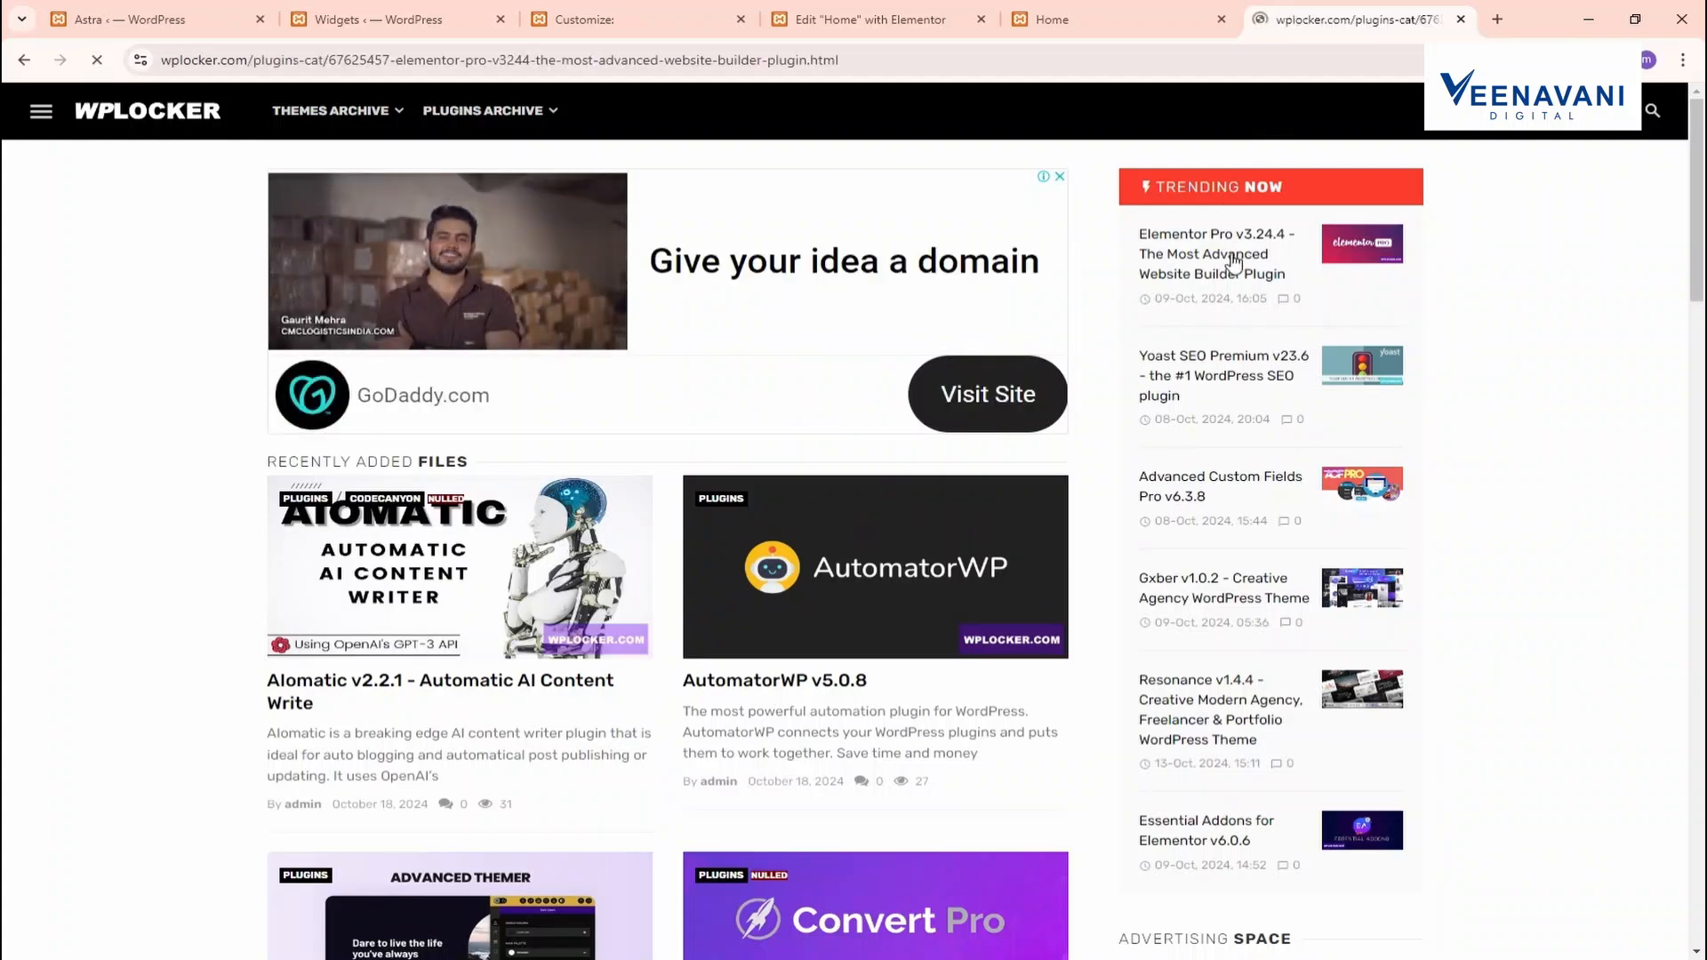
{"action": "scroll", "coordinate": [749, 559], "scroll_direction": "down", "scroll_amount": 3}
{"action": "scroll", "coordinate": [749, 558], "scroll_direction": "down", "scroll_amount": 2}
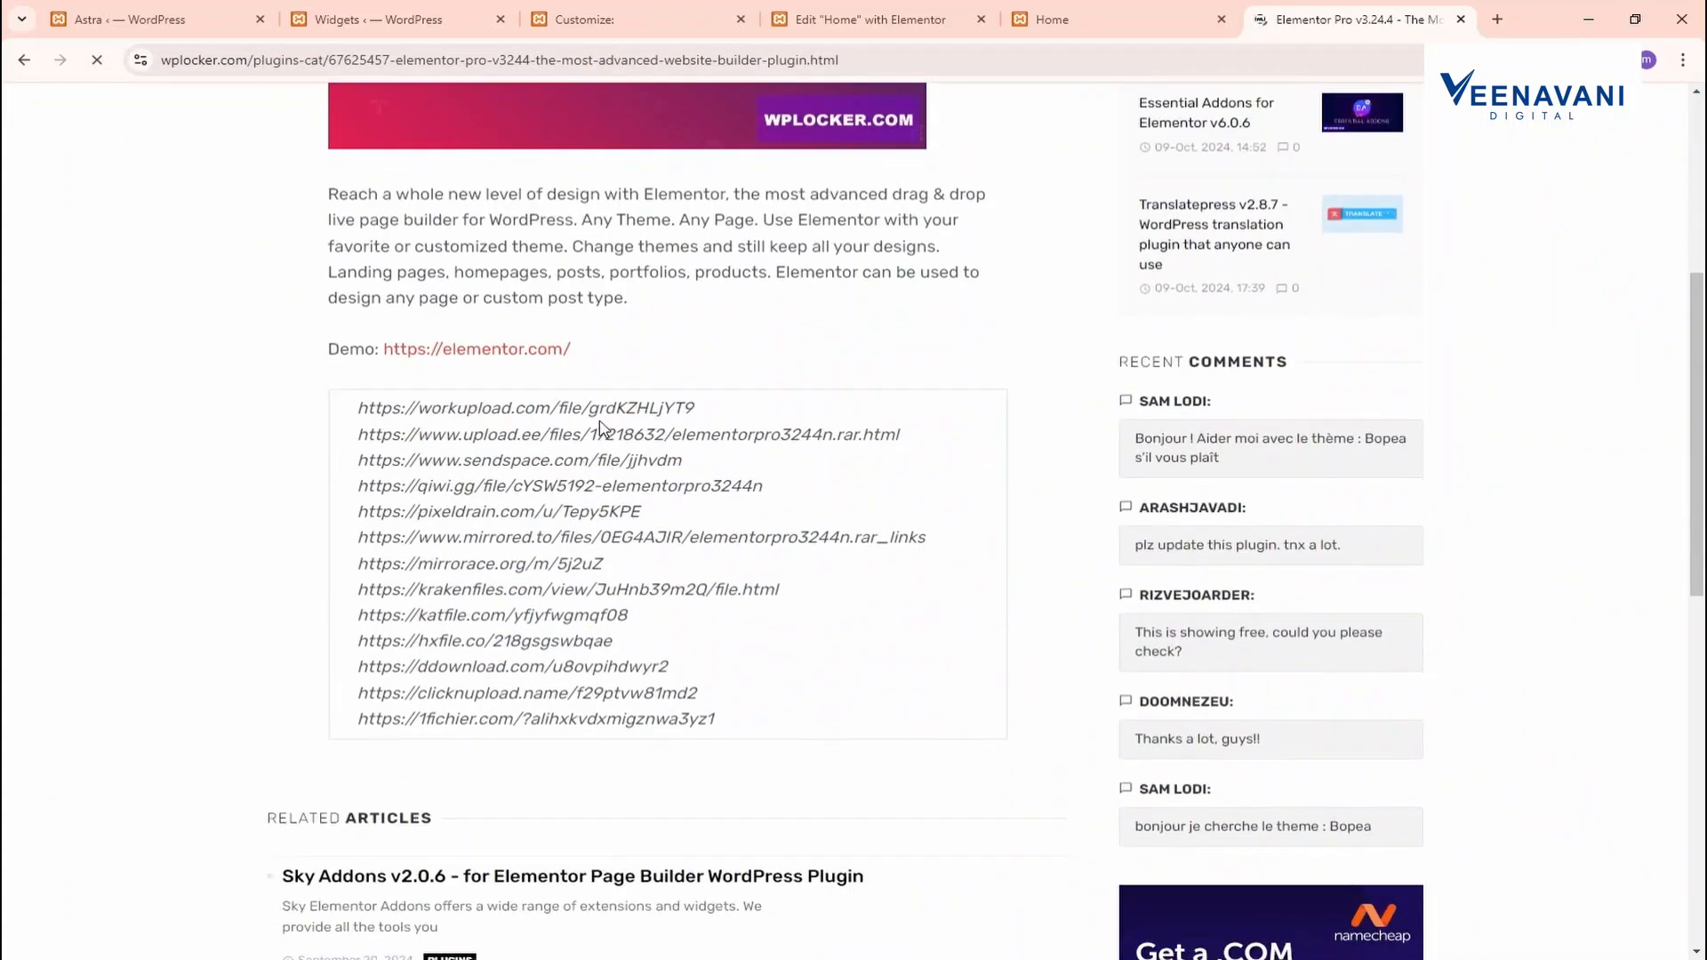
{"action": "triple_click", "coordinate": [601, 409]}
{"action": "key", "text": "ctrl+c"}
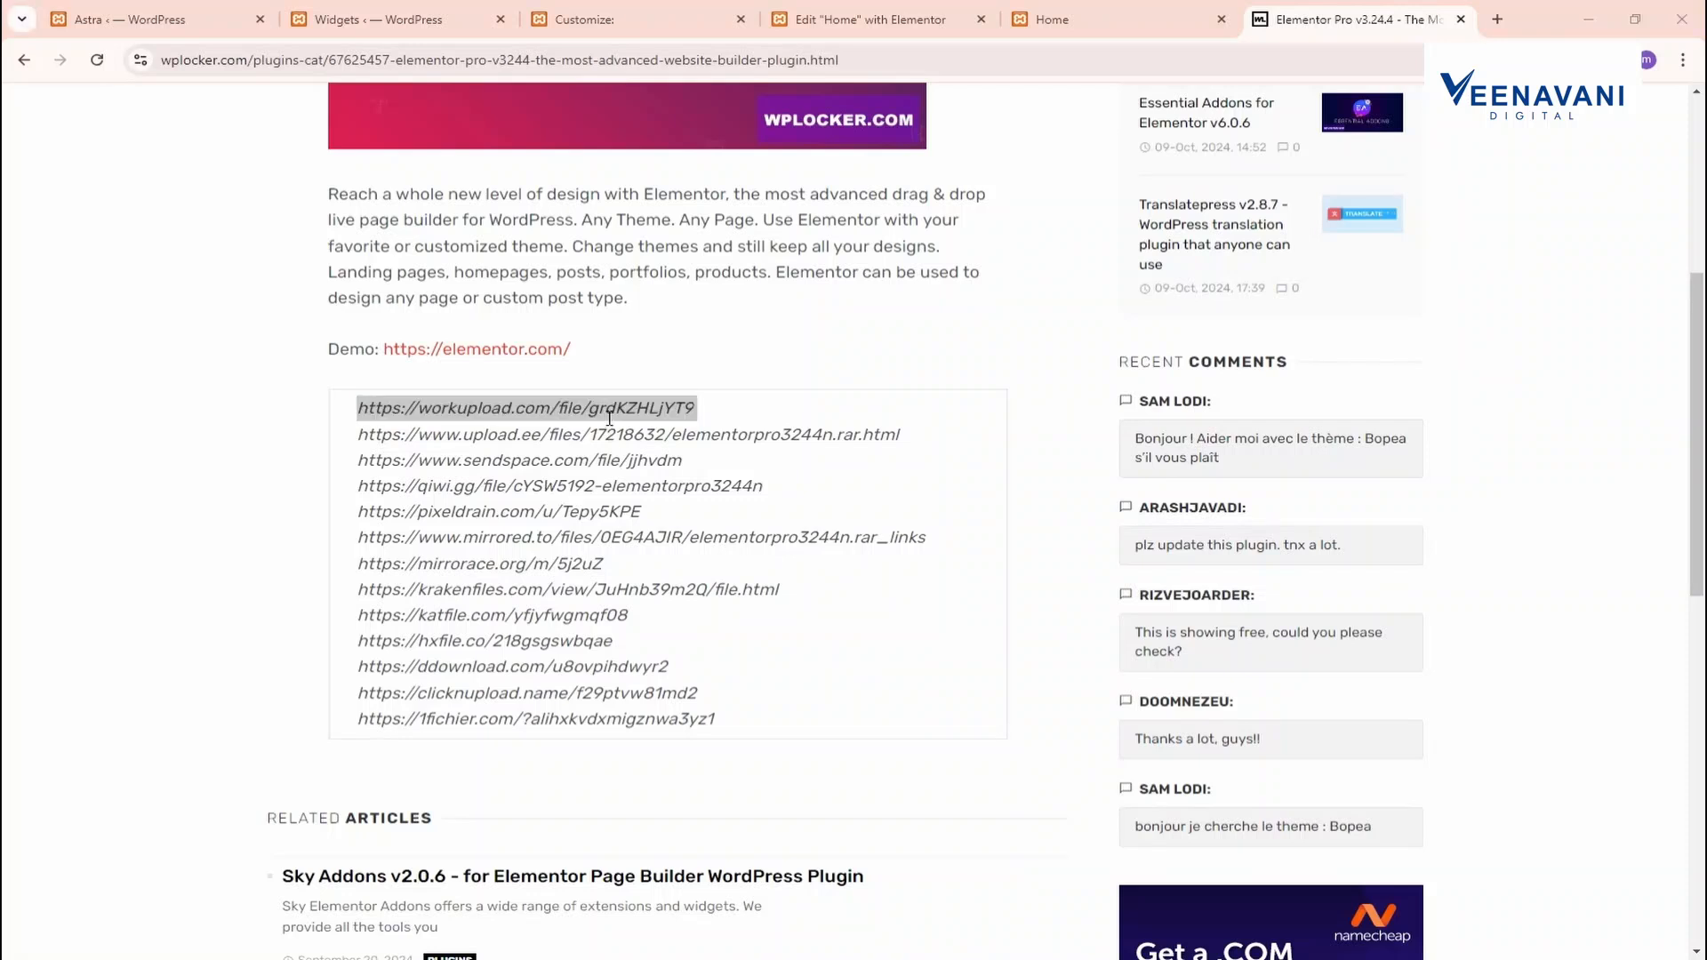
Load the copied workupload link for elementorpro3244n.rar in a new tab
{"action": "left_click", "coordinate": [1511, 21]}
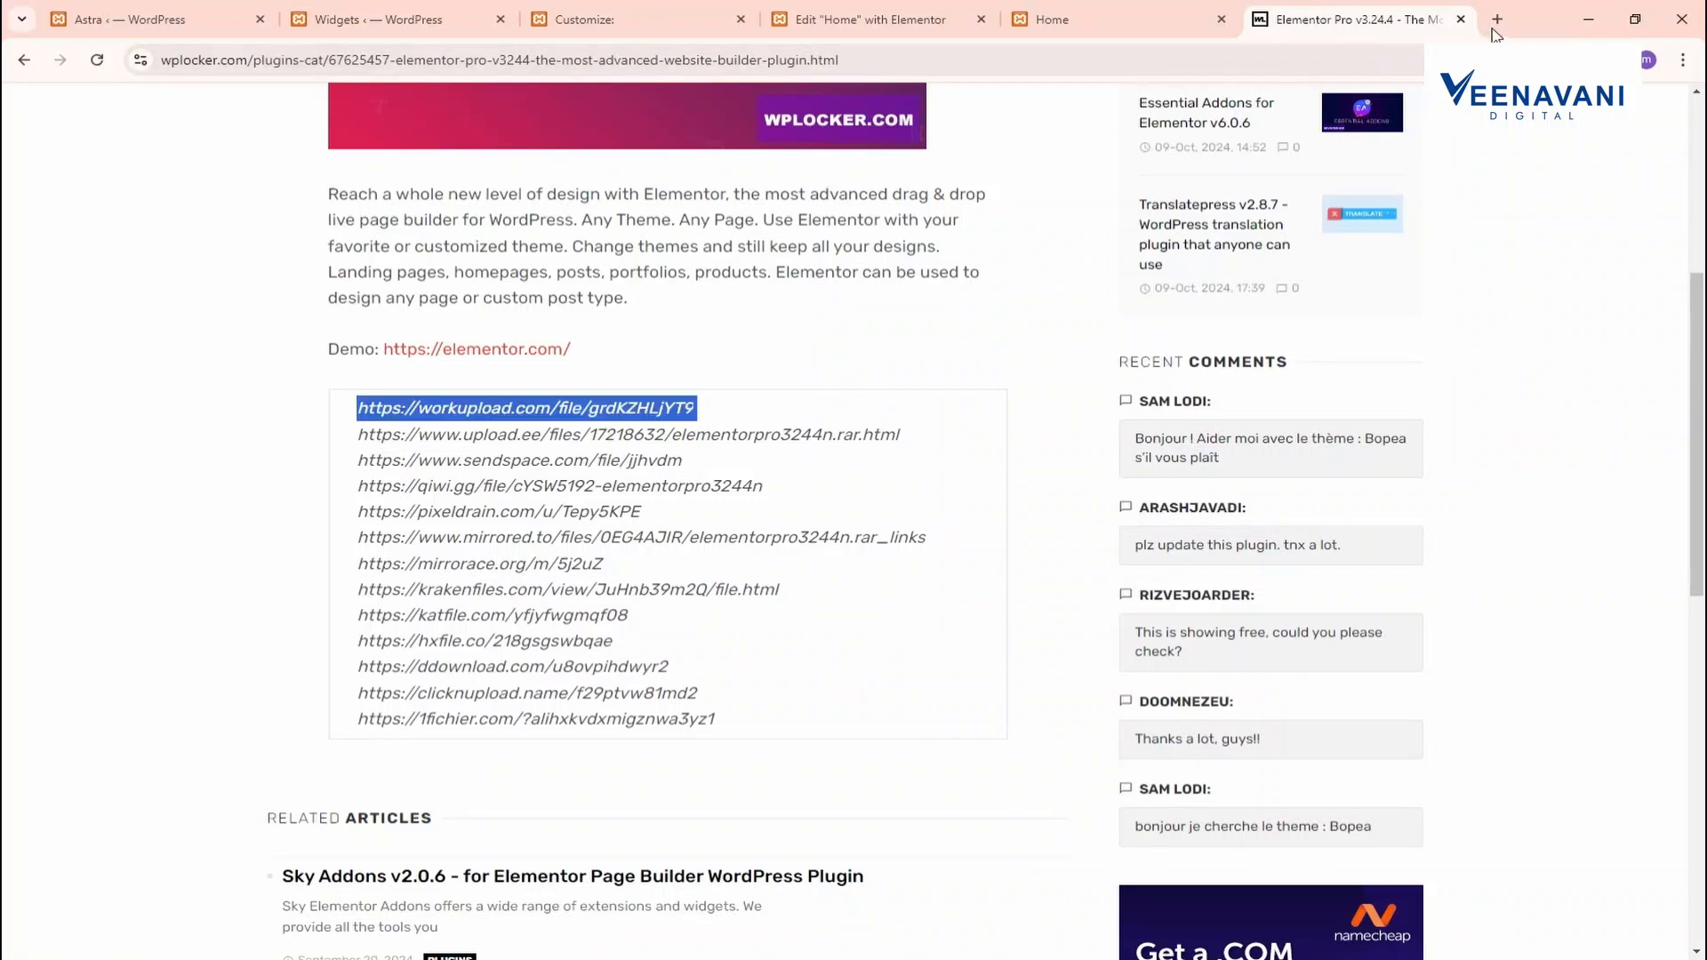
{"action": "left_click", "coordinate": [1494, 29]}
{"action": "key", "text": "ctrl+v"}
{"action": "key", "text": "Return"}
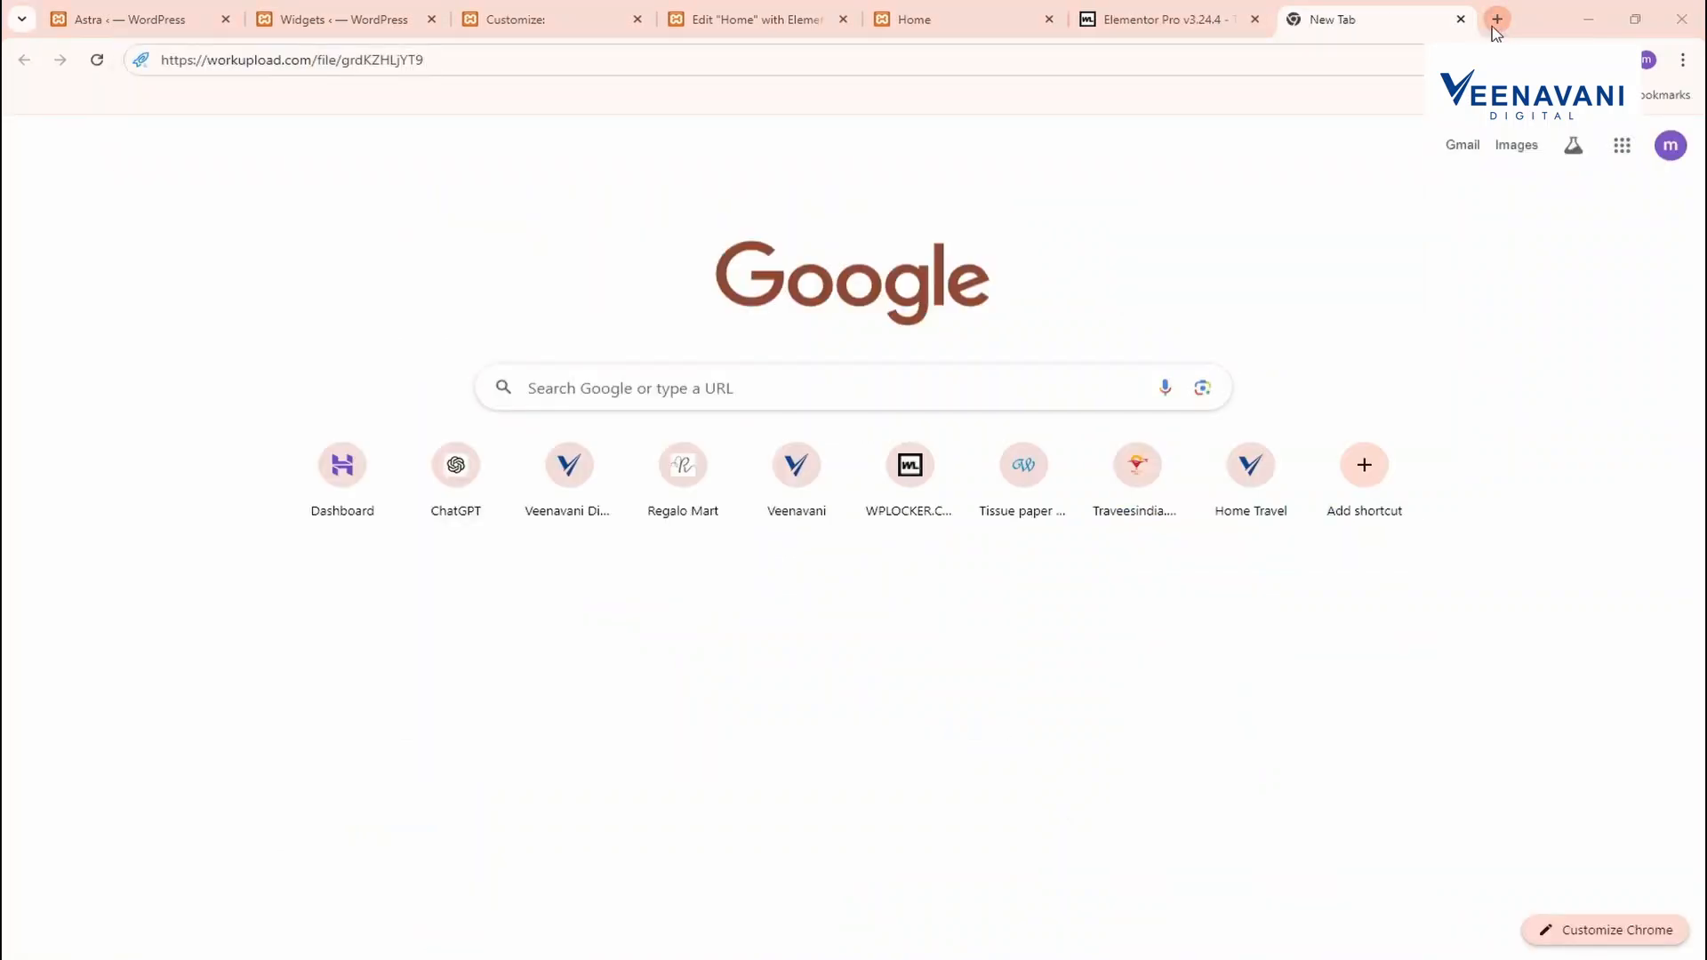
{"action": "left_click", "coordinate": [1150, 313]}
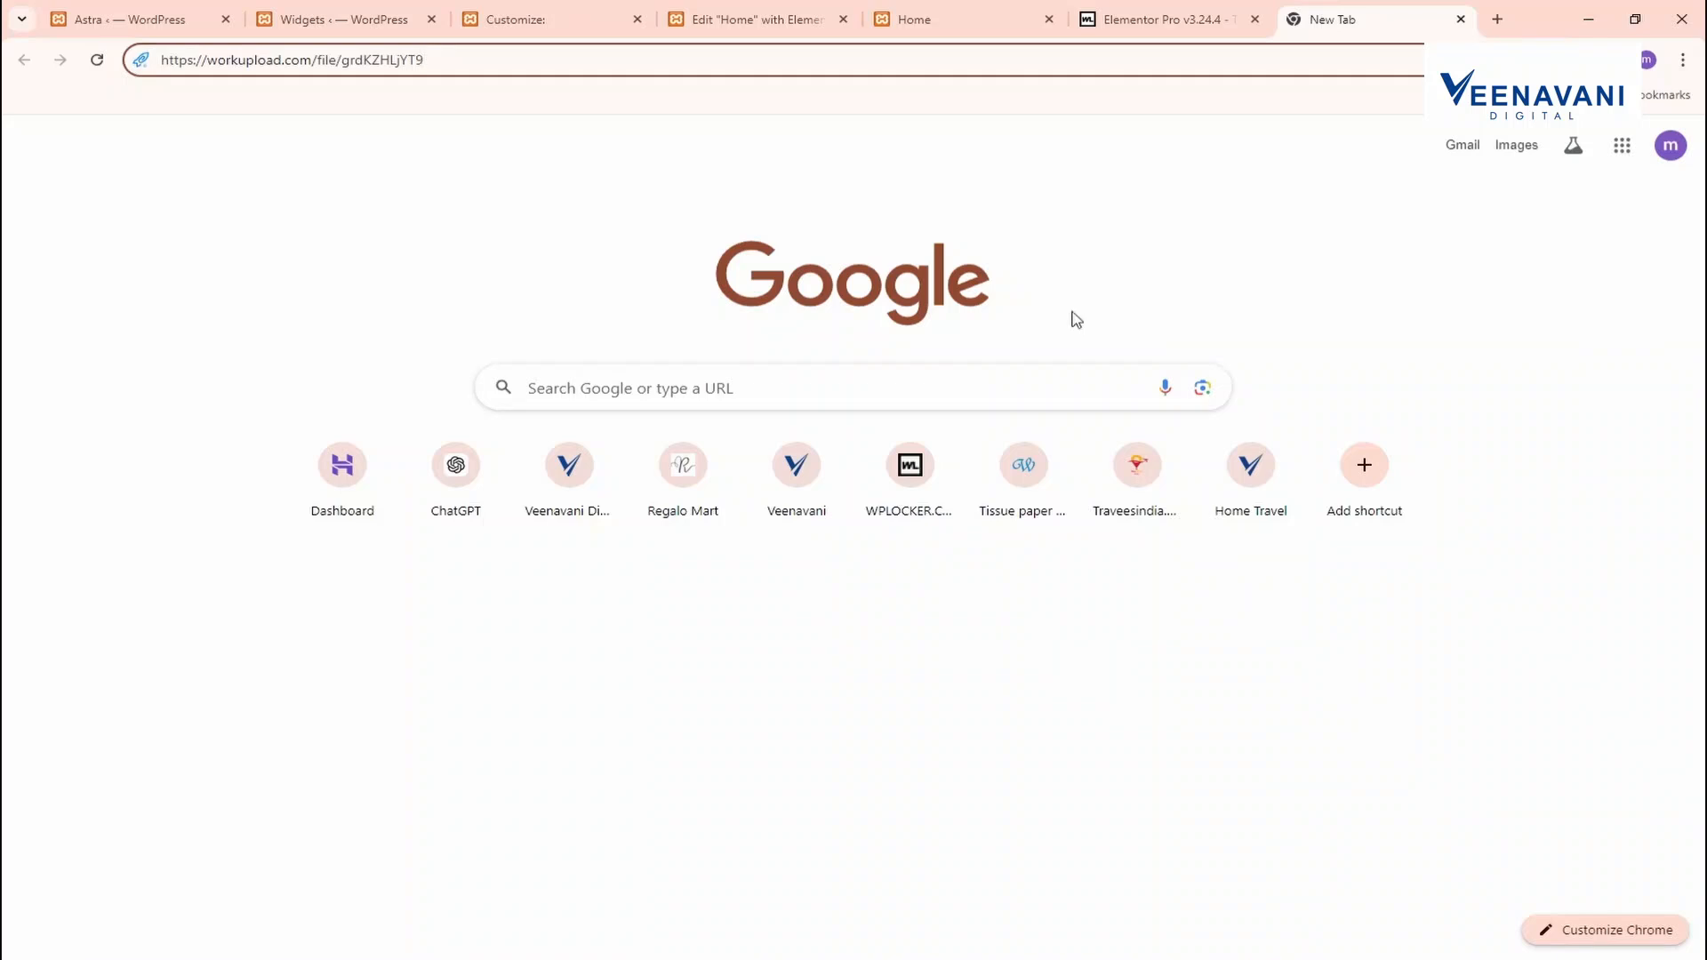
{"action": "key", "text": "Return"}
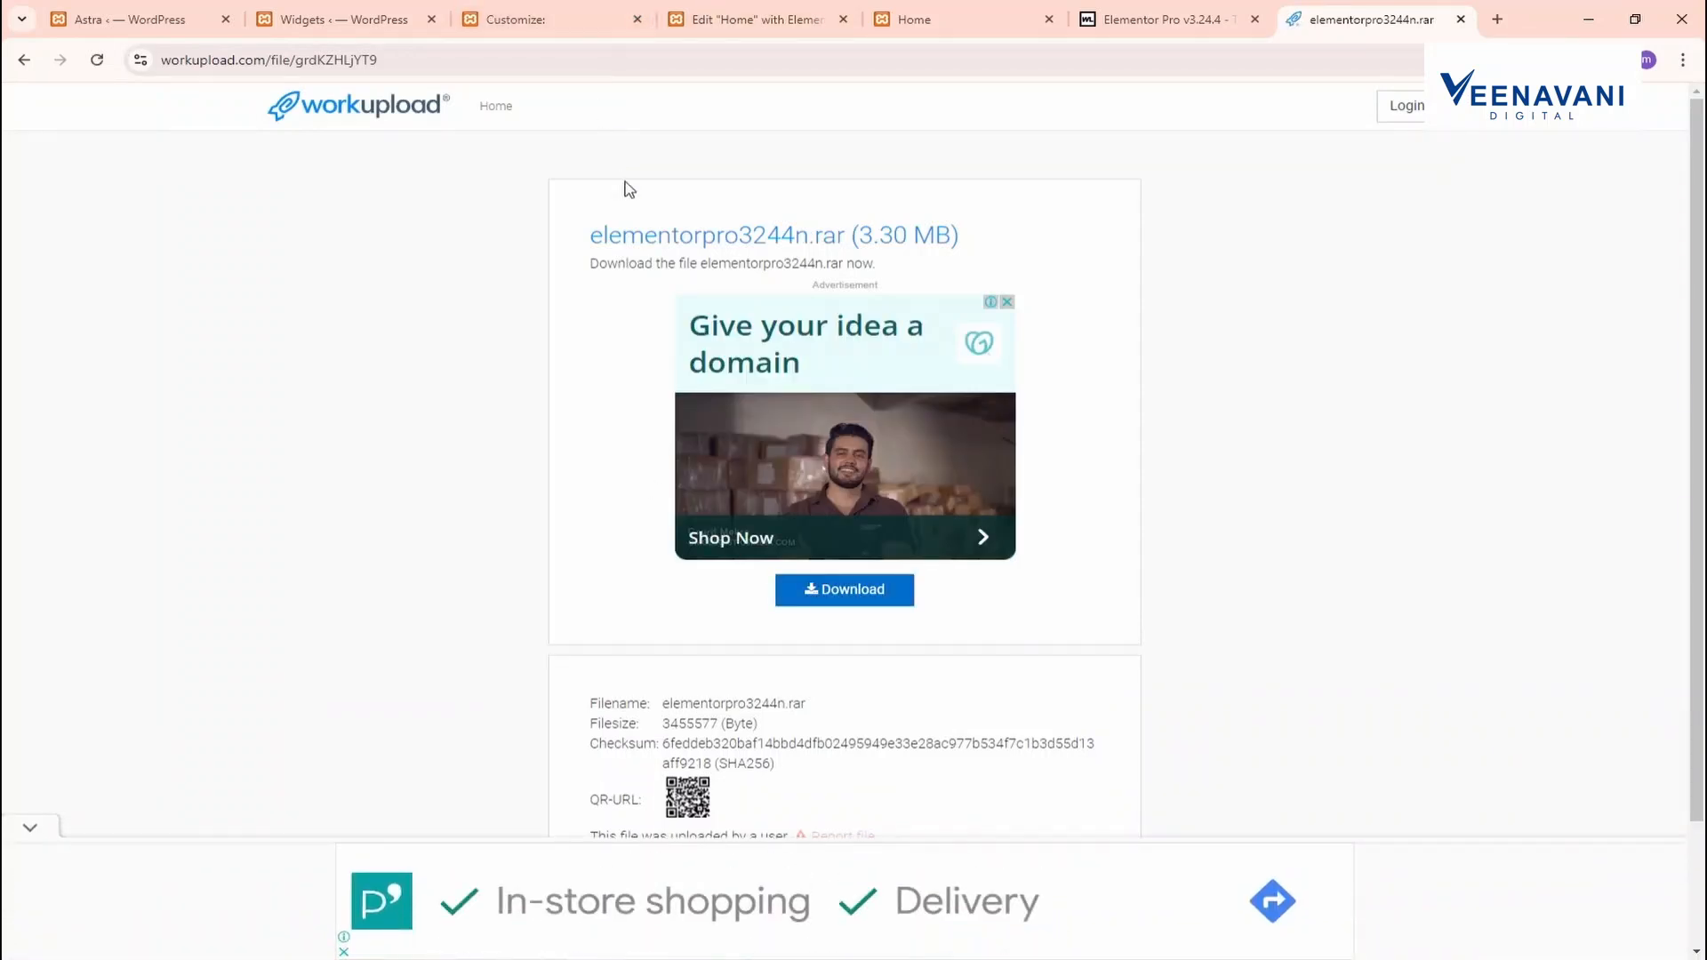
Return to the WordPress widgets tab and open Add New Plugin in a new tab
{"action": "left_click", "coordinate": [264, 9]}
{"action": "left_click", "coordinate": [544, 18]}
{"action": "left_click", "coordinate": [734, 14]}
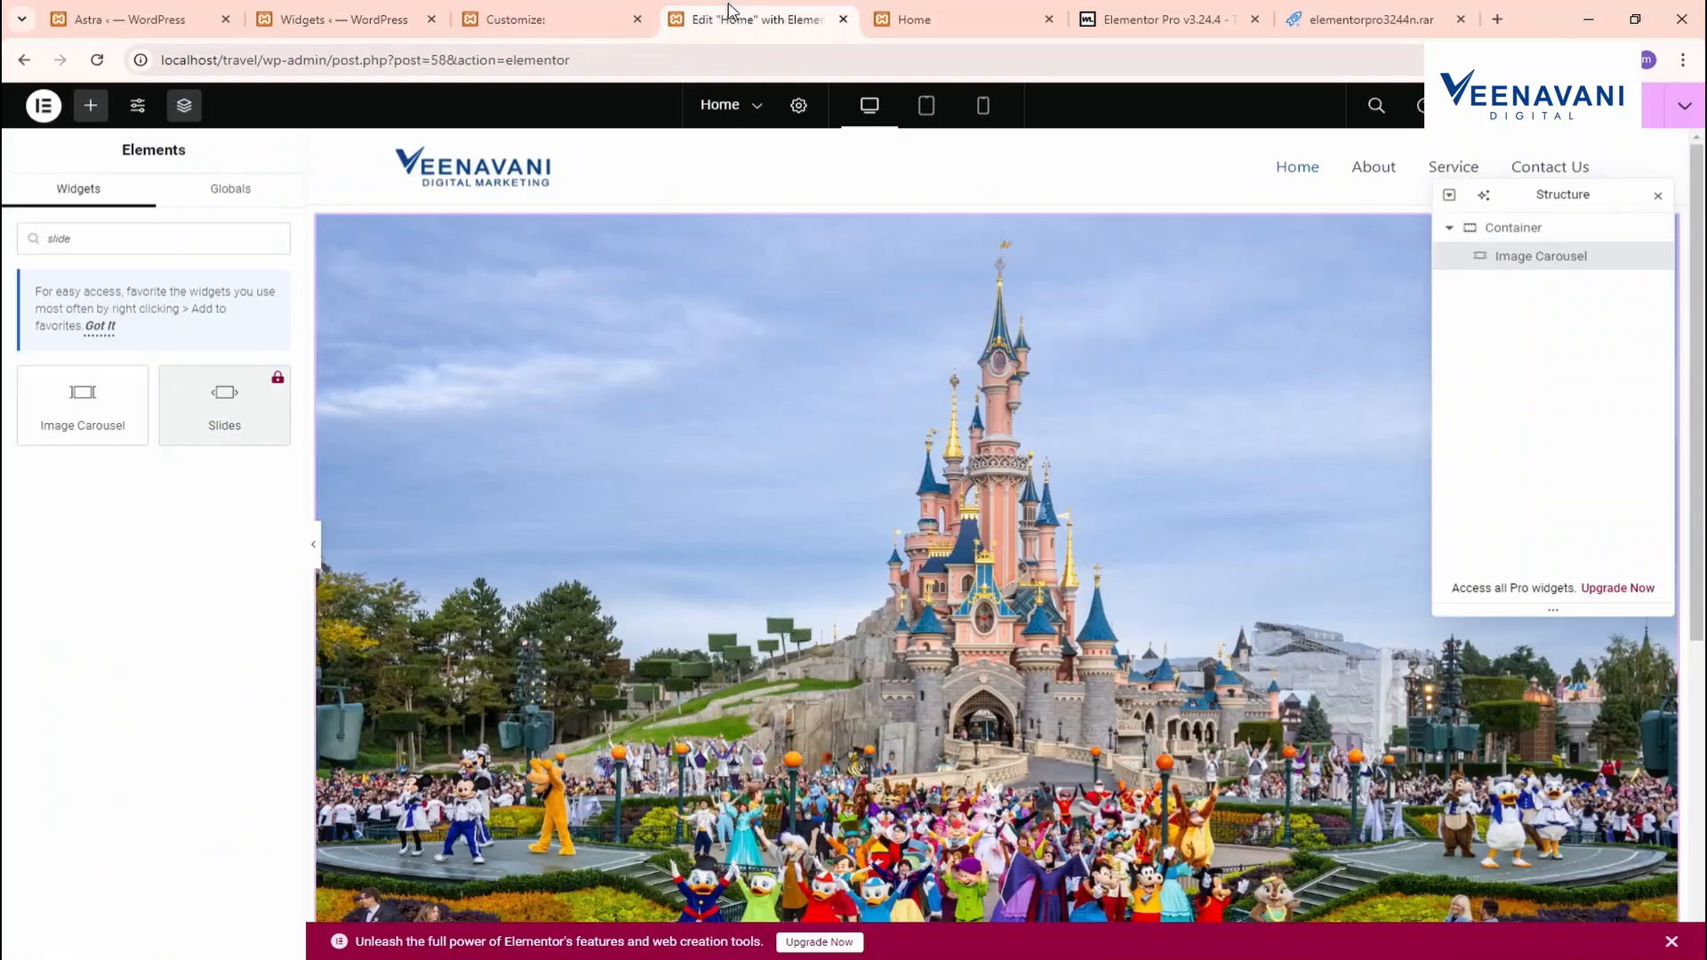
{"action": "left_click", "coordinate": [346, 18]}
{"action": "mouse_move", "coordinate": [57, 644]}
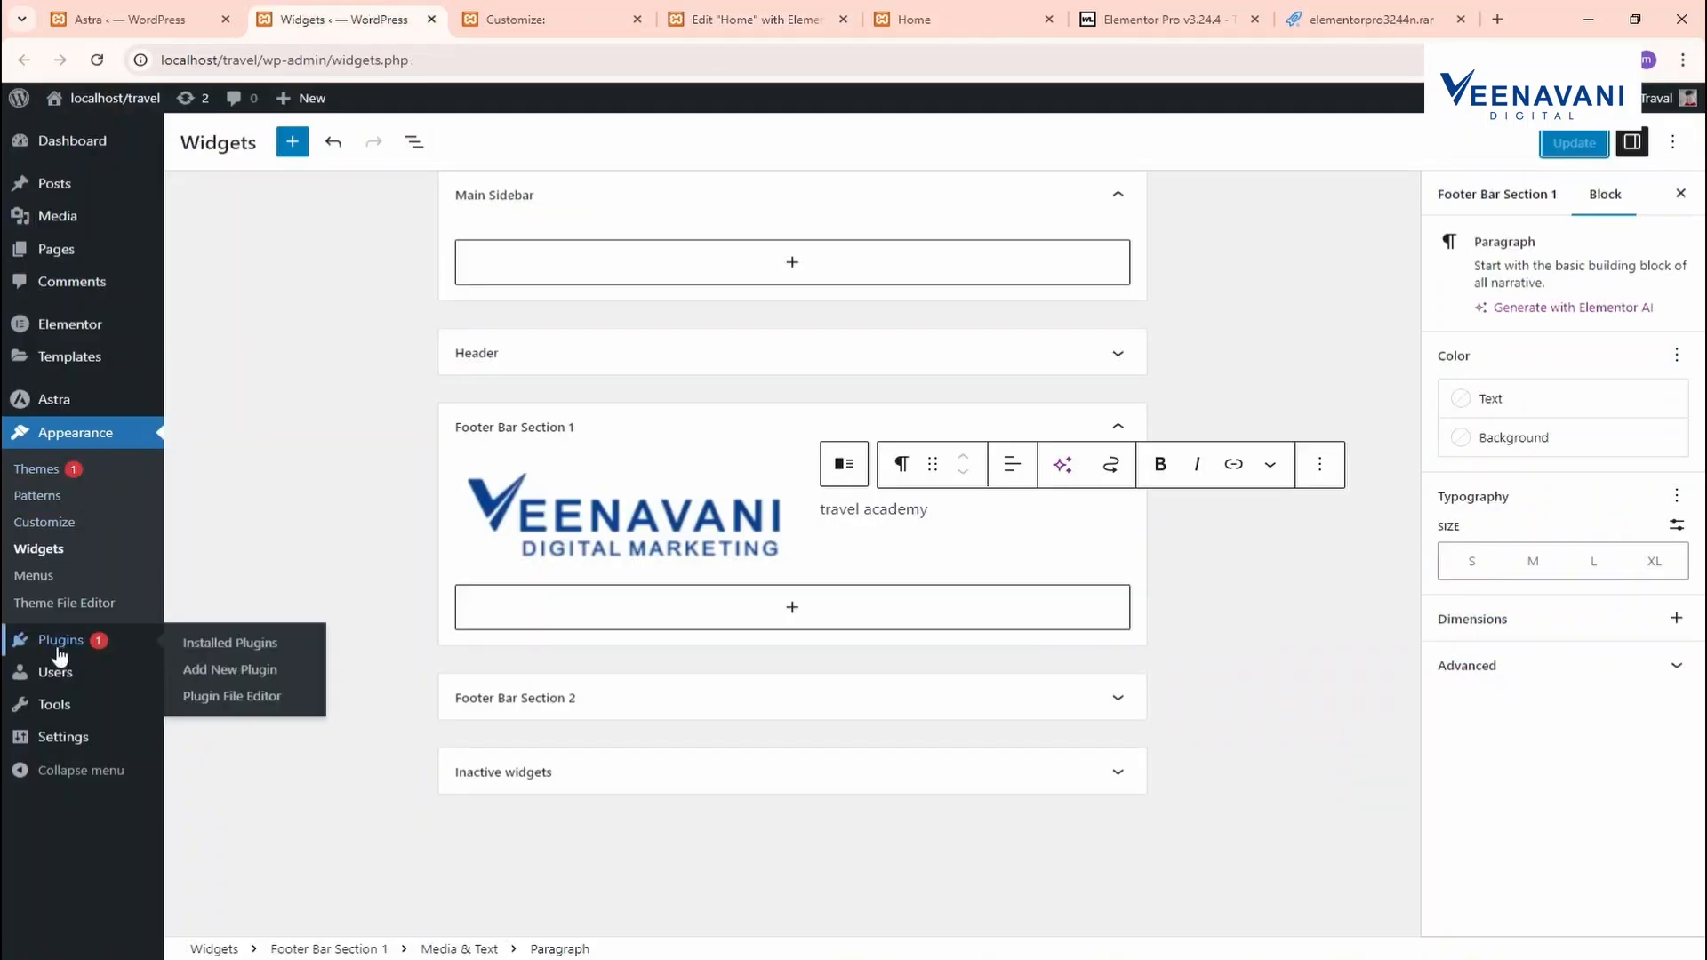
{"action": "middle_click", "coordinate": [229, 668]}
Upload elementor-pro.zip as a new plugin, install it and activate Elementor Pro 3.24.4
{"action": "left_click", "coordinate": [511, 11]}
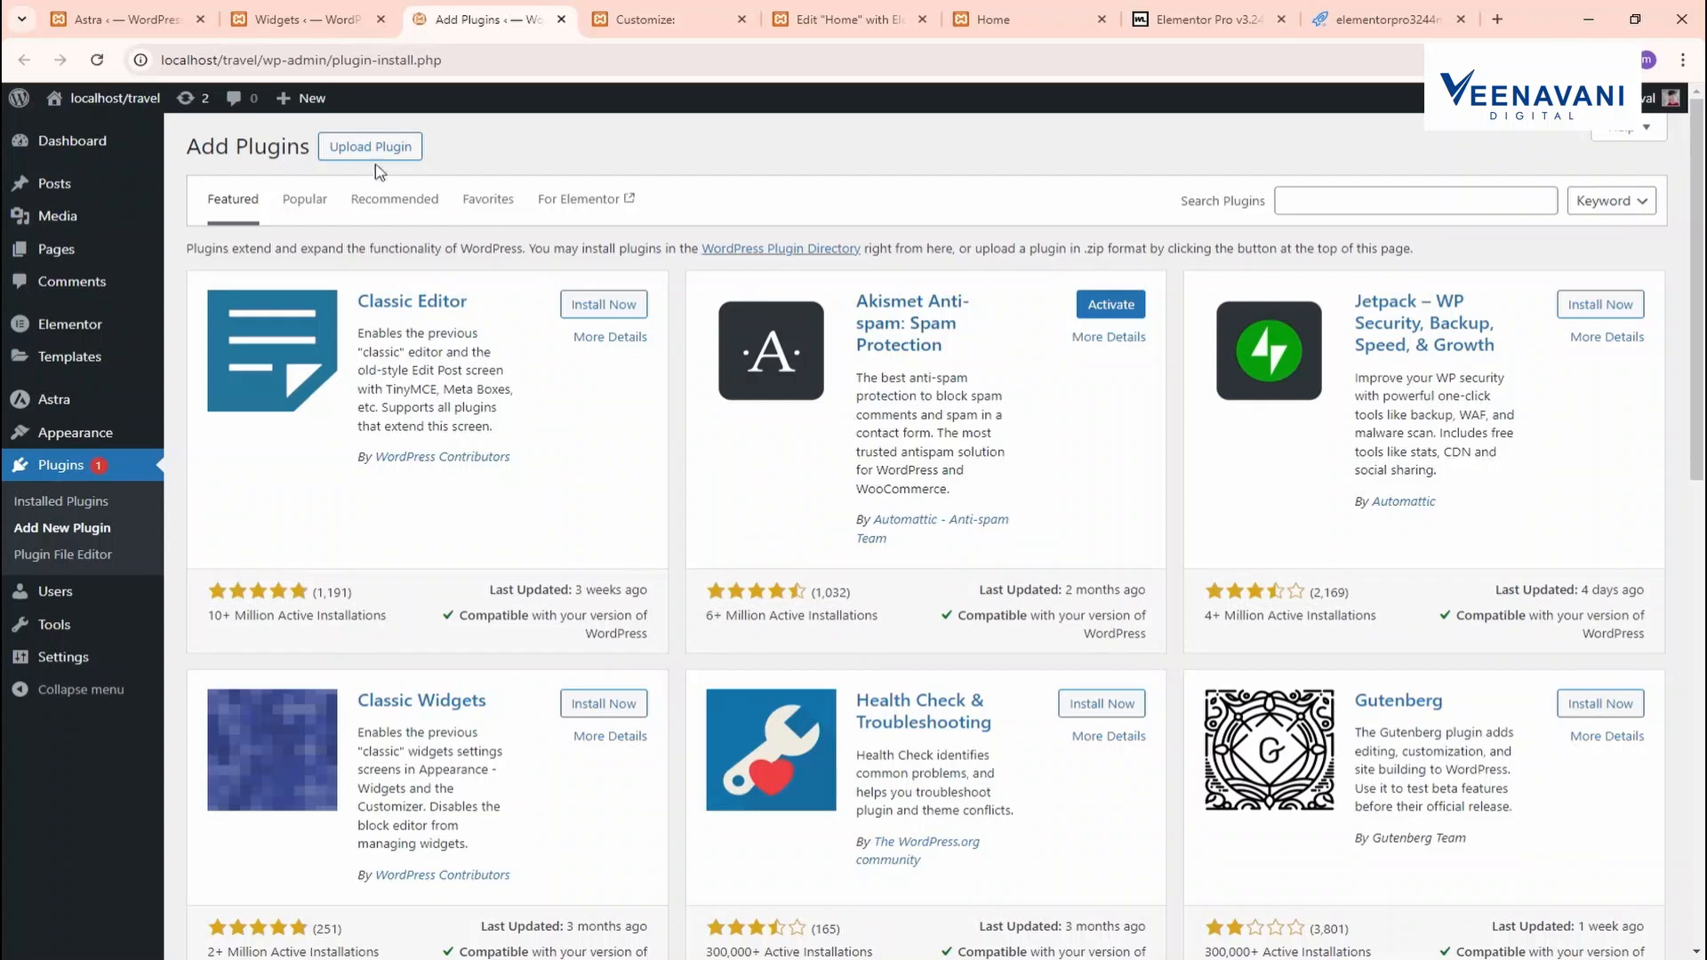
{"action": "left_click", "coordinate": [378, 158]}
{"action": "left_click", "coordinate": [793, 325]}
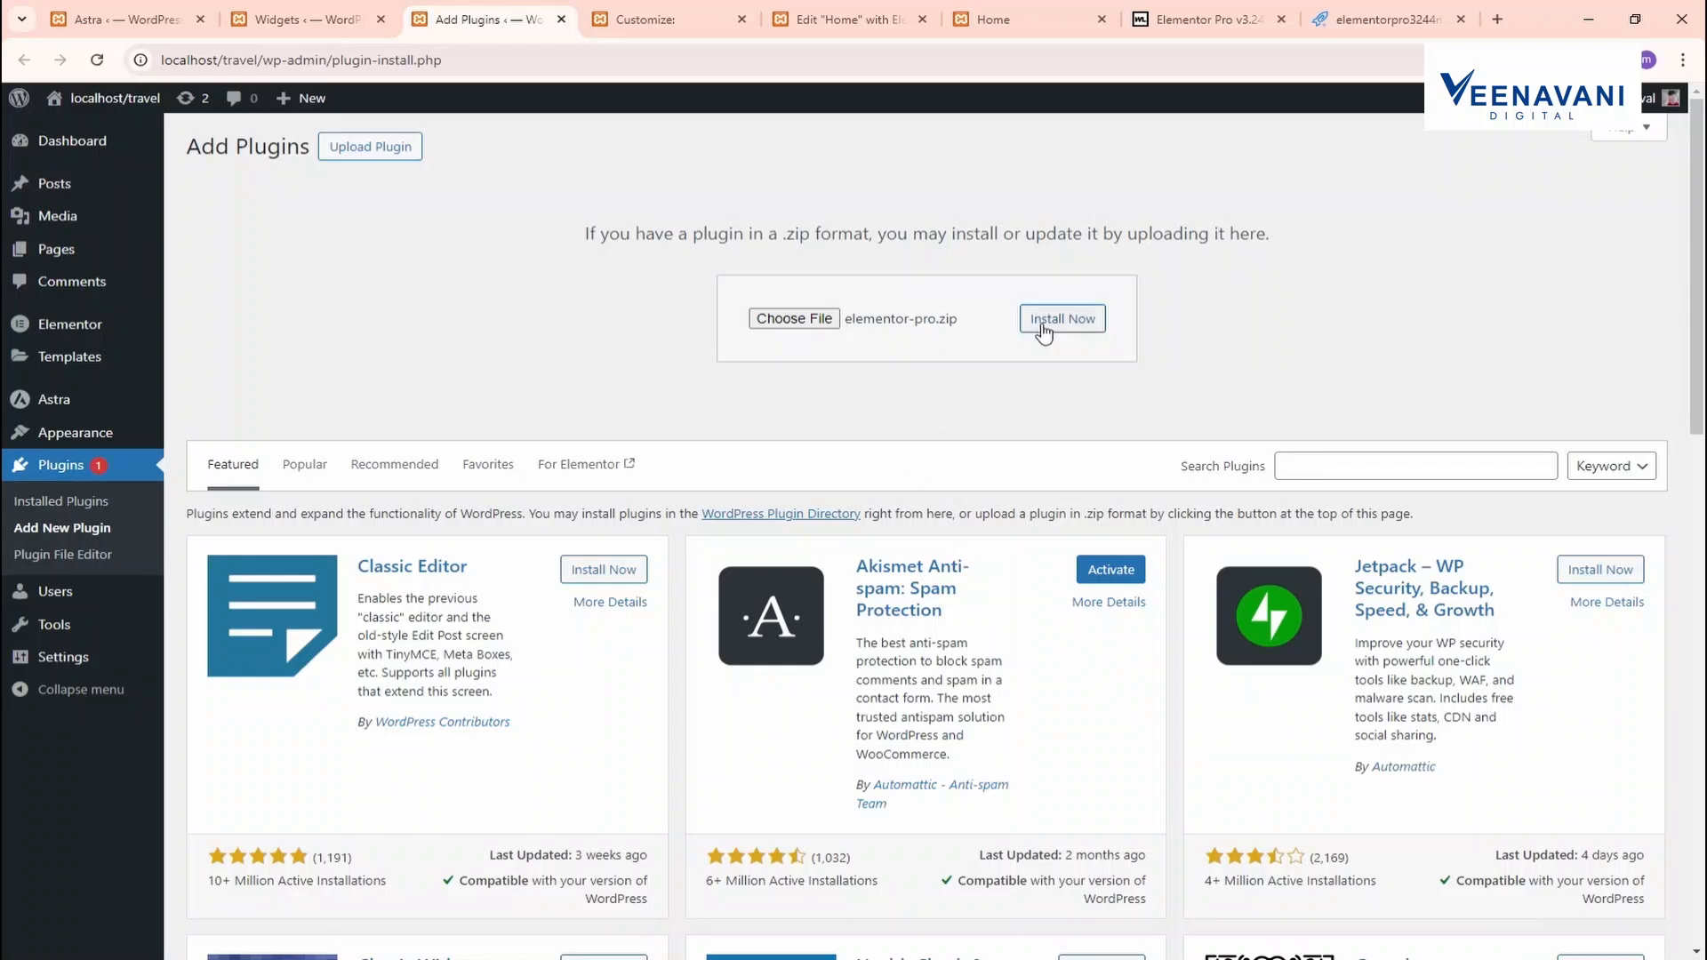
{"action": "left_click", "coordinate": [1057, 318]}
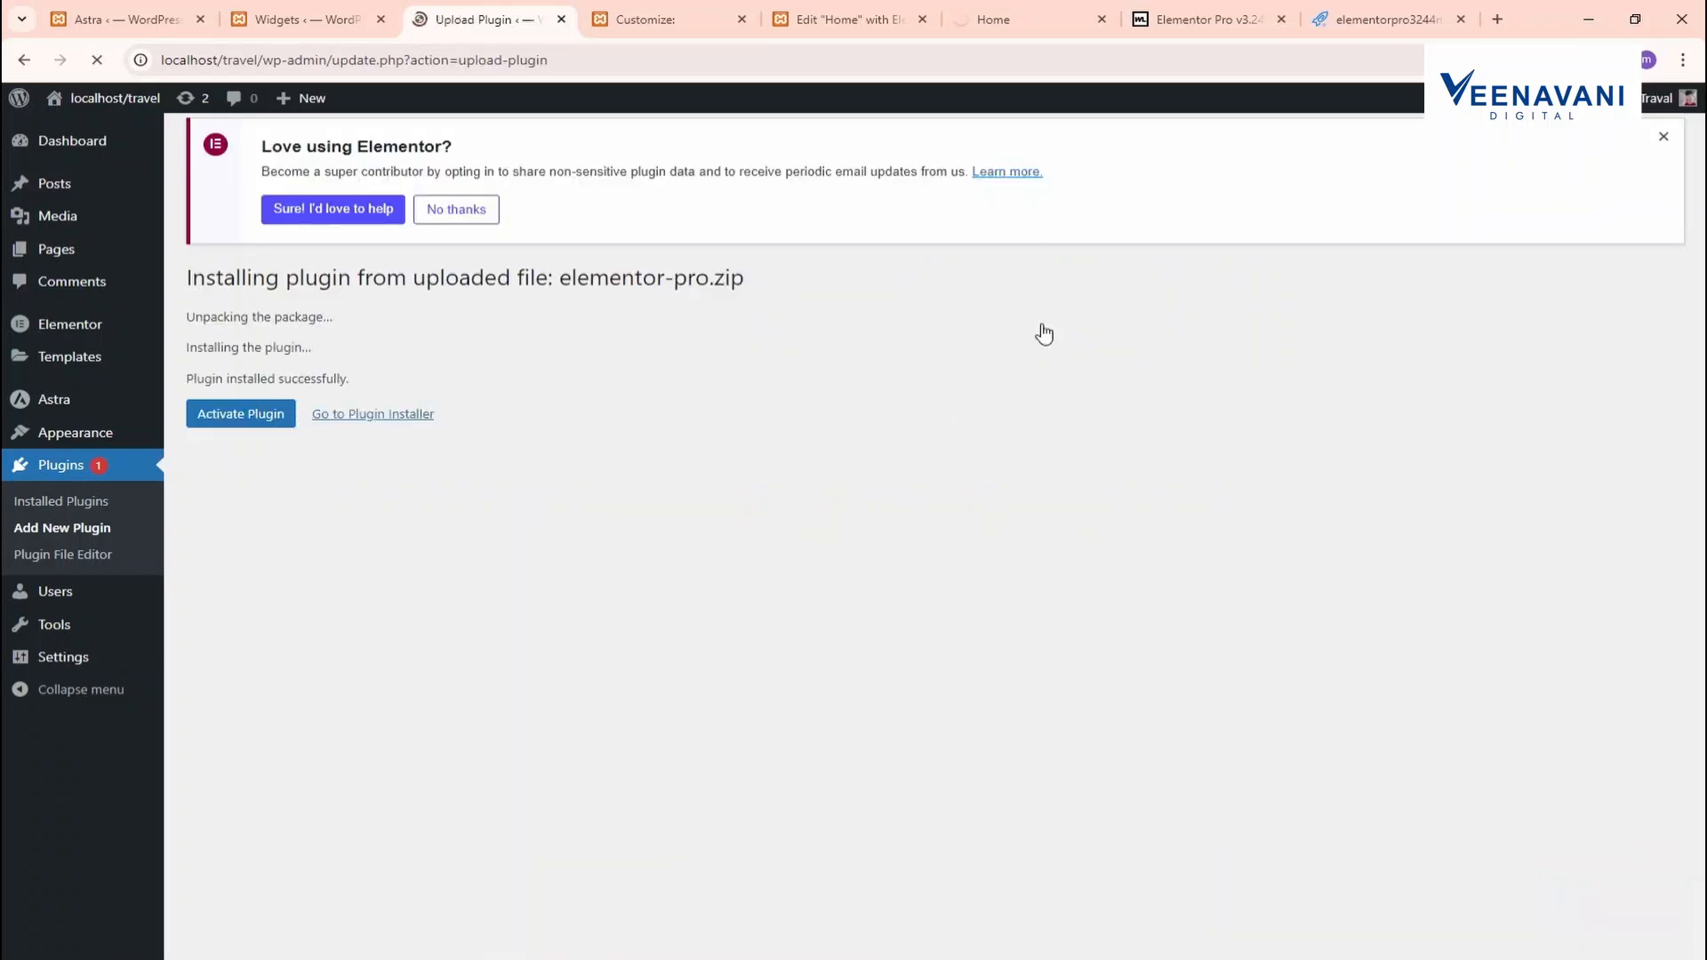
{"action": "left_click", "coordinate": [238, 421]}
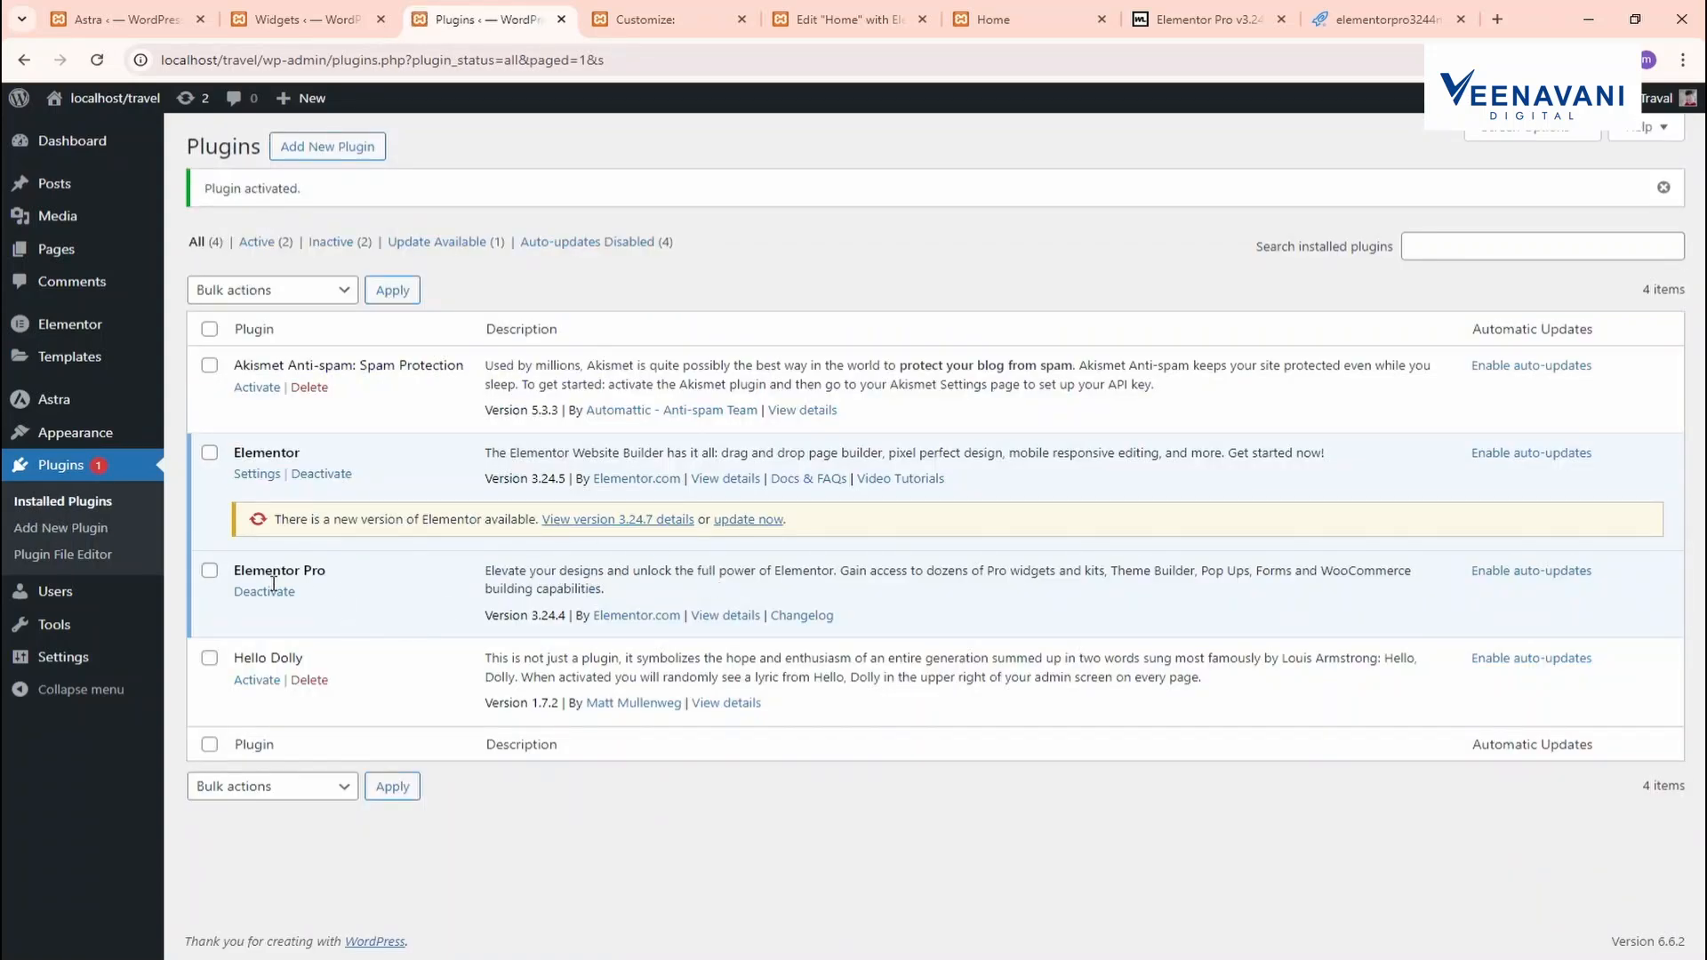
{"action": "left_click", "coordinate": [671, 25]}
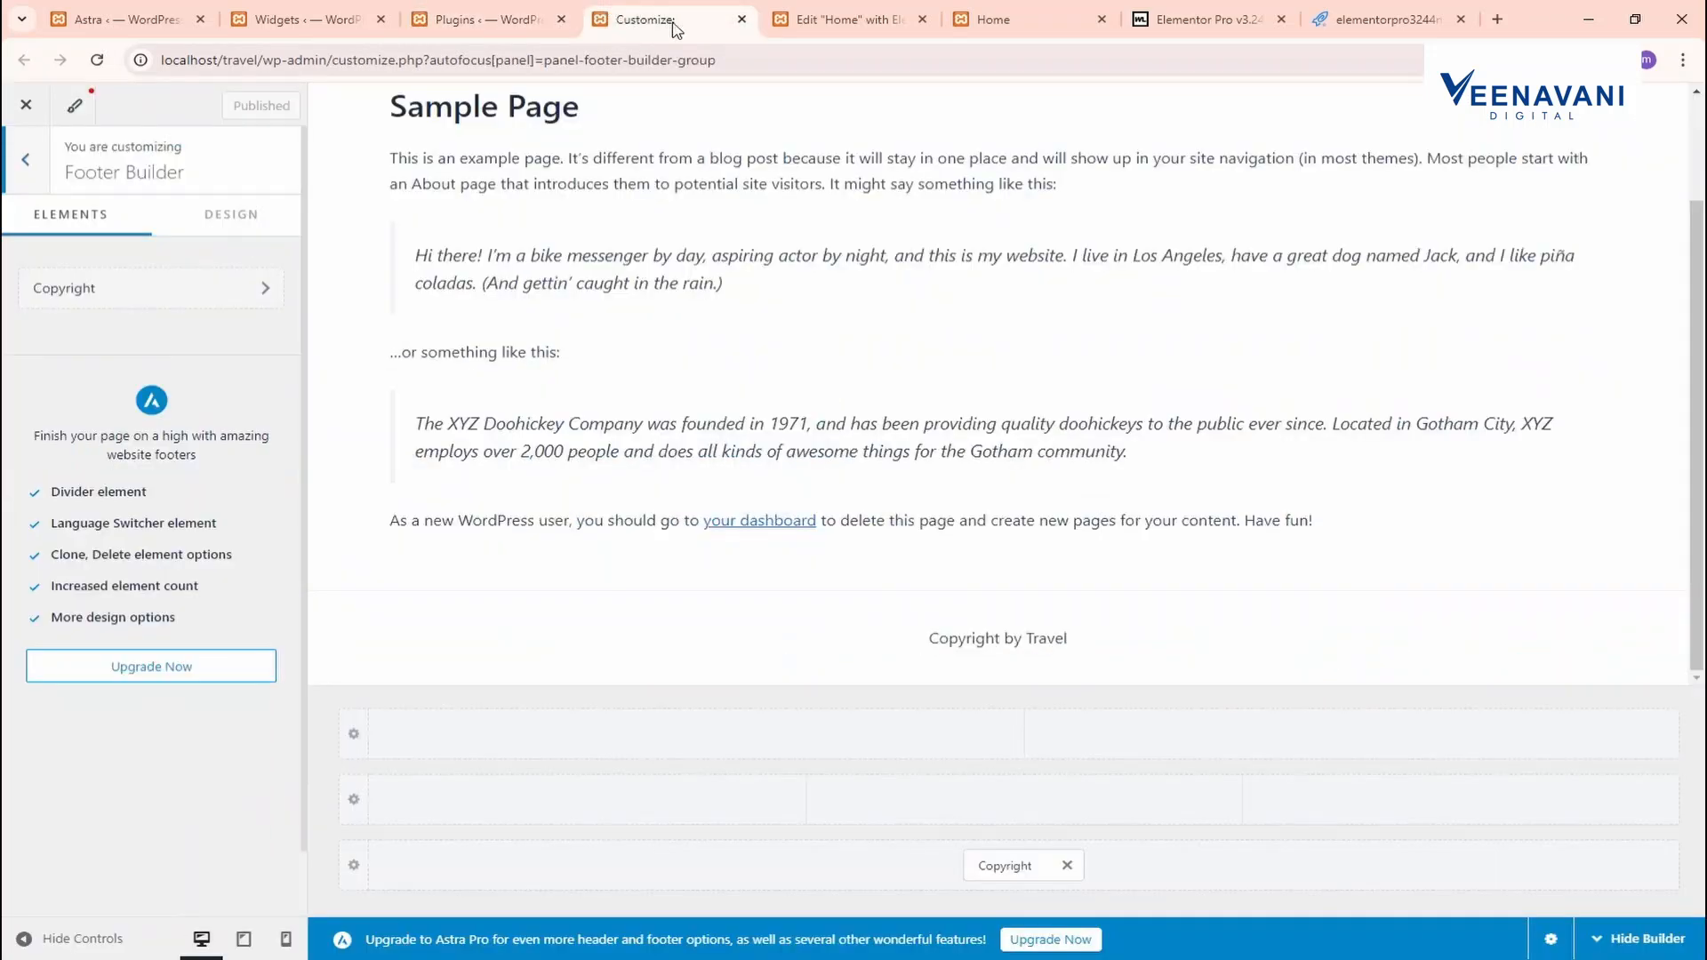
Close the Customize, Home preview, Elementor Pro article and download tabs
{"action": "left_click", "coordinate": [741, 20]}
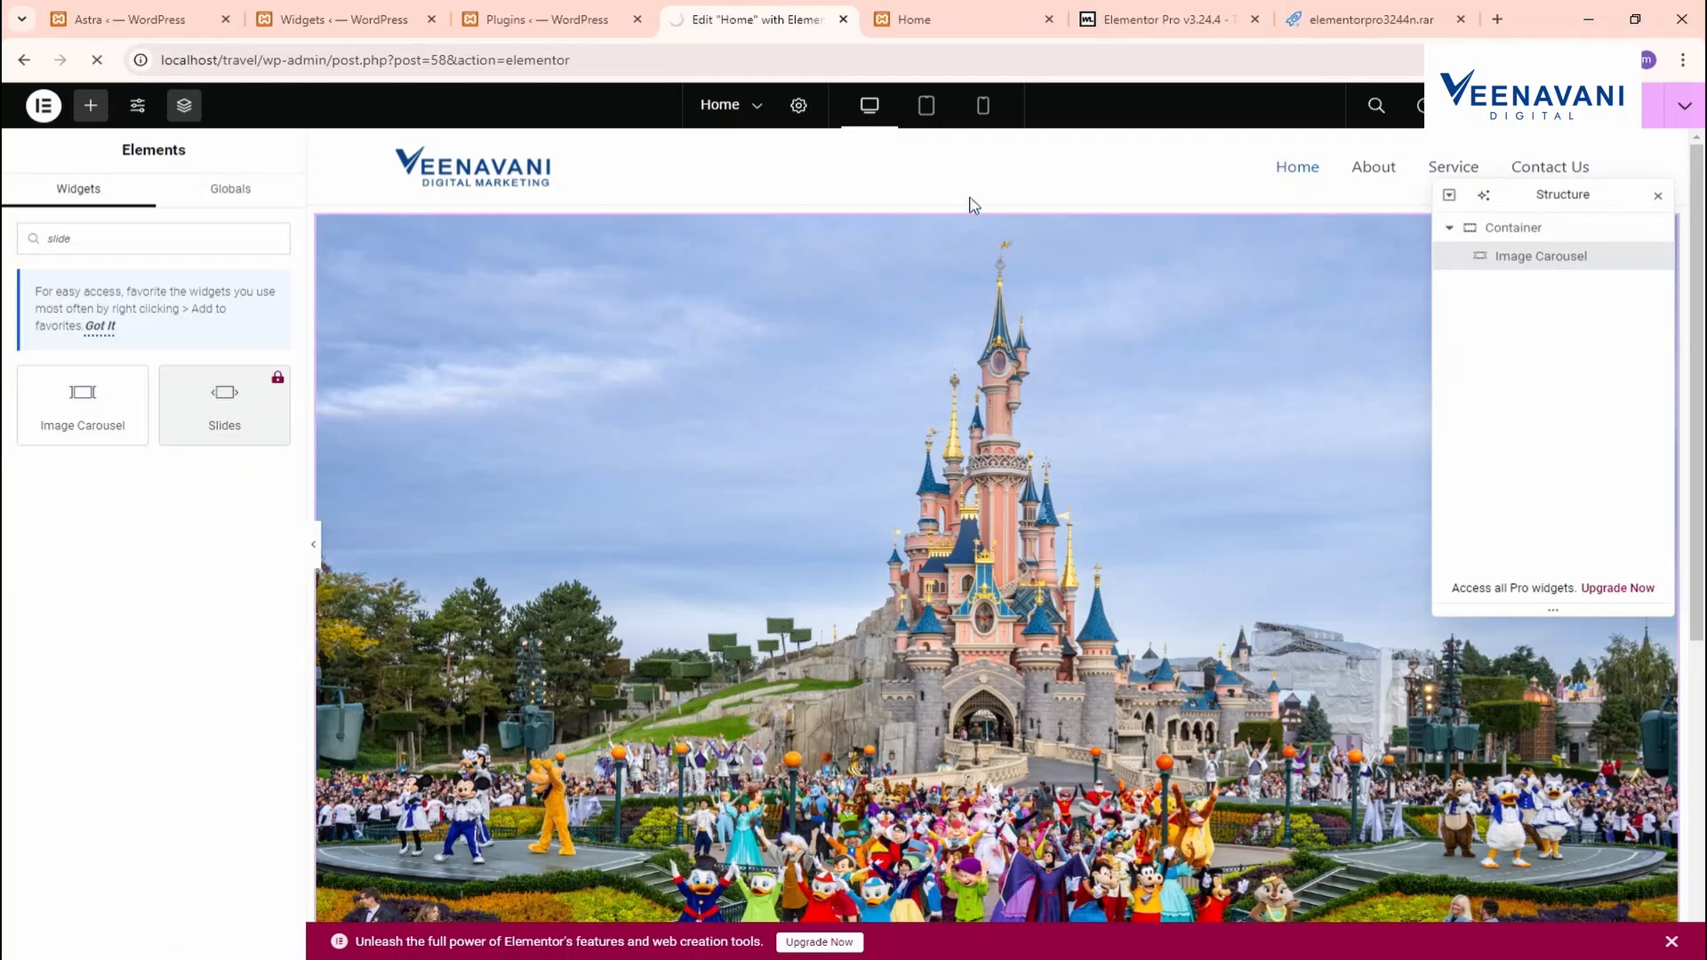
{"action": "left_click", "coordinate": [933, 19]}
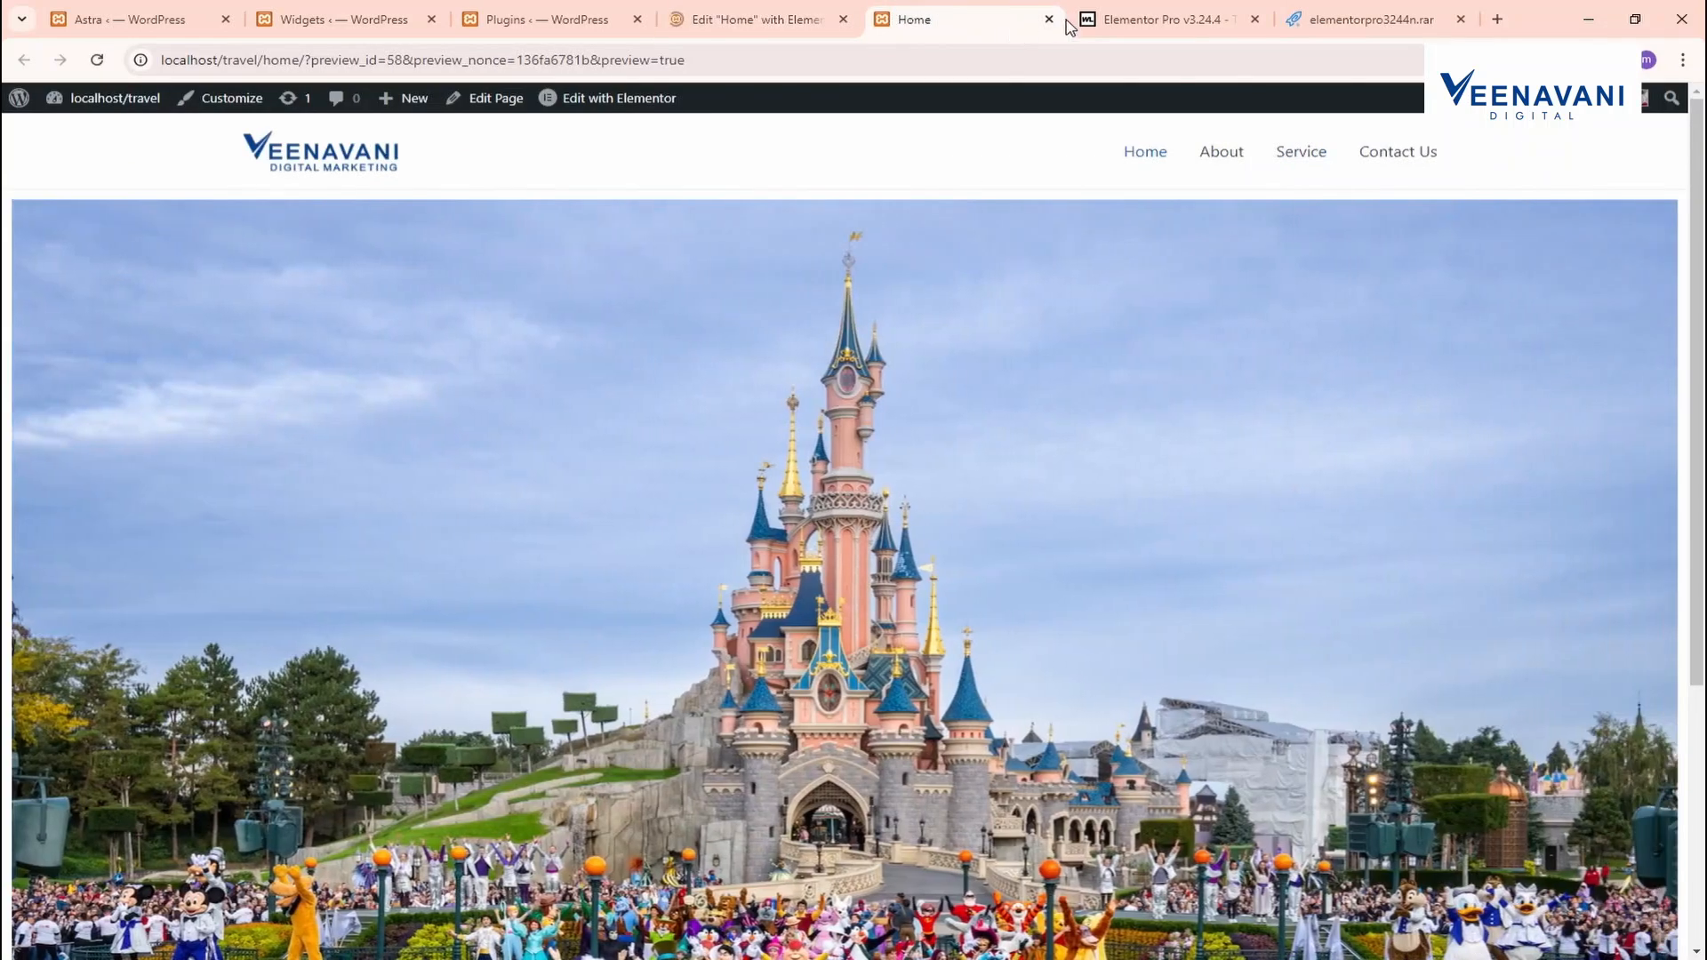
{"action": "left_click", "coordinate": [1049, 19]}
{"action": "left_click", "coordinate": [1050, 19]}
{"action": "left_click", "coordinate": [1052, 20]}
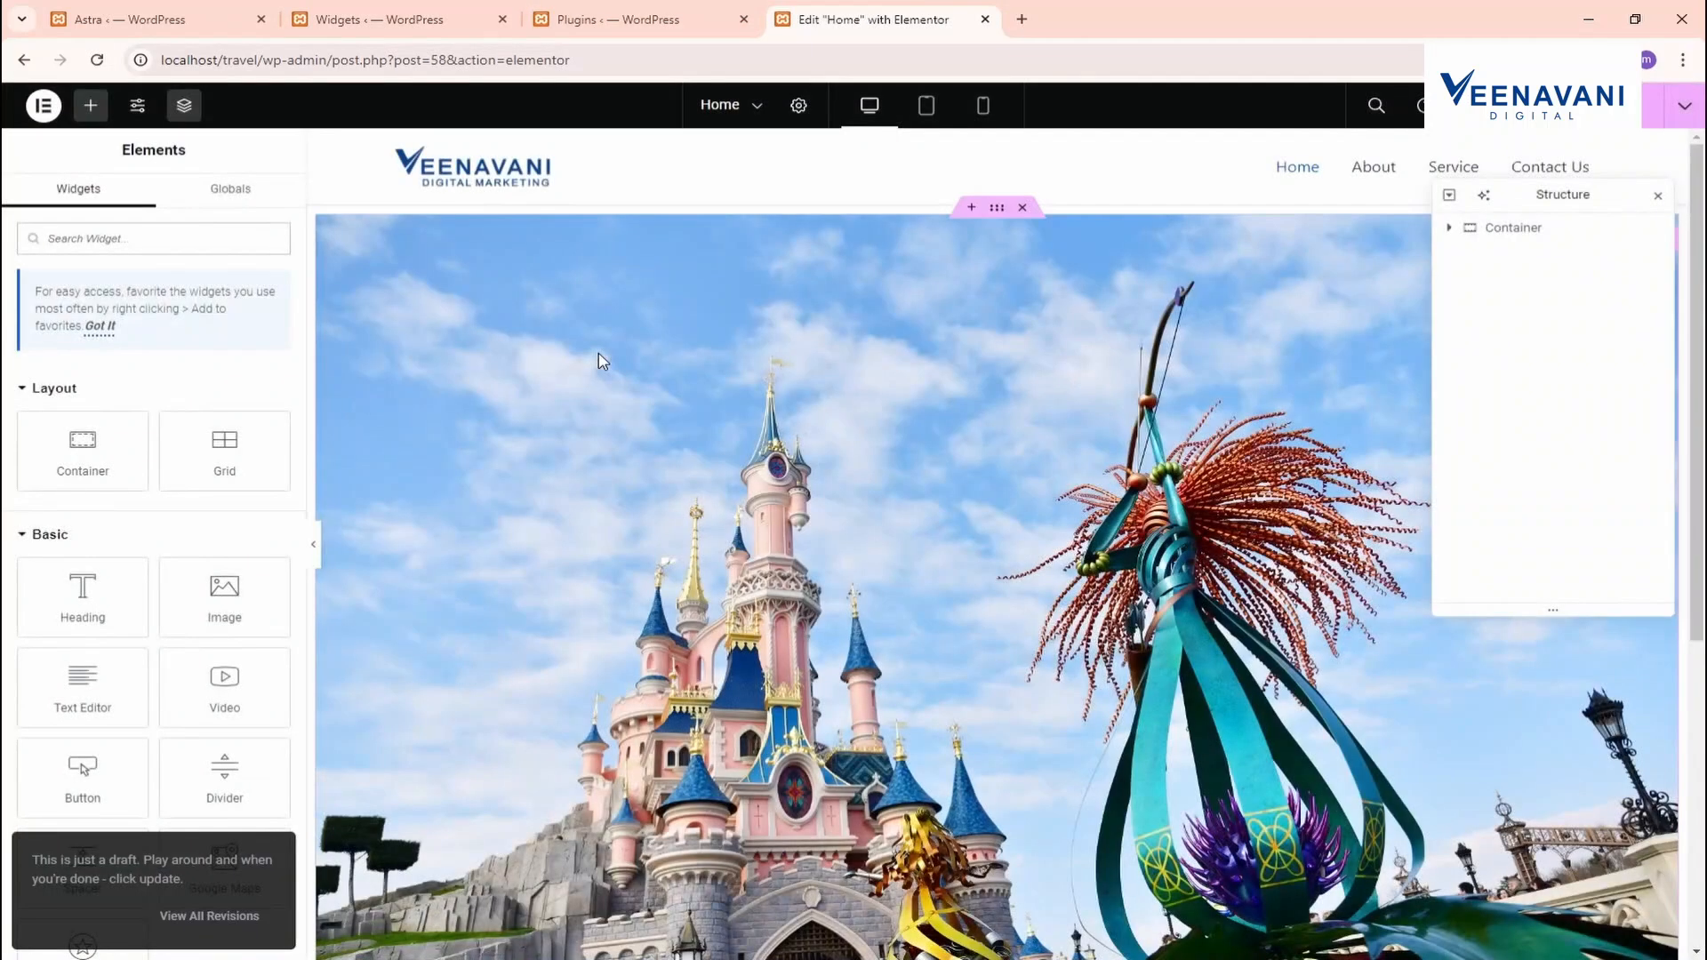
Search the widgets for 'sl' and add the Slides widget to the Home page
{"action": "left_click", "coordinate": [159, 247]}
{"action": "type", "text": "slide"}
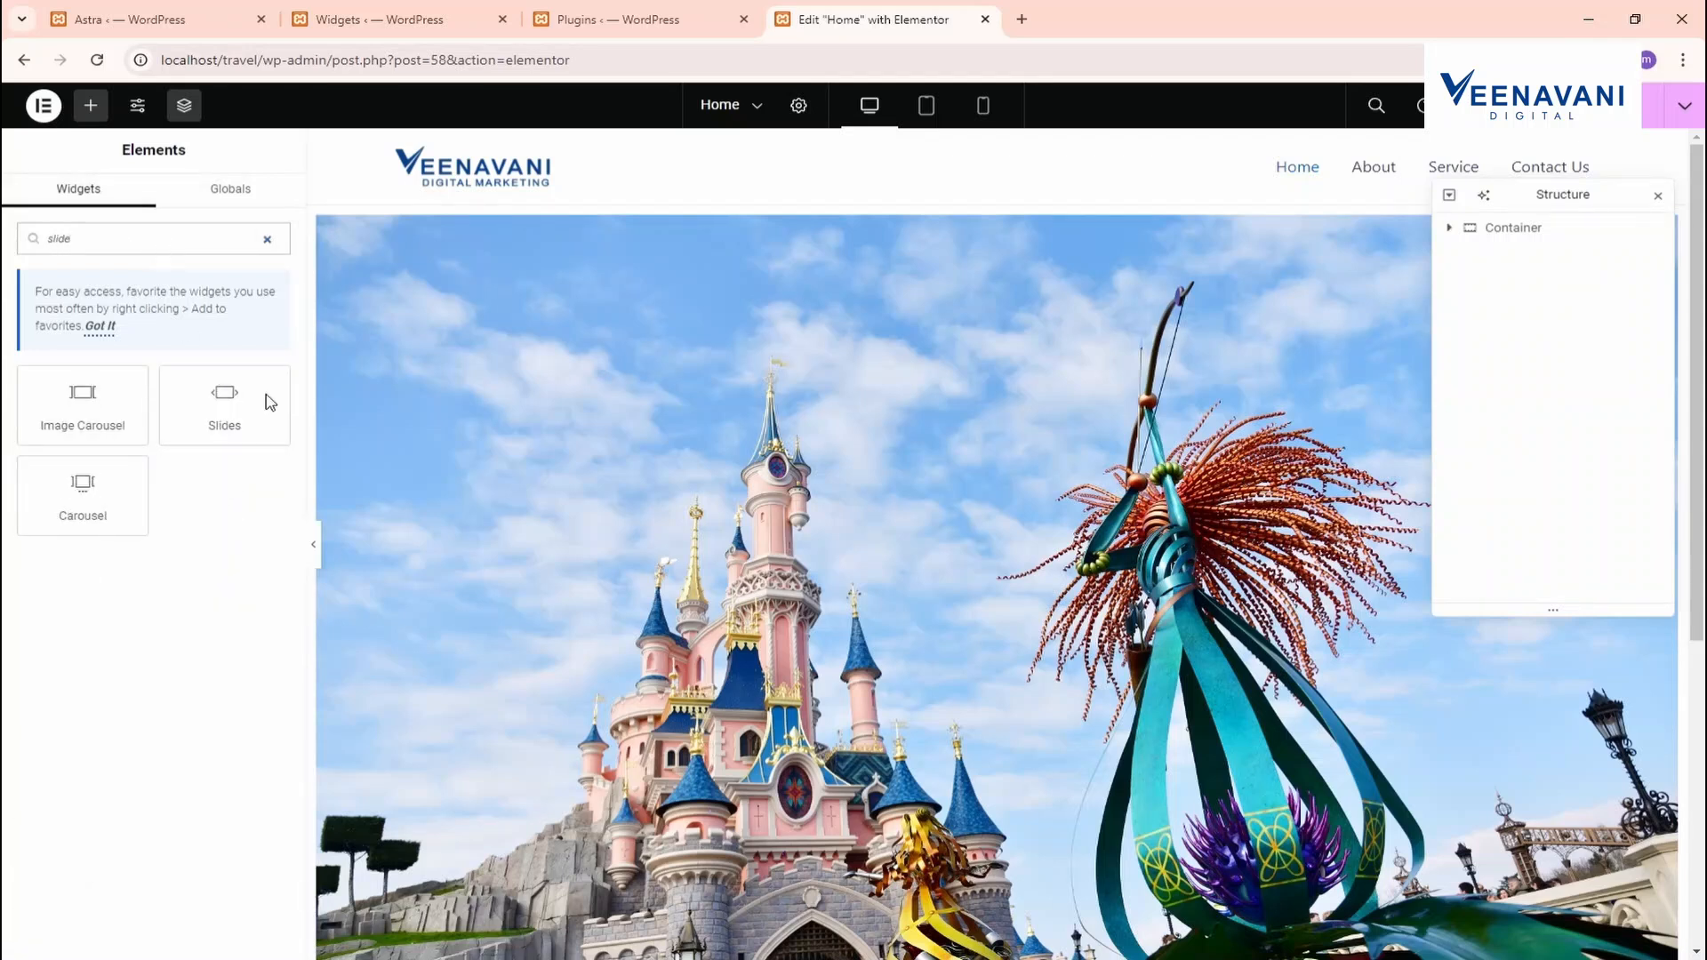
{"action": "right_click", "coordinate": [448, 399]}
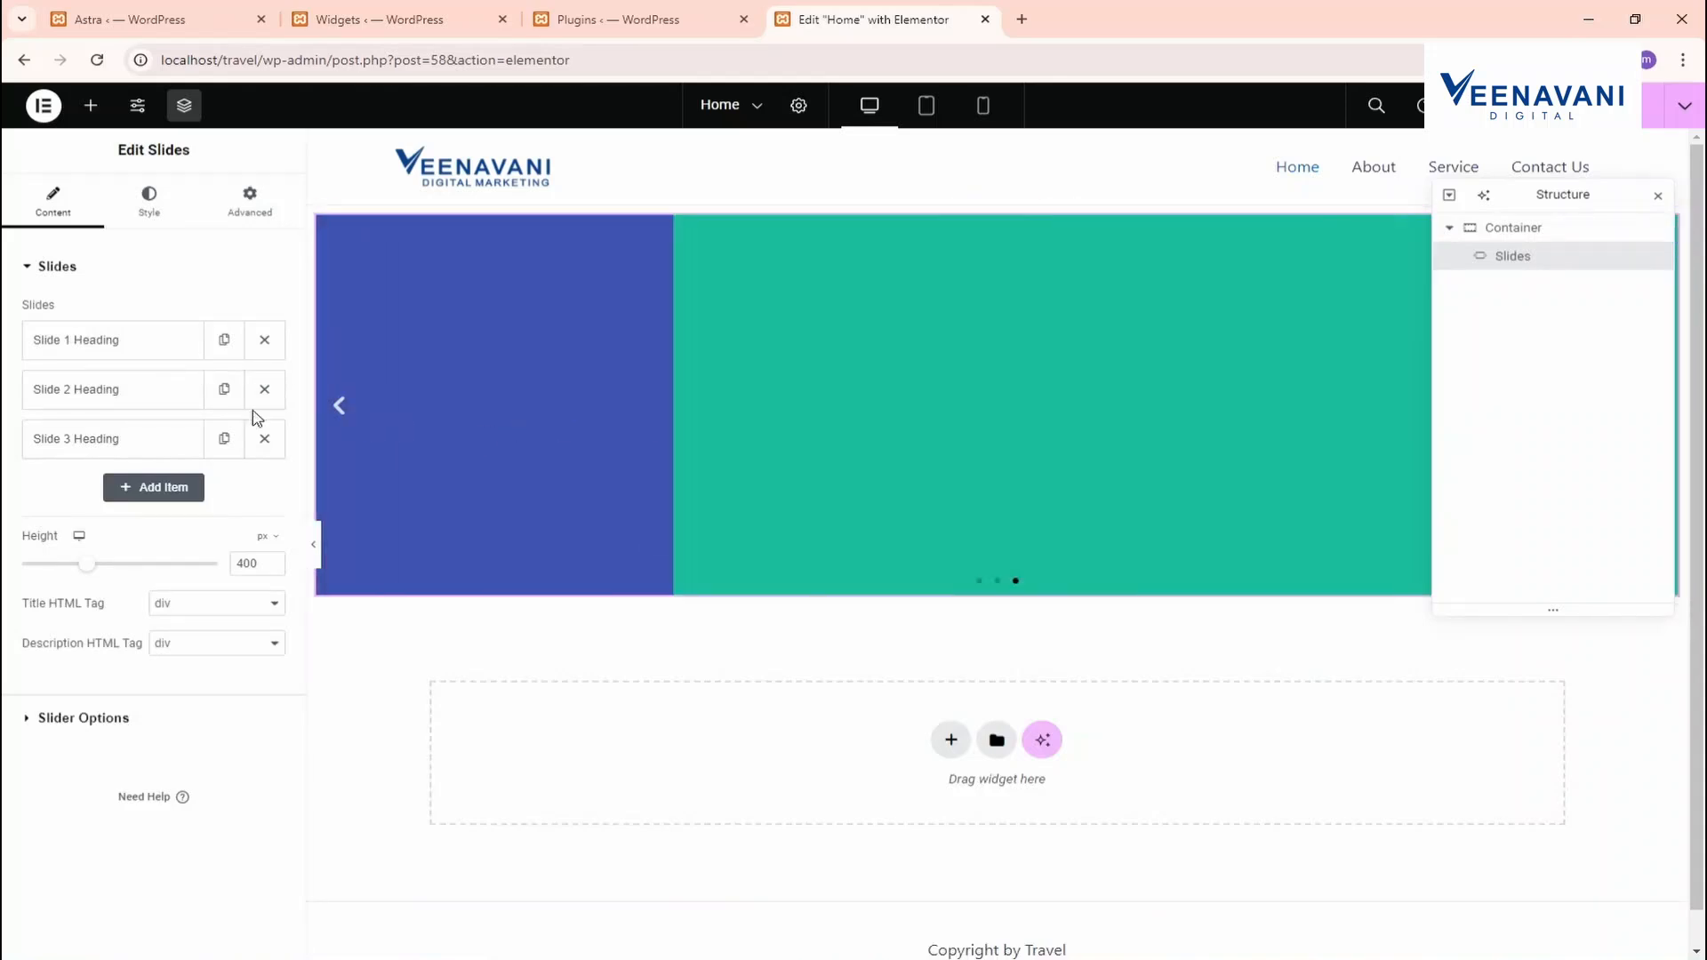
Set the first slide's background image to the second castle photo
{"action": "left_click", "coordinate": [162, 355]}
{"action": "left_click", "coordinate": [160, 497]}
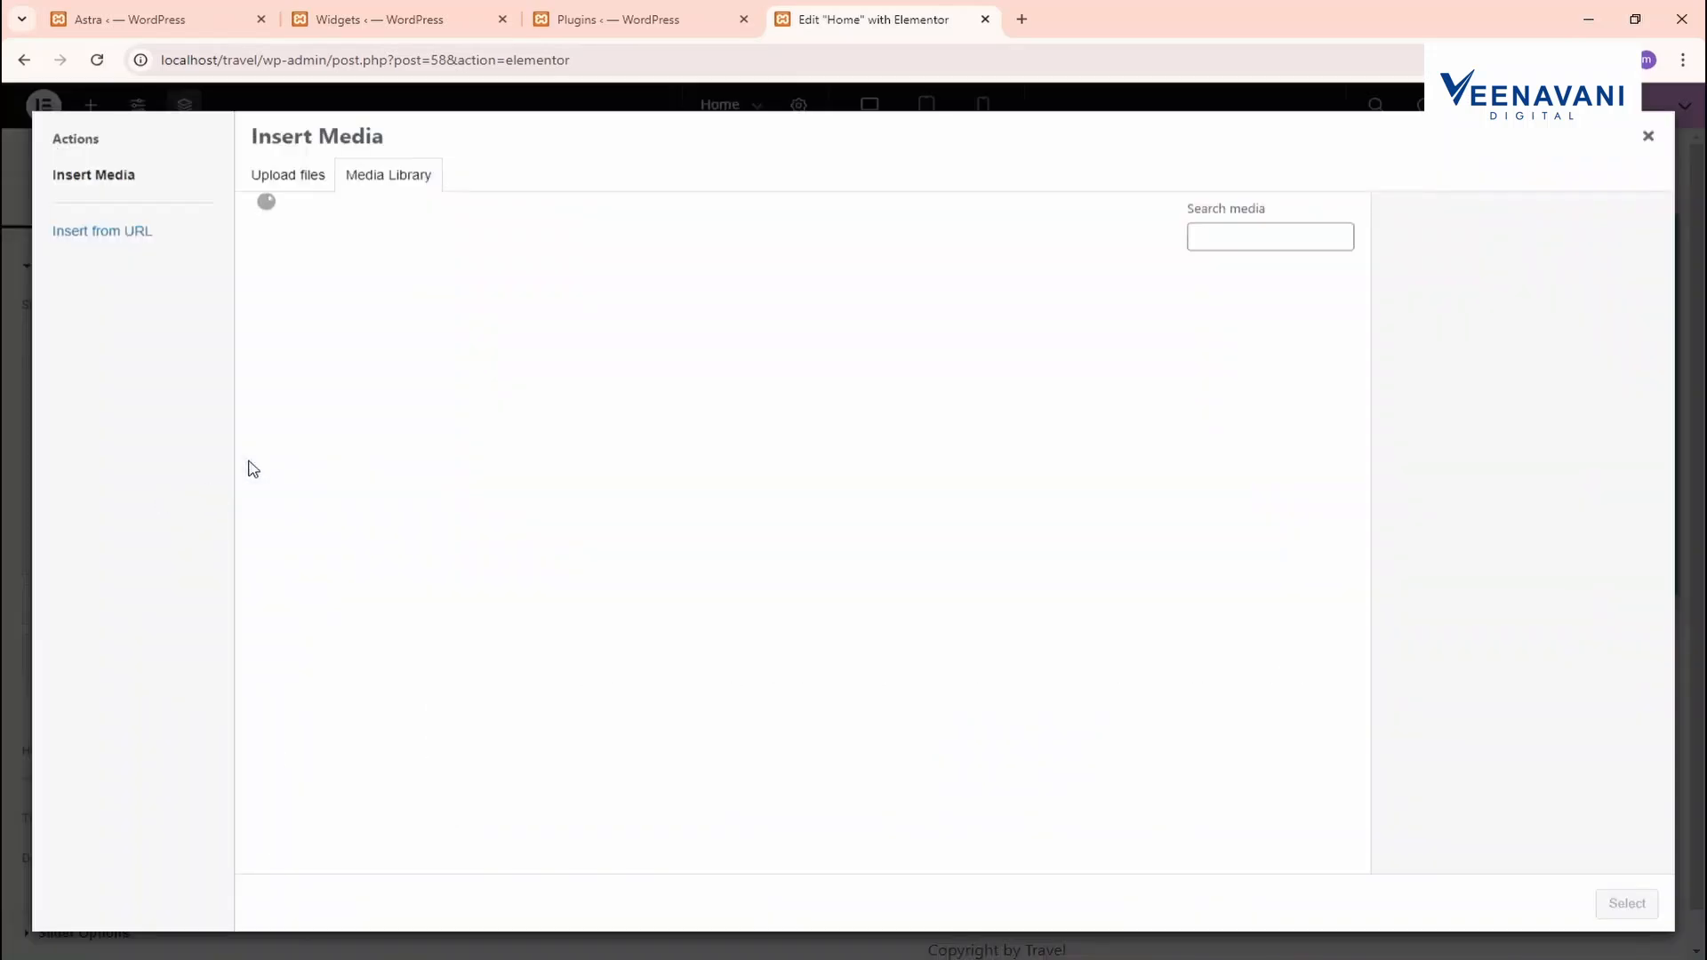
{"action": "left_click", "coordinate": [445, 339]}
{"action": "left_click", "coordinate": [1625, 903]}
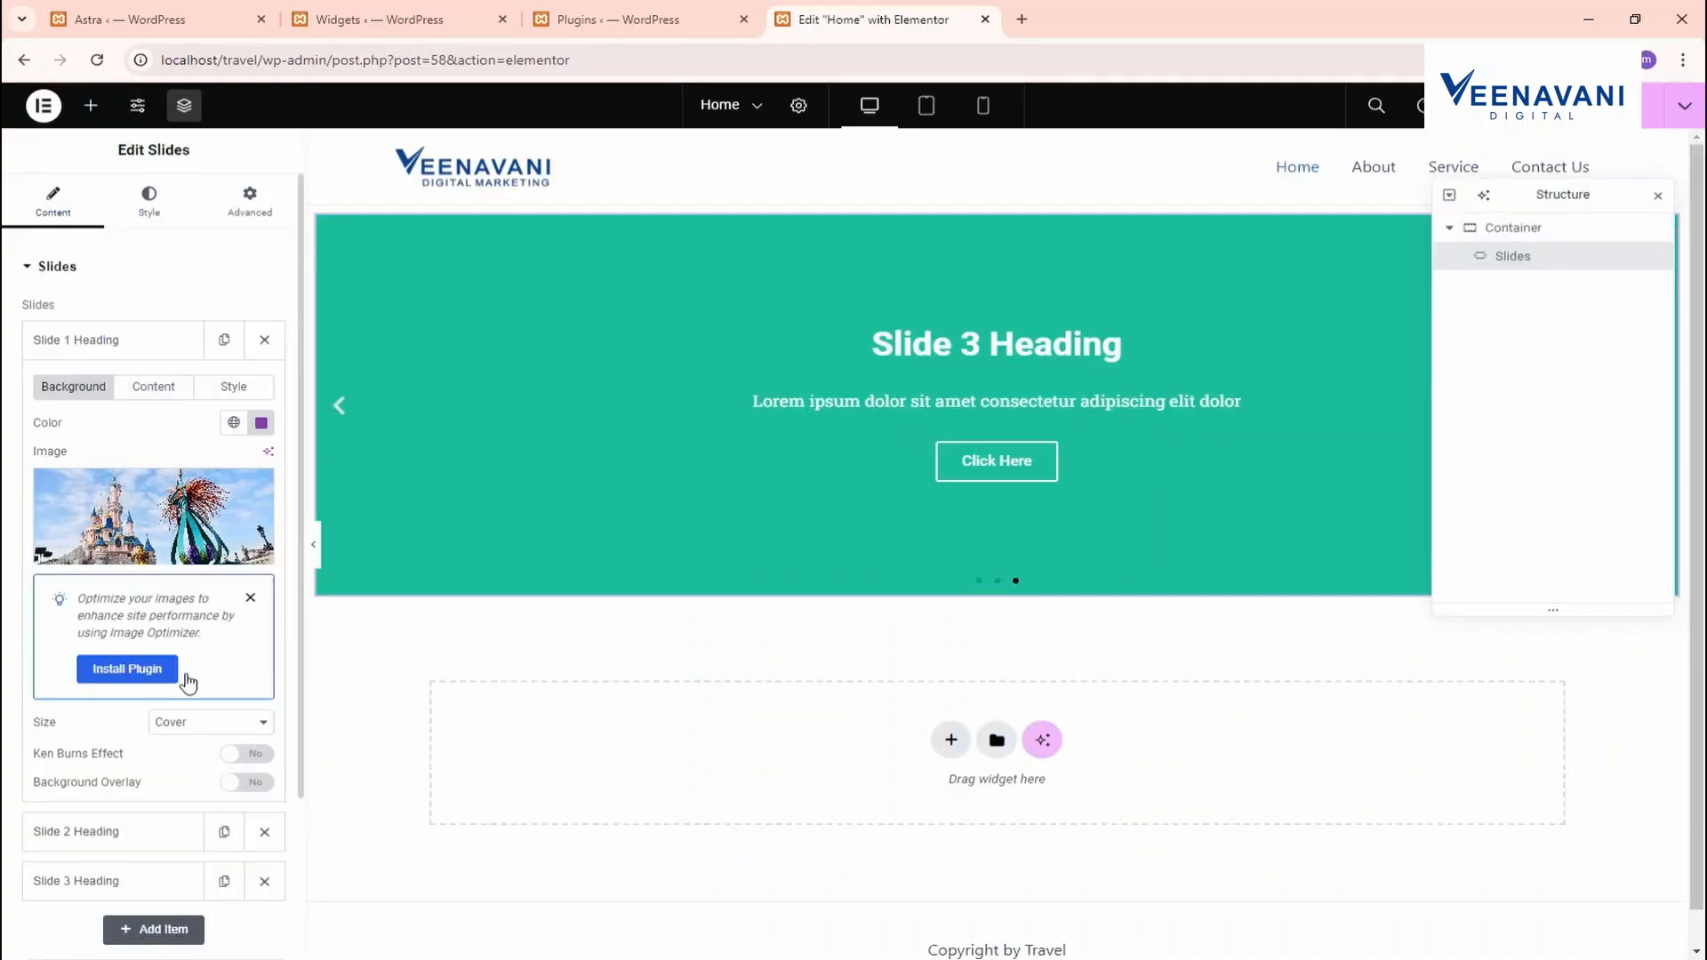
Change the first slide's title to 'Travel Best' and its button text to 'Contact us'
{"action": "left_click", "coordinate": [154, 396]}
{"action": "left_click_drag", "start_coordinate": [195, 445], "coordinate": [9, 442]}
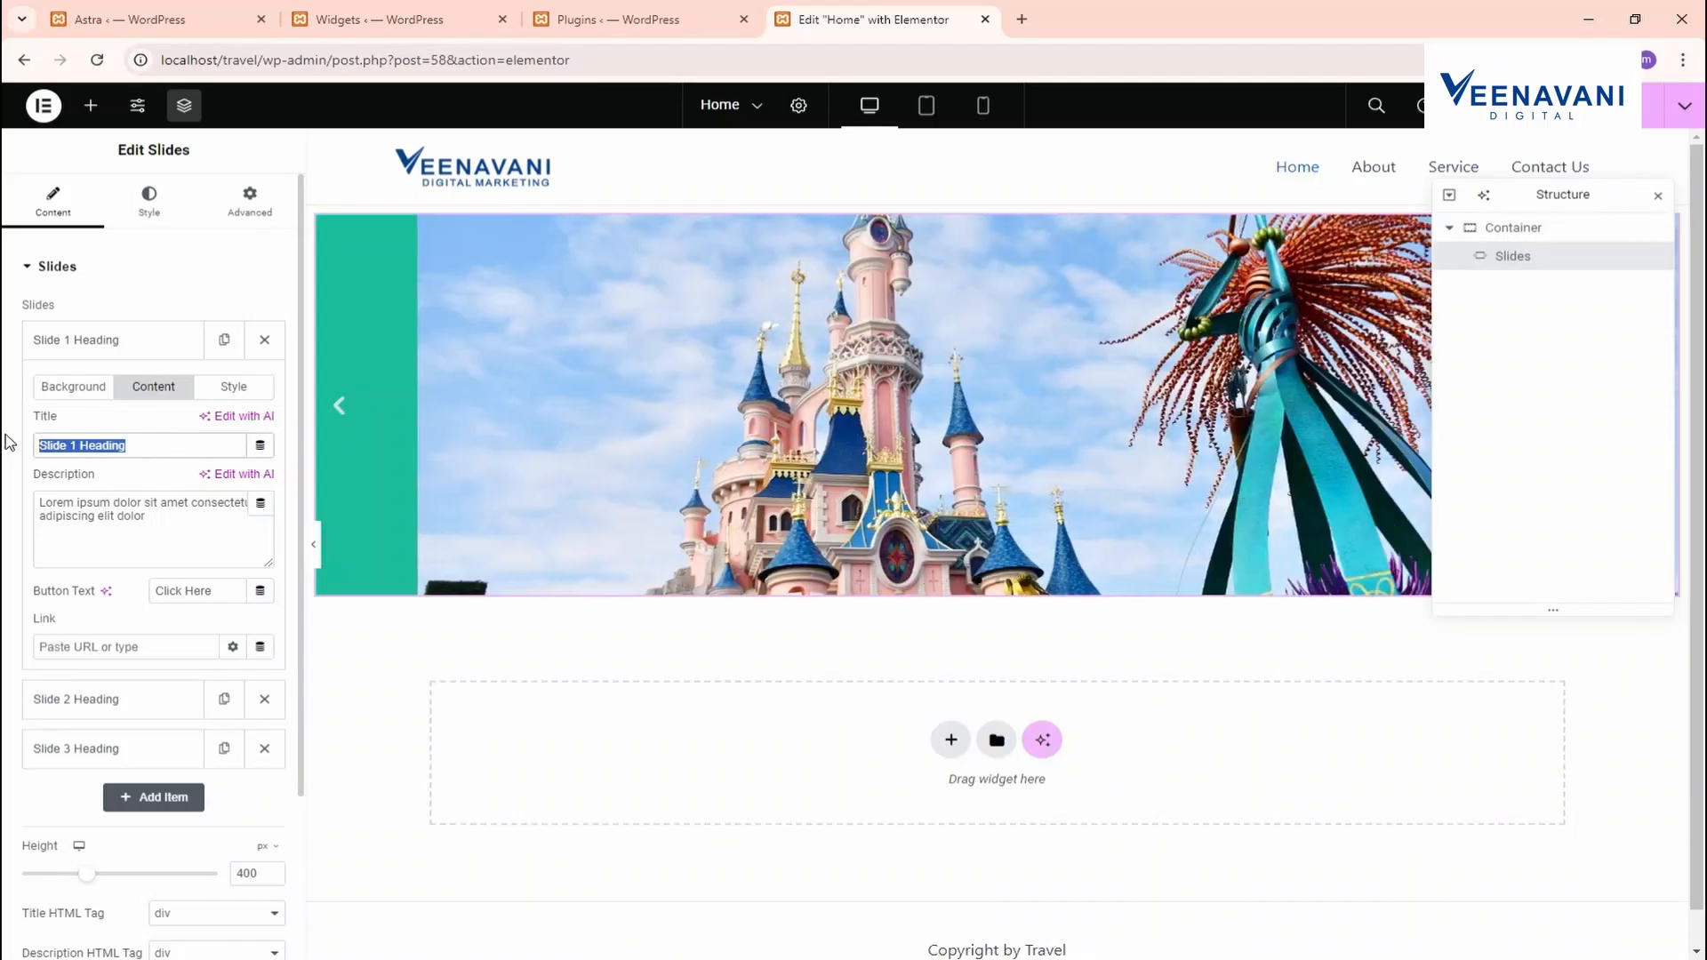
{"action": "type", "text": "Ttravel"}
{"action": "key", "text": "BackSpace"}
{"action": "key", "text": "BackSpace"}
{"action": "key", "text": "BackSpace"}
{"action": "key", "text": "BackSpace"}
{"action": "key", "text": "BackSpace"}
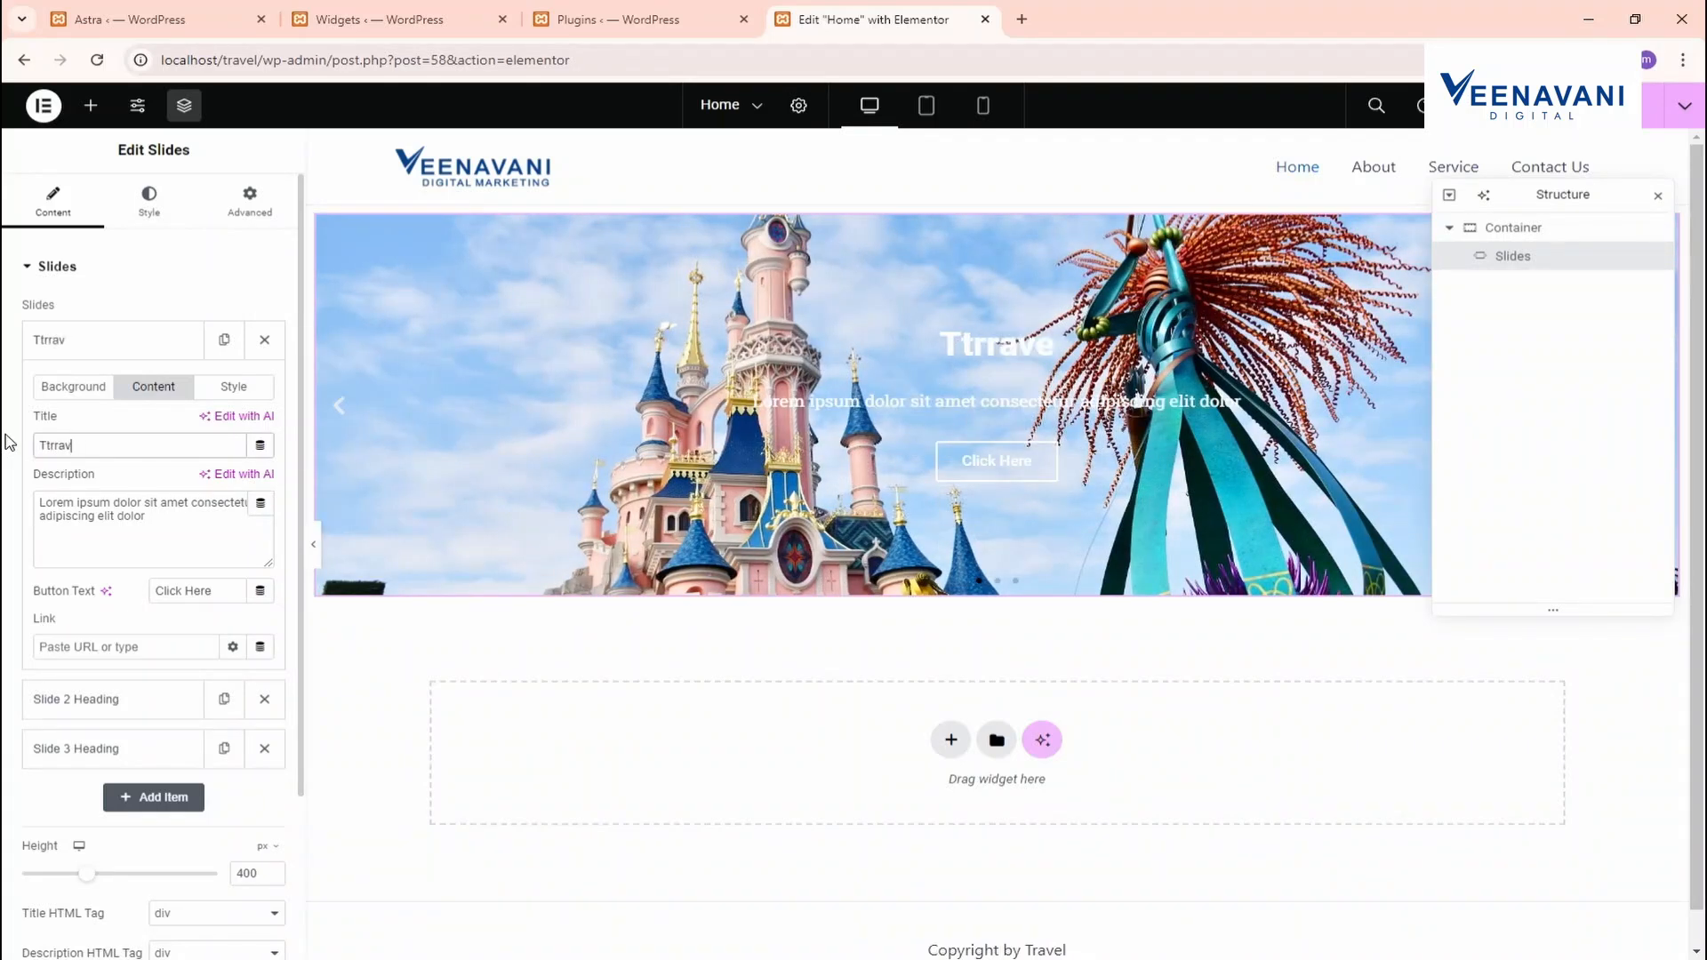
{"action": "key", "text": "BackSpace"}
{"action": "type", "text": "rave"}
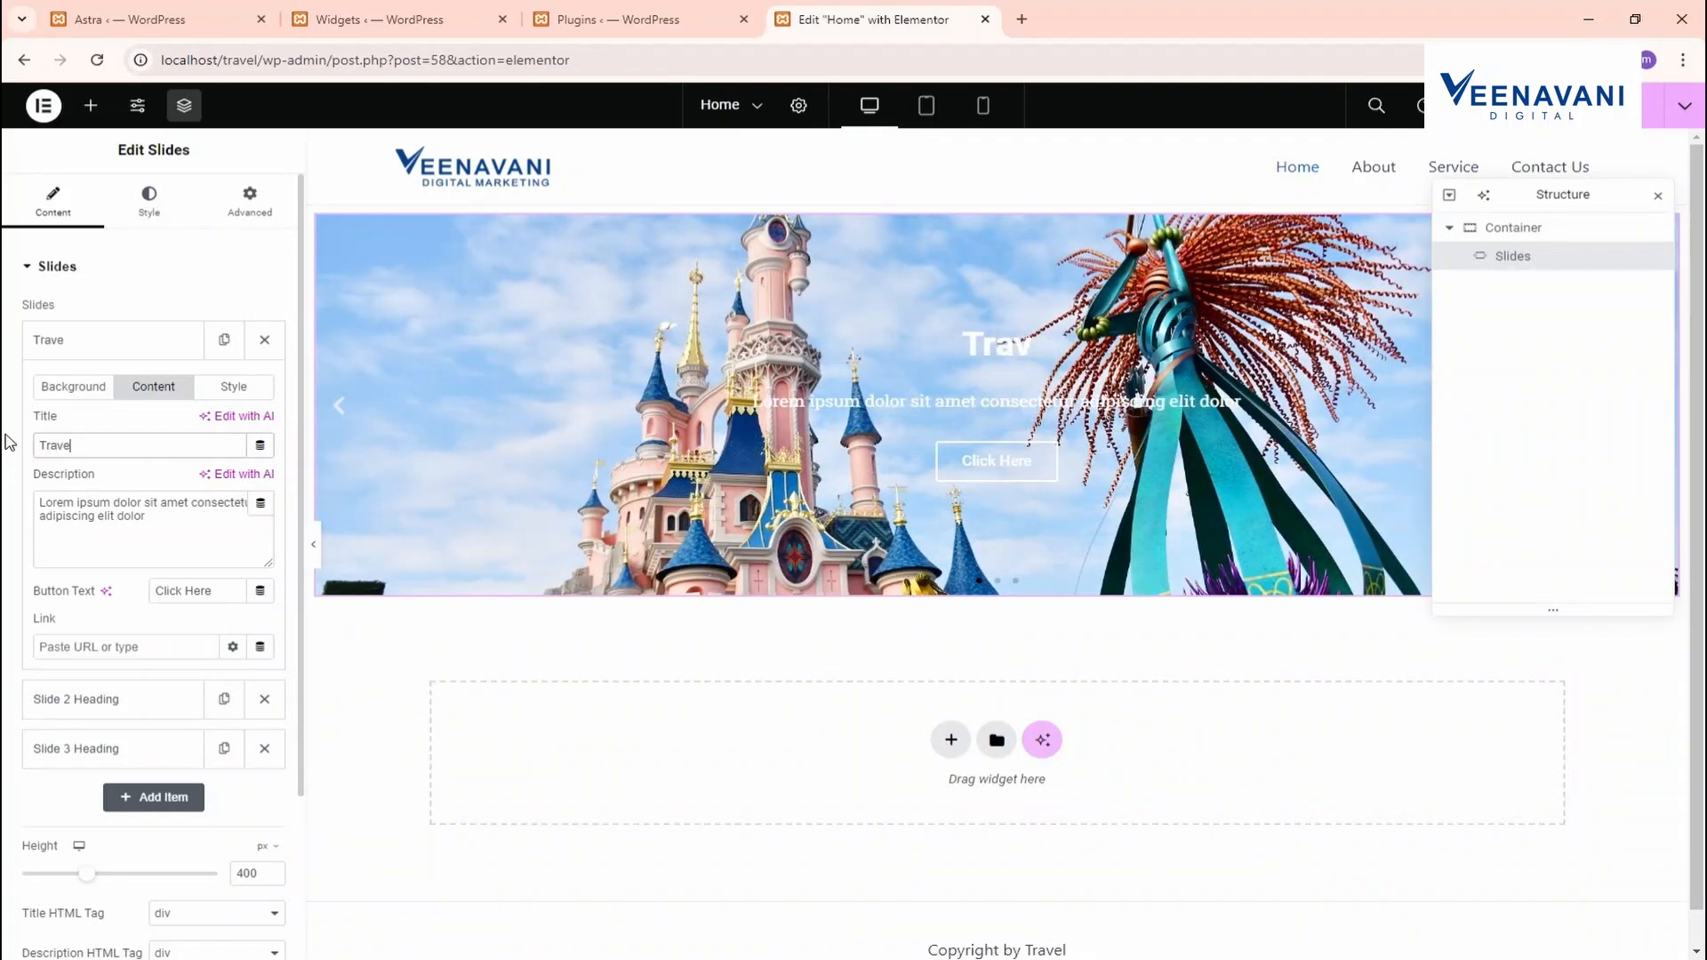
{"action": "type", "text": "l Best"}
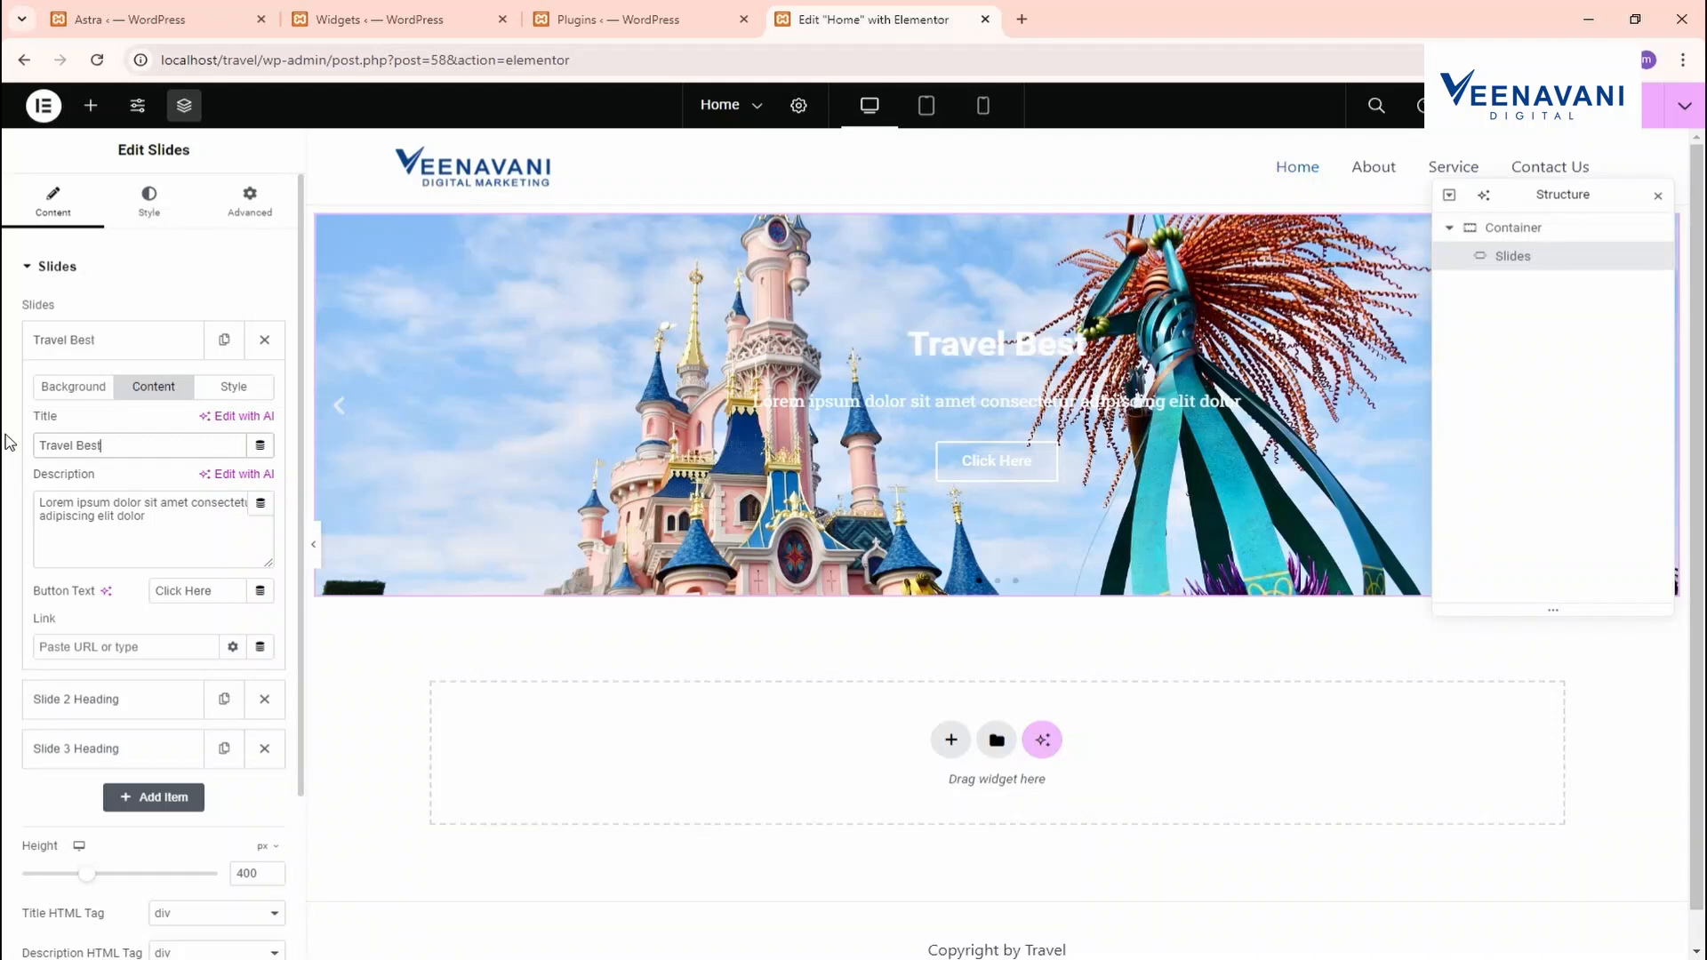
{"action": "left_click_drag", "start_coordinate": [122, 537], "coordinate": [4, 470]}
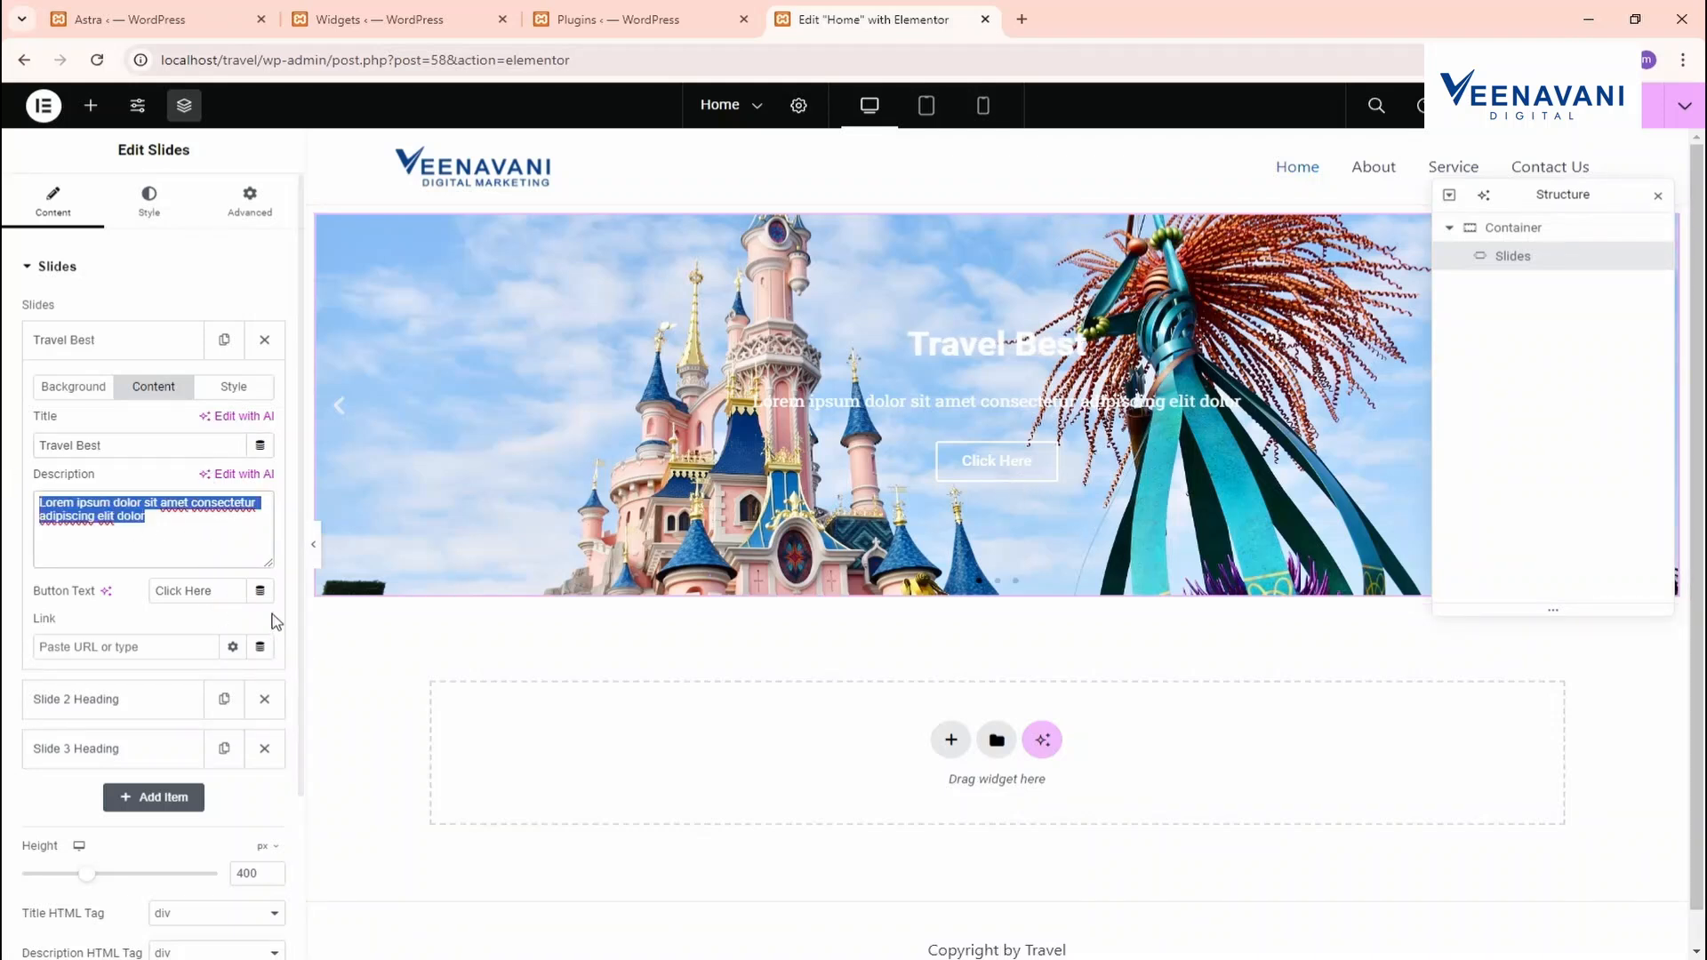
{"action": "left_click_drag", "start_coordinate": [227, 591], "coordinate": [4, 594]}
{"action": "type", "text": "Con"}
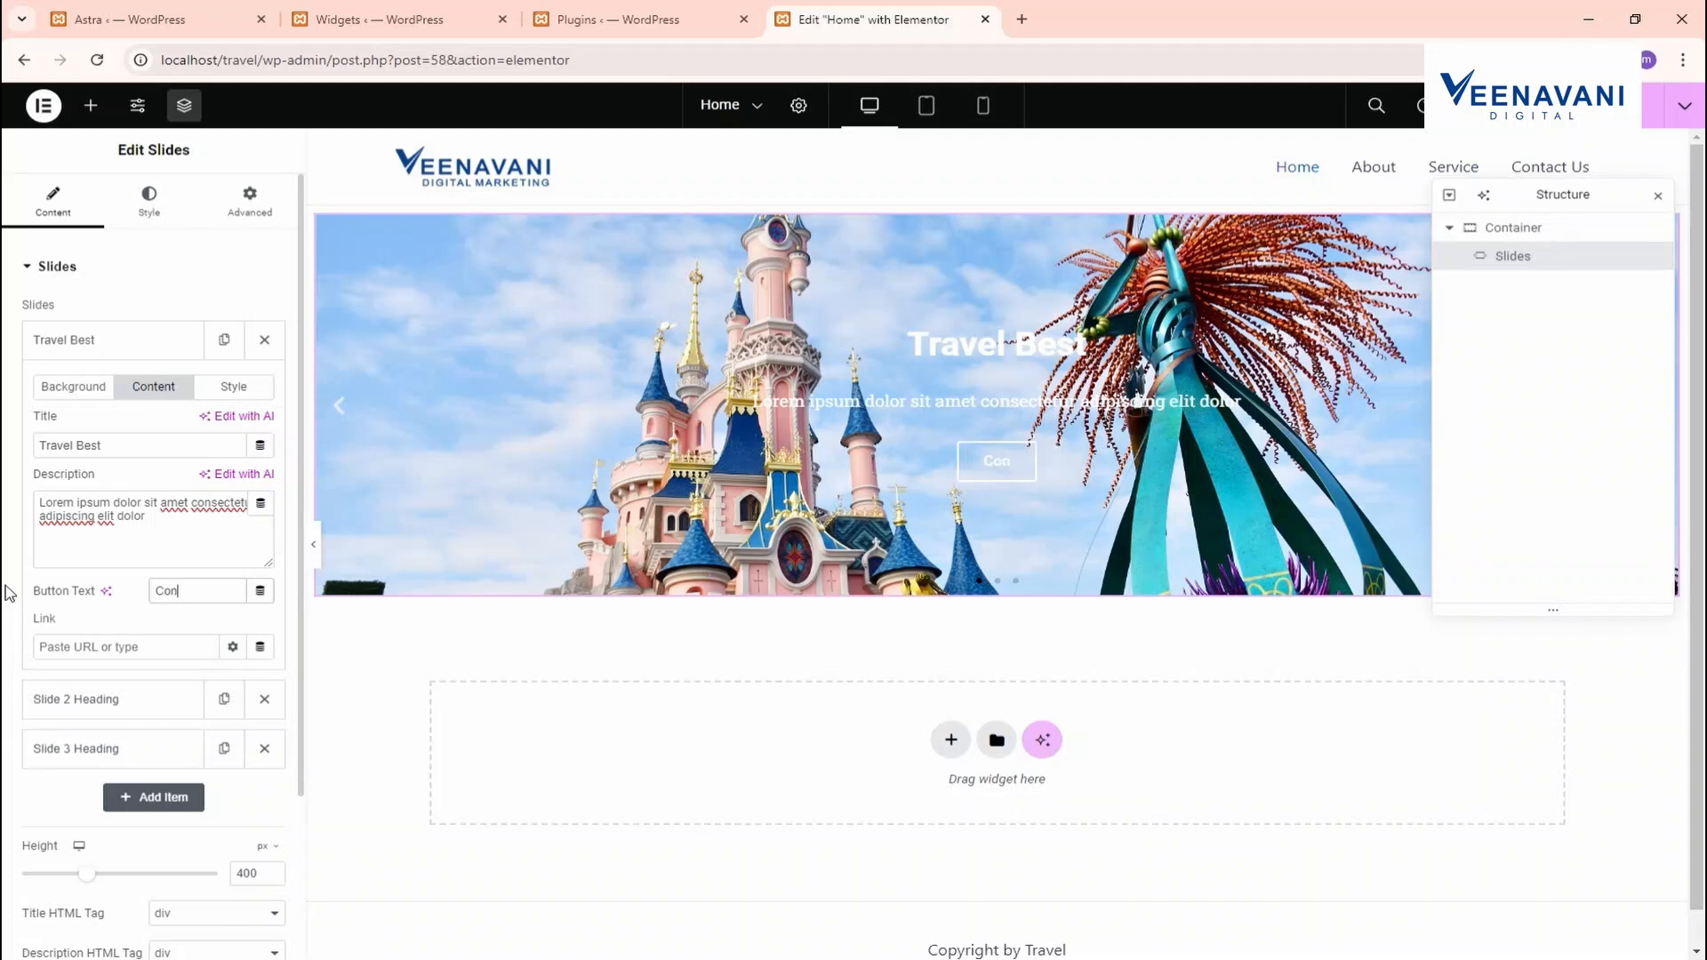
{"action": "type", "text": "tat us"}
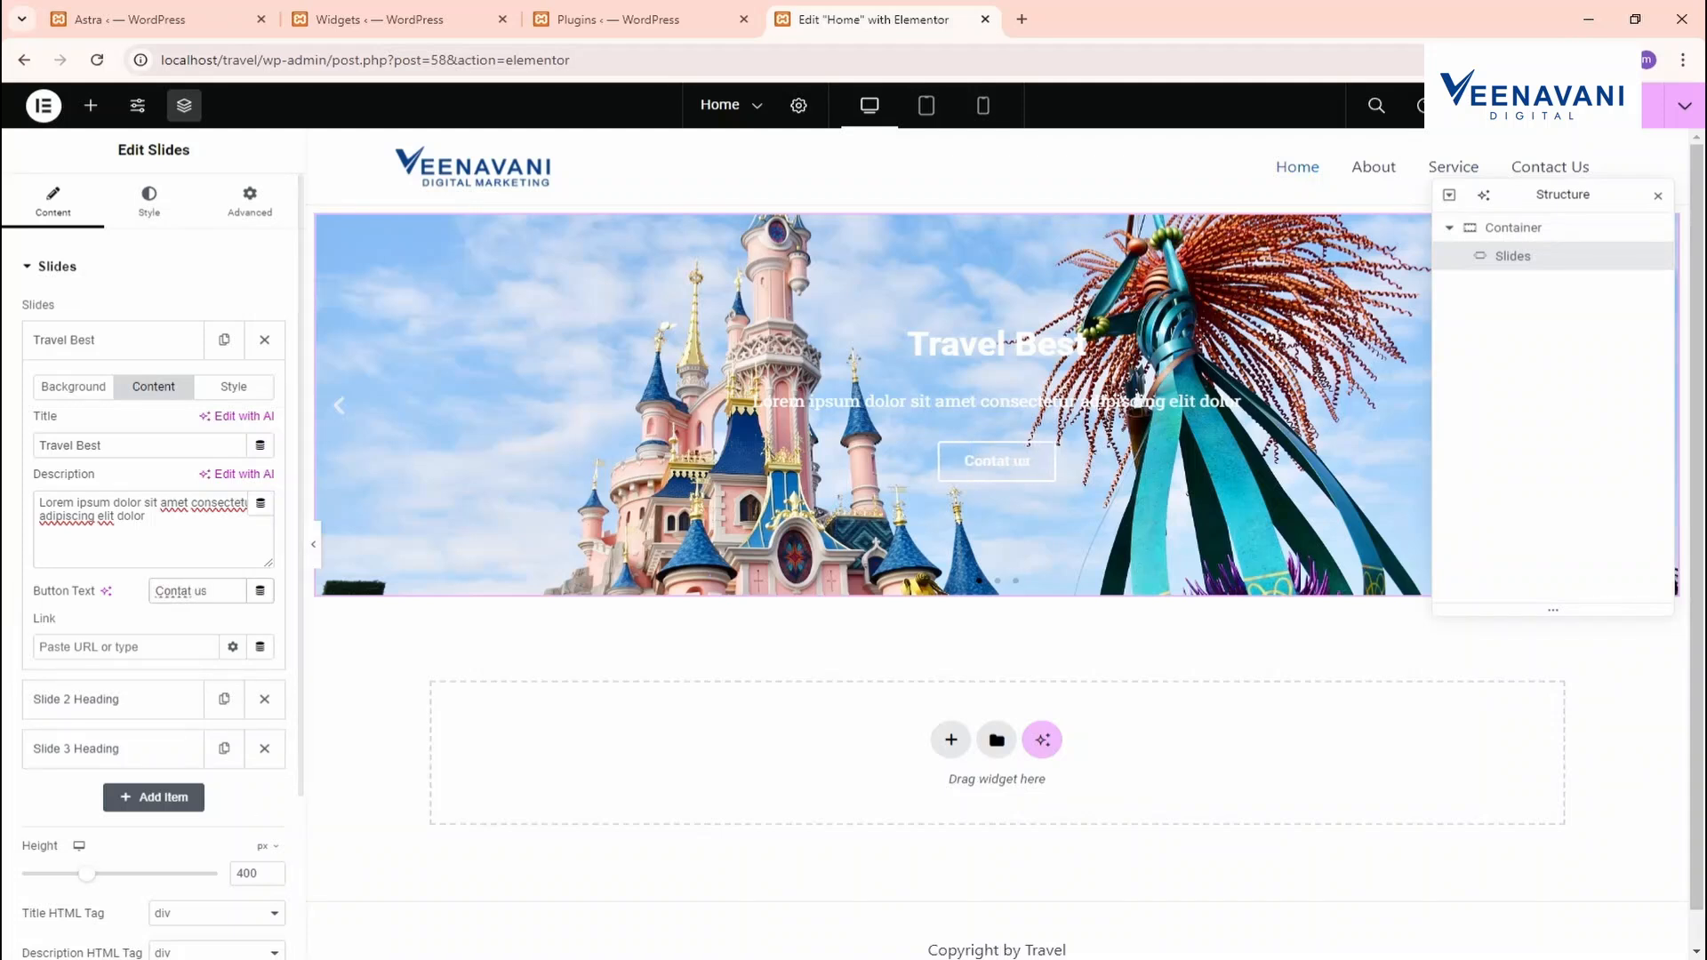
Enable custom styling for the first slide and keep its content centred
{"action": "left_click", "coordinate": [235, 385]}
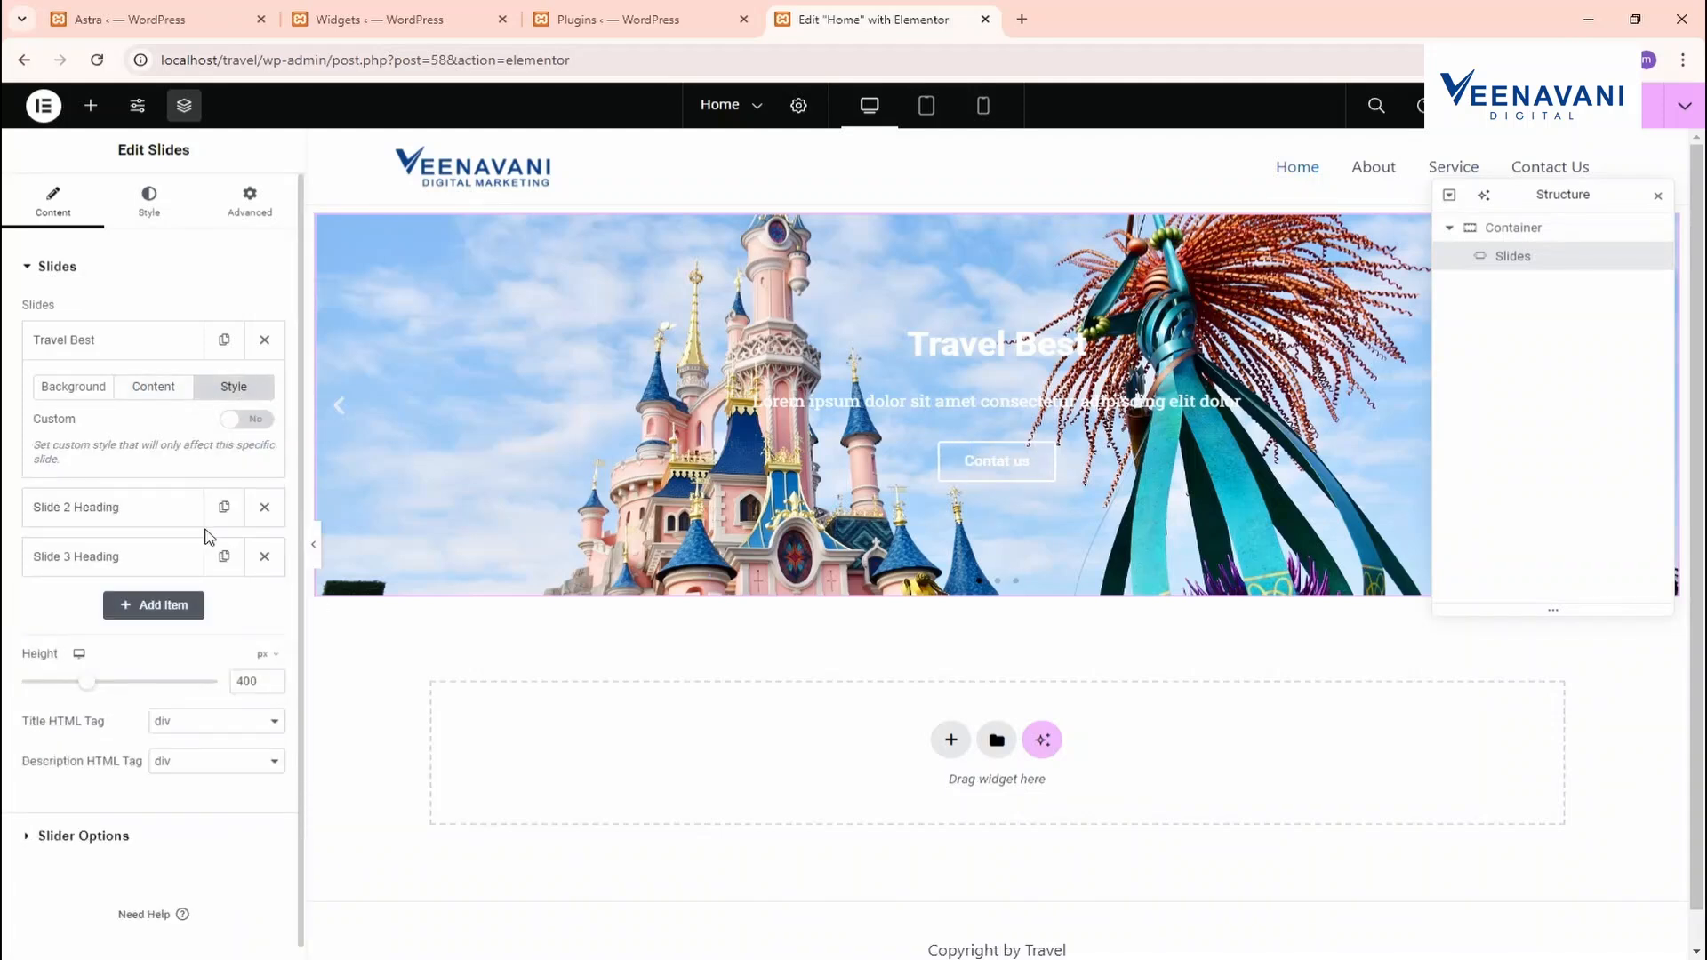
{"action": "left_click", "coordinate": [257, 425]}
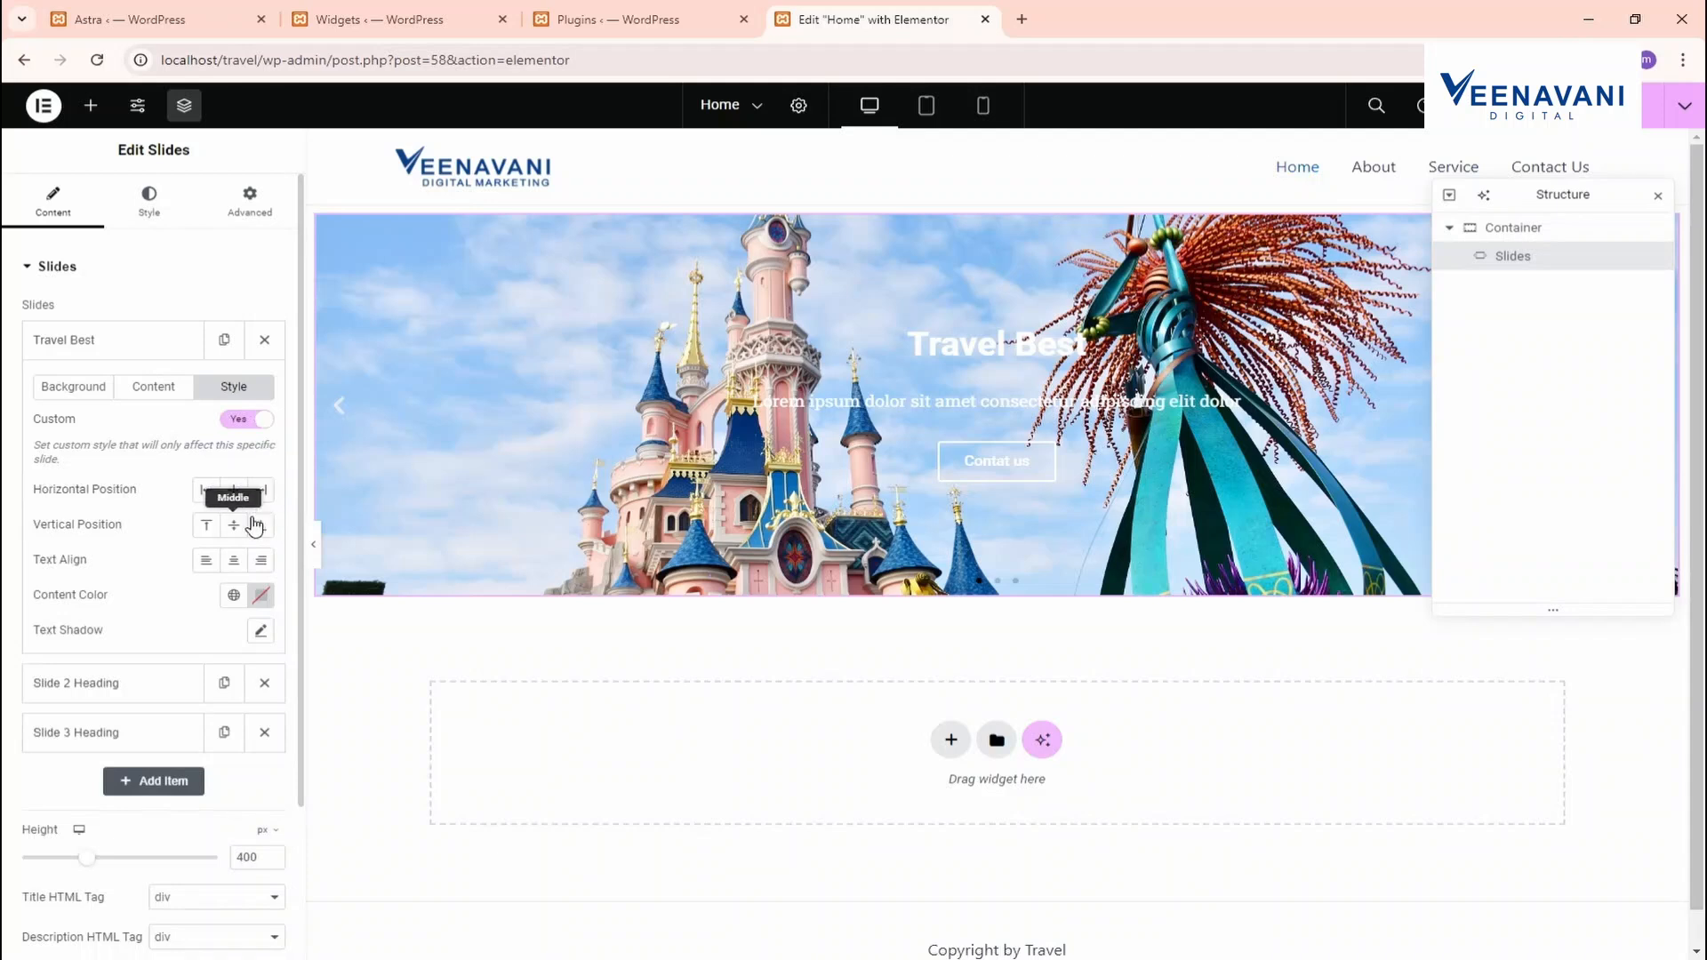
{"action": "left_click", "coordinate": [206, 489]}
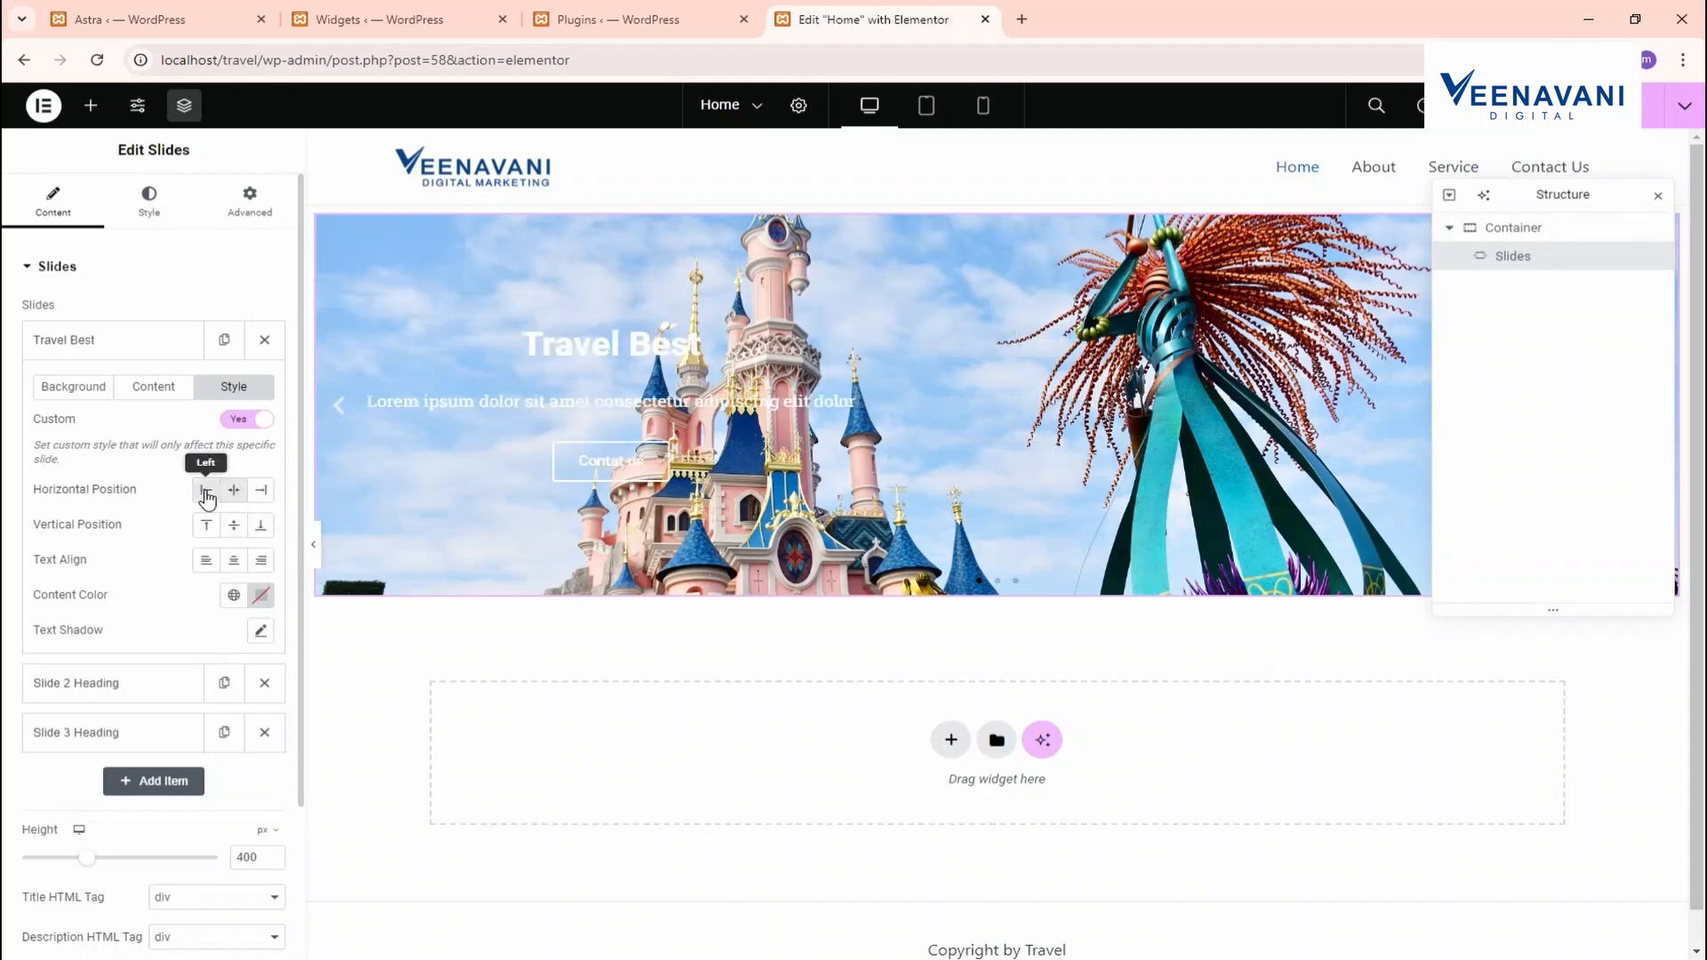
{"action": "left_click", "coordinate": [234, 490]}
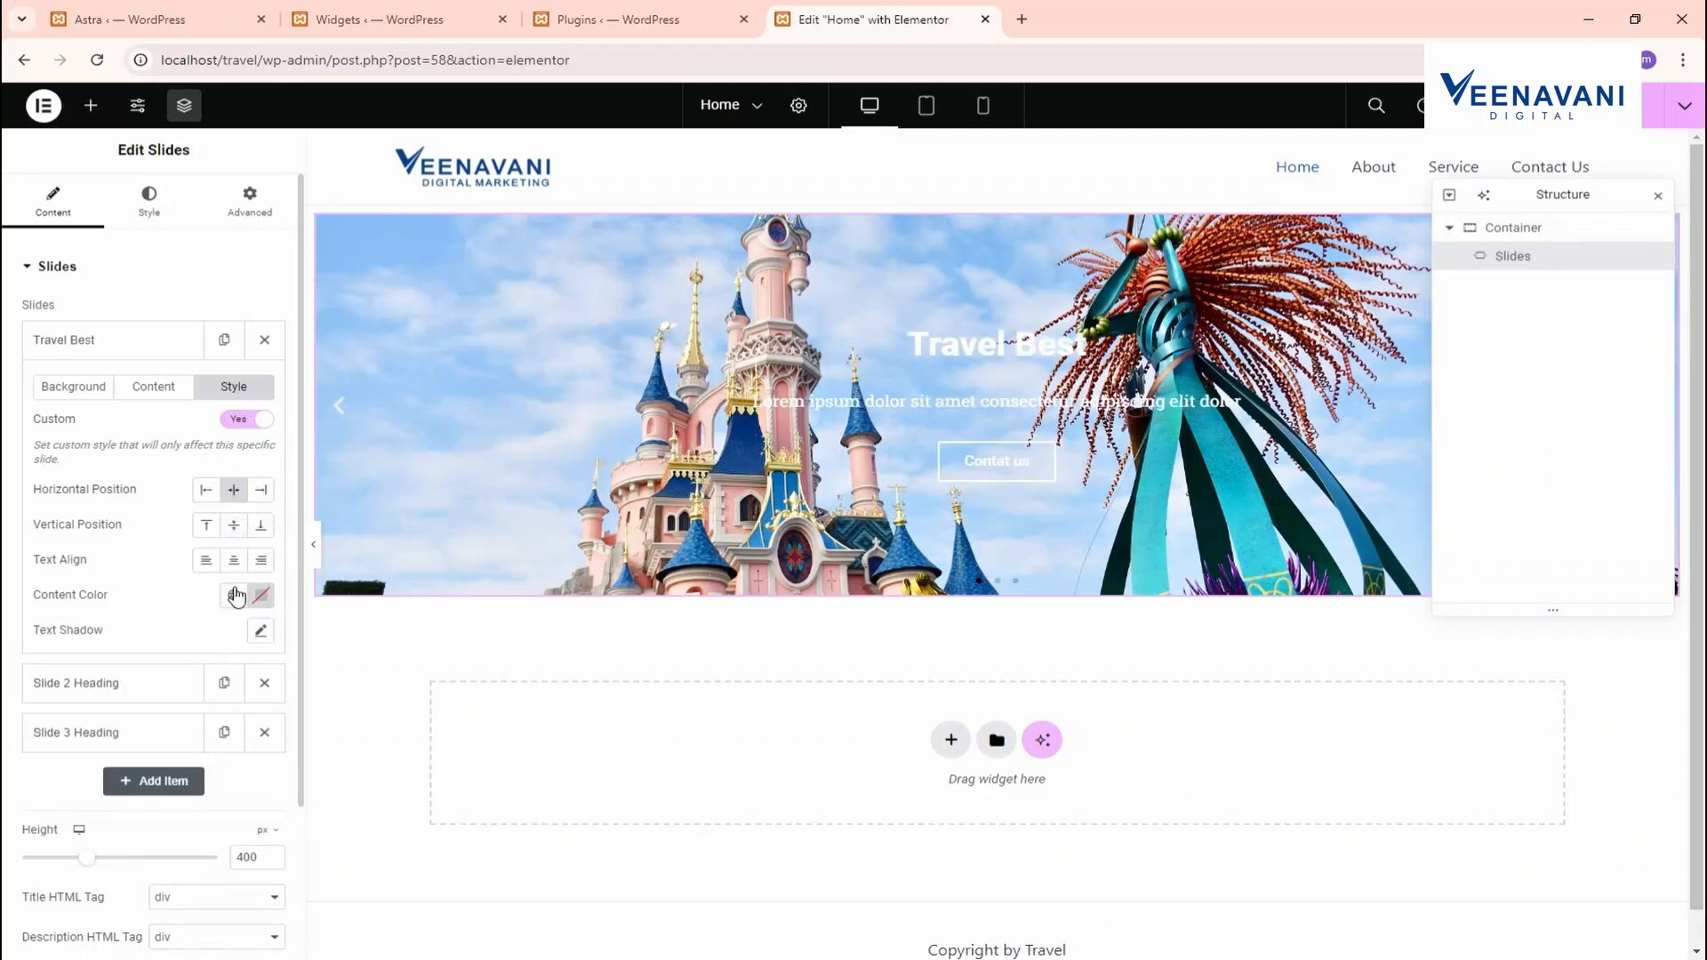
{"action": "left_click", "coordinate": [261, 631]}
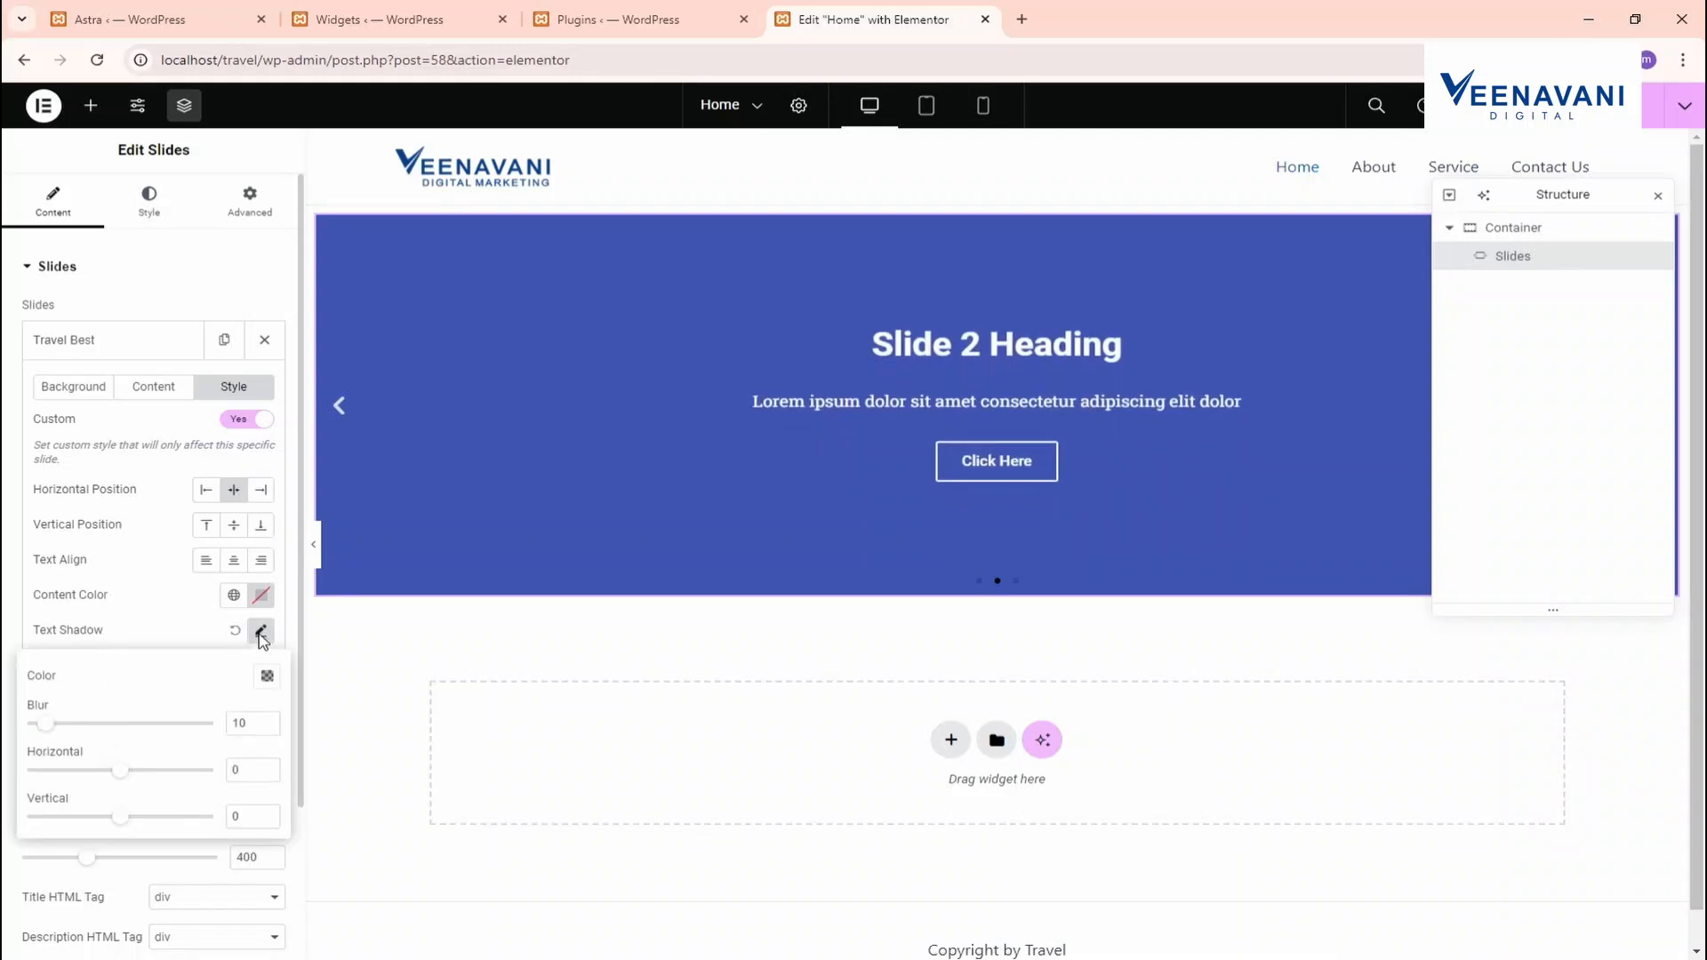
{"action": "left_click", "coordinate": [261, 631]}
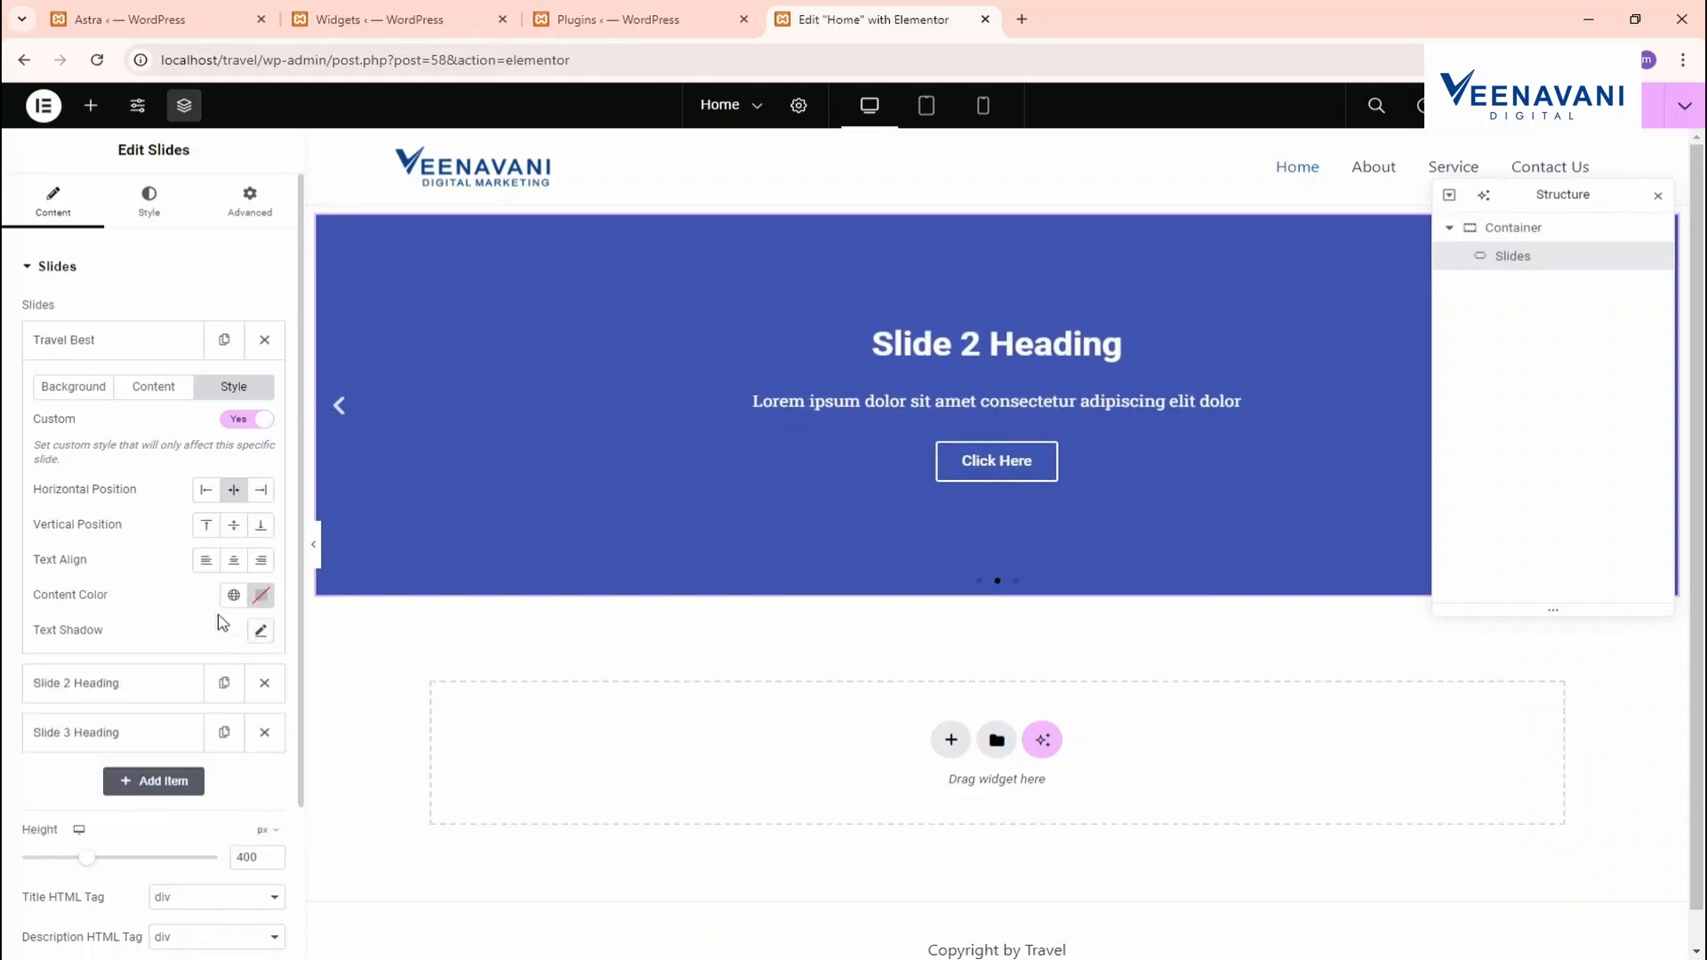
{"action": "left_click", "coordinate": [76, 388]}
Delete the Slide 2 and Slide 3 placeholder slides
{"action": "scroll", "coordinate": [160, 529], "scroll_direction": "down", "scroll_amount": 3}
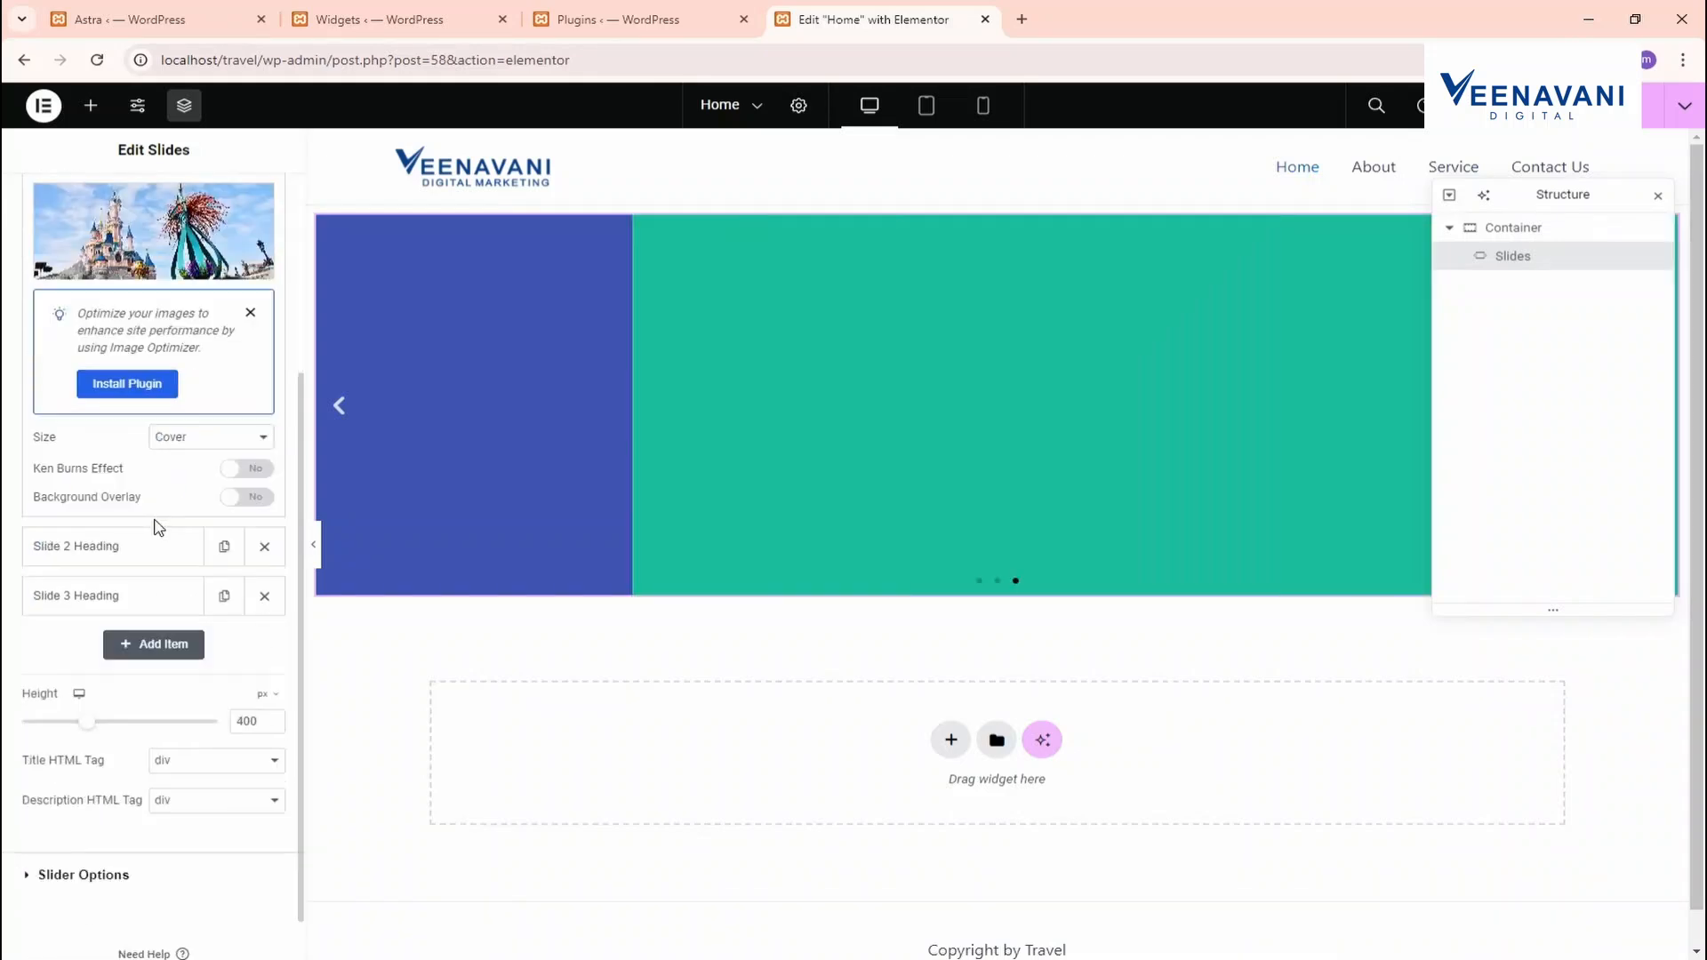
{"action": "left_click", "coordinate": [266, 546]}
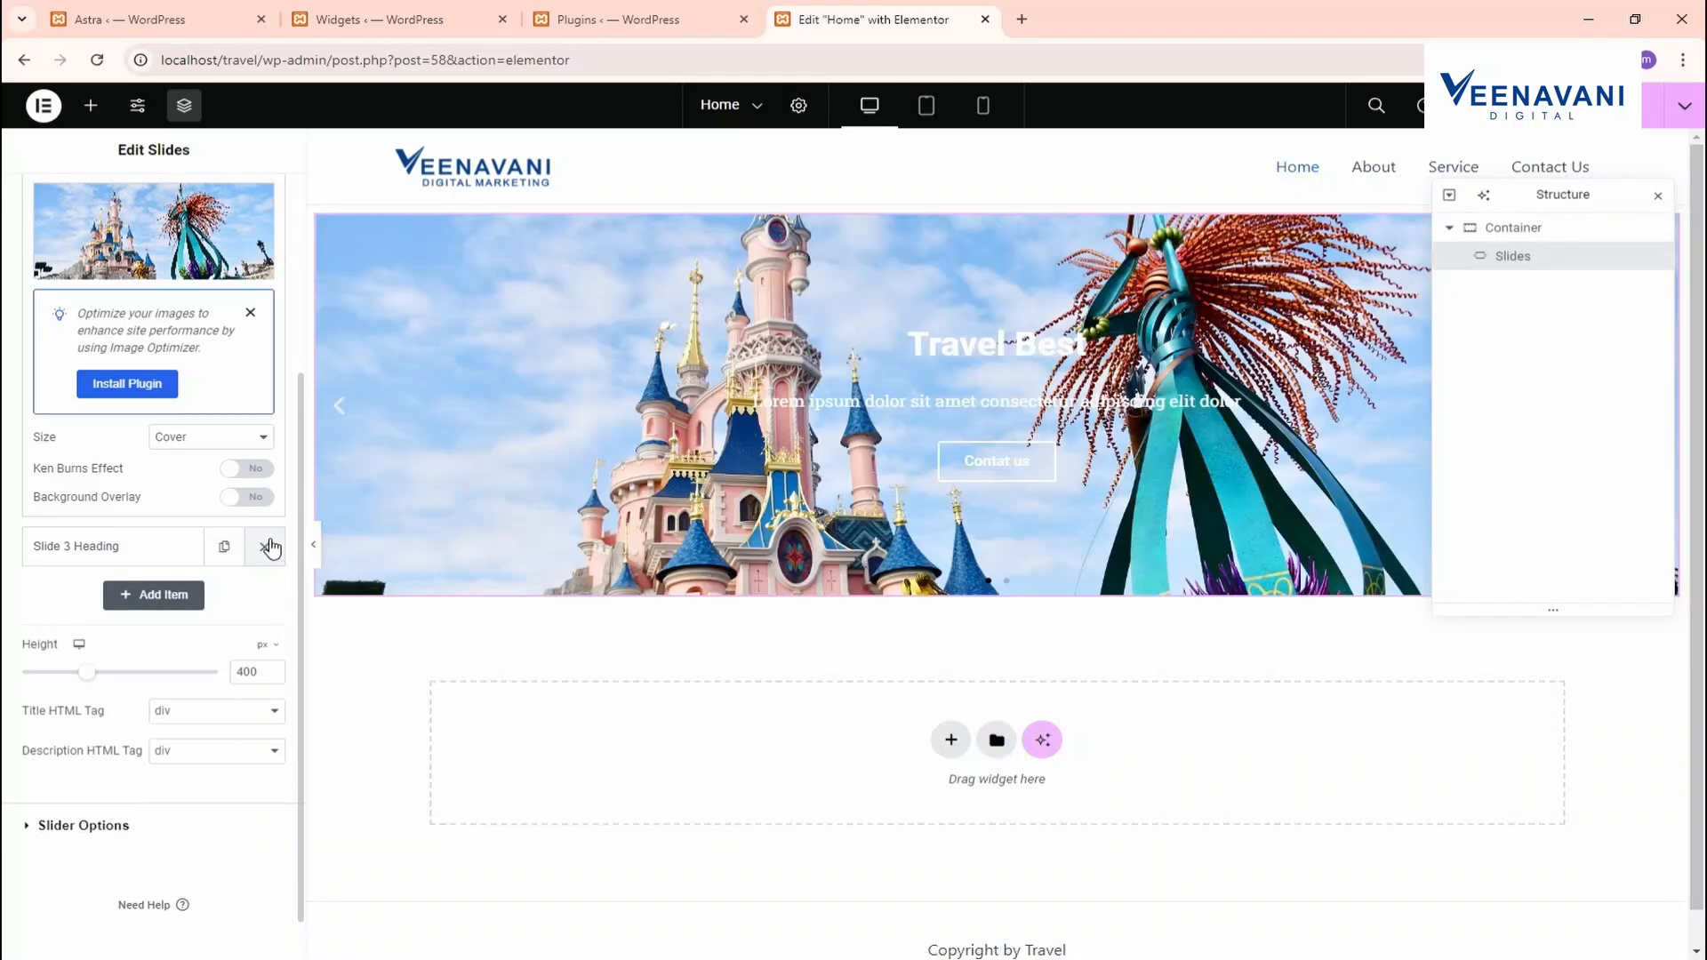
{"action": "left_click", "coordinate": [265, 547]}
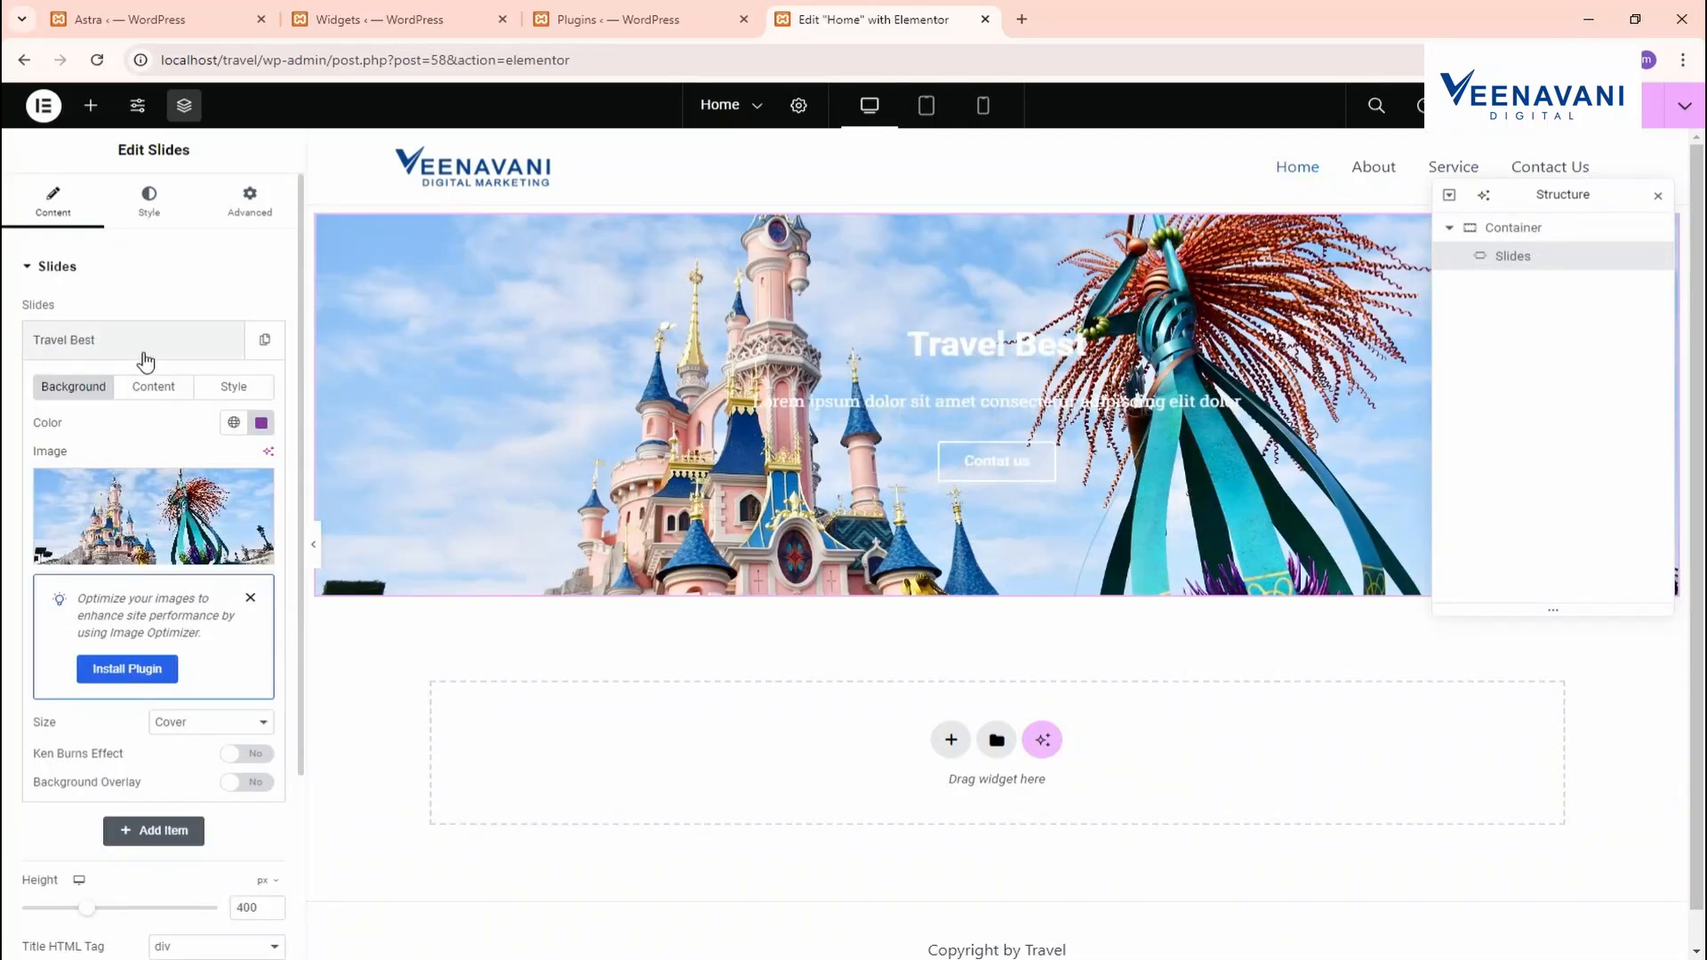
Duplicate the Travel Best slide, use the castle-and-parade photo on the copy, and set height to 642 px
{"action": "left_click", "coordinate": [213, 349]}
{"action": "left_click", "coordinate": [264, 338]}
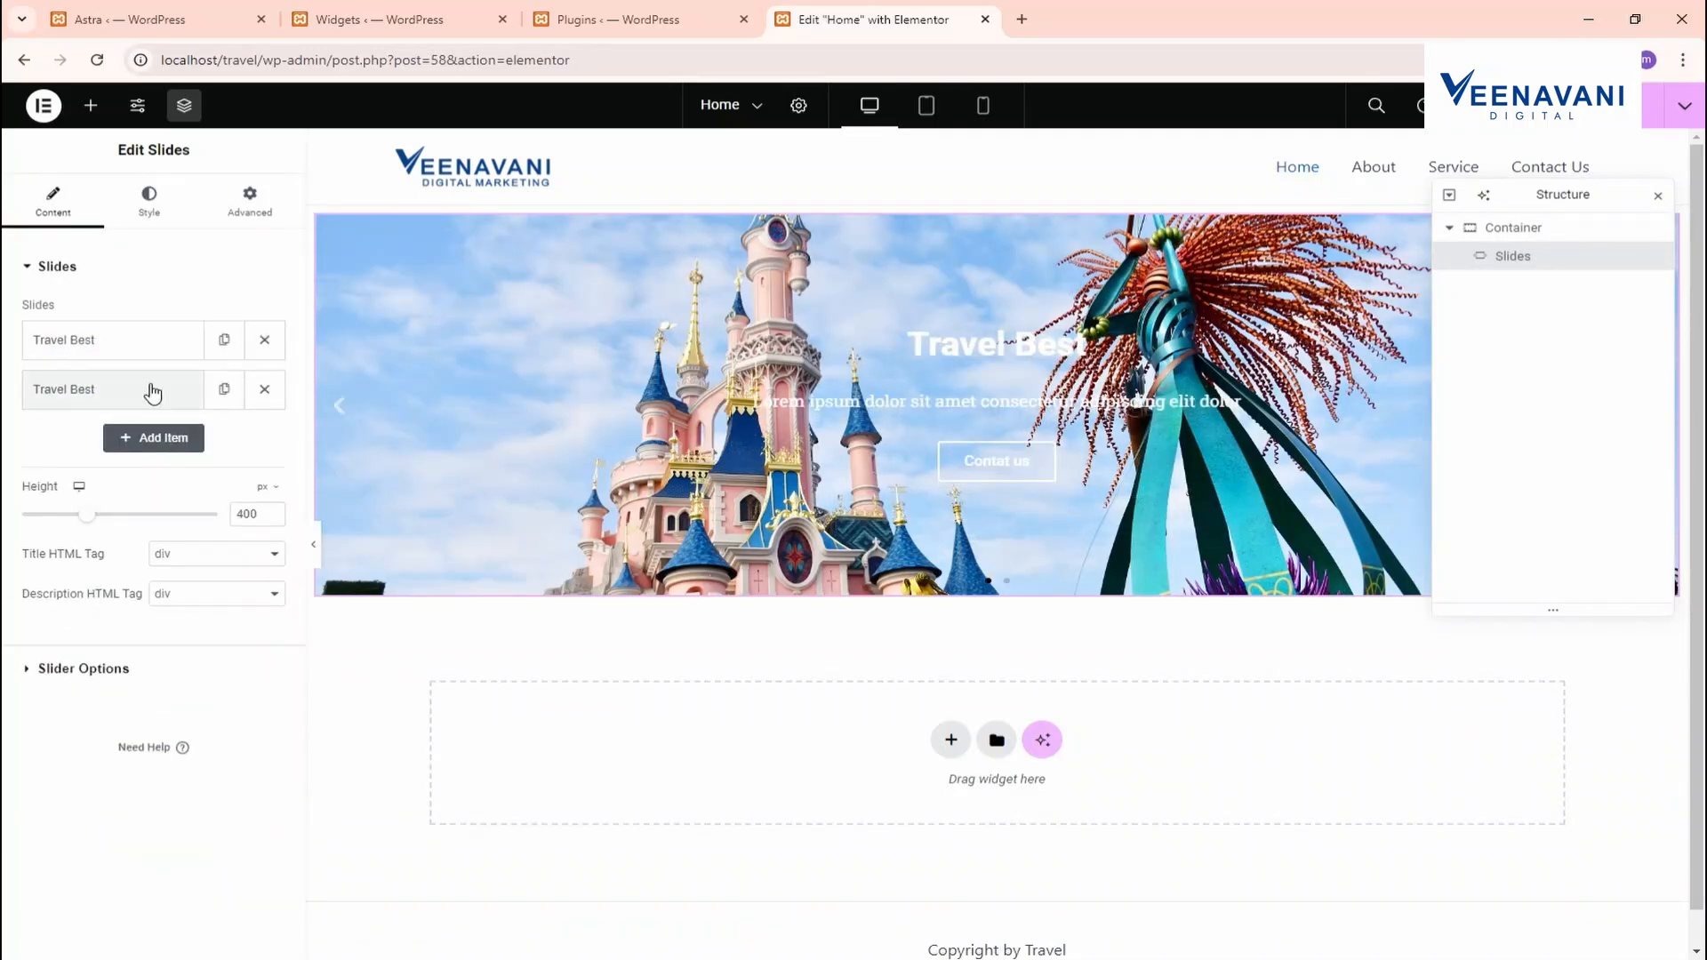
{"action": "left_click", "coordinate": [148, 390]}
{"action": "left_click", "coordinate": [165, 533]}
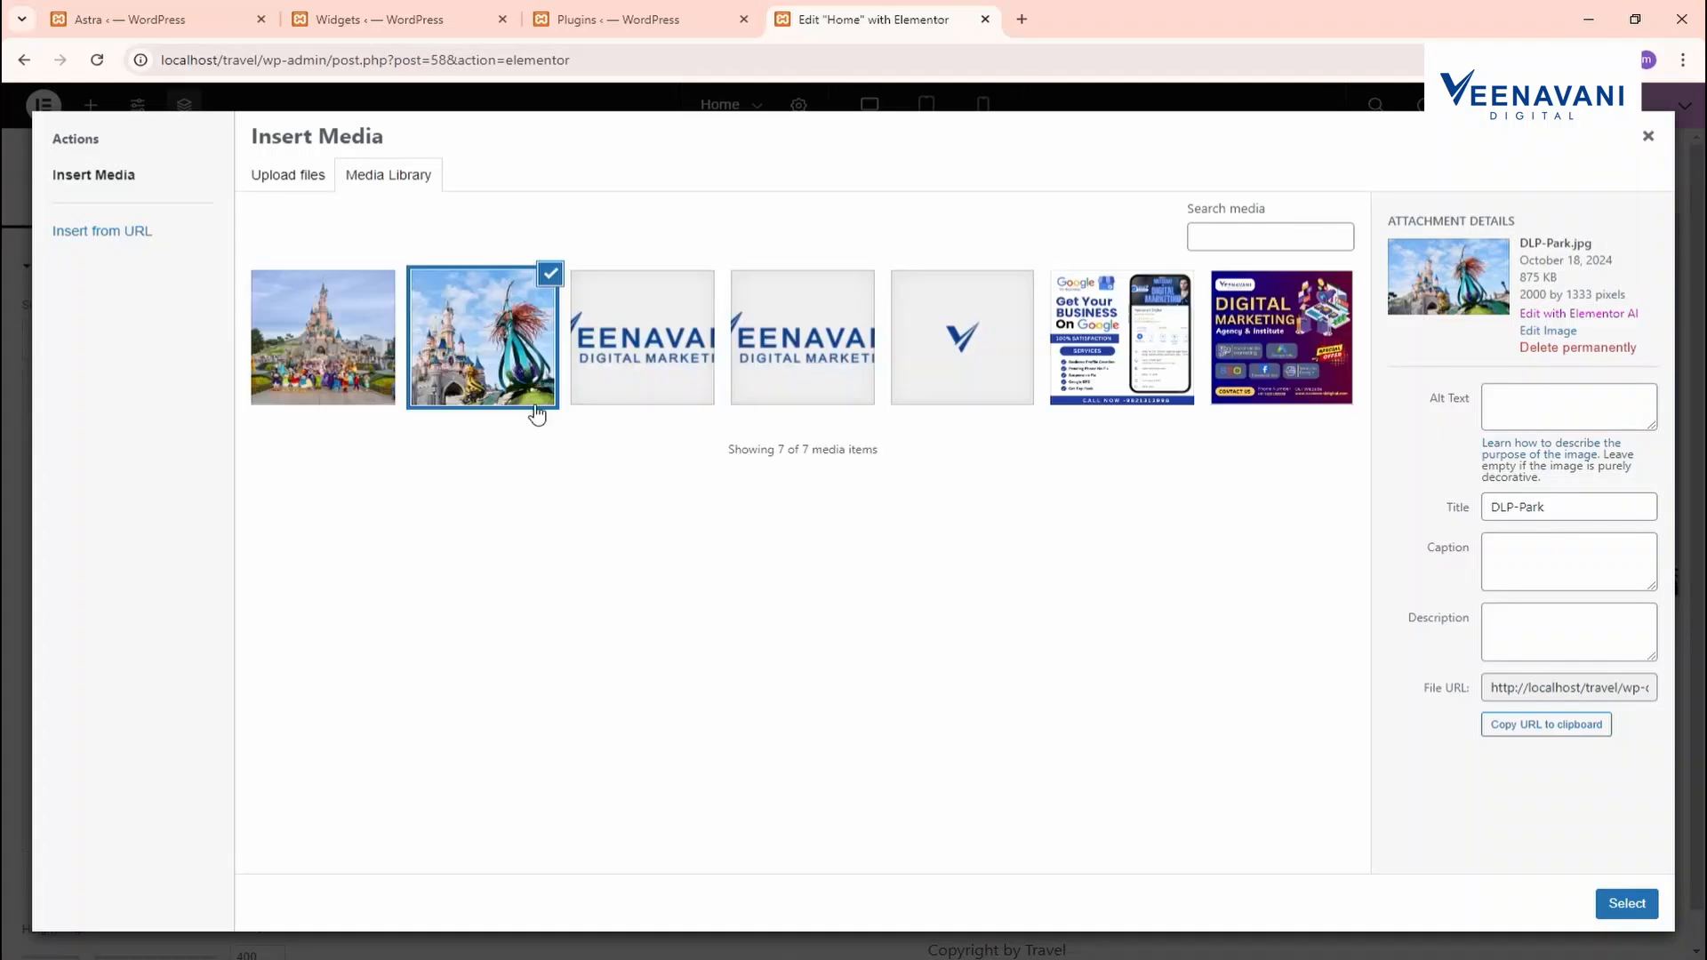
{"action": "left_click", "coordinate": [313, 347]}
{"action": "left_click", "coordinate": [1626, 903]}
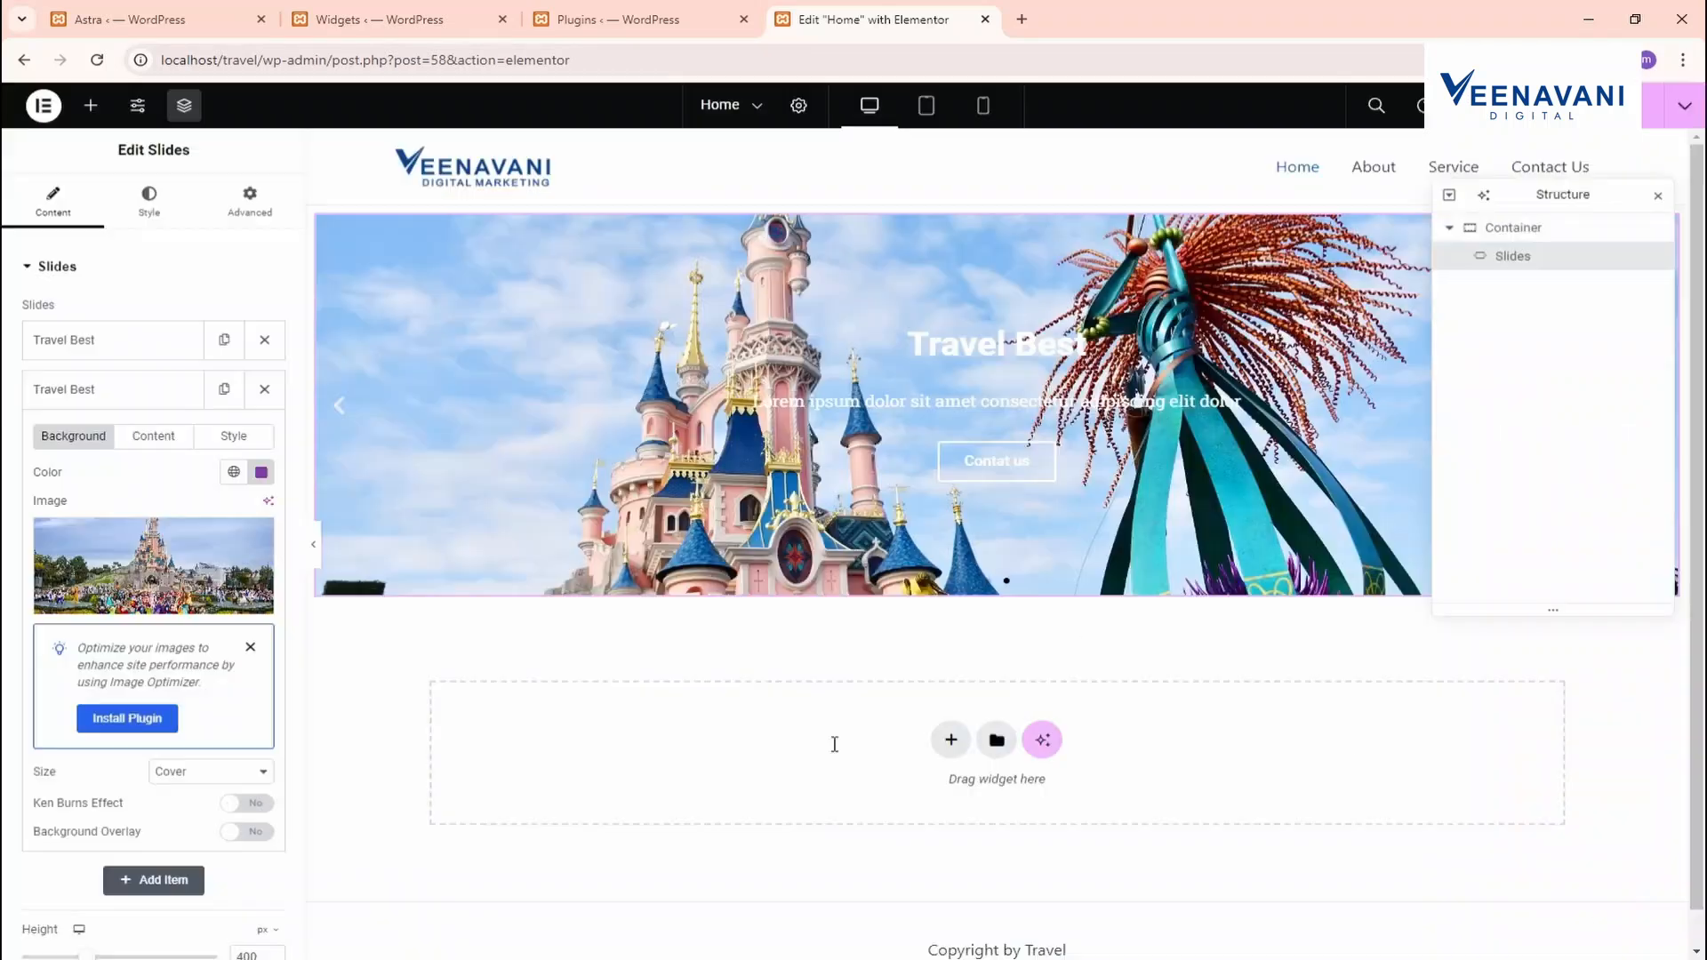
{"action": "left_click", "coordinate": [140, 395]}
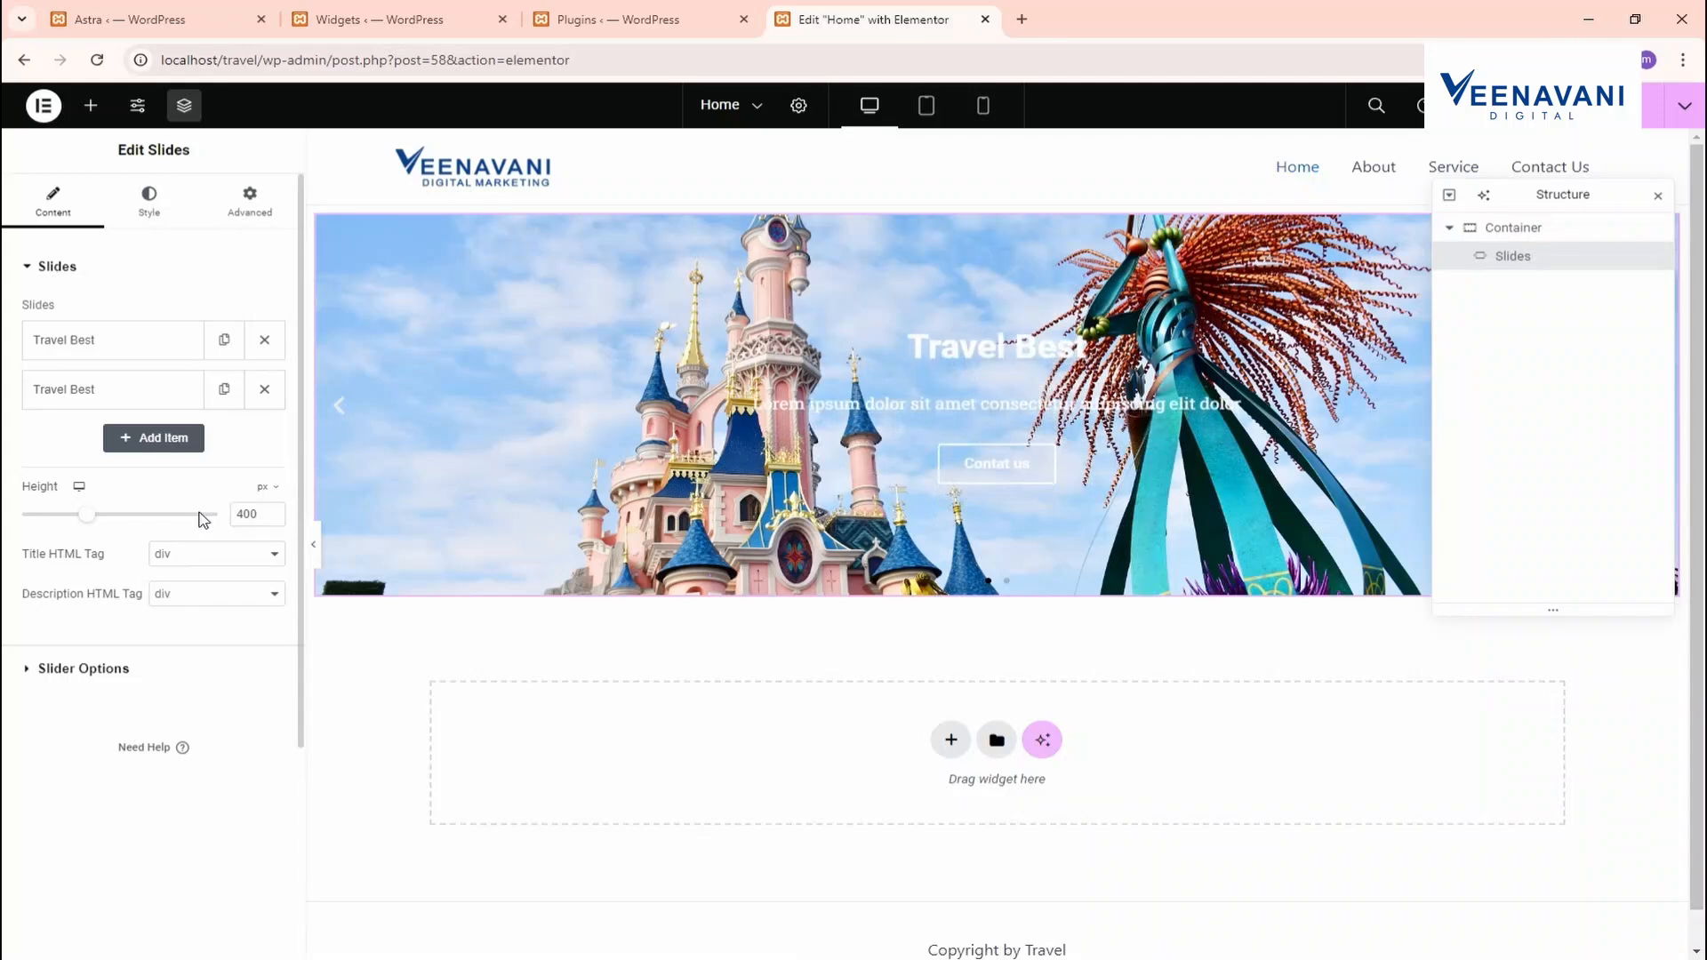
{"action": "left_click_drag", "start_coordinate": [94, 520], "coordinate": [146, 532]}
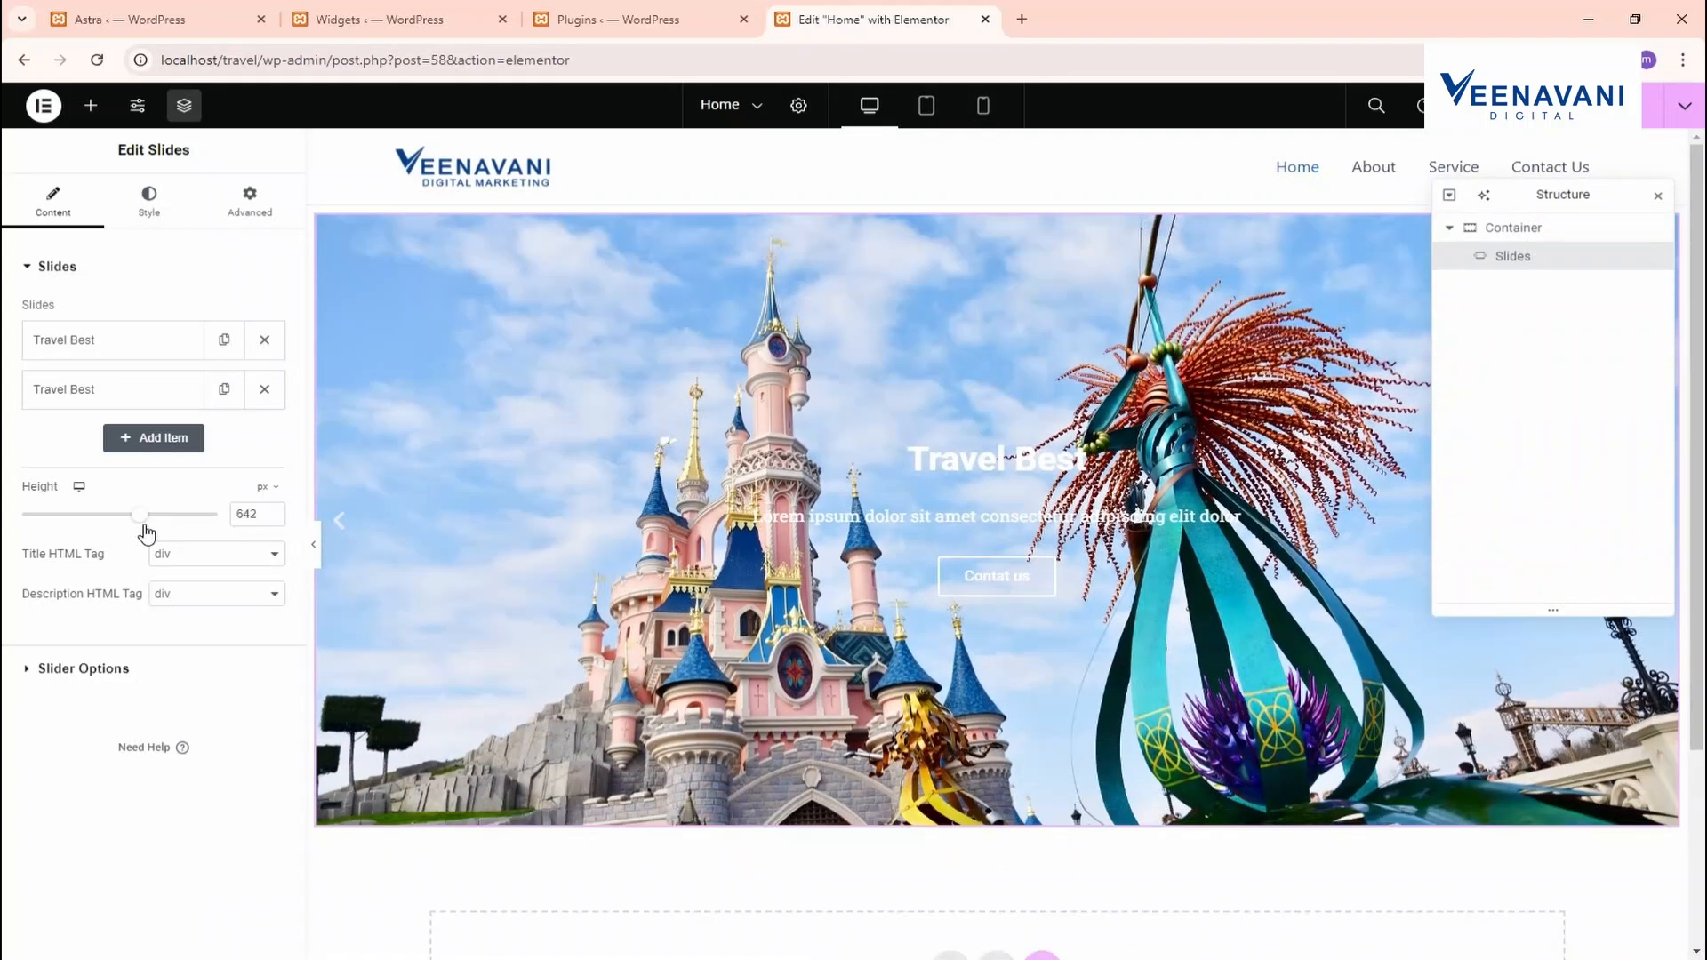
{"action": "left_click", "coordinate": [94, 669]}
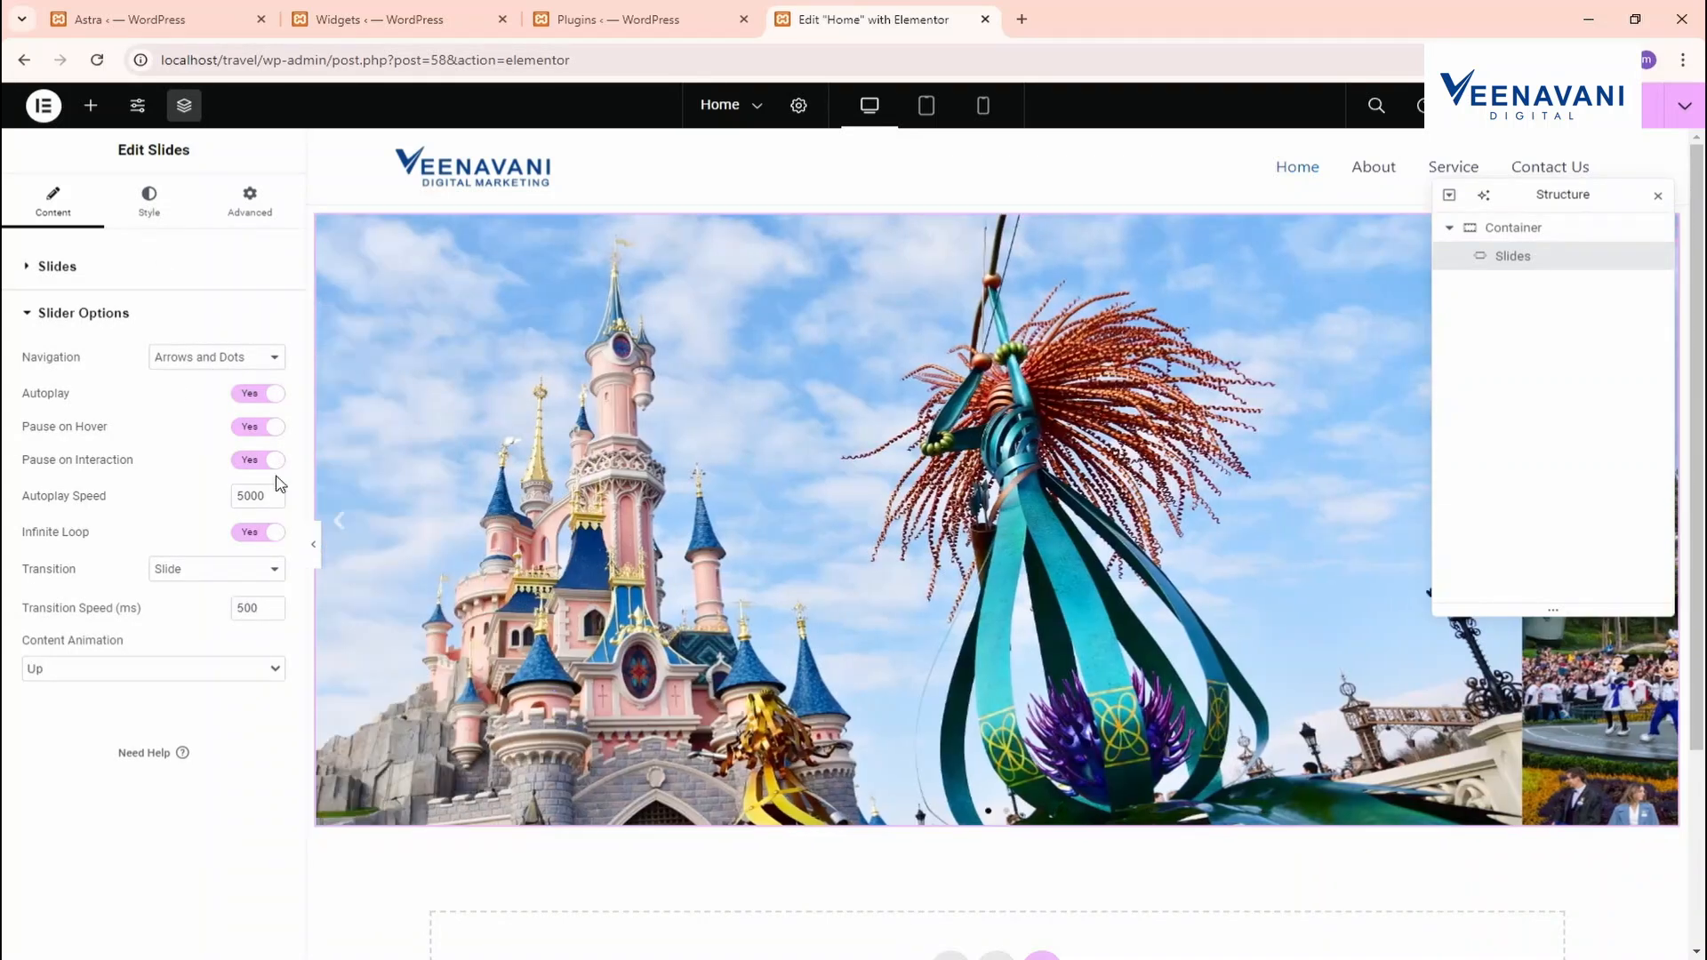
{"action": "left_click", "coordinate": [178, 318]}
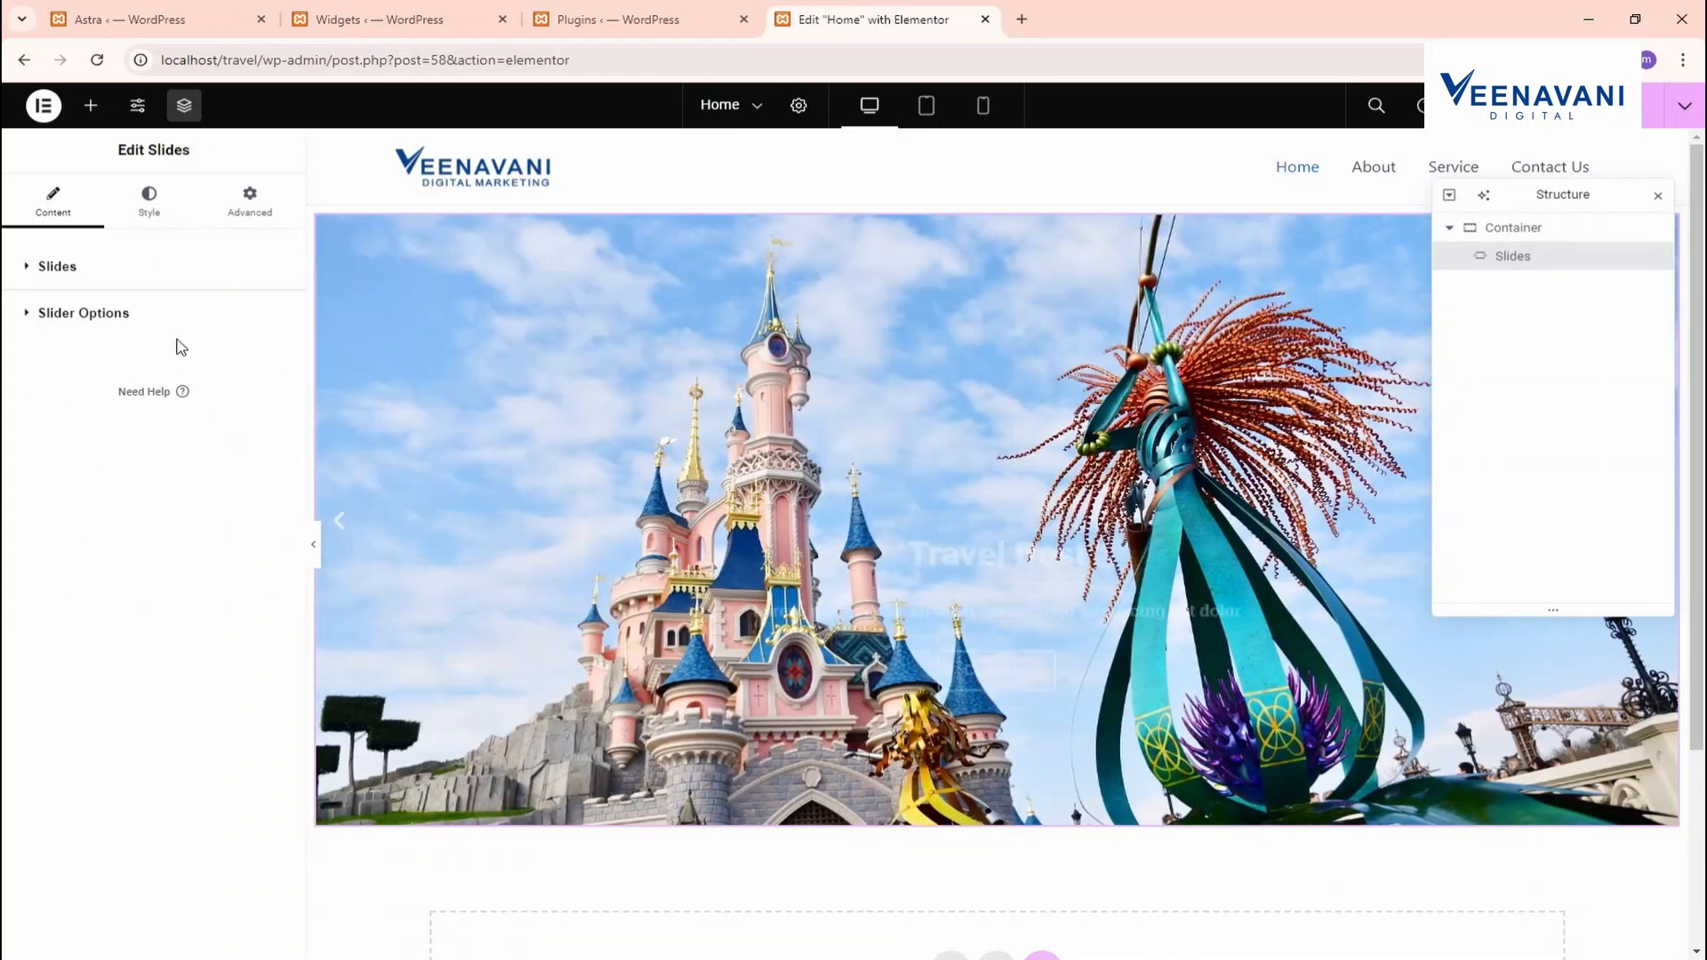
{"action": "left_click", "coordinate": [152, 324]}
{"action": "left_click", "coordinate": [199, 401]}
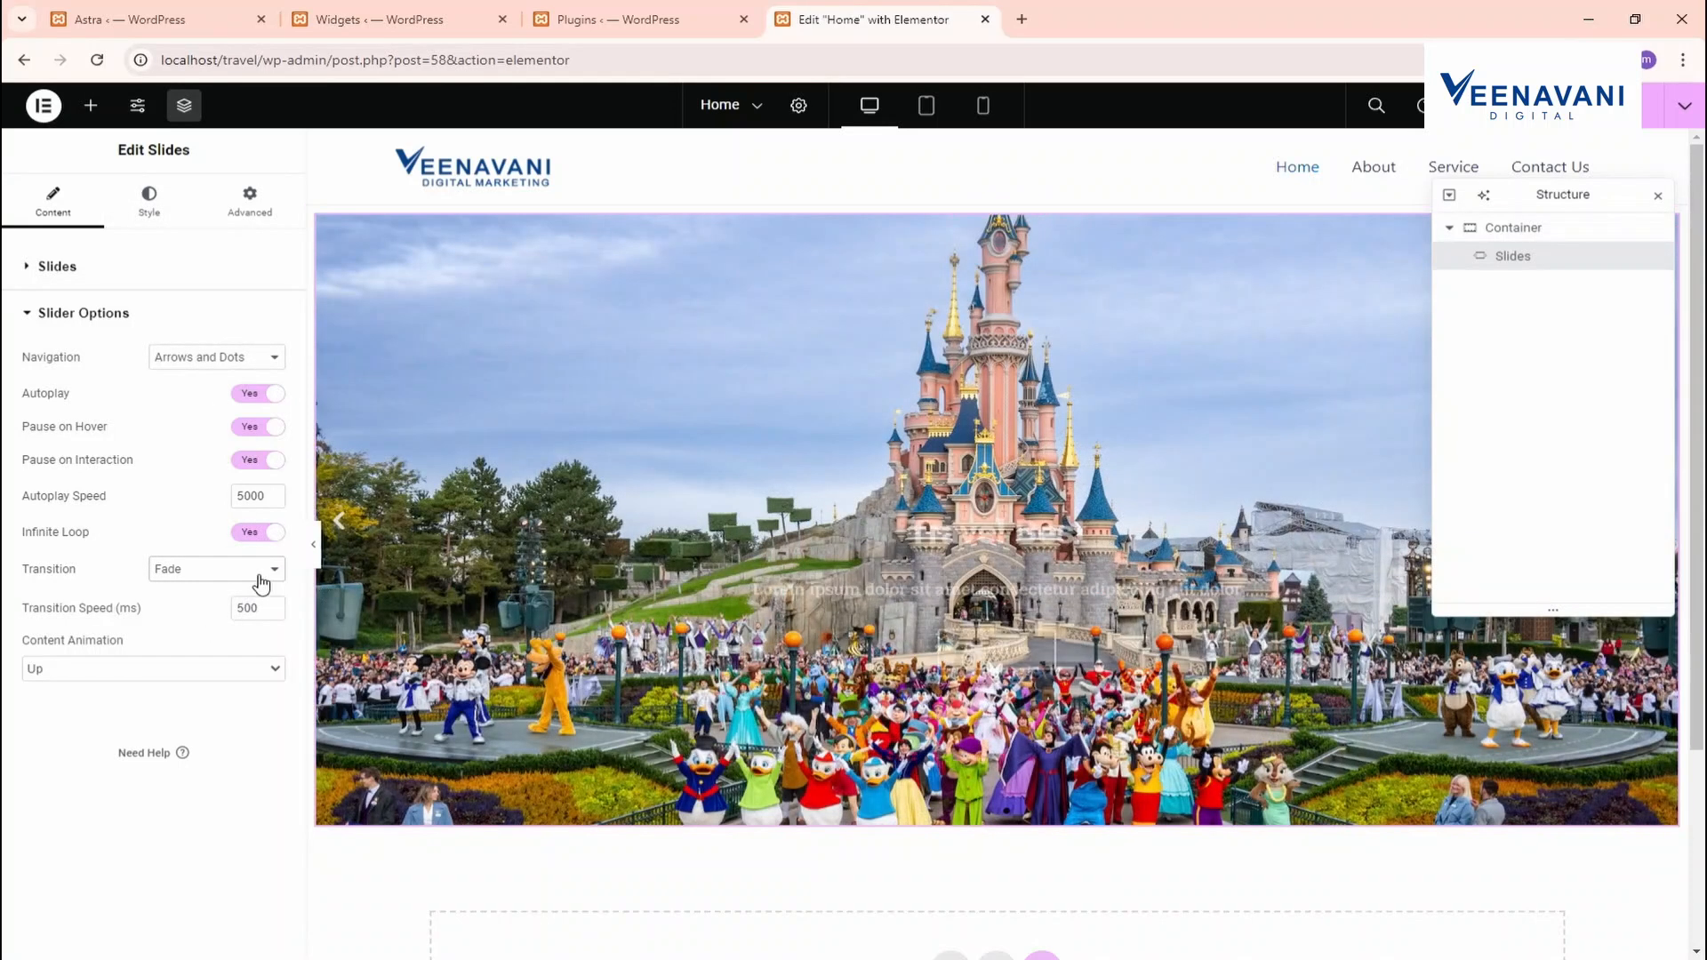
{"action": "left_click", "coordinate": [259, 577]}
{"action": "left_click", "coordinate": [240, 596]}
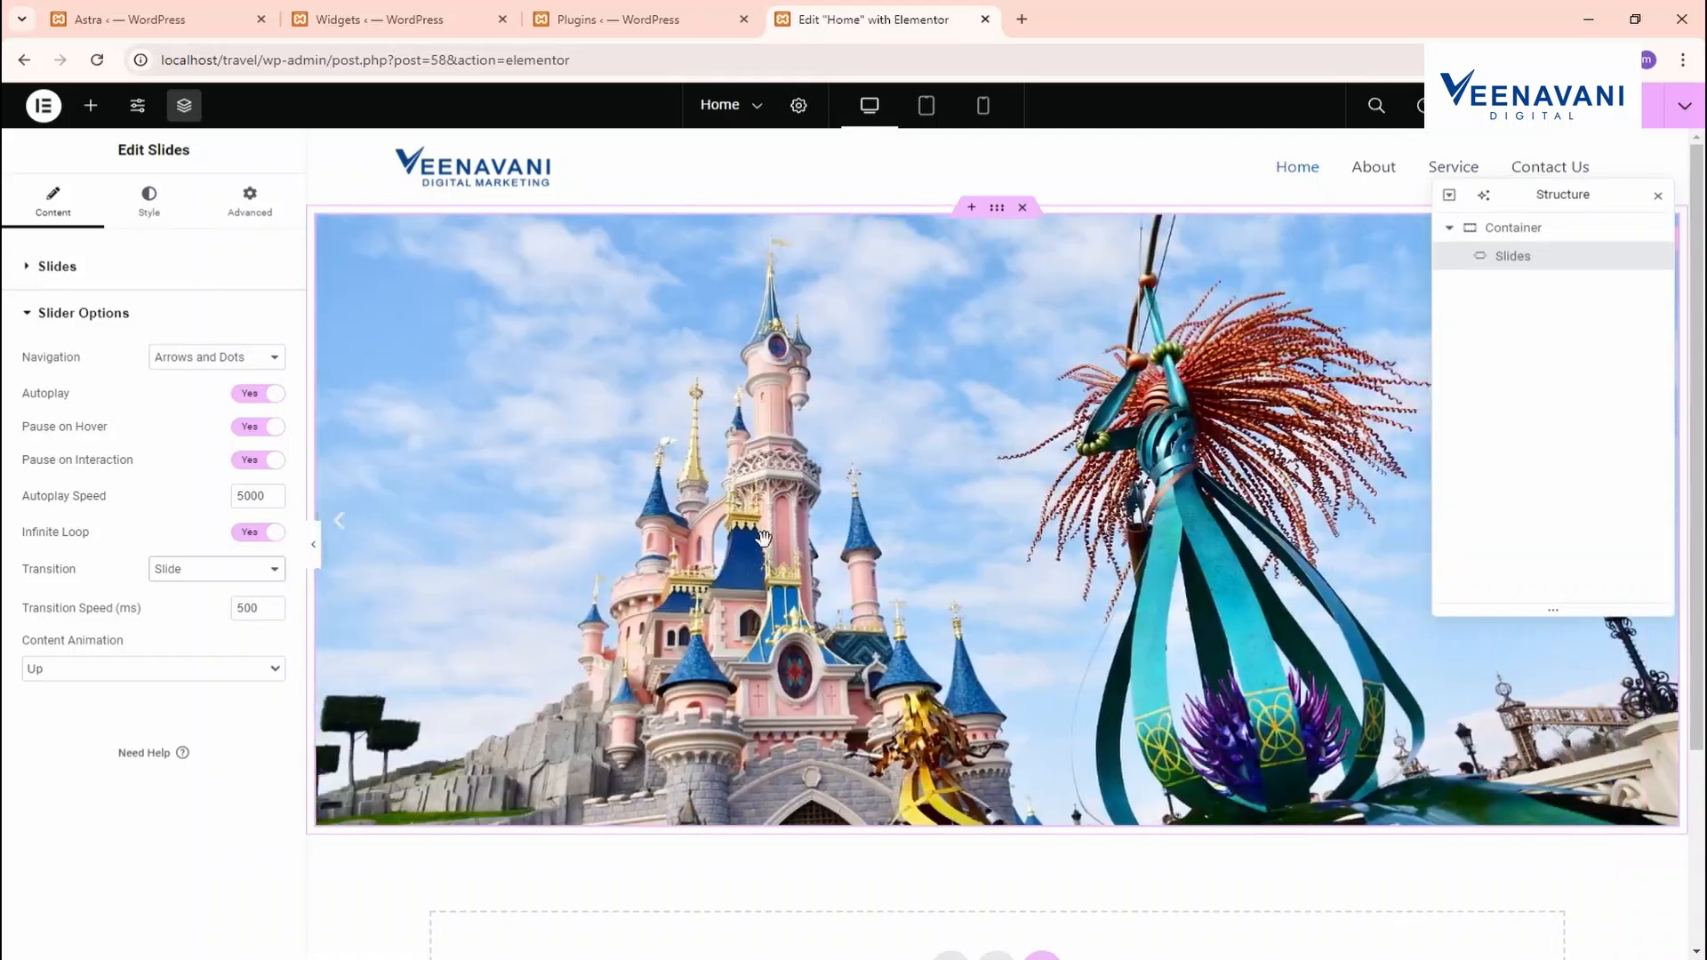
{"action": "left_click", "coordinate": [151, 203]}
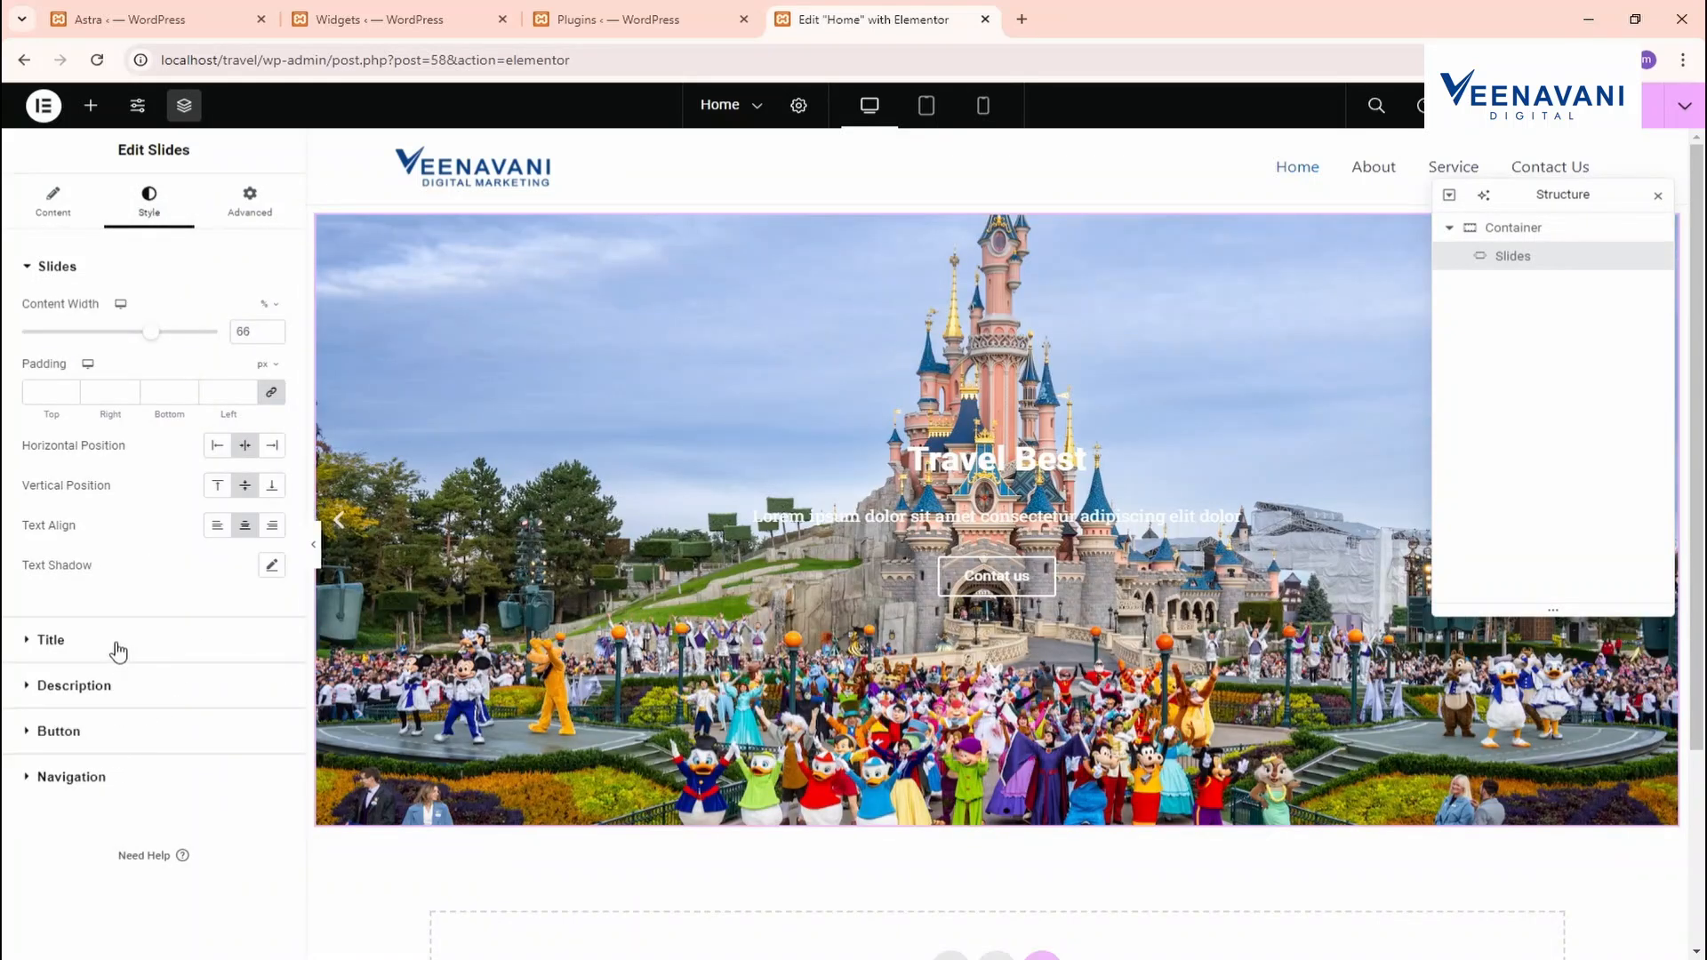
{"action": "left_click", "coordinate": [82, 226]}
{"action": "left_click", "coordinate": [110, 344]}
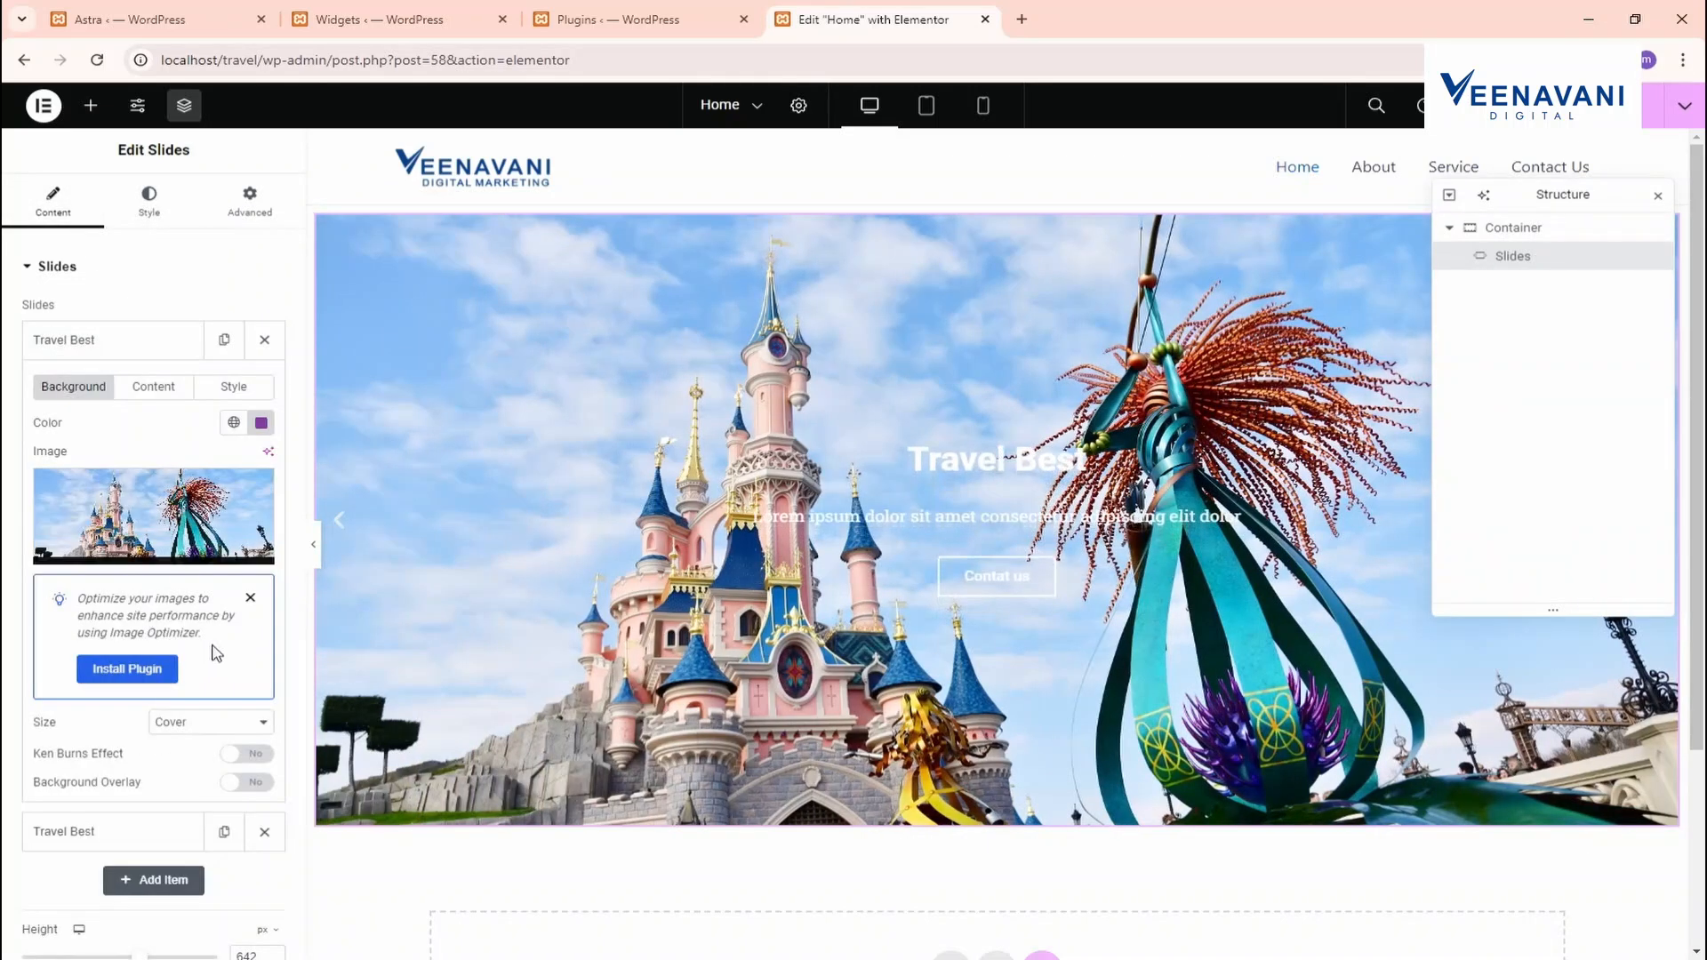
{"action": "scroll", "coordinate": [215, 653], "scroll_direction": "down", "scroll_amount": 3}
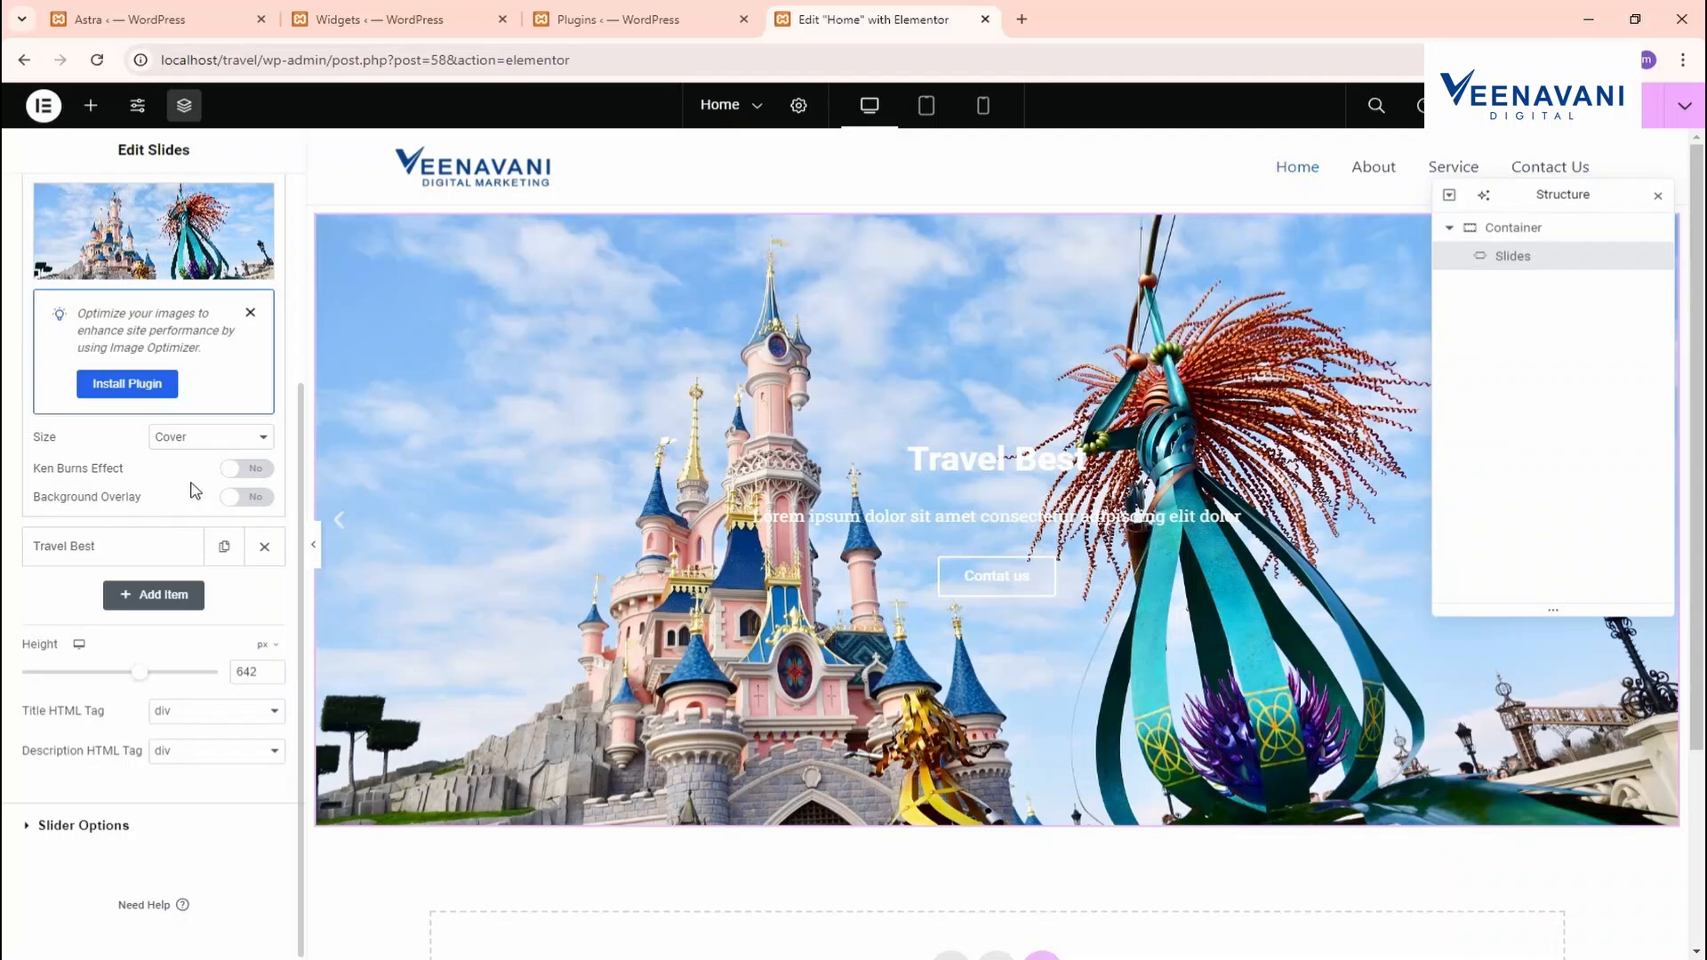
Turn on the first slide's background overlay and raise its colour opacity
{"action": "left_click", "coordinate": [257, 498]}
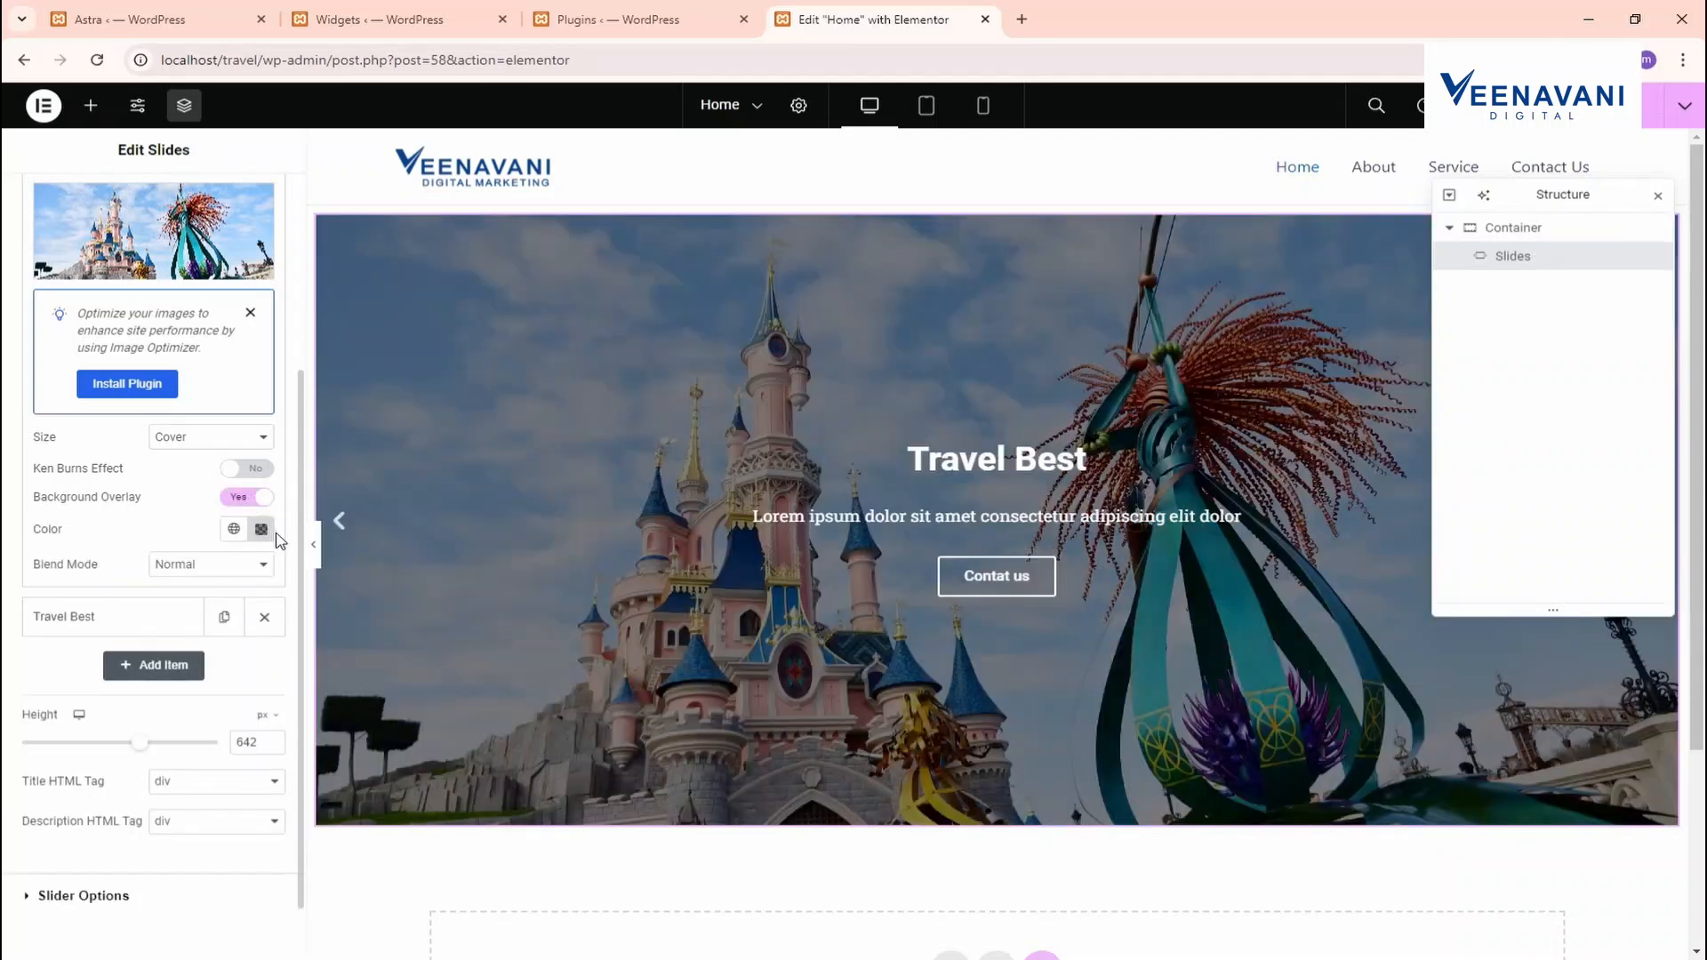
{"action": "left_click", "coordinate": [261, 530]}
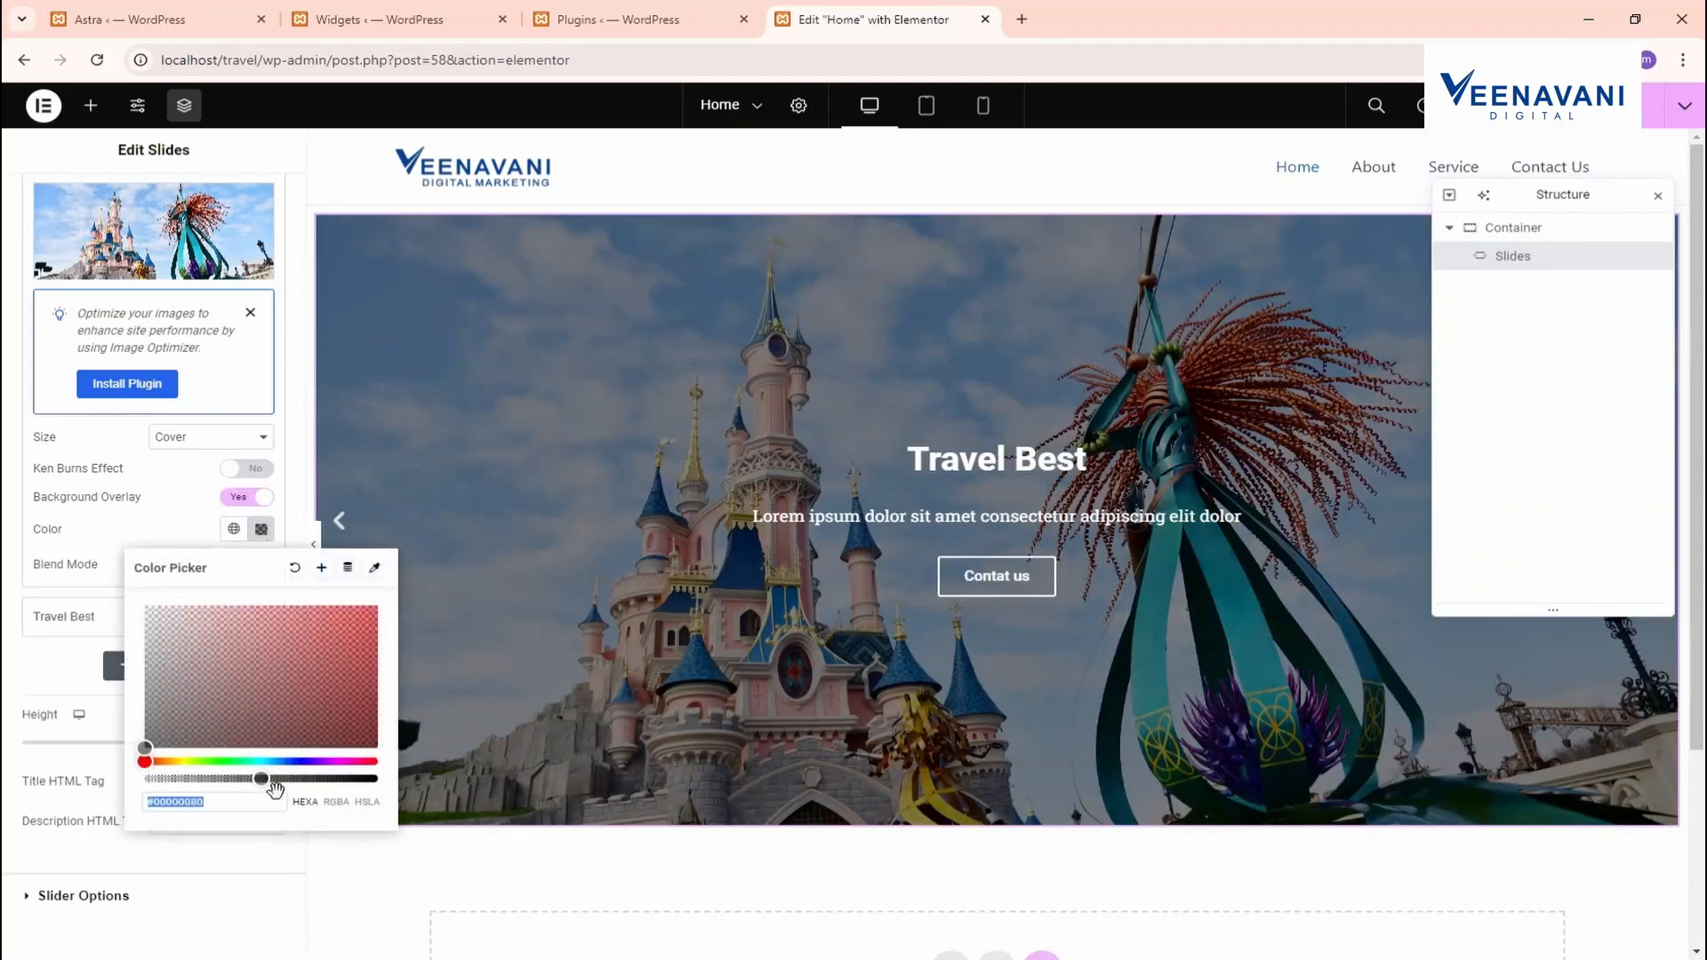
{"action": "mouse_move", "coordinate": [272, 782]}
{"action": "left_mouse_down"}
{"action": "mouse_move", "coordinate": [200, 780]}
{"action": "mouse_move", "coordinate": [306, 782]}
{"action": "left_mouse_up"}
{"action": "scroll", "coordinate": [158, 468], "scroll_direction": "up", "scroll_amount": 2}
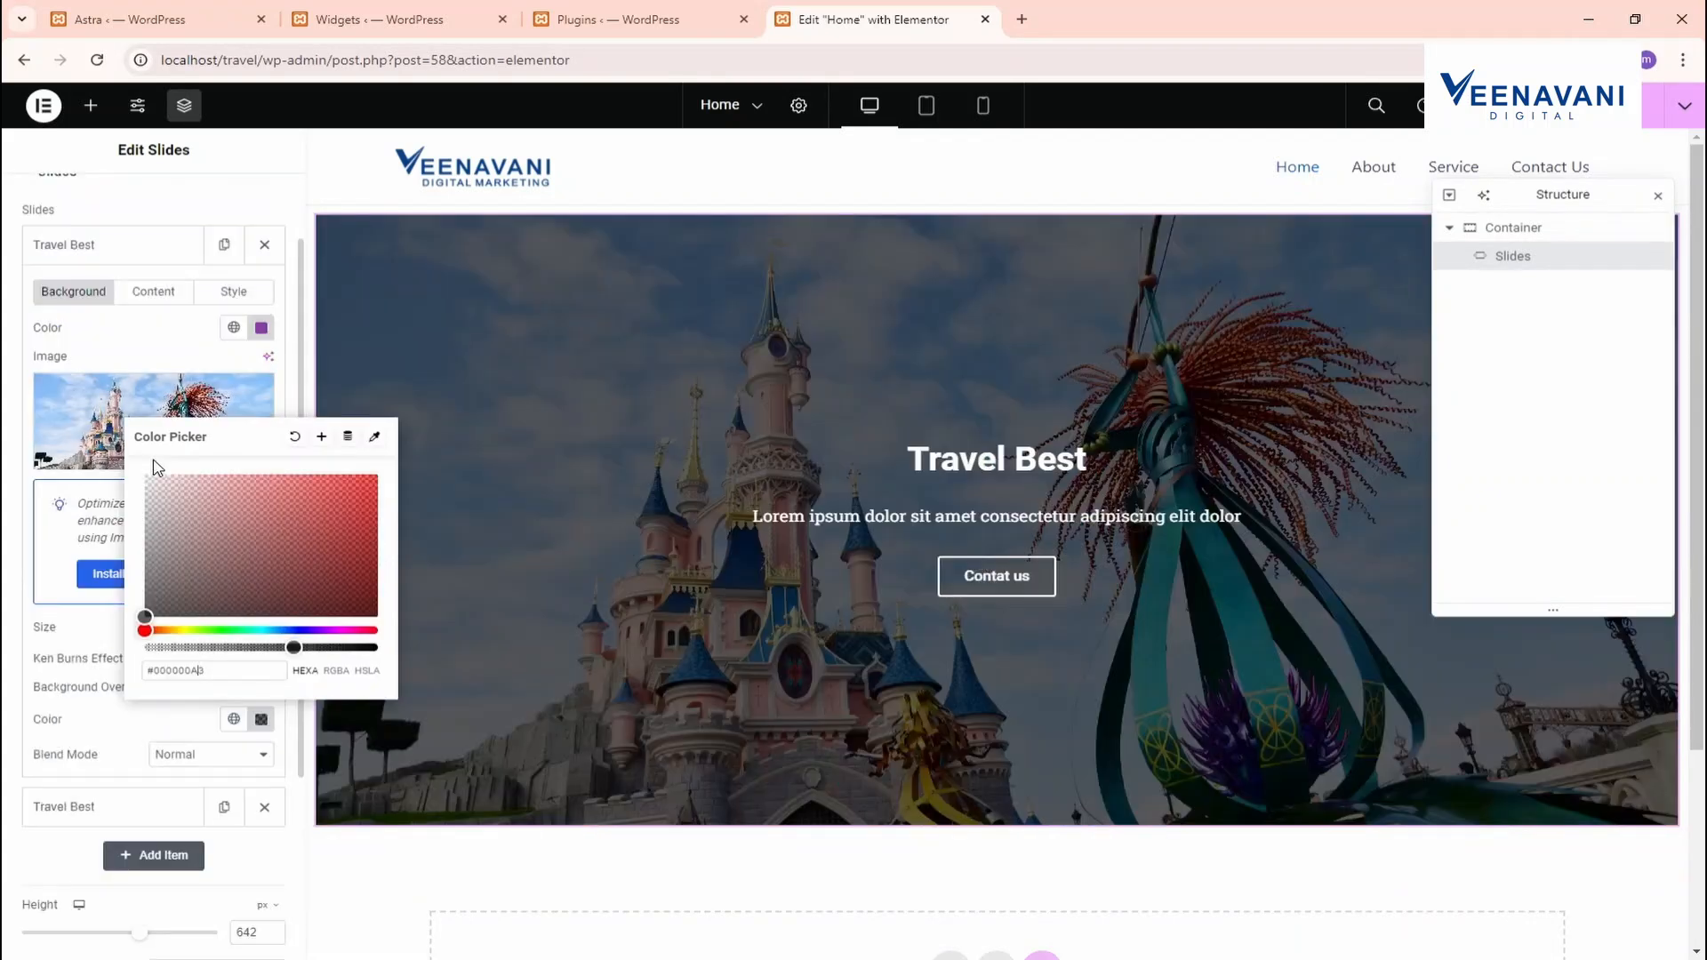
{"action": "left_click", "coordinate": [138, 253]}
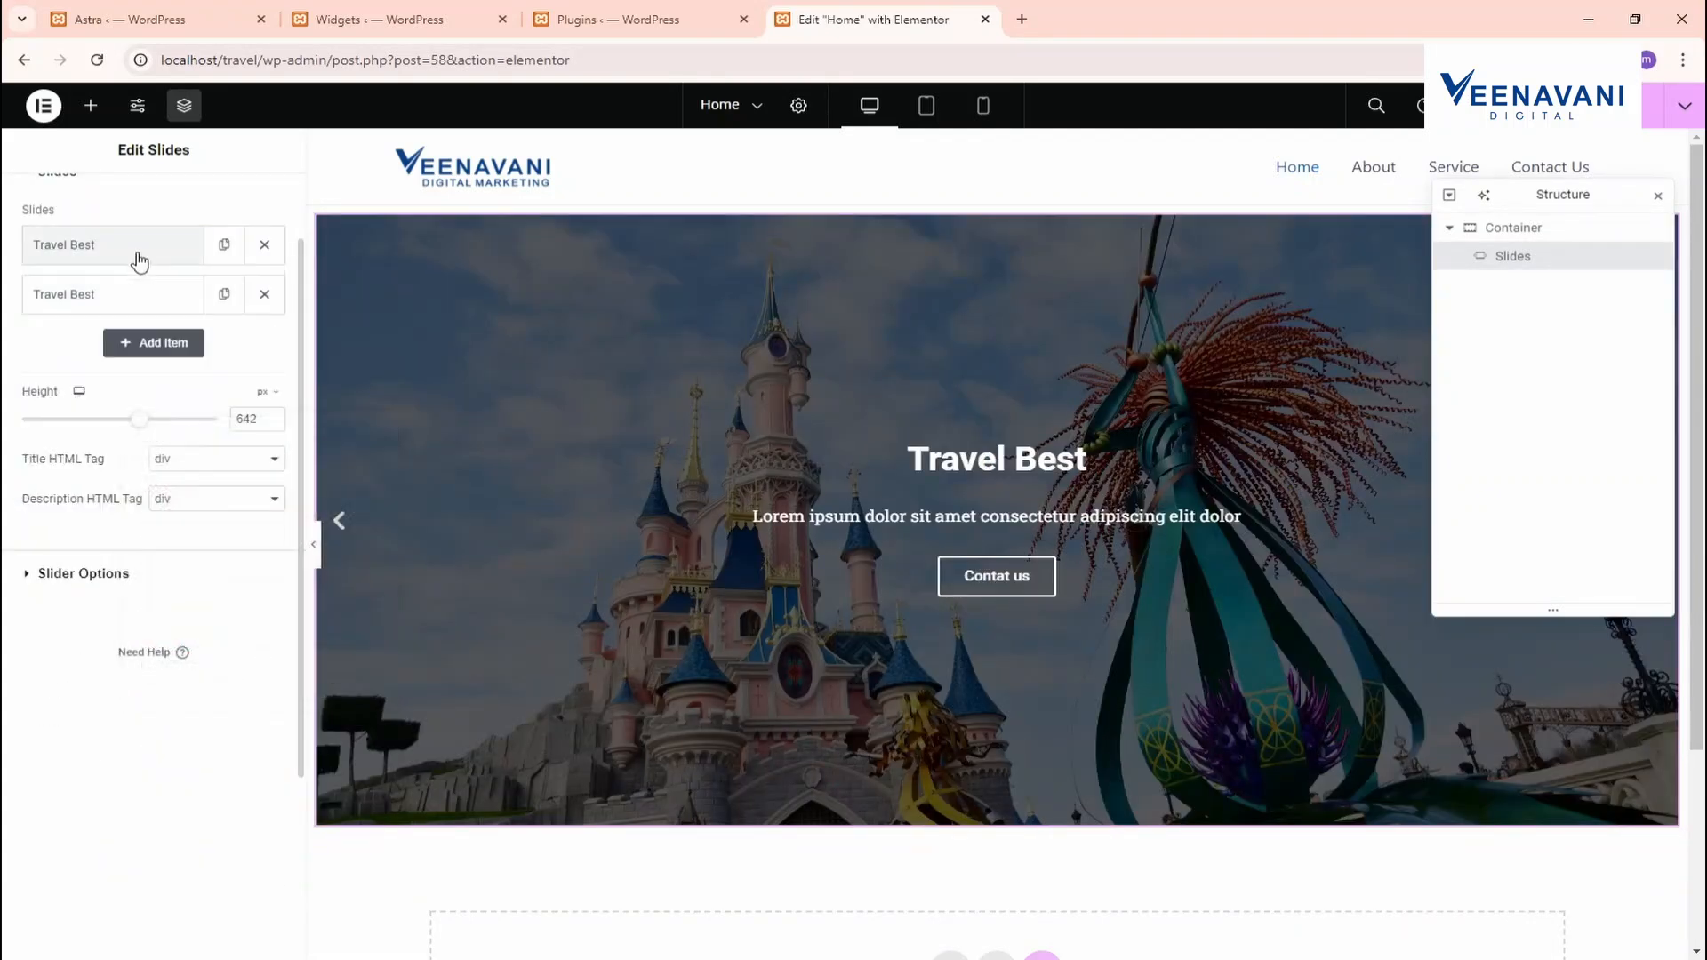
Give the second slide an overlay and a Ken Burns effect zooming Out
{"action": "left_click", "coordinate": [168, 307]}
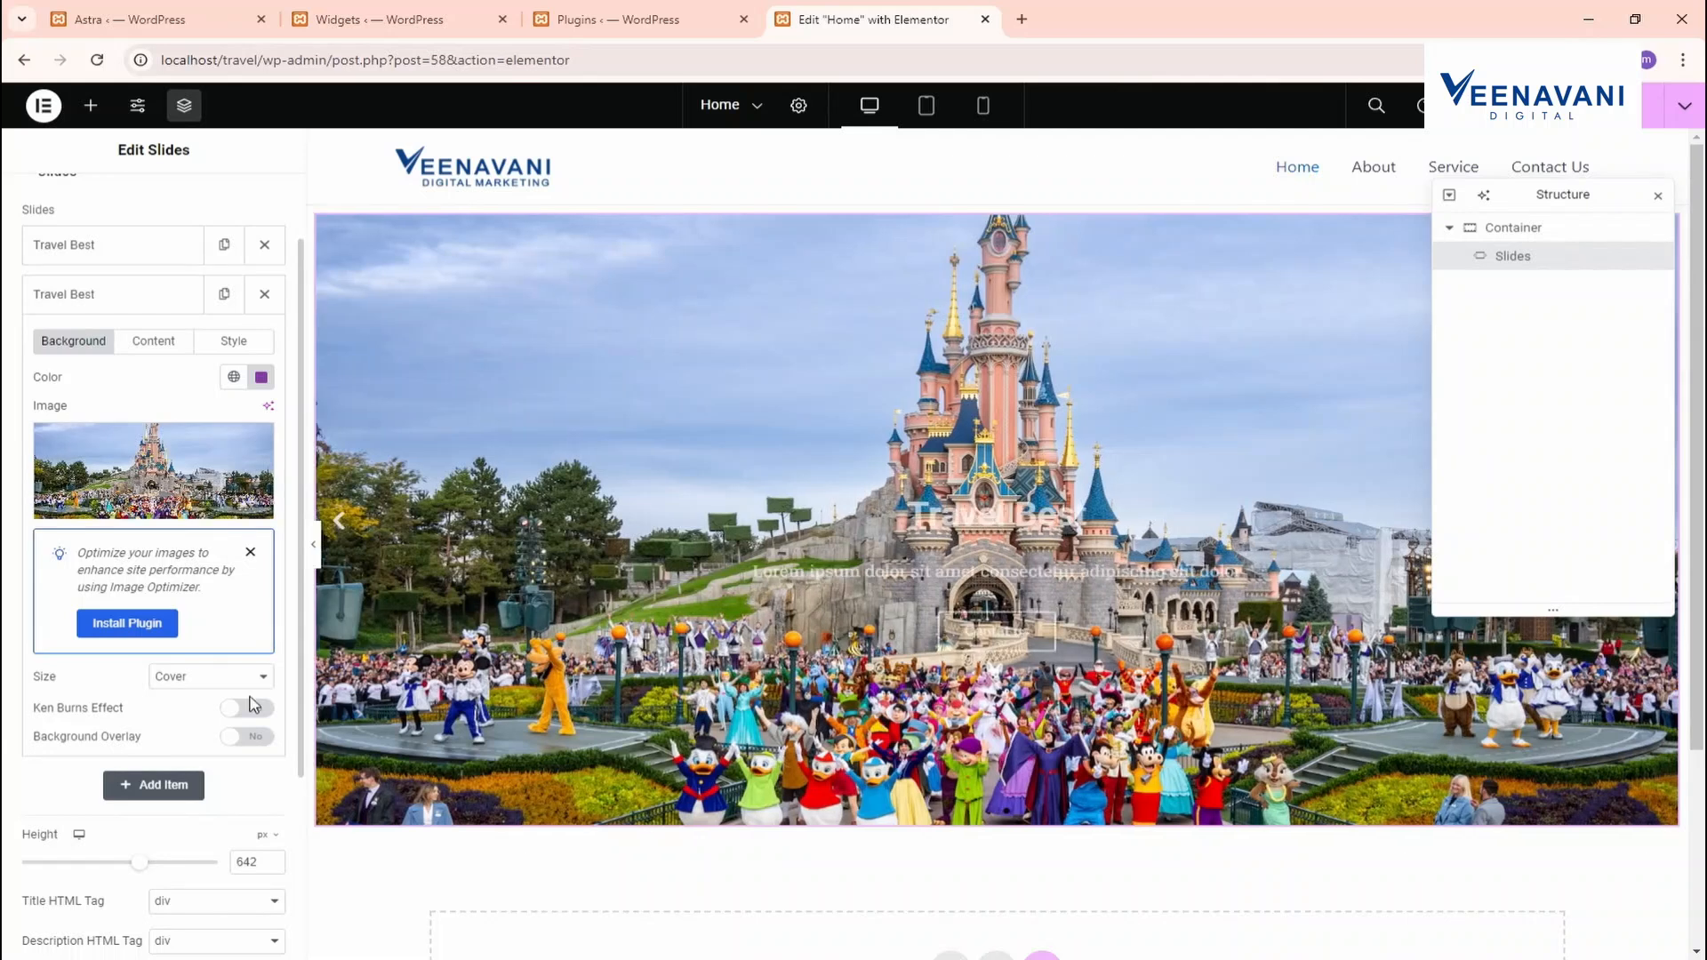
{"action": "left_click", "coordinate": [248, 736]}
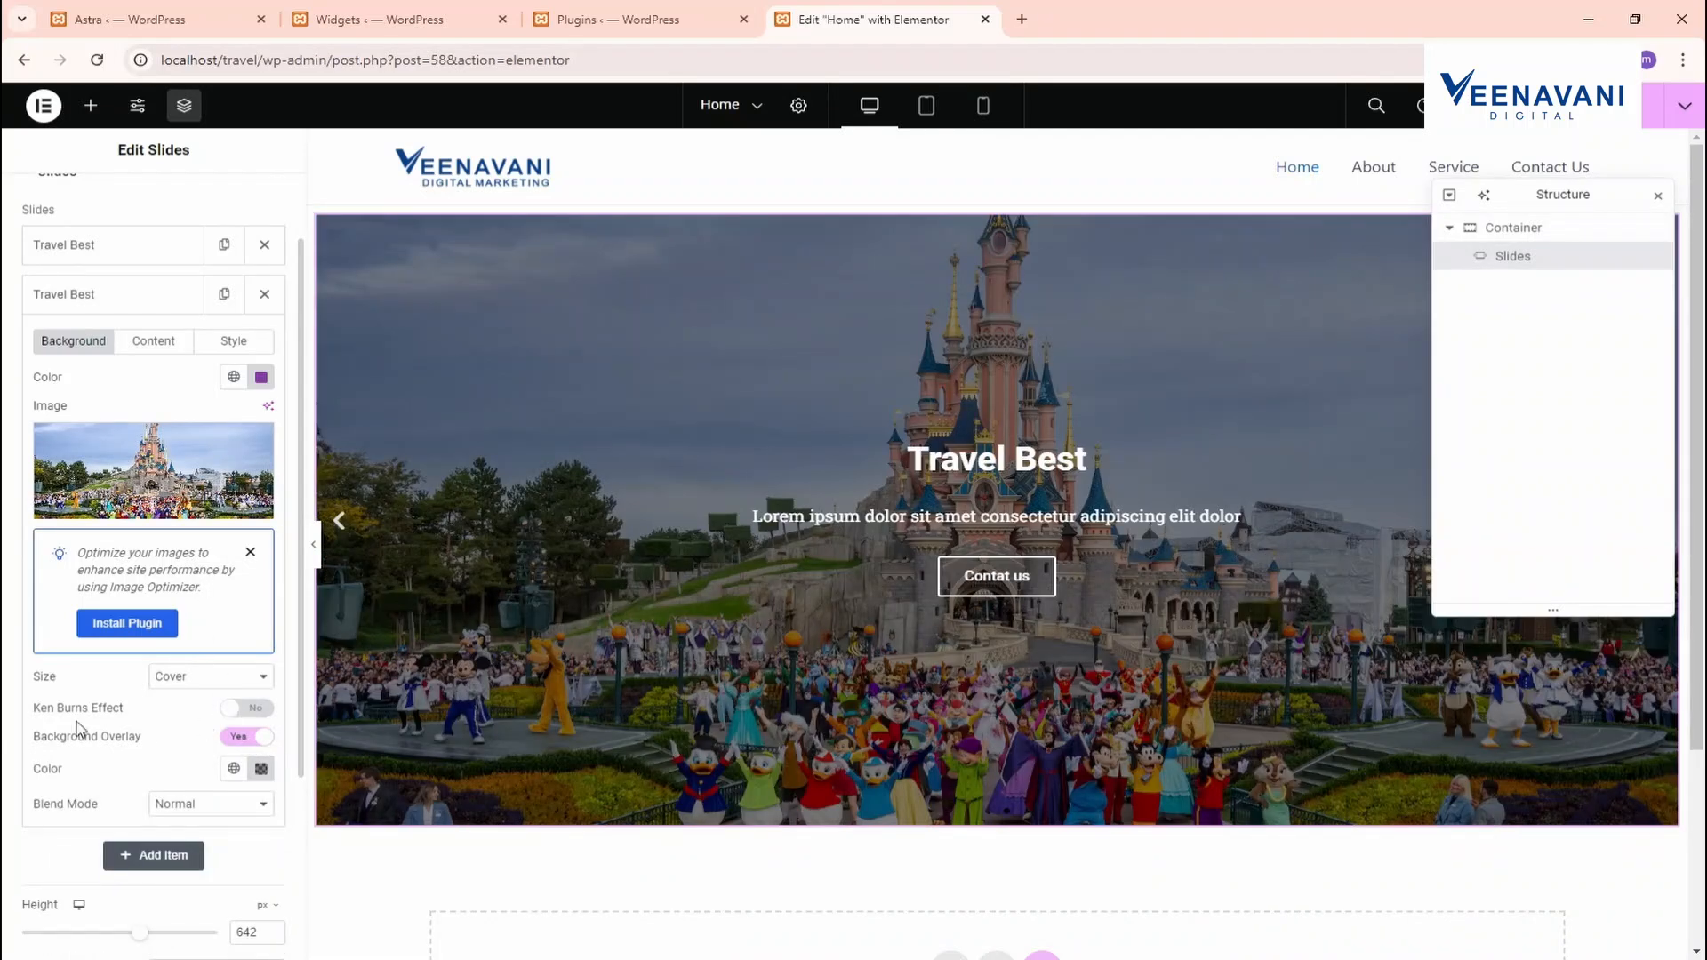
{"action": "left_click", "coordinate": [241, 708]}
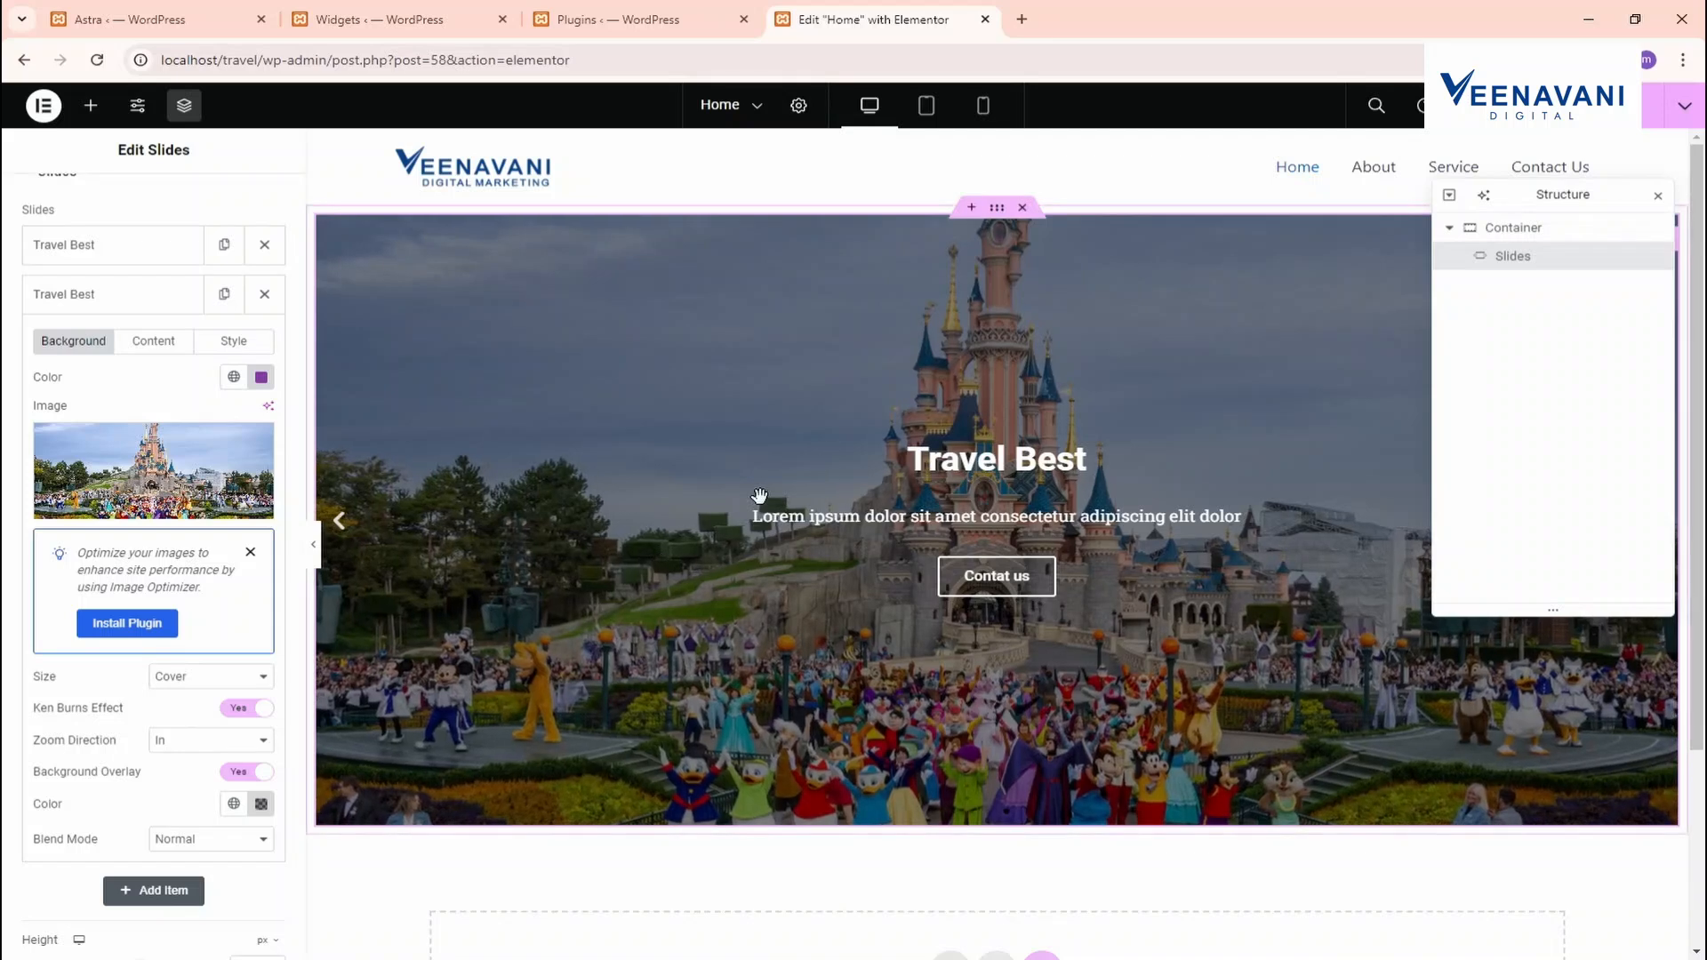
{"action": "left_click", "coordinate": [210, 739]}
{"action": "left_click", "coordinate": [204, 775]}
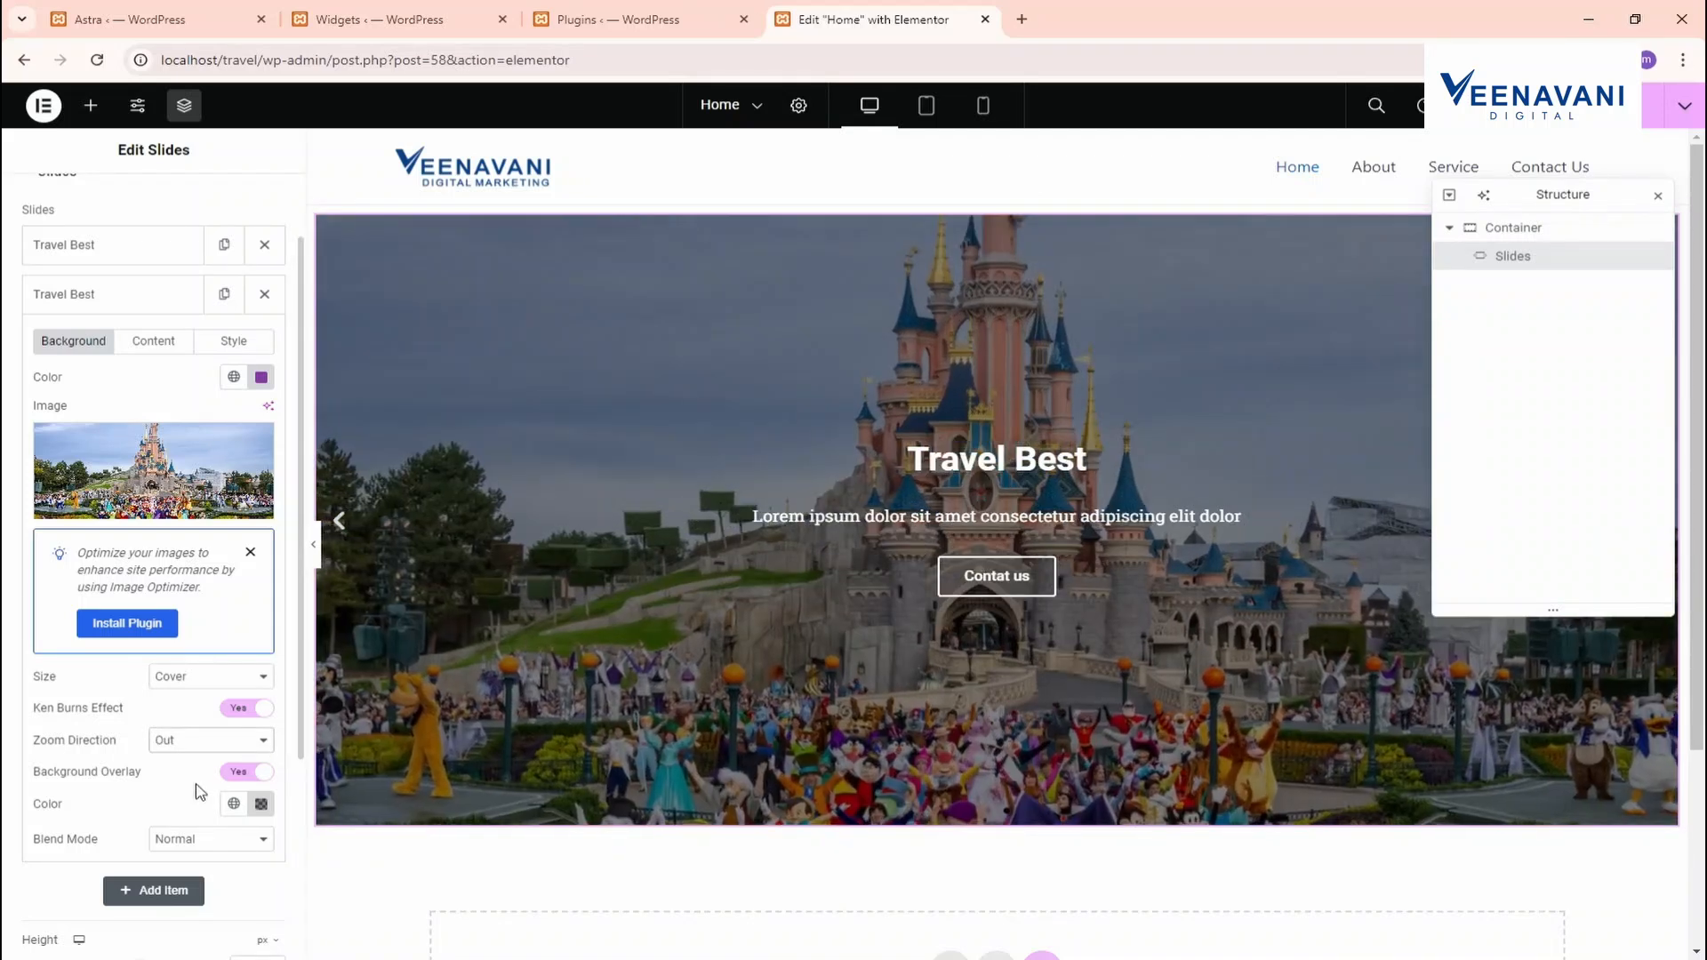
Enable the Ken Burns zoom-in effect on the first slide
{"action": "left_click", "coordinate": [137, 253]}
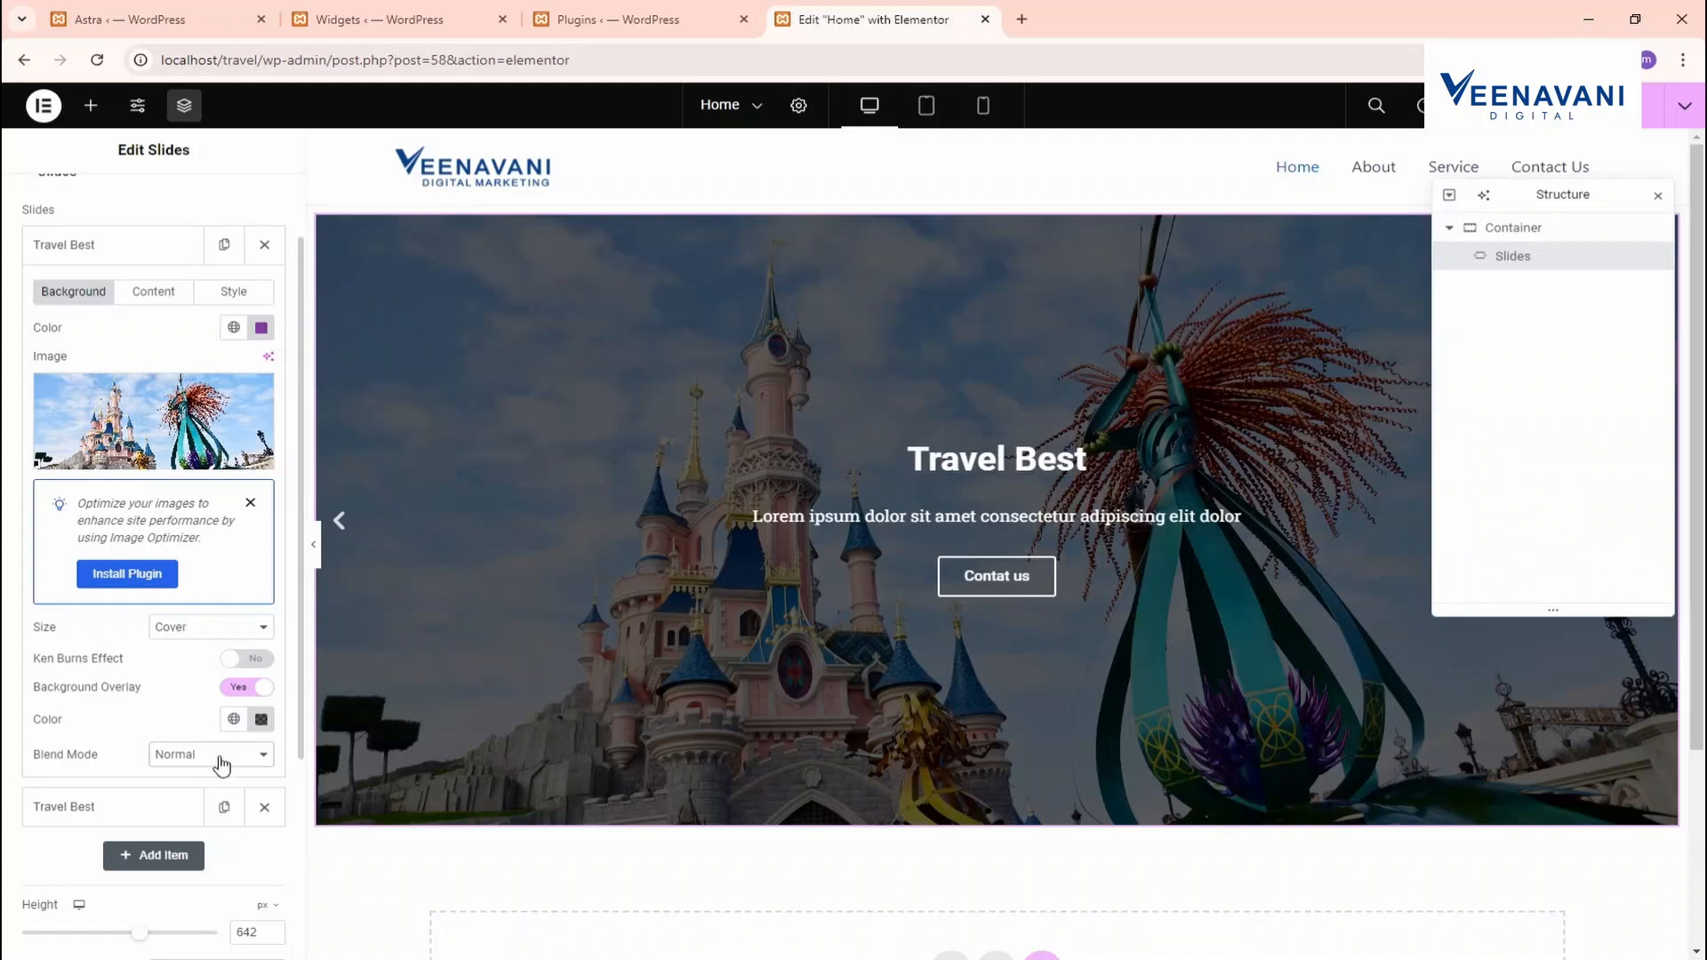
{"action": "left_click", "coordinate": [236, 656]}
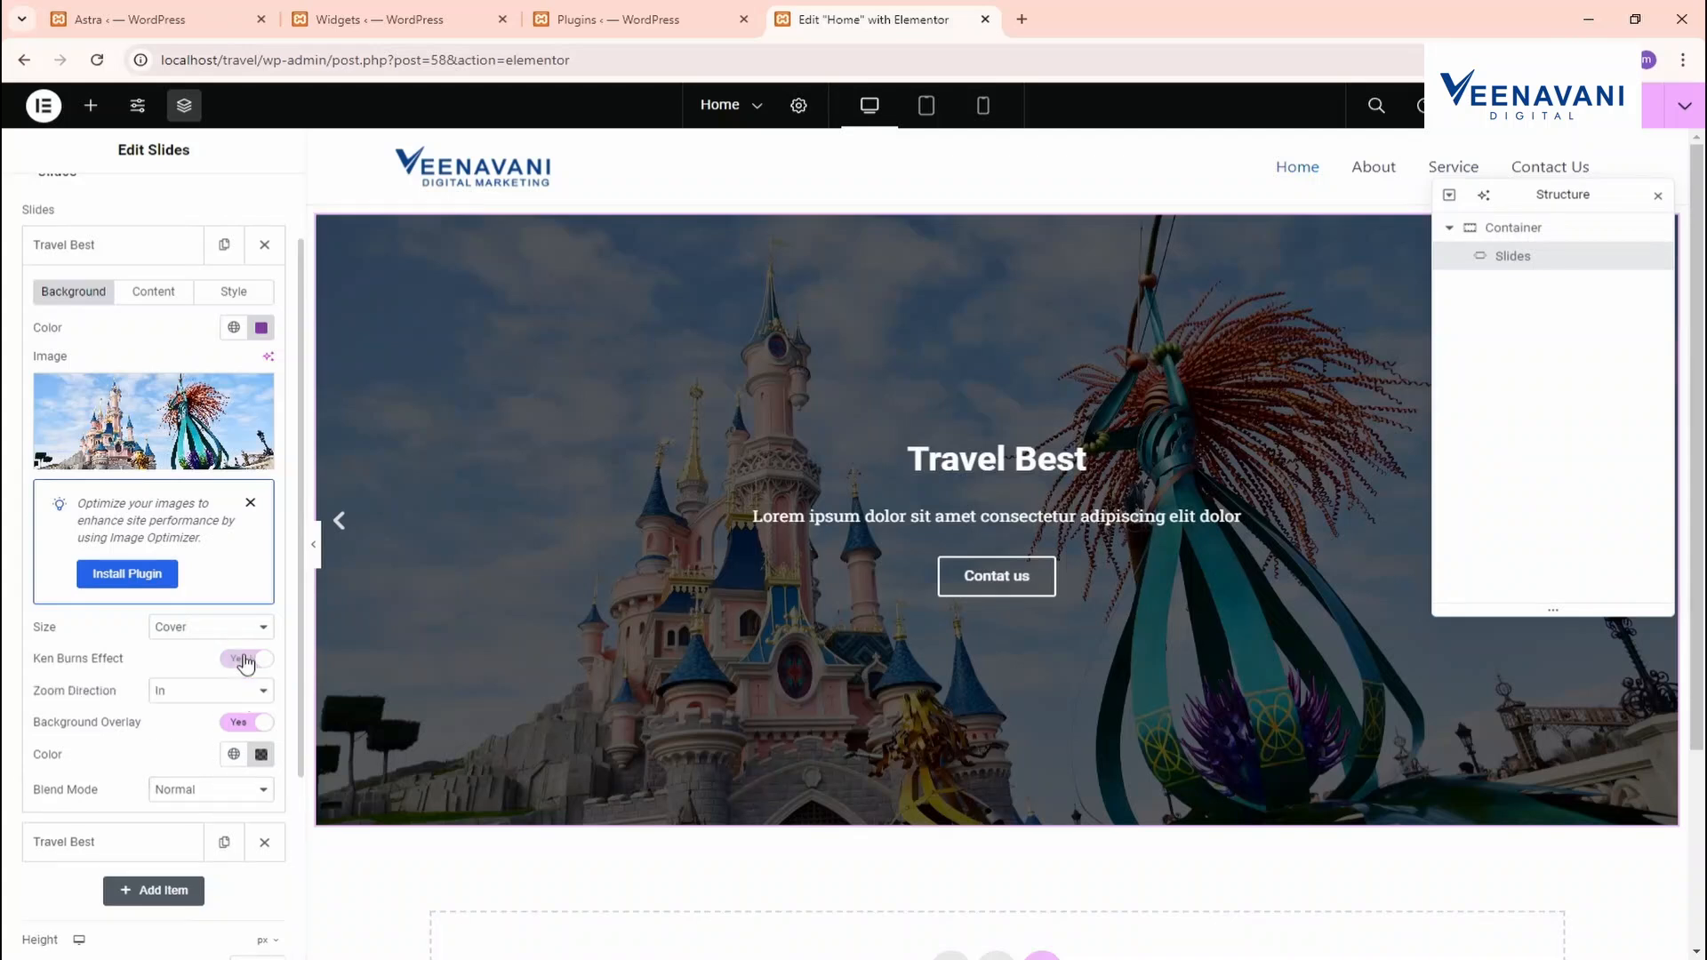
{"action": "left_click", "coordinate": [141, 255]}
{"action": "left_click", "coordinate": [139, 305]}
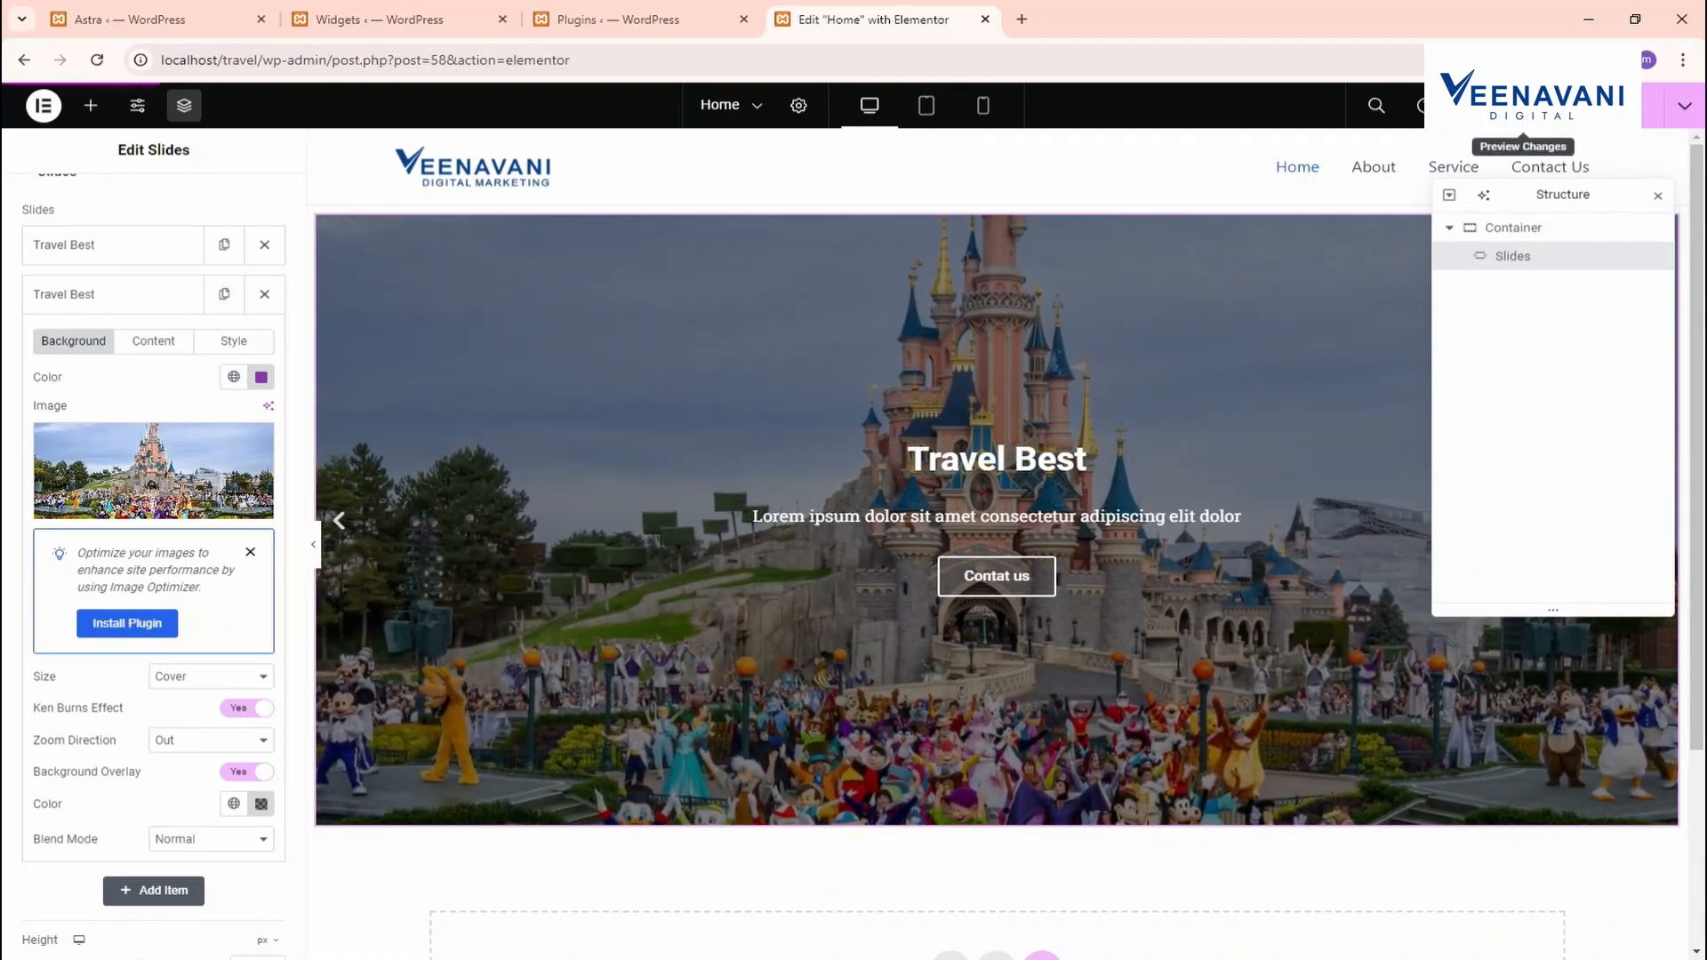
Preview the Home page cycling through both Travel Best slides, then return to the Elementor editor
{"action": "left_click", "coordinate": [1522, 106]}
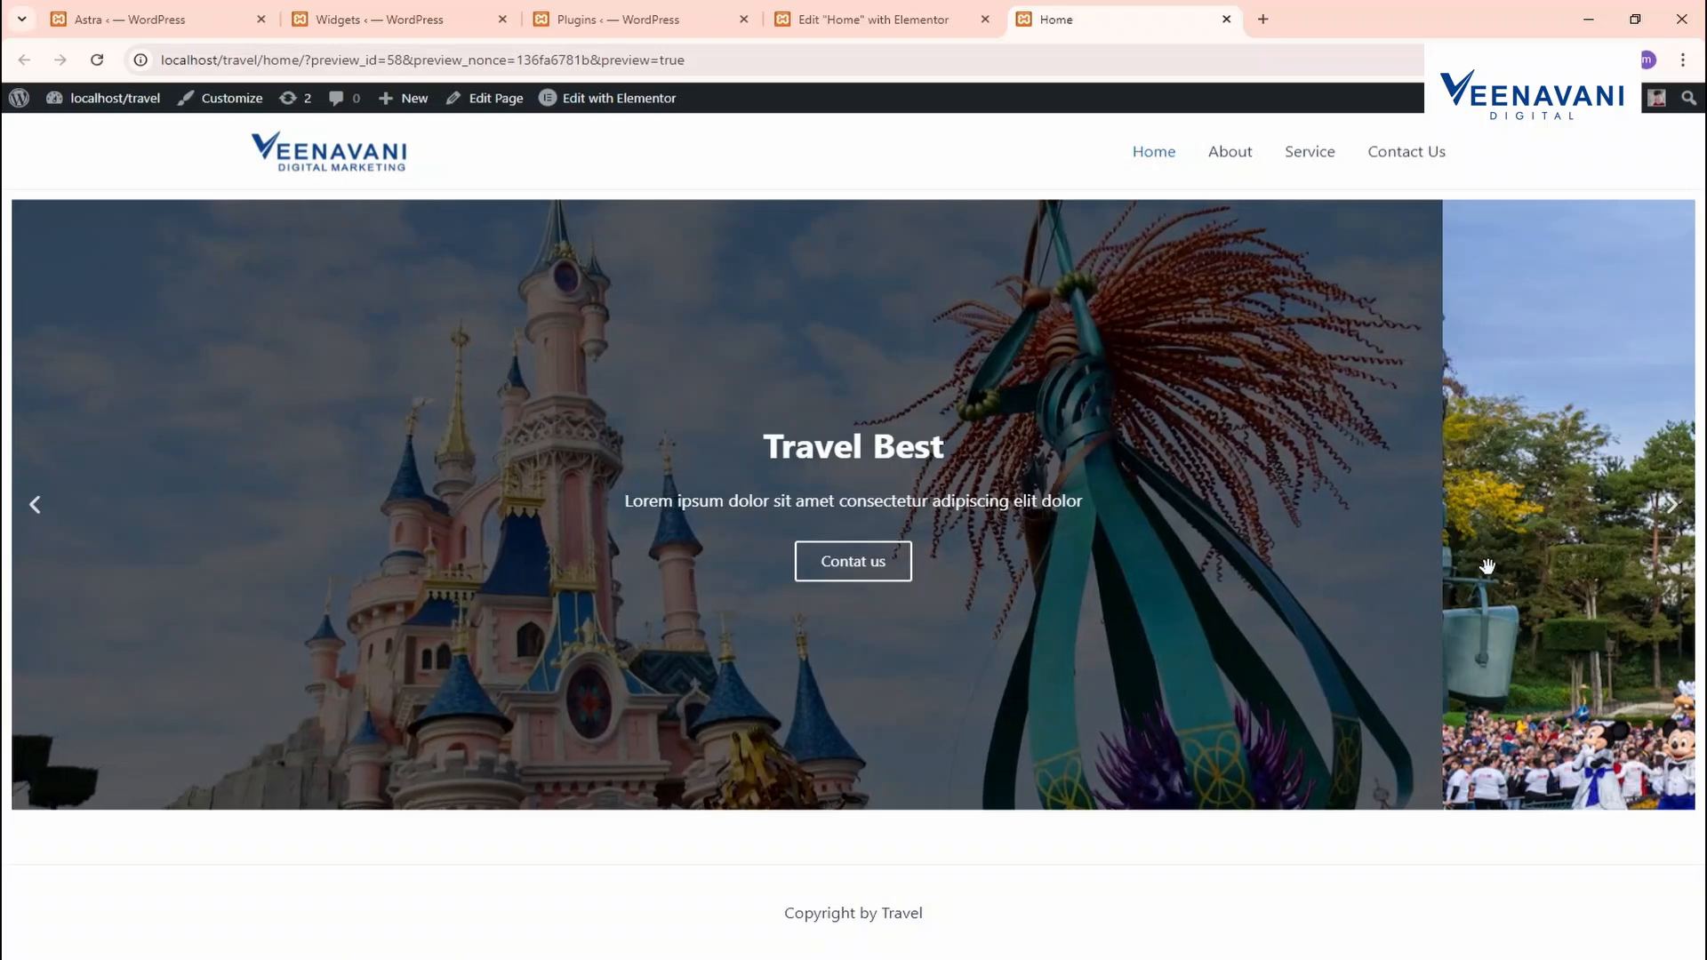
{"action": "left_click", "coordinate": [1672, 504]}
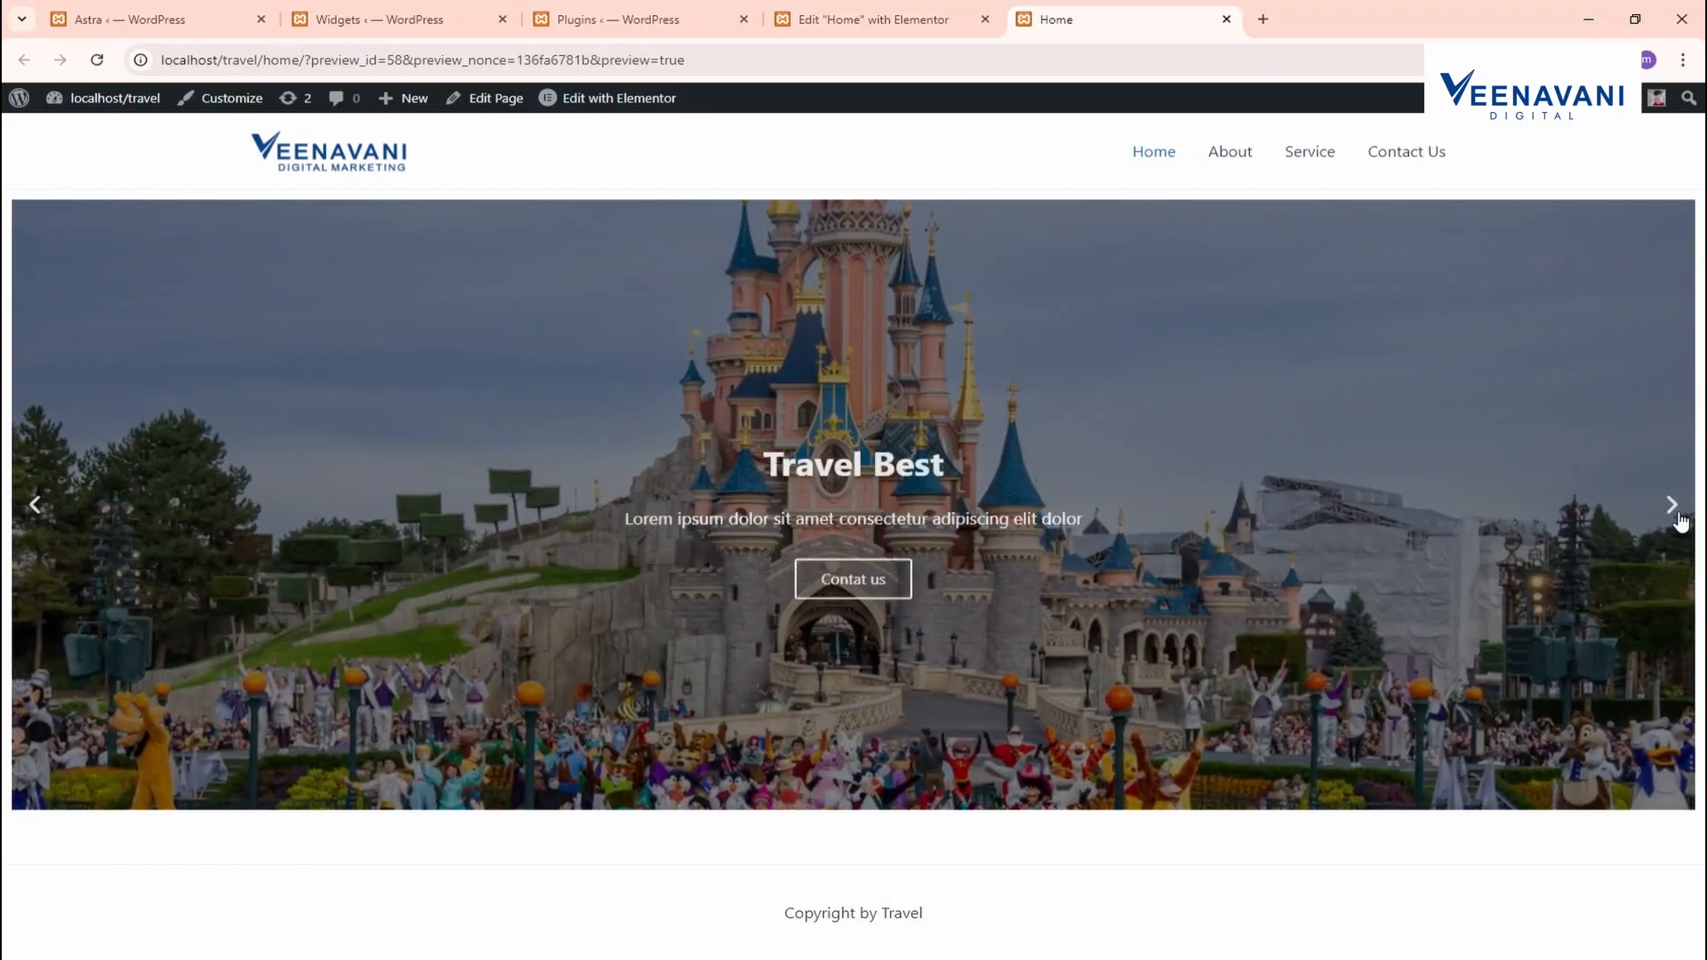
{"action": "left_click", "coordinate": [1675, 514]}
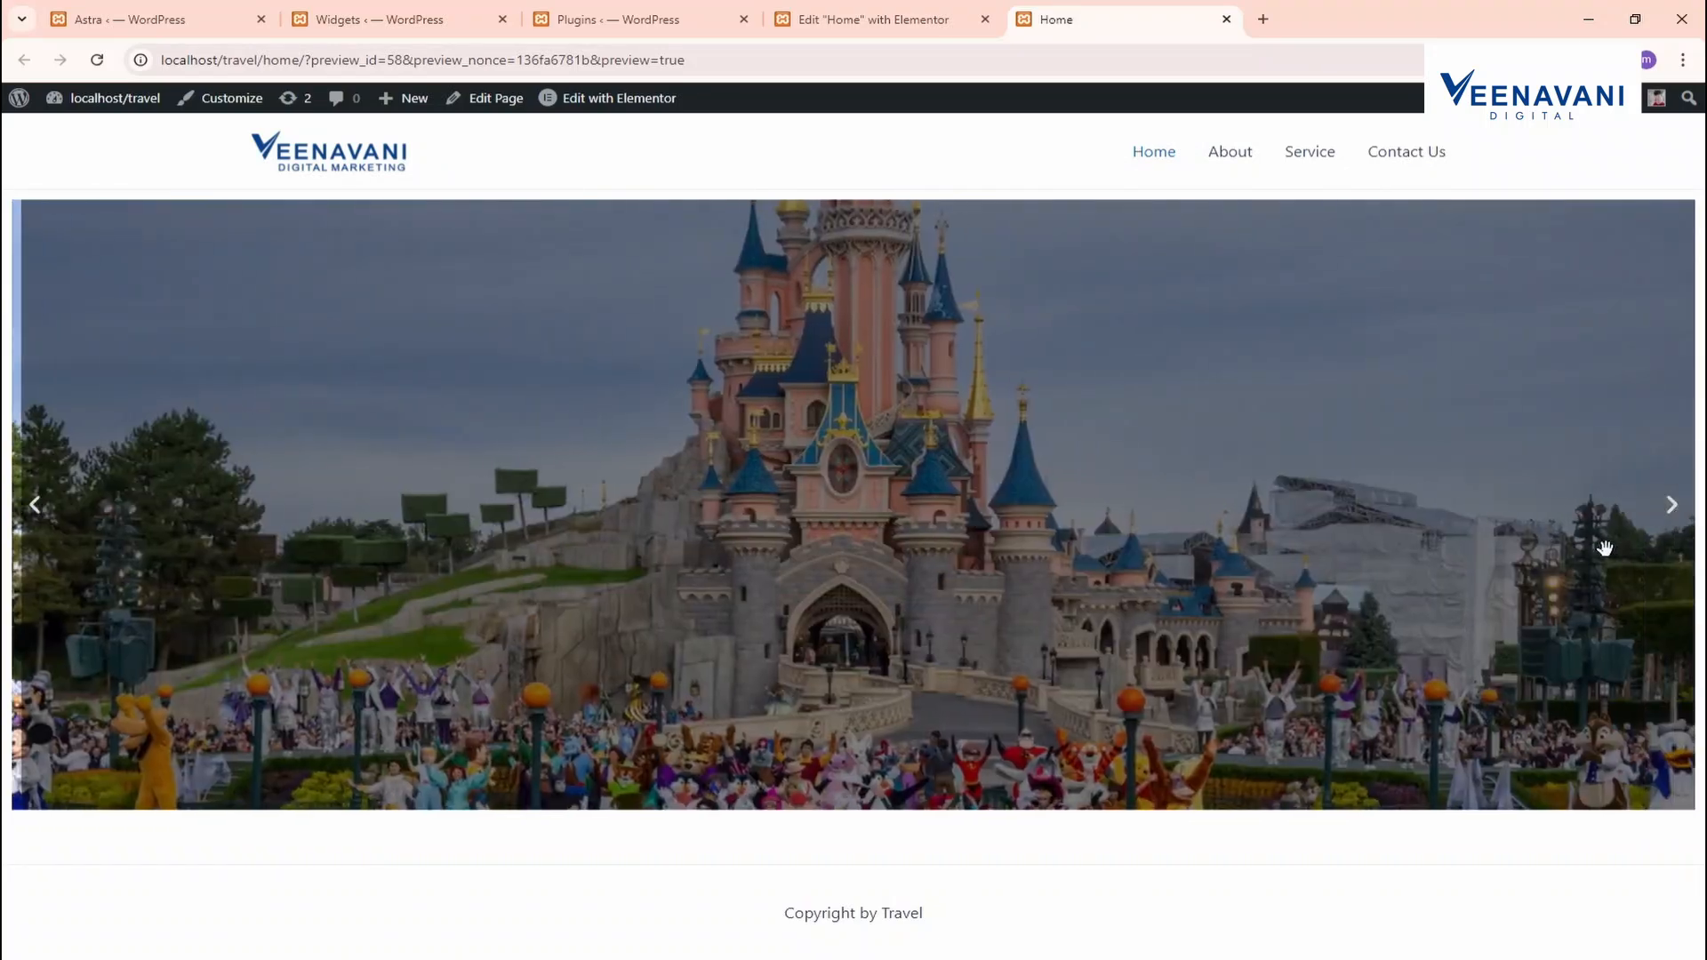
{"action": "left_click", "coordinate": [866, 19]}
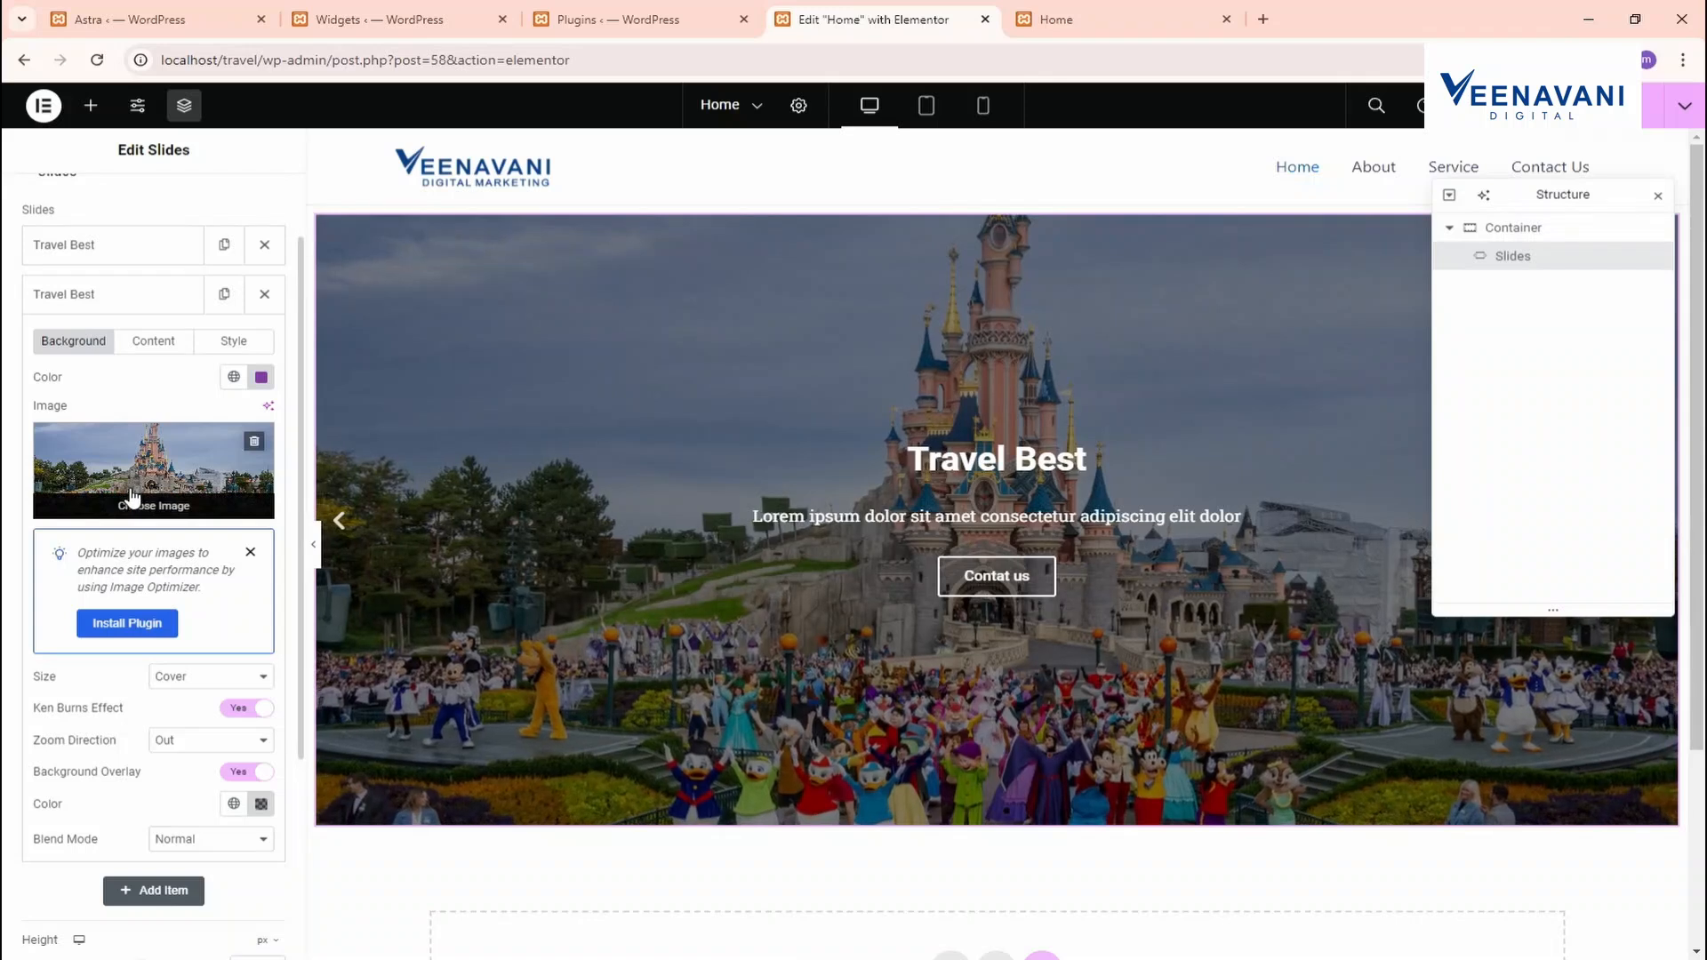
{"action": "left_click", "coordinate": [127, 300]}
{"action": "scroll", "coordinate": [140, 245], "scroll_direction": "up", "scroll_amount": 2}
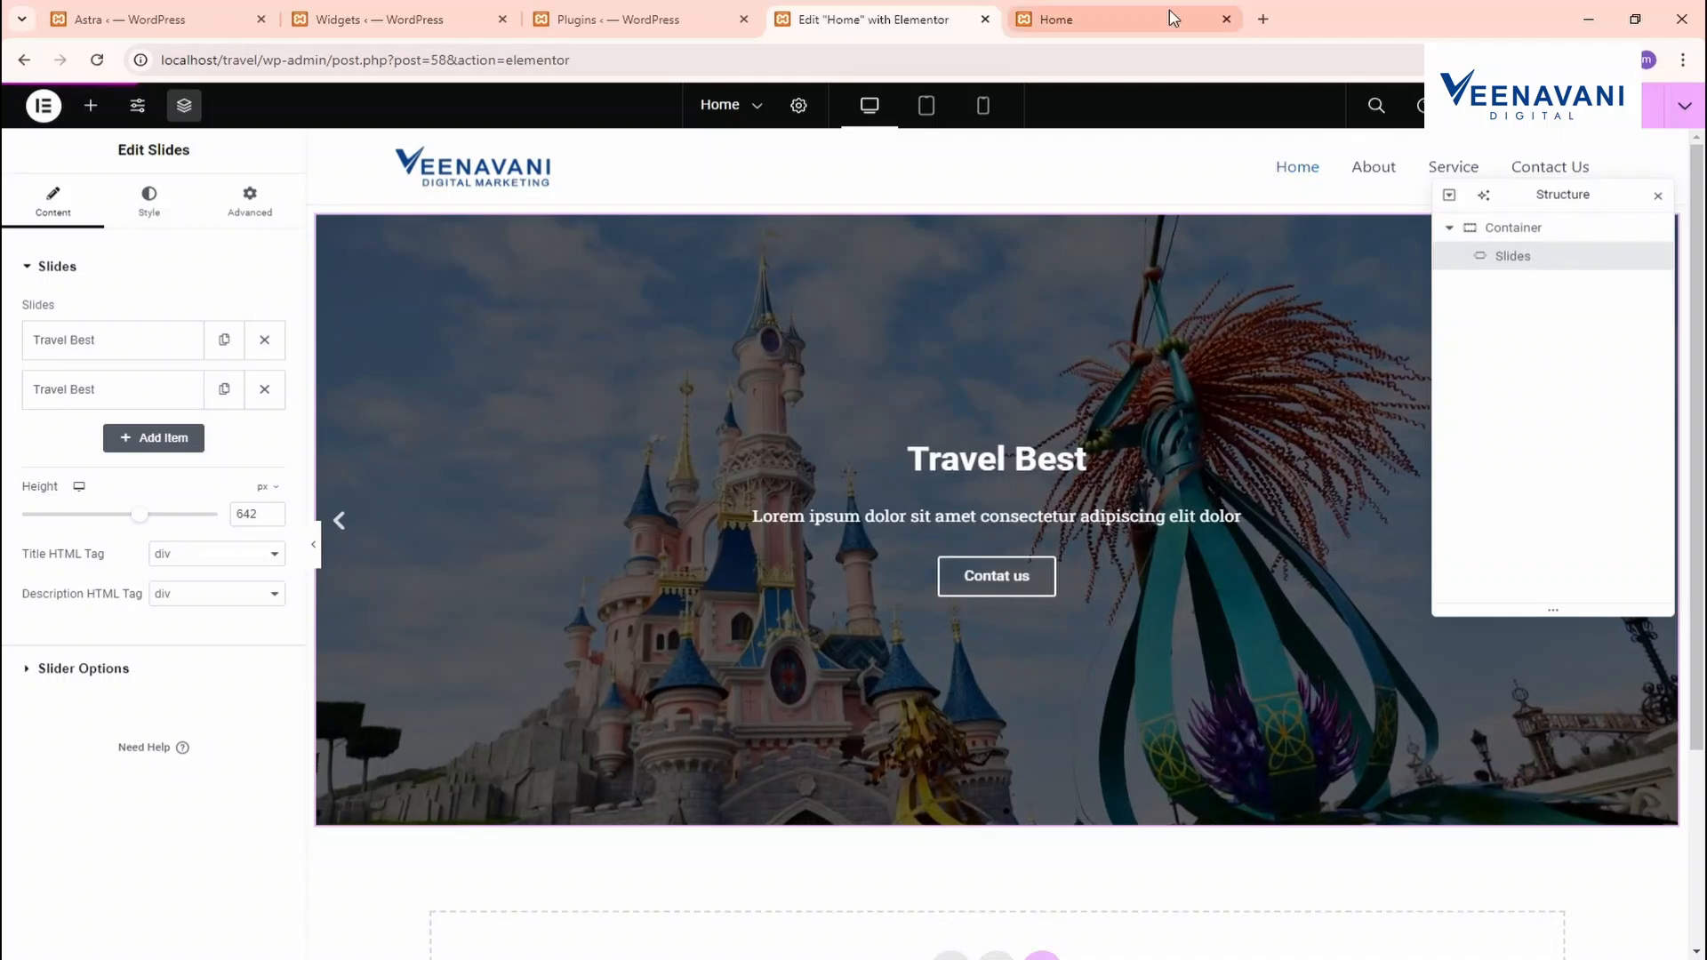
{"action": "left_click", "coordinate": [1111, 18]}
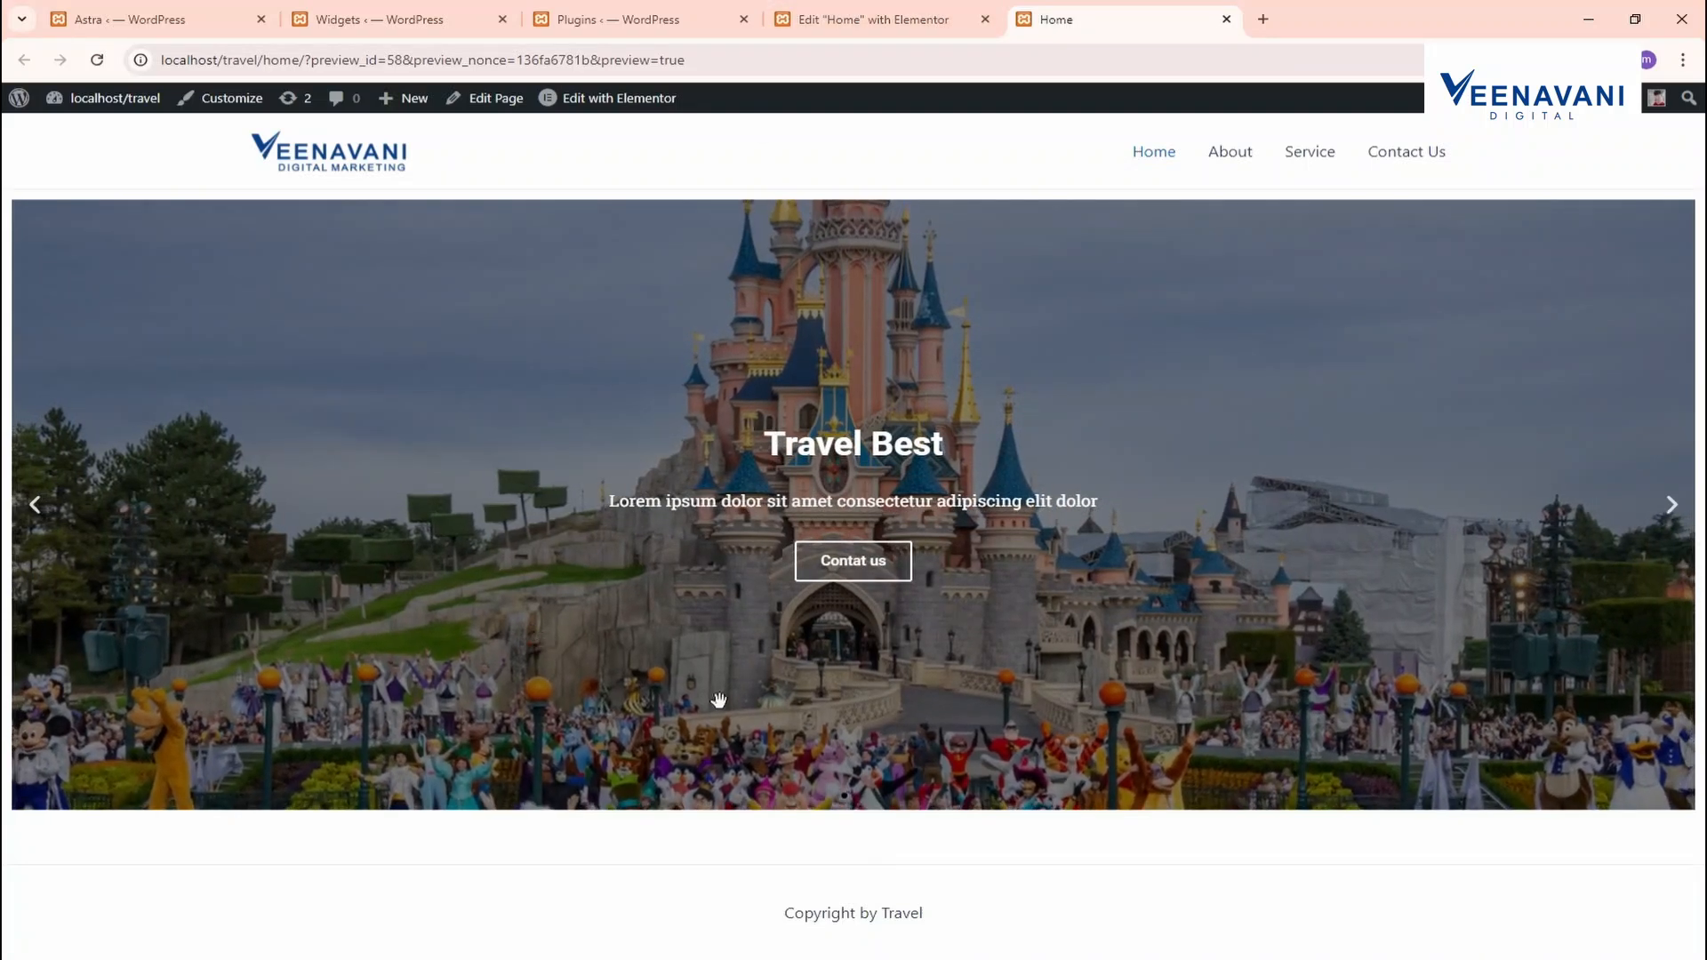
{"action": "left_click", "coordinate": [920, 9]}
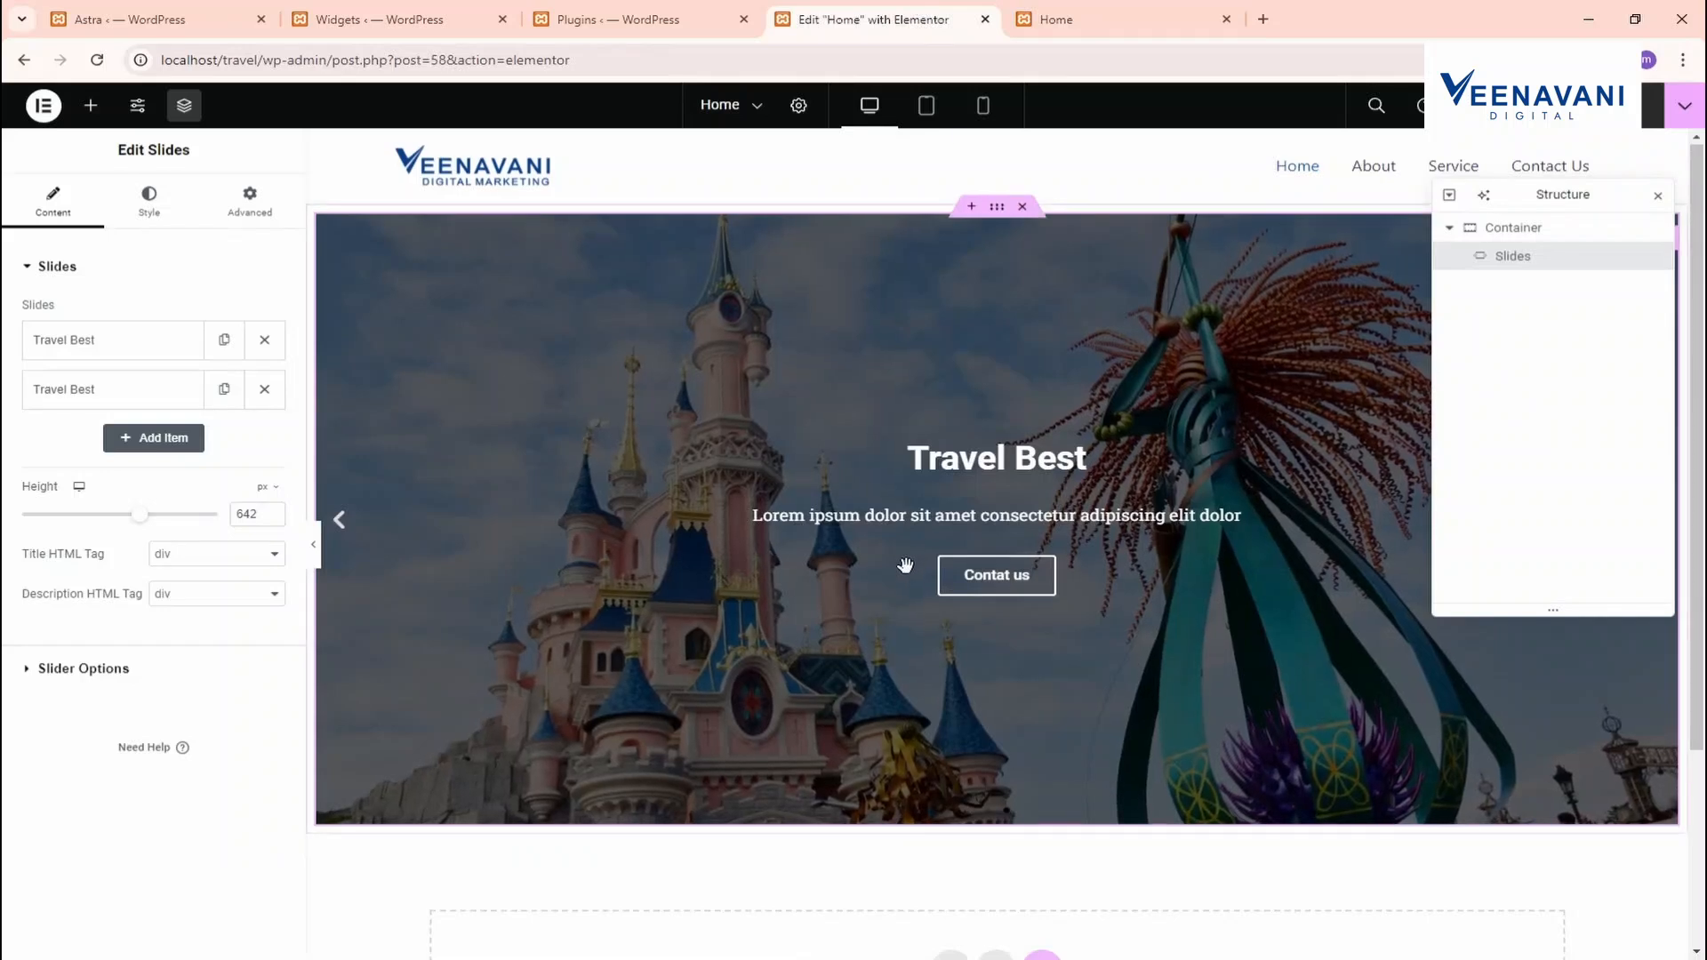
Add a two-column flexbox container below the hero slider
{"action": "scroll", "coordinate": [899, 558], "scroll_direction": "down", "scroll_amount": 3}
{"action": "left_click", "coordinate": [949, 700]}
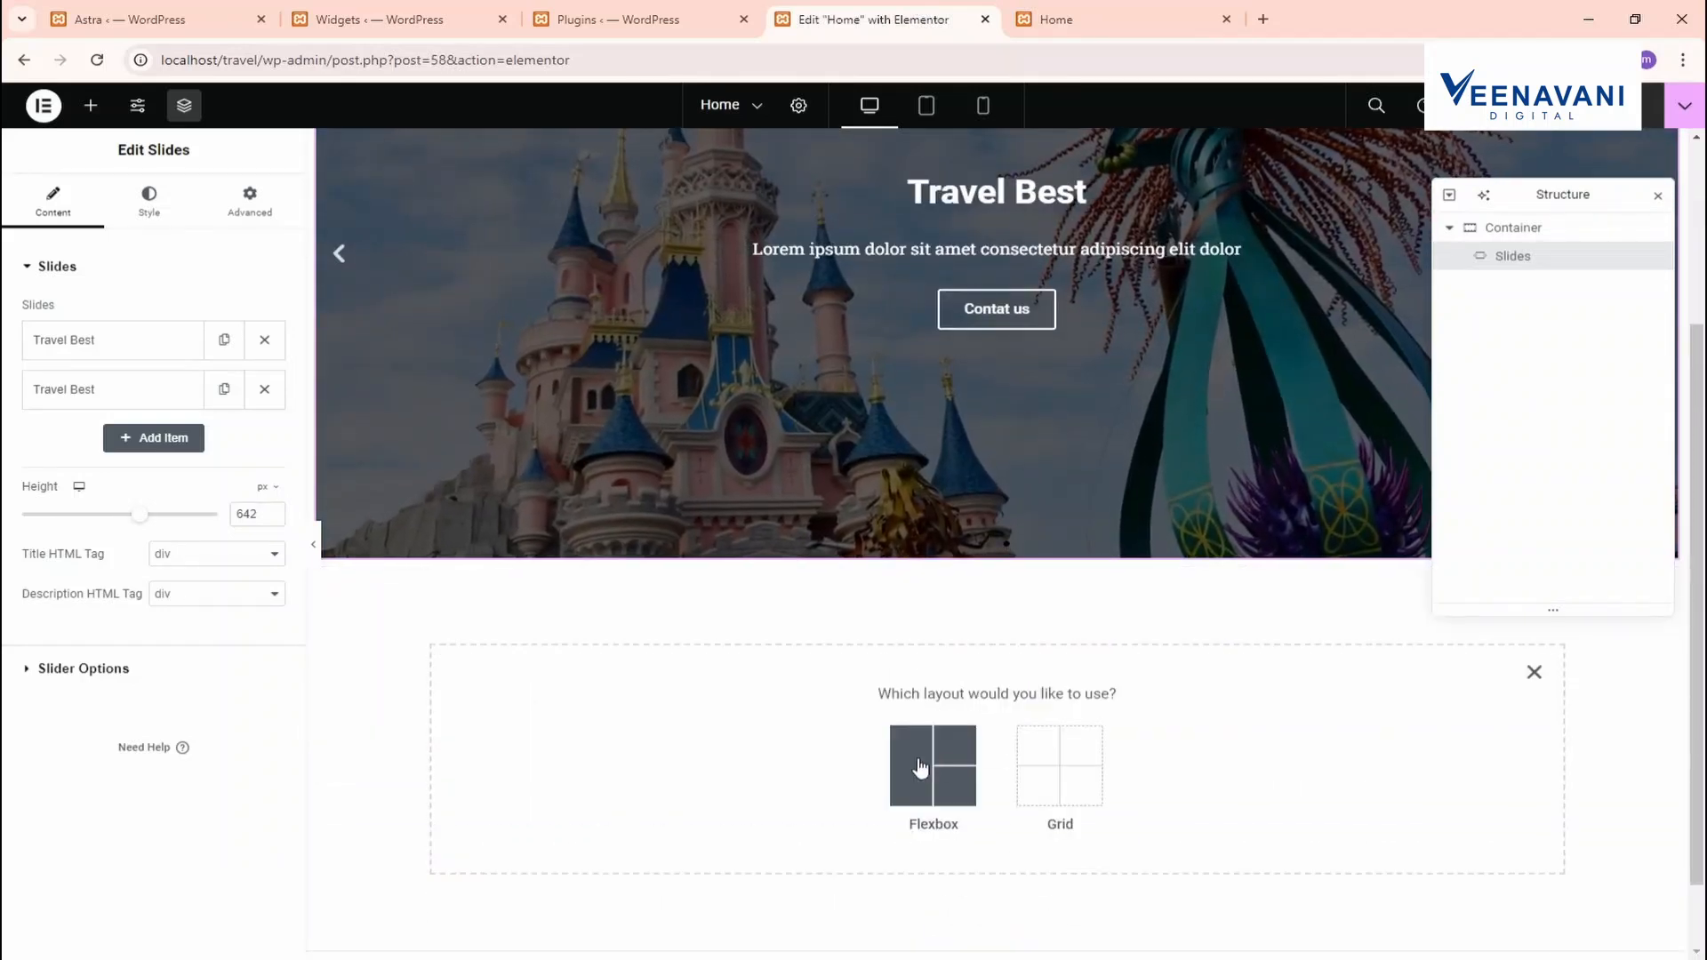
{"action": "left_click", "coordinate": [920, 766]}
{"action": "left_click", "coordinate": [940, 748]}
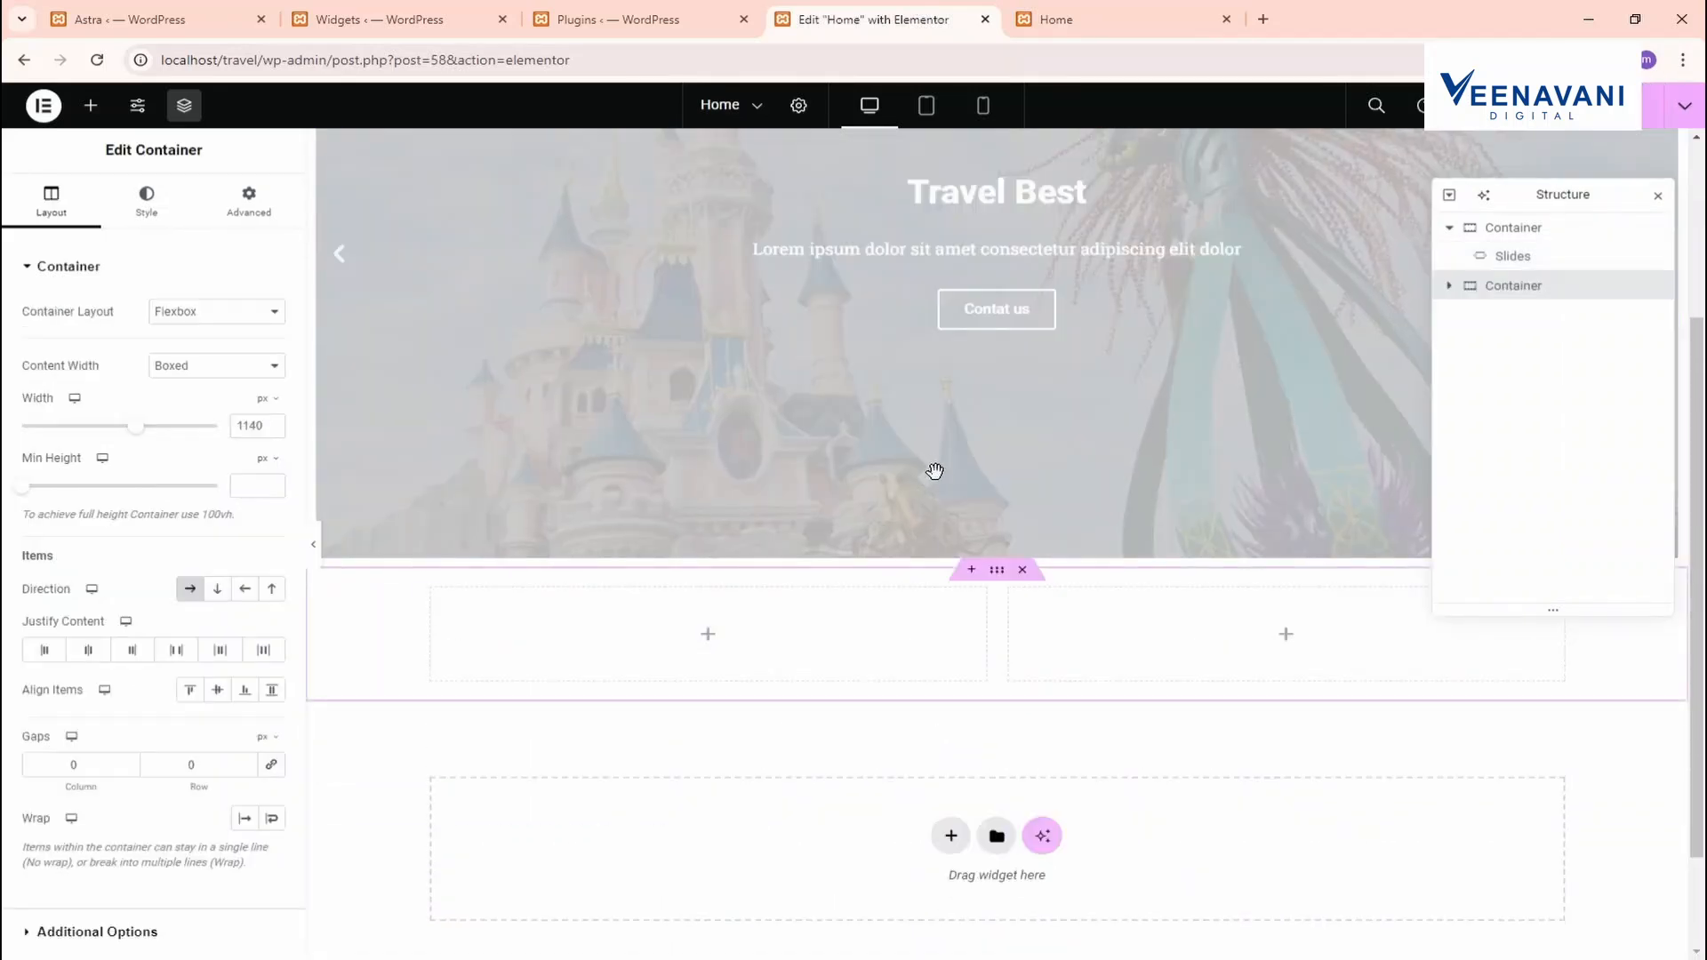
{"action": "scroll", "coordinate": [800, 577], "scroll_direction": "down", "scroll_amount": 2}
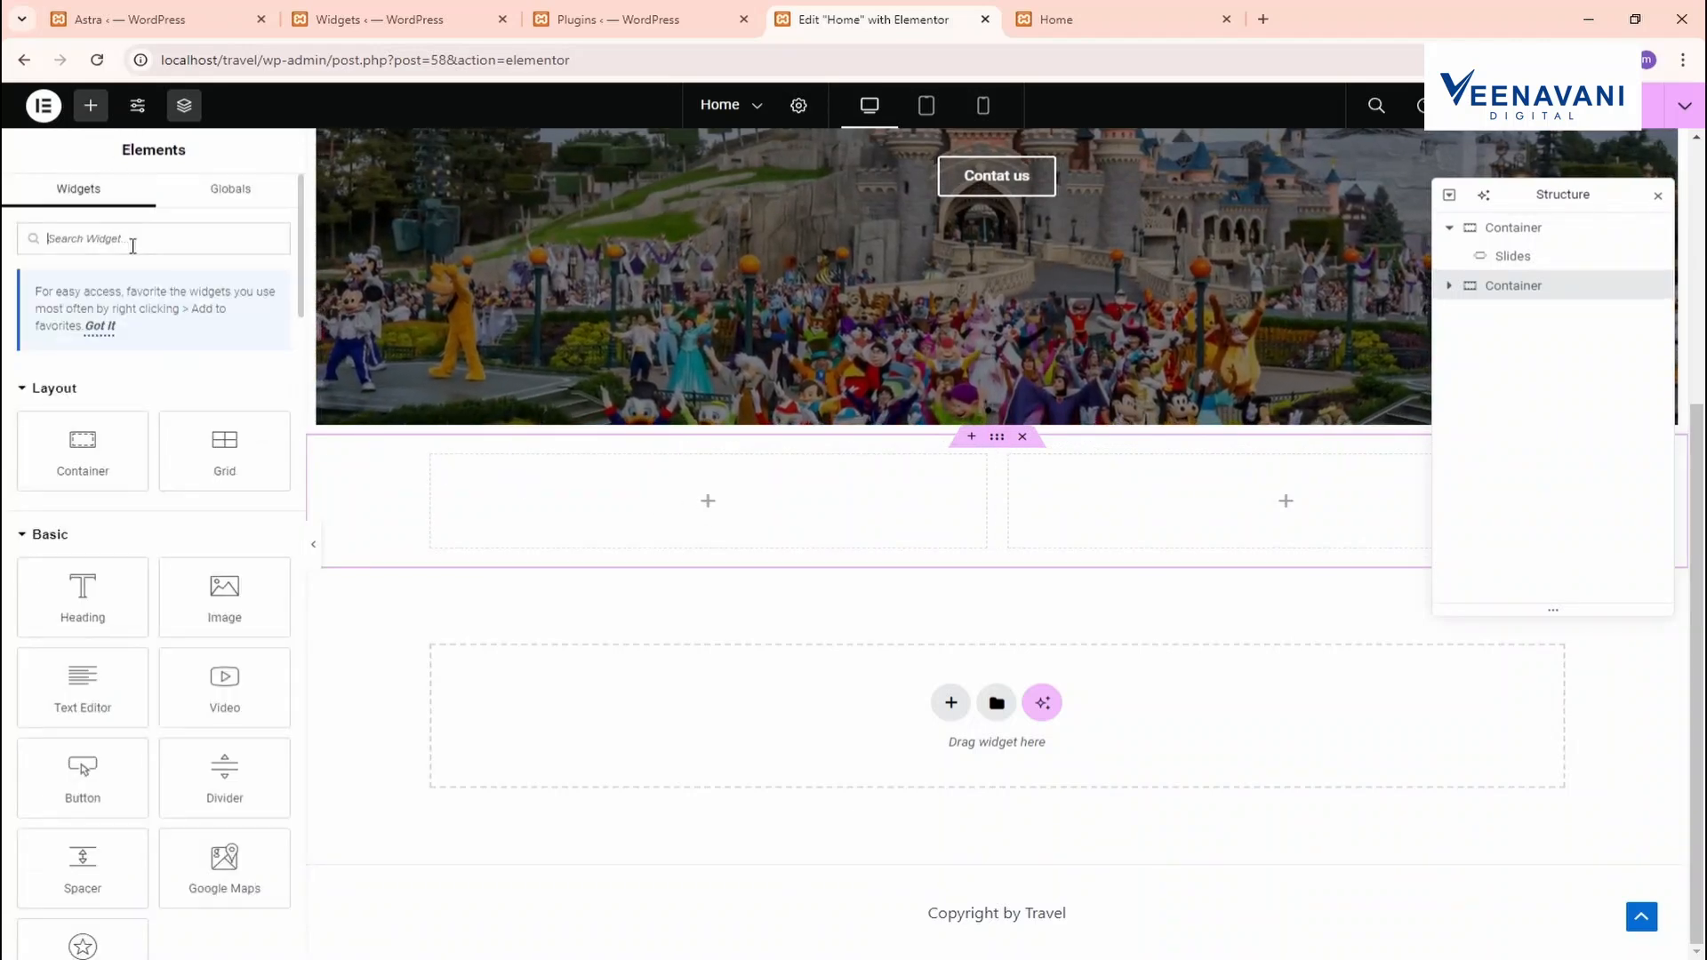
Place an Image widget in the left column showing the Digital Marketing promo image
{"action": "type", "text": "image"}
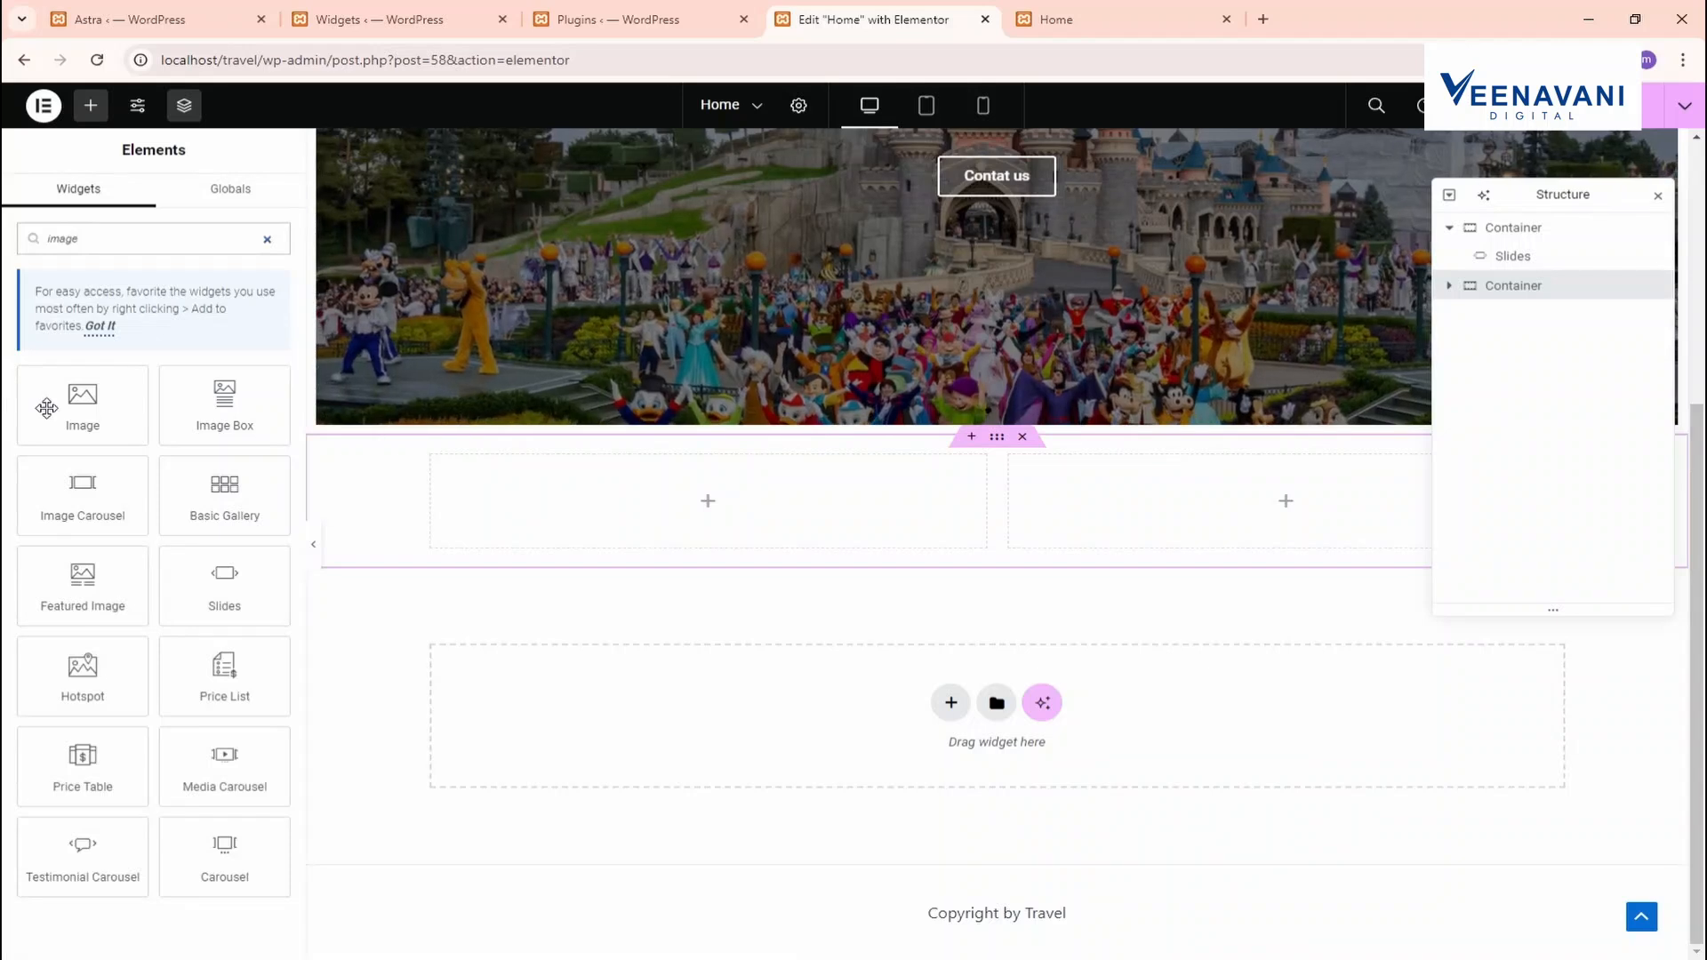
{"action": "left_click_drag", "start_coordinate": [46, 408], "coordinate": [598, 499]}
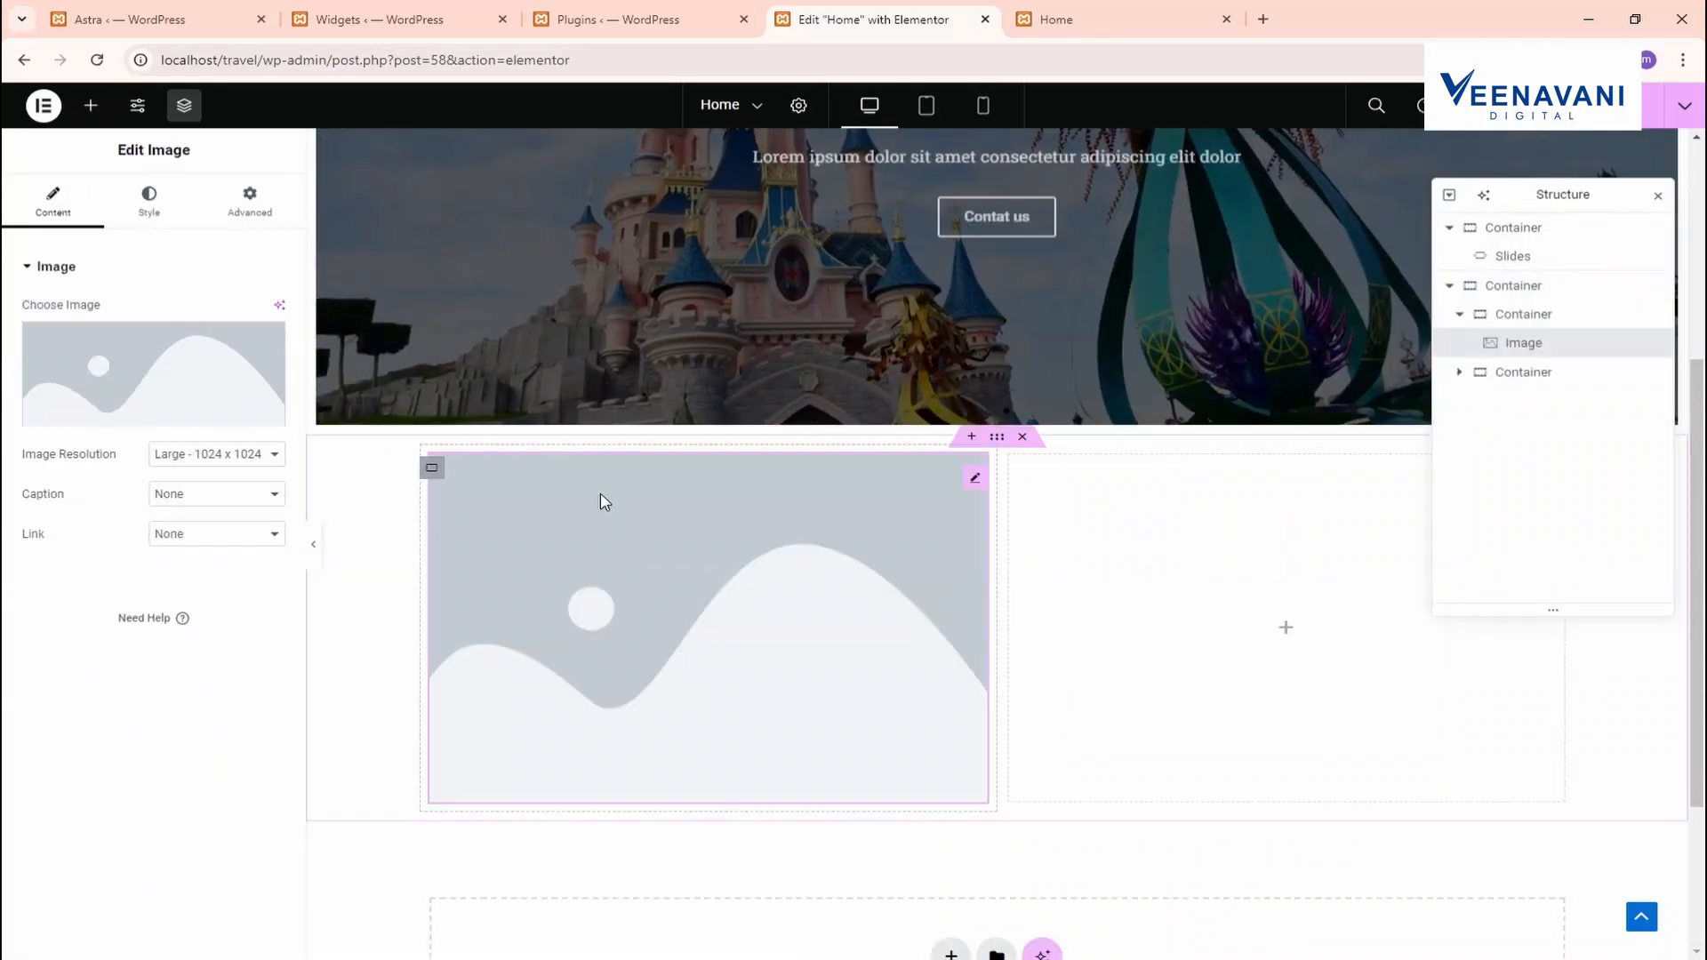
{"action": "left_click", "coordinate": [78, 371]}
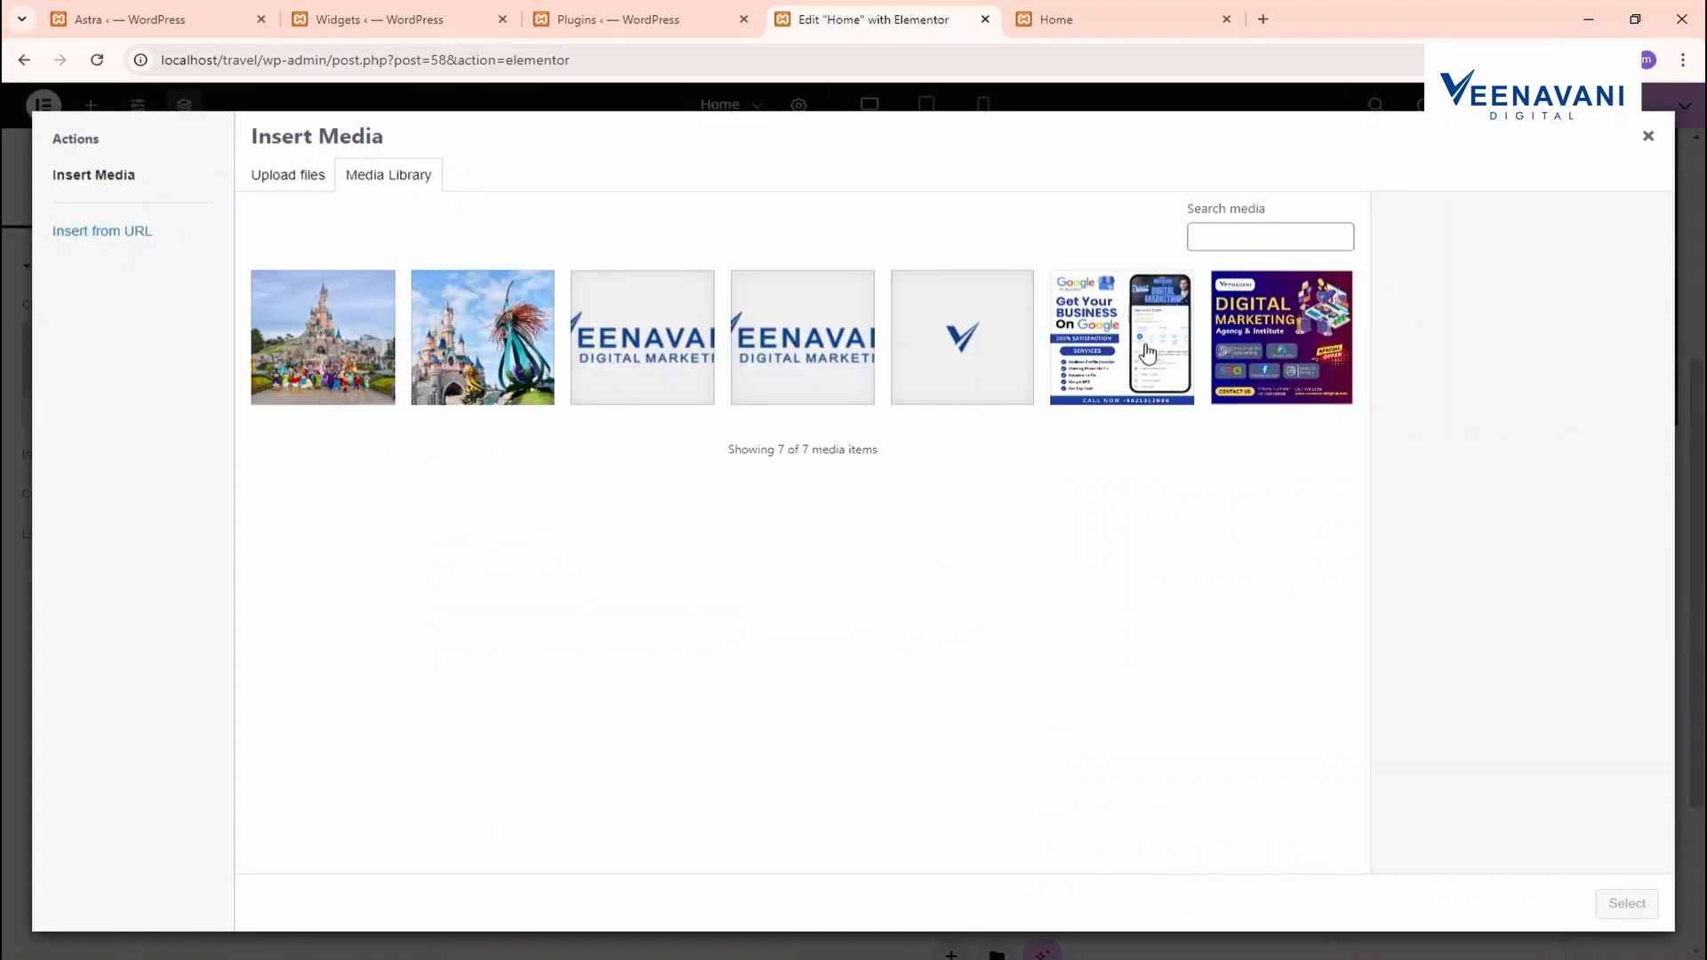
{"action": "left_click", "coordinate": [1281, 338]}
{"action": "left_click", "coordinate": [1634, 905]}
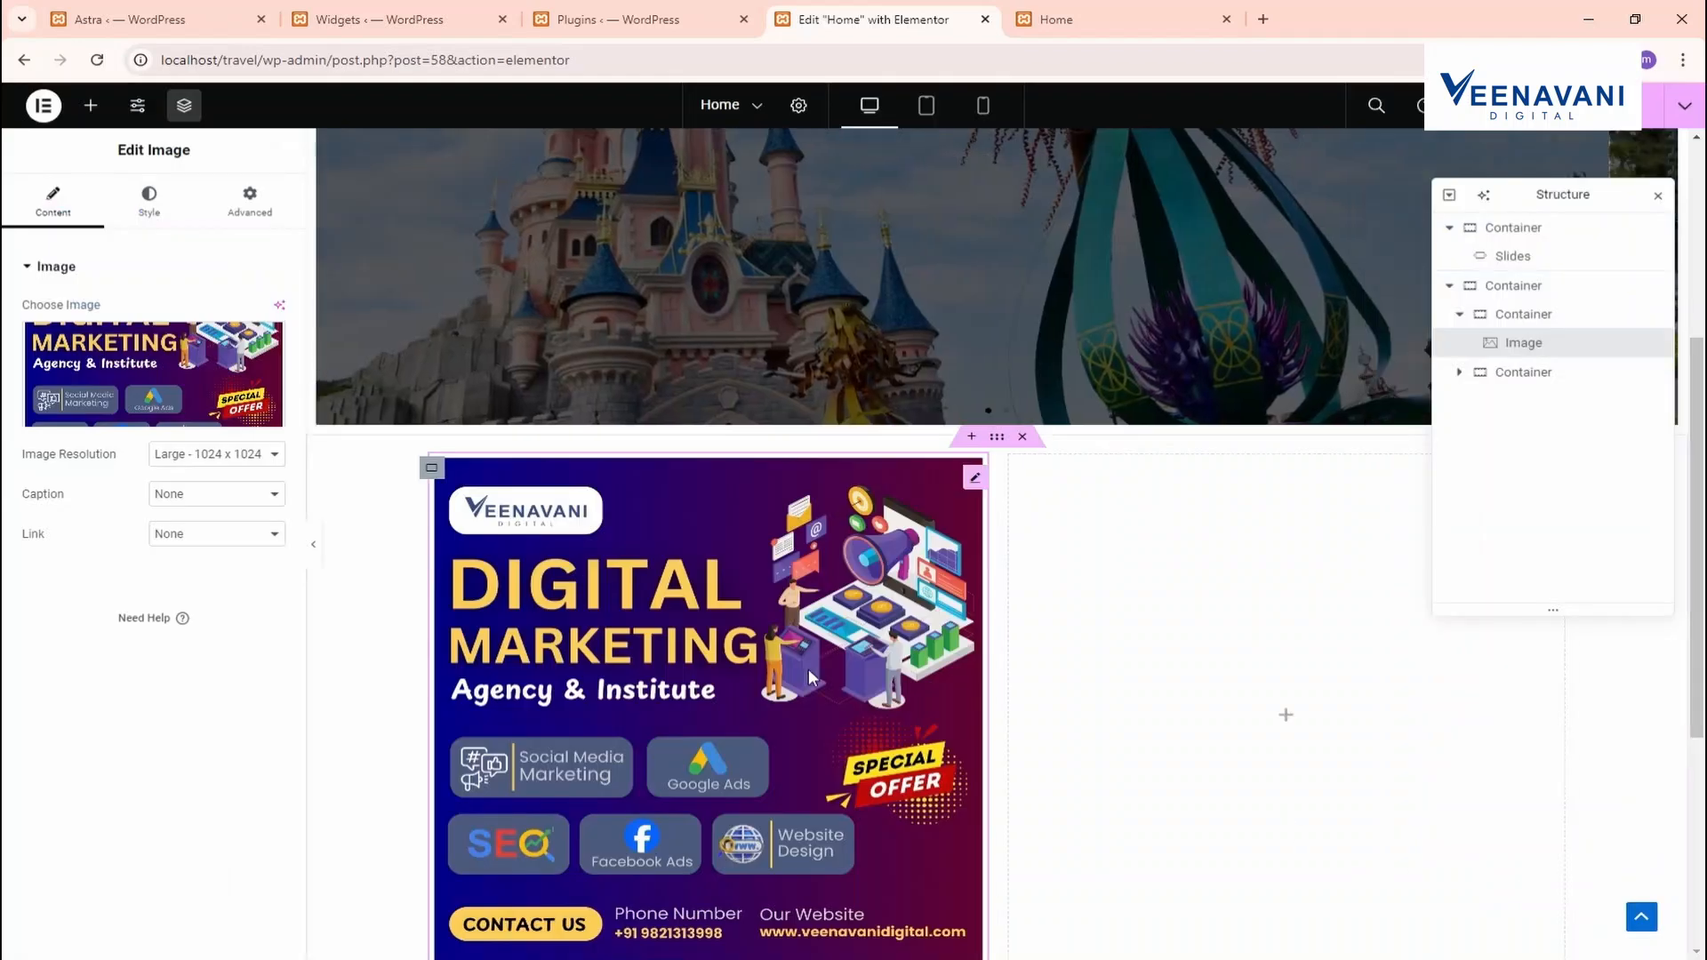
{"action": "scroll", "coordinate": [796, 574], "scroll_direction": "down", "scroll_amount": 1}
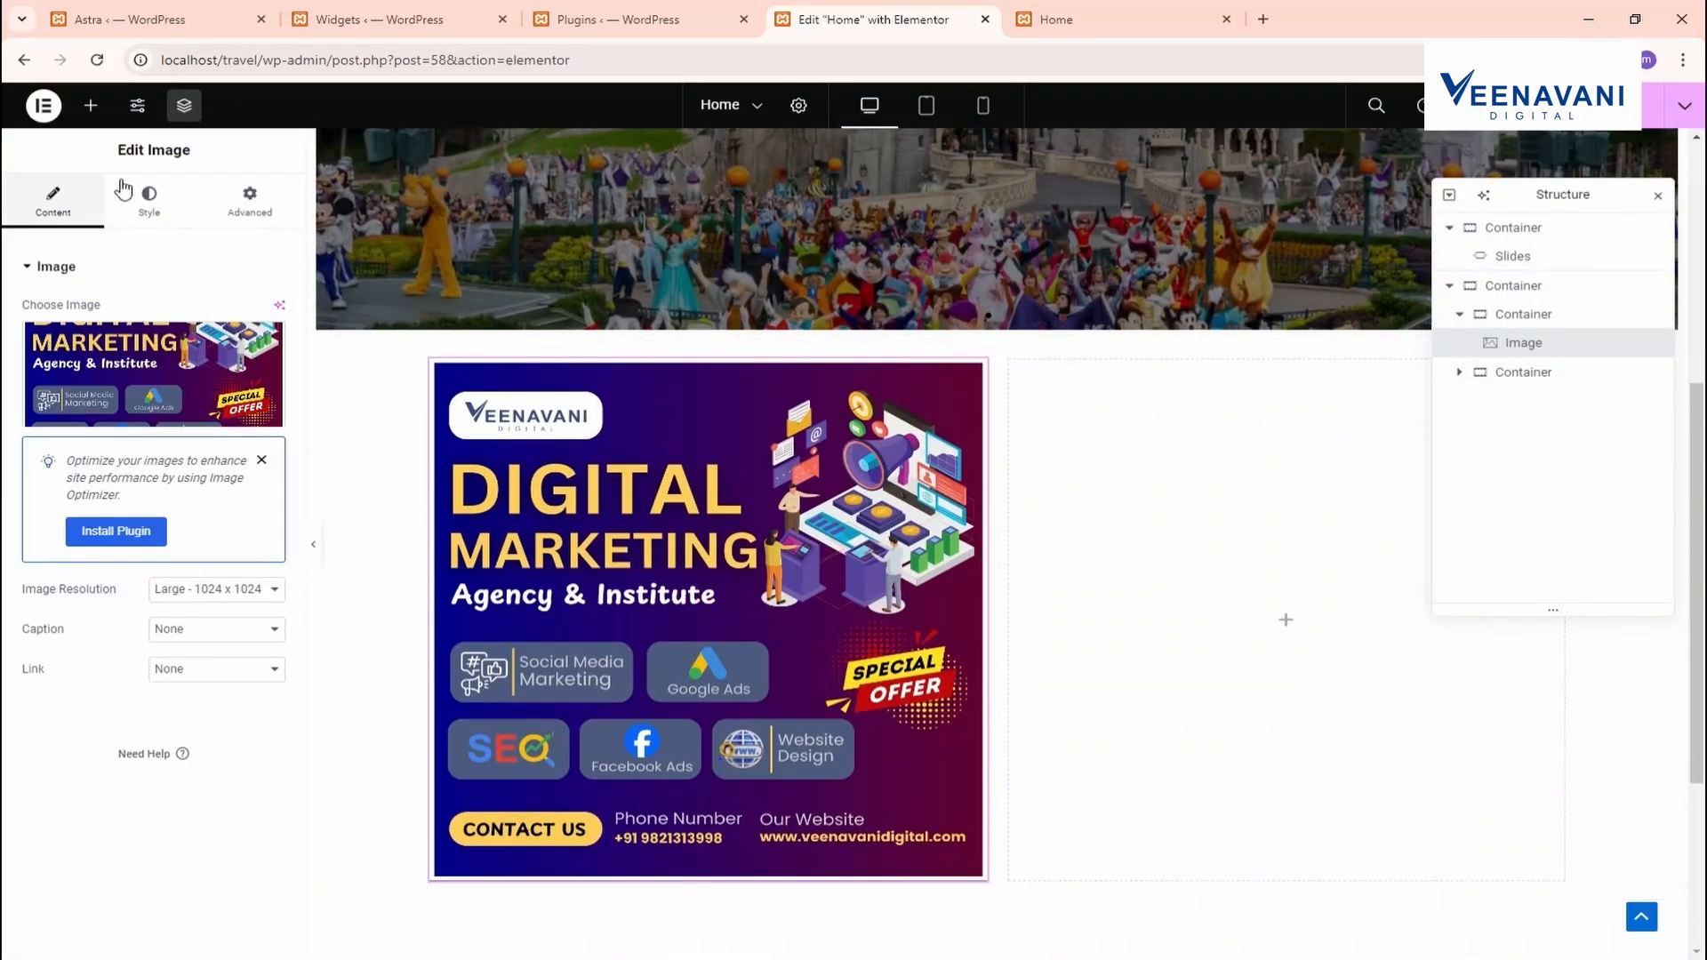
{"action": "left_click", "coordinate": [90, 105]}
Add a Heading widget to the right column
{"action": "left_click", "coordinate": [82, 246]}
{"action": "type", "text": "text"}
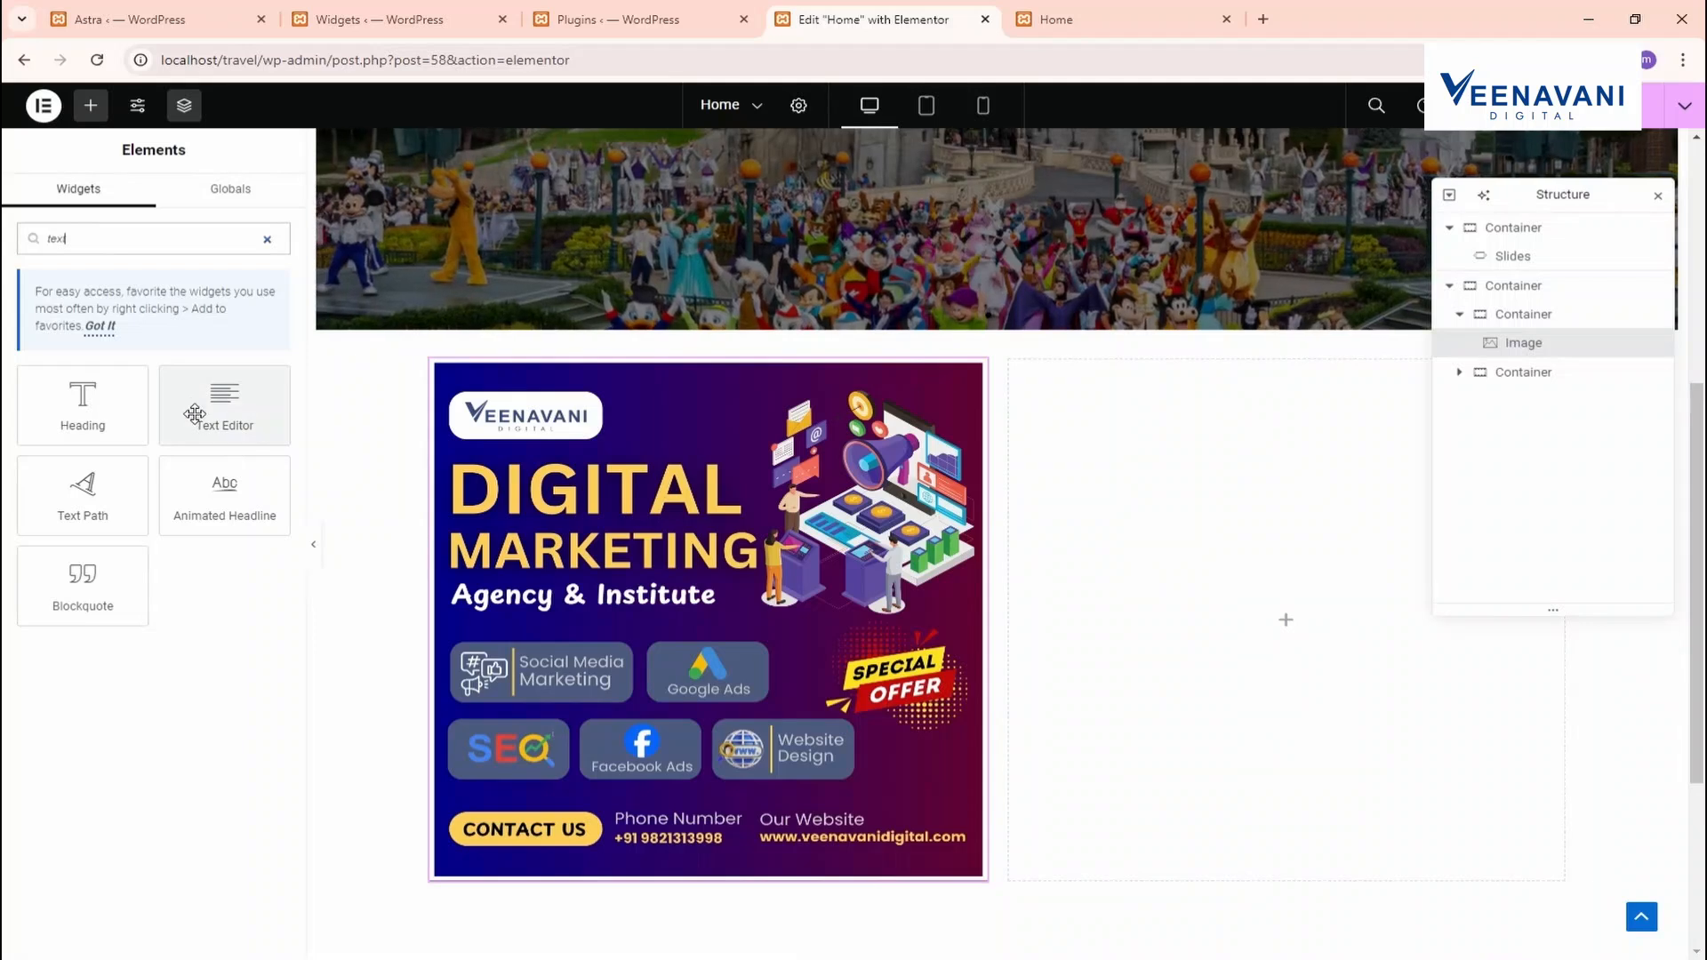
{"action": "left_click_drag", "start_coordinate": [84, 405], "coordinate": [1265, 537]}
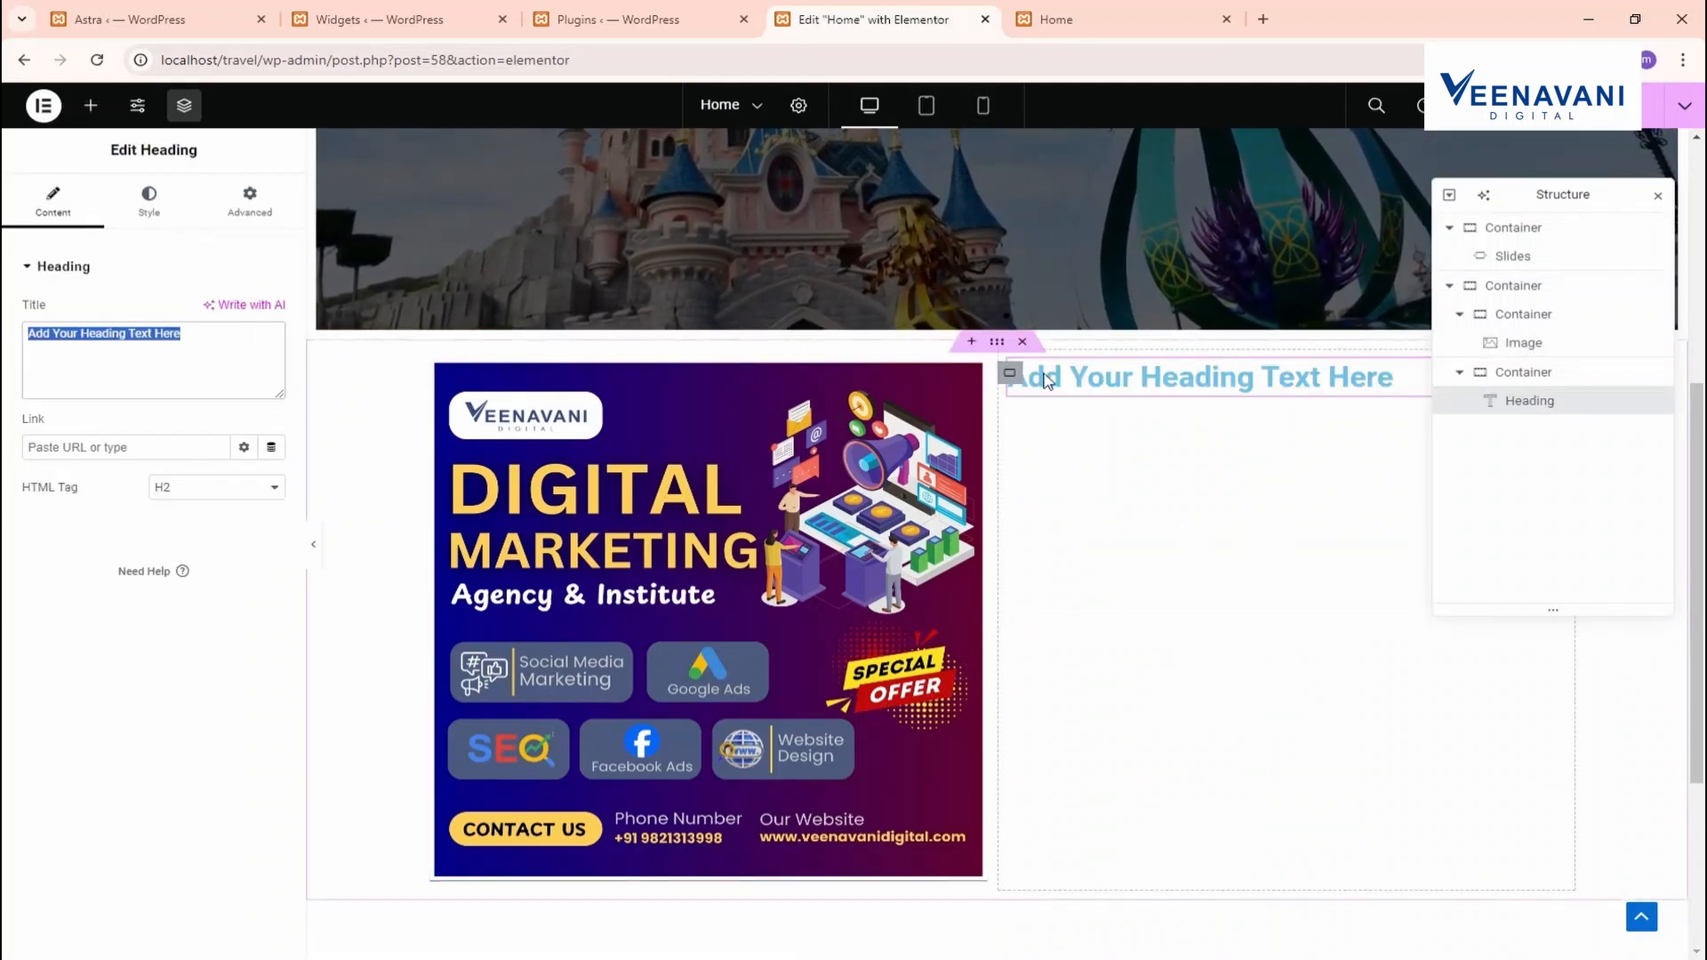
Add a Text Editor below the heading and lengthen it by pasting the lorem paragraph again
{"action": "left_click", "coordinate": [91, 106]}
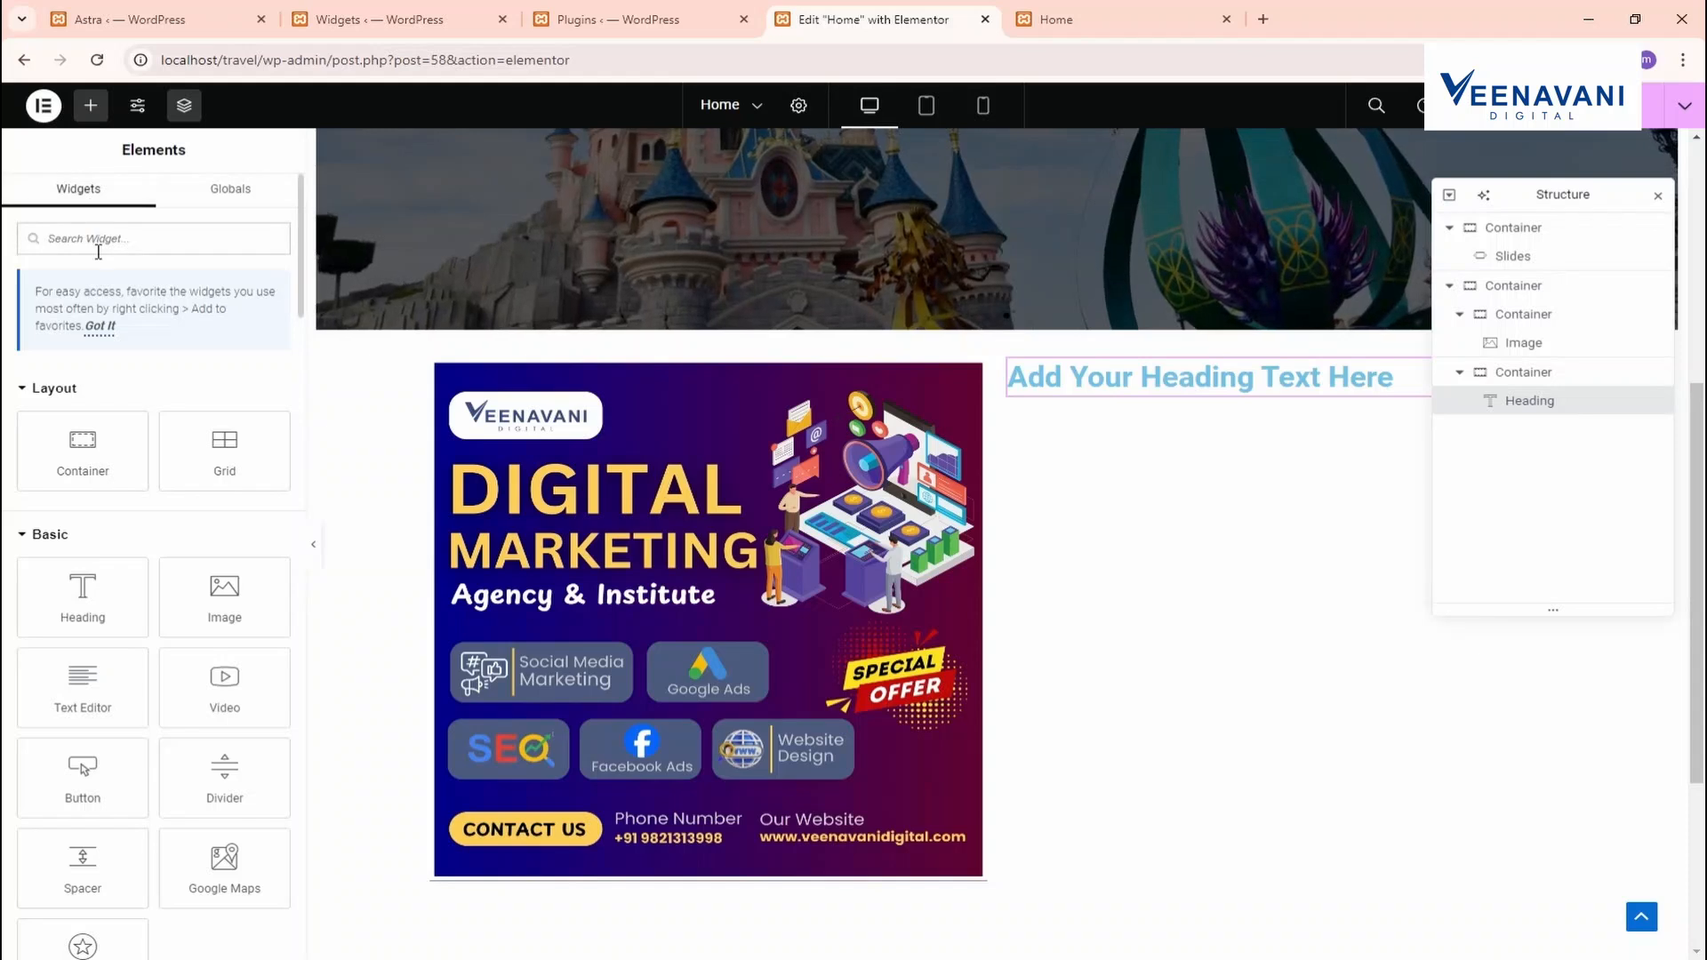
{"action": "type", "text": "text"}
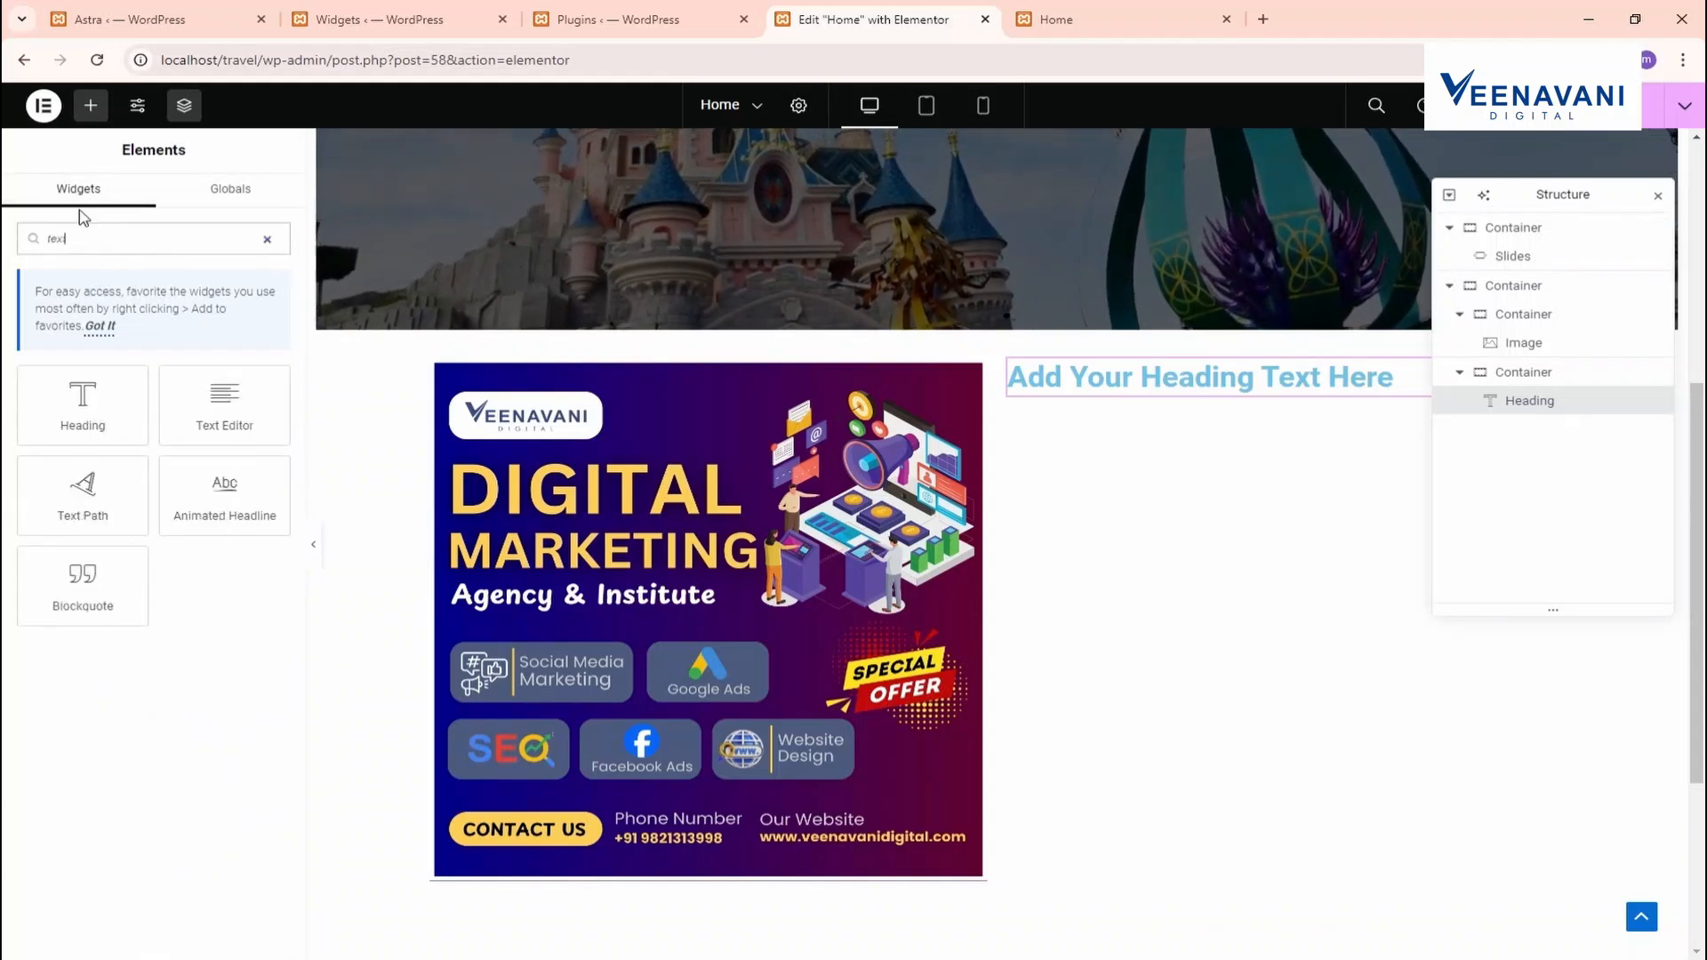
{"action": "left_click_drag", "start_coordinate": [207, 422], "coordinate": [1219, 387]}
{"action": "left_click_drag", "start_coordinate": [163, 576], "coordinate": [5, 356]}
{"action": "key", "text": "ctrl+c"}
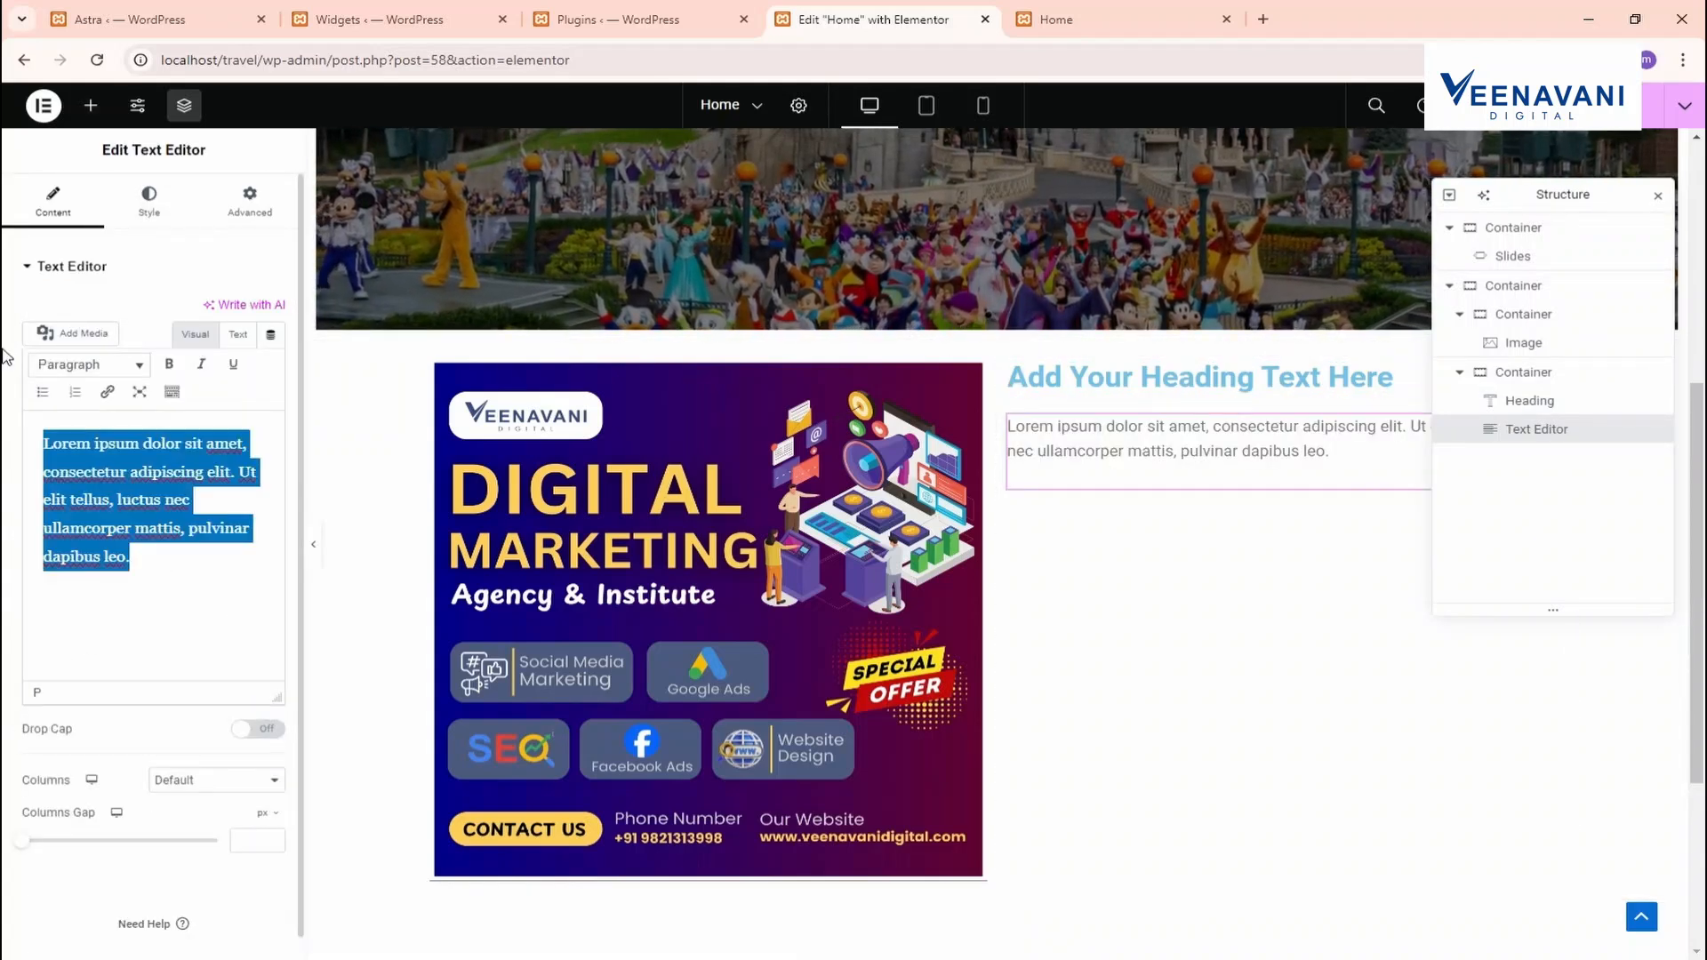
{"action": "left_click", "coordinate": [175, 574]}
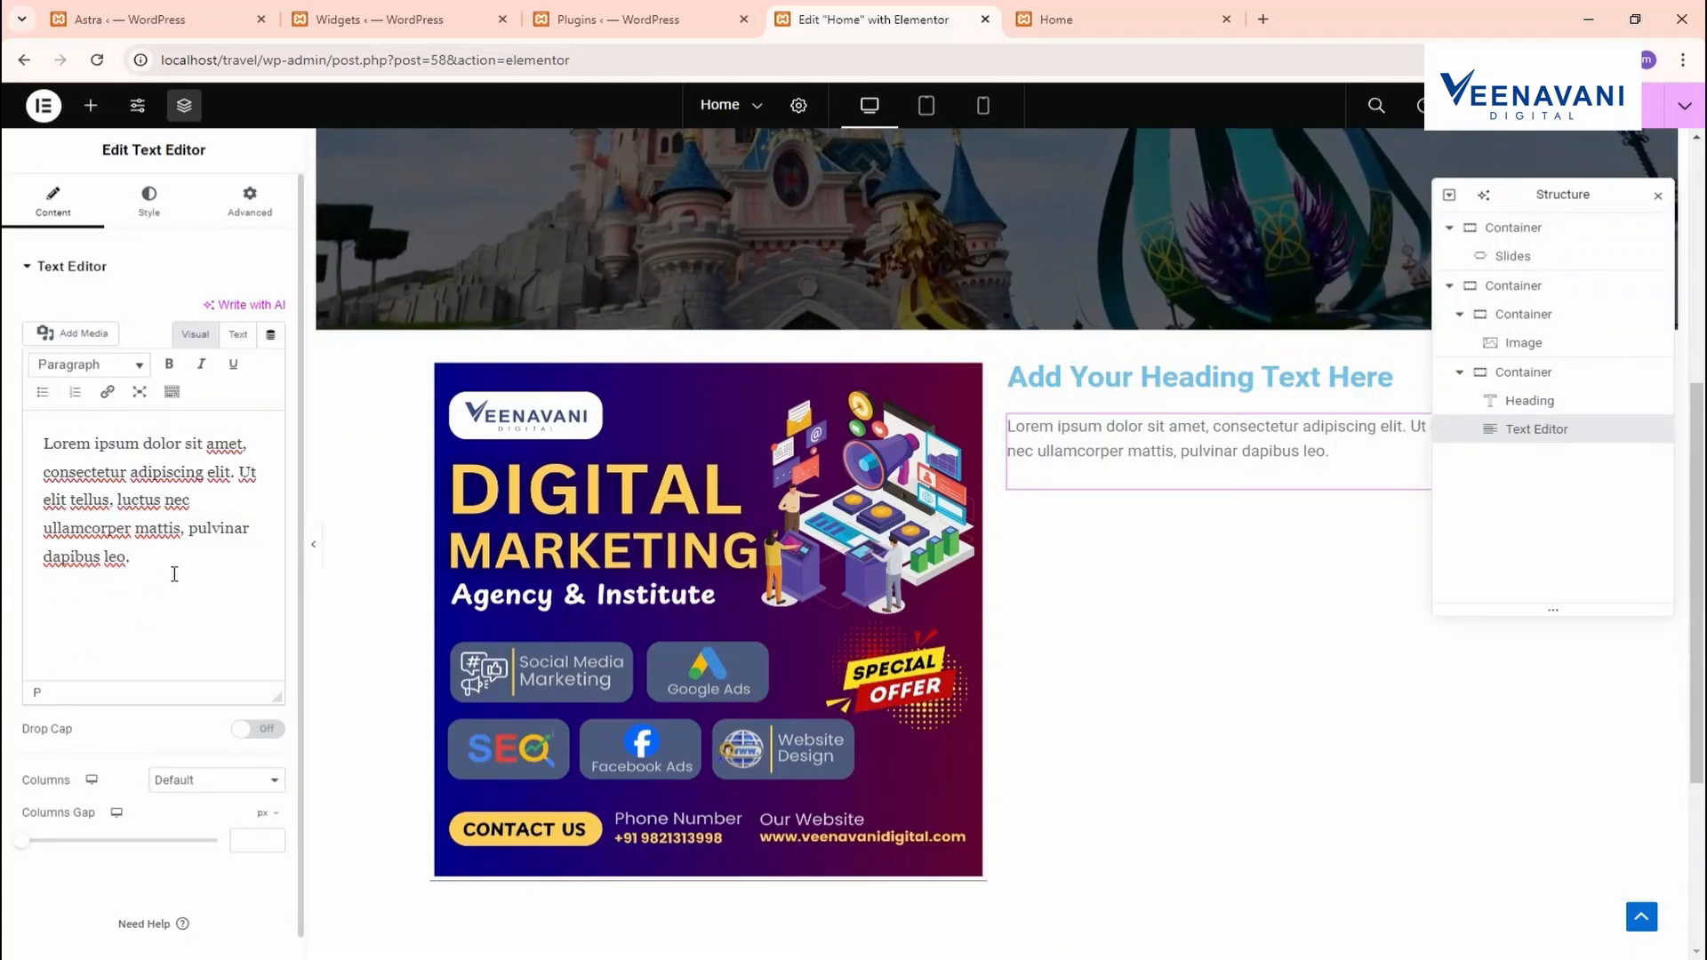
{"action": "key", "text": "ctrl+v"}
{"action": "key", "text": "ctrl+v"}
{"action": "key", "text": "ctrl+v"}
{"action": "key", "text": "ctrl+v"}
{"action": "key", "text": "ctrl+v"}
{"action": "key", "text": "ctrl+v"}
{"action": "key", "text": "ctrl+v"}
{"action": "key", "text": "ctrl+v"}
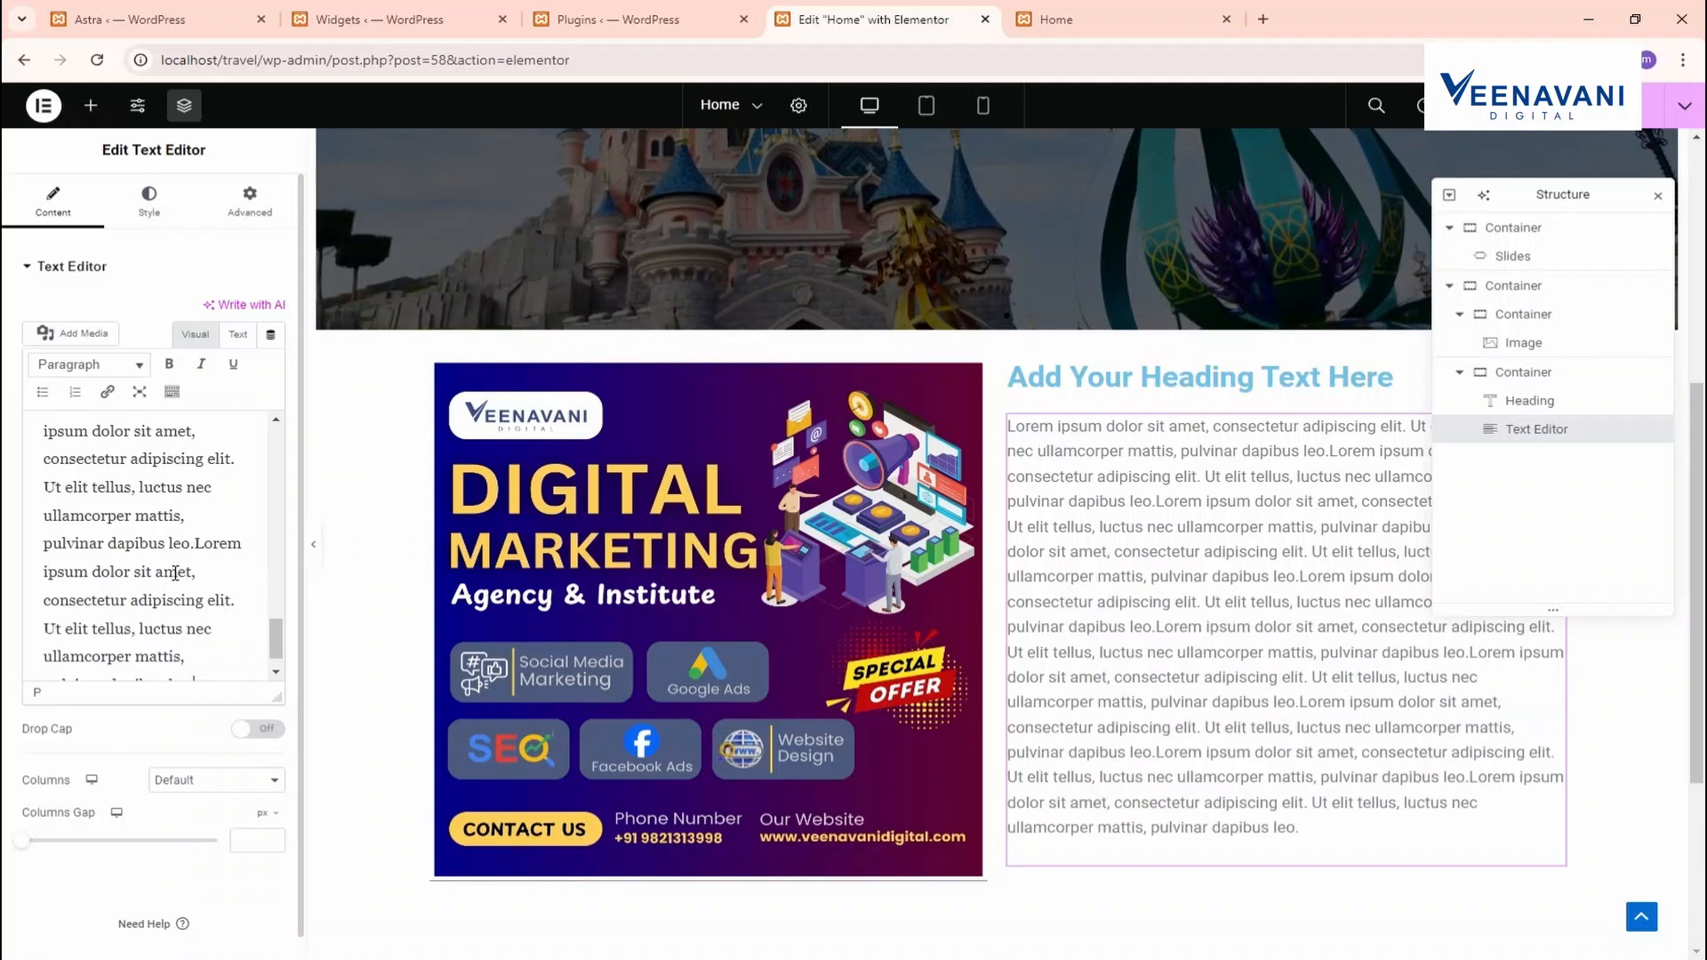
{"action": "key", "text": "ctrl+v"}
{"action": "key", "text": "ctrl+z"}
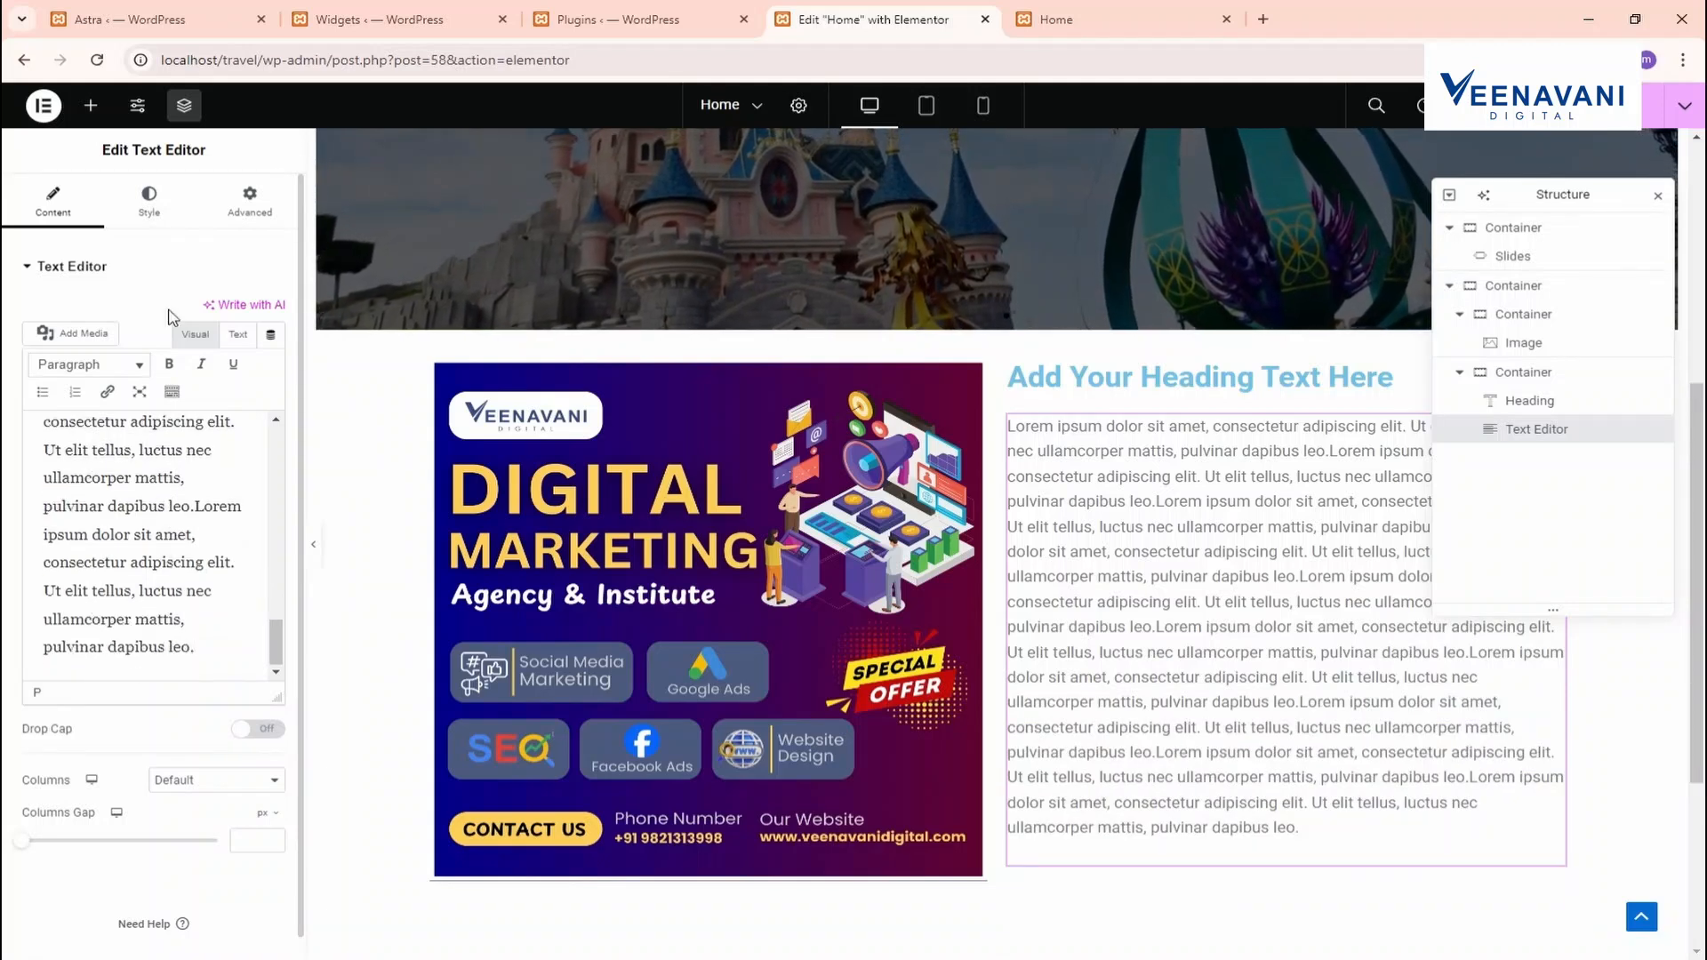
Add a Button widget below the paragraph text
{"action": "left_click", "coordinate": [90, 105]}
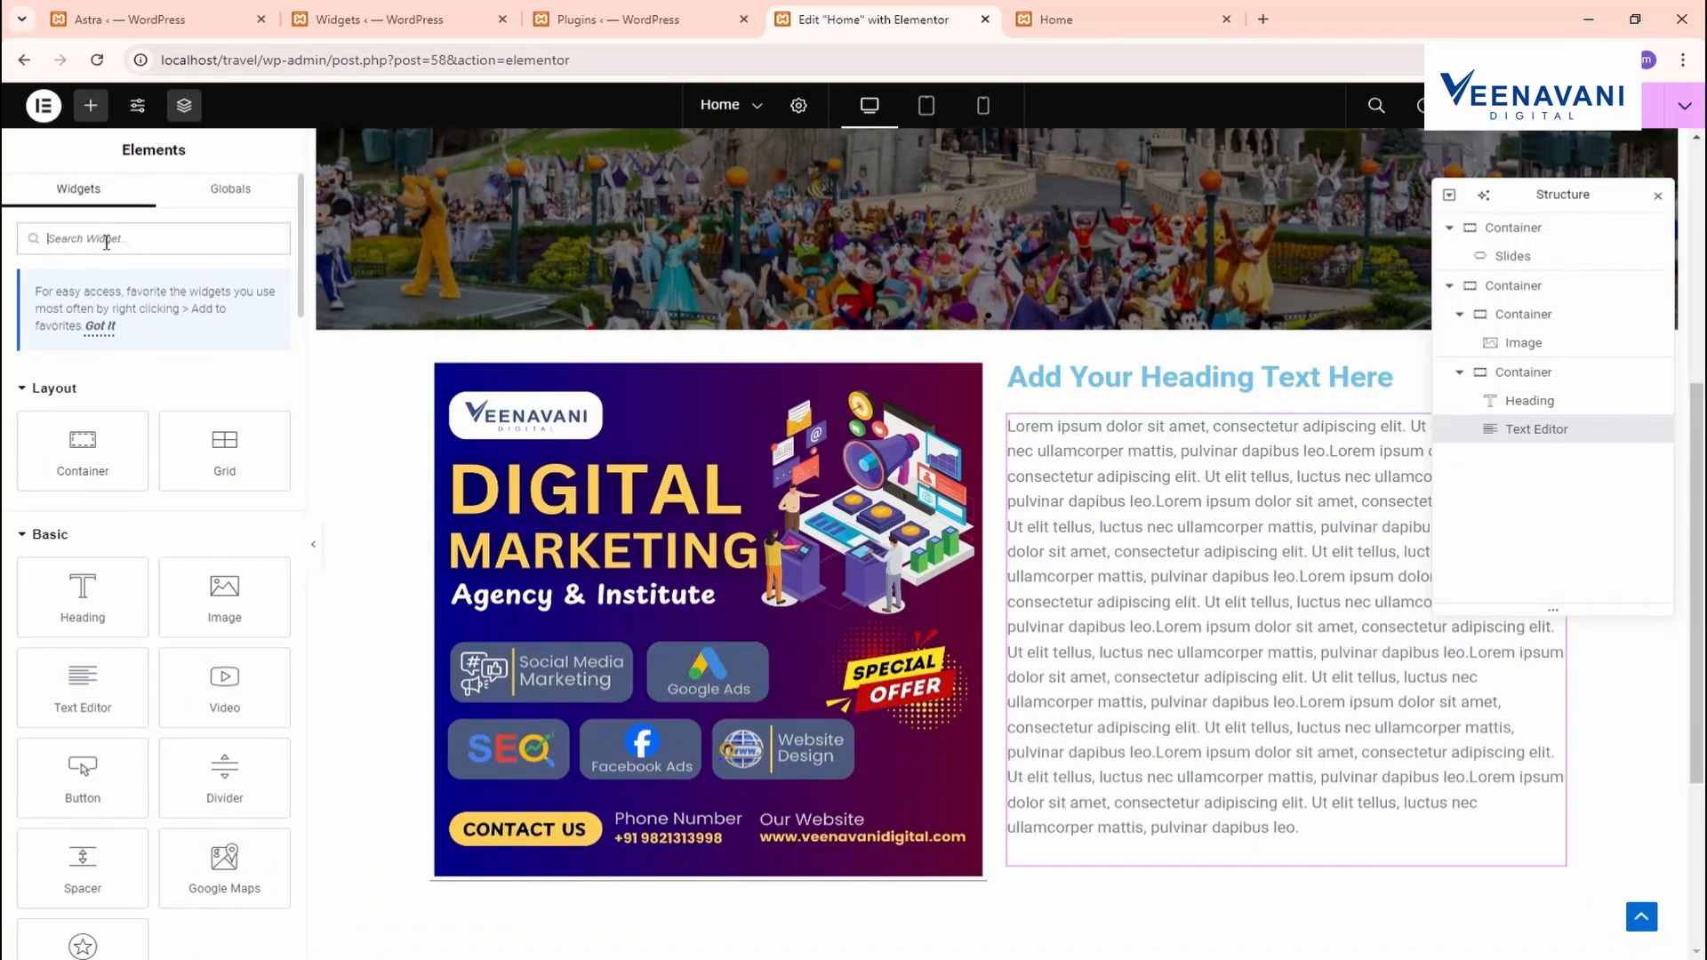
{"action": "type", "text": "butt"}
{"action": "left_click_drag", "start_coordinate": [122, 389], "coordinate": [1156, 826]}
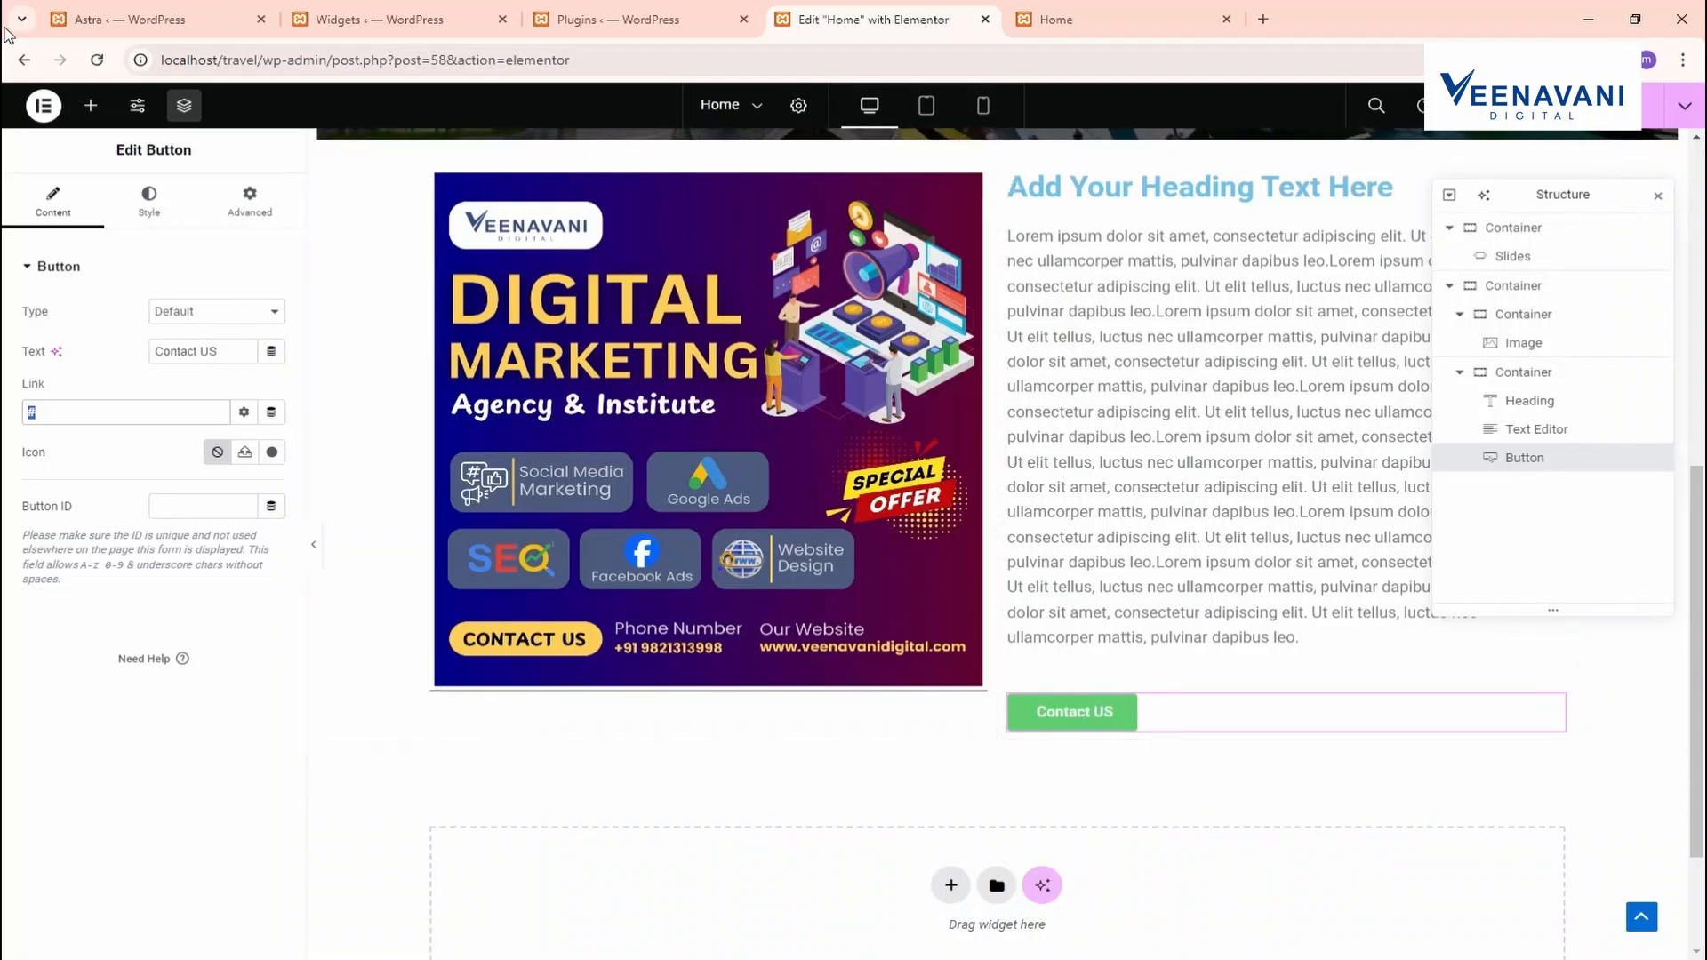
Set the paragraph's typography font size to 15
{"action": "left_click", "coordinate": [1078, 644]}
{"action": "scroll", "coordinate": [163, 654], "scroll_direction": "down", "scroll_amount": 3}
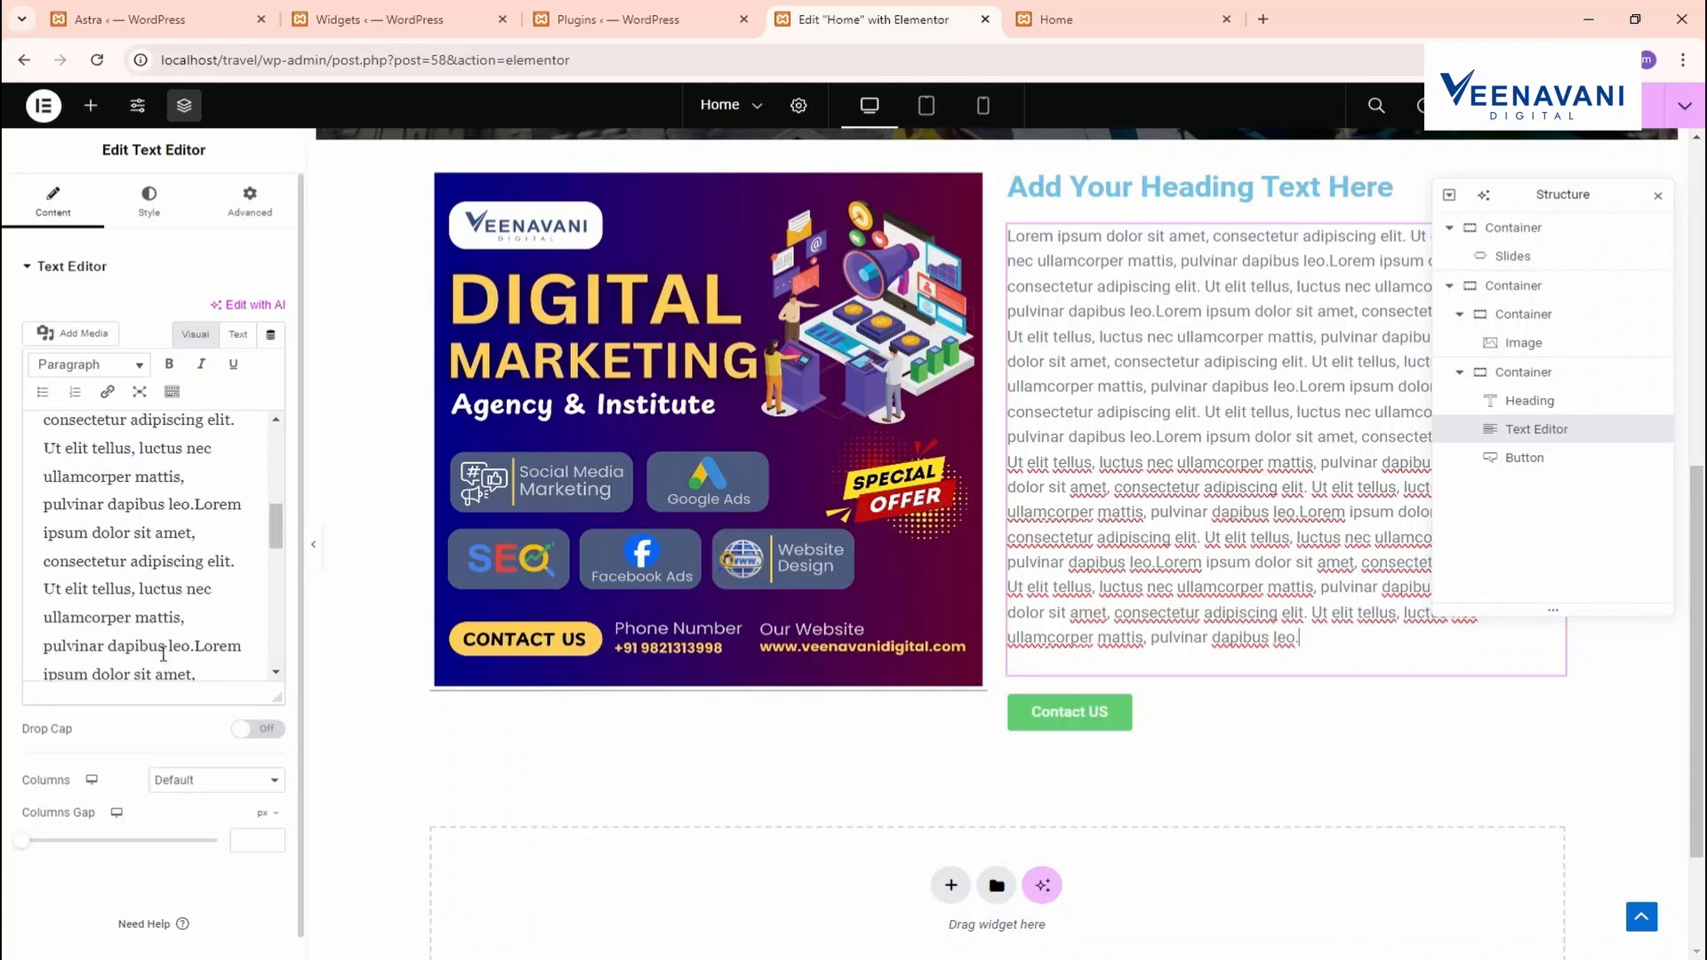
{"action": "left_click", "coordinate": [149, 201]}
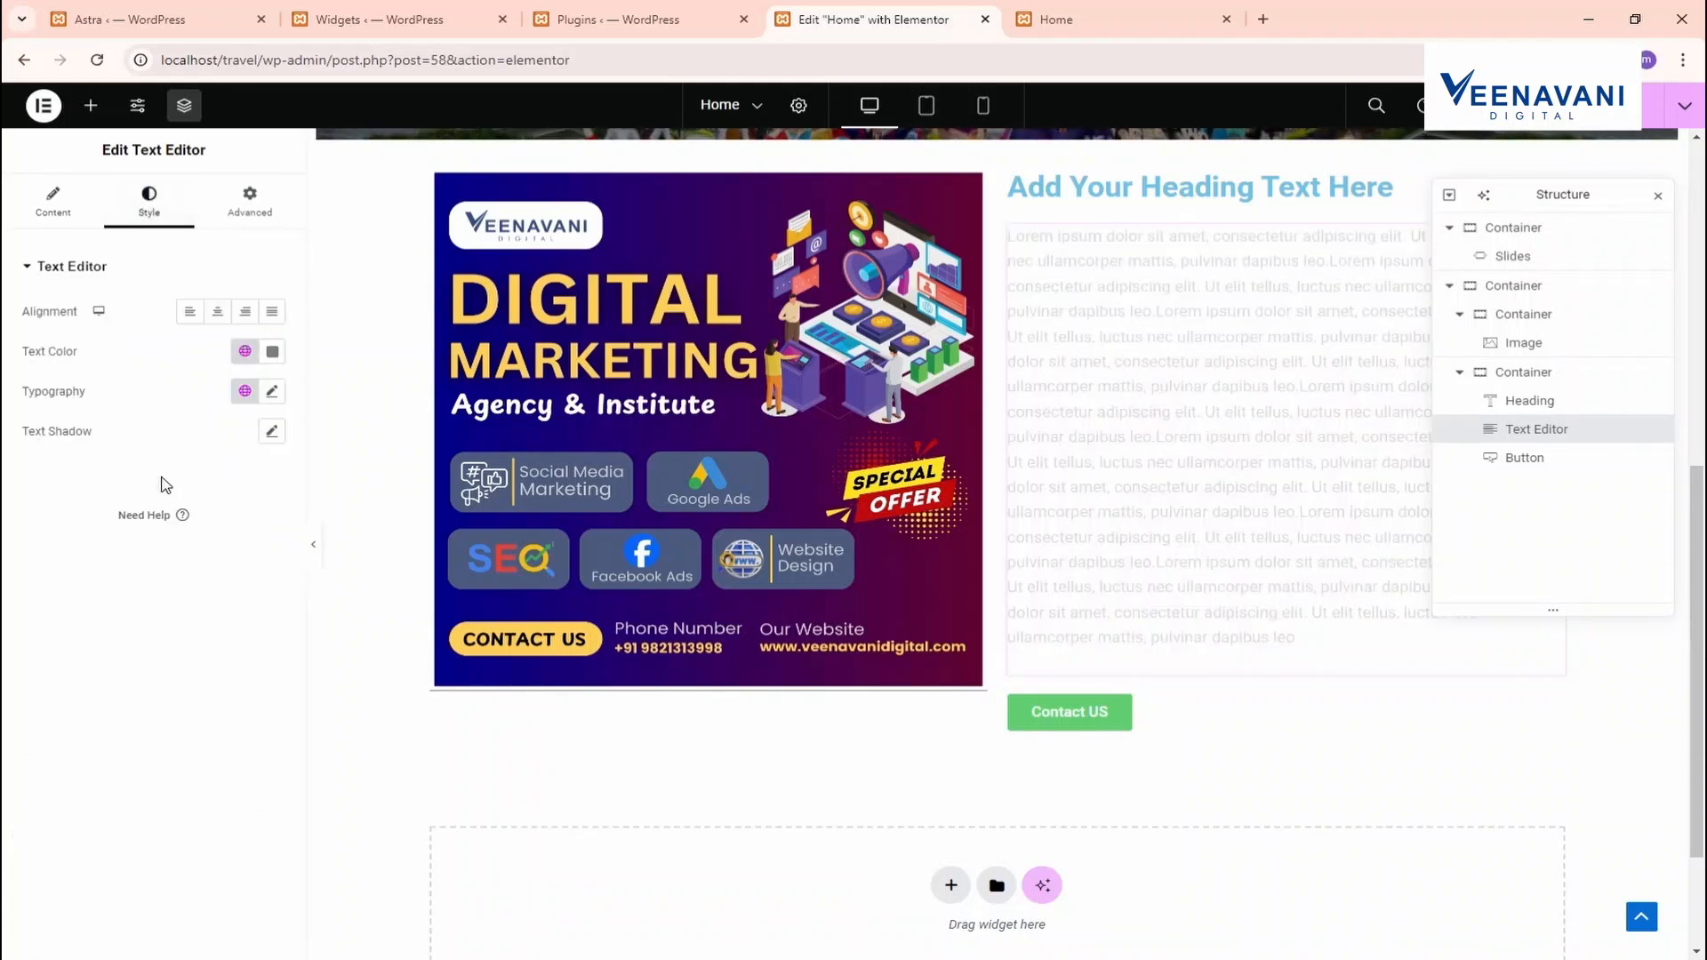
{"action": "left_click", "coordinate": [272, 391]}
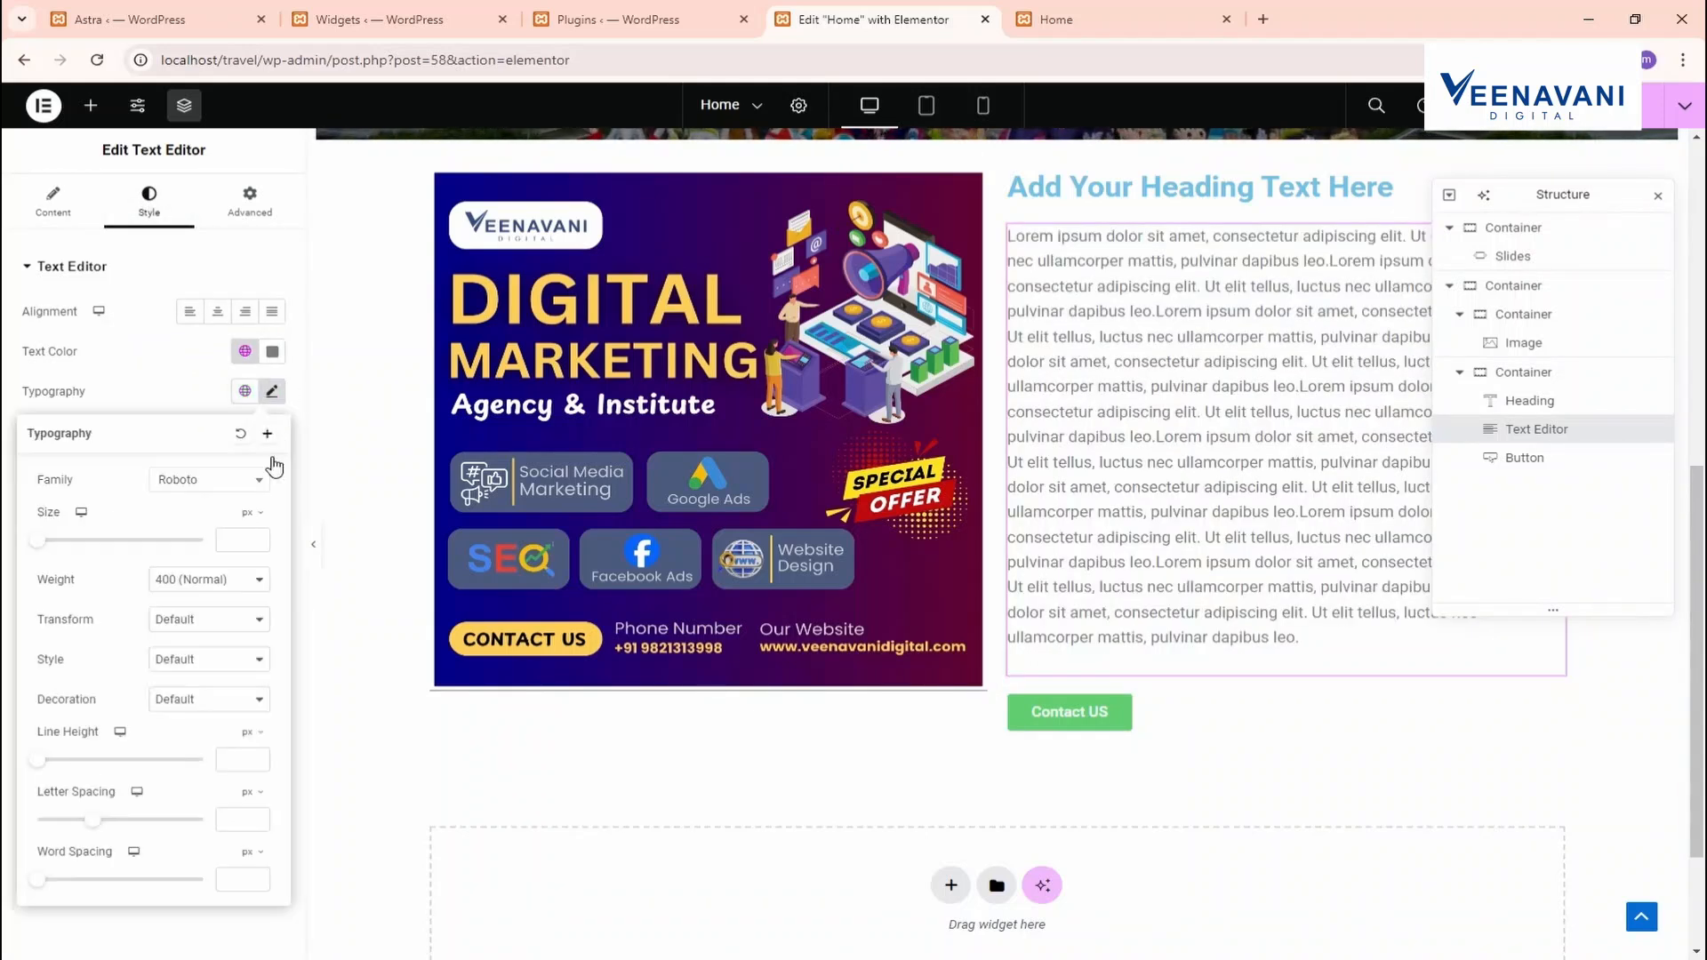
{"action": "left_click", "coordinate": [257, 539]}
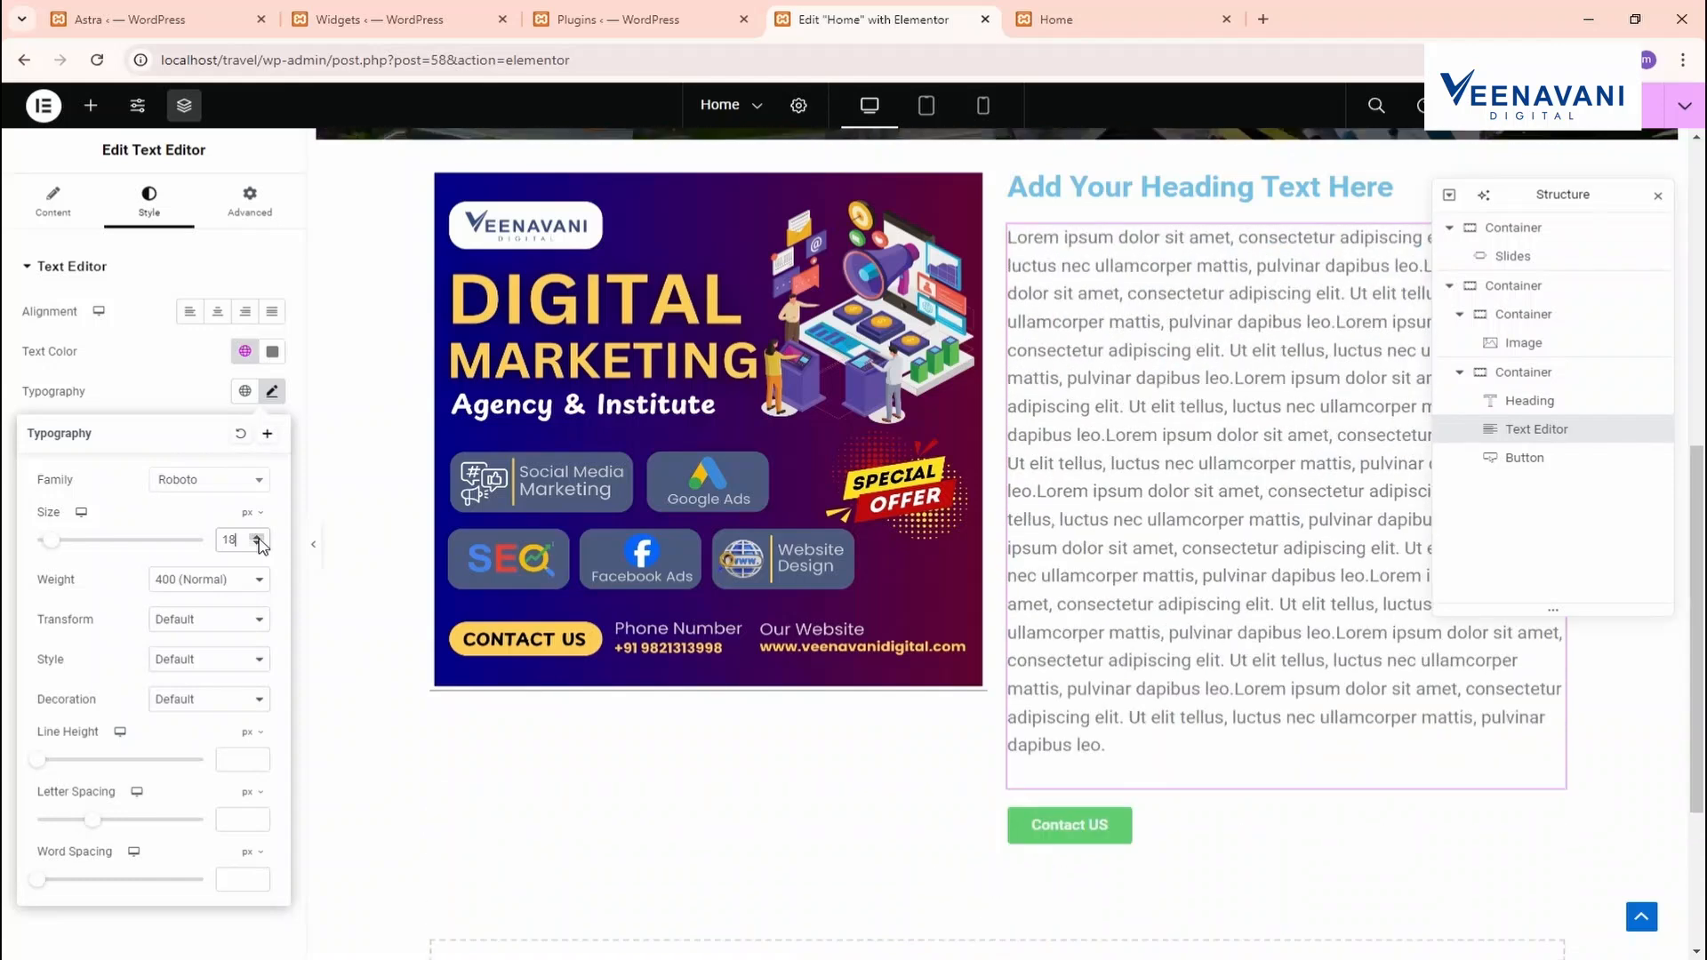
{"action": "left_click", "coordinate": [258, 544]}
{"action": "left_click", "coordinate": [257, 544]}
{"action": "left_click", "coordinate": [258, 544]}
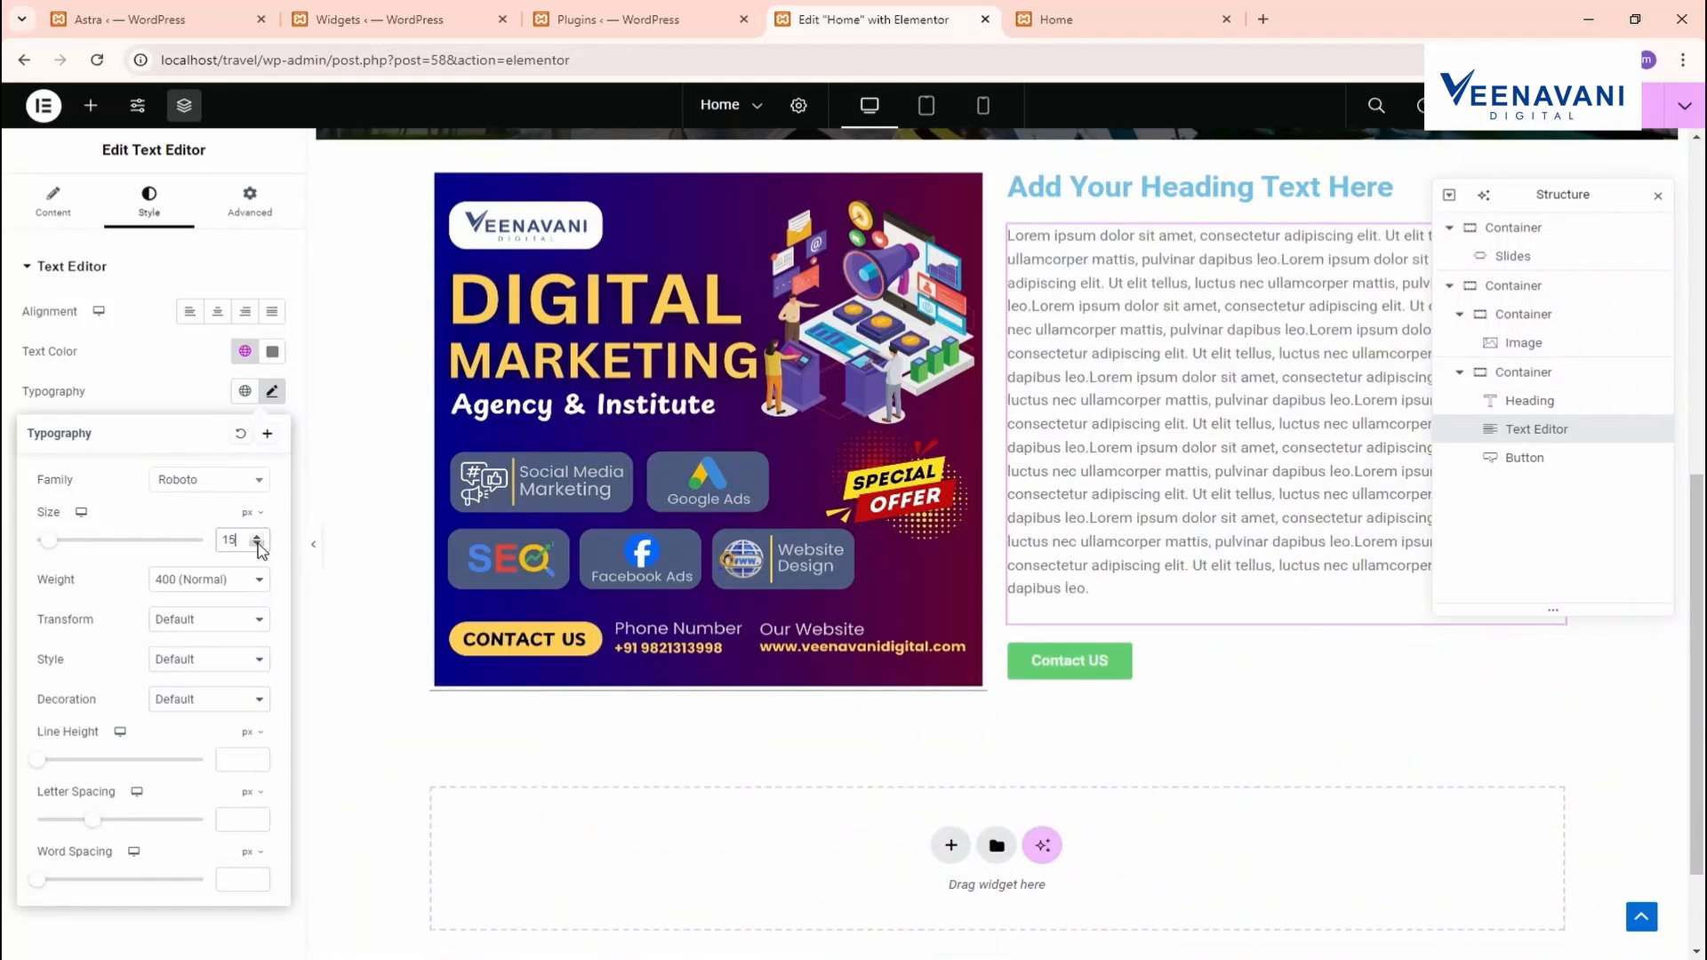
{"action": "left_click", "coordinate": [258, 544]}
{"action": "left_click", "coordinate": [257, 539]}
{"action": "left_click", "coordinate": [256, 539]}
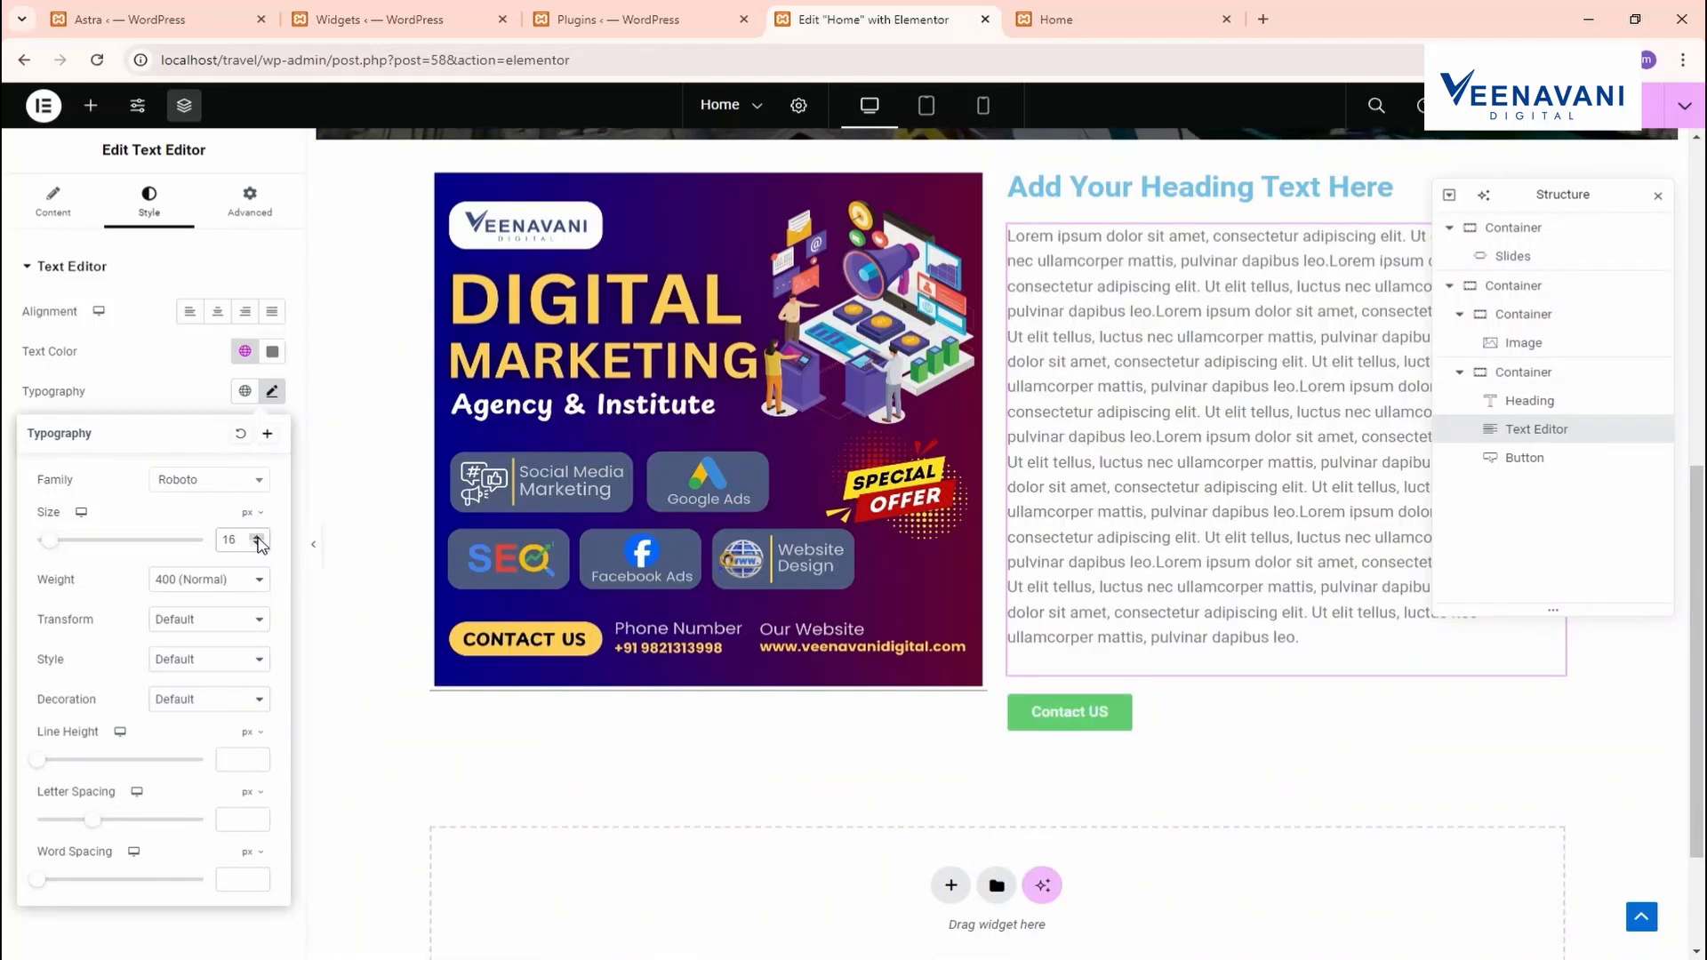
{"action": "left_click", "coordinate": [257, 544]}
{"action": "scroll", "coordinate": [739, 380], "scroll_direction": "up", "scroll_amount": 3}
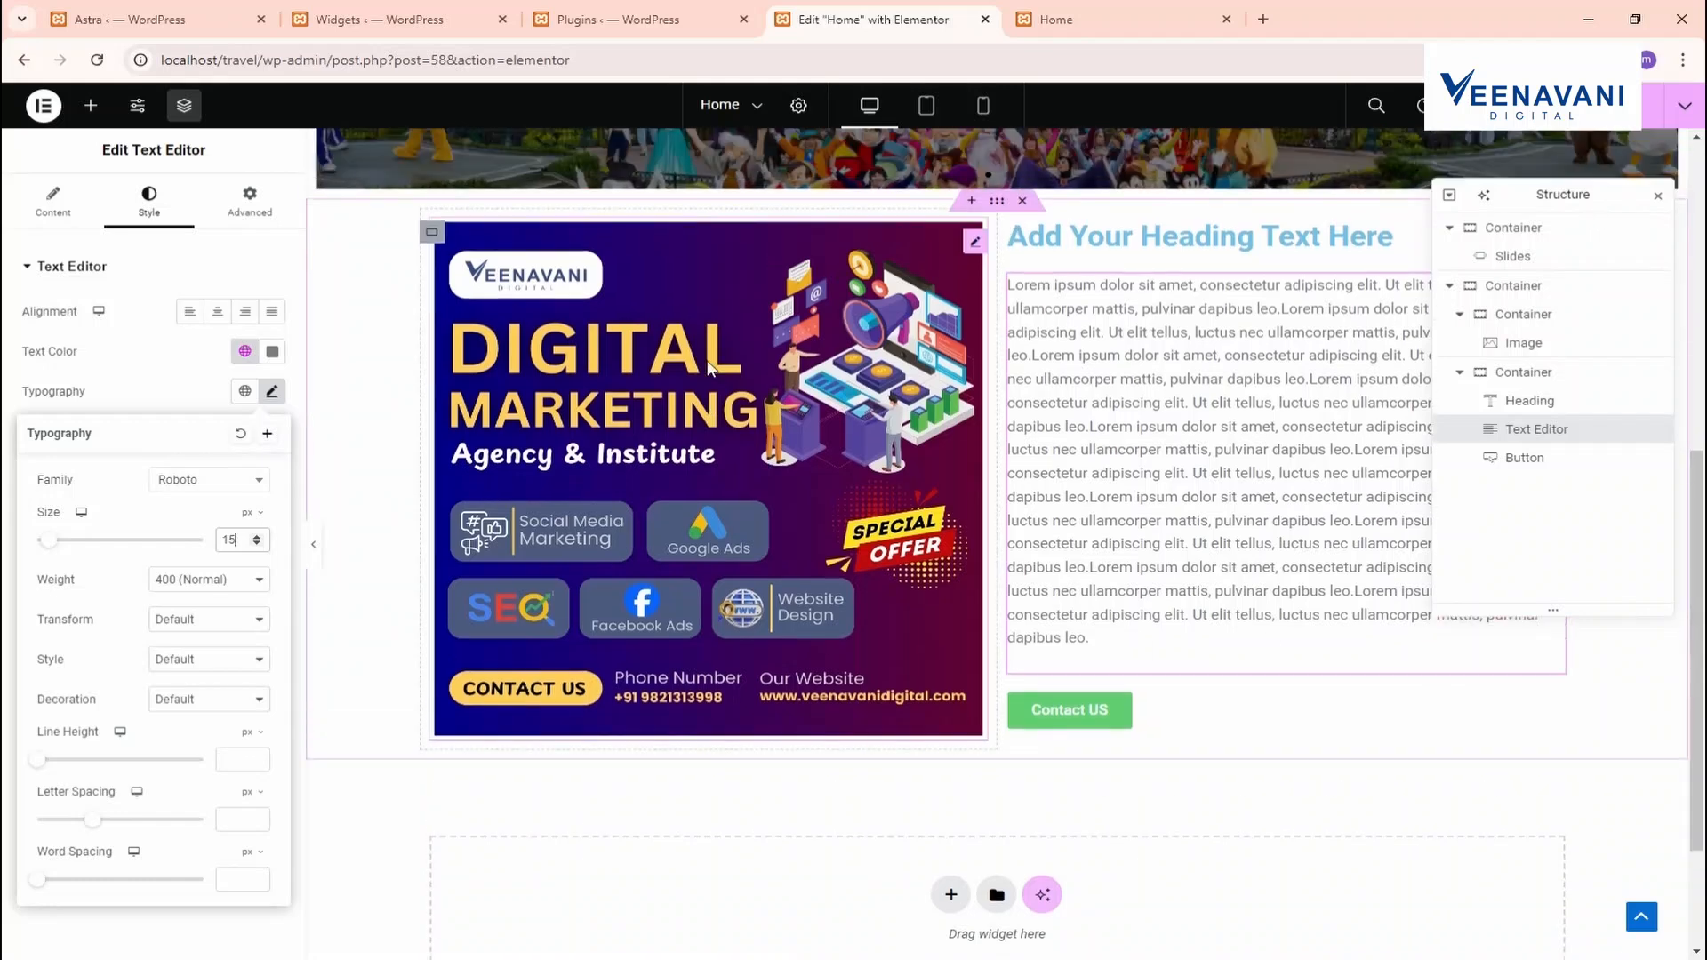
Give the promo image a box shadow and a 50 px border radius on all corners
{"action": "left_click", "coordinate": [942, 498]}
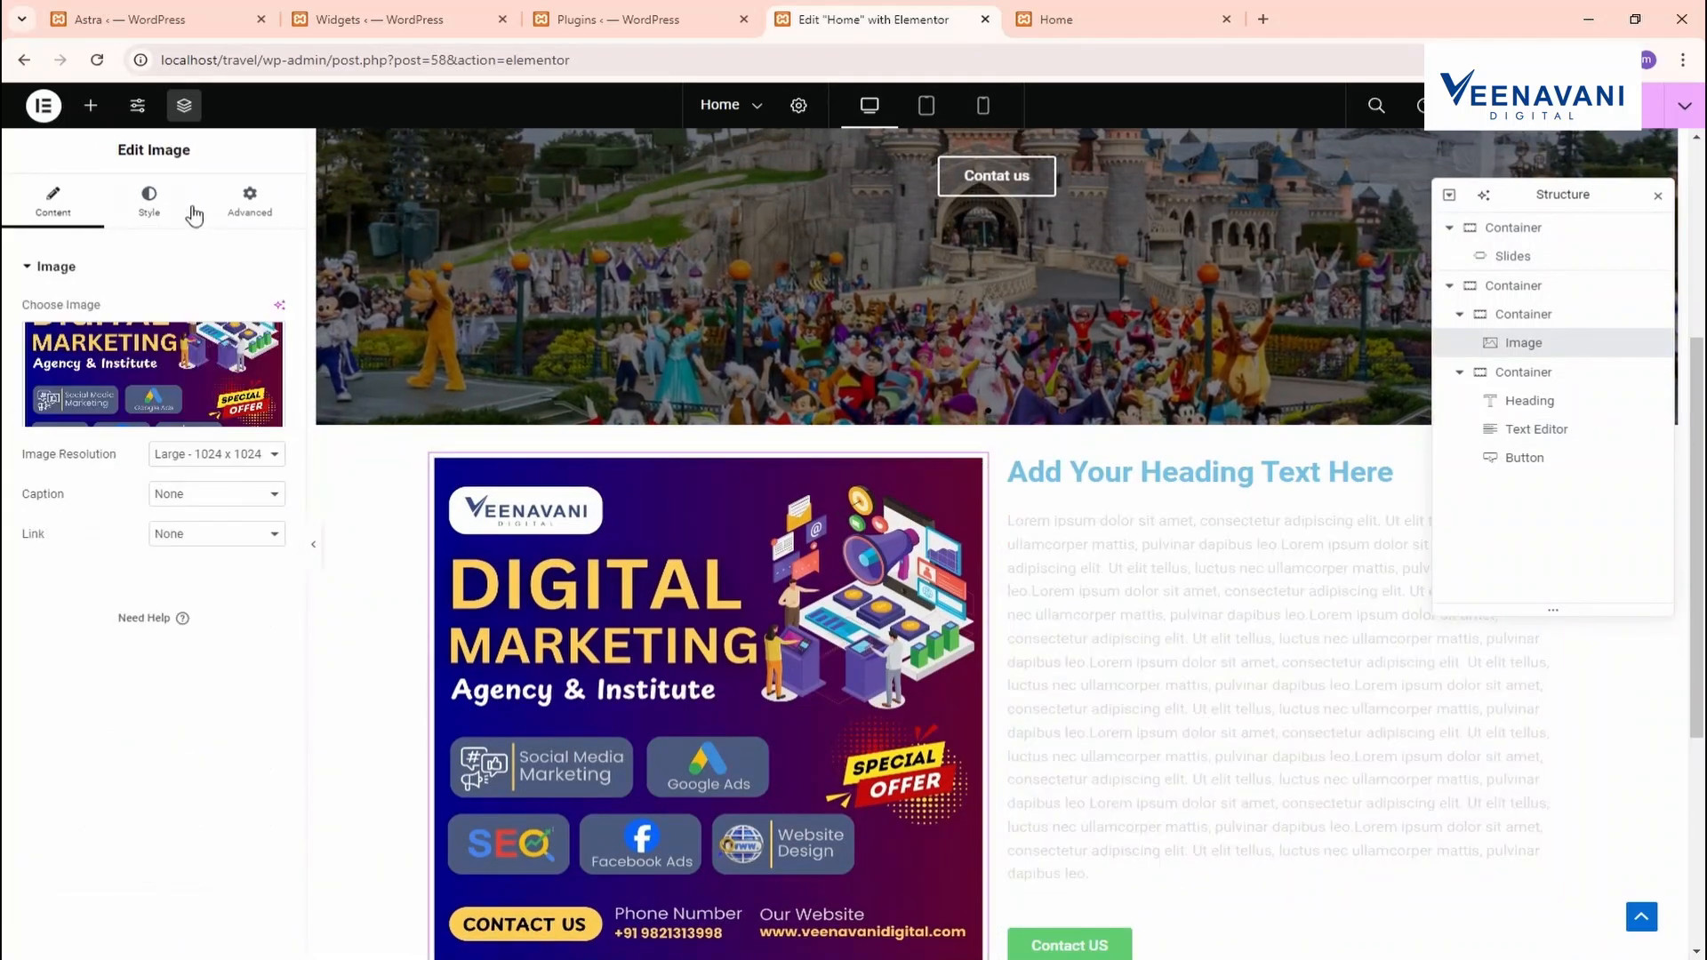
{"action": "left_click", "coordinate": [173, 212]}
{"action": "left_click", "coordinate": [53, 218]}
{"action": "left_click", "coordinate": [159, 209]}
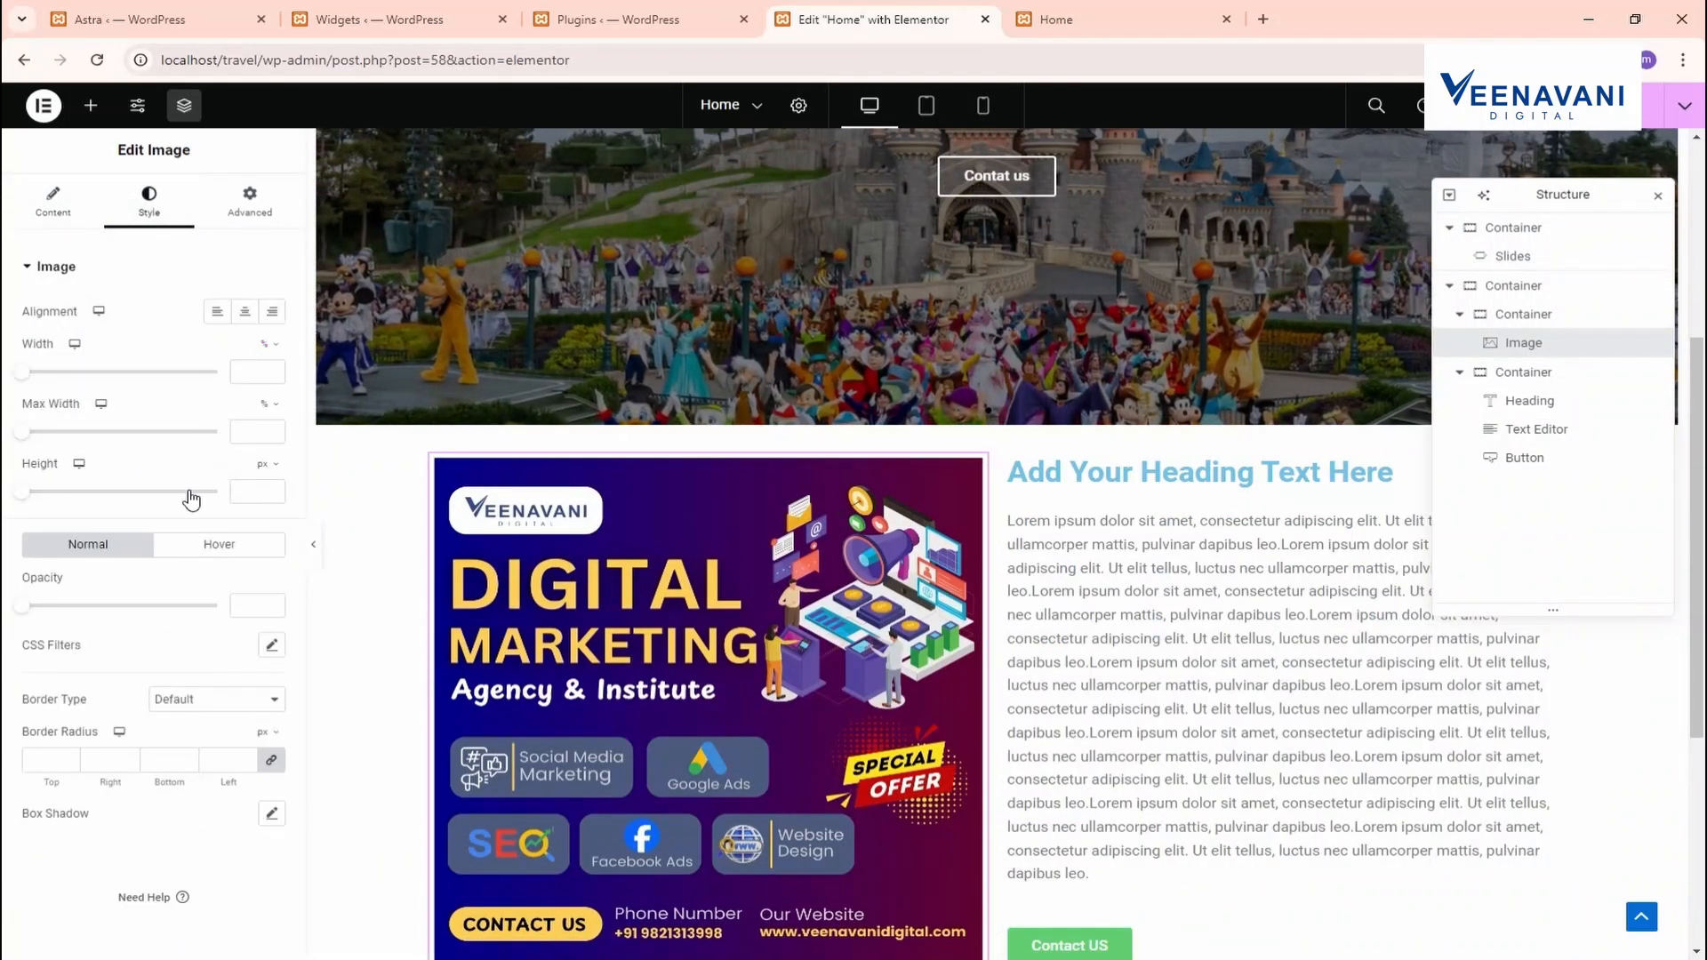
{"action": "left_click", "coordinate": [272, 814]}
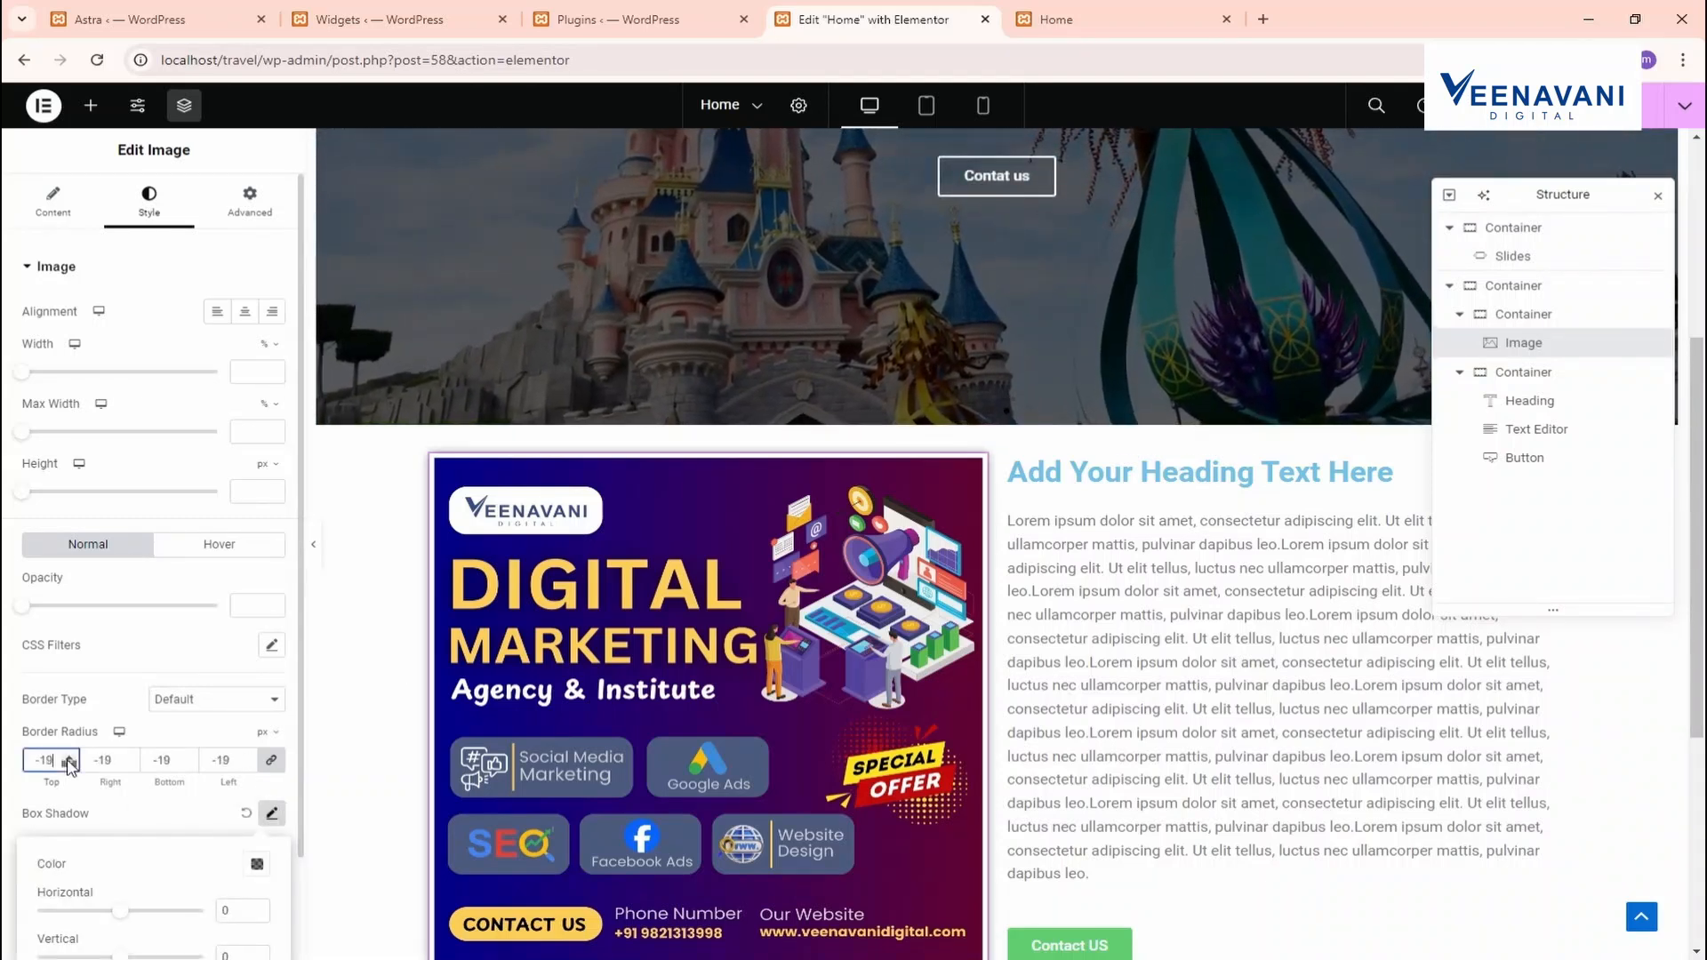
{"action": "left_click", "coordinate": [70, 765]}
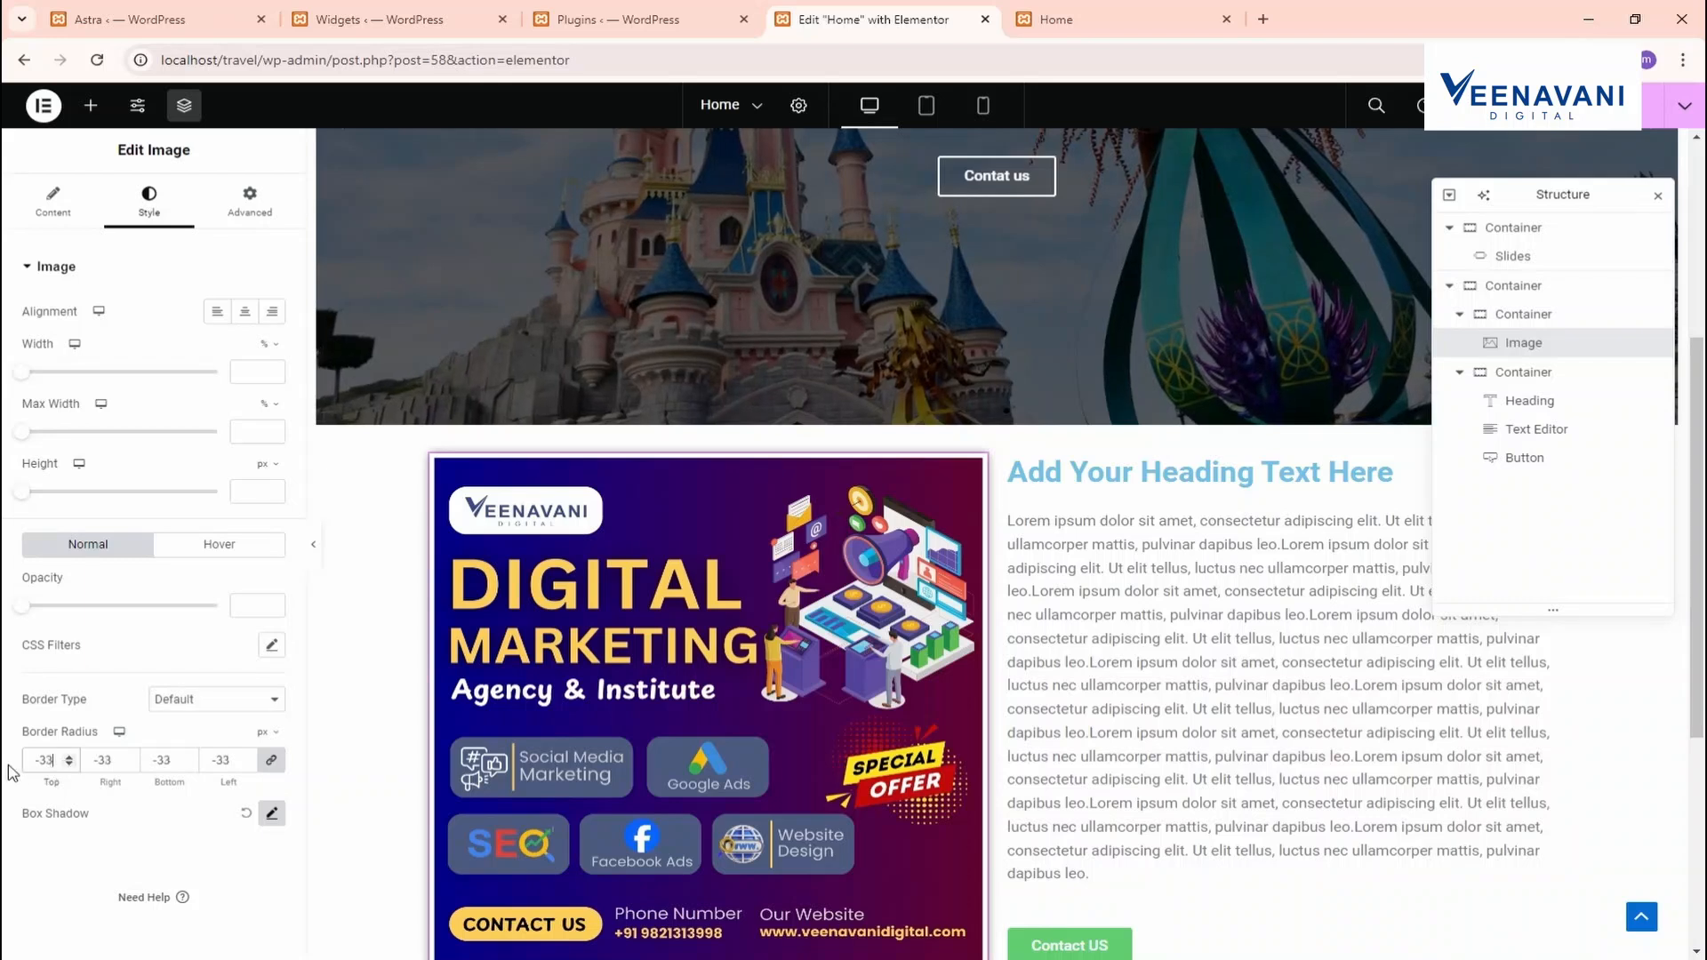
{"action": "left_click_drag", "start_coordinate": [59, 762], "coordinate": [8, 762]}
{"action": "type", "text": "50"}
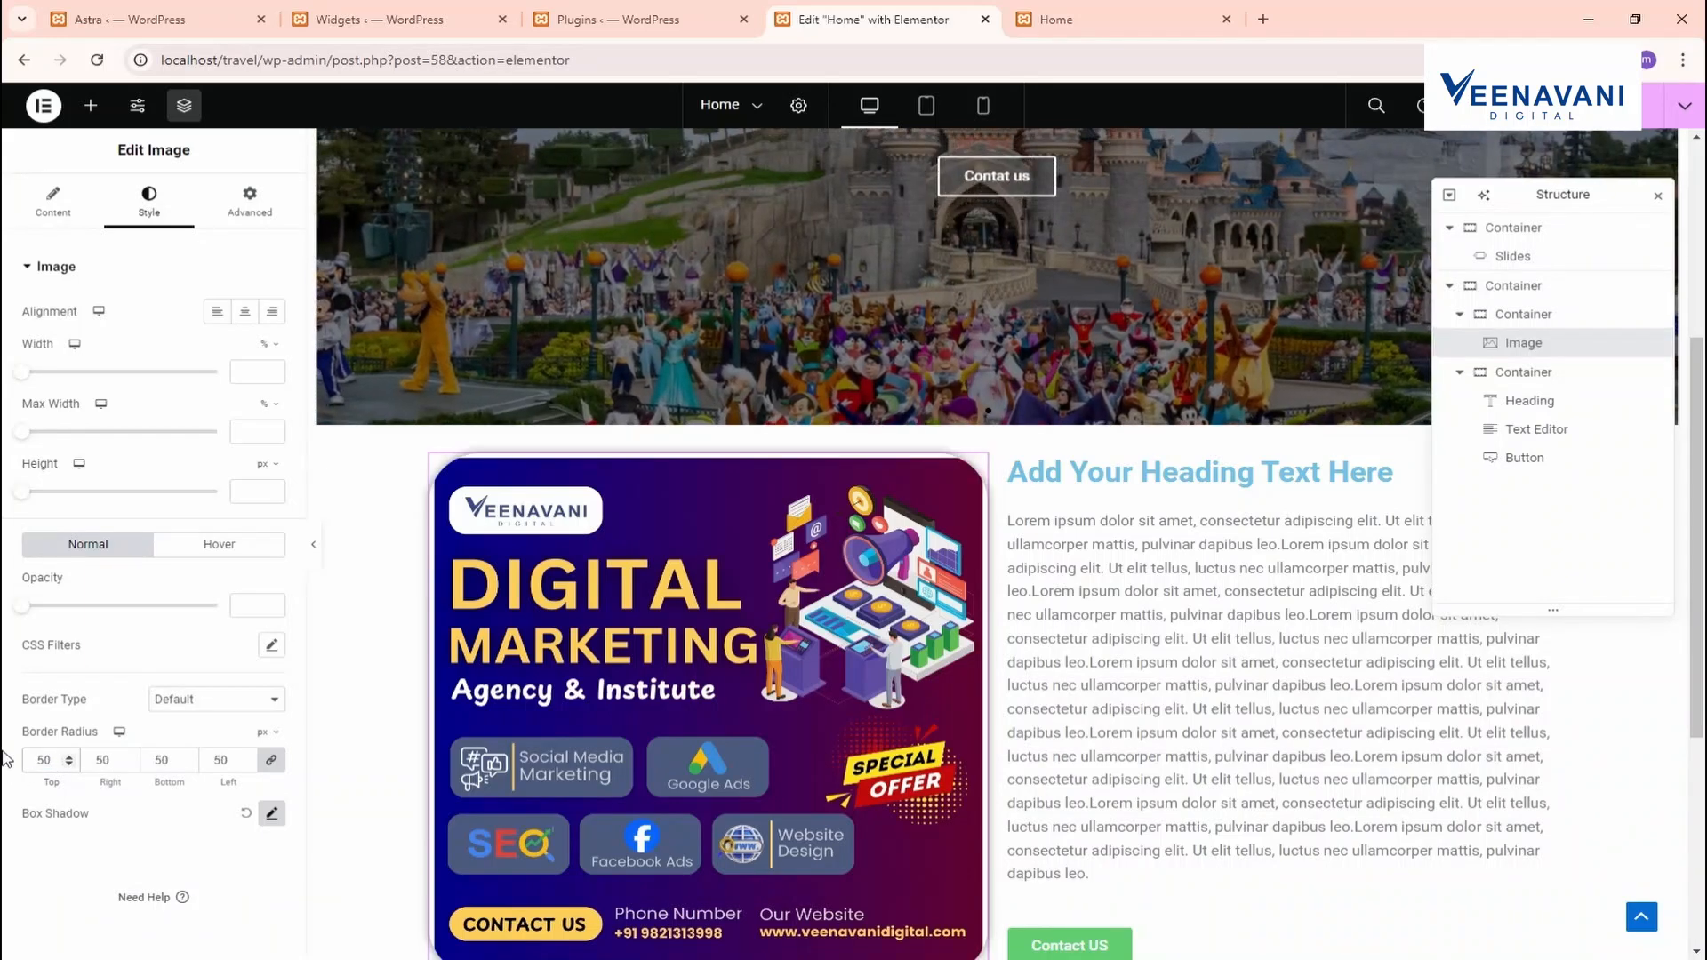
{"action": "scroll", "coordinate": [667, 762], "scroll_direction": "down", "scroll_amount": 3}
{"action": "scroll", "coordinate": [704, 610], "scroll_direction": "up", "scroll_amount": 1}
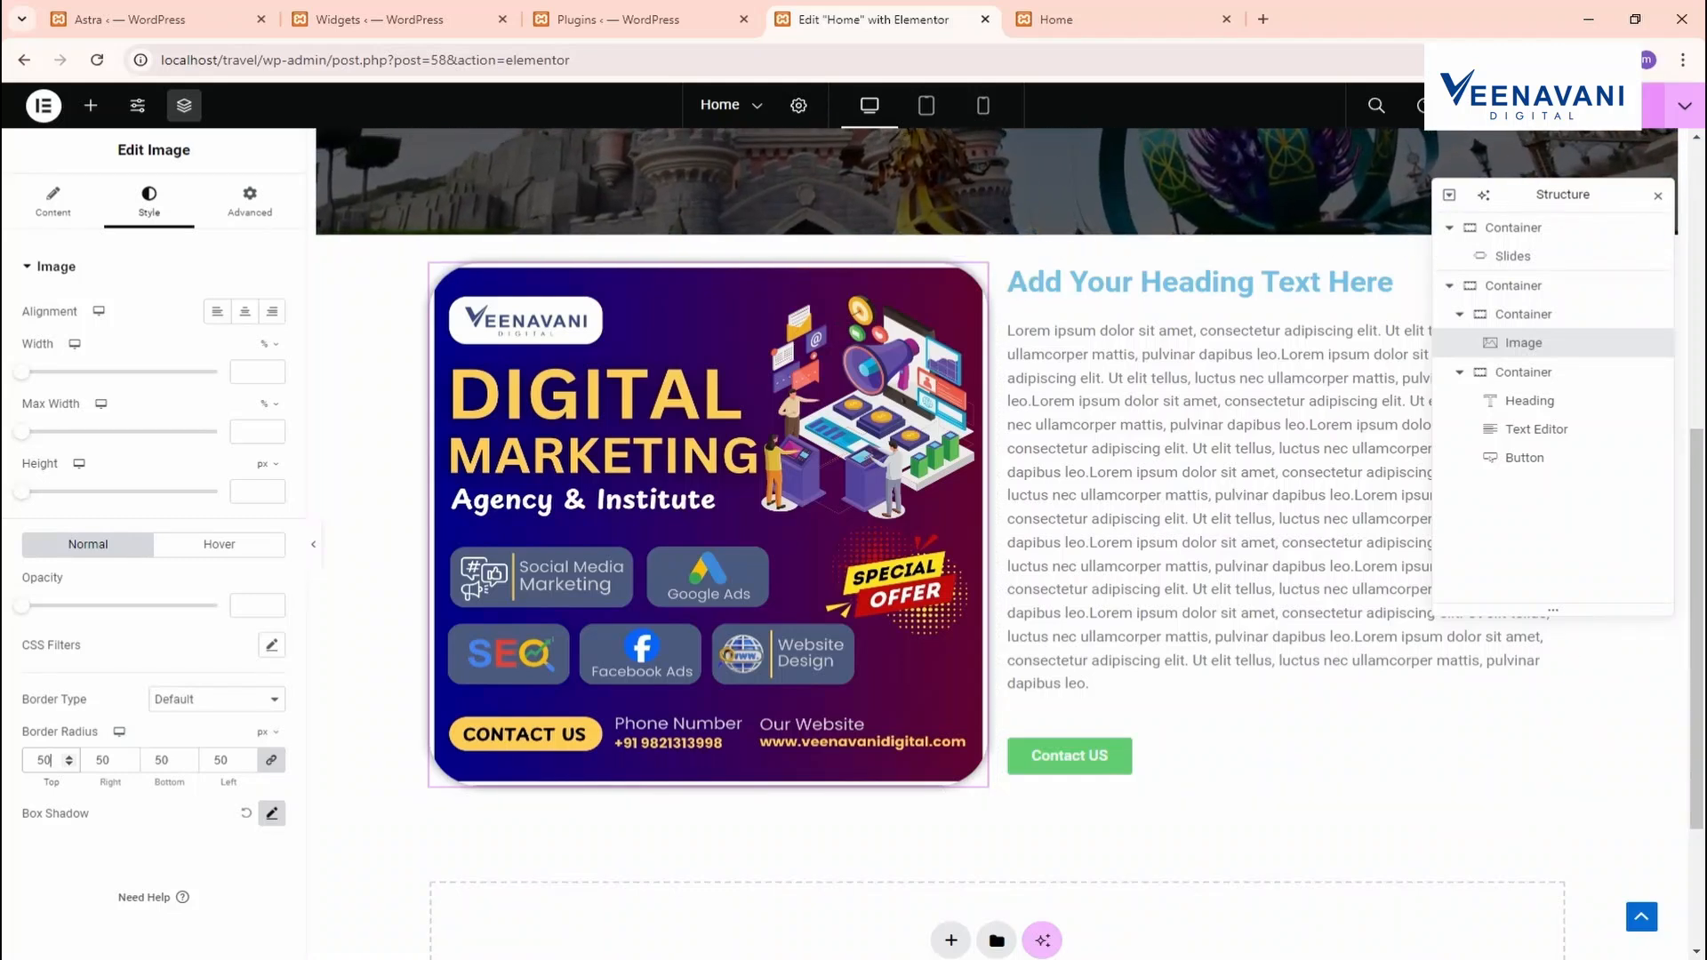
Check the rounded image on the live Home preview, then return to the editor
{"action": "left_click", "coordinate": [1102, 9]}
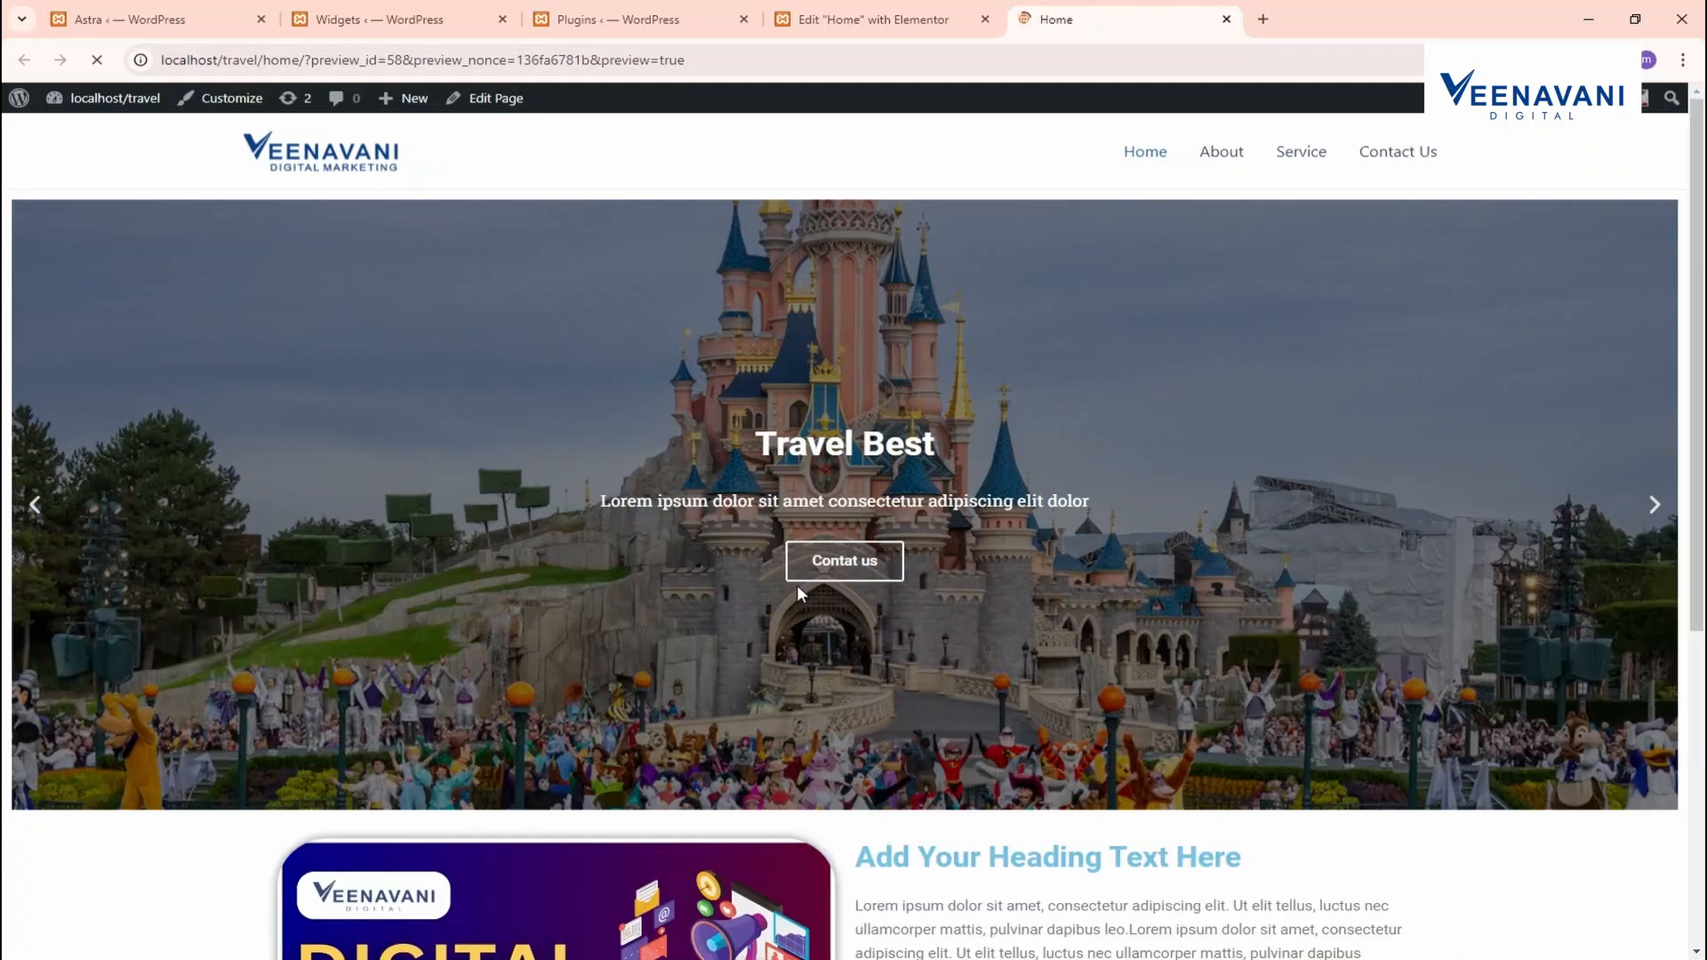
{"action": "scroll", "coordinate": [723, 658], "scroll_direction": "down", "scroll_amount": 5}
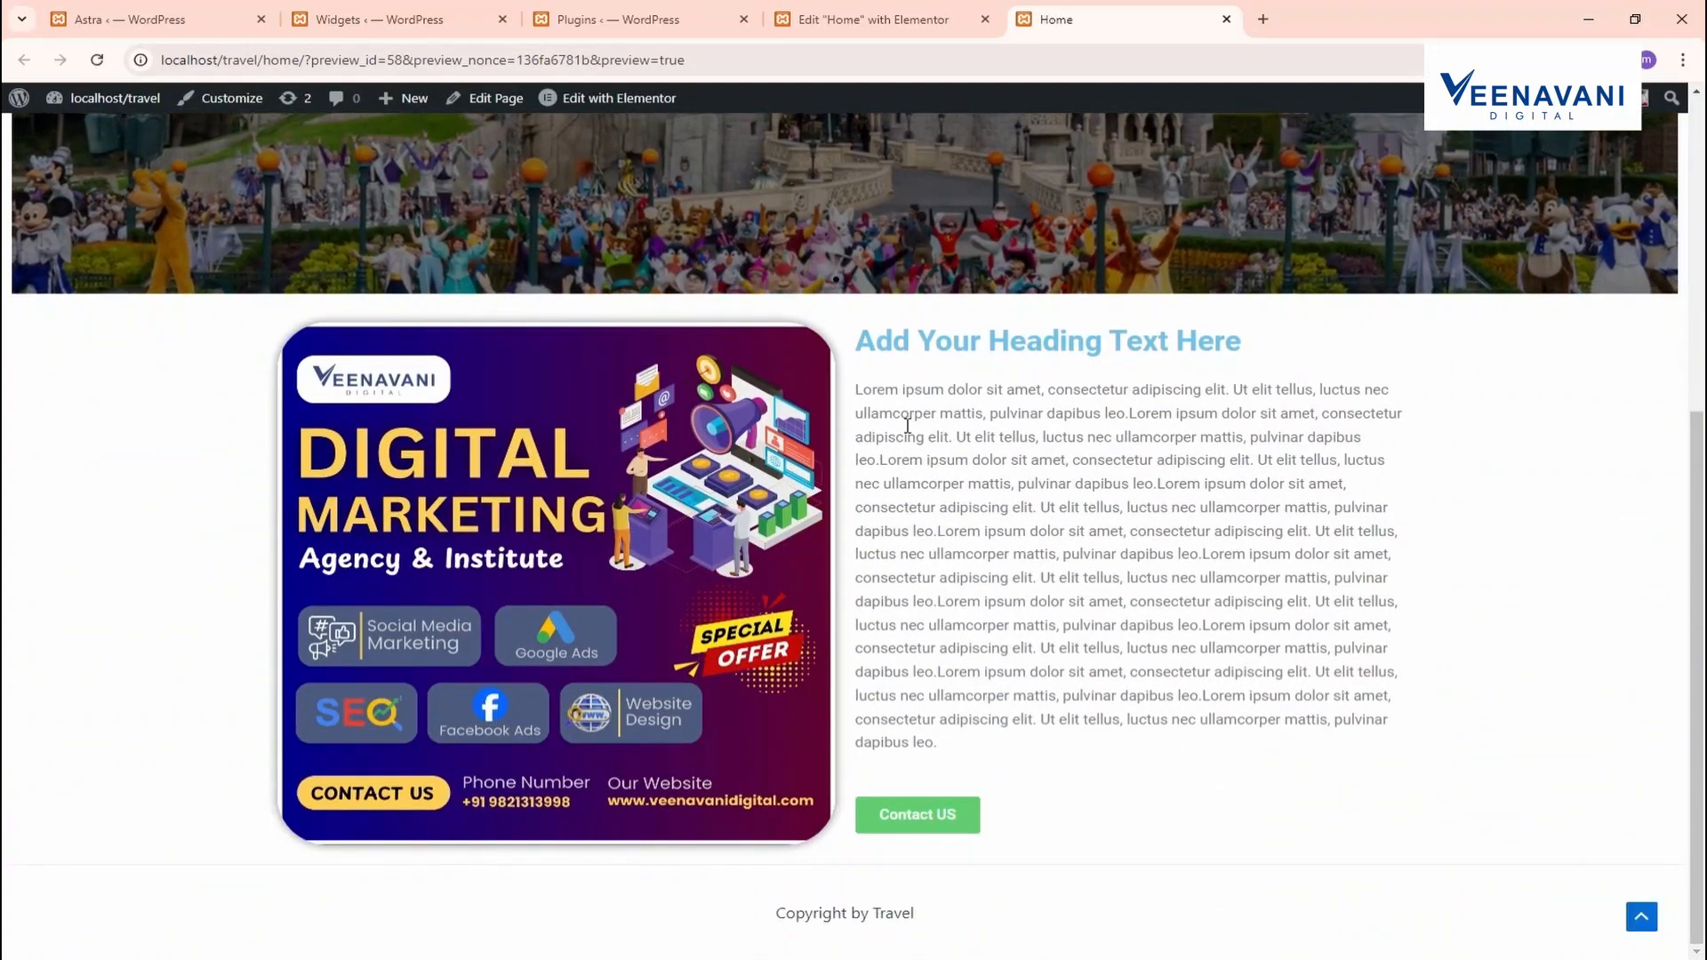
{"action": "scroll", "coordinate": [626, 267], "scroll_direction": "up", "scroll_amount": 4}
{"action": "left_click", "coordinate": [866, 18]}
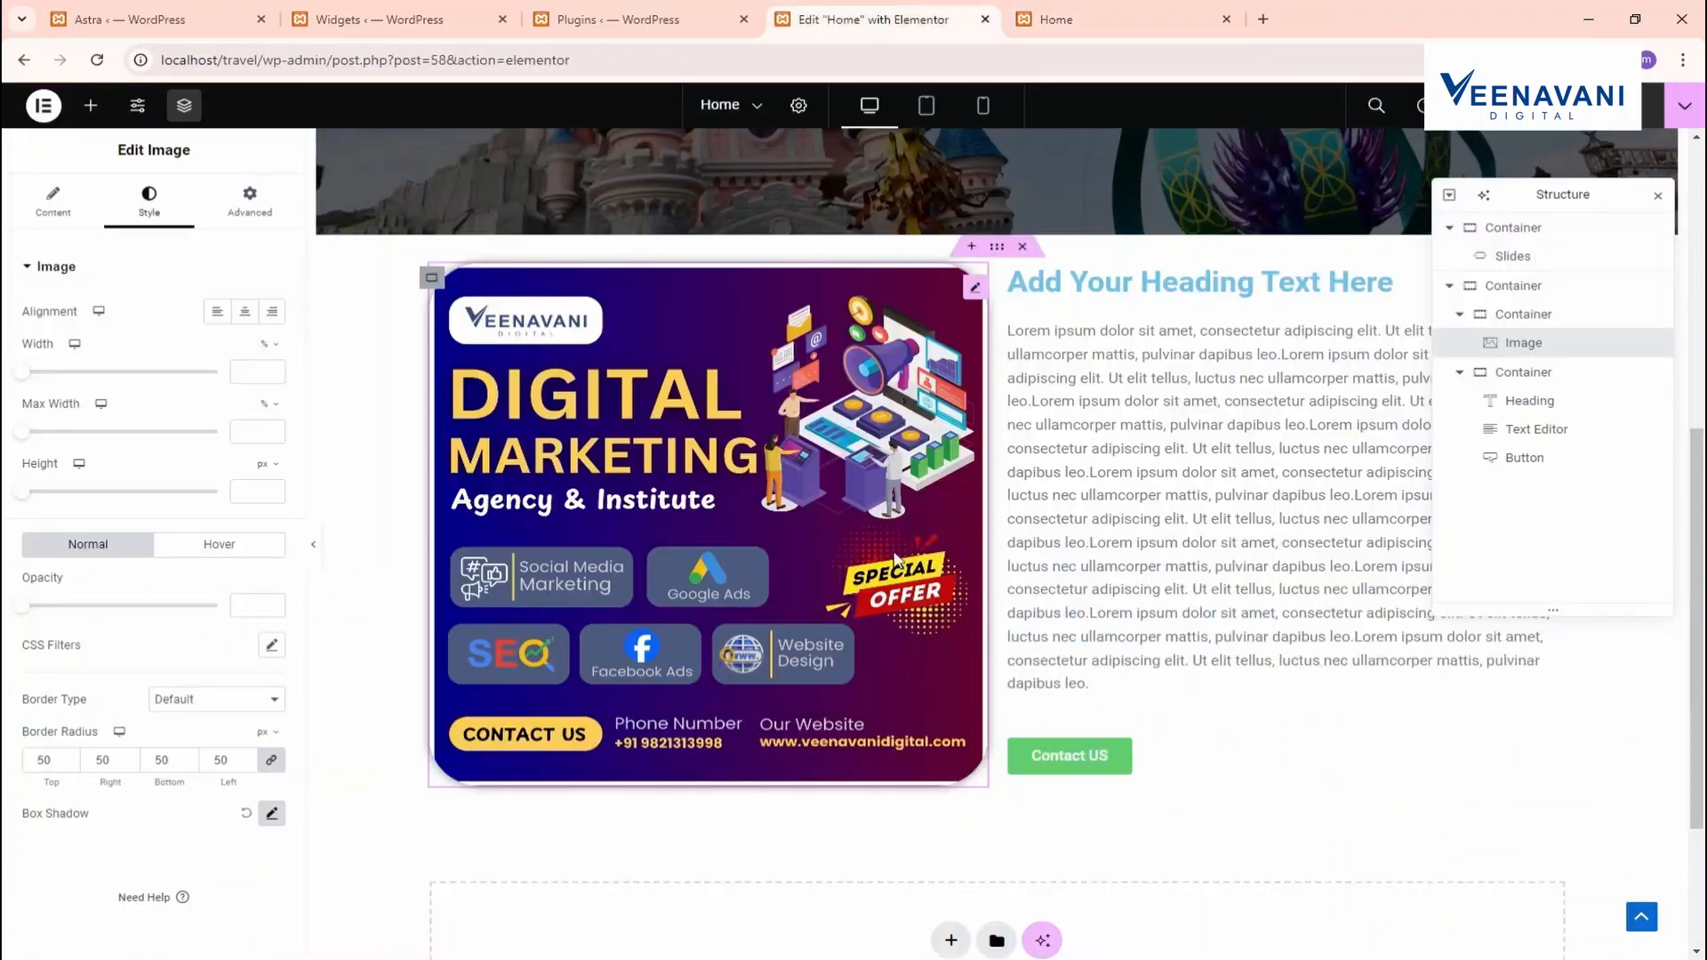
Set the image-and-text container's top margin to 70 px
{"action": "left_click", "coordinate": [1010, 253]}
{"action": "left_click", "coordinate": [248, 200]}
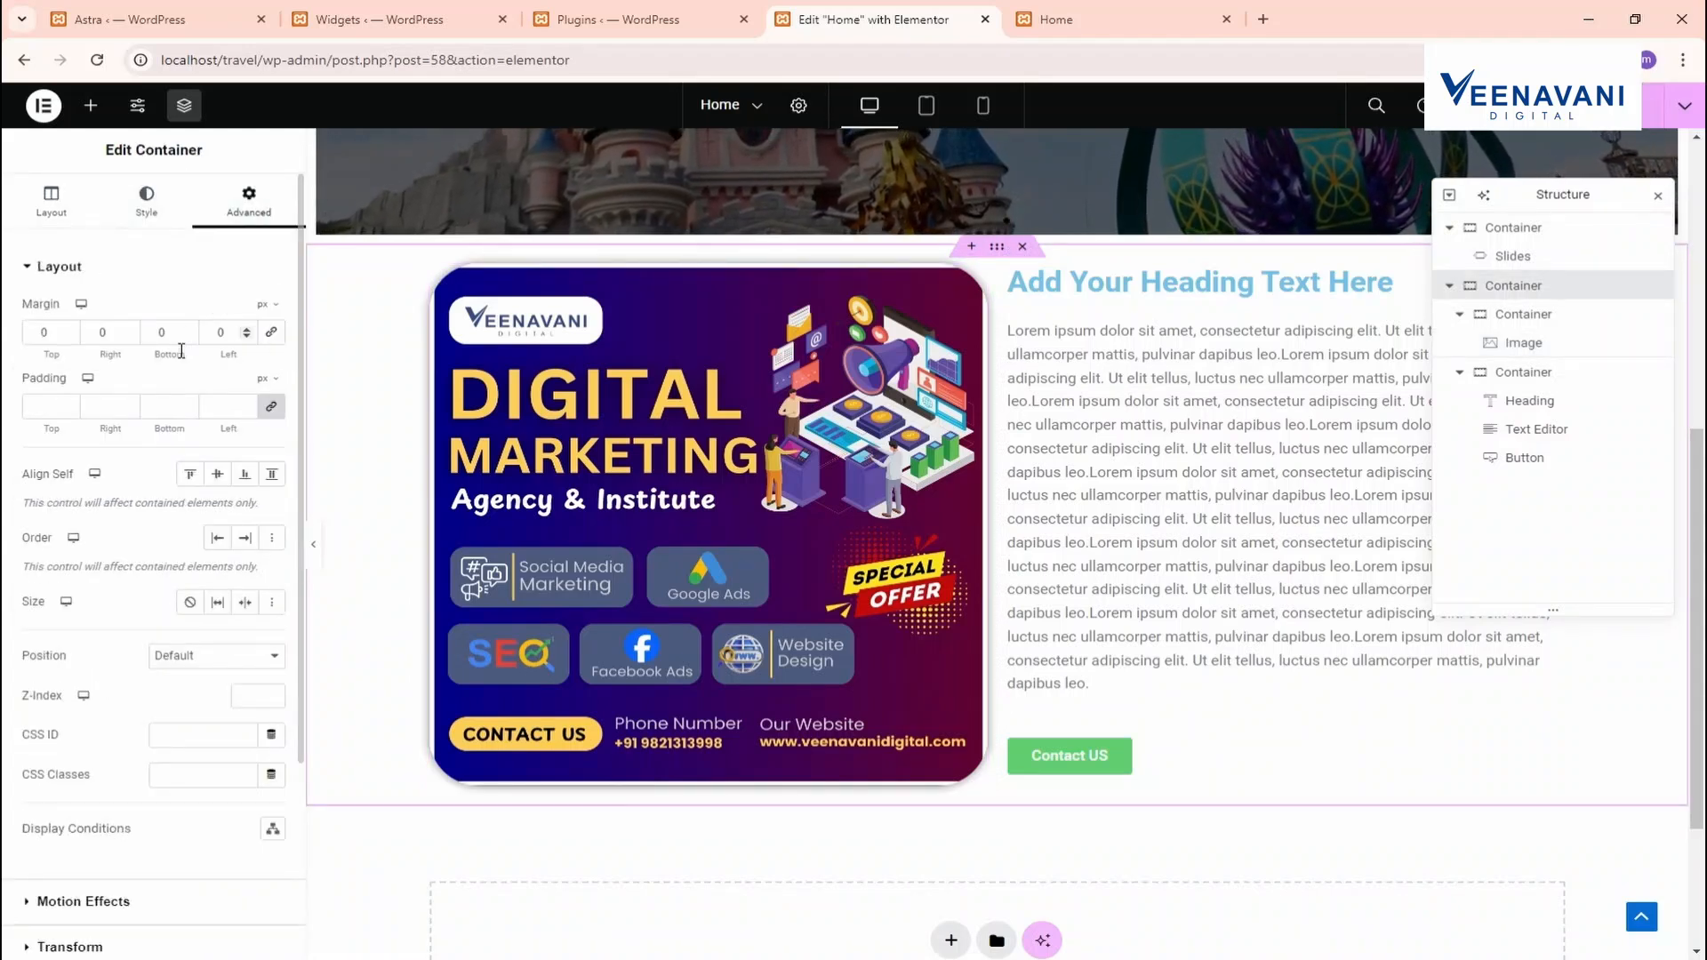
{"action": "left_click", "coordinate": [40, 336]}
{"action": "type", "text": "70"}
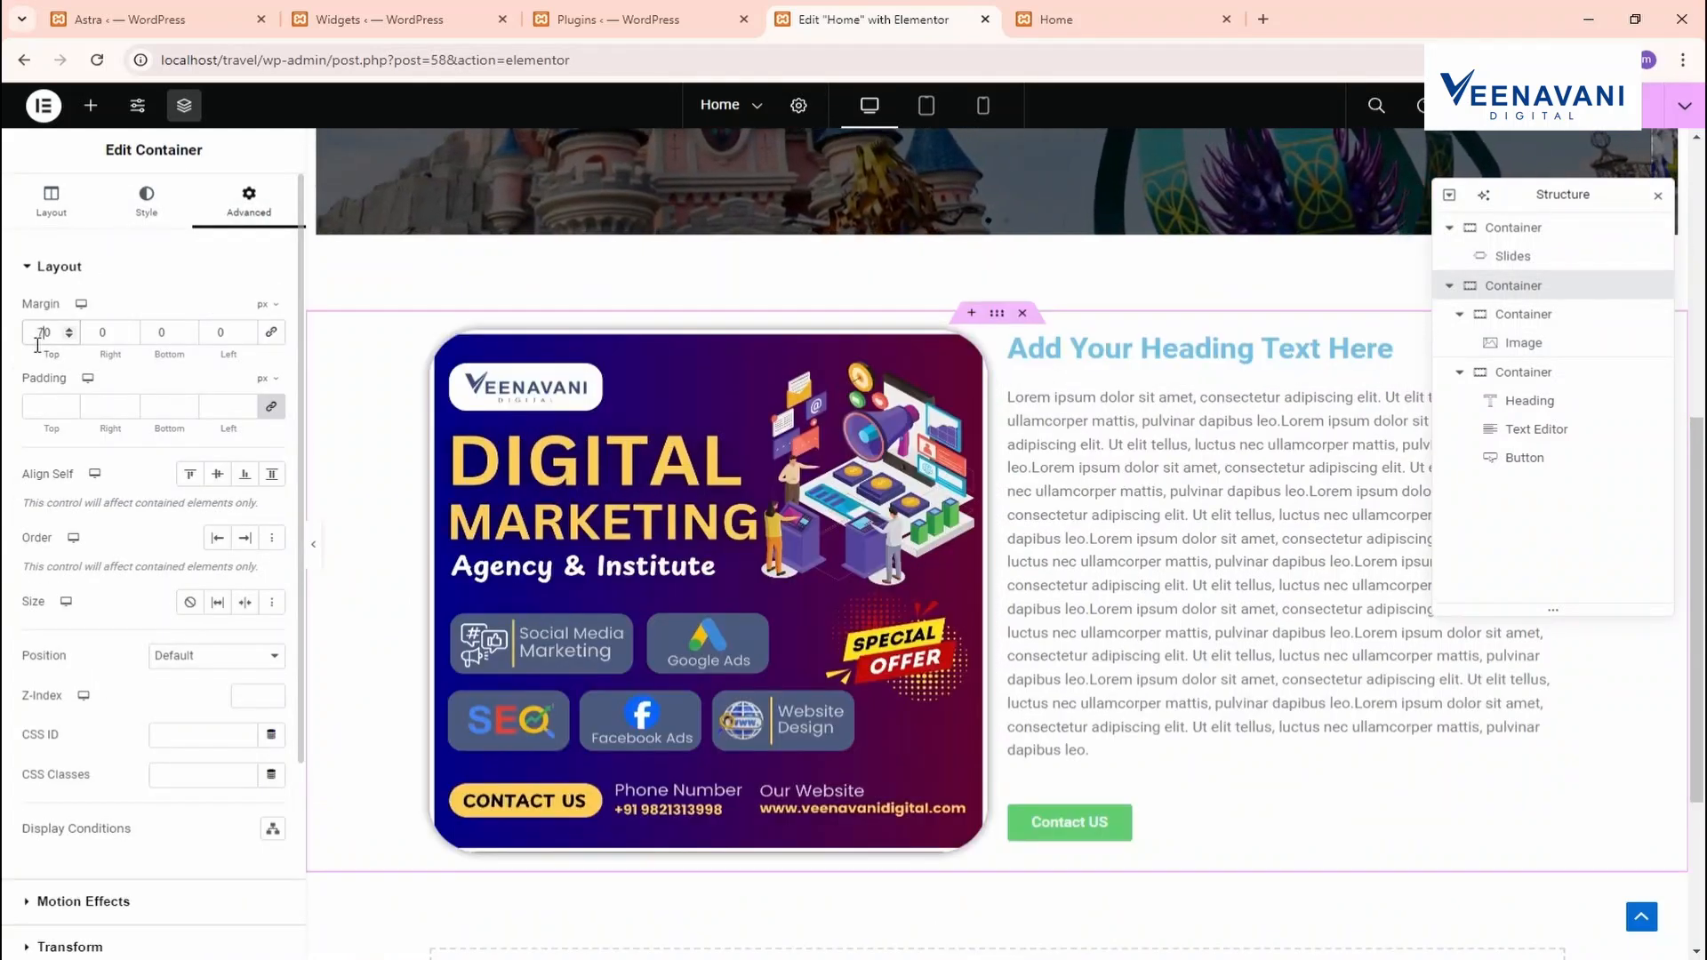
Reload the Home preview to review the spacing, then return to the editor's Contact US button
{"action": "left_click", "coordinate": [1145, 18]}
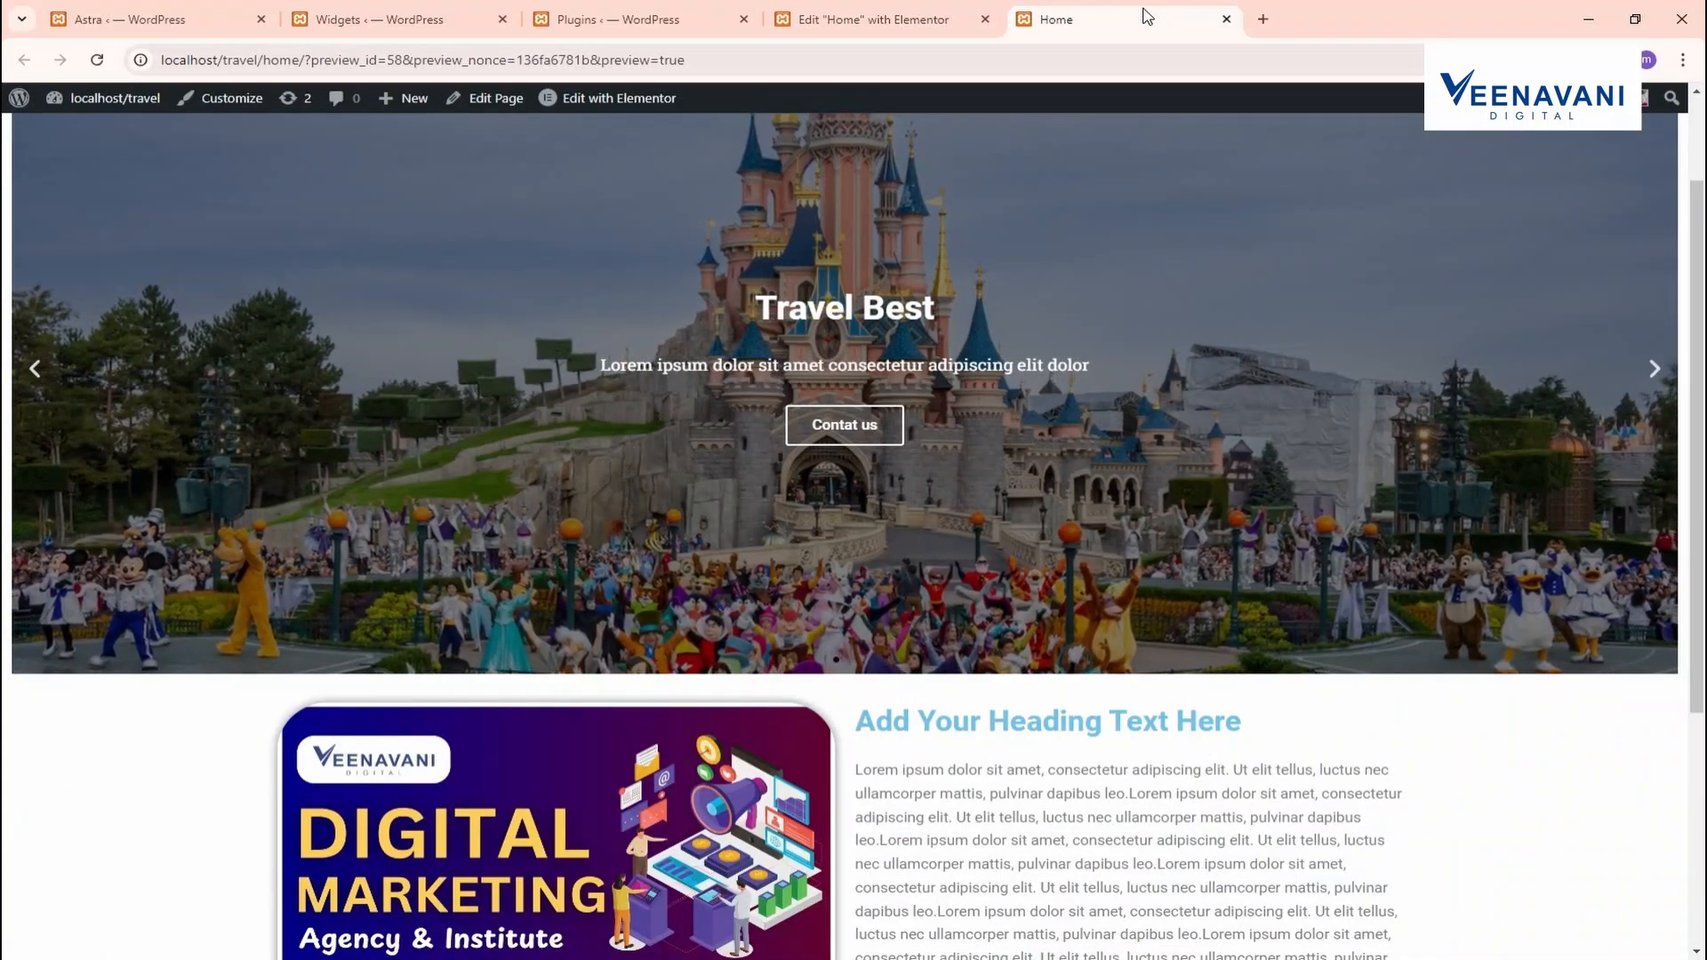
{"action": "key", "text": "F5"}
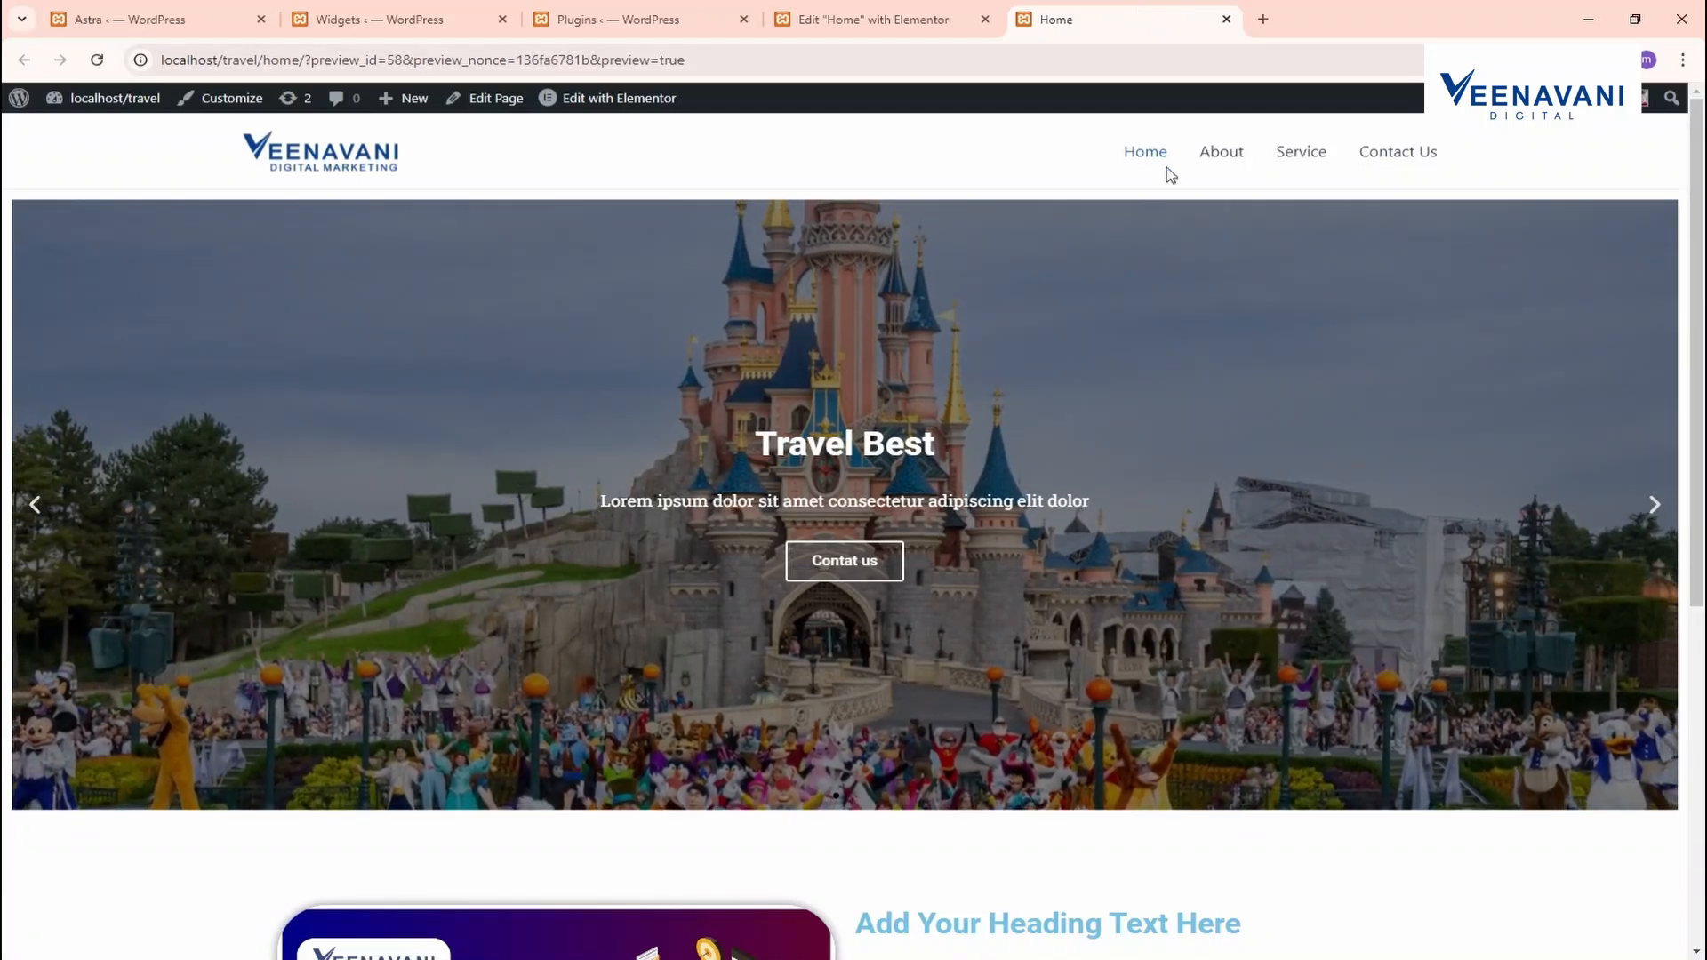
{"action": "left_click", "coordinate": [1673, 510]}
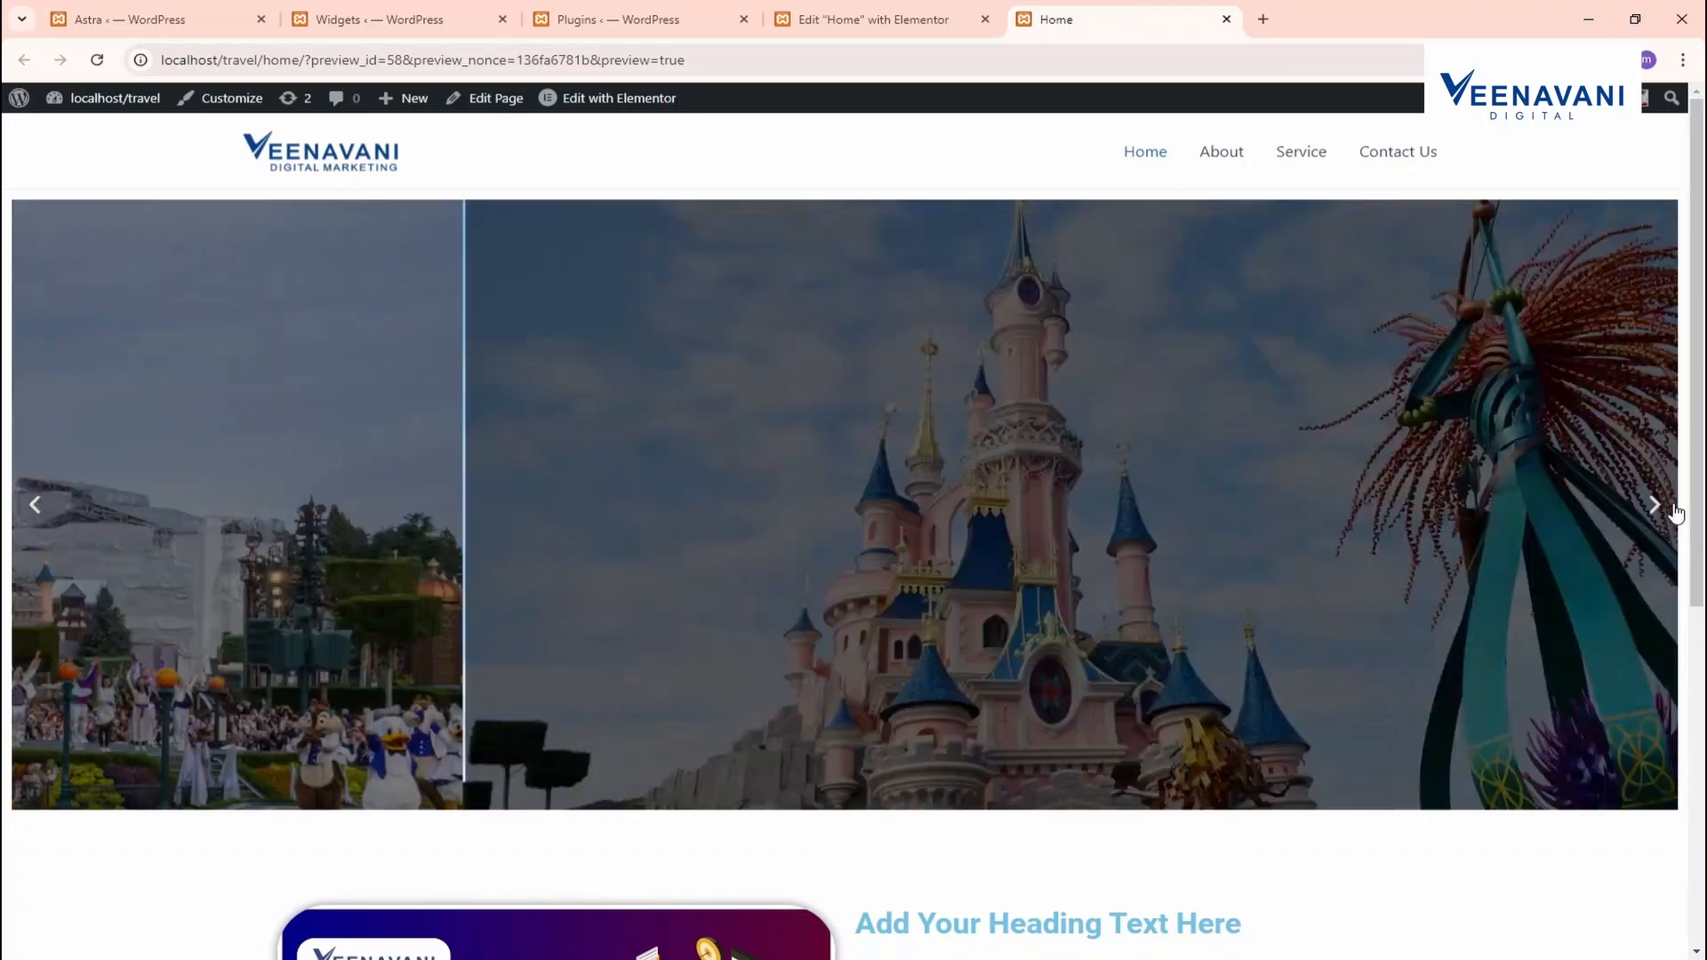
{"action": "left_click", "coordinate": [1672, 508]}
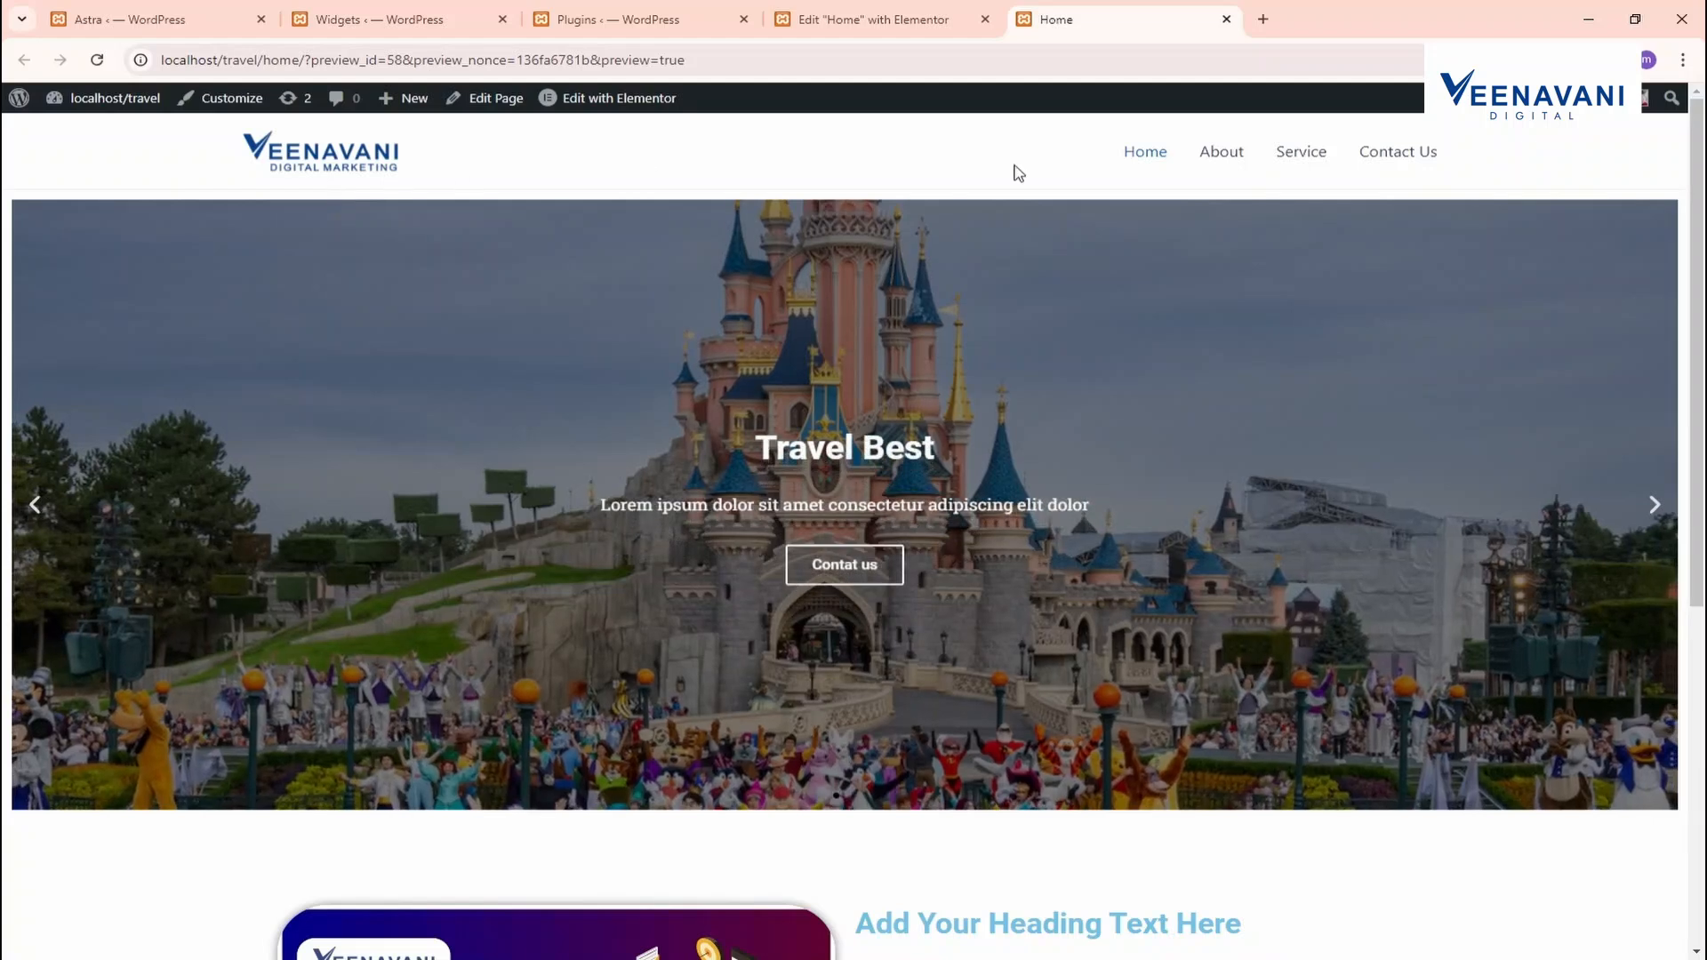
{"action": "scroll", "coordinate": [593, 218], "scroll_direction": "down", "scroll_amount": 5}
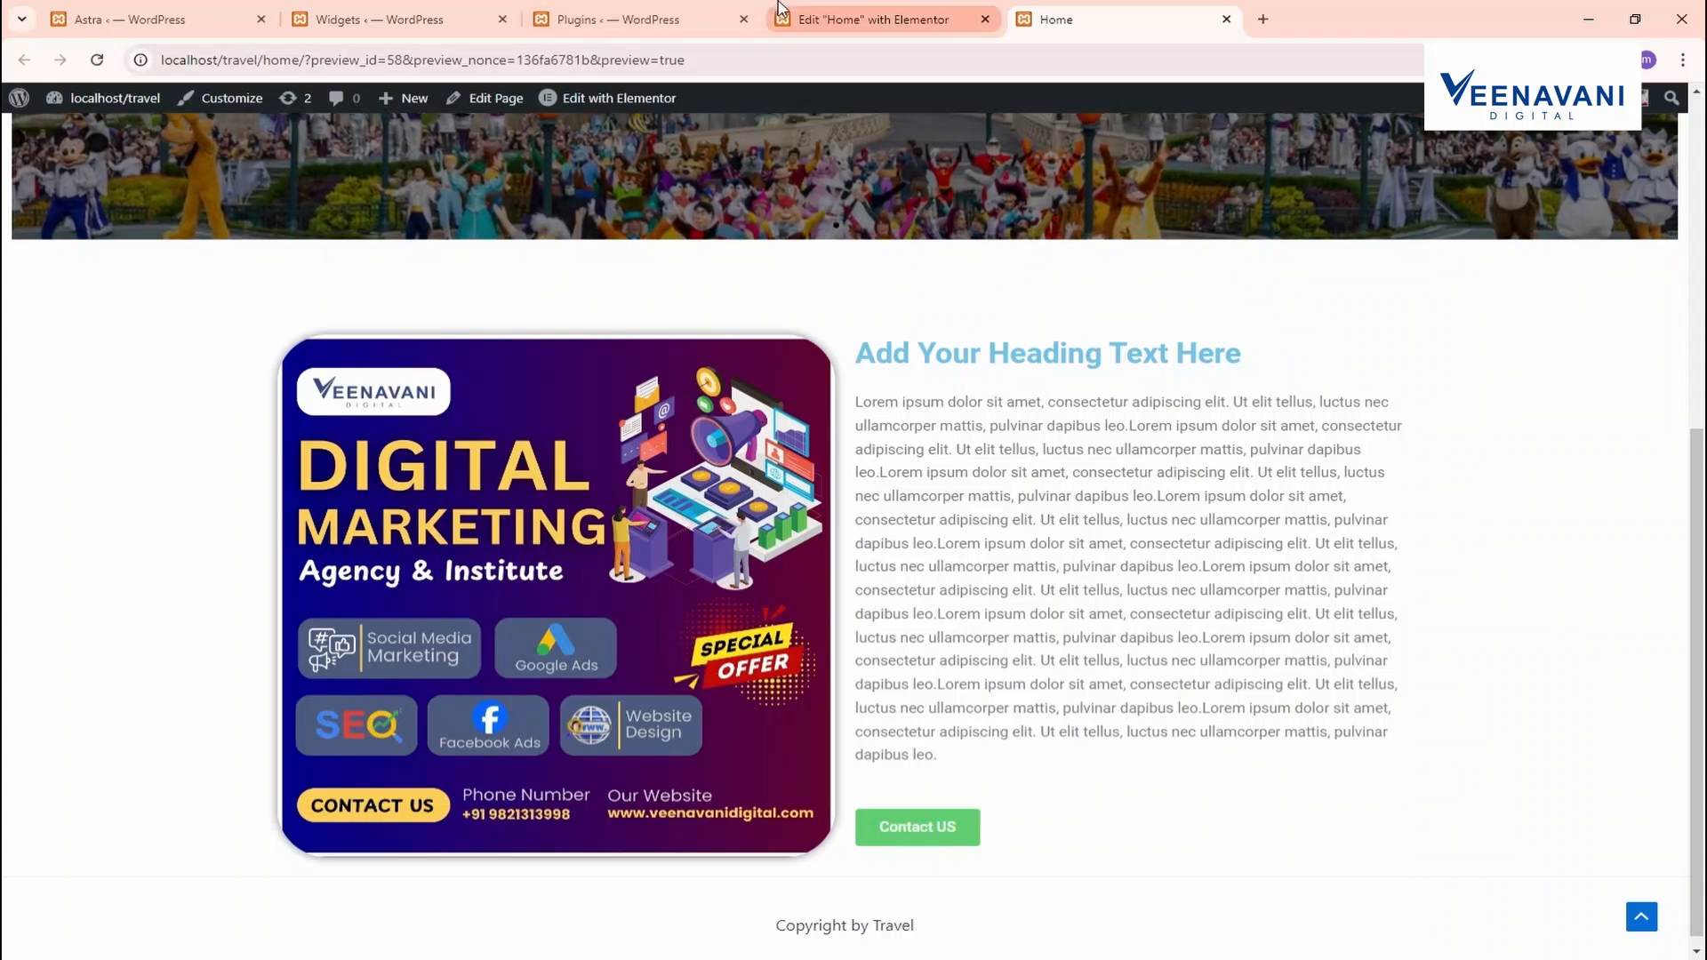
{"action": "key", "text": "ctrl+shift+Tab"}
{"action": "scroll", "coordinate": [855, 592], "scroll_direction": "down", "scroll_amount": 3}
{"action": "left_click", "coordinate": [1080, 524]}
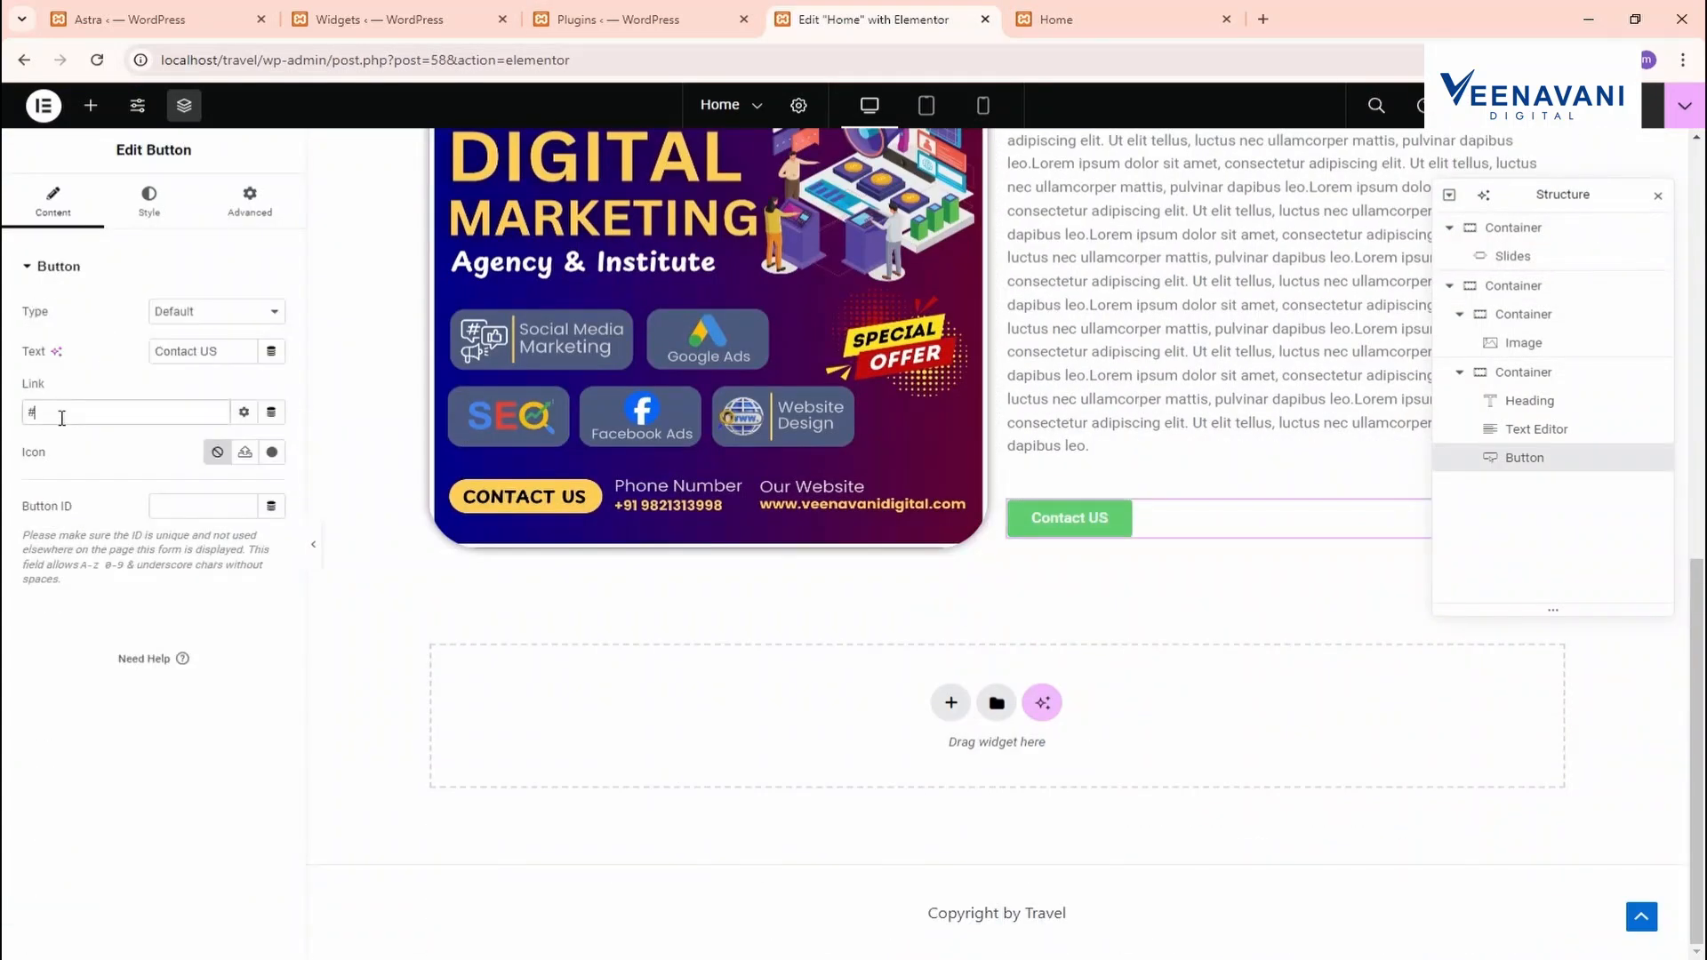
{"action": "left_click", "coordinate": [383, 19]}
{"action": "mouse_move", "coordinate": [157, 257]}
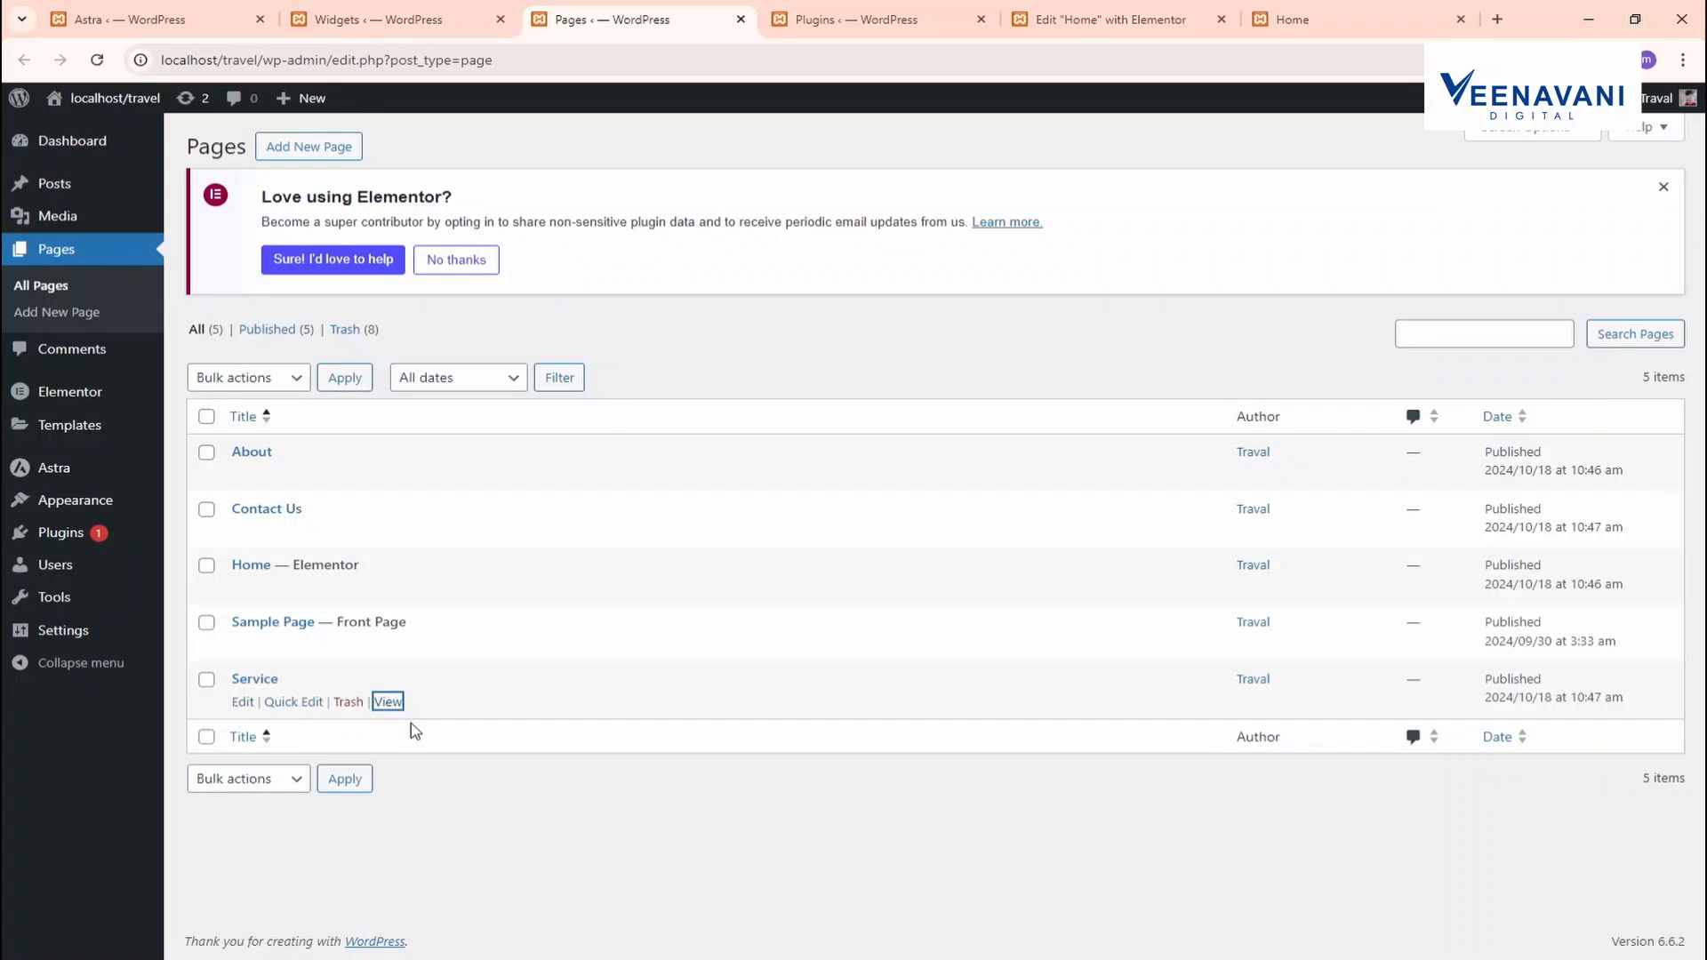
{"action": "left_click", "coordinate": [707, 20]}
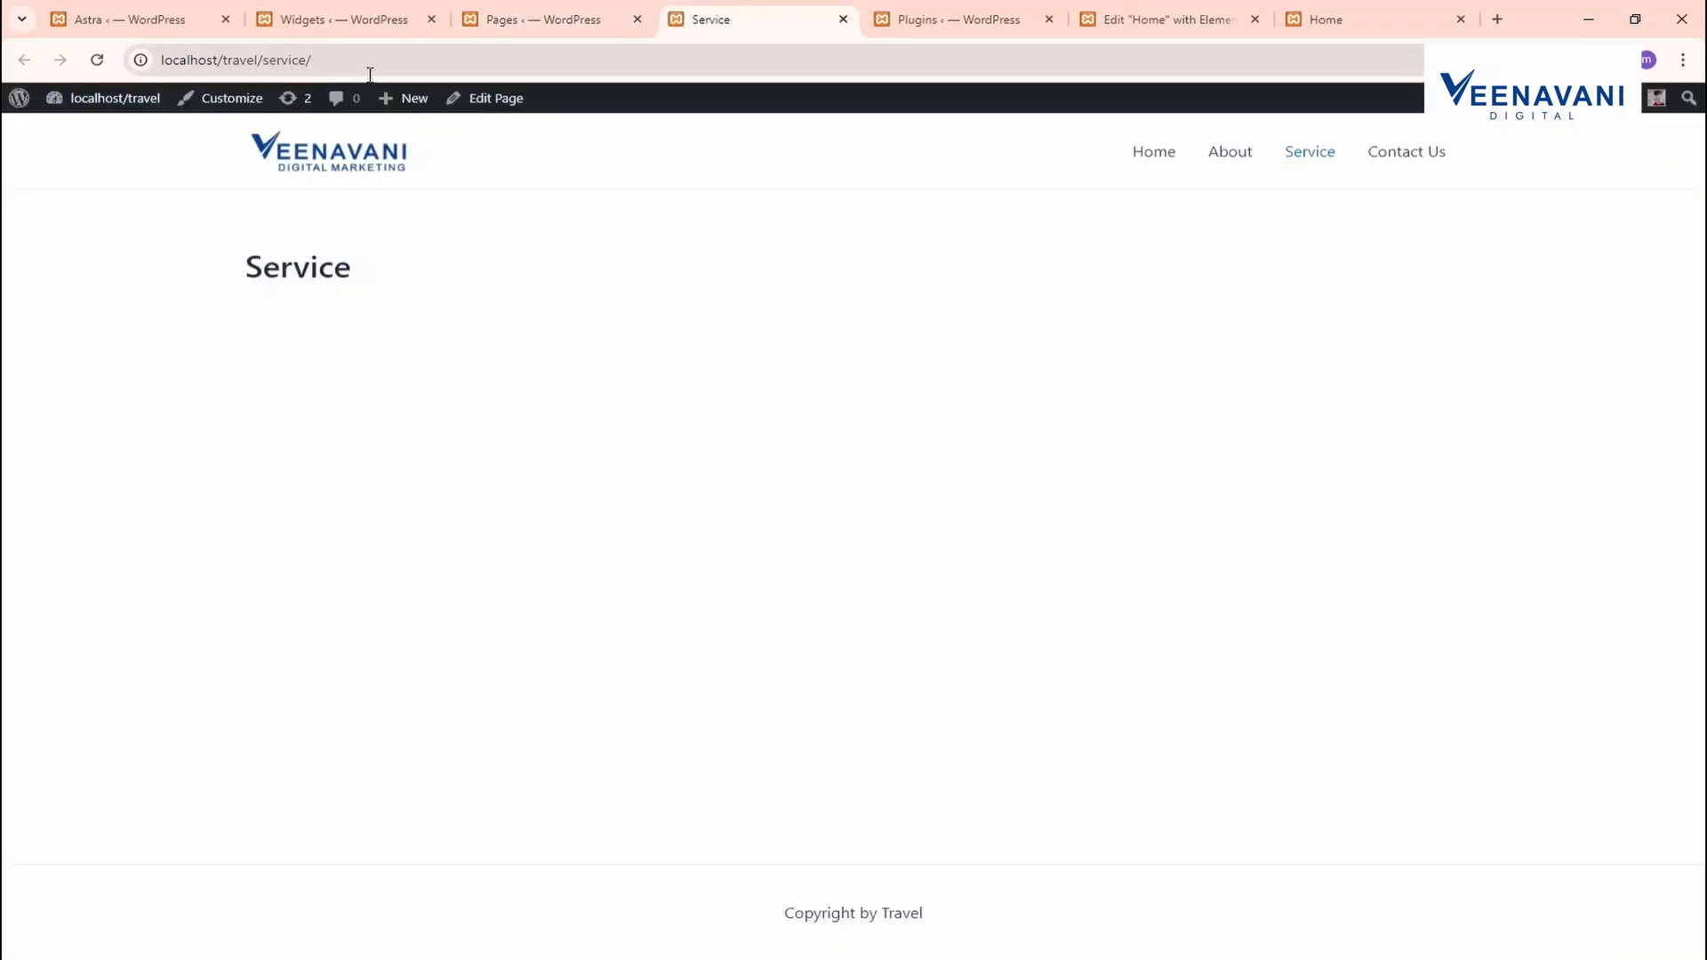
{"action": "left_click", "coordinate": [370, 62]}
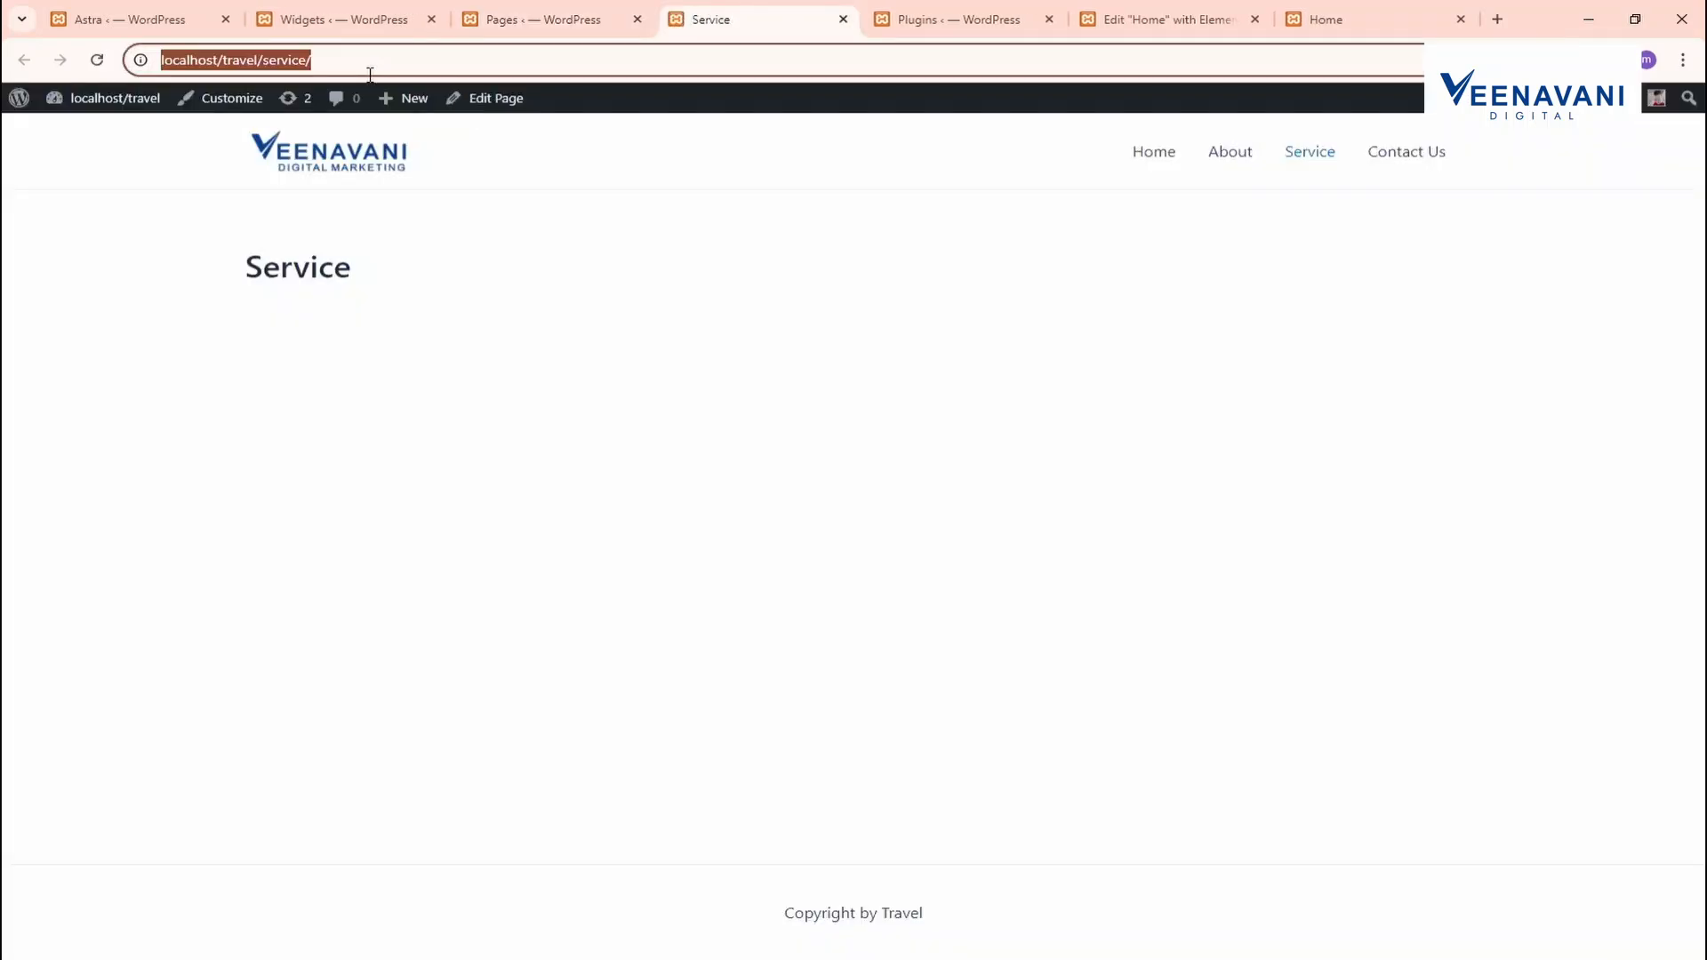
{"action": "left_click", "coordinate": [1111, 18]}
{"action": "left_click", "coordinate": [128, 413]}
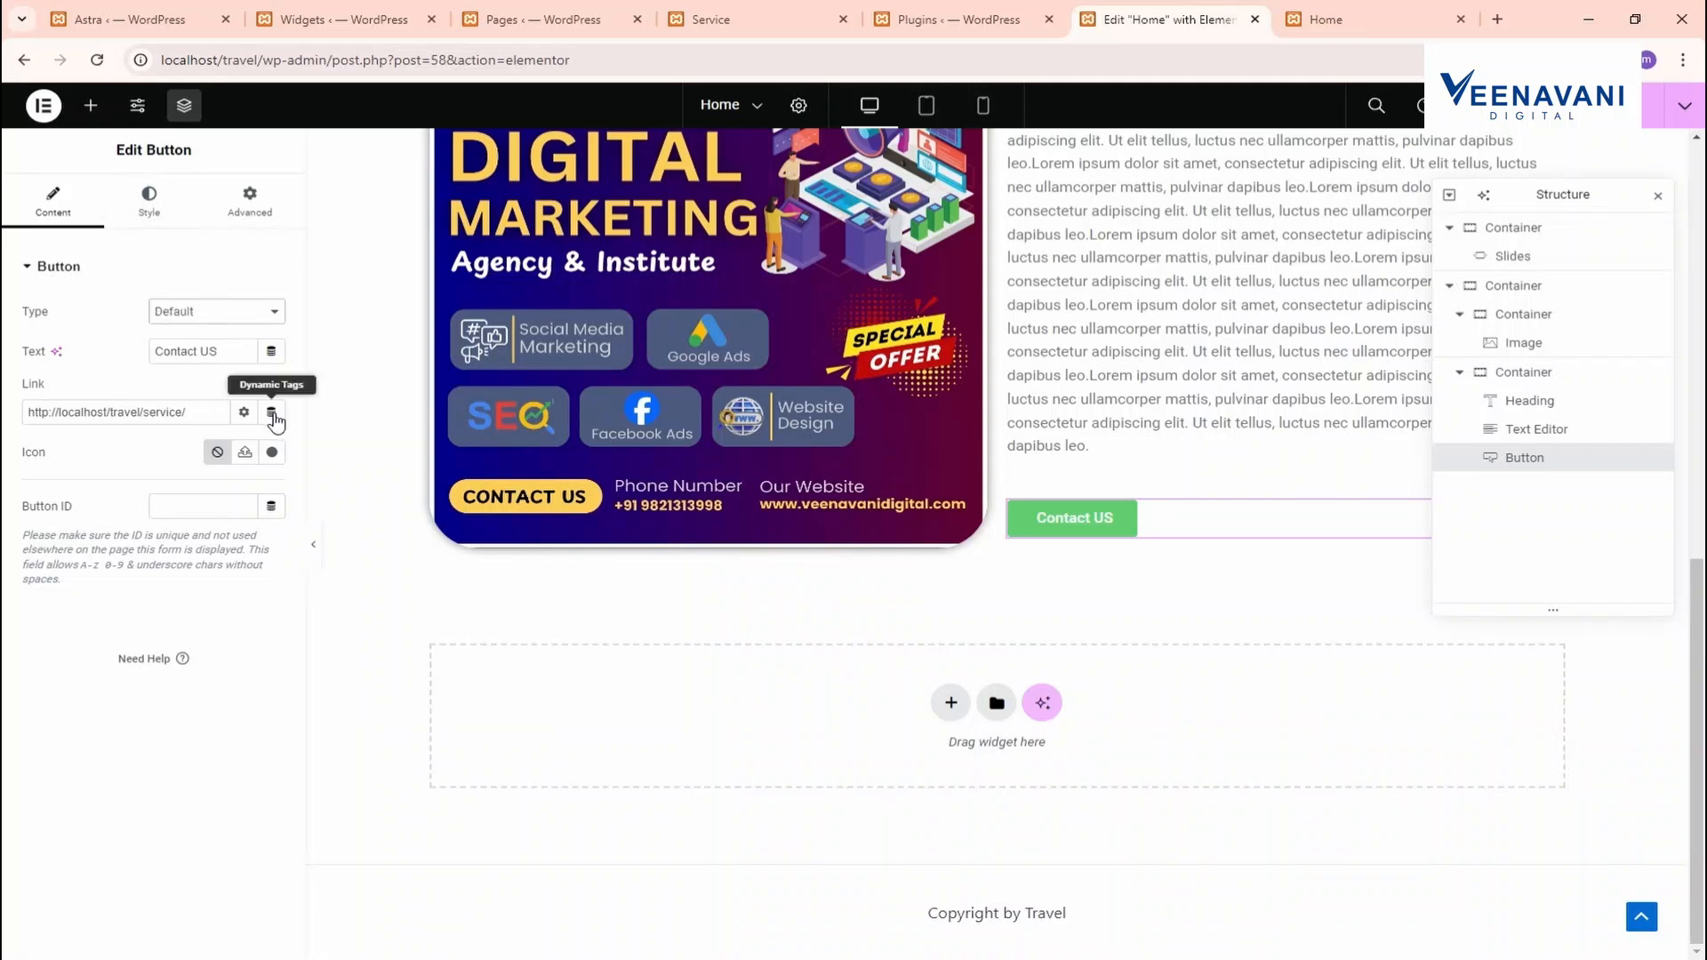
Add the first Icon Library icon to the Contact US button and set its normal background to #000000
{"action": "left_click", "coordinate": [272, 455]}
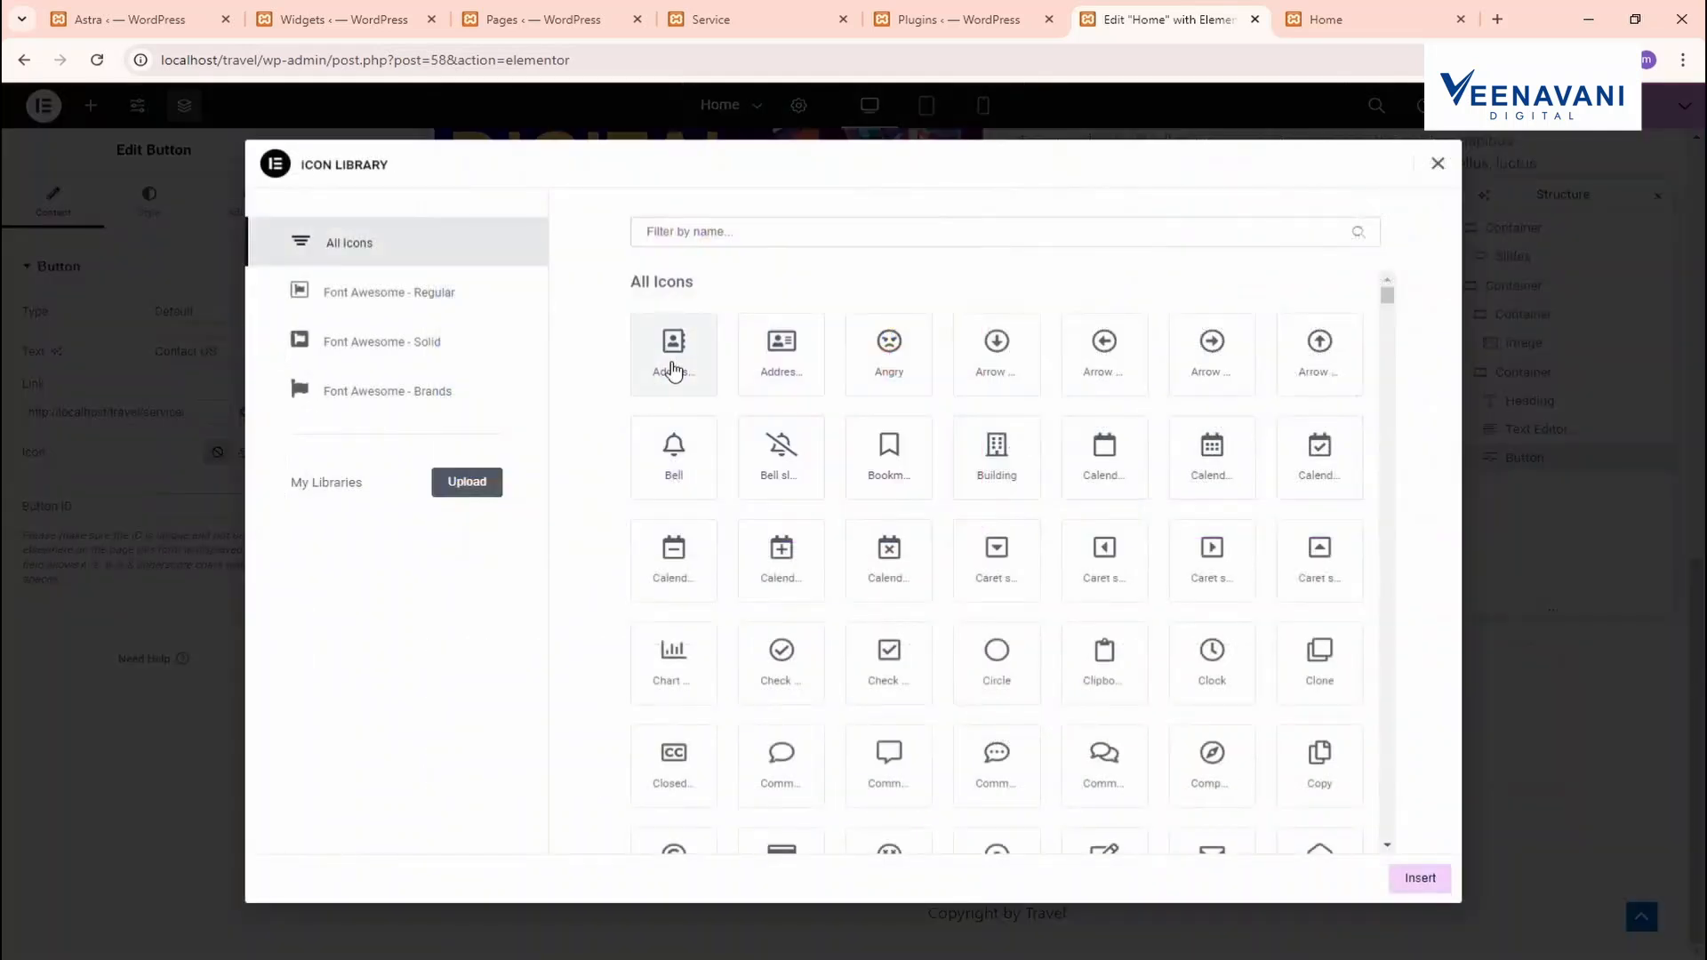
{"action": "left_click", "coordinate": [670, 364]}
{"action": "left_click", "coordinate": [1420, 879]}
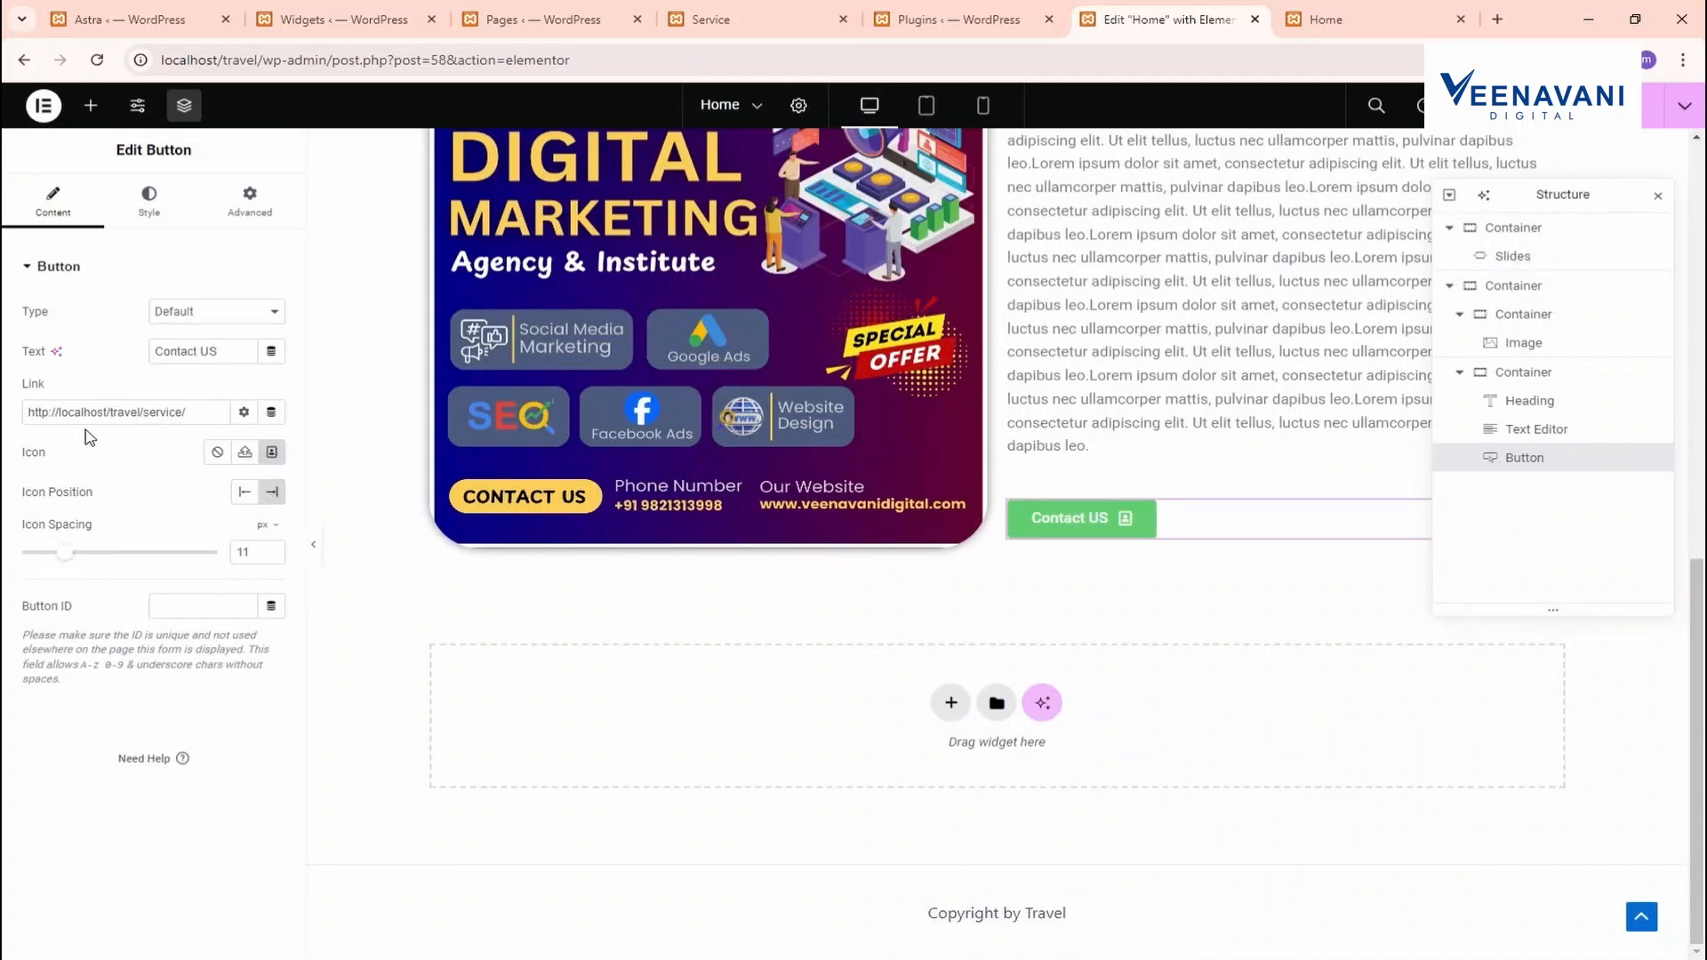
{"action": "left_click", "coordinate": [153, 204]}
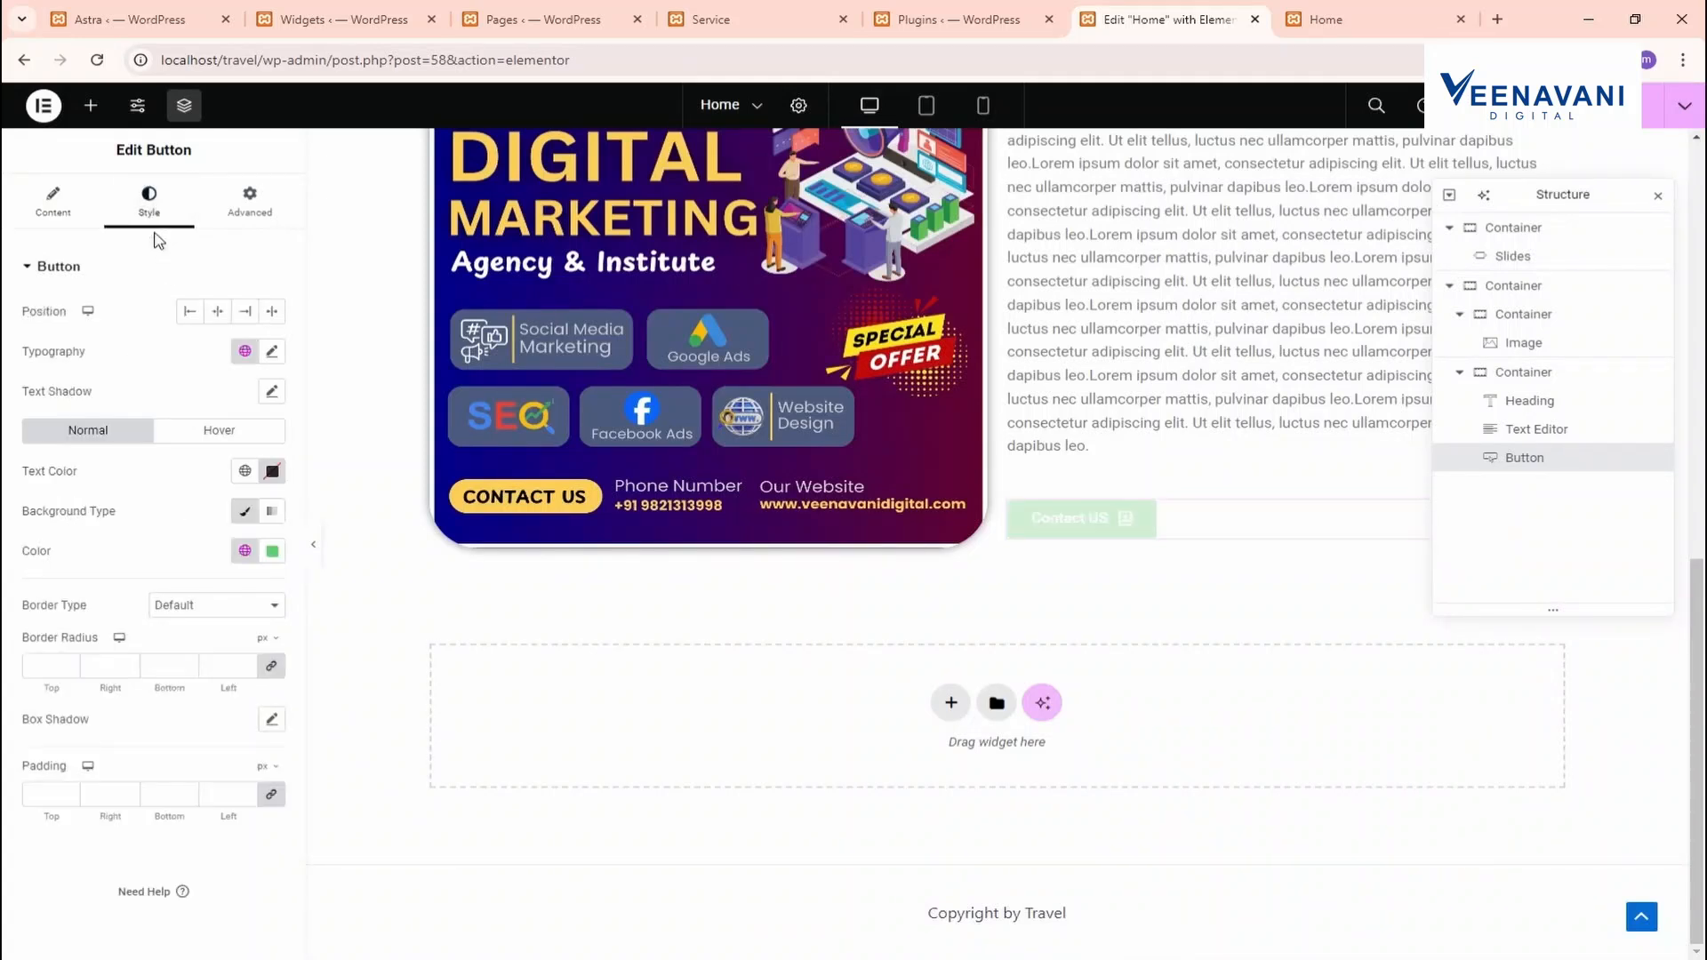
{"action": "left_click", "coordinate": [272, 552]}
{"action": "type", "text": "#000000"}
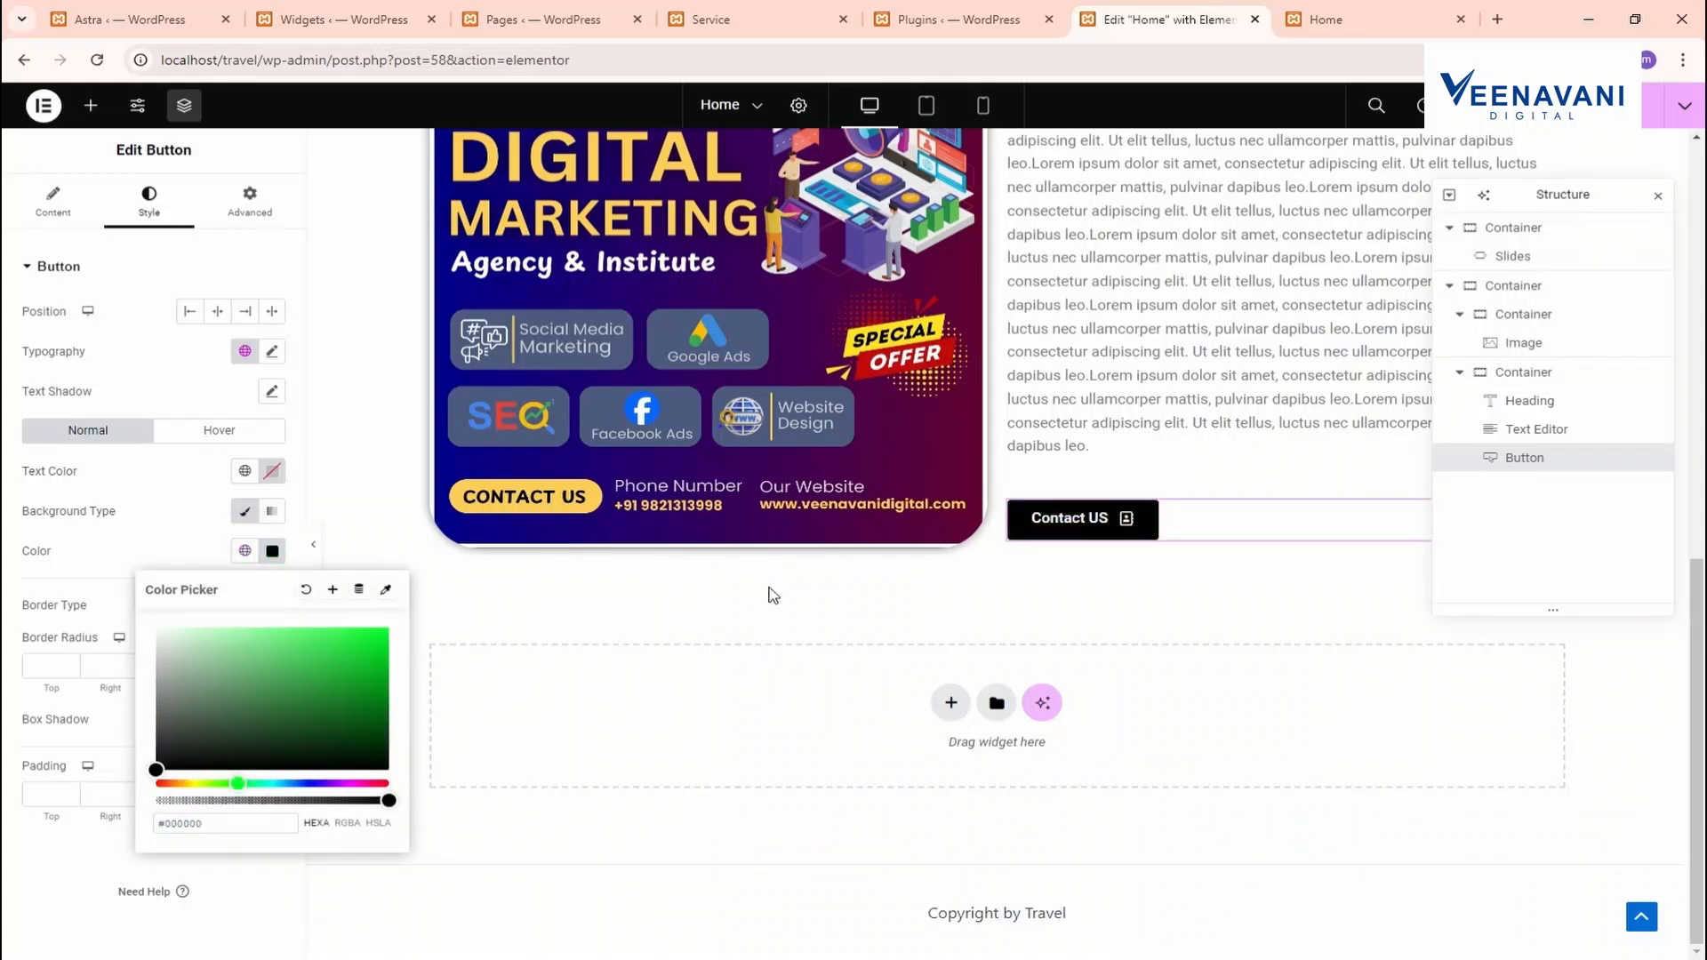
Make the button's hover background red and its hover text colour white
{"action": "left_click", "coordinate": [193, 428]}
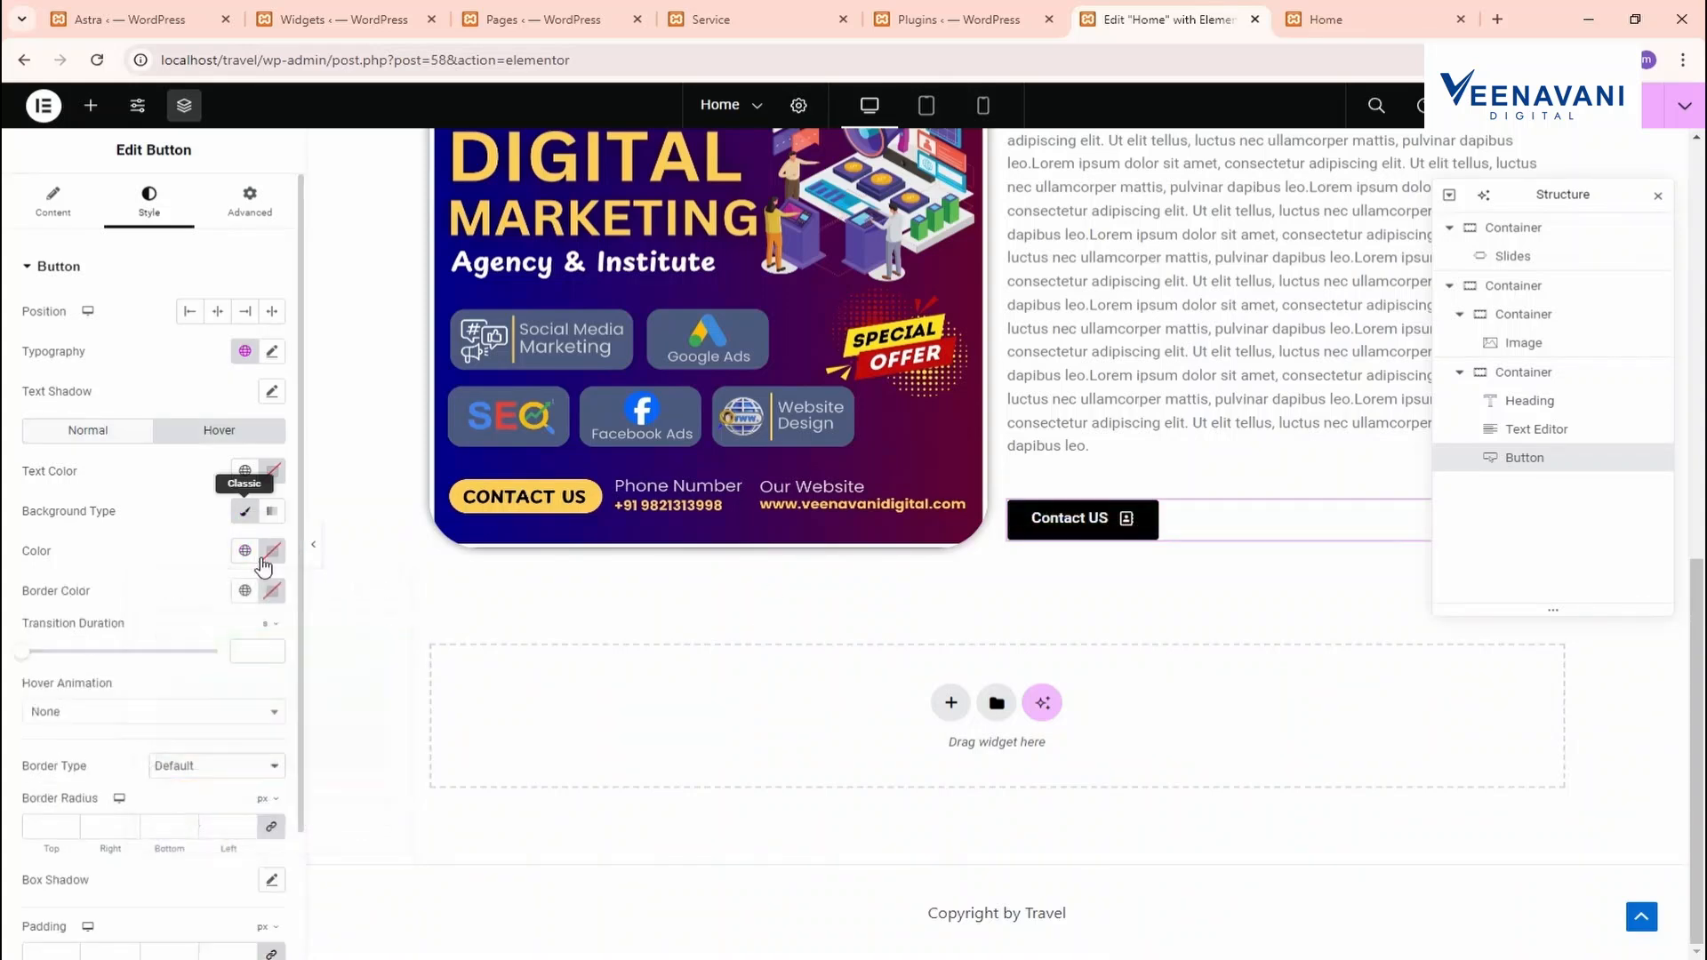
{"action": "left_click", "coordinate": [272, 470]}
{"action": "type", "text": "#FF0000"}
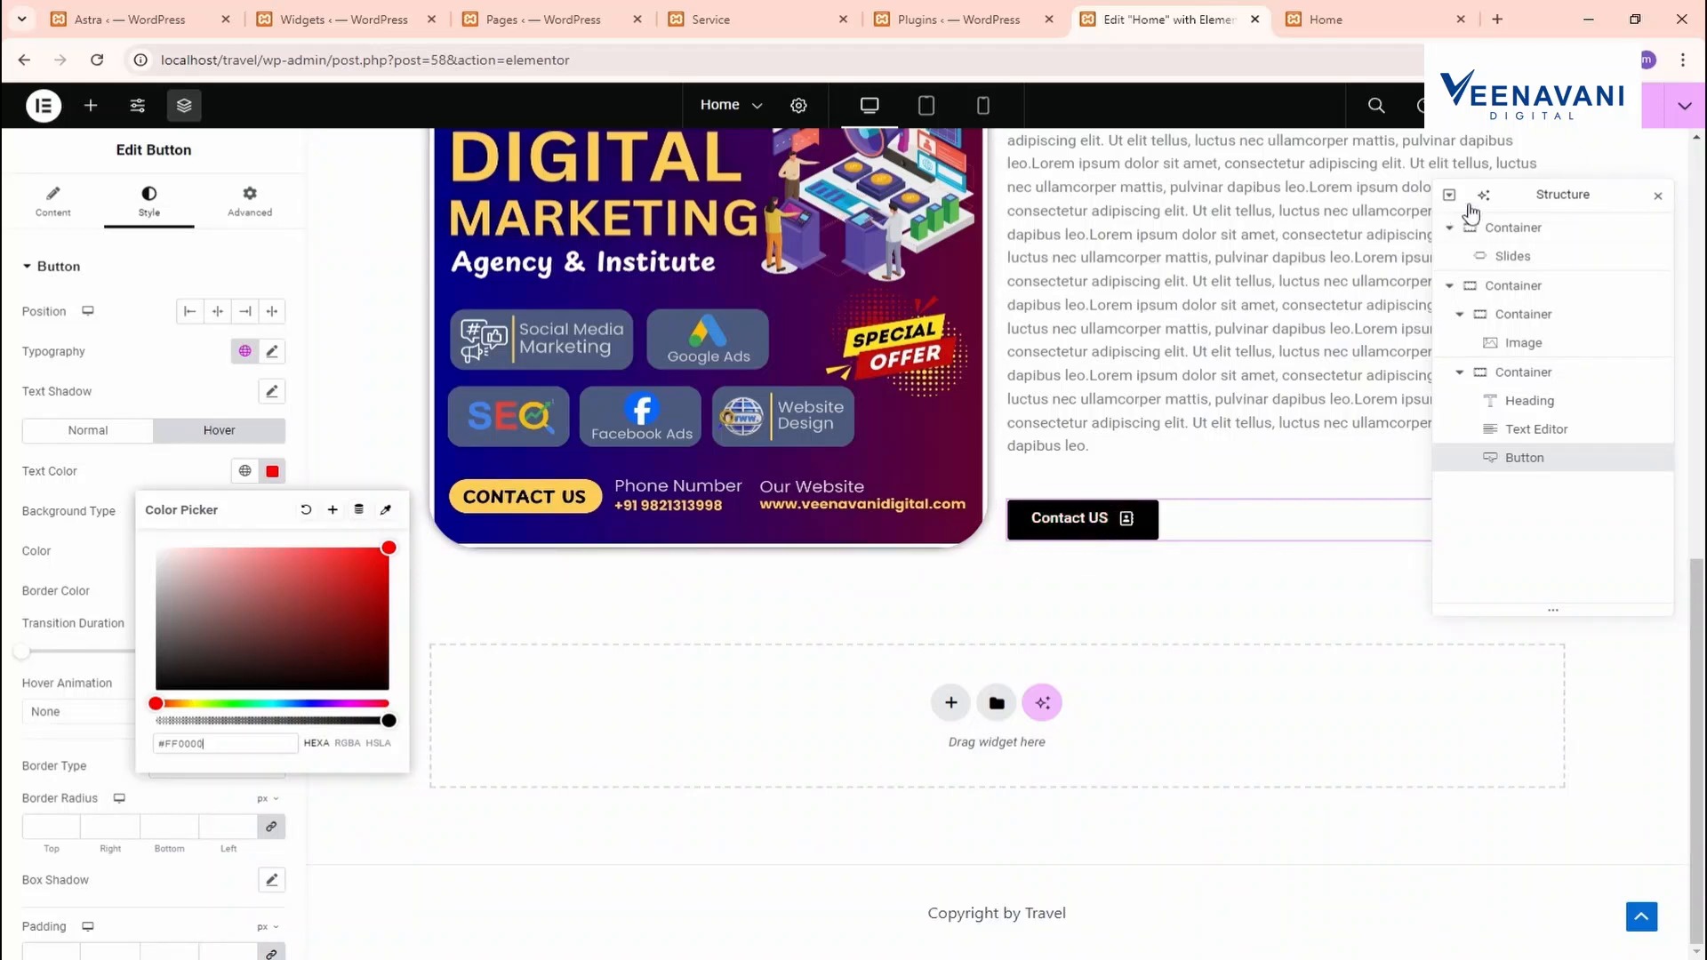
{"action": "left_click", "coordinate": [1619, 104]}
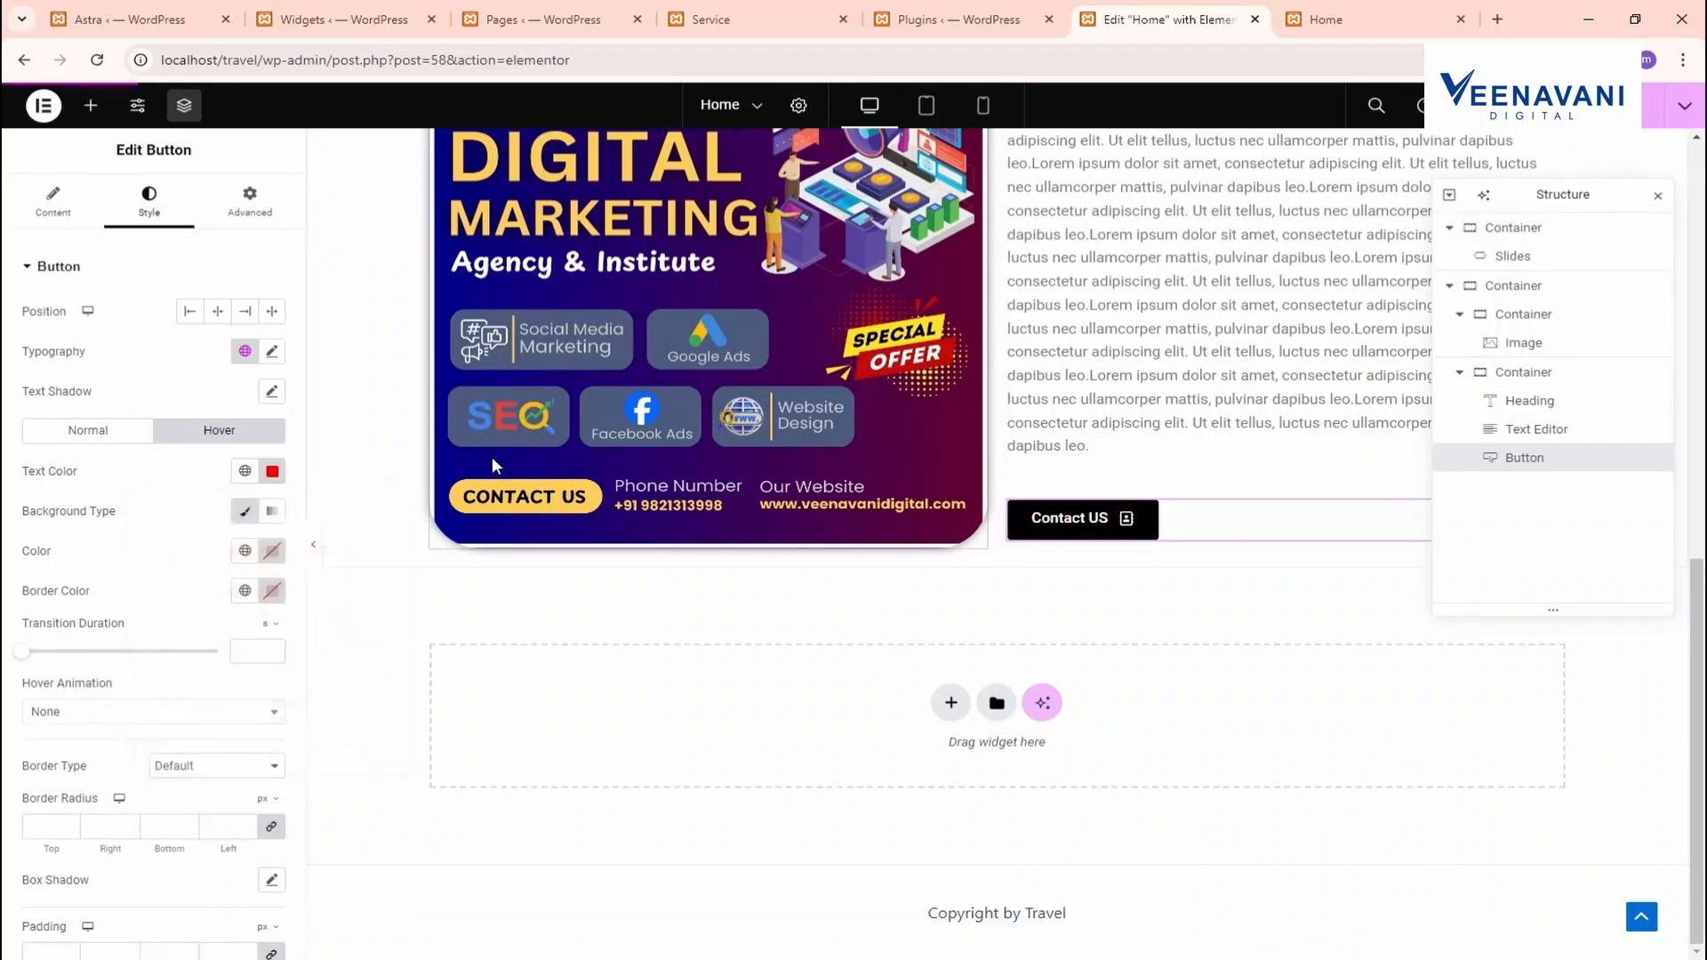
{"action": "left_click", "coordinate": [275, 511]}
{"action": "left_click", "coordinate": [253, 514]}
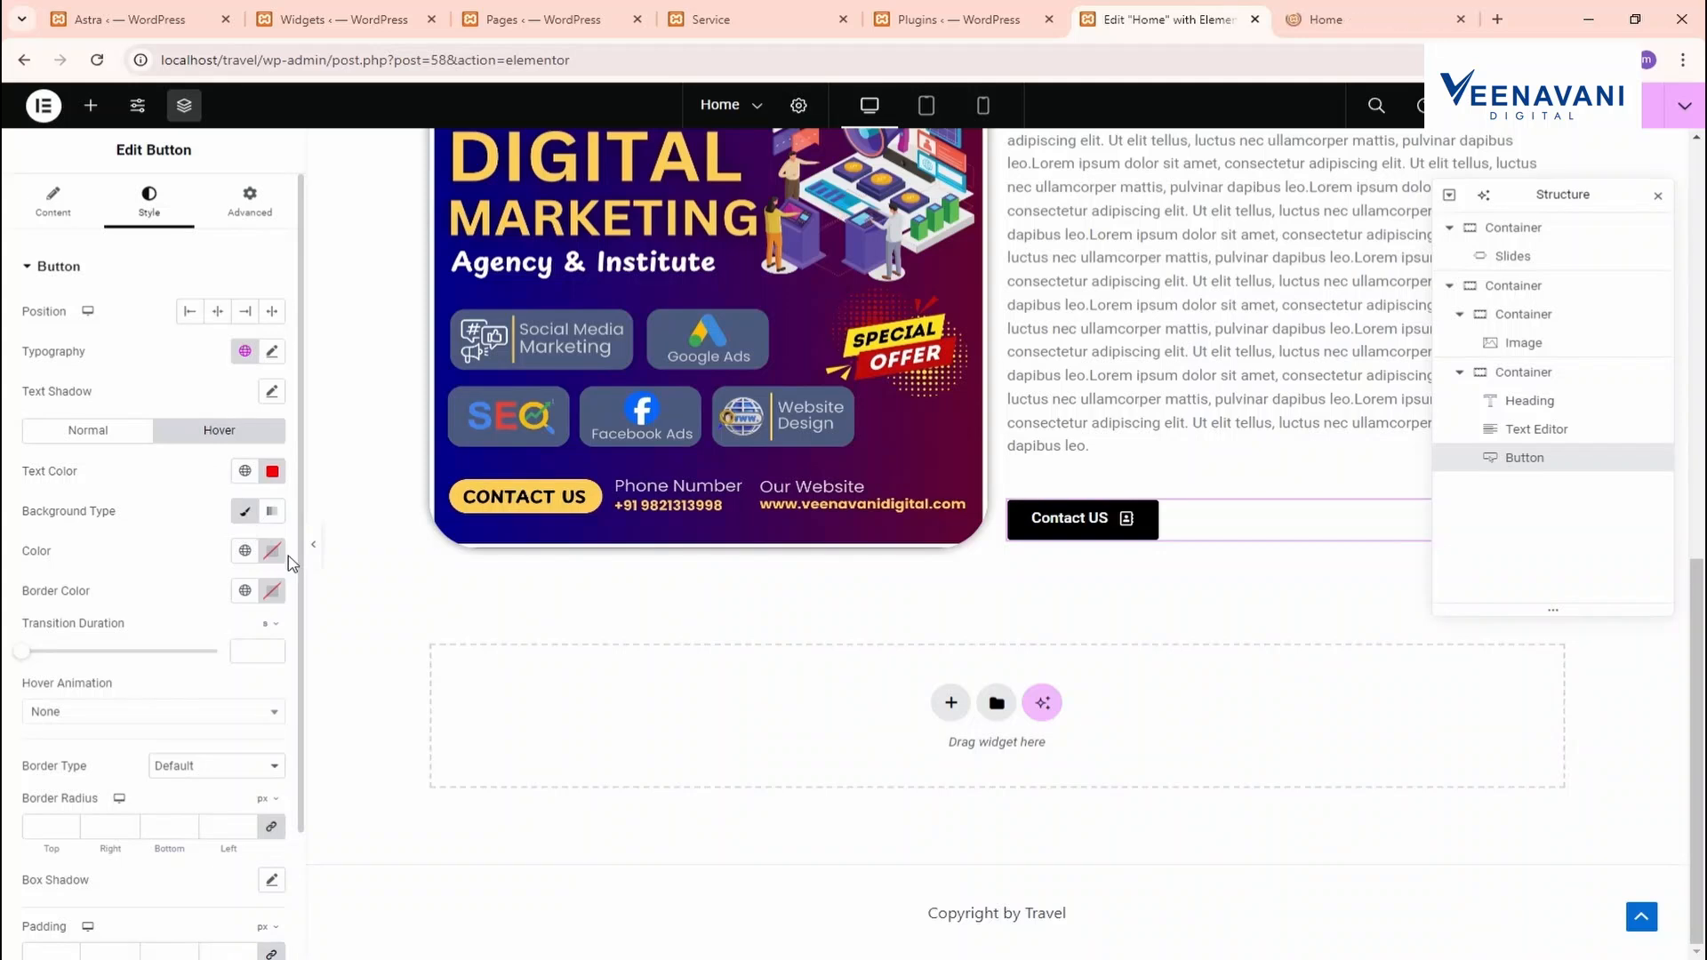
{"action": "left_click", "coordinate": [272, 551]}
{"action": "left_click_drag", "start_coordinate": [297, 662], "coordinate": [401, 638]}
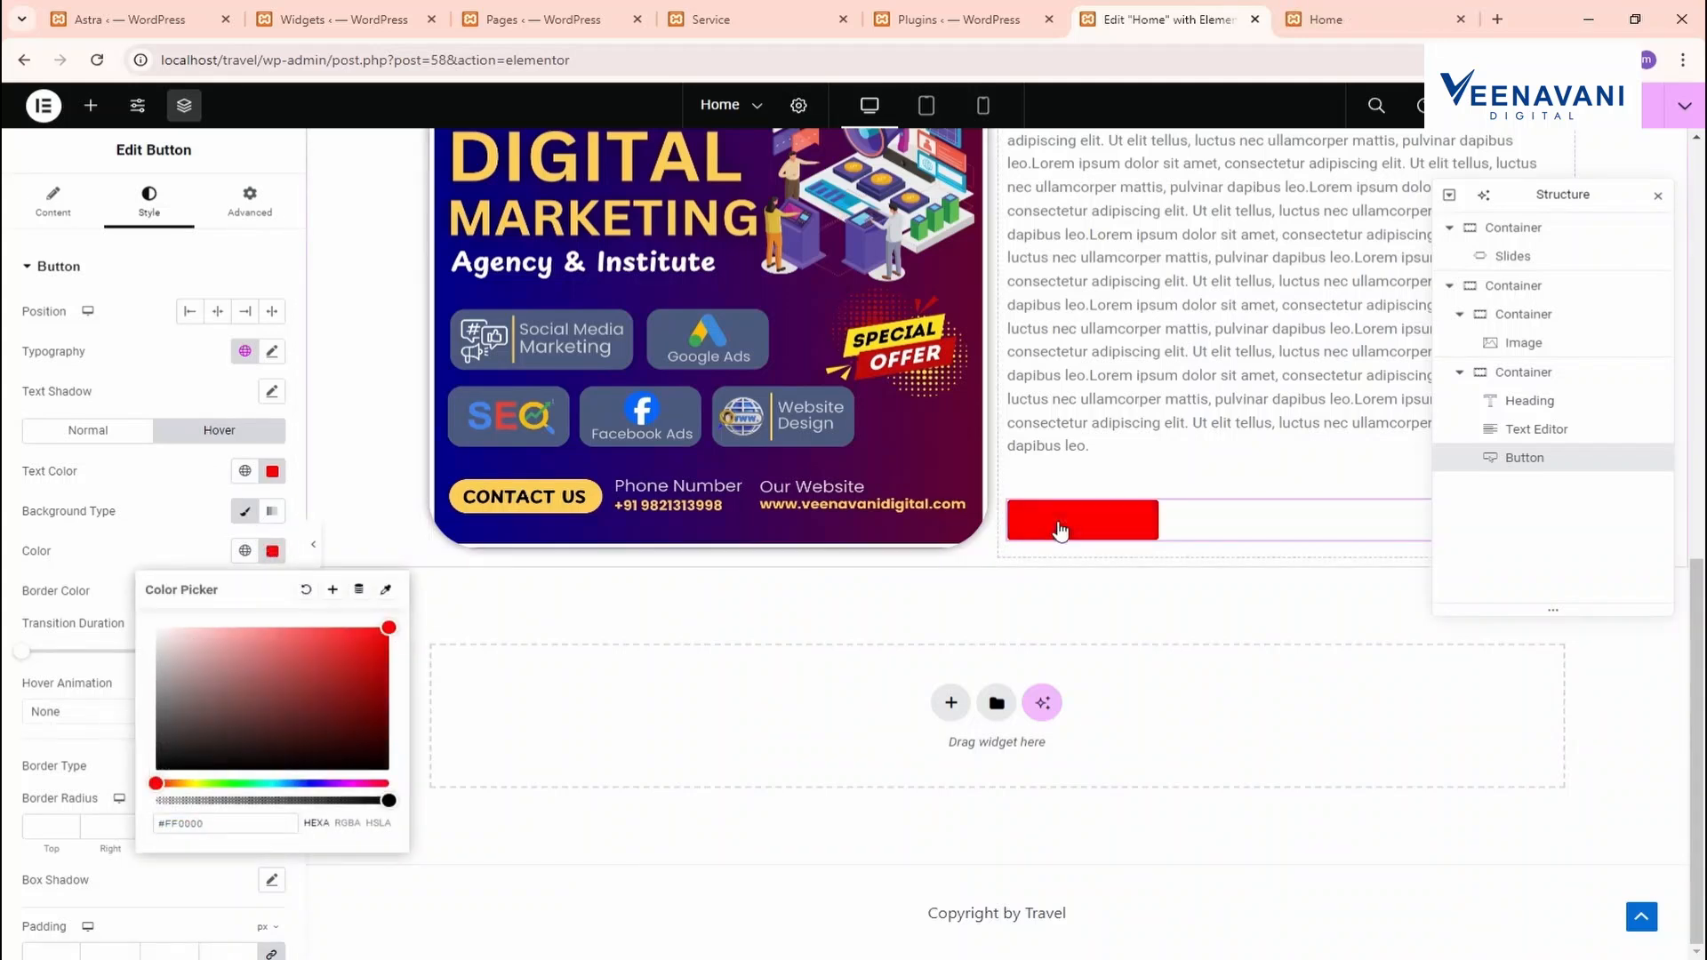
{"action": "left_click", "coordinate": [272, 471]}
{"action": "left_click", "coordinate": [196, 587]}
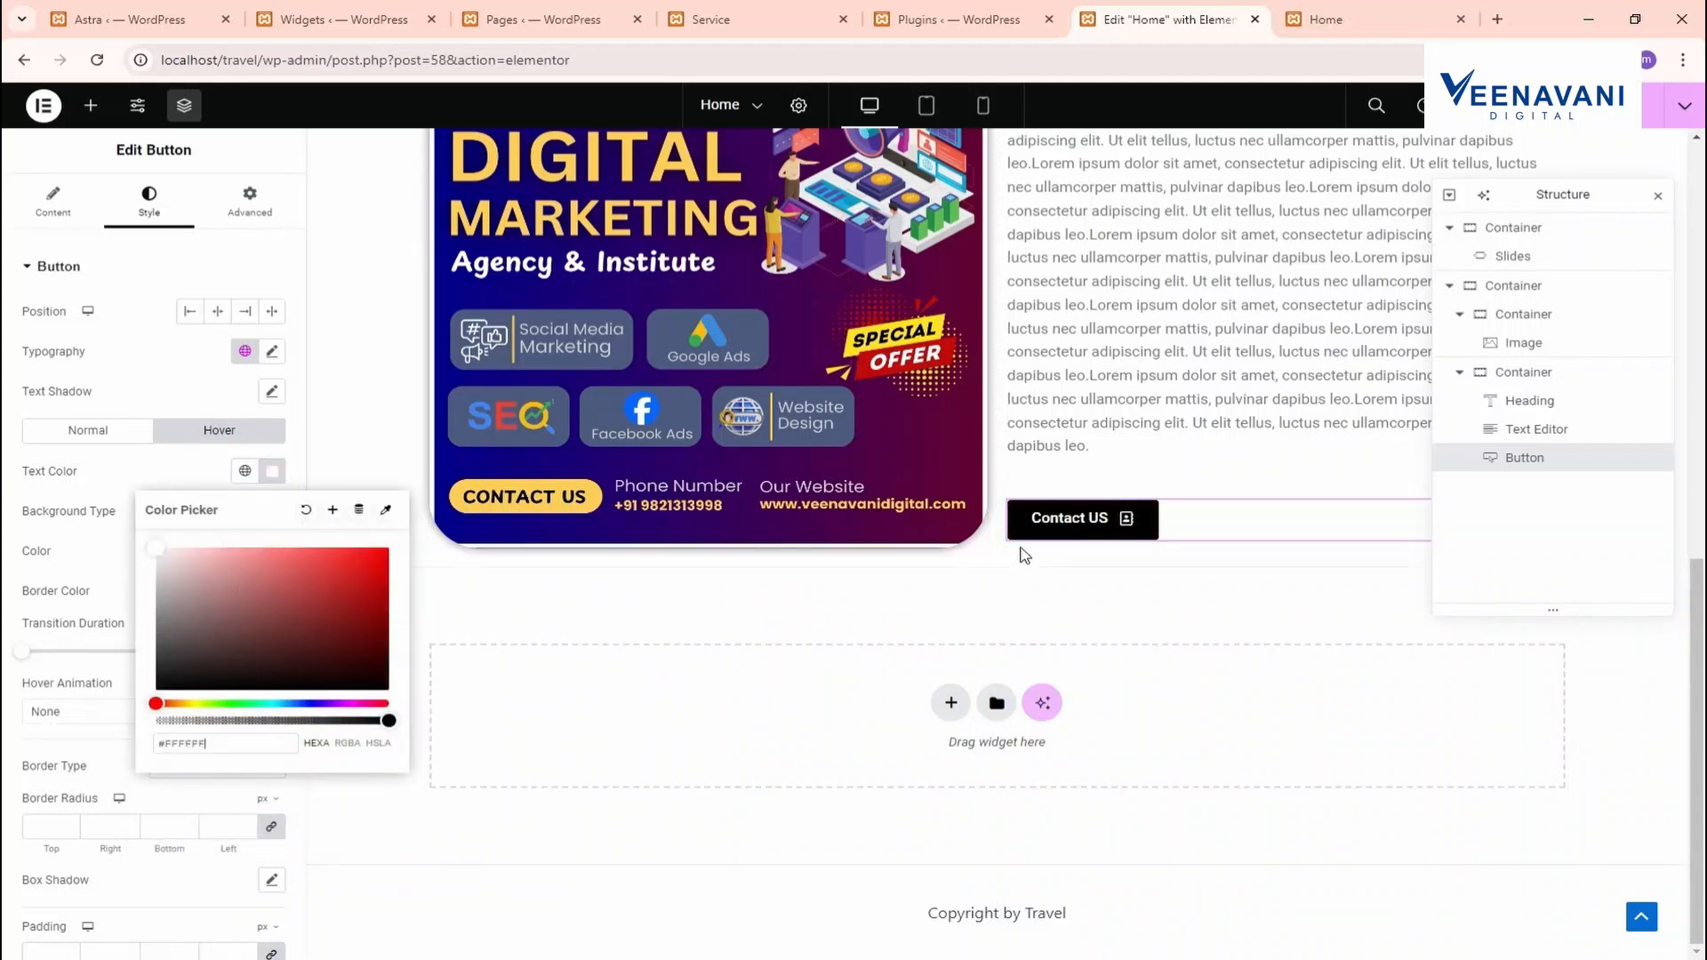
{"action": "left_click", "coordinate": [731, 629]}
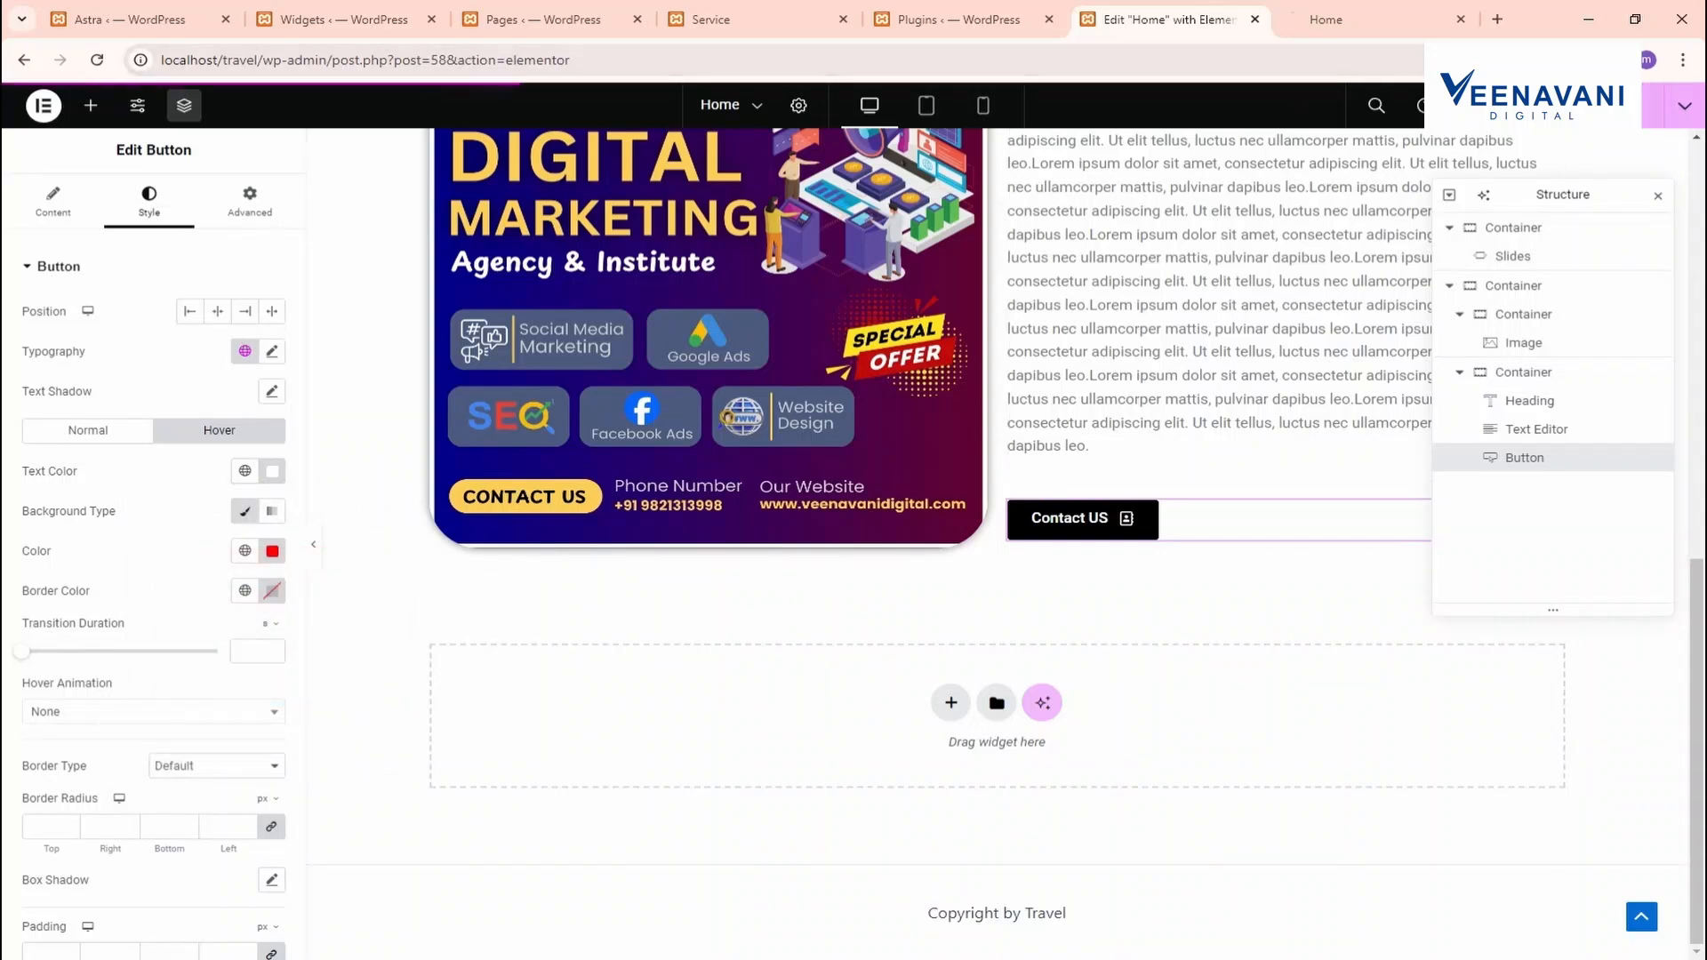
{"action": "left_click", "coordinate": [1326, 19]}
Below the promo section, add a single-column Flexbox container and drop a Video widget into it
{"action": "scroll", "coordinate": [665, 908], "scroll_direction": "down", "scroll_amount": 4}
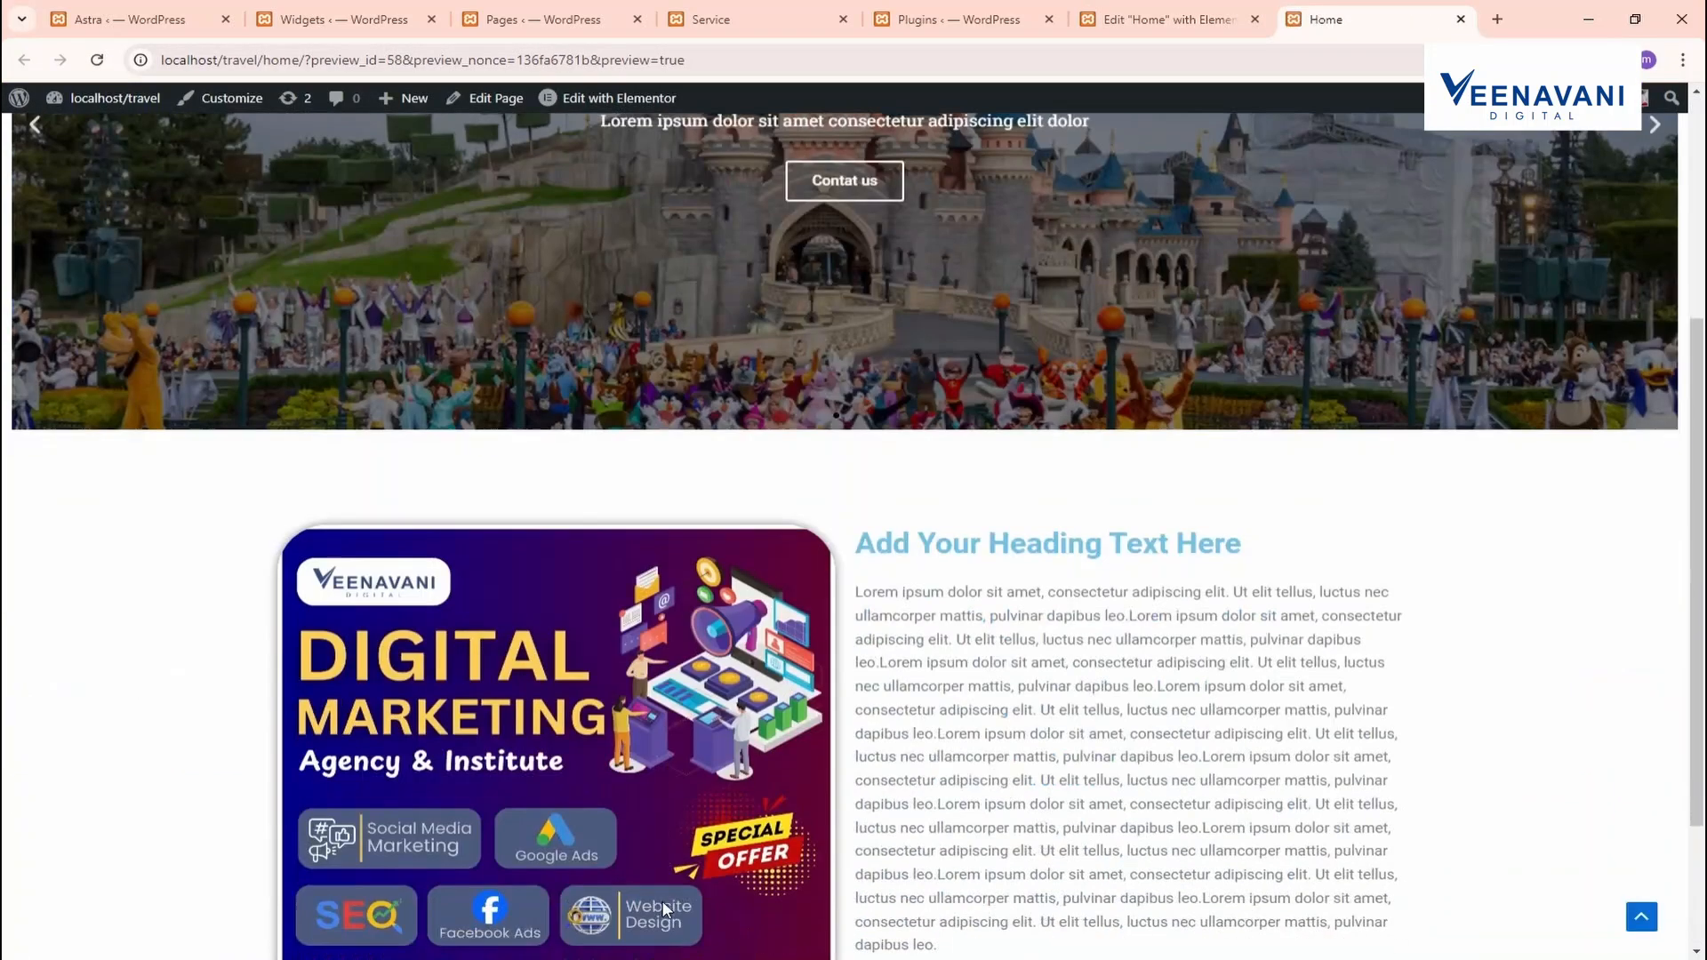
{"action": "scroll", "coordinate": [665, 909], "scroll_direction": "down", "scroll_amount": 3}
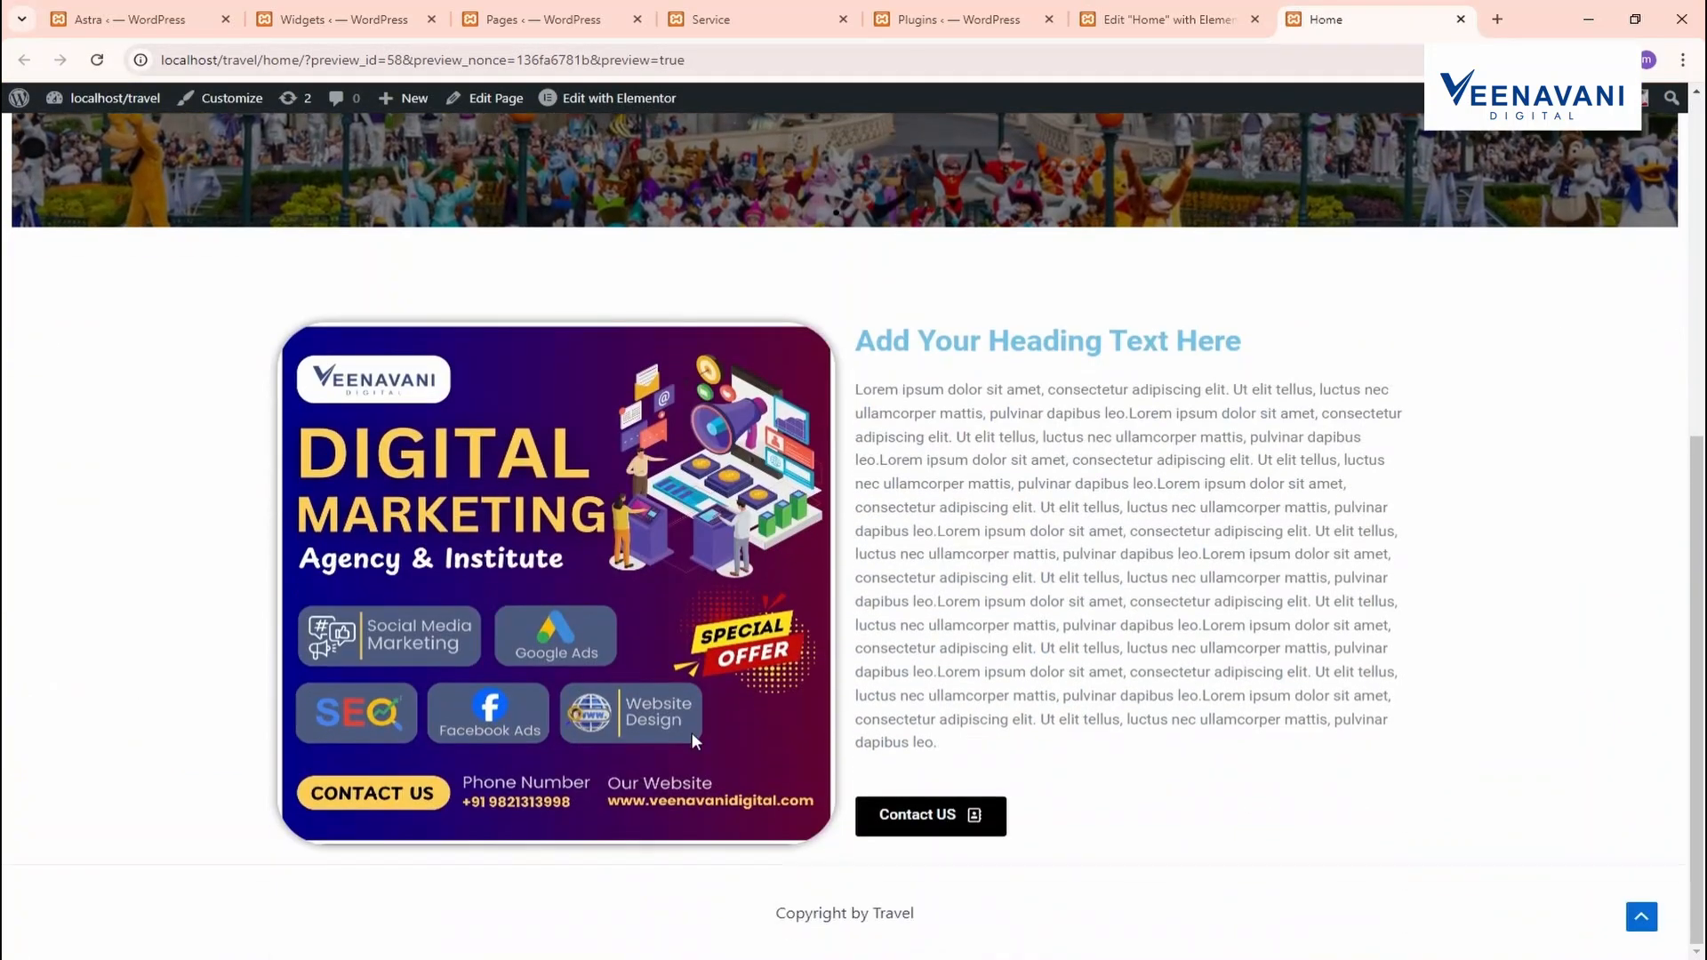
{"action": "left_click", "coordinate": [1135, 7]}
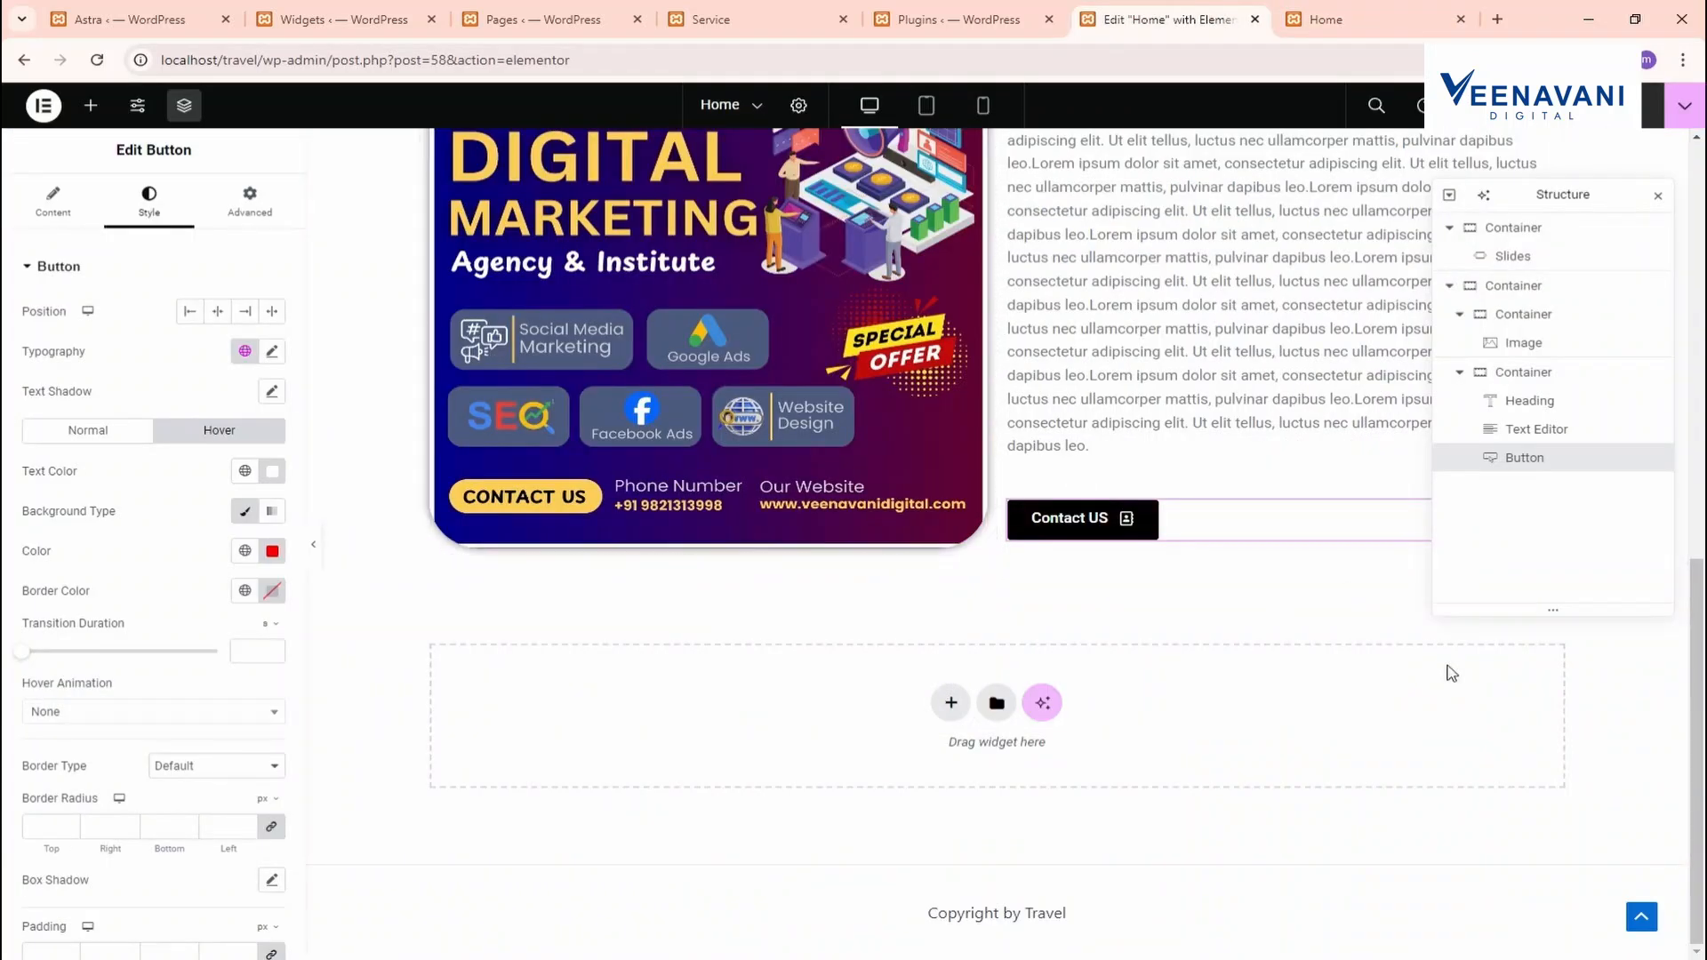
{"action": "left_click", "coordinate": [951, 703]}
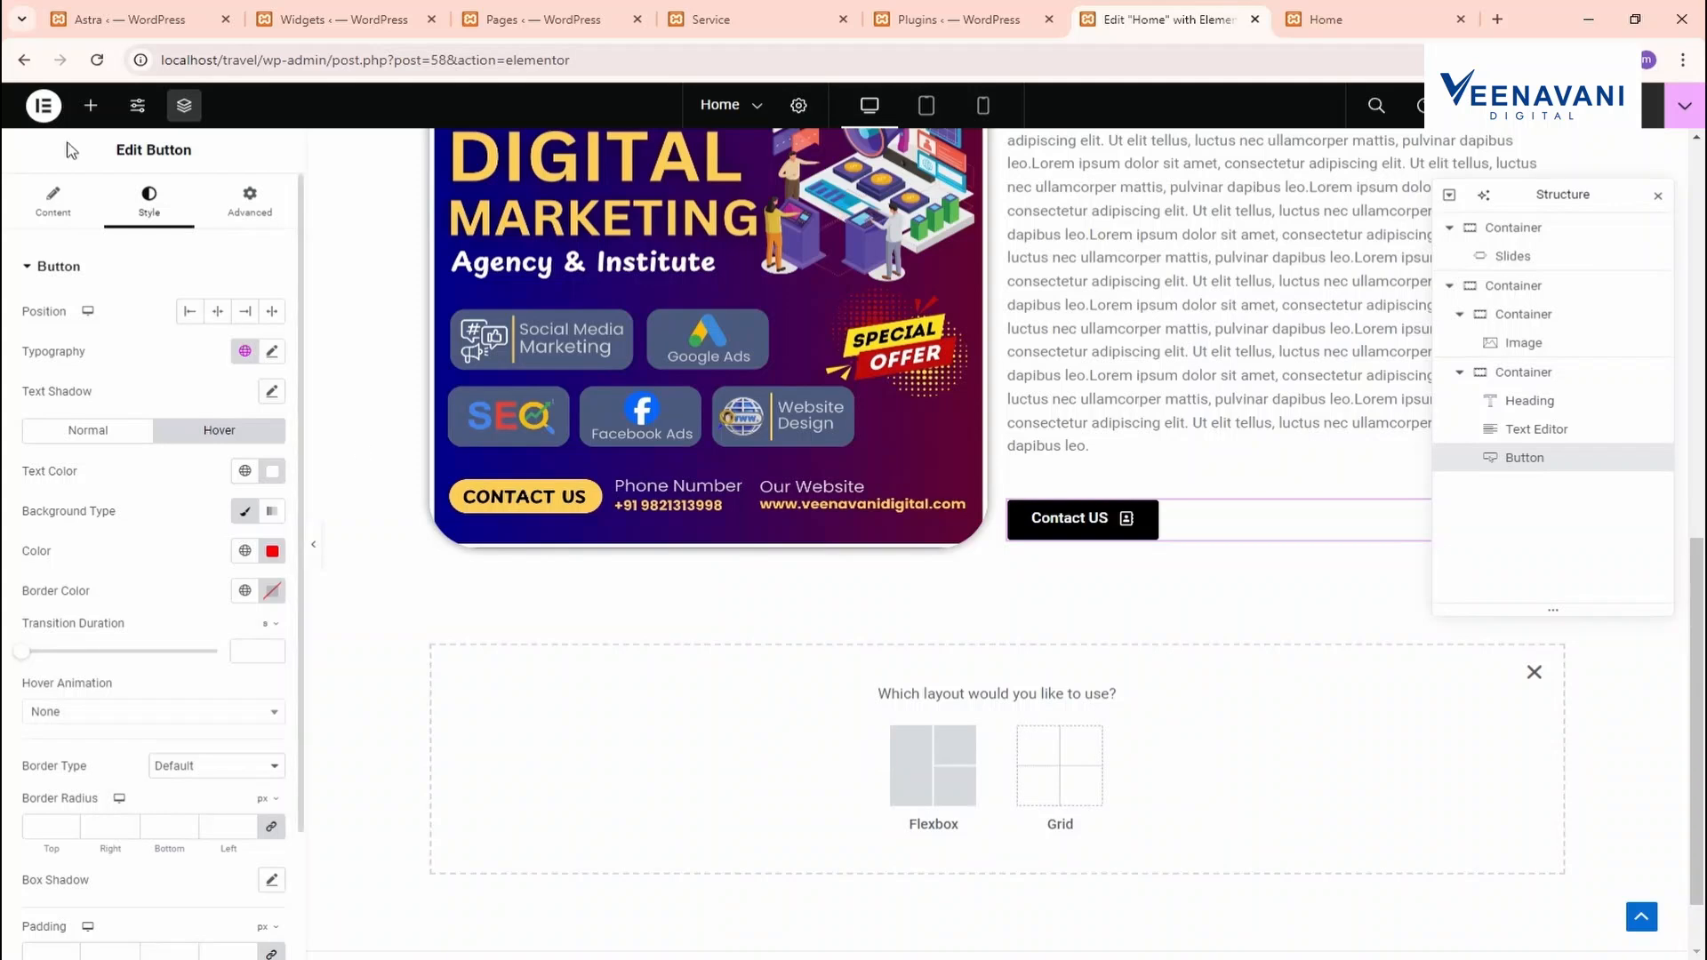
{"action": "left_click", "coordinate": [894, 752]}
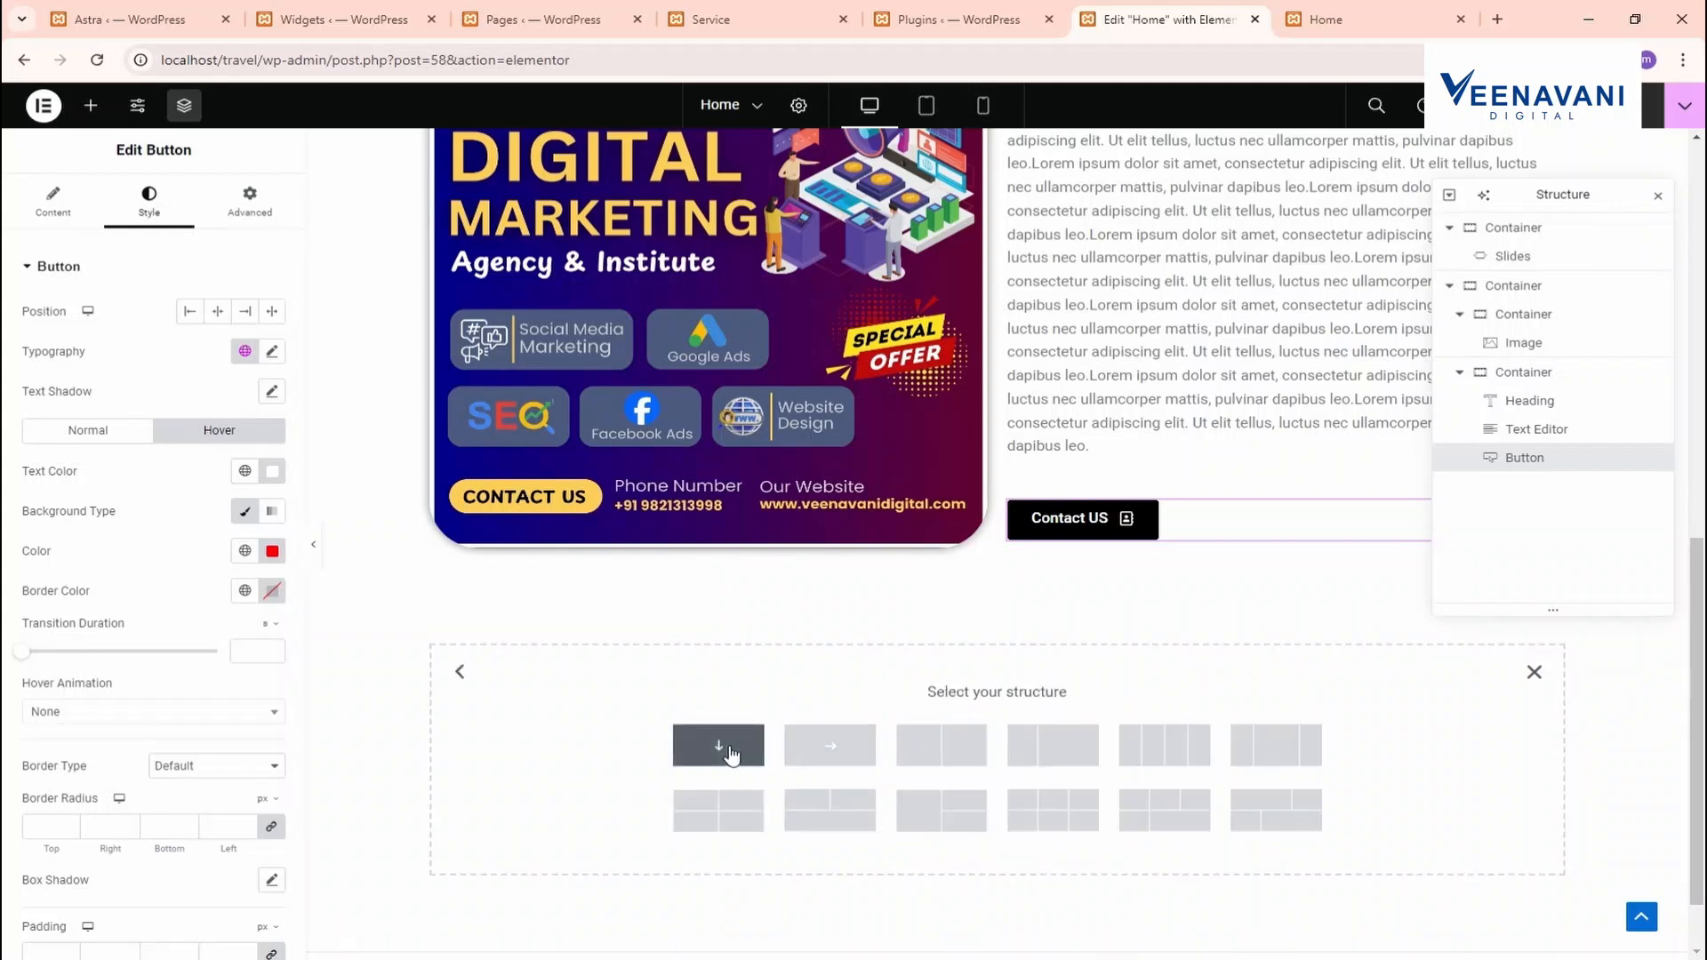
{"action": "left_click", "coordinate": [727, 751]}
{"action": "left_click", "coordinate": [91, 106]}
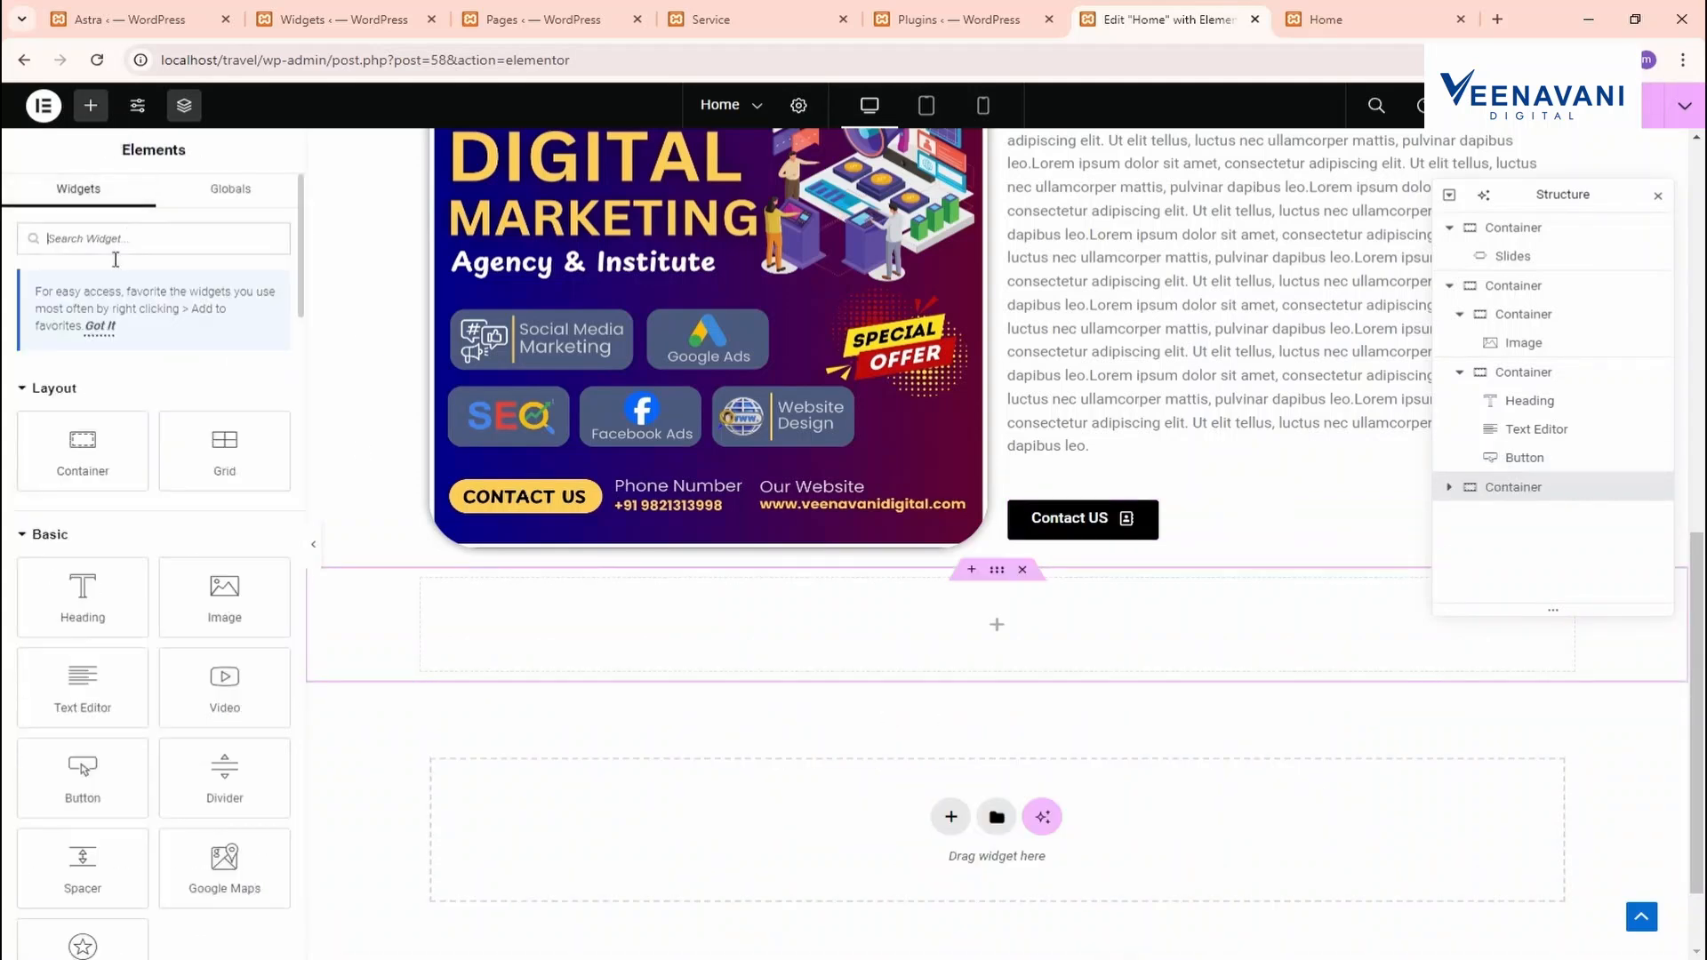
{"action": "type", "text": "VIDE"}
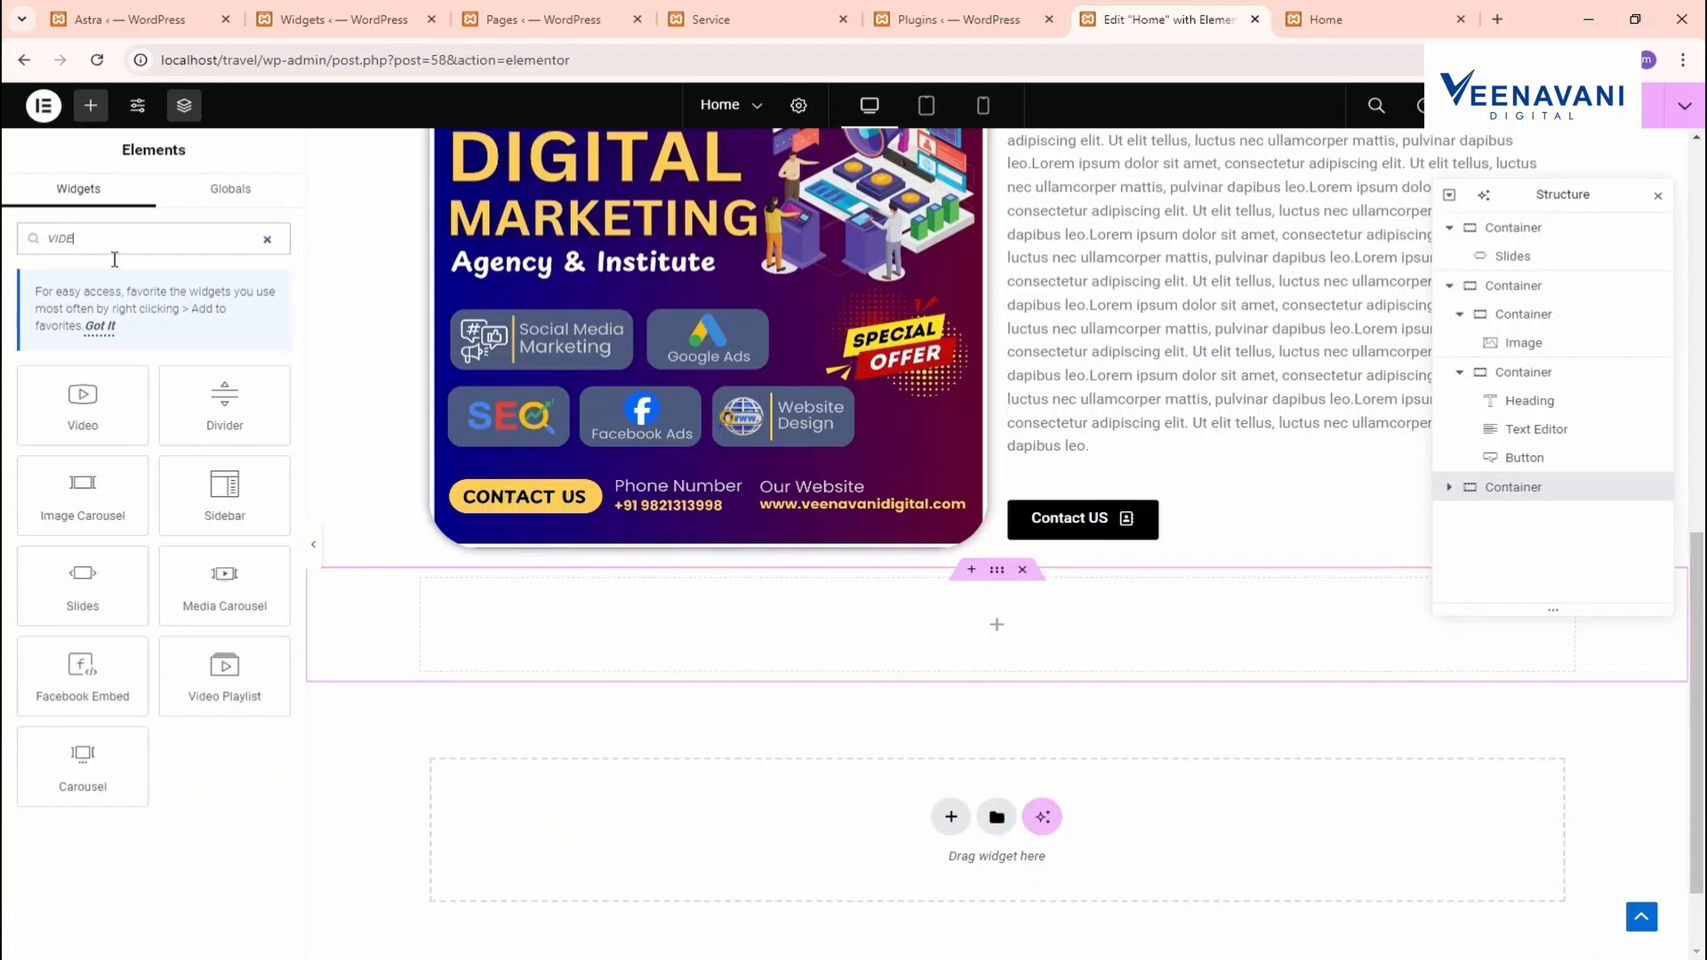
{"action": "left_click_drag", "start_coordinate": [678, 588], "coordinate": [880, 622]}
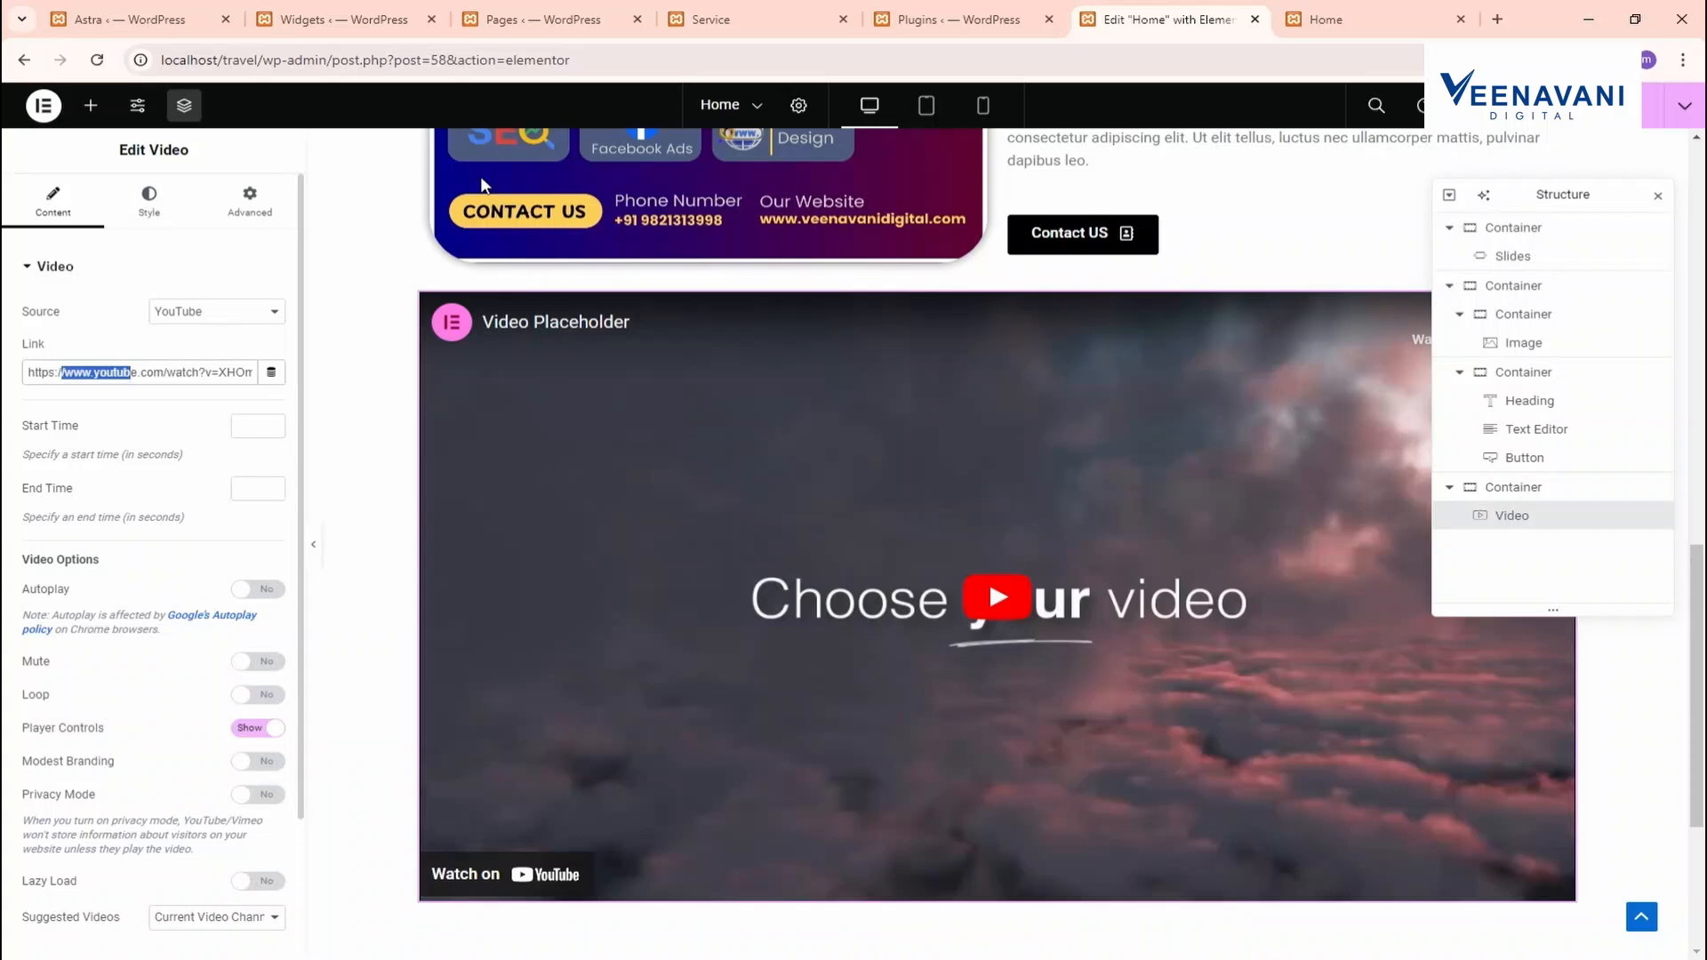
{"action": "left_click", "coordinate": [1497, 19]}
Search YouTube for 'DIGITAL MARKEITNG' and open the Learn DIGITAL MARKETING video
{"action": "type", "text": "youtube.com/watch?v=p7T6-EmAcfw"}
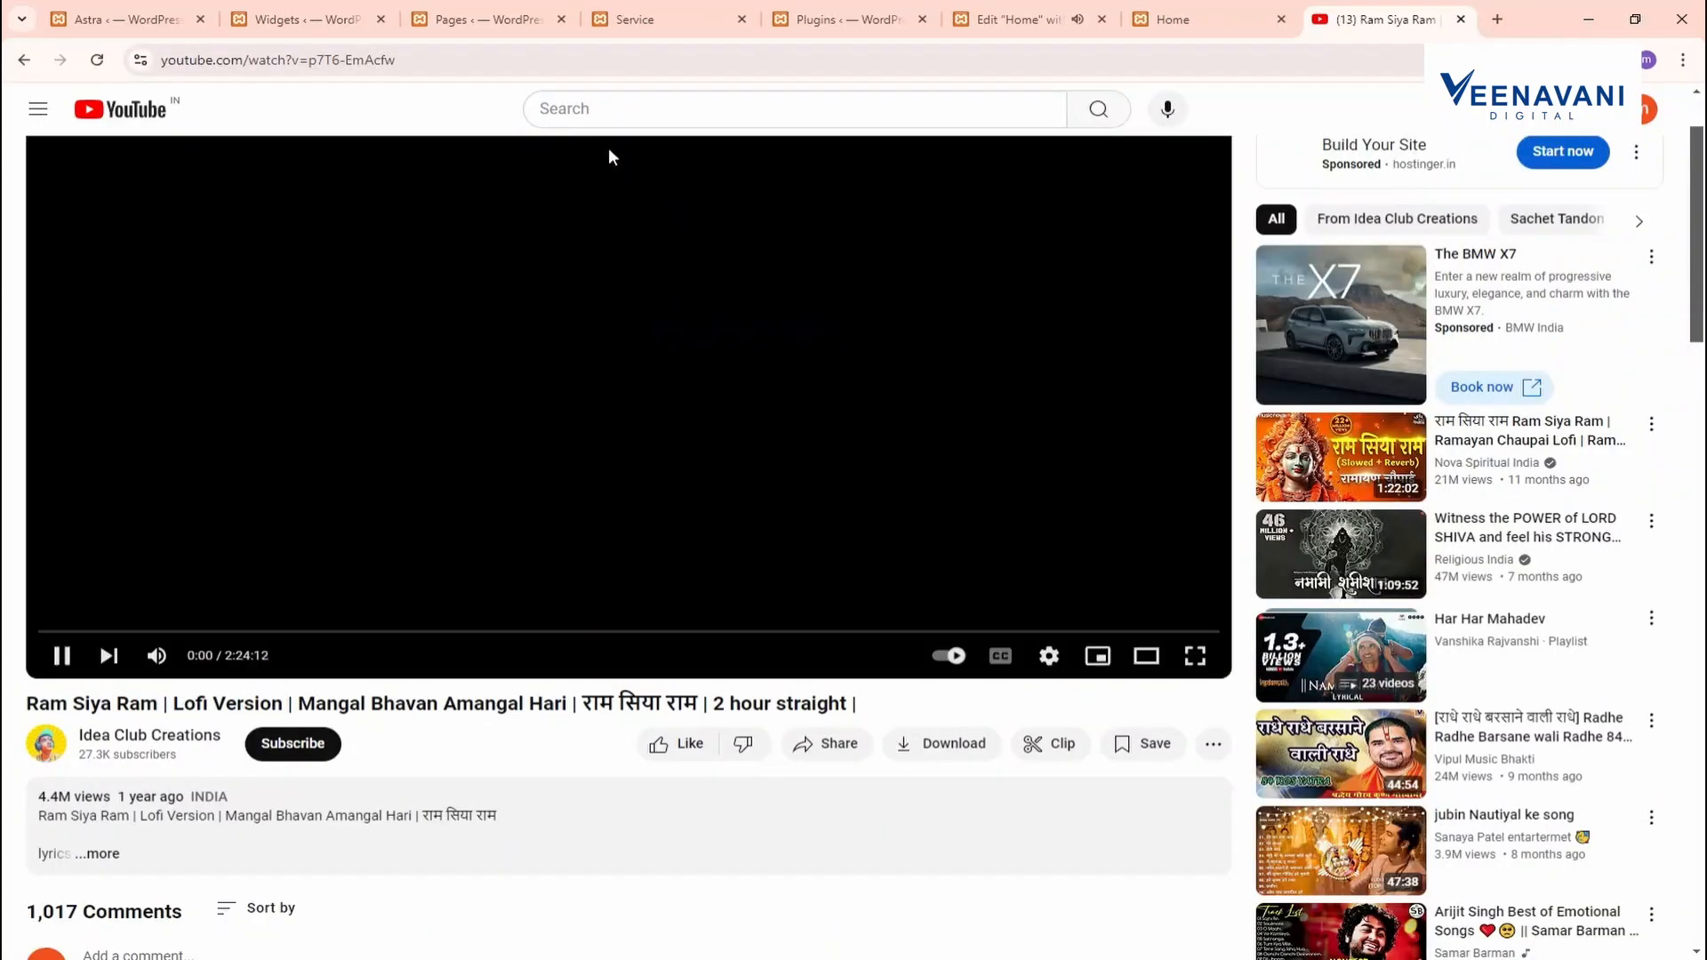
{"action": "left_click", "coordinate": [605, 116]}
{"action": "type", "text": "DIGIT"}
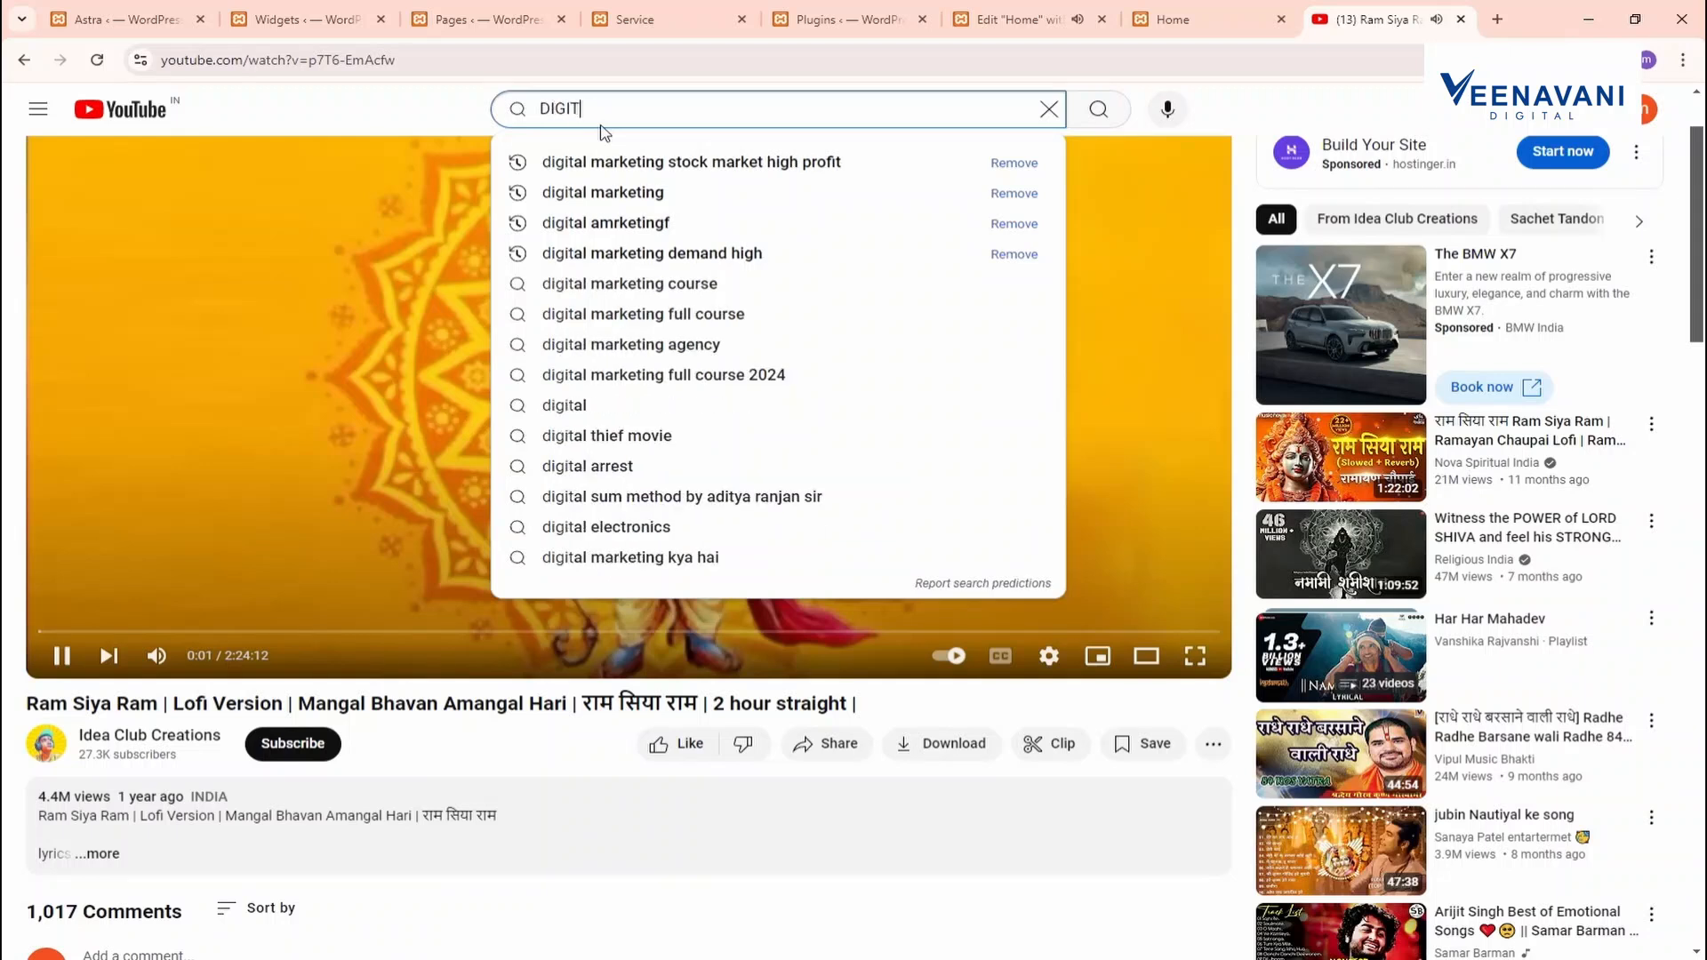
{"action": "type", "text": "AL MARKEITNG"}
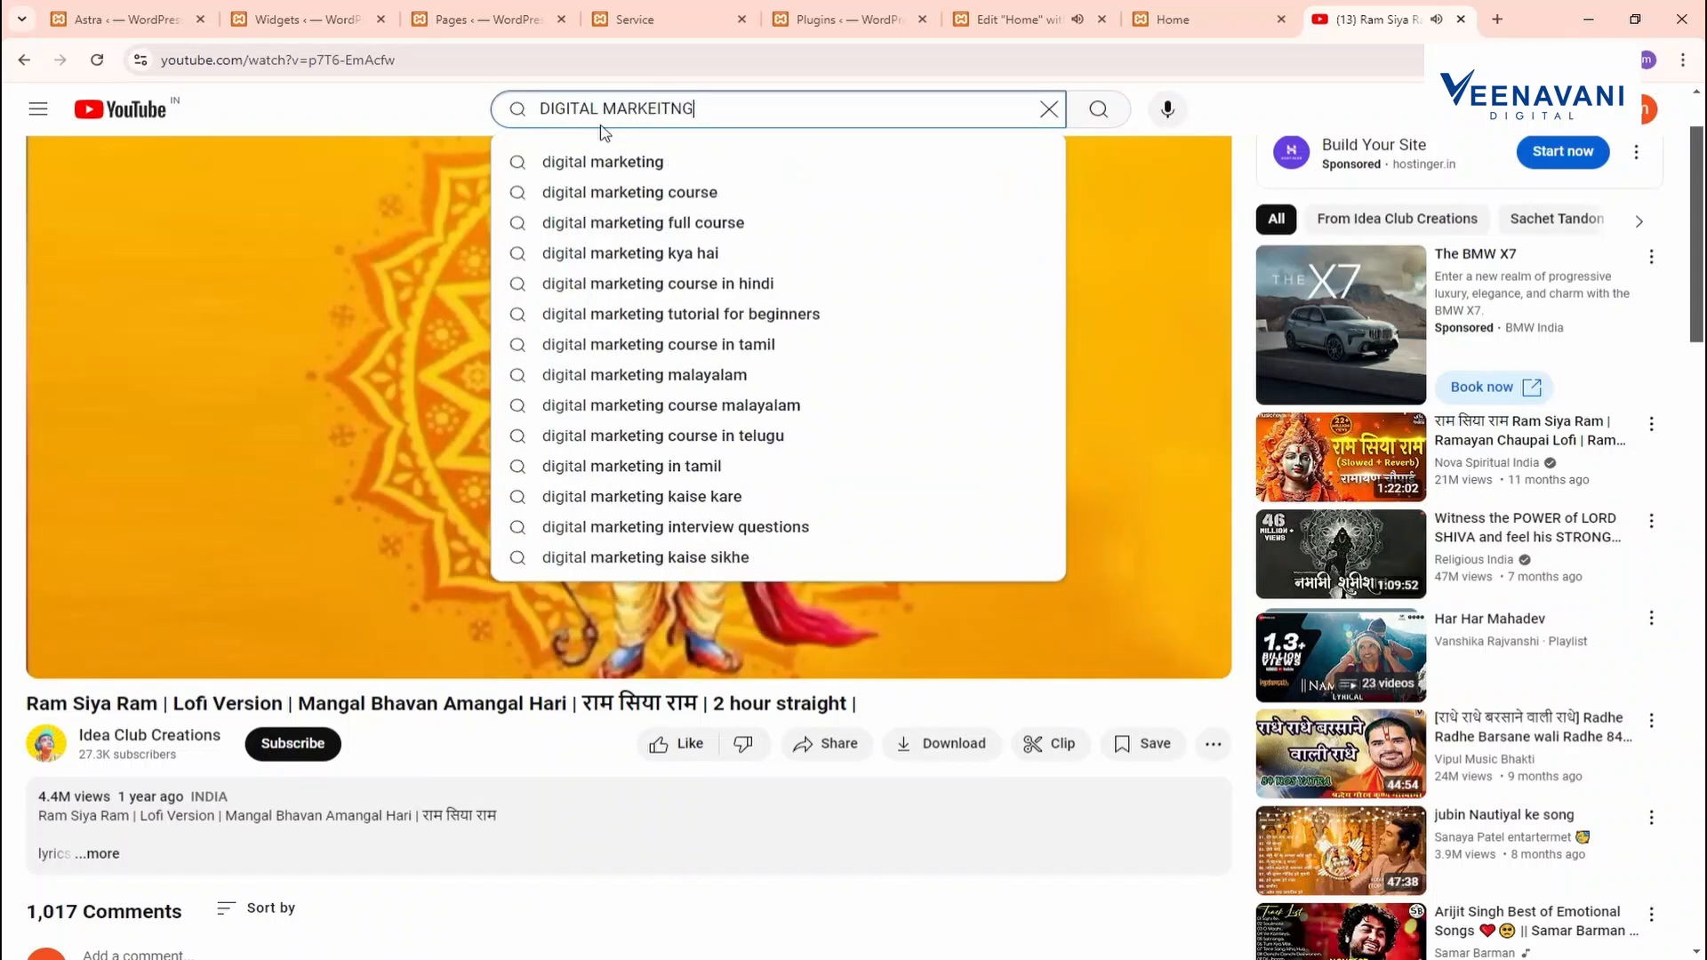
{"action": "key", "text": "Return"}
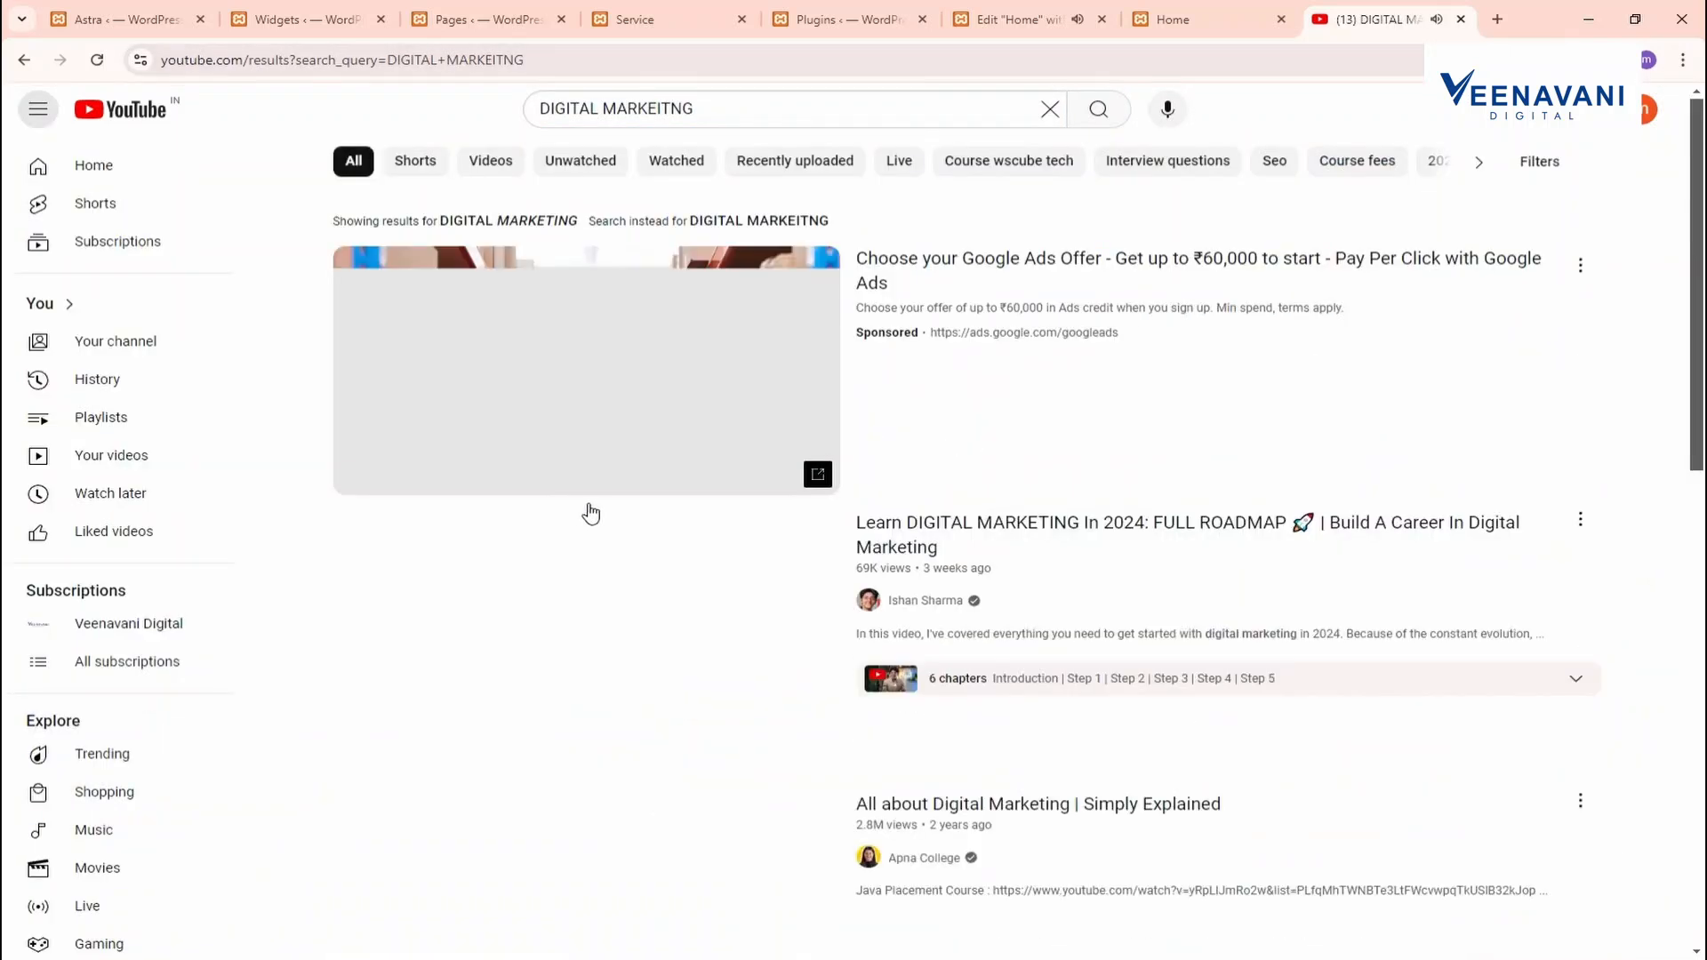
{"action": "scroll", "coordinate": [590, 506], "scroll_direction": "down", "scroll_amount": 3}
{"action": "scroll", "coordinate": [591, 508], "scroll_direction": "up", "scroll_amount": 3}
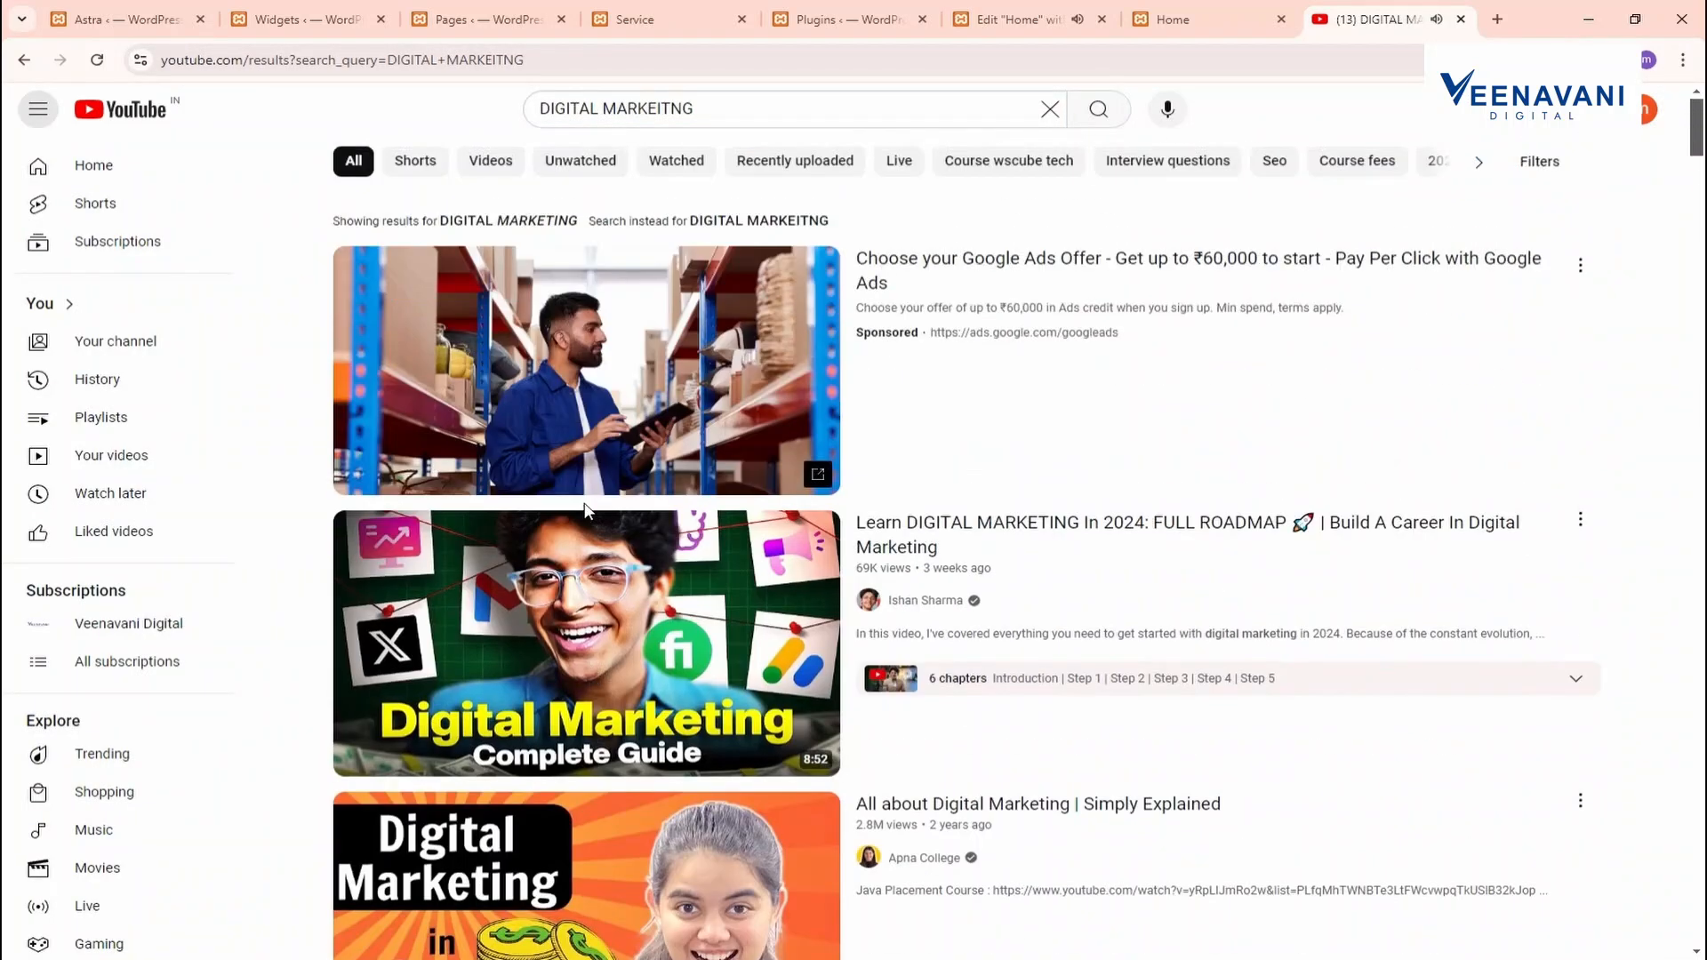
{"action": "left_click", "coordinate": [778, 632]}
{"action": "scroll", "coordinate": [754, 622], "scroll_direction": "down", "scroll_amount": 3}
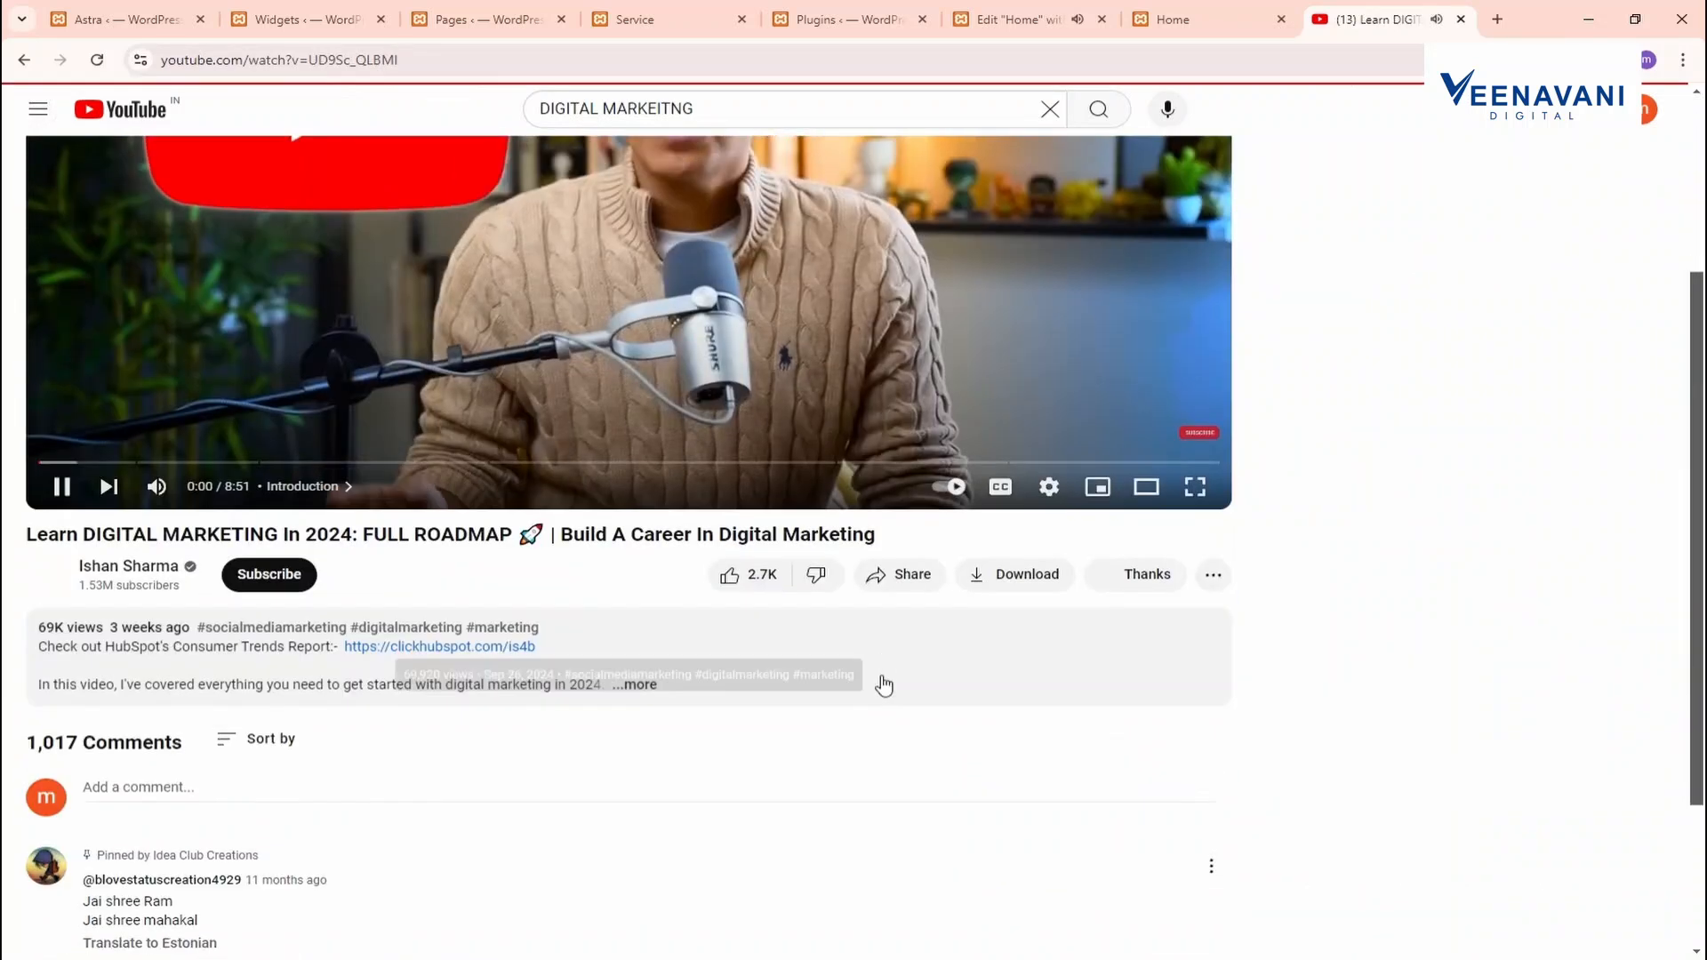
{"action": "scroll", "coordinate": [883, 685], "scroll_direction": "up", "scroll_amount": 3}
Find the Veenavani Digital channel, open 'How to create Page in WordPress' and copy its share link
{"action": "left_click_drag", "start_coordinate": [717, 111], "coordinate": [108, 211]}
{"action": "type", "text": "VE"}
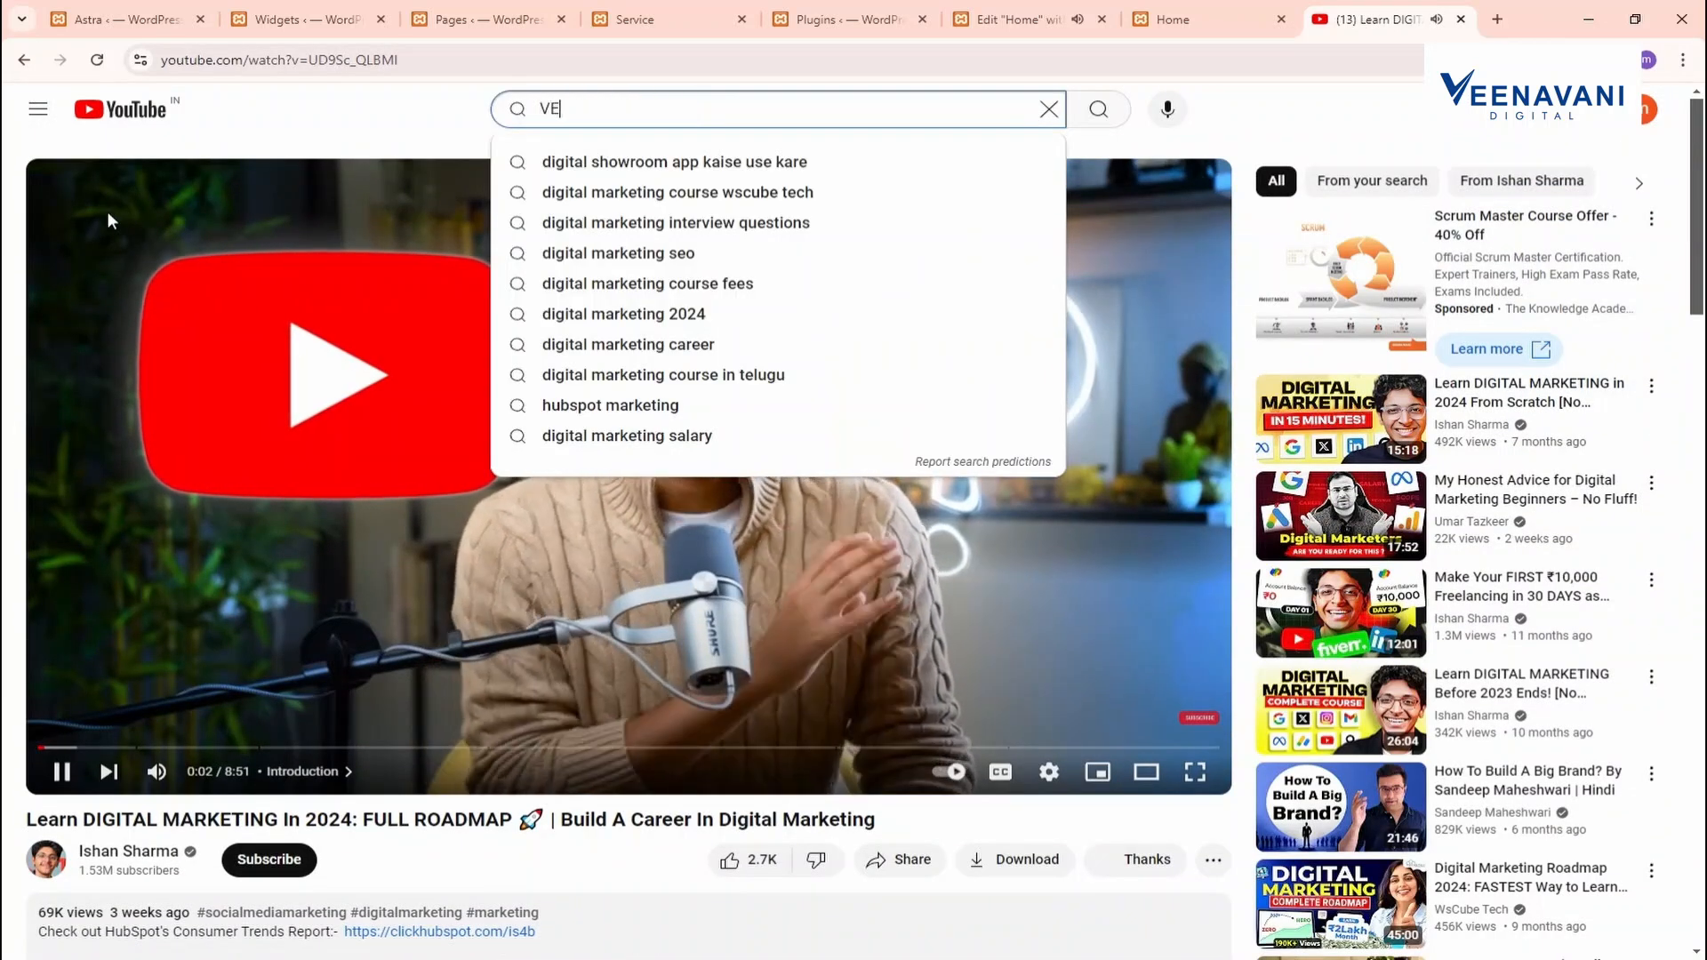
{"action": "type", "text": "ENAVANI"}
{"action": "key", "text": "Down"}
{"action": "key", "text": "Return"}
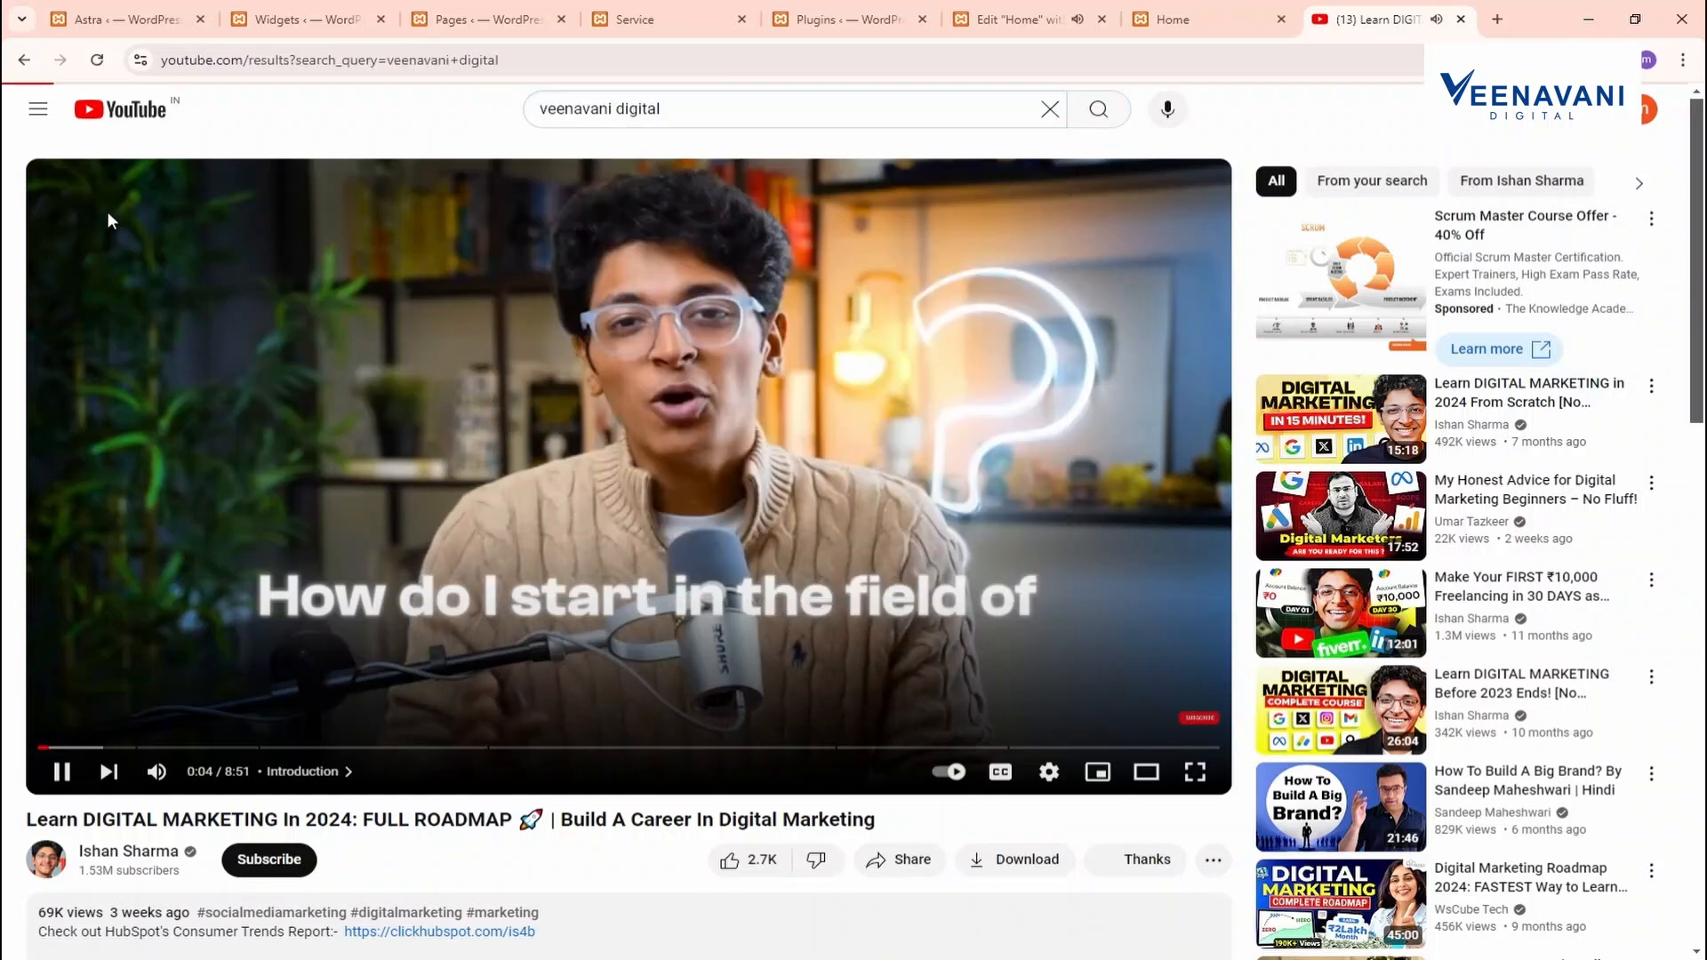
{"action": "scroll", "coordinate": [500, 528], "scroll_direction": "down", "scroll_amount": 2}
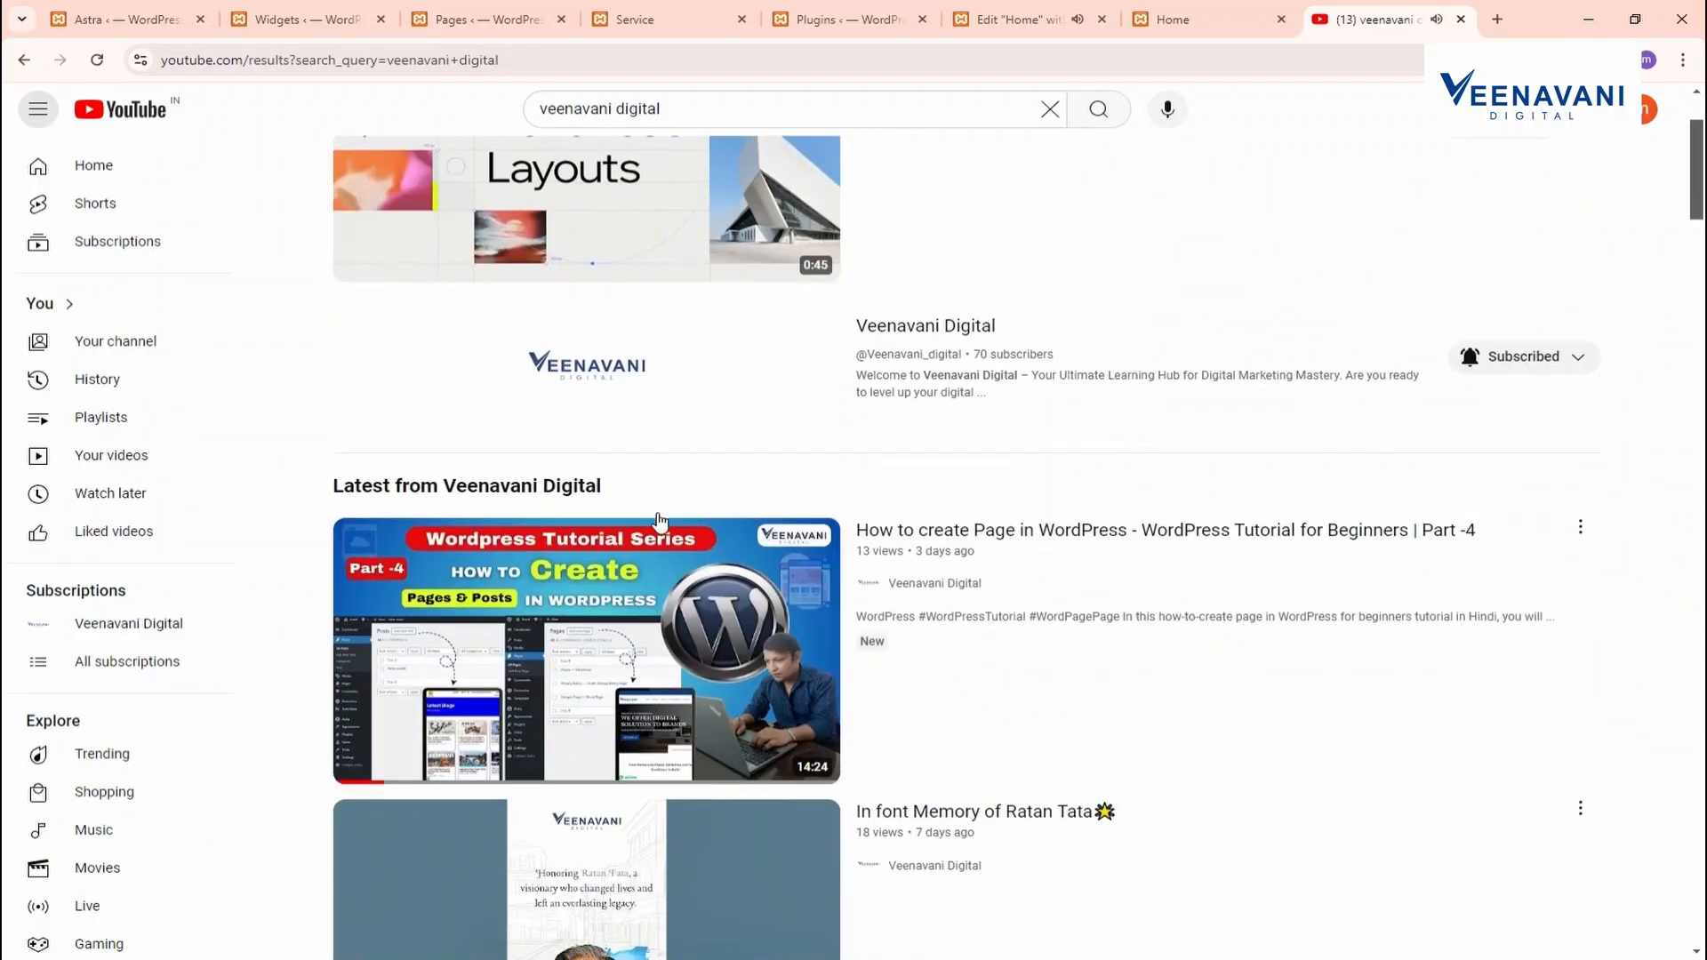
{"action": "left_click", "coordinate": [539, 360]}
{"action": "scroll", "coordinate": [520, 449], "scroll_direction": "down", "scroll_amount": 4}
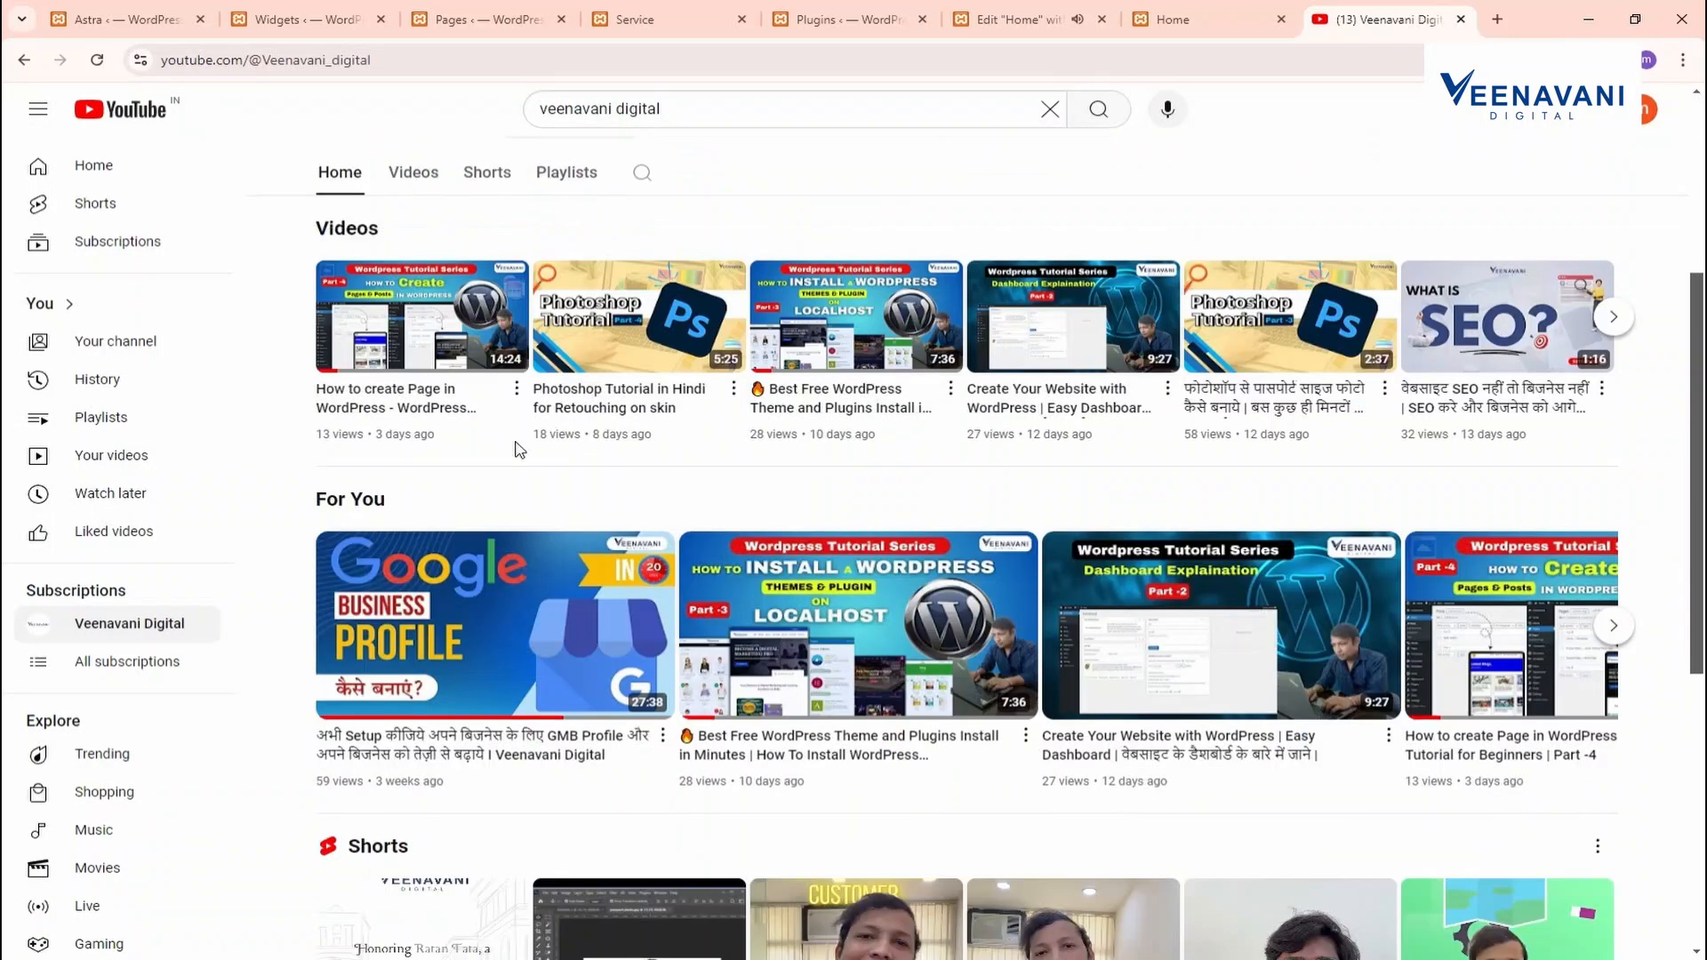
{"action": "left_click", "coordinate": [382, 355]}
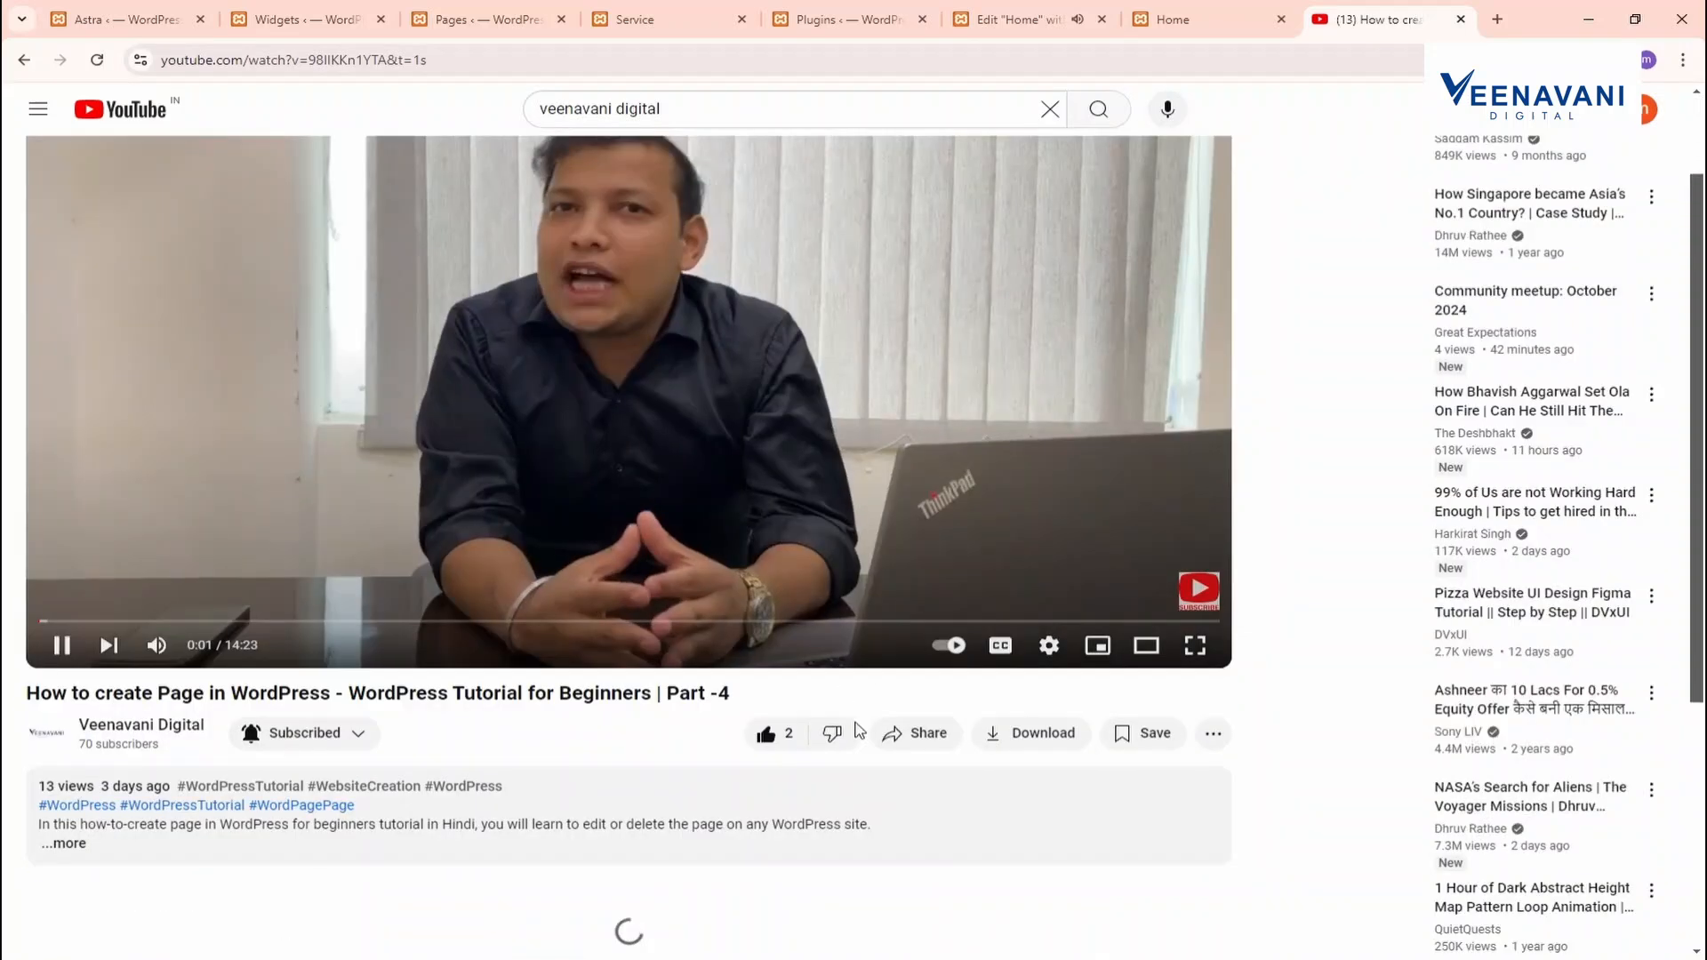
{"action": "left_click", "coordinate": [911, 733]}
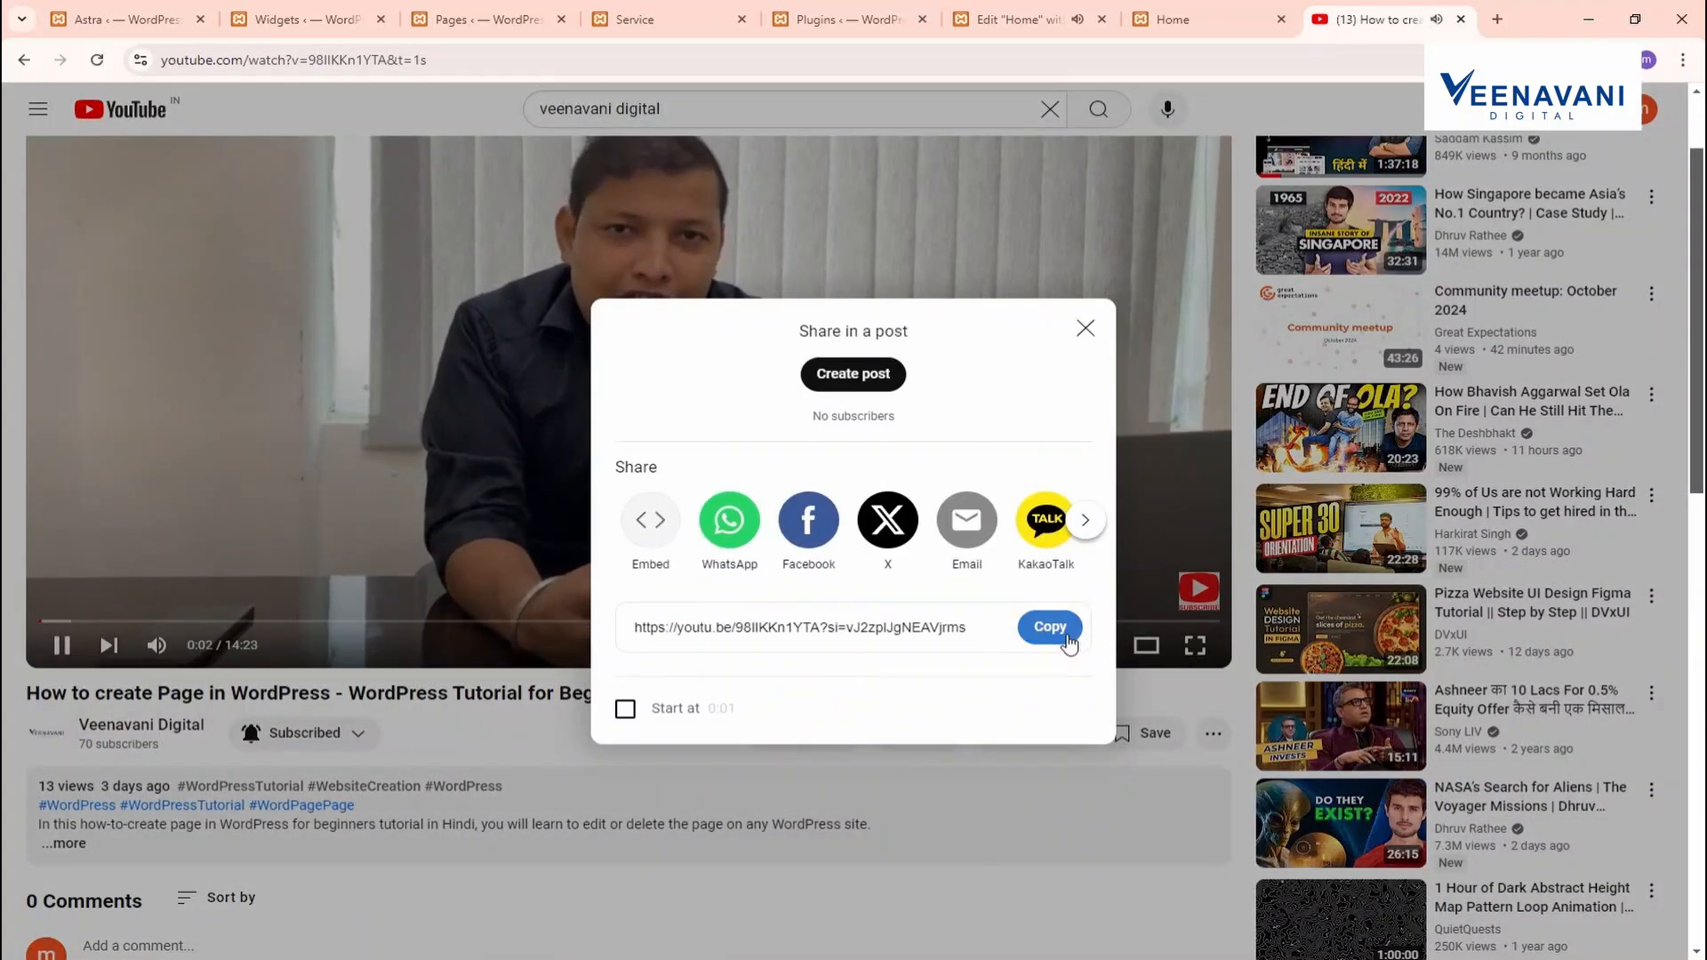
{"action": "left_click", "coordinate": [1052, 628]}
{"action": "left_click", "coordinate": [1173, 19]}
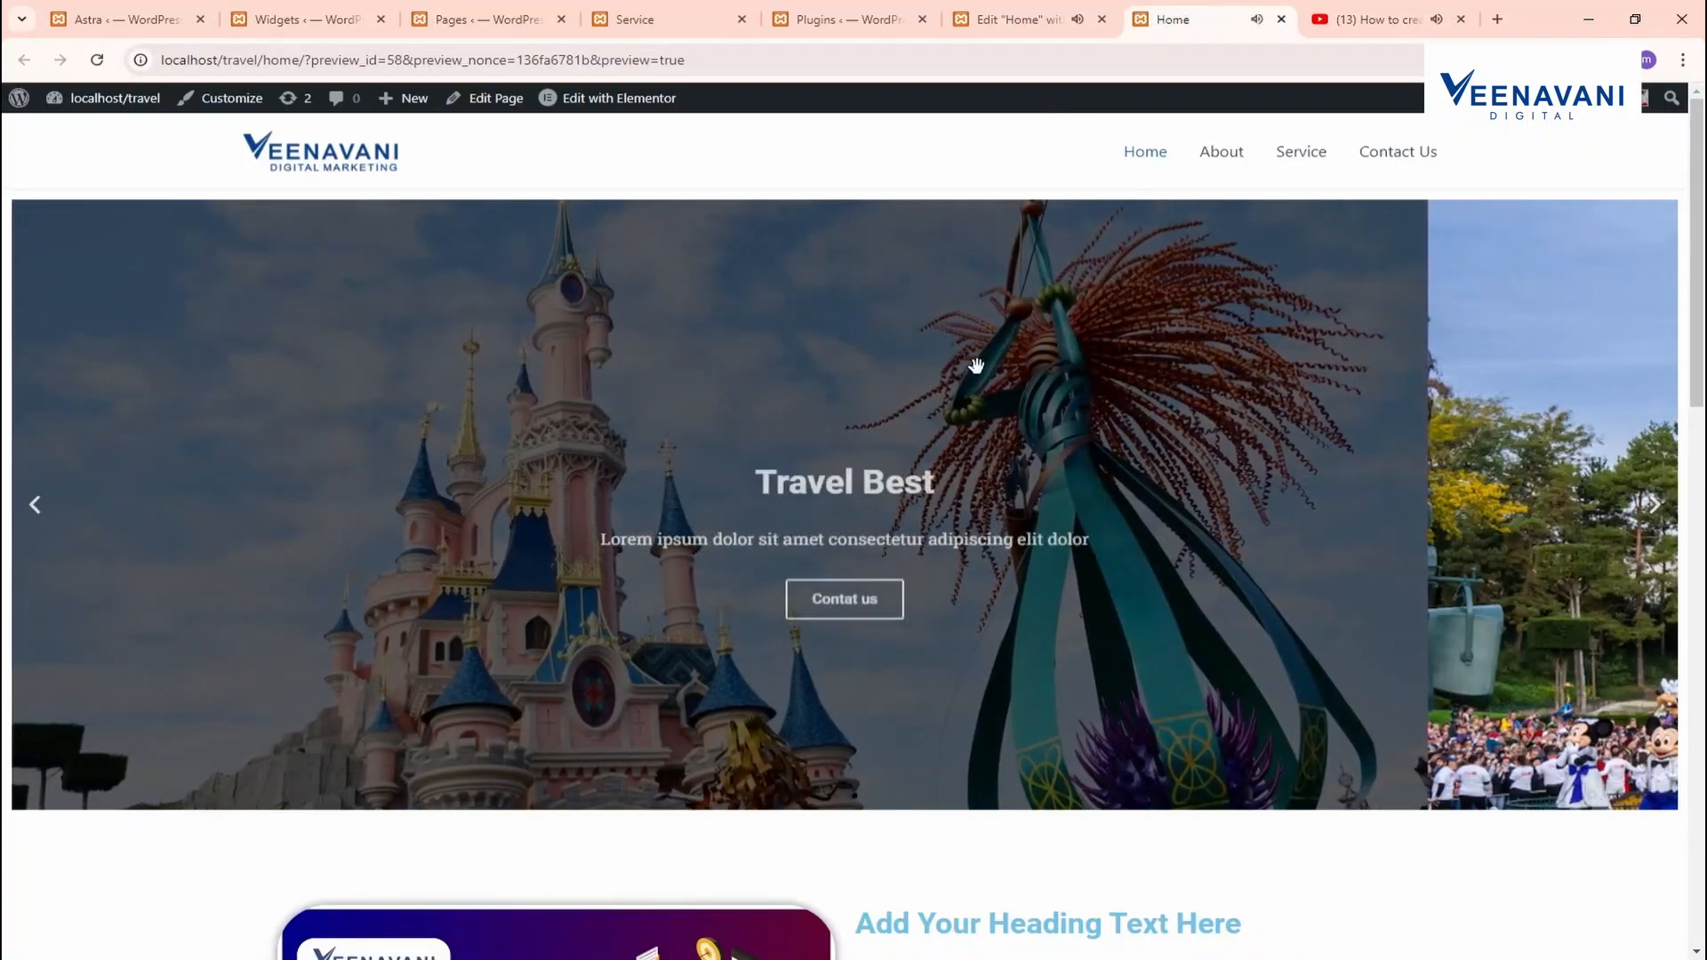
Paste the tutorial's youtu.be link into the Video widget's Link field
{"action": "left_click", "coordinate": [971, 11]}
{"action": "scroll", "coordinate": [332, 560], "scroll_direction": "down", "scroll_amount": 1}
{"action": "scroll", "coordinate": [178, 434], "scroll_direction": "up", "scroll_amount": 3}
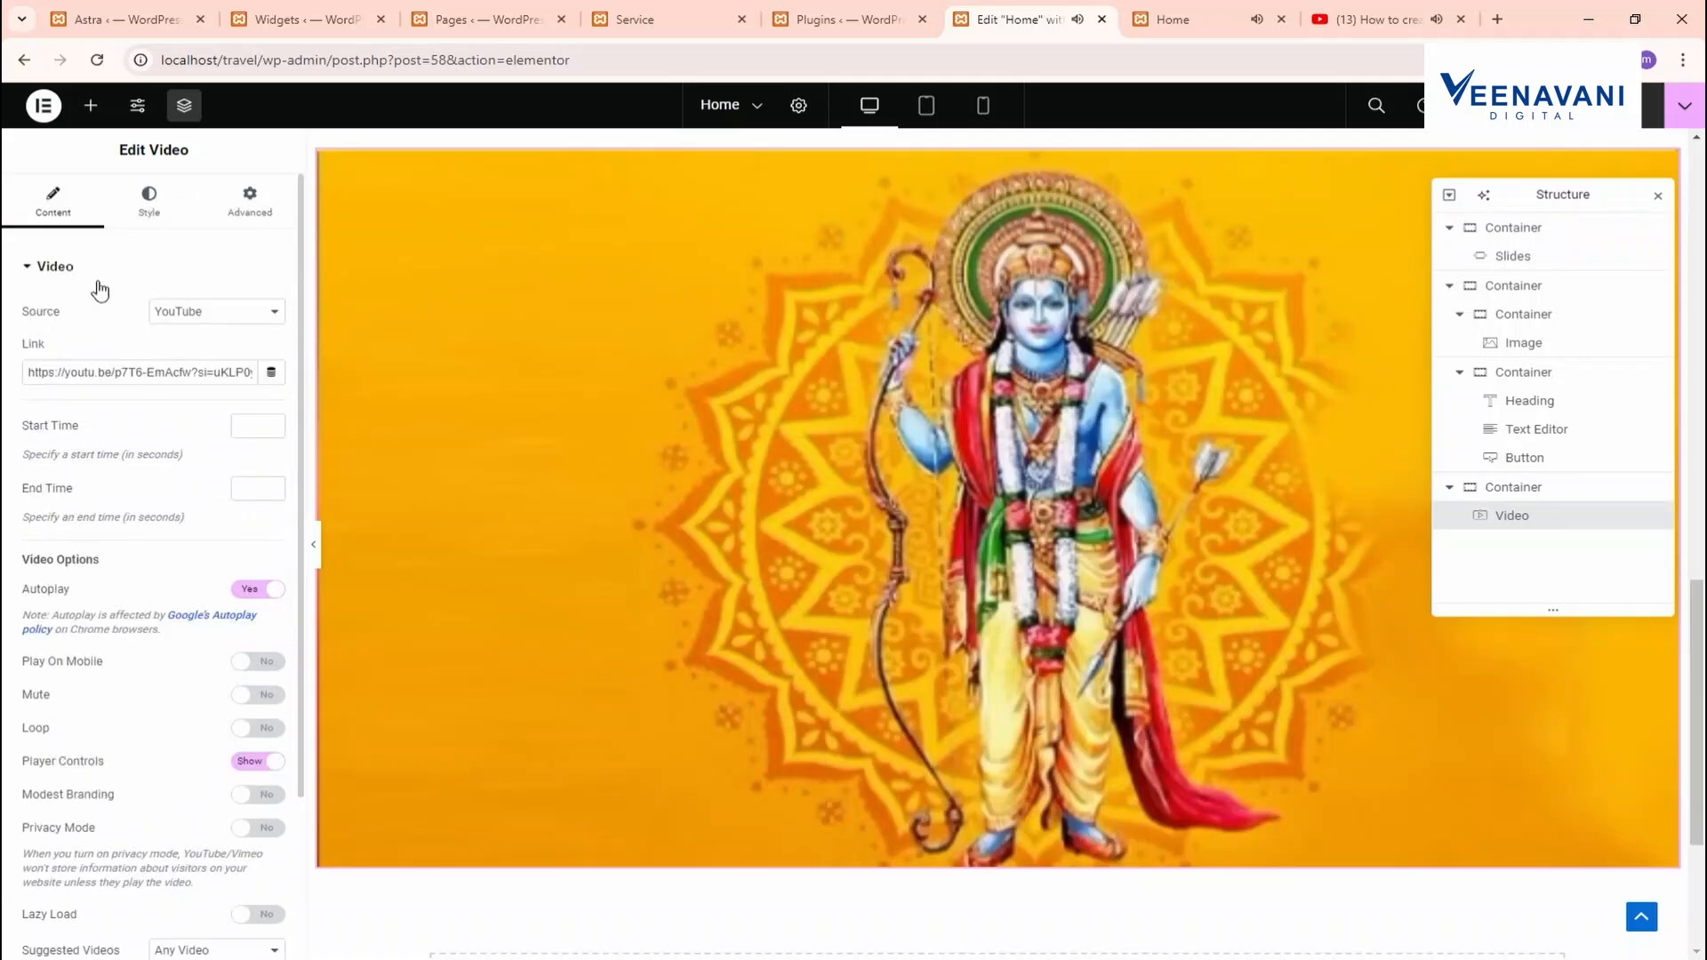
{"action": "key", "text": "ctrl+v"}
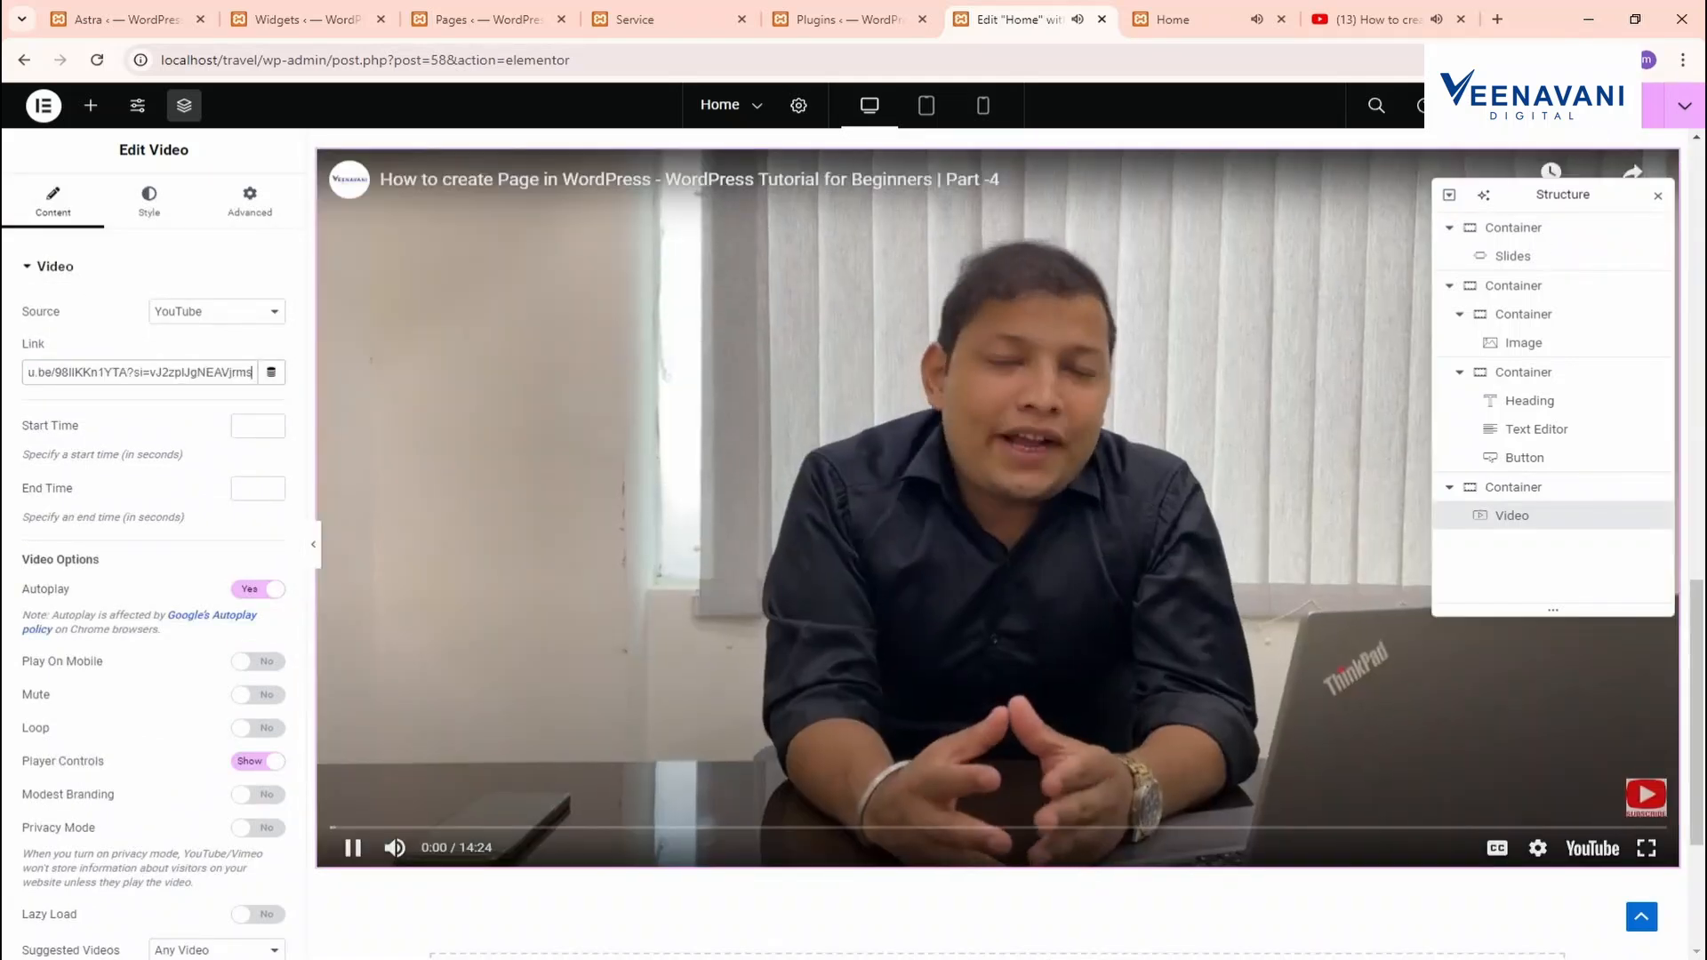
On the Home preview, test that the Contact US button leads to the Service page
{"action": "left_click", "coordinate": [1202, 12]}
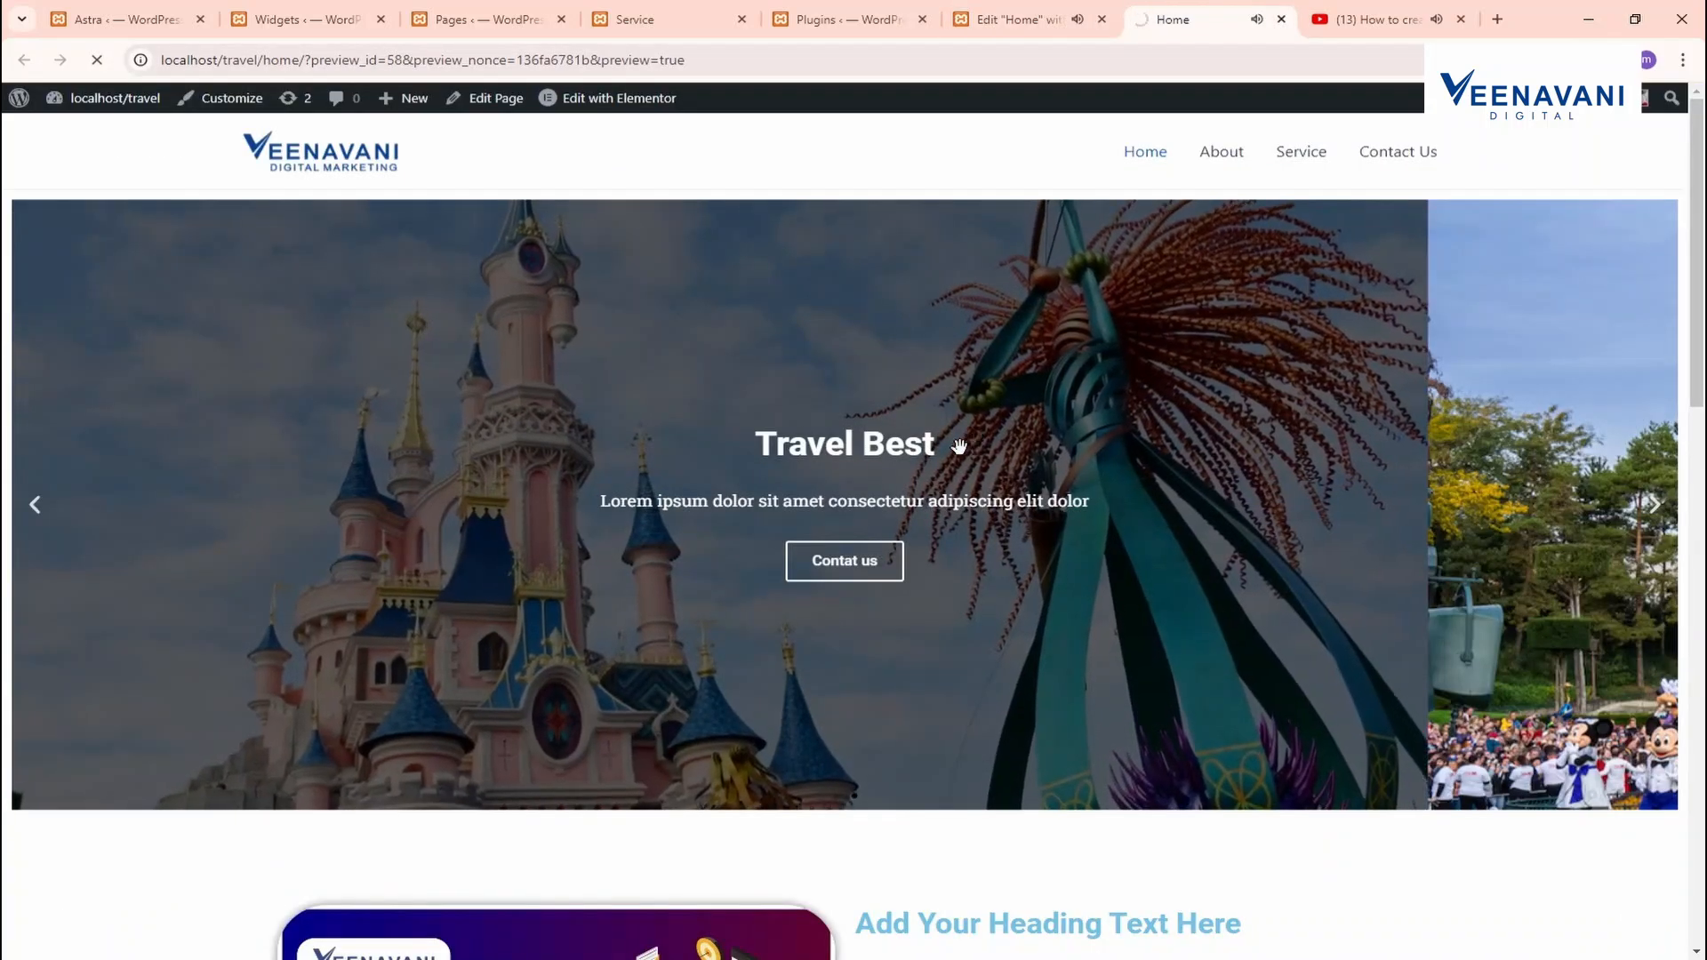
{"action": "scroll", "coordinate": [766, 551], "scroll_direction": "down", "scroll_amount": 1}
{"action": "scroll", "coordinate": [761, 564], "scroll_direction": "down", "scroll_amount": 7}
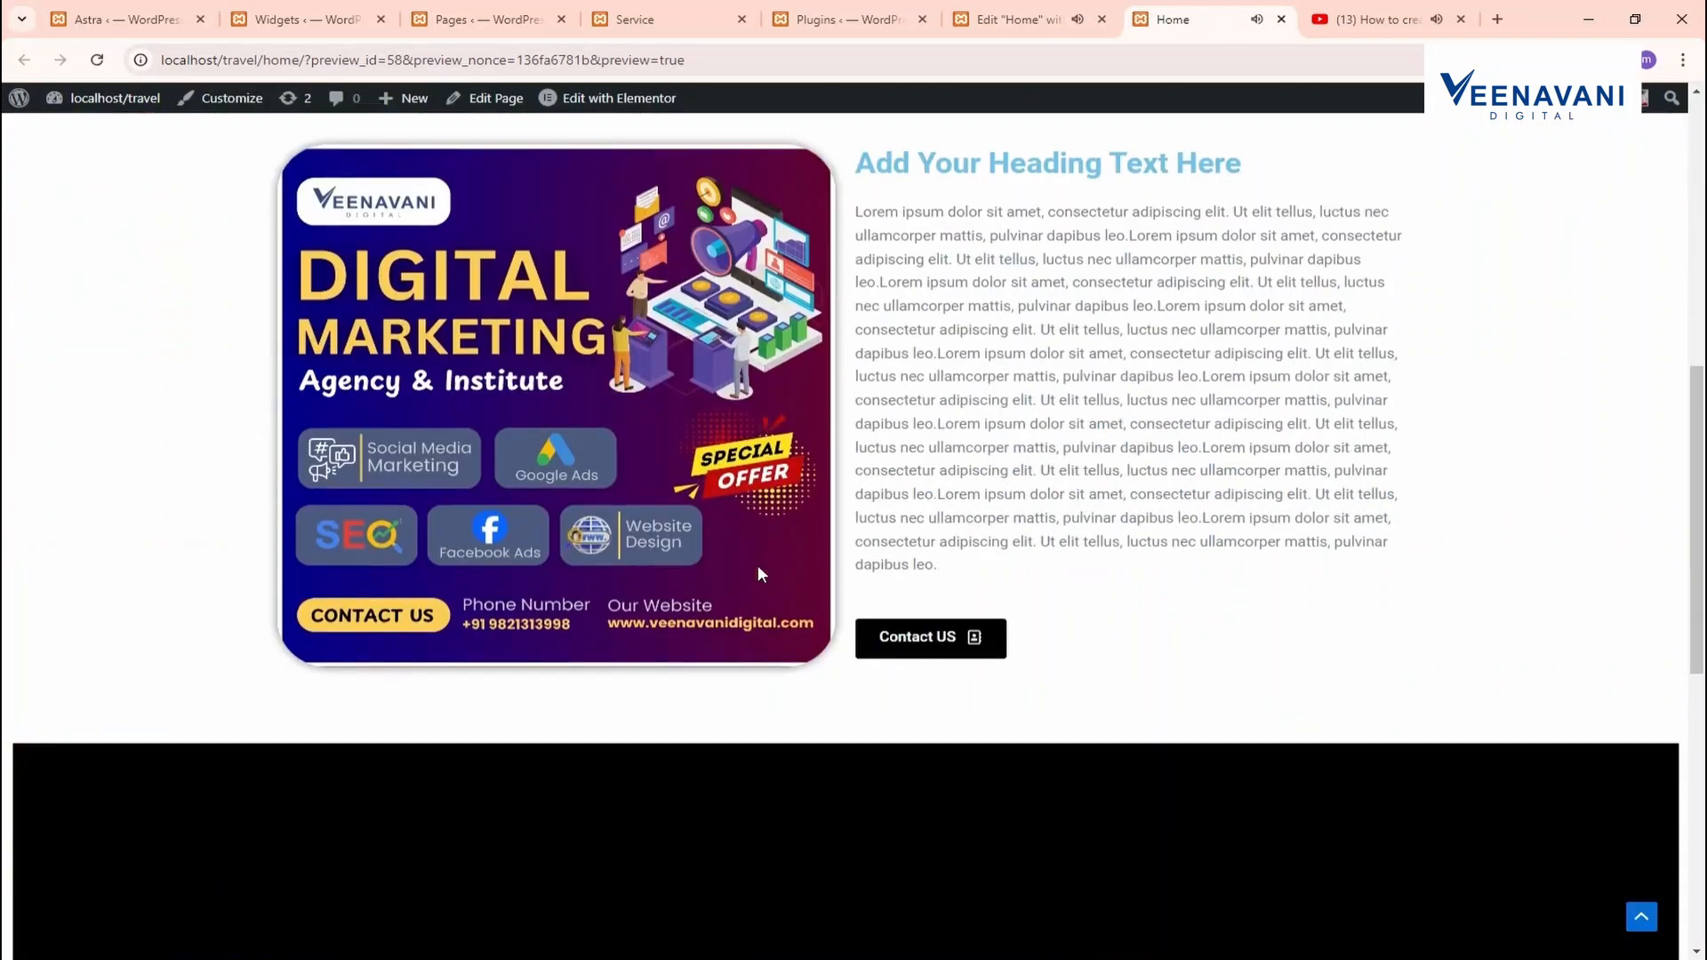
{"action": "scroll", "coordinate": [757, 563], "scroll_direction": "up", "scroll_amount": 9}
{"action": "scroll", "coordinate": [1081, 514], "scroll_direction": "down", "scroll_amount": 4}
{"action": "scroll", "coordinate": [1081, 514], "scroll_direction": "down", "scroll_amount": 4}
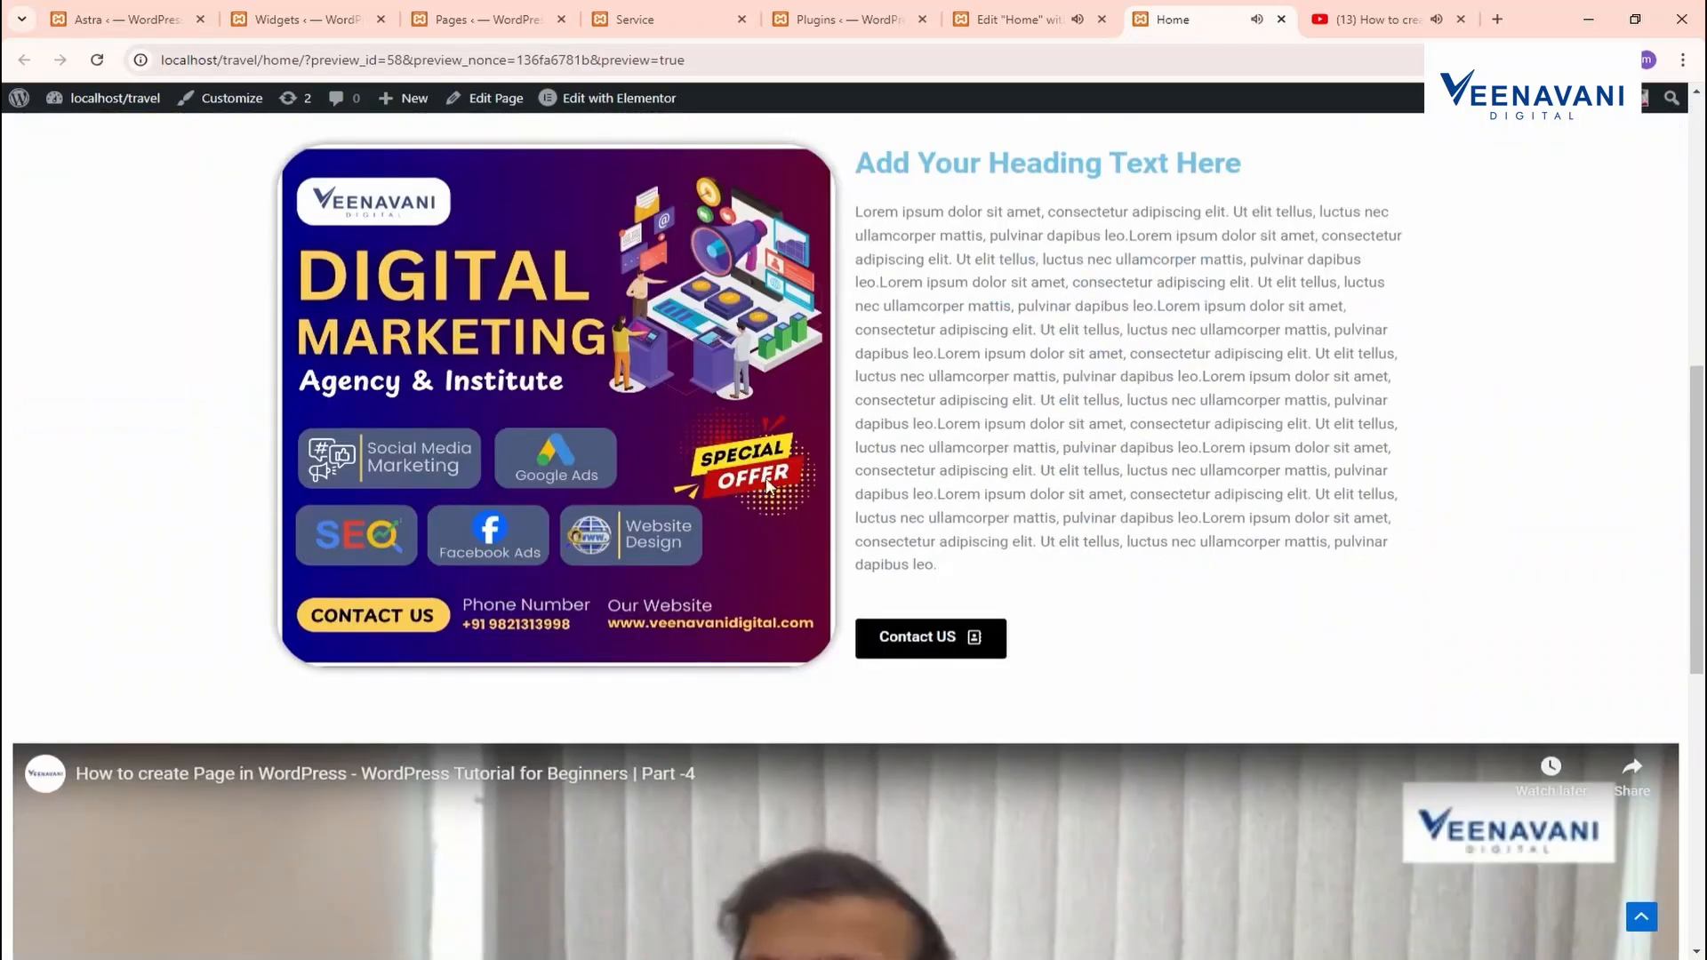
{"action": "left_click", "coordinate": [967, 640]}
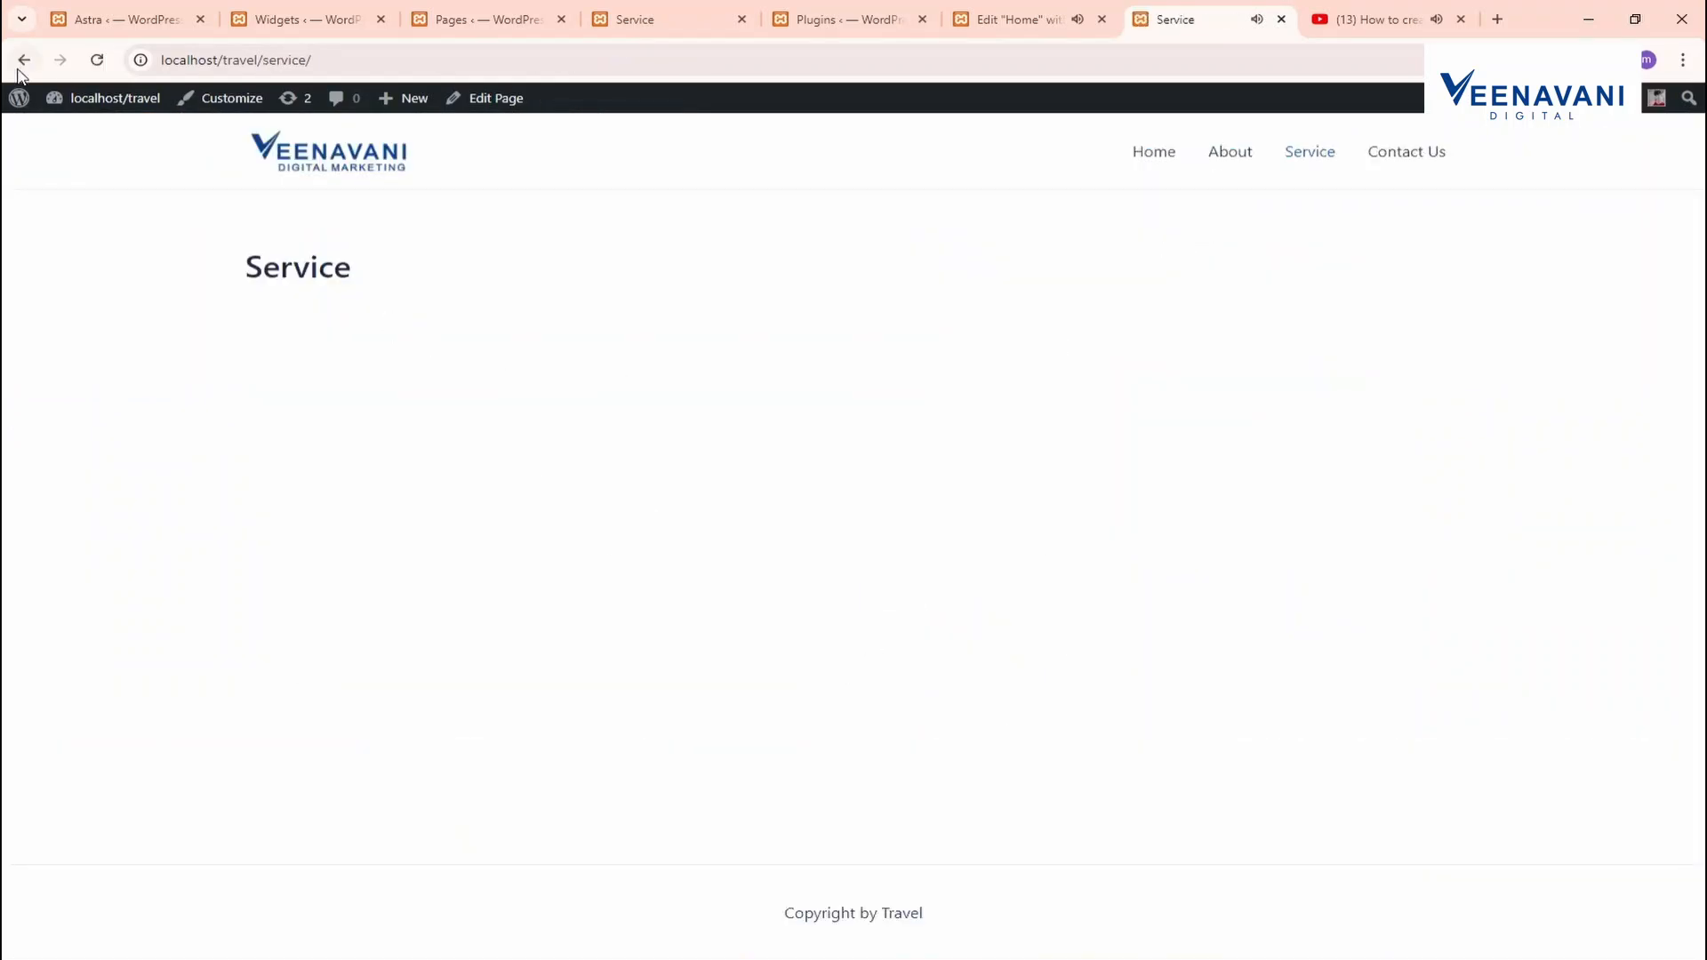
{"action": "key", "text": "alt+Left"}
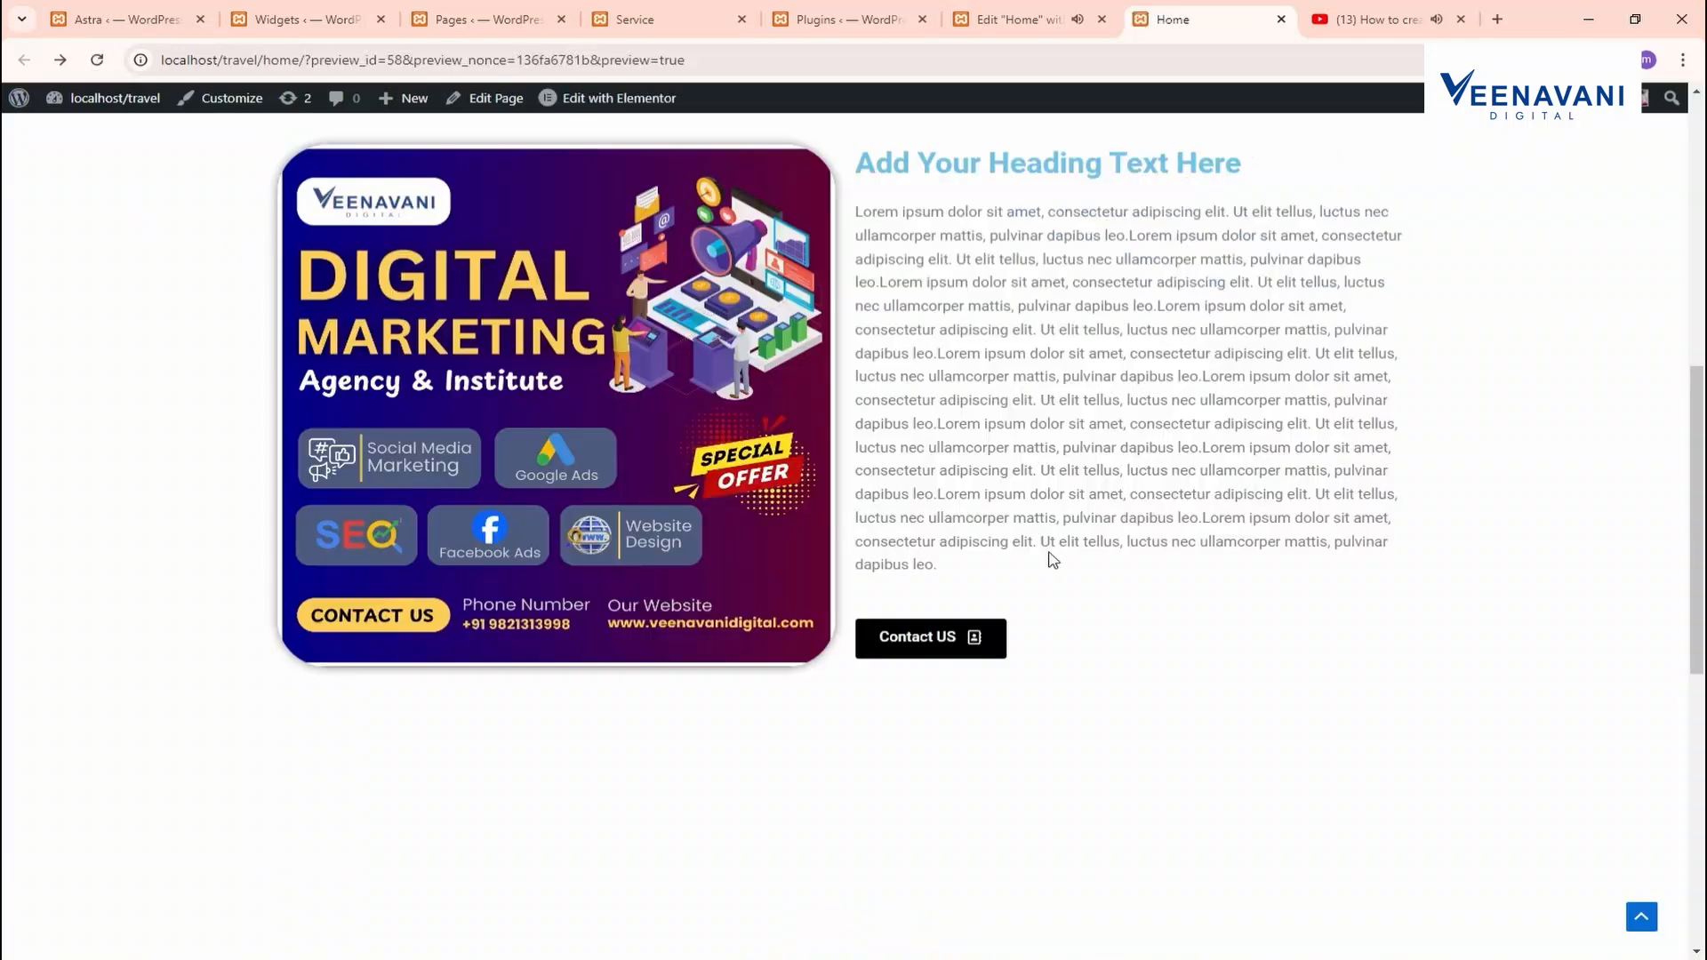
Play the embedded 'How to create Page in WordPress' video on the Home preview
{"action": "scroll", "coordinate": [770, 563], "scroll_direction": "down", "scroll_amount": 6}
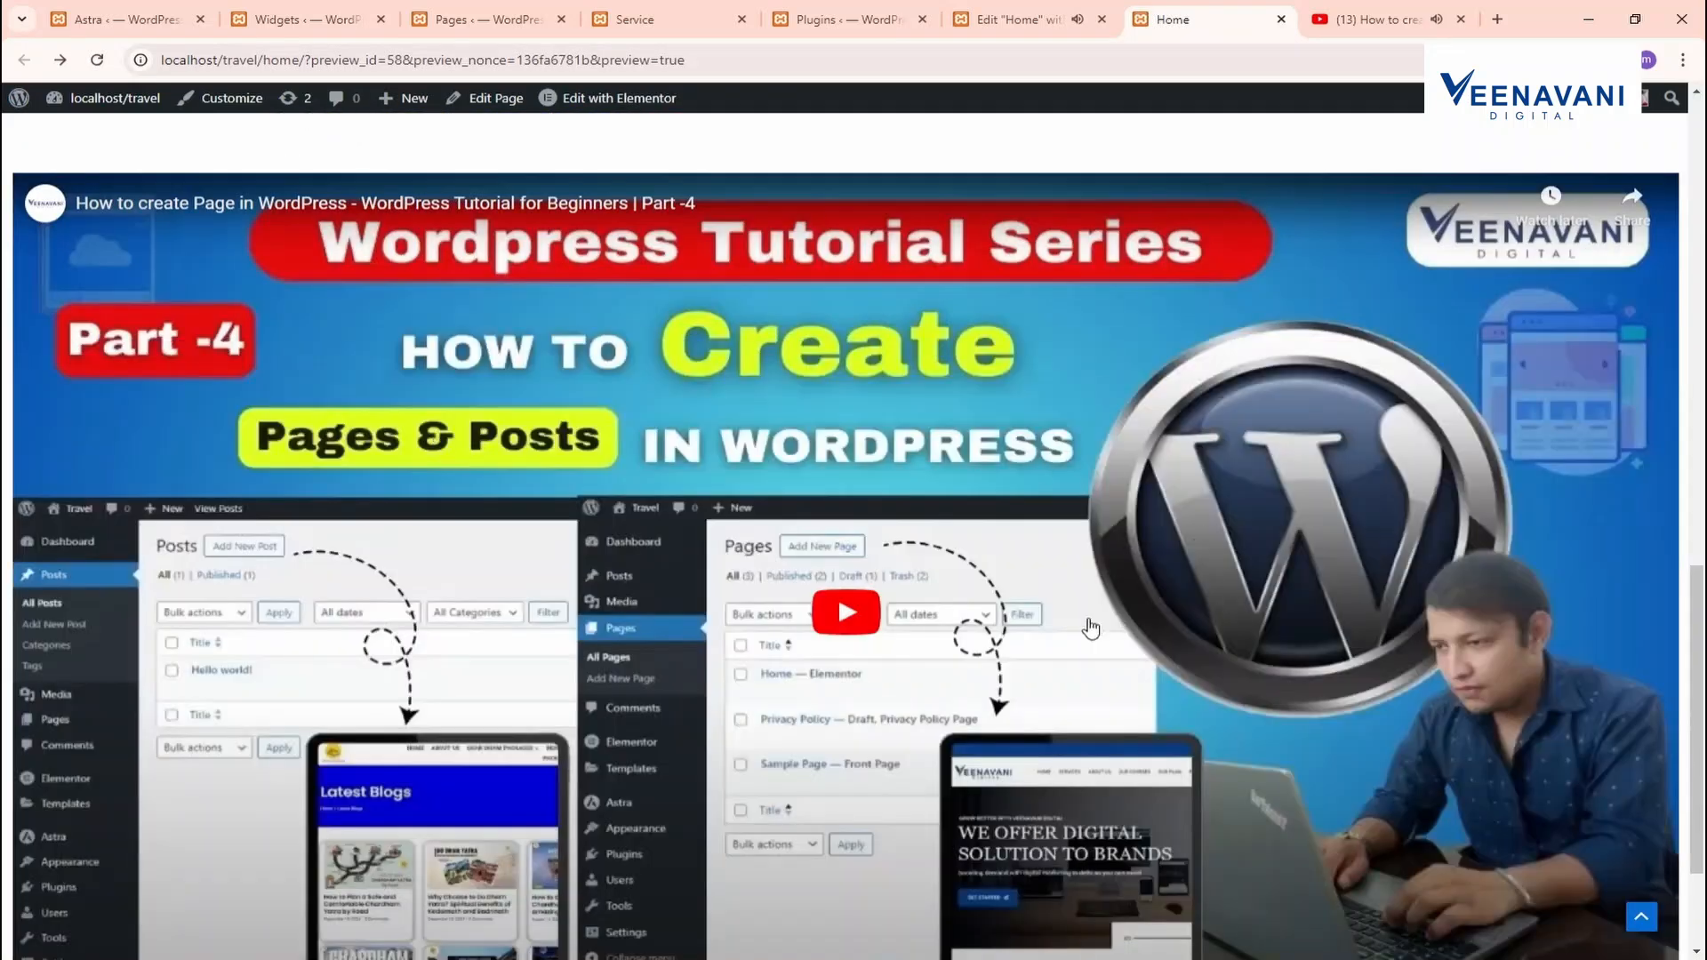
{"action": "scroll", "coordinate": [1091, 628], "scroll_direction": "down", "scroll_amount": 1}
{"action": "left_click", "coordinate": [839, 507]}
{"action": "scroll", "coordinate": [844, 546], "scroll_direction": "up", "scroll_amount": 3}
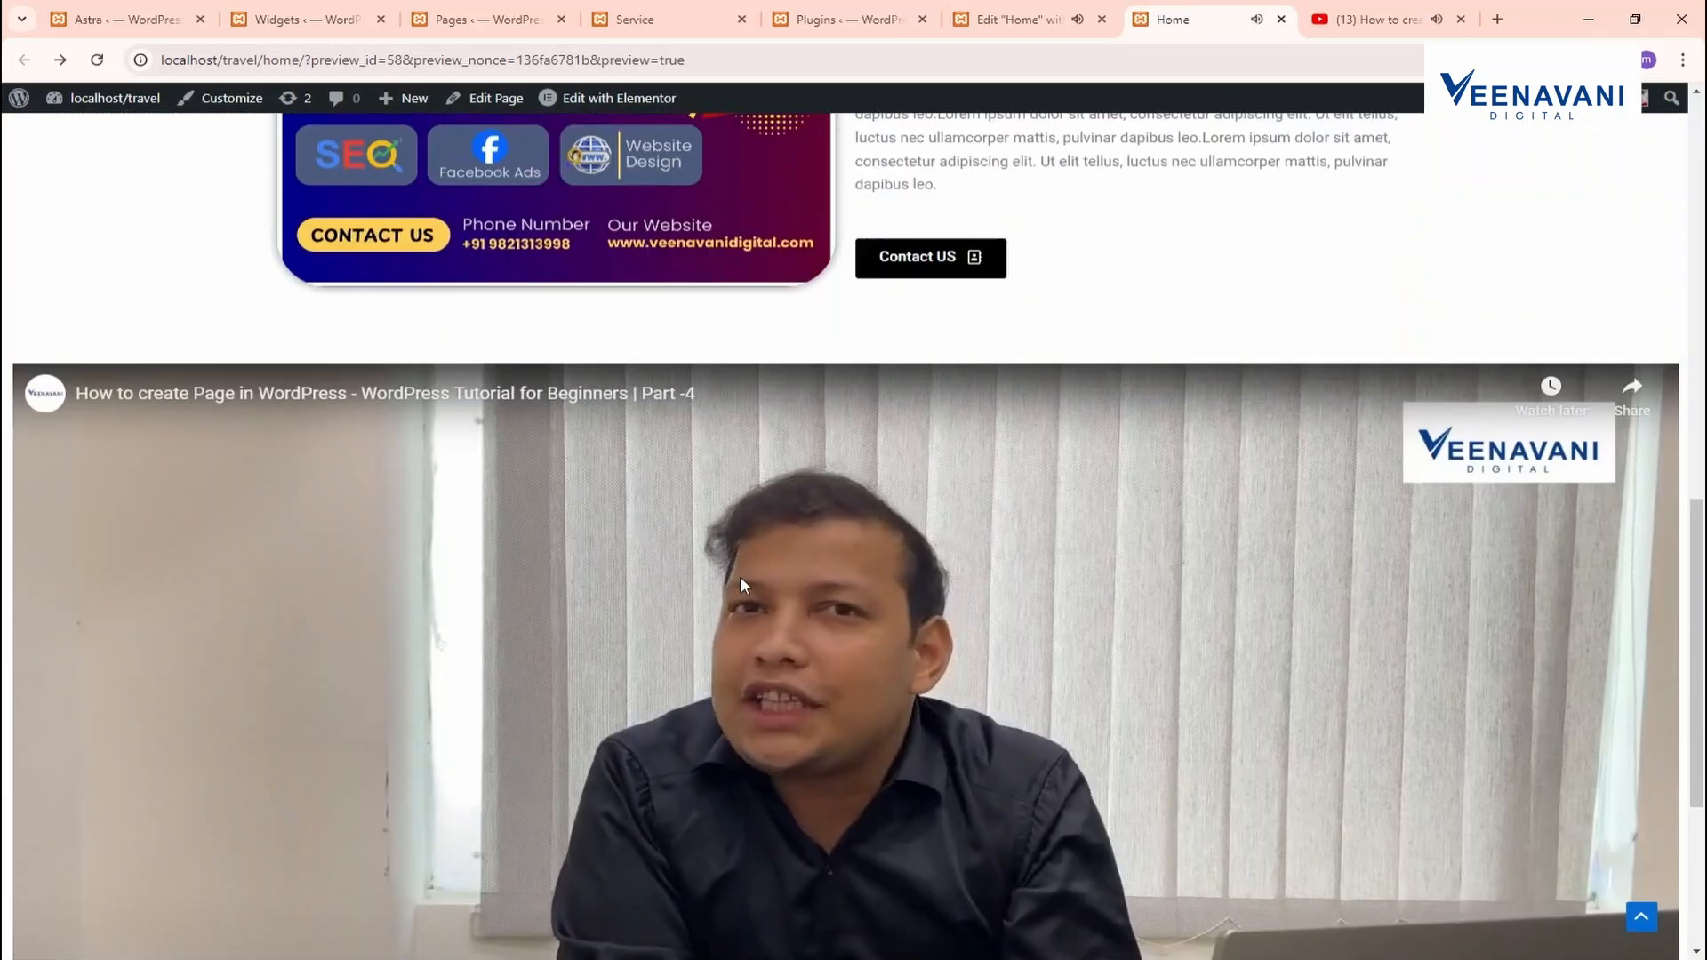
{"action": "scroll", "coordinate": [751, 569], "scroll_direction": "down", "scroll_amount": 5}
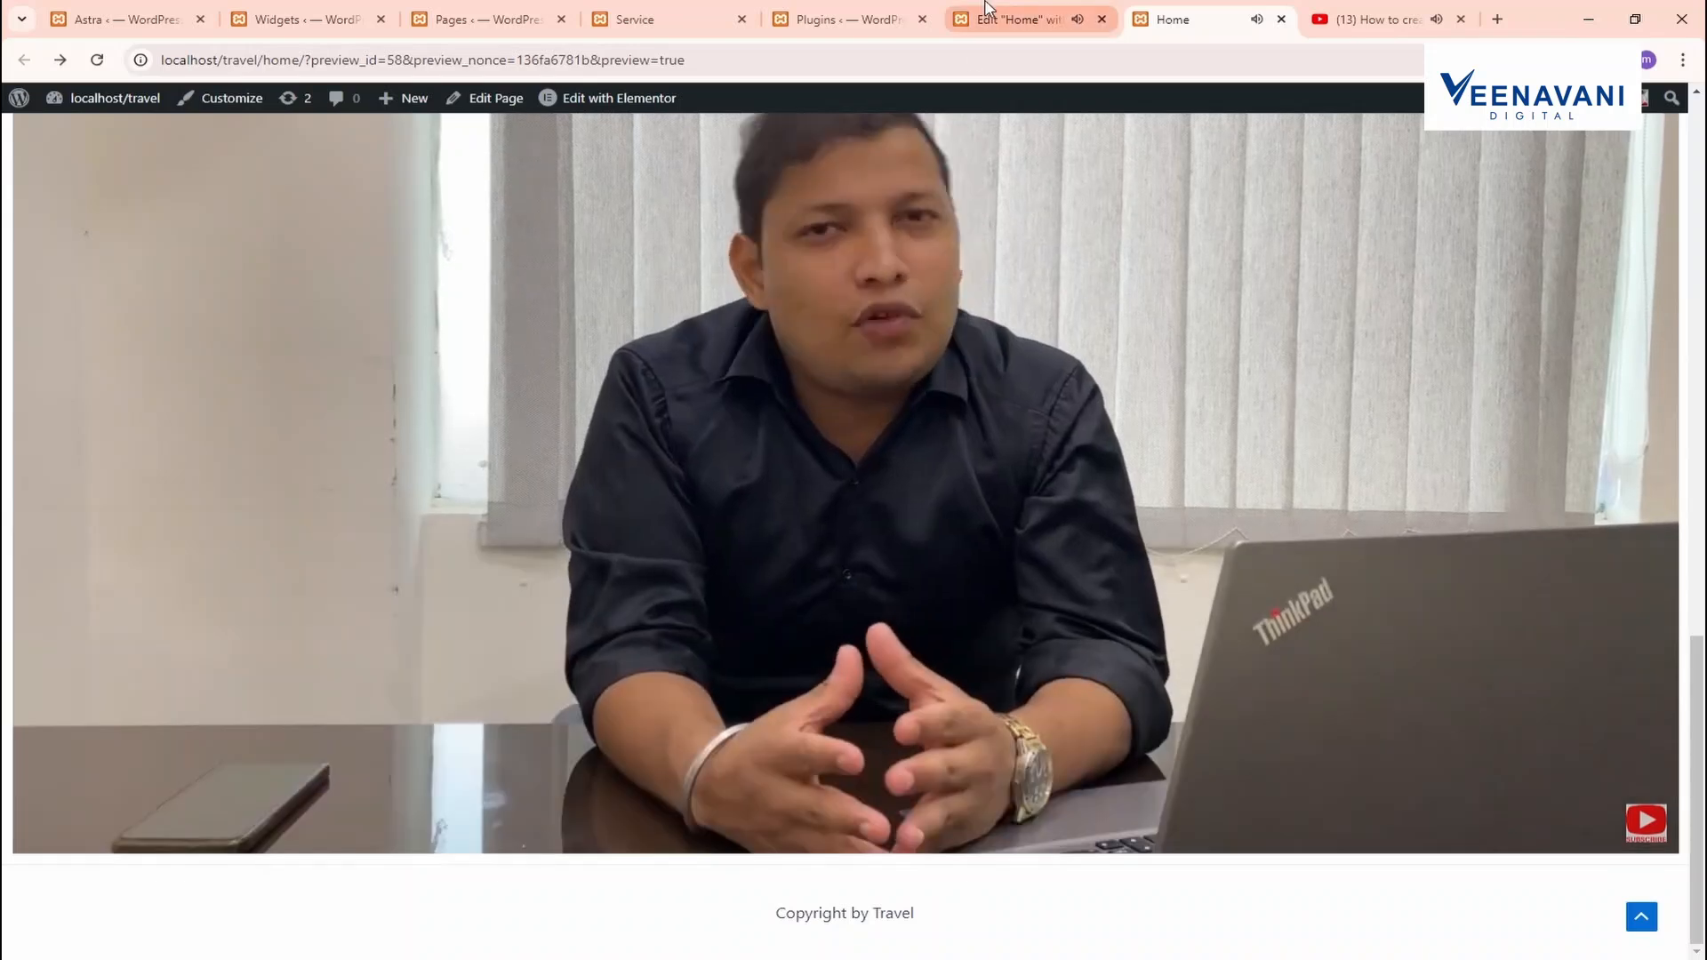
{"action": "left_click", "coordinate": [985, 8]}
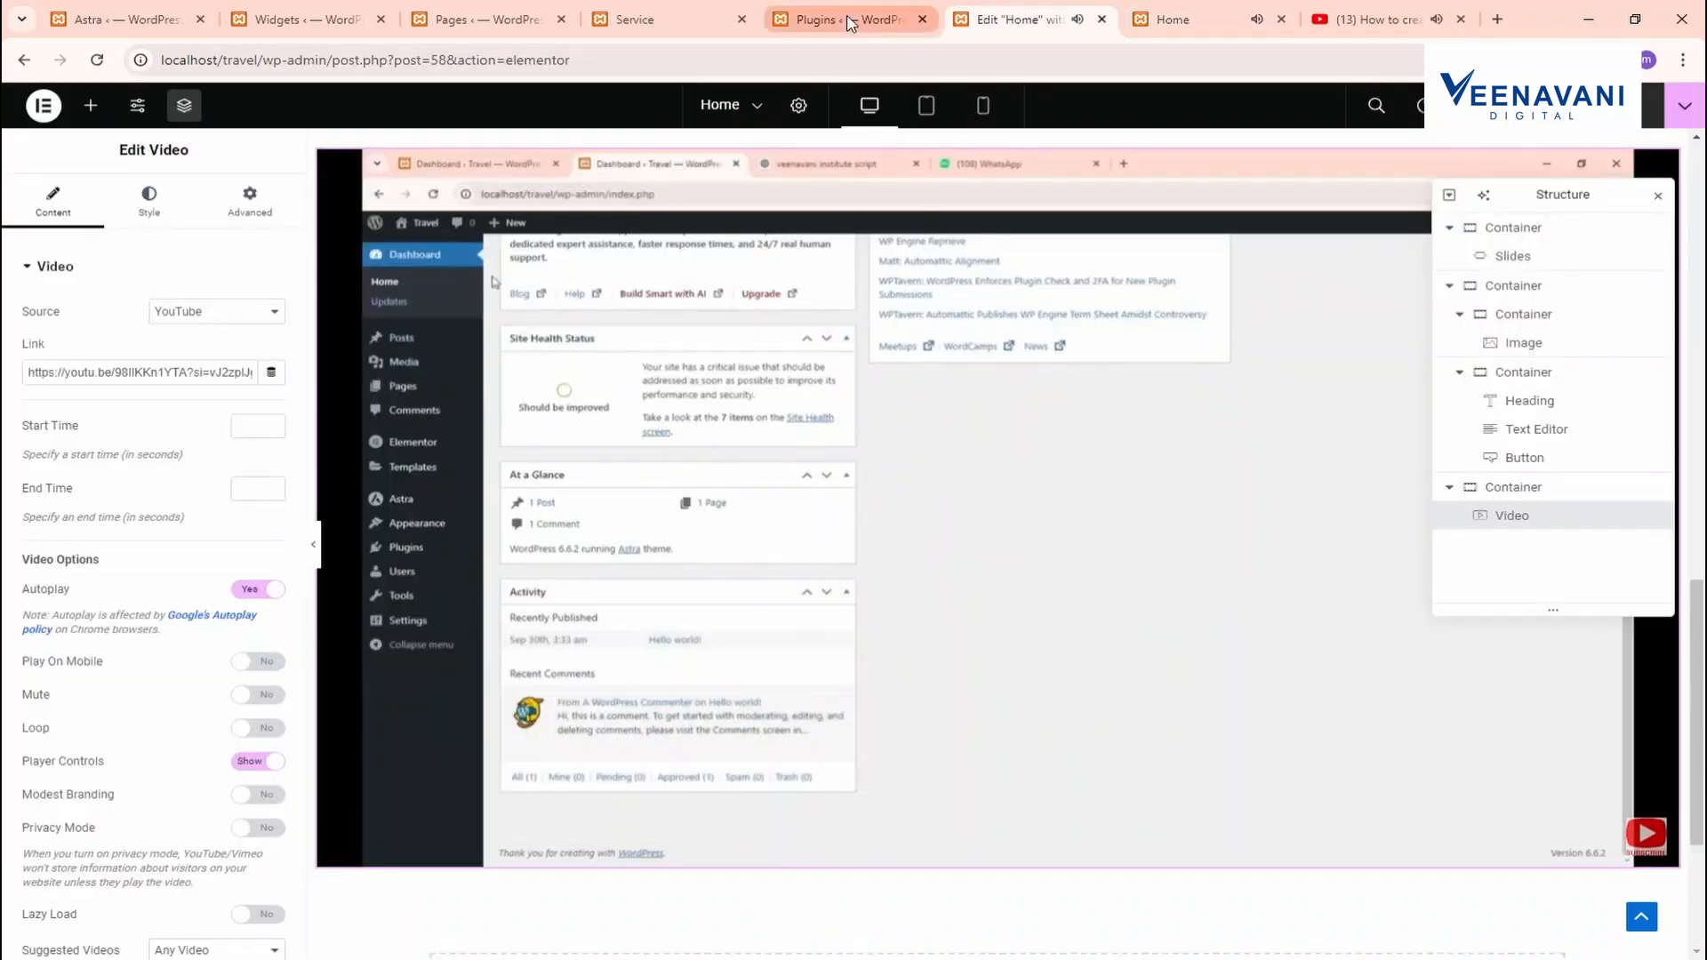
Add a single-column Flexbox container below the video and drop an Image Carousel widget into it
{"action": "left_click", "coordinate": [851, 23]}
{"action": "left_click", "coordinate": [998, 13]}
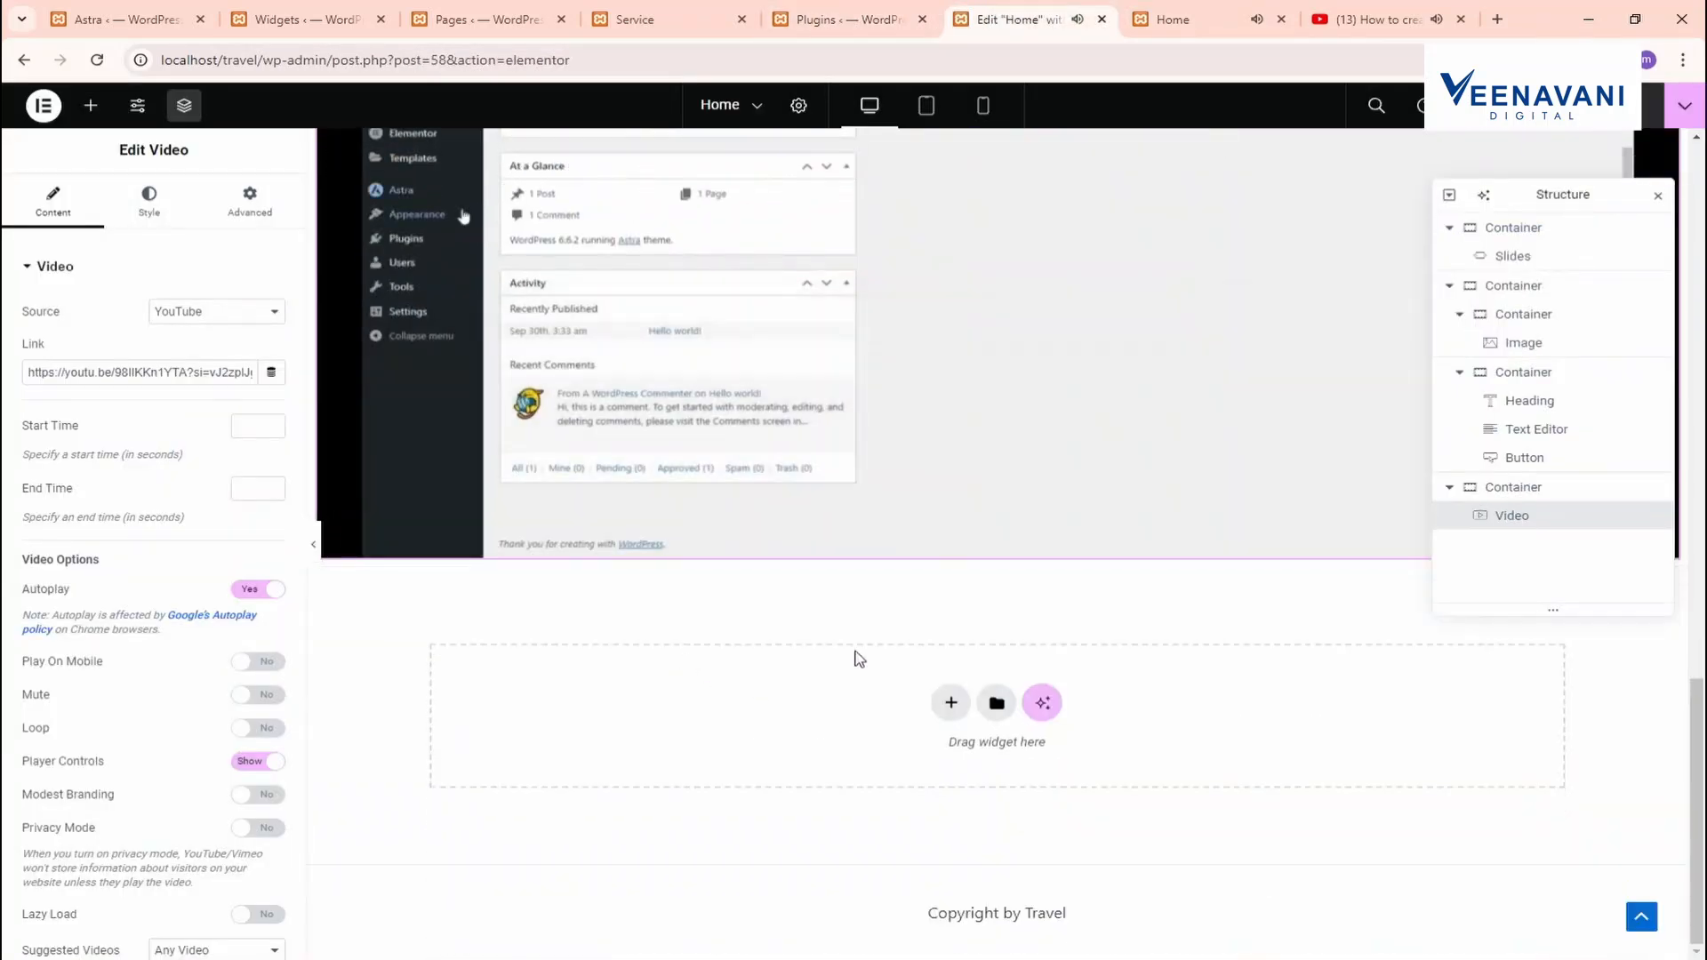
{"action": "left_click", "coordinate": [944, 703]}
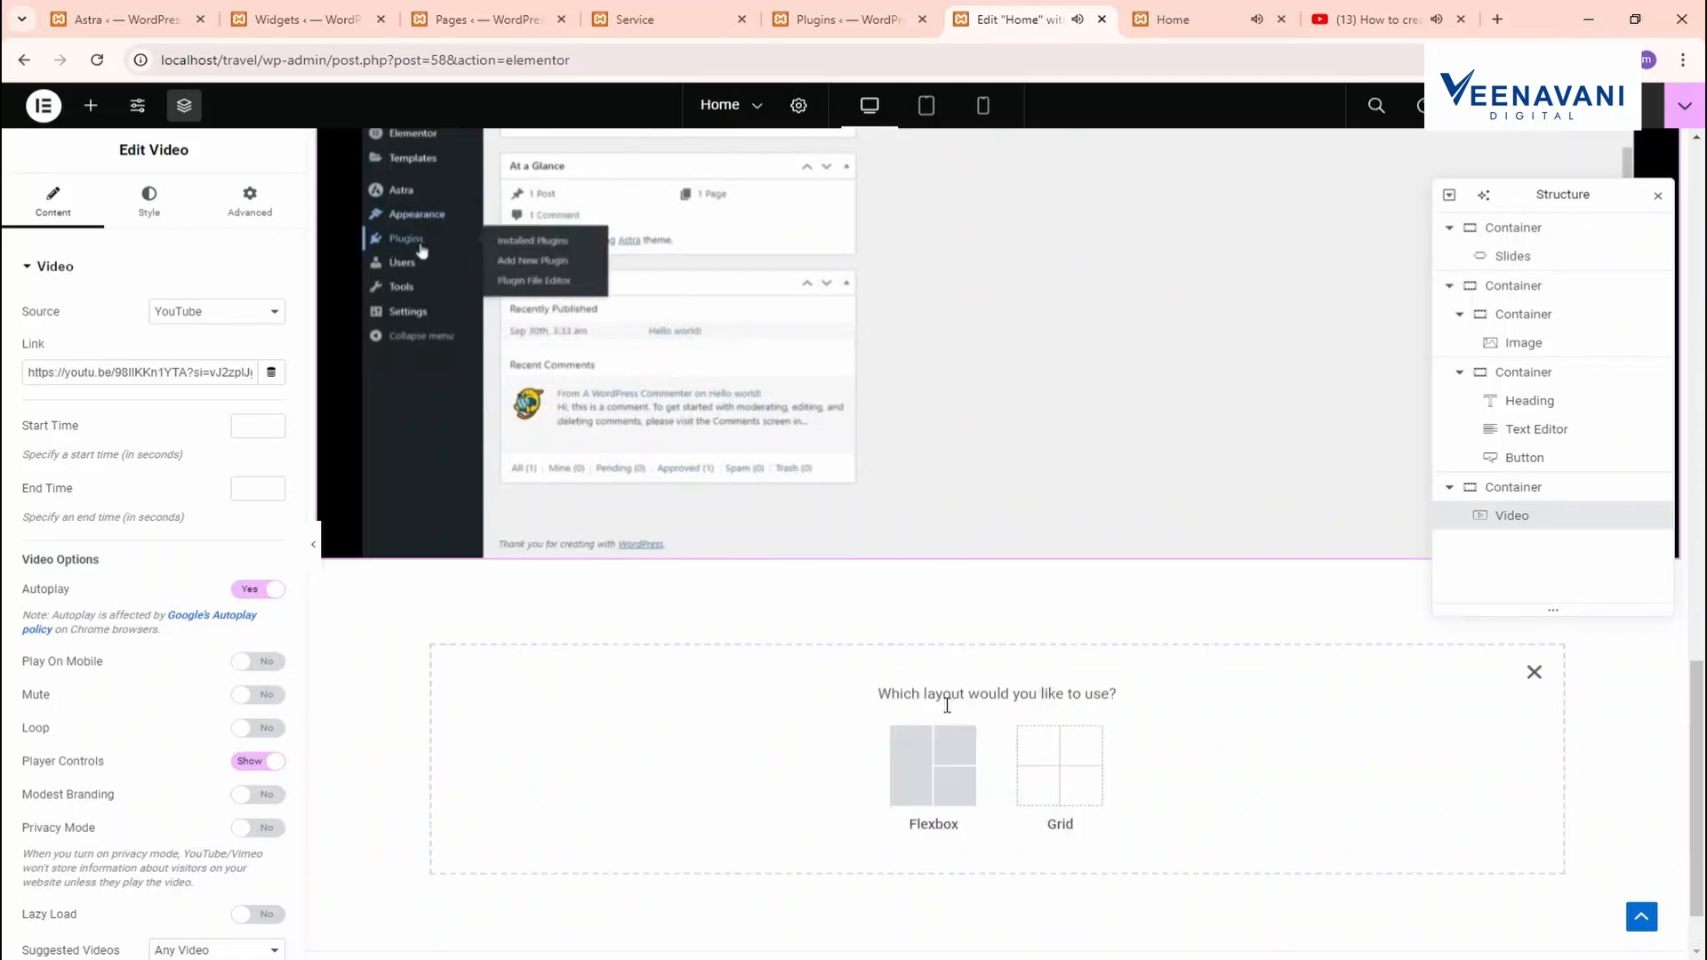
{"action": "left_click", "coordinate": [930, 762]}
{"action": "left_click", "coordinate": [720, 745]}
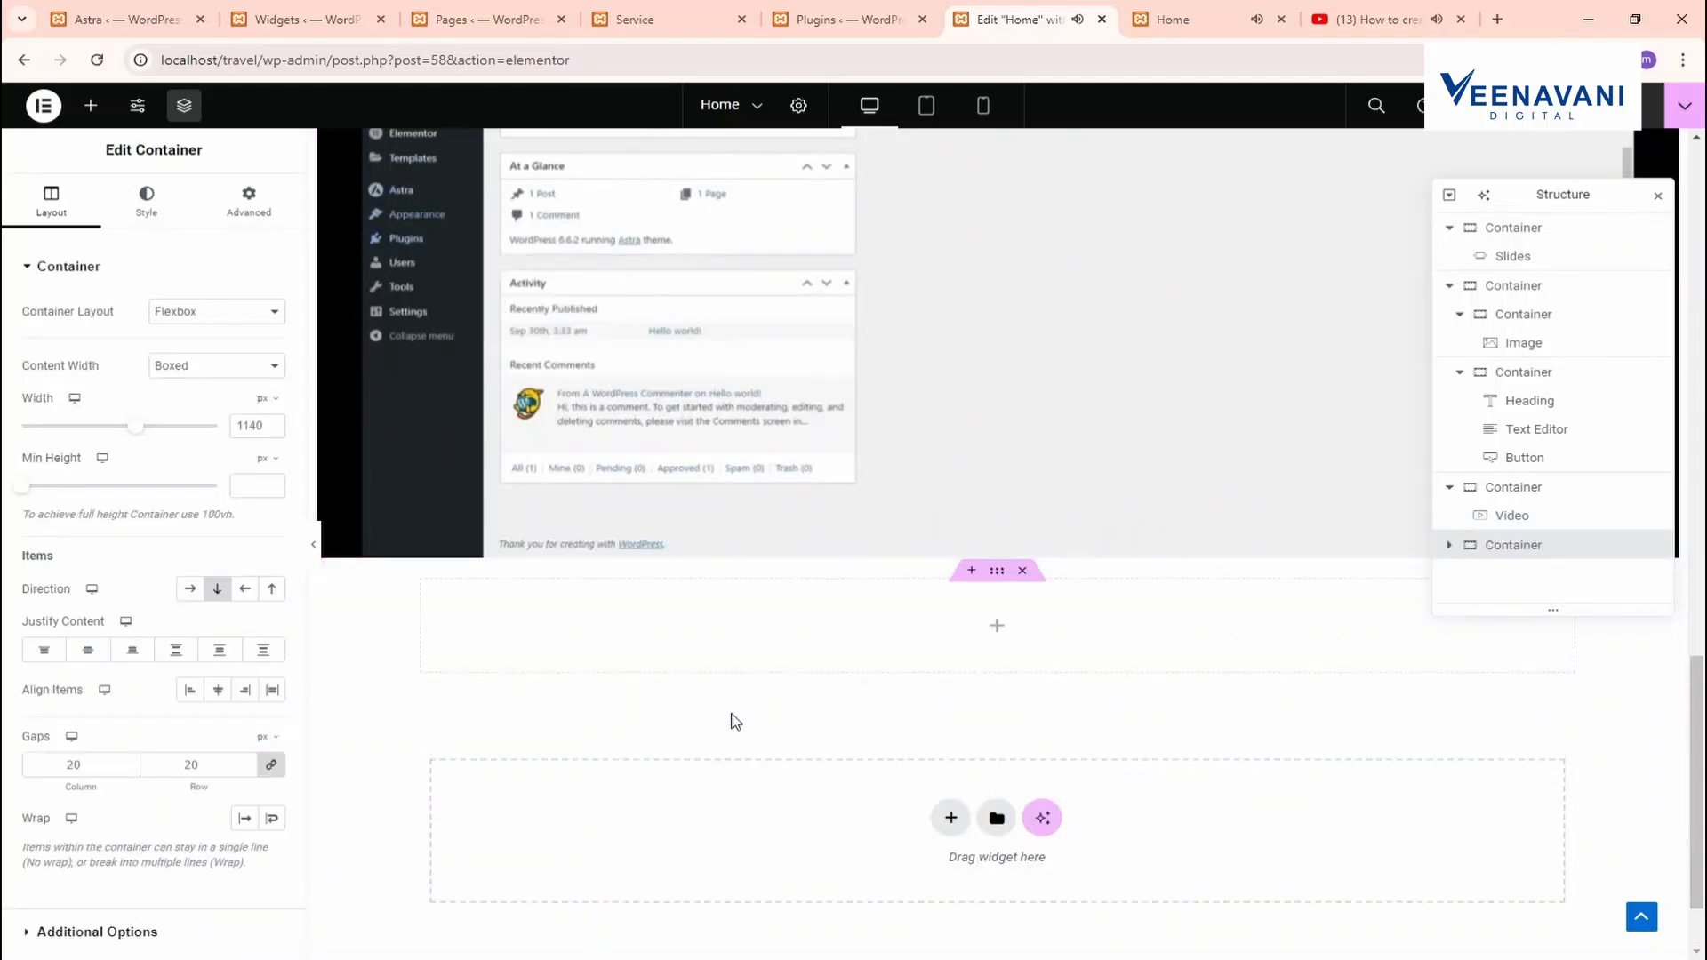
{"action": "left_click", "coordinate": [91, 104]}
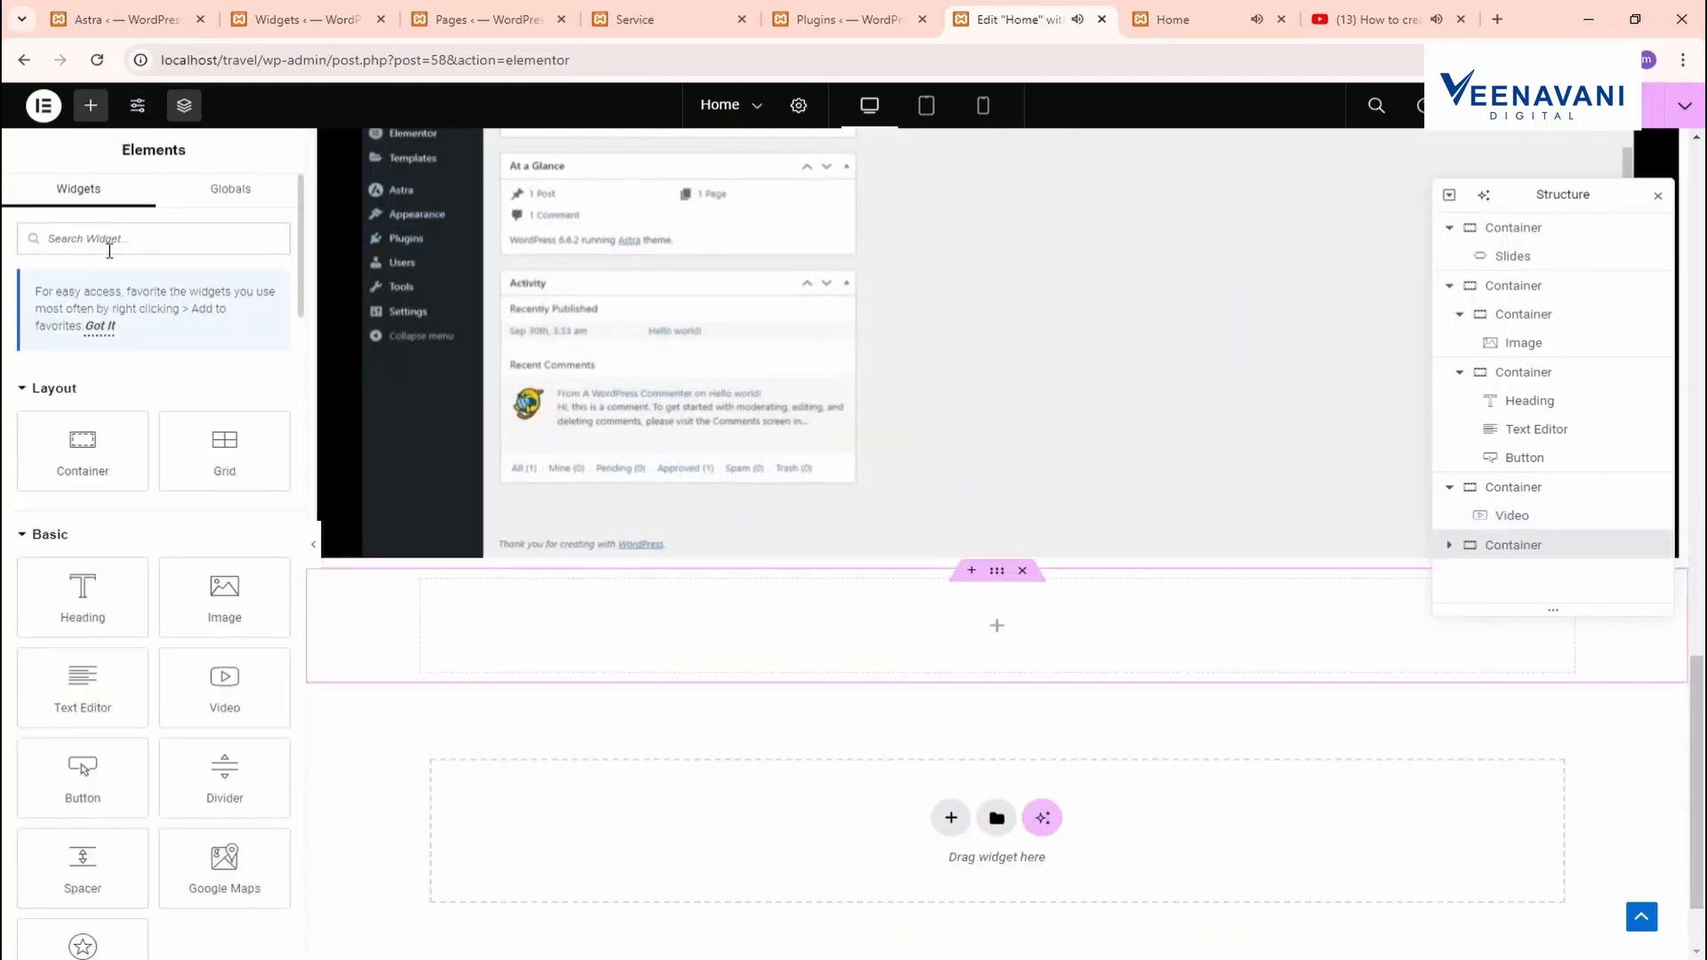
{"action": "type", "text": "IMAGE"}
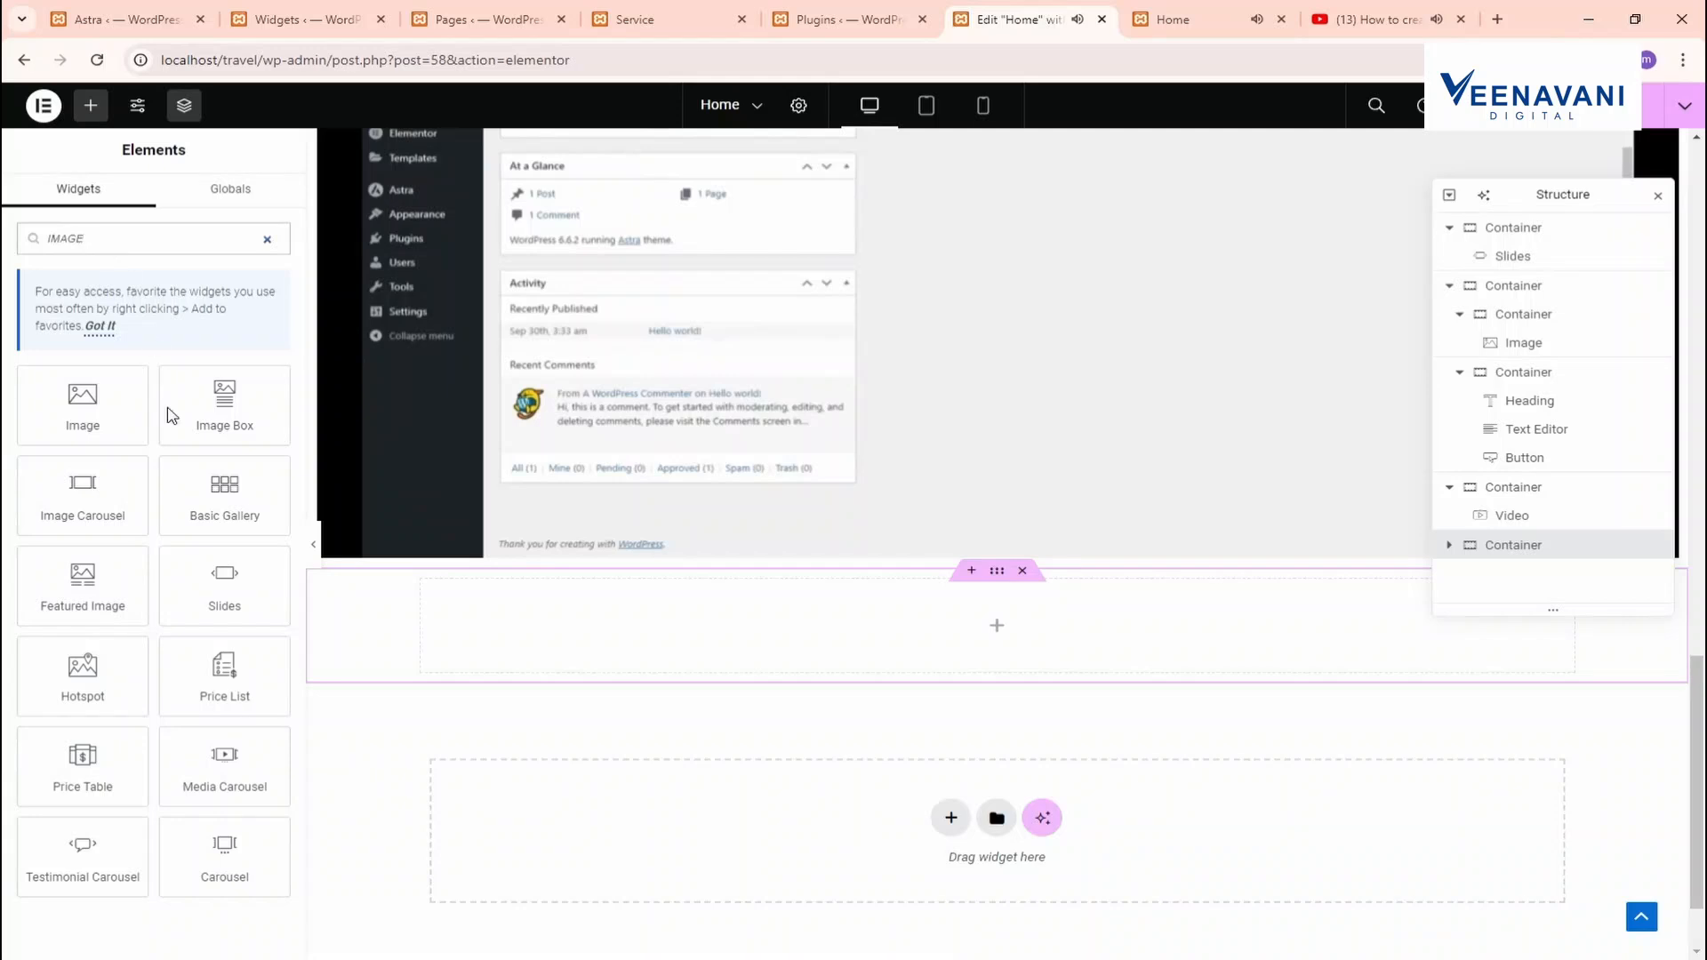
{"action": "left_click_drag", "start_coordinate": [130, 510], "coordinate": [880, 657]}
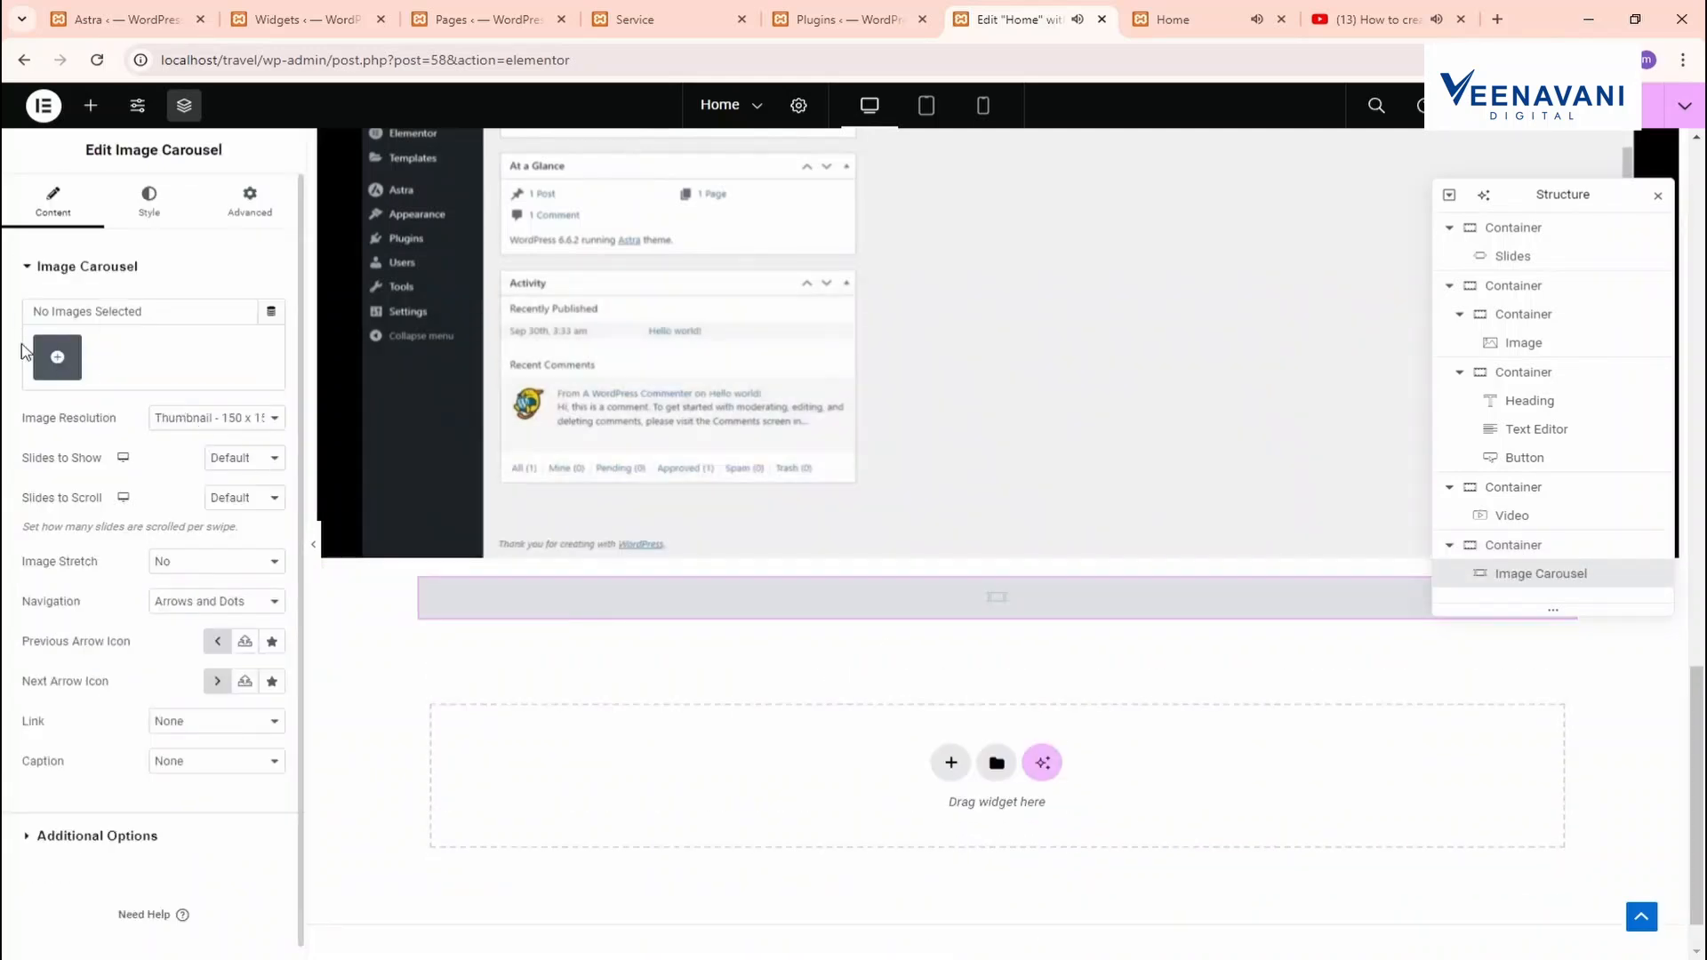
Fill the carousel with the Google Business and Digital Marketing posters plus two castle photos
{"action": "left_click", "coordinate": [55, 356]}
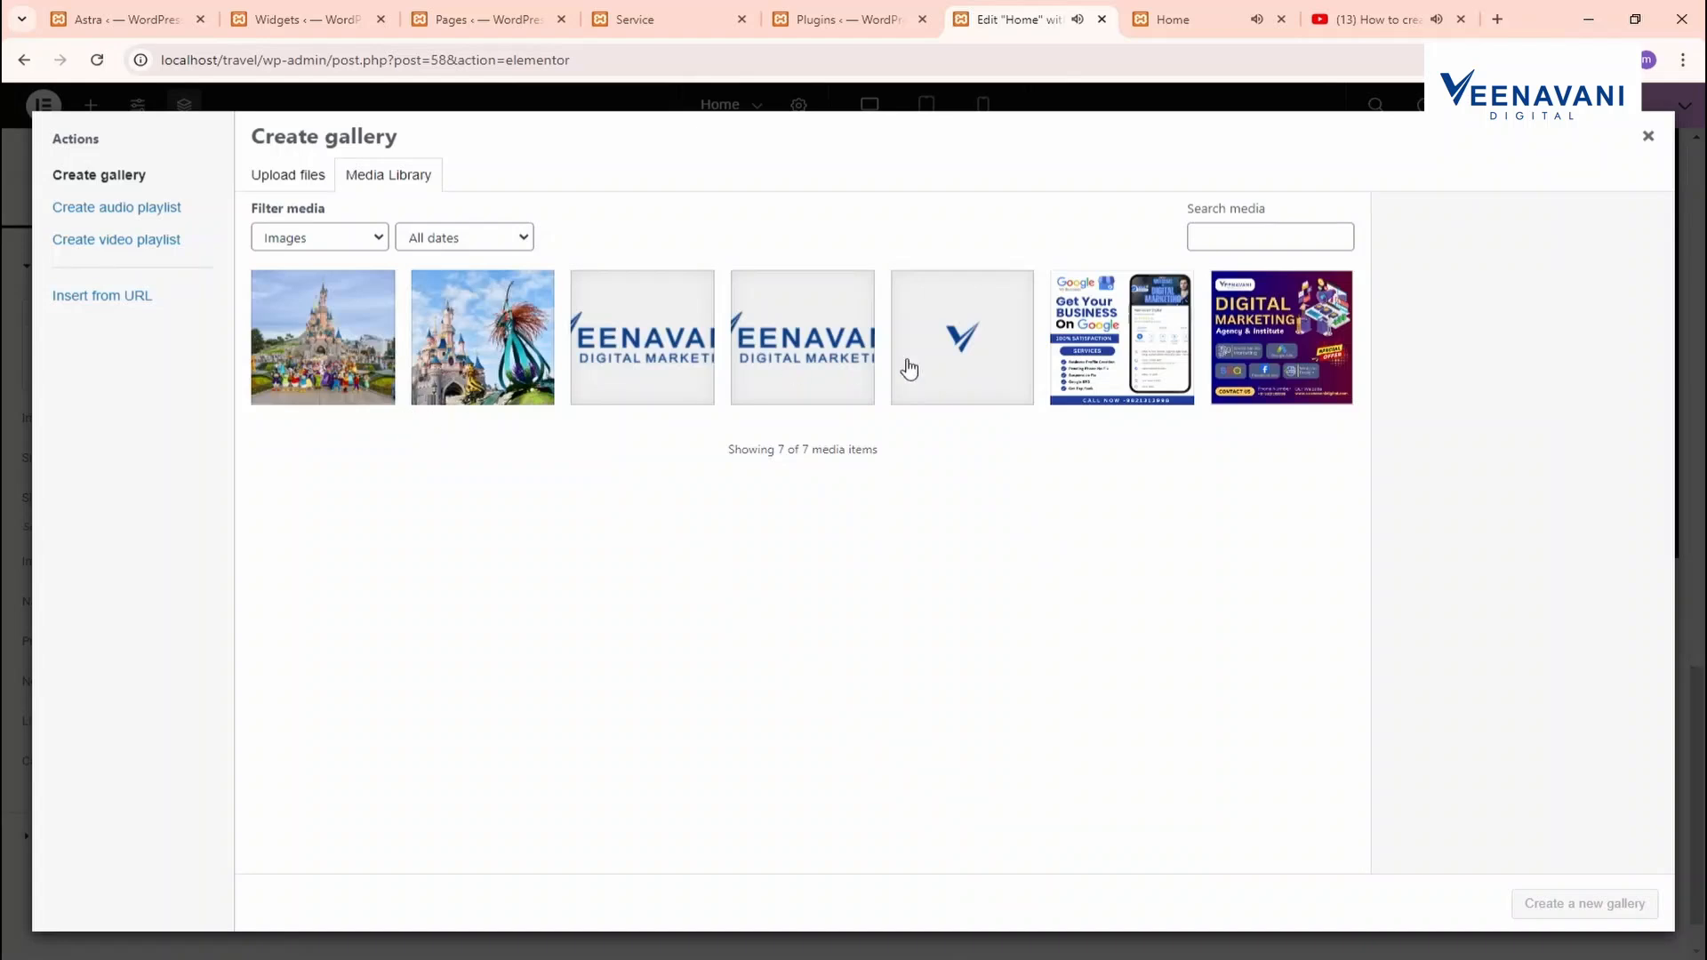
{"action": "left_click", "coordinate": [1124, 339]}
{"action": "left_click", "coordinate": [1221, 342]}
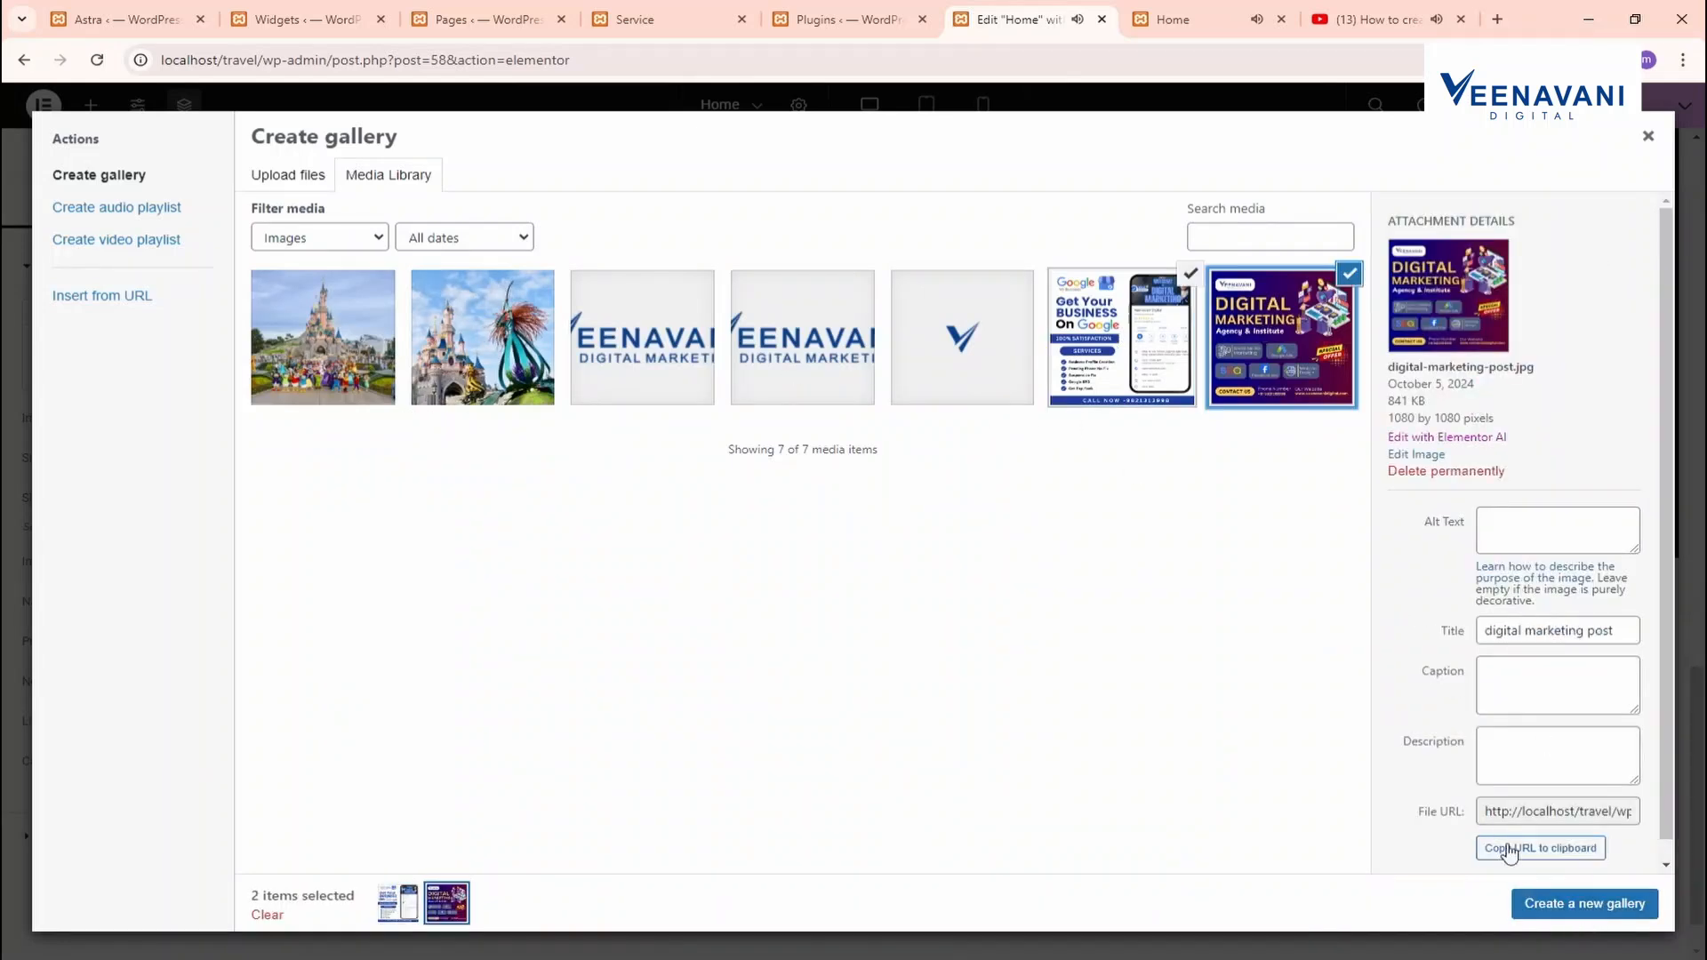
{"action": "left_click", "coordinate": [1590, 912]}
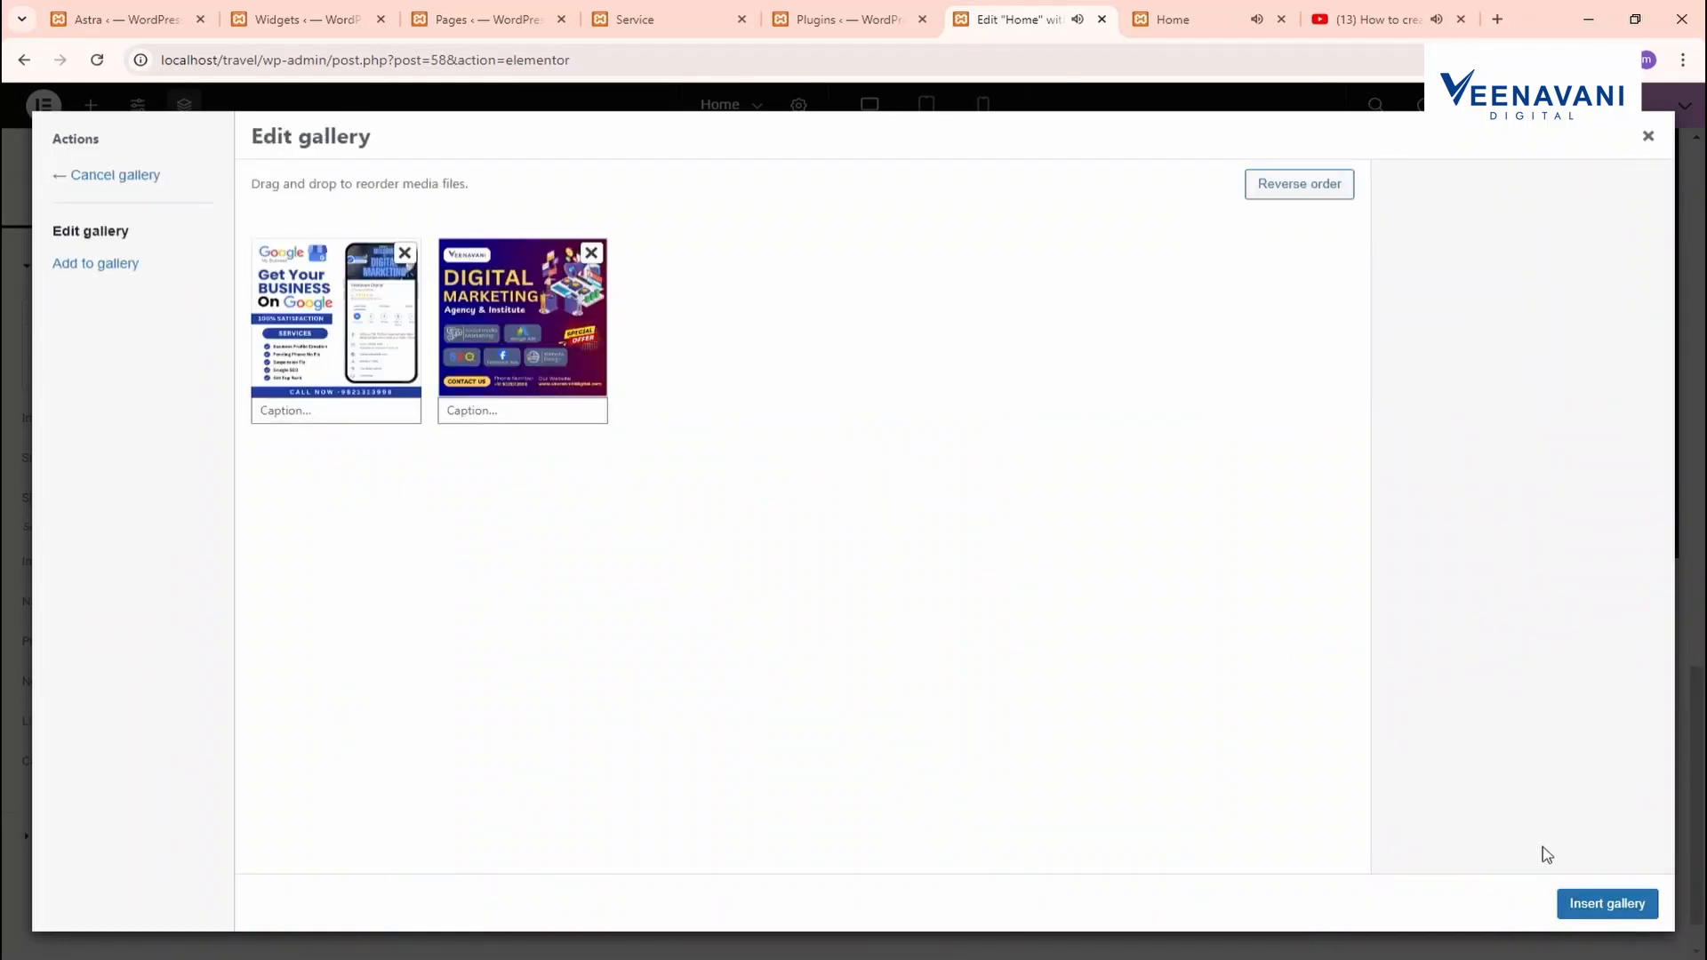
{"action": "left_click", "coordinate": [122, 265]}
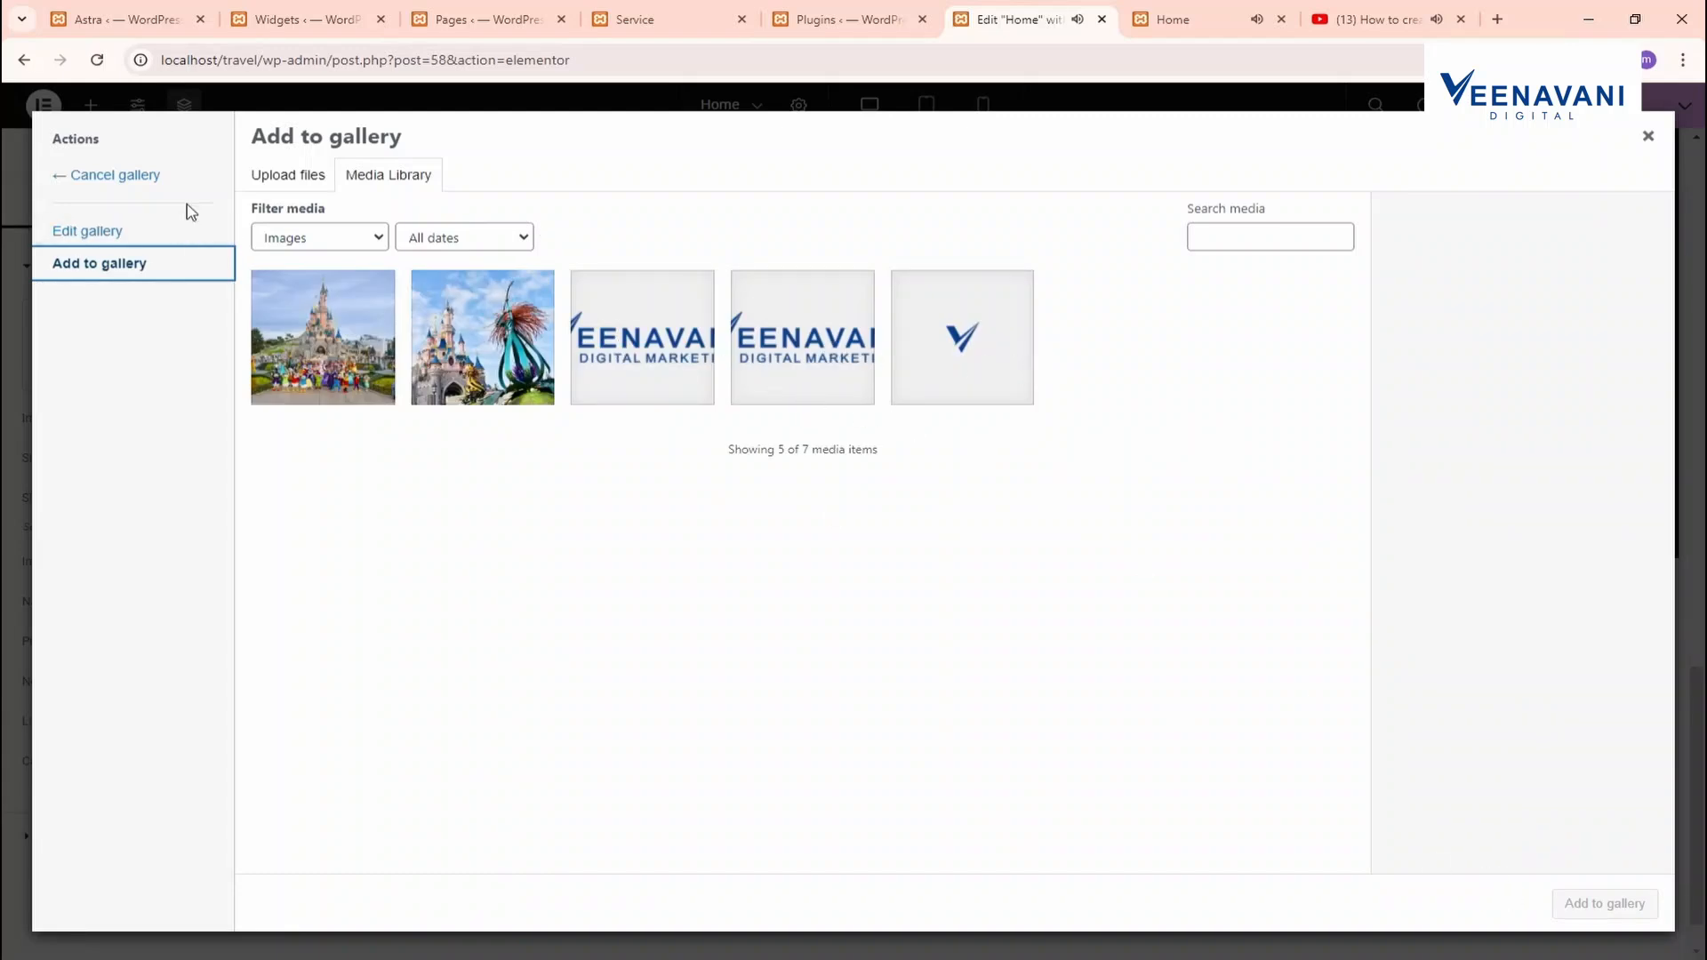
{"action": "left_click", "coordinate": [380, 345]}
{"action": "left_click", "coordinate": [490, 348]}
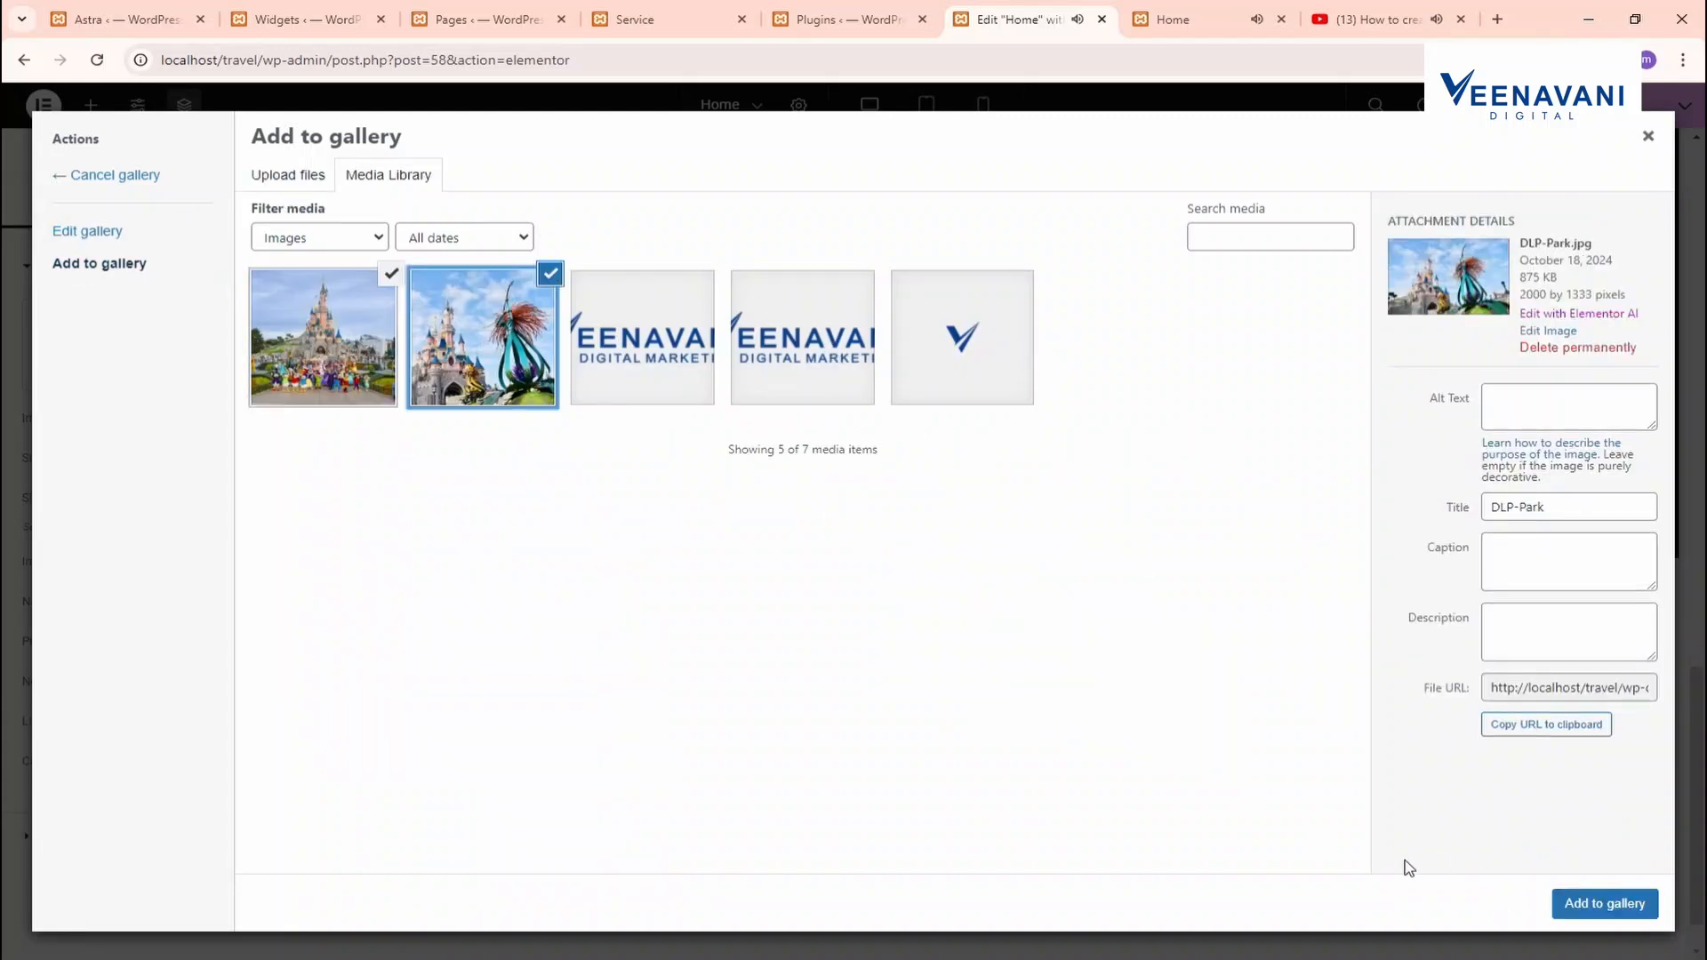
{"action": "left_click", "coordinate": [1575, 903]}
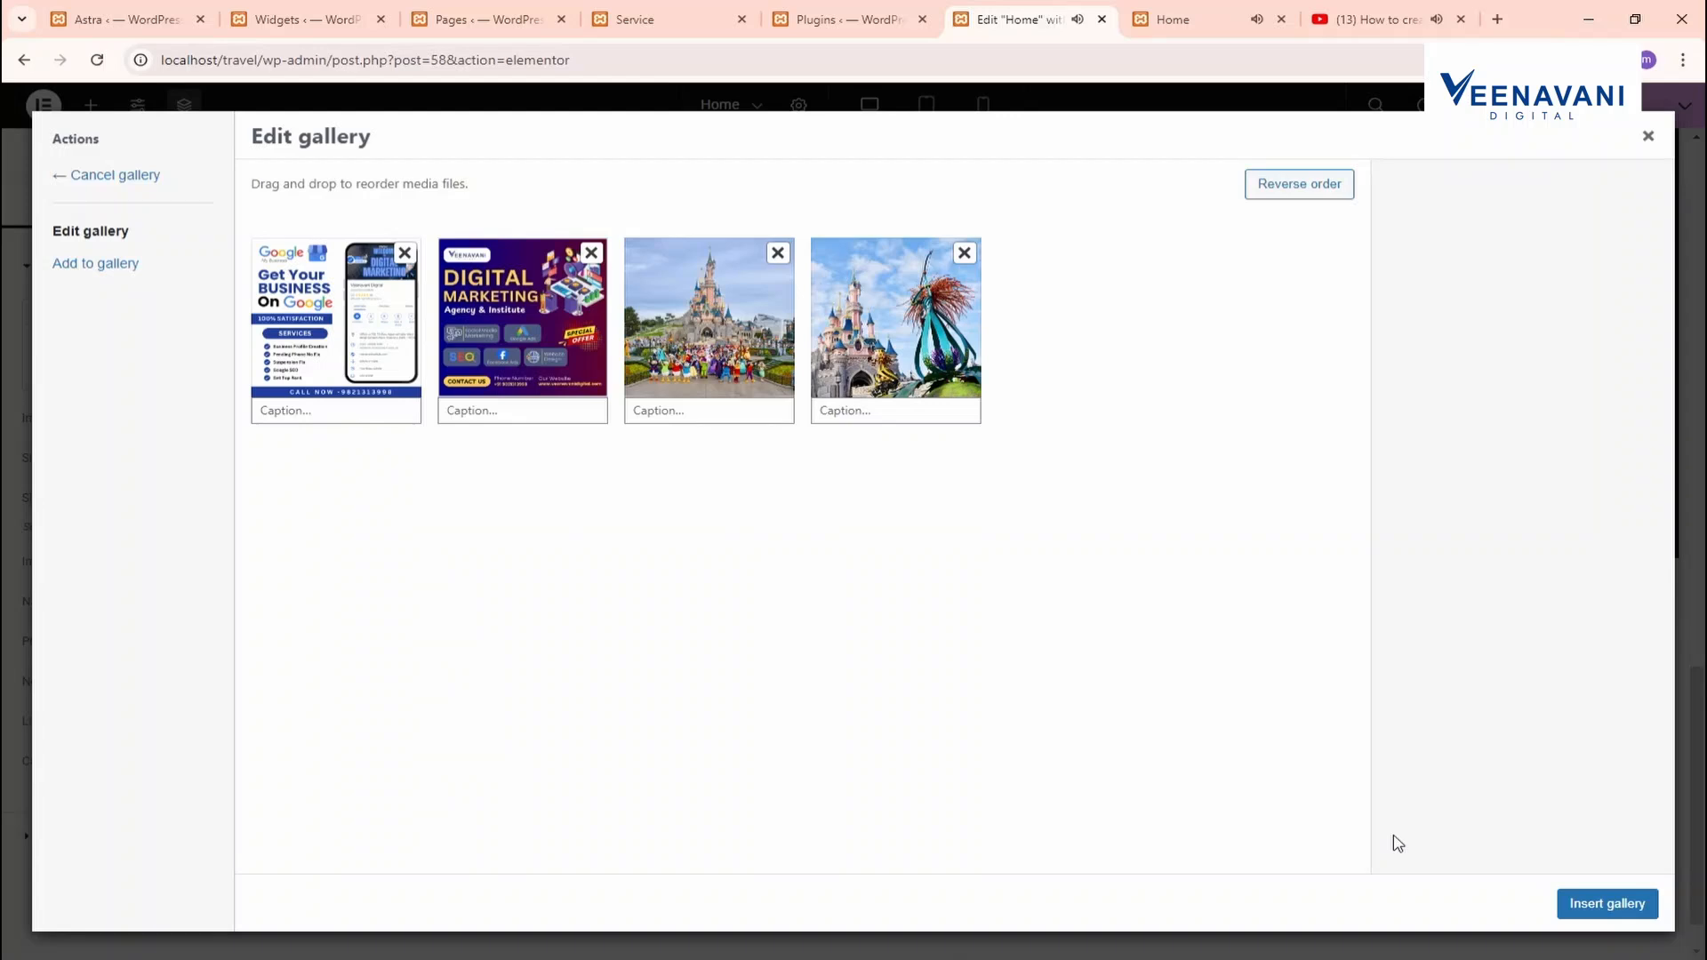
{"action": "left_click", "coordinate": [1607, 903]}
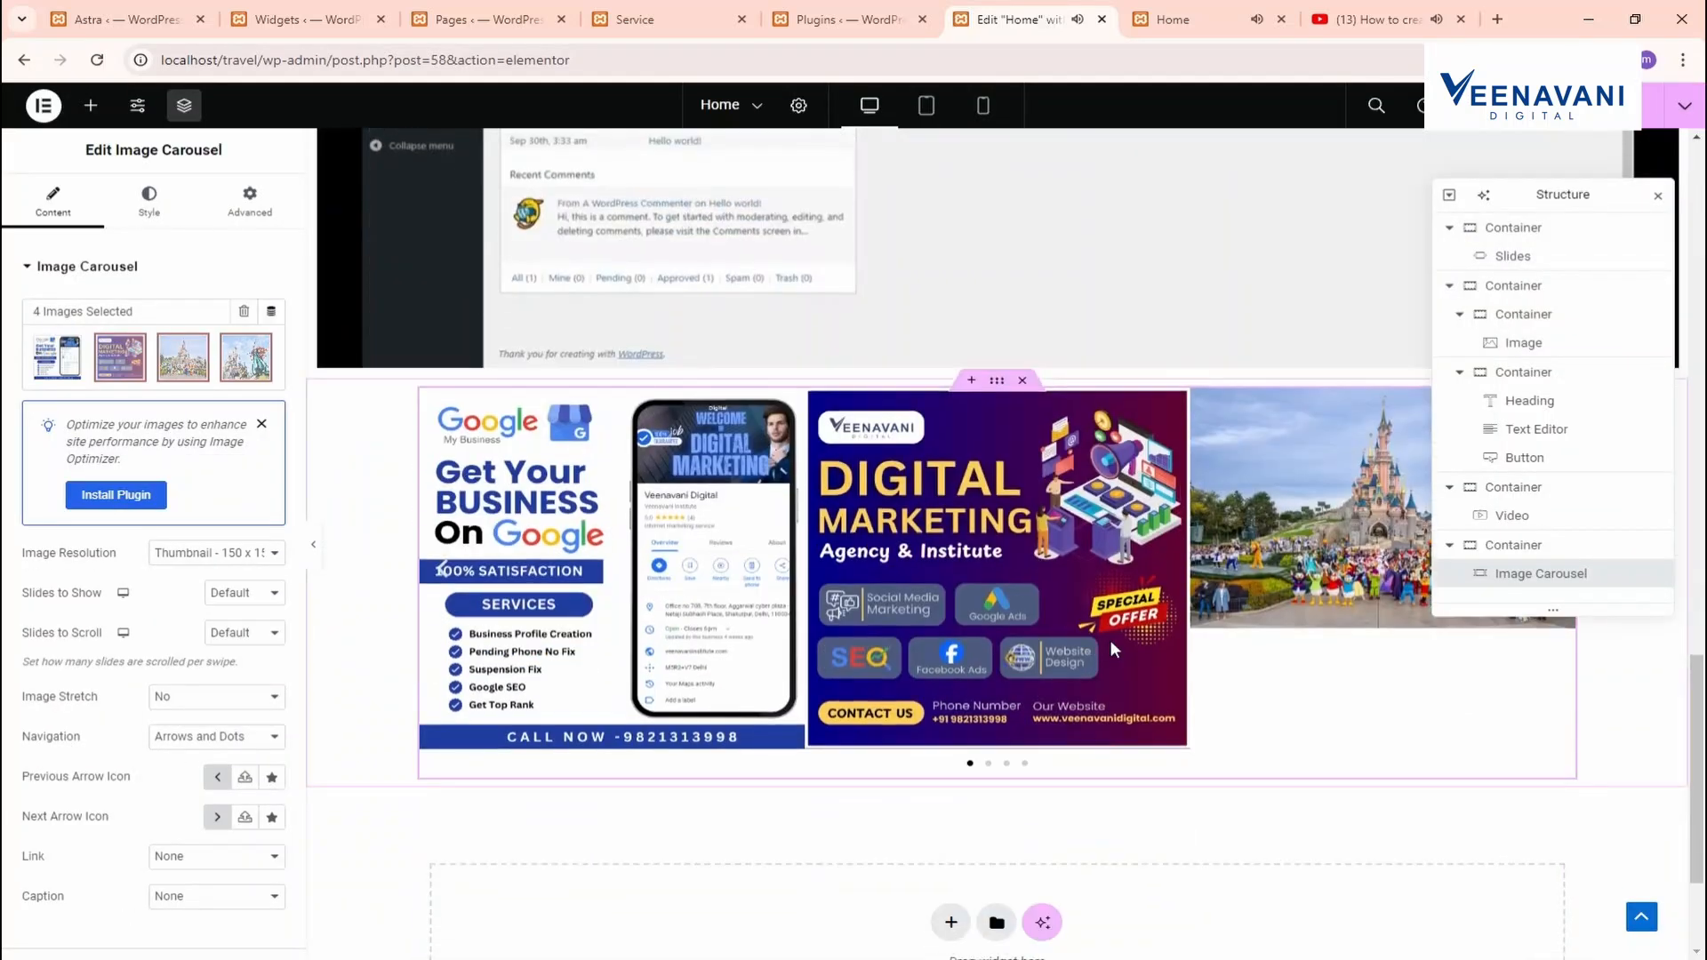
Set the carousel container's top margin to 50 px
{"action": "left_click", "coordinate": [938, 384]}
{"action": "left_click", "coordinate": [249, 197]}
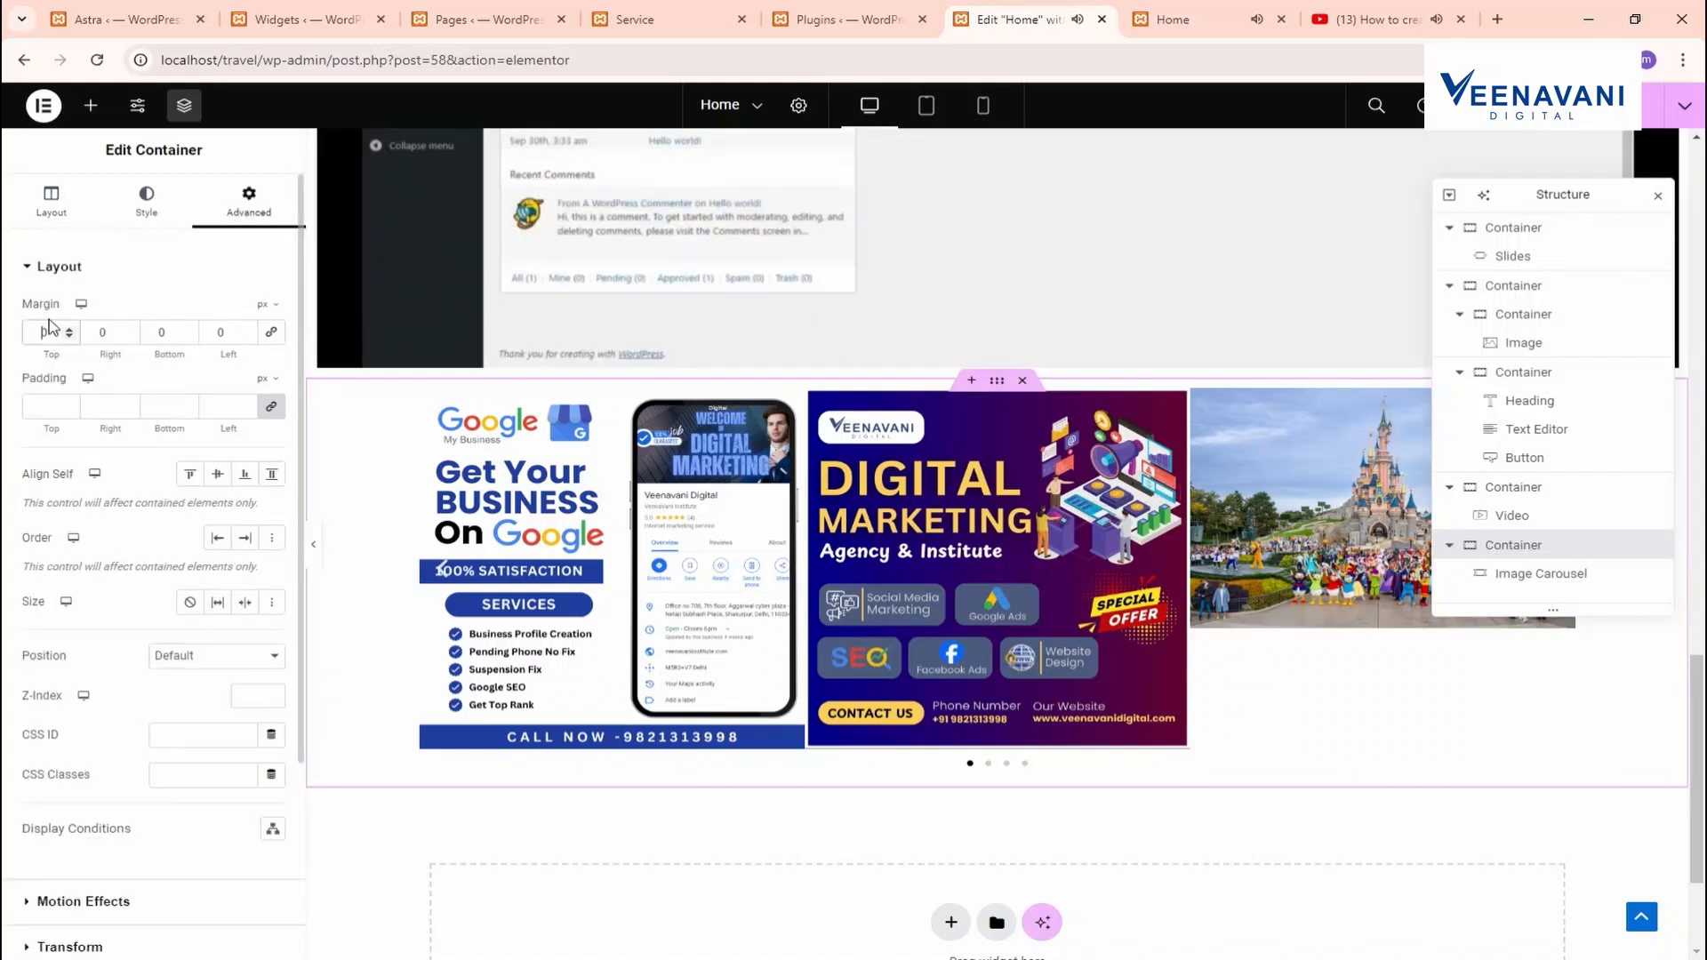
{"action": "left_click", "coordinate": [49, 332]}
{"action": "type", "text": "50"}
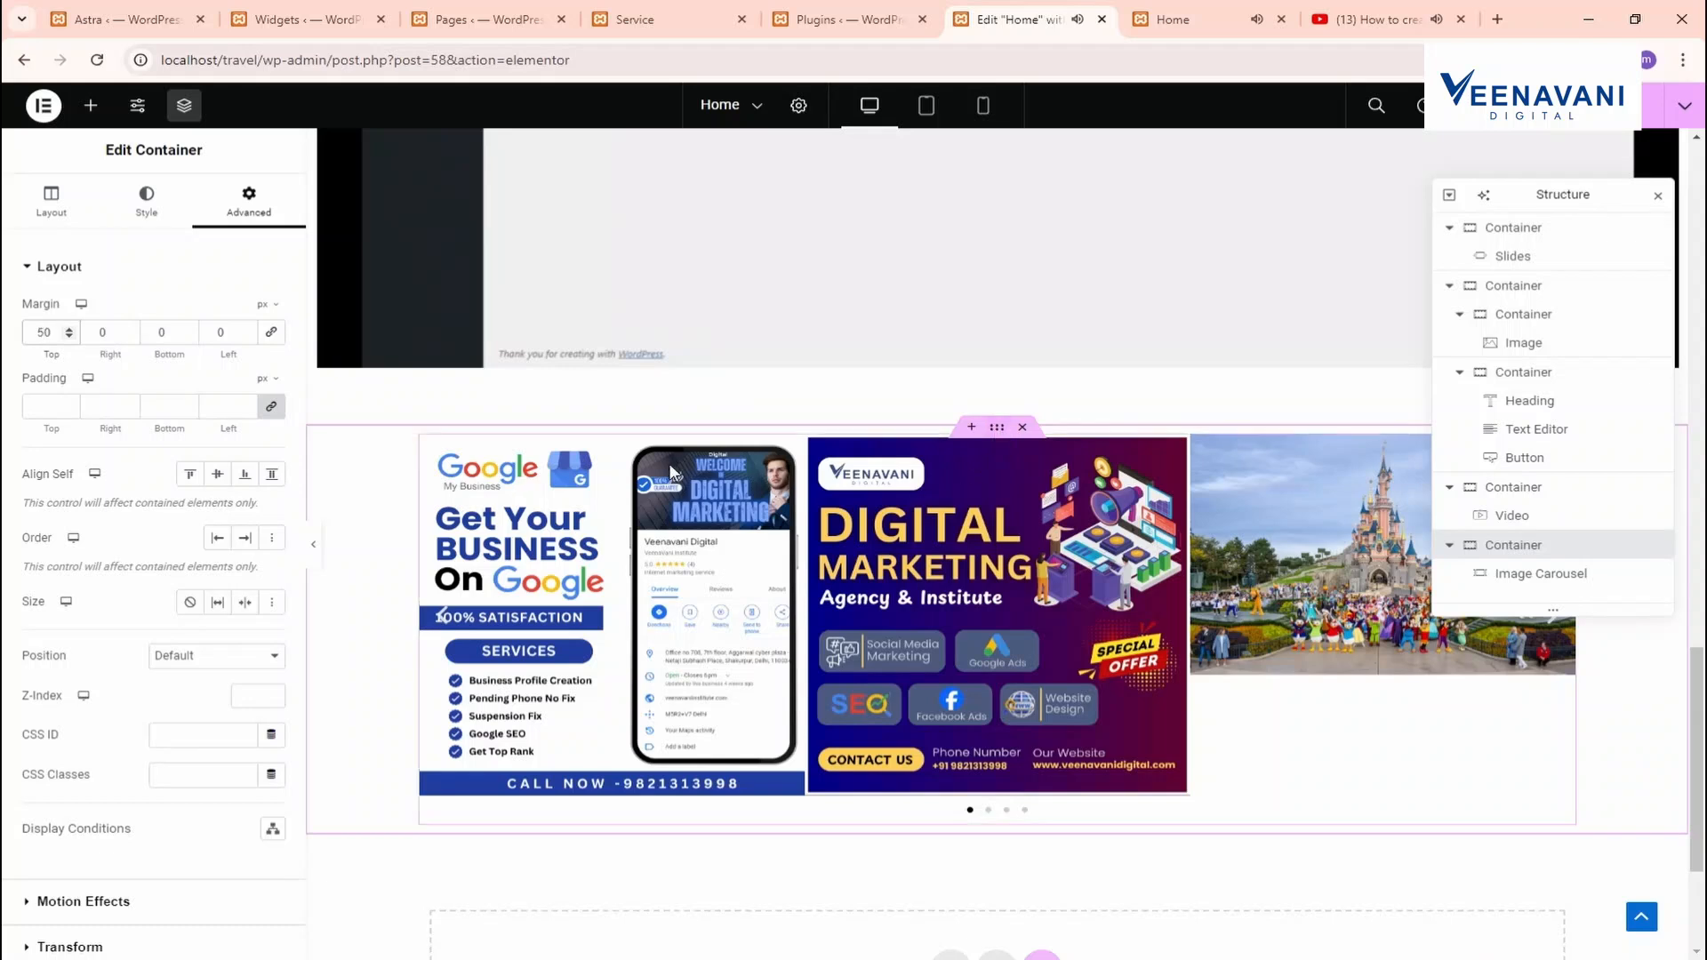
{"action": "left_click", "coordinate": [53, 213]}
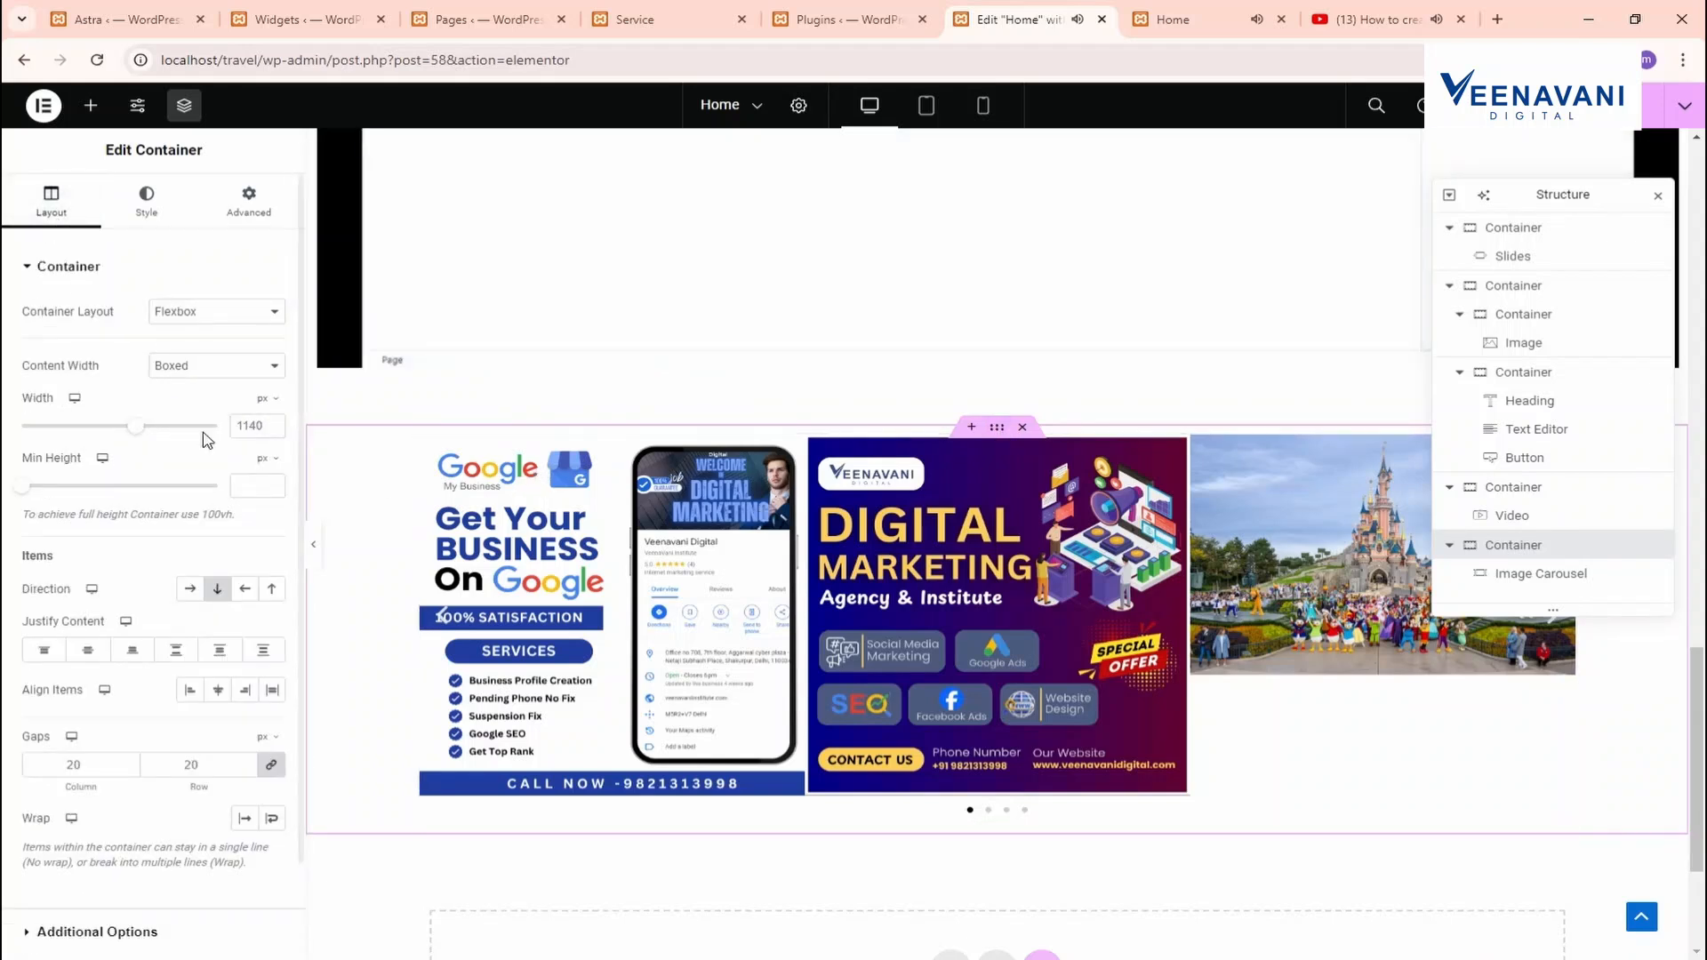
Open the Image Carousel's Additional Options for autoplay and loop
{"action": "right_click", "coordinate": [756, 468]}
{"action": "left_click", "coordinate": [800, 491]}
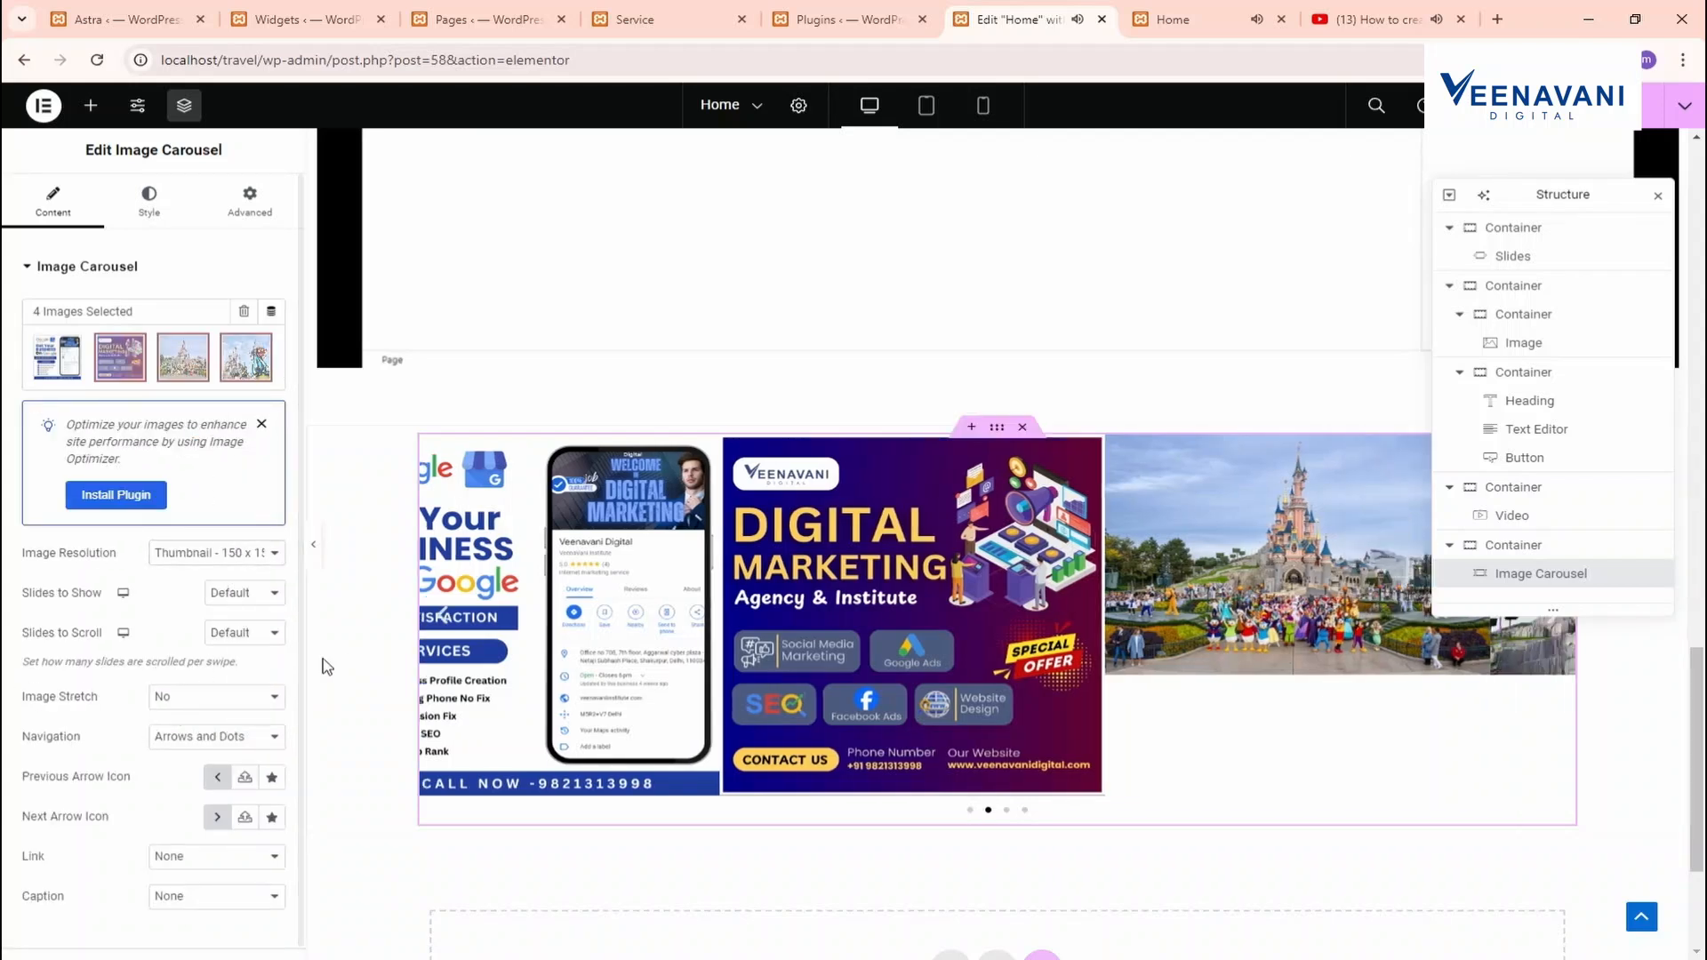
{"action": "scroll", "coordinate": [233, 744], "scroll_direction": "down", "scroll_amount": 2}
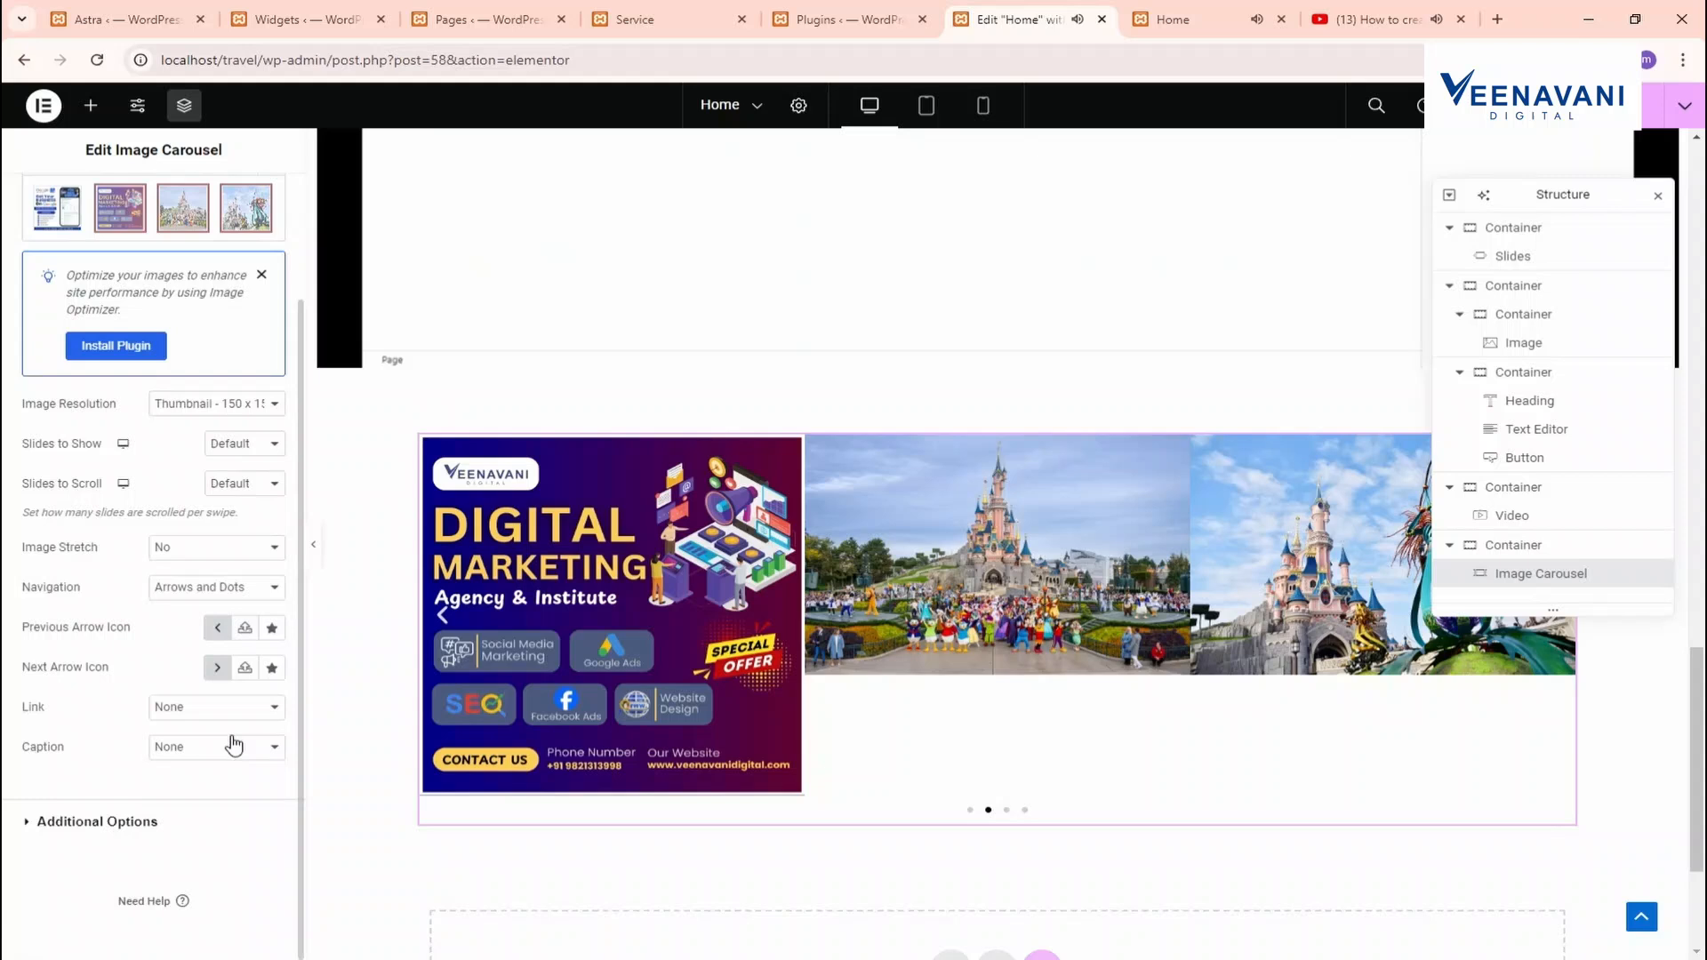
{"action": "left_click", "coordinate": [114, 821]}
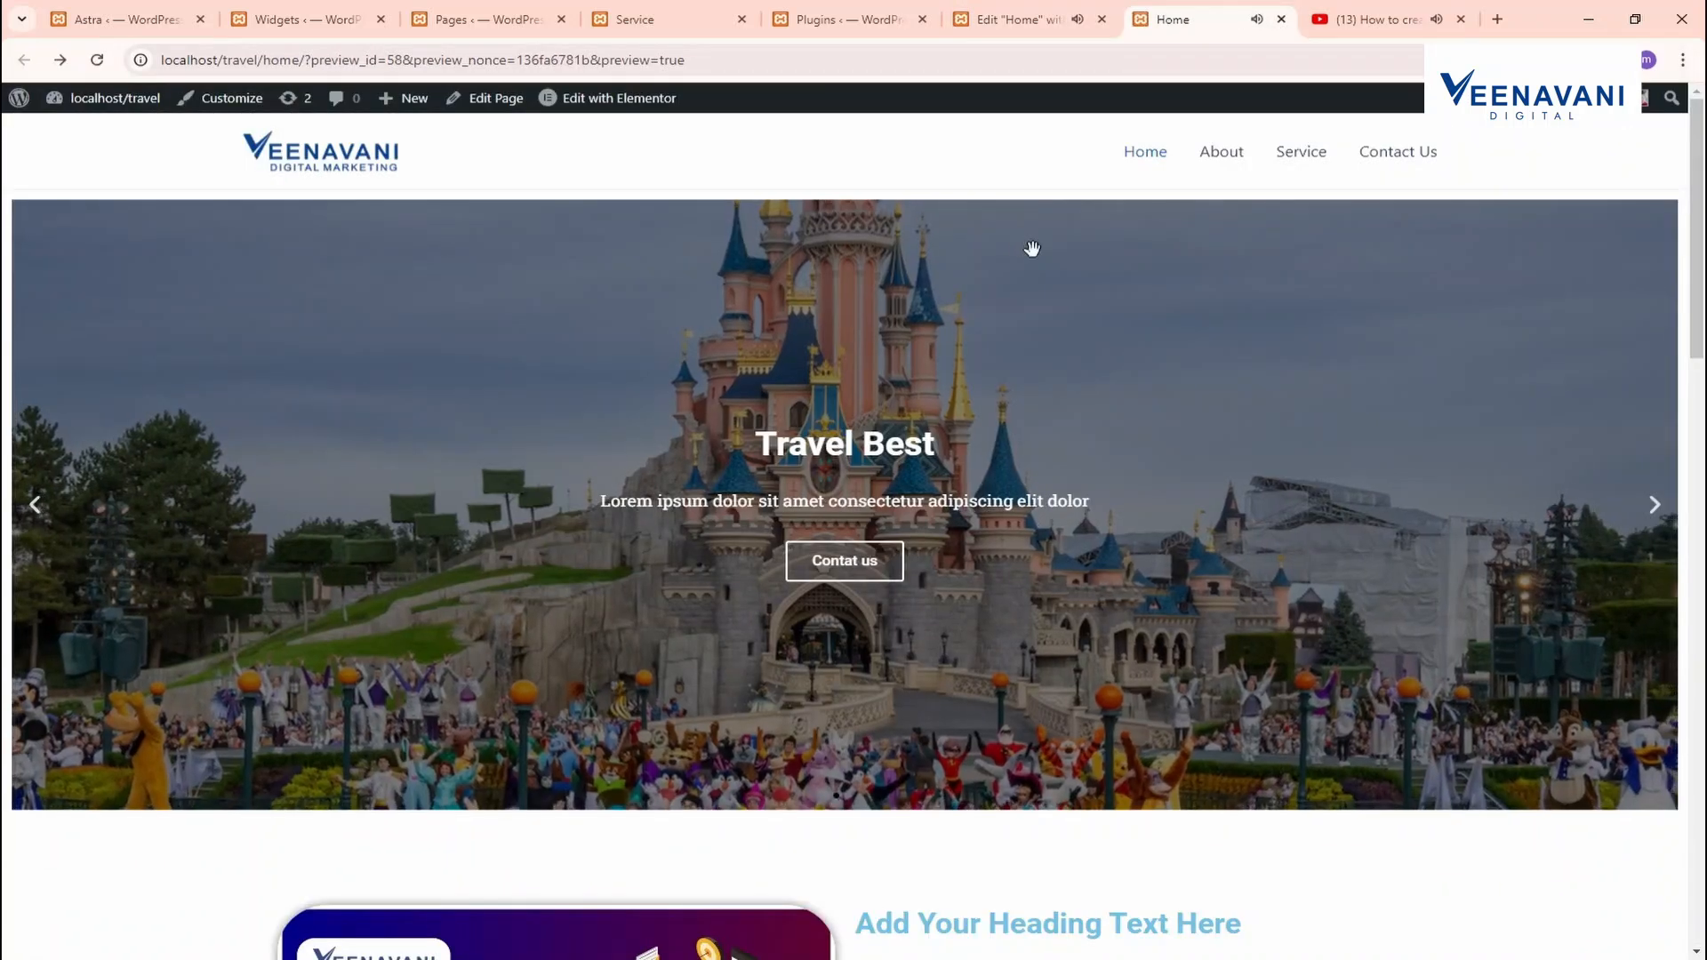
Scroll the live Home page to check the video and four-image carousel, then return to Elementor
{"action": "scroll", "coordinate": [1032, 249], "scroll_direction": "down", "scroll_amount": 18}
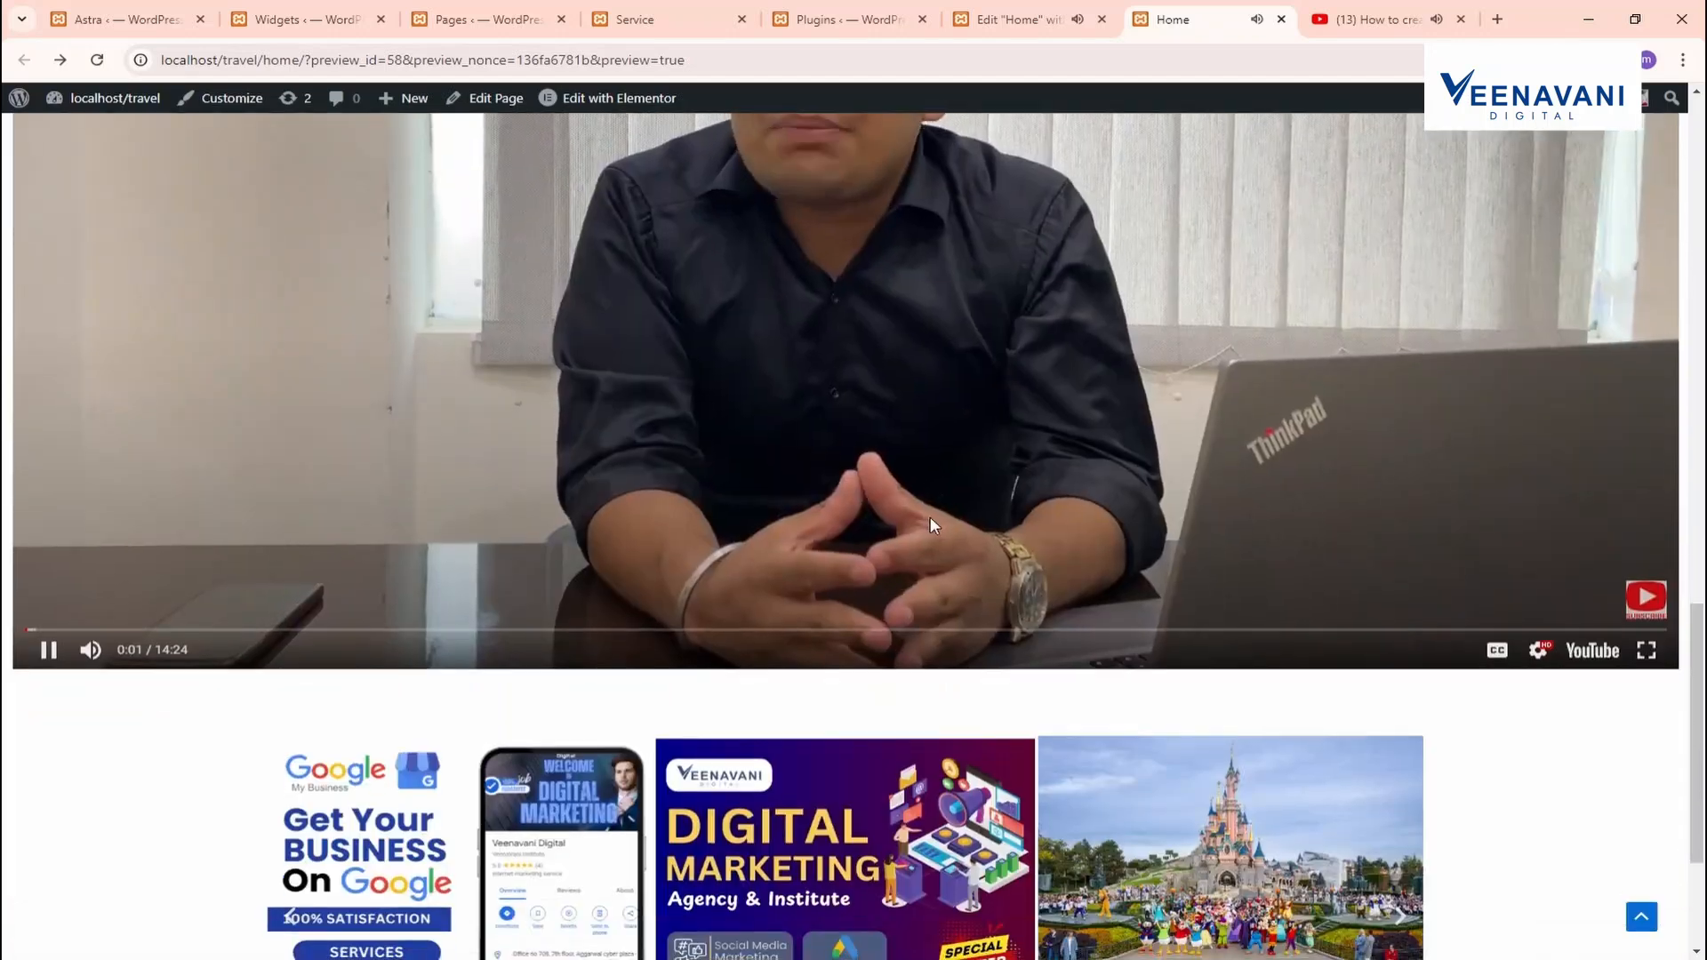
{"action": "scroll", "coordinate": [930, 518], "scroll_direction": "down", "scroll_amount": 3}
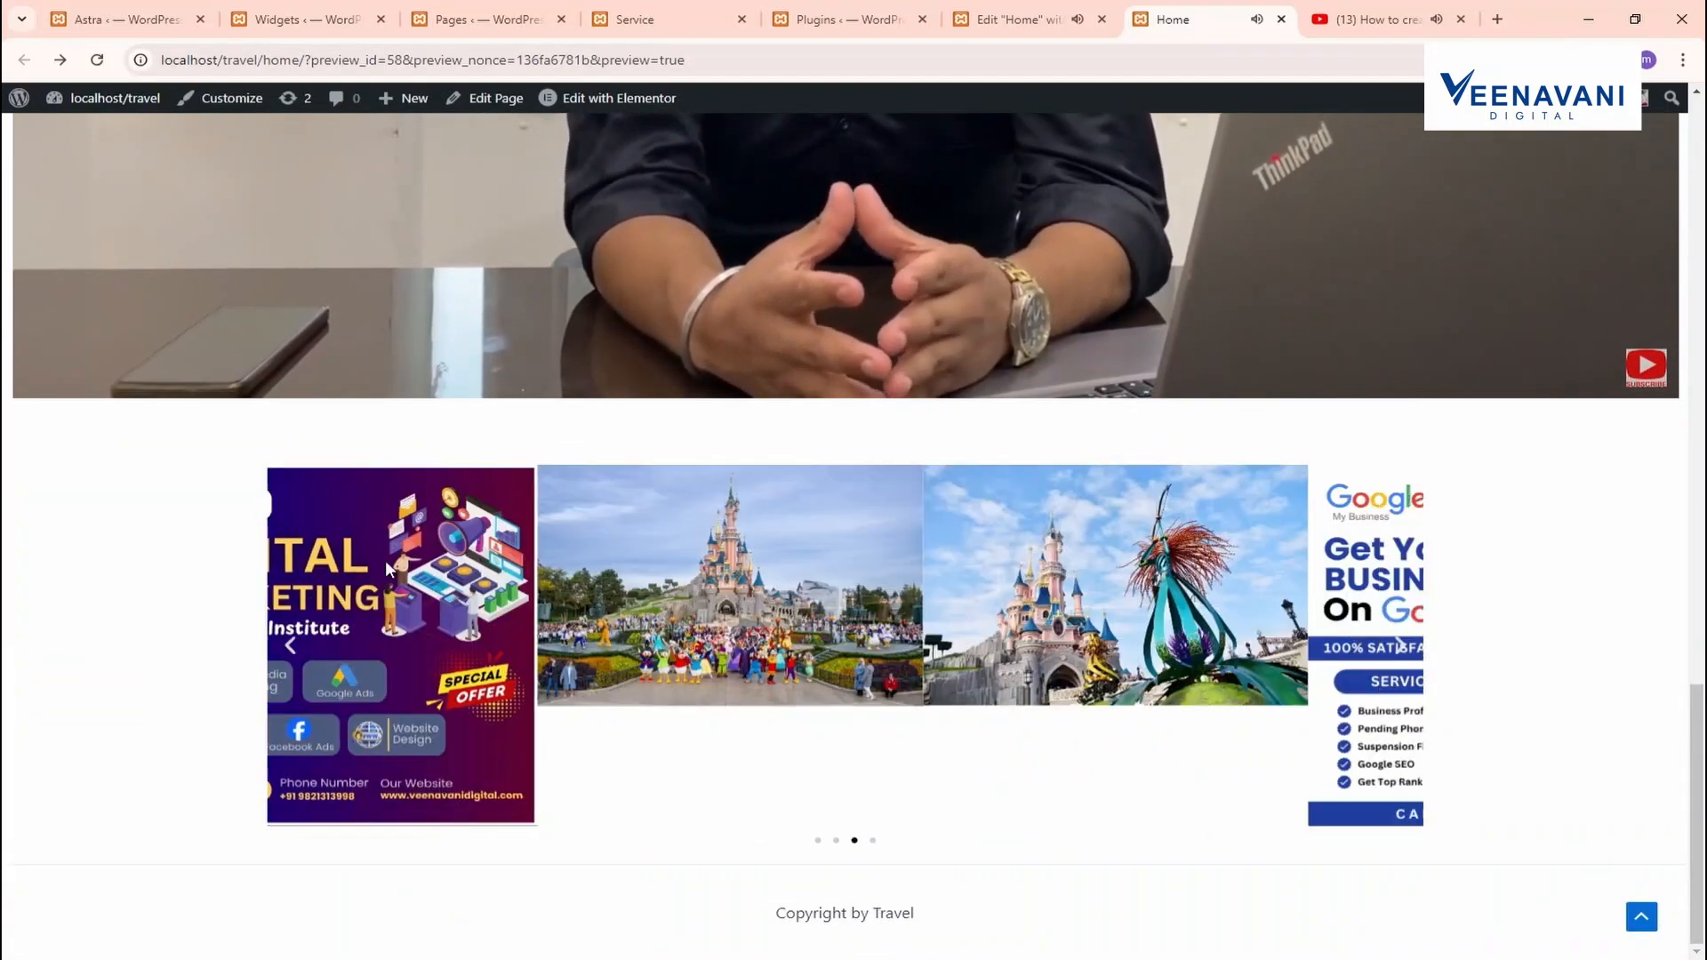
{"action": "left_click", "coordinate": [1044, 18]}
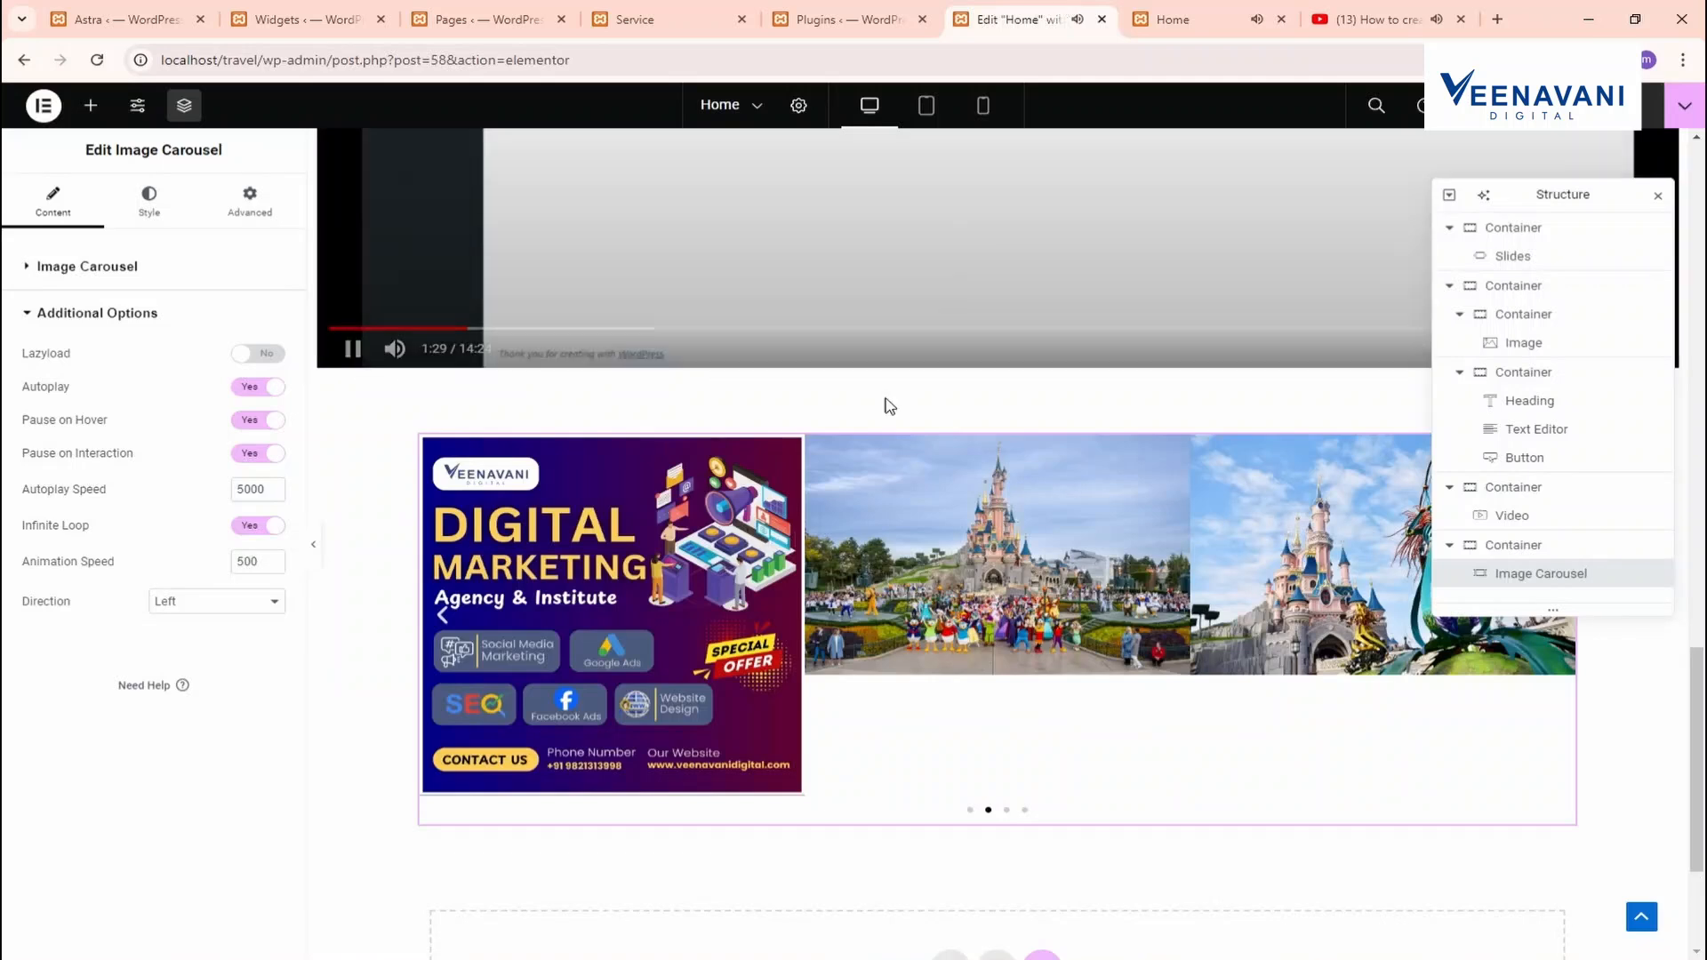
{"action": "scroll", "coordinate": [889, 407], "scroll_direction": "down", "scroll_amount": 1}
{"action": "scroll", "coordinate": [889, 424], "scroll_direction": "down", "scroll_amount": 2}
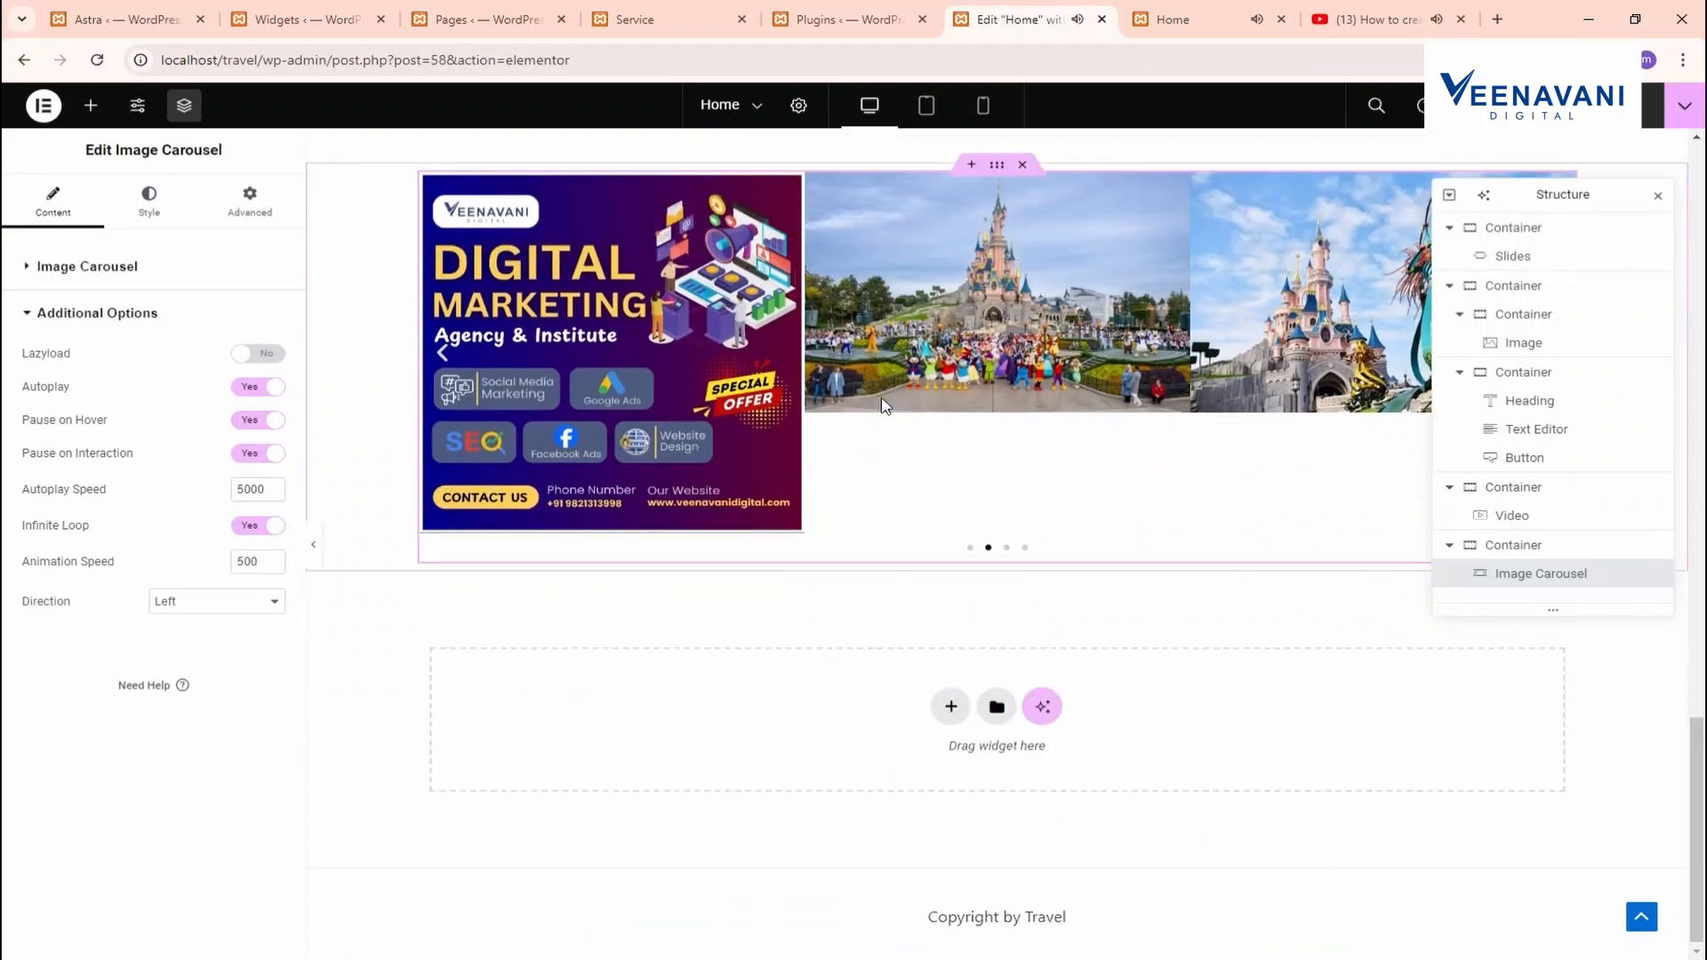
{"action": "left_click", "coordinate": [1182, 18]}
{"action": "left_click", "coordinate": [1058, 8]}
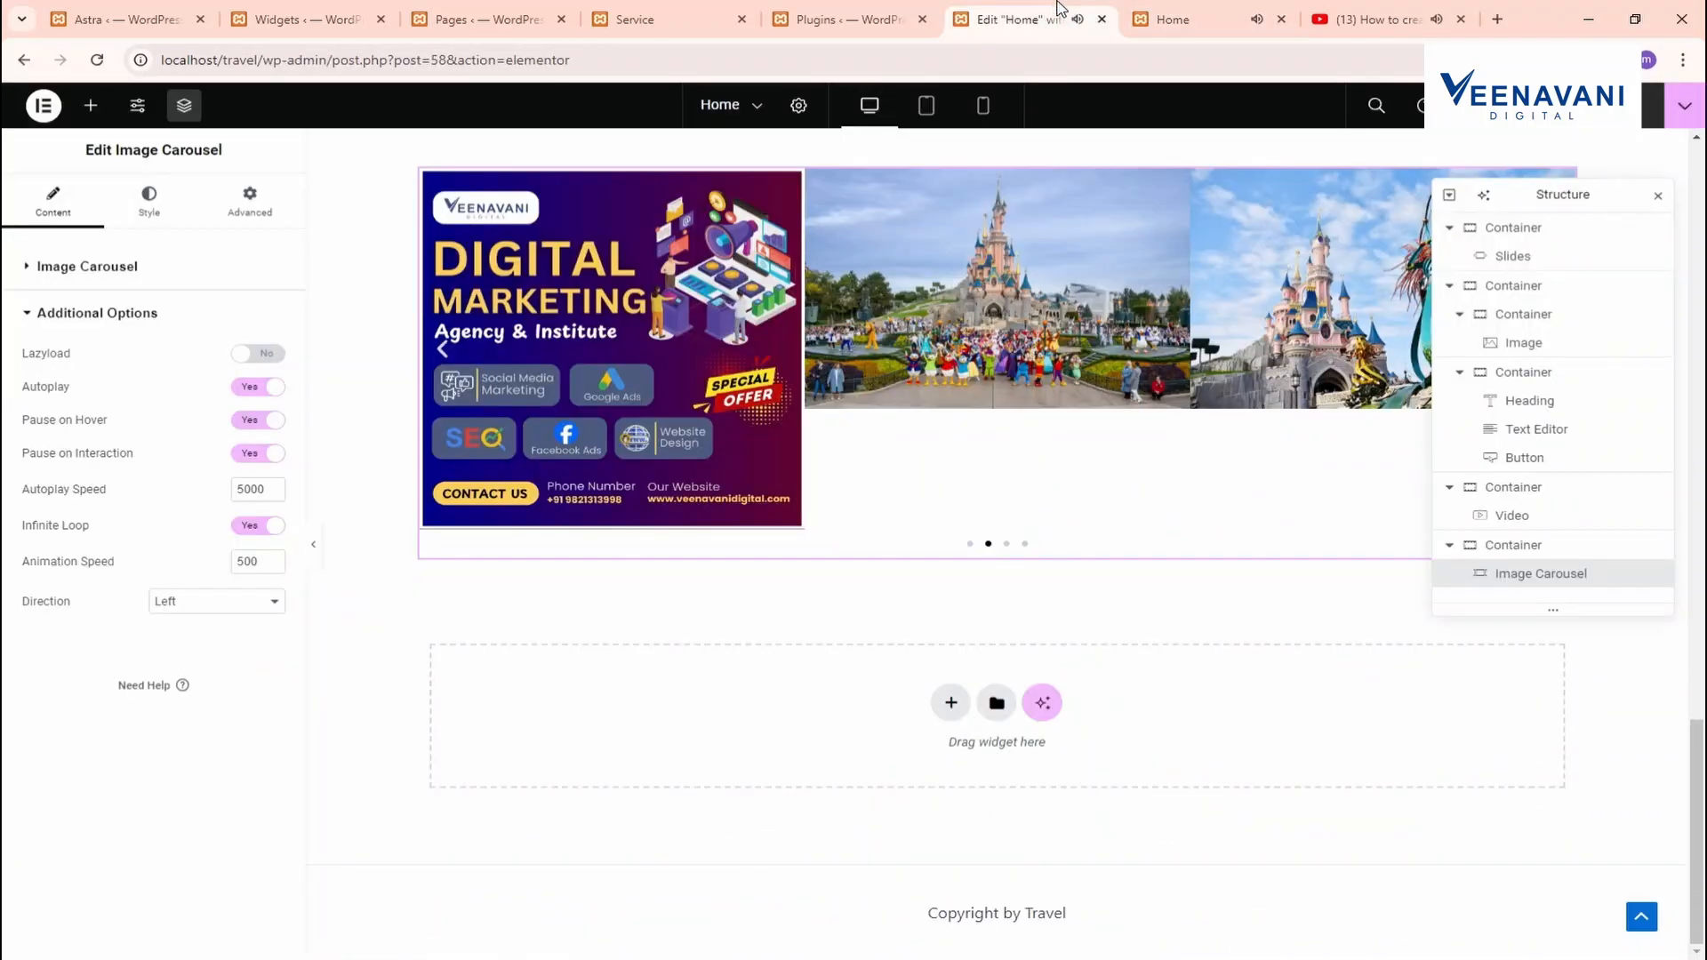
Add a single-column Flexbox container at the page bottom and drop a Form widget into it
{"action": "left_click", "coordinate": [948, 705]}
{"action": "left_click", "coordinate": [934, 764]}
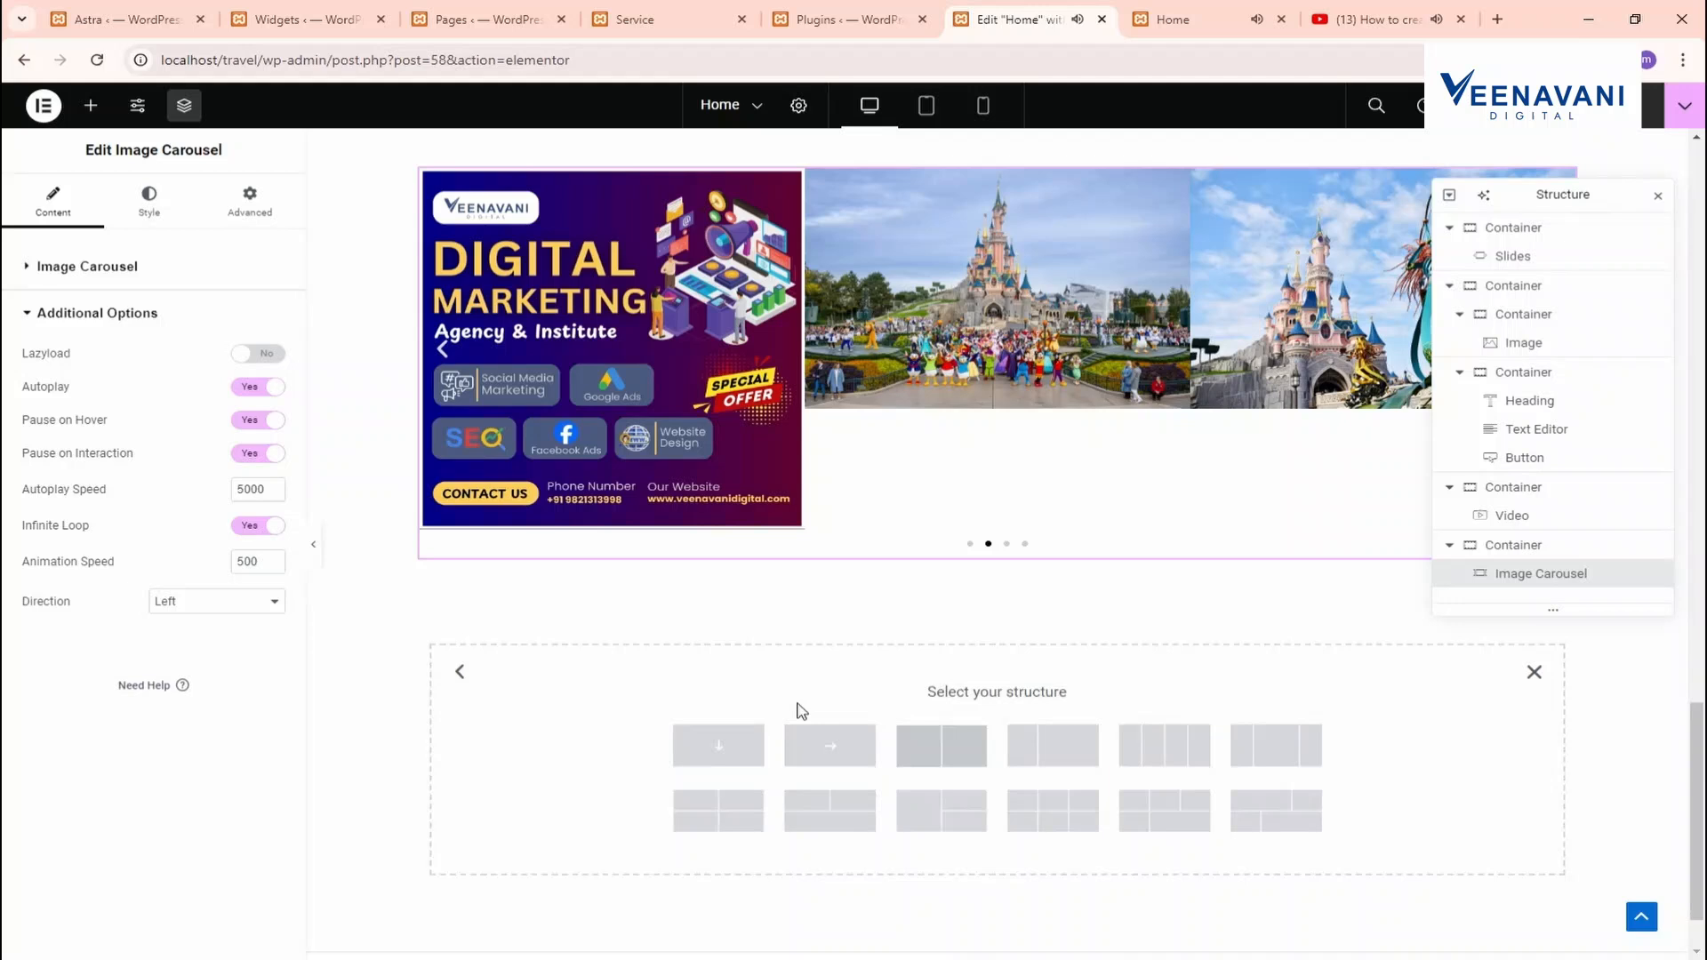
{"action": "left_click", "coordinate": [718, 744]}
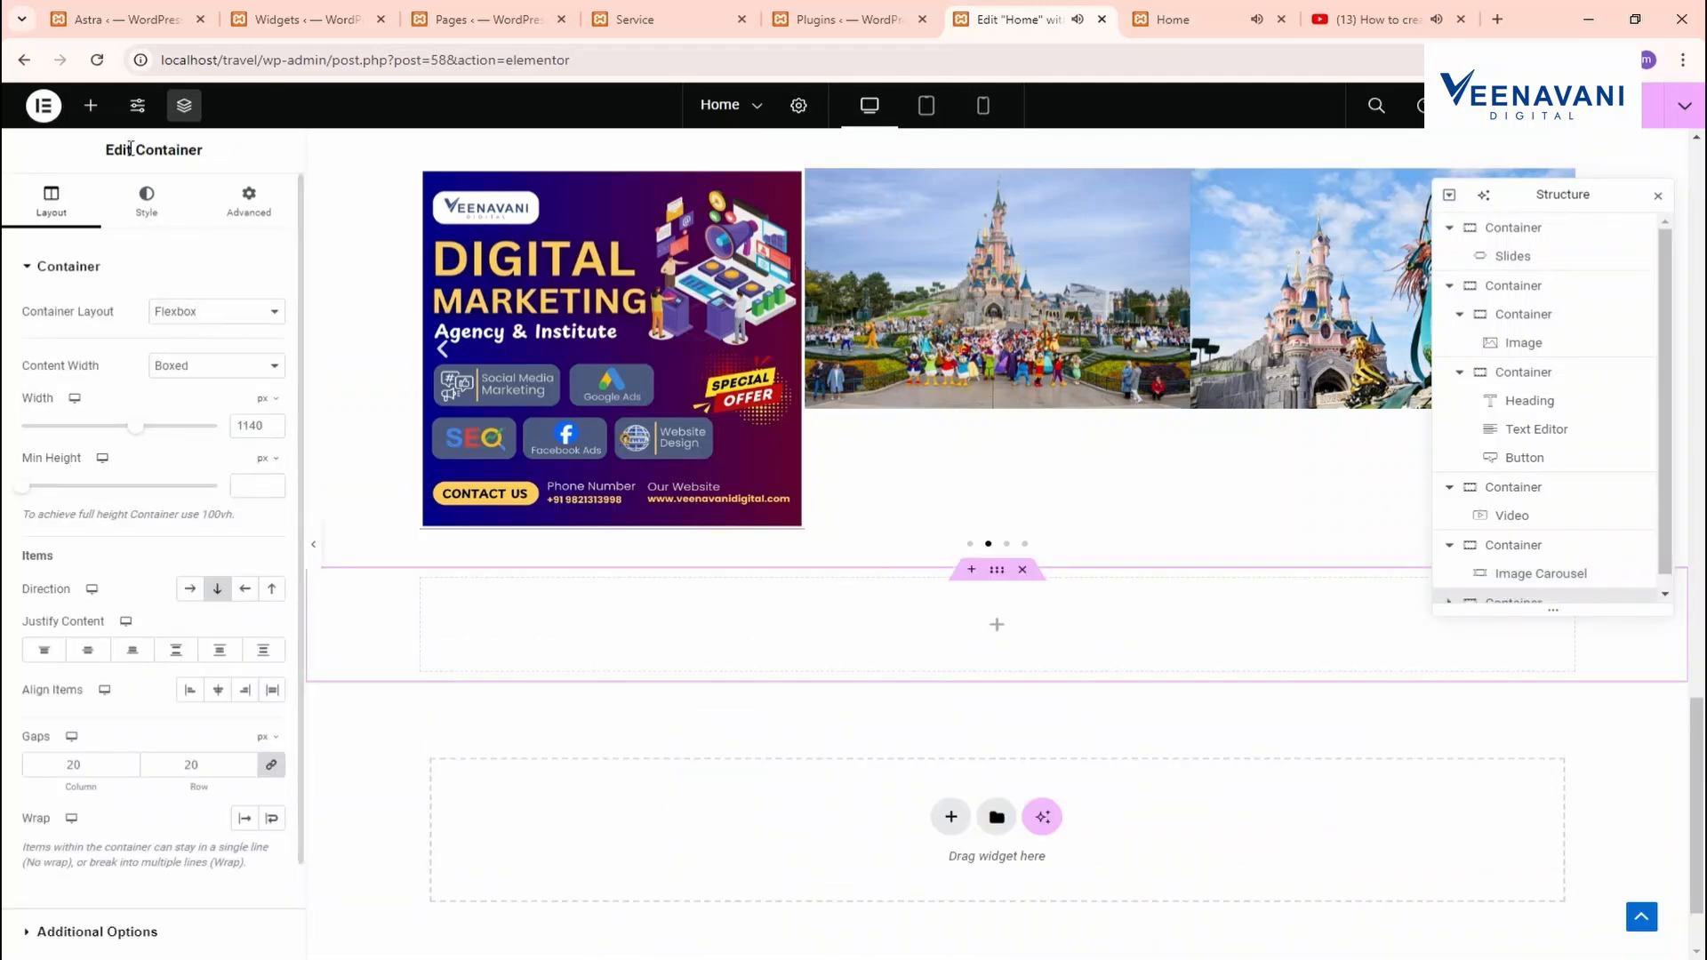
{"action": "left_click", "coordinate": [90, 105]}
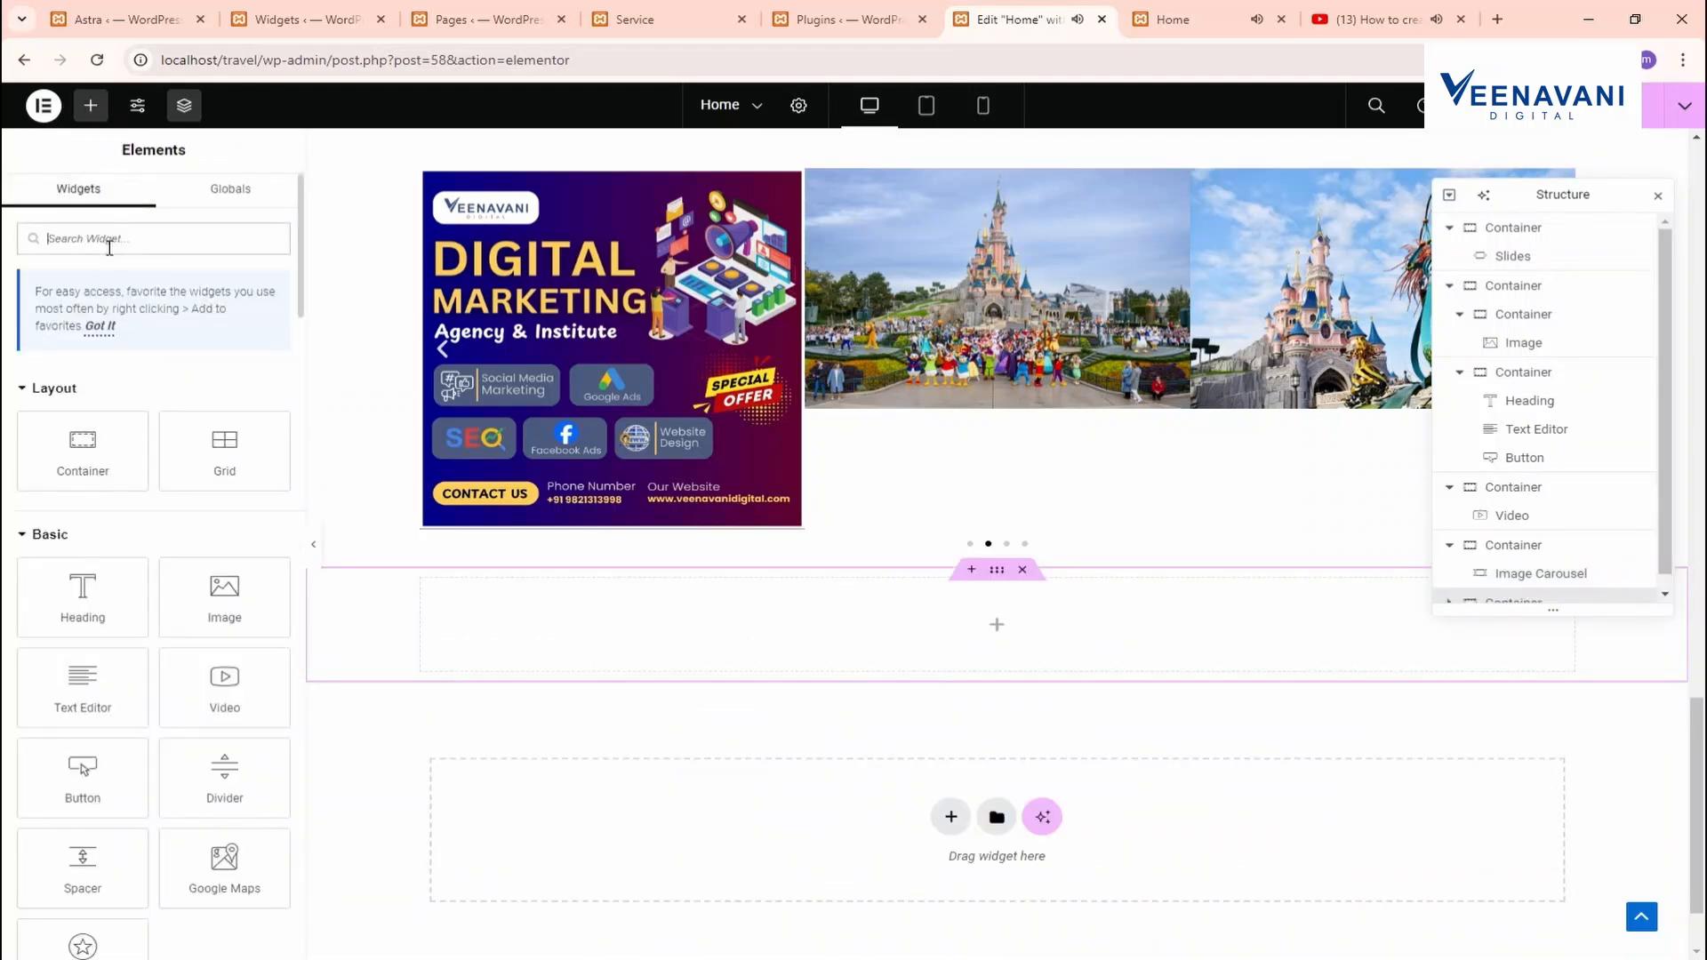
{"action": "type", "text": "FORM"}
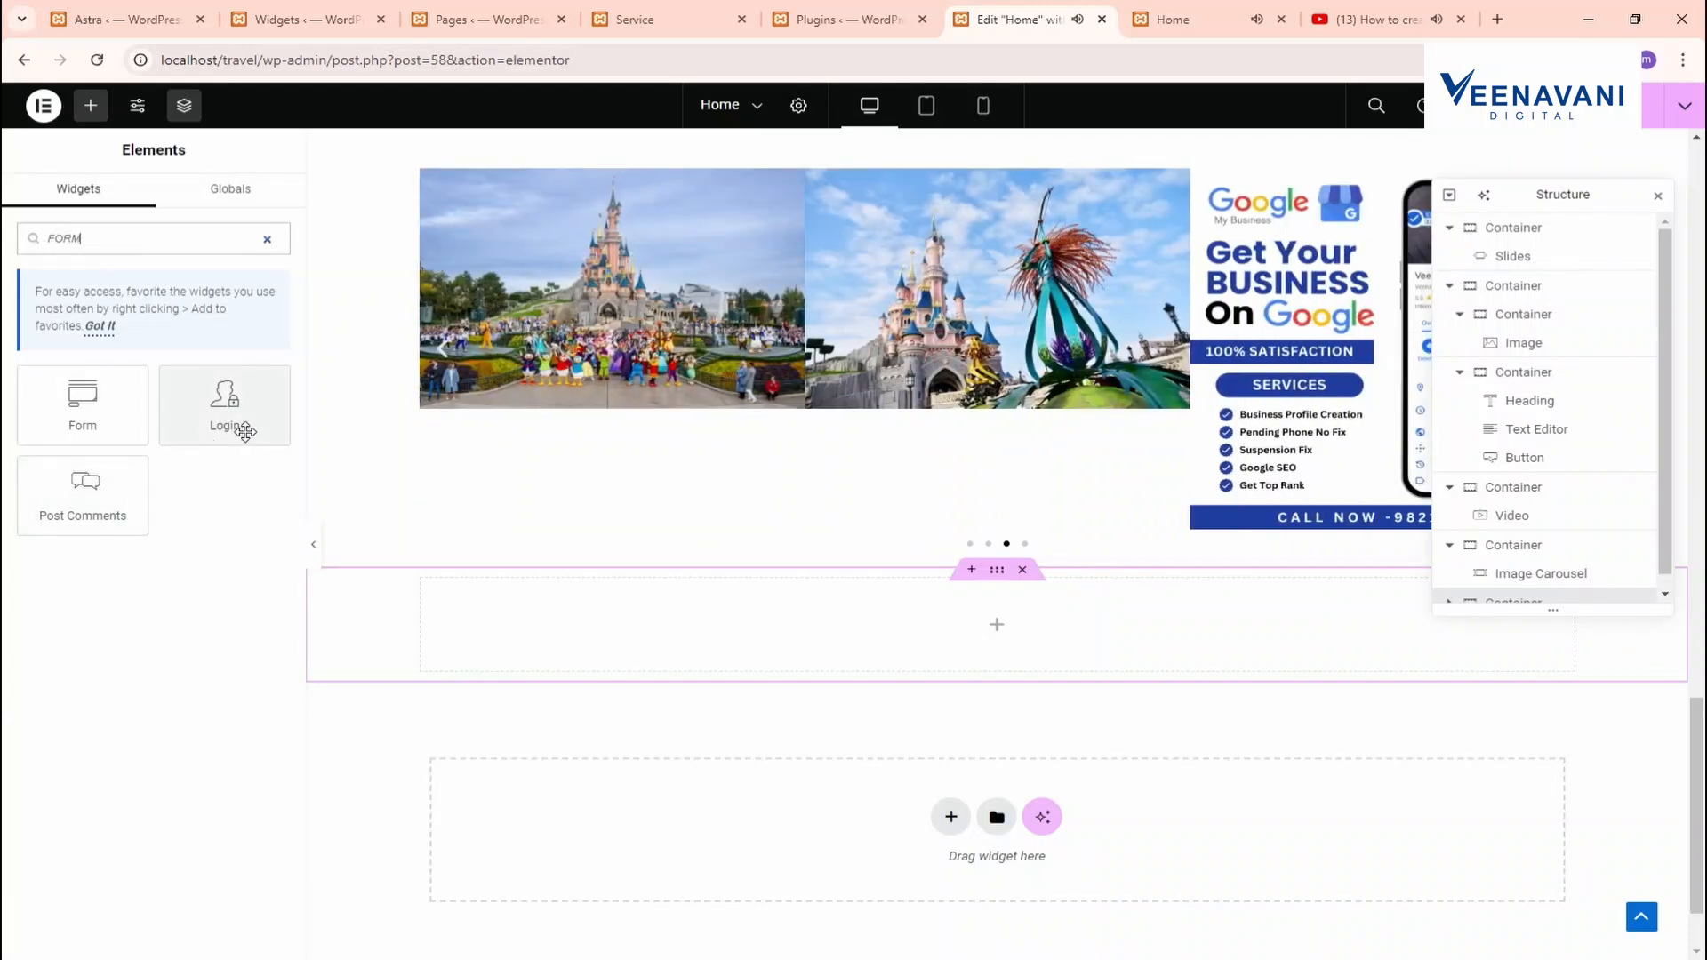
{"action": "left_click_drag", "start_coordinate": [126, 427], "coordinate": [858, 621]}
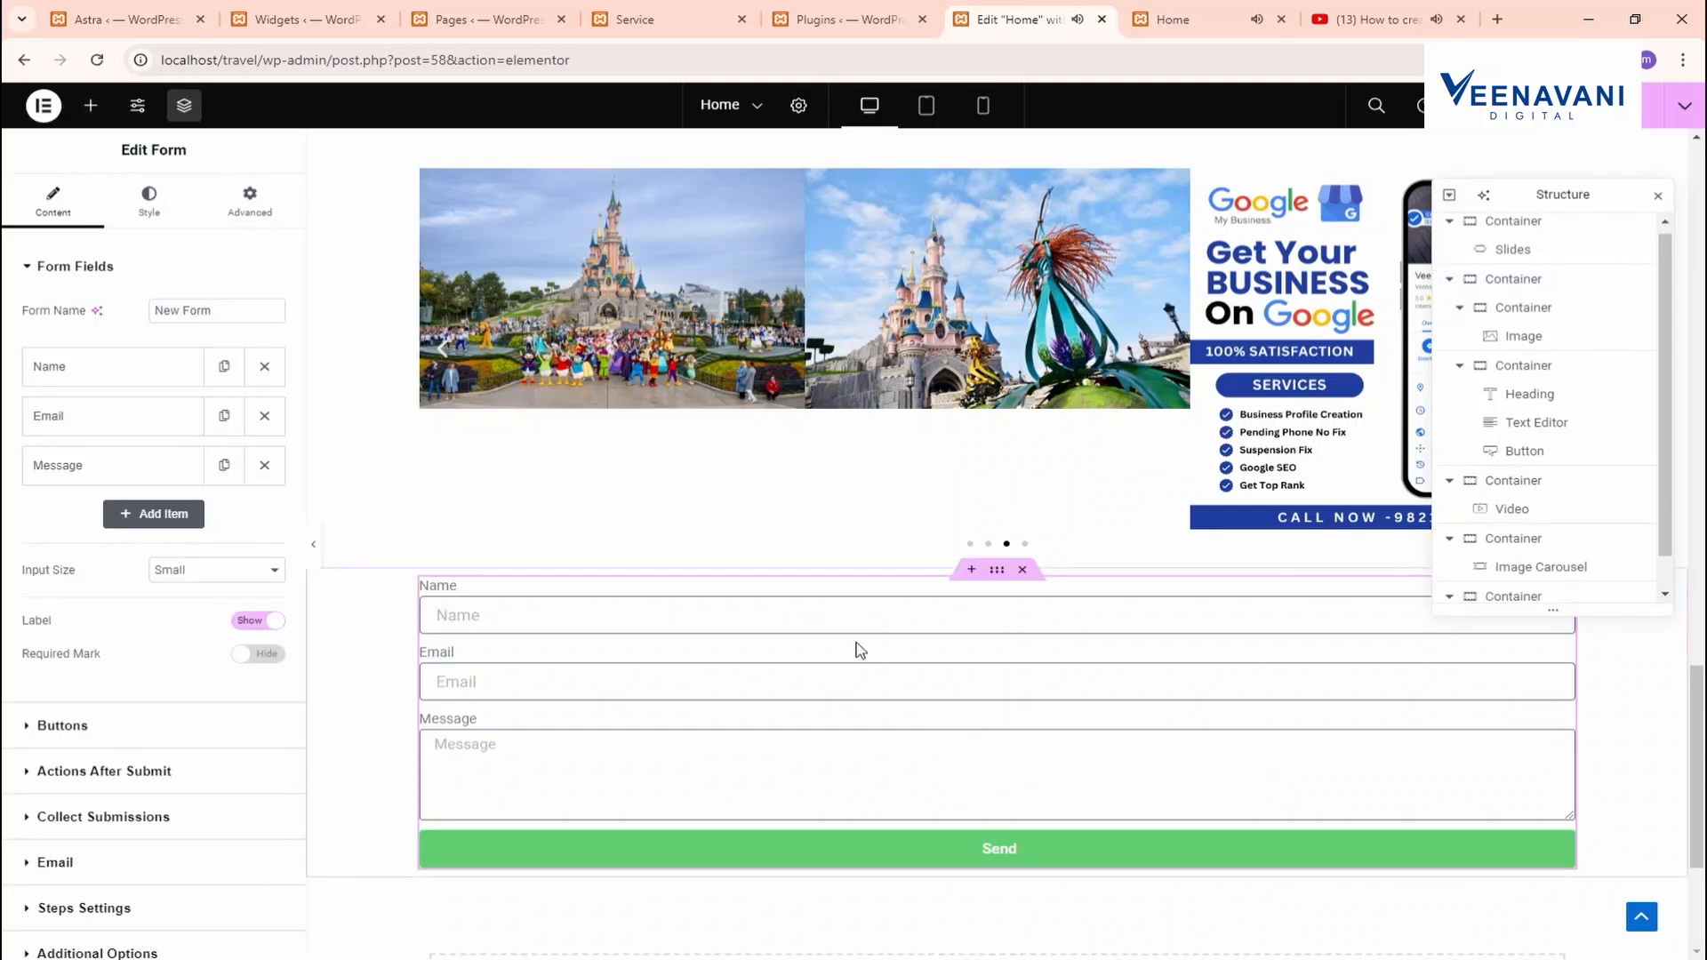
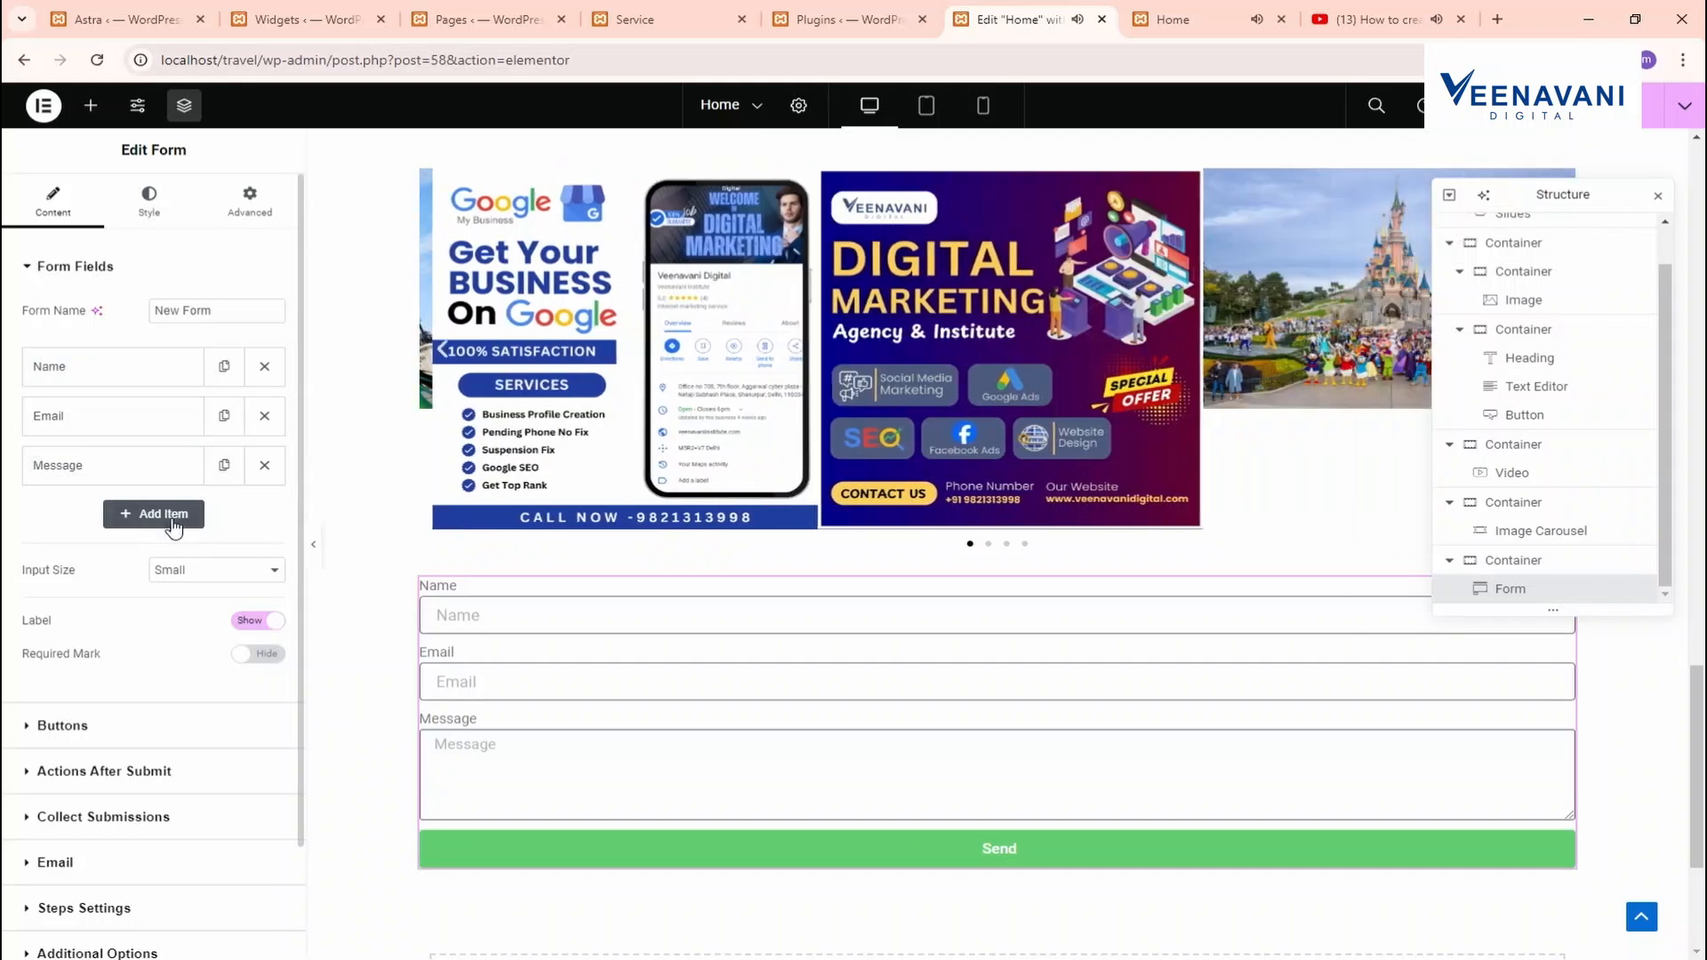
Add a Number field to the form and set Name and Email to 50% width
{"action": "left_click", "coordinate": [167, 514]}
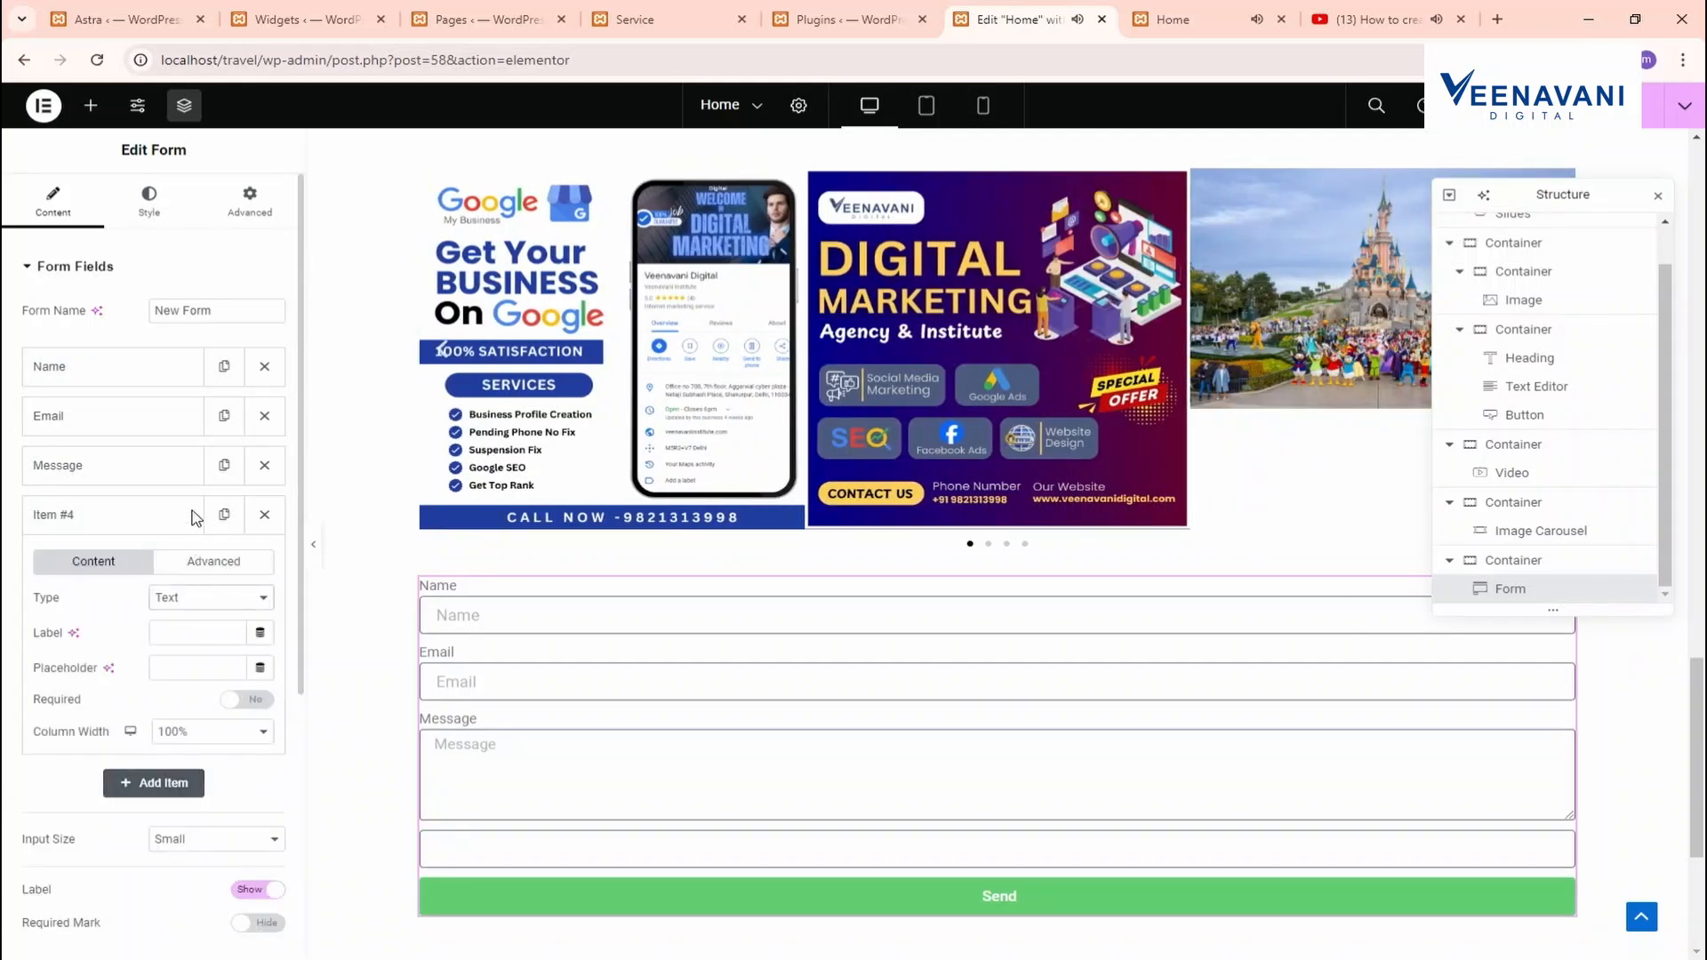
{"action": "left_click", "coordinate": [195, 346]}
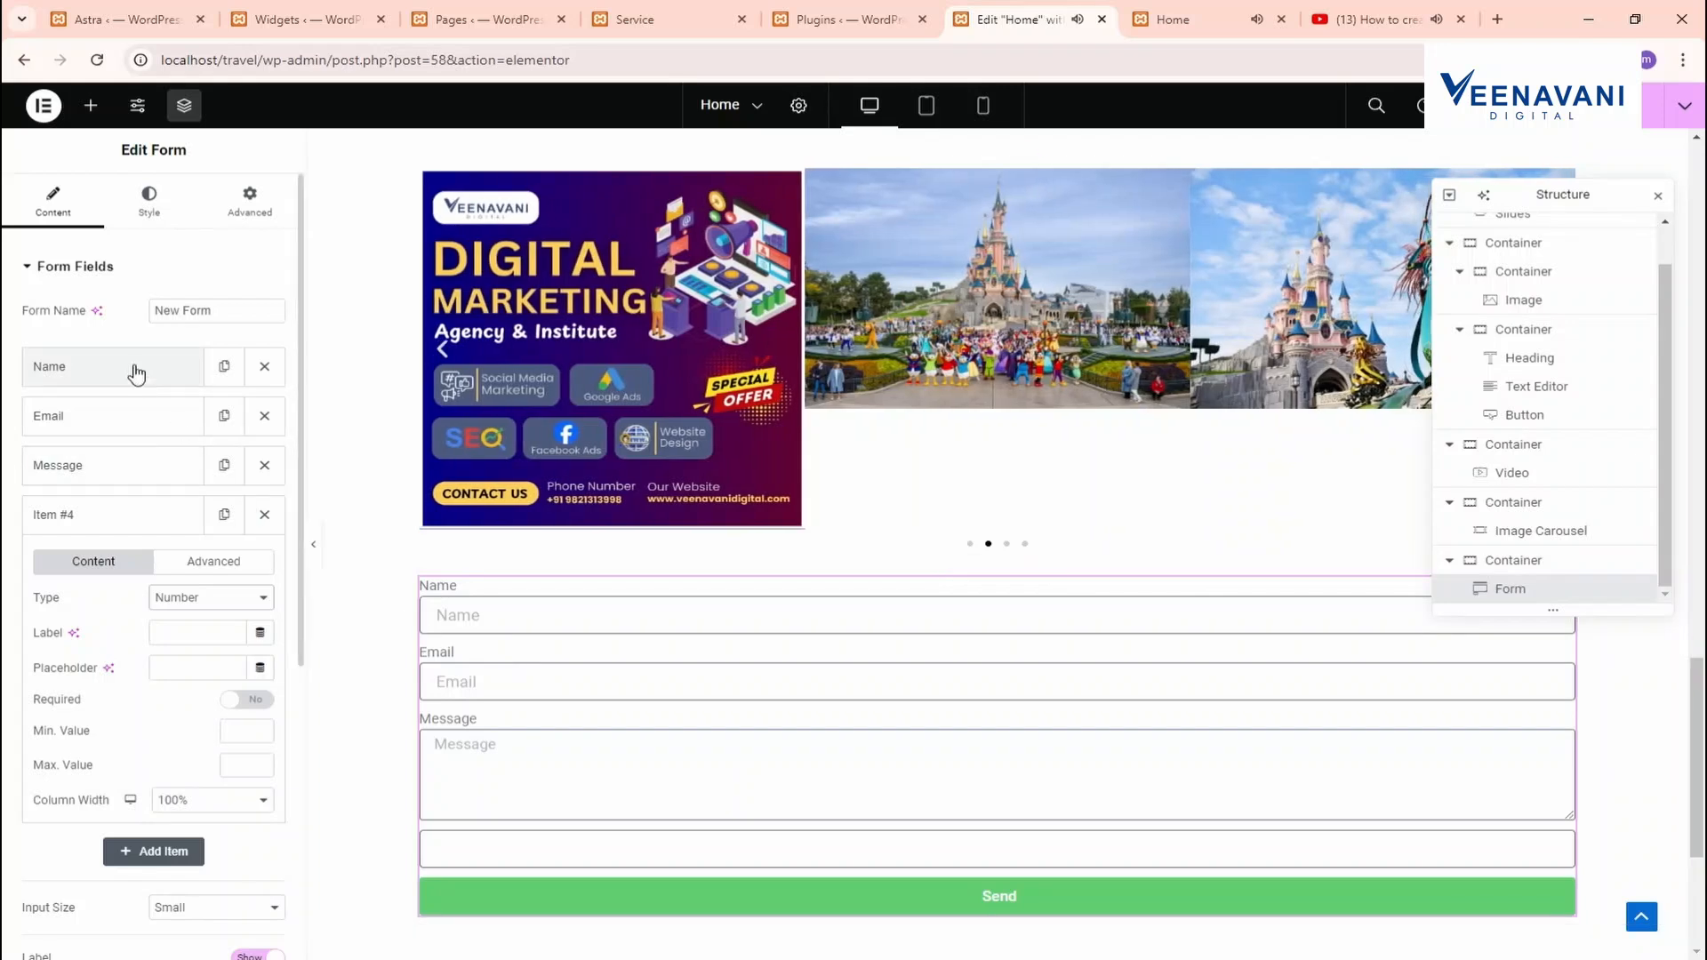
{"action": "left_click", "coordinate": [134, 379]}
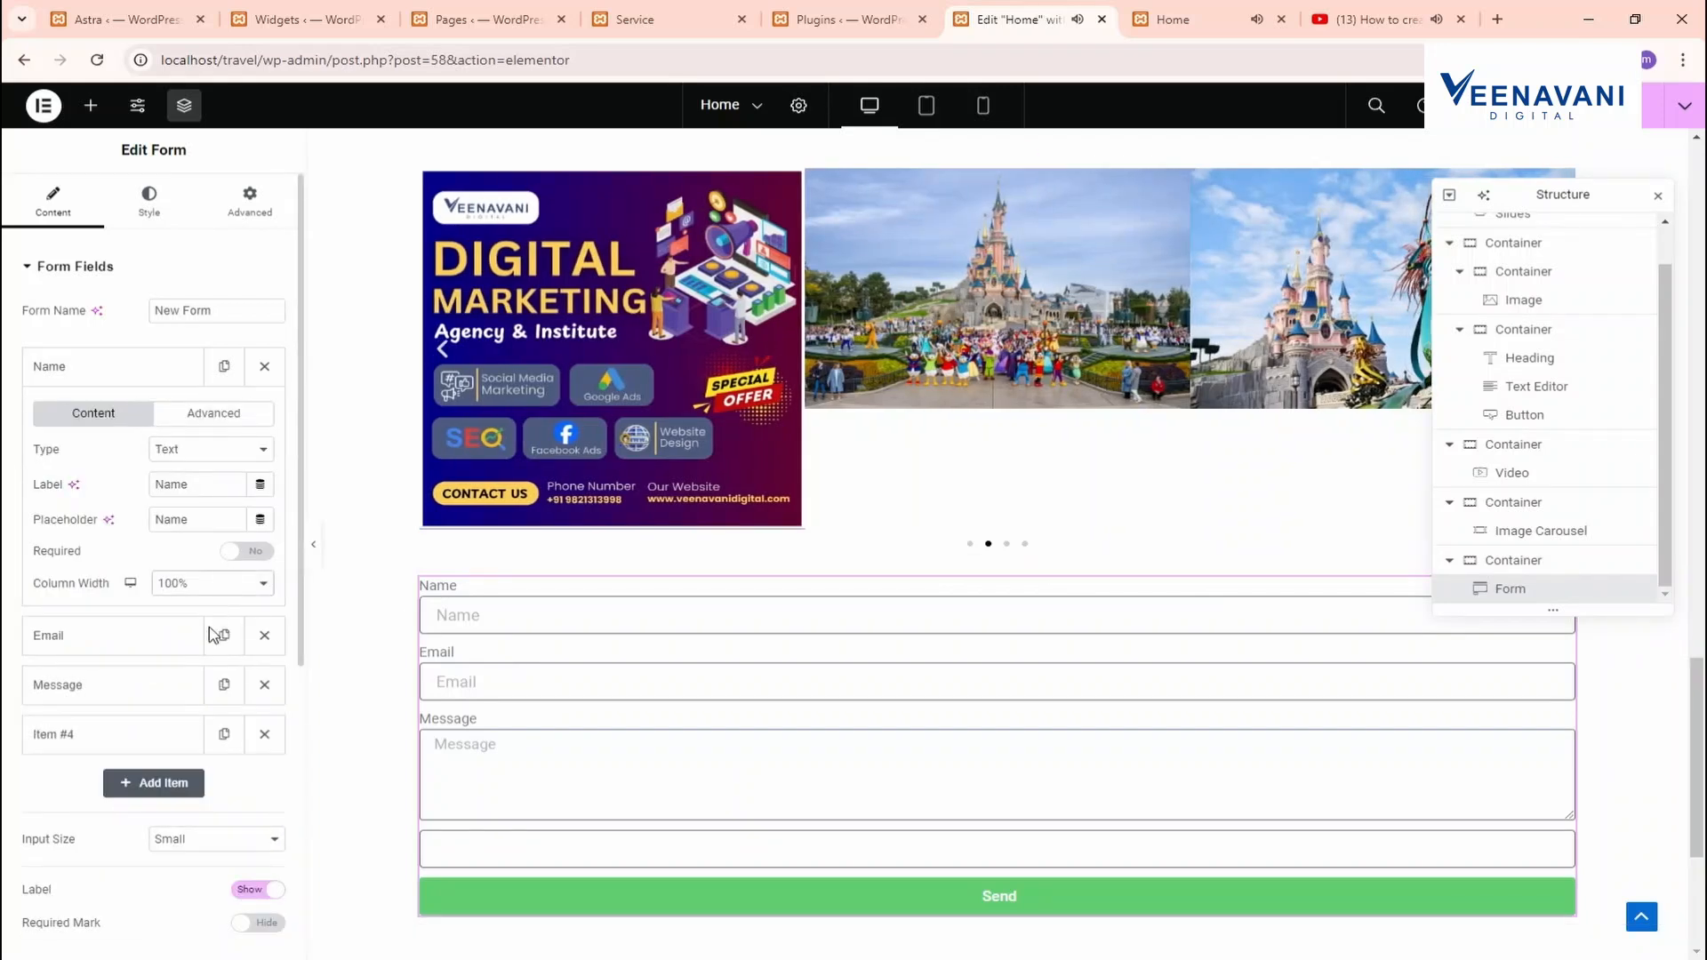
{"action": "left_click", "coordinate": [156, 377]}
{"action": "left_click", "coordinate": [155, 404]}
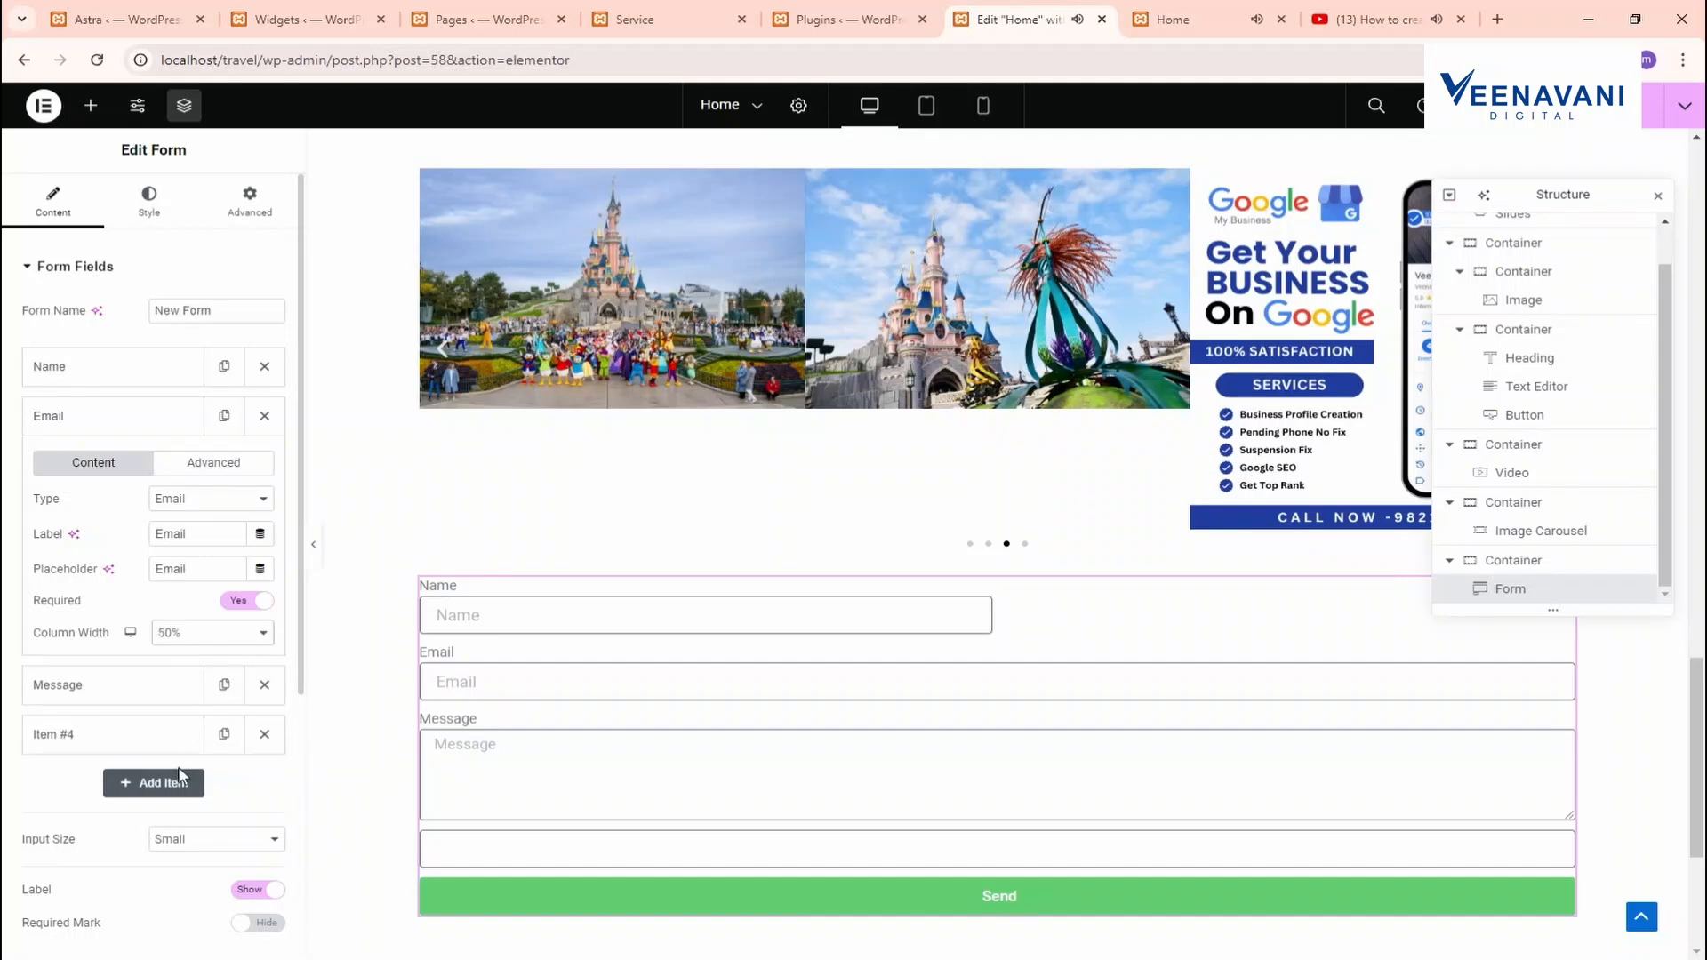
{"action": "scroll", "coordinate": [741, 613], "scroll_direction": "down", "scroll_amount": 2}
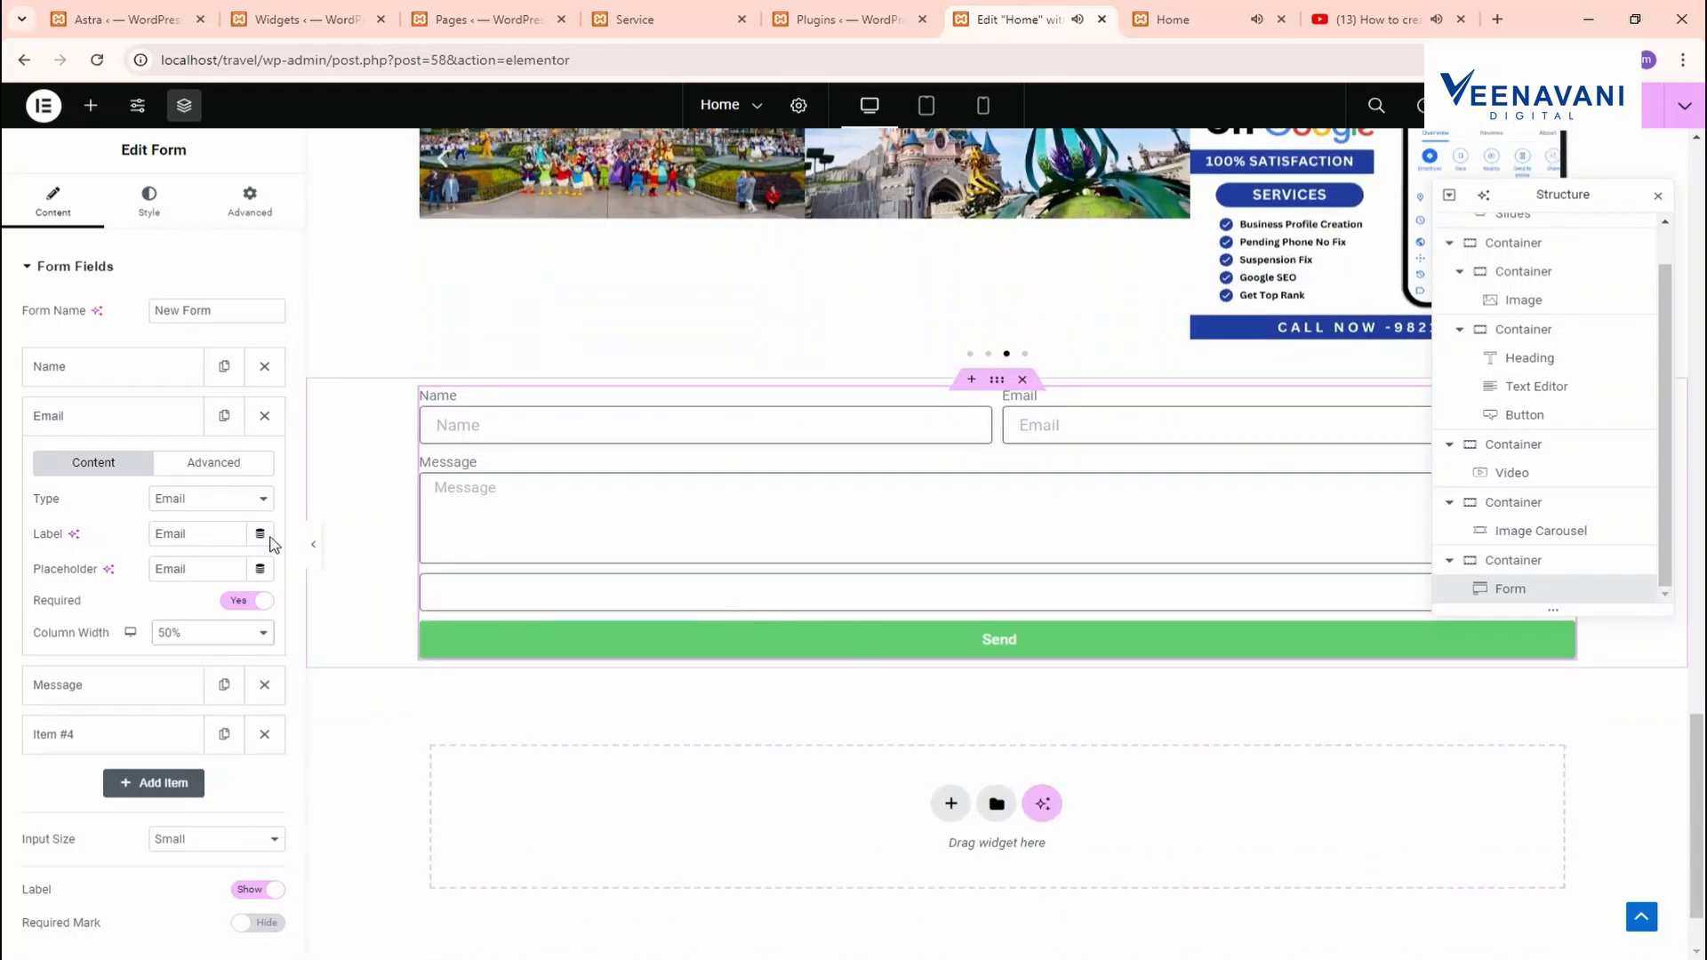
Change the form's submit button text from 'Send' to 'sUBMIT'
{"action": "right_click", "coordinate": [680, 509]}
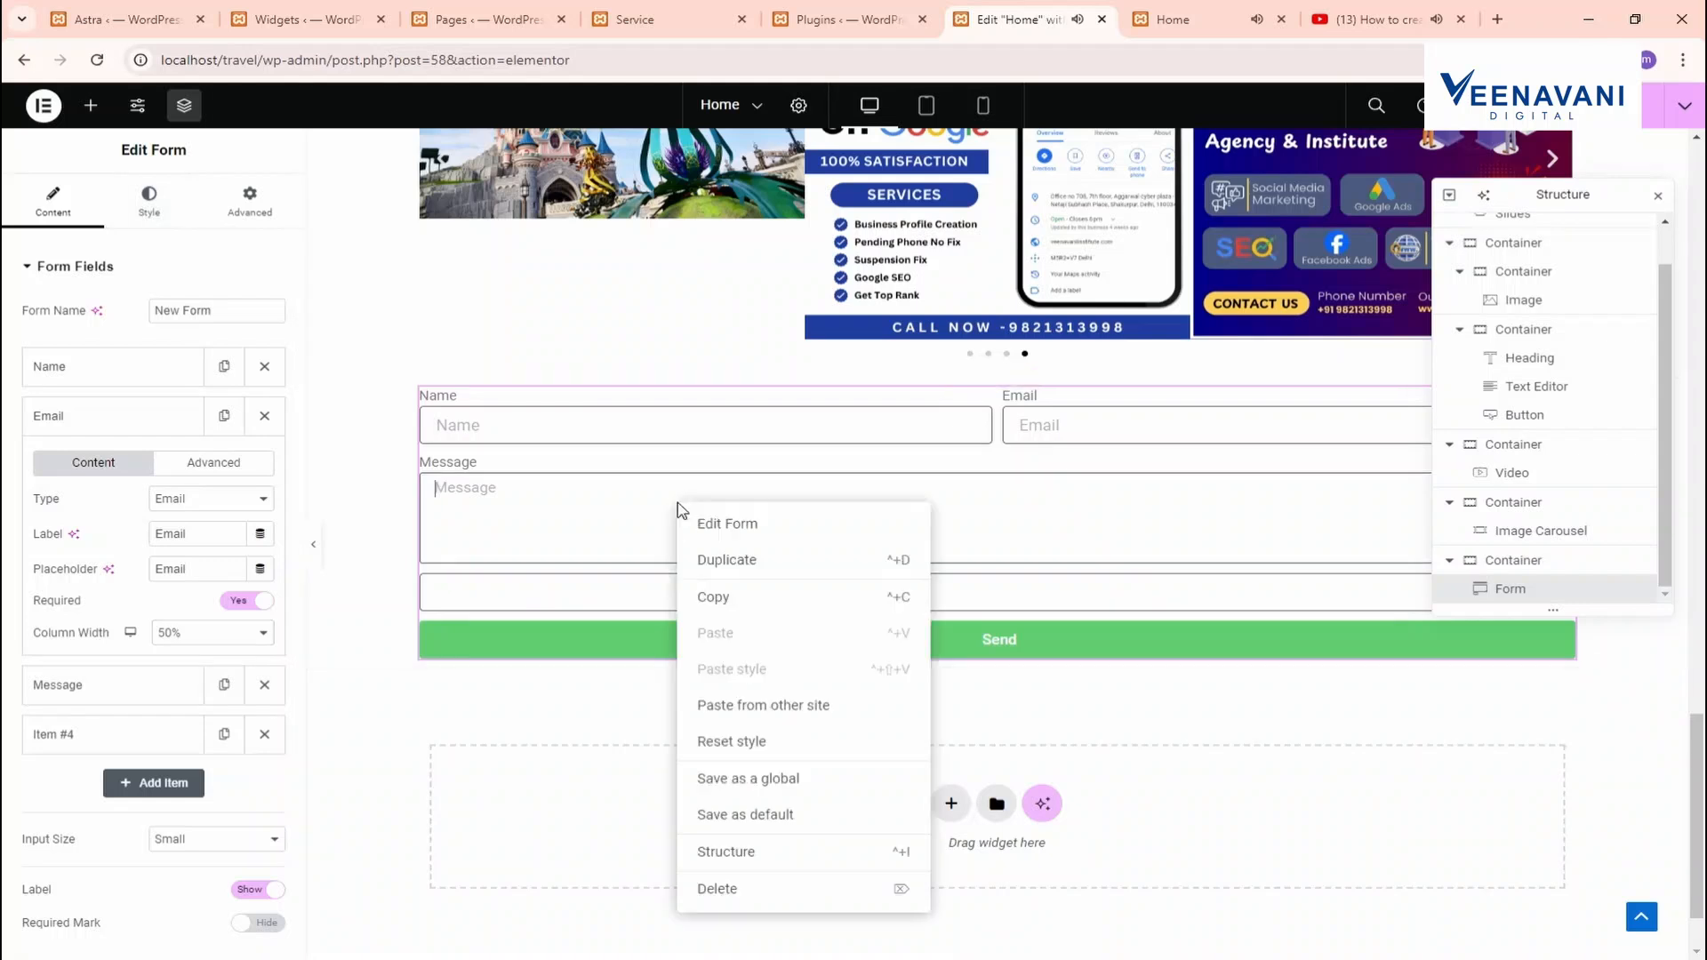
{"action": "left_click", "coordinate": [727, 524]}
{"action": "left_click", "coordinate": [148, 203]}
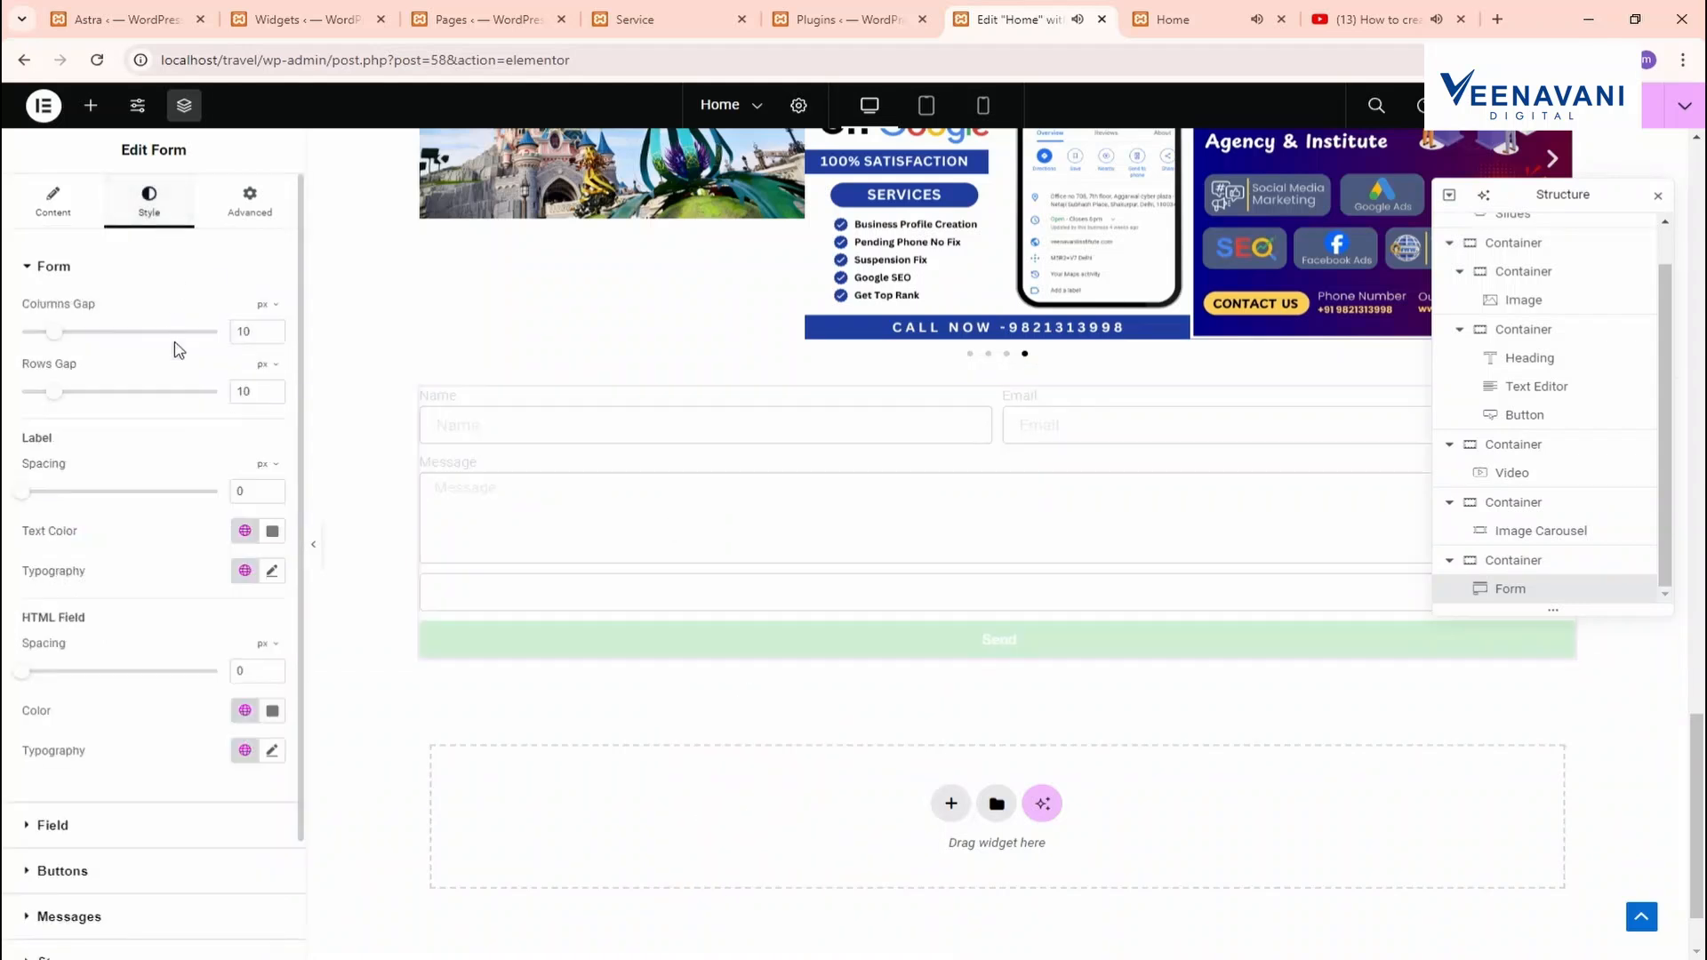
{"action": "left_click", "coordinate": [84, 207]}
{"action": "scroll", "coordinate": [206, 709], "scroll_direction": "down", "scroll_amount": 2}
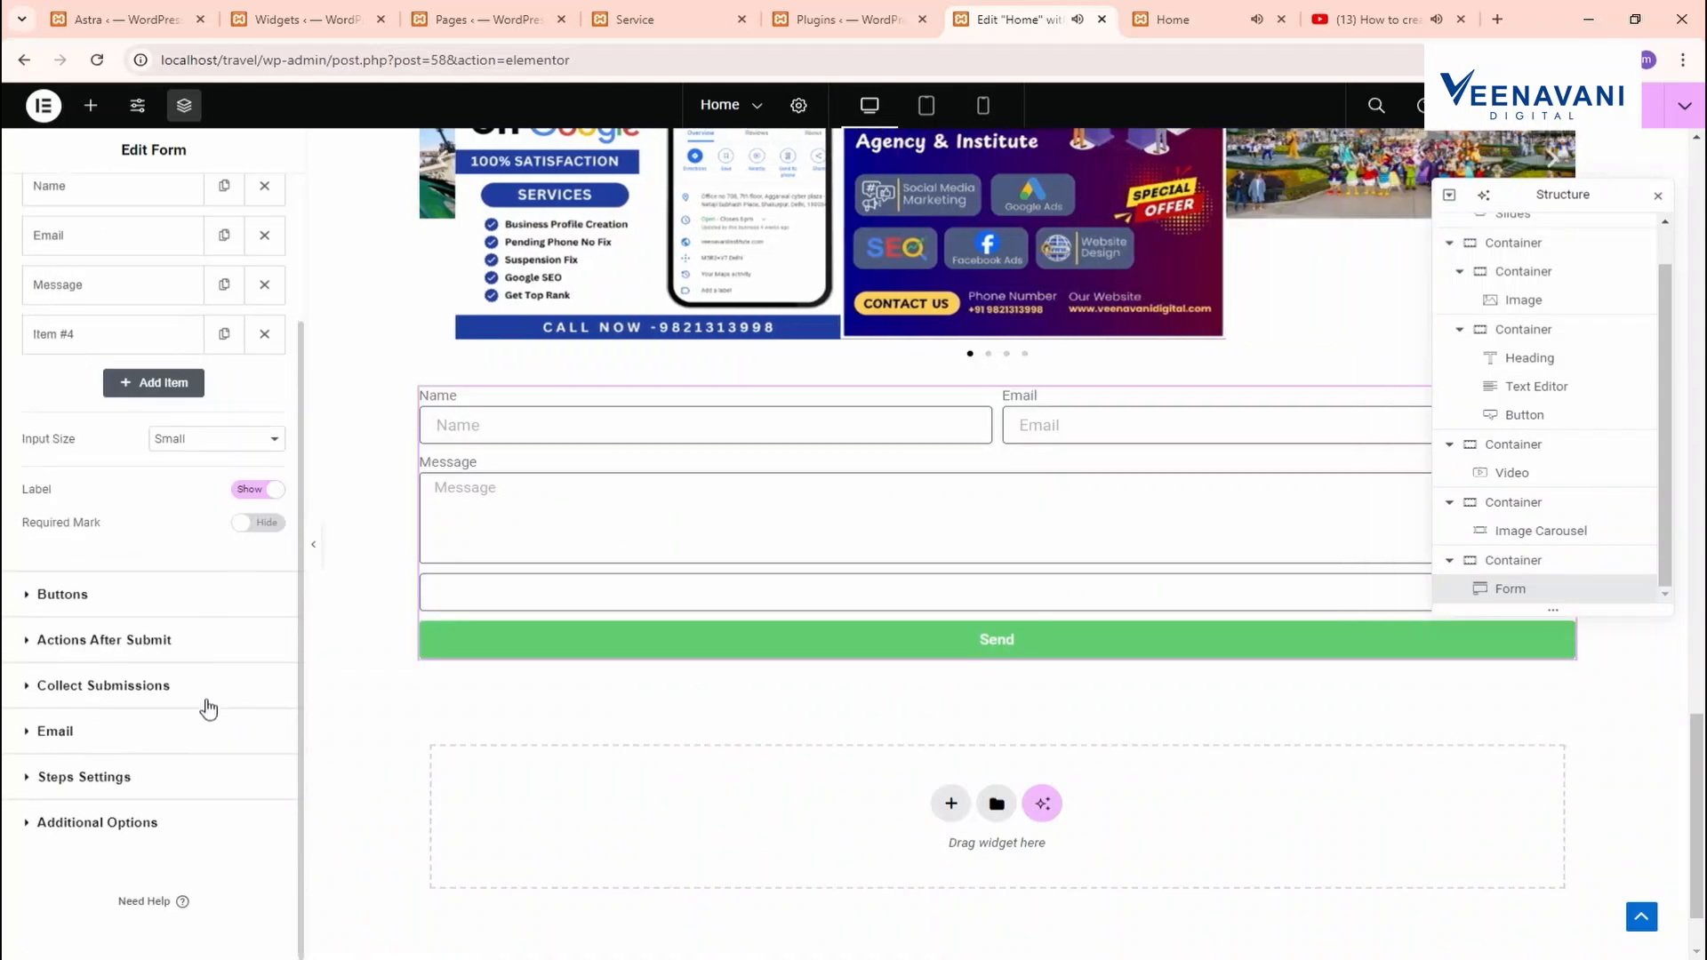
{"action": "left_click", "coordinate": [88, 593]}
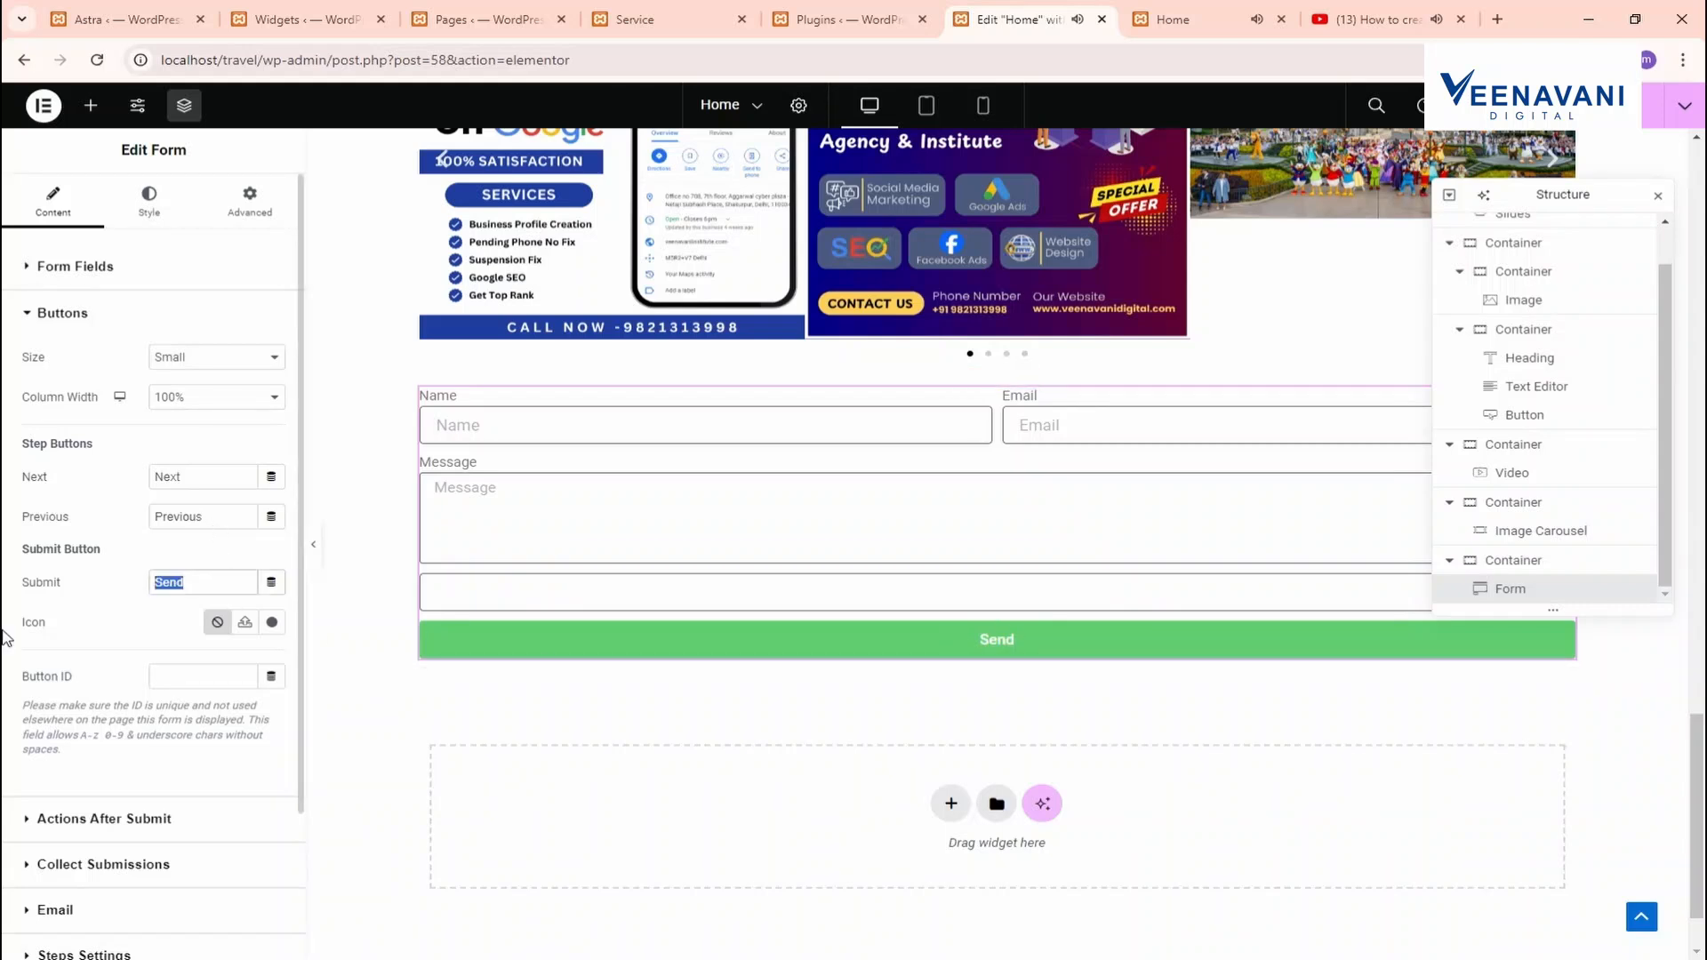
{"action": "type", "text": "sUBMIT"}
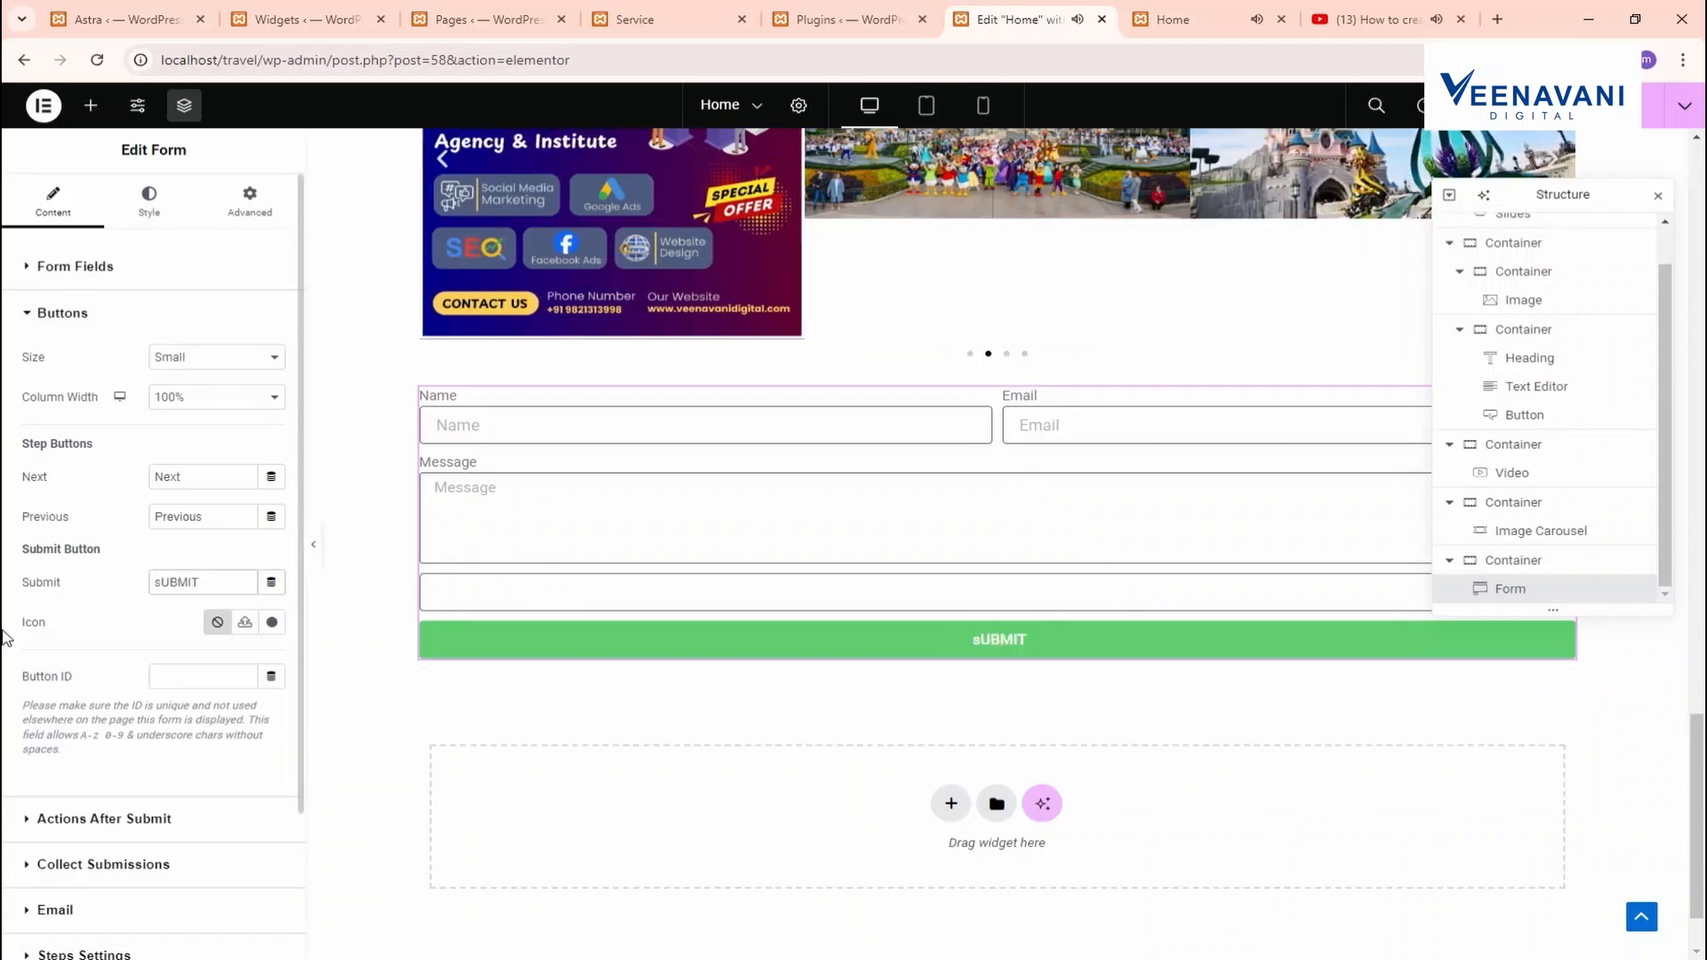
{"action": "scroll", "coordinate": [164, 716], "scroll_direction": "down", "scroll_amount": 2}
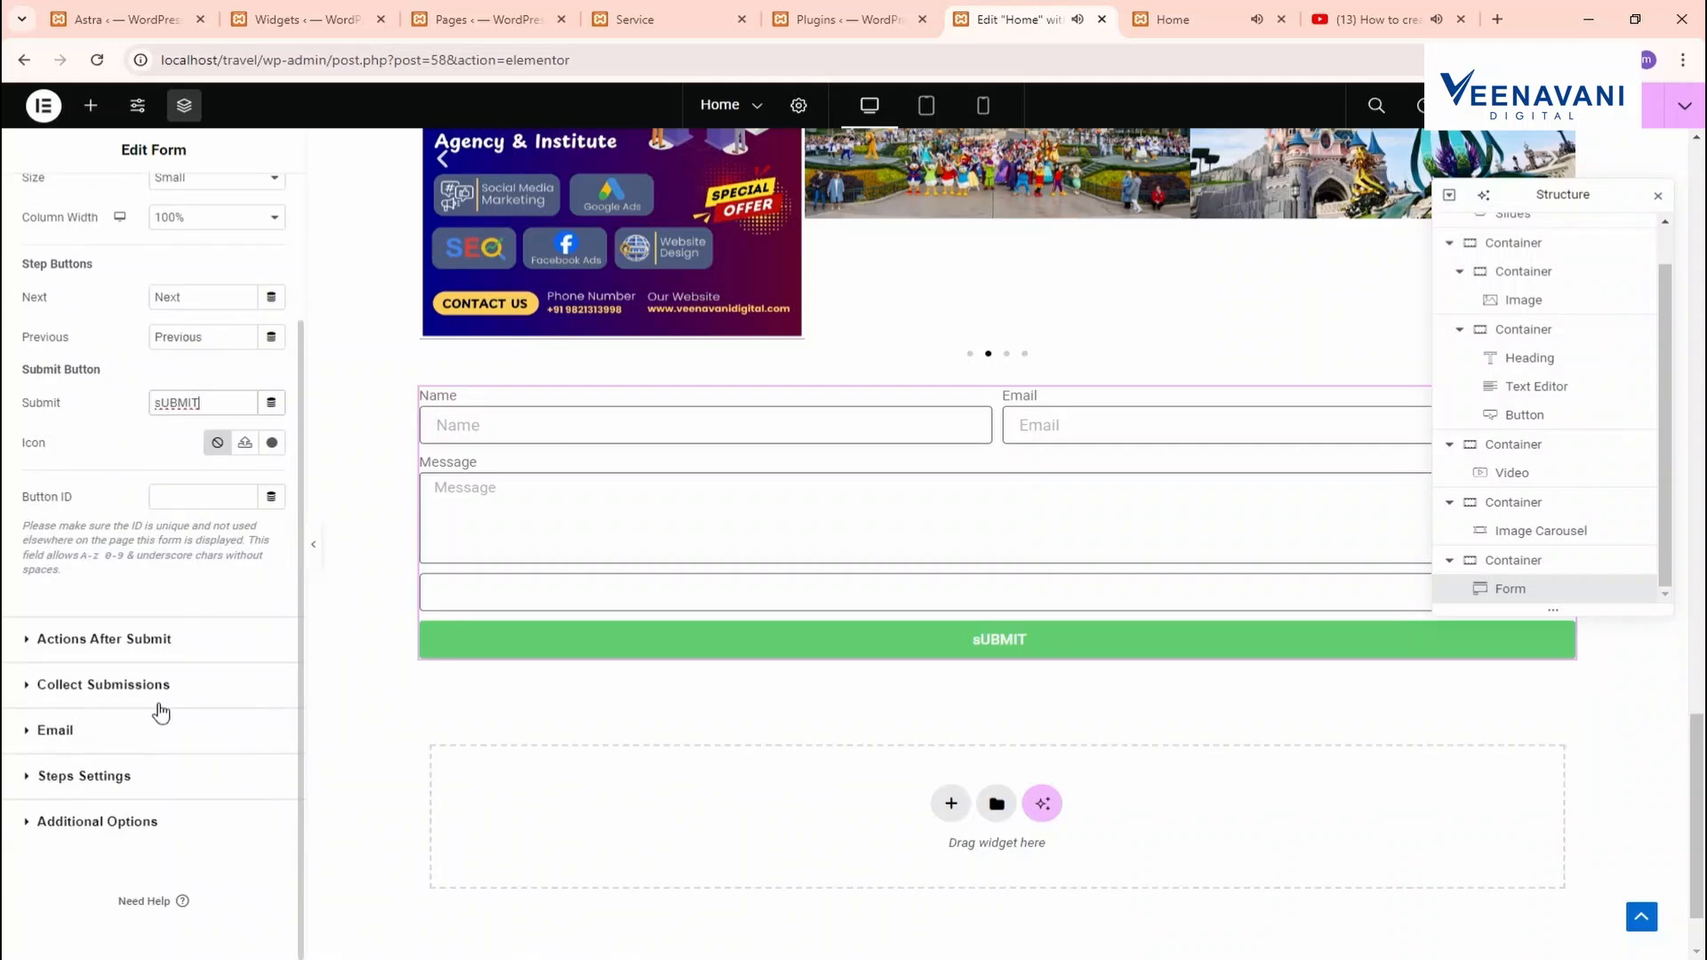
{"action": "scroll", "coordinate": [151, 623], "scroll_direction": "up", "scroll_amount": 2}
{"action": "left_click", "coordinate": [154, 206]}
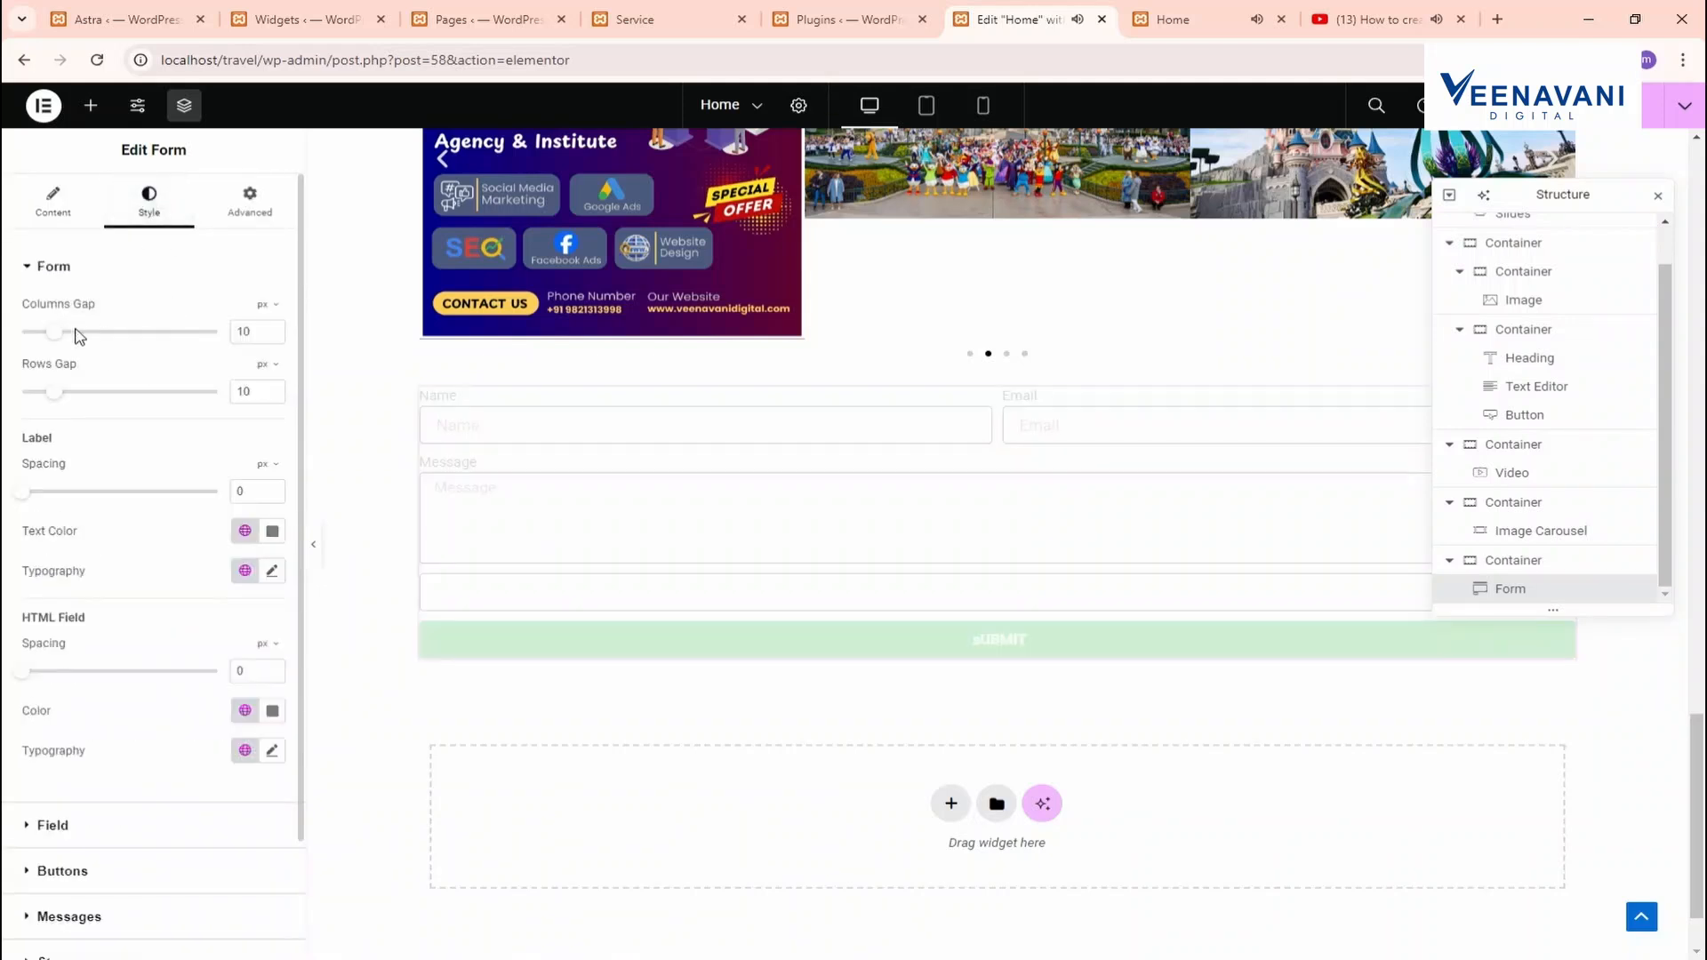
Widen the form's column/row gaps and the label spacing
{"action": "left_click_drag", "start_coordinate": [64, 341], "coordinate": [117, 402]}
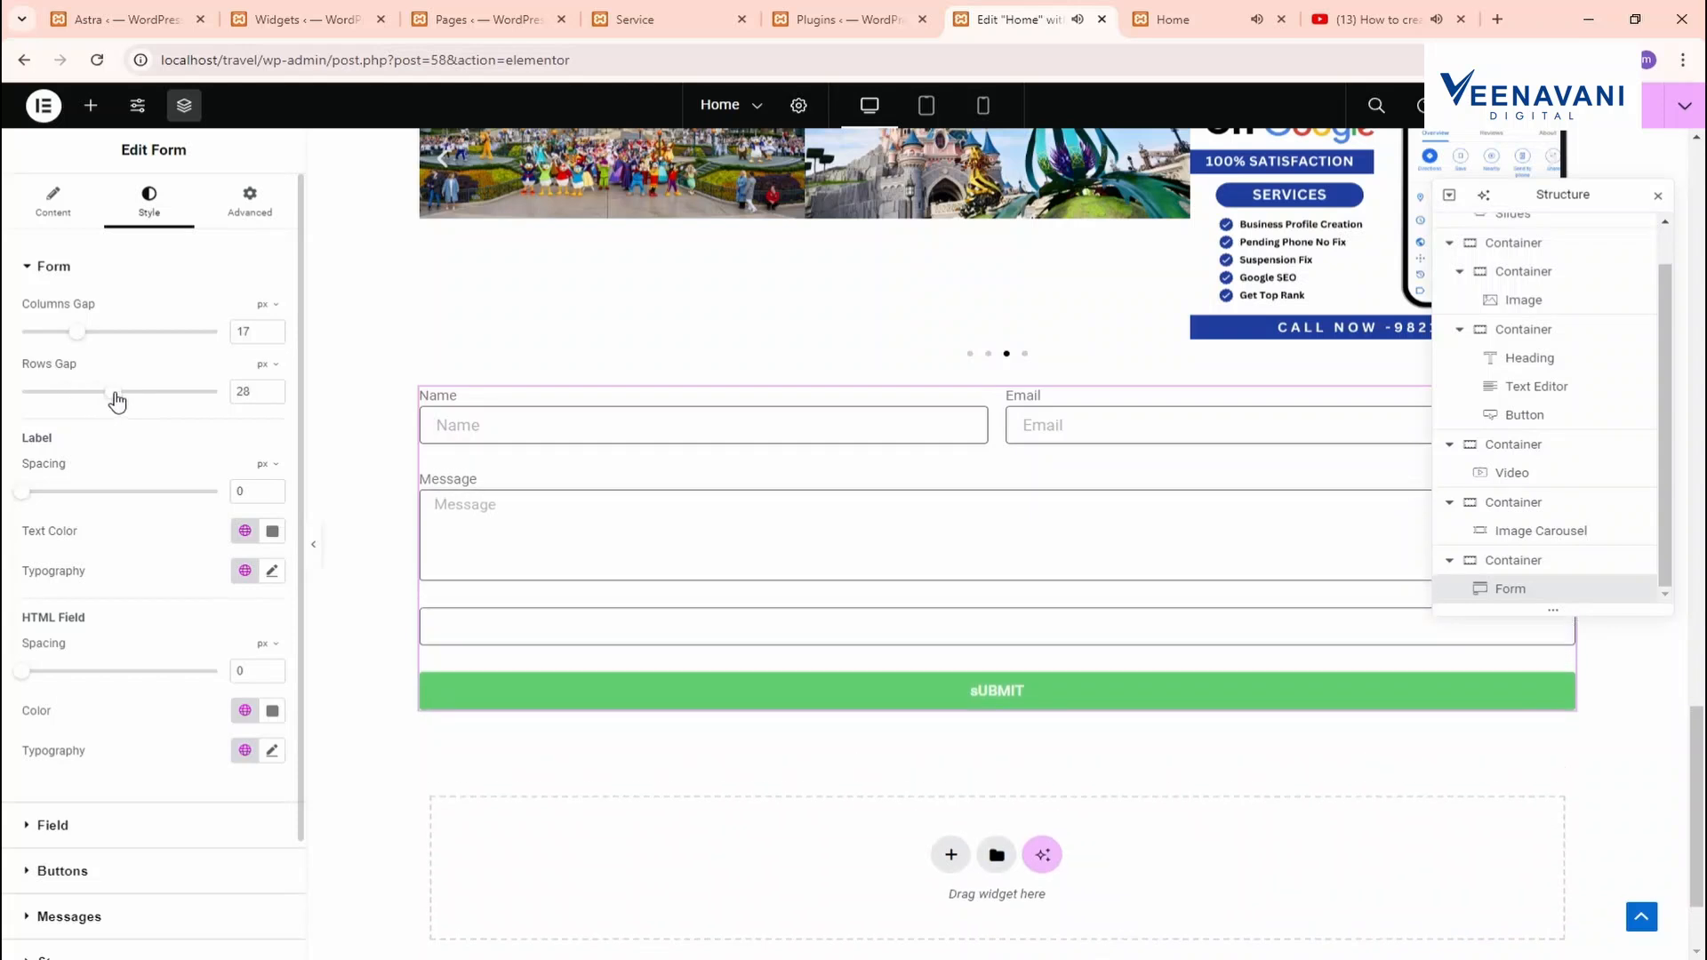
{"action": "left_click_drag", "start_coordinate": [30, 497], "coordinate": [89, 504]}
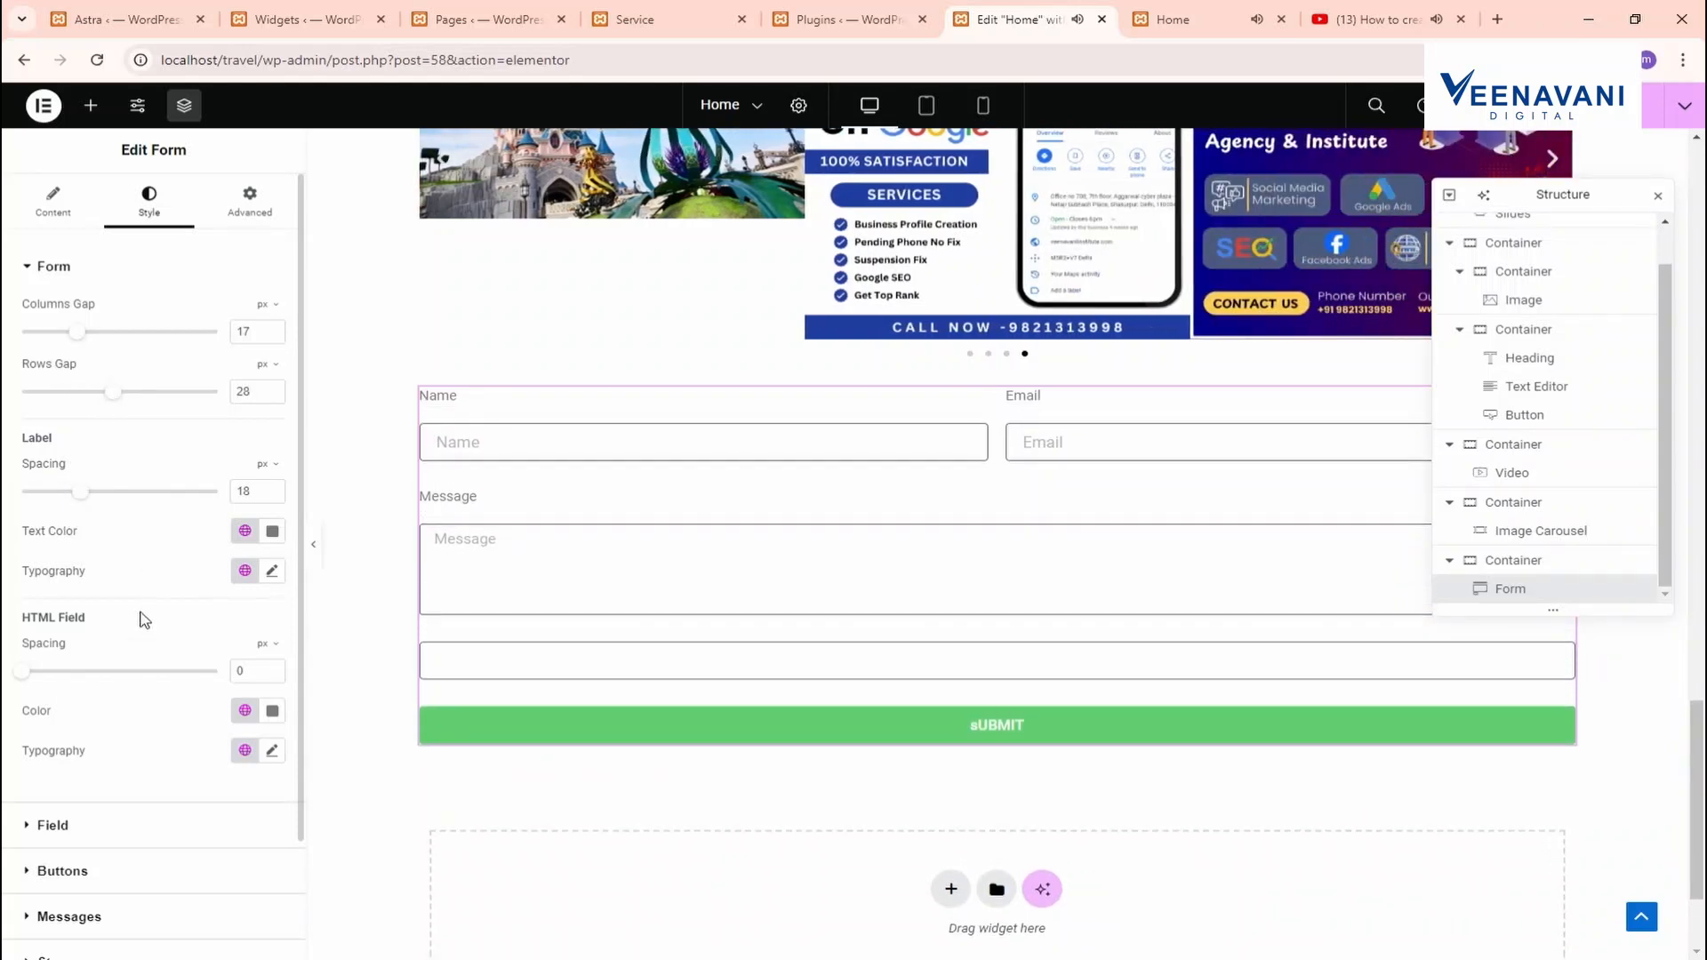
{"action": "scroll", "coordinate": [120, 738], "scroll_direction": "down", "scroll_amount": 2}
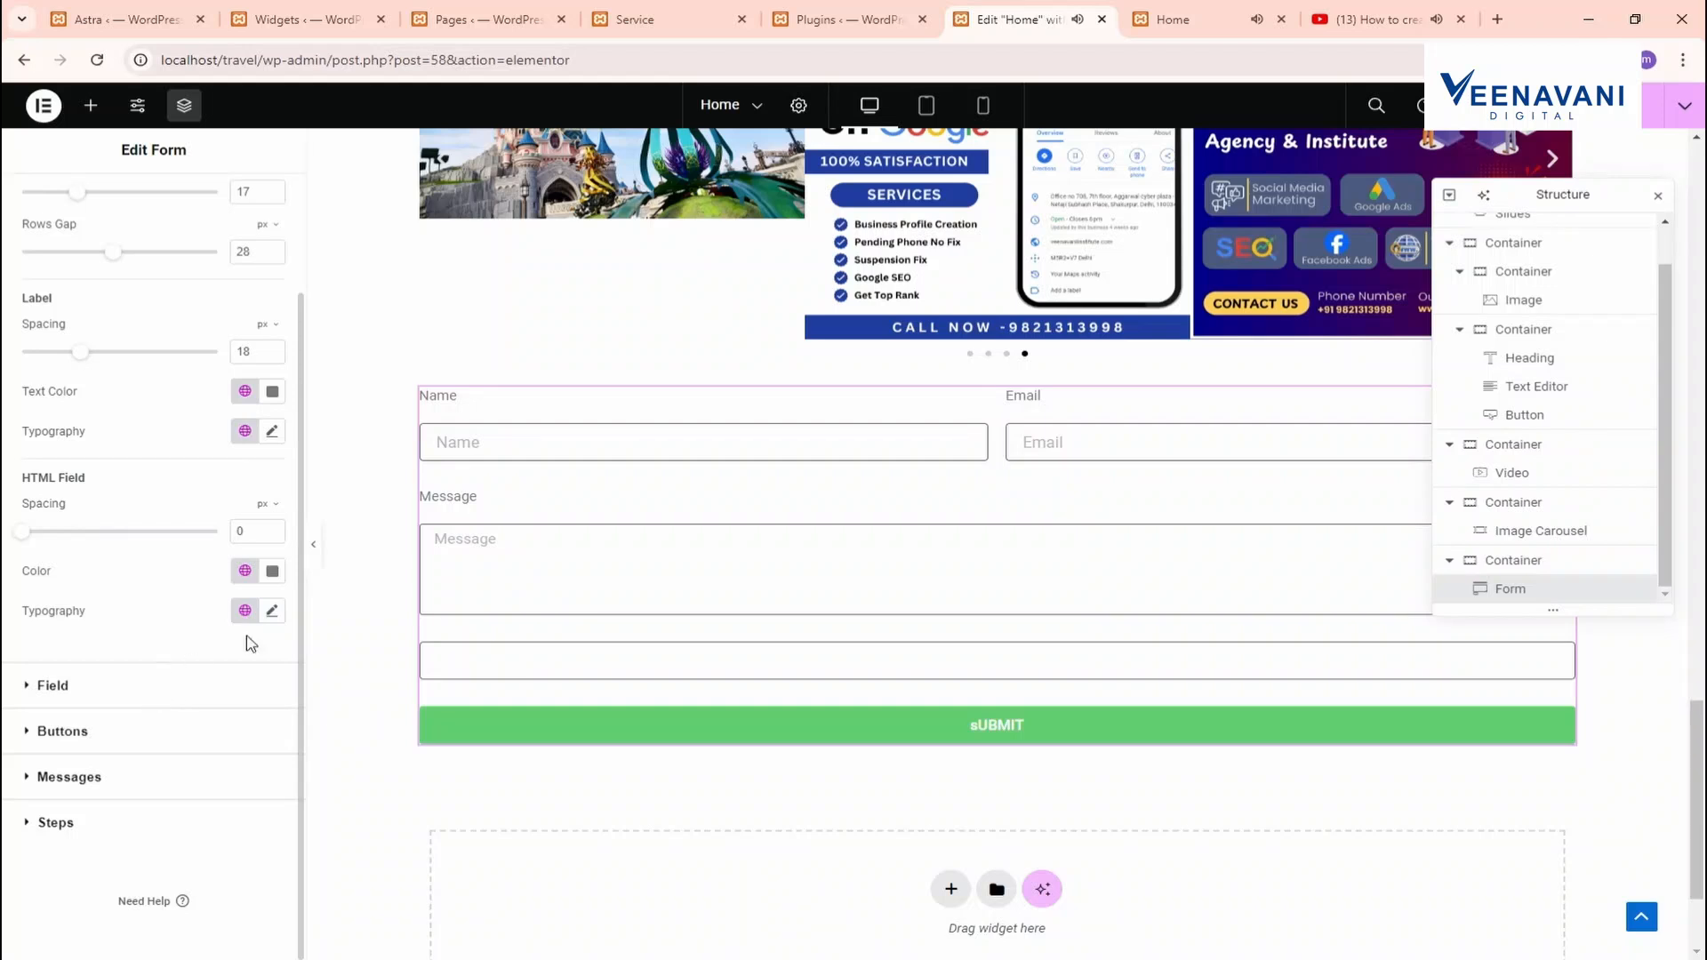
Style the input fields with red text, black backgrounds and 20 px corner radius
{"action": "left_click", "coordinate": [136, 694]}
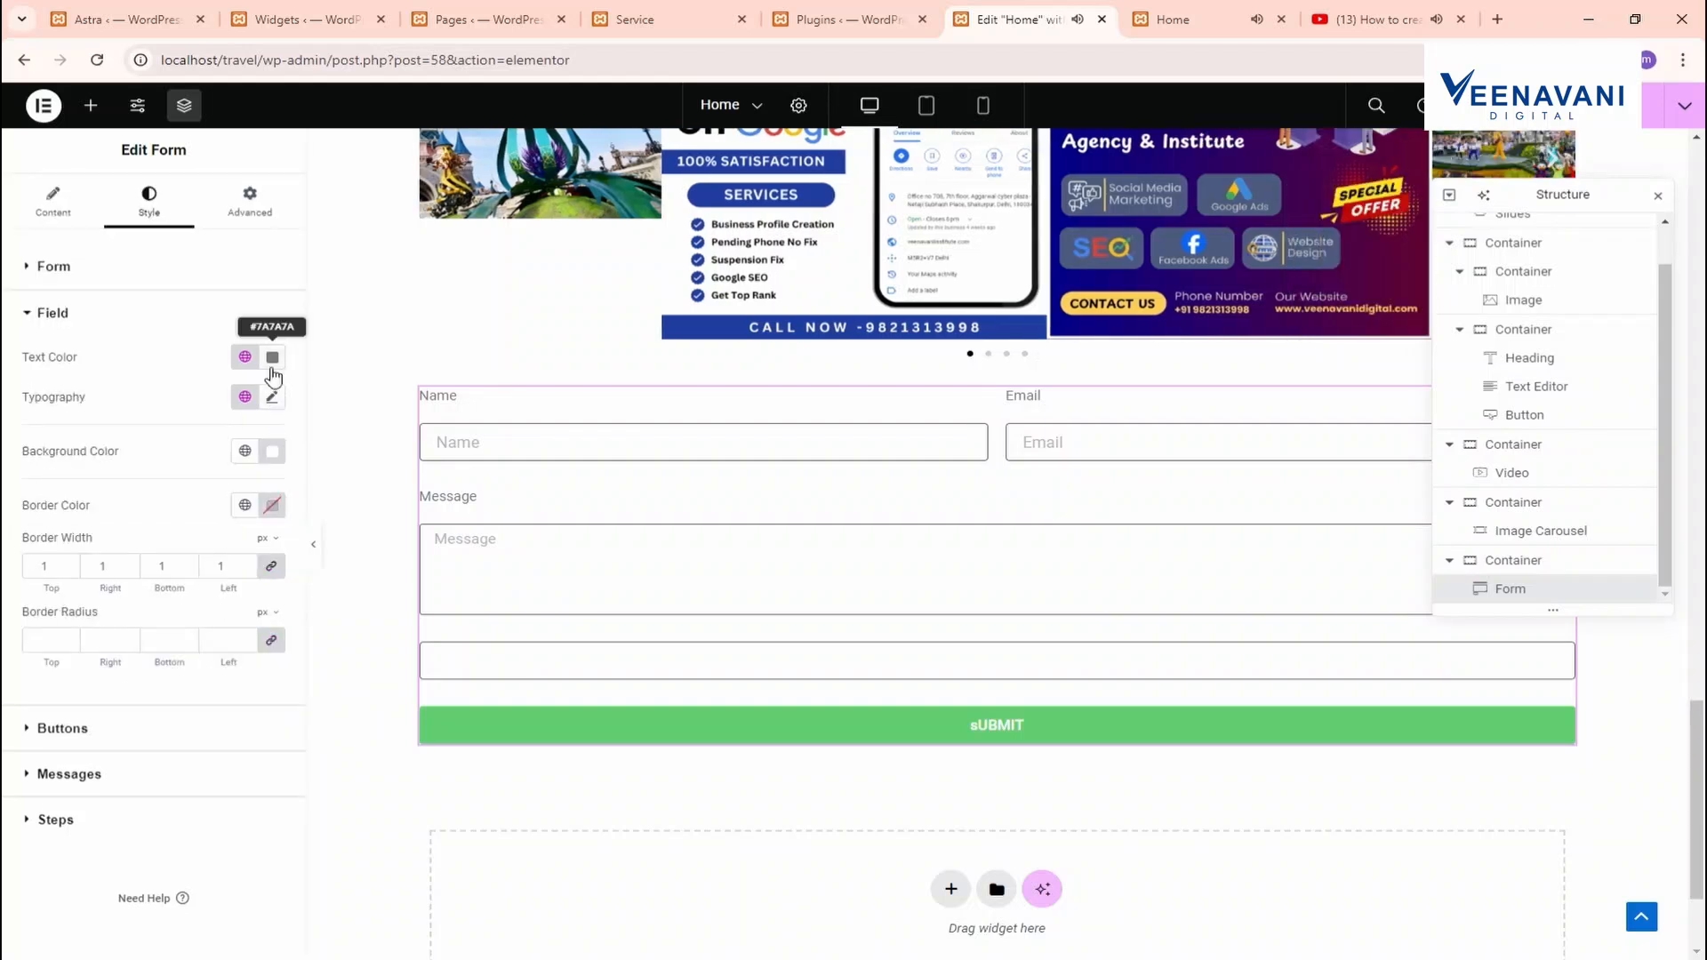
{"action": "left_click", "coordinate": [272, 356]}
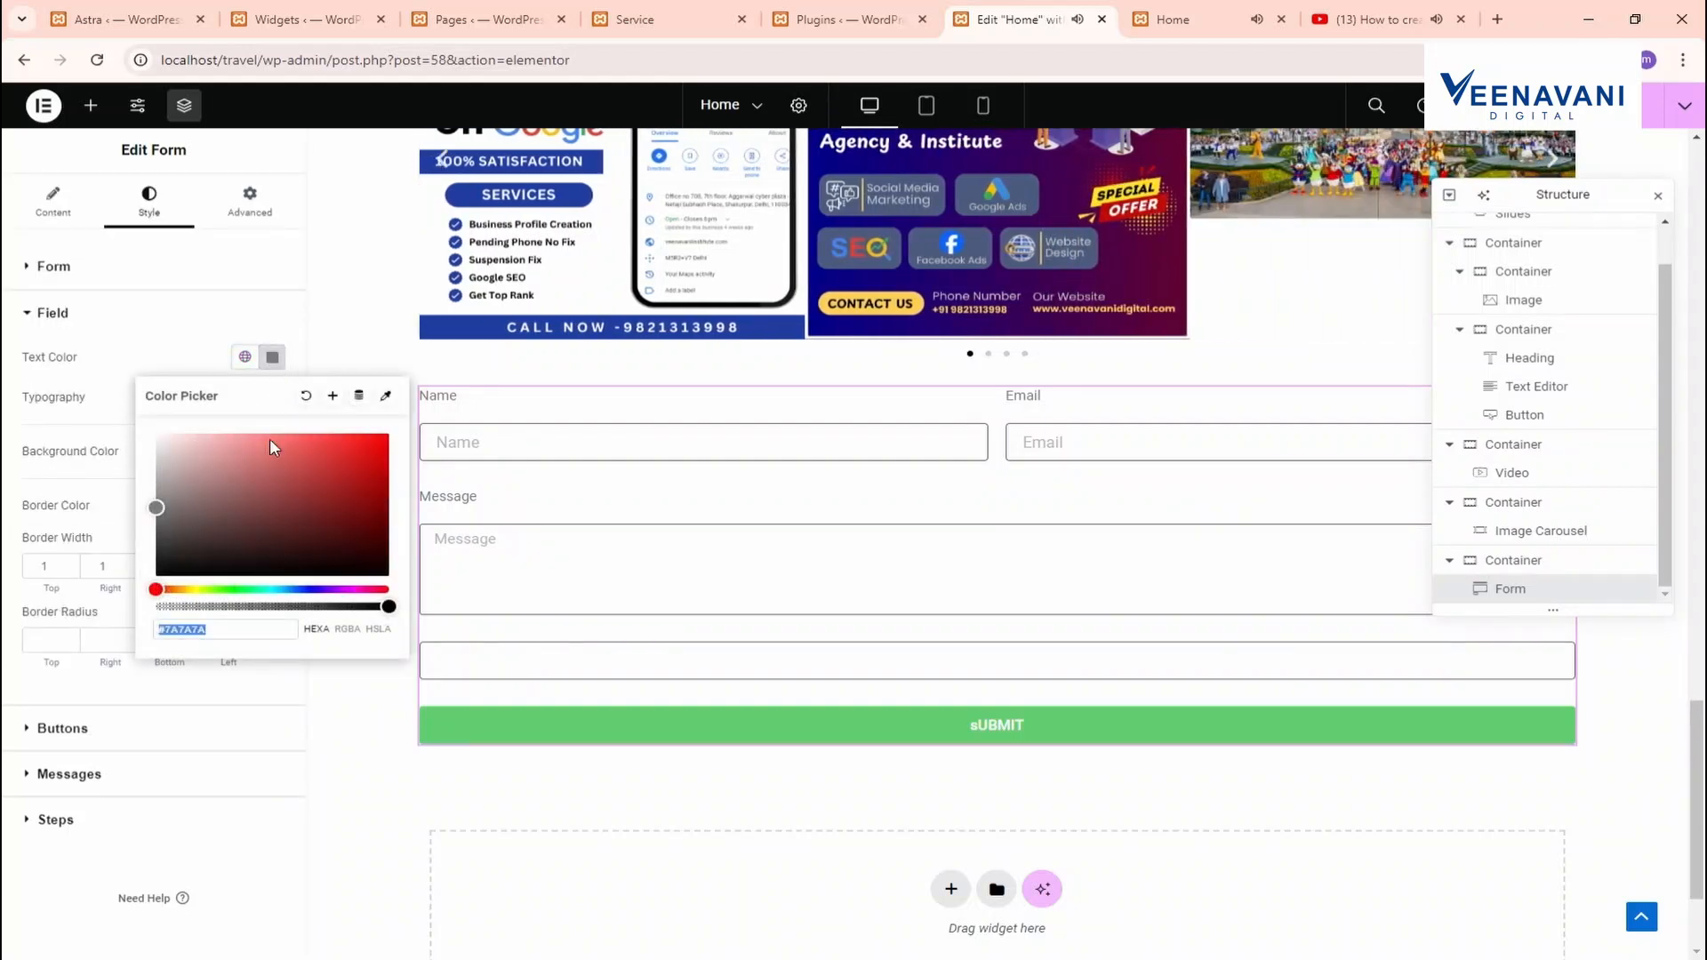
{"action": "left_click_drag", "start_coordinate": [256, 476], "coordinate": [365, 441]}
{"action": "left_click", "coordinate": [194, 365]}
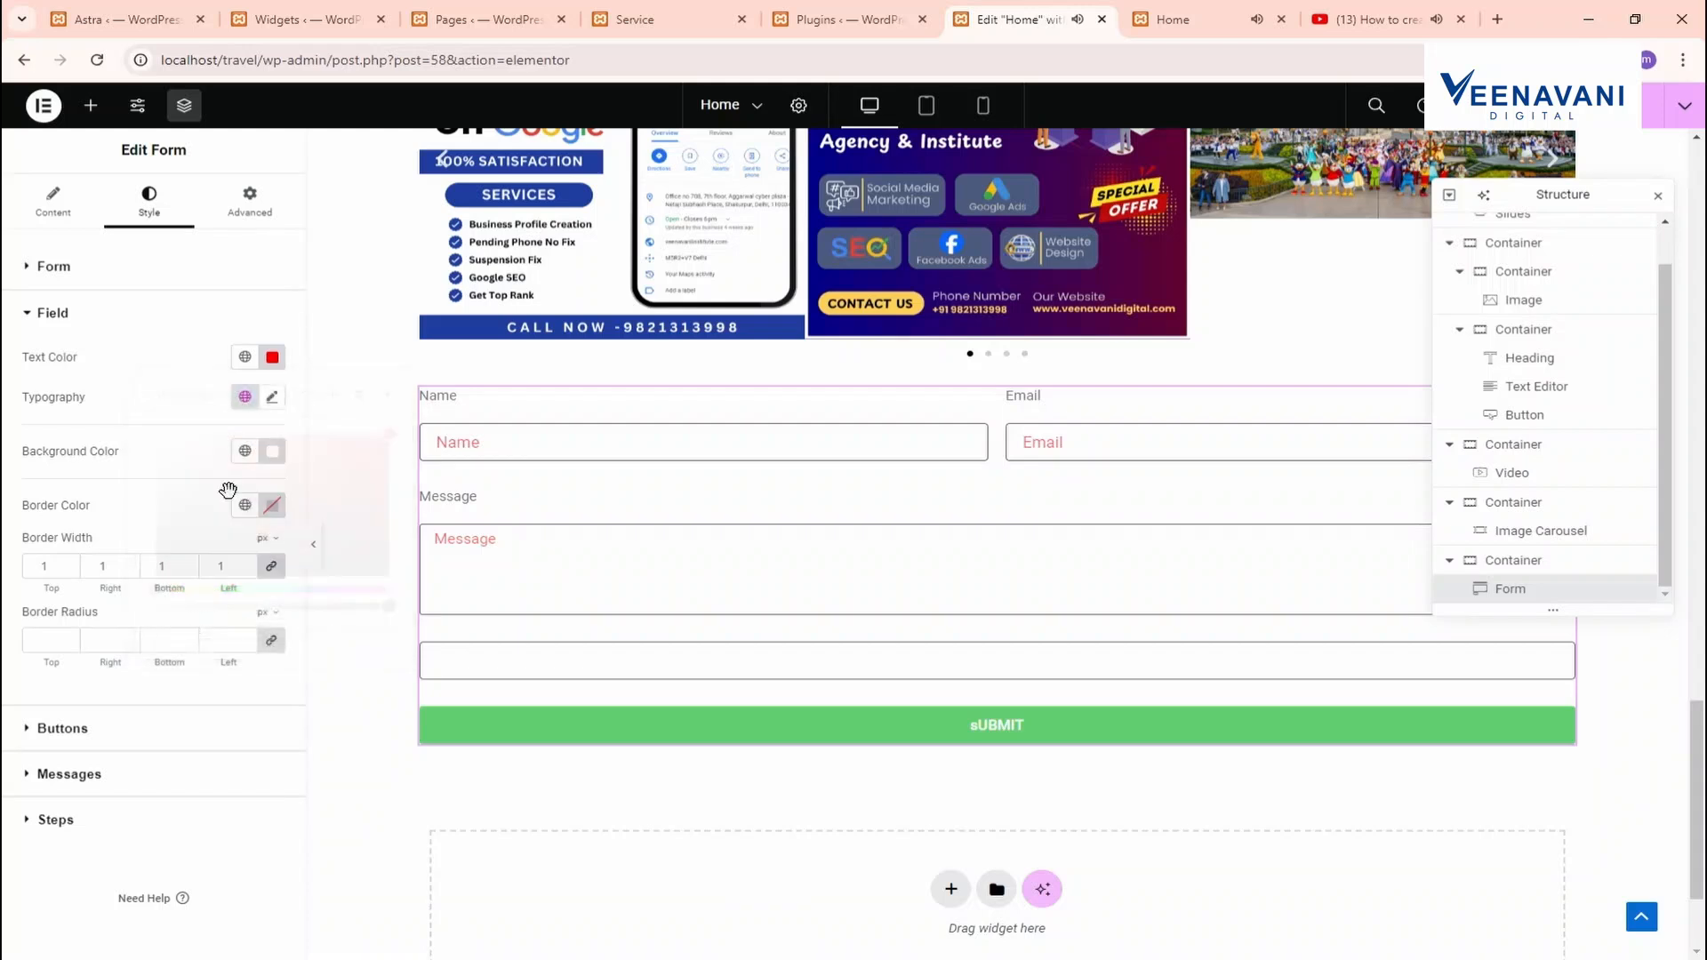
{"action": "left_click", "coordinate": [272, 450]}
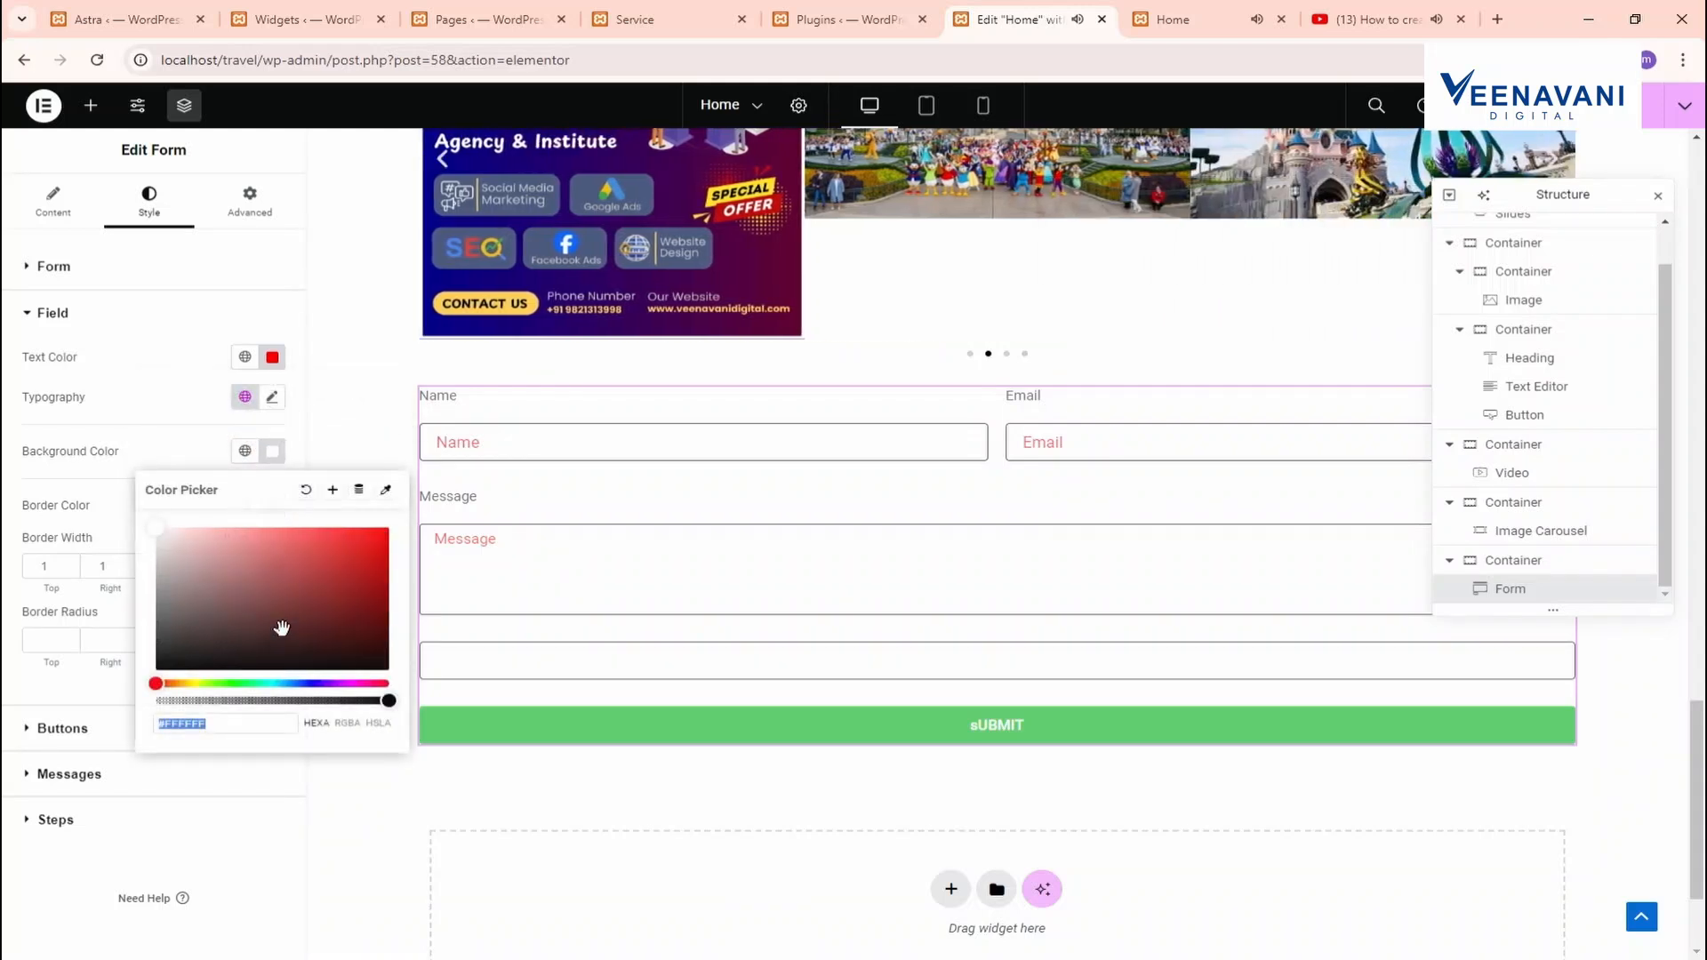
{"action": "left_click", "coordinate": [369, 530]}
{"action": "mouse_move", "coordinate": [381, 533]}
{"action": "left_mouse_down"}
{"action": "mouse_move", "coordinate": [152, 560]}
{"action": "mouse_move", "coordinate": [125, 684]}
{"action": "left_mouse_up"}
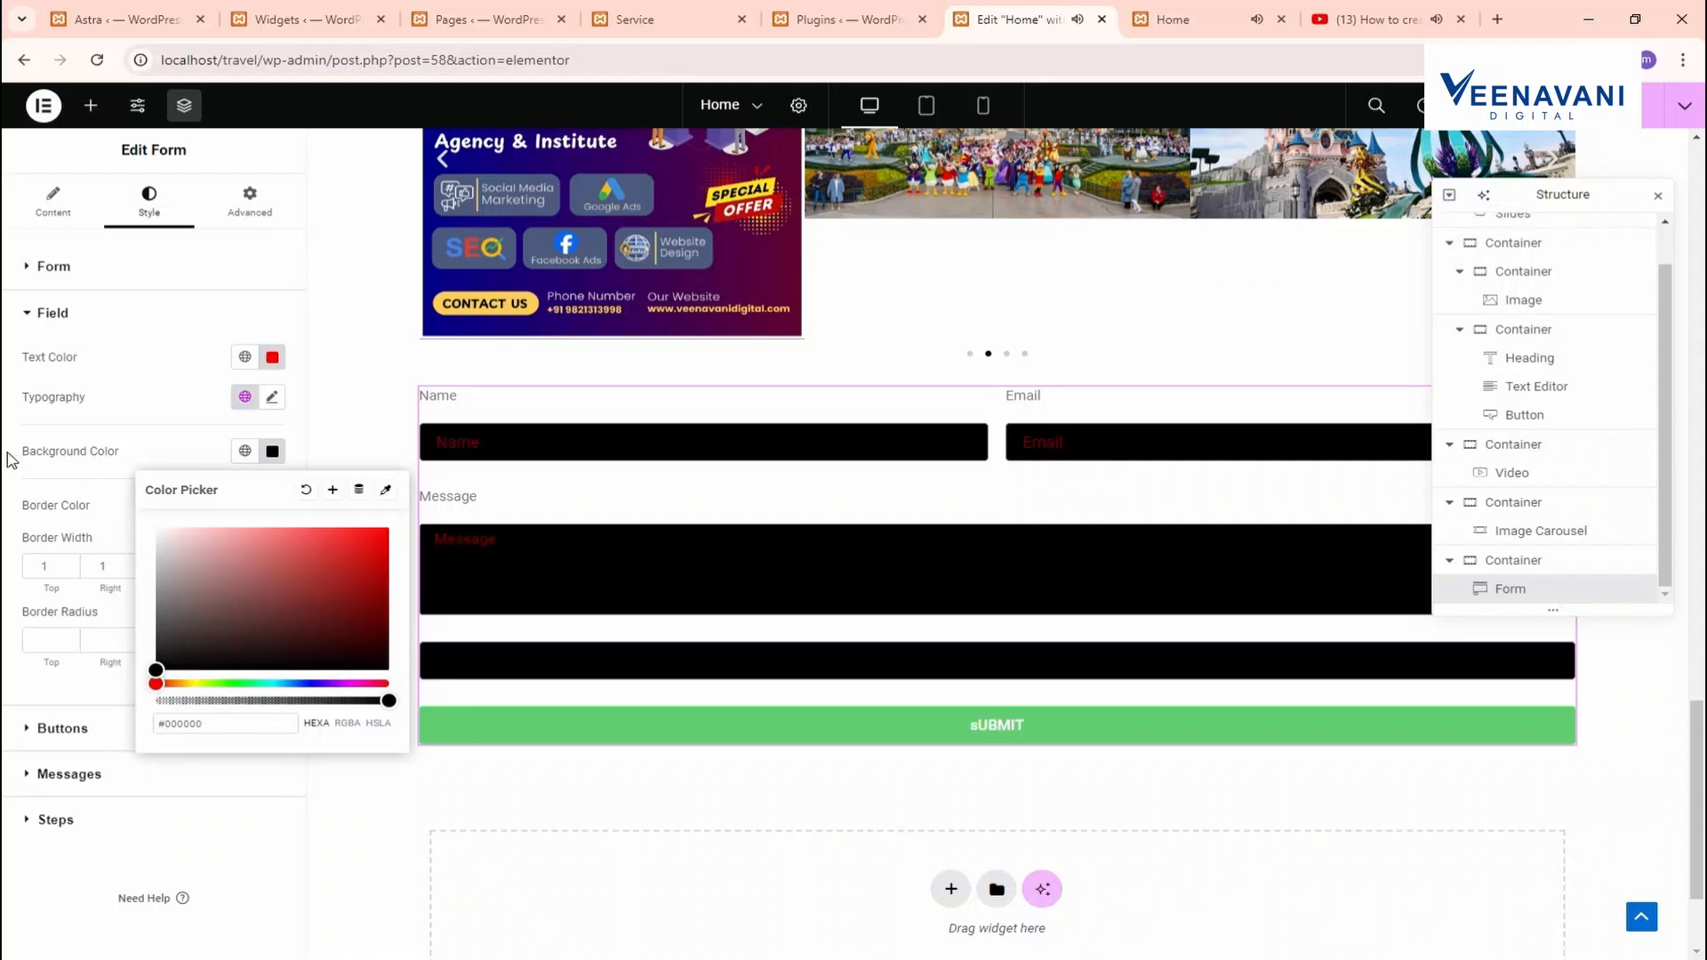
{"action": "left_click", "coordinate": [10, 458]}
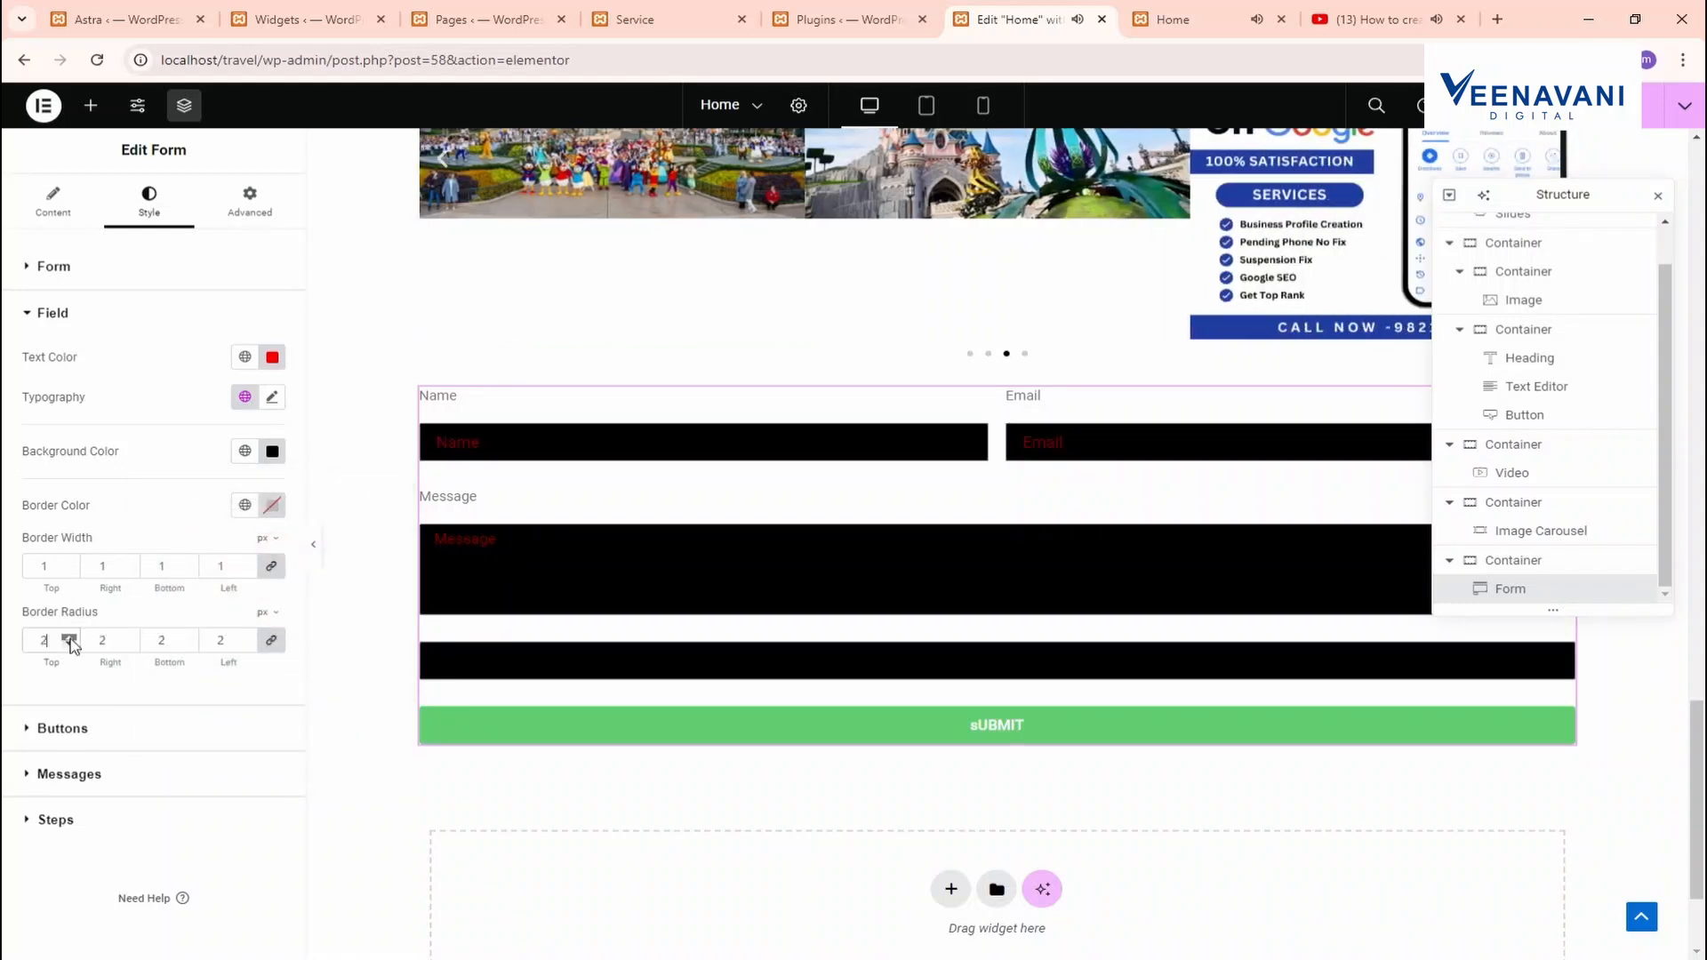
{"action": "left_click", "coordinate": [71, 641]}
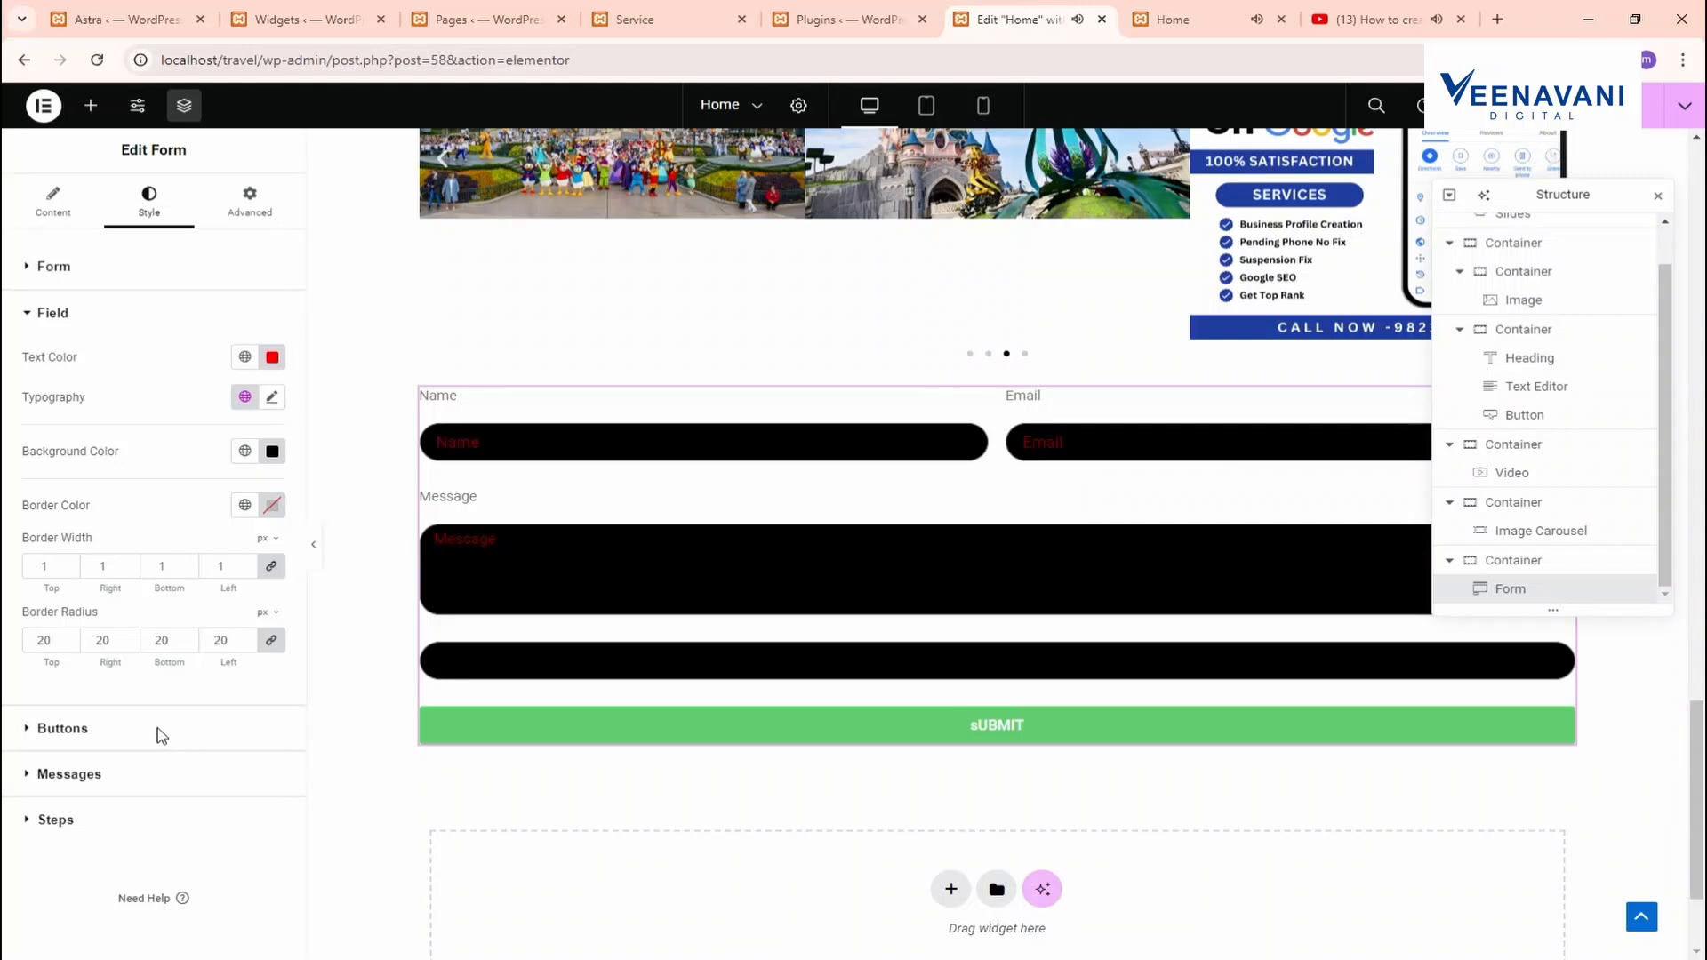
Make the sUBMIT button background black, turning red on hover
{"action": "left_click", "coordinate": [160, 734]}
{"action": "left_click", "coordinate": [272, 627]}
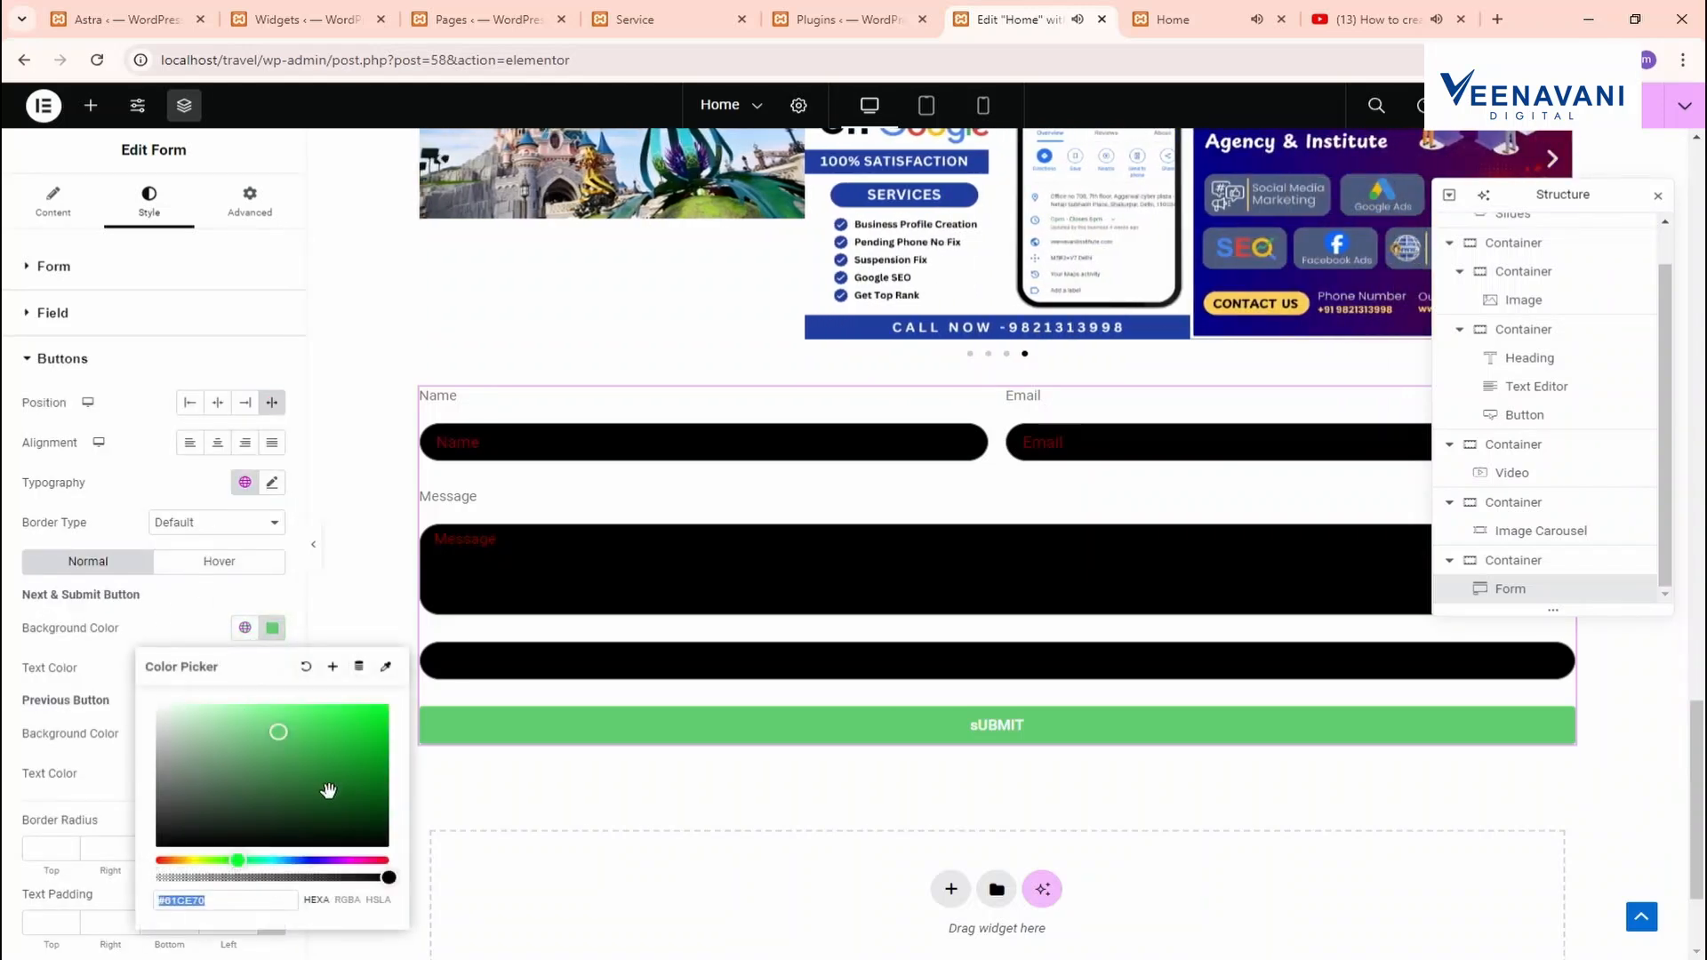
{"action": "type", "text": "#0A0A0A"}
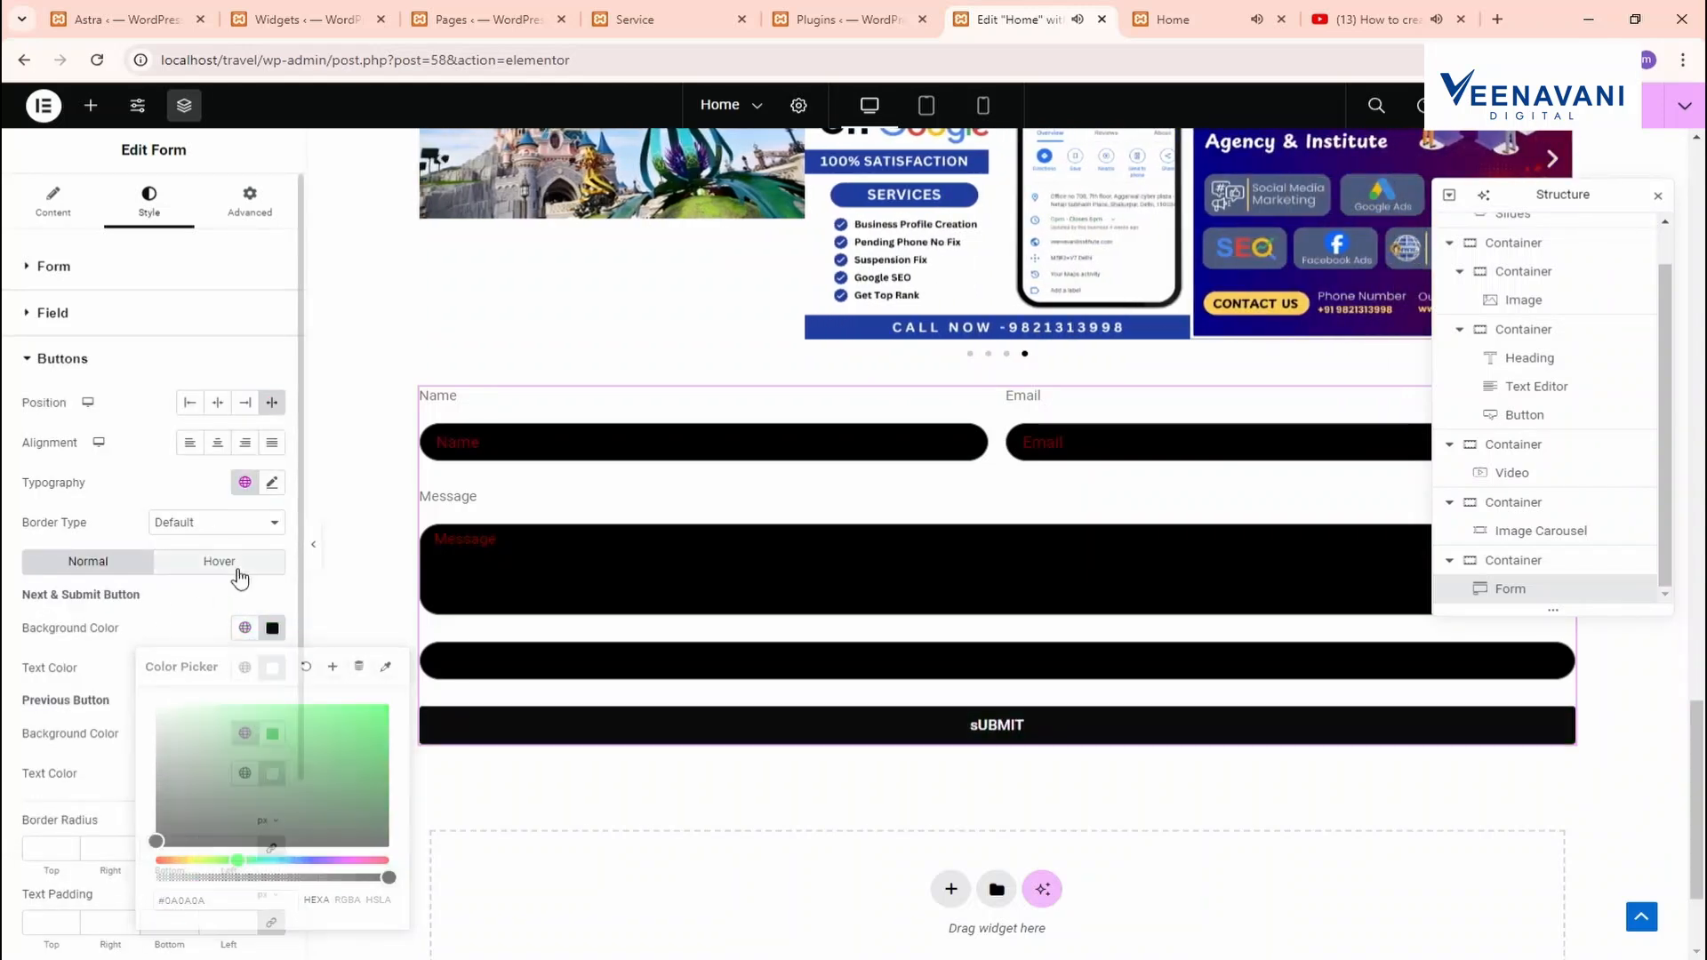
{"action": "left_click", "coordinate": [238, 577]}
{"action": "left_click", "coordinate": [272, 637]}
{"action": "left_click", "coordinate": [350, 717]}
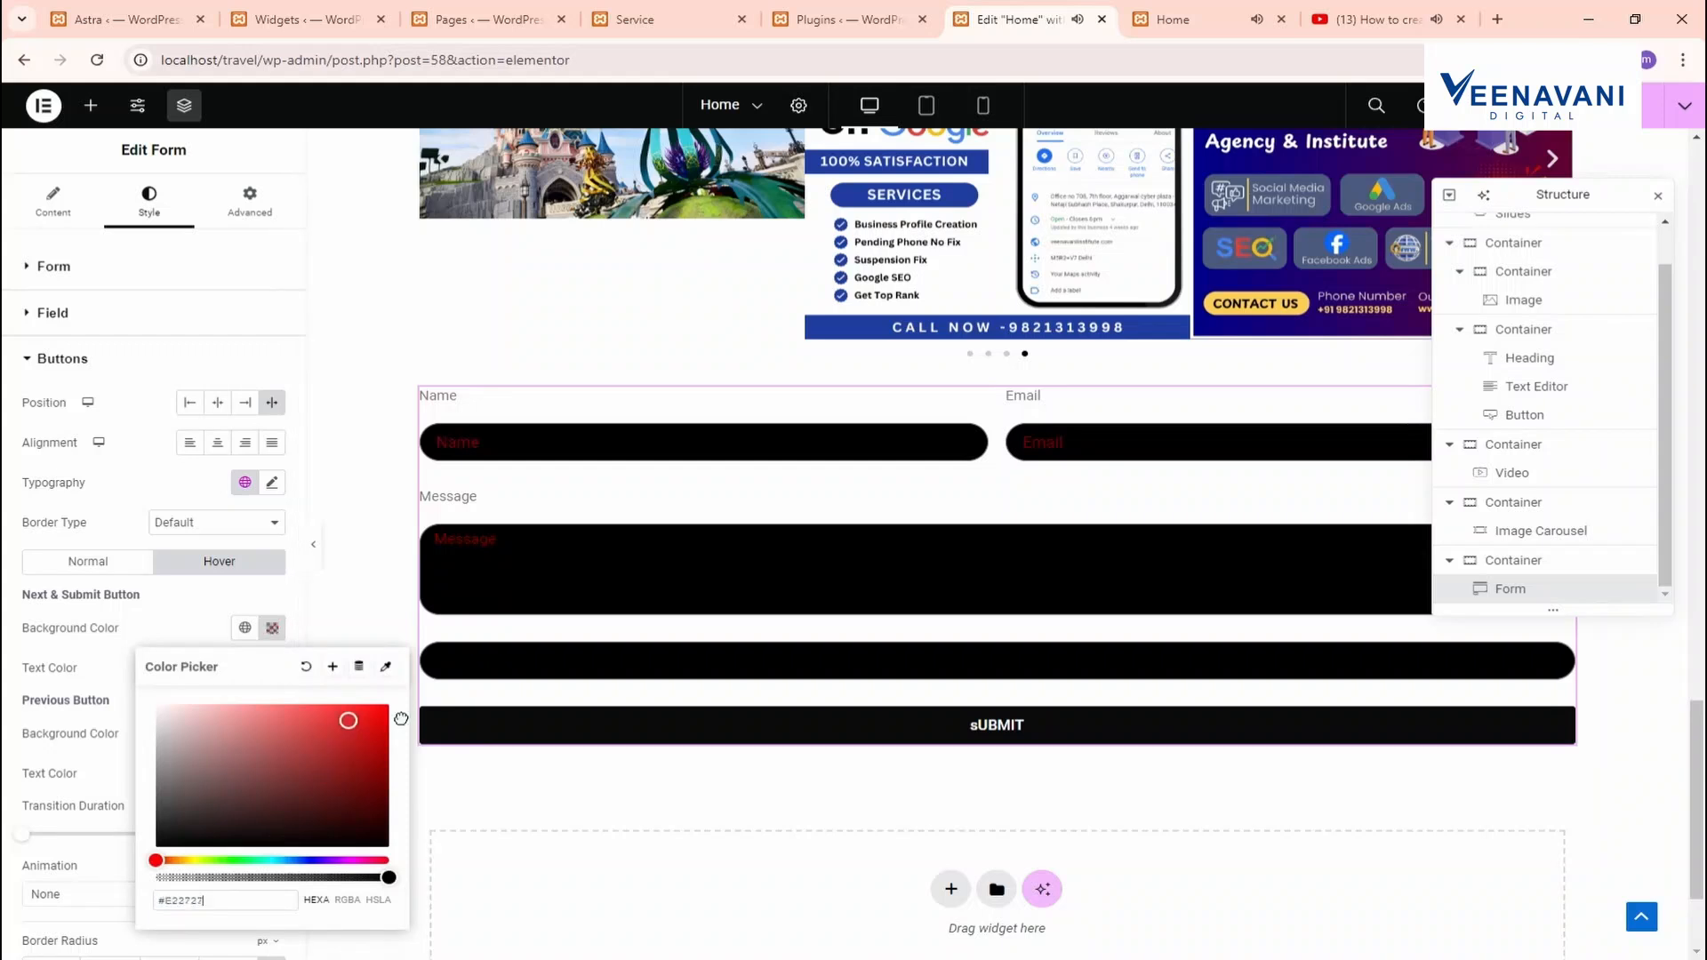
{"action": "left_click_drag", "start_coordinate": [351, 717], "coordinate": [389, 704]}
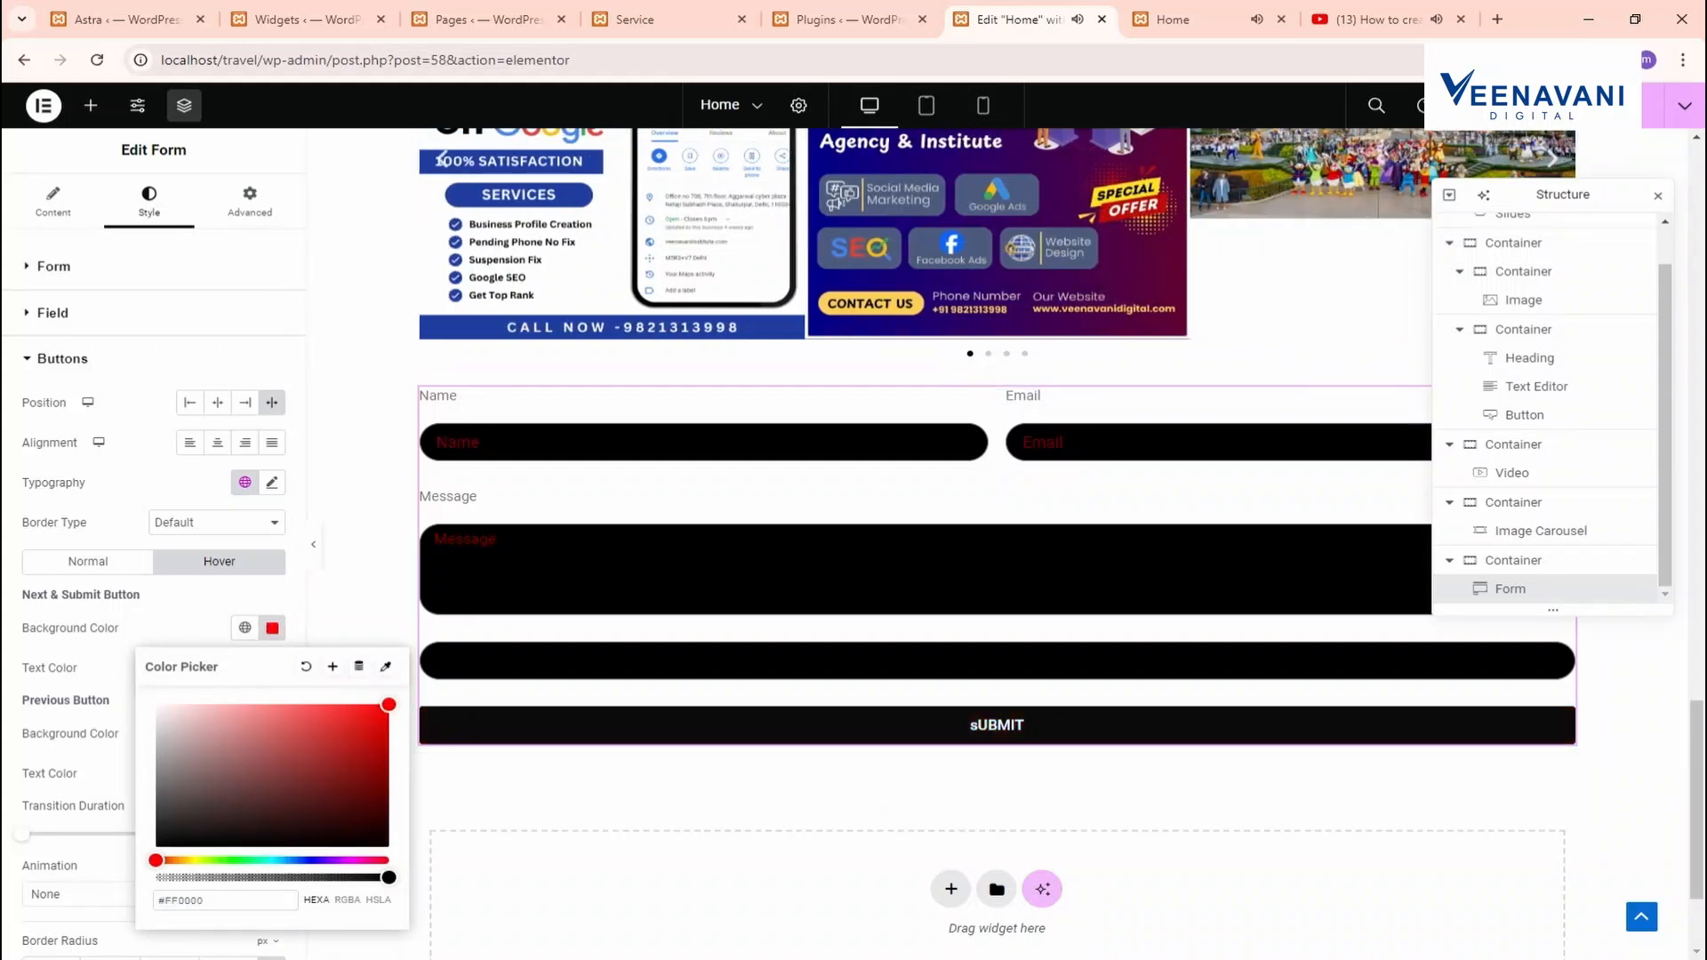
{"action": "left_click", "coordinate": [1613, 105]}
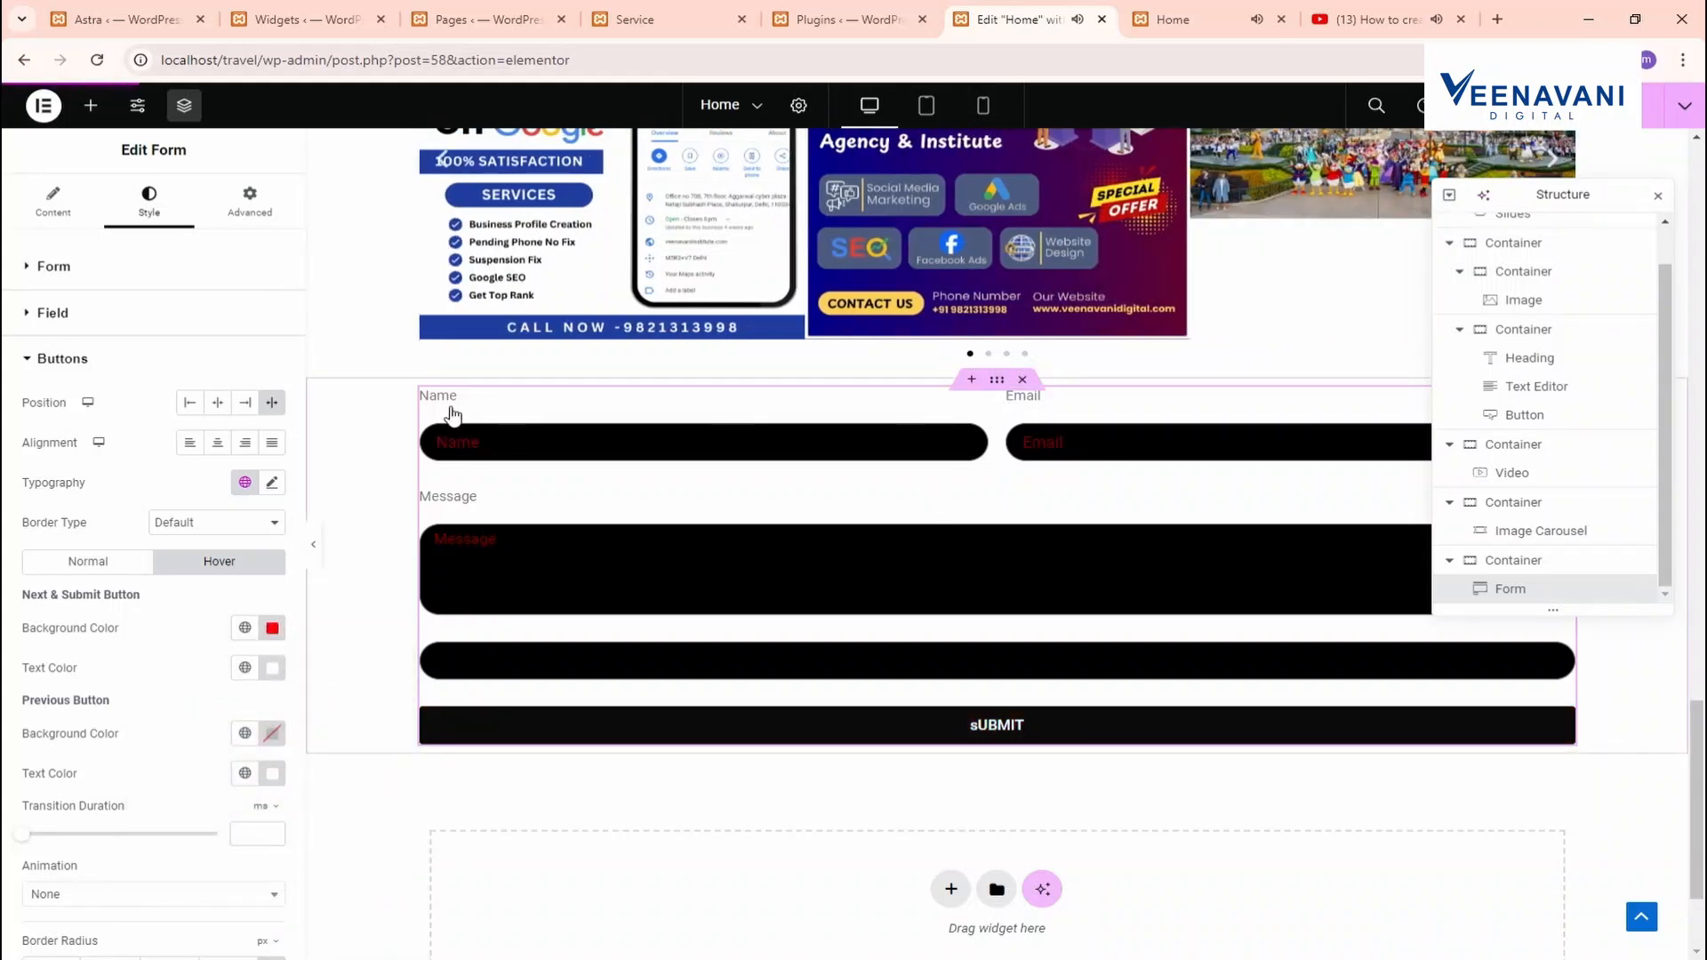
Set the form's inner padding to 17 on all sides in the Advanced tab
{"action": "left_click", "coordinate": [449, 402]}
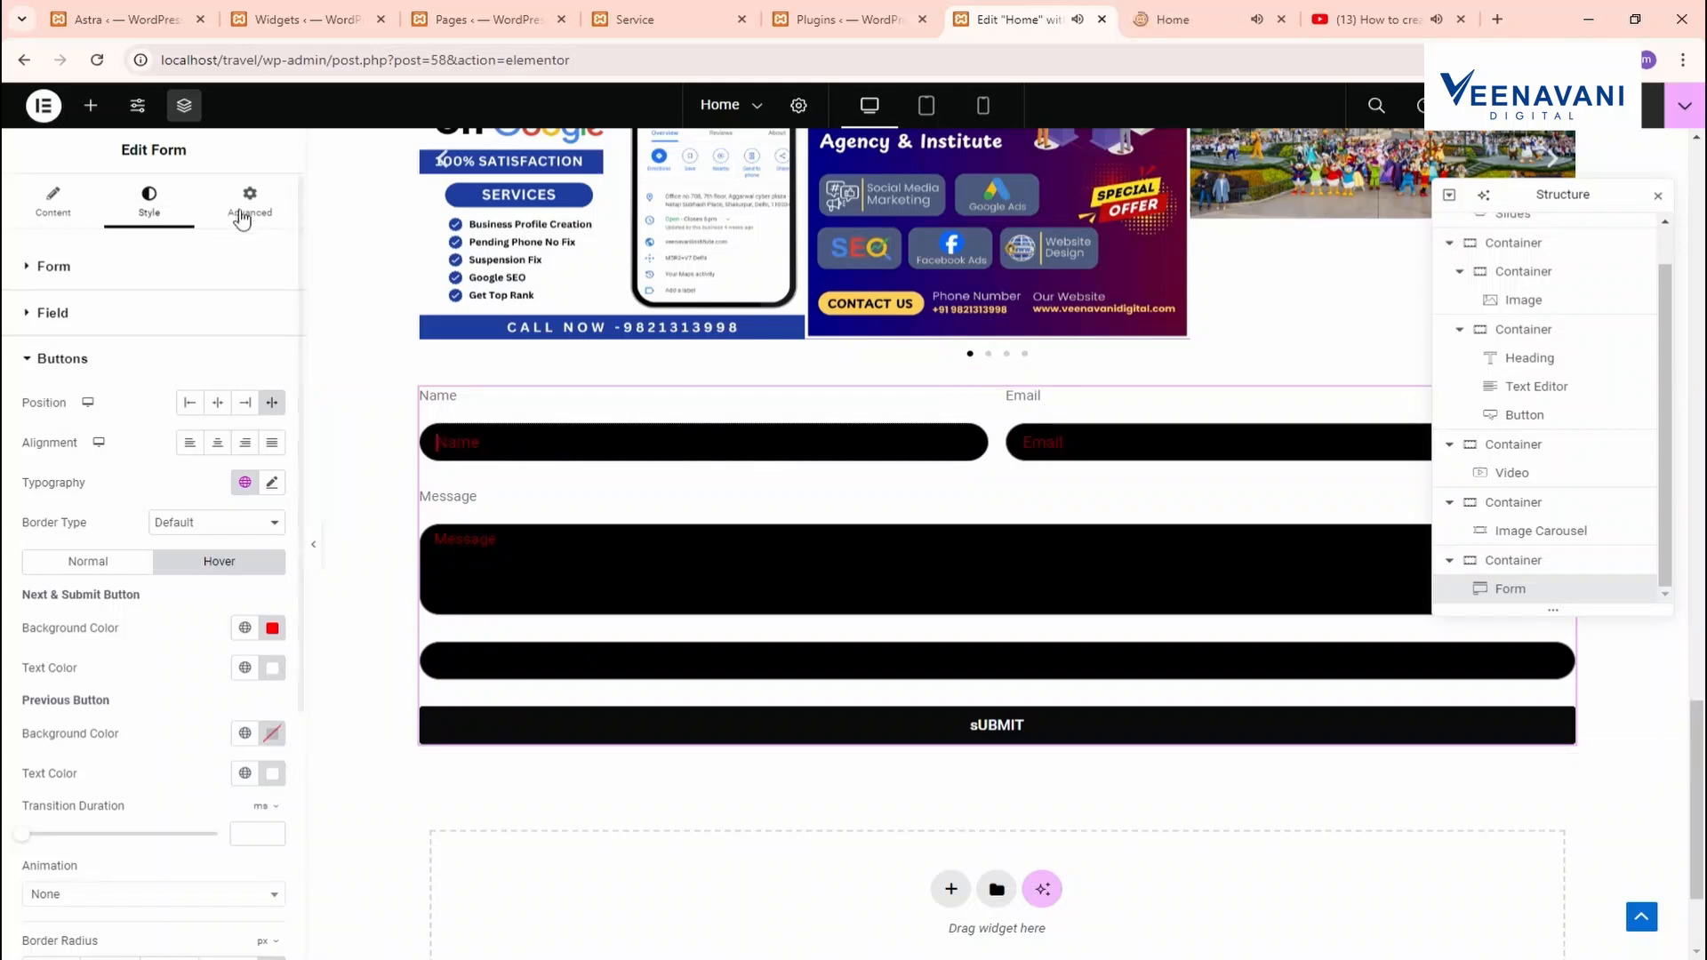
{"action": "left_click", "coordinate": [242, 213]}
{"action": "scroll", "coordinate": [164, 694], "scroll_direction": "down", "scroll_amount": 5}
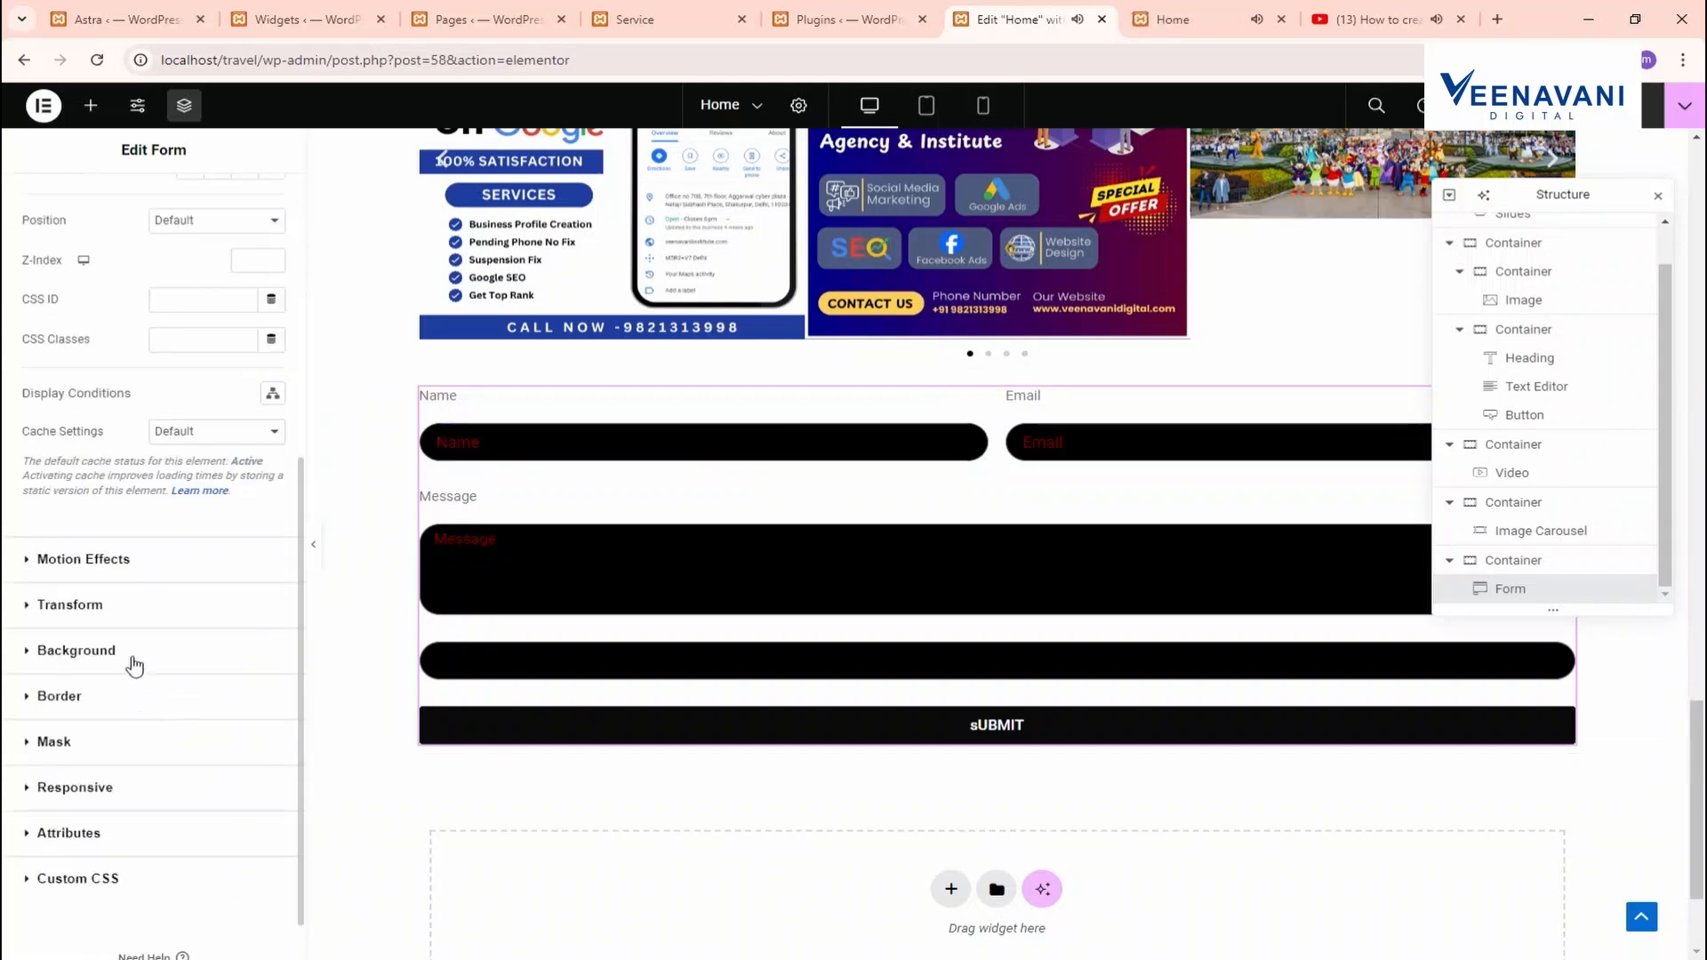
{"action": "left_click", "coordinate": [134, 663]}
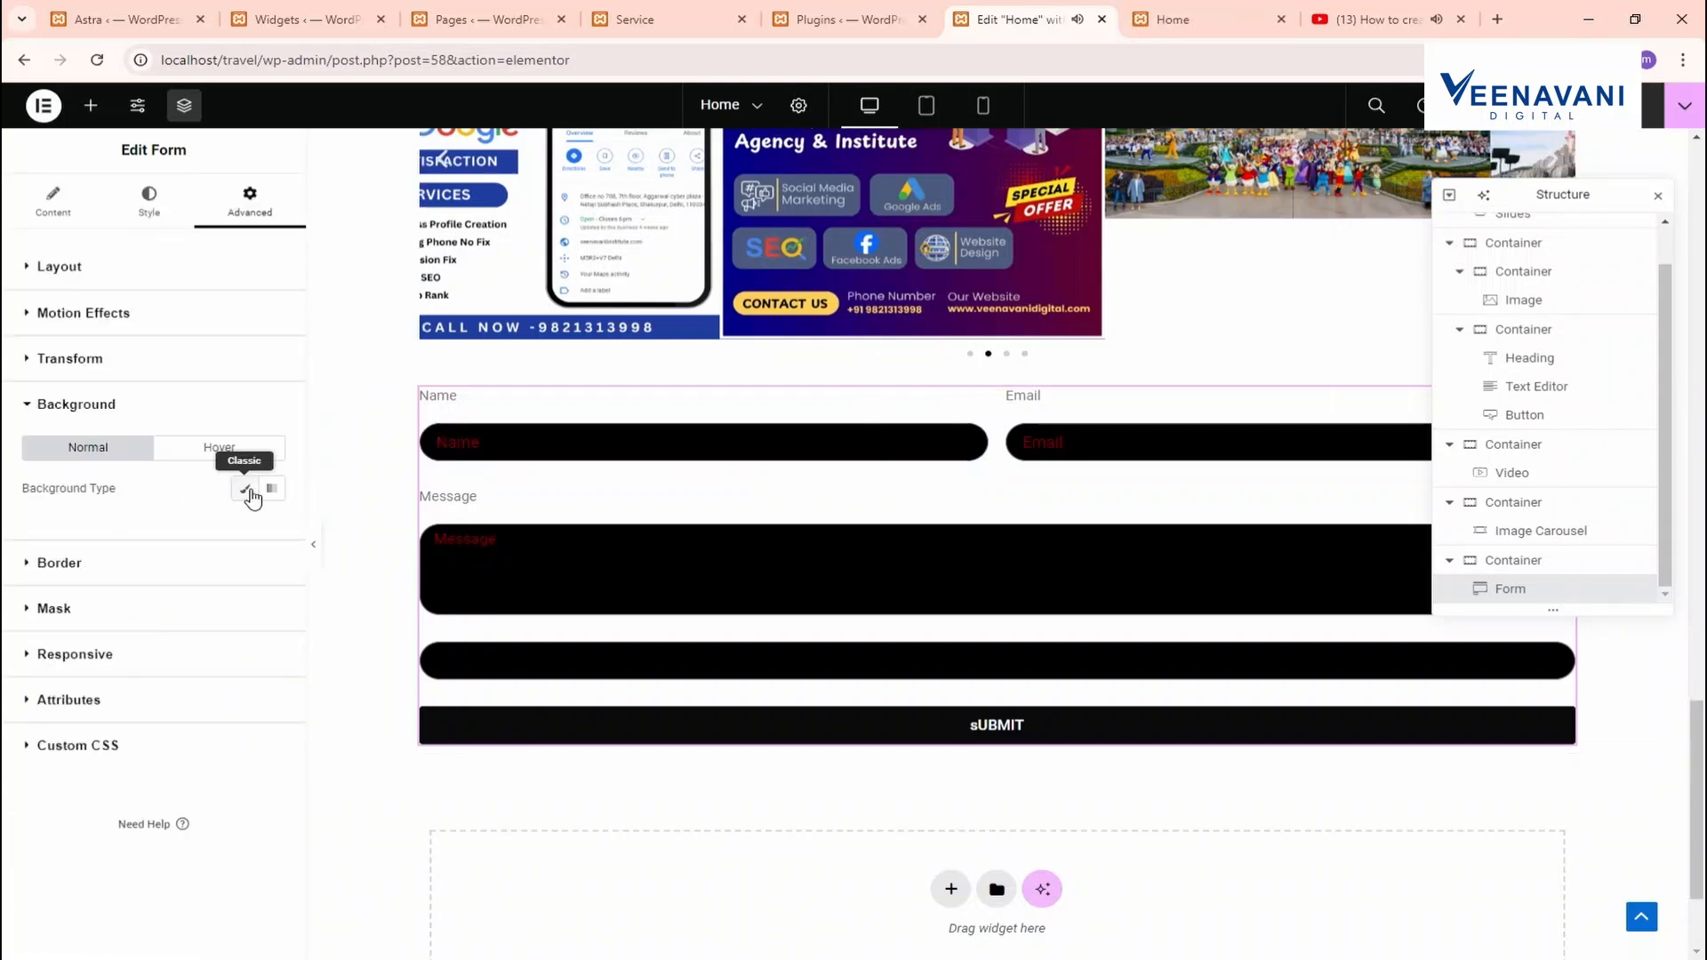
{"action": "left_click", "coordinate": [132, 562]}
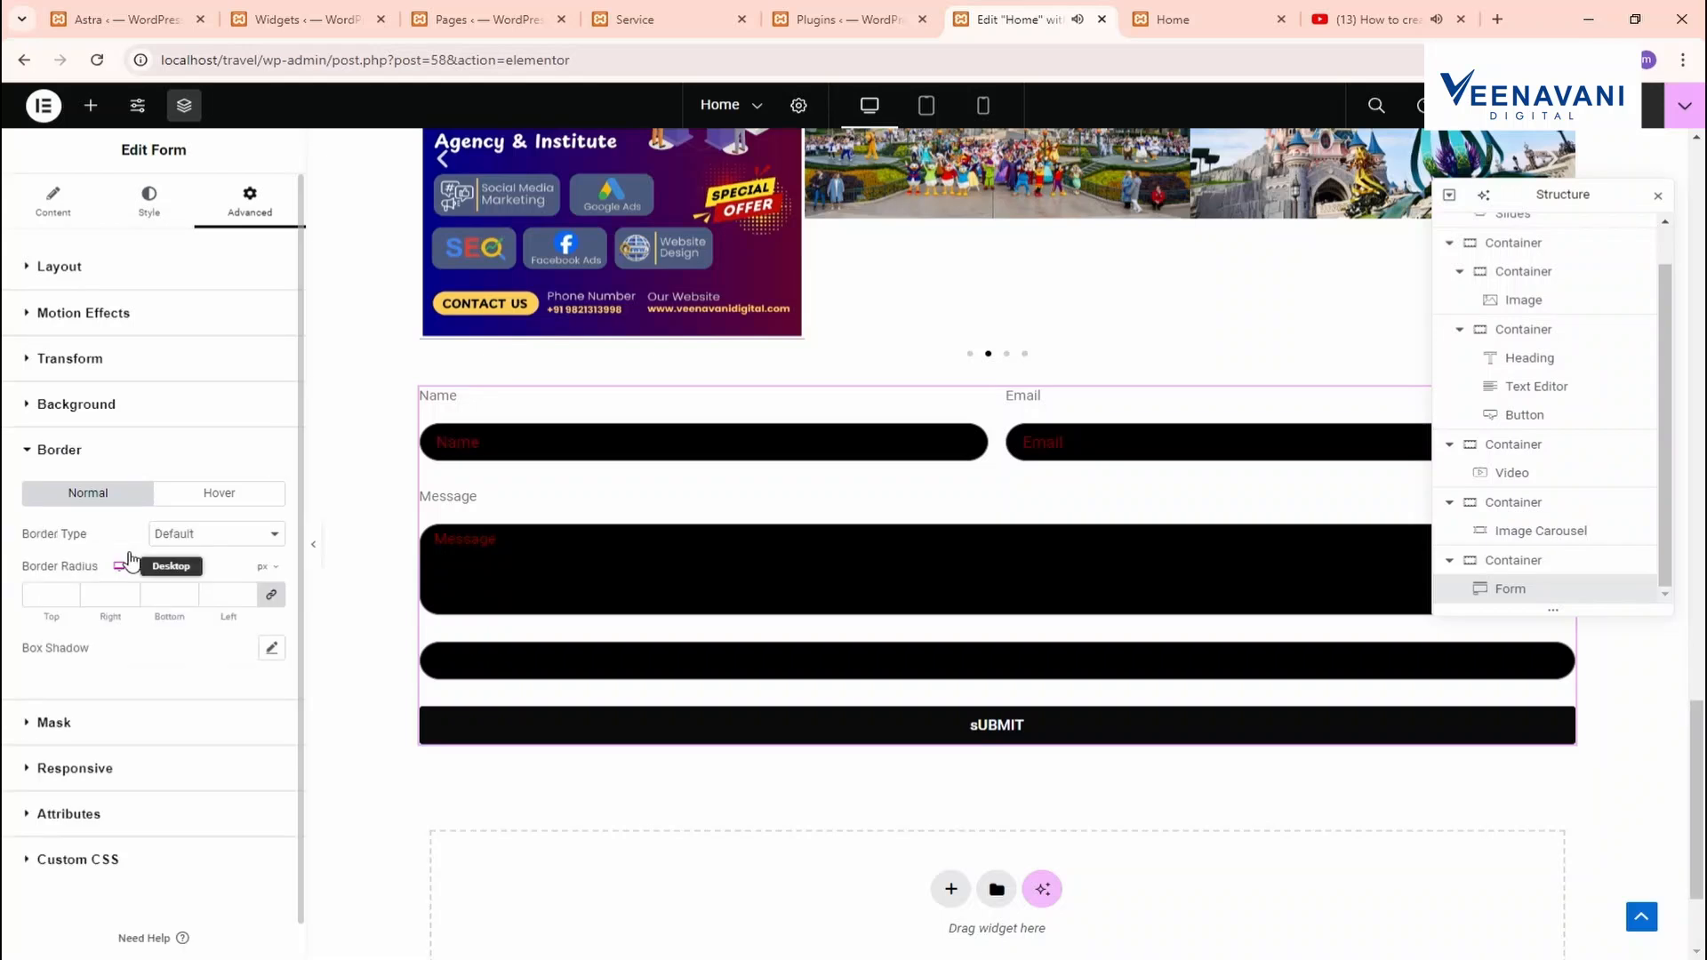
{"action": "left_click", "coordinate": [134, 276]}
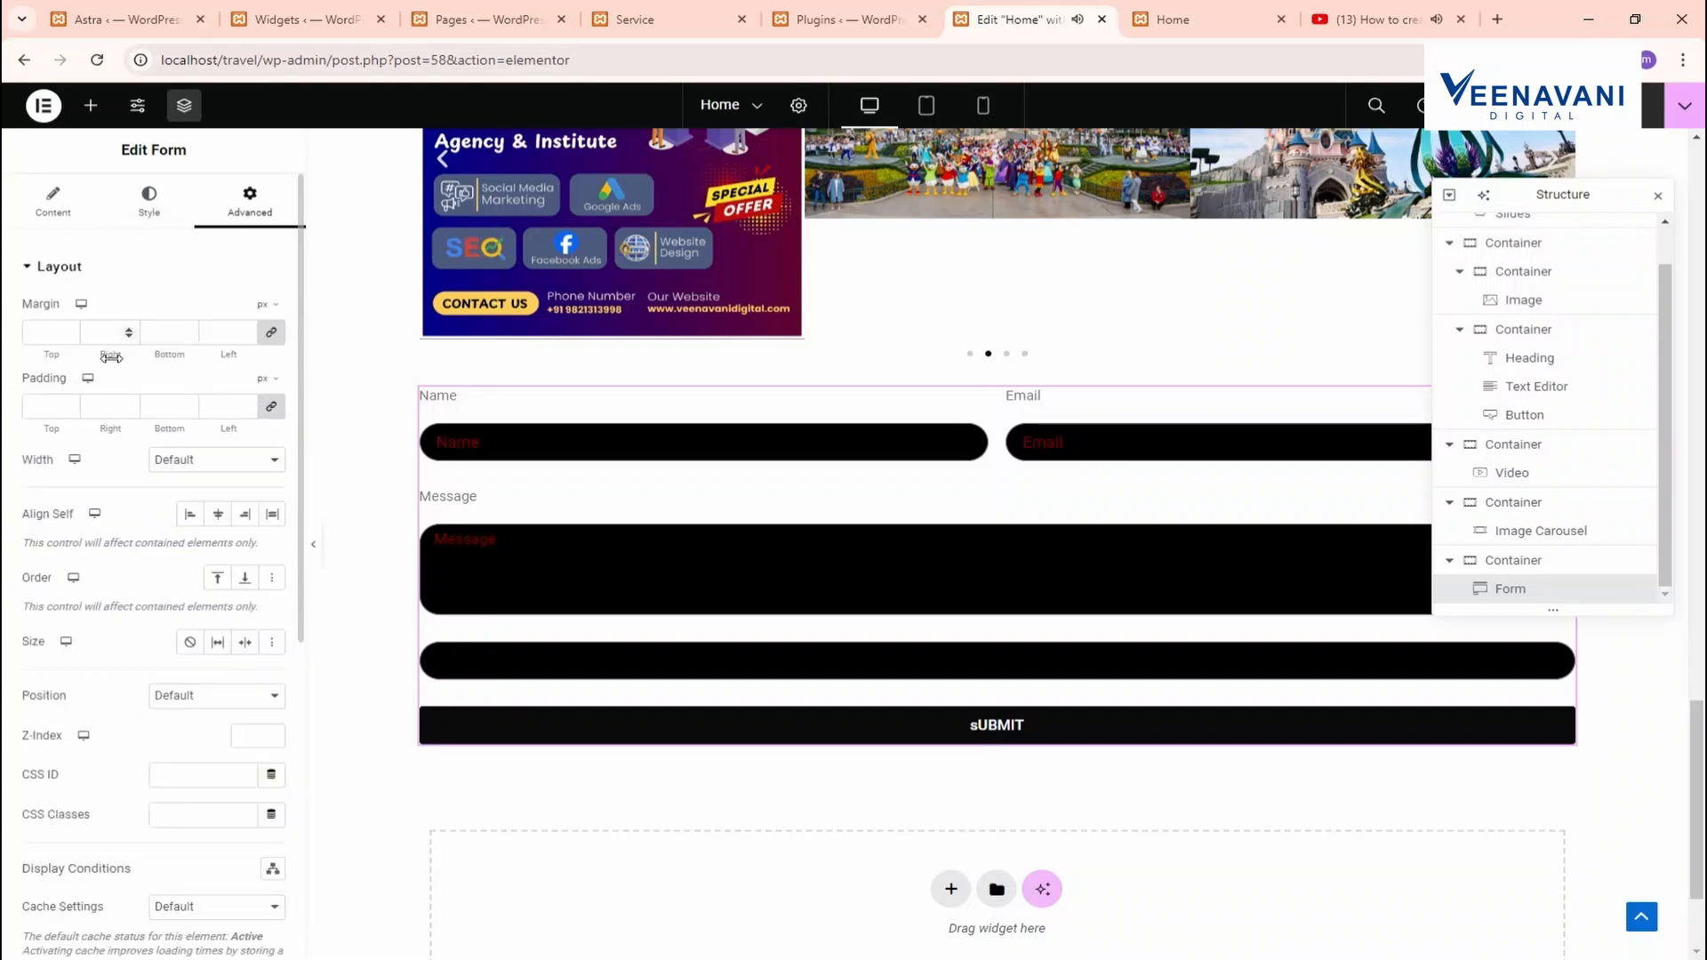
{"action": "left_click", "coordinate": [69, 403]}
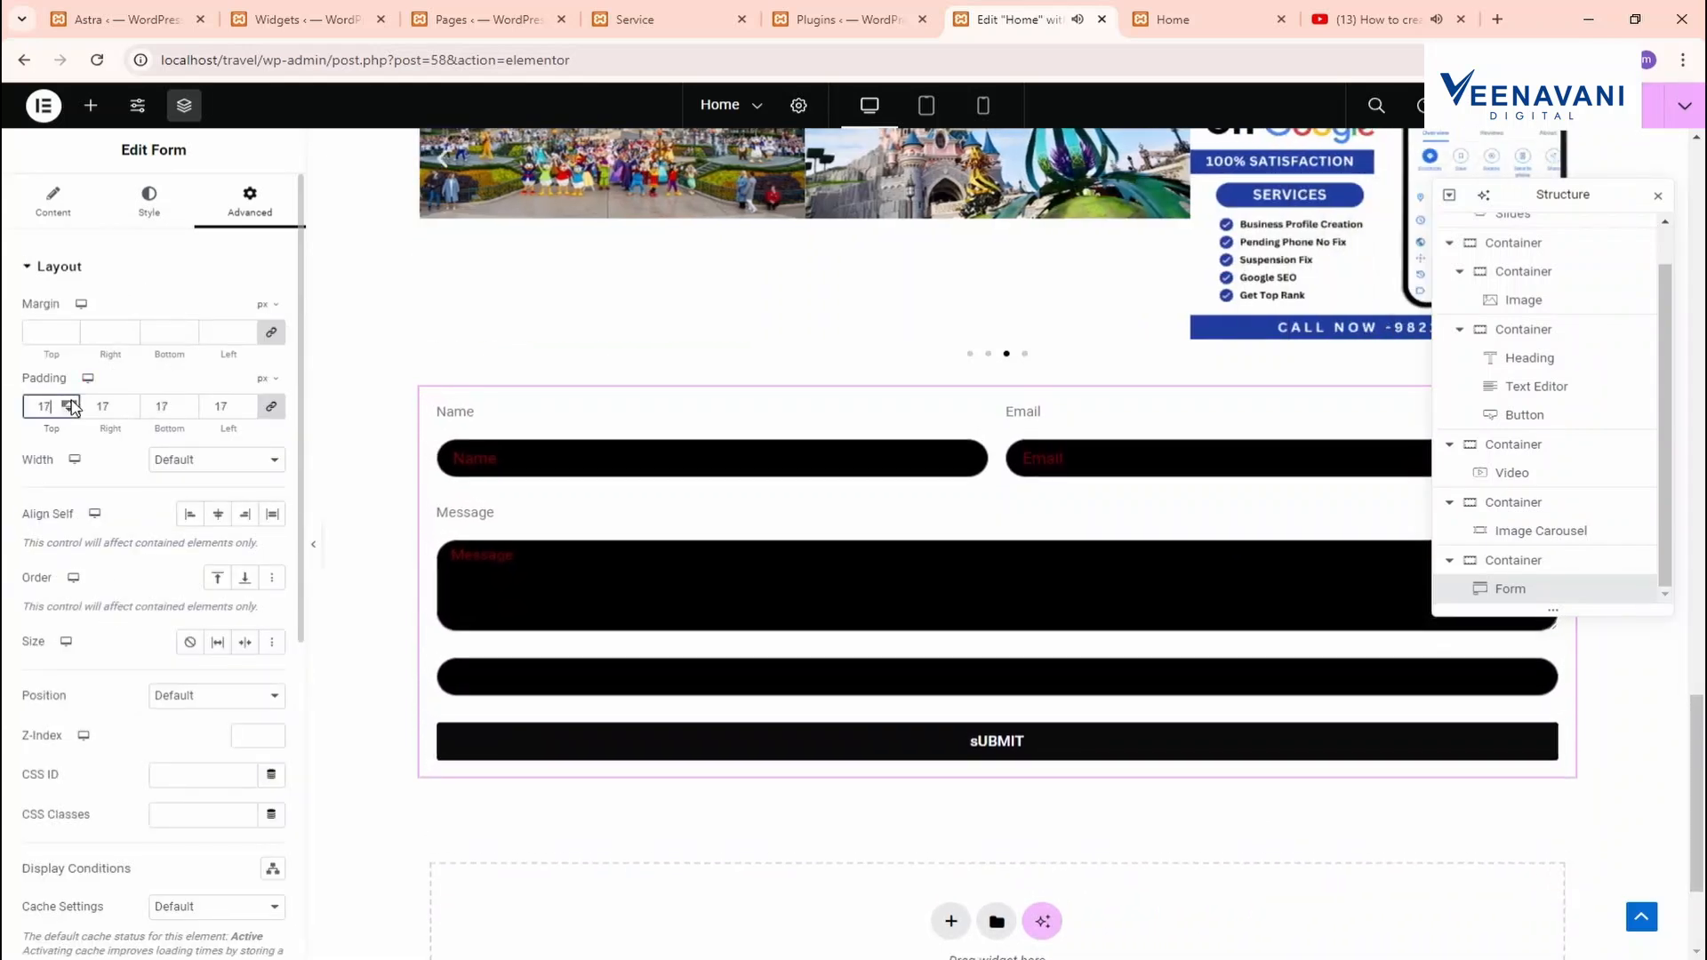
Give the form 19 px rounded corners, a solid border and a box shadow, then preview
{"action": "scroll", "coordinate": [197, 807], "scroll_direction": "down", "scroll_amount": 5}
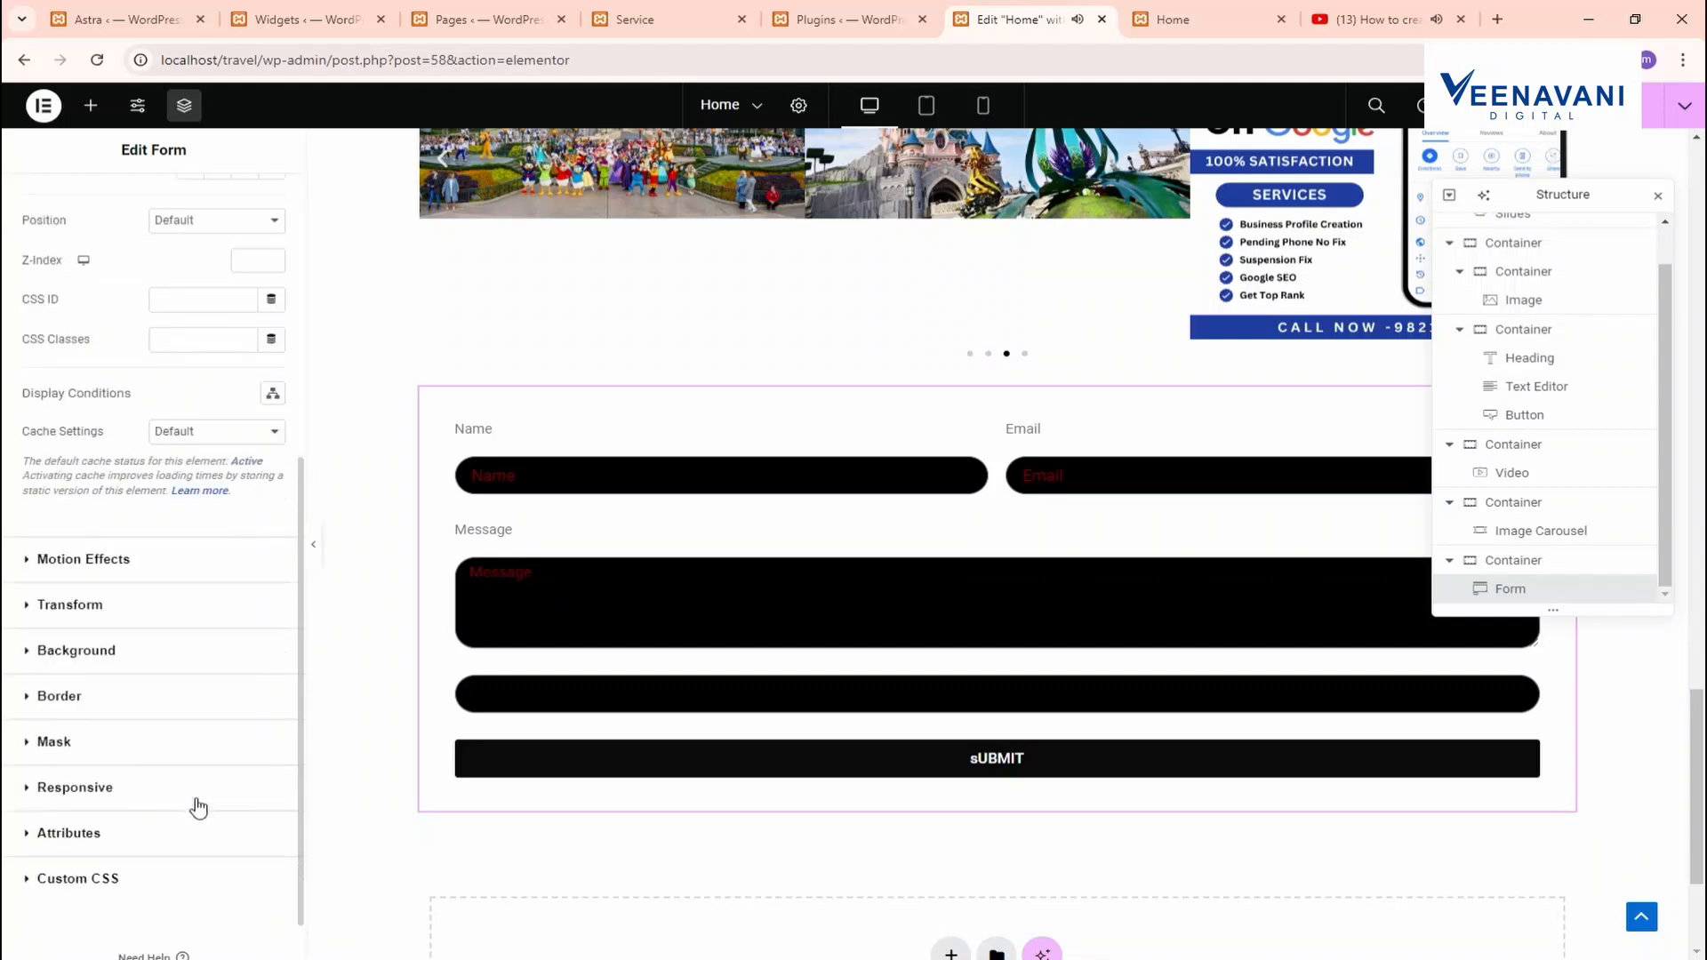
{"action": "left_click", "coordinate": [110, 702]}
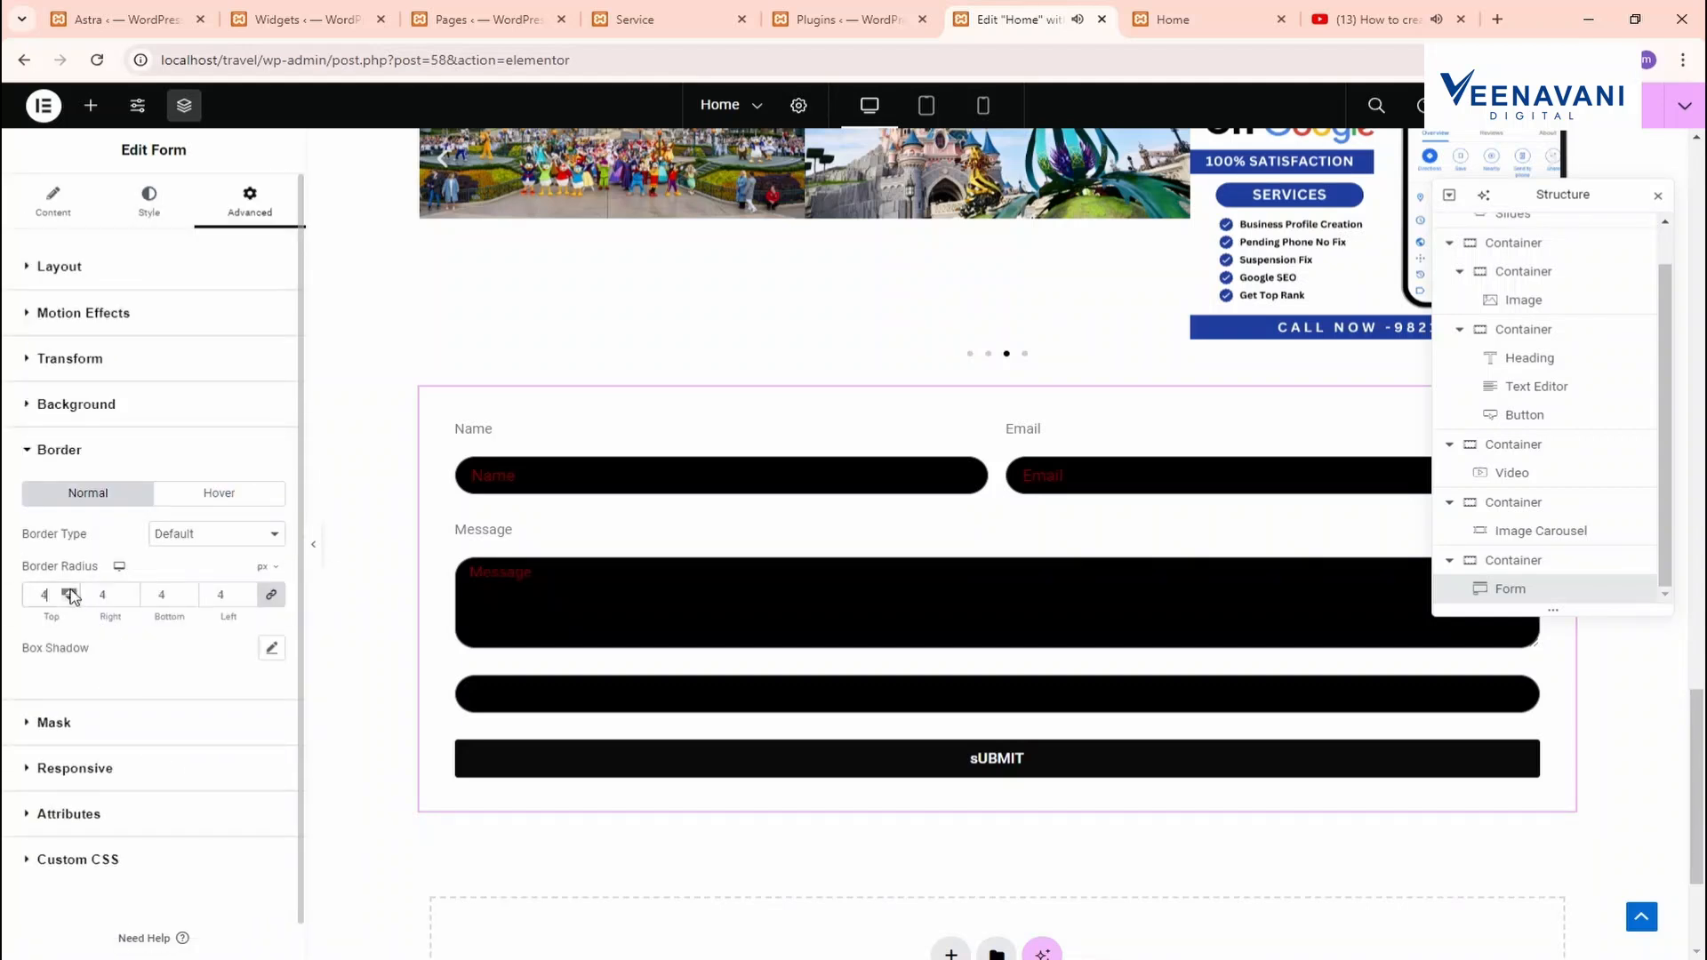
{"action": "left_click", "coordinate": [183, 534]}
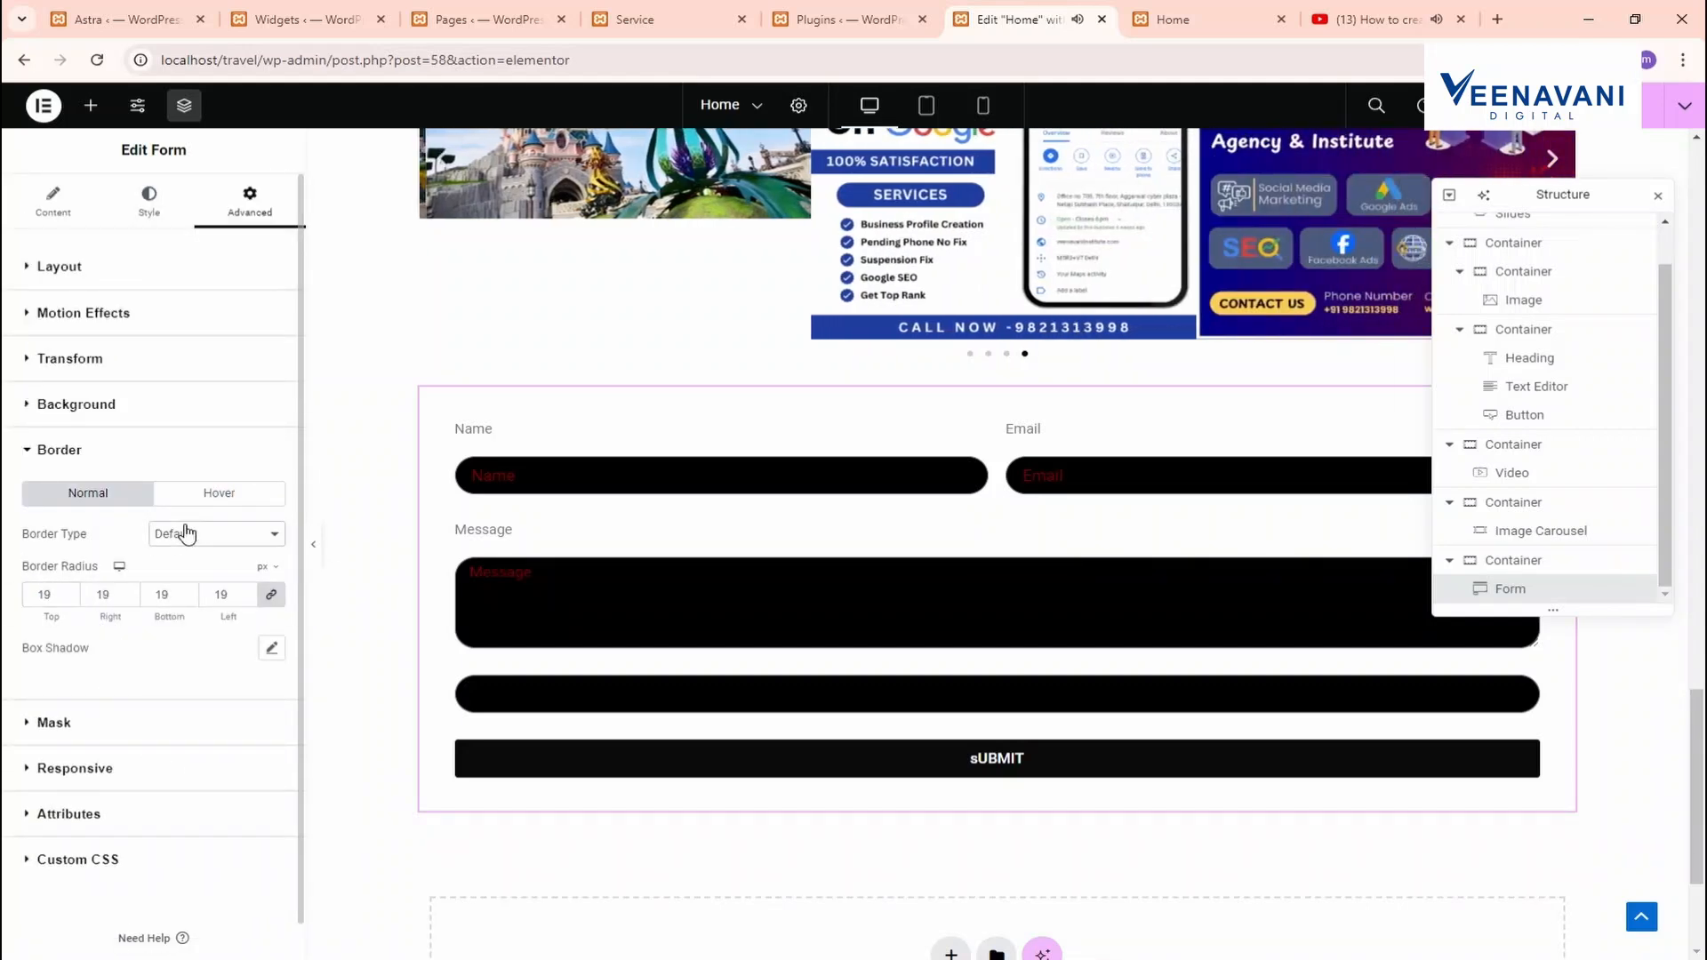
{"action": "left_click", "coordinate": [183, 603]}
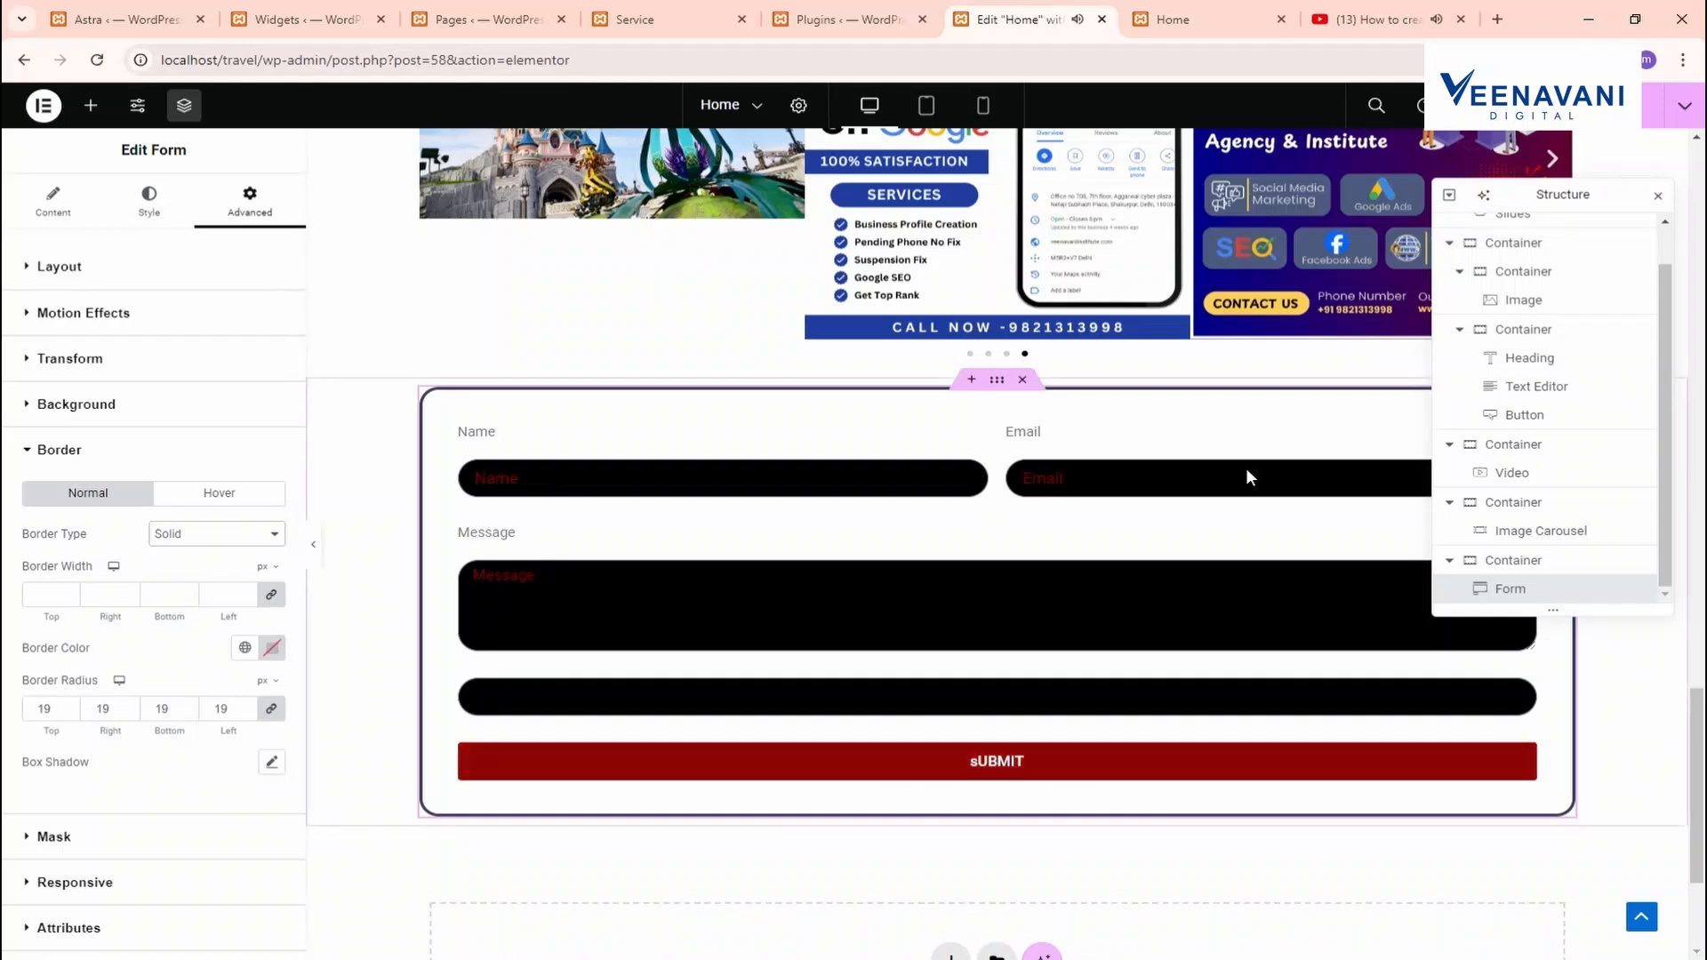
{"action": "left_click", "coordinate": [272, 763]}
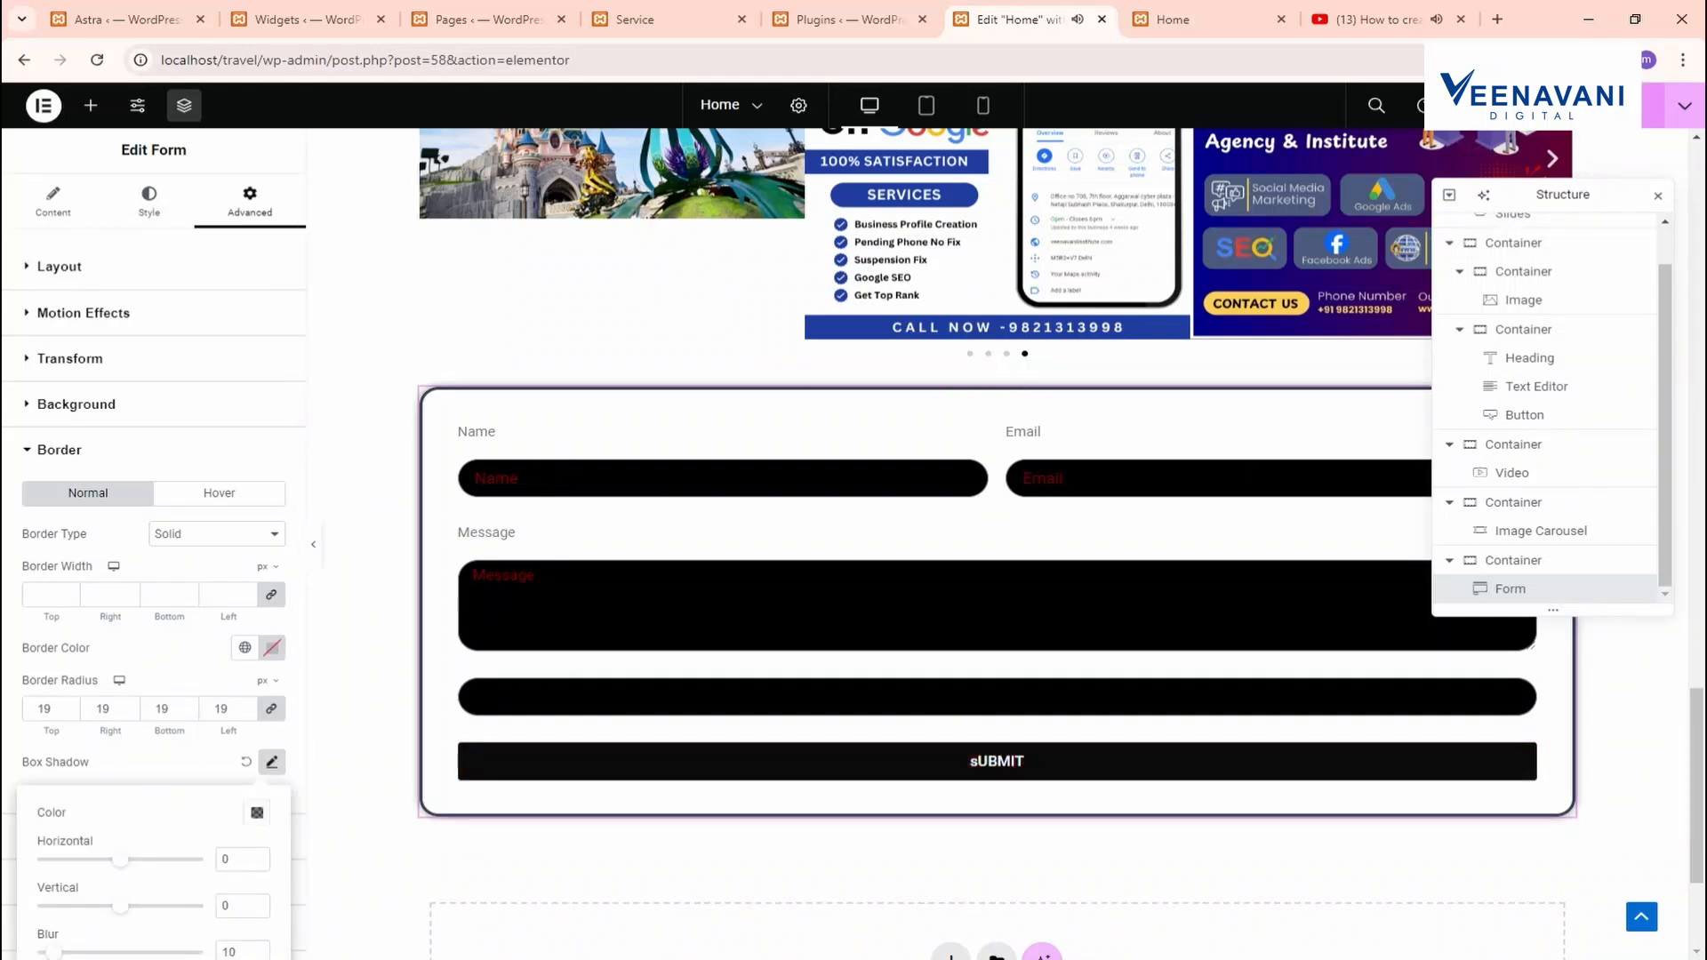
{"action": "left_click", "coordinate": [1187, 19]}
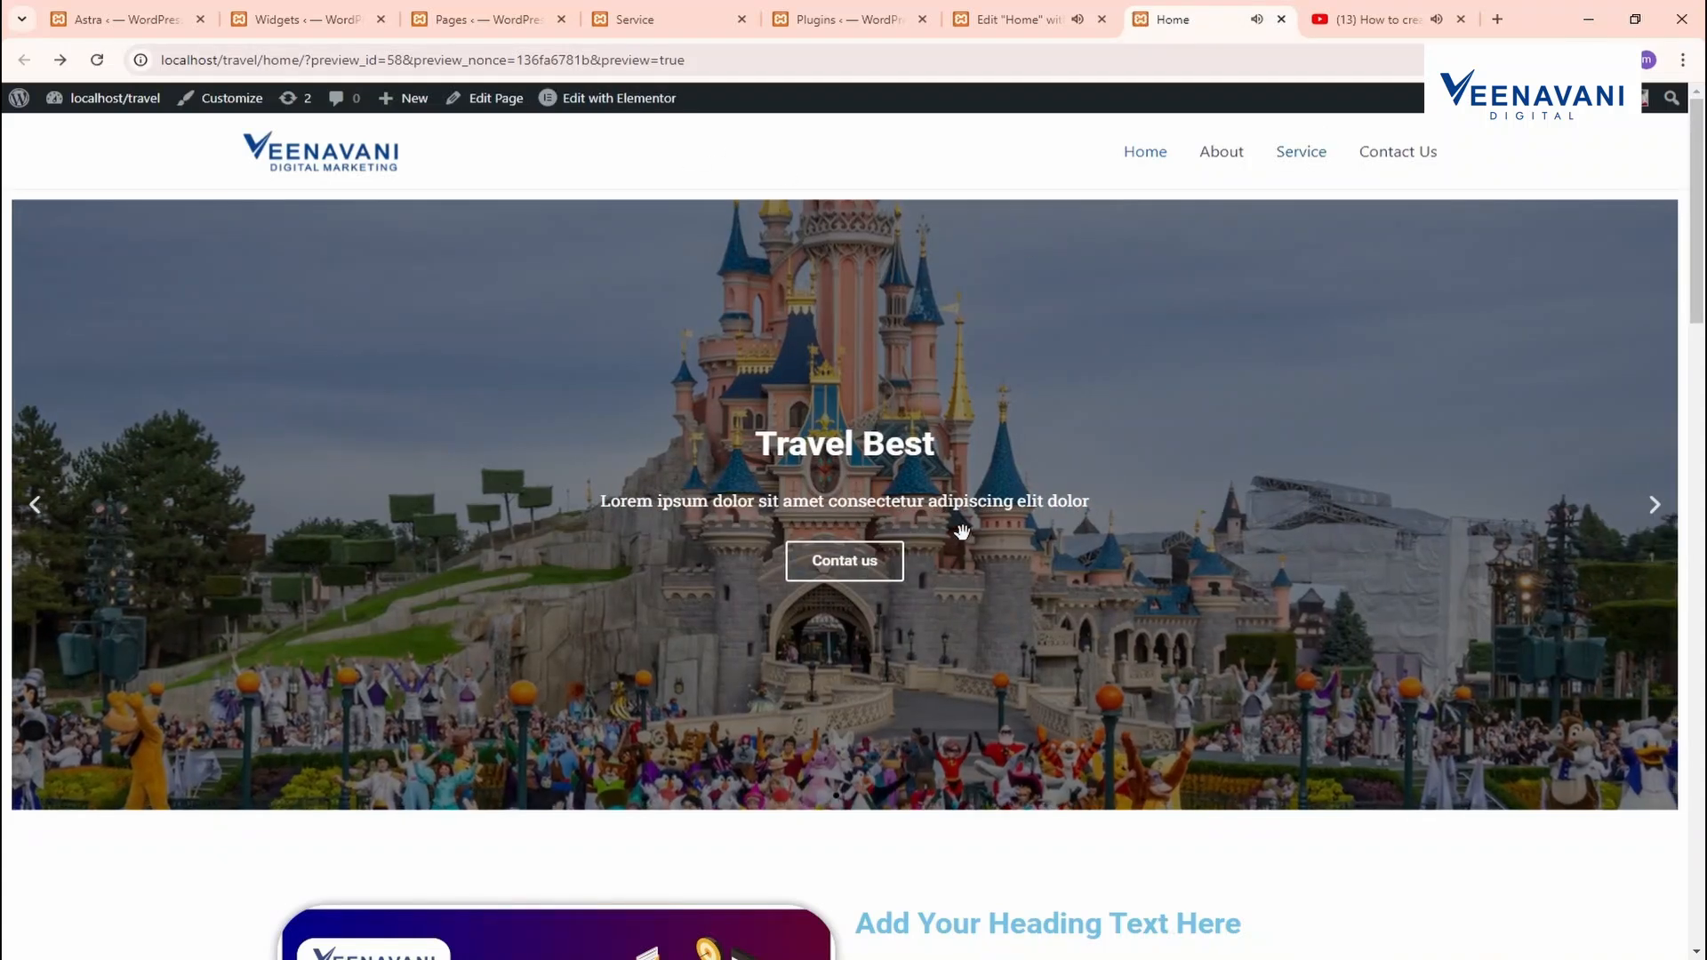
Fill the preview form's Name, Email, Message and number fields with test data and submit
{"action": "scroll", "coordinate": [1330, 457], "scroll_direction": "down", "scroll_amount": 3}
{"action": "scroll", "coordinate": [1262, 464], "scroll_direction": "up", "scroll_amount": 3}
{"action": "scroll", "coordinate": [1166, 474], "scroll_direction": "down", "scroll_amount": 15}
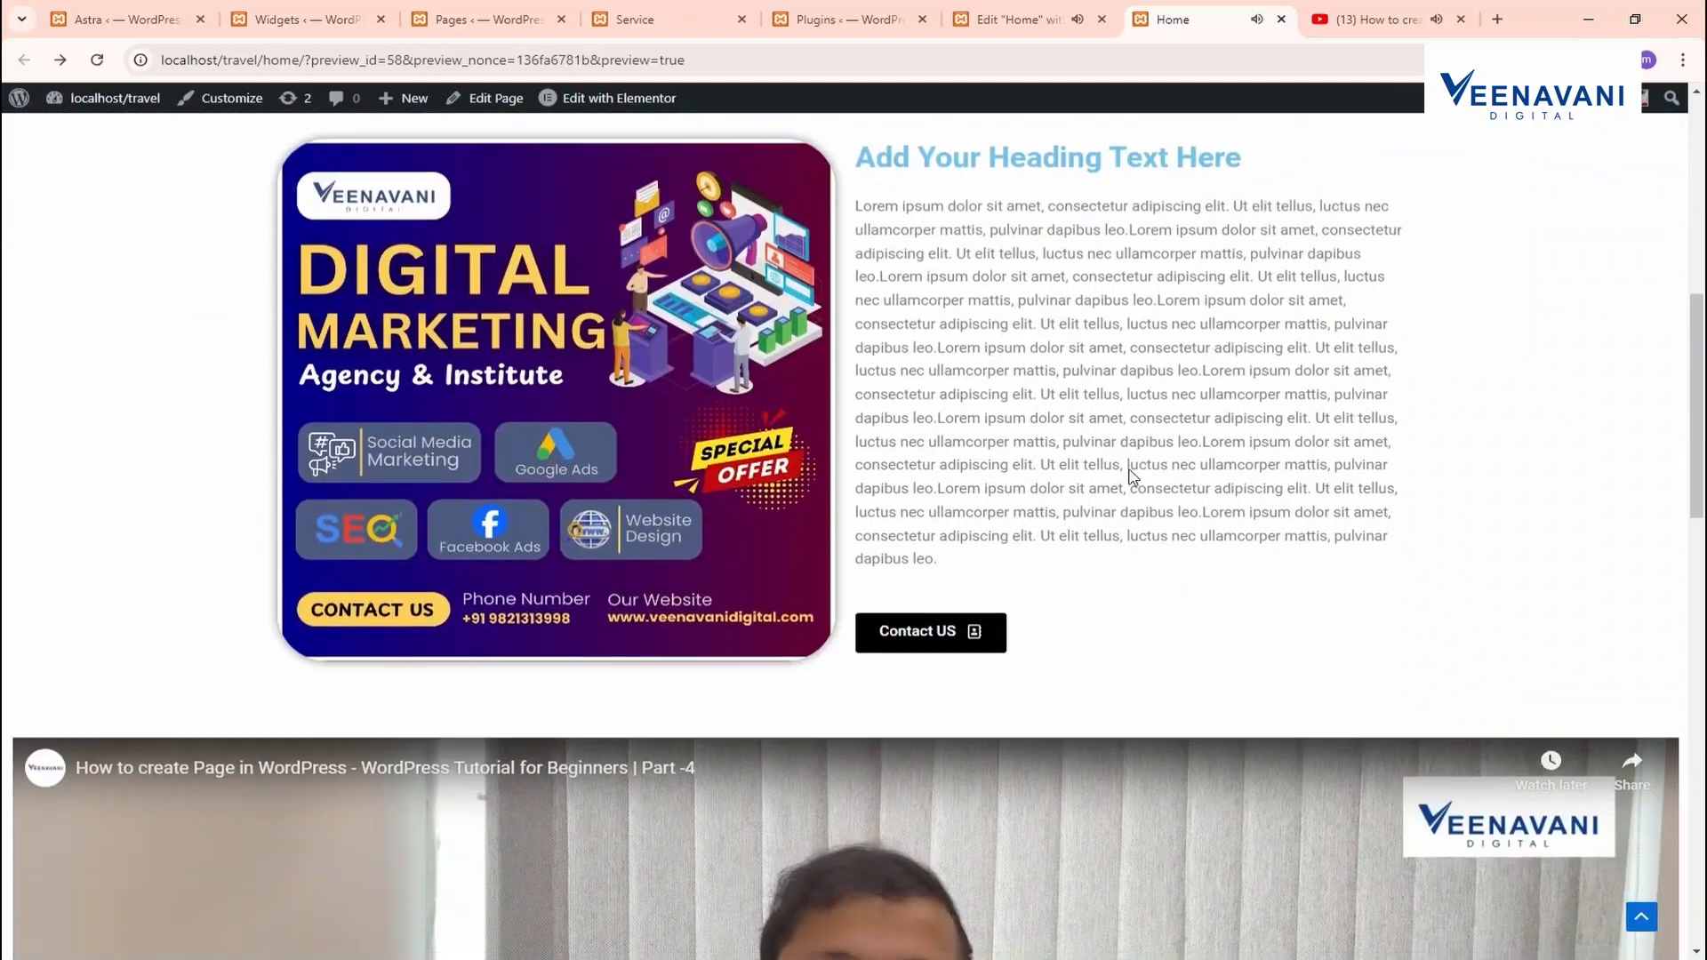
{"action": "scroll", "coordinate": [1015, 472], "scroll_direction": "down", "scroll_amount": 10}
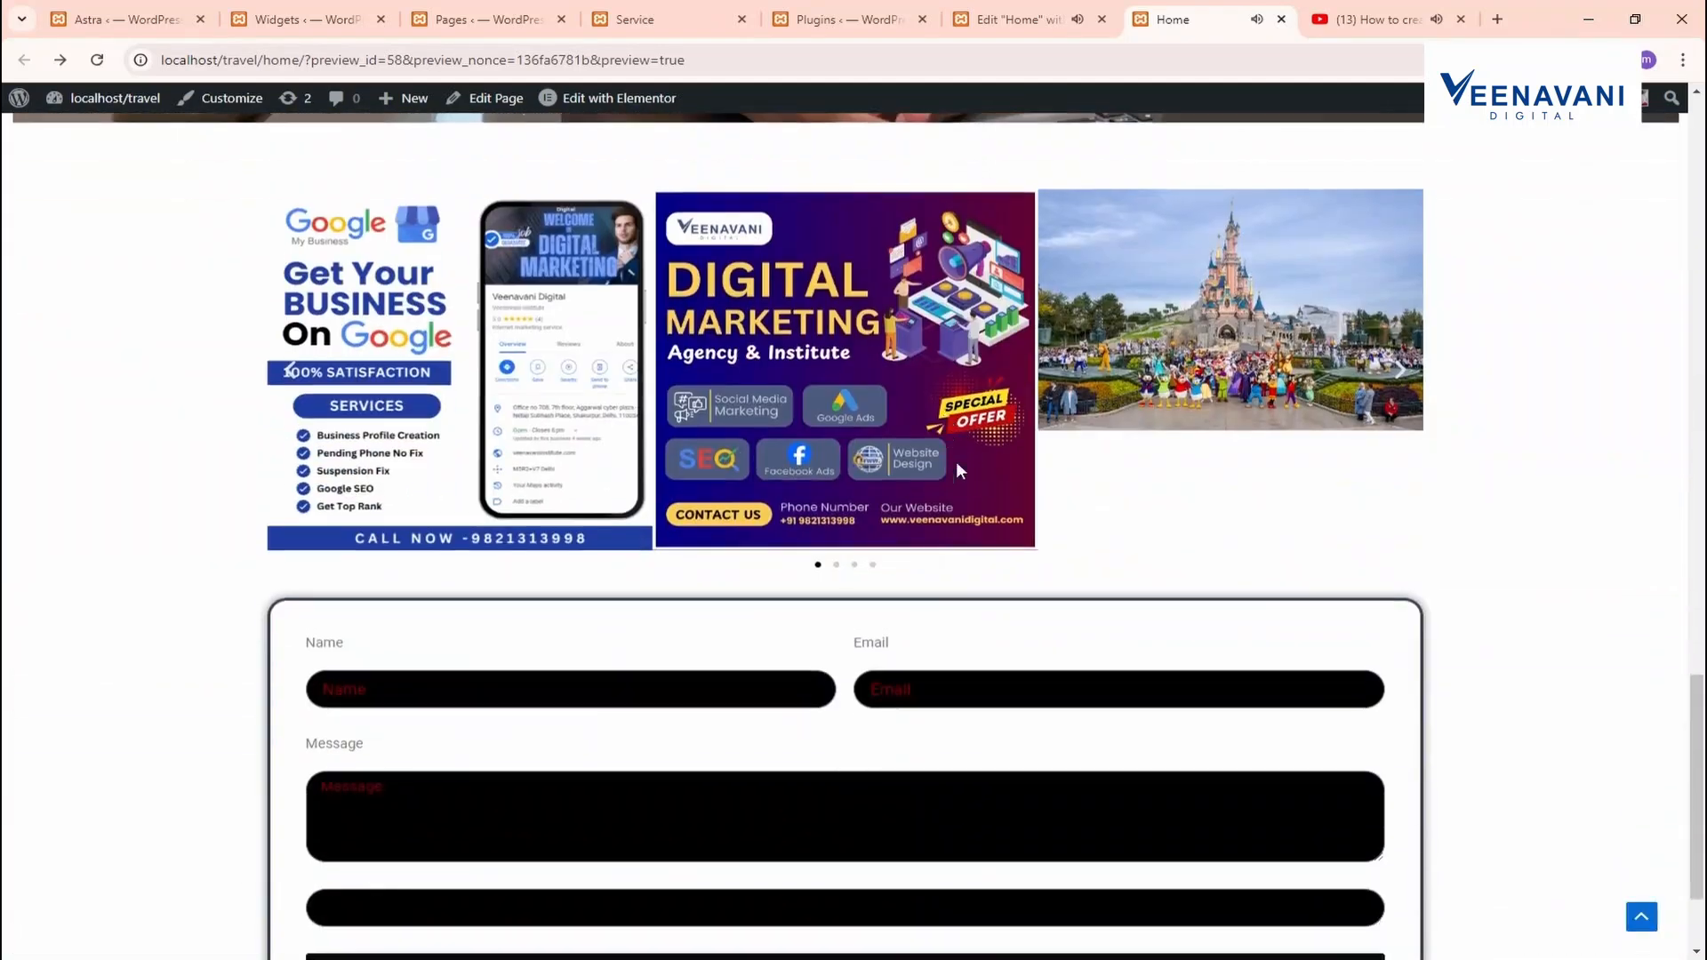
{"action": "scroll", "coordinate": [738, 449], "scroll_direction": "down", "scroll_amount": 2}
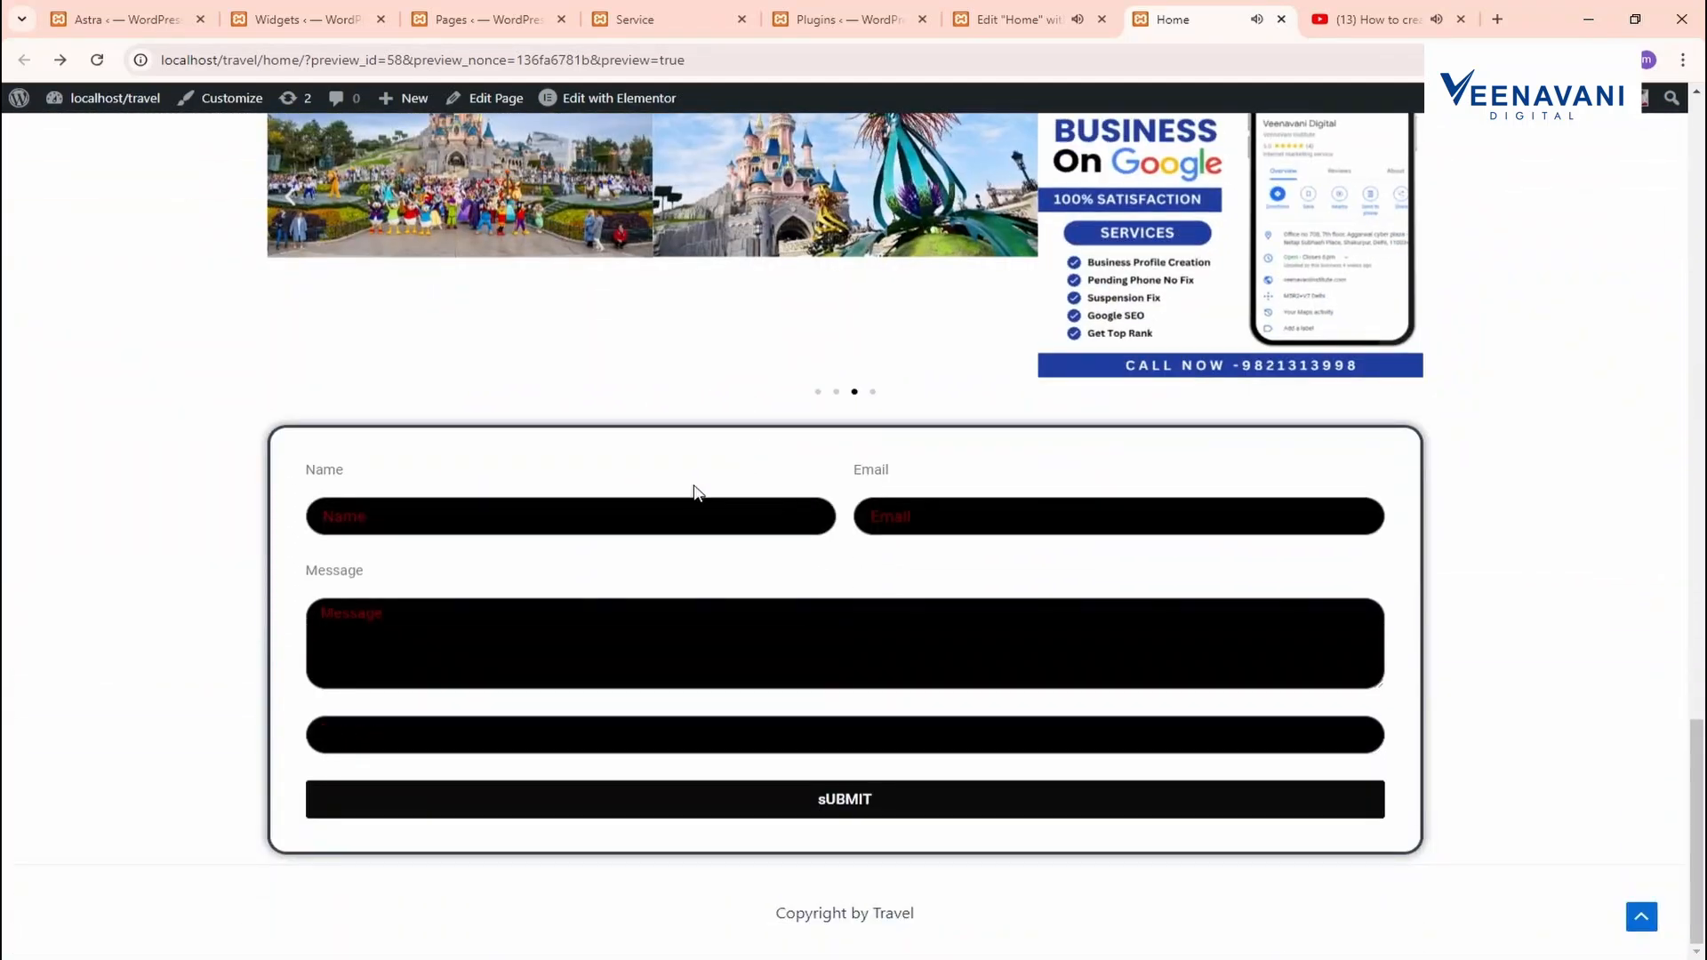
{"action": "left_click", "coordinate": [665, 523]}
{"action": "key", "text": "Tab"}
{"action": "type", "text": "J"}
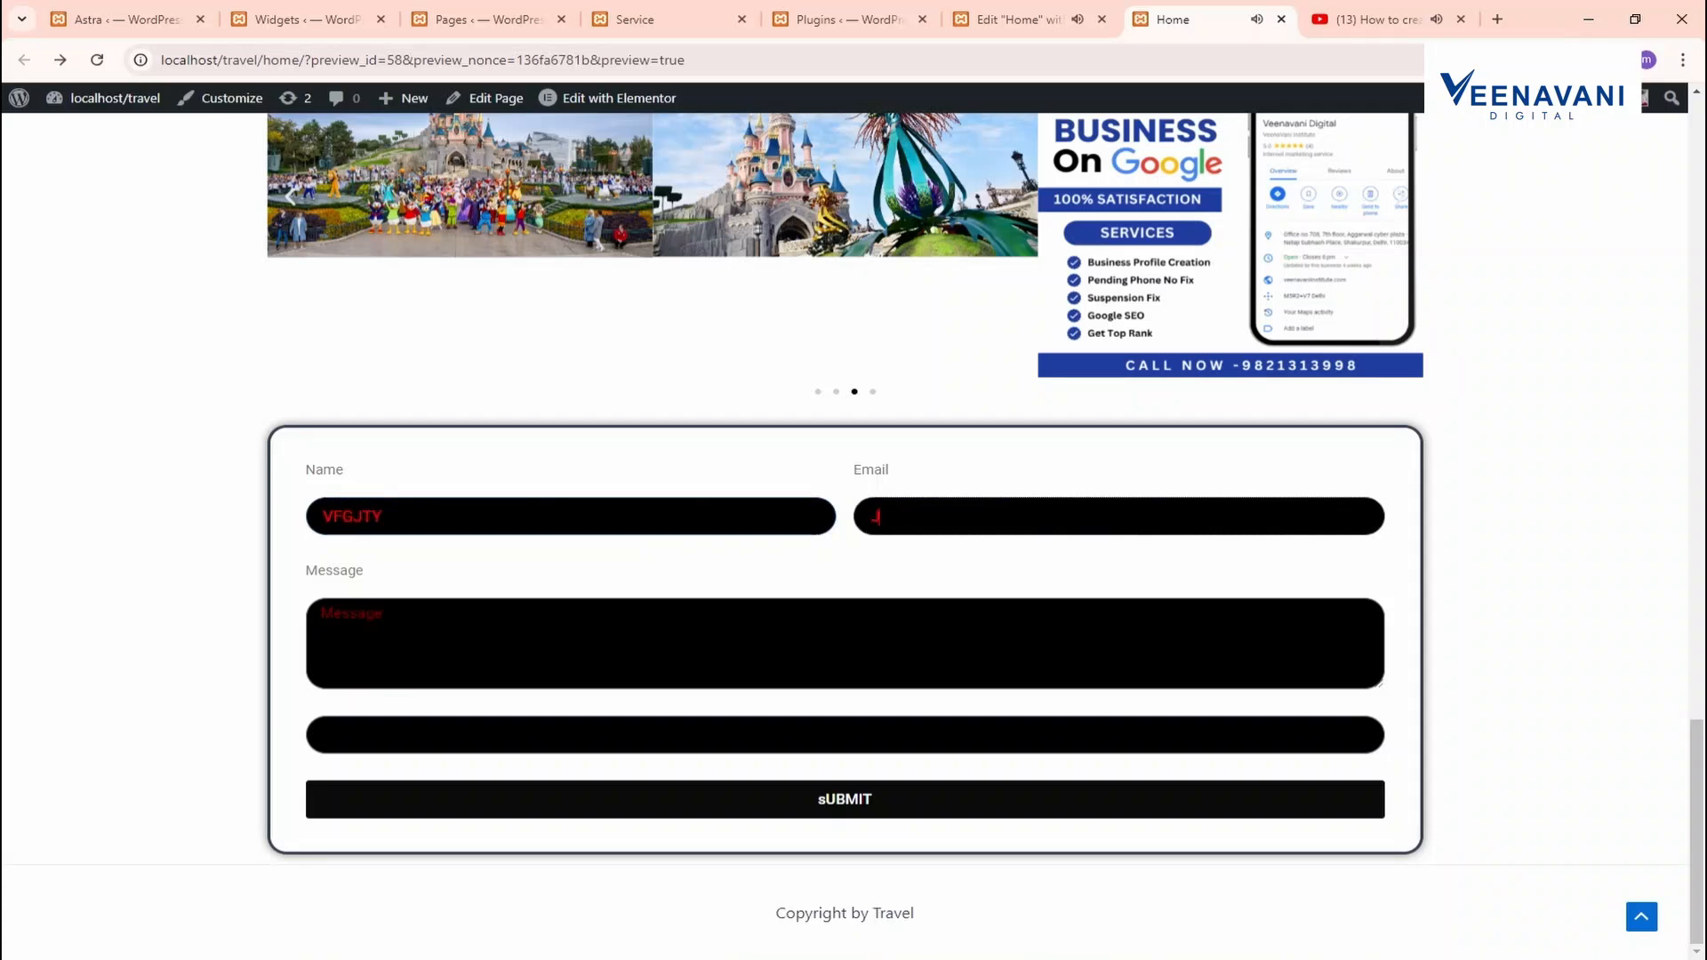
{"action": "key", "text": "Tab"}
{"action": "type", "text": "GE"}
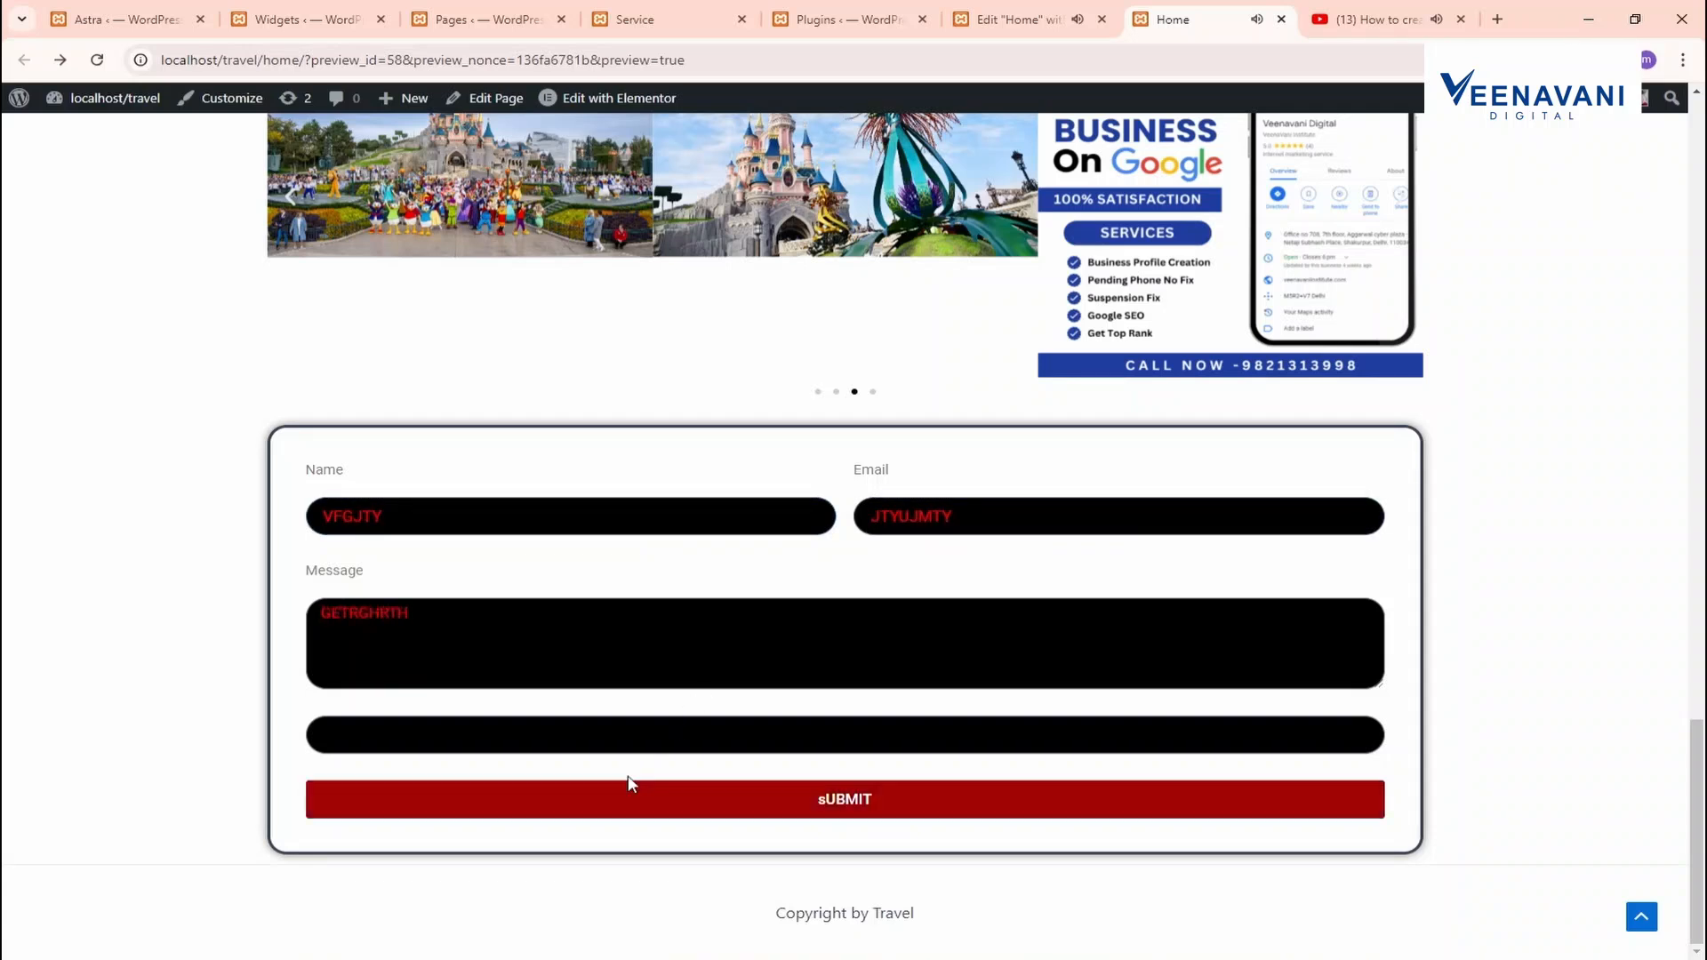
{"action": "key", "text": "Tab"}
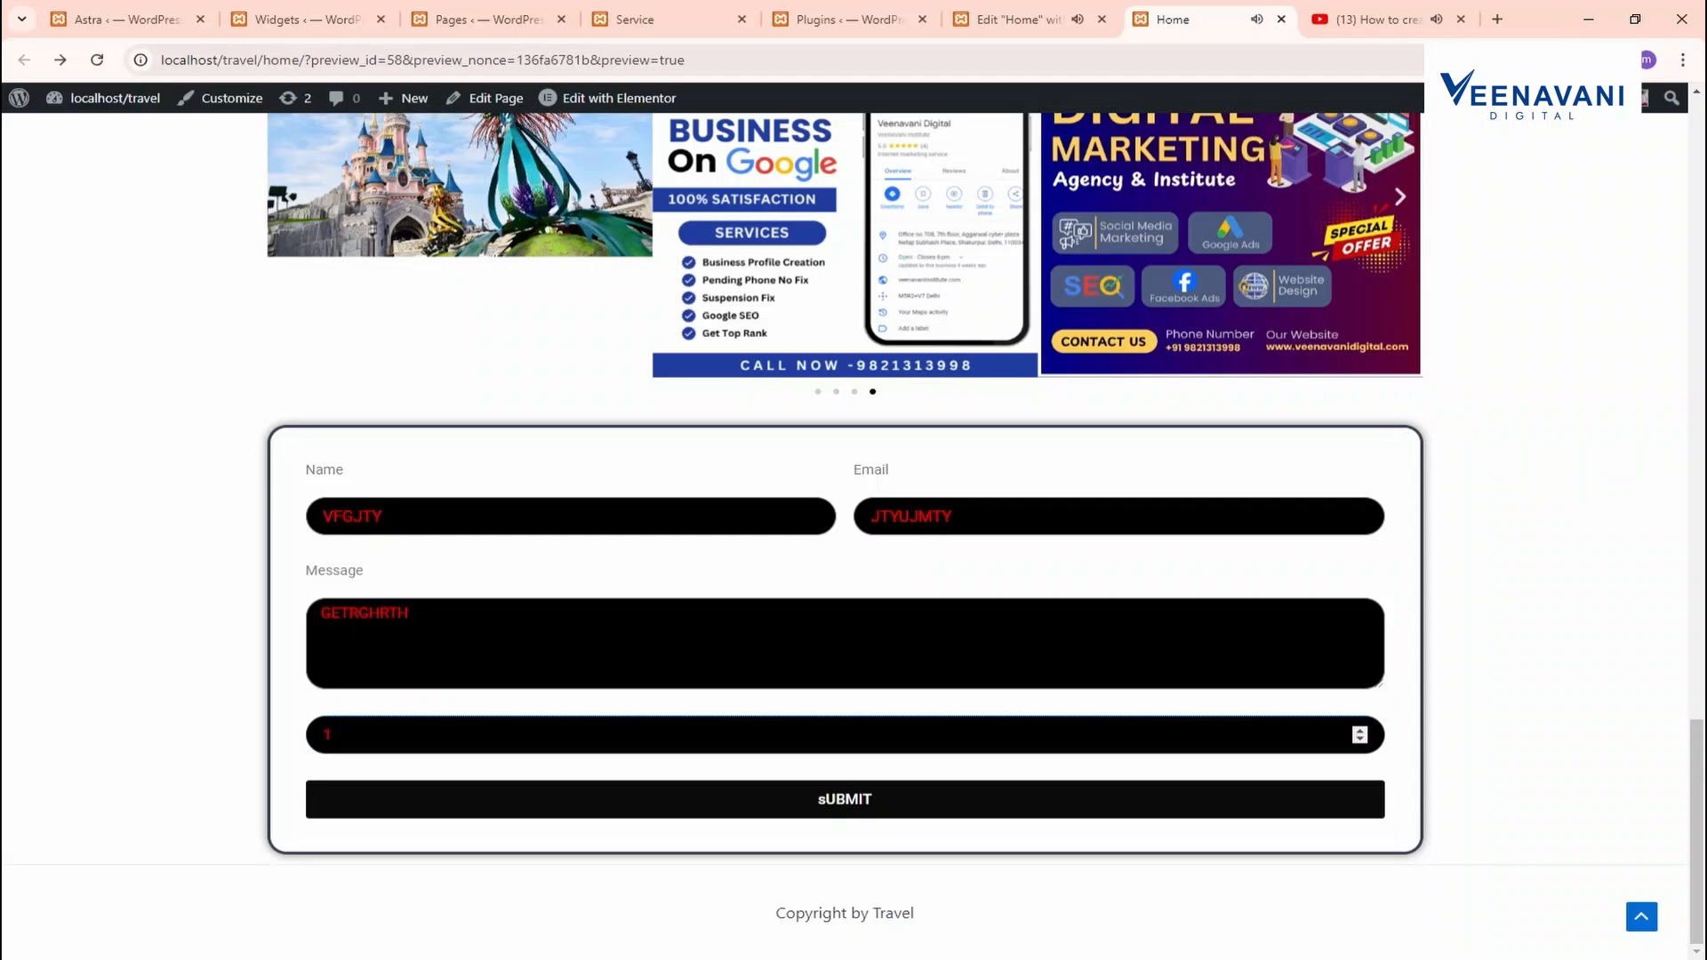
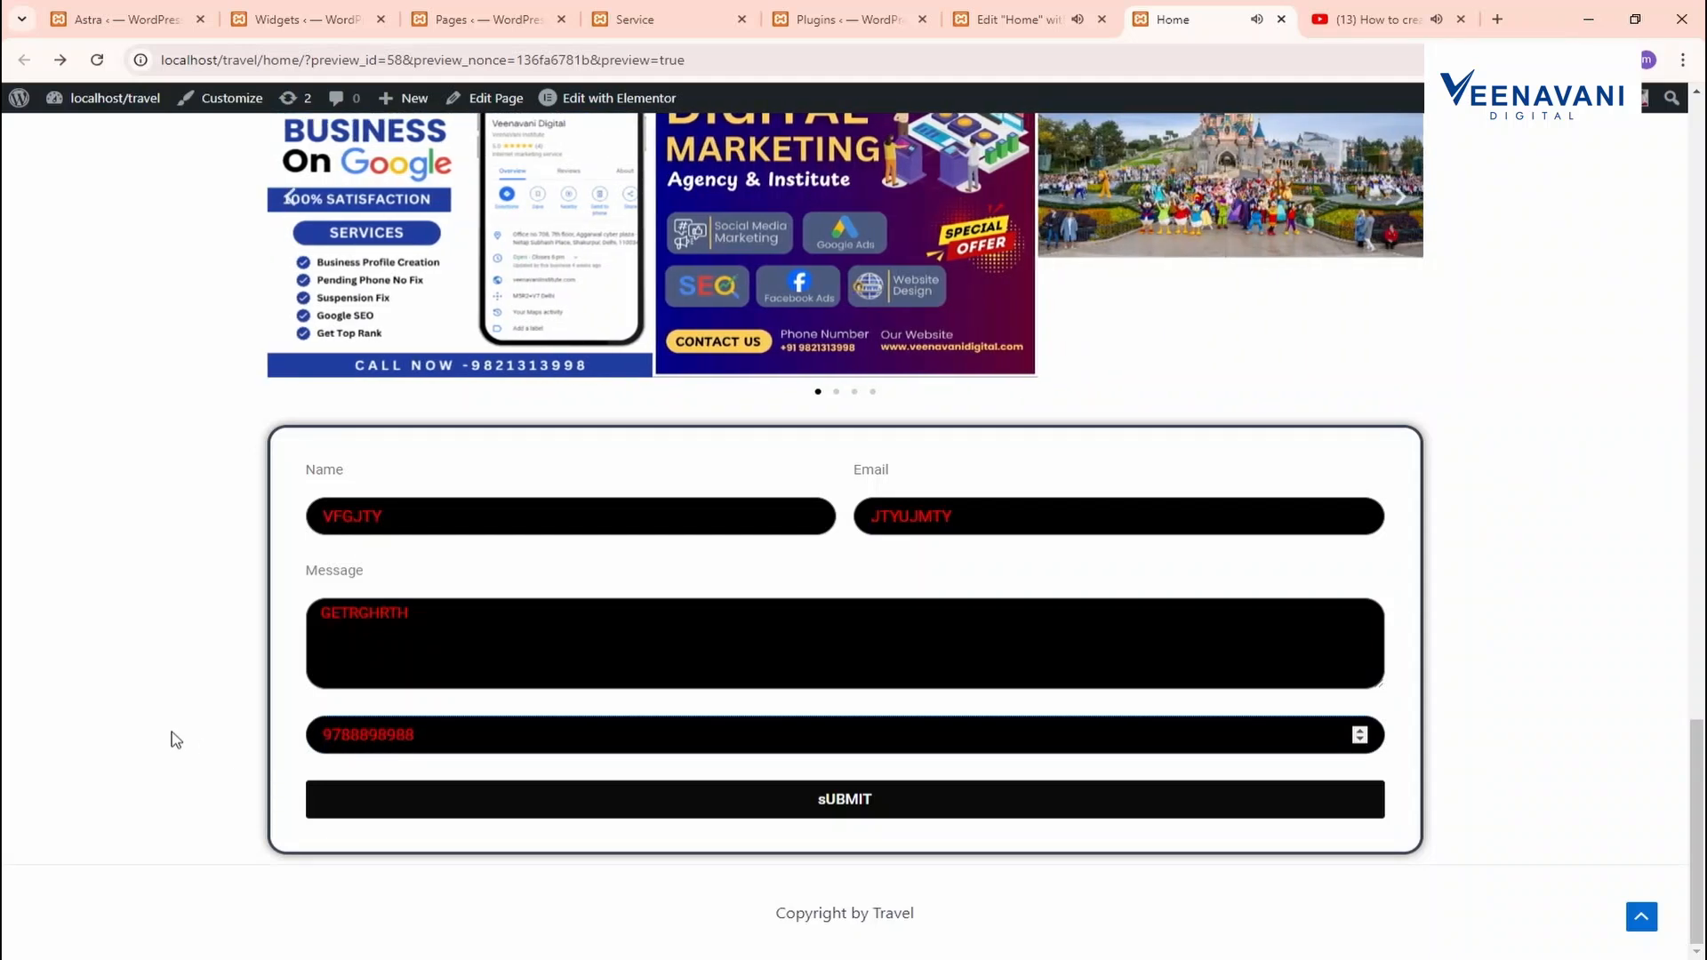
{"action": "left_click", "coordinate": [845, 810]}
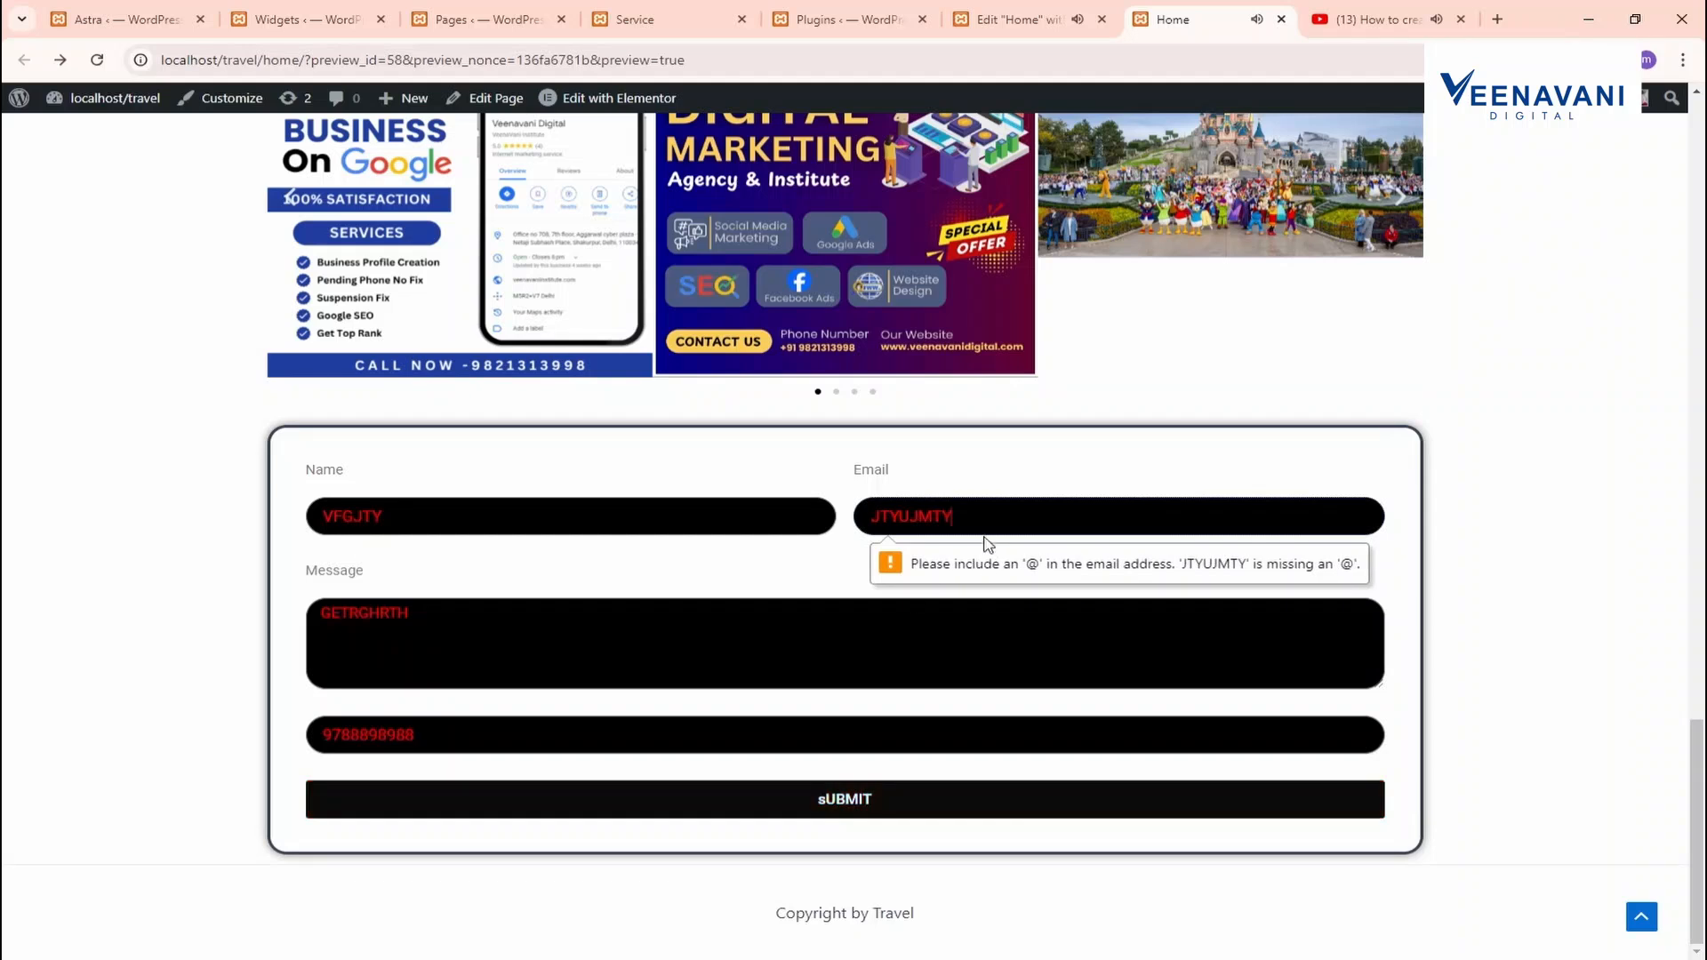
Use the suggested e-mail address, resubmit the form, and return to the Widgets tab
{"action": "type", "text": "PRIN"}
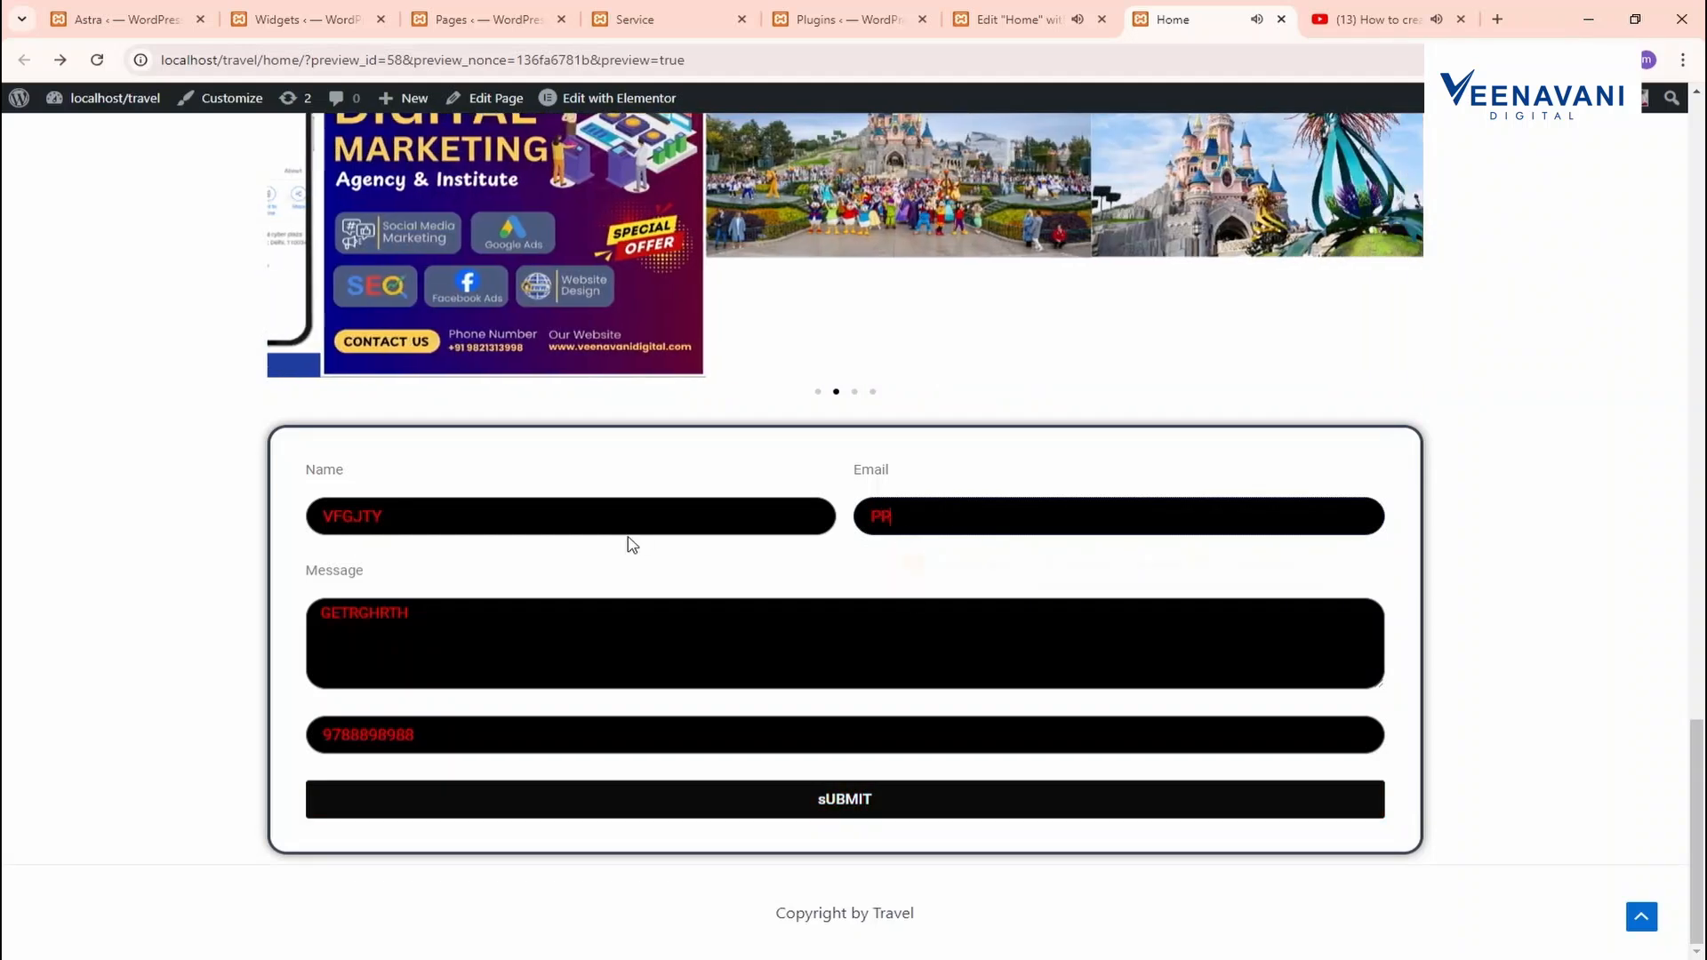
{"action": "key", "text": "Return"}
{"action": "left_click", "coordinate": [1096, 571]}
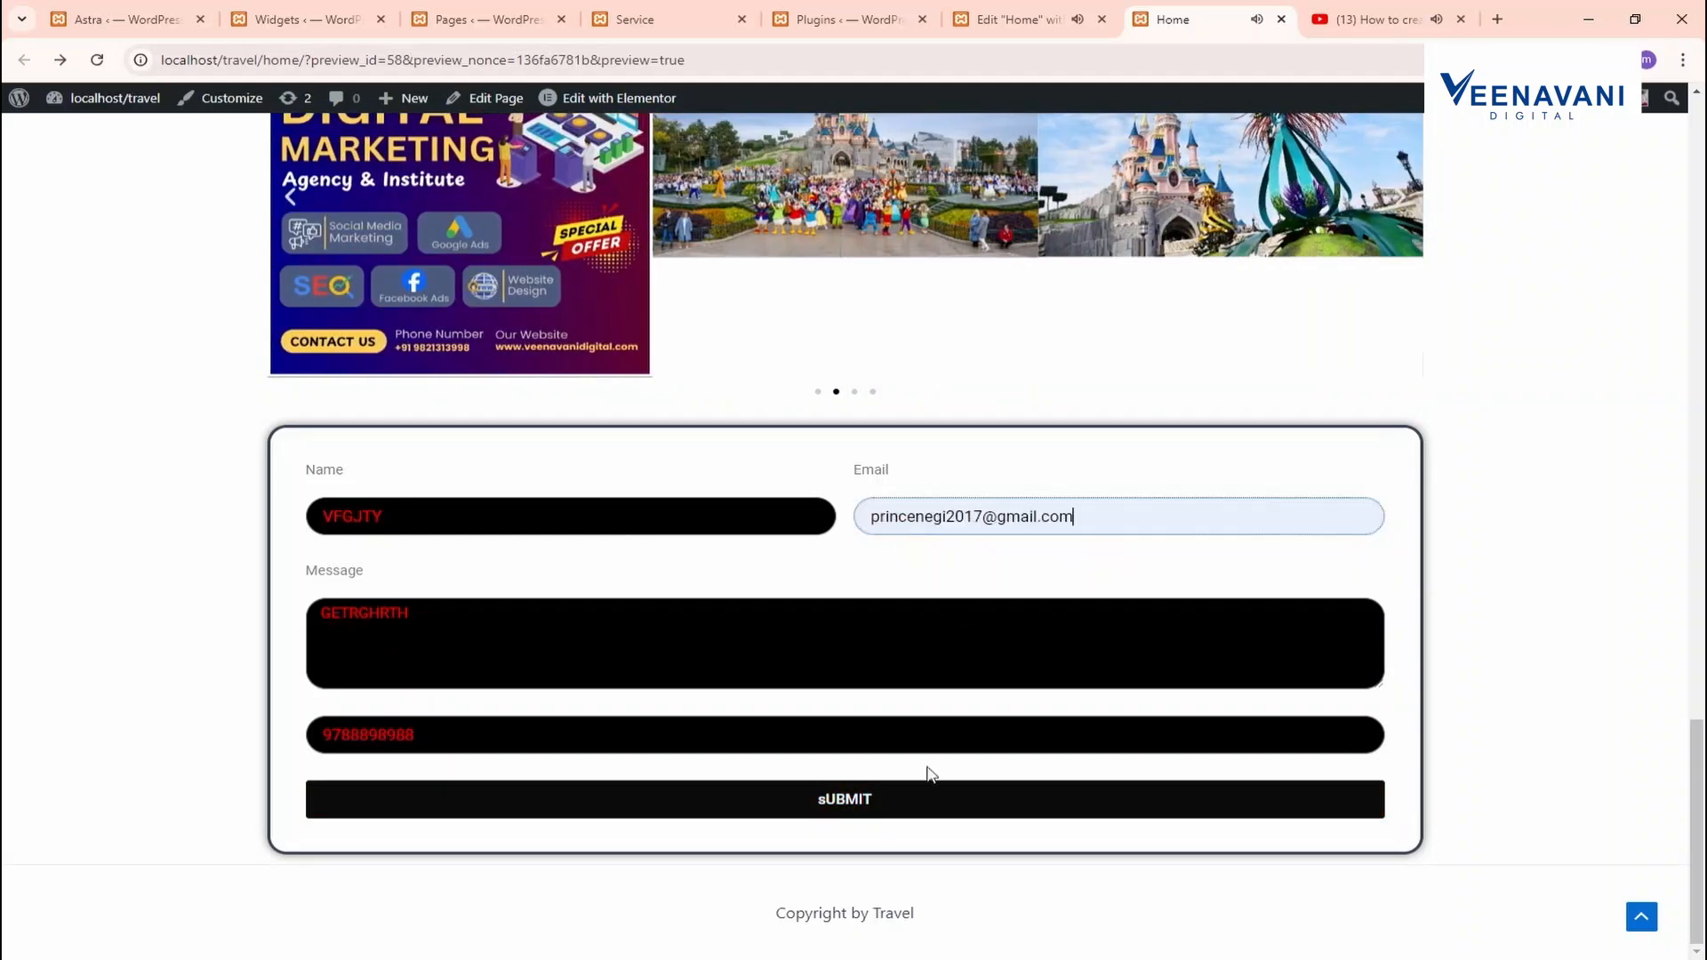
{"action": "left_click", "coordinate": [858, 798]}
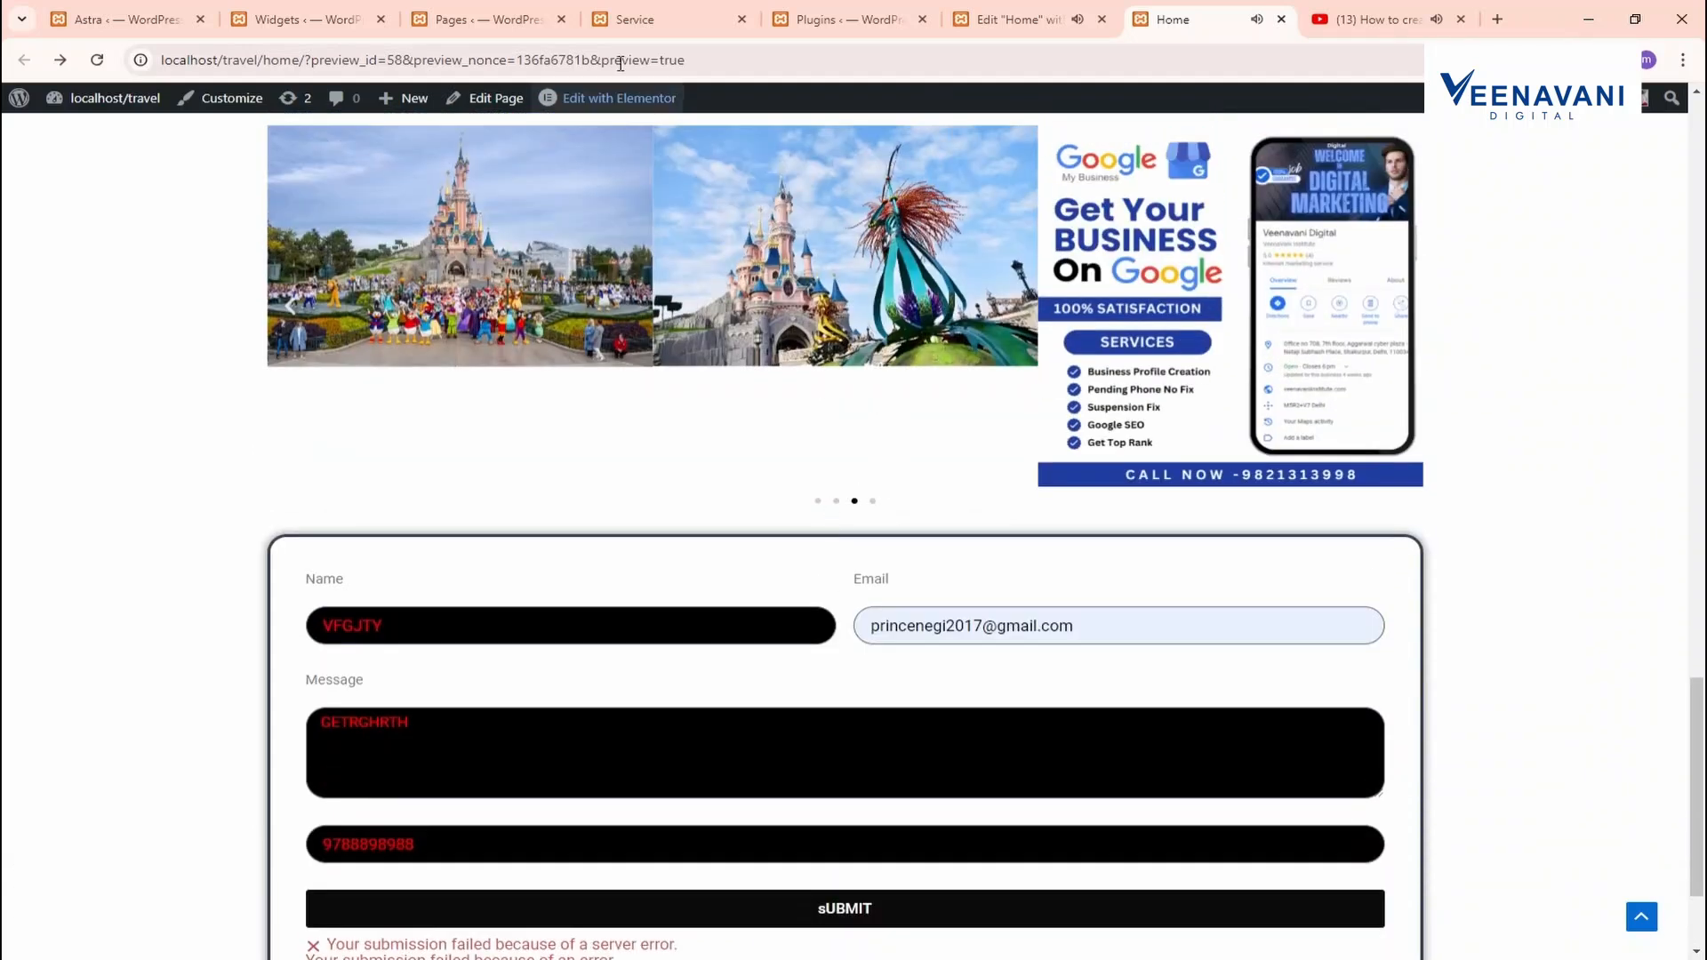
{"action": "left_click", "coordinate": [293, 18]}
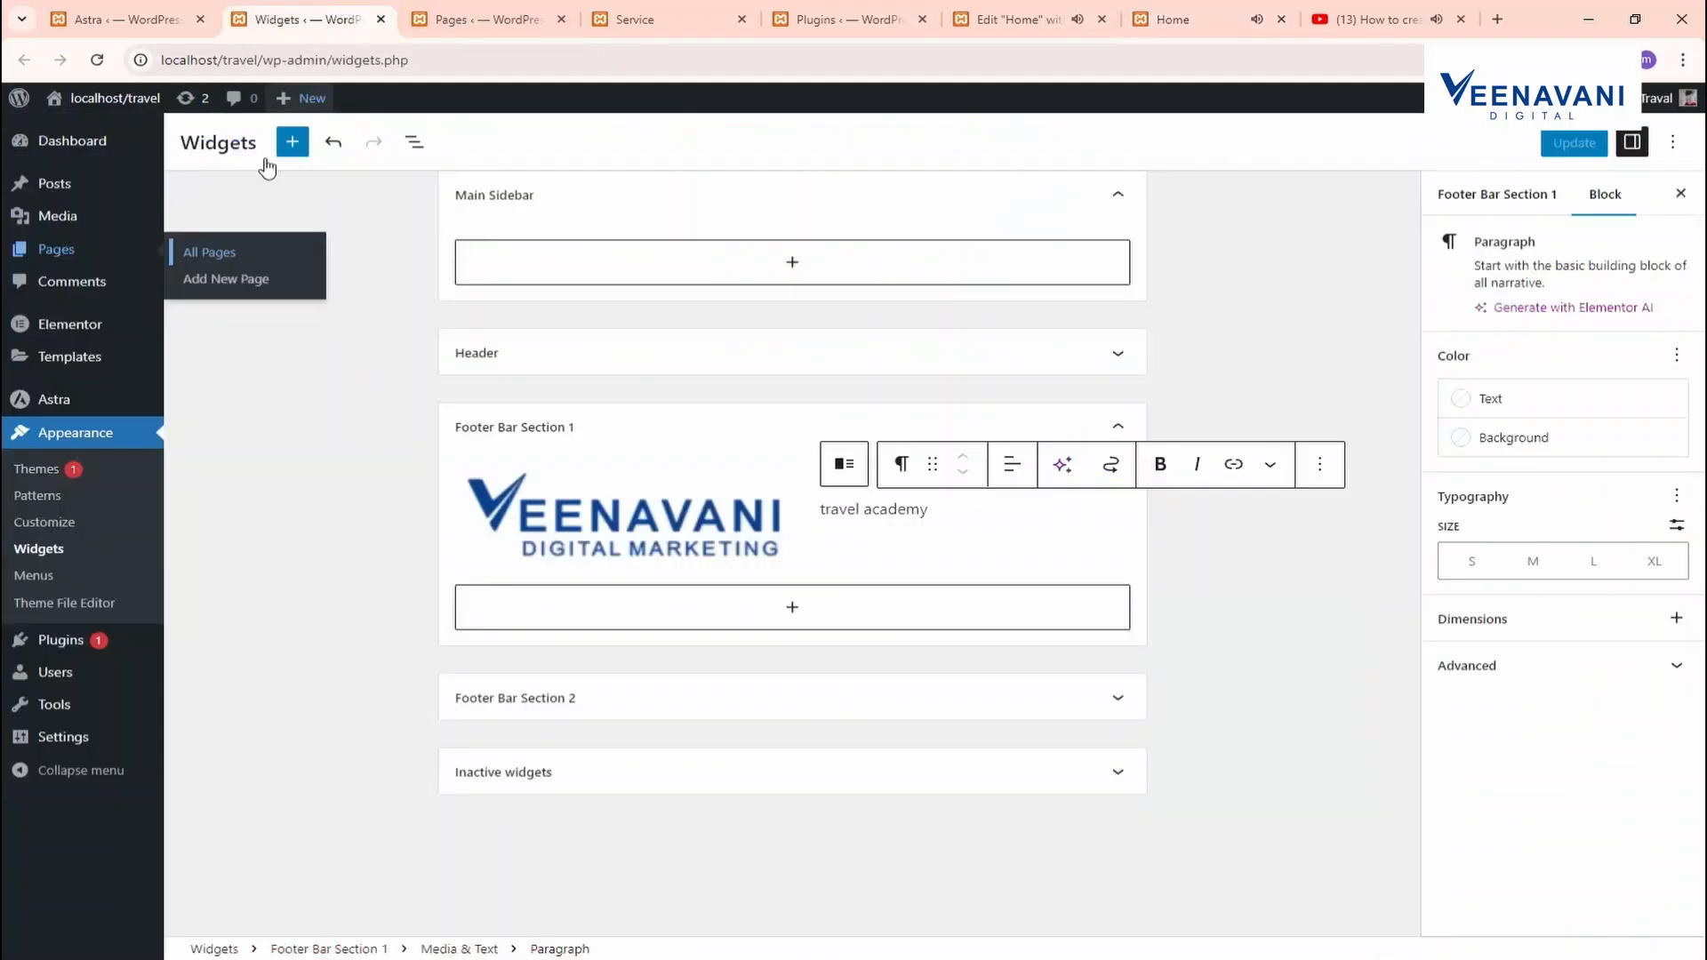
Open Submission #1's details under Elementor Submissions, then return to the Home preview
{"action": "left_click", "coordinate": [97, 60]}
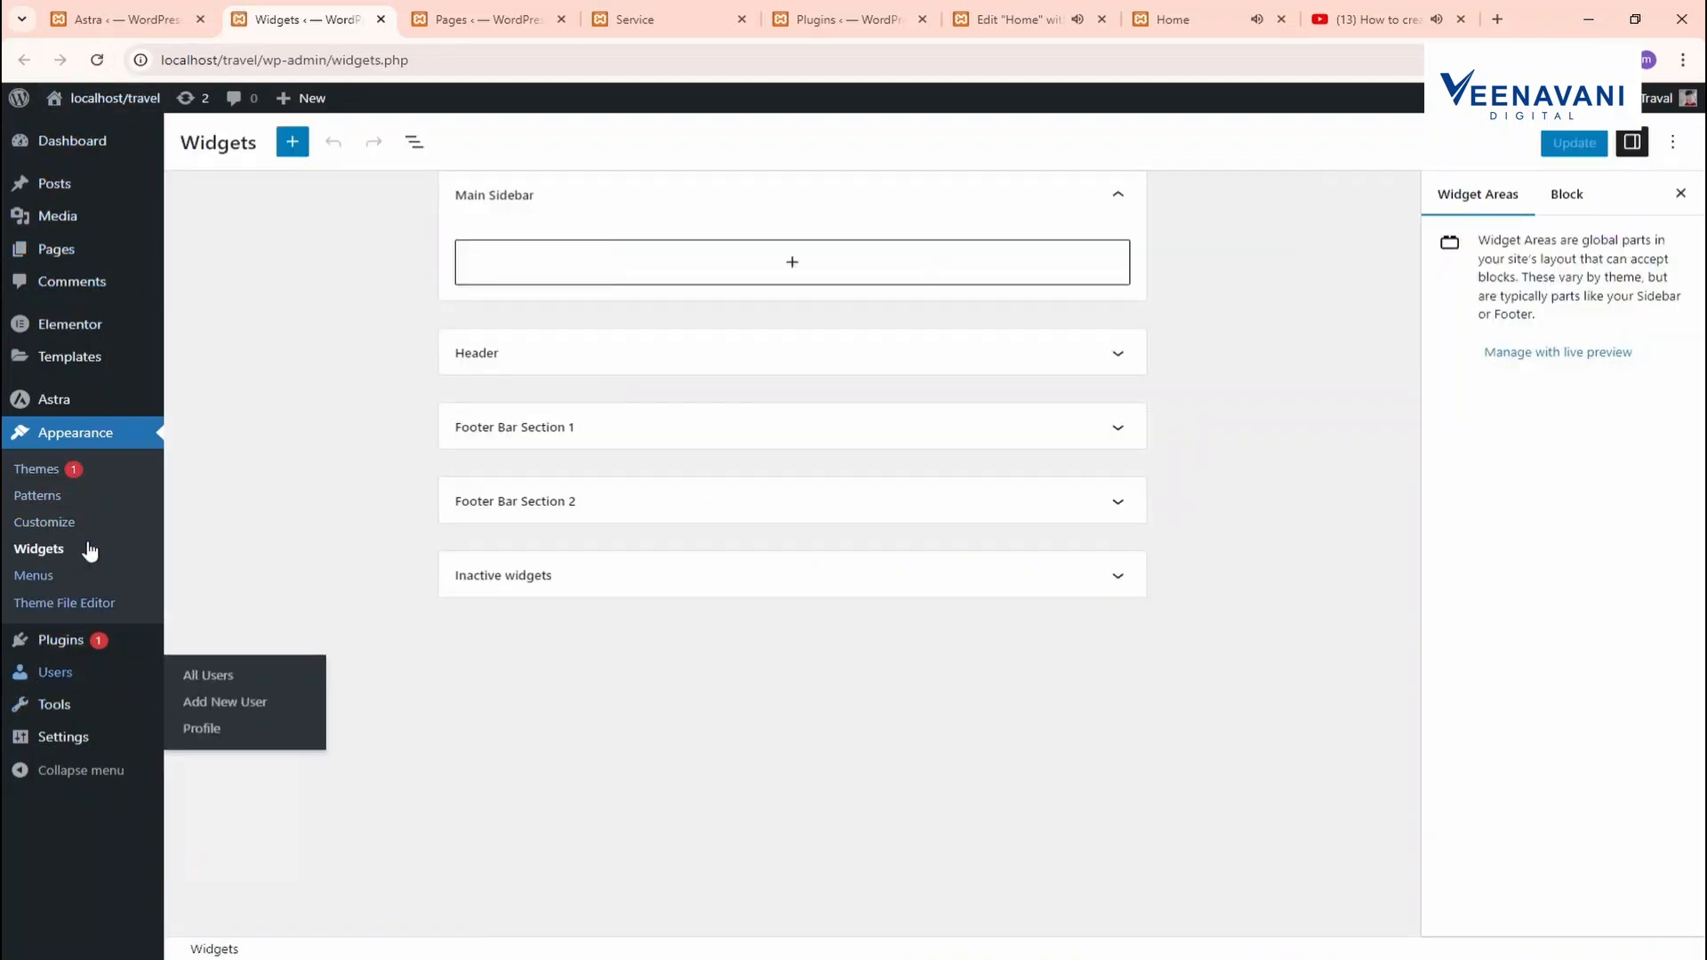
{"action": "mouse_move", "coordinate": [82, 327]}
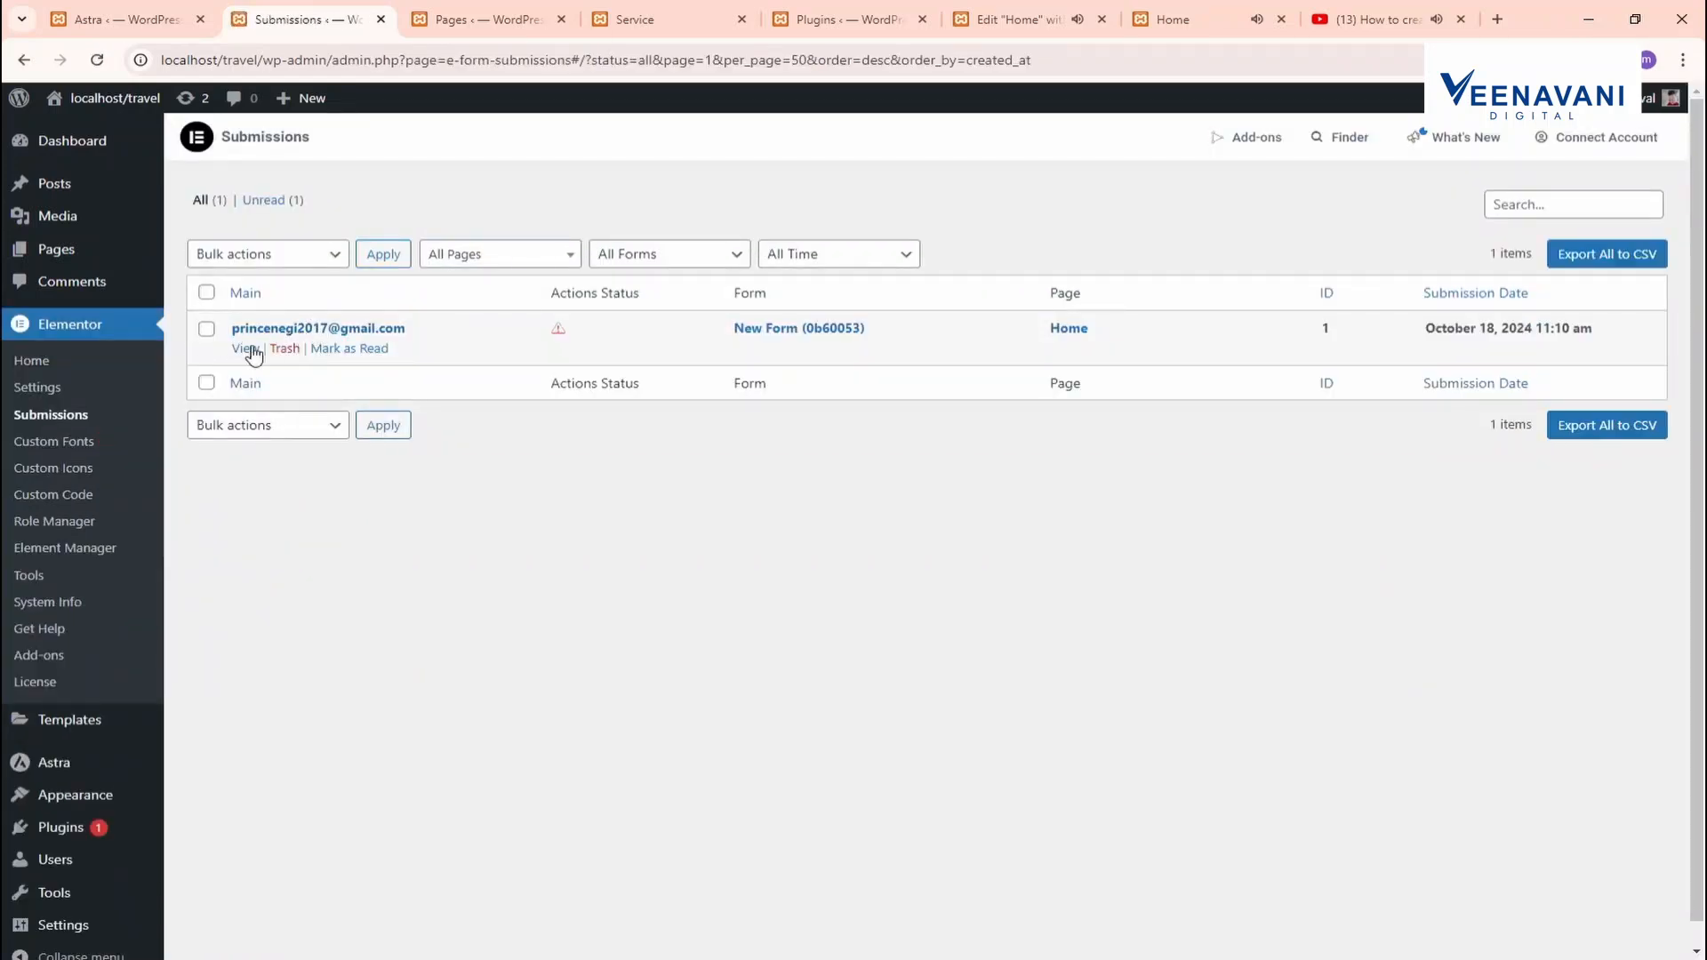
{"action": "left_click", "coordinate": [247, 348]}
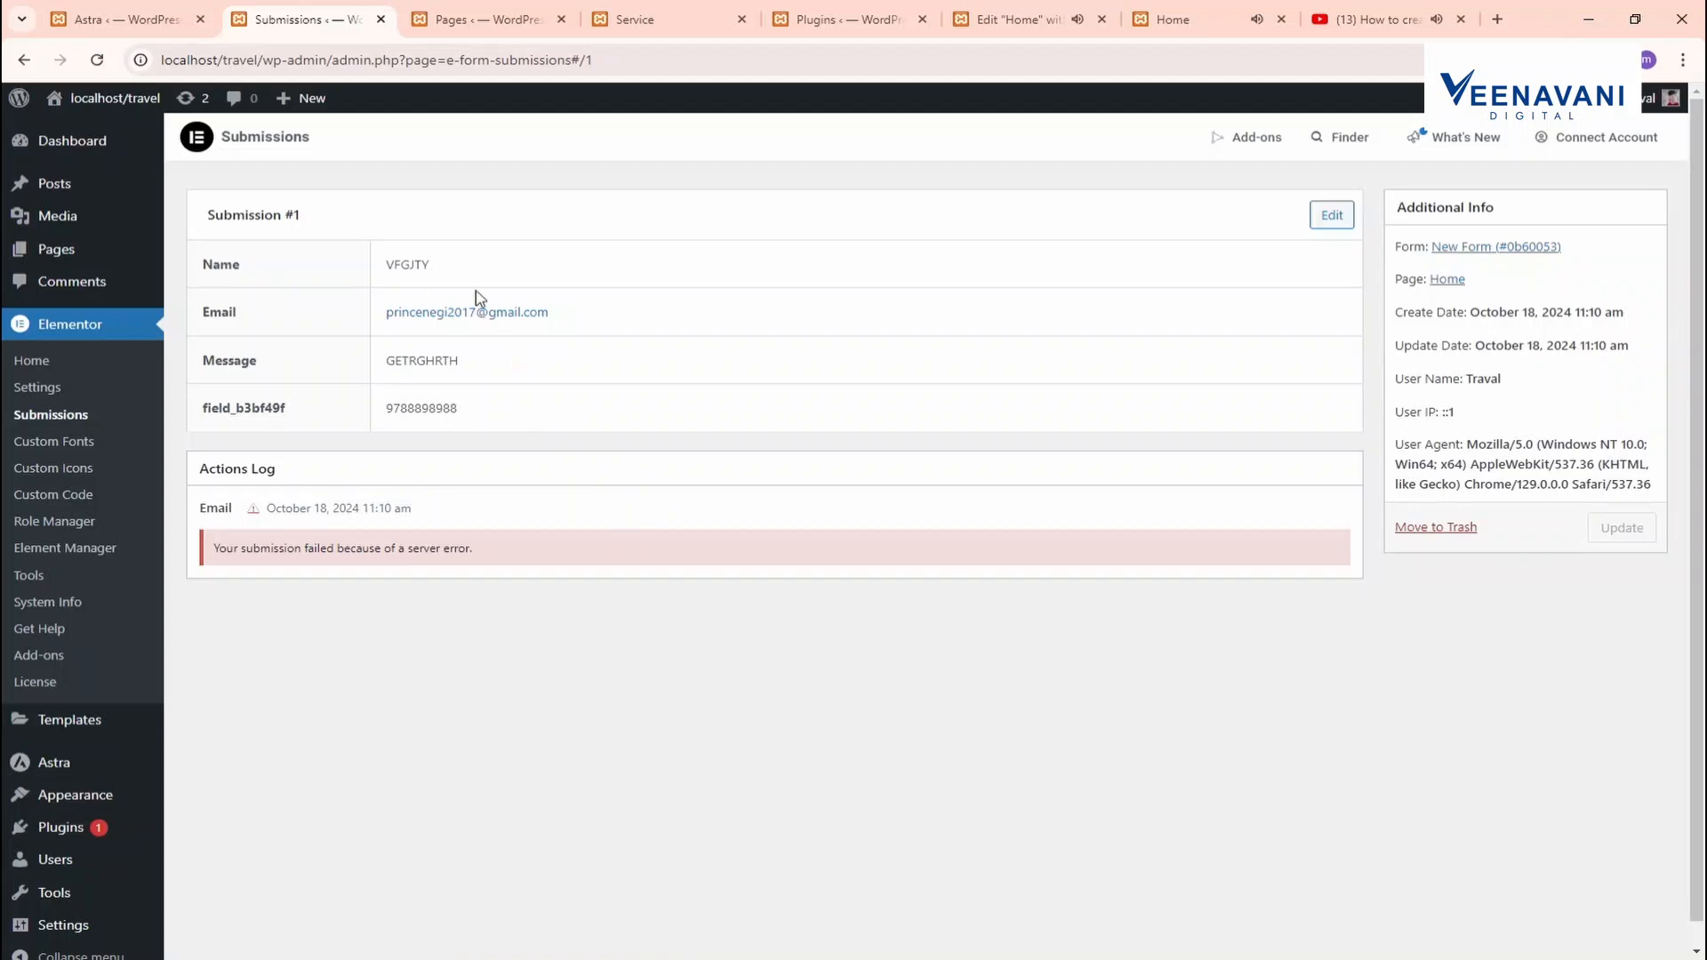
{"action": "left_click", "coordinate": [1235, 12]}
Scroll through the Home page preview, pausing the YouTube video, to the empty contact form
{"action": "scroll", "coordinate": [1033, 491], "scroll_direction": "down", "scroll_amount": 2}
{"action": "scroll", "coordinate": [1035, 506], "scroll_direction": "up", "scroll_amount": 15}
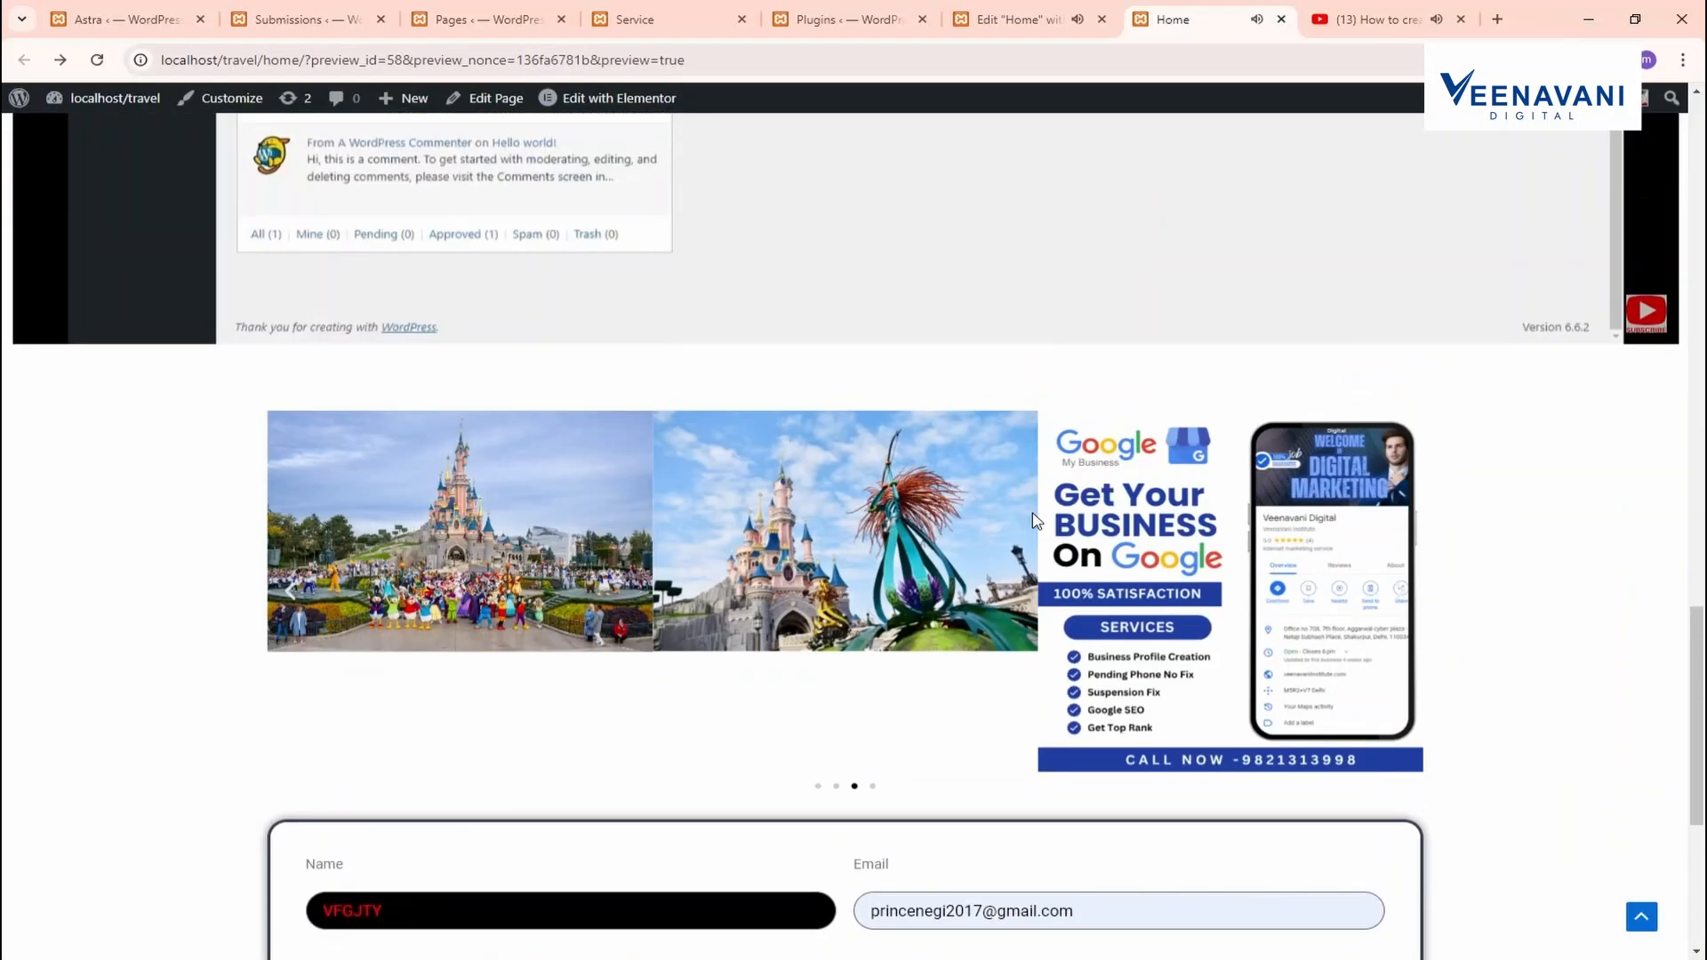
{"action": "scroll", "coordinate": [1038, 524], "scroll_direction": "up", "scroll_amount": 10}
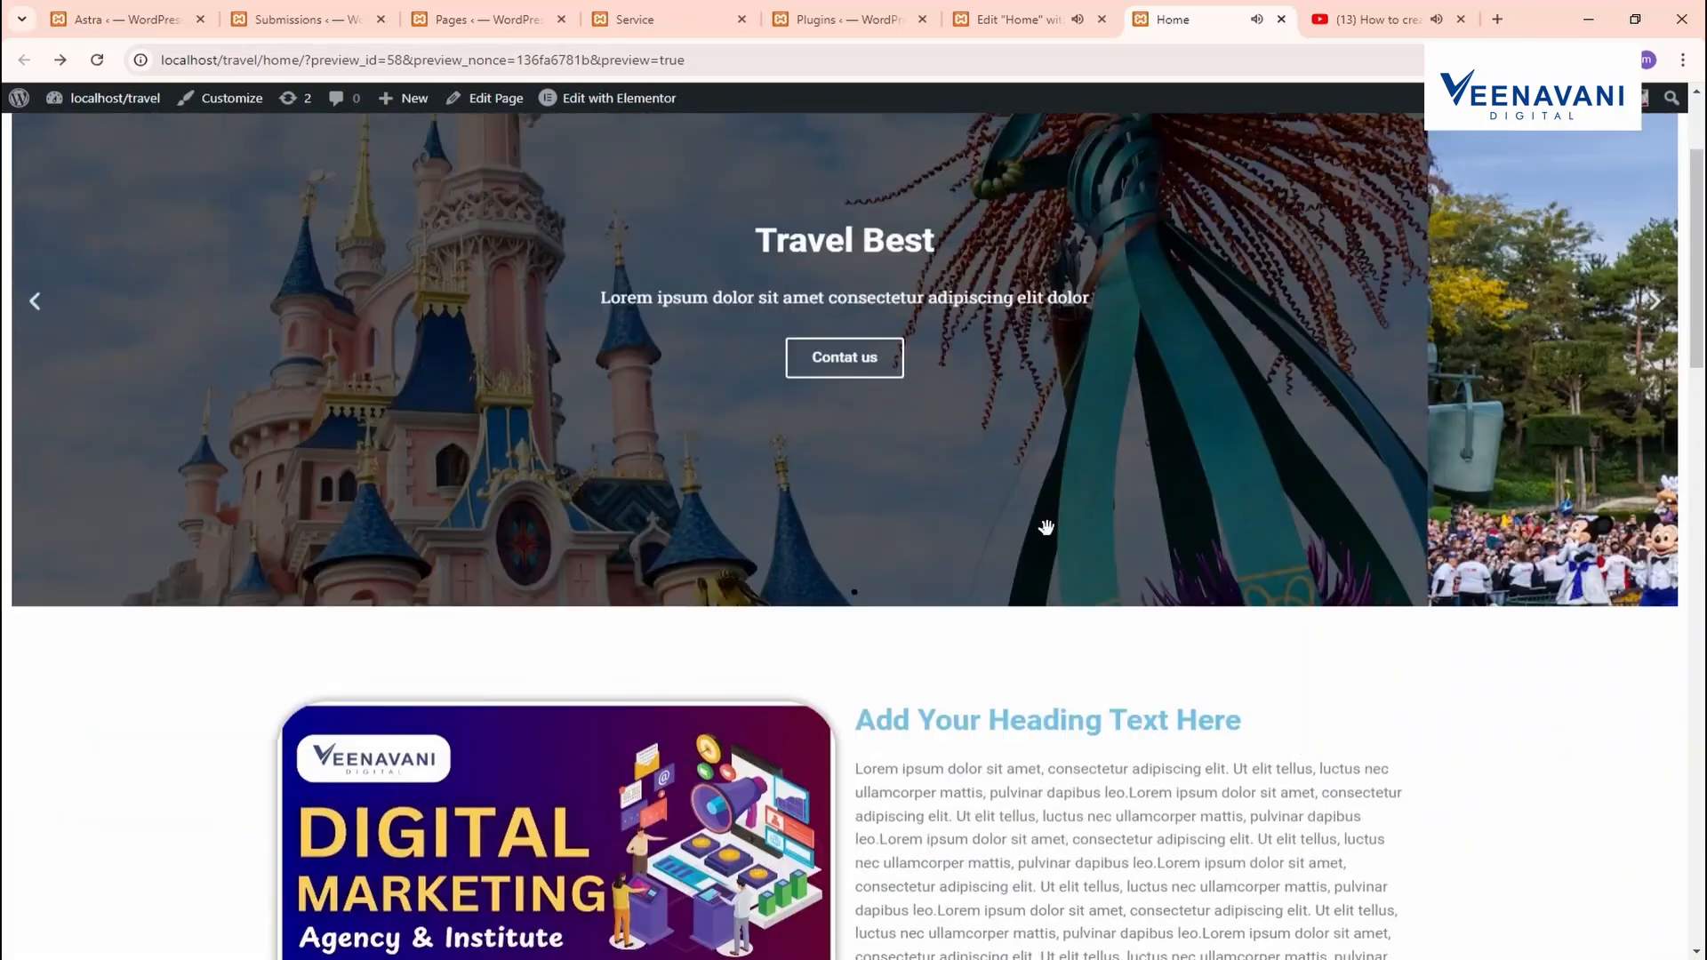
{"action": "scroll", "coordinate": [965, 501], "scroll_direction": "down", "scroll_amount": 7}
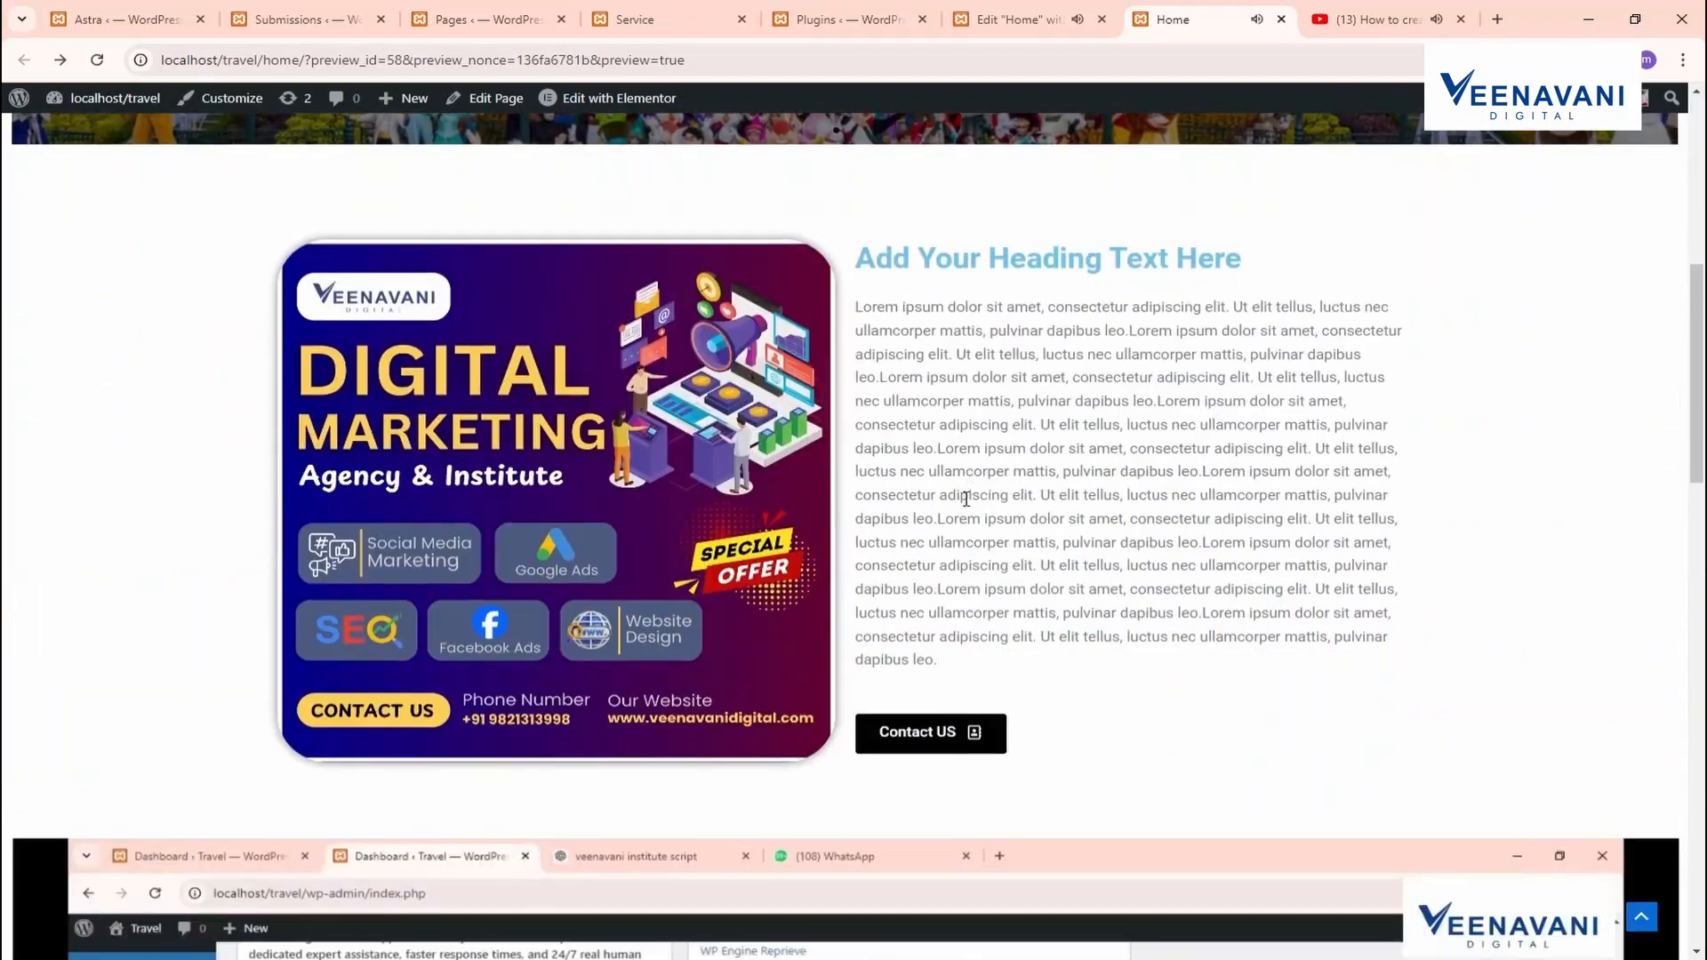
{"action": "left_click_drag", "start_coordinate": [1004, 471], "coordinate": [772, 464]}
{"action": "scroll", "coordinate": [770, 464], "scroll_direction": "down", "scroll_amount": 4}
{"action": "scroll", "coordinate": [772, 464], "scroll_direction": "down", "scroll_amount": 4}
{"action": "left_click", "coordinate": [743, 488]}
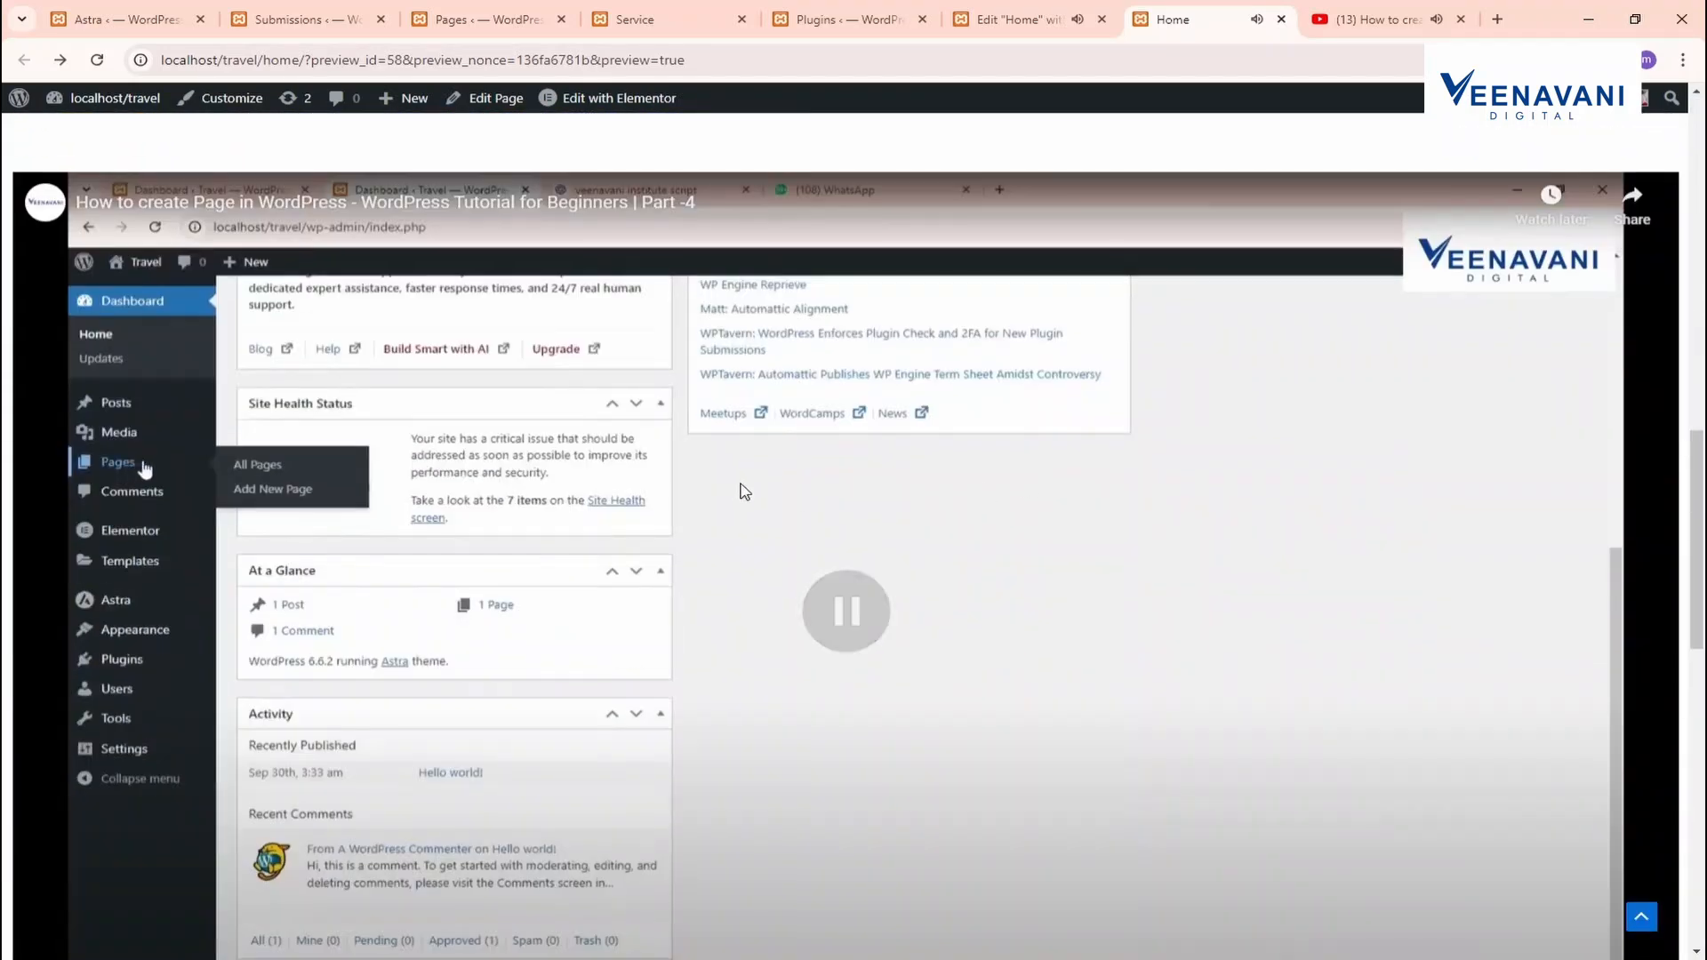
{"action": "scroll", "coordinate": [743, 488], "scroll_direction": "down", "scroll_amount": 8}
{"action": "scroll", "coordinate": [903, 587], "scroll_direction": "up", "scroll_amount": 20}
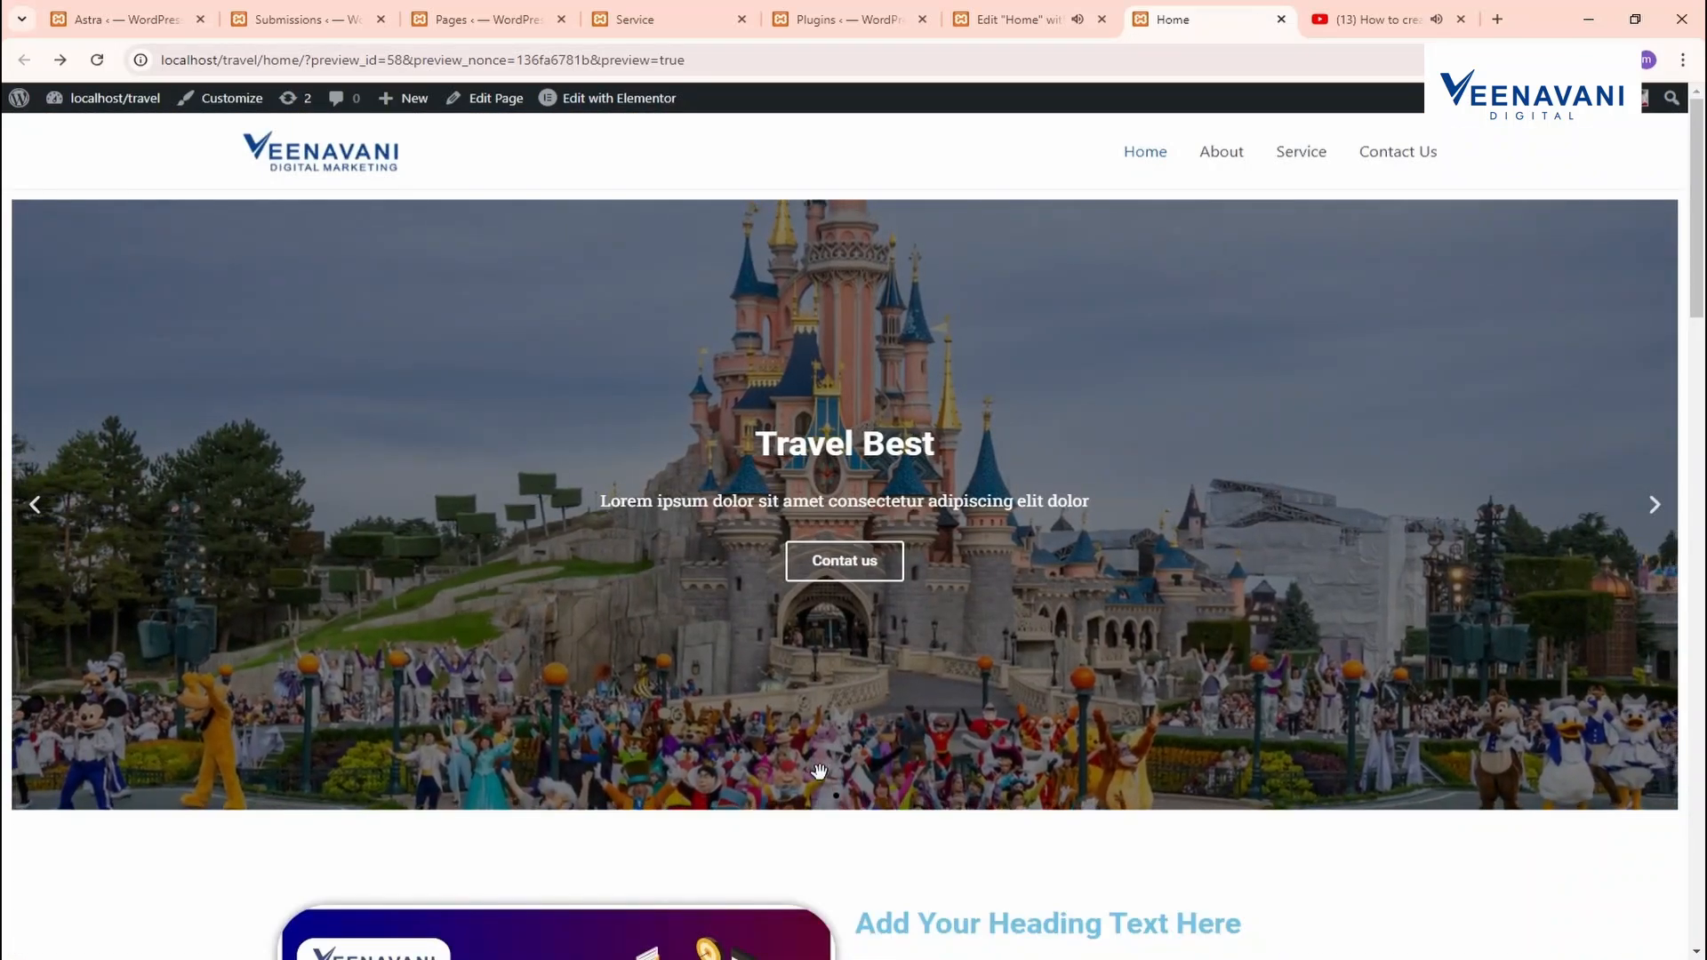
{"action": "scroll", "coordinate": [811, 762], "scroll_direction": "down", "scroll_amount": 5}
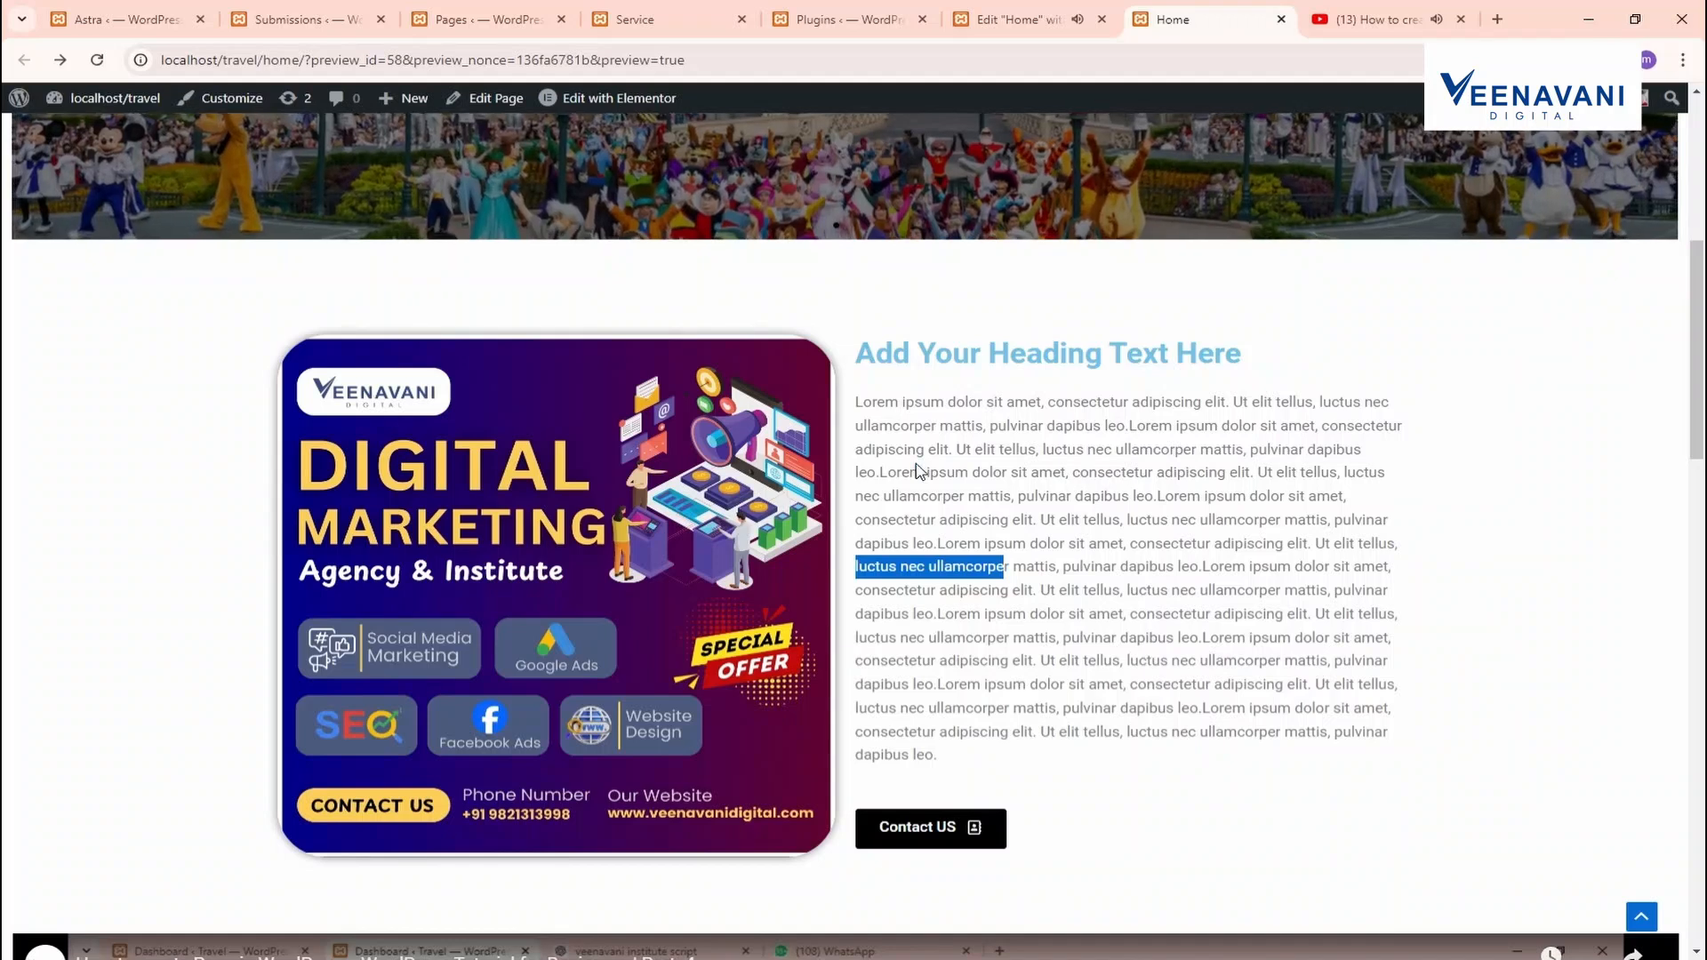
{"action": "scroll", "coordinate": [903, 487], "scroll_direction": "down", "scroll_amount": 6}
{"action": "scroll", "coordinate": [907, 517], "scroll_direction": "down", "scroll_amount": 12}
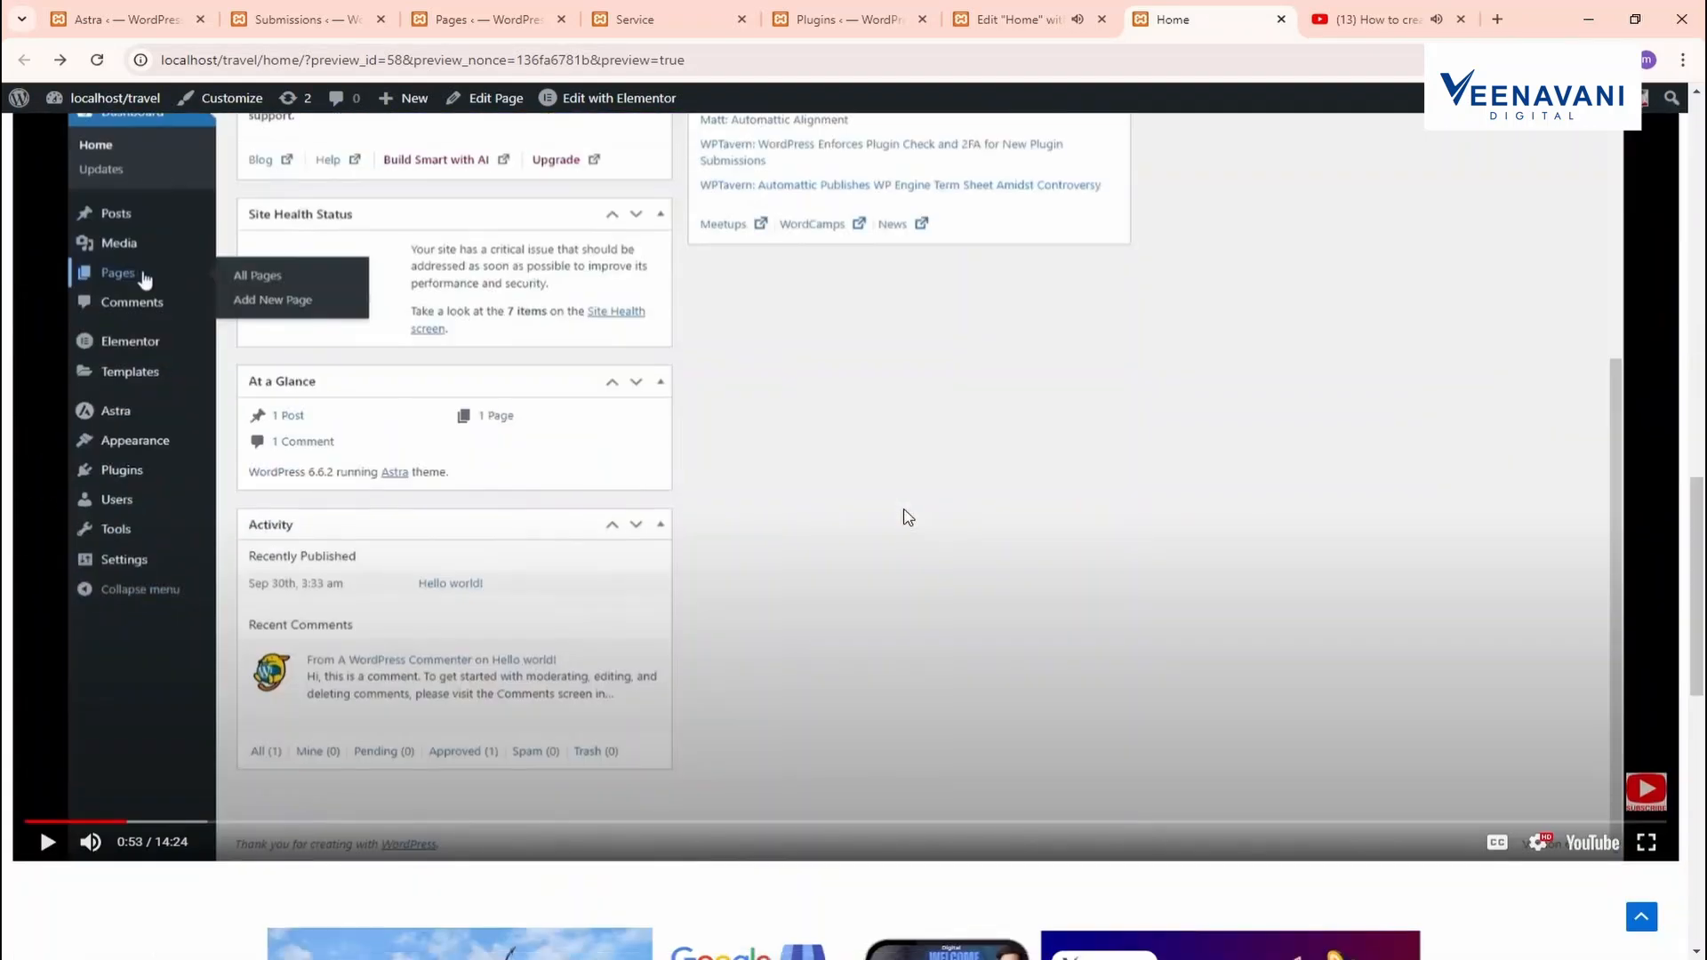
{"action": "scroll", "coordinate": [906, 517], "scroll_direction": "down", "scroll_amount": 1}
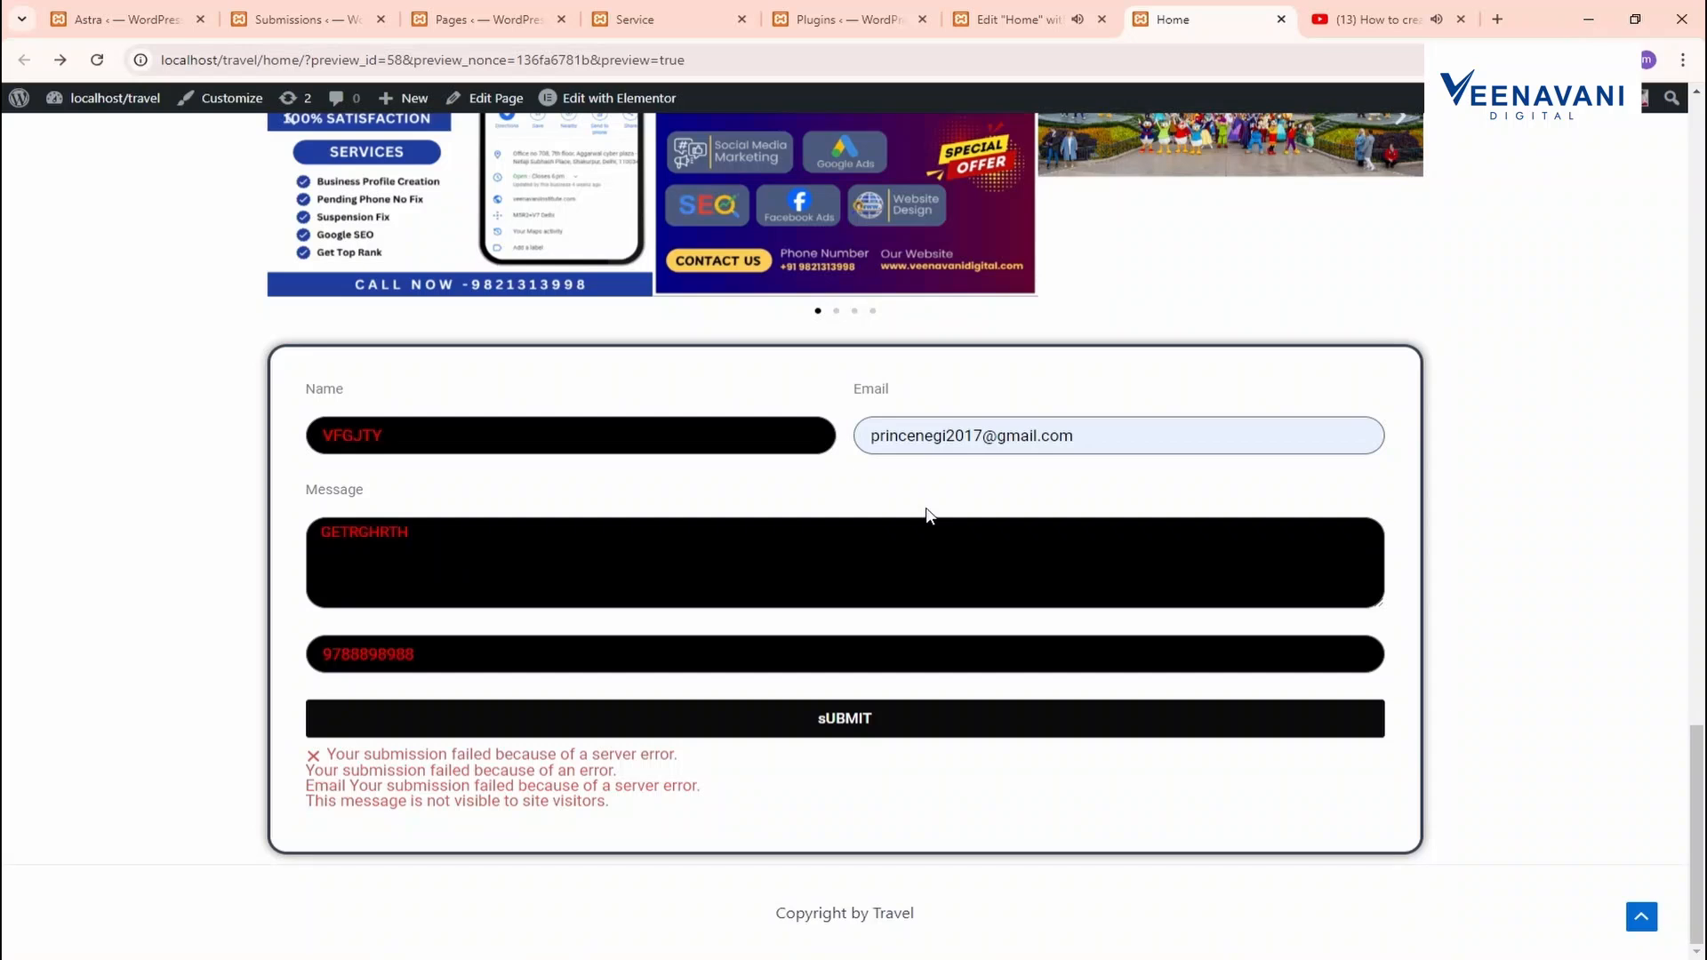
{"action": "scroll", "coordinate": [928, 515], "scroll_direction": "up", "scroll_amount": 4}
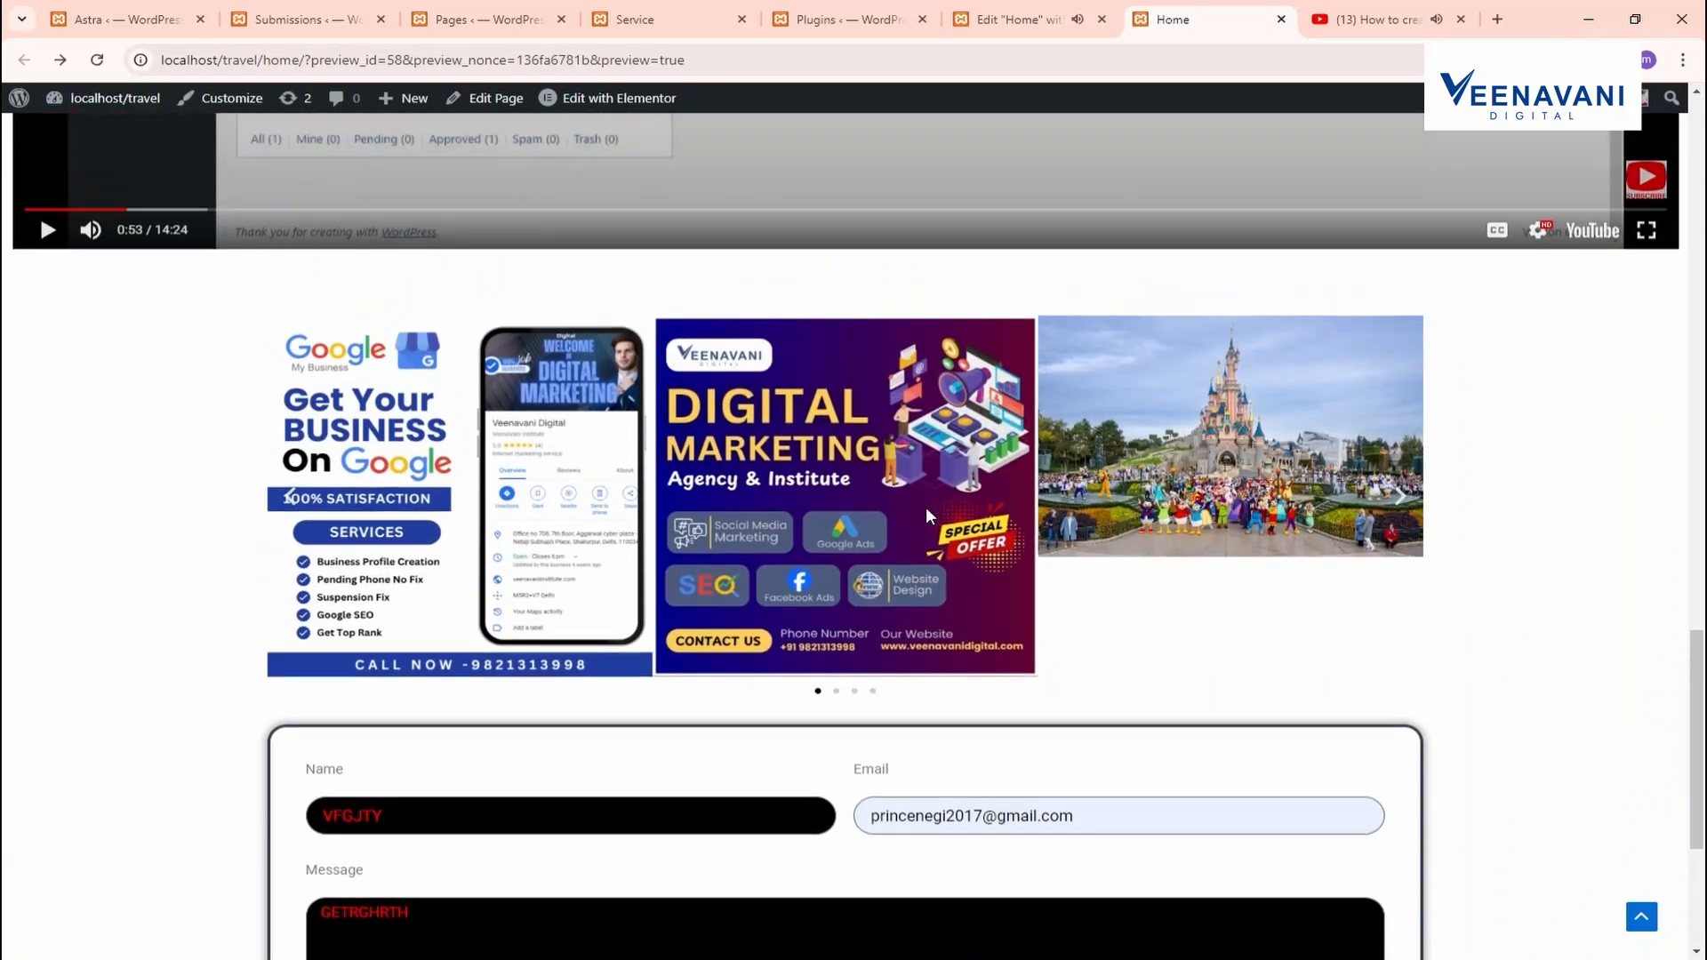
{"action": "scroll", "coordinate": [925, 507], "scroll_direction": "up", "scroll_amount": 4}
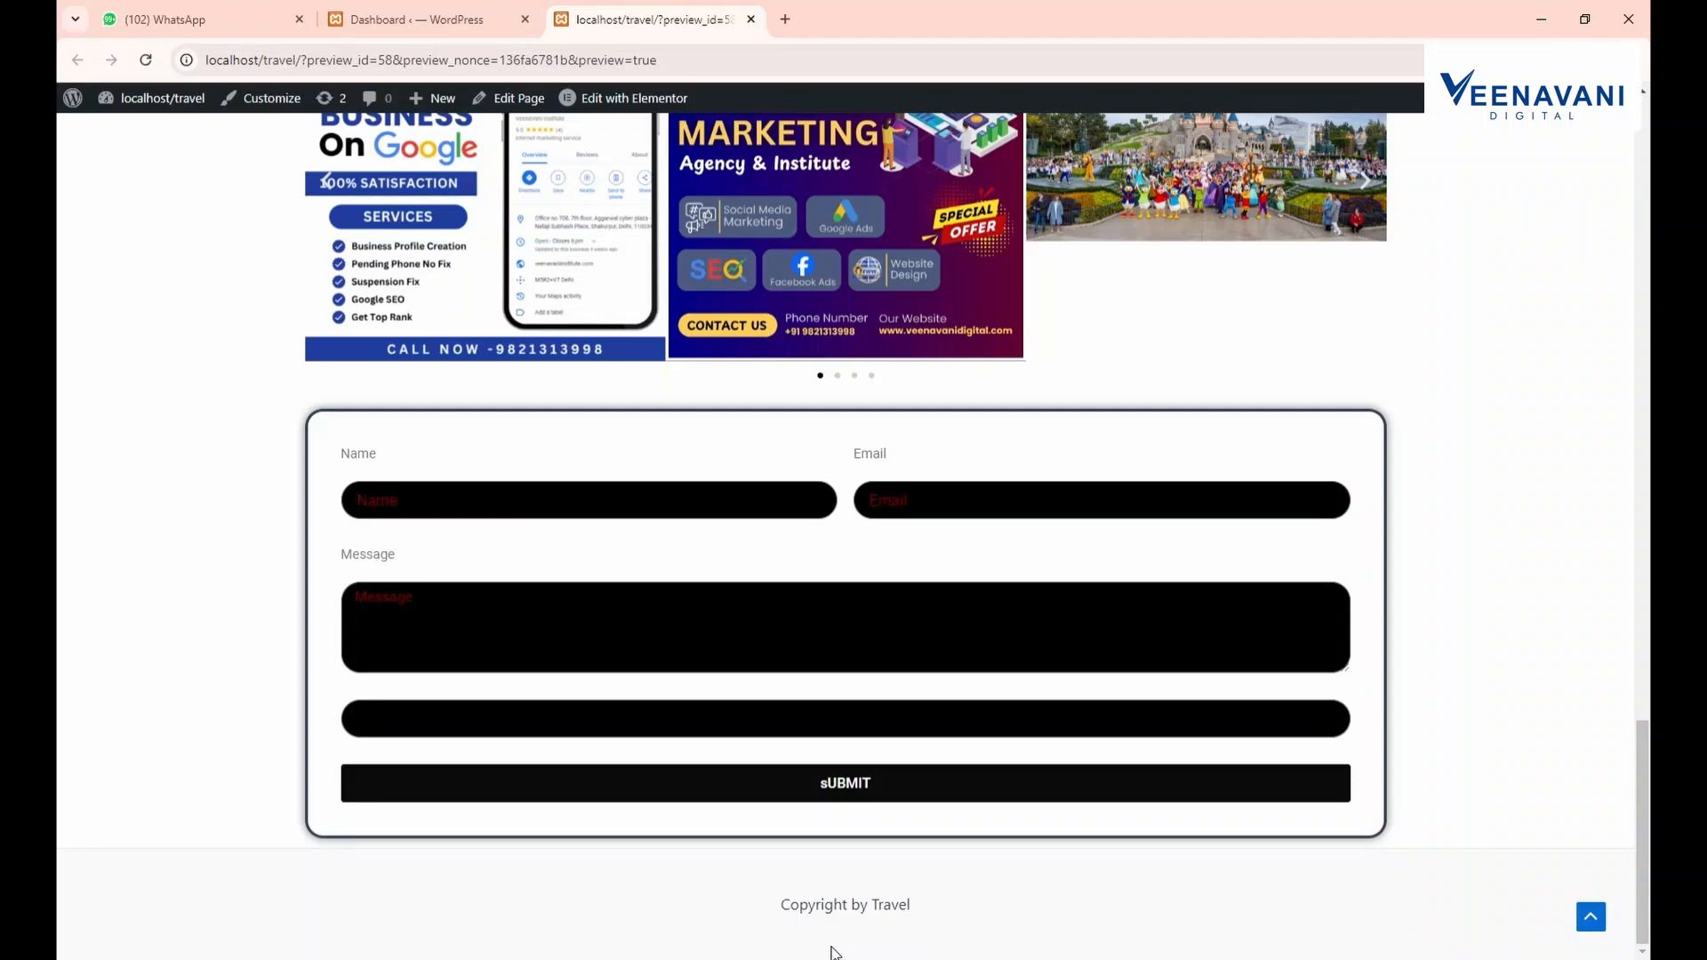
Open Astra's Footer Builder in the Customizer and change the Above Footer row's column count
{"action": "left_click", "coordinate": [399, 19]}
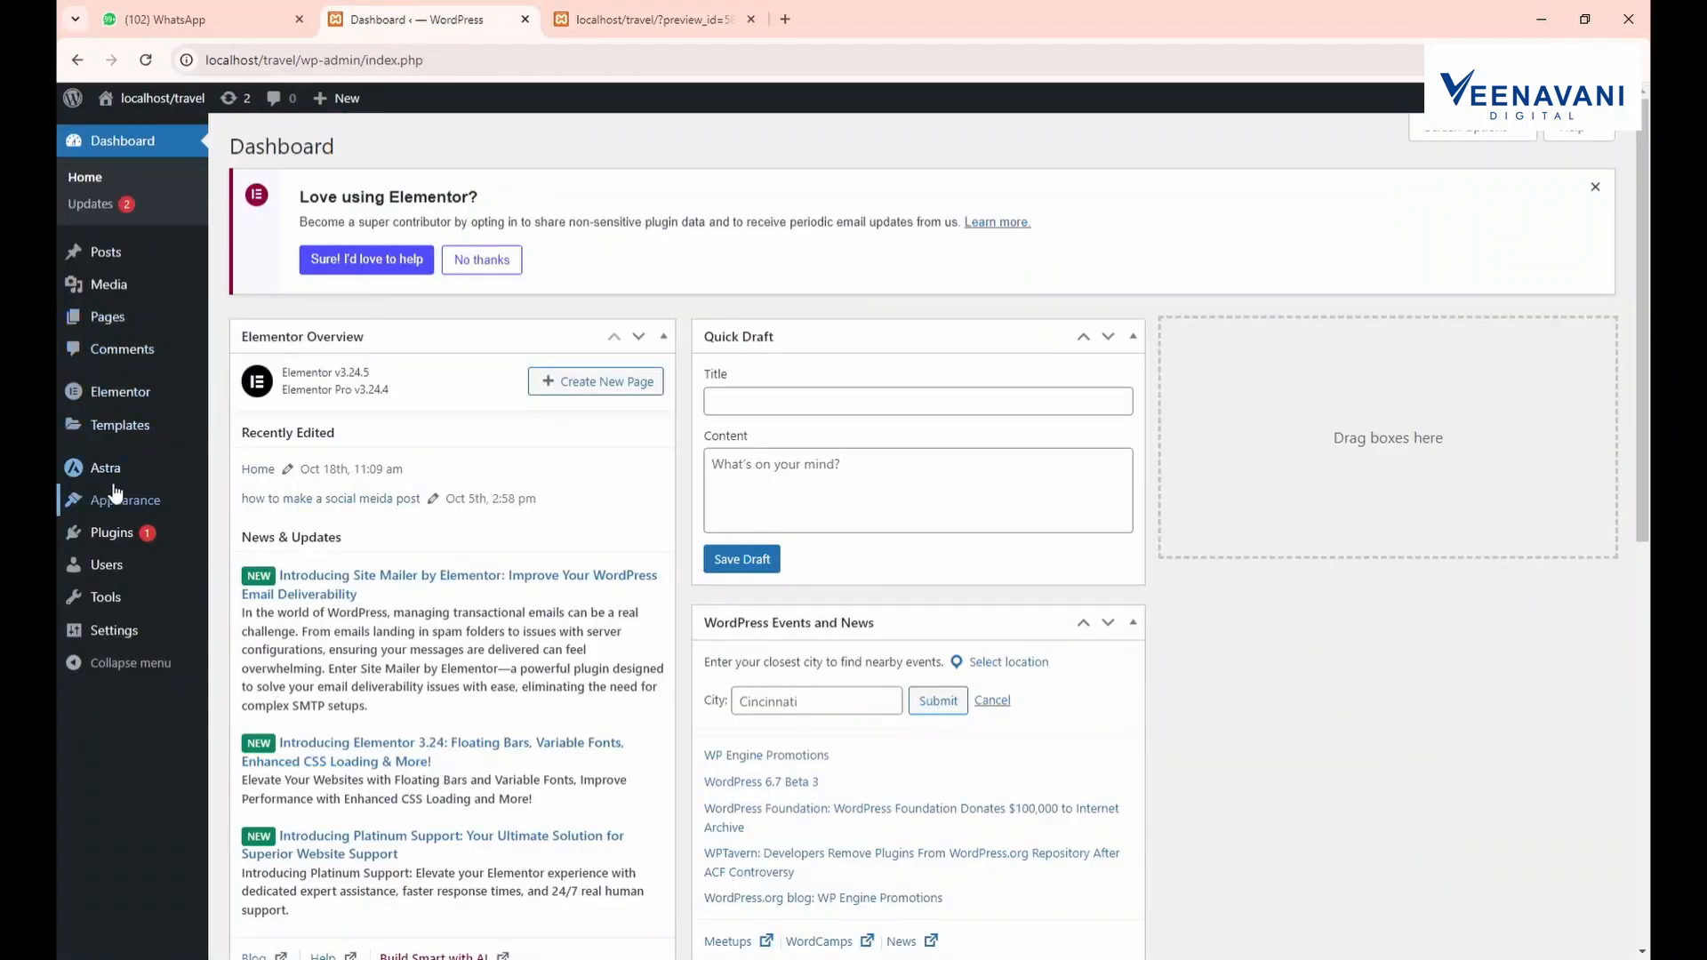
{"action": "mouse_move", "coordinate": [116, 475]}
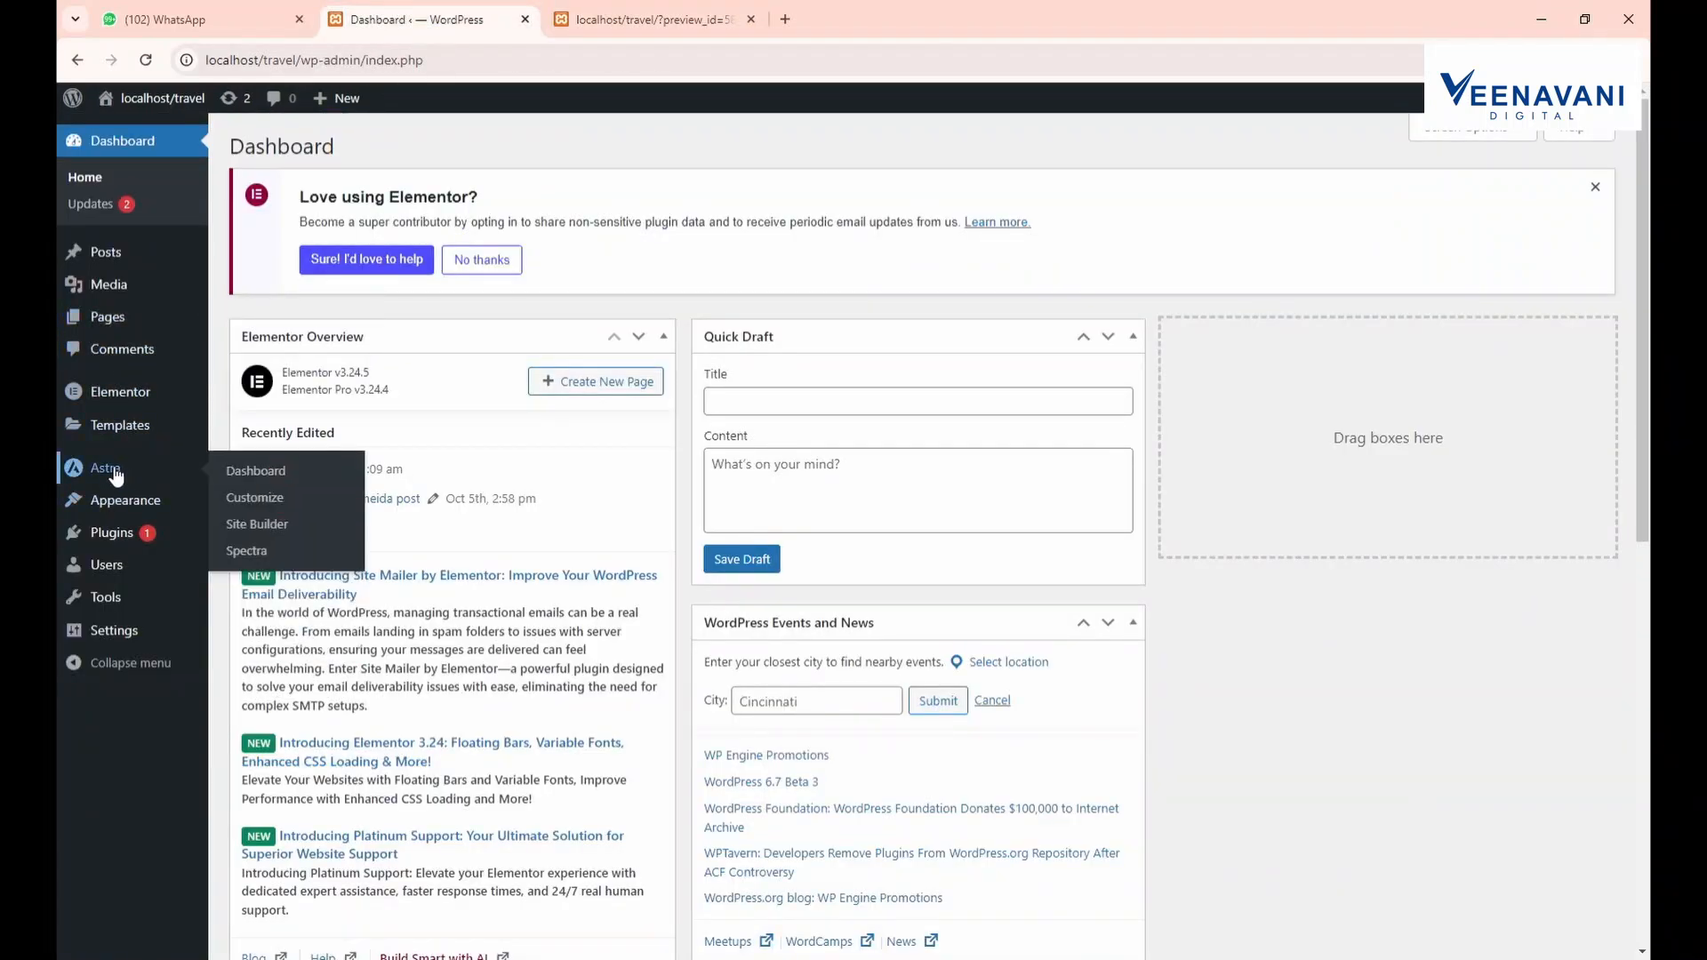
{"action": "middle_click", "coordinate": [256, 498]}
{"action": "left_click", "coordinate": [591, 19]}
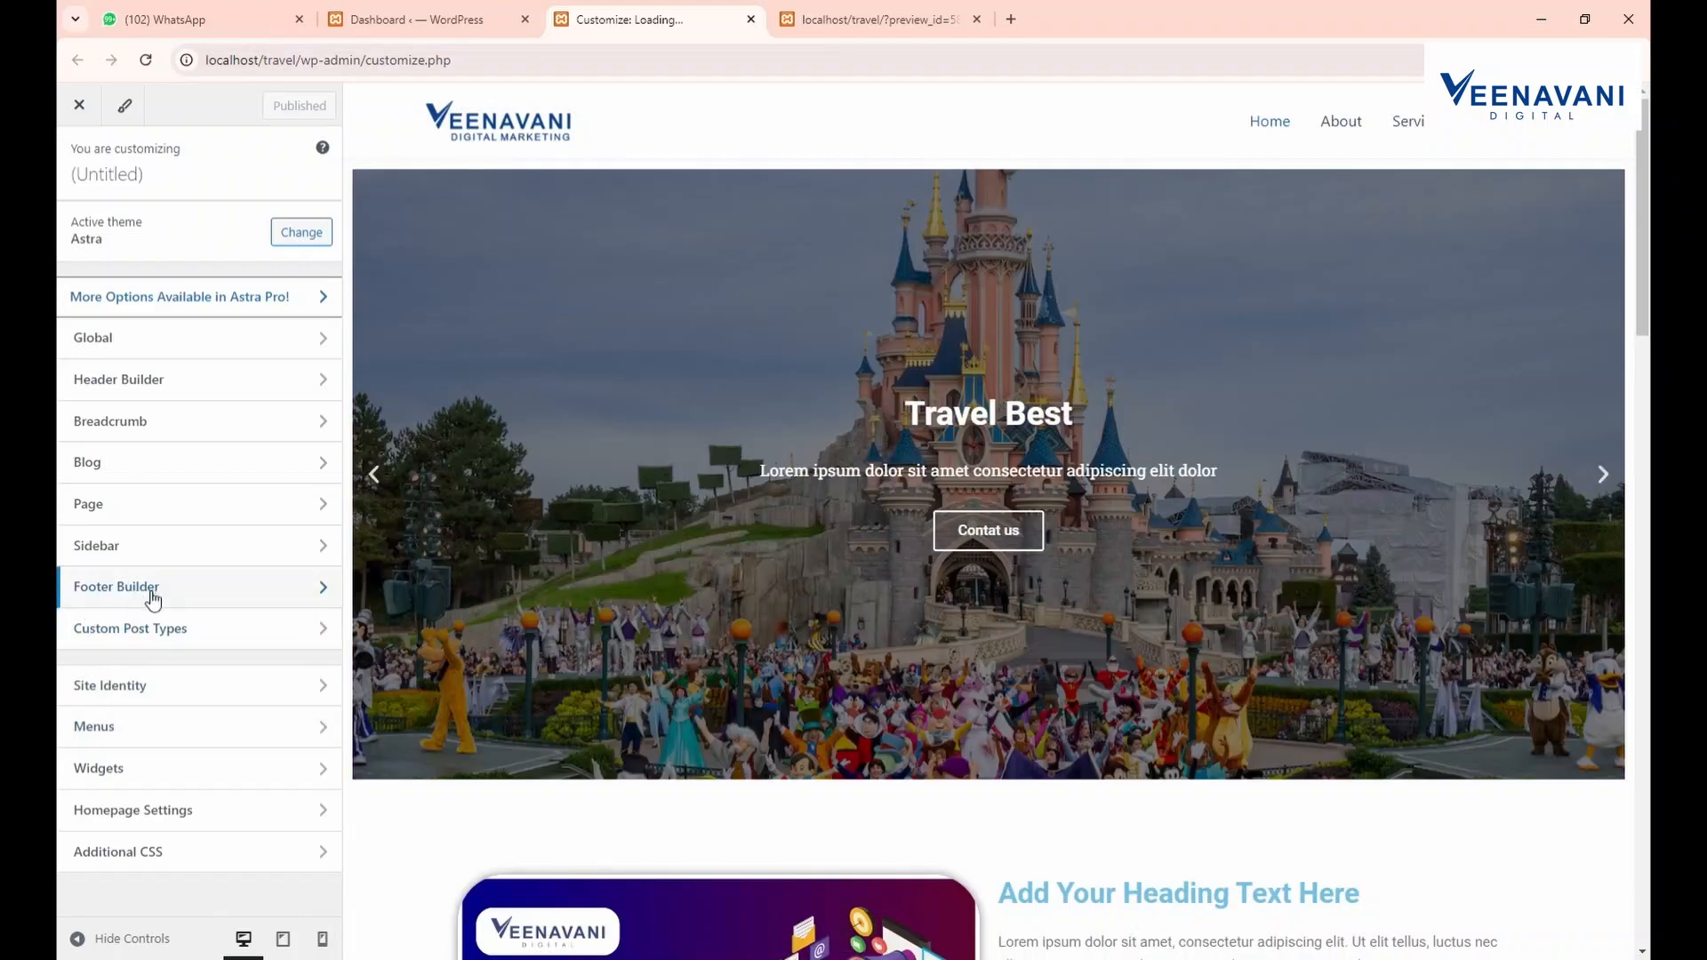
{"action": "left_click", "coordinate": [178, 601]}
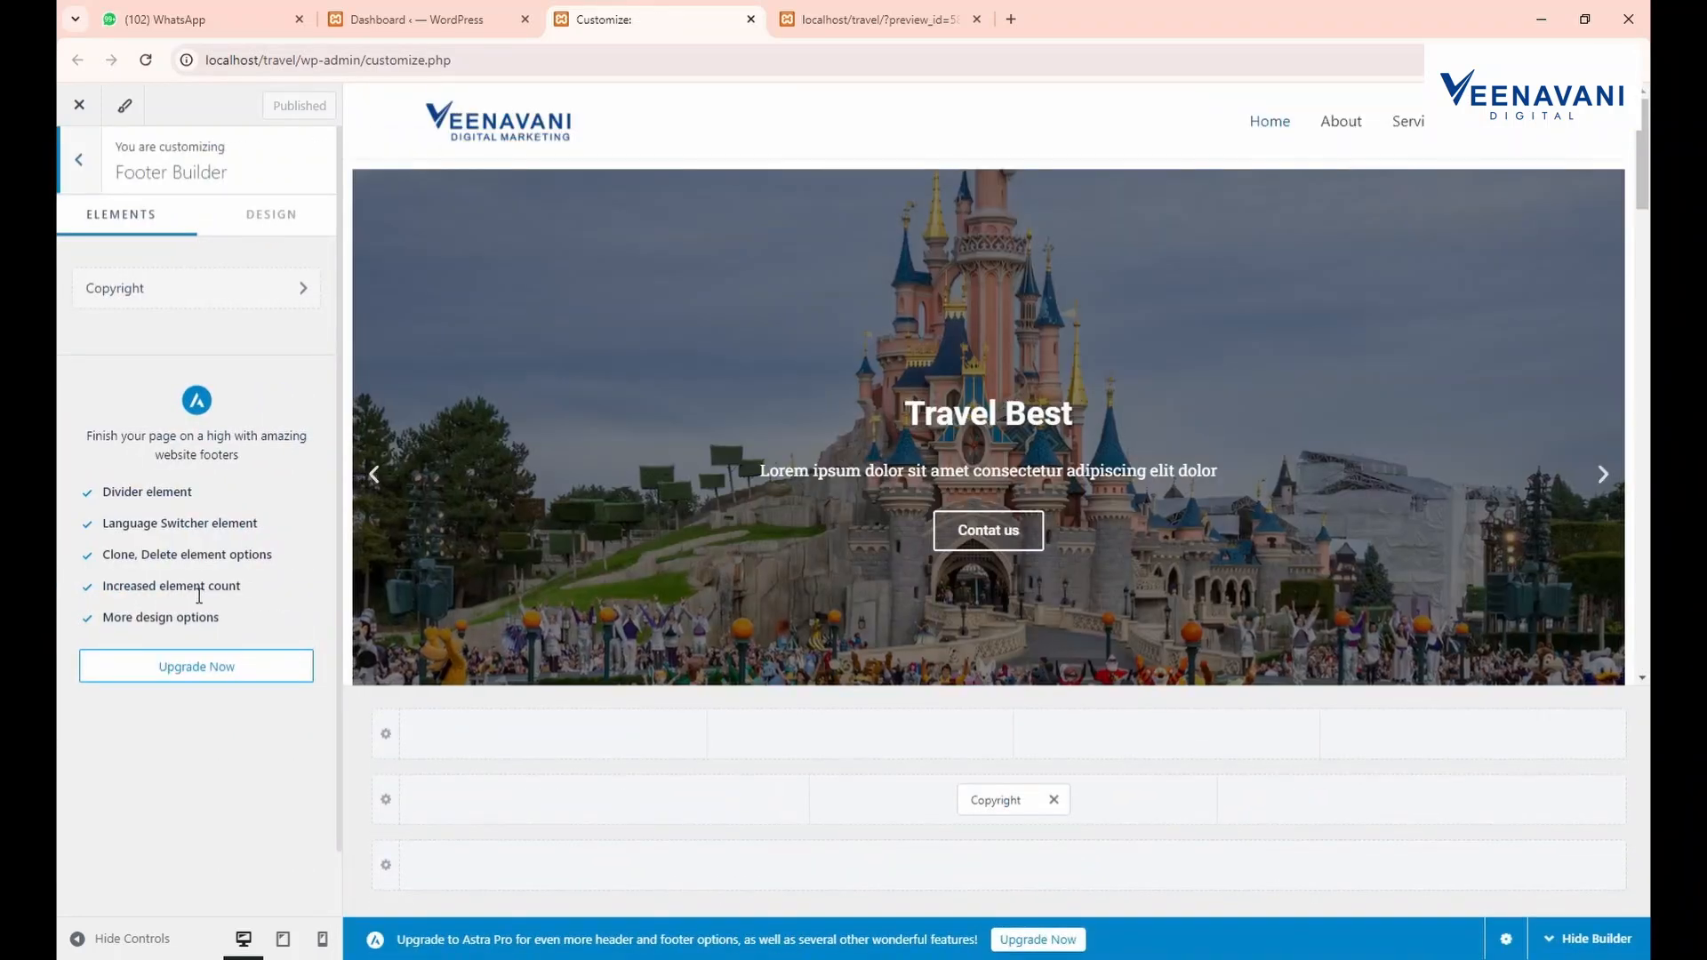
{"action": "left_click", "coordinate": [276, 288]}
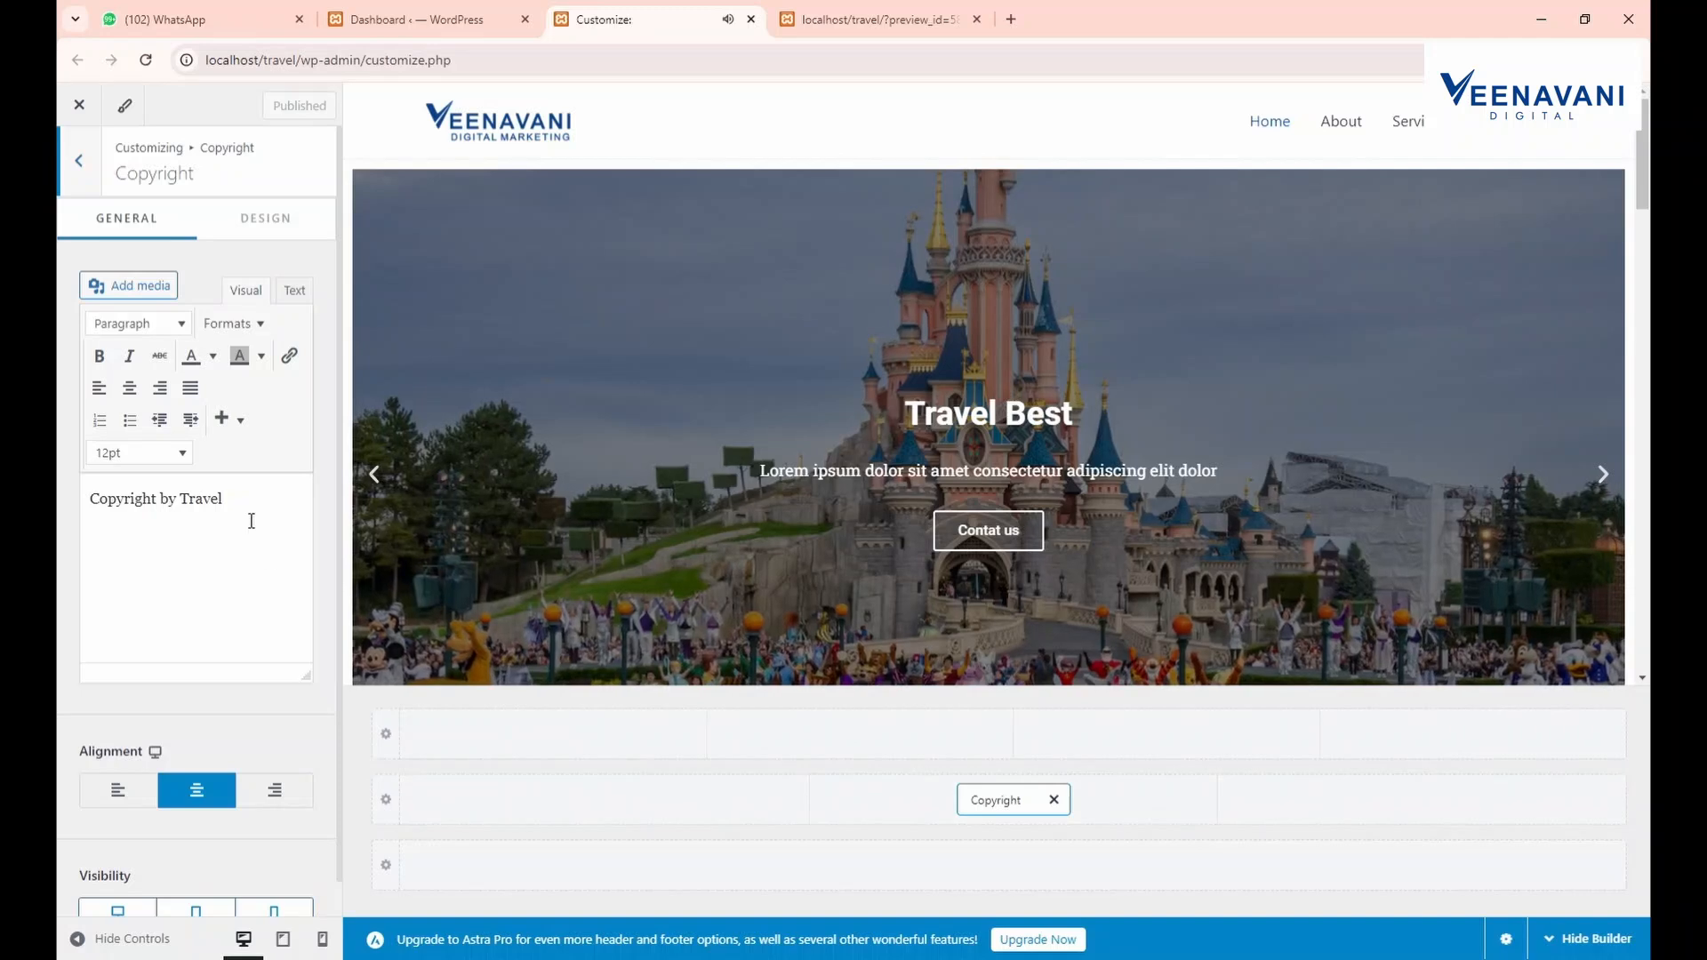
{"action": "left_click", "coordinate": [326, 233]}
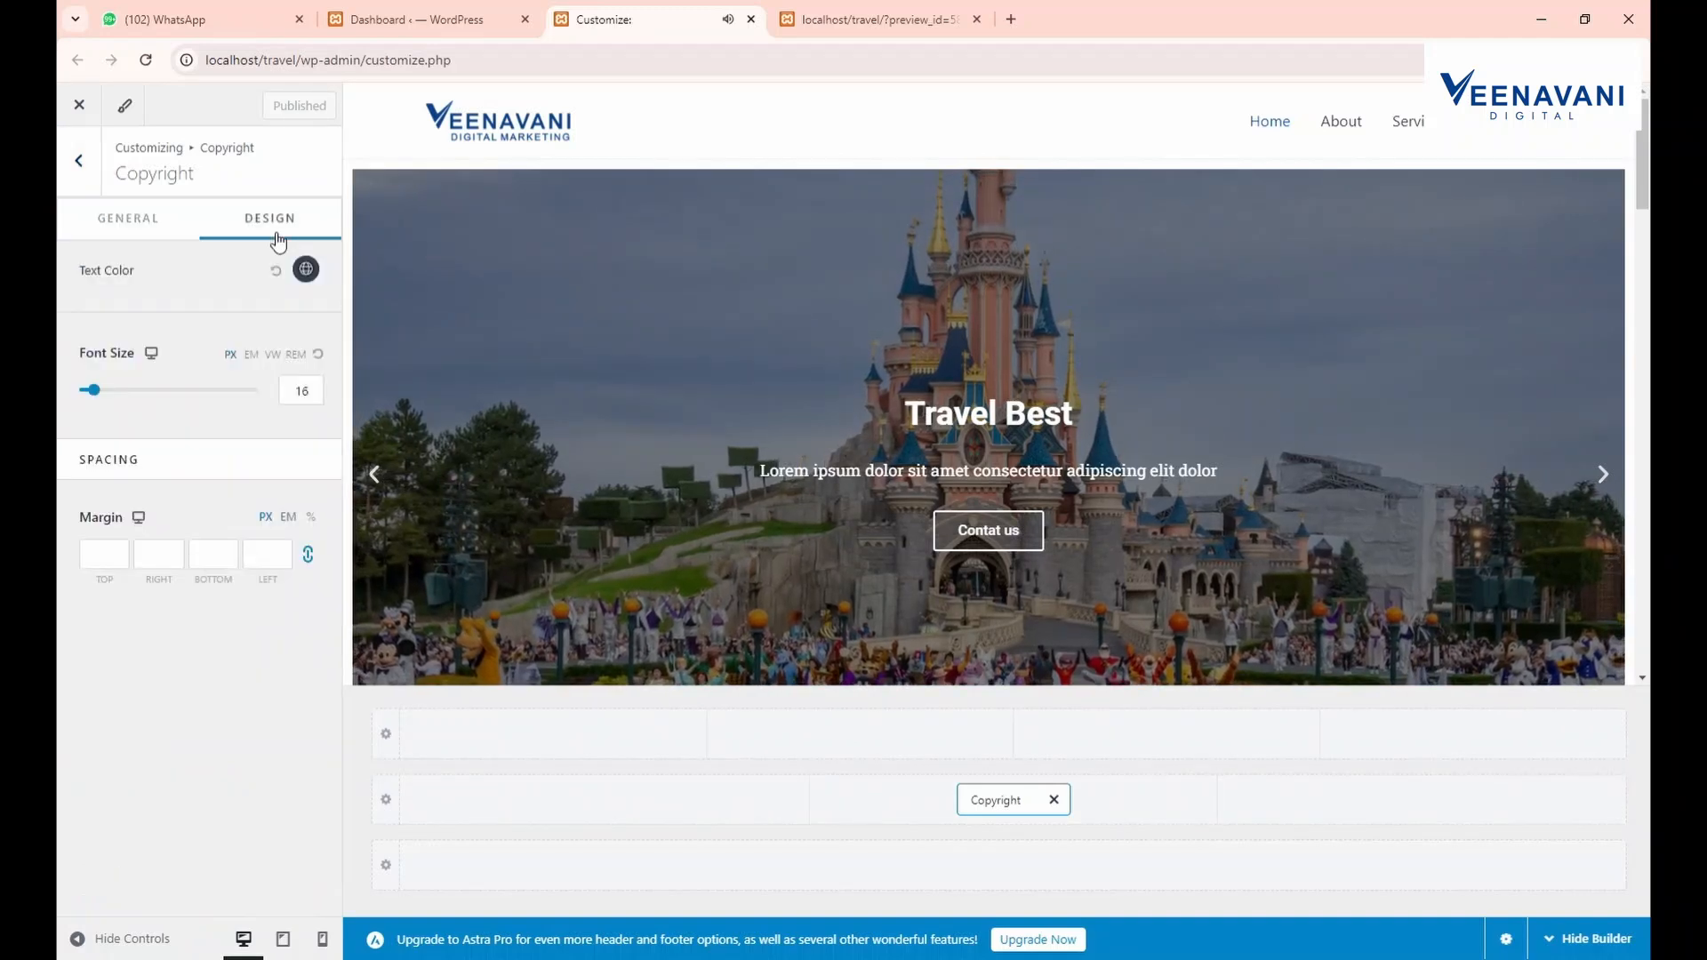
{"action": "left_click", "coordinate": [387, 739]}
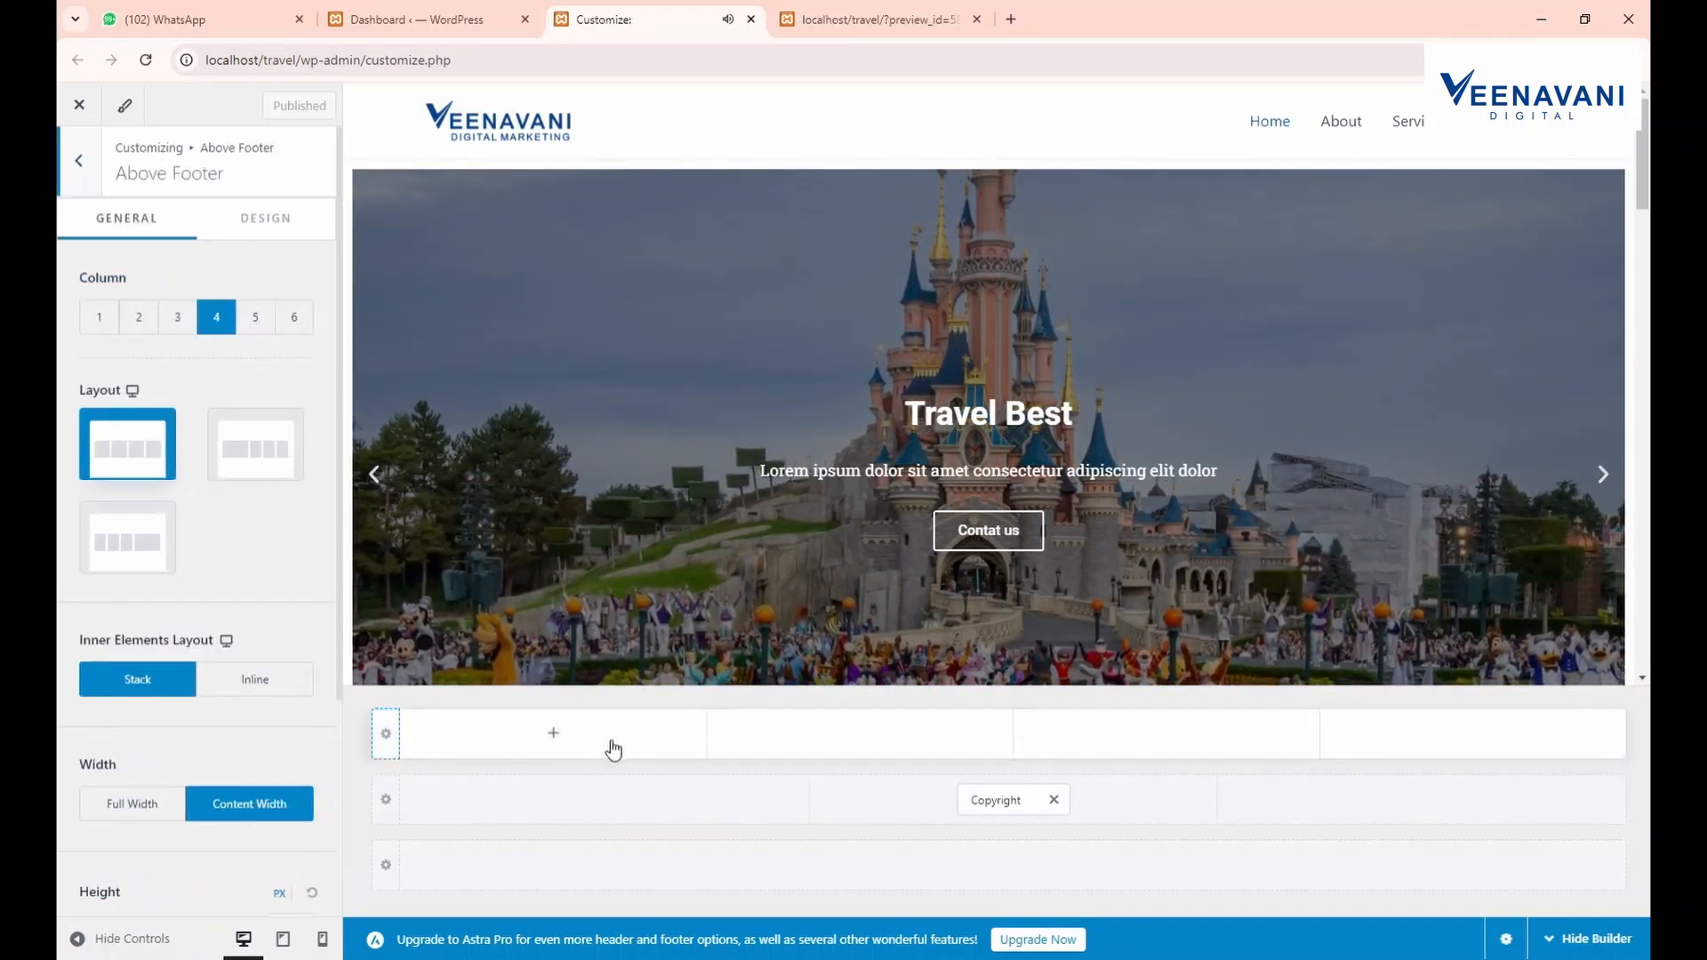
{"action": "left_click", "coordinate": [178, 317]}
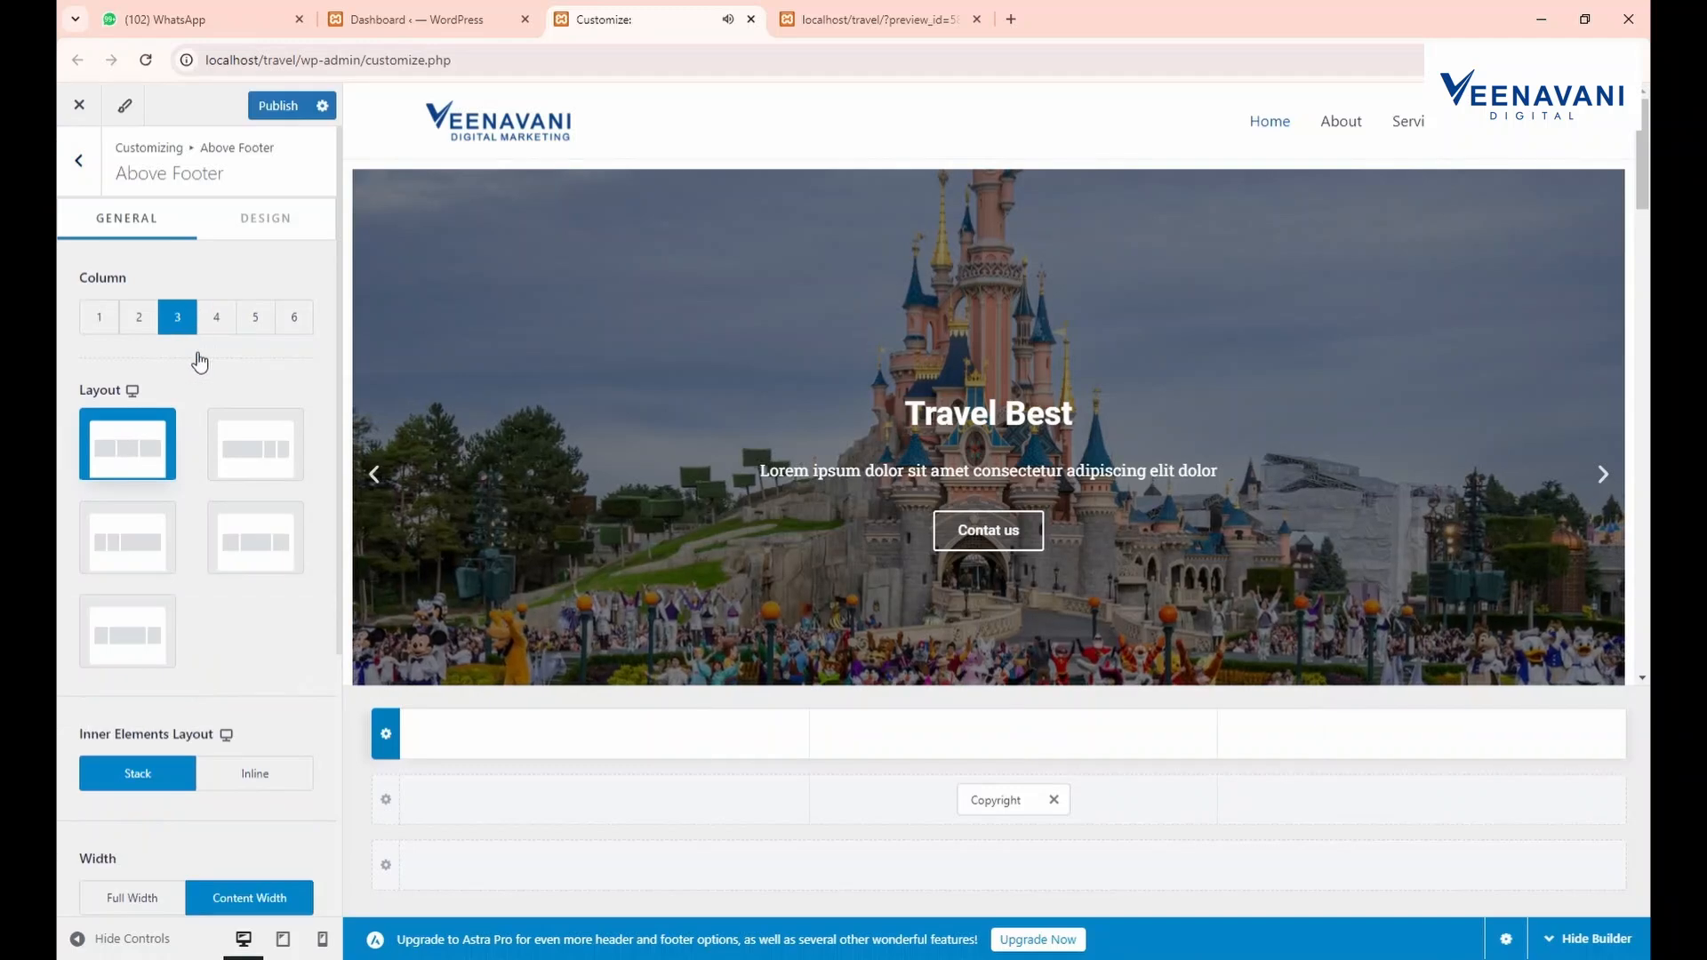
{"action": "left_click", "coordinate": [139, 317]}
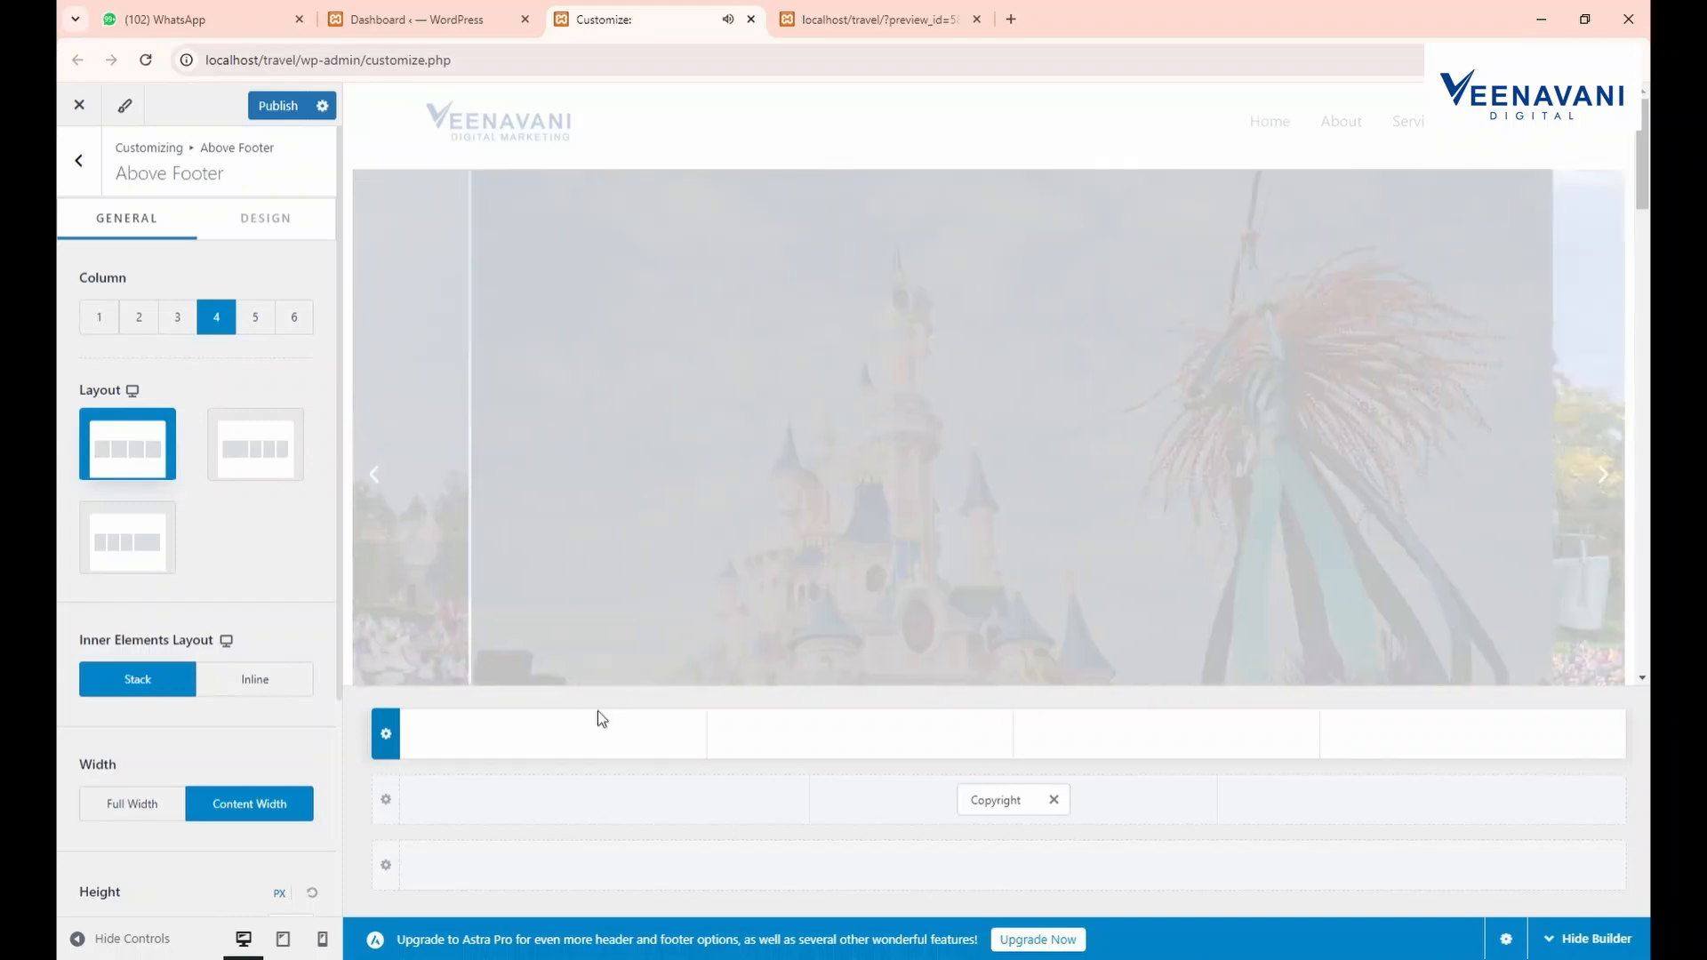
Place Widget 1 through Widget 4 in the four footer columns and publish
{"action": "left_click", "coordinate": [552, 733]}
{"action": "left_click", "coordinate": [573, 602]}
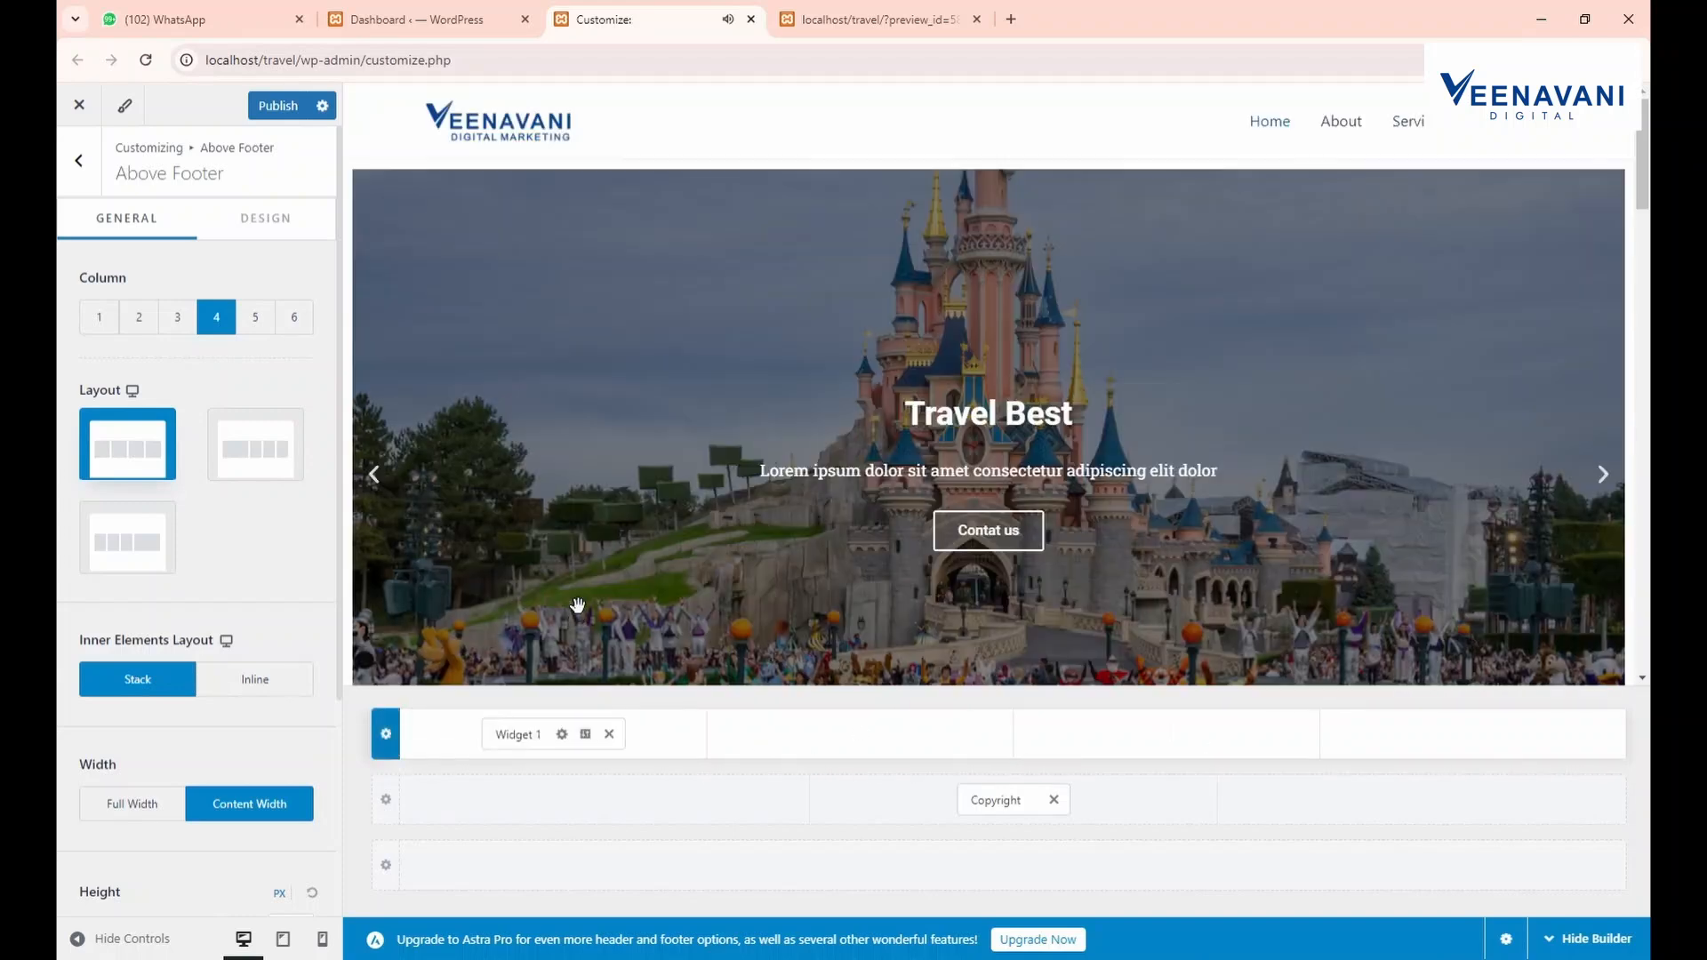
{"action": "left_click", "coordinate": [859, 733]}
{"action": "left_click", "coordinate": [880, 605]}
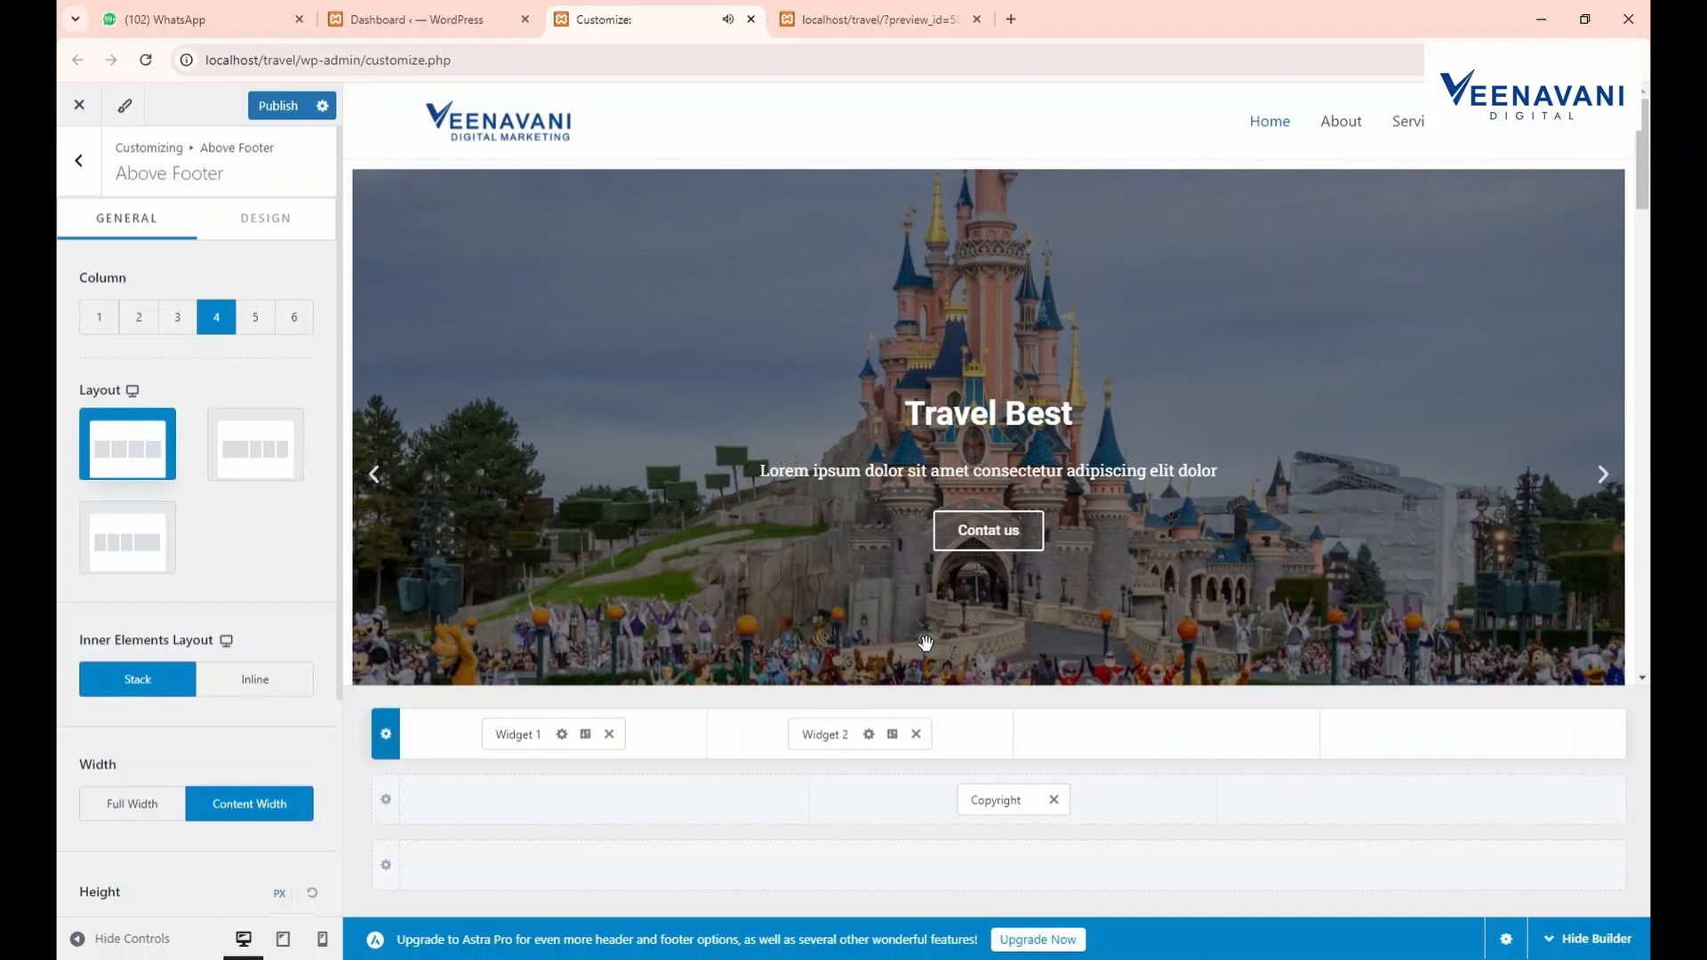
{"action": "left_click", "coordinate": [1166, 733]}
{"action": "left_click", "coordinate": [1185, 666]}
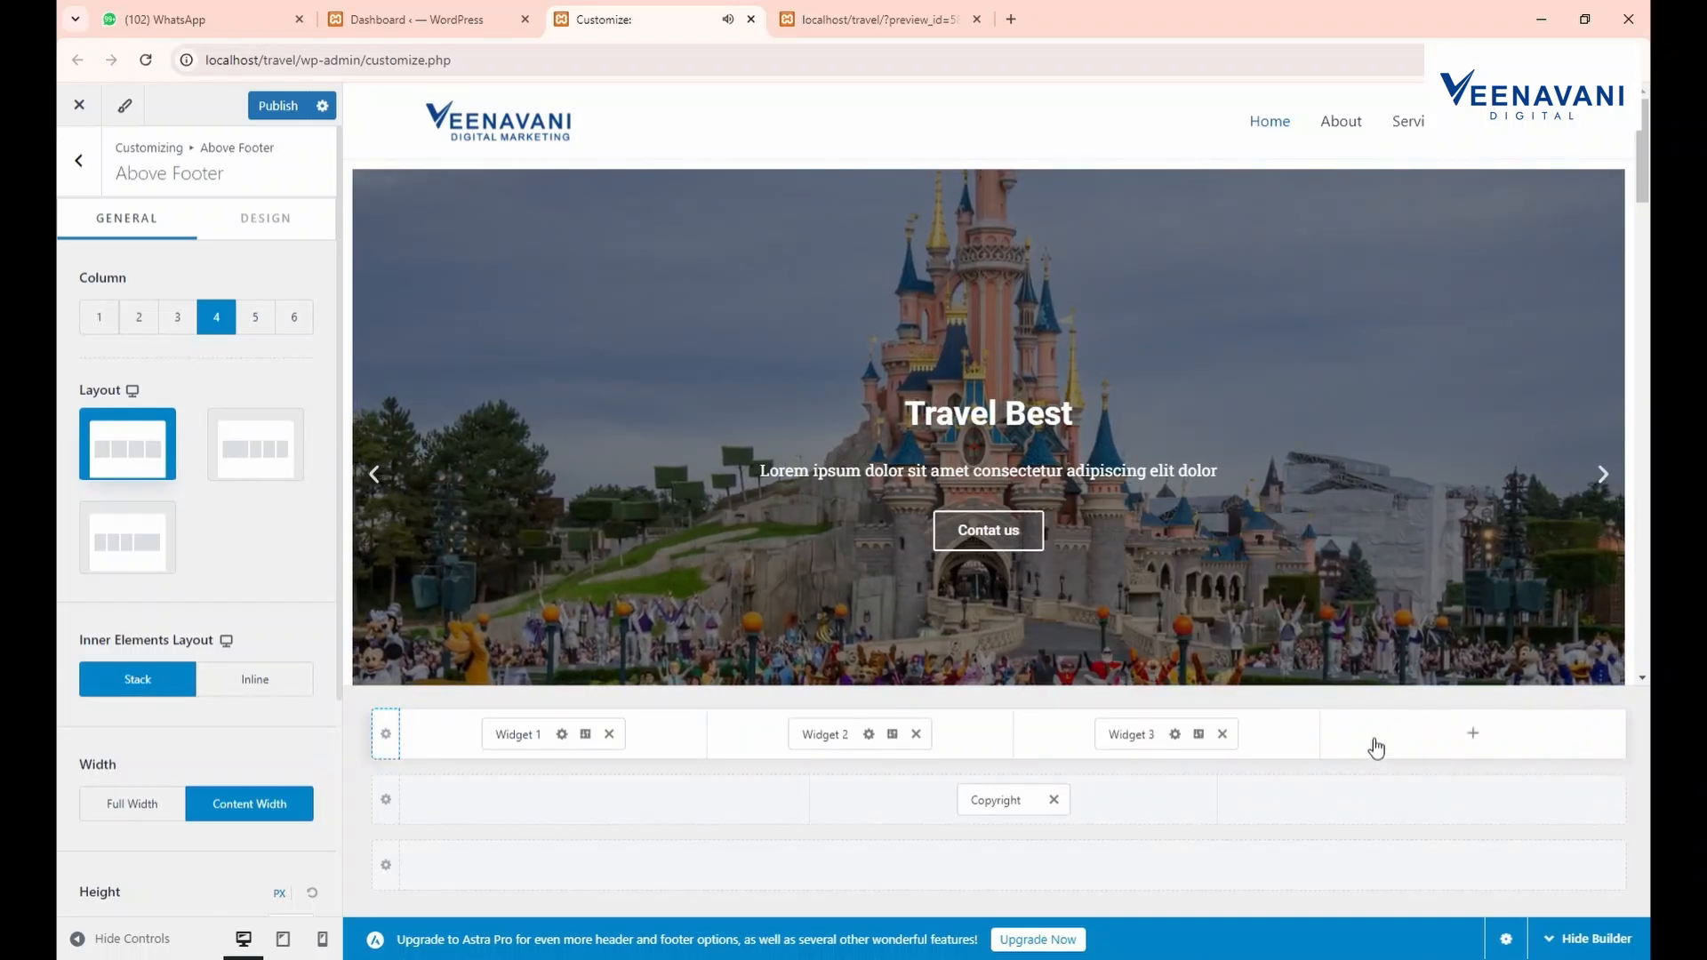
{"action": "left_click", "coordinate": [1467, 733]}
{"action": "left_click", "coordinate": [1475, 658]}
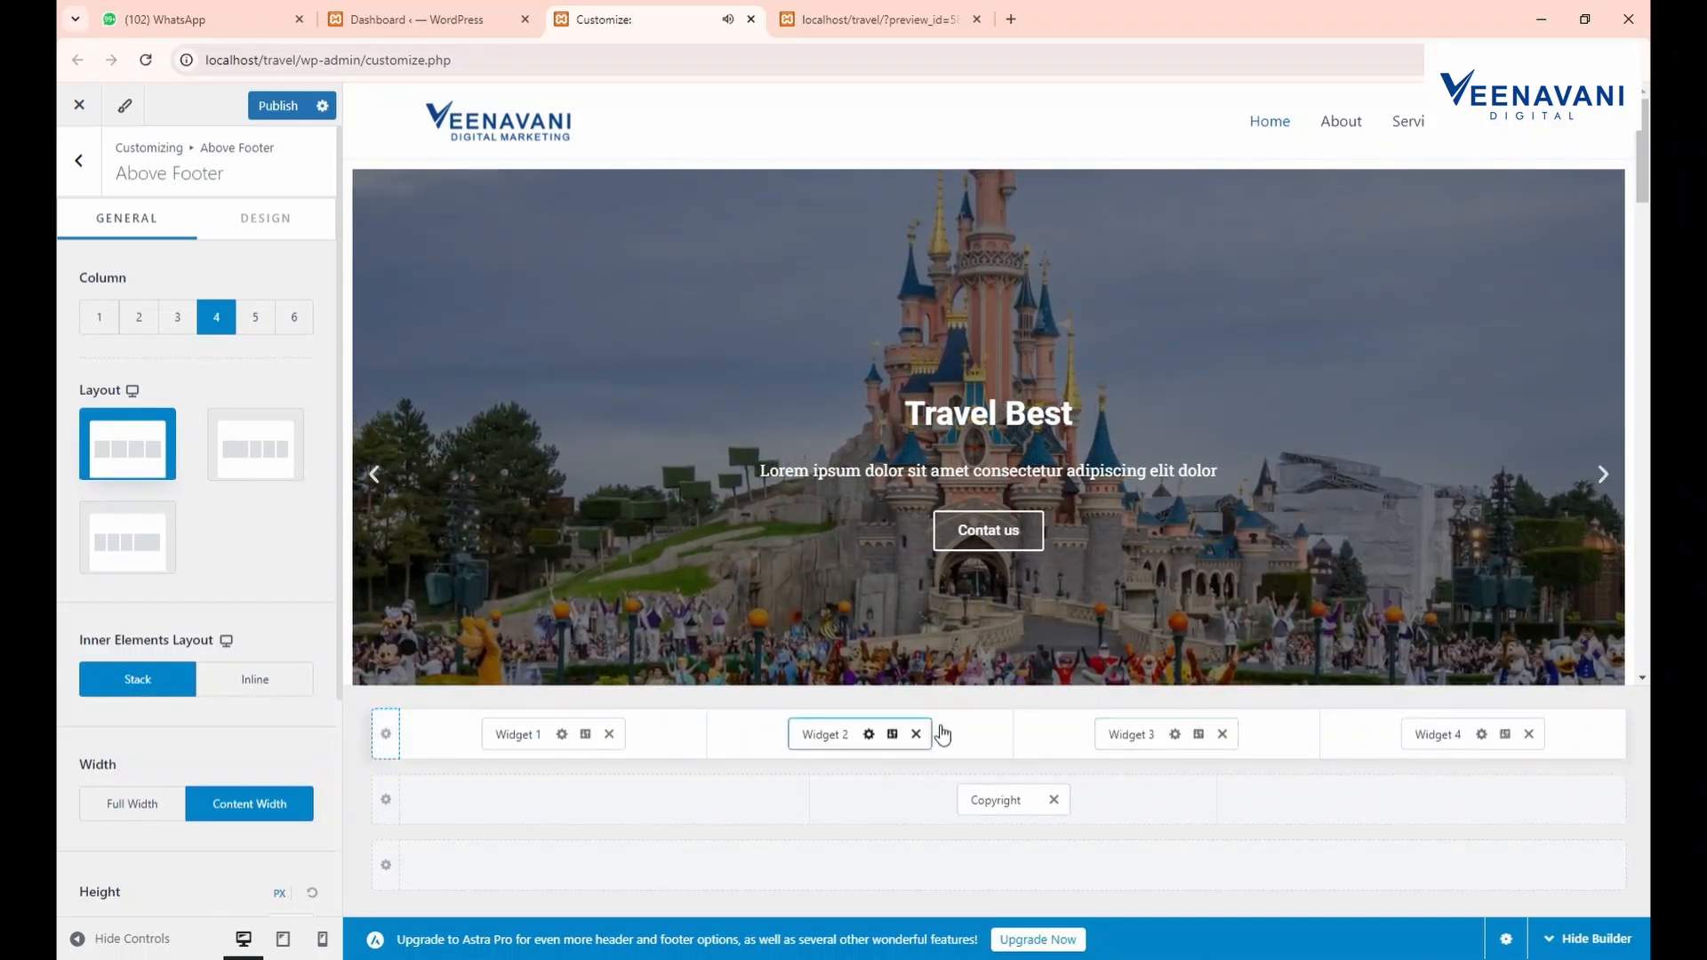
{"action": "left_click", "coordinate": [283, 106]}
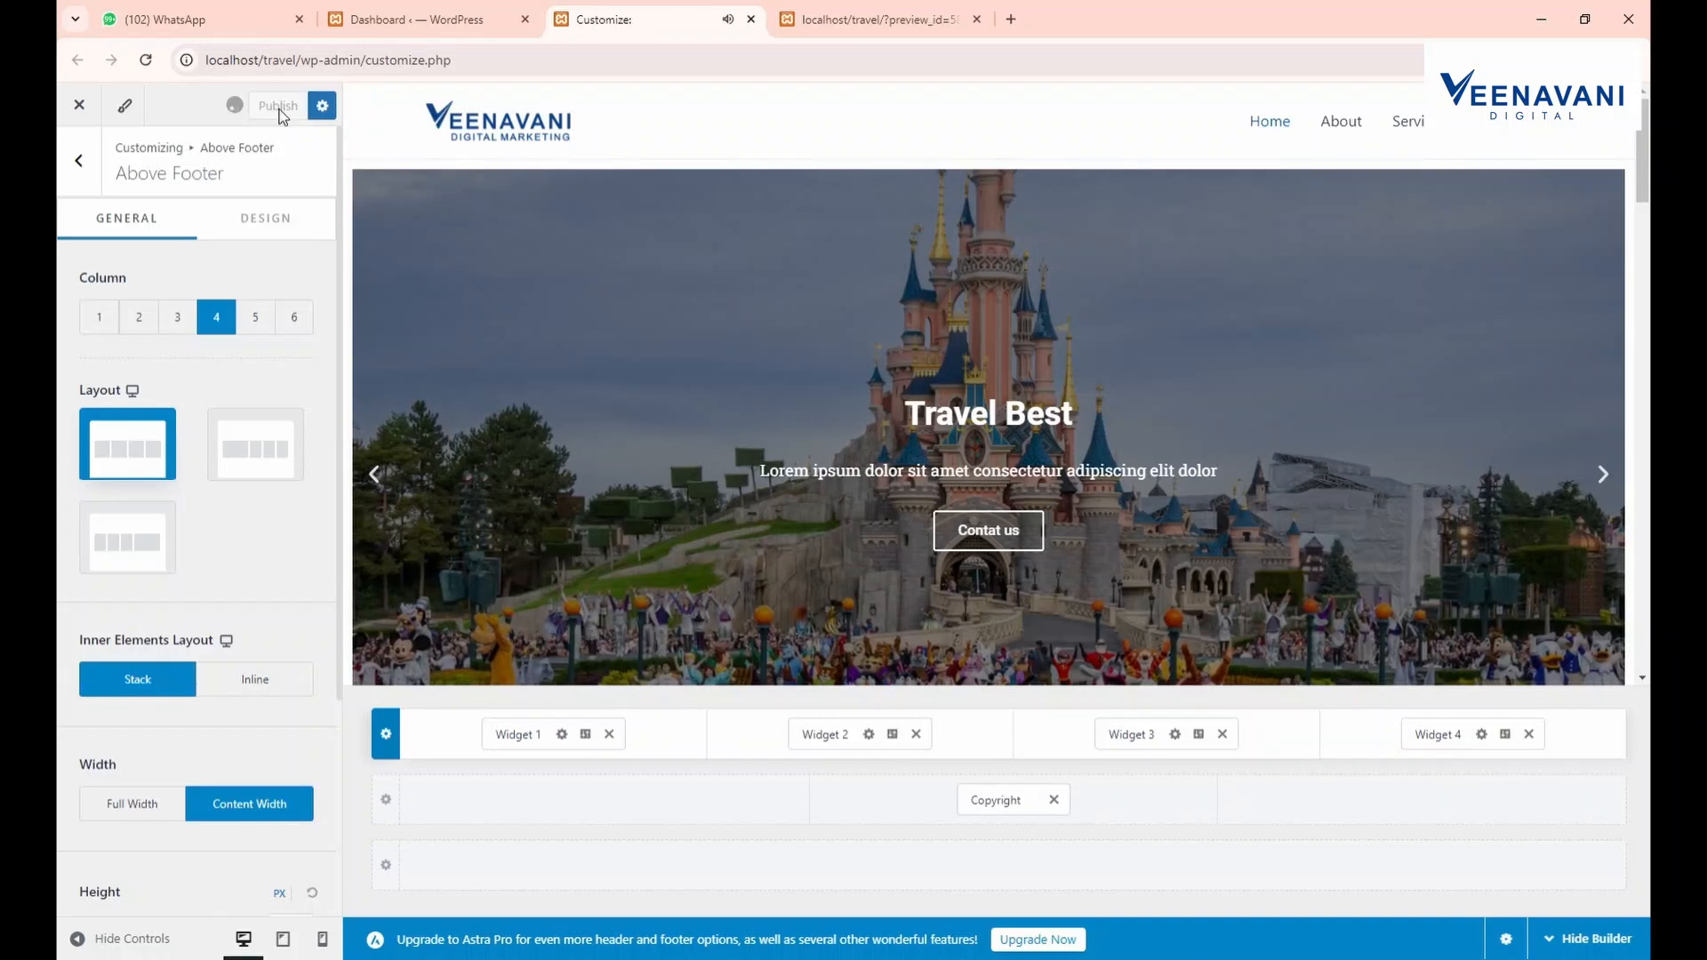
Scroll the site preview to inspect the new footer row, then go to the Widgets tab
{"action": "left_click", "coordinate": [876, 18]}
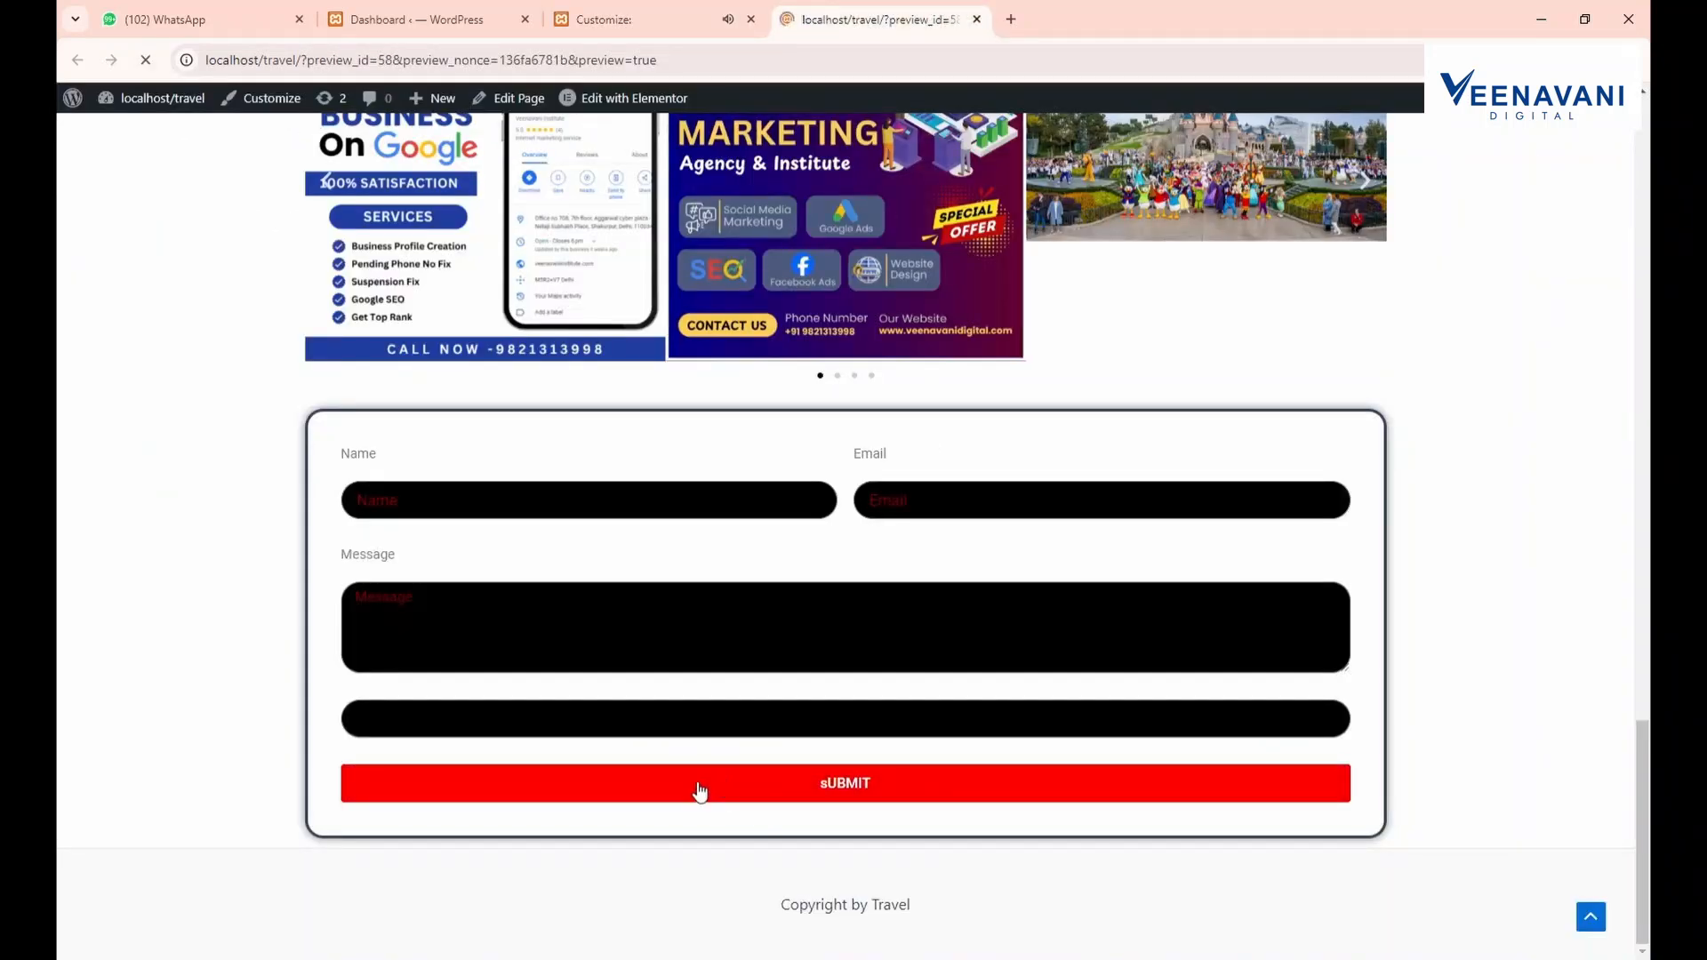
{"action": "scroll", "coordinate": [684, 805], "scroll_direction": "down", "scroll_amount": 2}
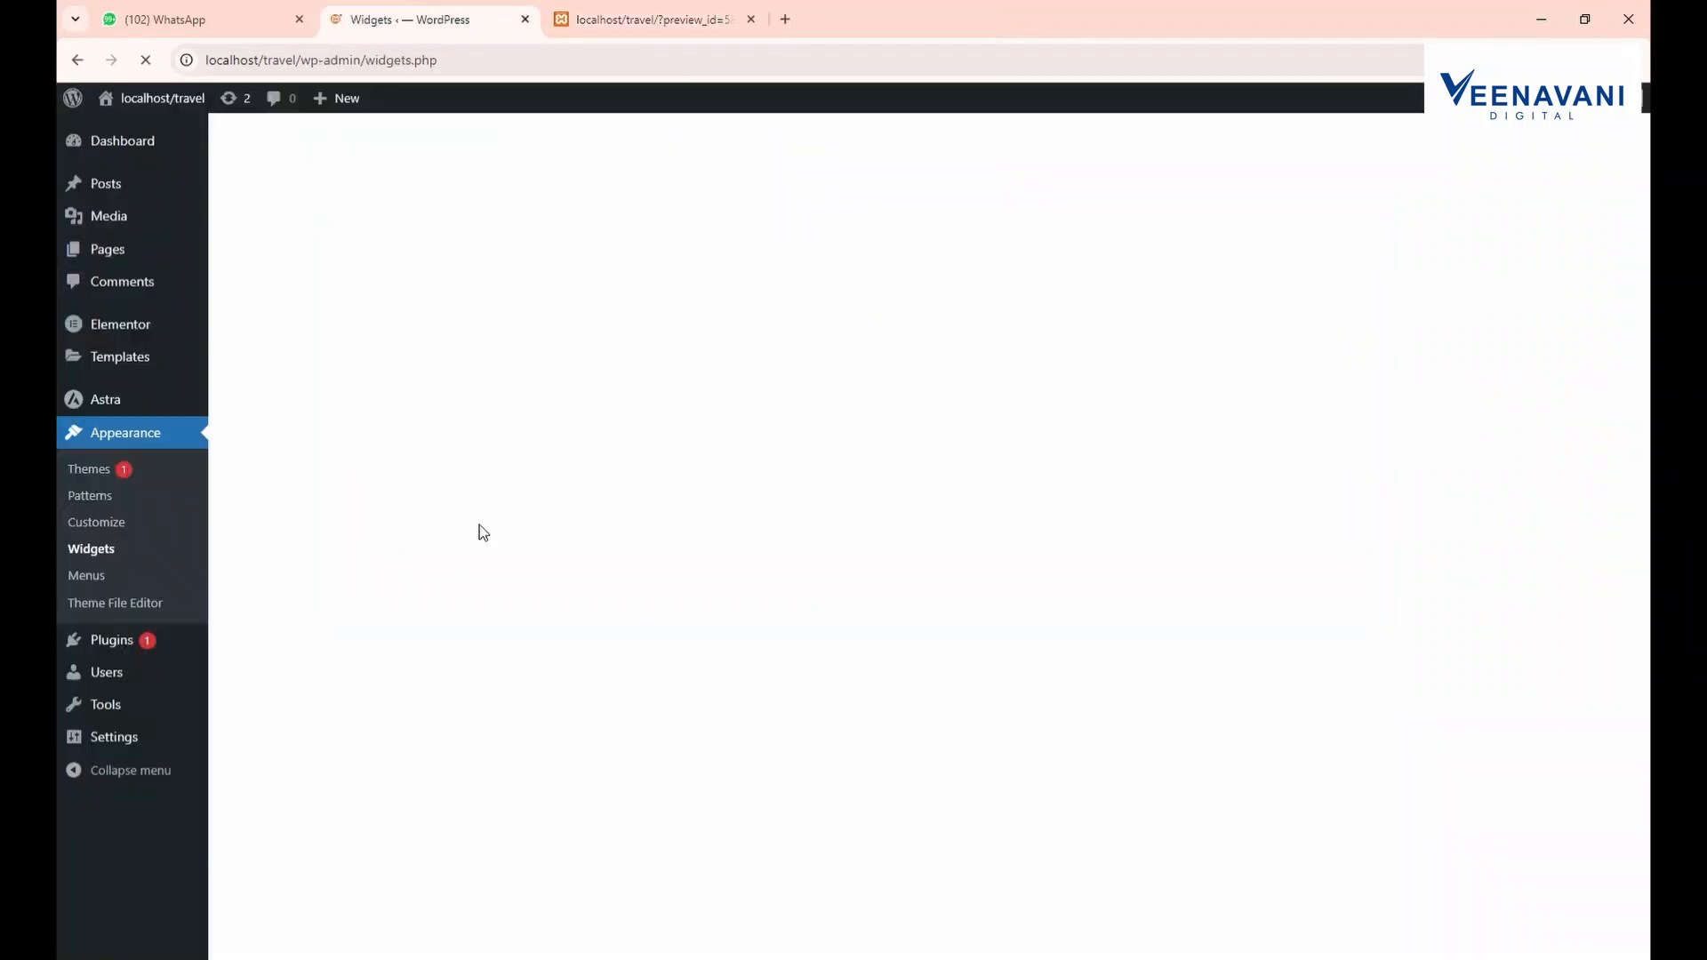
{"action": "left_click", "coordinate": [692, 16]}
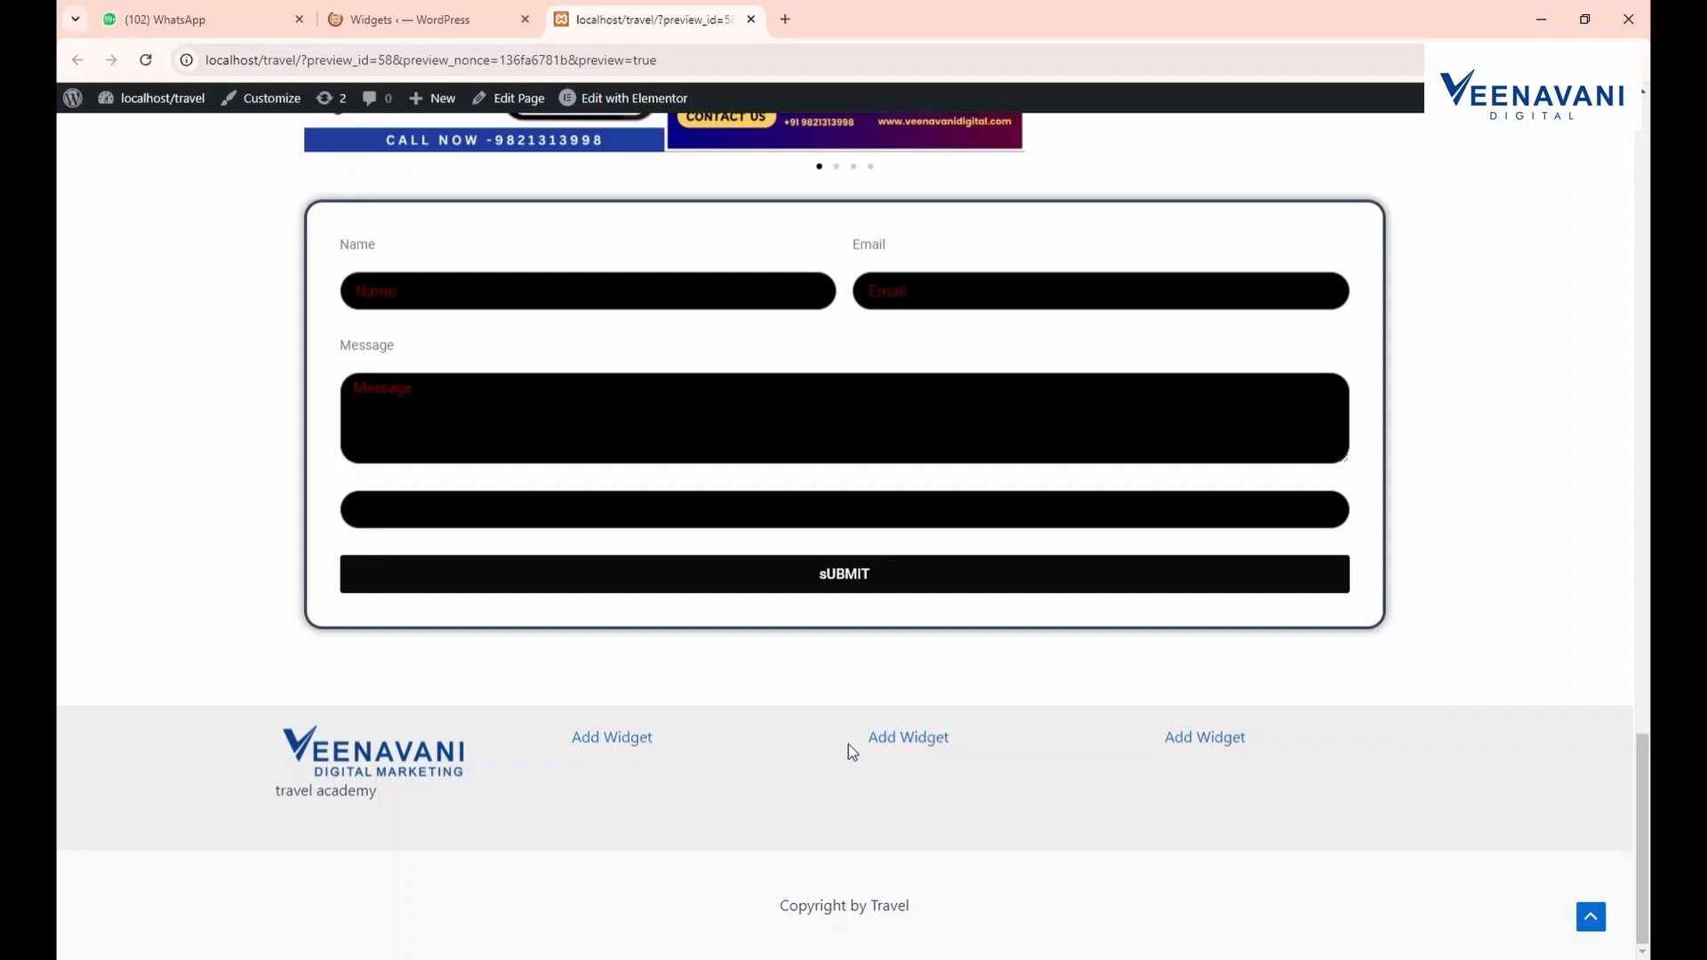
Expand Footer Builder Widget 1, compare it with the preview, and select the 'travel academy' text
{"action": "left_click", "coordinate": [502, 13]}
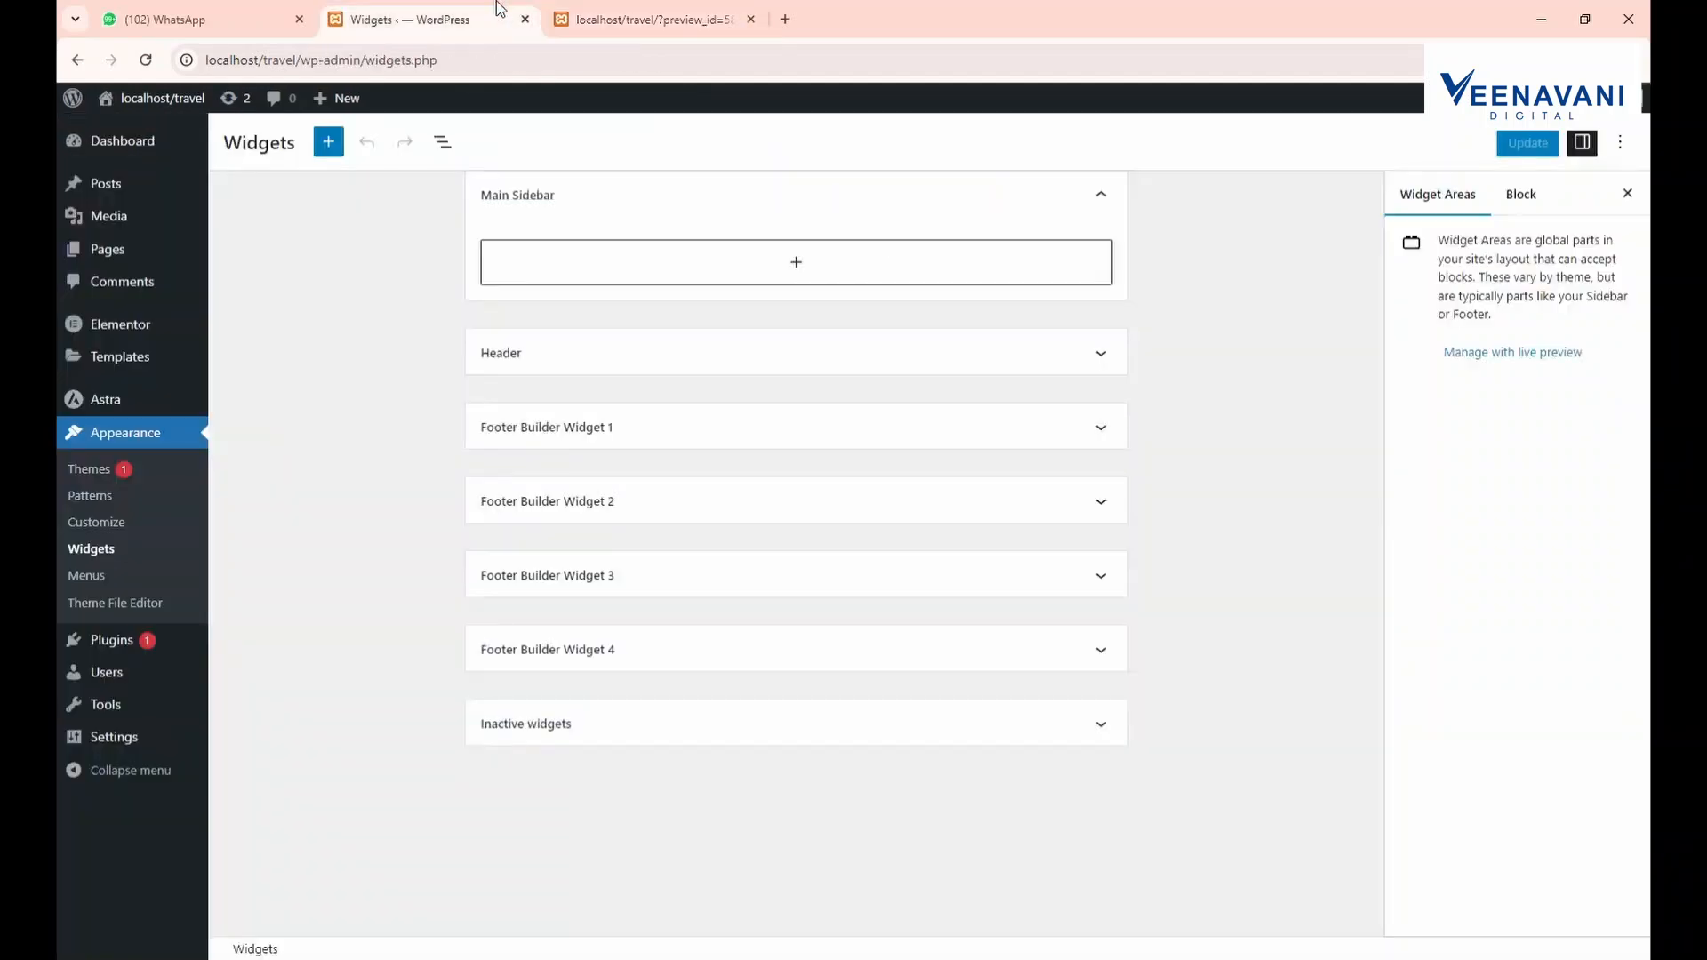
{"action": "left_click", "coordinate": [610, 428]}
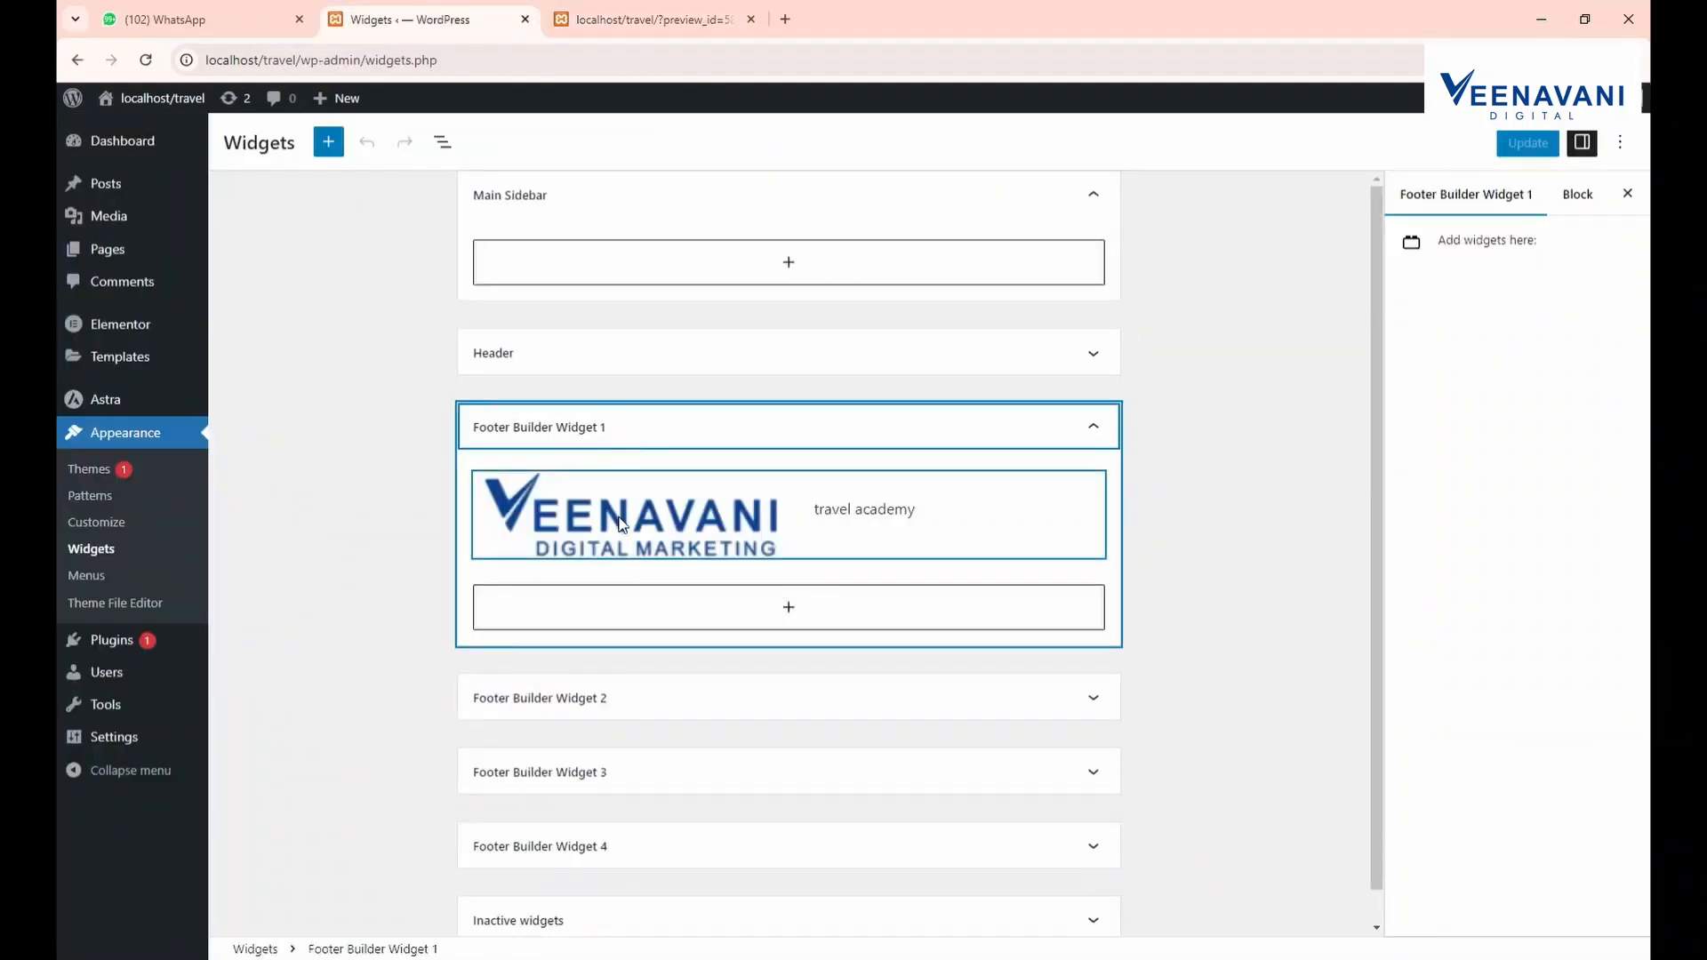
{"action": "left_click", "coordinate": [638, 9]}
{"action": "left_click", "coordinate": [448, 8]}
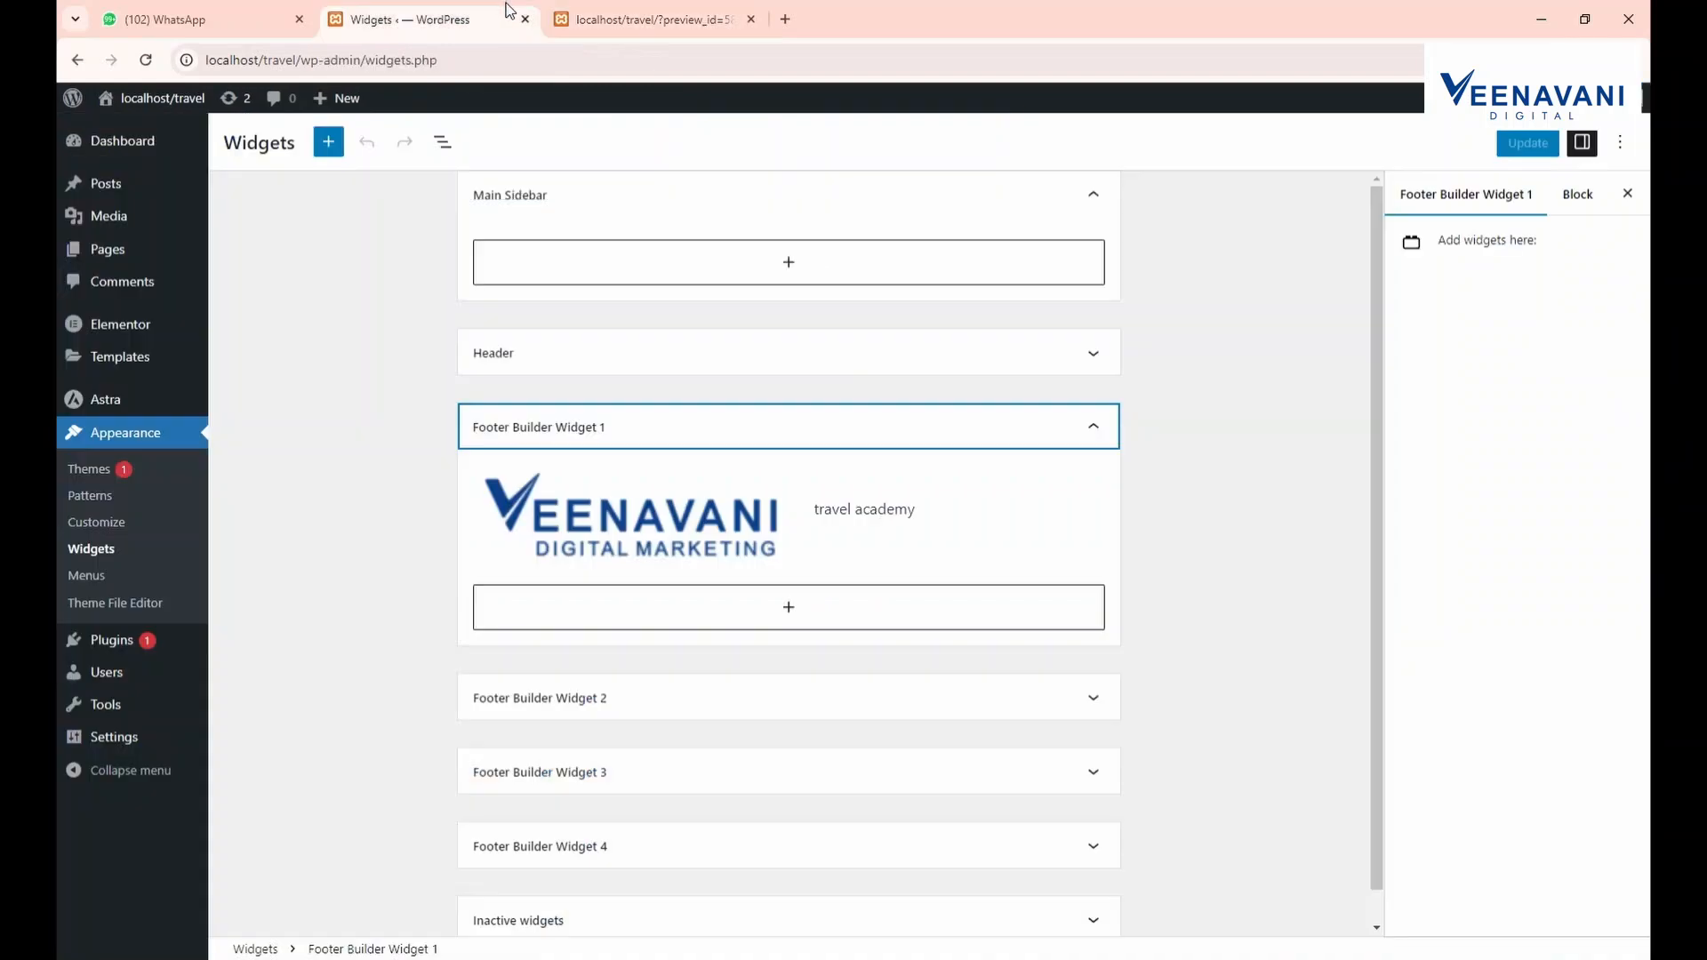
{"action": "left_click", "coordinate": [872, 546]}
{"action": "left_click", "coordinate": [587, 9]}
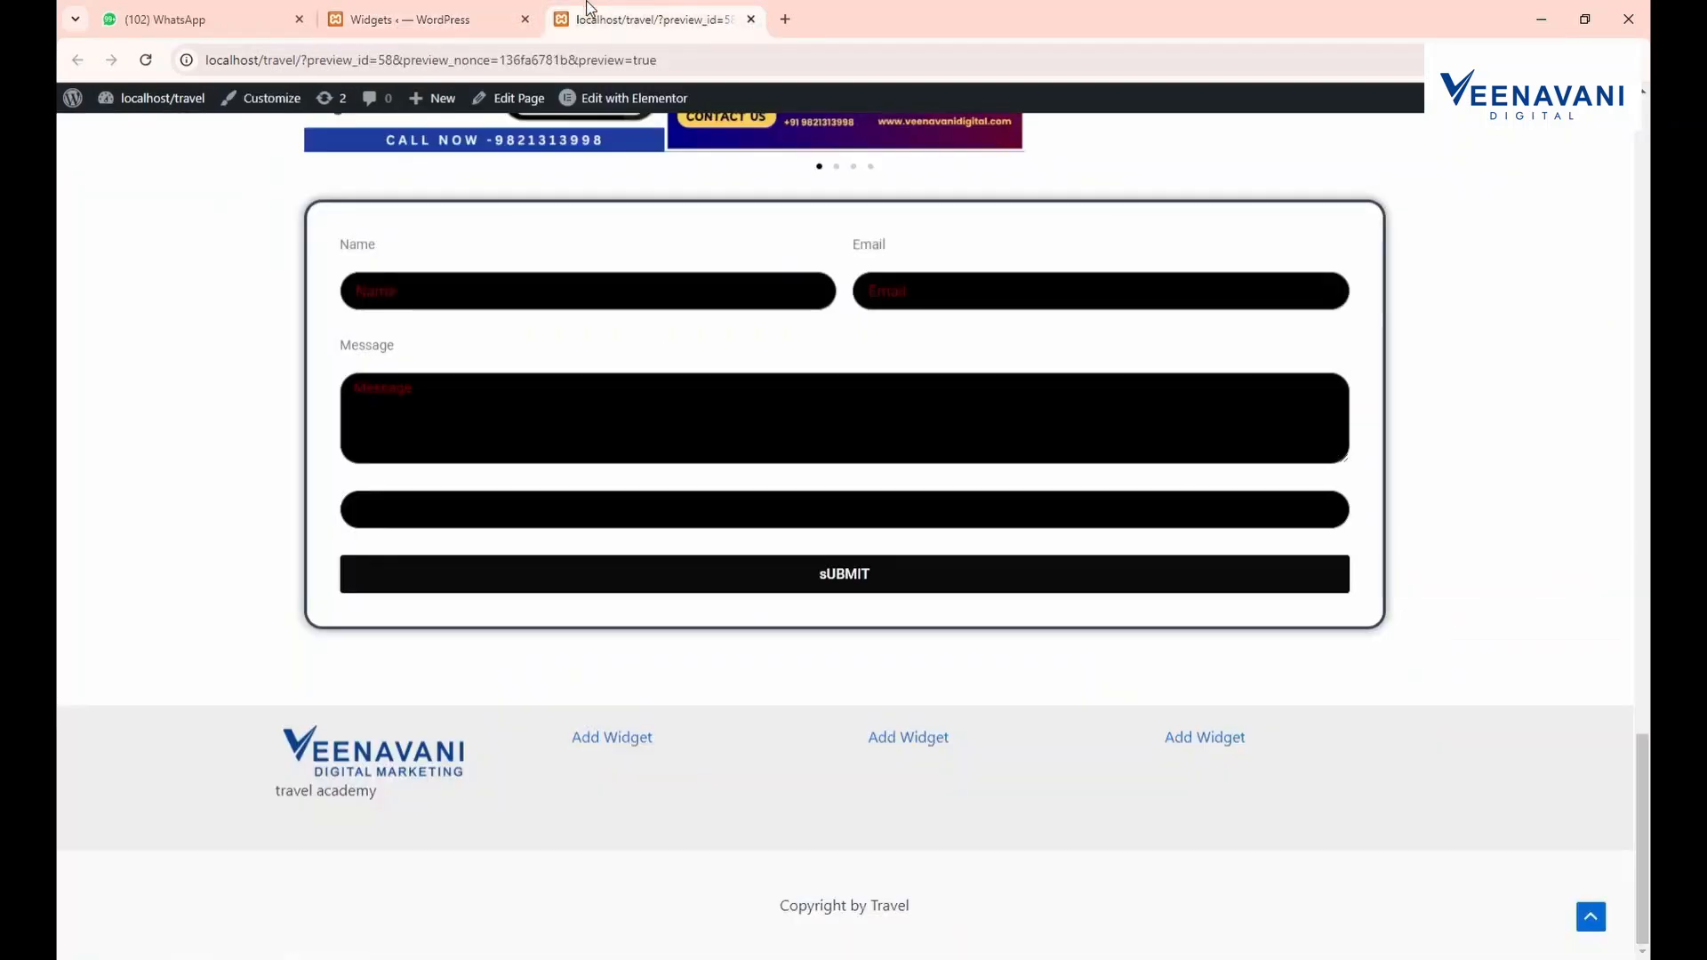
{"action": "left_click", "coordinate": [465, 11]}
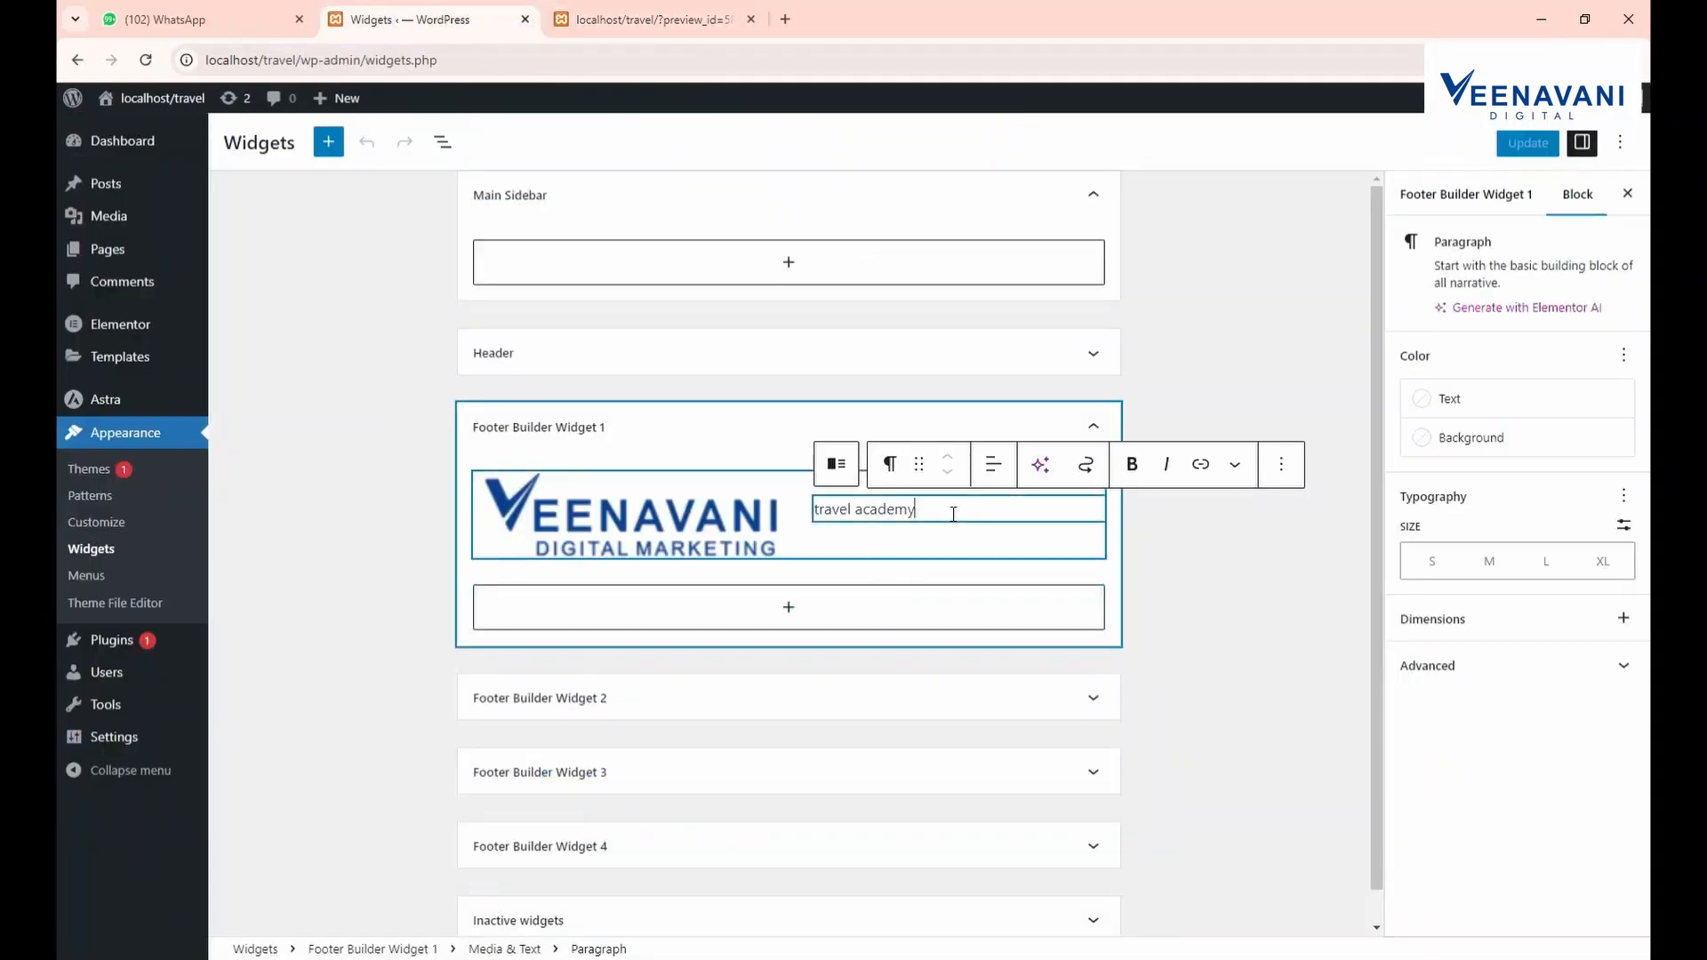
{"action": "left_click_drag", "start_coordinate": [939, 514], "coordinate": [820, 511]}
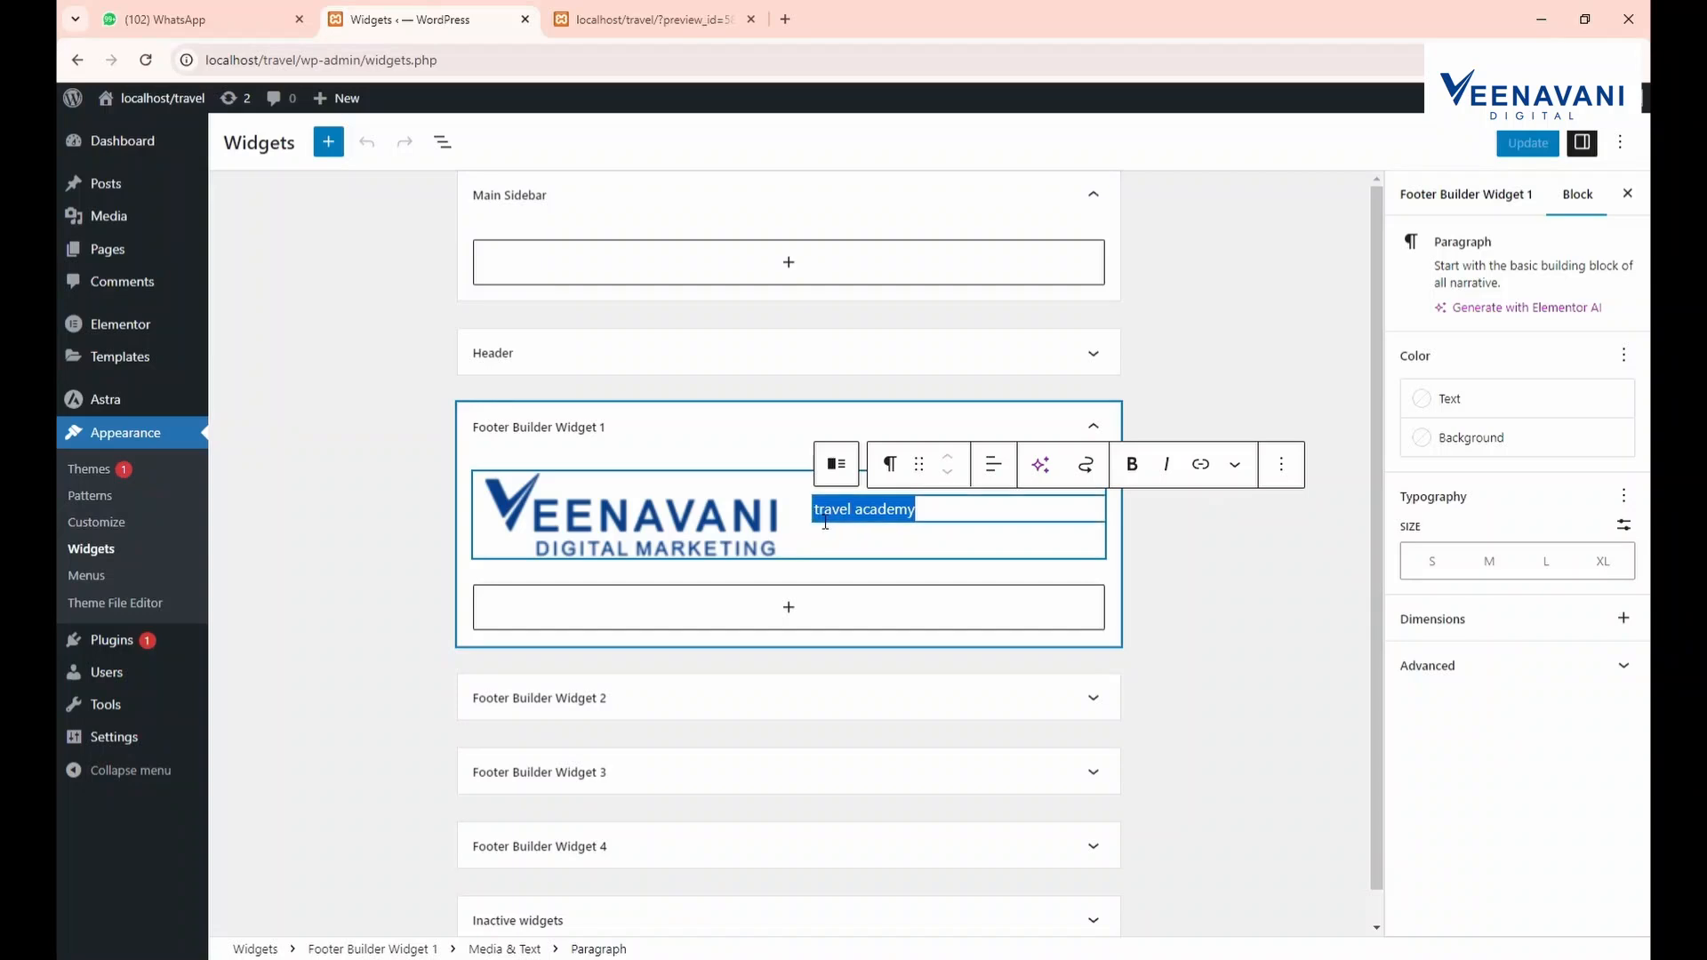
Load veenavanidigital.com in a new tab and select its footer's company description paragraph
{"action": "left_click", "coordinate": [786, 18]}
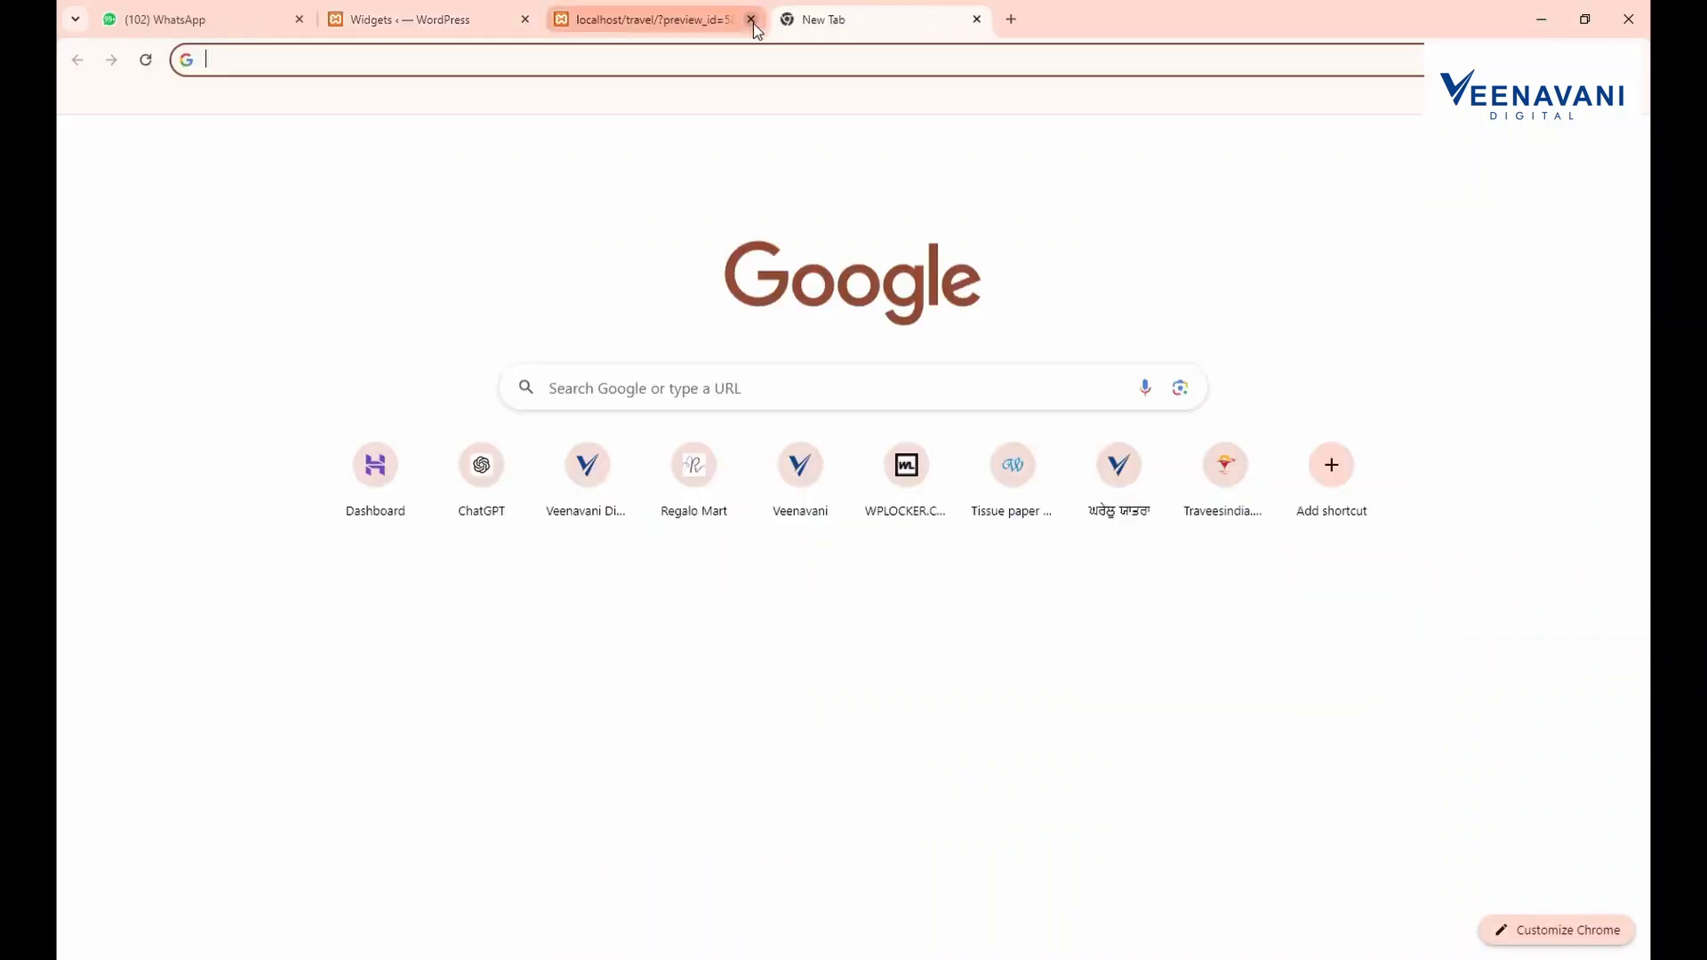
{"action": "type", "text": "veenavanidigital.com"}
{"action": "key", "text": "Return"}
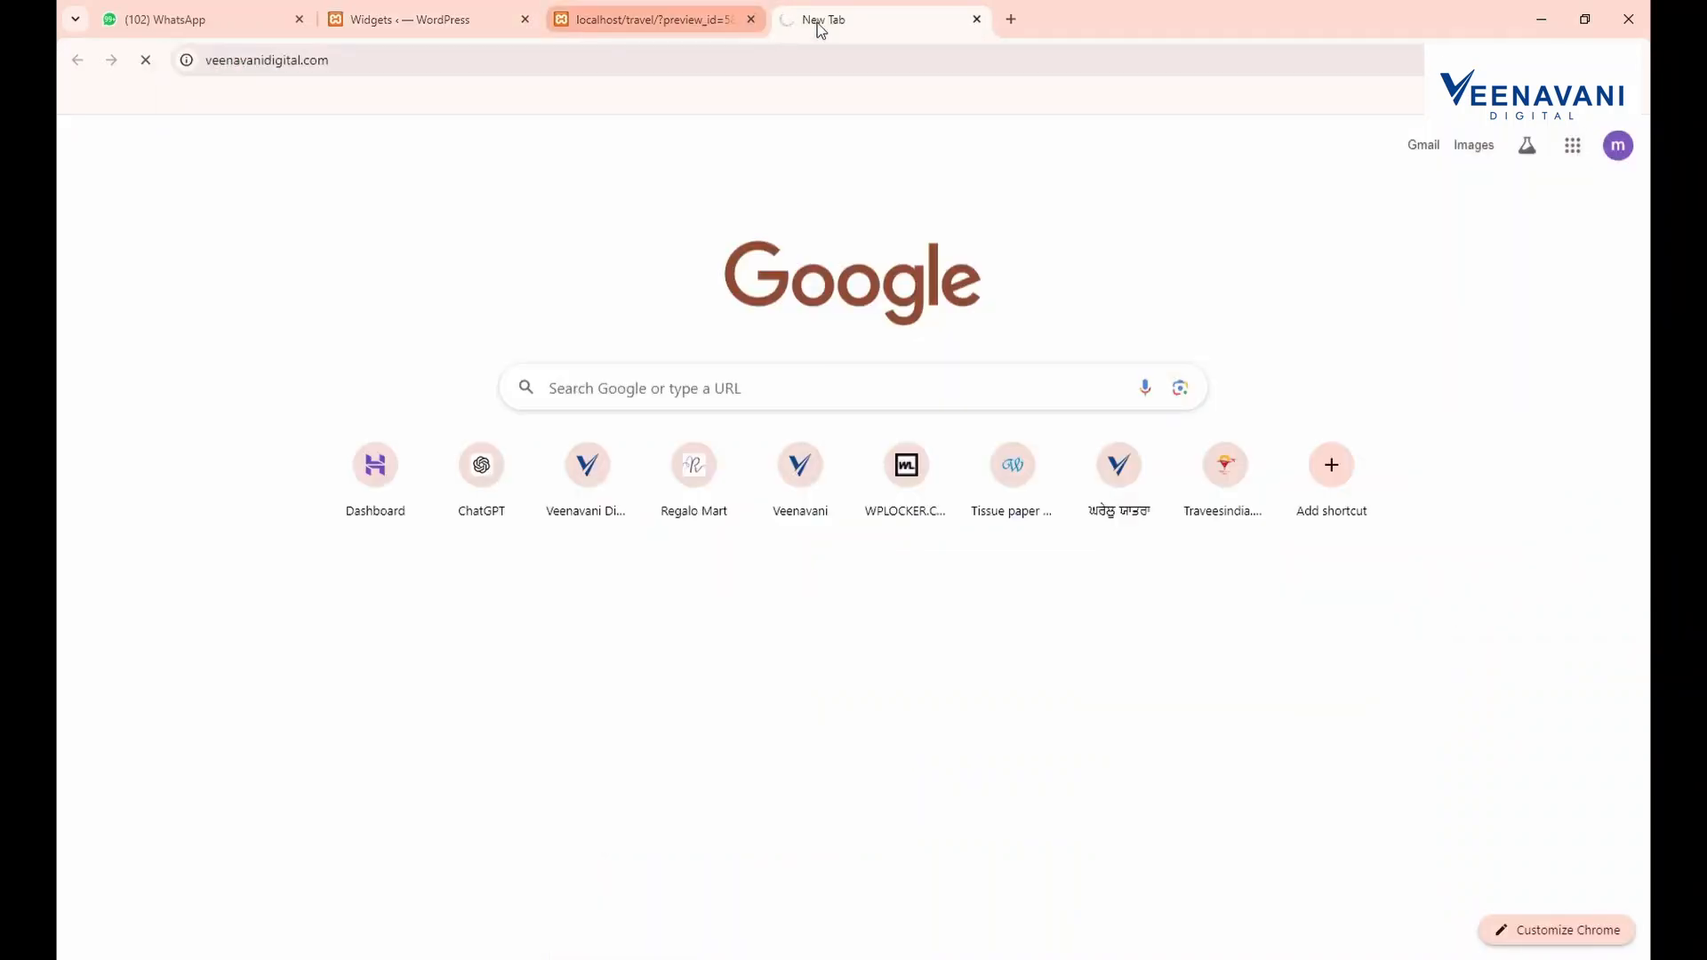
{"action": "left_click_drag", "start_coordinate": [817, 24], "coordinate": [658, 12]}
{"action": "left_click", "coordinate": [744, 8]}
{"action": "left_click", "coordinate": [818, 7]}
{"action": "scroll", "coordinate": [222, 909], "scroll_direction": "down", "scroll_amount": 20}
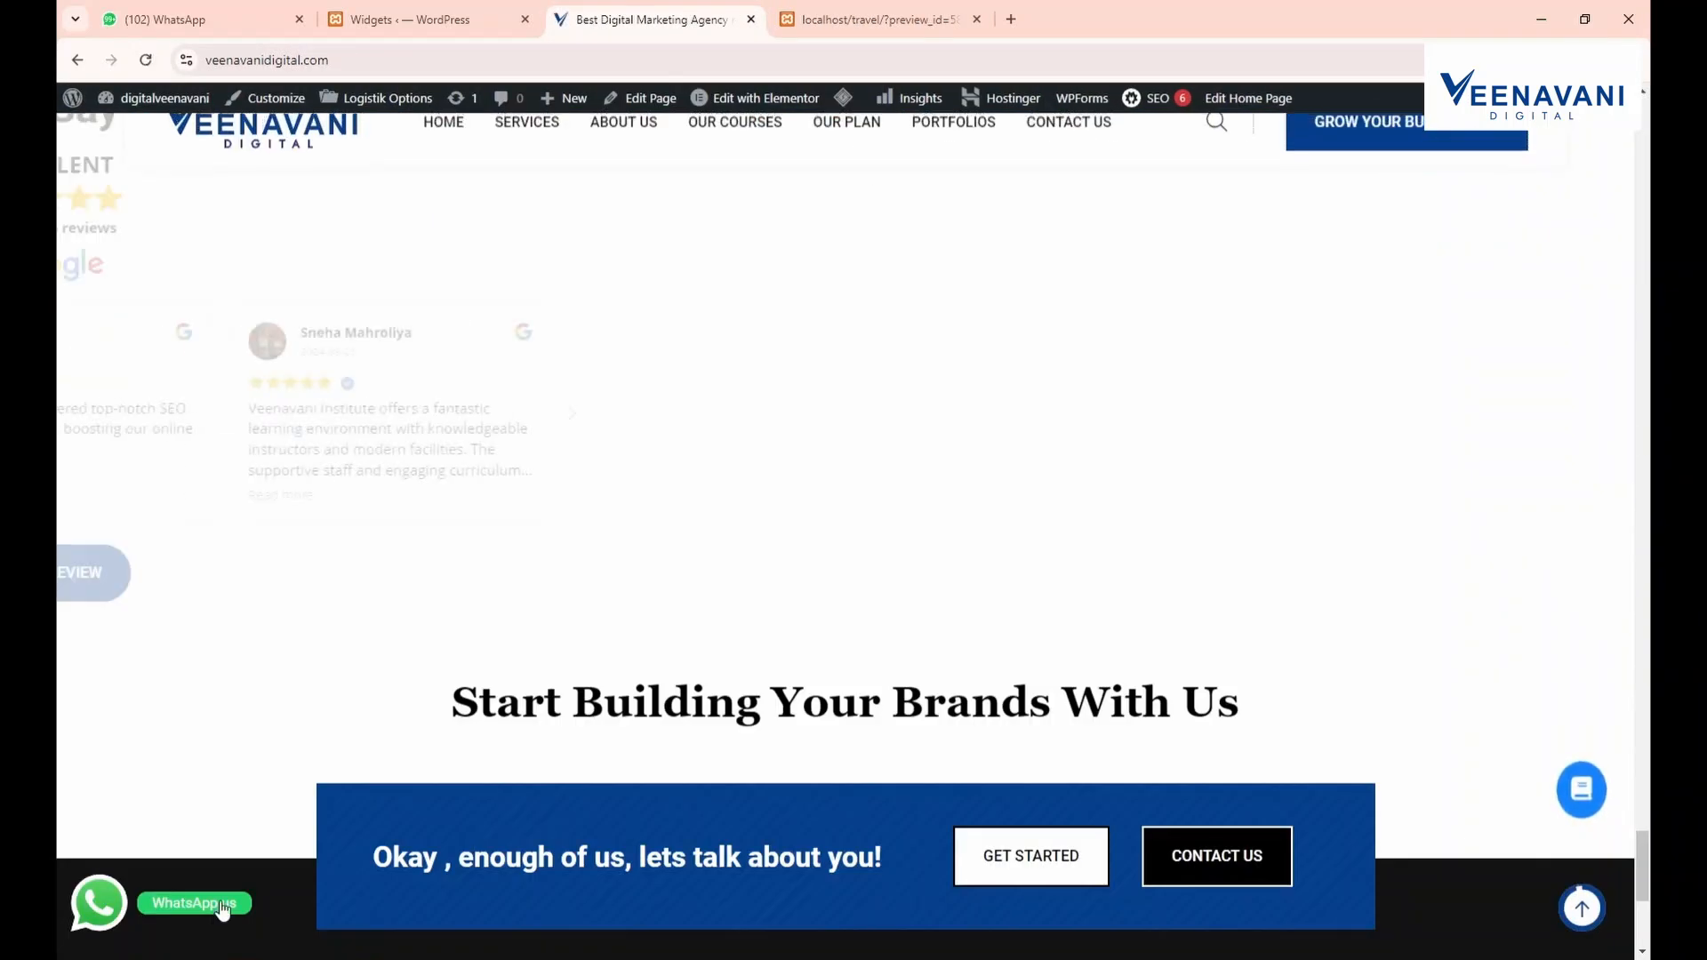
{"action": "scroll", "coordinate": [222, 908], "scroll_direction": "down", "scroll_amount": 5}
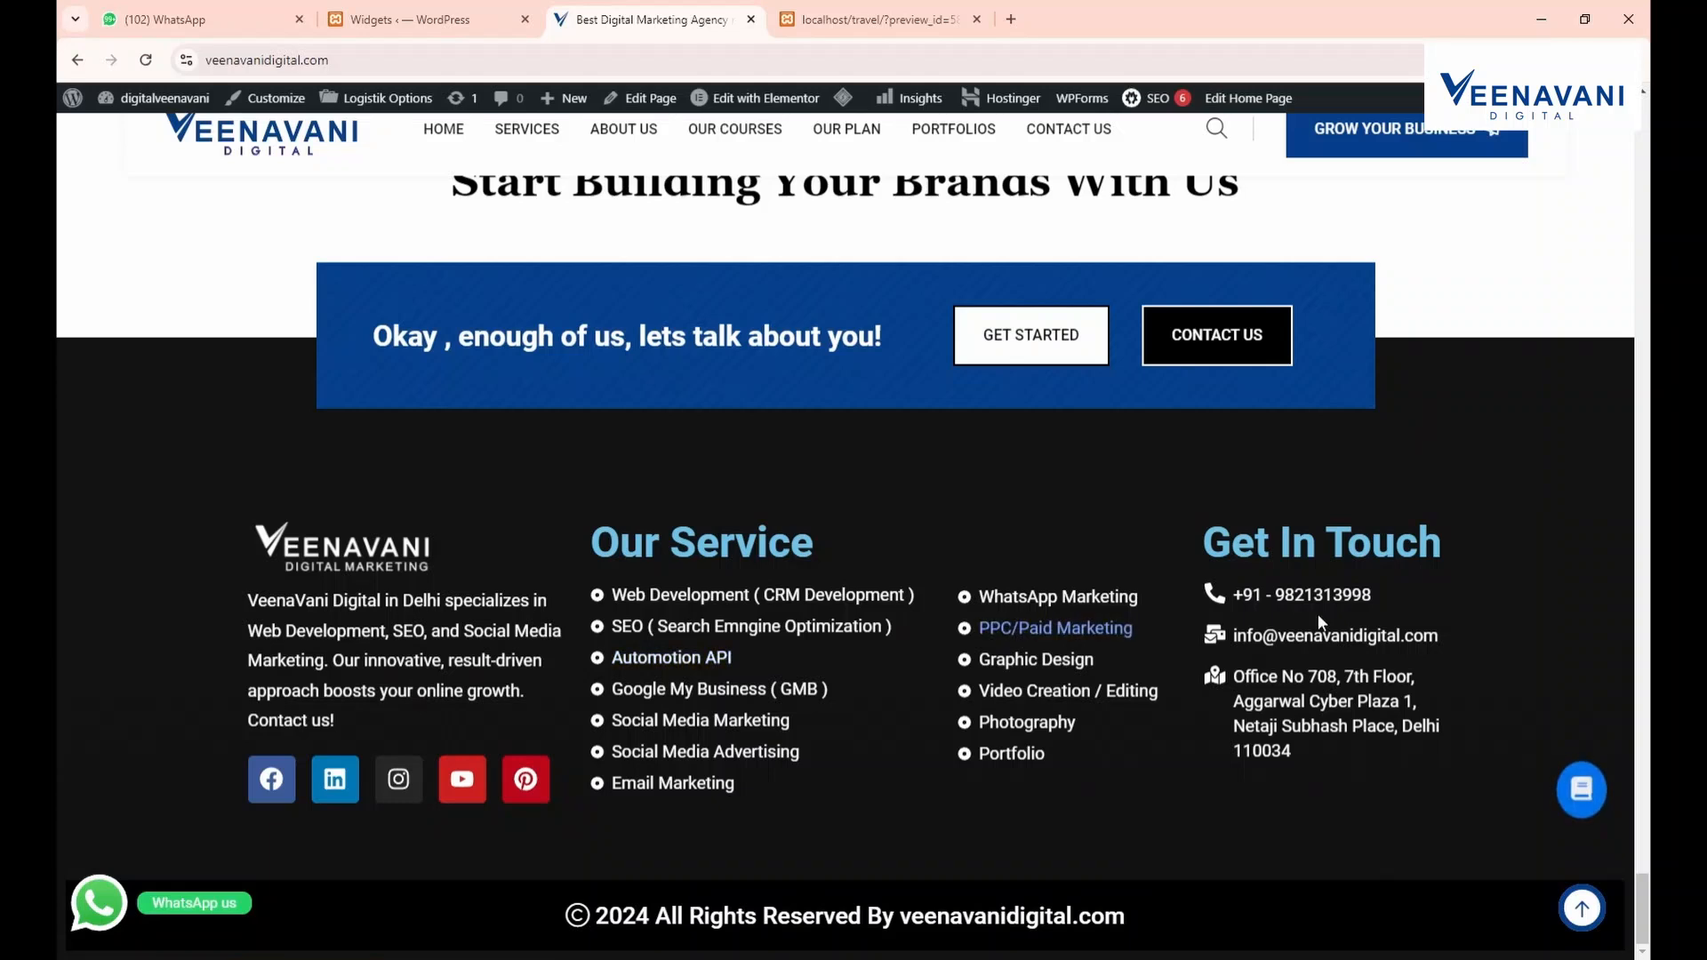
{"action": "left_click_drag", "start_coordinate": [371, 716], "coordinate": [217, 601]}
{"action": "key", "text": "ctrl+c"}
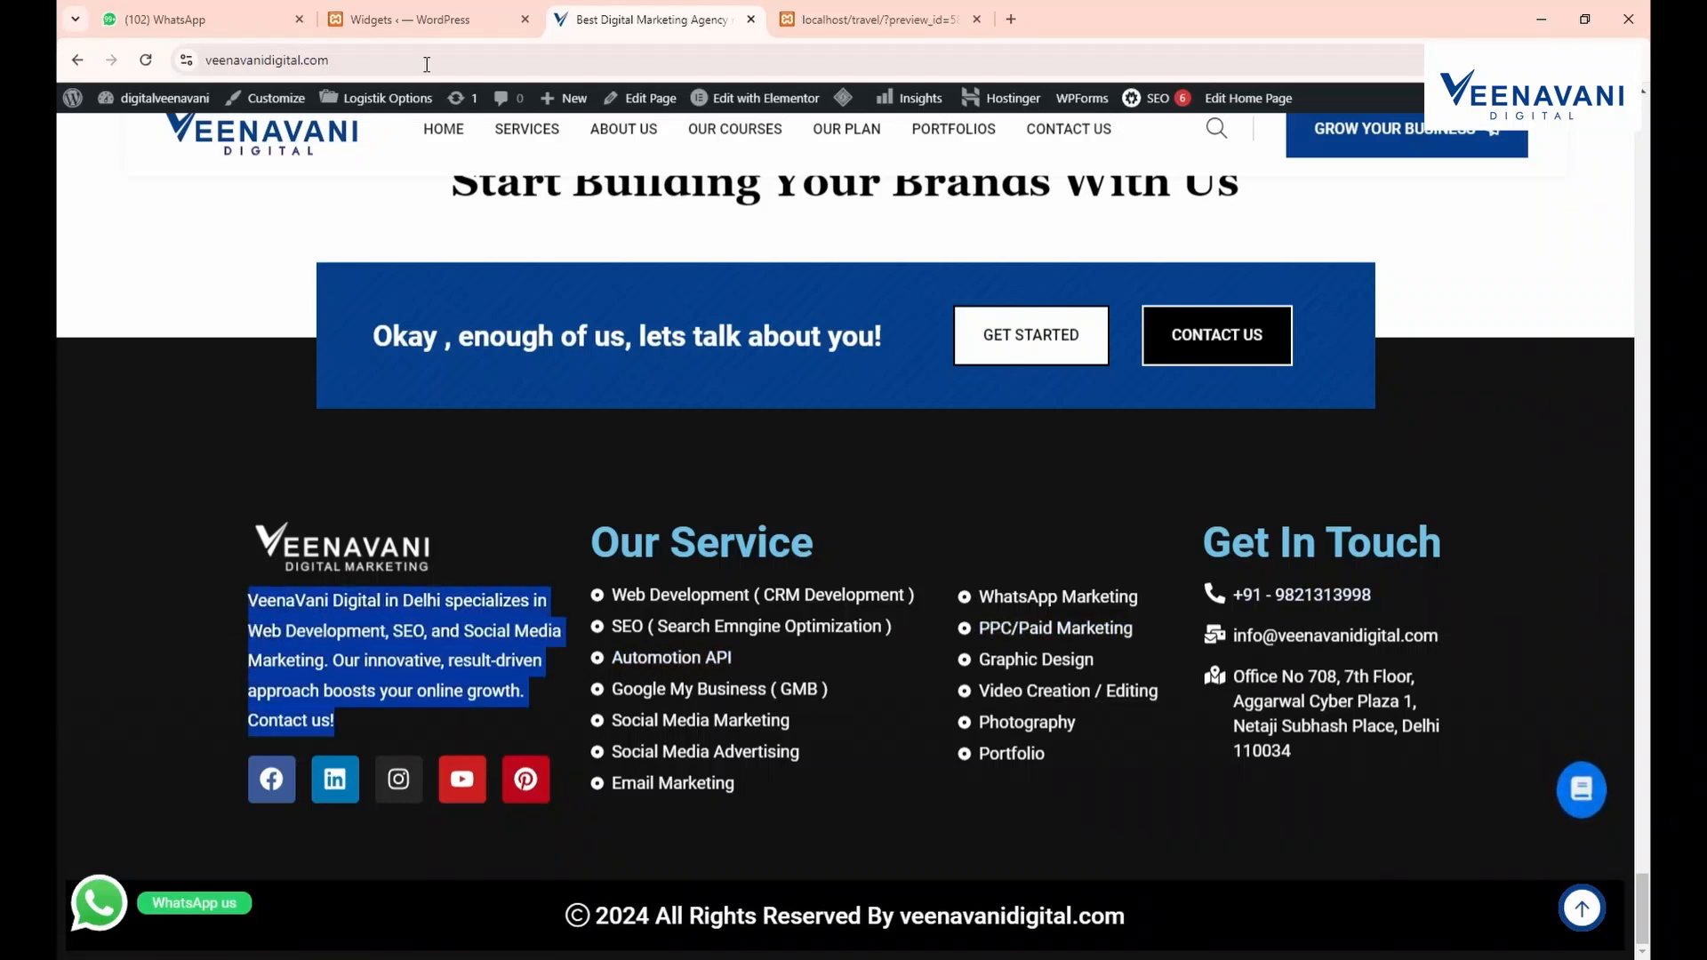
{"action": "left_click", "coordinate": [427, 19]}
Paste the VeenaVani description into the first footer widget, save, and reload the site preview
{"action": "key", "text": "ctrl+v"}
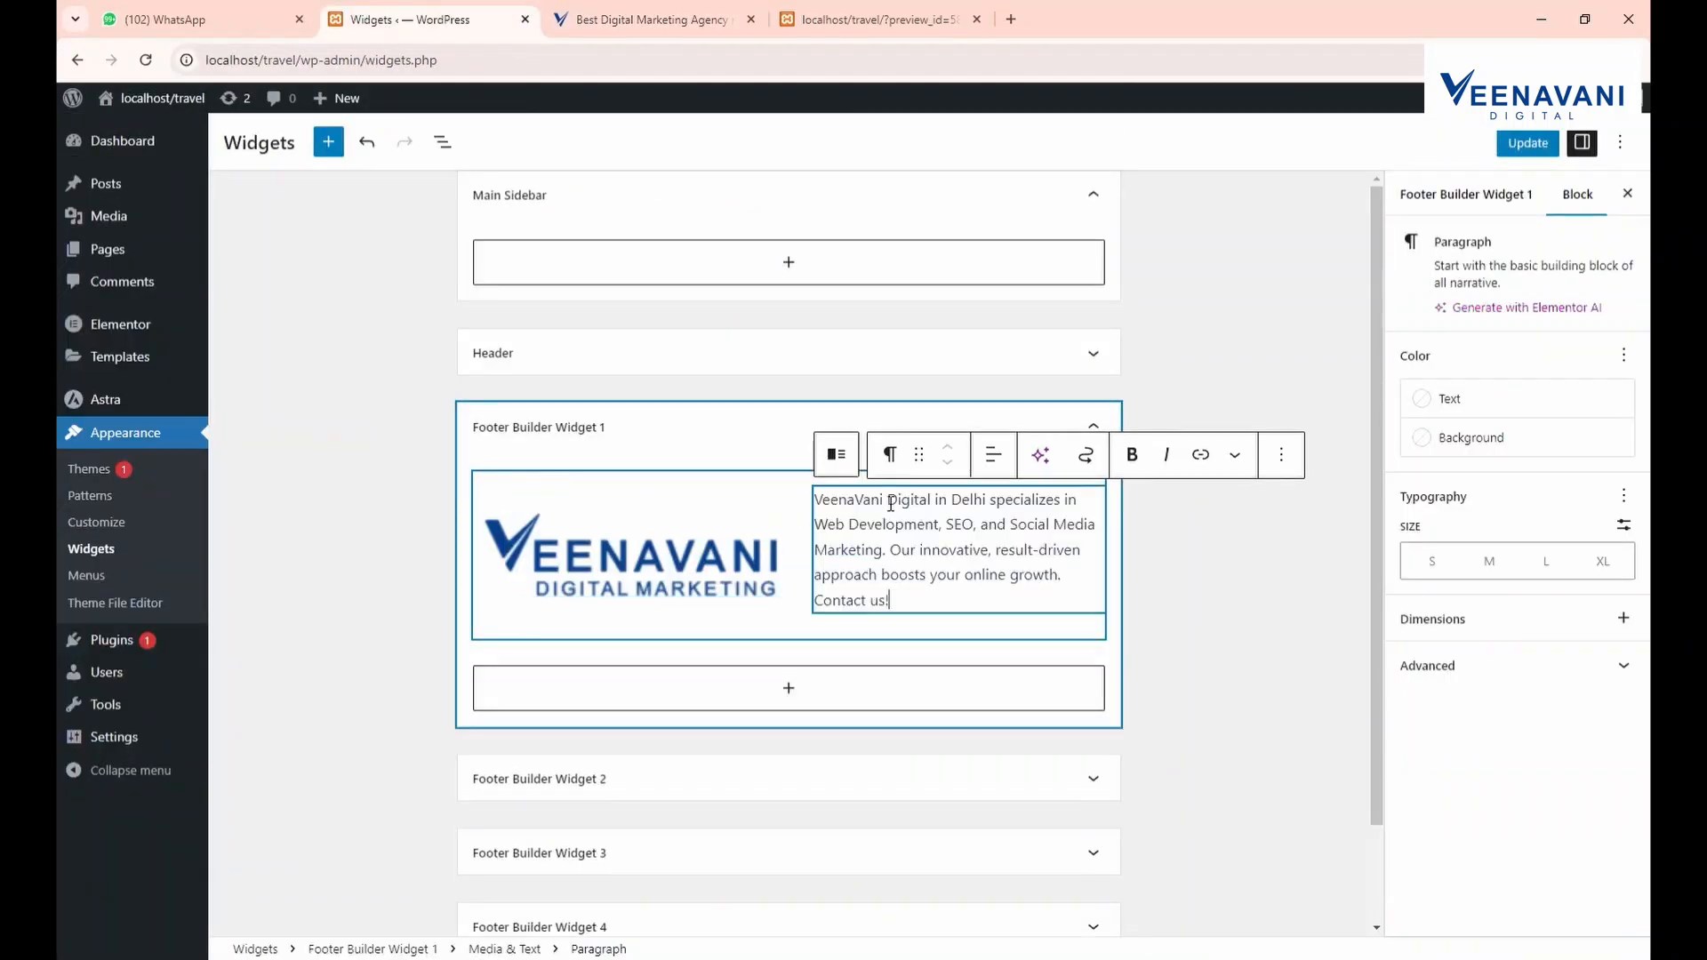
{"action": "left_click", "coordinate": [1528, 150]}
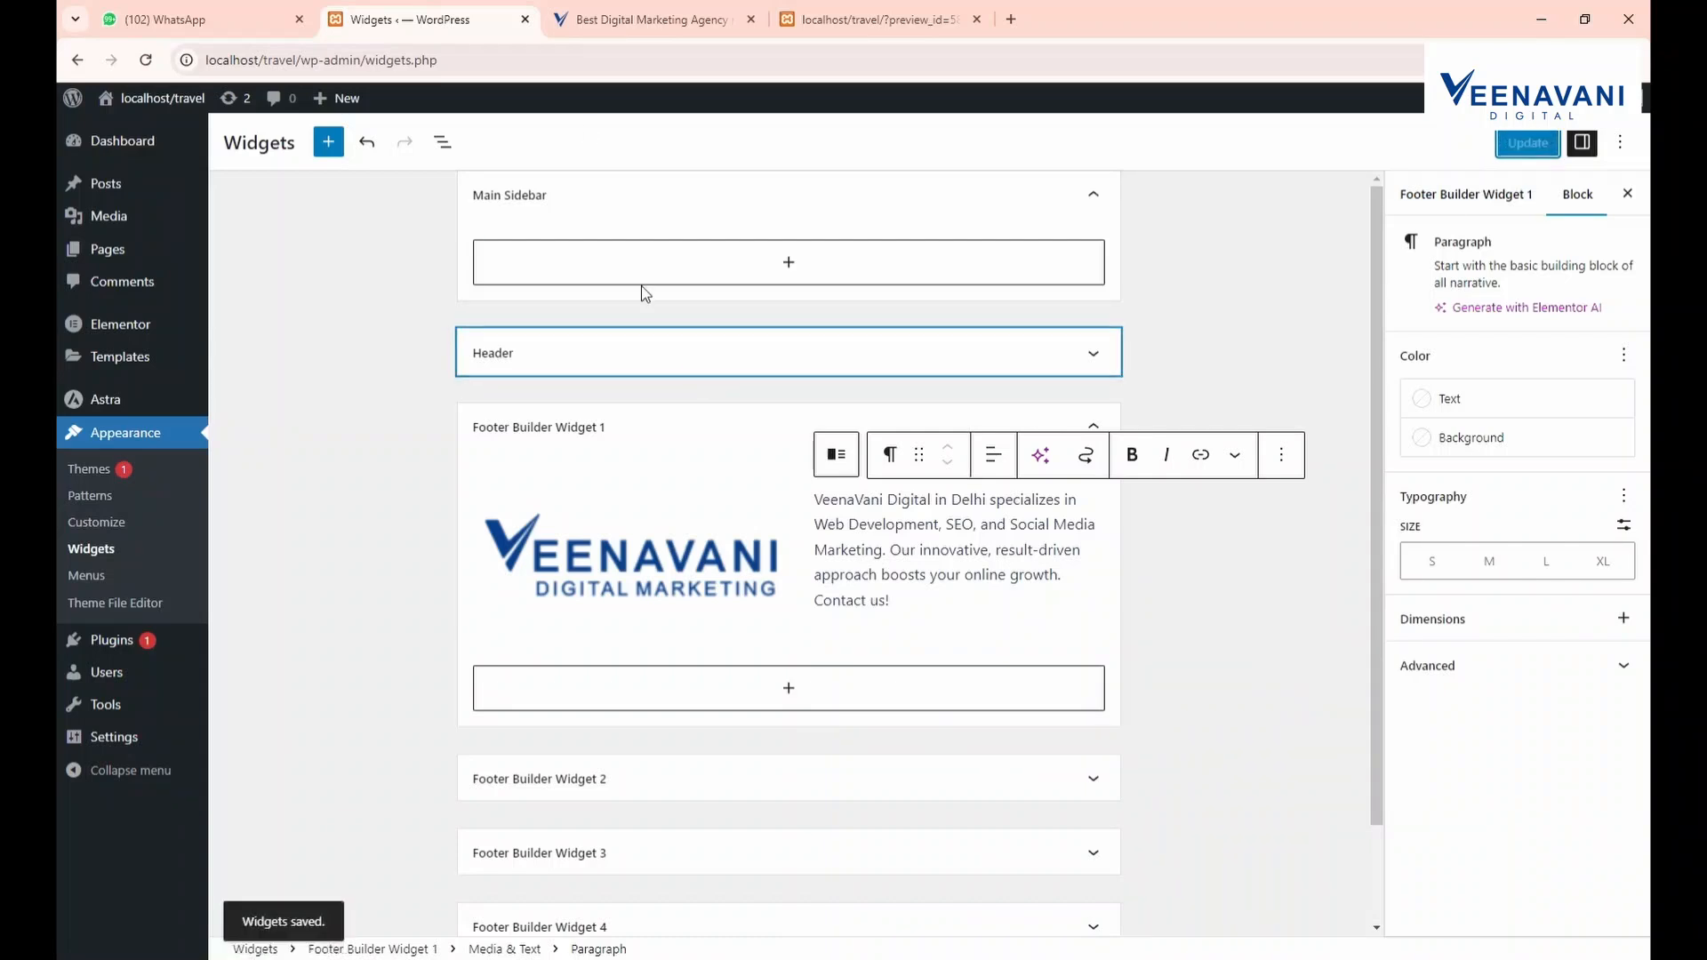
{"action": "left_click", "coordinate": [854, 19]}
{"action": "left_click", "coordinate": [146, 60]}
{"action": "left_click_drag", "start_coordinate": [876, 18], "coordinate": [686, 22]}
{"action": "scroll", "coordinate": [754, 555], "scroll_direction": "down", "scroll_amount": 2}
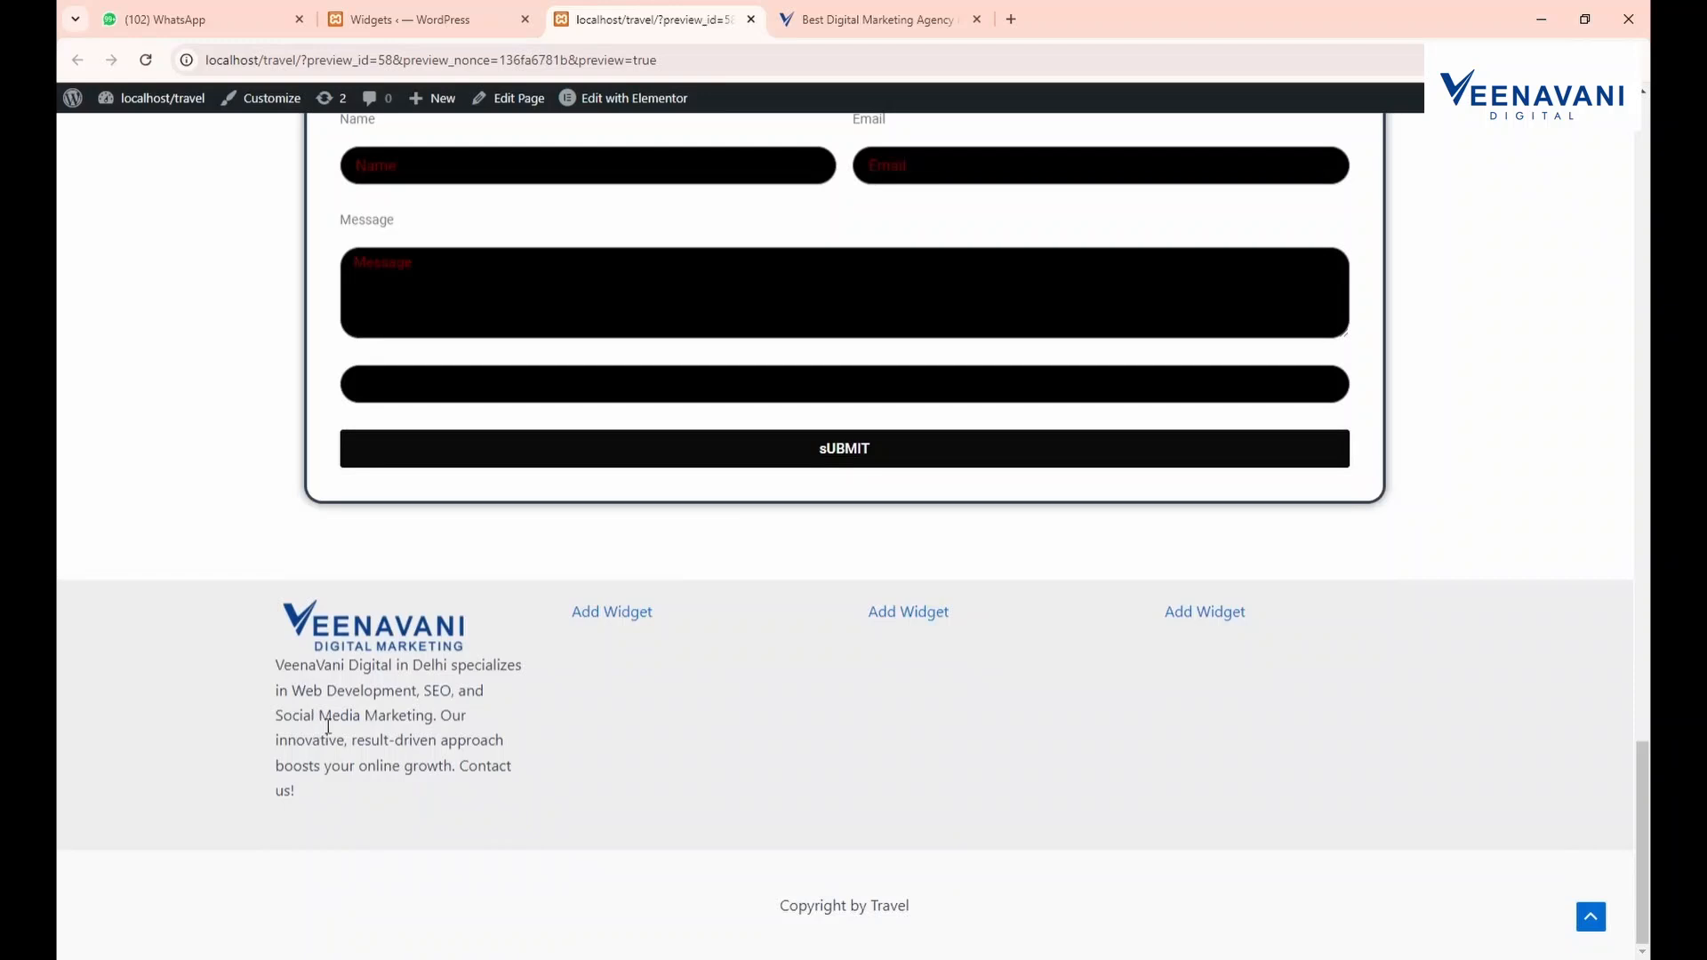
Add an empty paragraph above the description and recheck the saved footer in the preview
{"action": "left_click", "coordinate": [523, 32]}
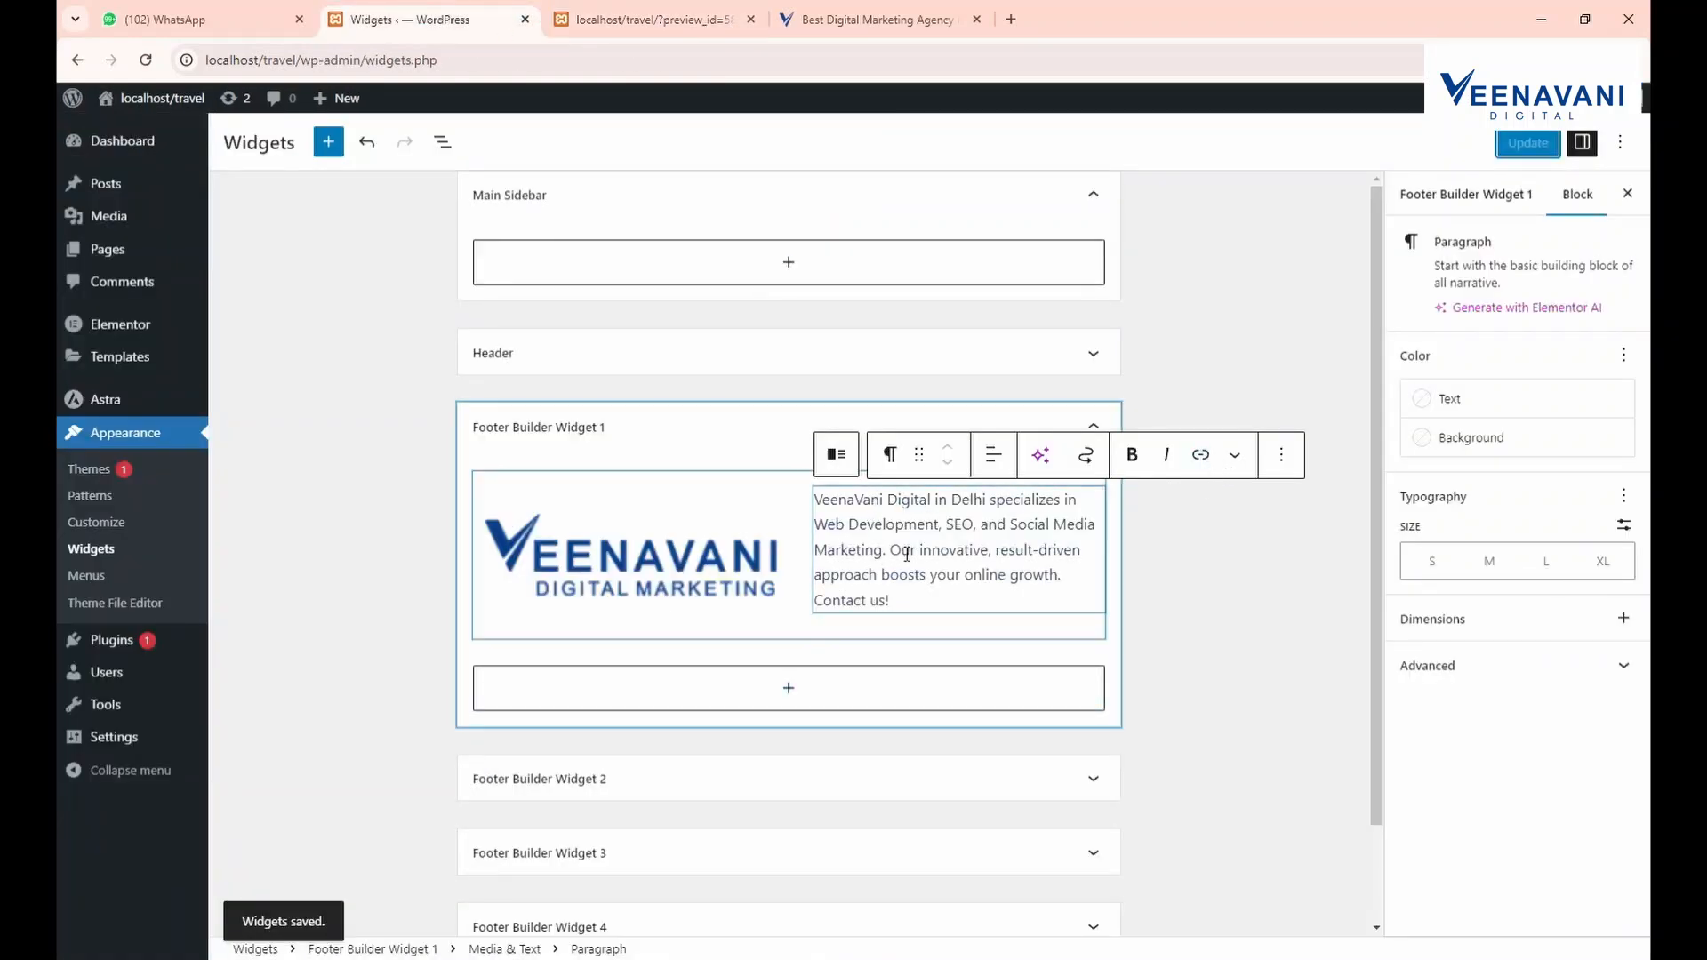
{"action": "key", "text": "Return"}
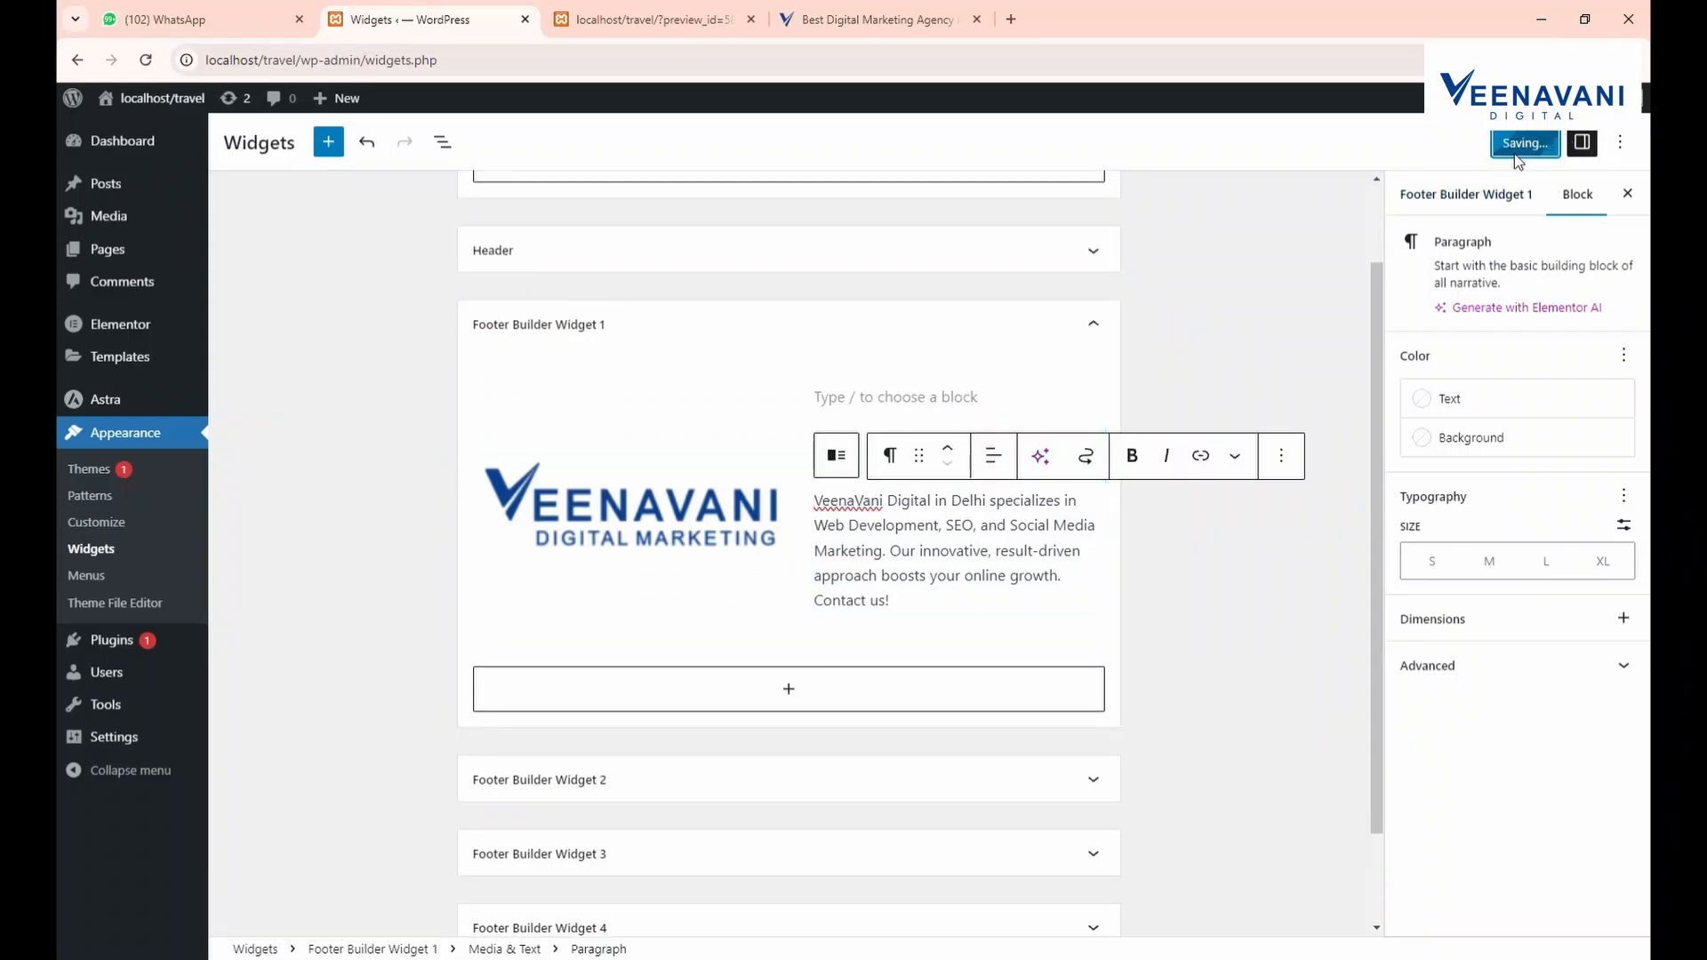
{"action": "left_click", "coordinate": [685, 12]}
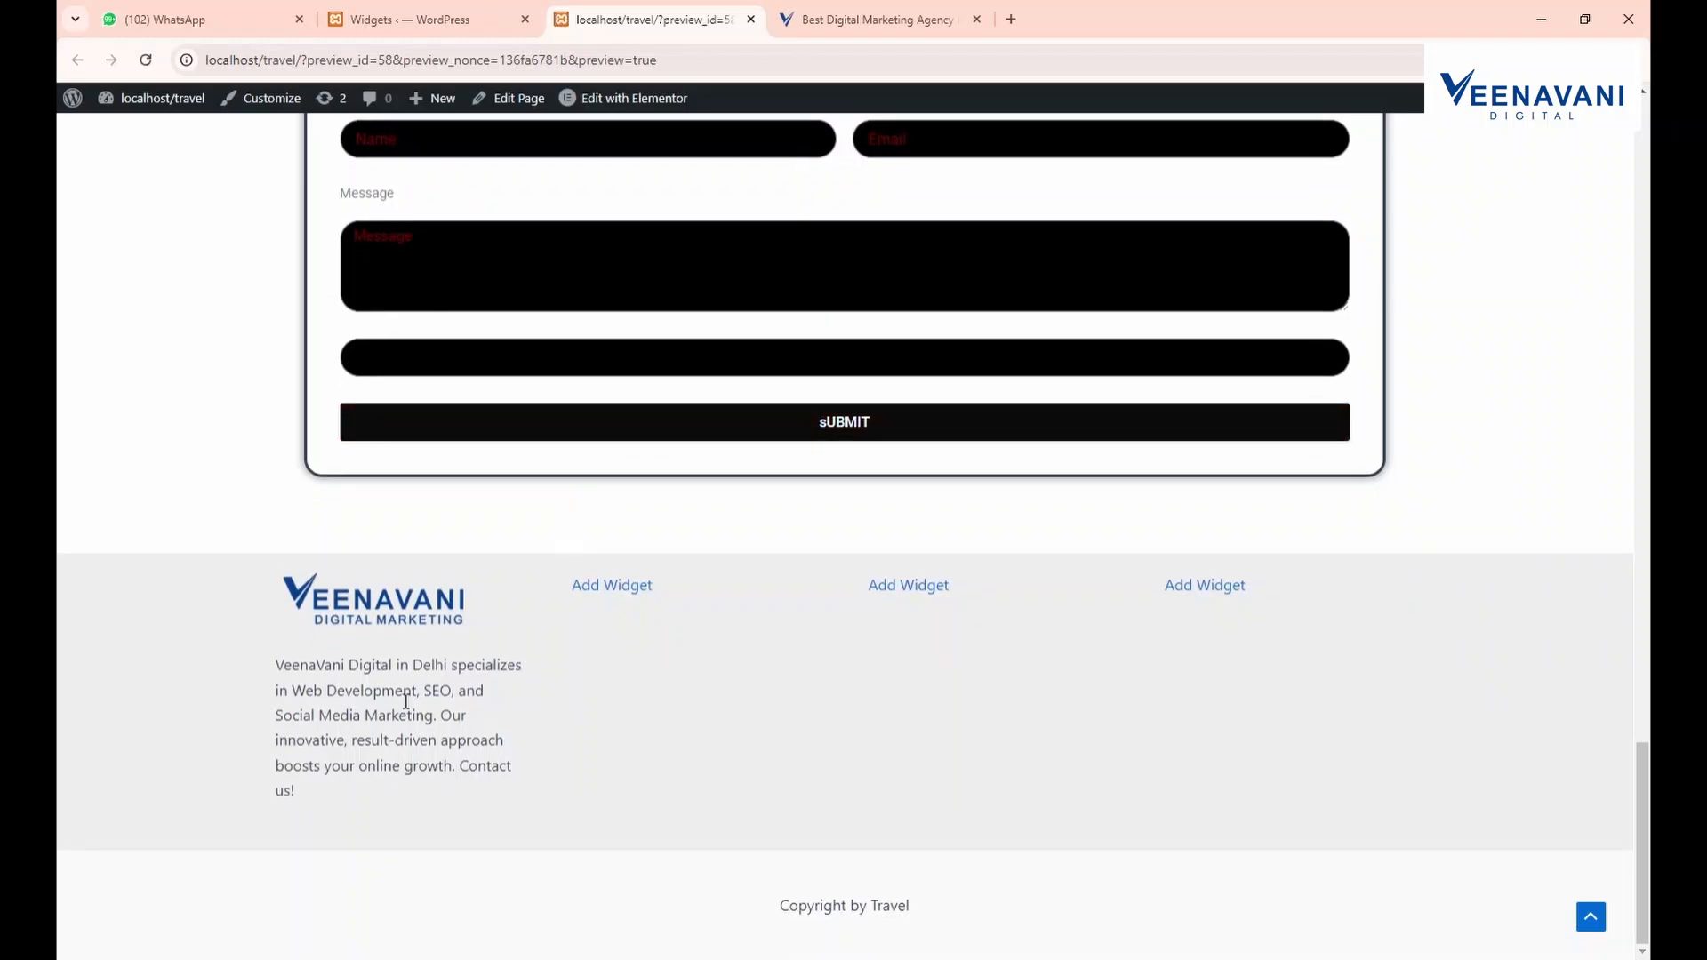
{"action": "key", "text": "ctrl+shift+Tab"}
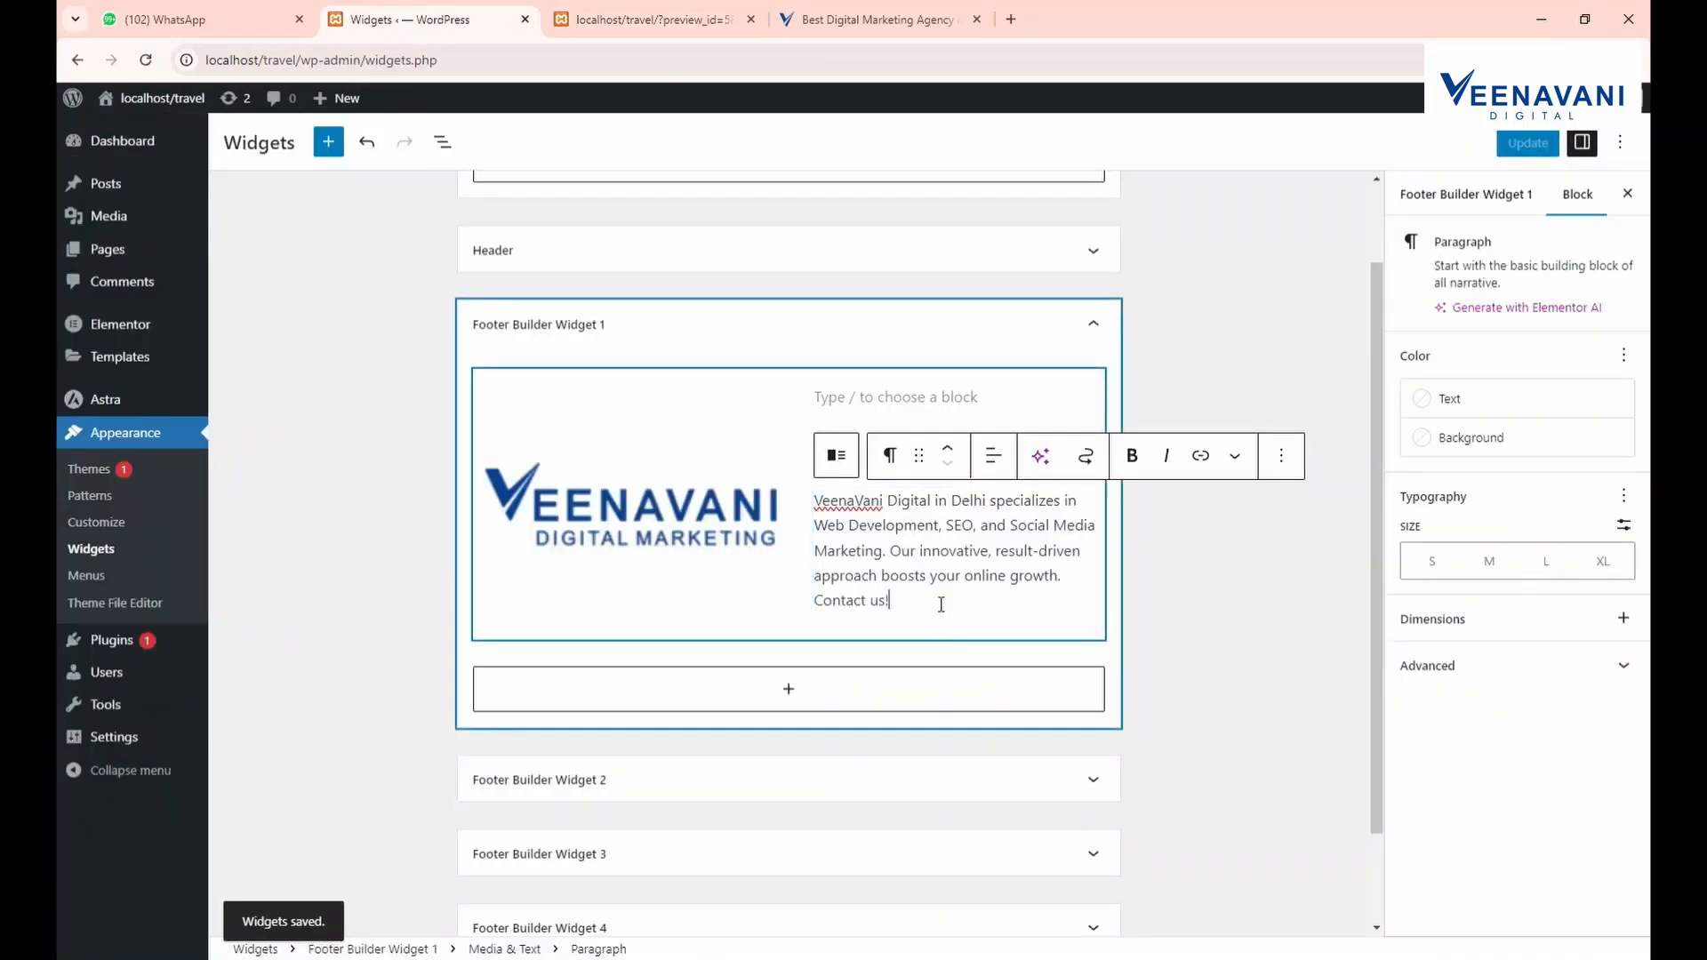
{"action": "scroll", "coordinate": [736, 696], "scroll_direction": "down", "scroll_amount": 1}
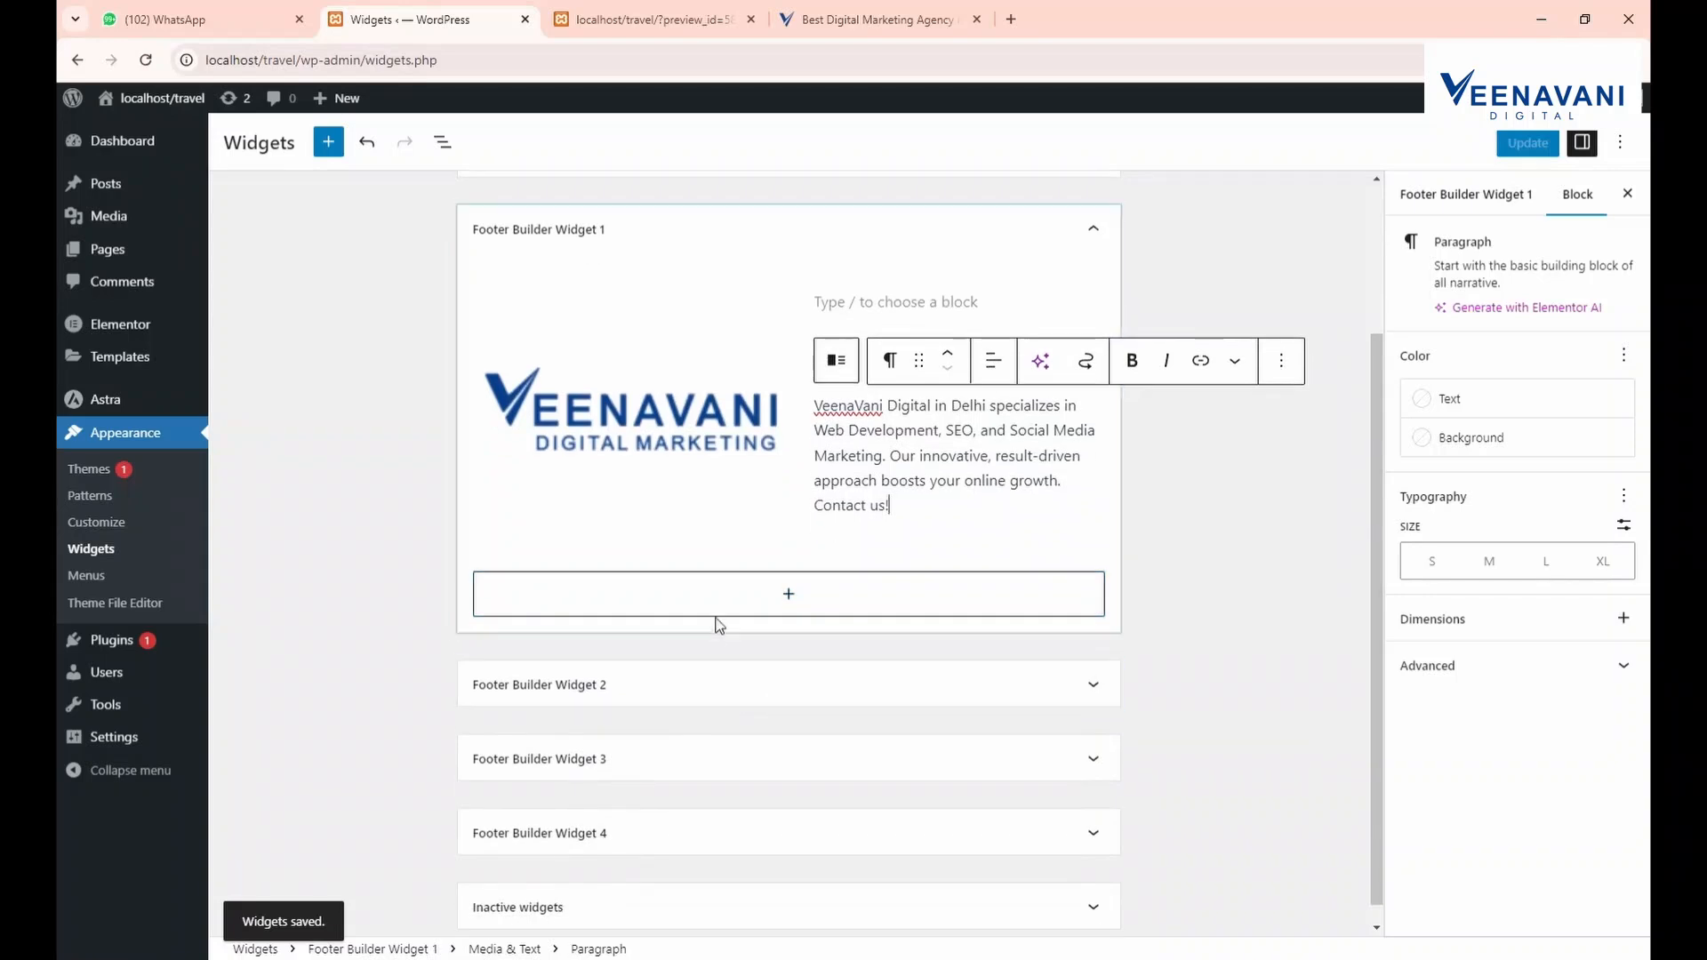
Insert a Social Icons block under the footer text and delete the stray Twitter block
{"action": "left_click", "coordinate": [724, 597]}
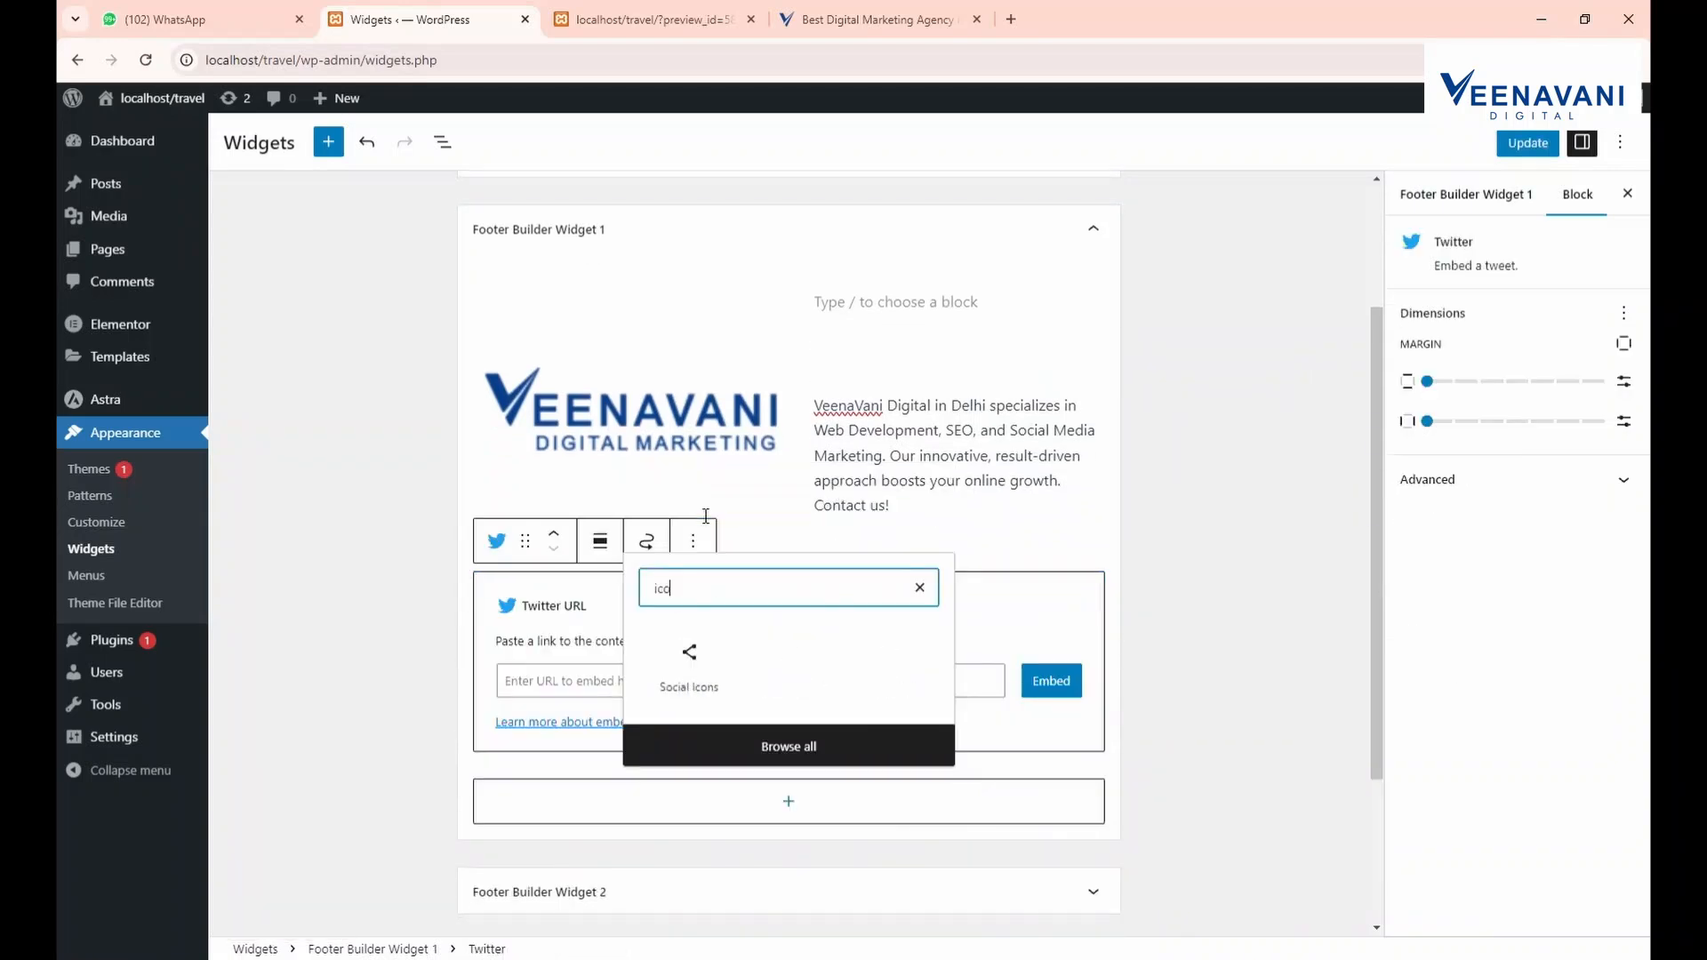
{"action": "left_click", "coordinate": [680, 642]}
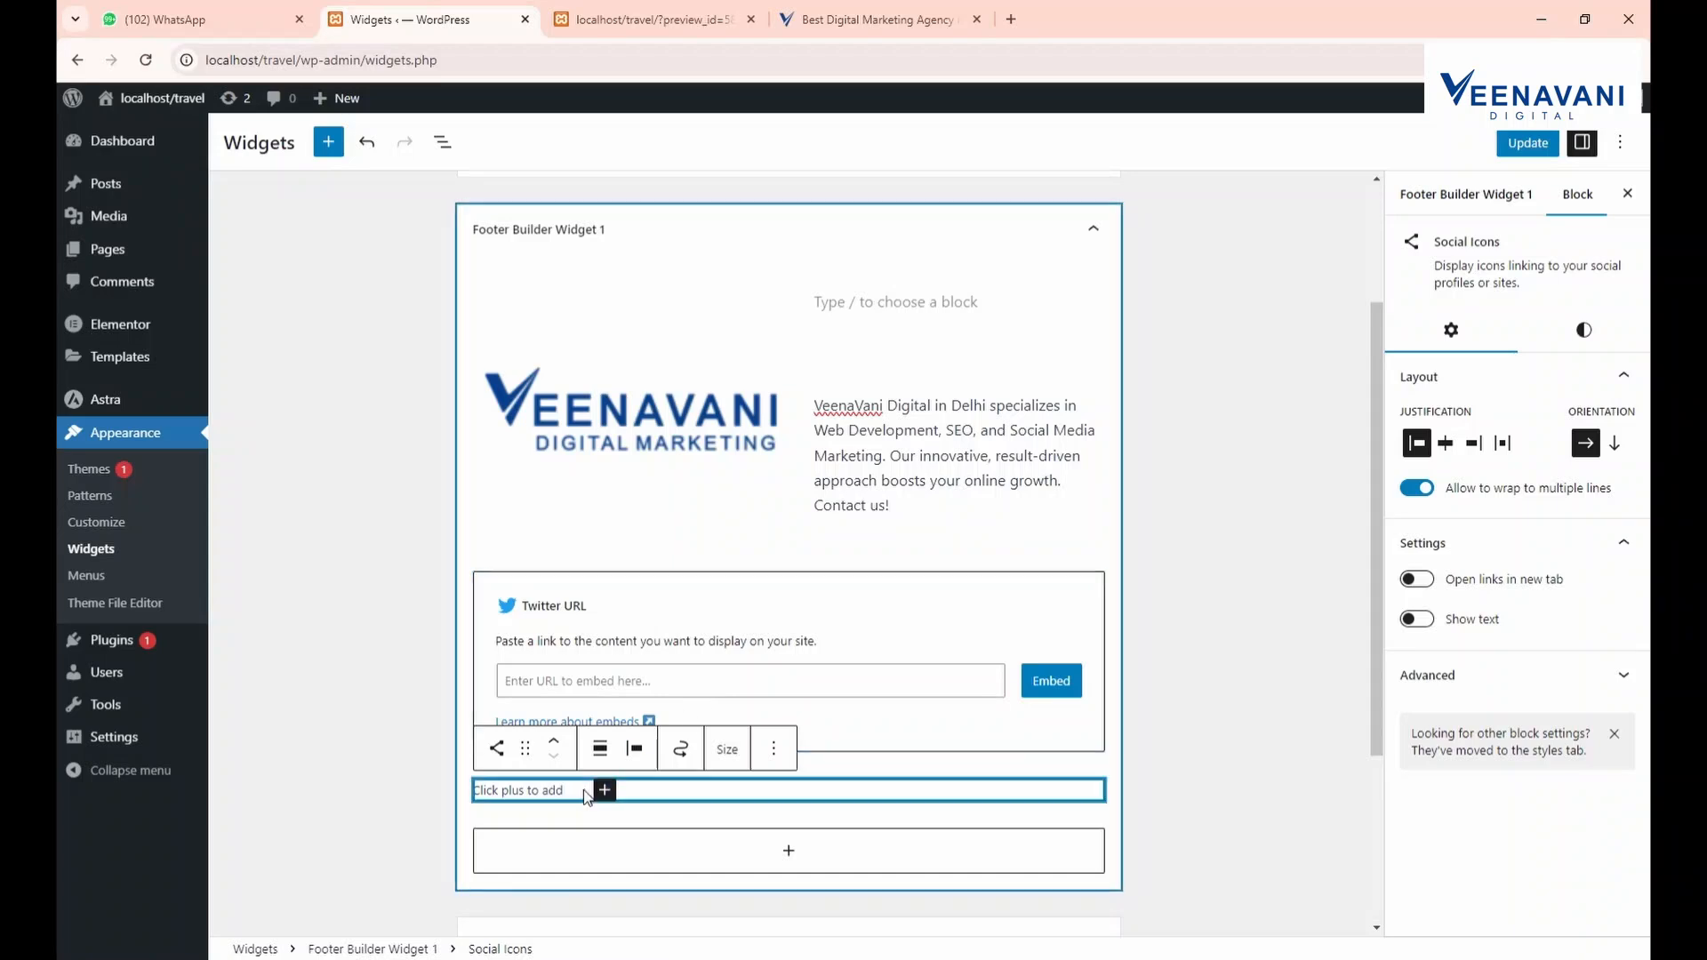
{"action": "left_click", "coordinate": [678, 642]}
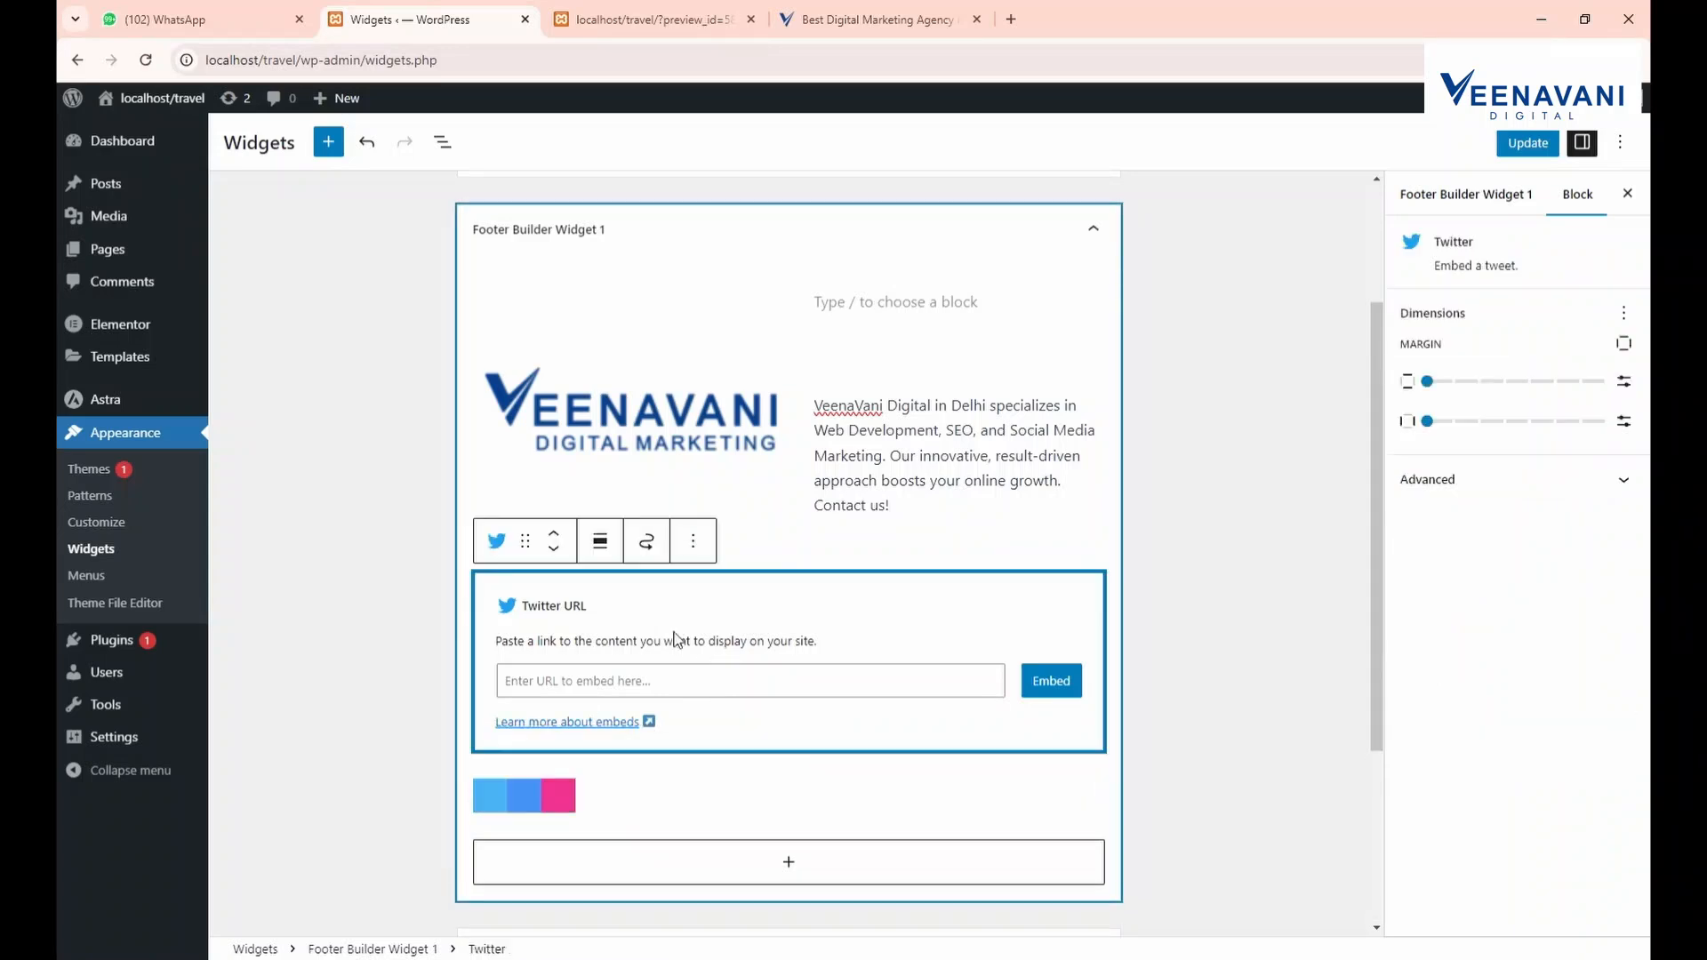
{"action": "left_click", "coordinate": [694, 542]}
{"action": "left_click", "coordinate": [738, 485]}
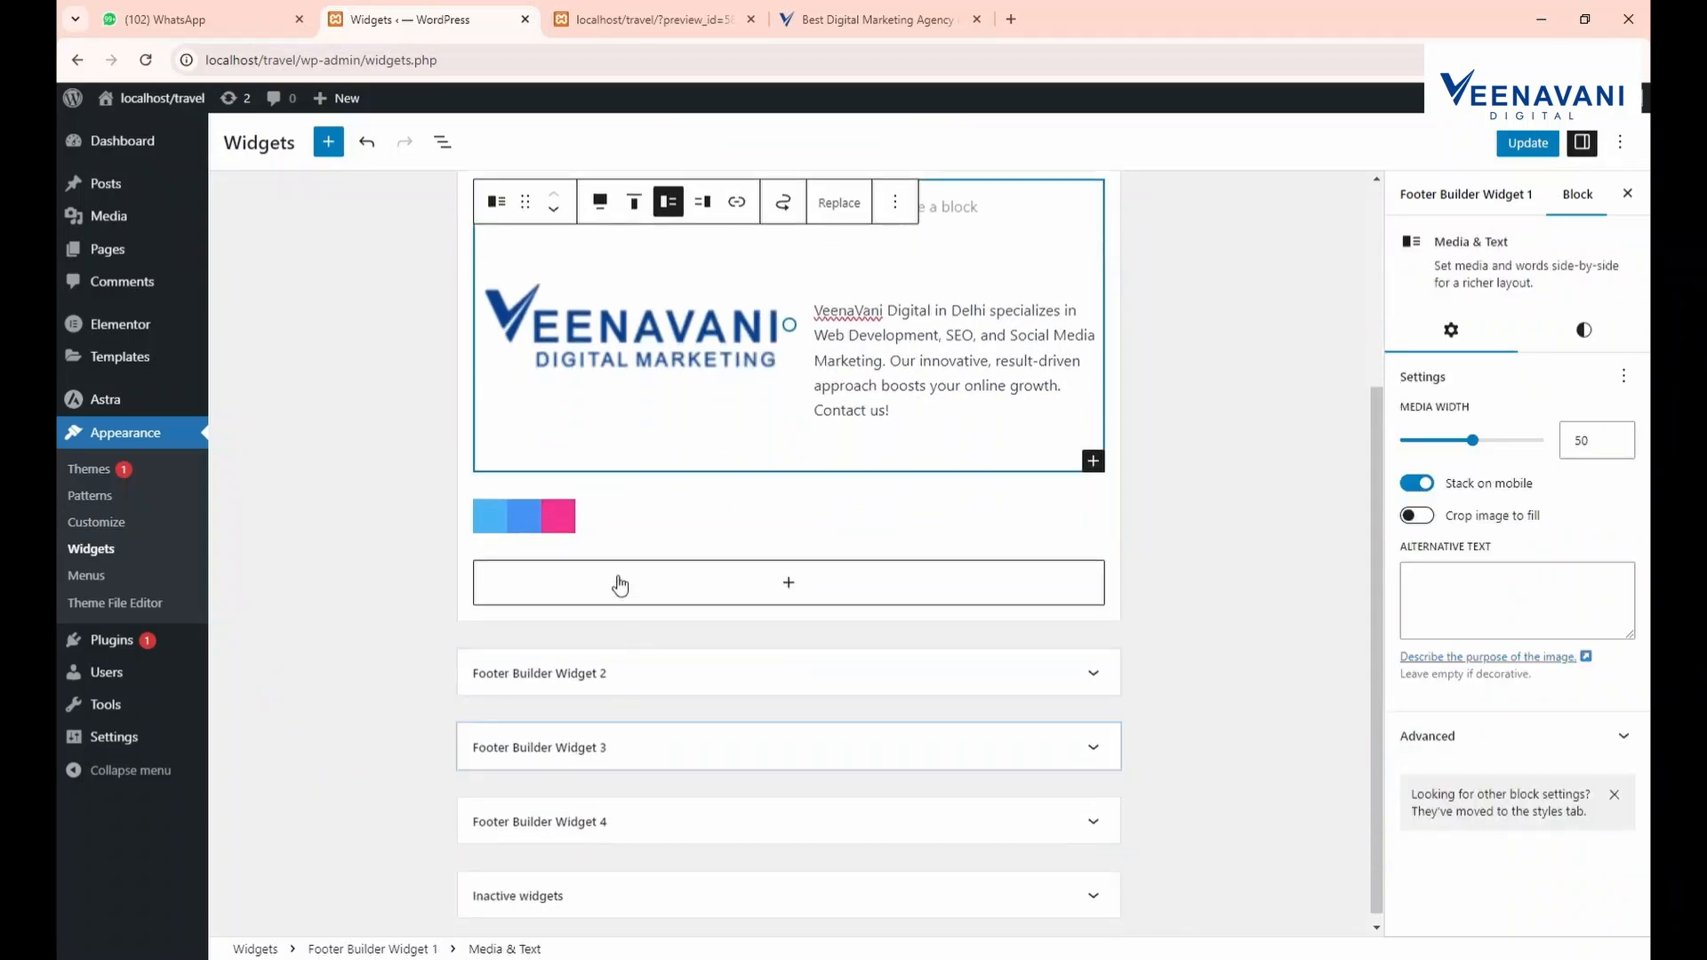
Add Behance, WordPress and Instagram icons to the Social Icons block
{"action": "left_click", "coordinate": [557, 517]}
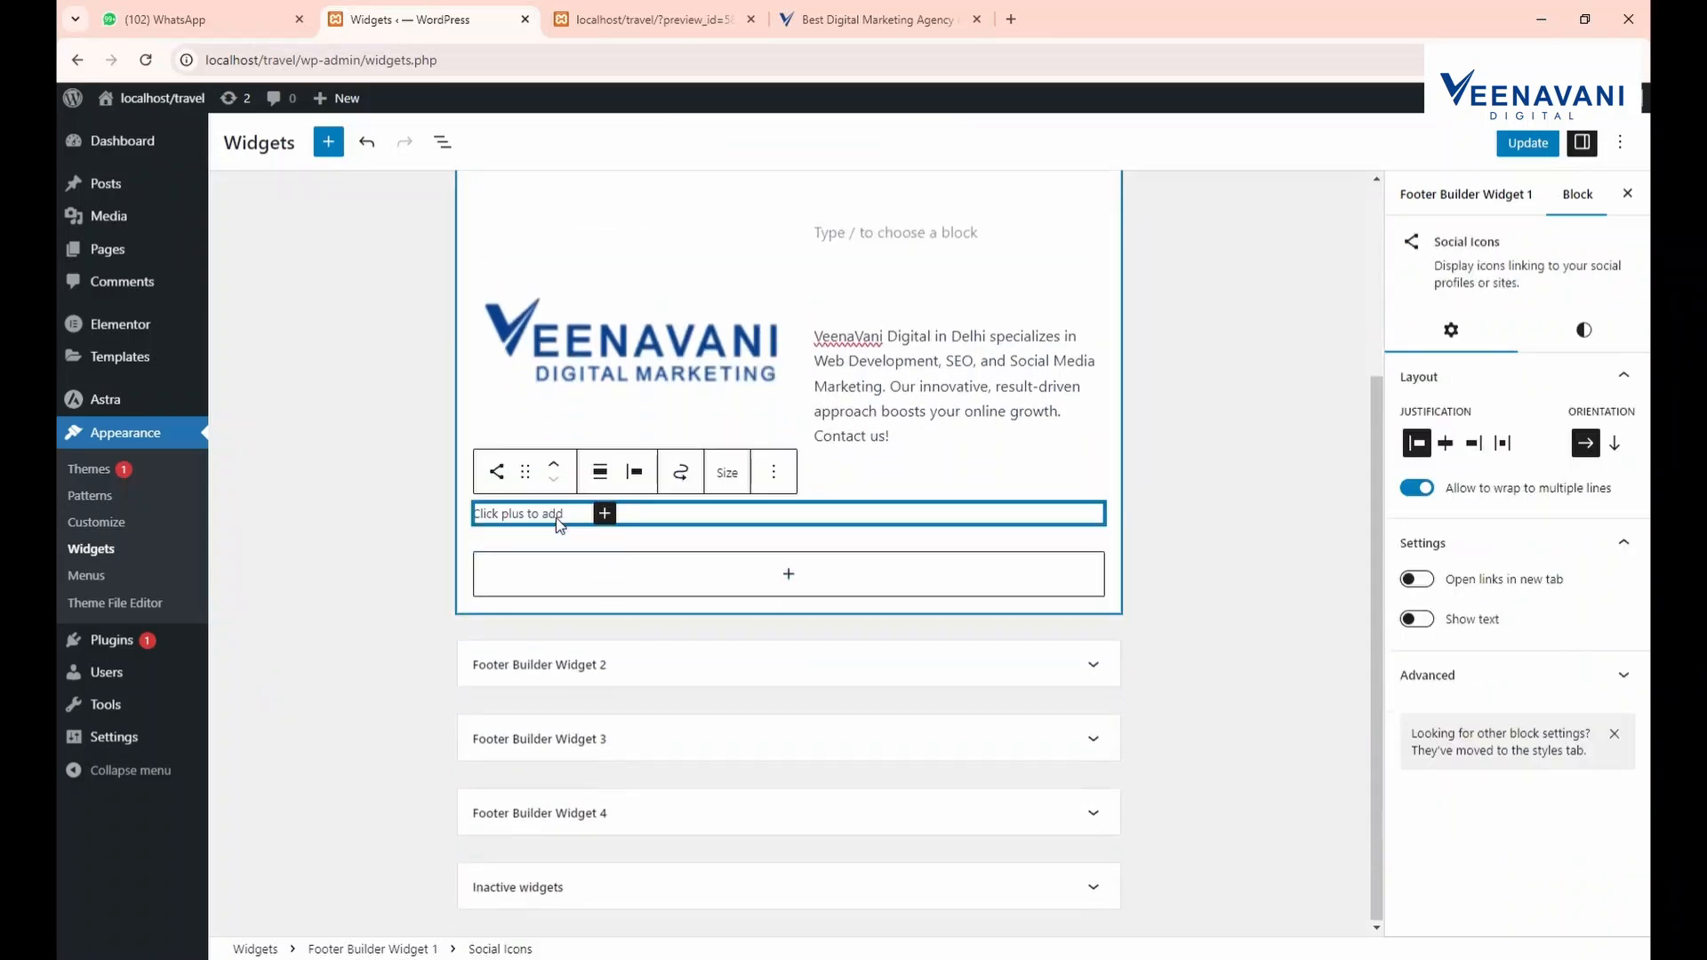
{"action": "left_click", "coordinate": [606, 516]}
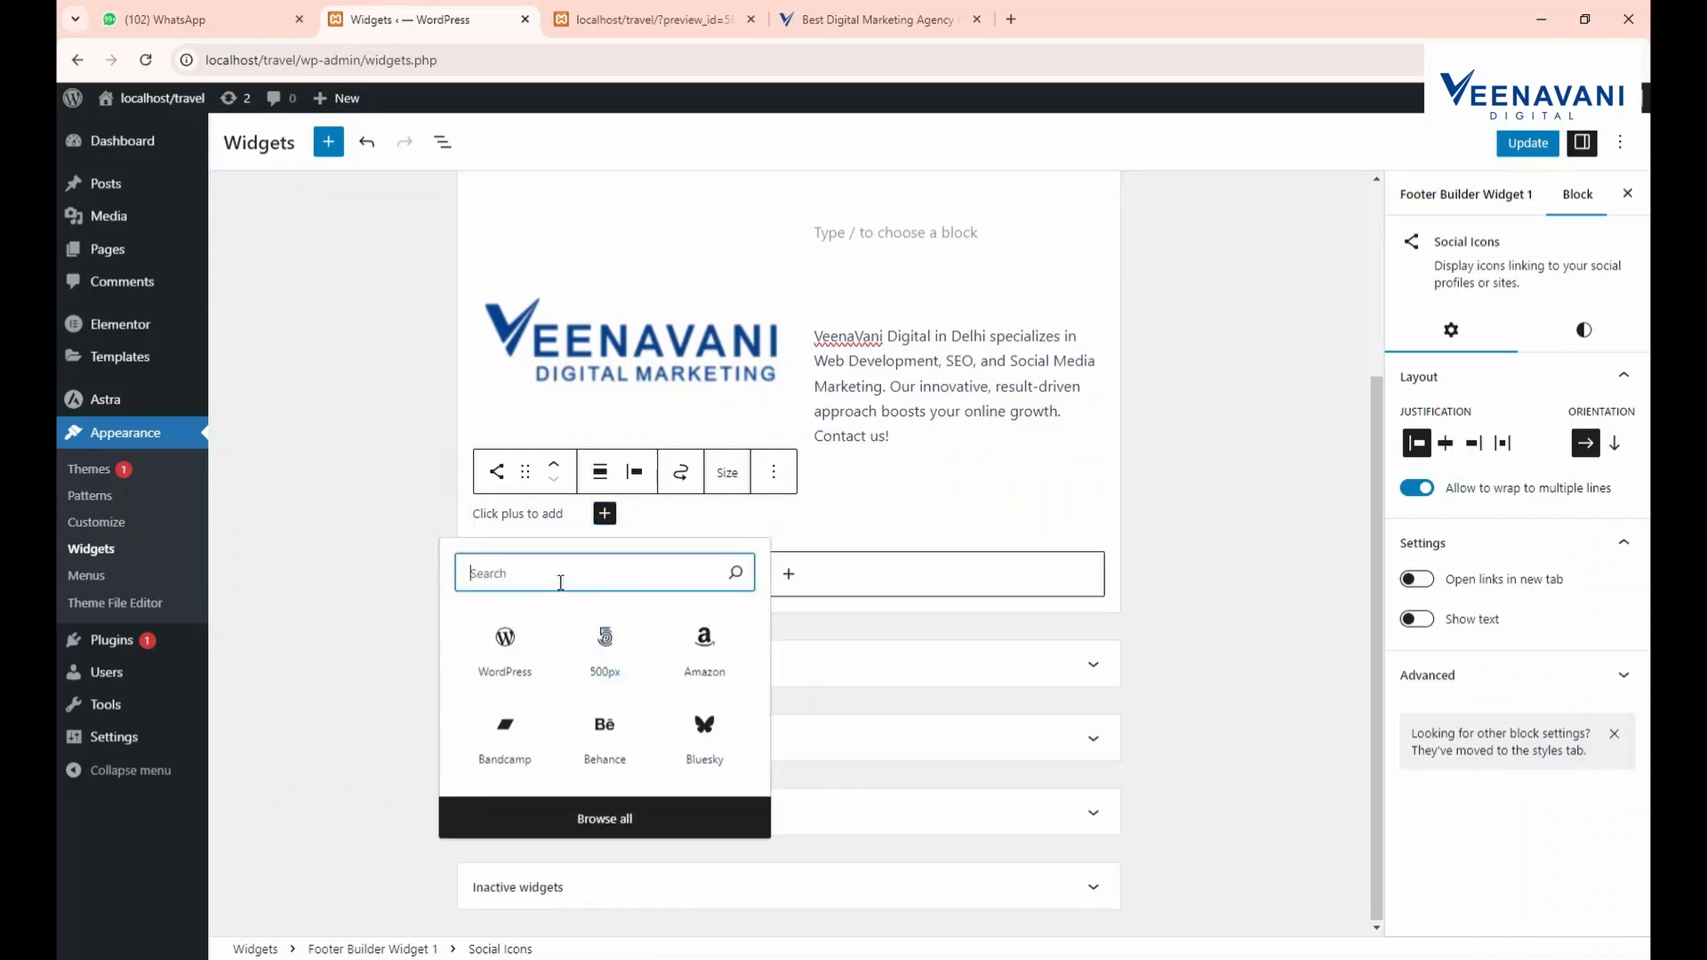
{"action": "left_click", "coordinate": [605, 727]}
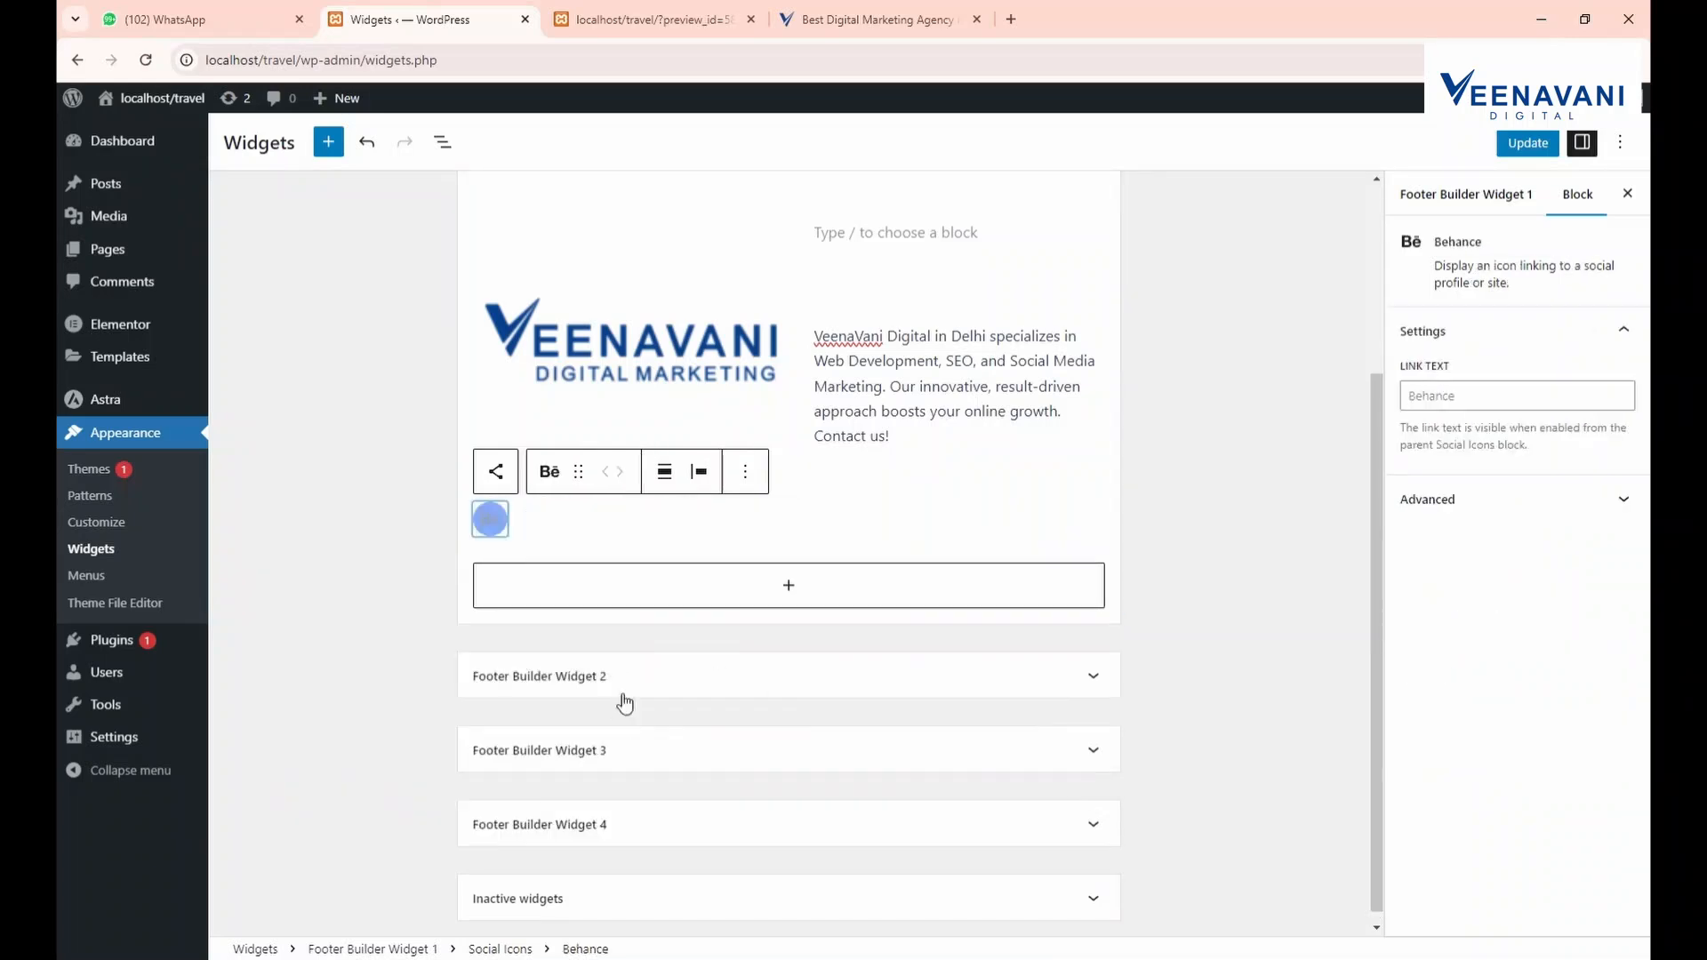
{"action": "left_click", "coordinate": [608, 516]}
{"action": "left_click", "coordinate": [541, 519]}
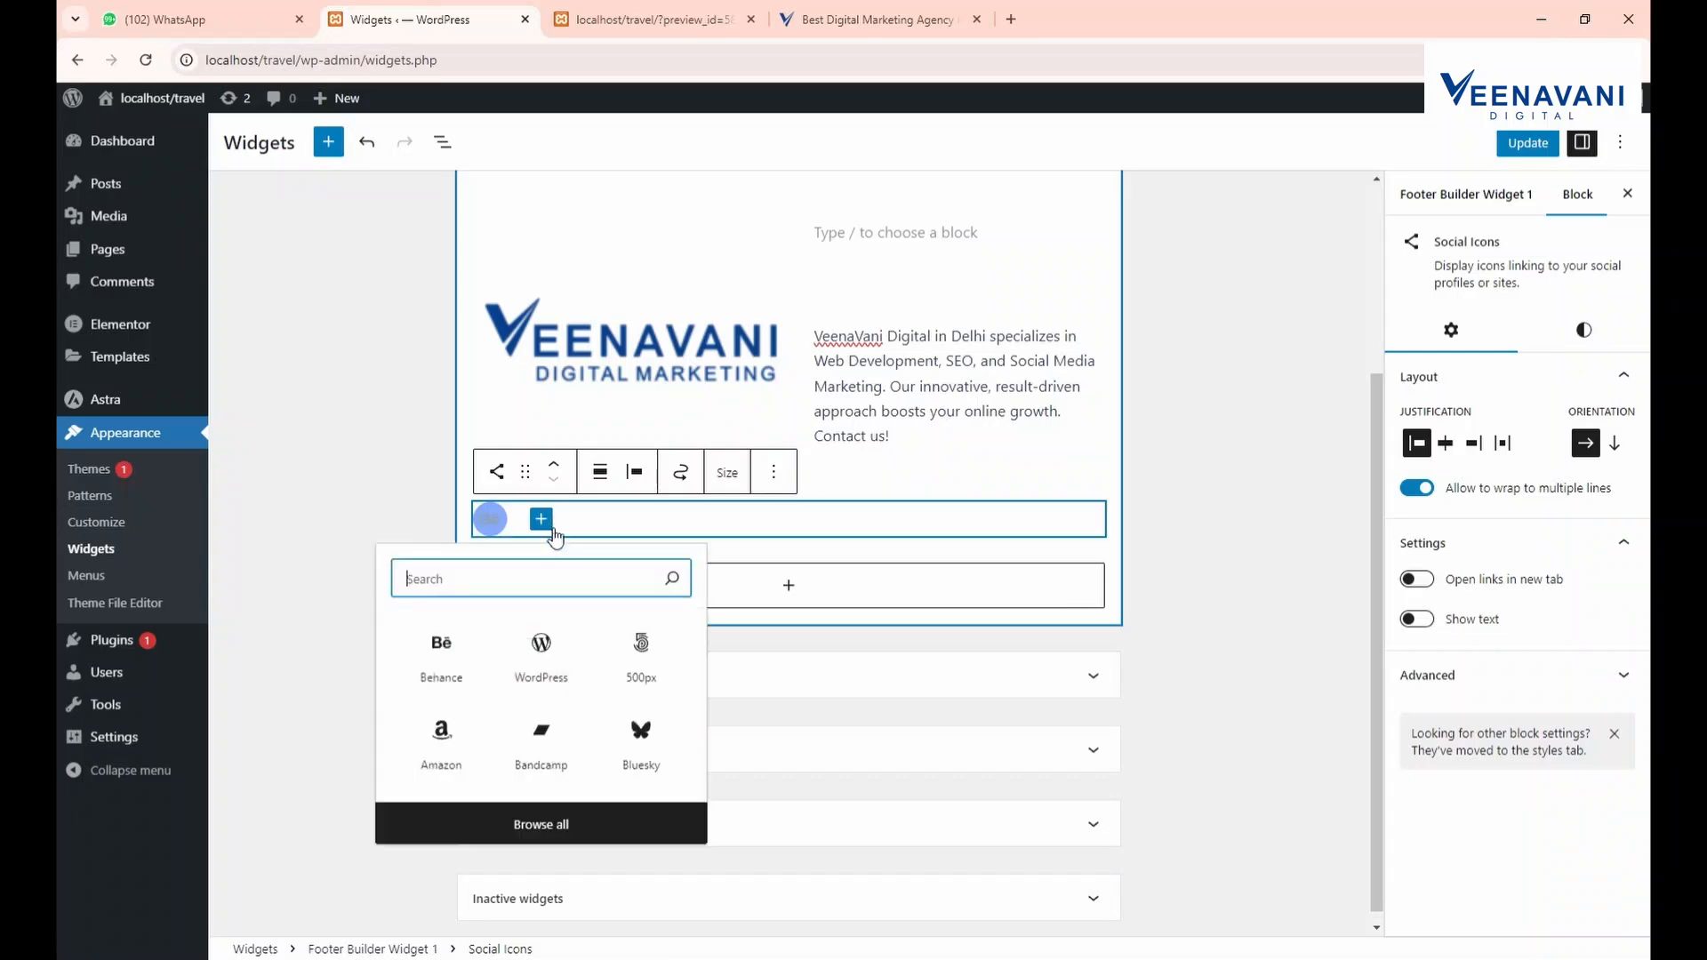
{"action": "left_click", "coordinate": [546, 662]}
{"action": "left_click", "coordinate": [573, 518]}
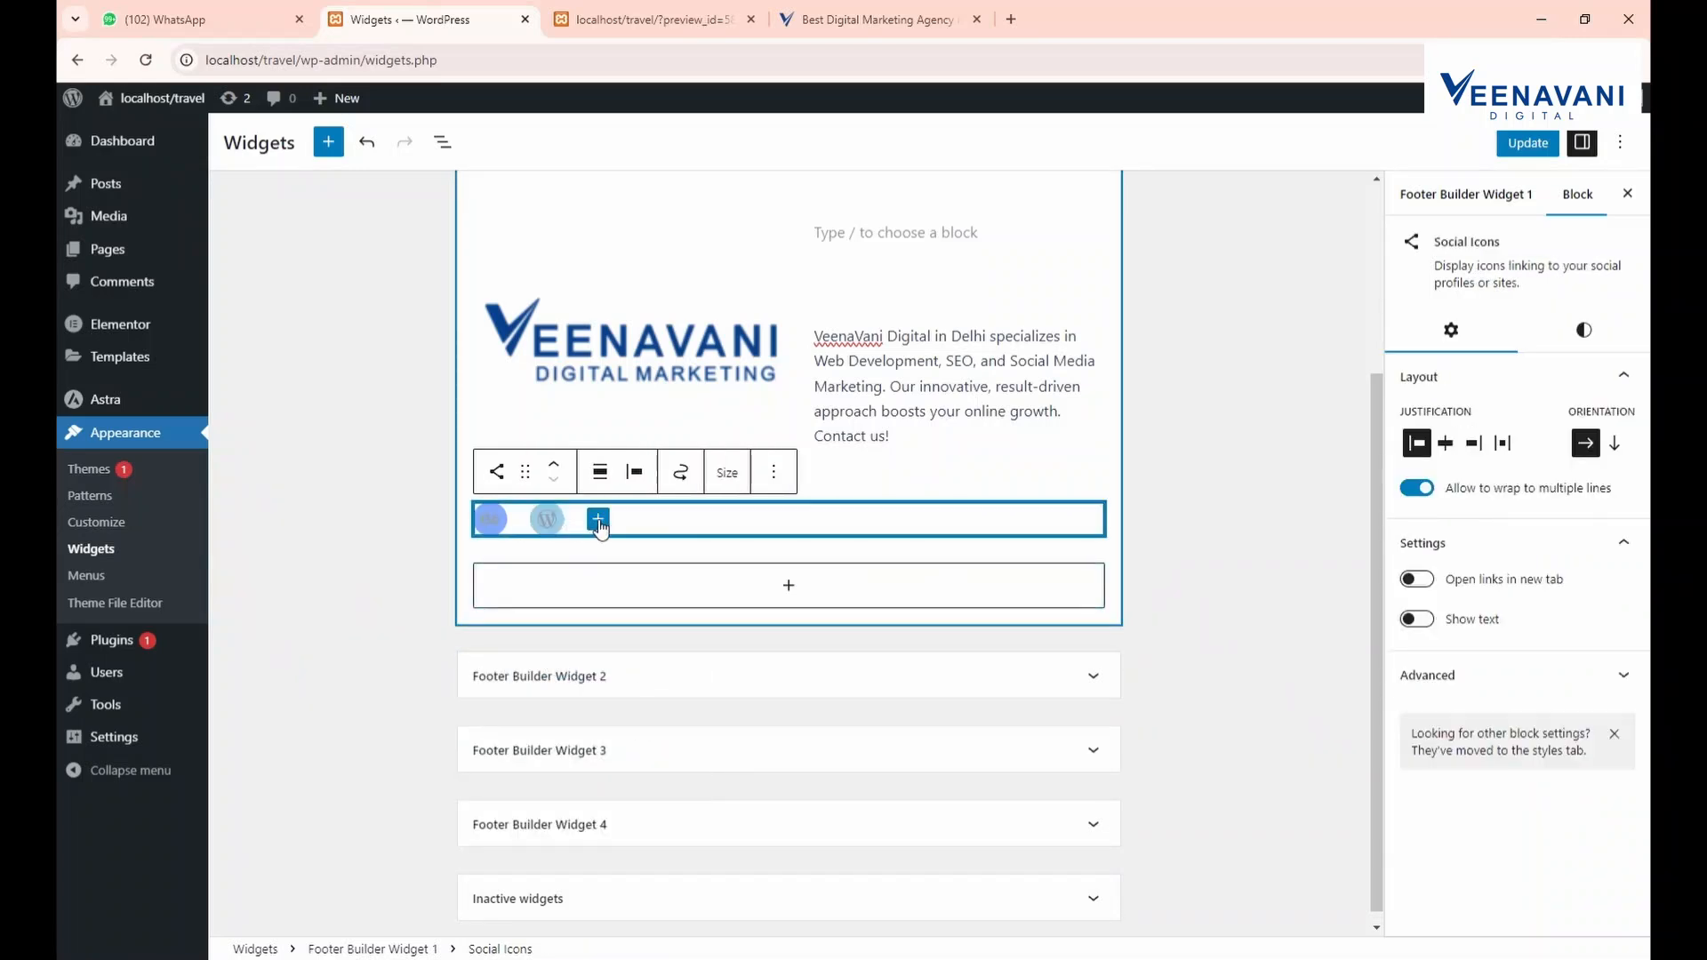
{"action": "left_click", "coordinate": [598, 519]}
{"action": "type", "text": "ins"}
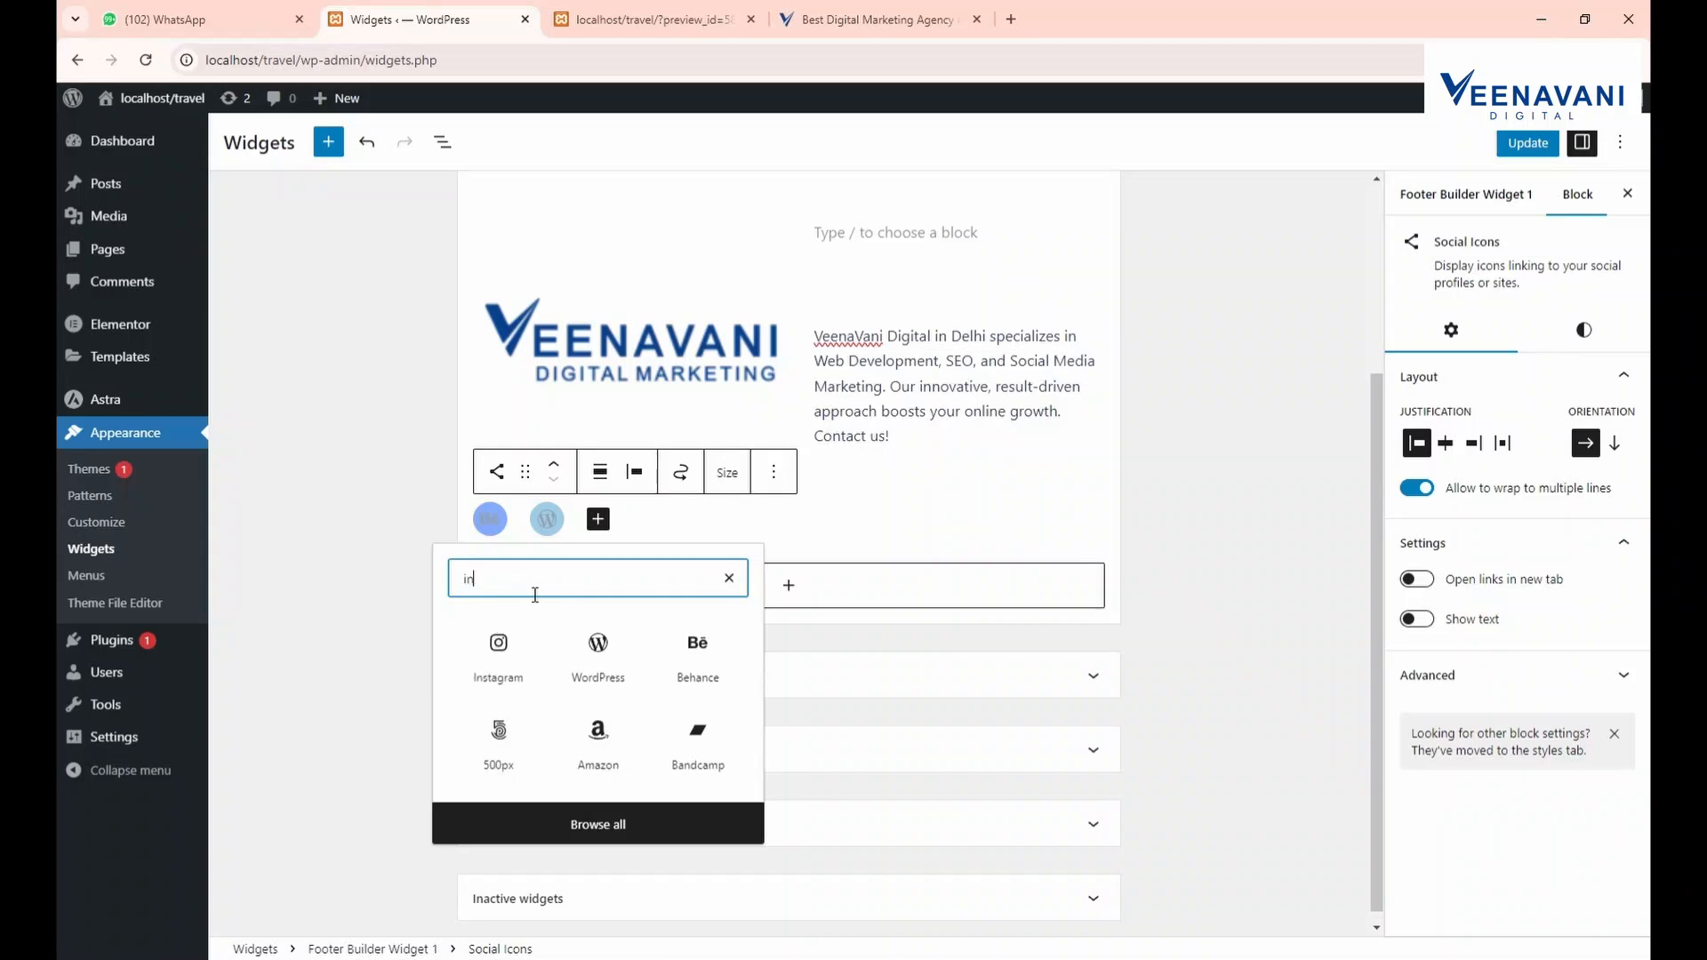
{"action": "left_click", "coordinate": [500, 654]}
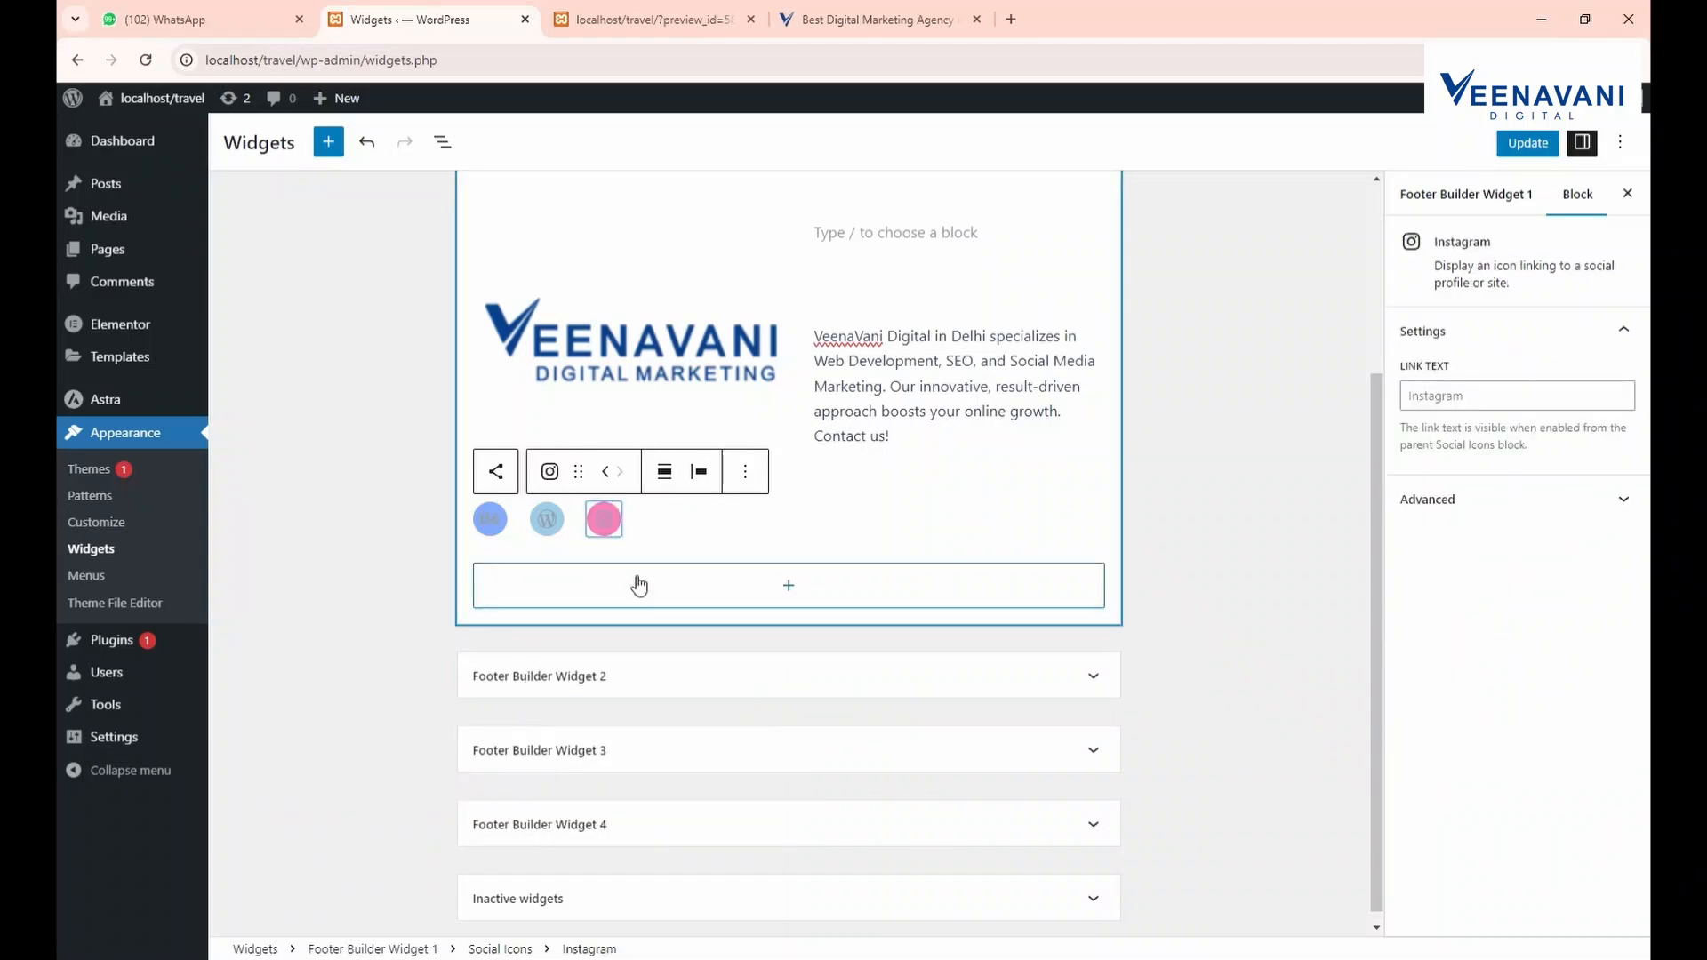
Expand the Footer Builder Widget 2 area
{"action": "scroll", "coordinate": [621, 798], "scroll_direction": "down", "scroll_amount": 1}
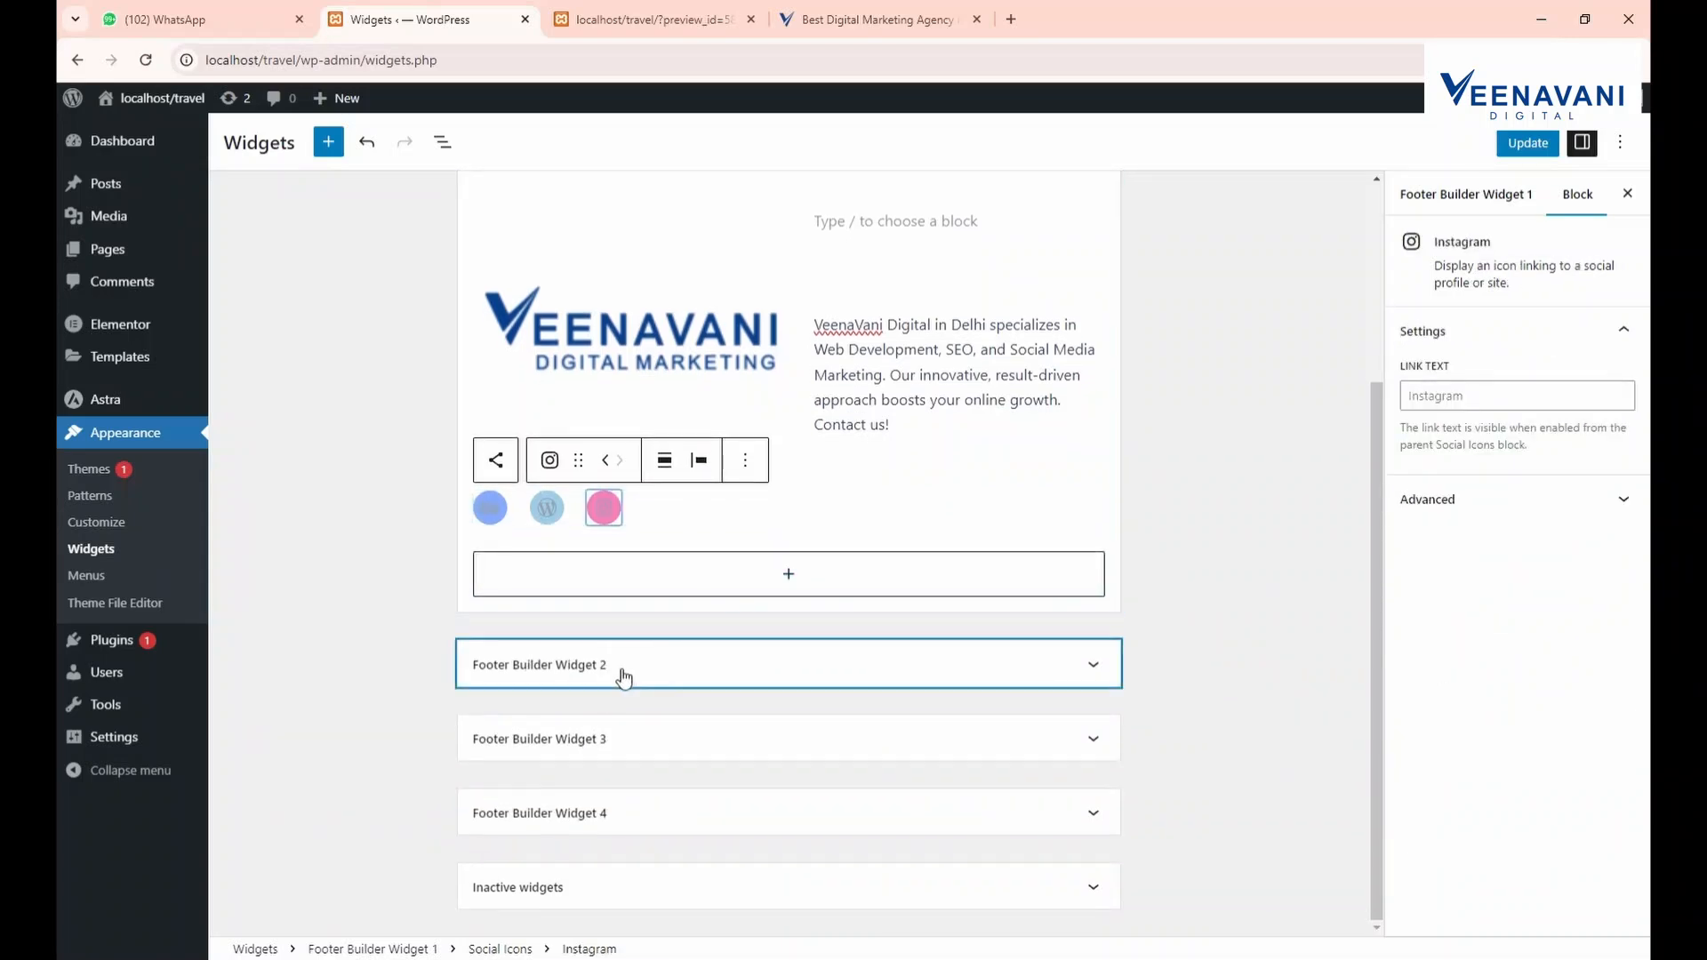
{"action": "left_click", "coordinate": [598, 664]}
{"action": "scroll", "coordinate": [569, 685], "scroll_direction": "down", "scroll_amount": 1}
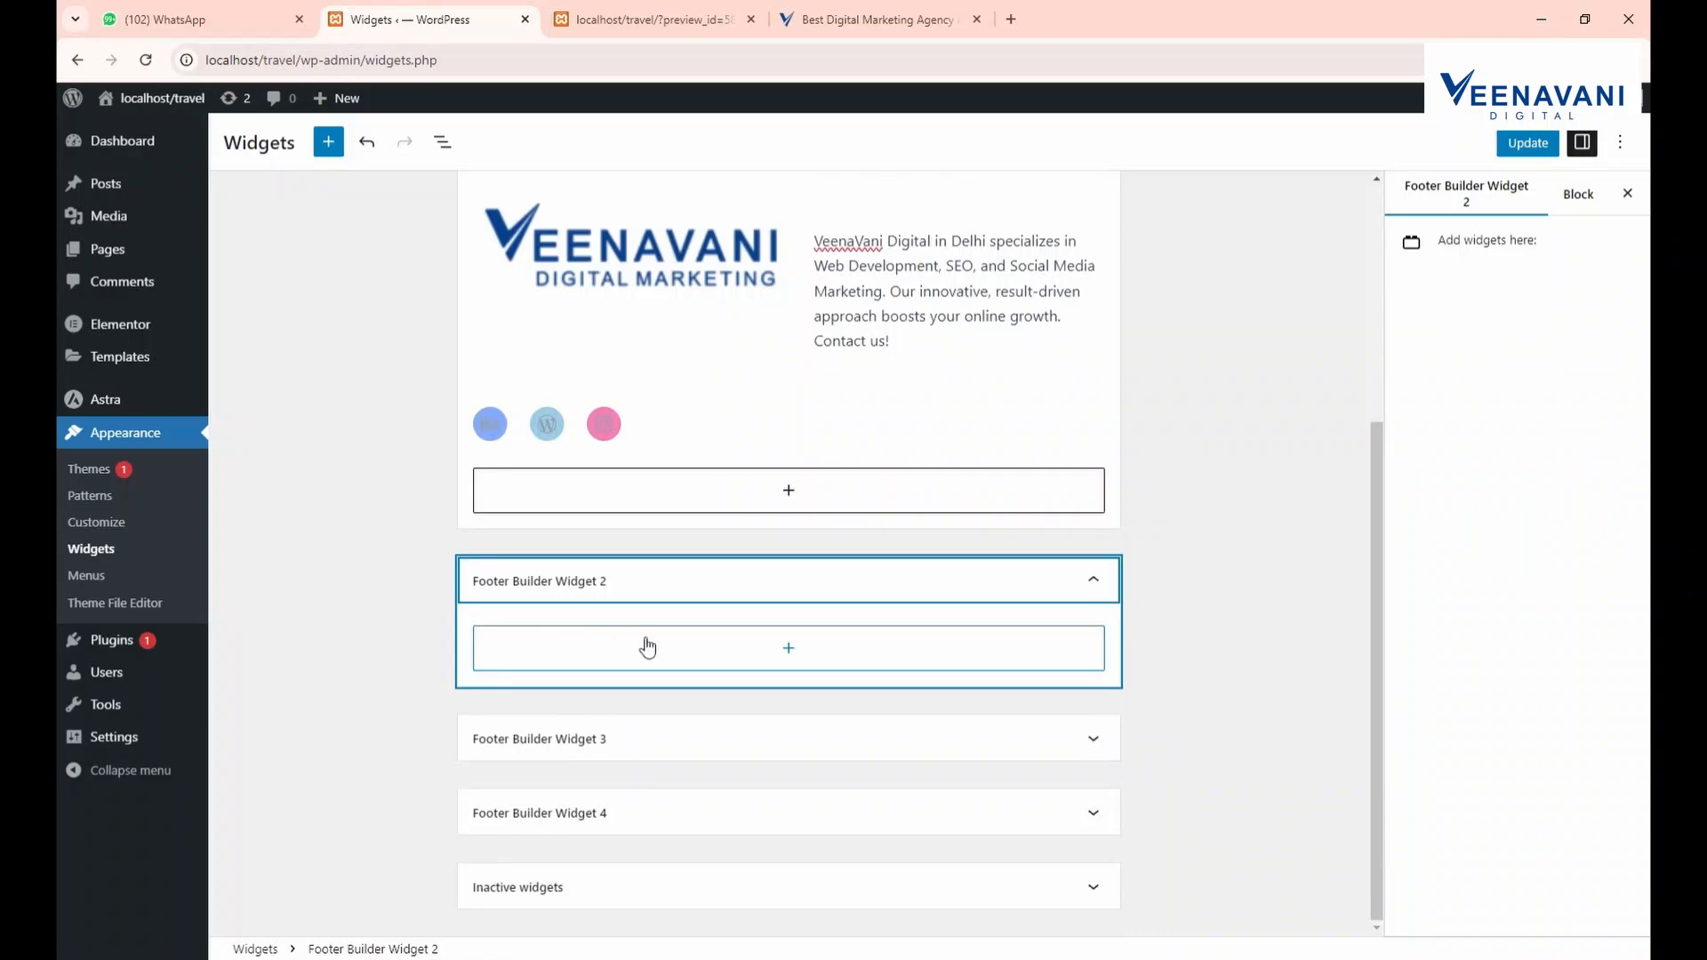
Check the Our Service heading in the reference site's footer
{"action": "key", "text": "ctrl+Tab"}
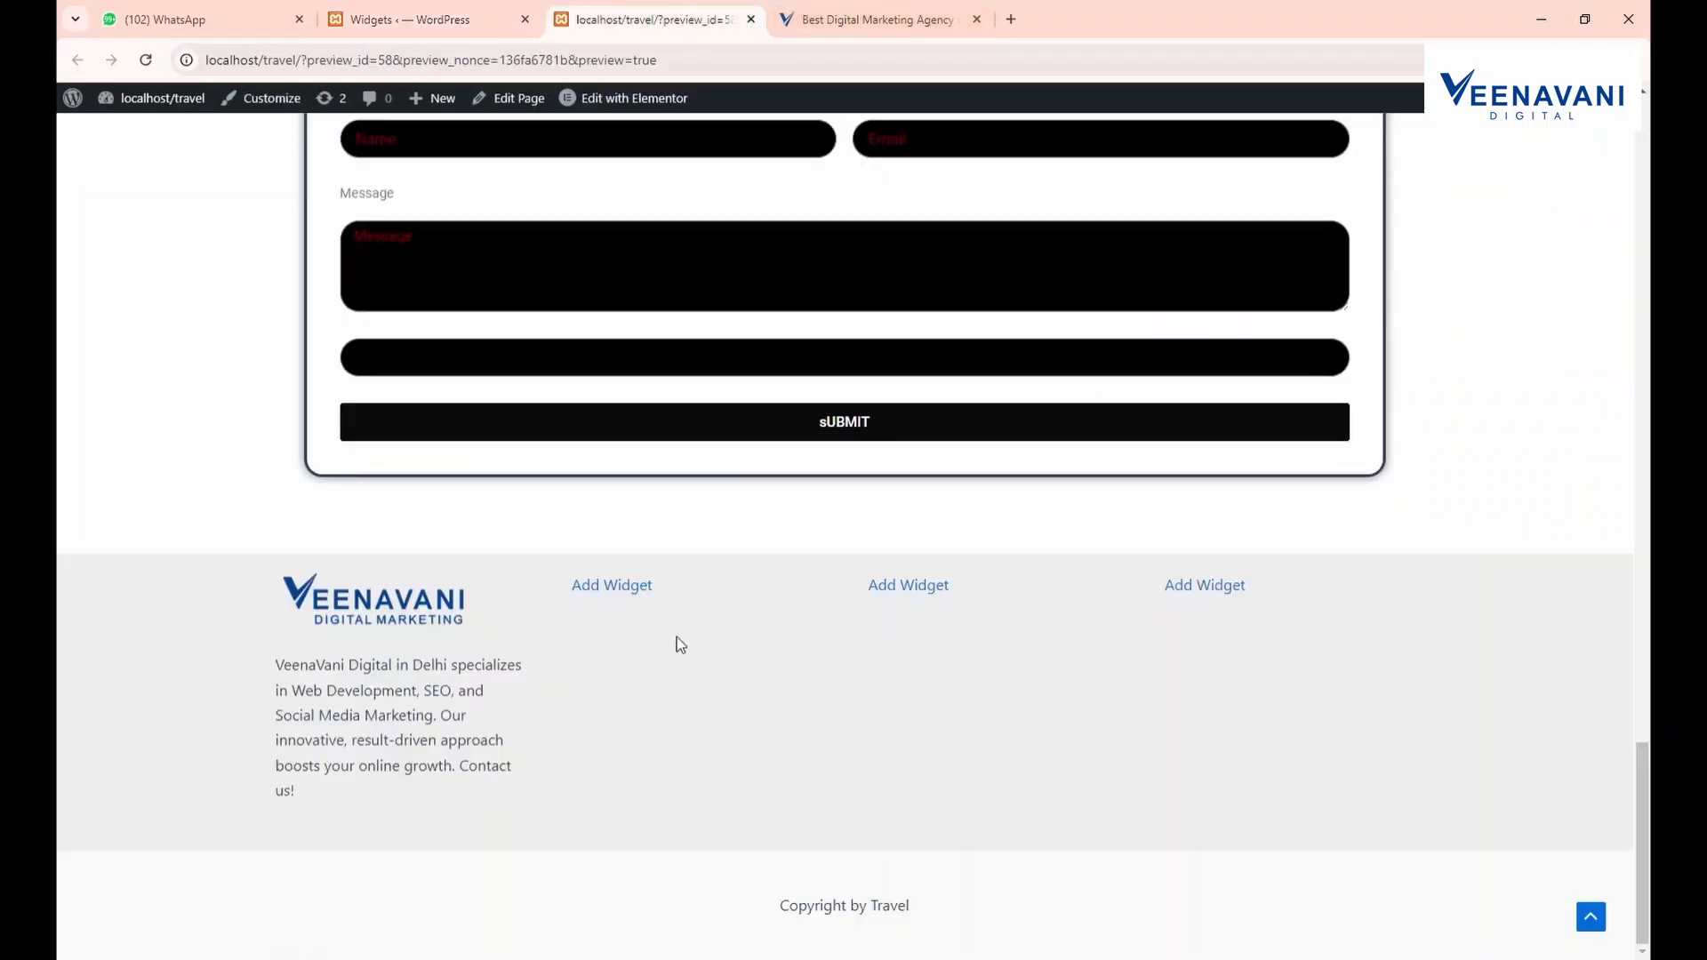
{"action": "left_click", "coordinate": [498, 16]}
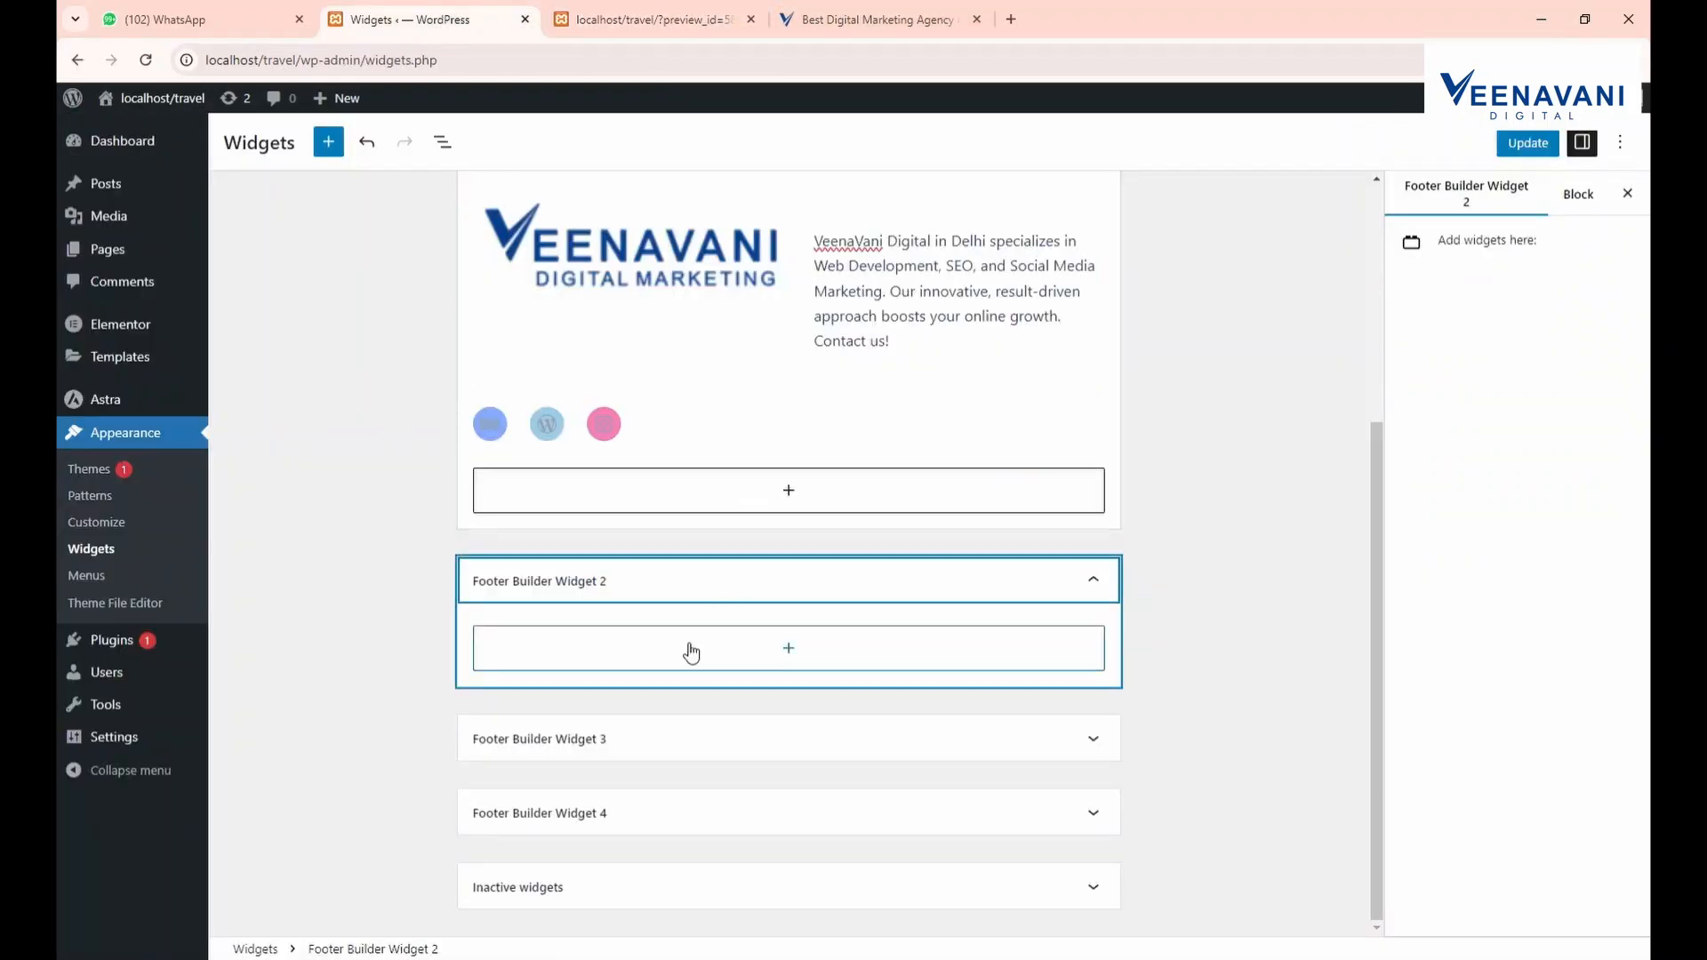
{"action": "left_click", "coordinate": [692, 650]}
{"action": "left_click", "coordinate": [885, 10]}
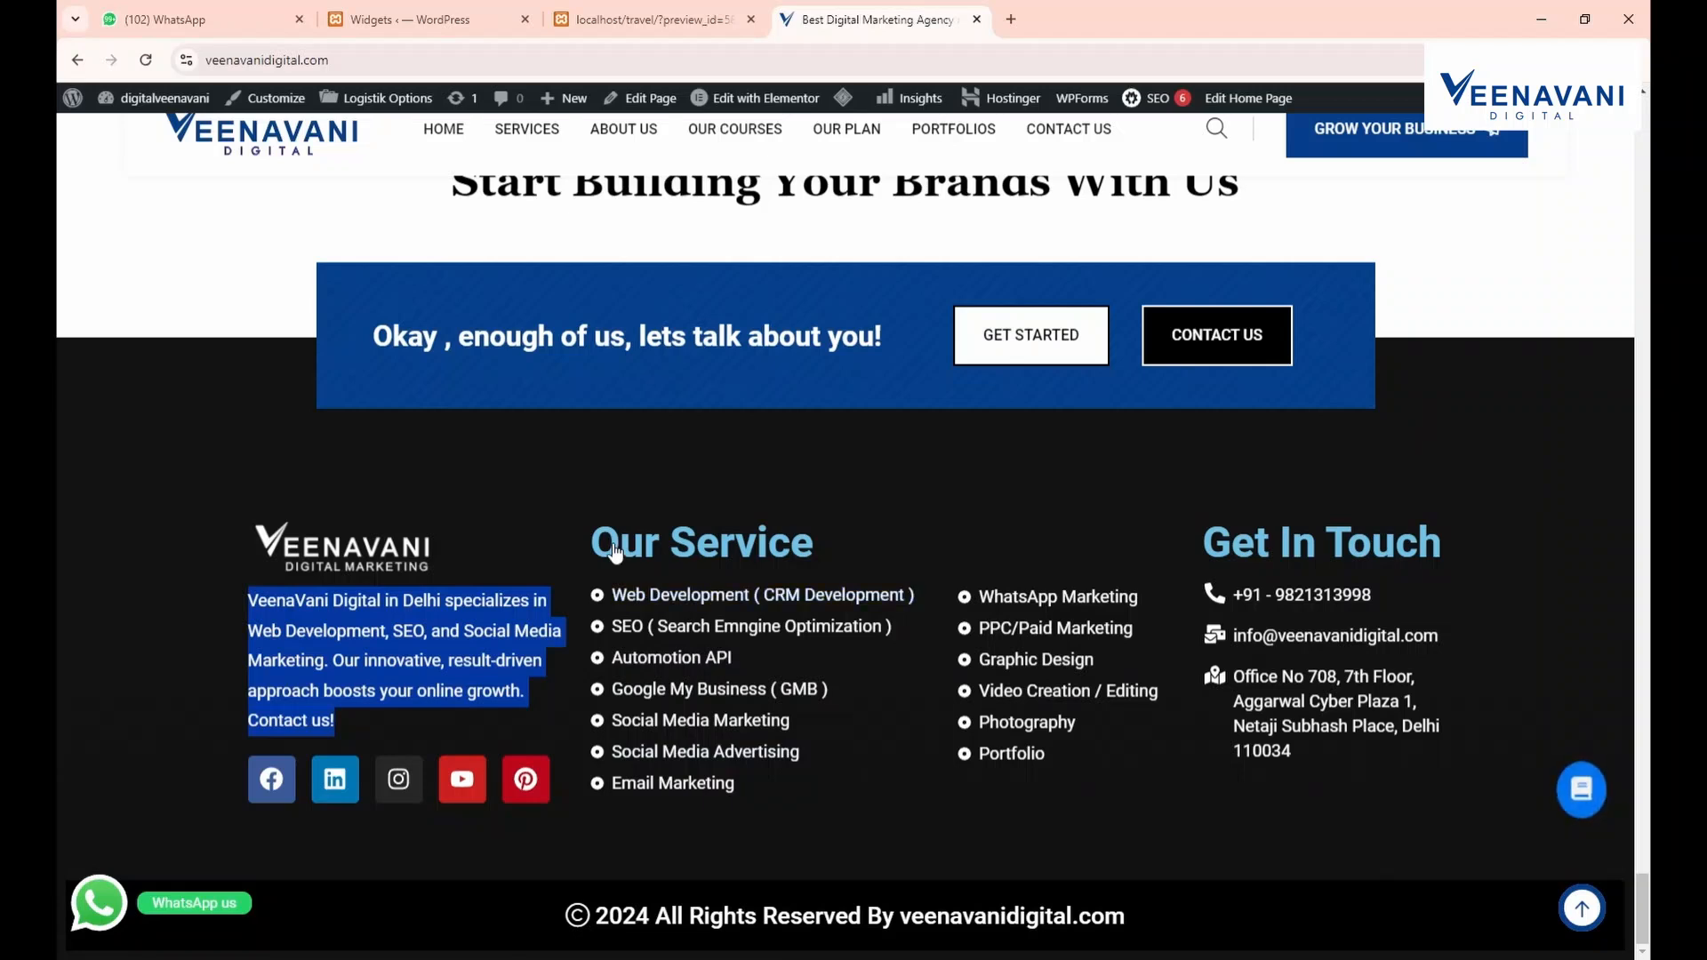
{"action": "left_click_drag", "start_coordinate": [587, 546], "coordinate": [930, 535]}
{"action": "left_click", "coordinate": [826, 538]}
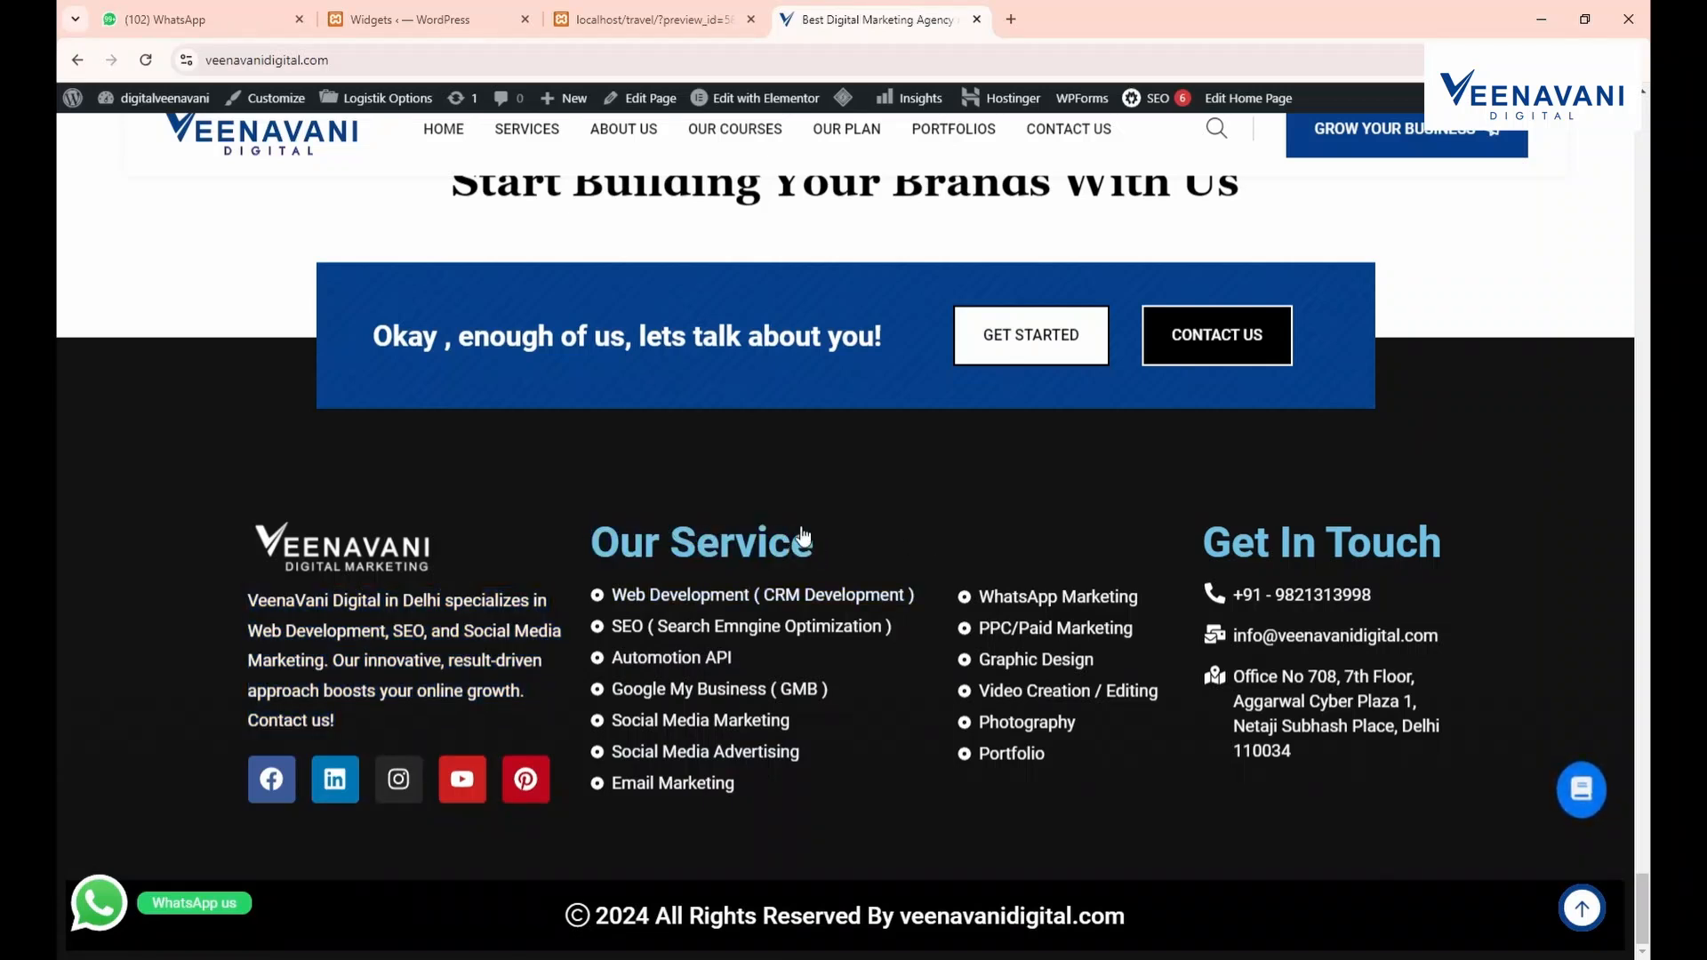
{"action": "left_click_drag", "start_coordinate": [802, 531], "coordinate": [648, 541]}
{"action": "left_click", "coordinate": [435, 17]}
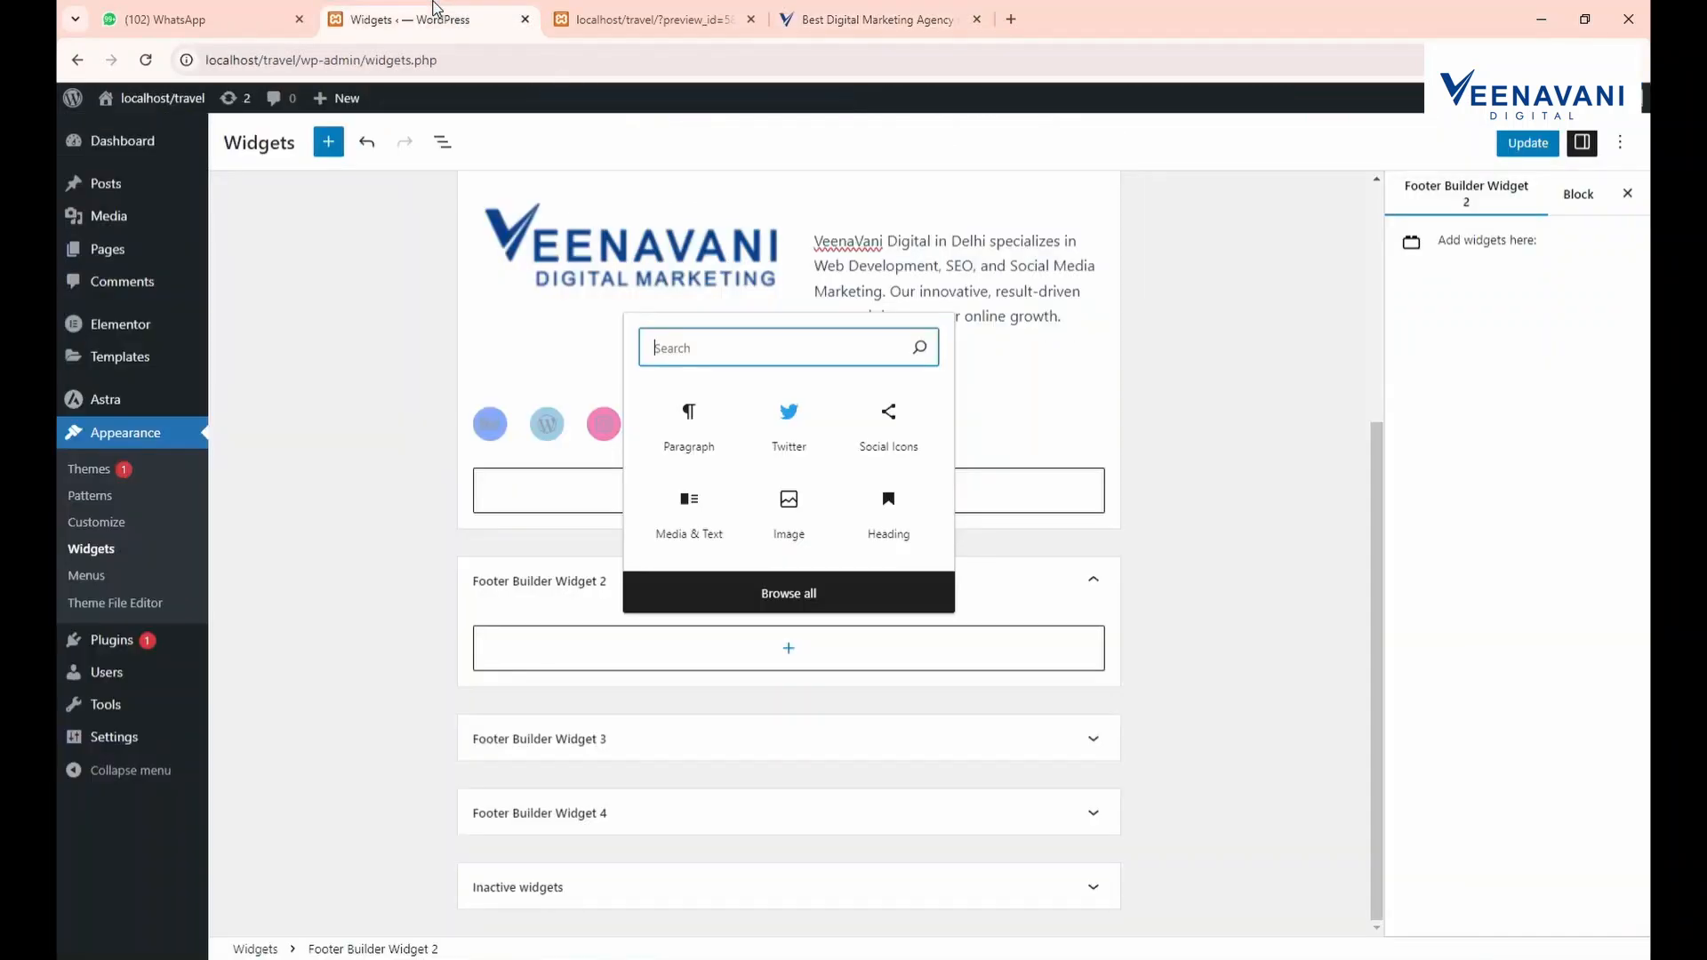
{"action": "left_click", "coordinate": [565, 656]}
Insert a Heading block in Footer Builder Widget 2, then delete it again
{"action": "left_click", "coordinate": [567, 651]}
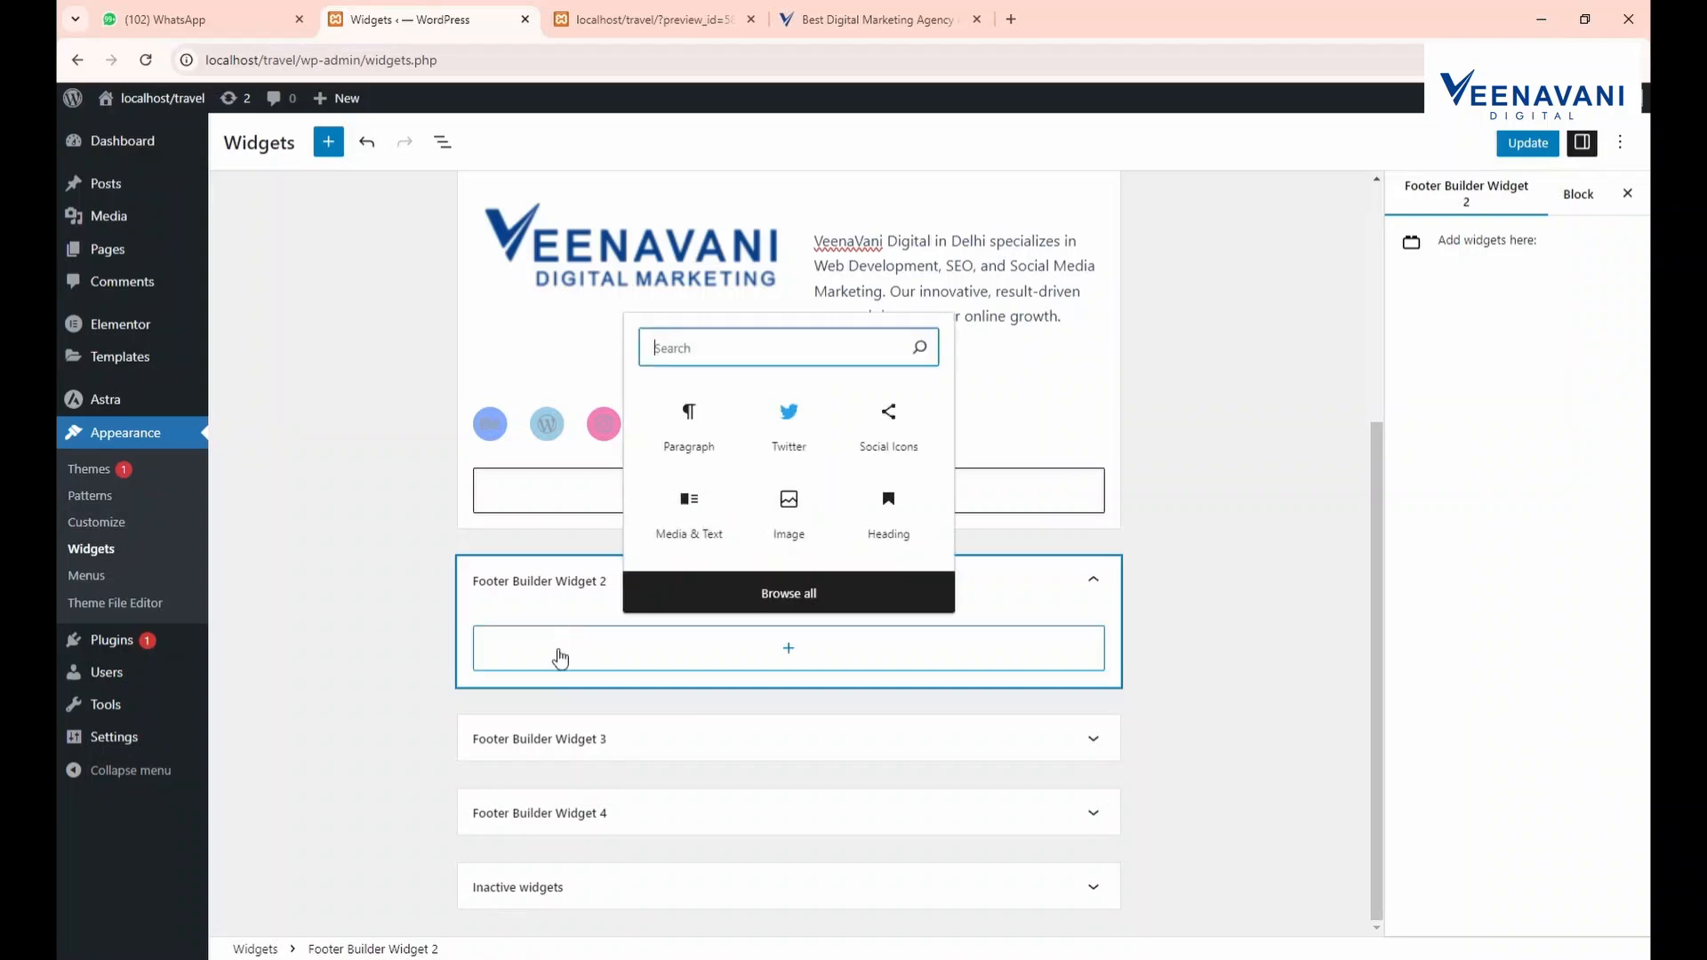
{"action": "type", "text": "tex"}
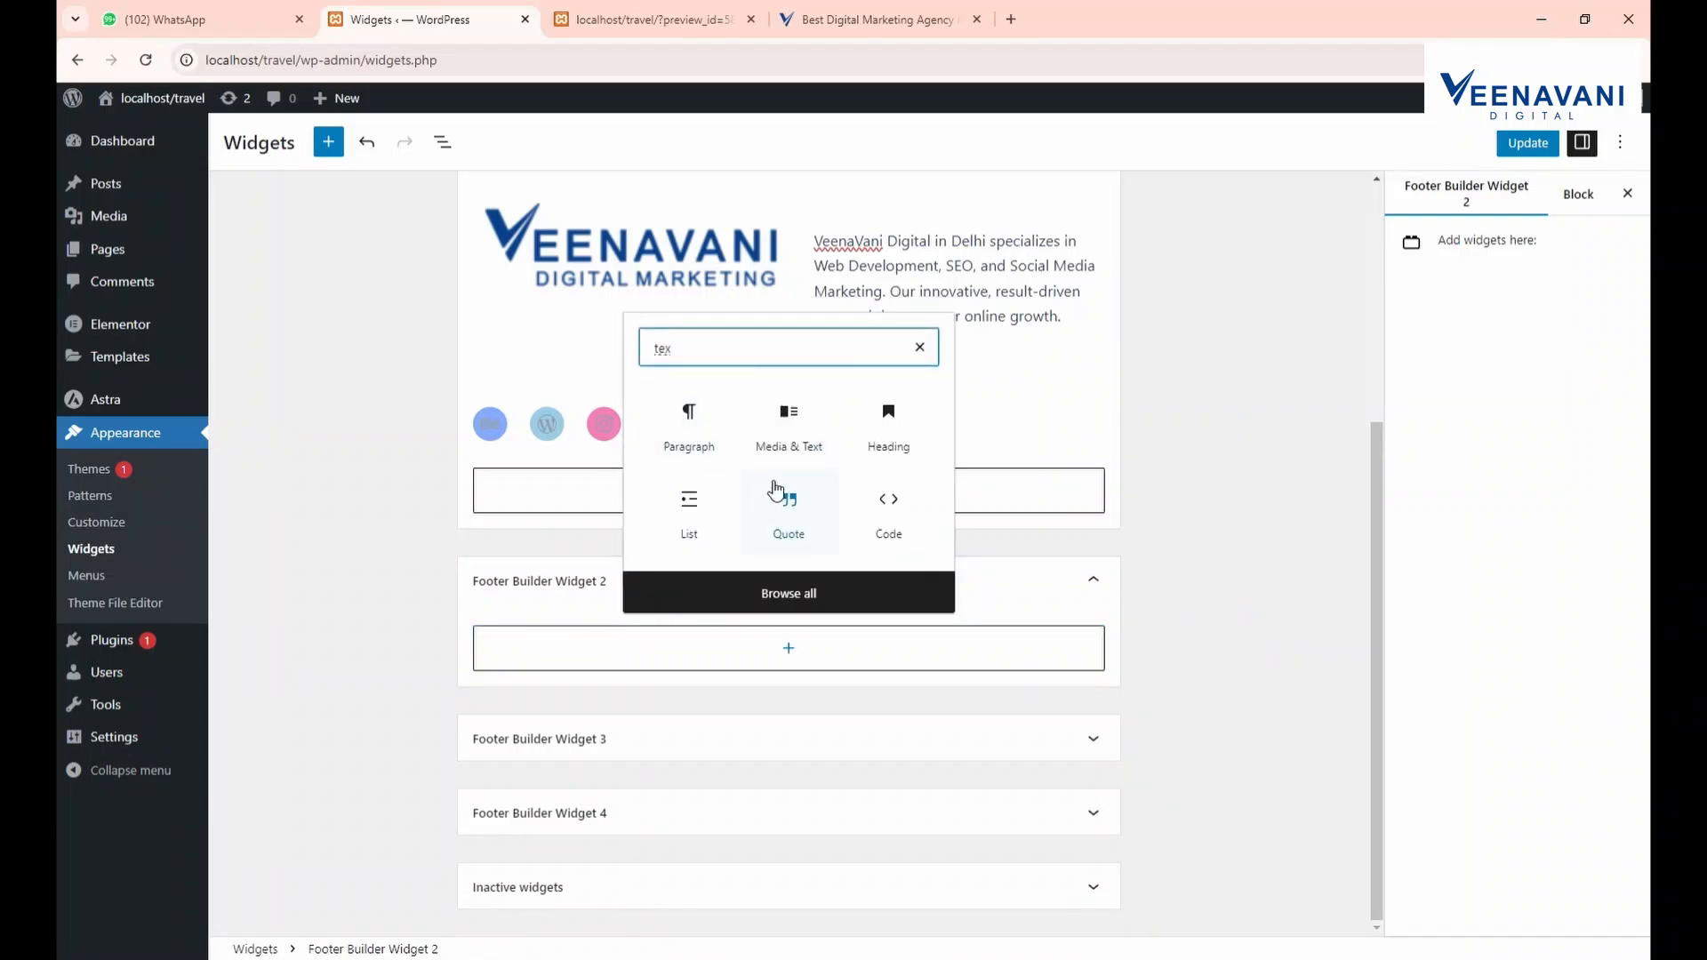
{"action": "left_click", "coordinate": [888, 443]}
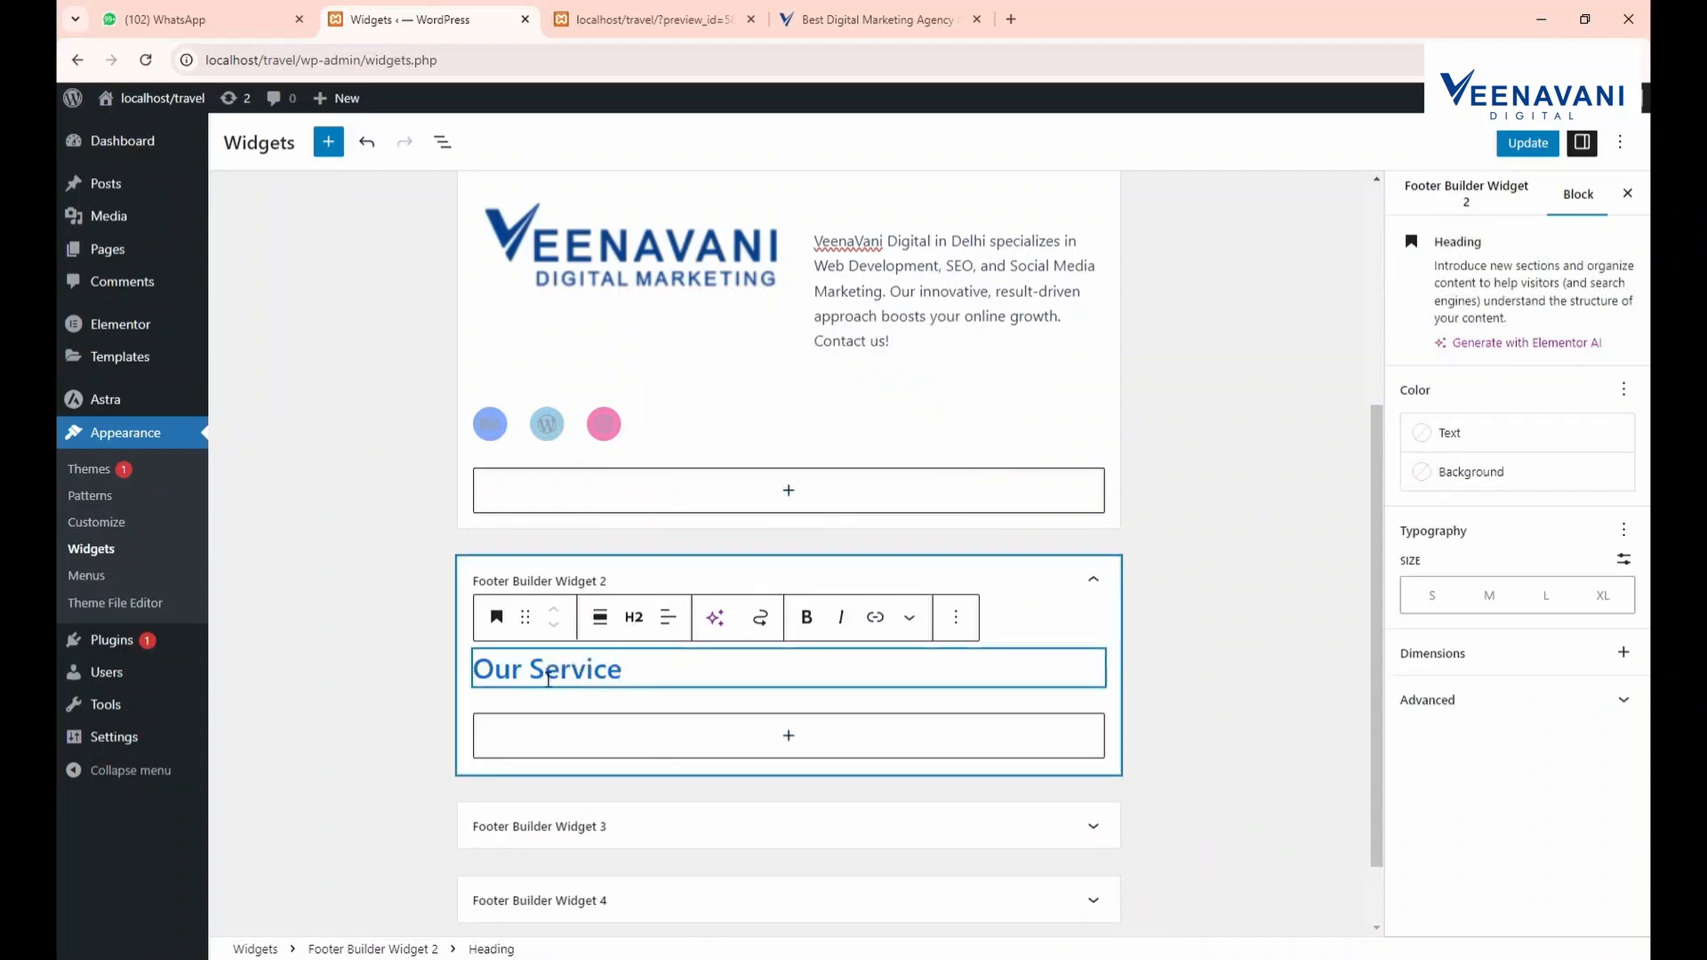
{"action": "left_click", "coordinate": [955, 617]}
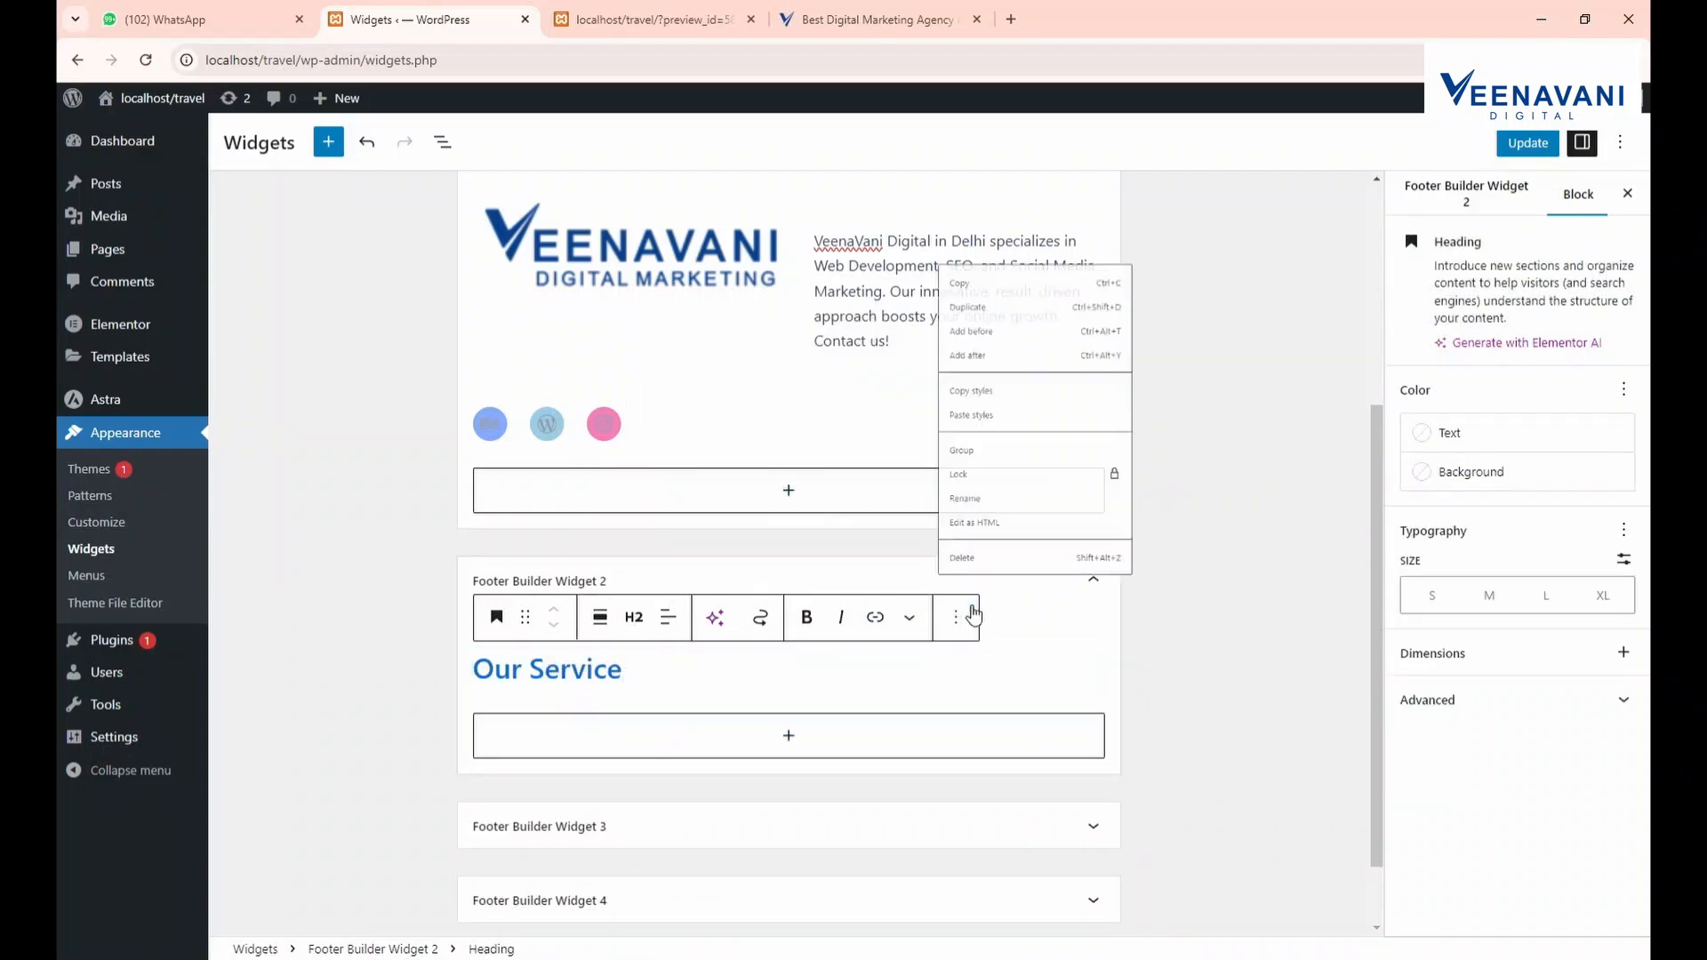
{"action": "left_click", "coordinate": [982, 565]}
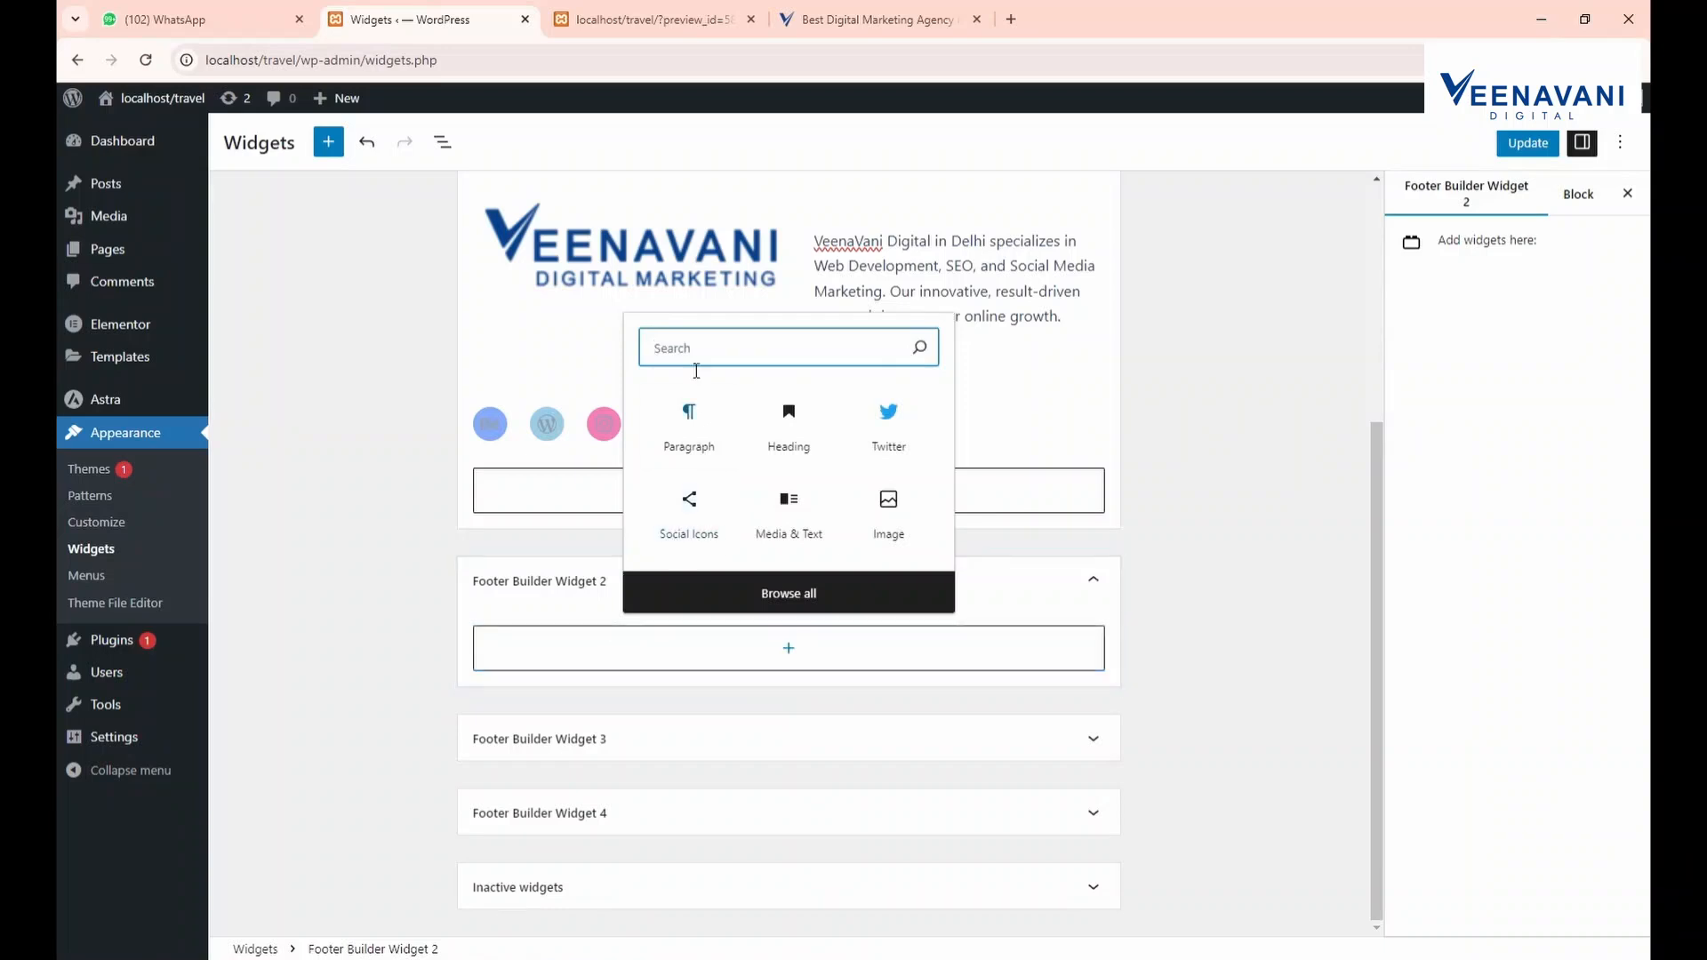
Add a Navigation Menu widget titled 'Our Service' showing Primary Menu, and save
{"action": "type", "text": "menu"}
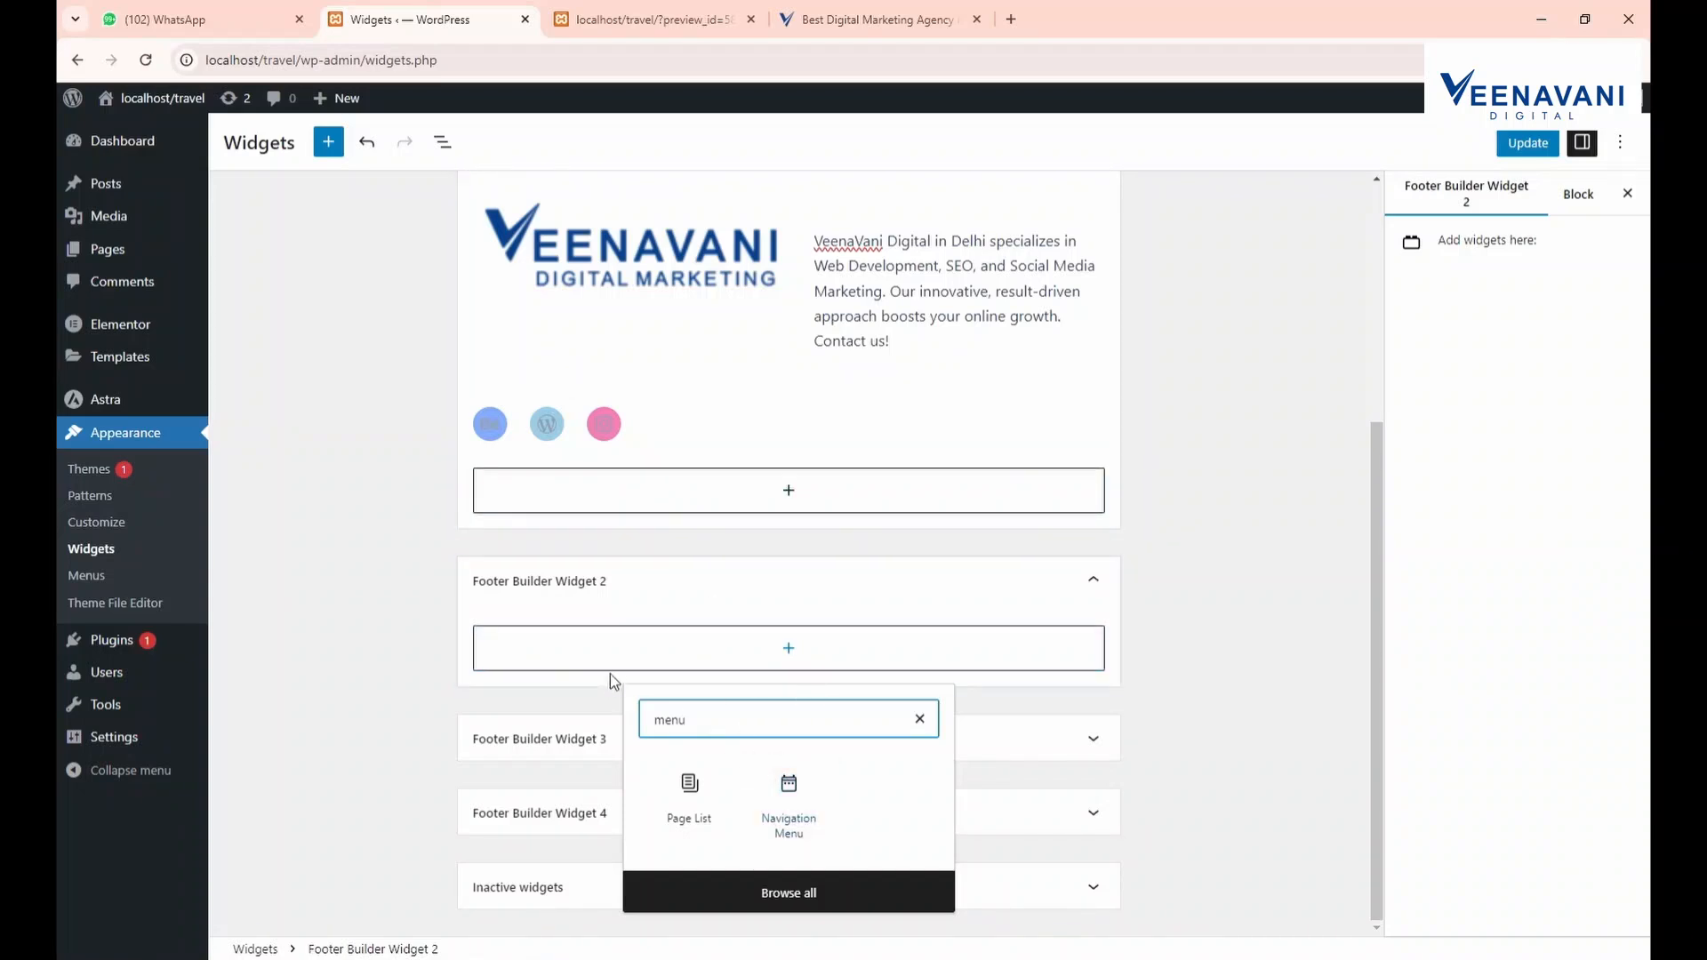
{"action": "left_click", "coordinate": [791, 827]}
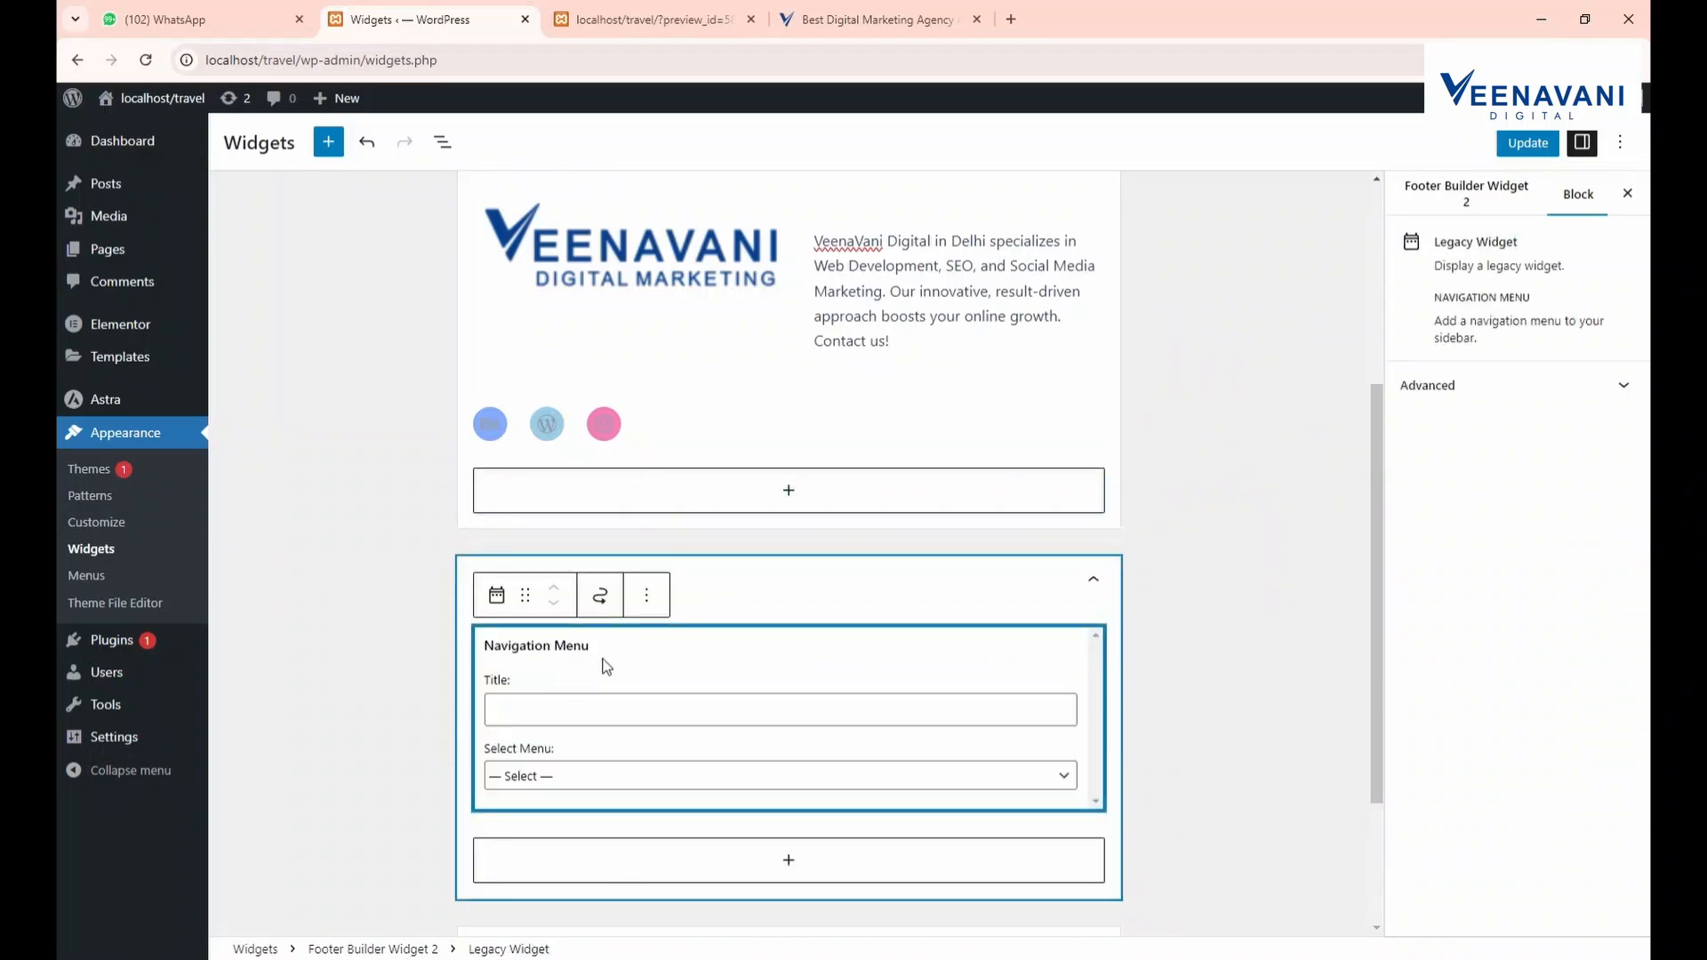
{"action": "left_click", "coordinate": [542, 711]}
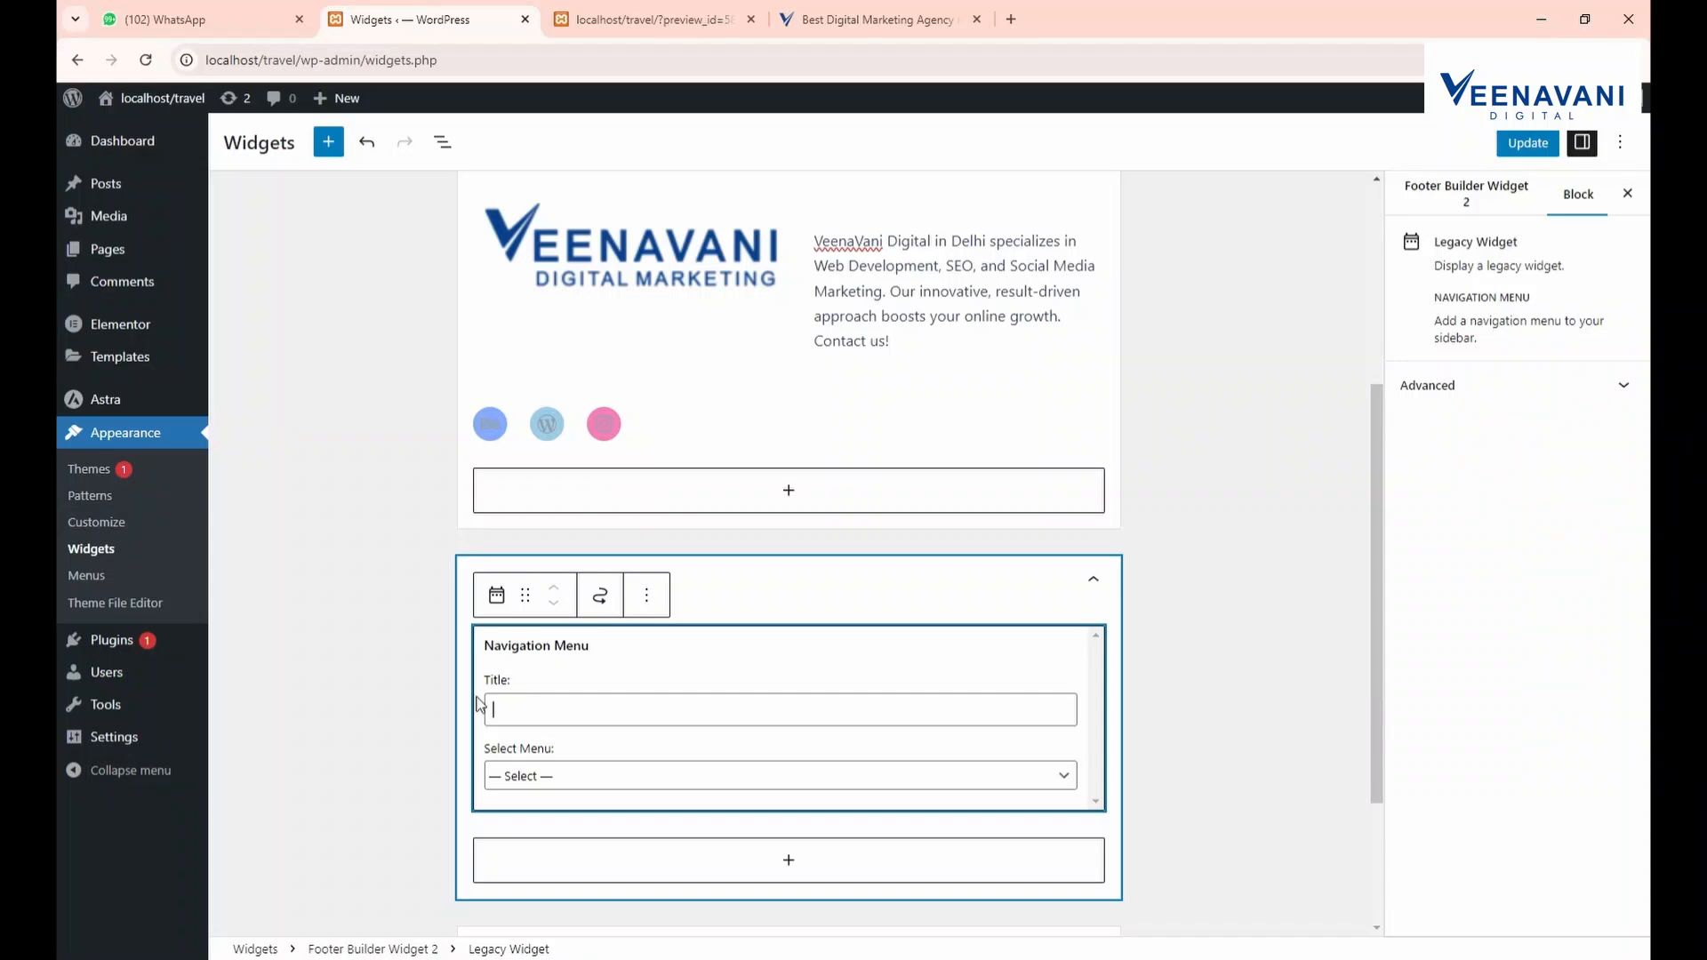
{"action": "type", "text": "Our Service"}
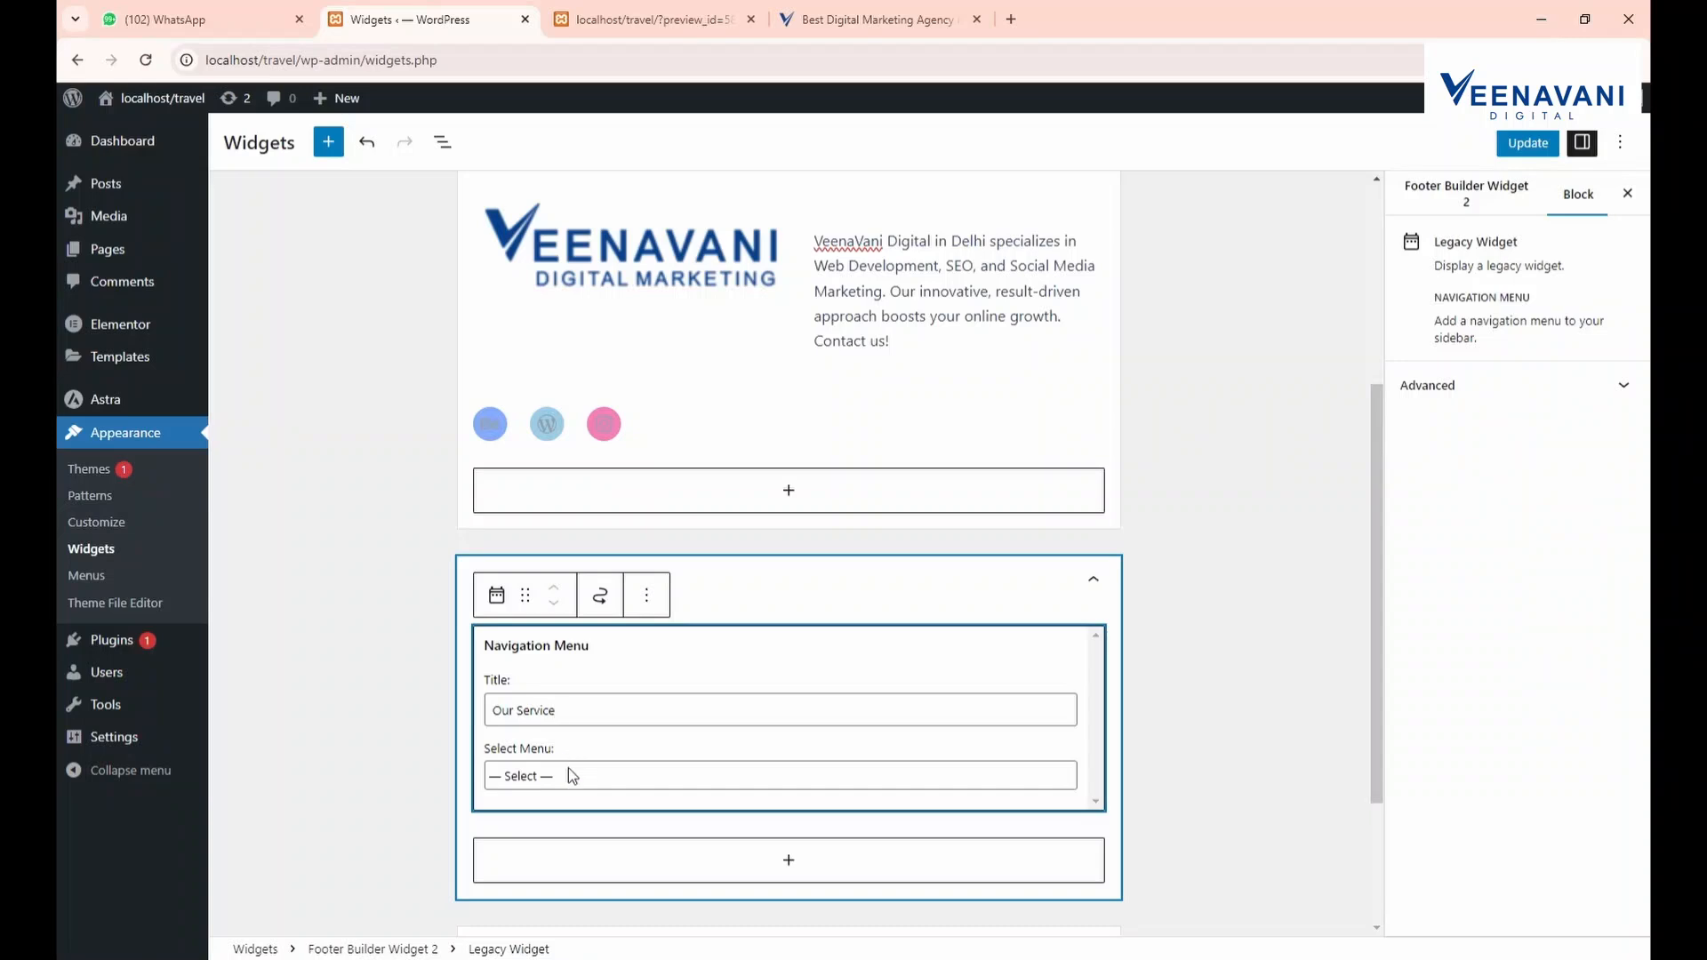
{"action": "left_click", "coordinate": [568, 776]}
{"action": "left_click", "coordinate": [544, 831]}
{"action": "scroll", "coordinate": [615, 770], "scroll_direction": "down", "scroll_amount": 2}
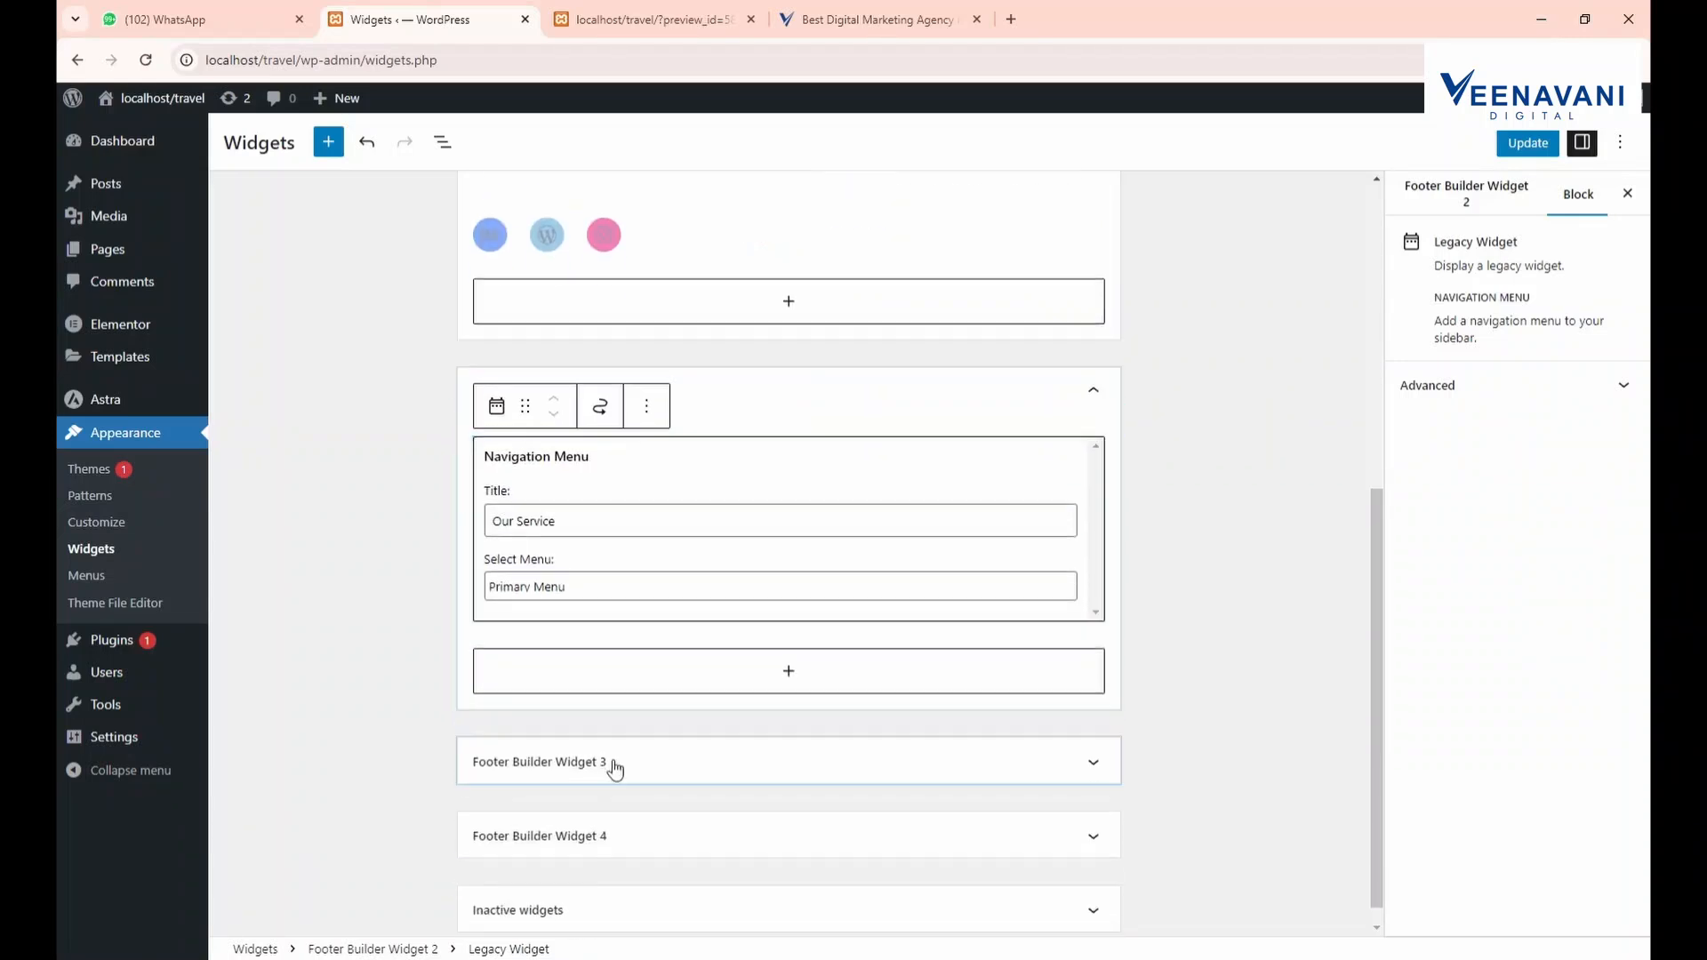
{"action": "left_click", "coordinate": [1525, 143]}
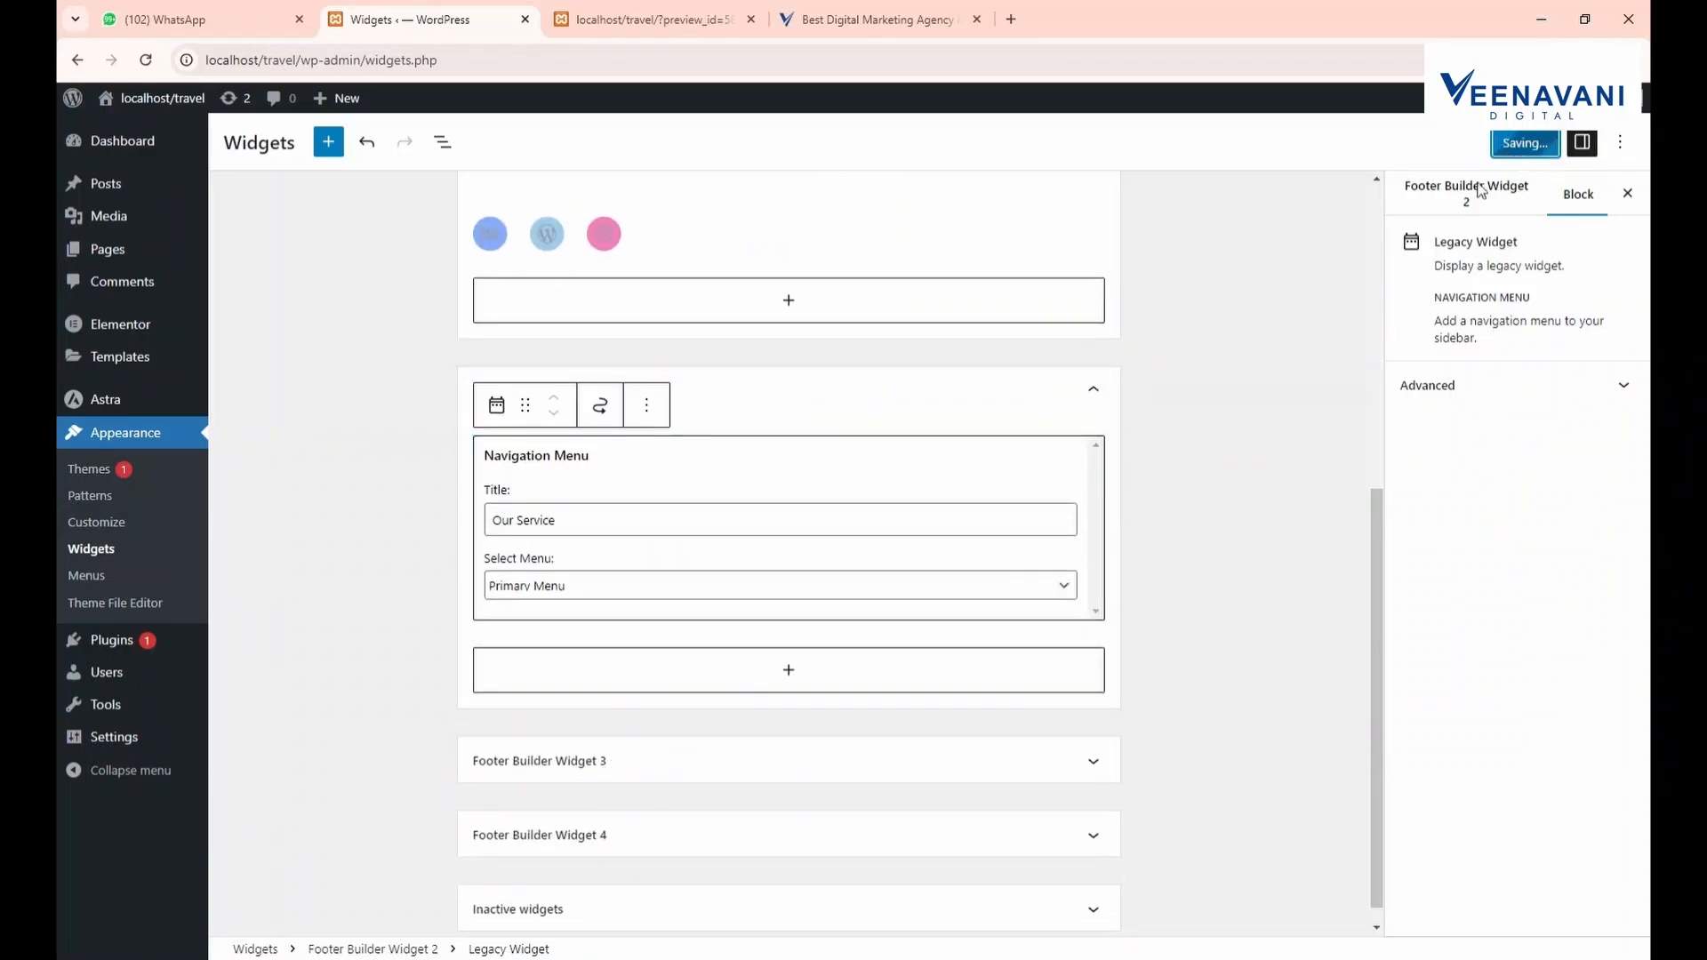
Copy the second column of service names from the reference agency site's footer
{"action": "left_click", "coordinate": [665, 16]}
{"action": "left_click", "coordinate": [875, 19]}
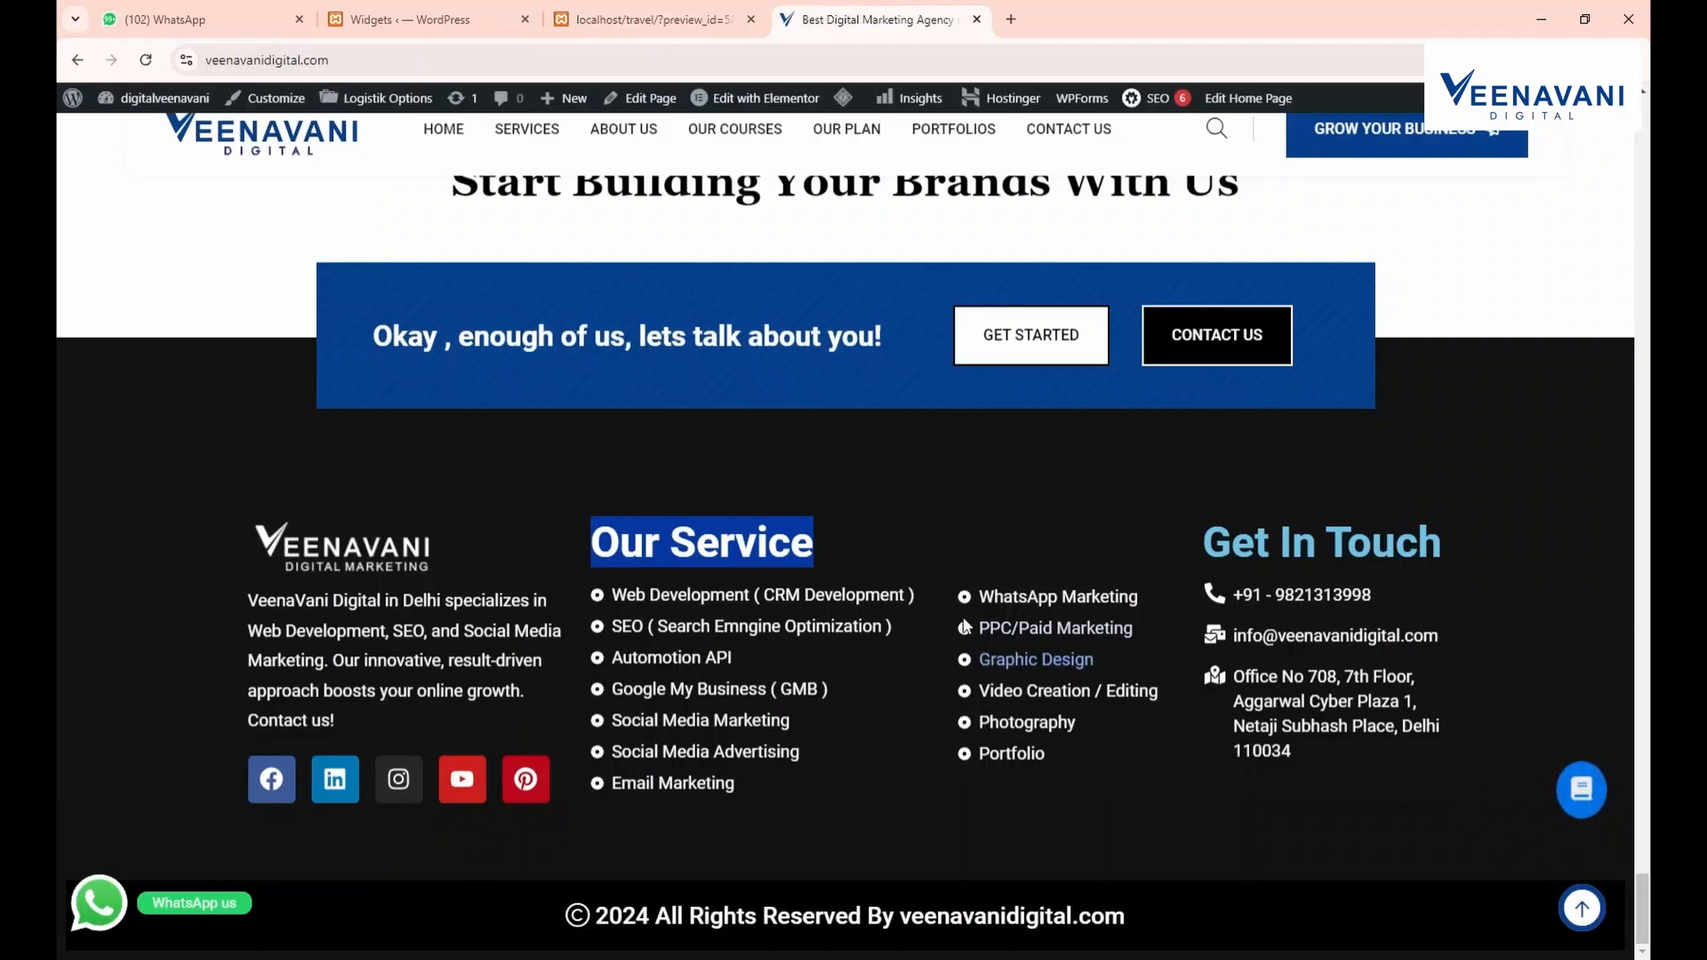
{"action": "left_click_drag", "start_coordinate": [1066, 766], "coordinate": [969, 603]}
{"action": "key", "text": "ctrl+c"}
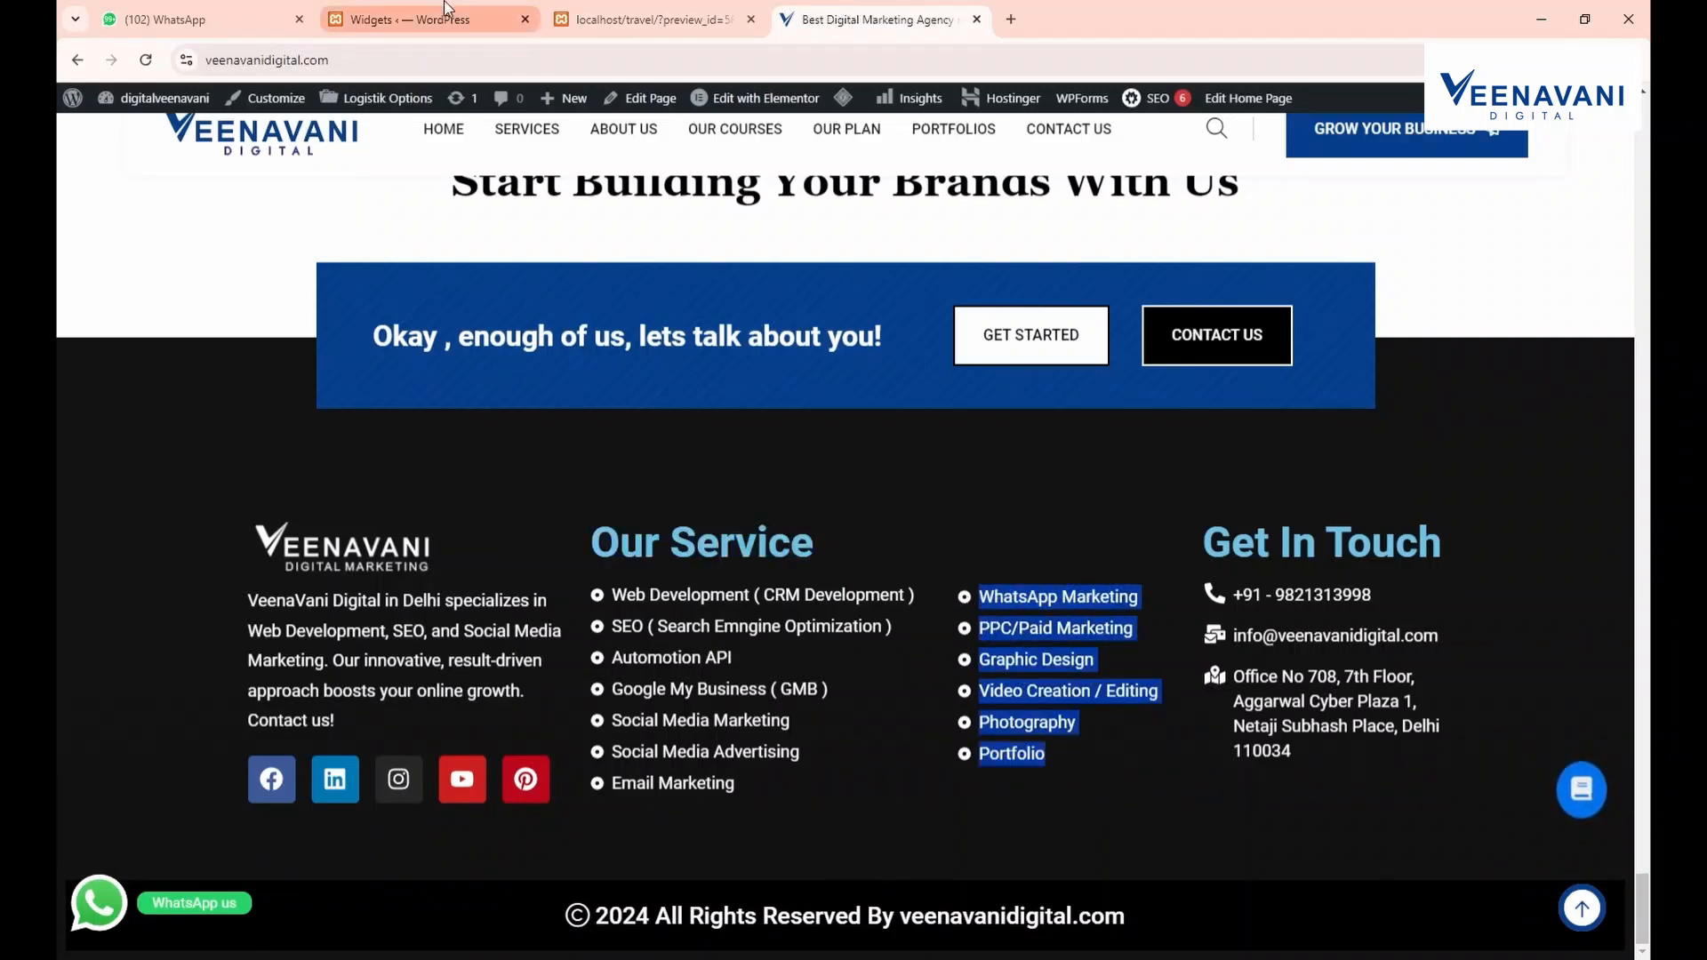
{"action": "left_click", "coordinate": [664, 16]}
{"action": "left_click", "coordinate": [418, 19]}
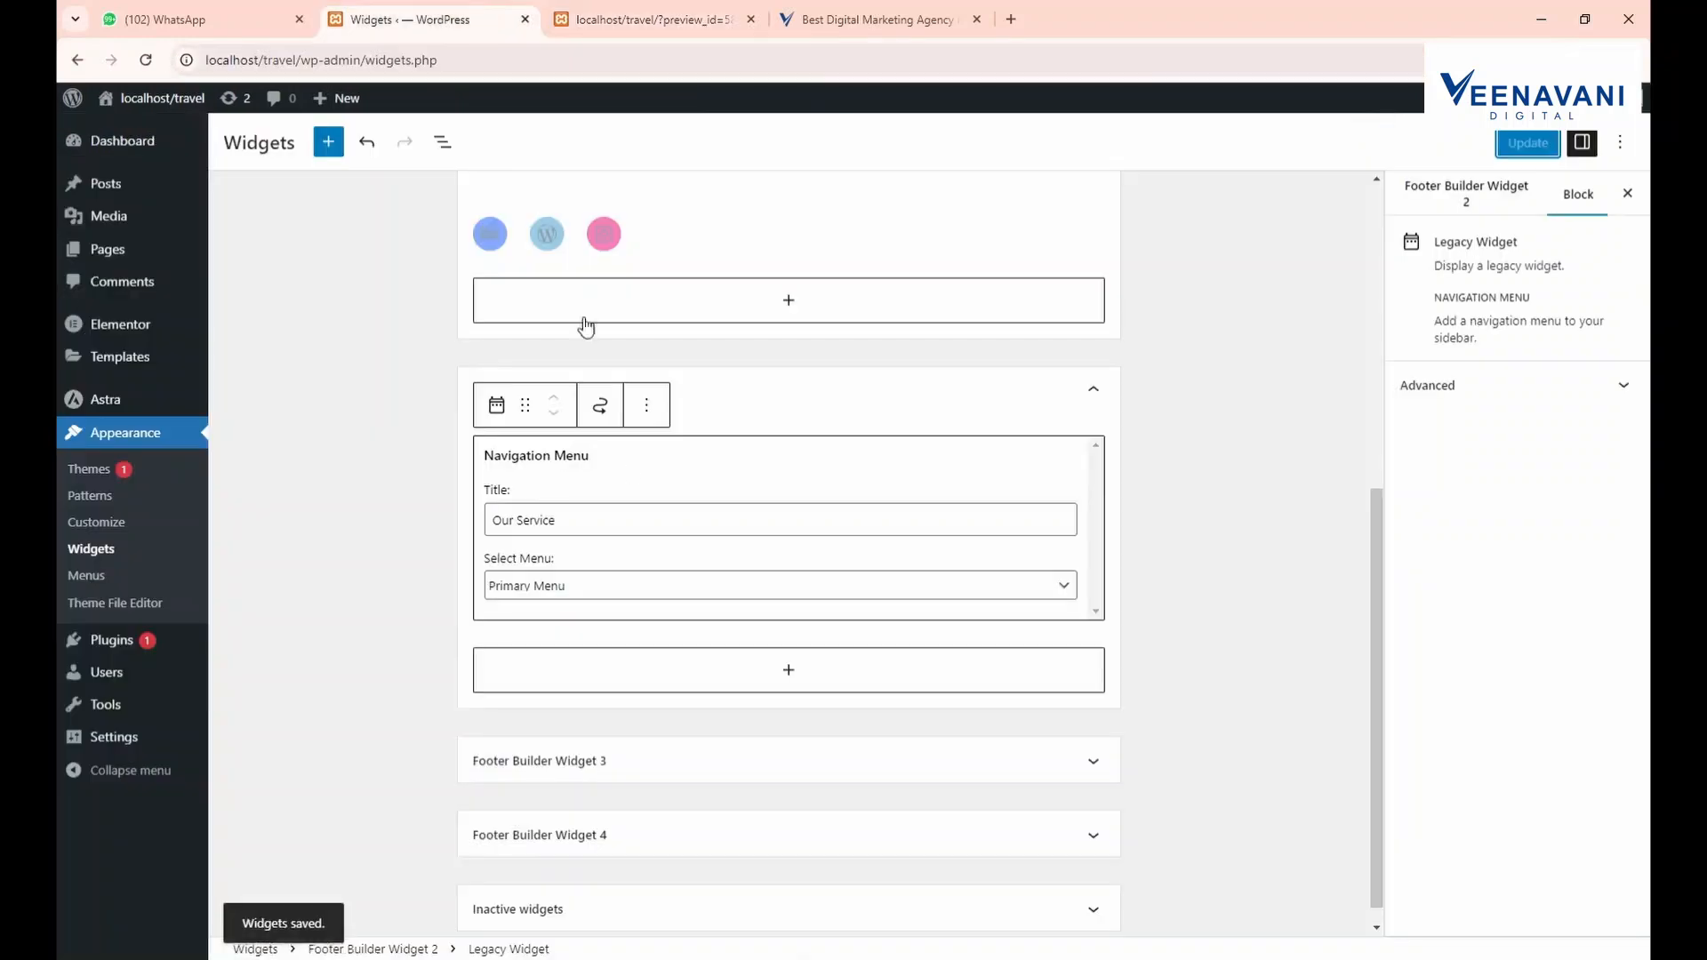
Paste the six services into a new paragraph block in Footer Builder Widget 3
{"action": "left_click", "coordinate": [646, 749]}
{"action": "left_click", "coordinate": [647, 749]}
{"action": "left_click", "coordinate": [653, 805]}
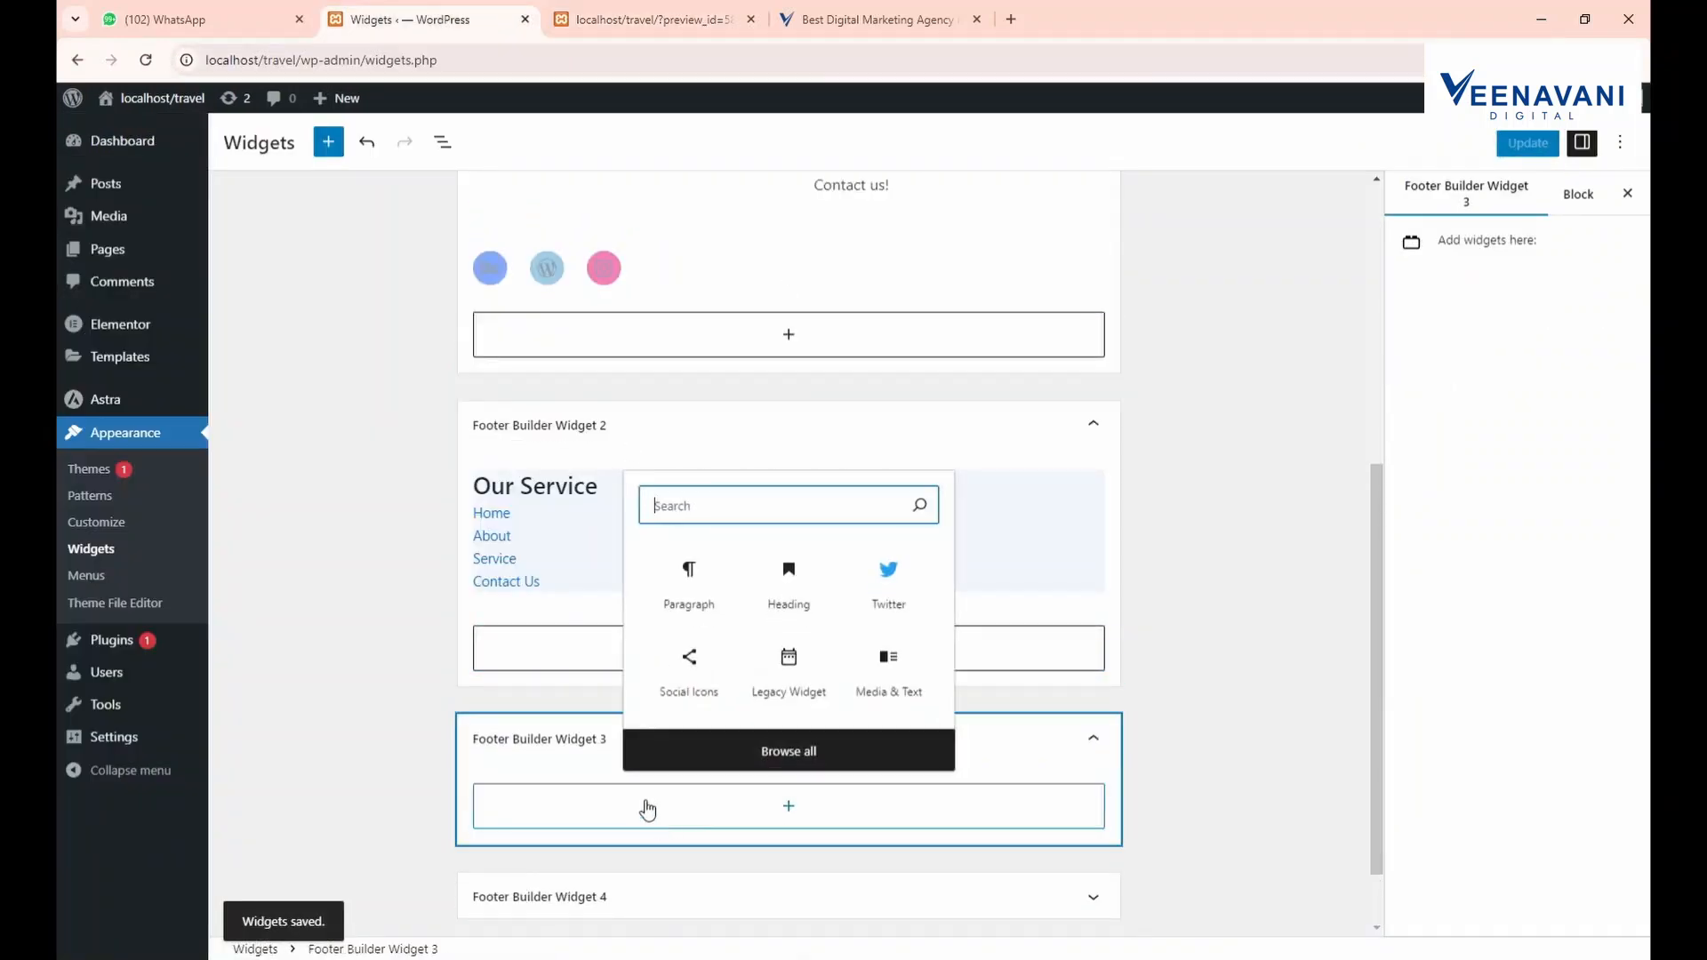
{"action": "type", "text": "text"}
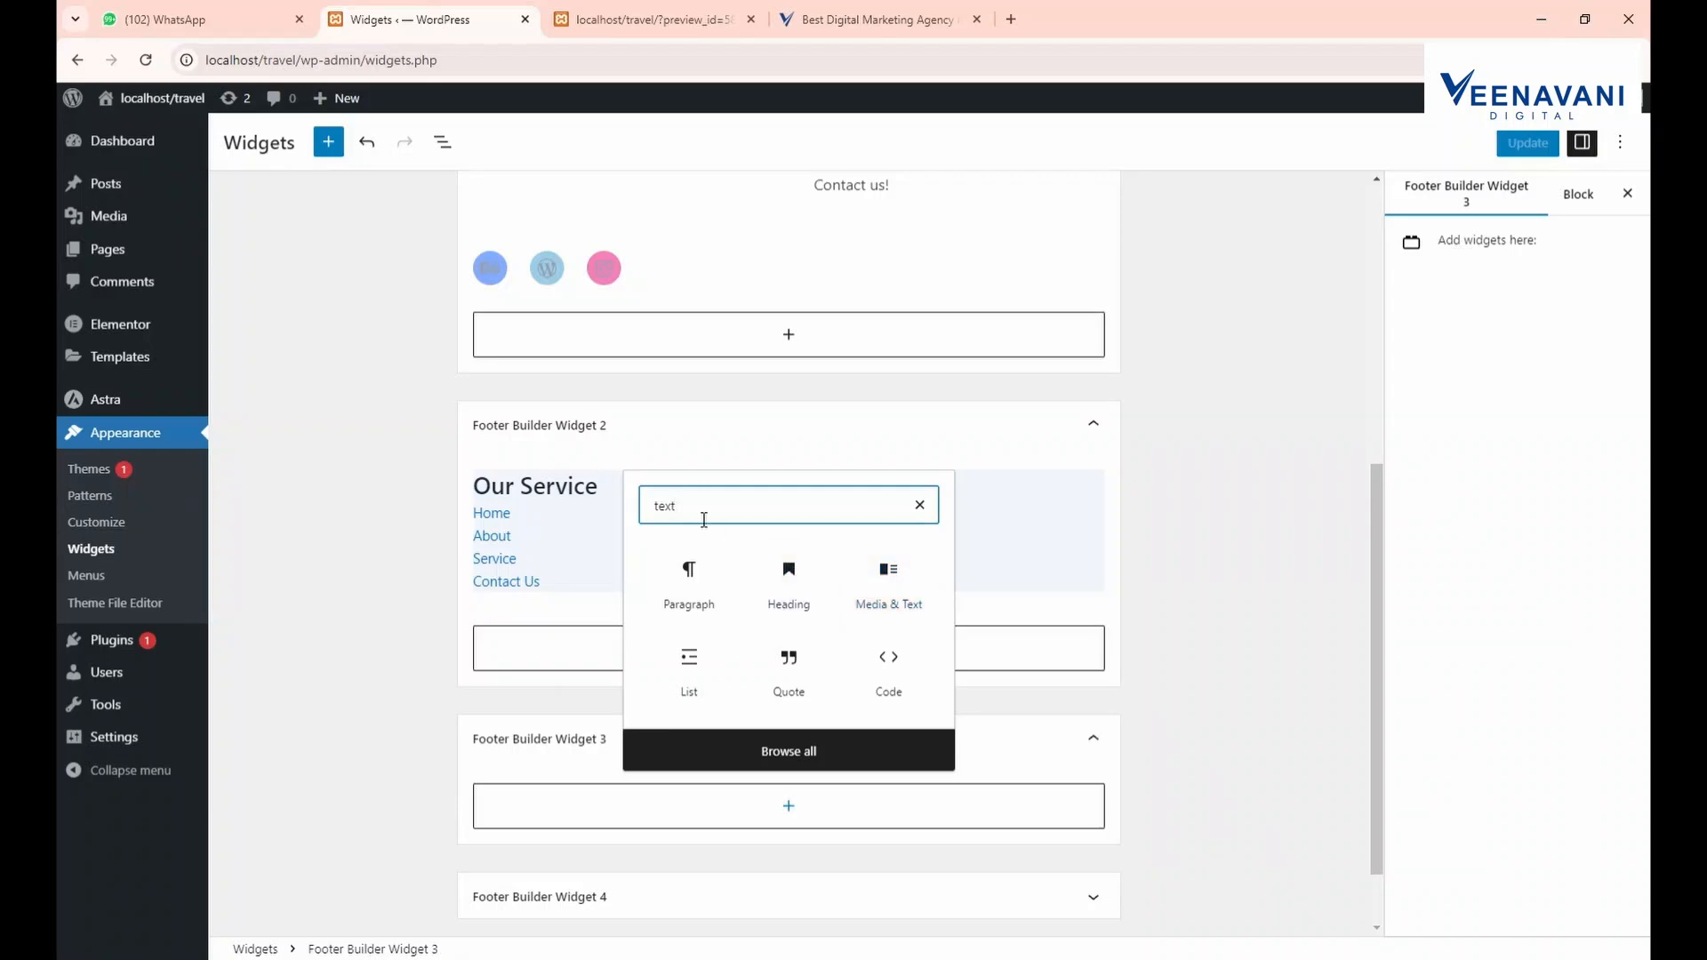
{"action": "left_click", "coordinate": [715, 608]}
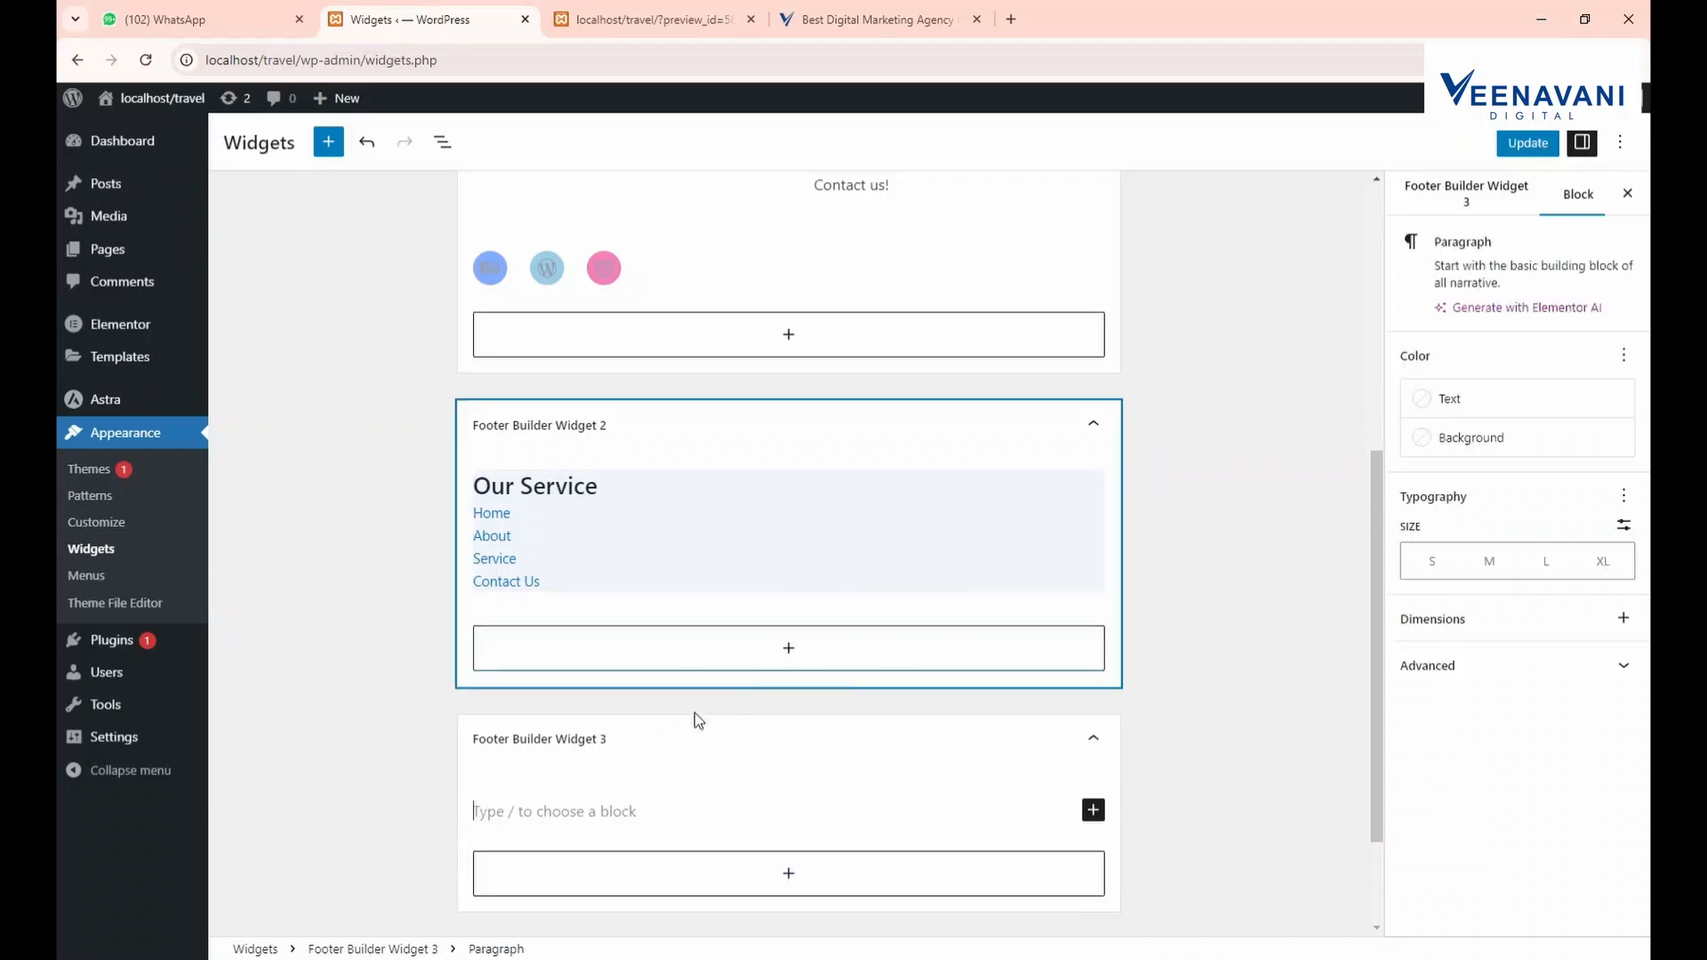
{"action": "key", "text": "ctrl+v"}
Expand Footer Builder Widget 4 and glance at the reference site
{"action": "left_click", "coordinate": [533, 805]}
{"action": "left_click", "coordinate": [818, 18]}
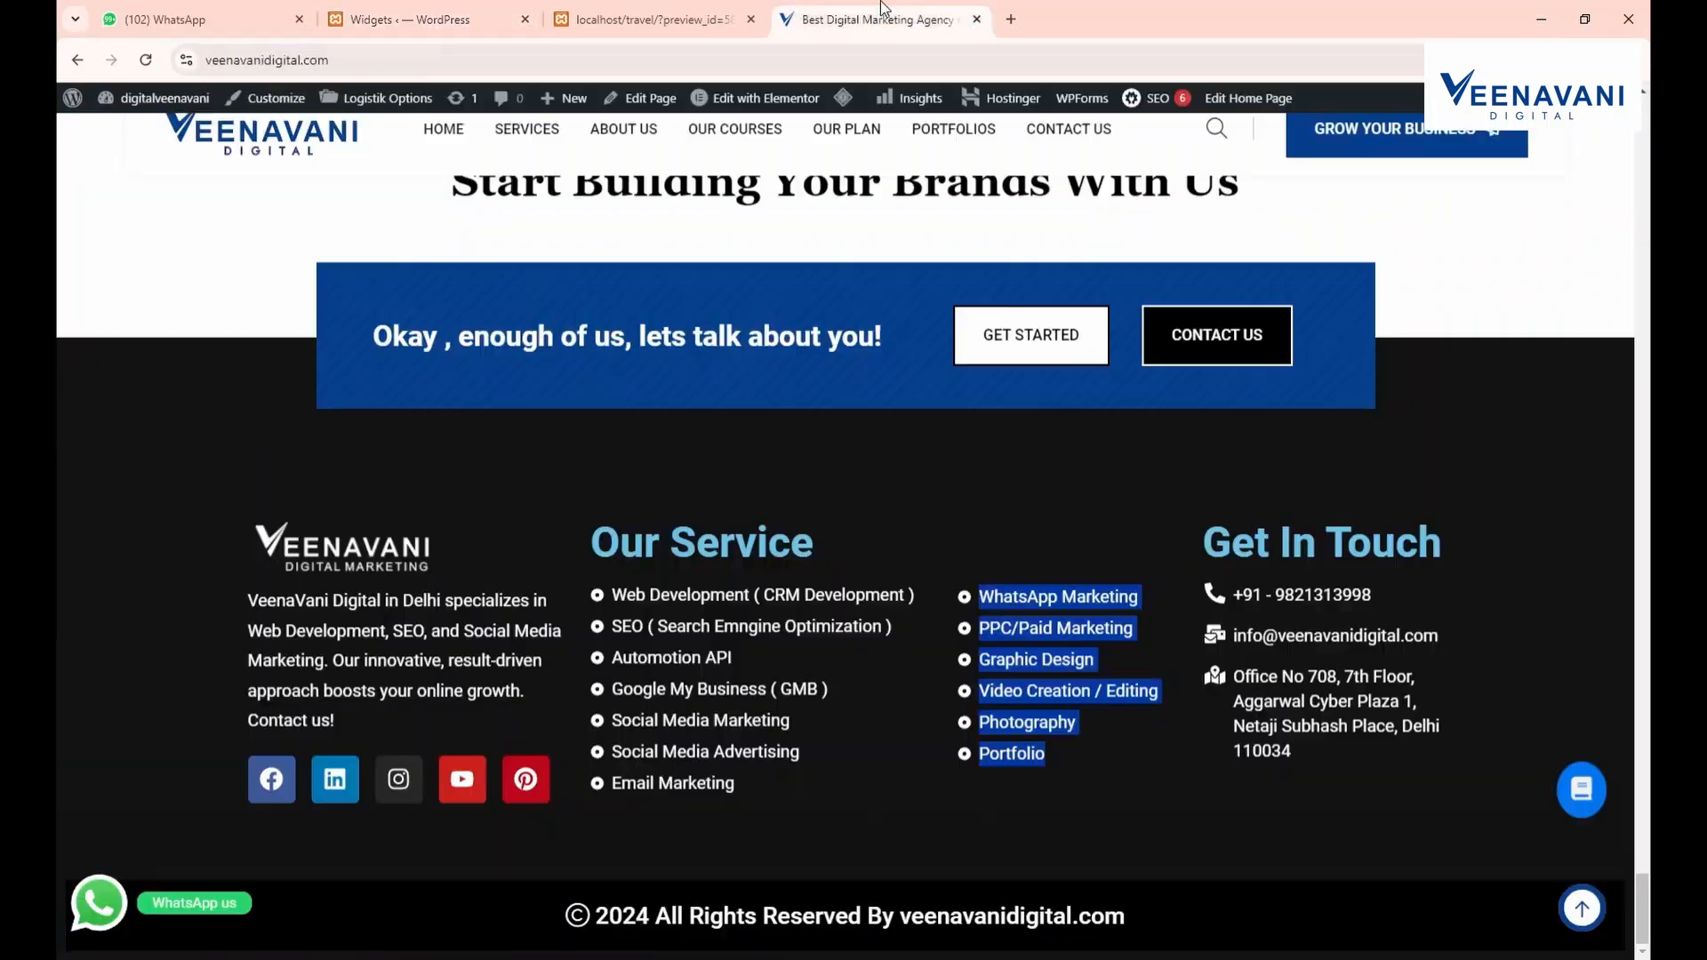
{"action": "left_click", "coordinate": [427, 18]}
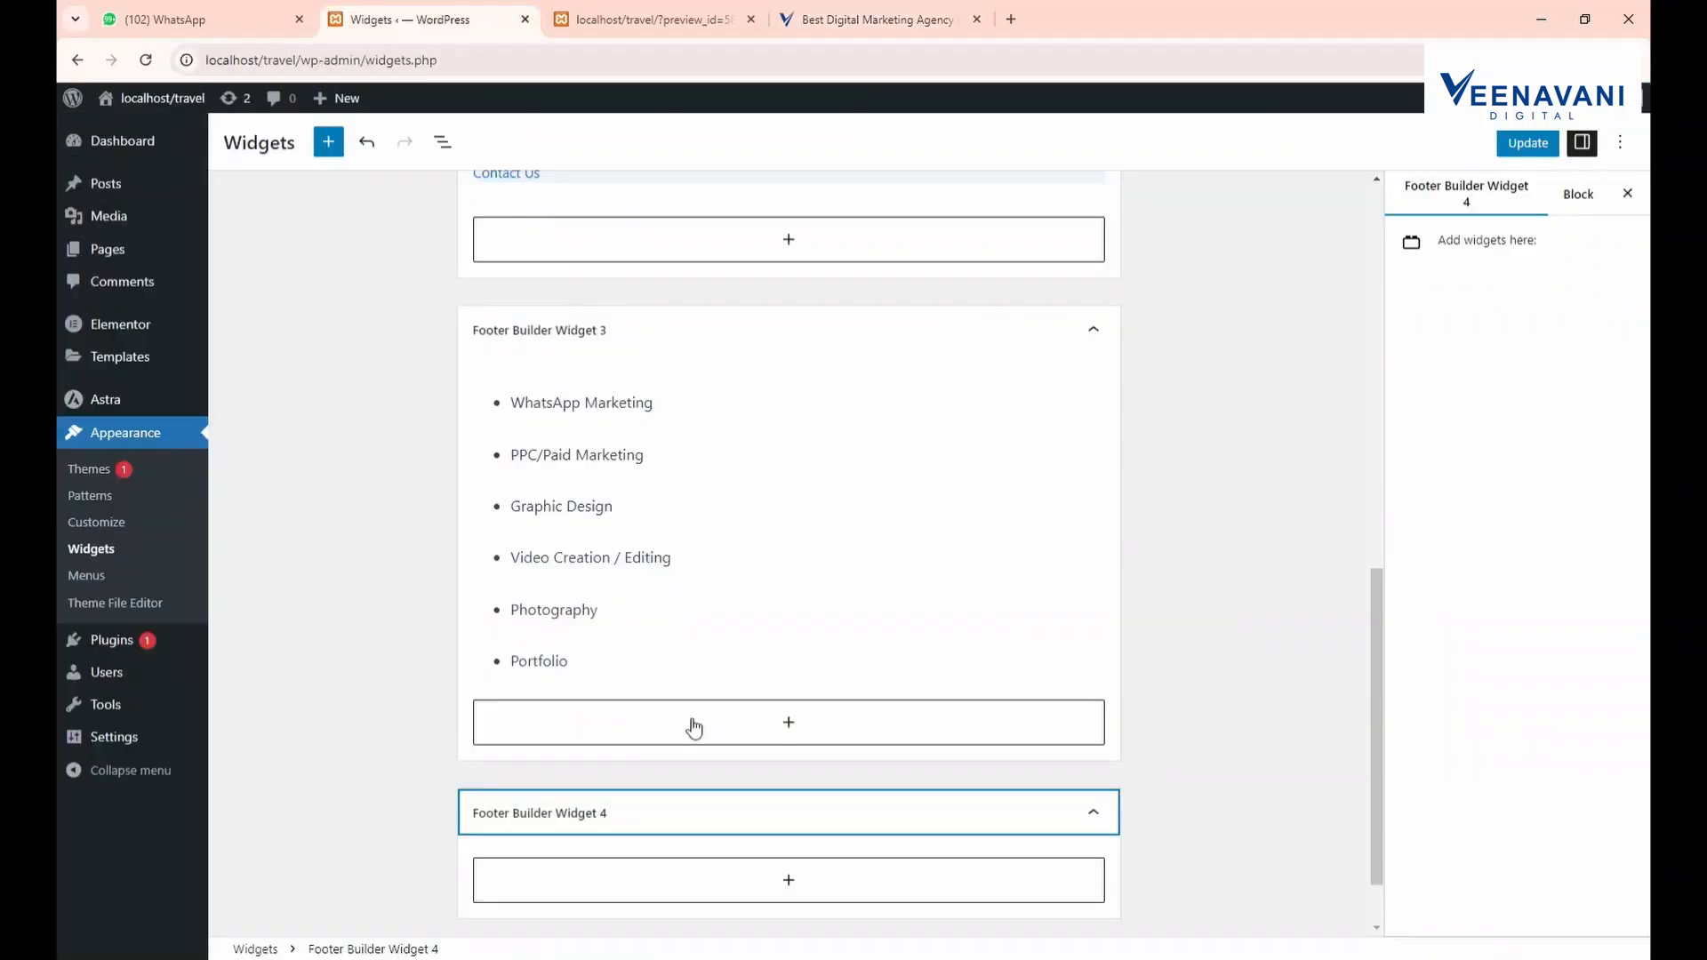
Try inserting blocks in Widget 4, removing an unwanted empty list block
{"action": "left_click", "coordinate": [602, 877]}
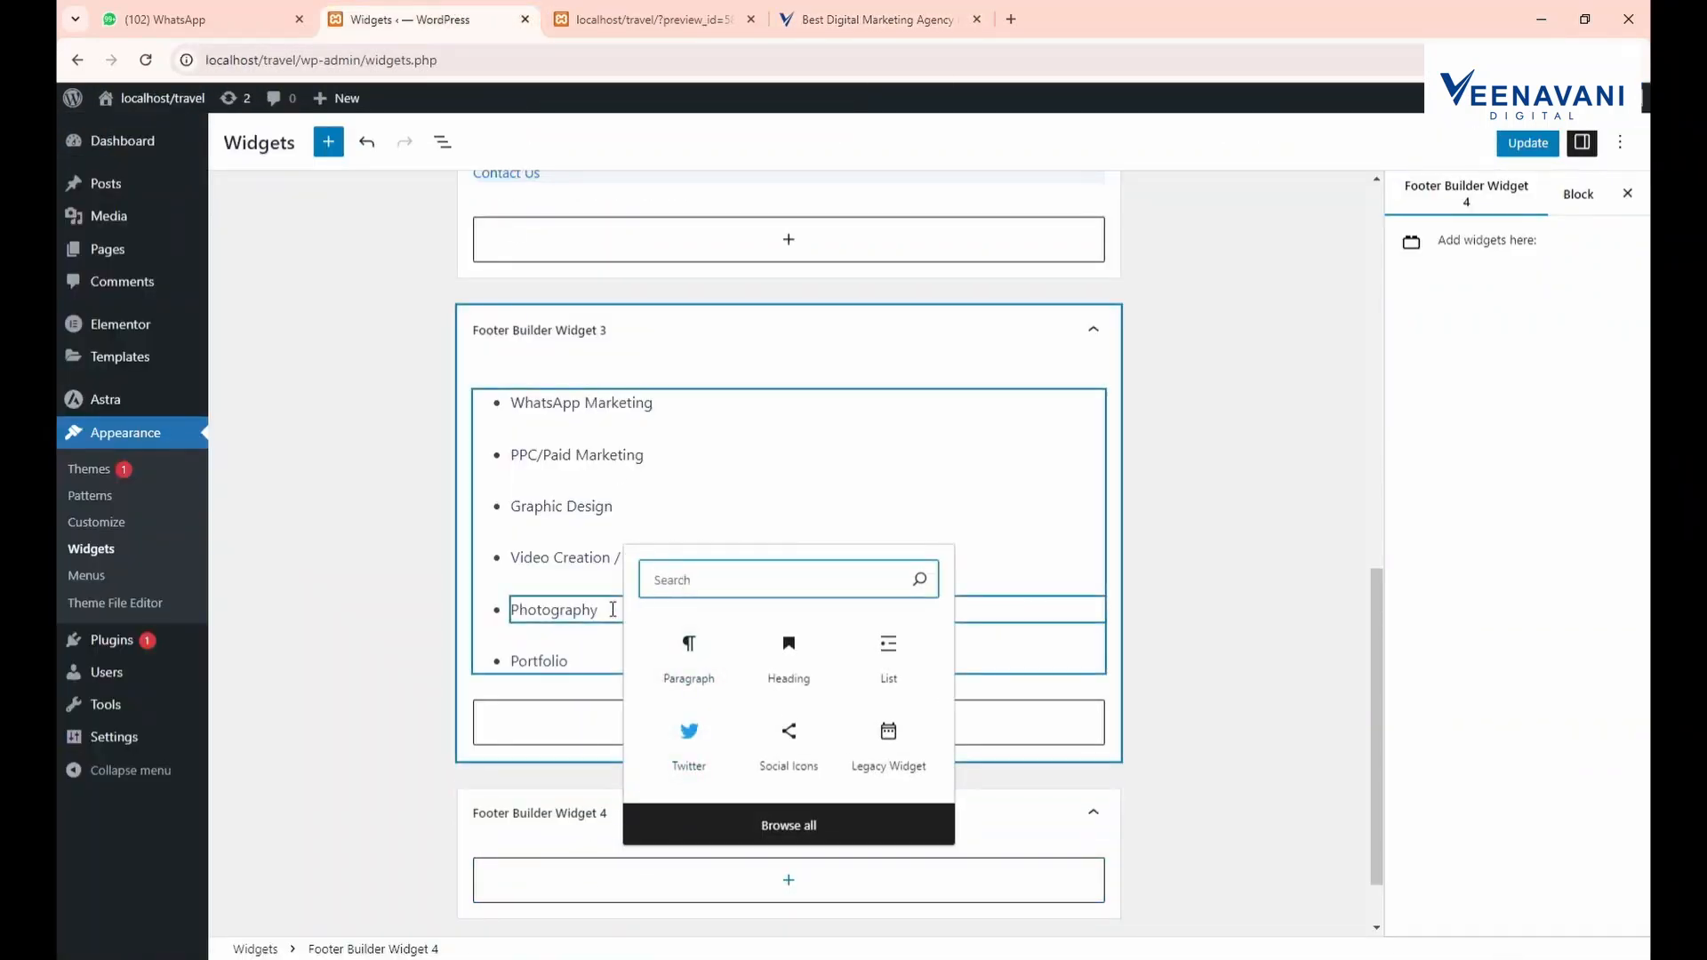
{"action": "type", "text": "icon"}
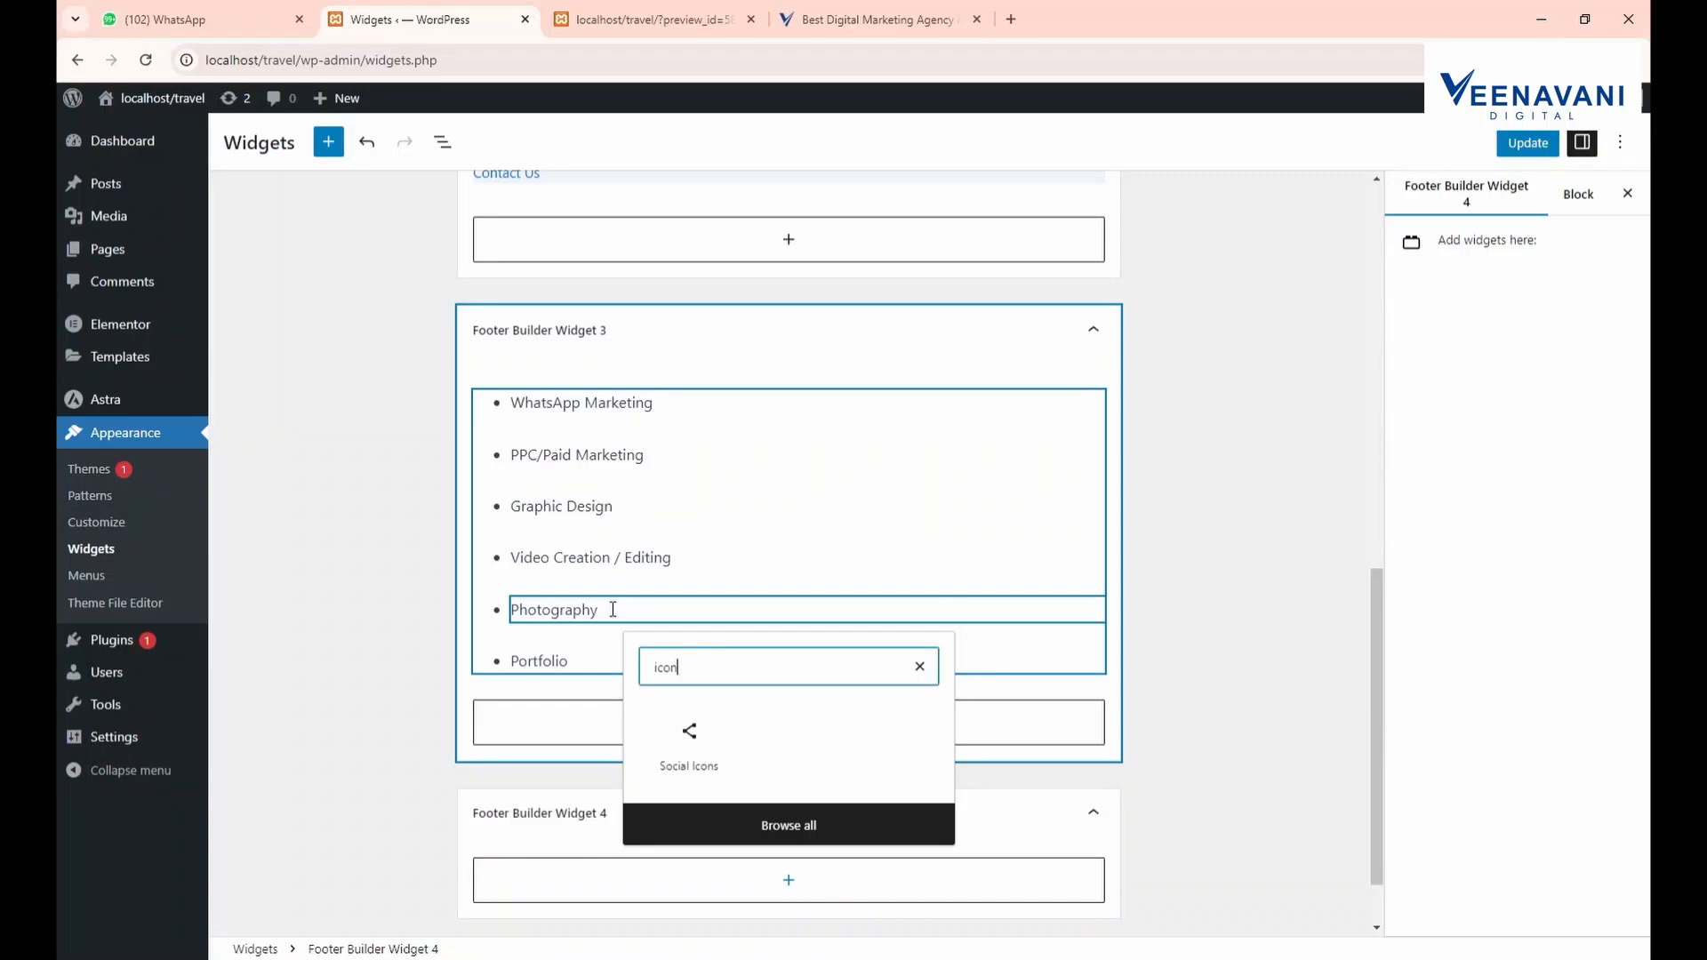
{"action": "left_click", "coordinate": [276, 760]}
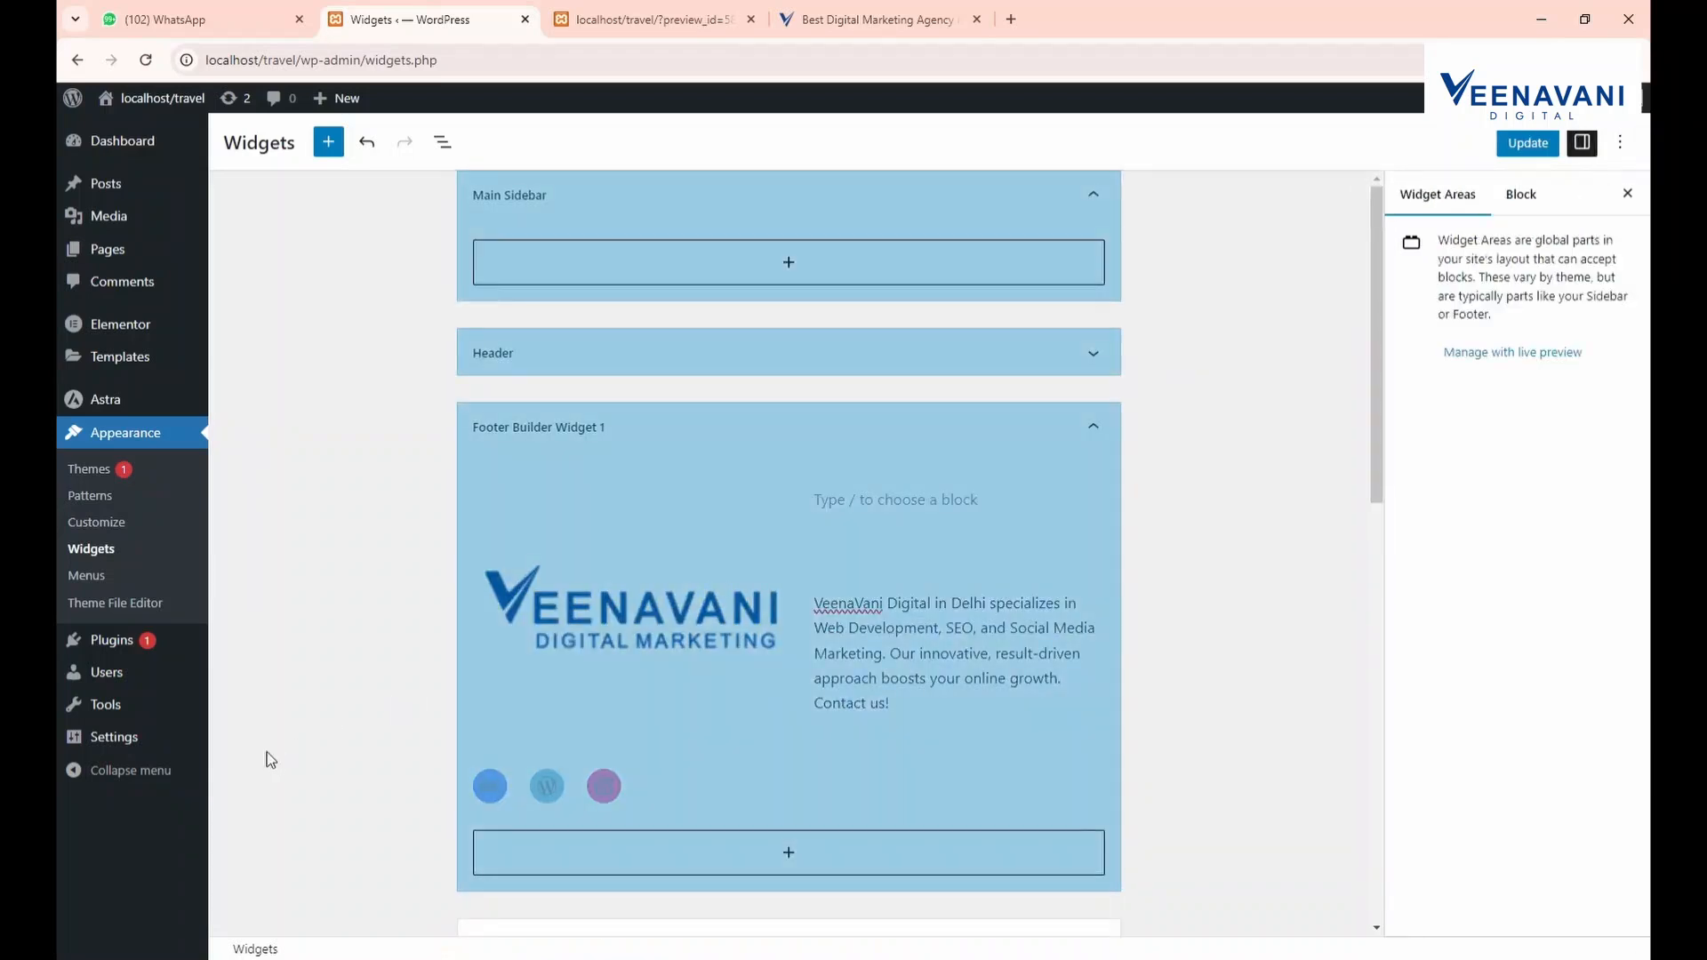
{"action": "scroll", "coordinate": [565, 691], "scroll_direction": "down", "scroll_amount": 10}
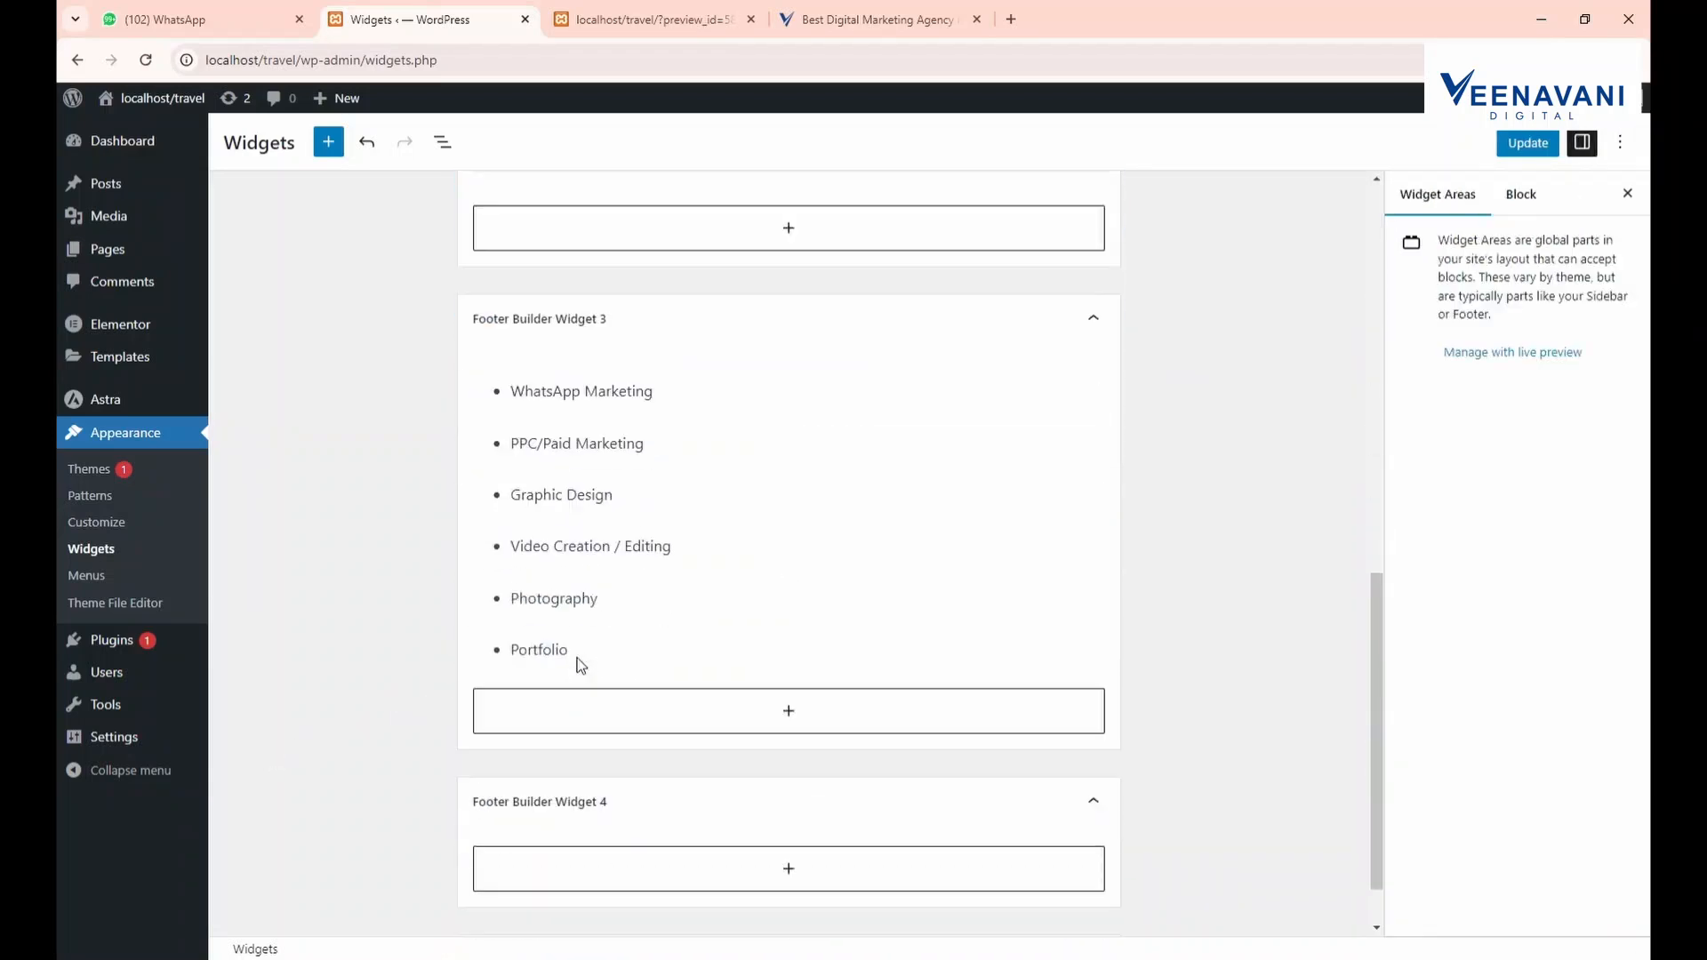
{"action": "left_click", "coordinate": [647, 853]}
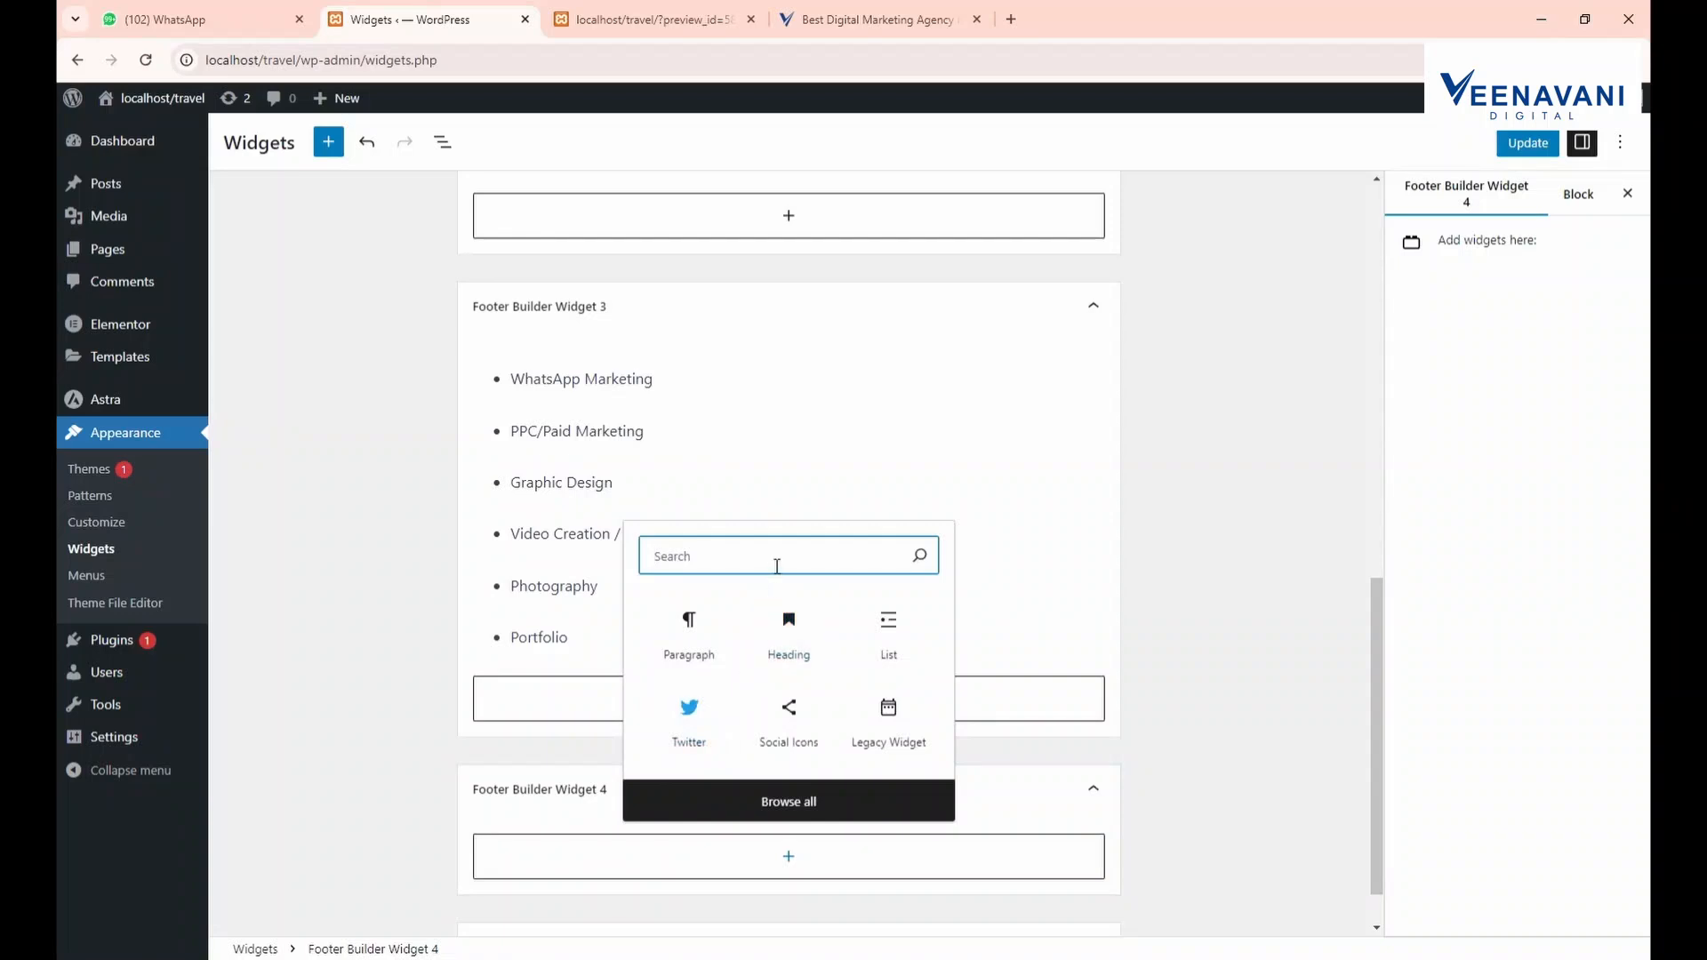
{"action": "left_click", "coordinate": [888, 623]}
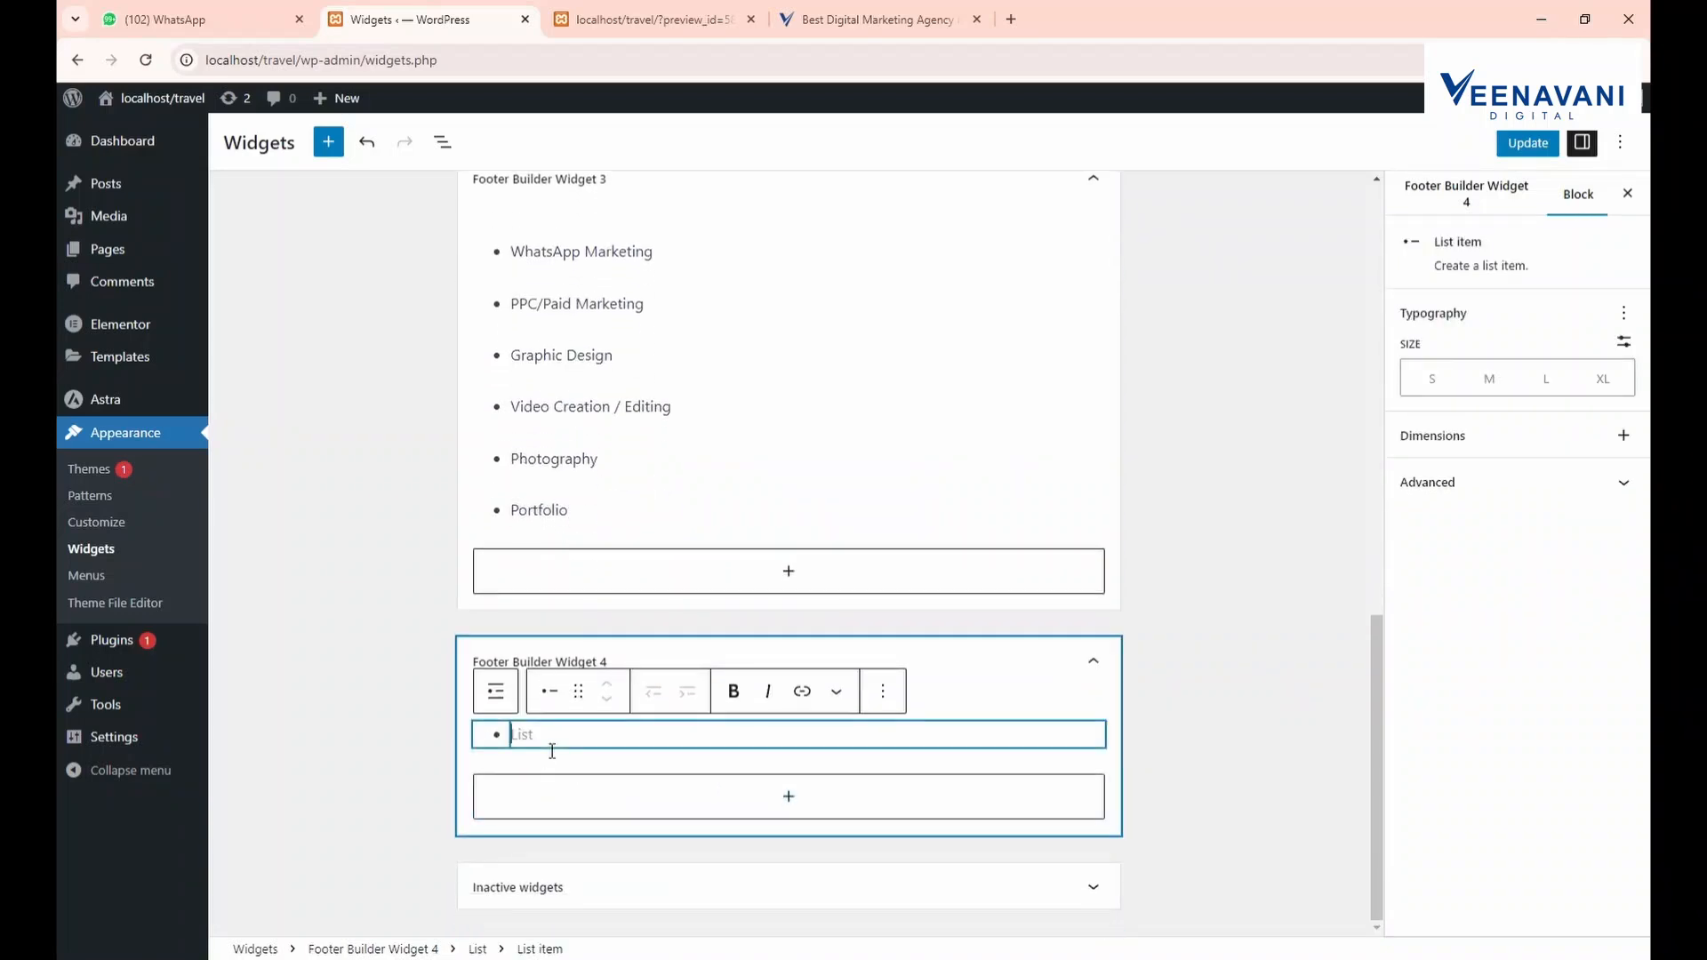
{"action": "key", "text": "BackSpace"}
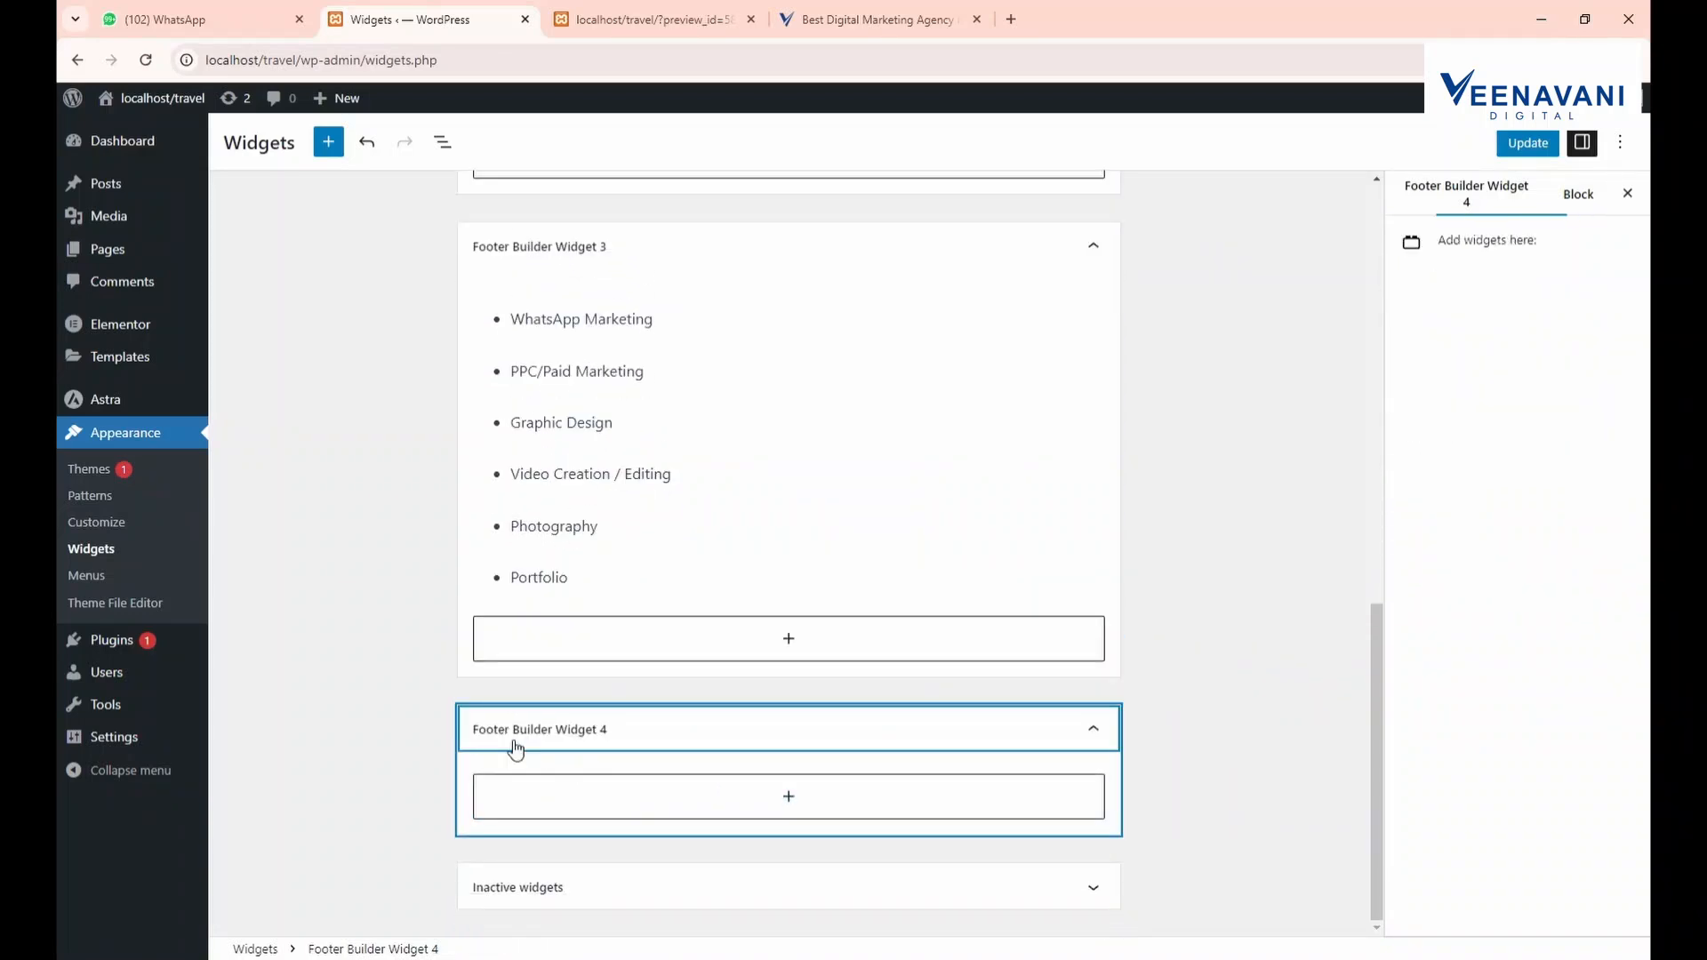
Search the block inserter for 'head' and insert a Heading block into Widget 4
{"action": "left_click", "coordinate": [667, 814]}
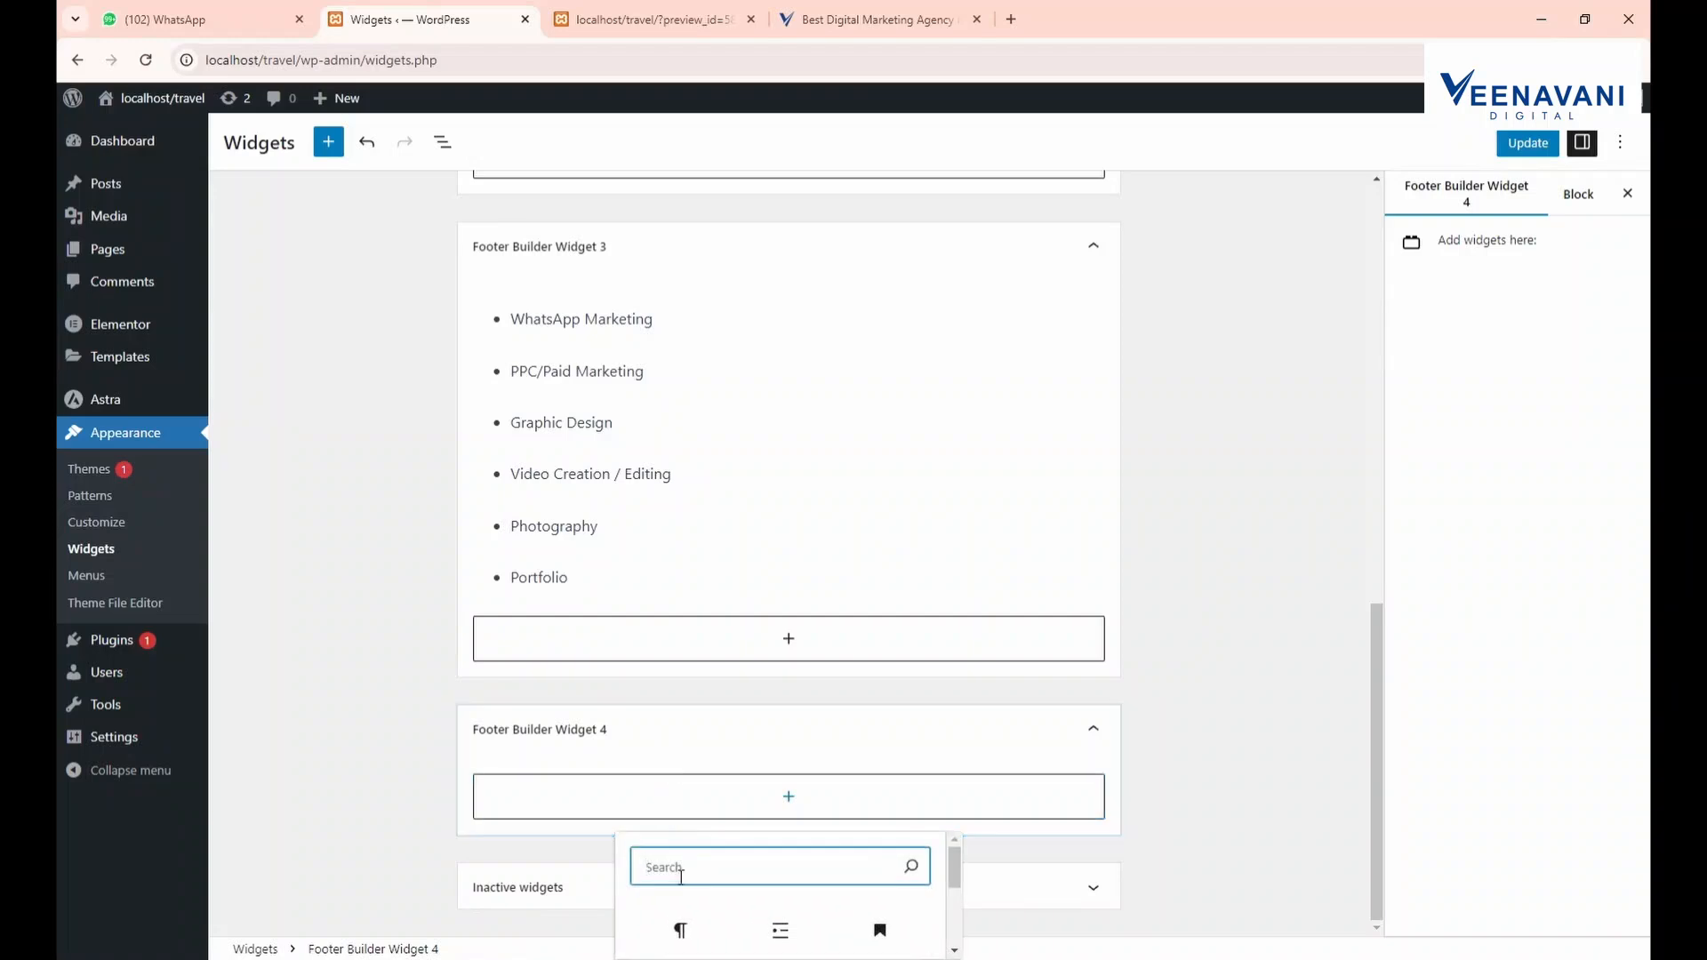
{"action": "type", "text": "edi"}
{"action": "scroll", "coordinate": [671, 880], "scroll_direction": "down", "scroll_amount": 3}
{"action": "scroll", "coordinate": [708, 880], "scroll_direction": "up", "scroll_amount": 2}
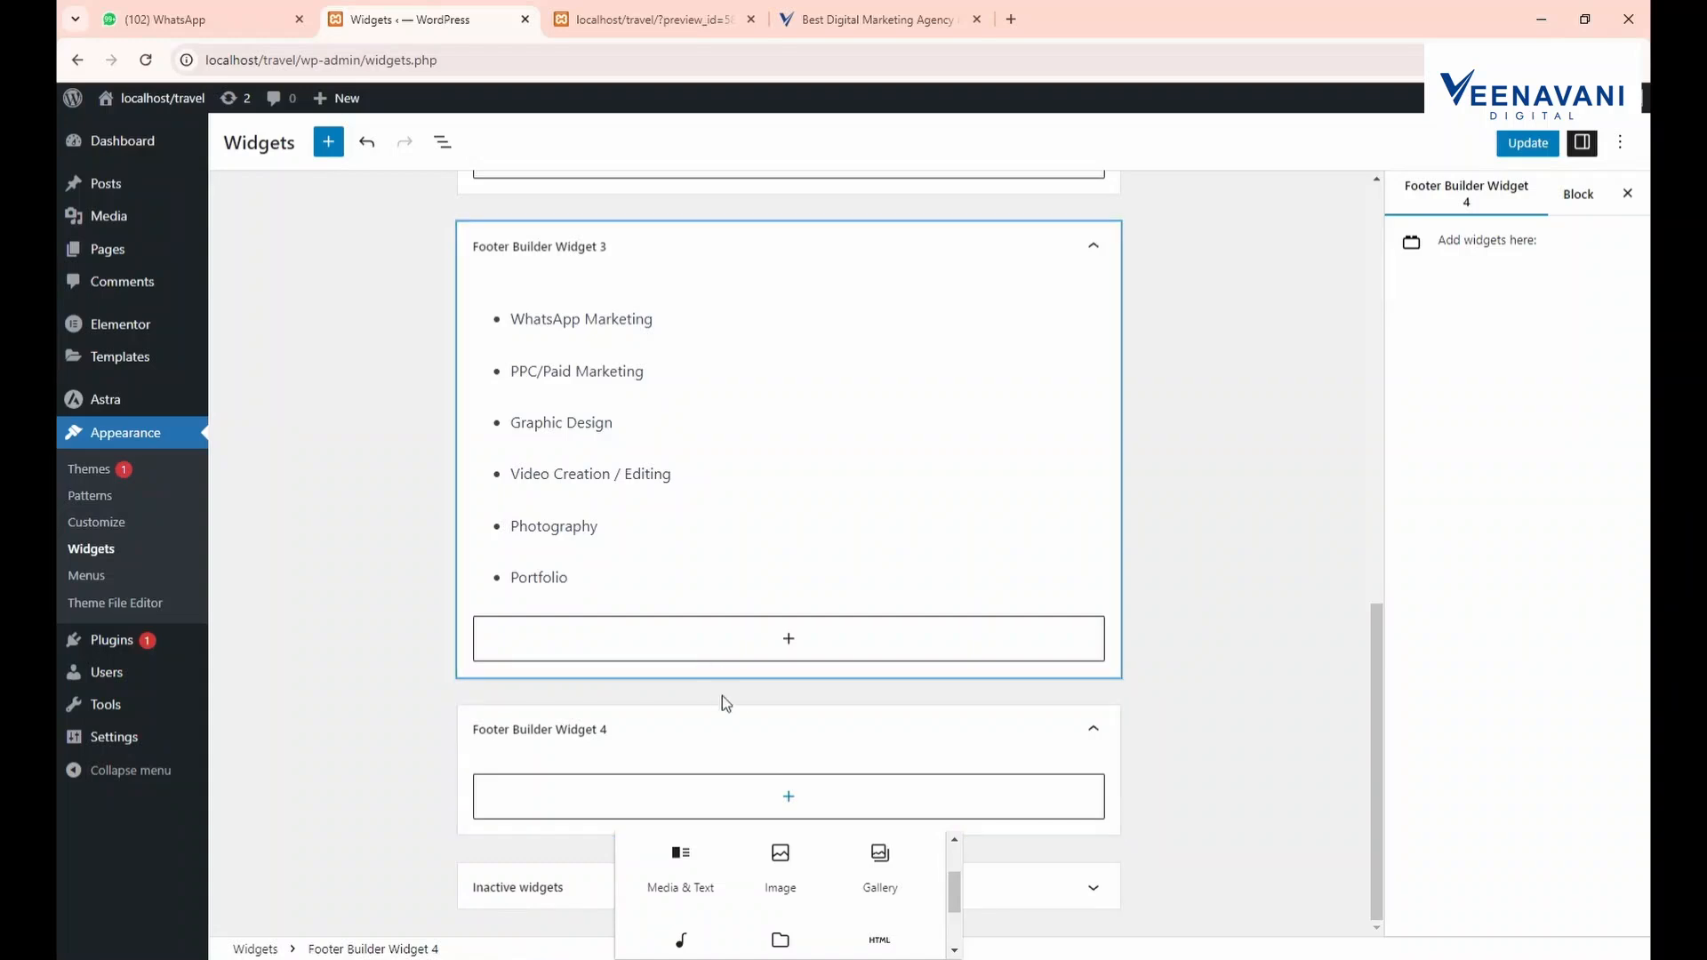
{"action": "scroll", "coordinate": [760, 895], "scroll_direction": "down", "scroll_amount": 2}
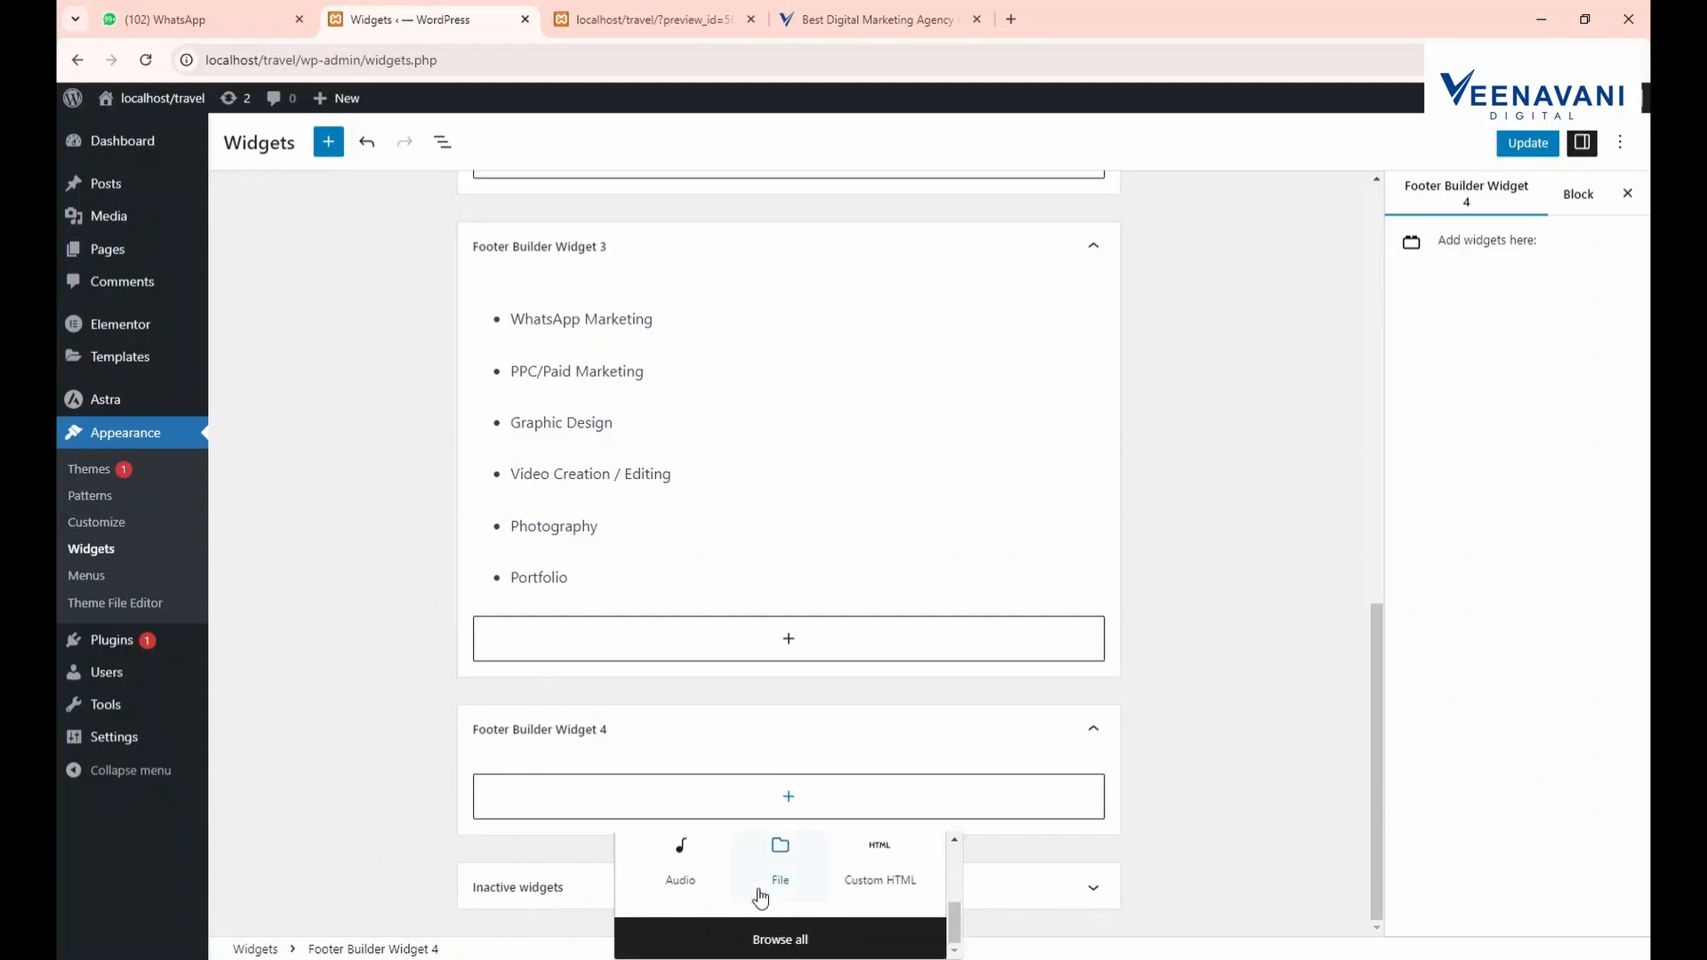
{"action": "scroll", "coordinate": [760, 895], "scroll_direction": "up", "scroll_amount": 3}
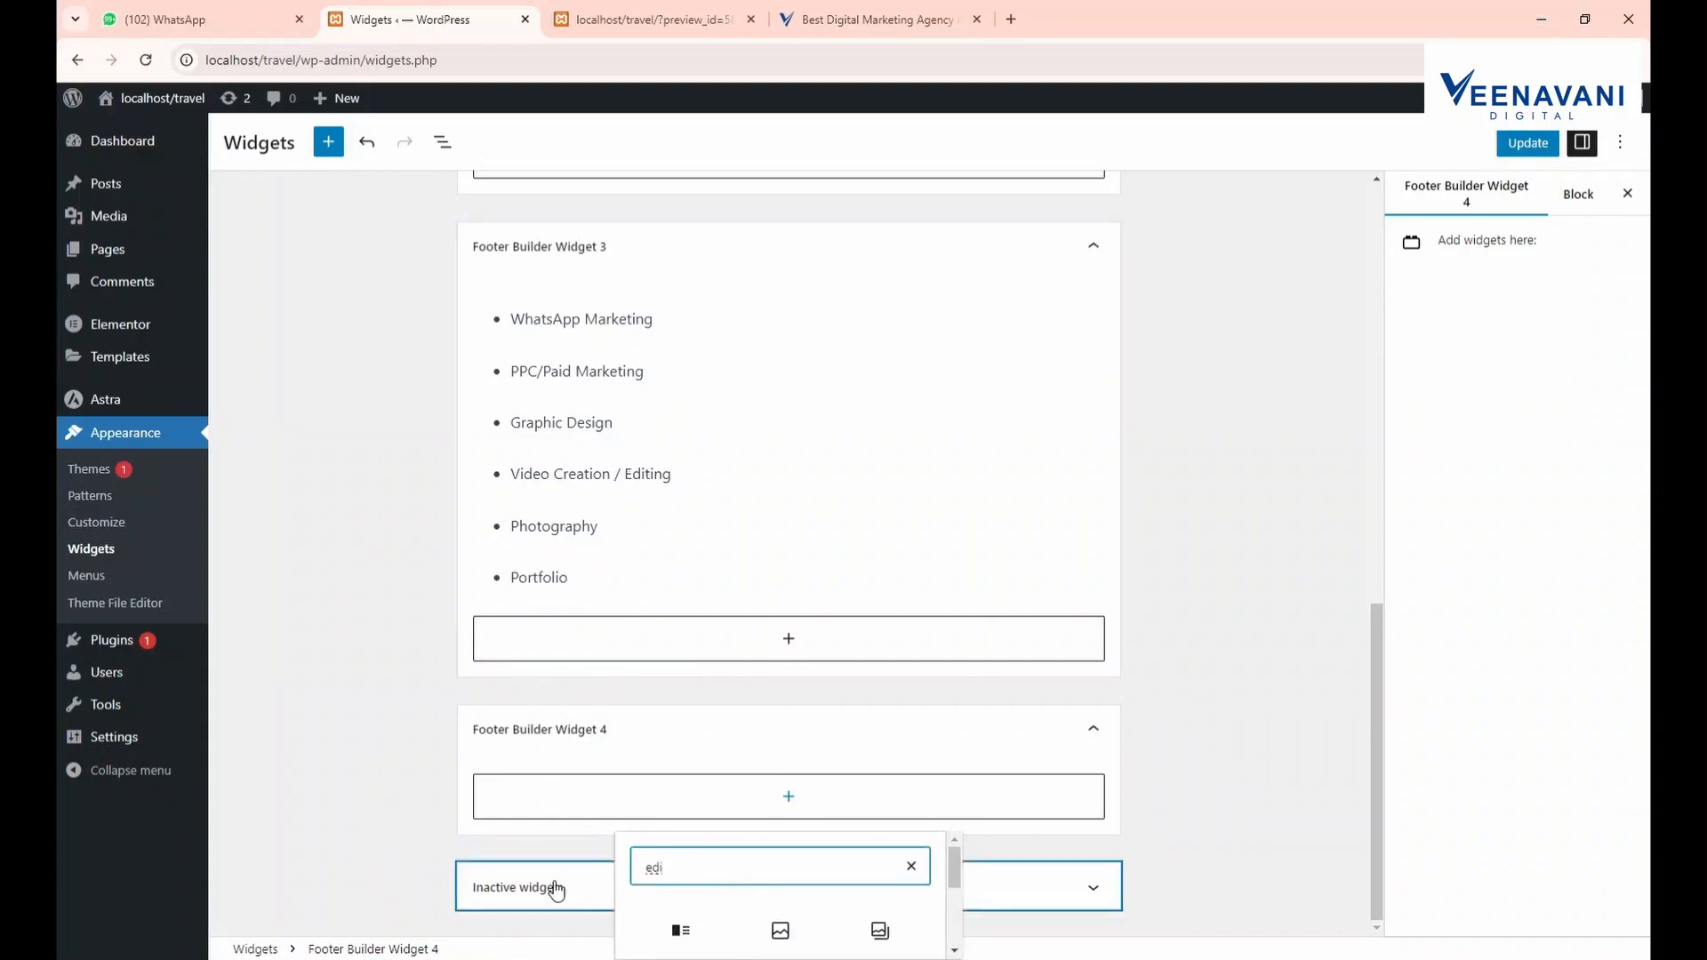
{"action": "key", "text": "BackSpace"}
{"action": "key", "text": "BackSpace"}
{"action": "key", "text": "BackSpace"}
{"action": "type", "text": "para"}
{"action": "scroll", "coordinate": [791, 875], "scroll_direction": "down", "scroll_amount": 1}
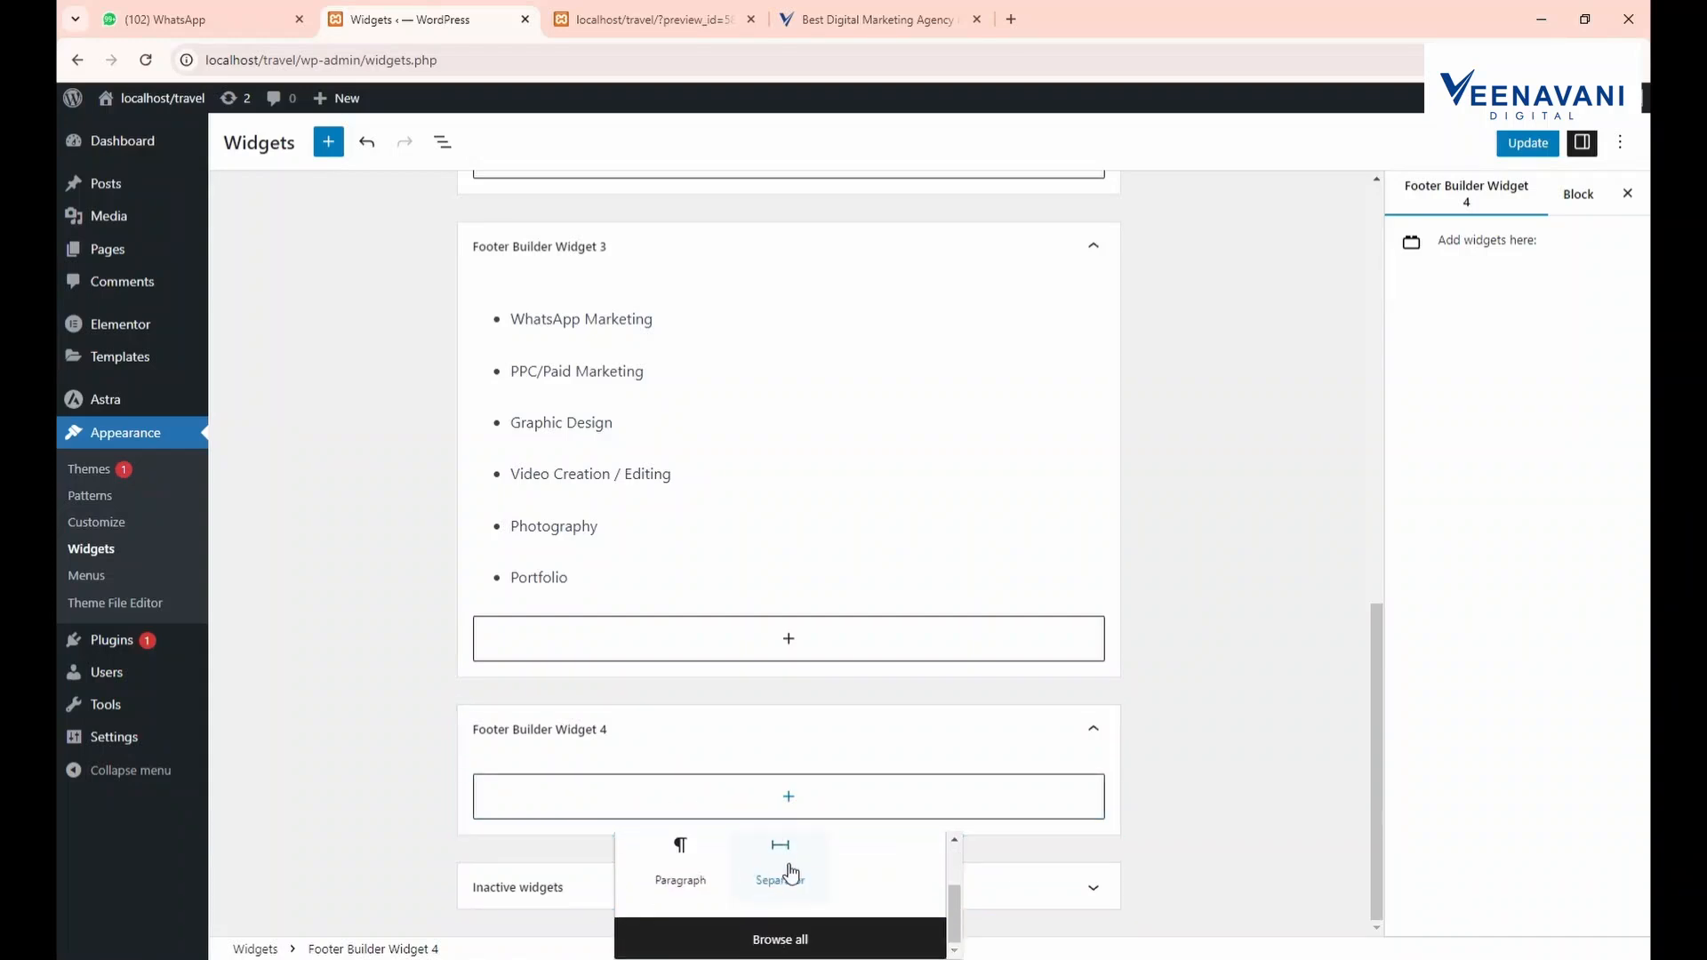
{"action": "scroll", "coordinate": [718, 864], "scroll_direction": "up", "scroll_amount": 1}
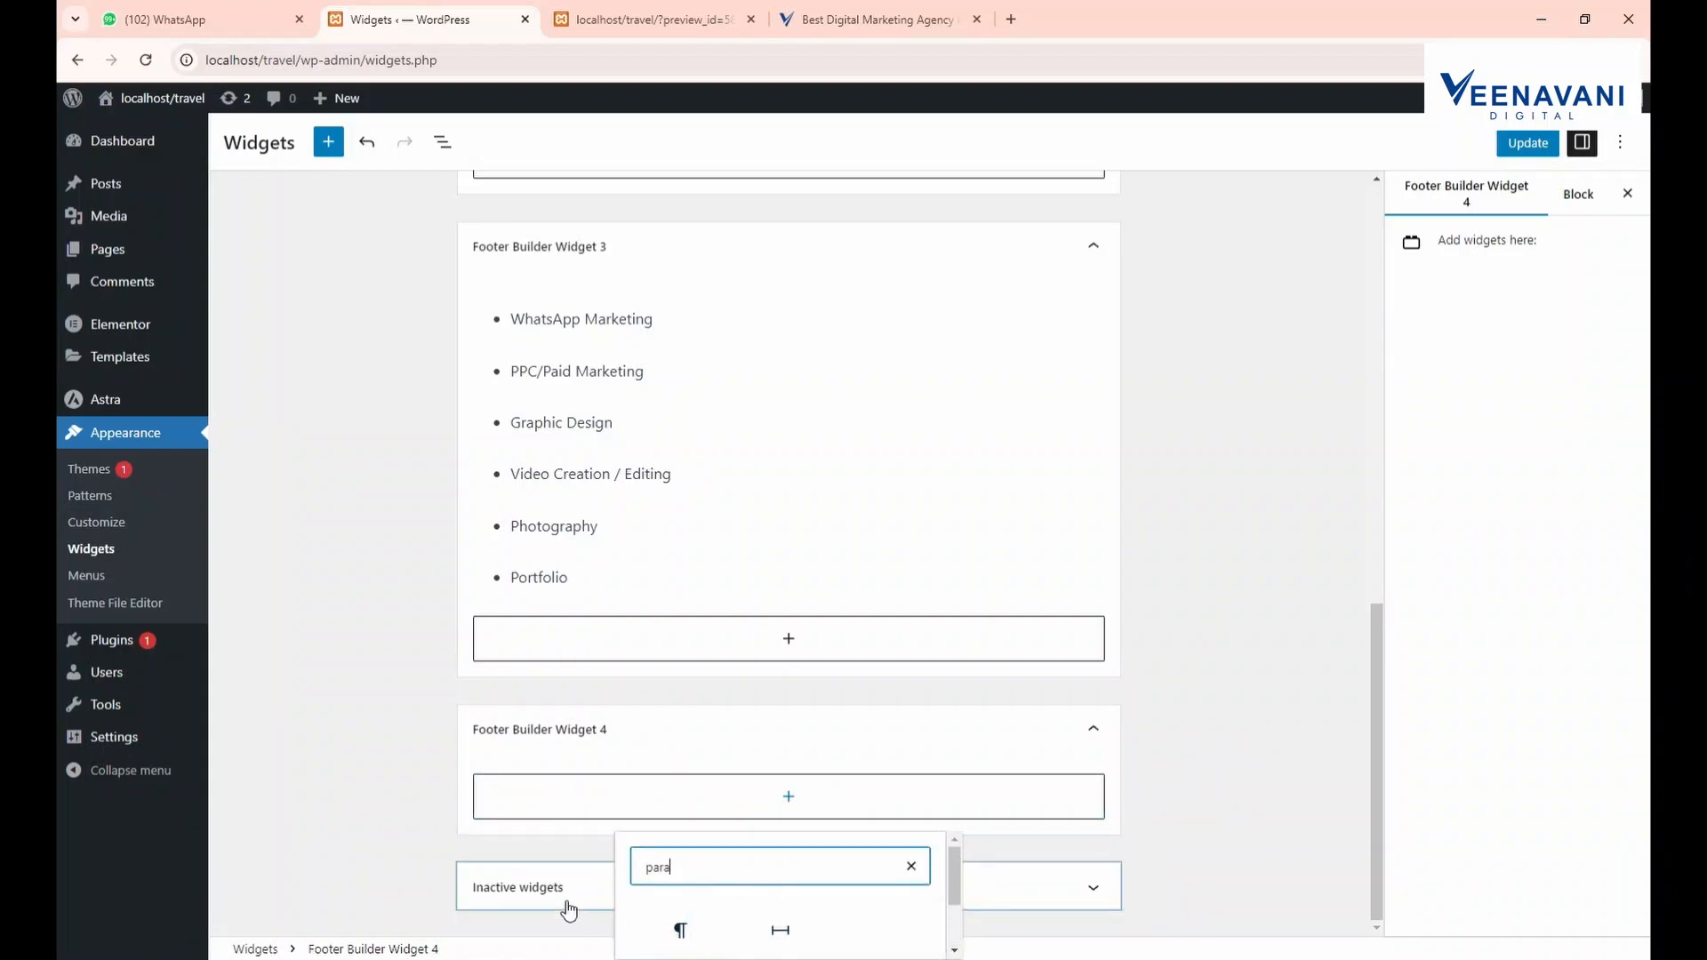
{"action": "key", "text": "BackSpace"}
{"action": "key", "text": "BackSpace"}
{"action": "key", "text": "BackSpace"}
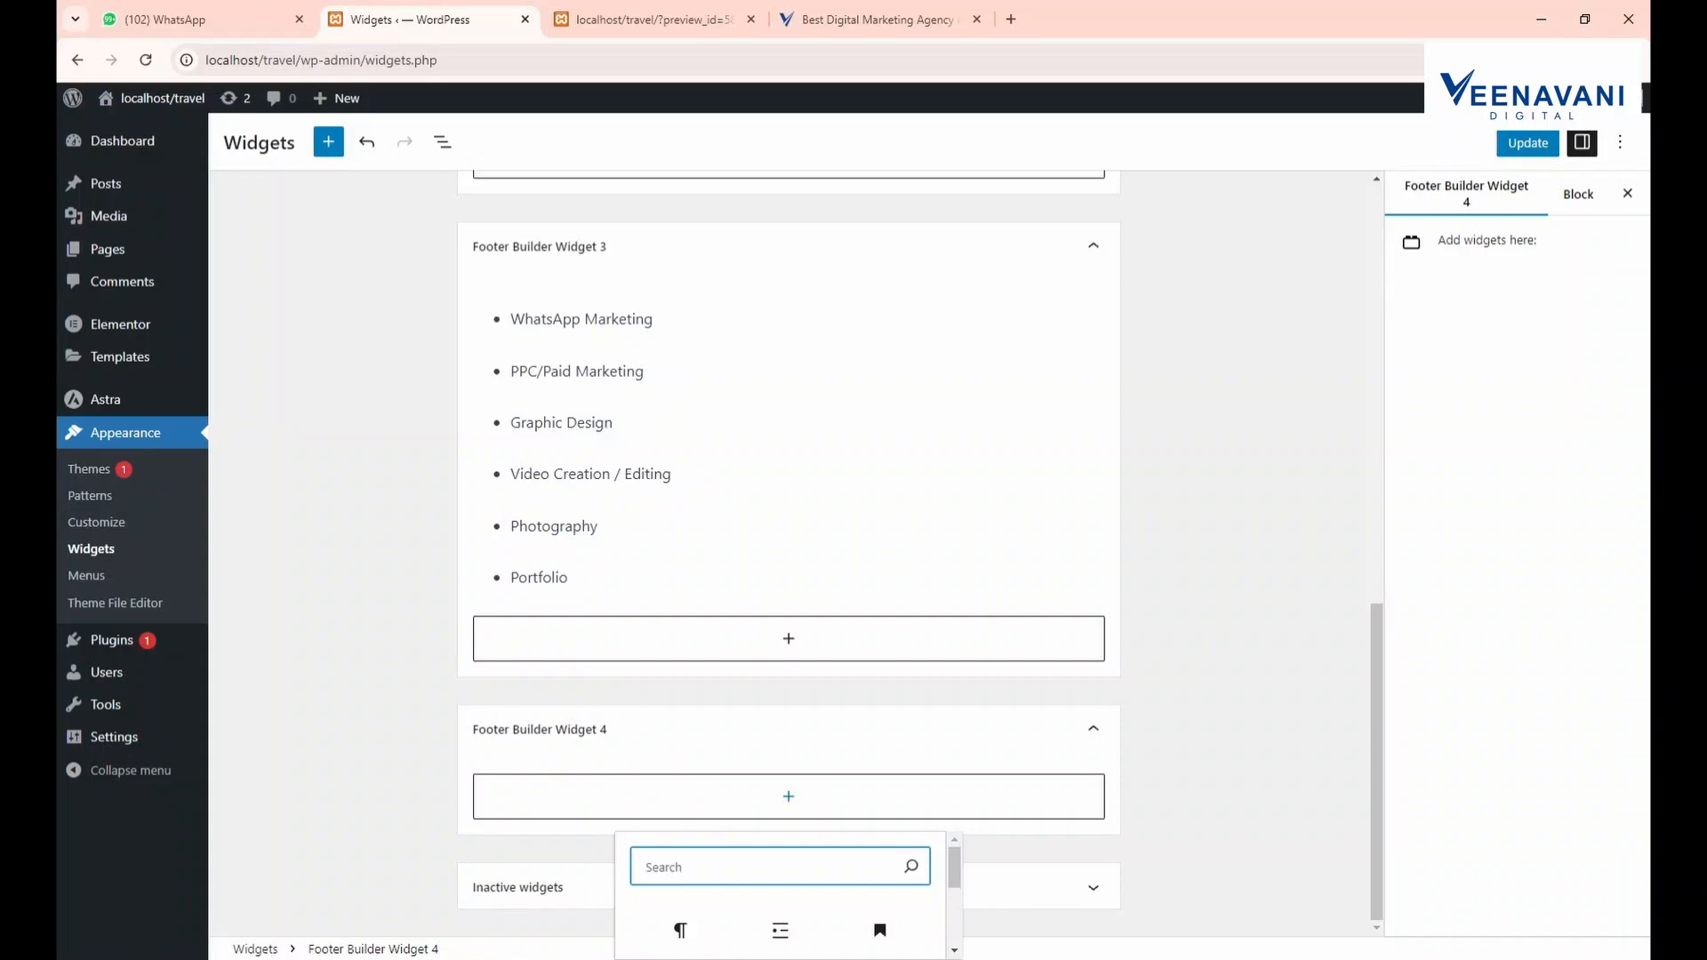
{"action": "type", "text": "head"}
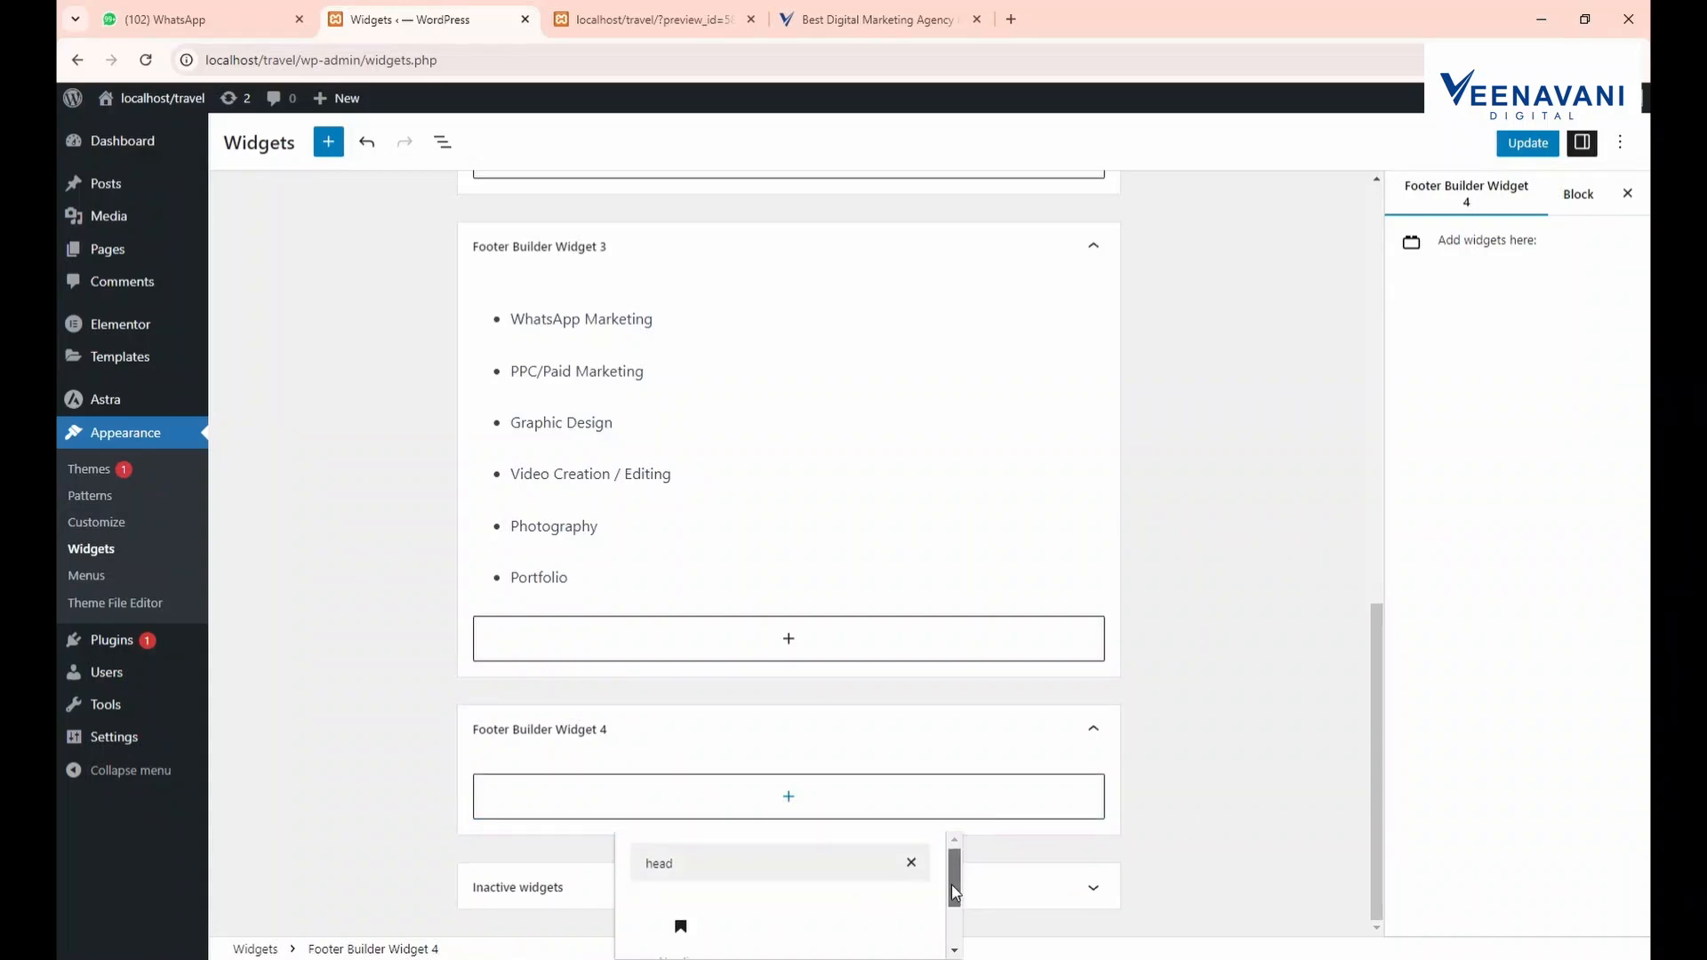
{"action": "scroll", "coordinate": [951, 884], "scroll_direction": "down", "scroll_amount": 2}
{"action": "left_click", "coordinate": [680, 866]}
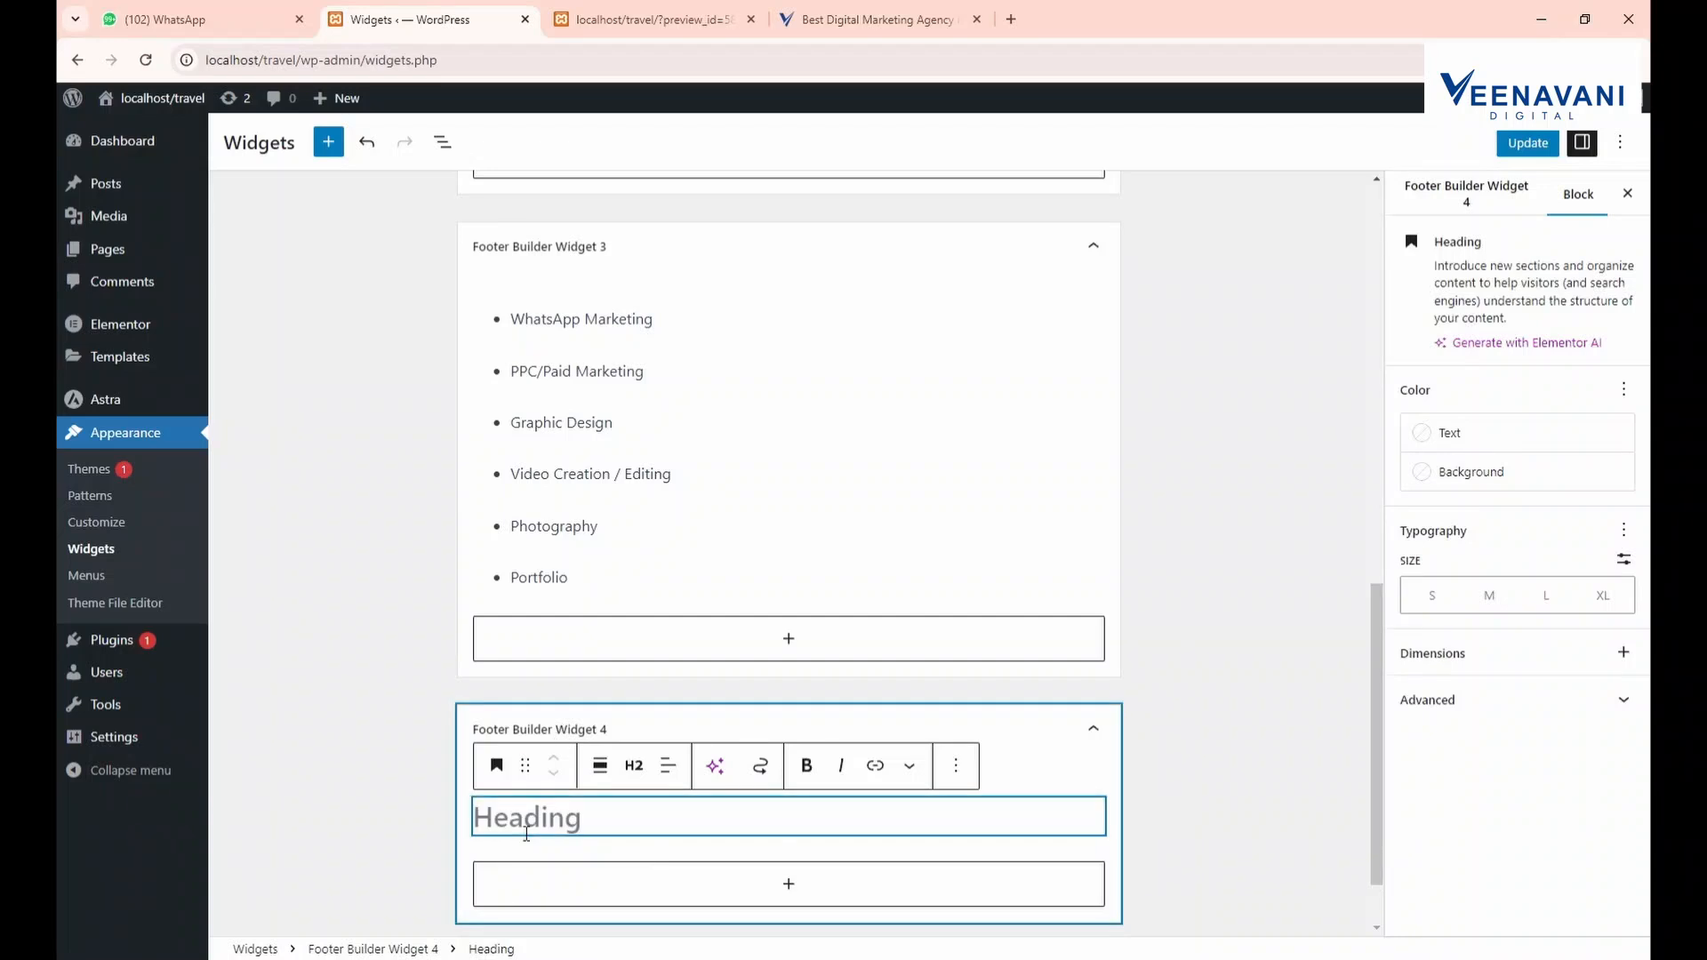
Title the heading 'Get In Touch' and add an empty paragraph beneath it
{"action": "type", "text": "Get In Touch"}
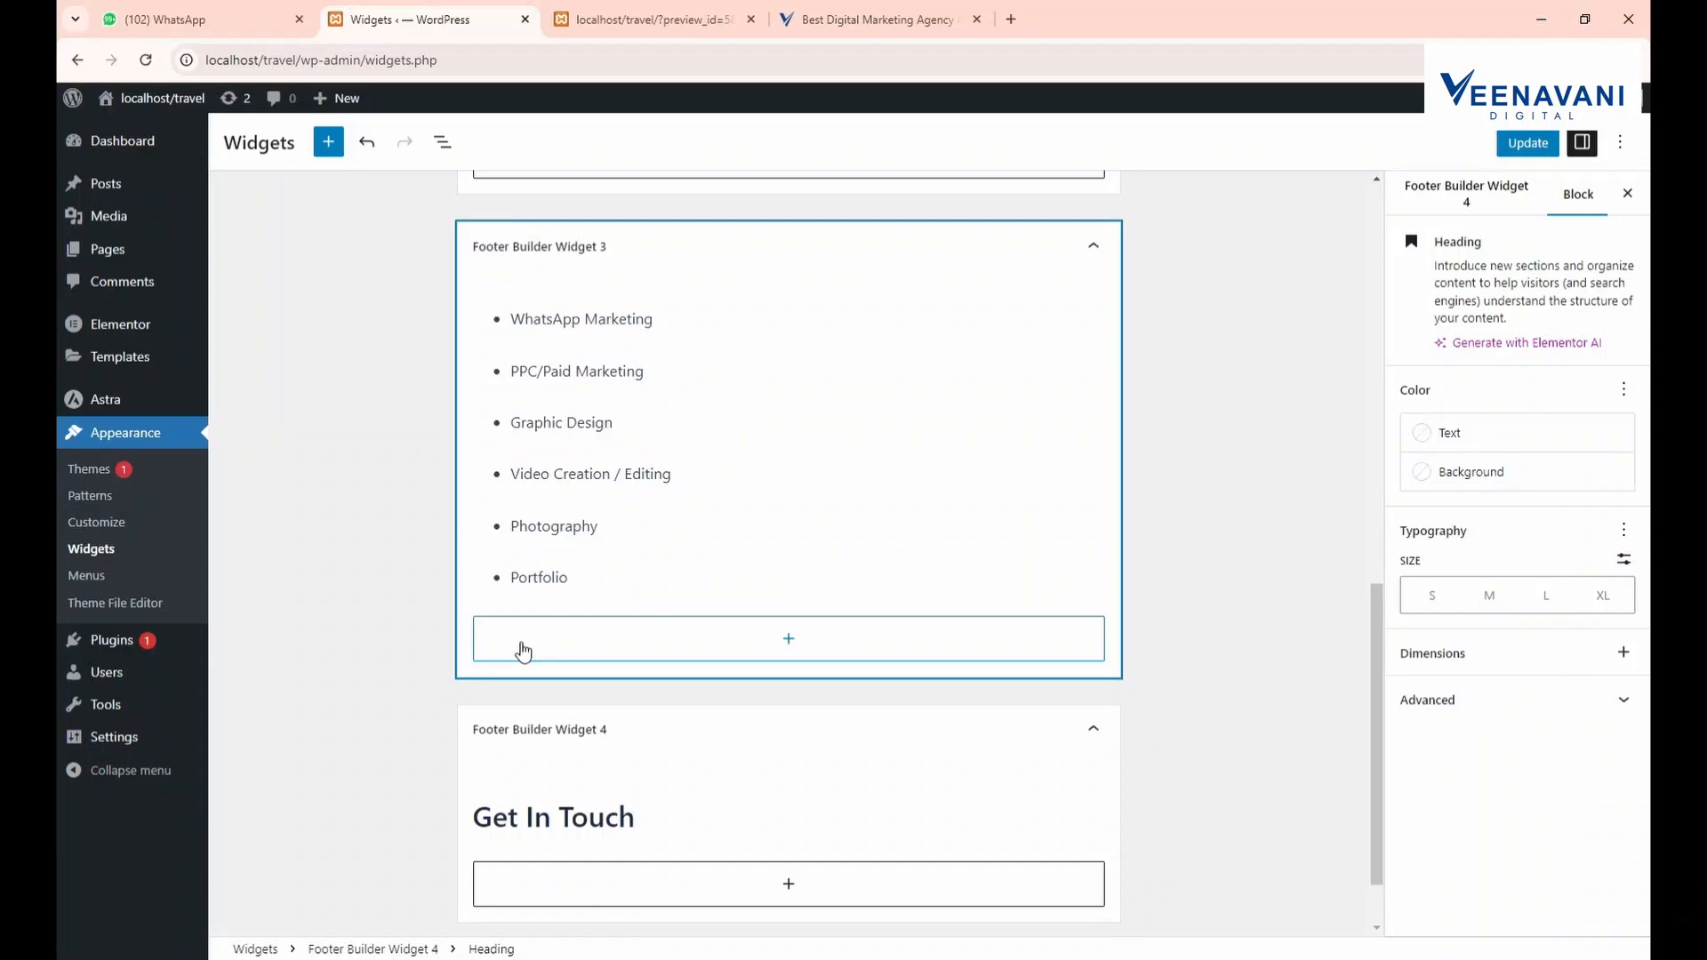
{"action": "left_click", "coordinate": [636, 880]}
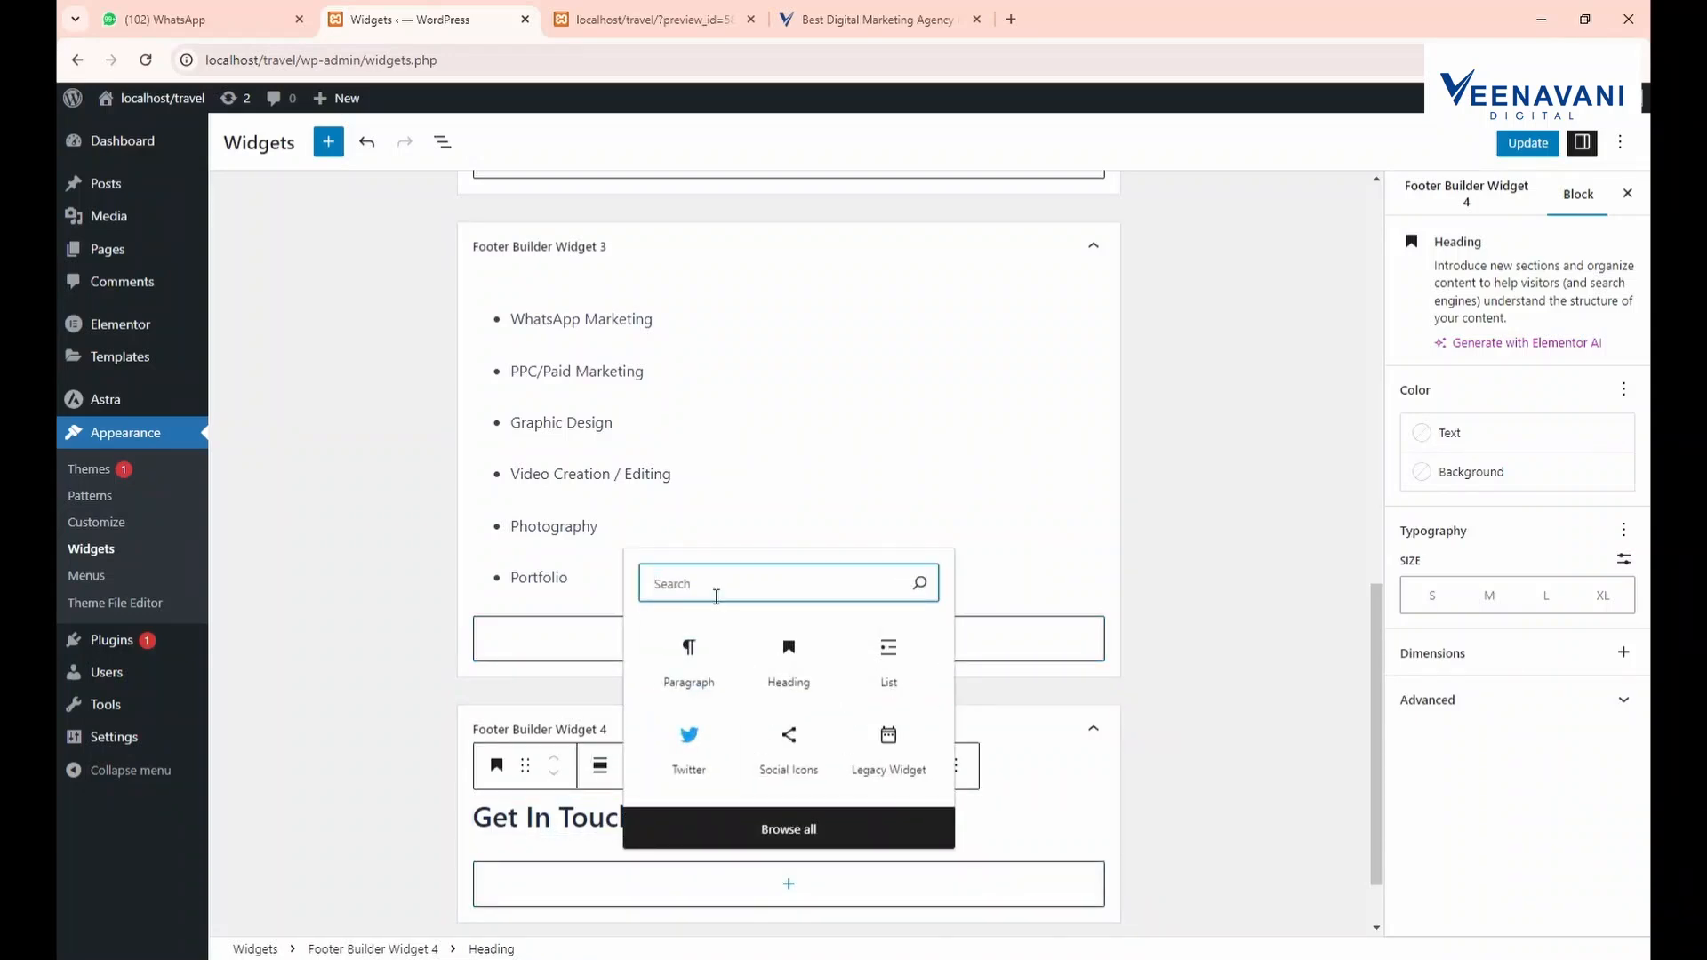
{"action": "type", "text": "t"}
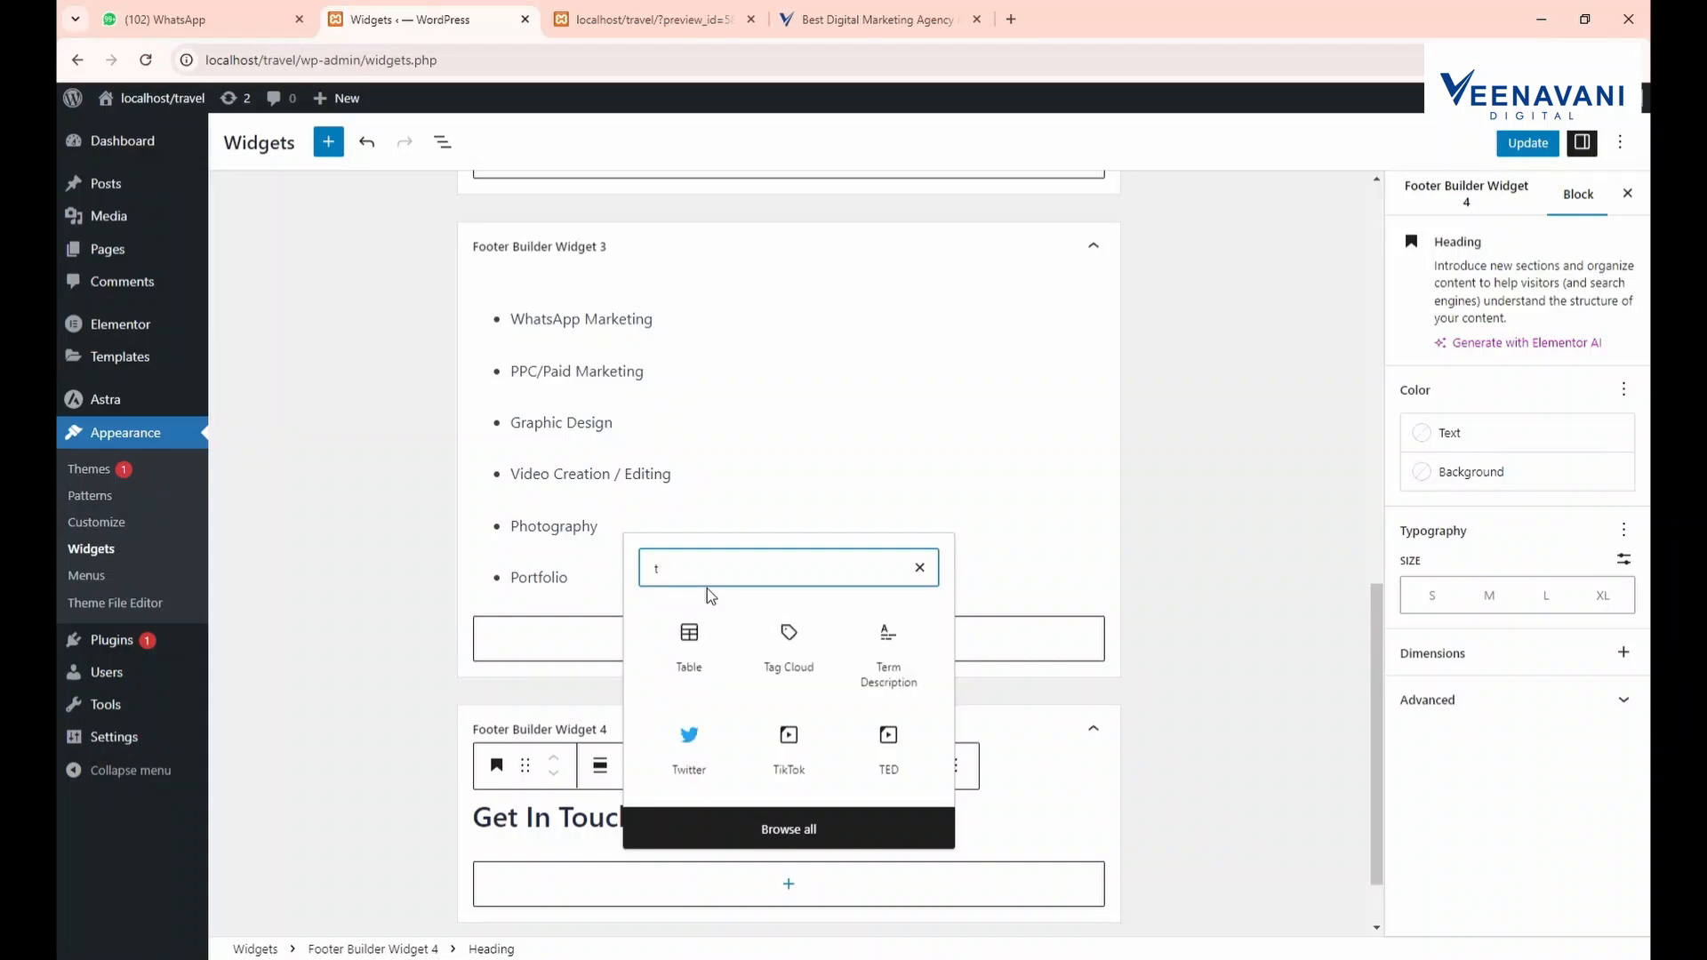
{"action": "key", "text": "BackSpace"}
{"action": "type", "text": "para"}
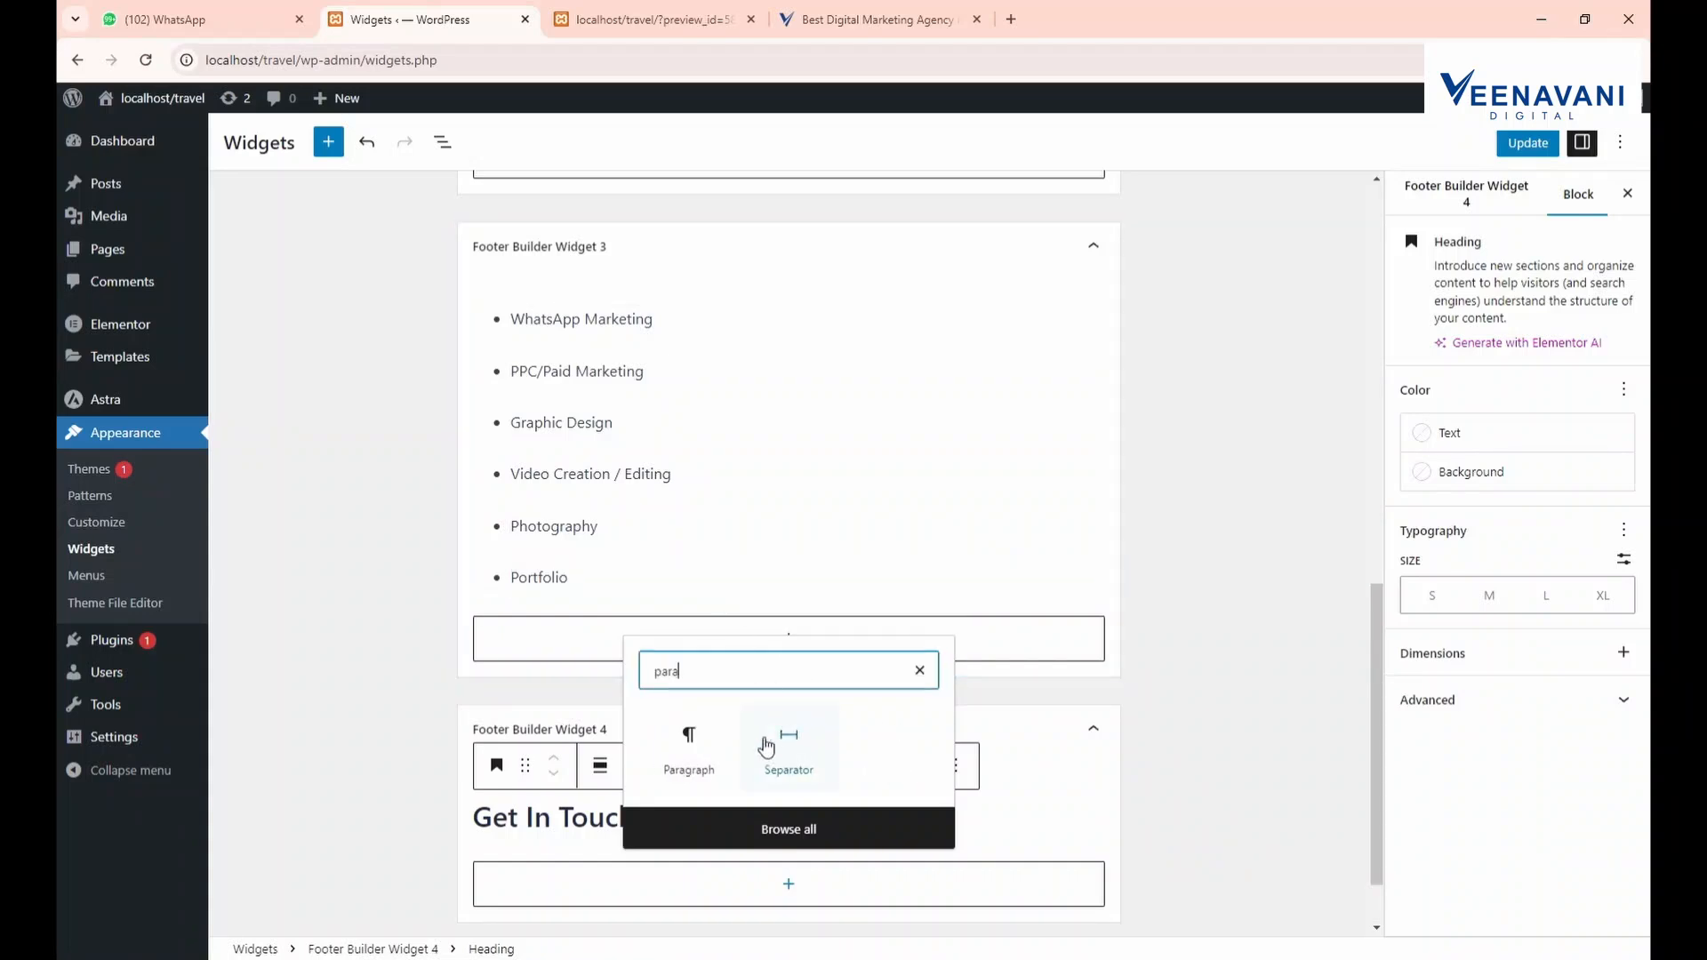
{"action": "left_click", "coordinate": [692, 734]}
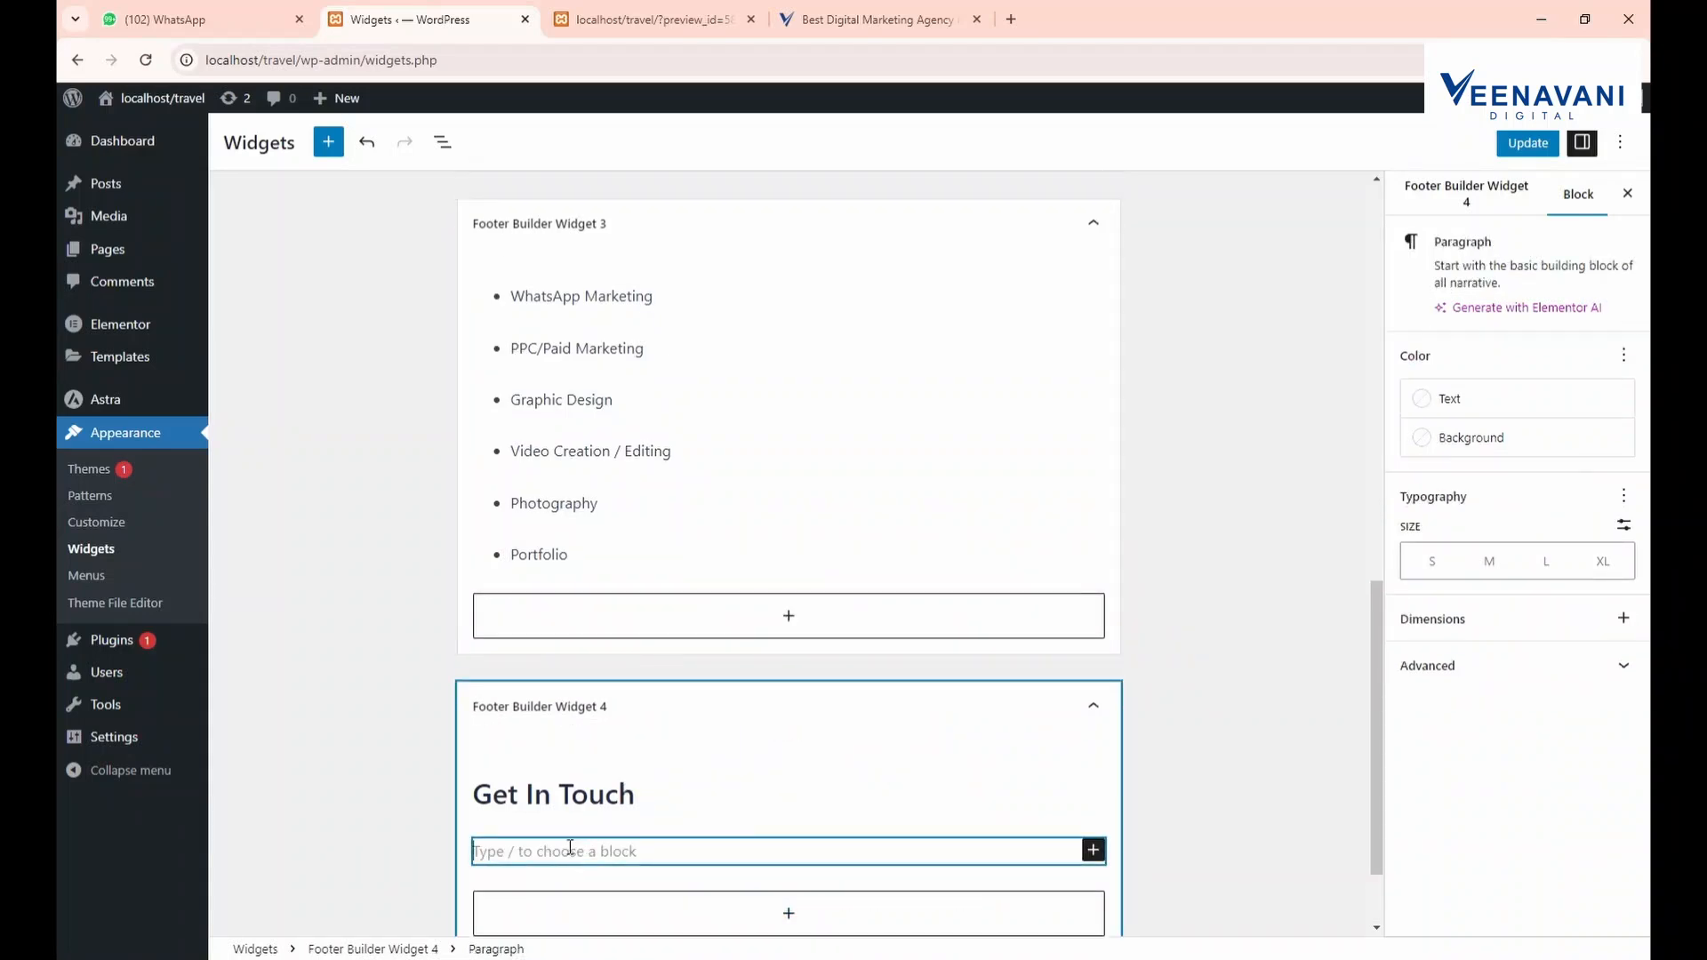
Copy the reference site's contact details and paste them into the paragraph
{"action": "left_click", "coordinate": [867, 19]}
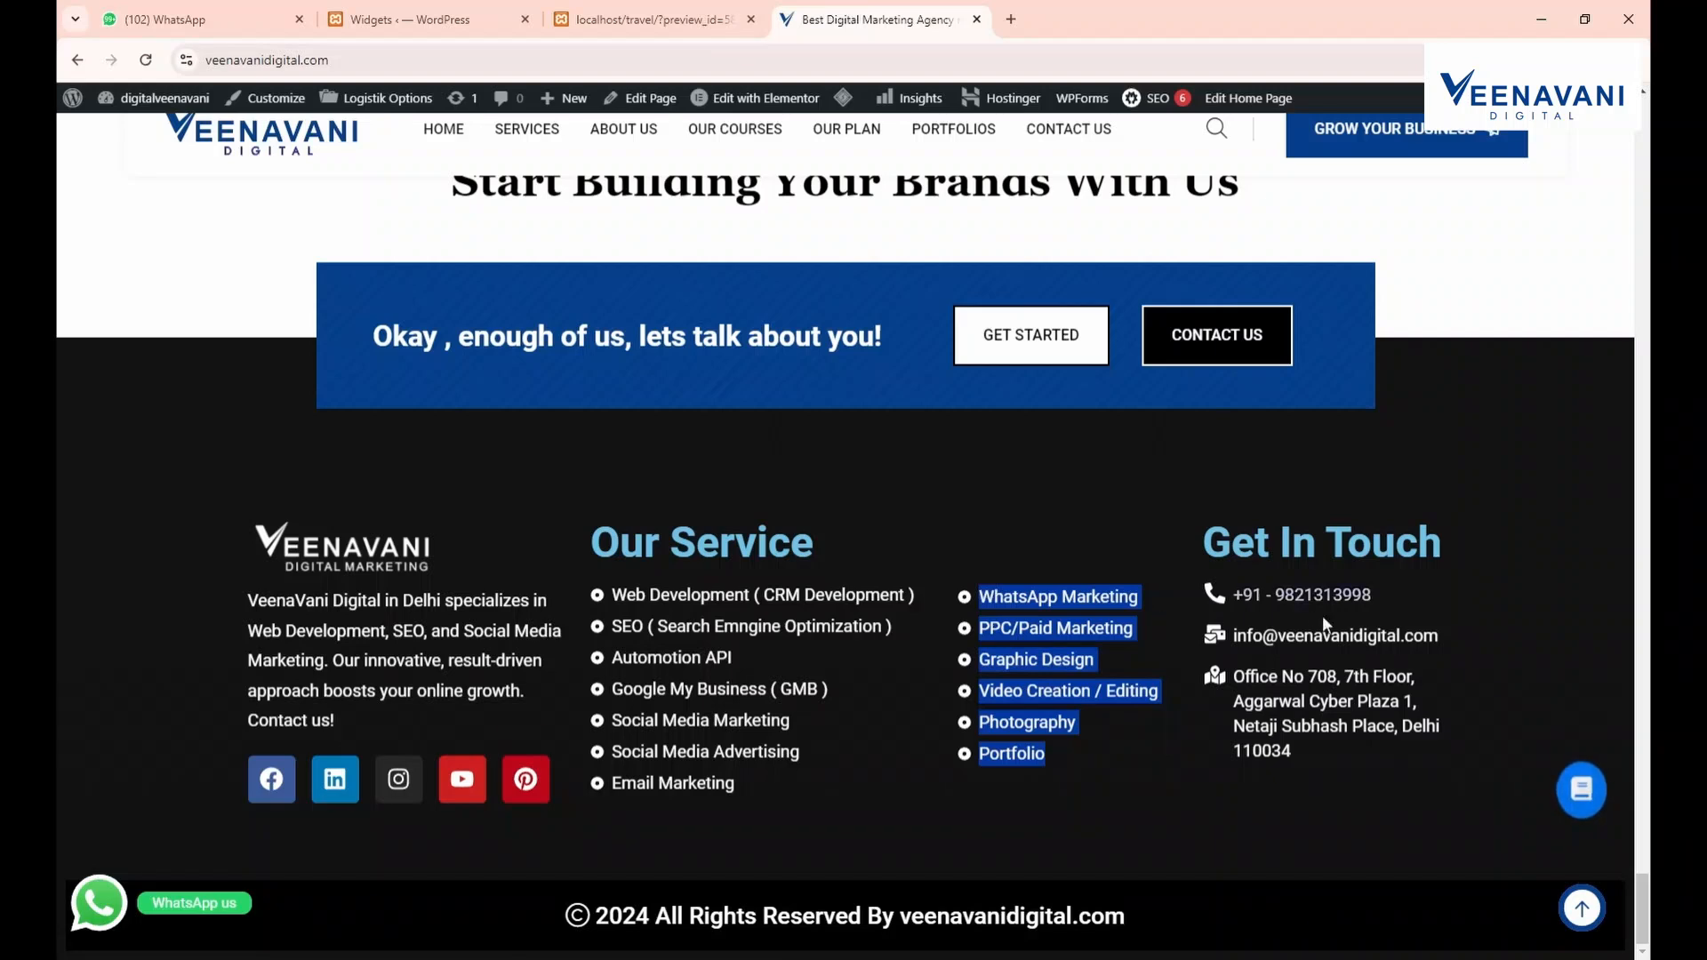
{"action": "left_click_drag", "start_coordinate": [1294, 753], "coordinate": [1230, 590]}
{"action": "key", "text": "ctrl+c"}
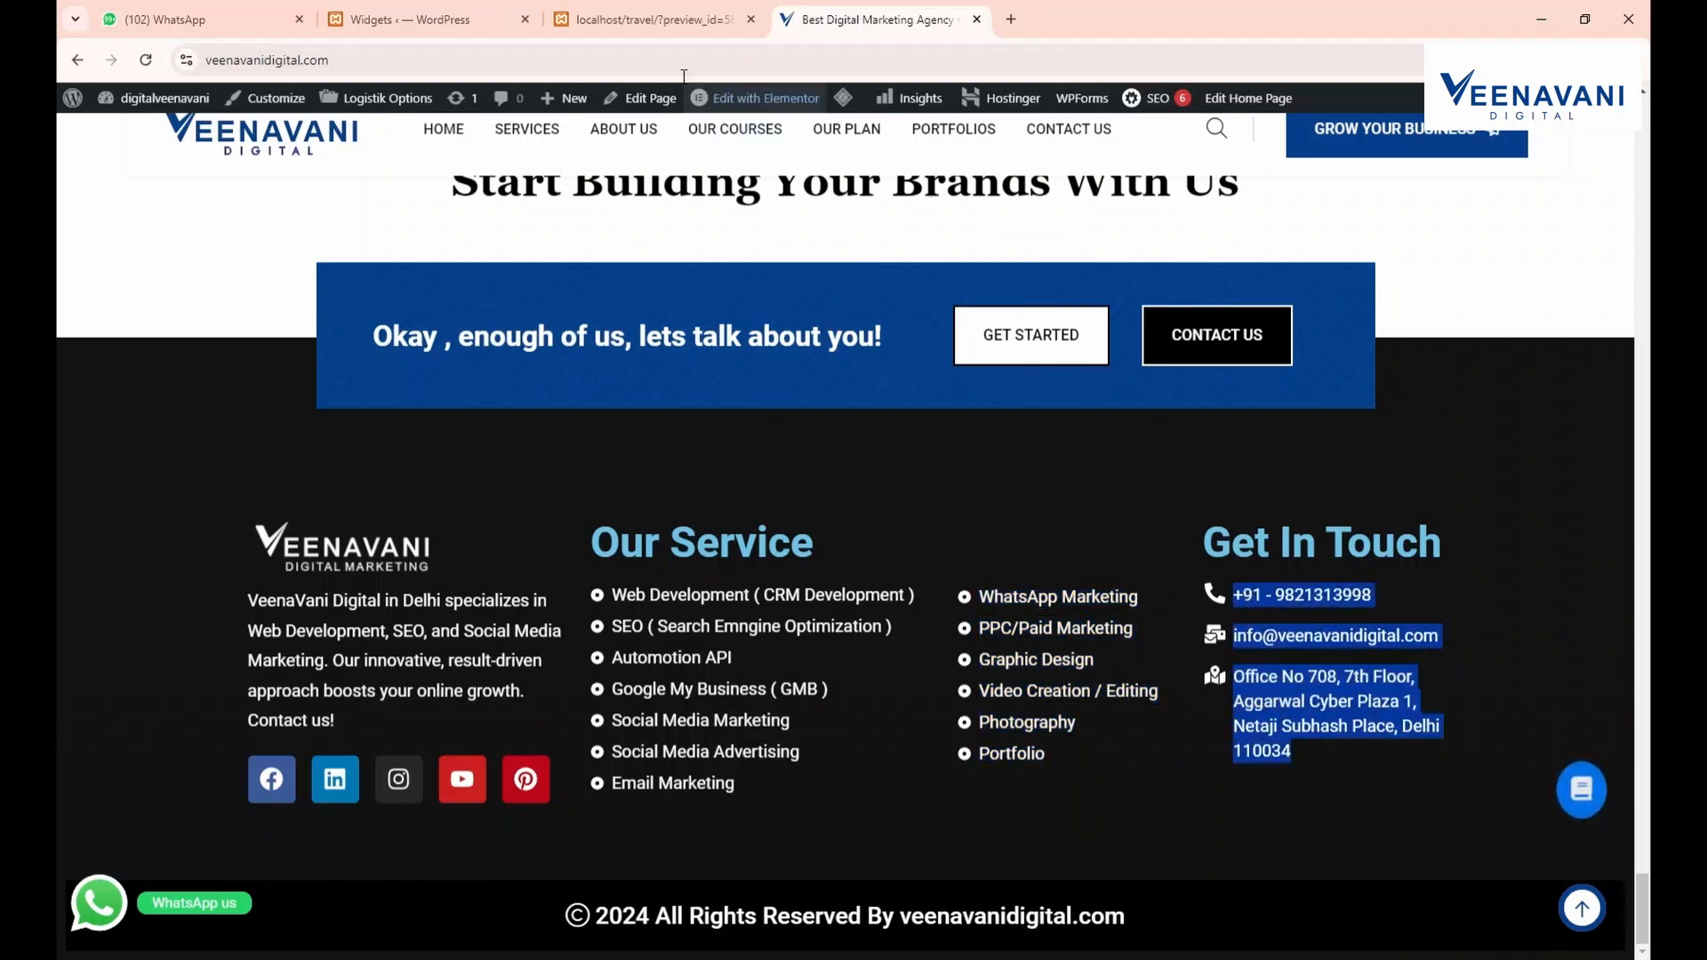
{"action": "left_click", "coordinate": [480, 16]}
{"action": "left_click", "coordinate": [602, 10]}
{"action": "left_click", "coordinate": [452, 10]}
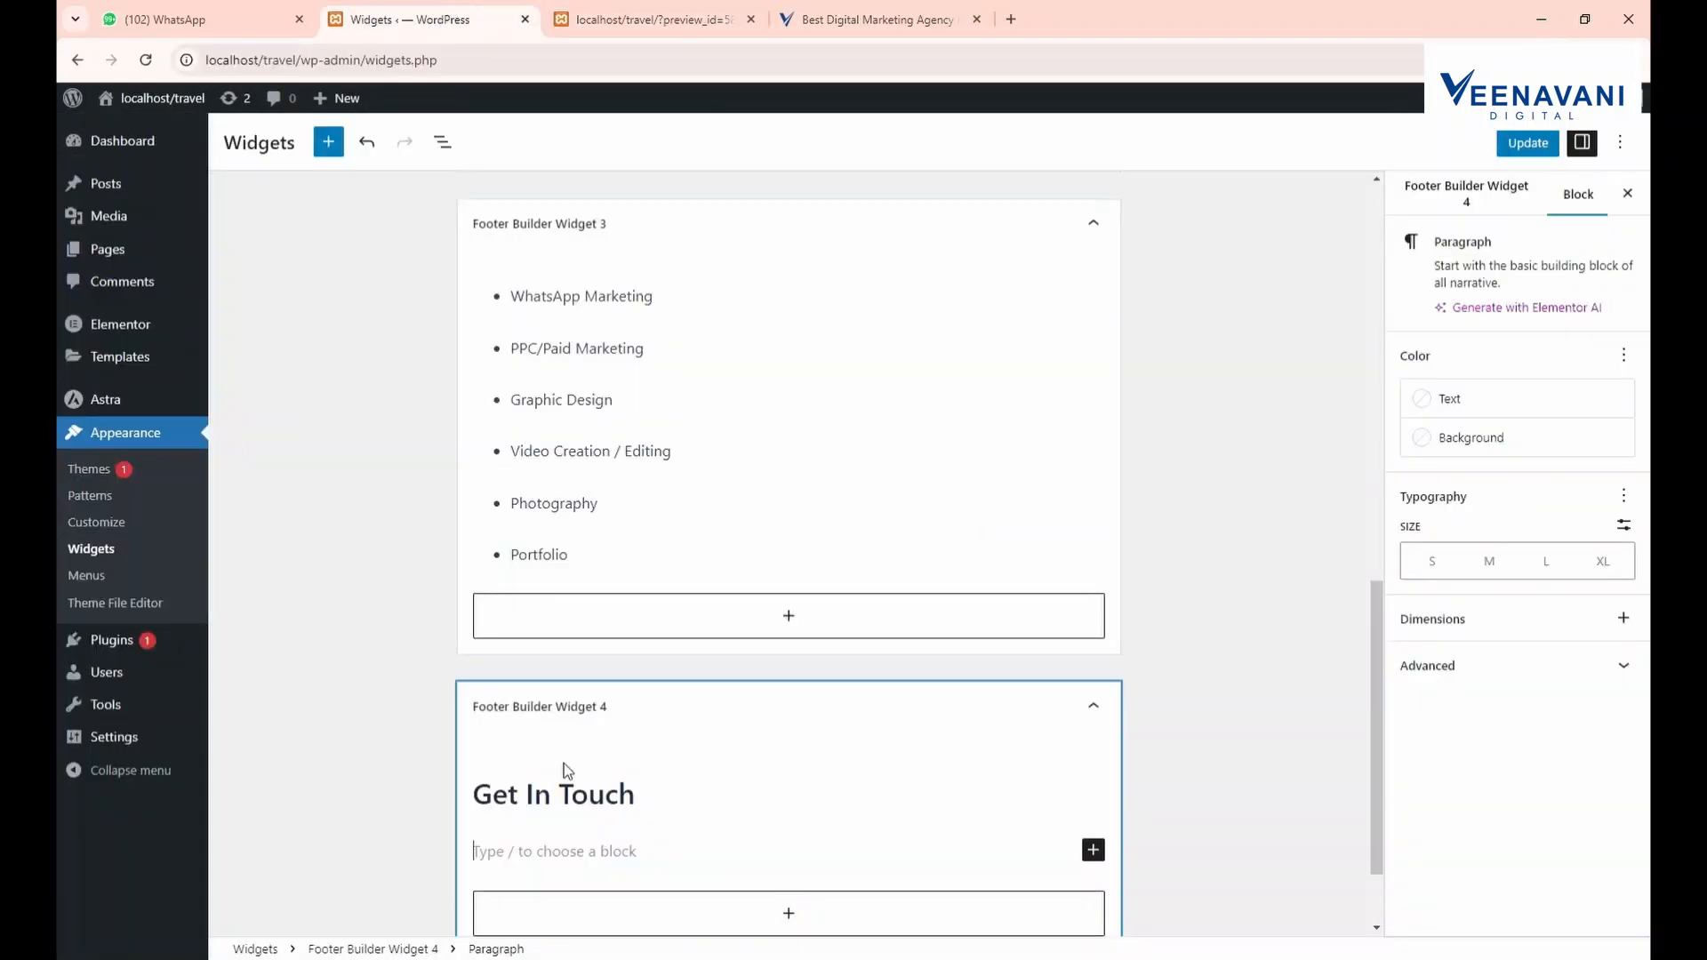
{"action": "key", "text": "ctrl+v"}
Keep the contact list bulleted rather than numbered and save the widgets
{"action": "scroll", "coordinate": [550, 828], "scroll_direction": "down", "scroll_amount": 2}
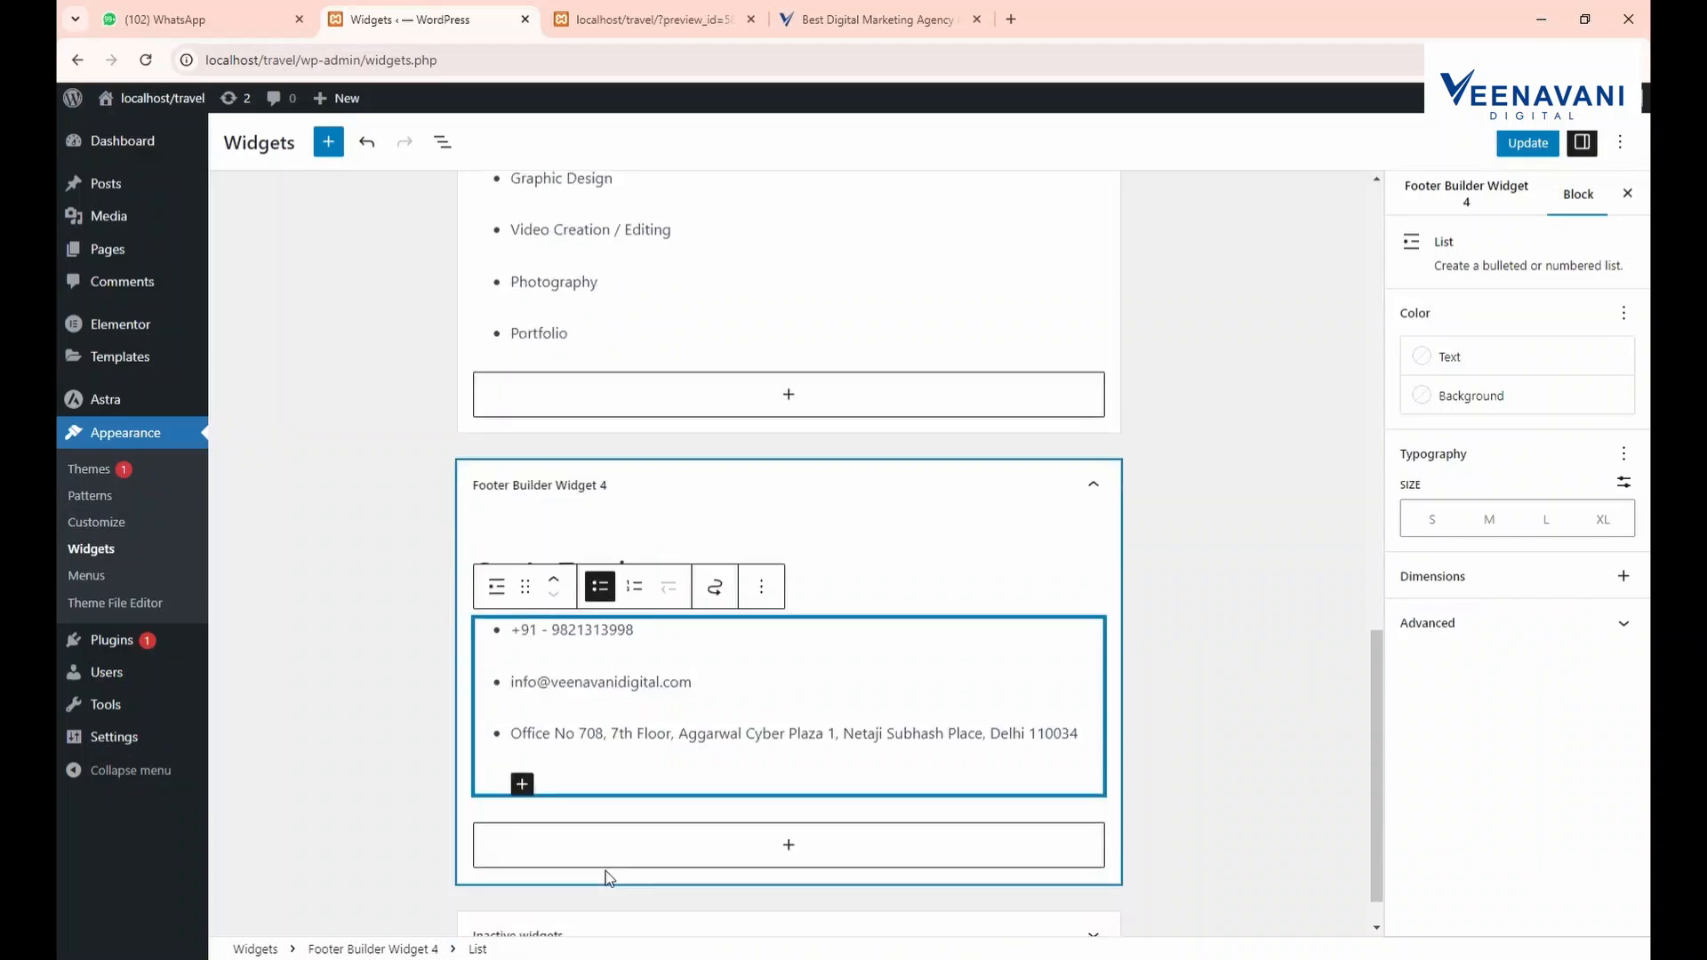
{"action": "scroll", "coordinate": [533, 662], "scroll_direction": "down", "scroll_amount": 1}
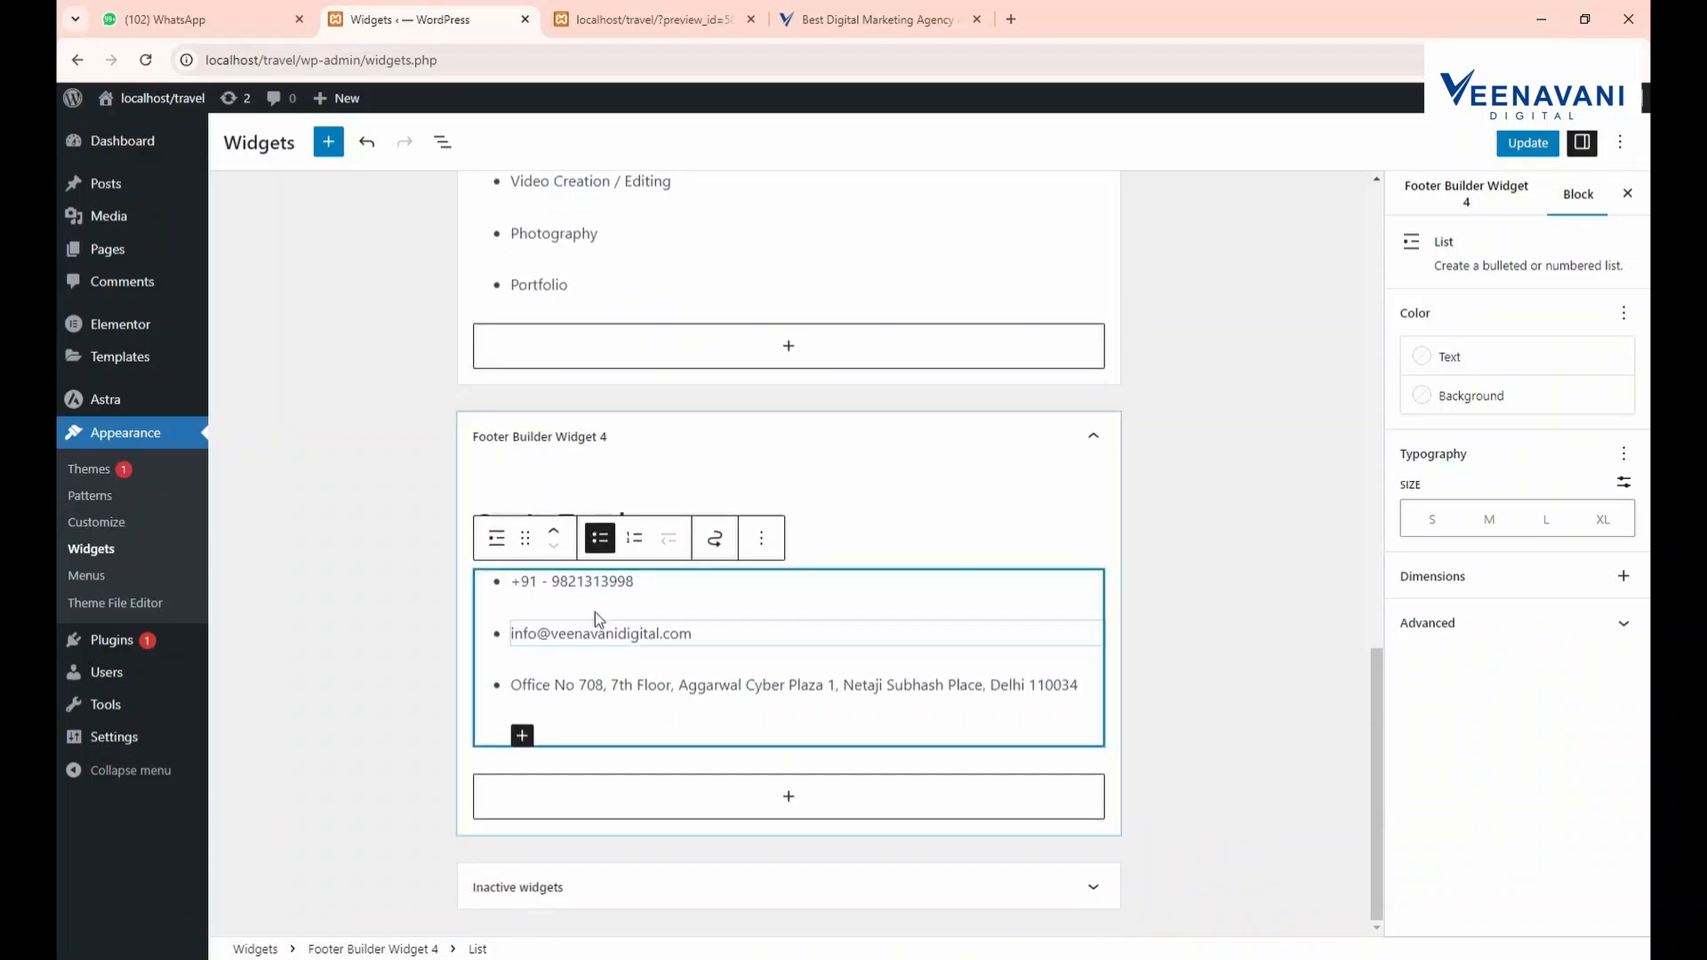
{"action": "left_click", "coordinate": [634, 538]}
{"action": "left_click", "coordinate": [612, 538]}
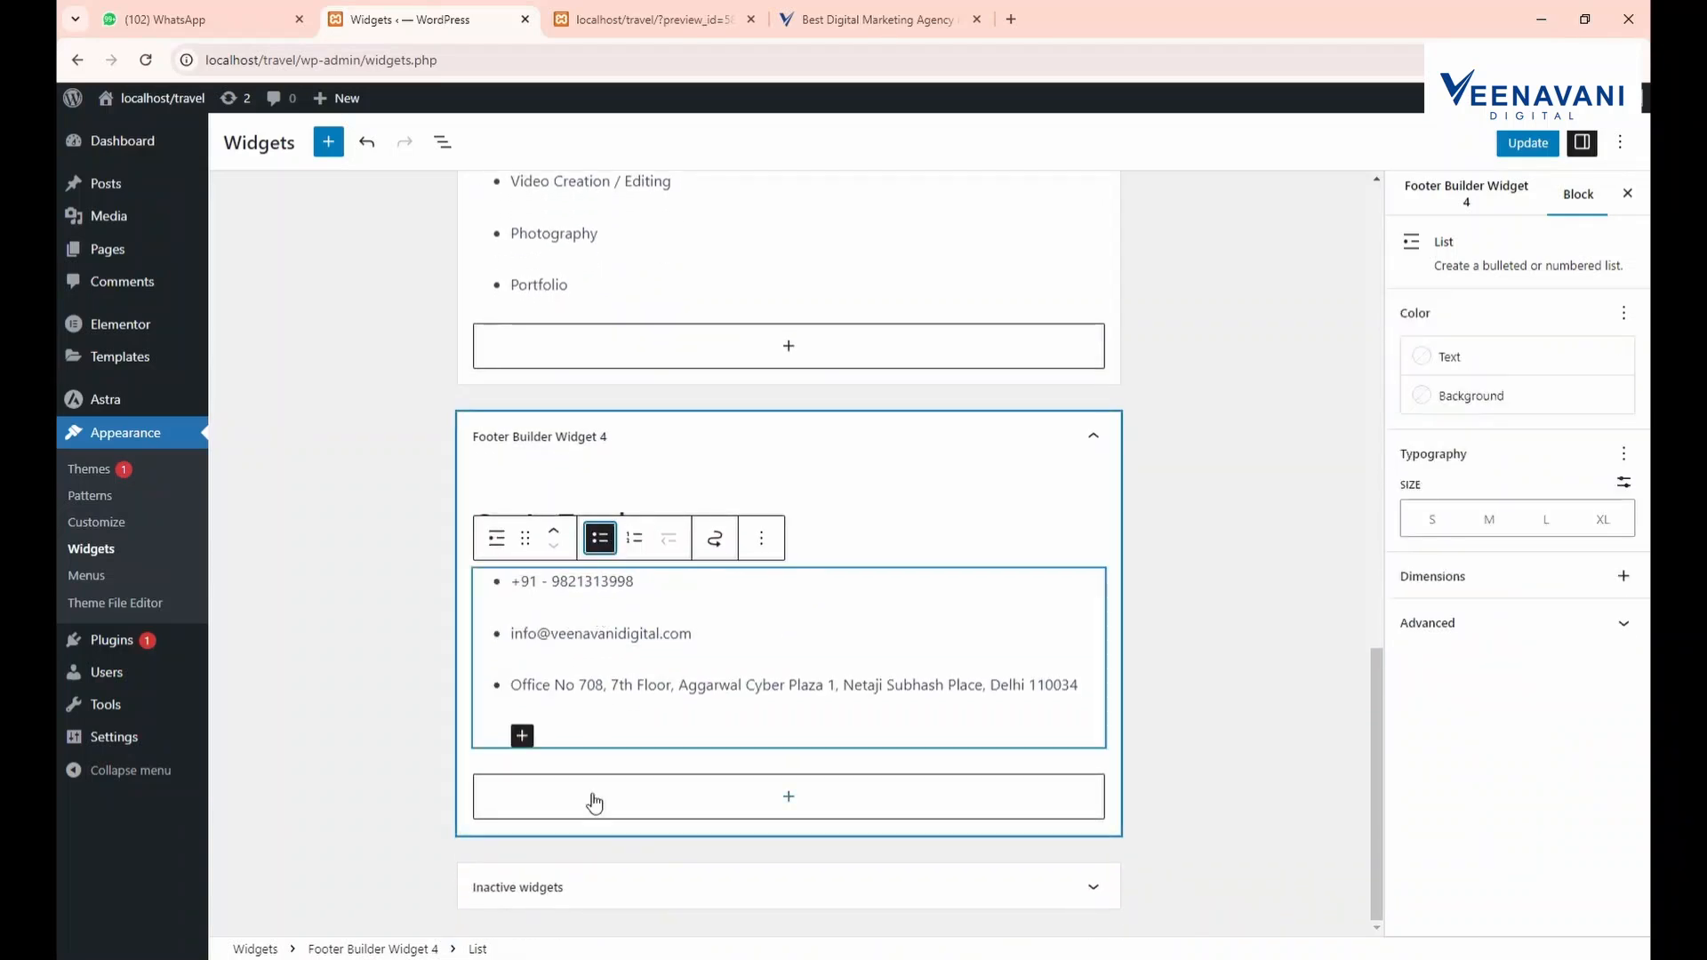
{"action": "left_click", "coordinate": [1522, 149]}
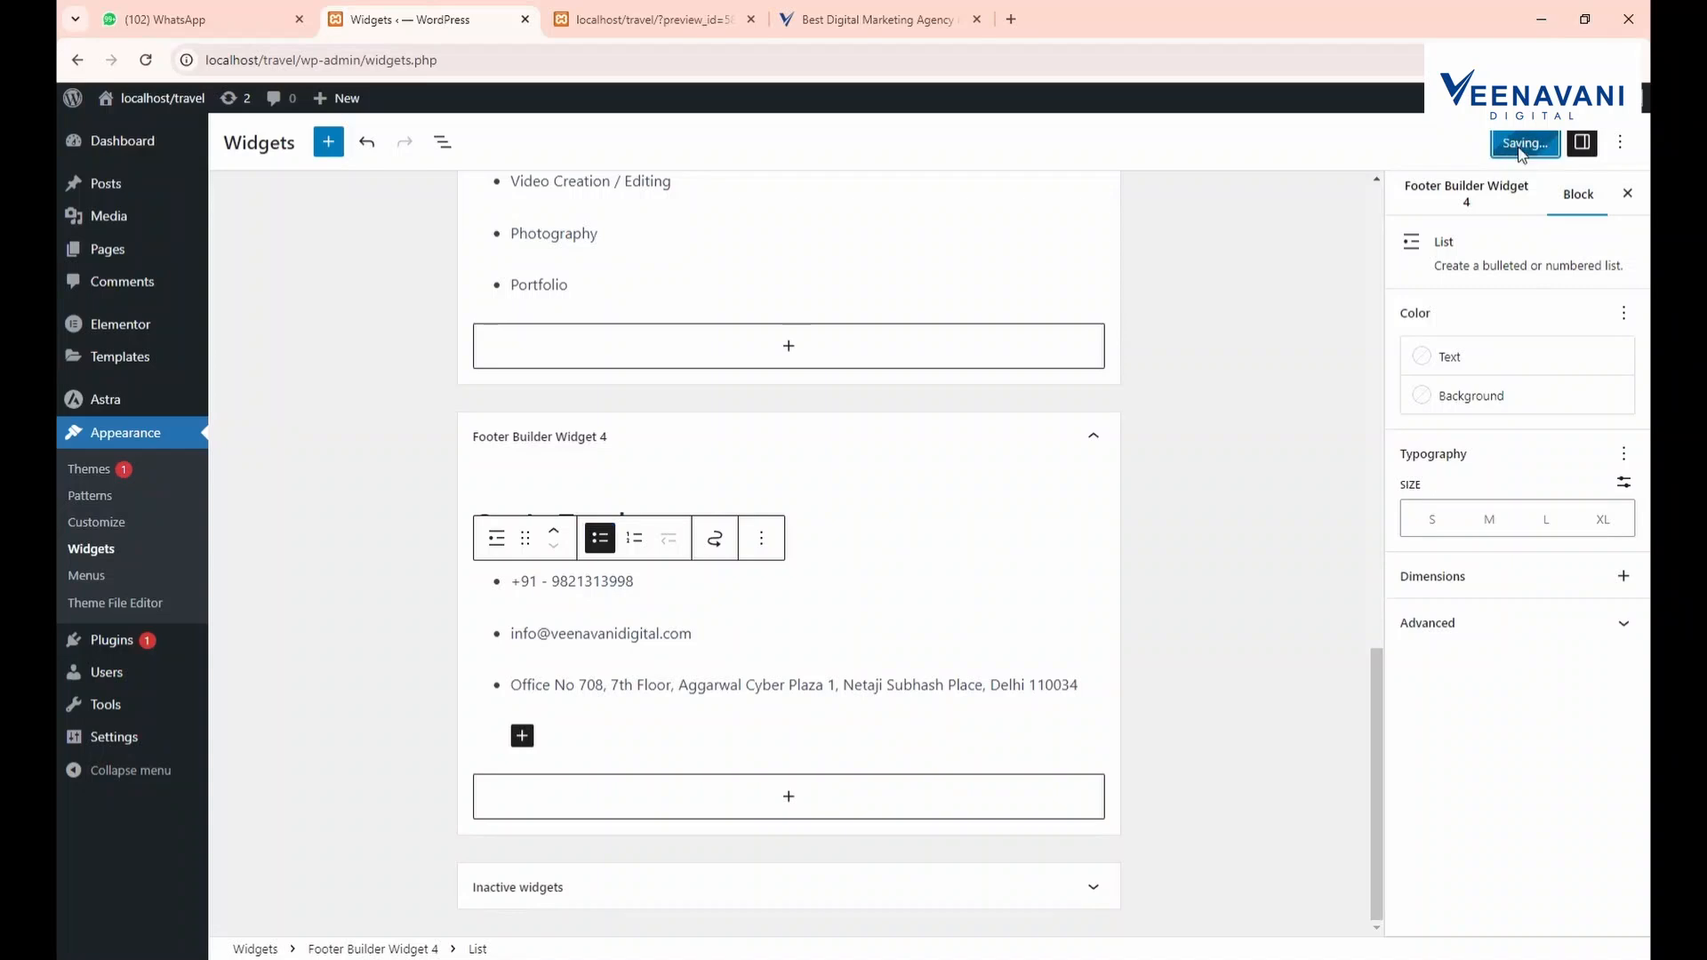
Reload the site preview to check the new Get In Touch footer column
{"action": "left_click", "coordinate": [654, 16]}
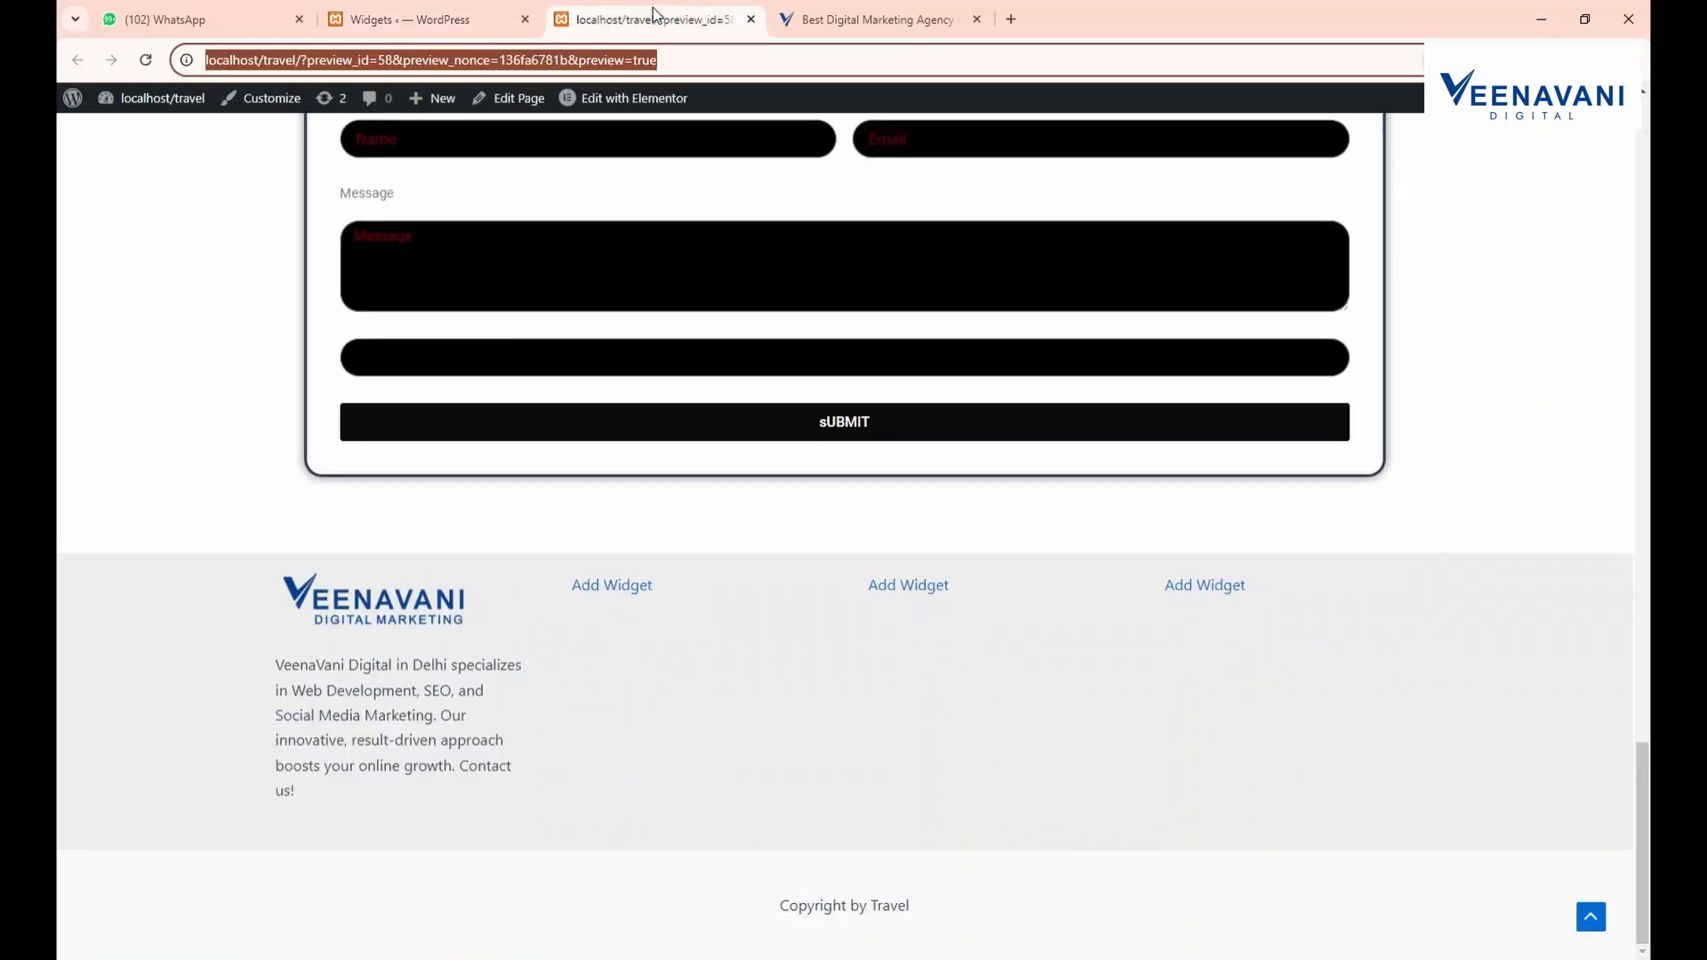
{"action": "left_click", "coordinate": [139, 66]}
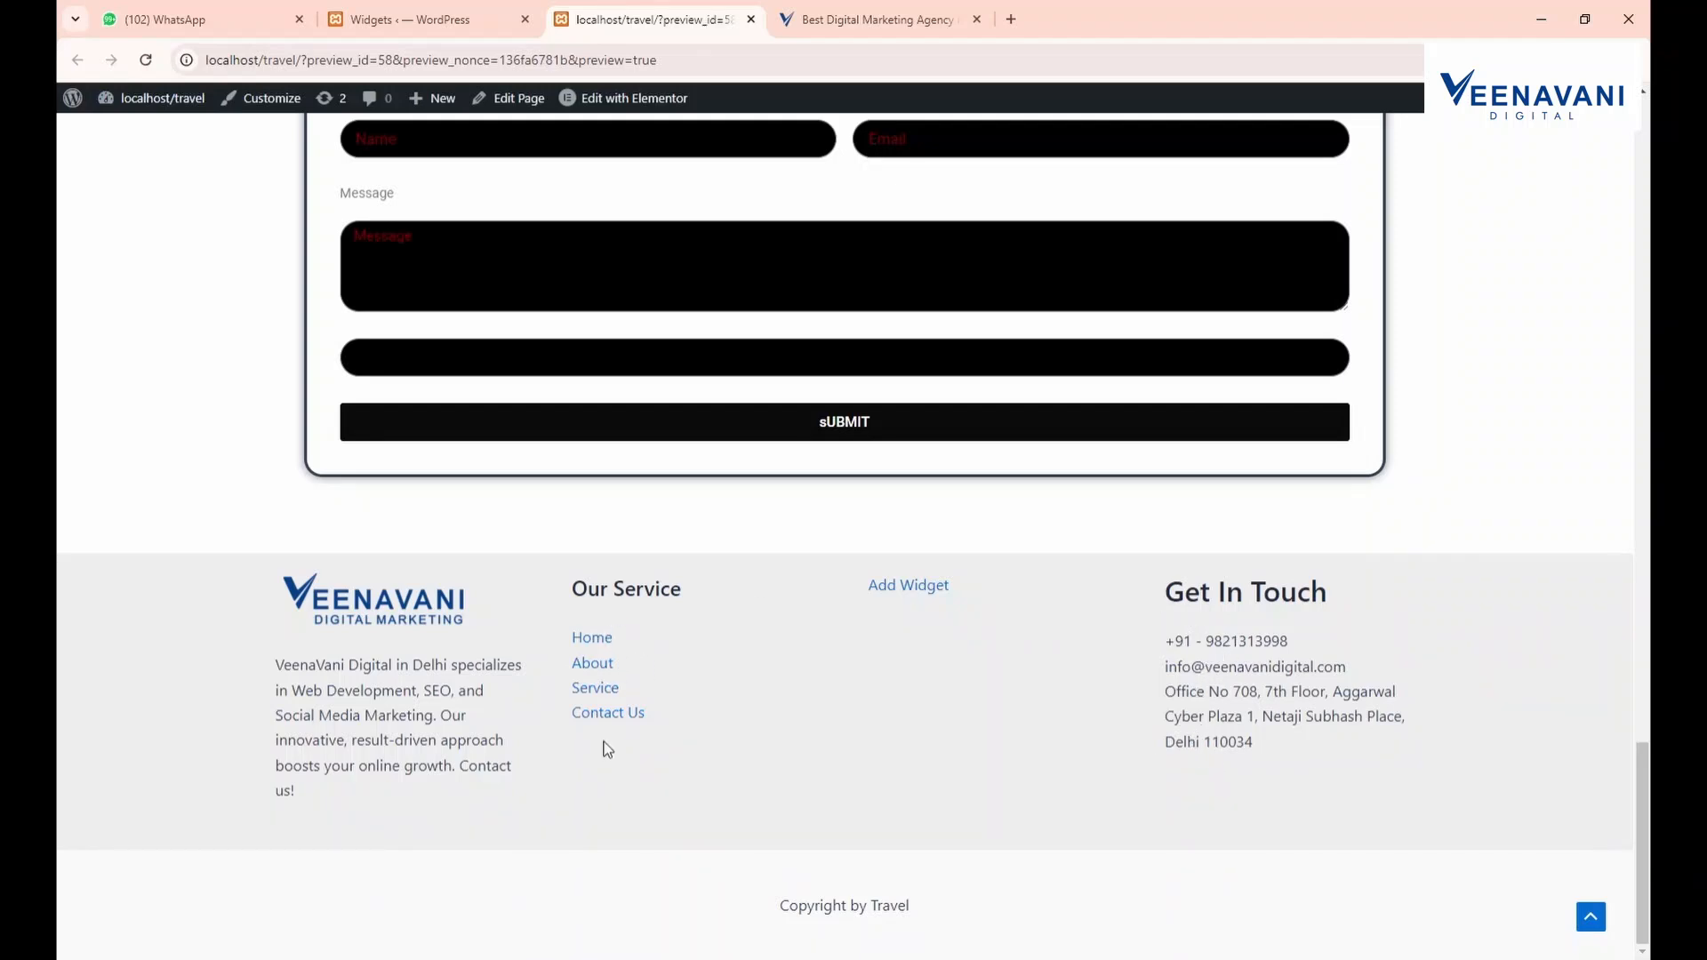
{"action": "left_click", "coordinate": [418, 19]}
Select Widget 3's service list and compare it against the preview footer
{"action": "scroll", "coordinate": [590, 427], "scroll_direction": "up", "scroll_amount": 3}
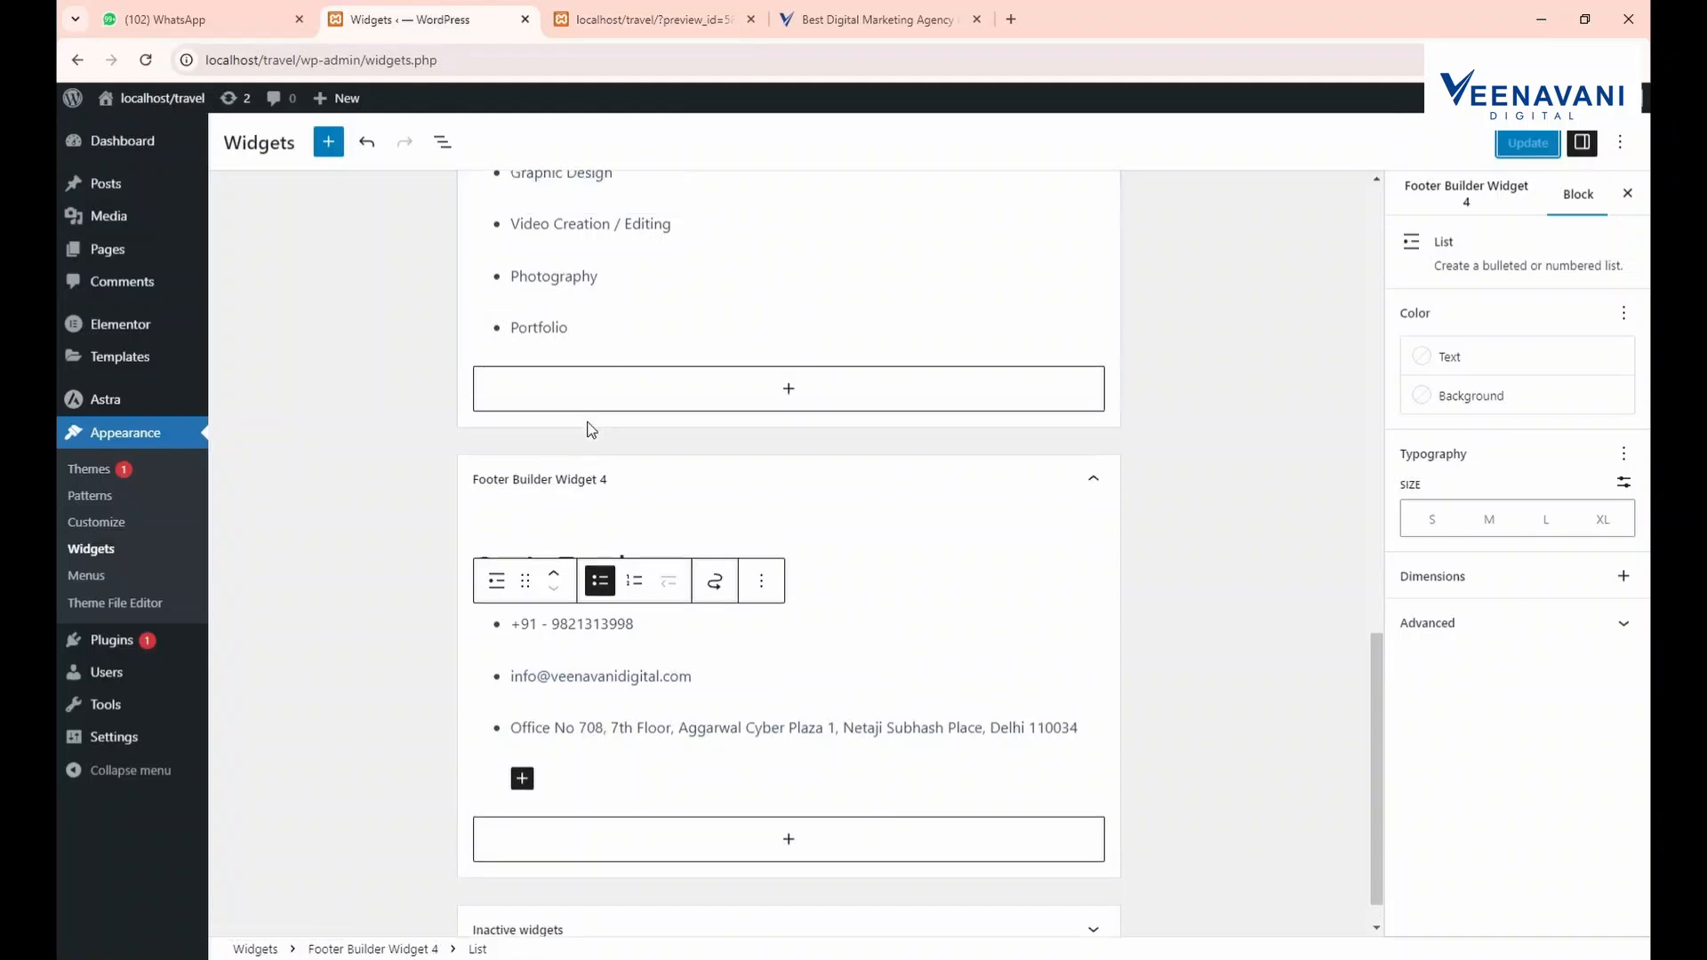
{"action": "left_click", "coordinate": [629, 451]}
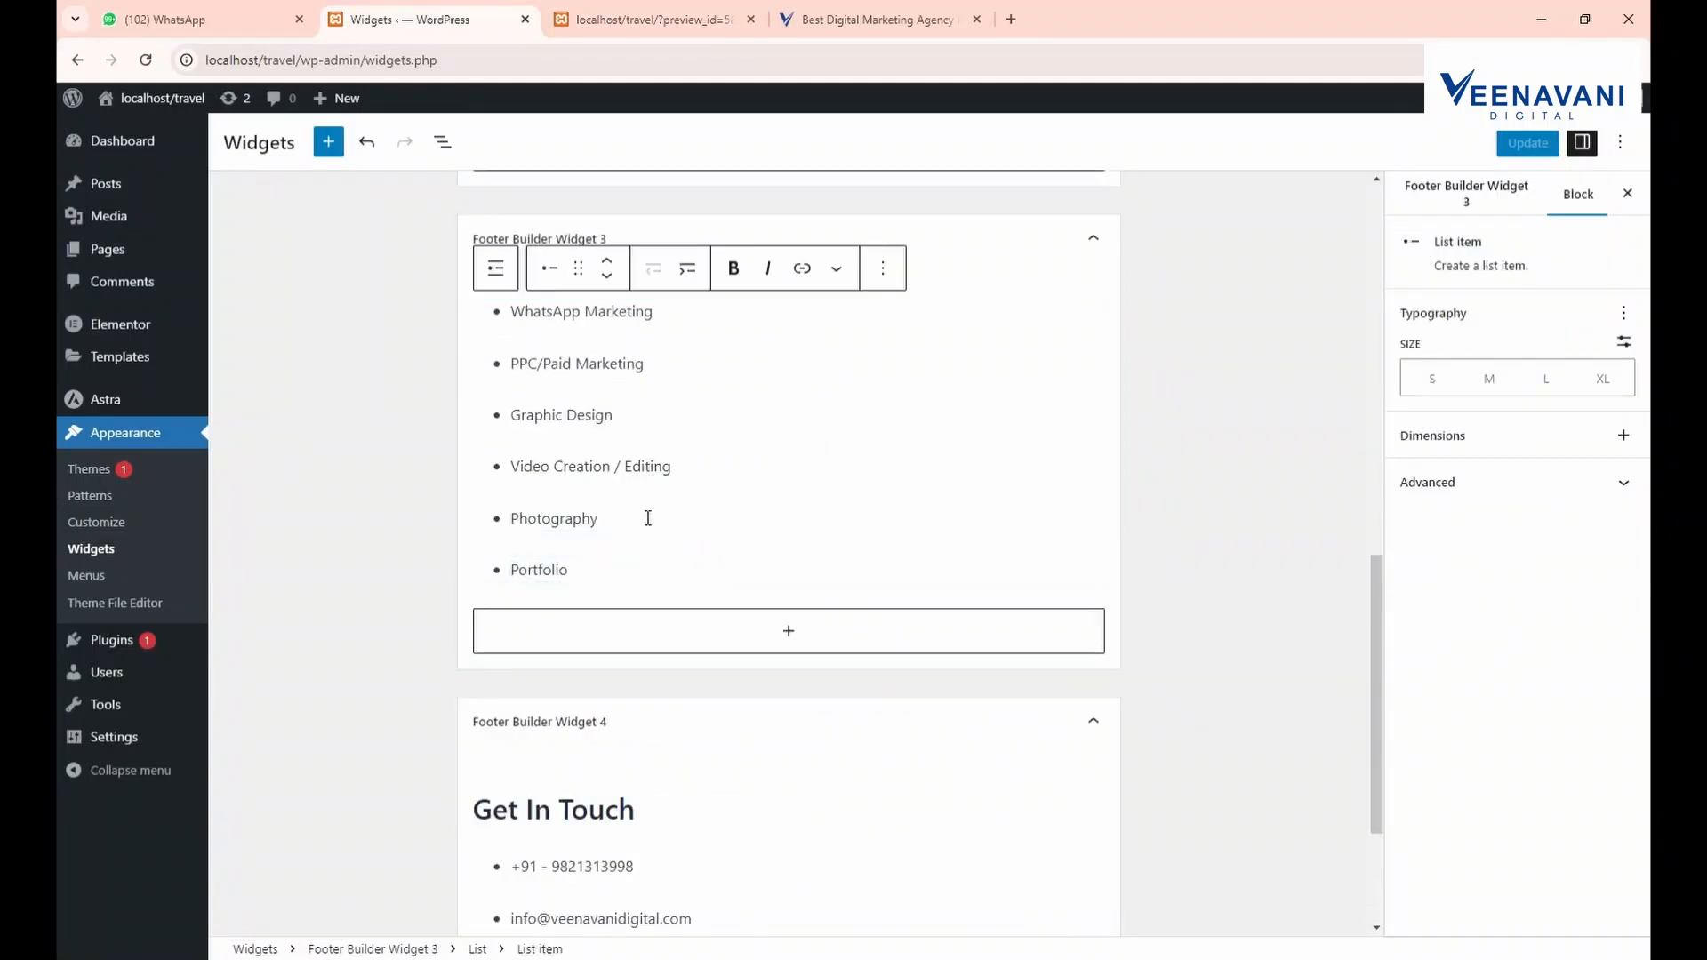
{"action": "left_click", "coordinate": [684, 7]}
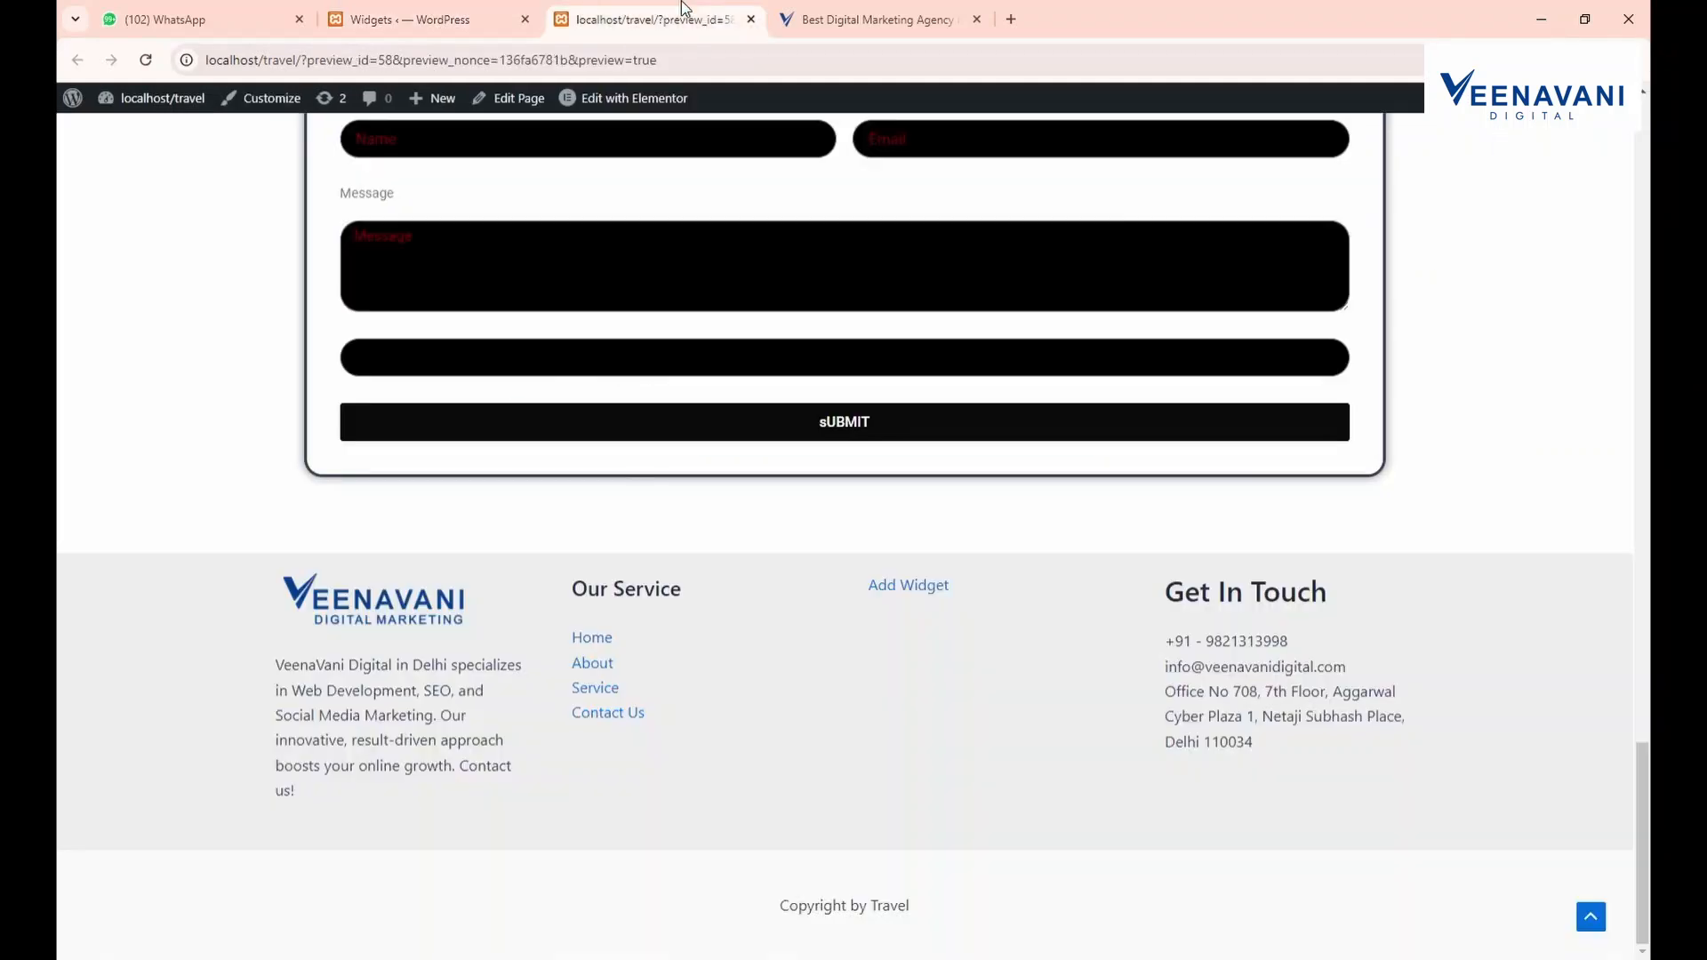
{"action": "left_click", "coordinate": [488, 9]}
Insert a Heading in Footer Builder Widget 3 titled 'Our Links'
{"action": "type", "text": "head"}
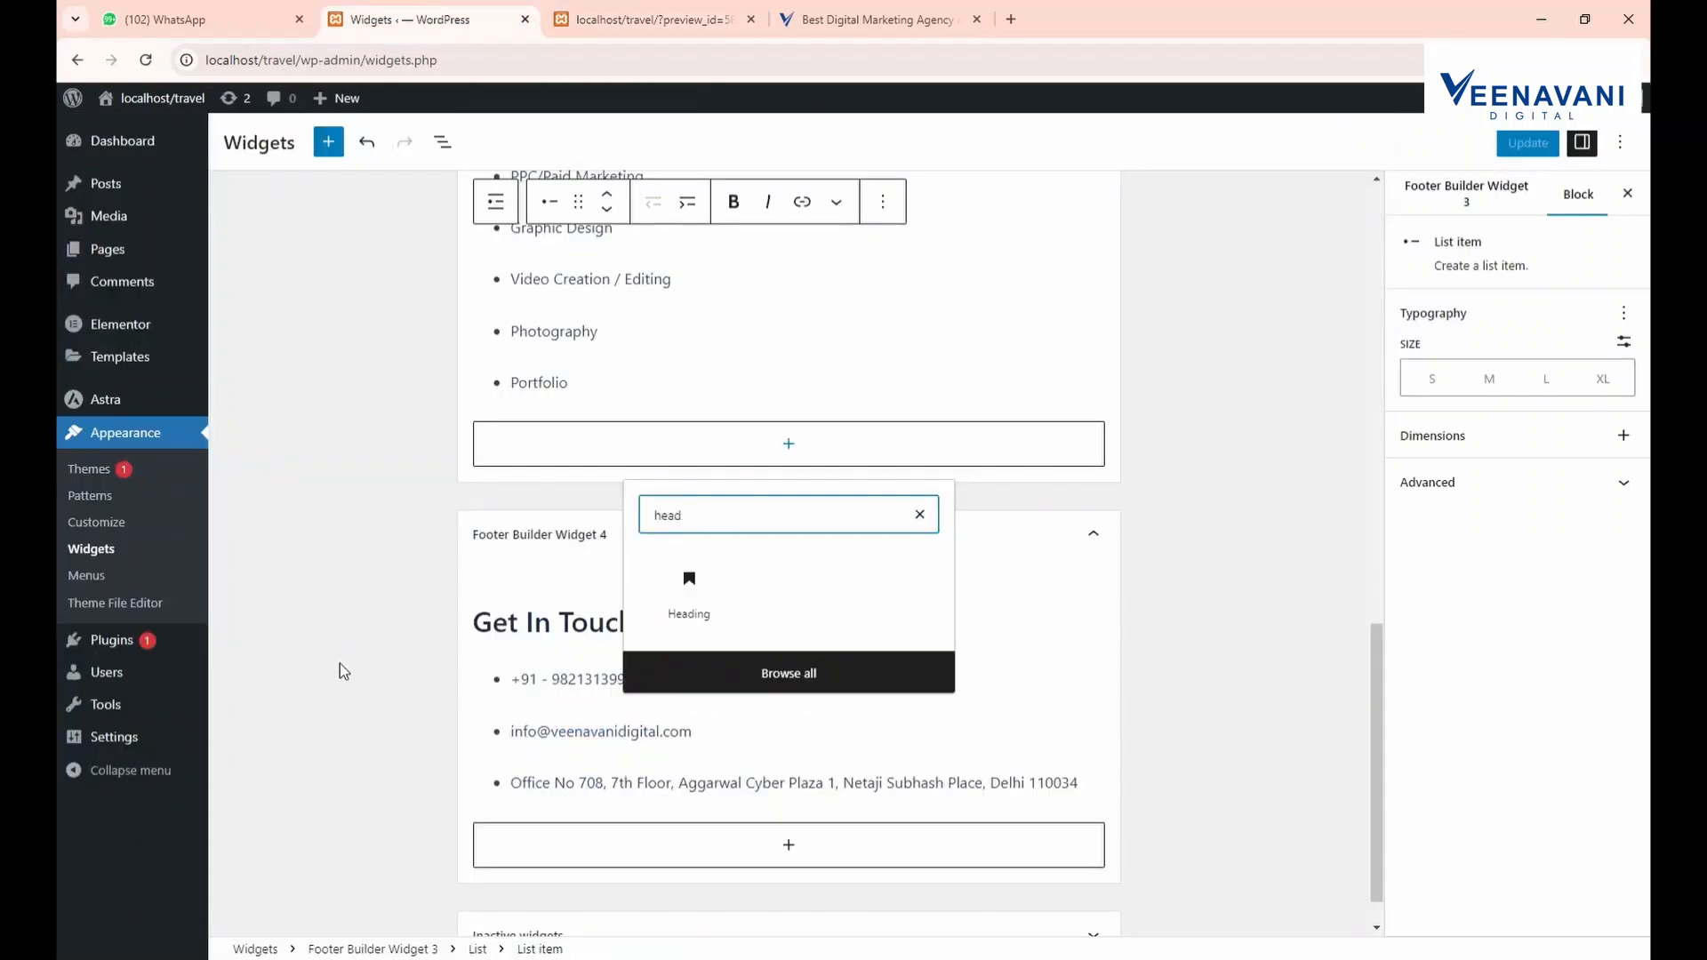
{"action": "left_click", "coordinate": [689, 587]}
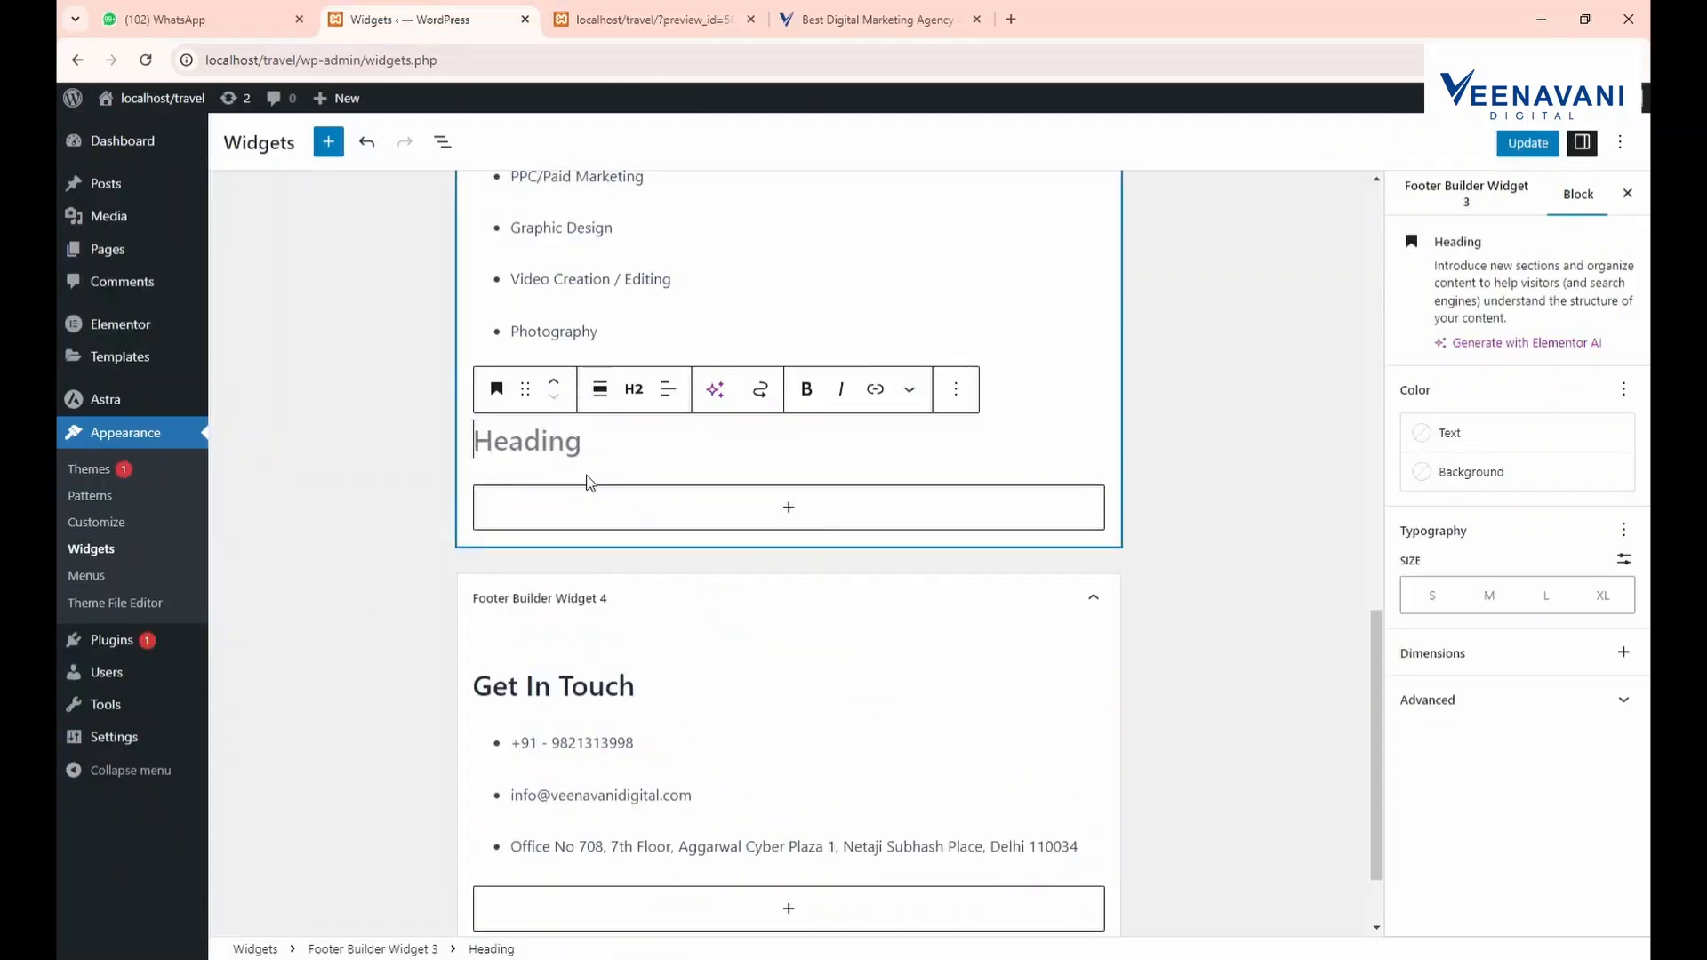
{"action": "type", "text": "Ou"}
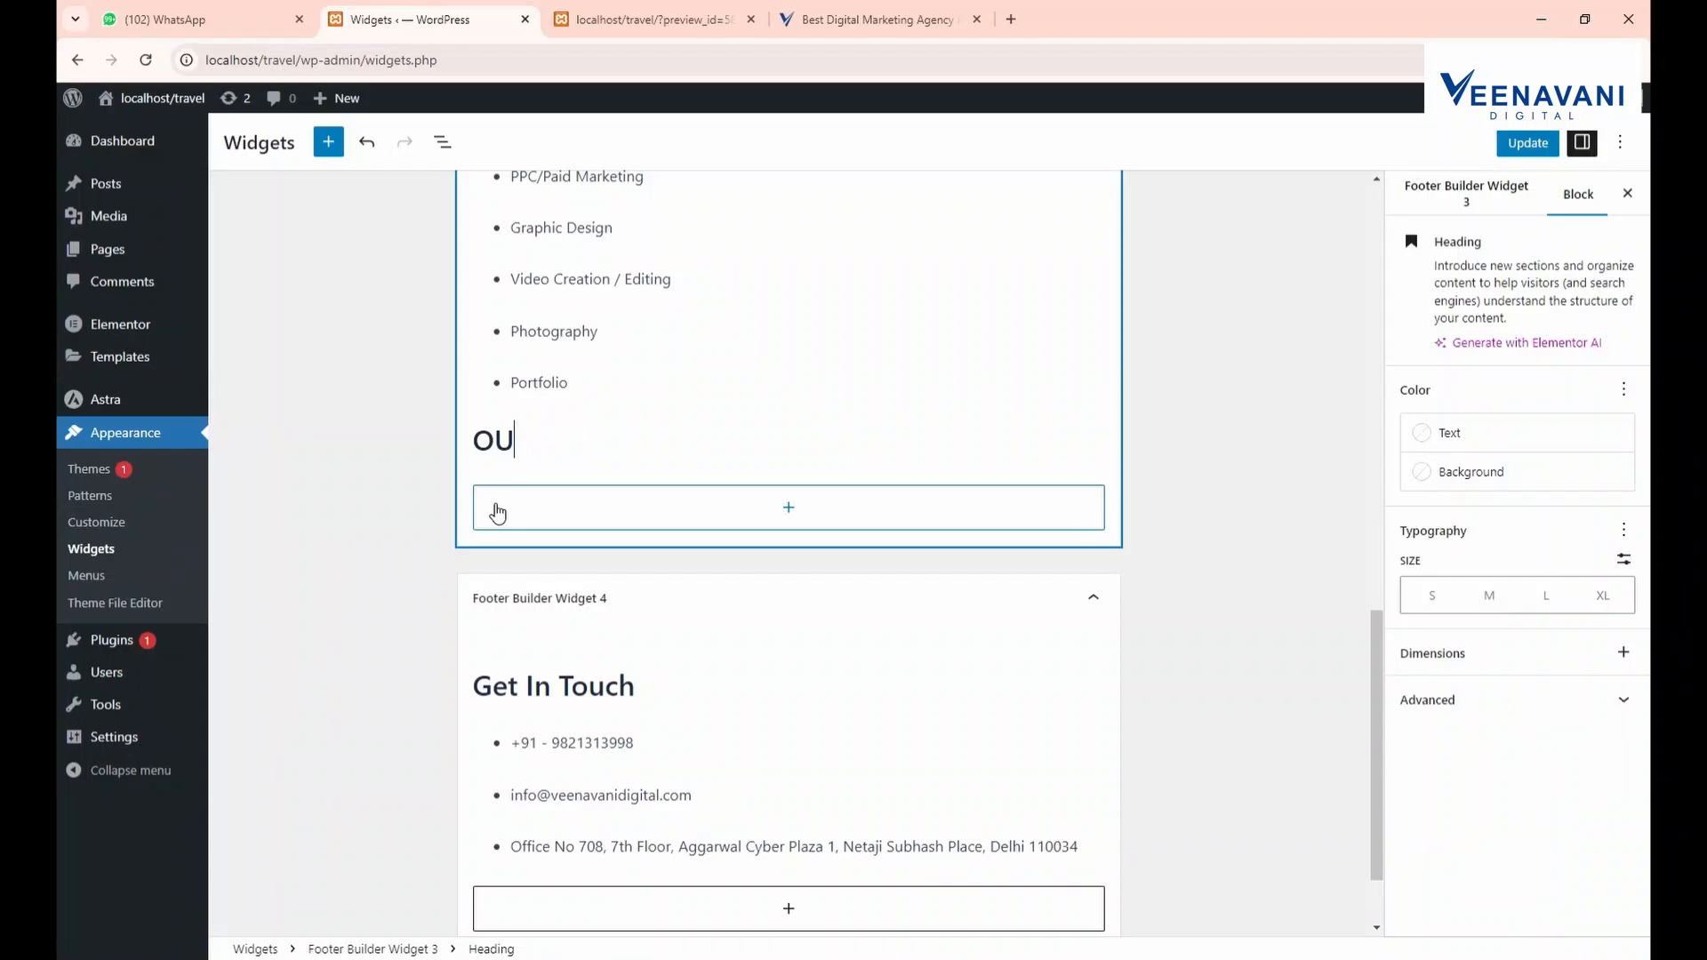
{"action": "type", "text": "ur Links"}
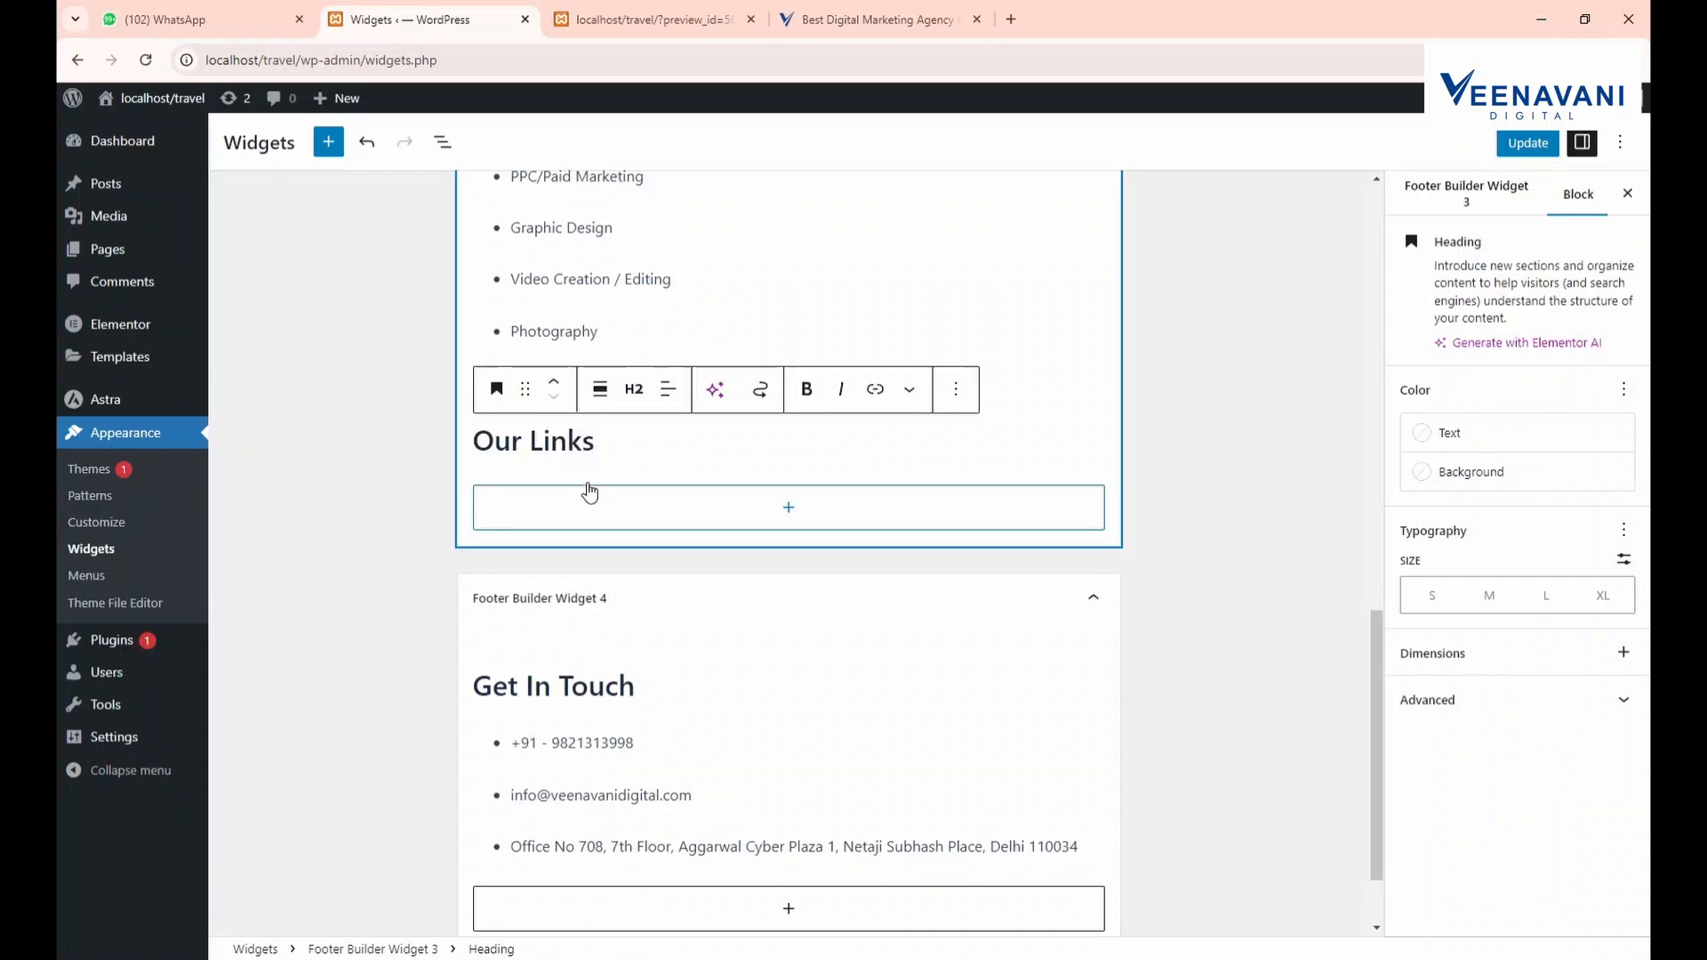
Copy the six service items from the reference site's footer
{"action": "scroll", "coordinate": [590, 487], "scroll_direction": "up", "scroll_amount": 1}
{"action": "left_click", "coordinate": [555, 391]}
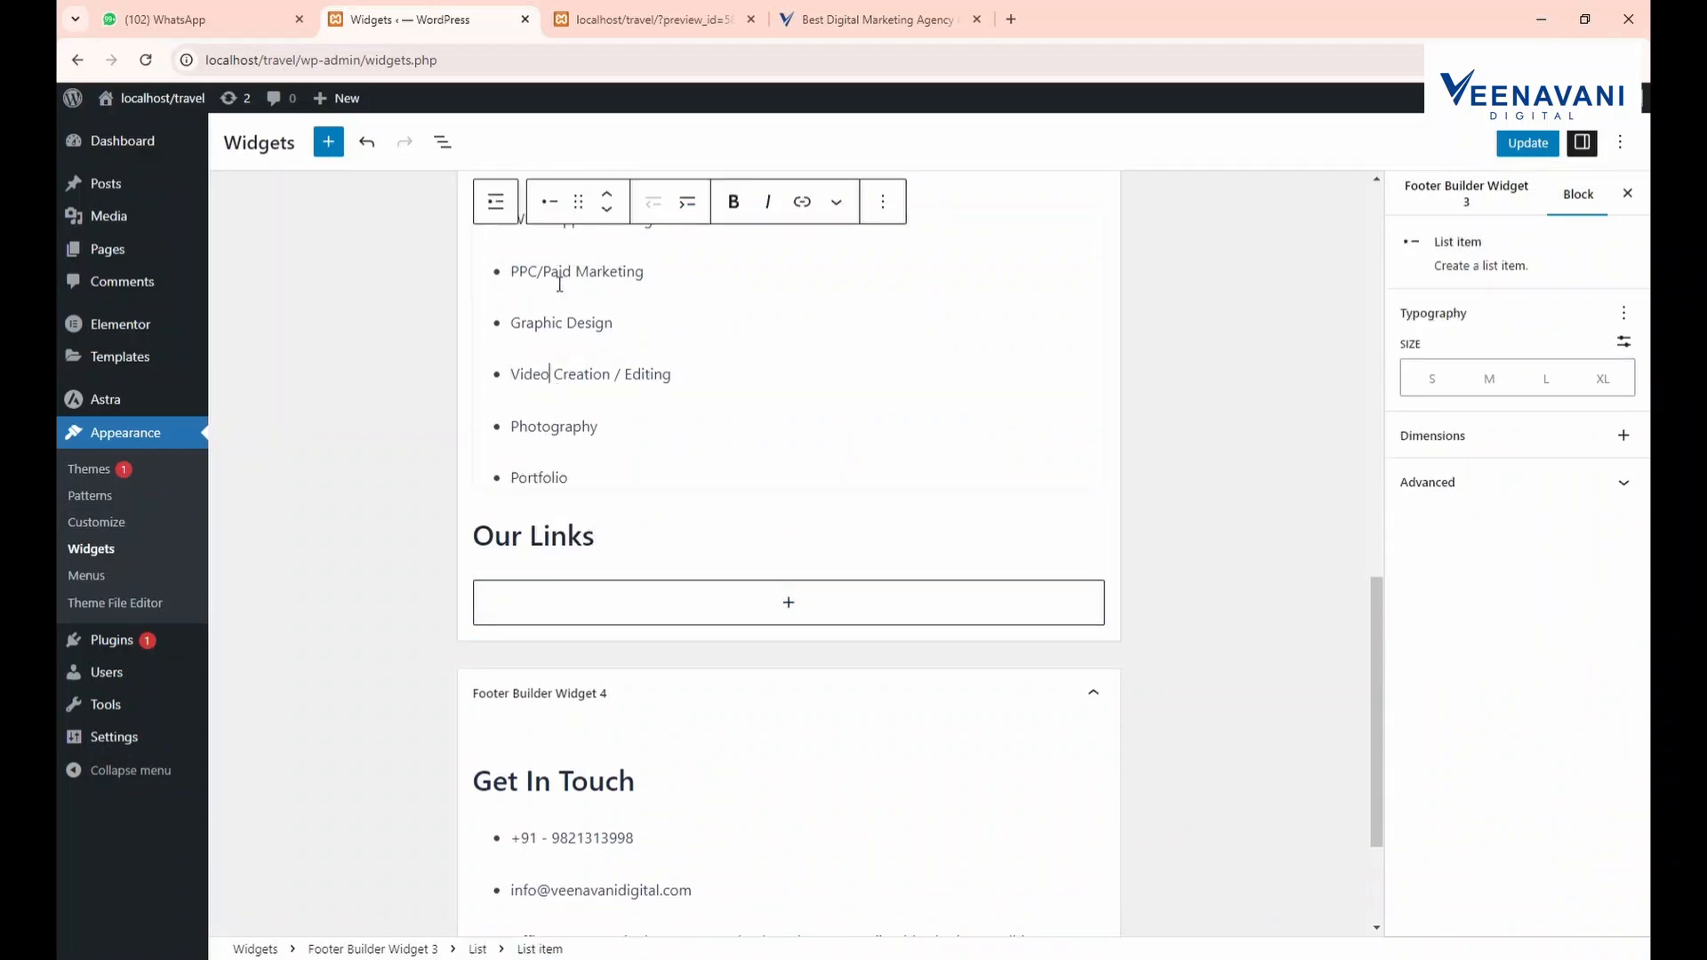
{"action": "left_click", "coordinate": [867, 19]}
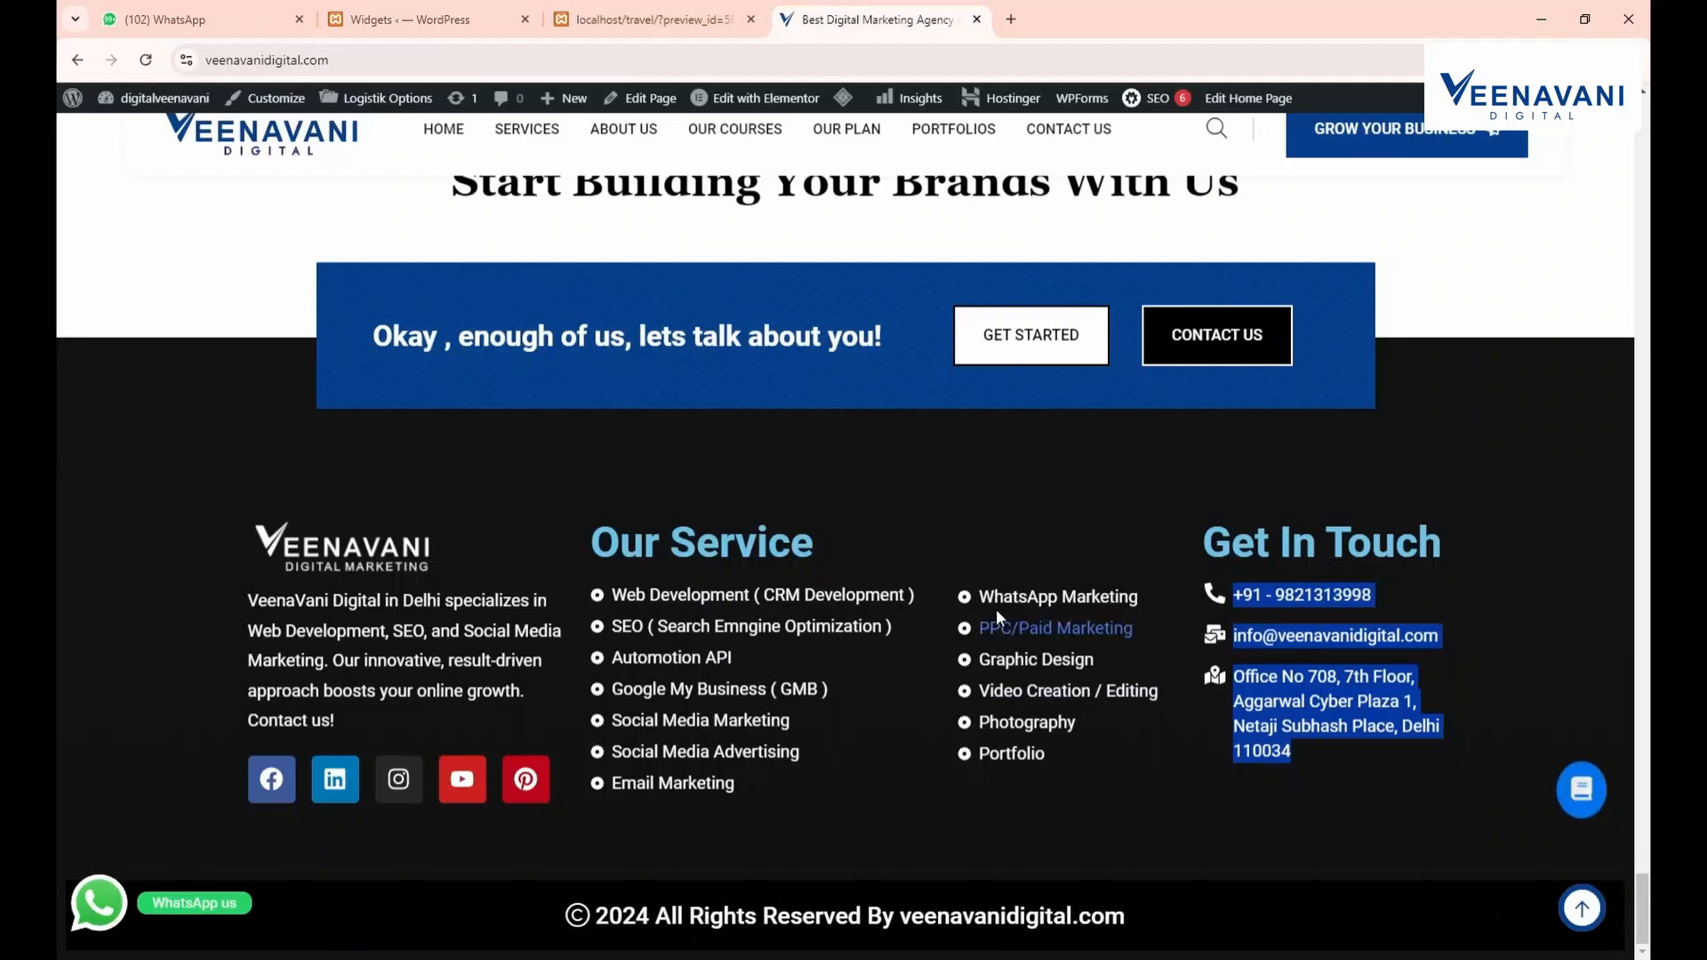
{"action": "left_click_drag", "start_coordinate": [978, 593], "coordinate": [1070, 792]}
{"action": "key", "text": "ctrl+c"}
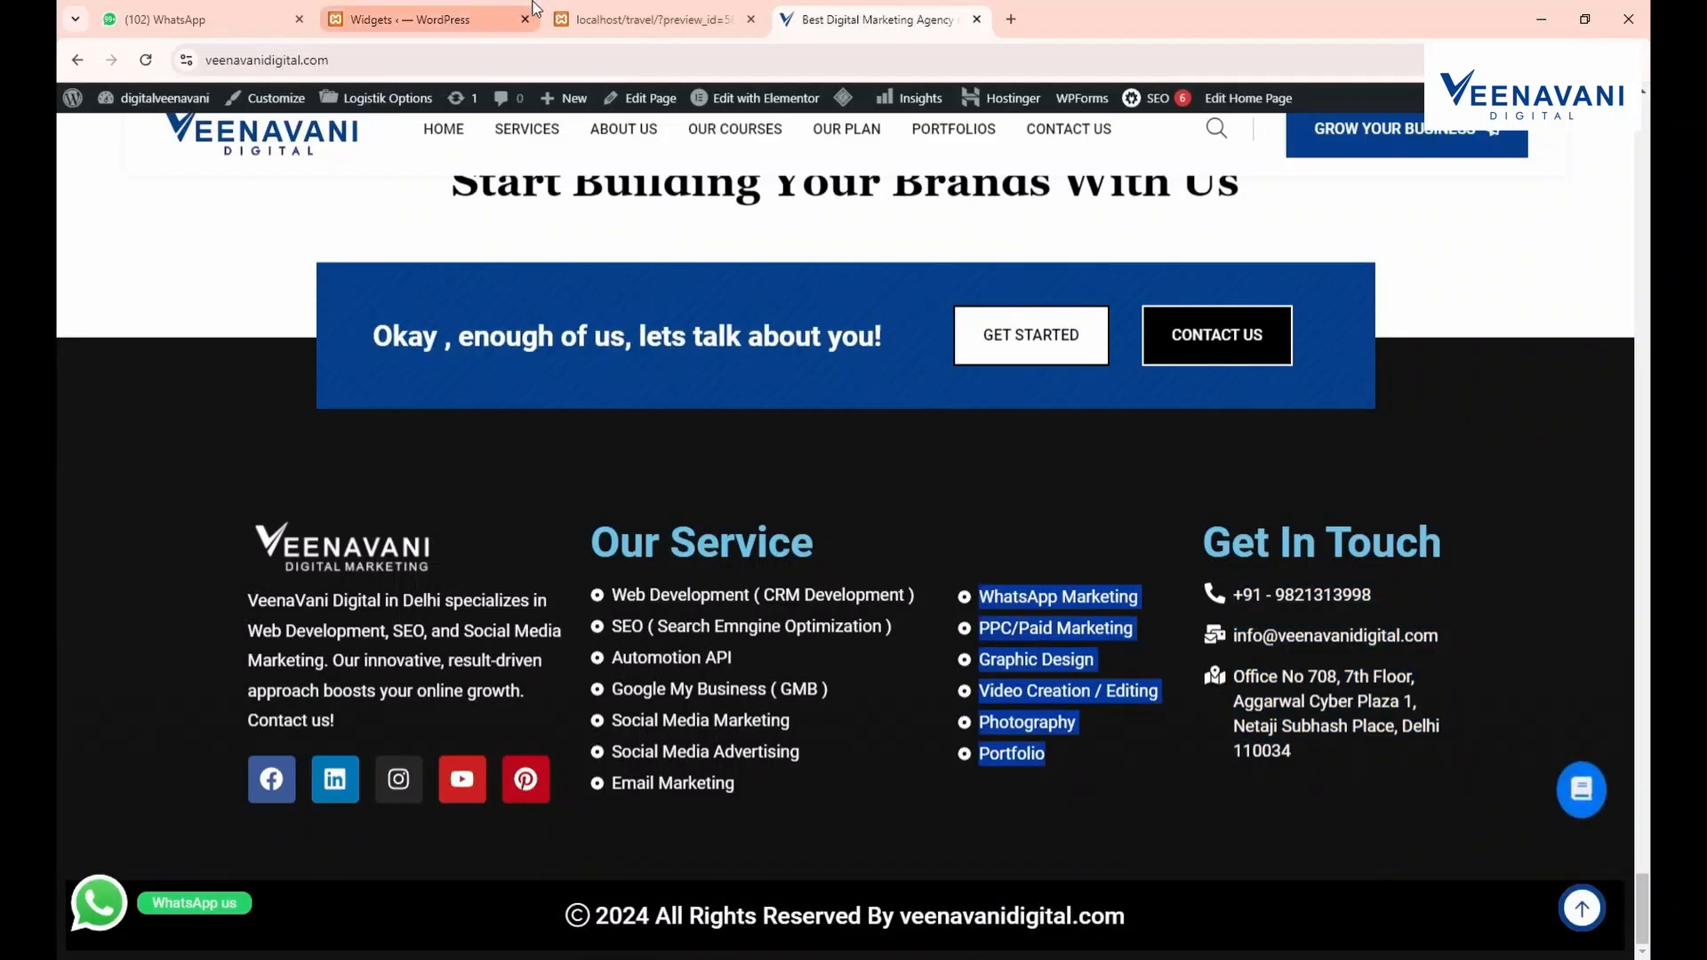
{"action": "left_click", "coordinate": [427, 18]}
Paste the services into a paragraph under Our Links and save the widgets
{"action": "left_click", "coordinate": [617, 606]}
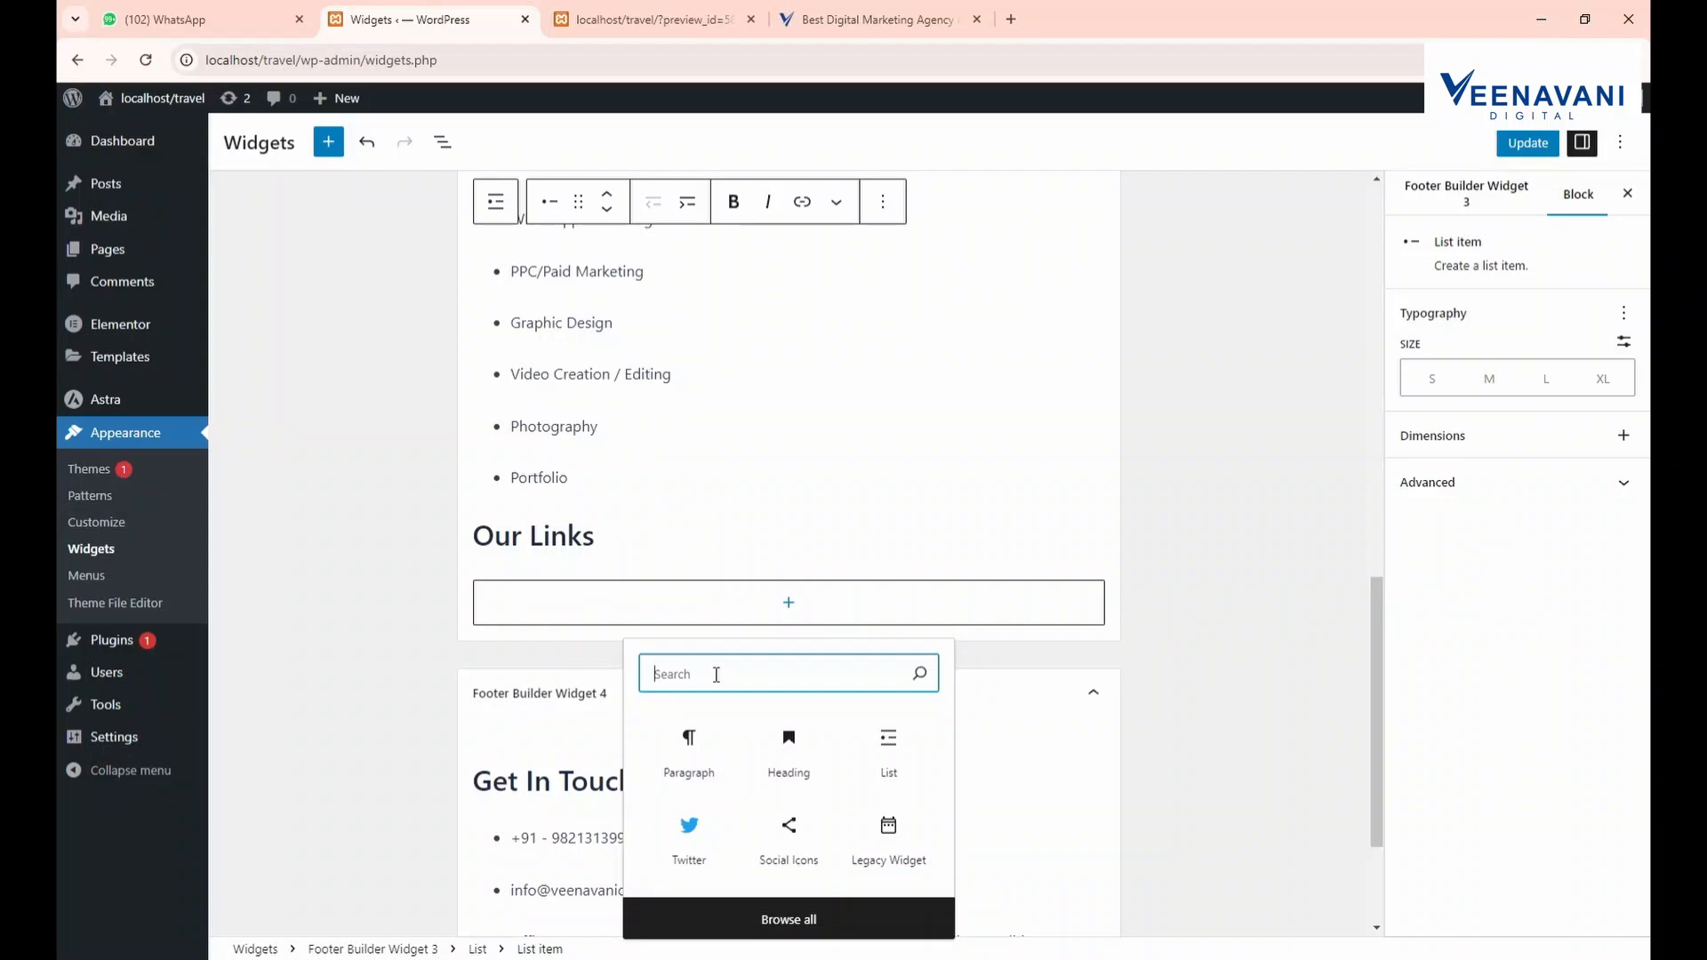
{"action": "type", "text": "para"}
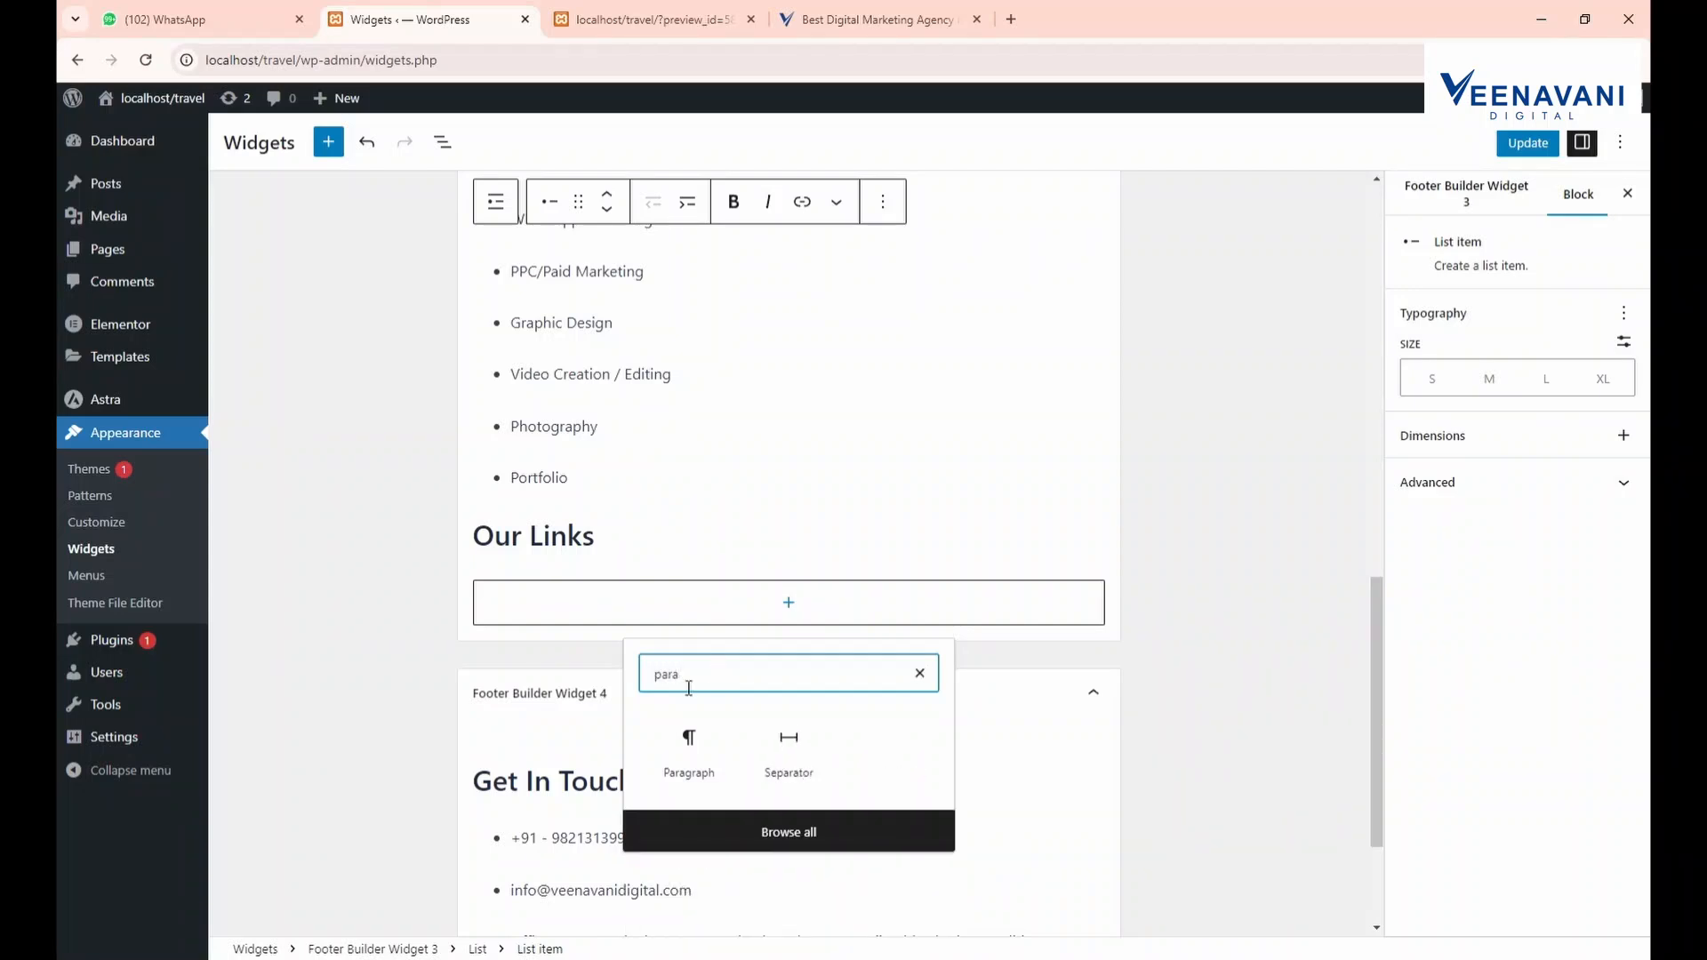
{"action": "left_click", "coordinate": [697, 760]}
{"action": "key", "text": "ctrl+v"}
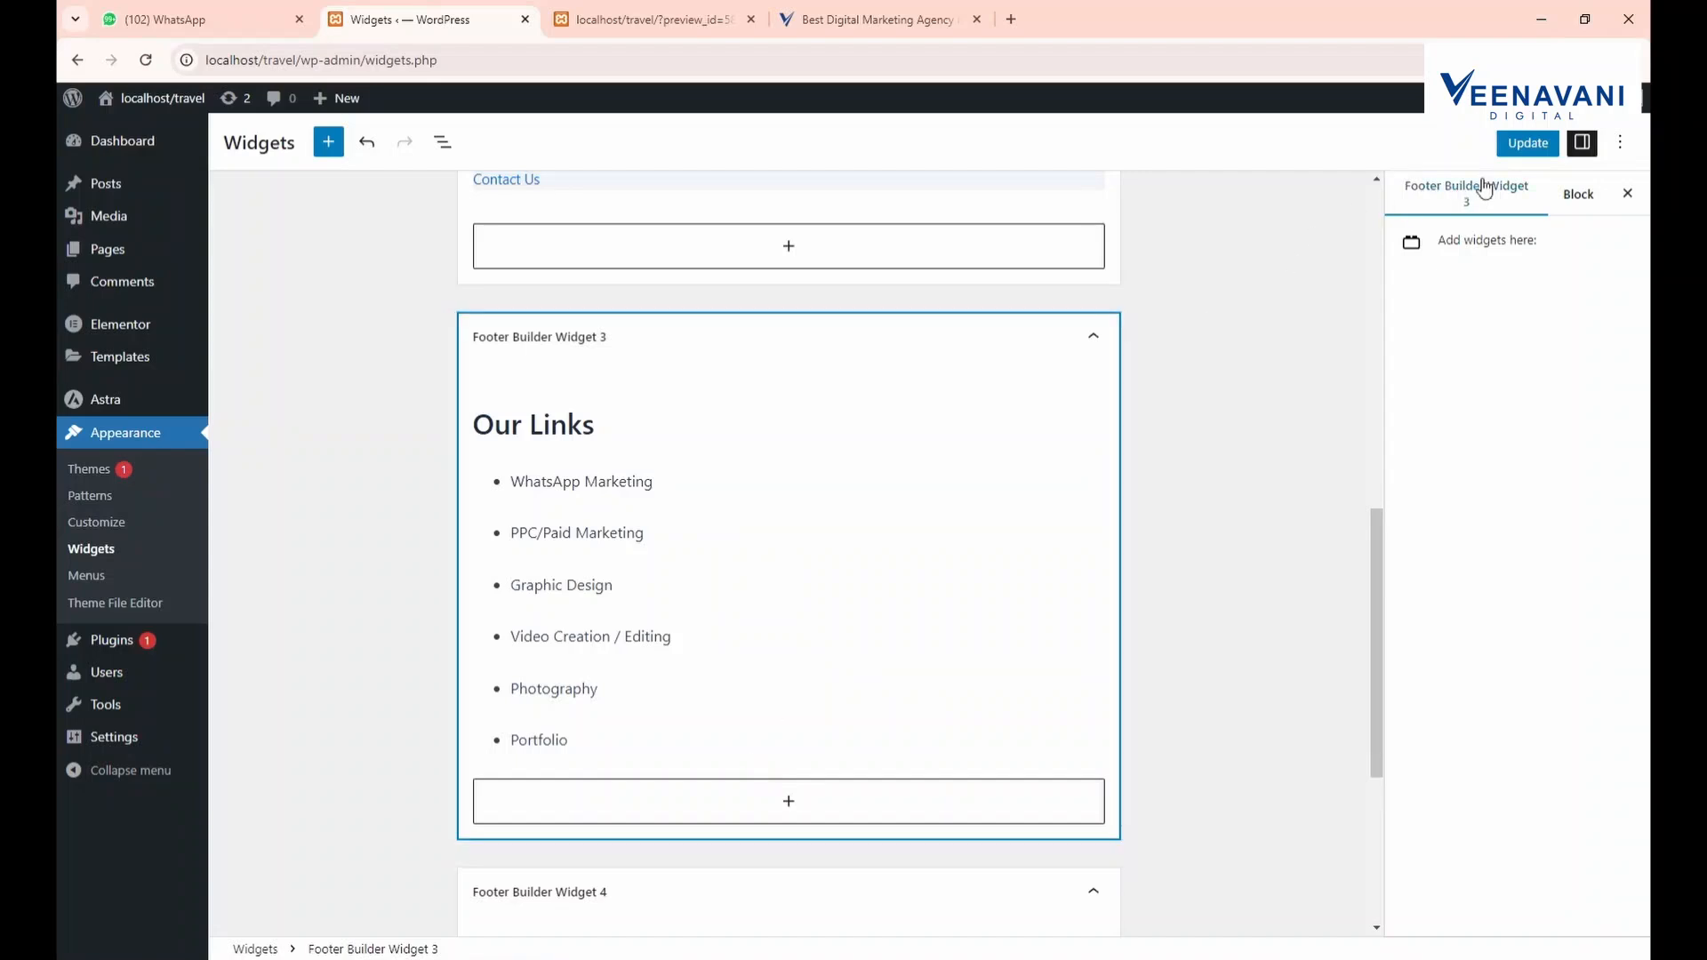
{"action": "left_click", "coordinate": [1524, 144]}
Check the preview's four-column footer, then scroll back up the Home page
{"action": "left_click", "coordinate": [705, 11]}
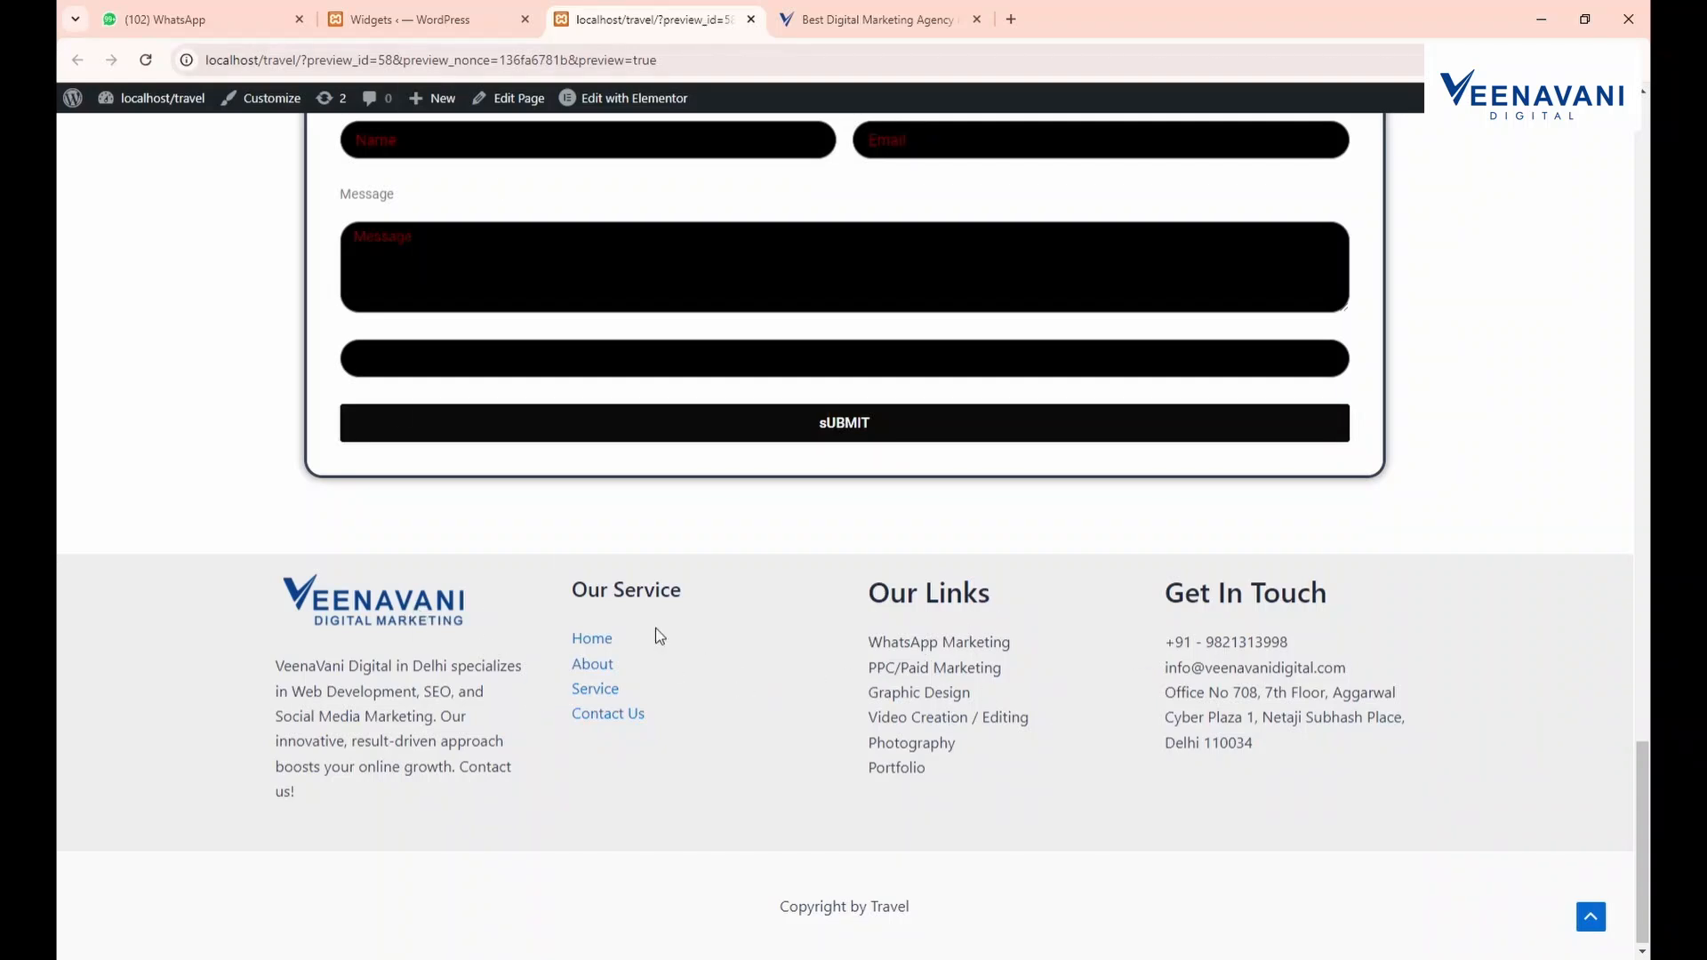
{"action": "scroll", "coordinate": [768, 722], "scroll_direction": "up", "scroll_amount": 9}
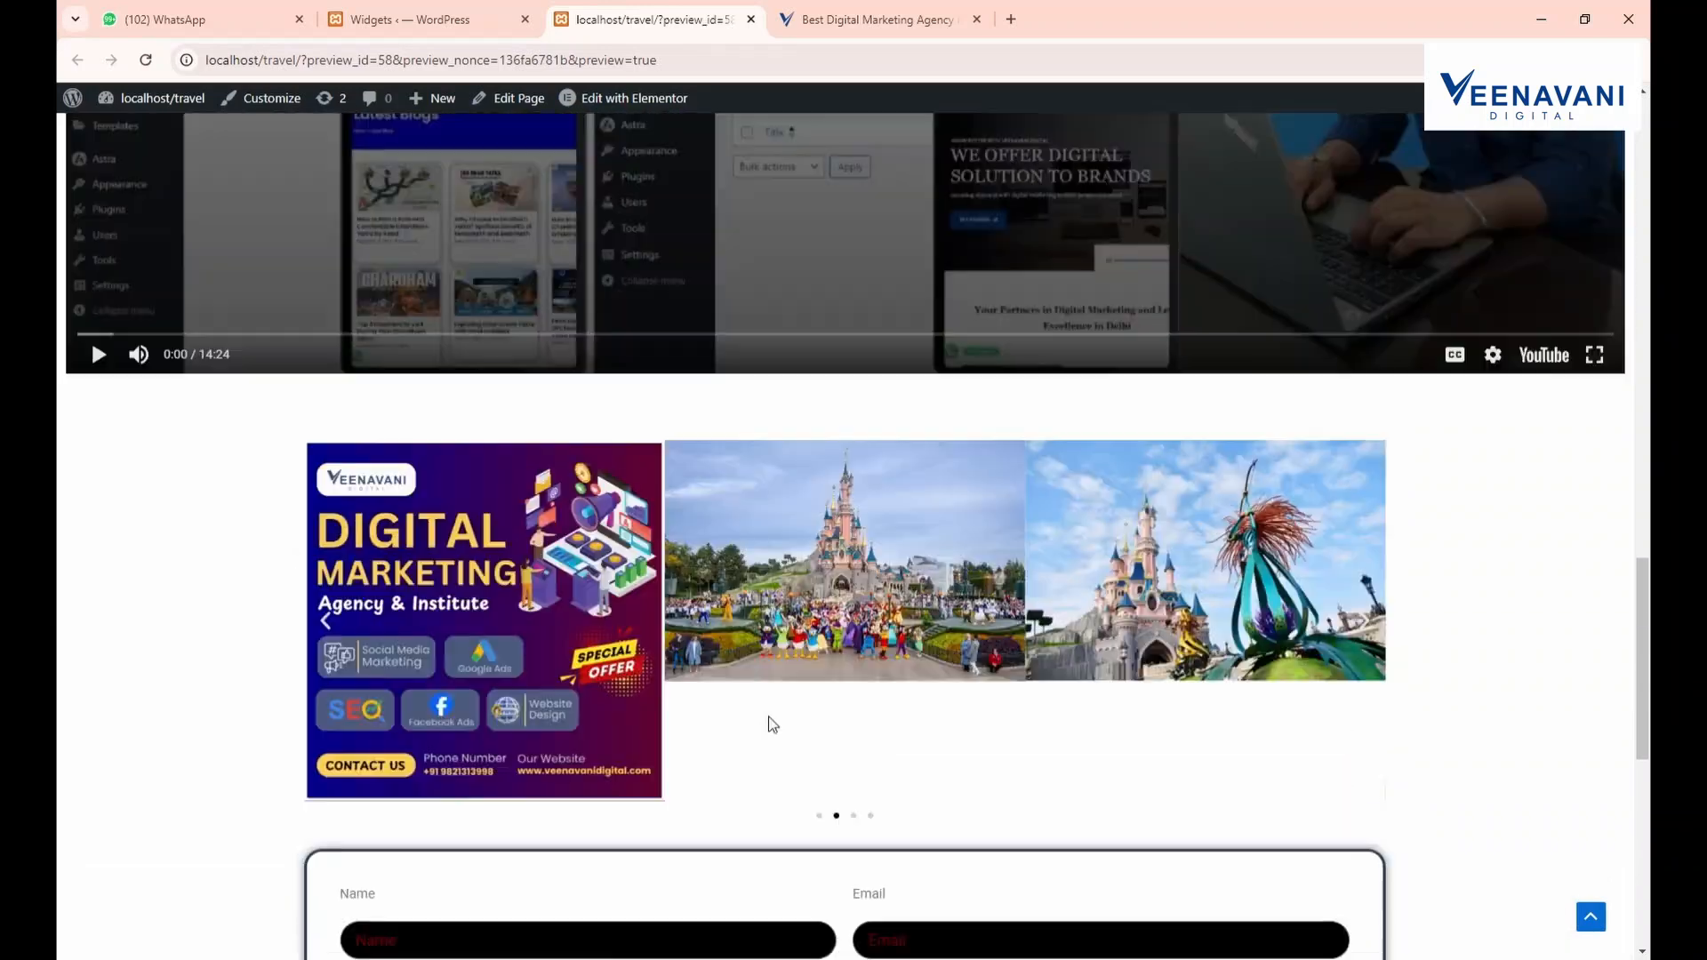
{"action": "scroll", "coordinate": [766, 720], "scroll_direction": "up", "scroll_amount": 20}
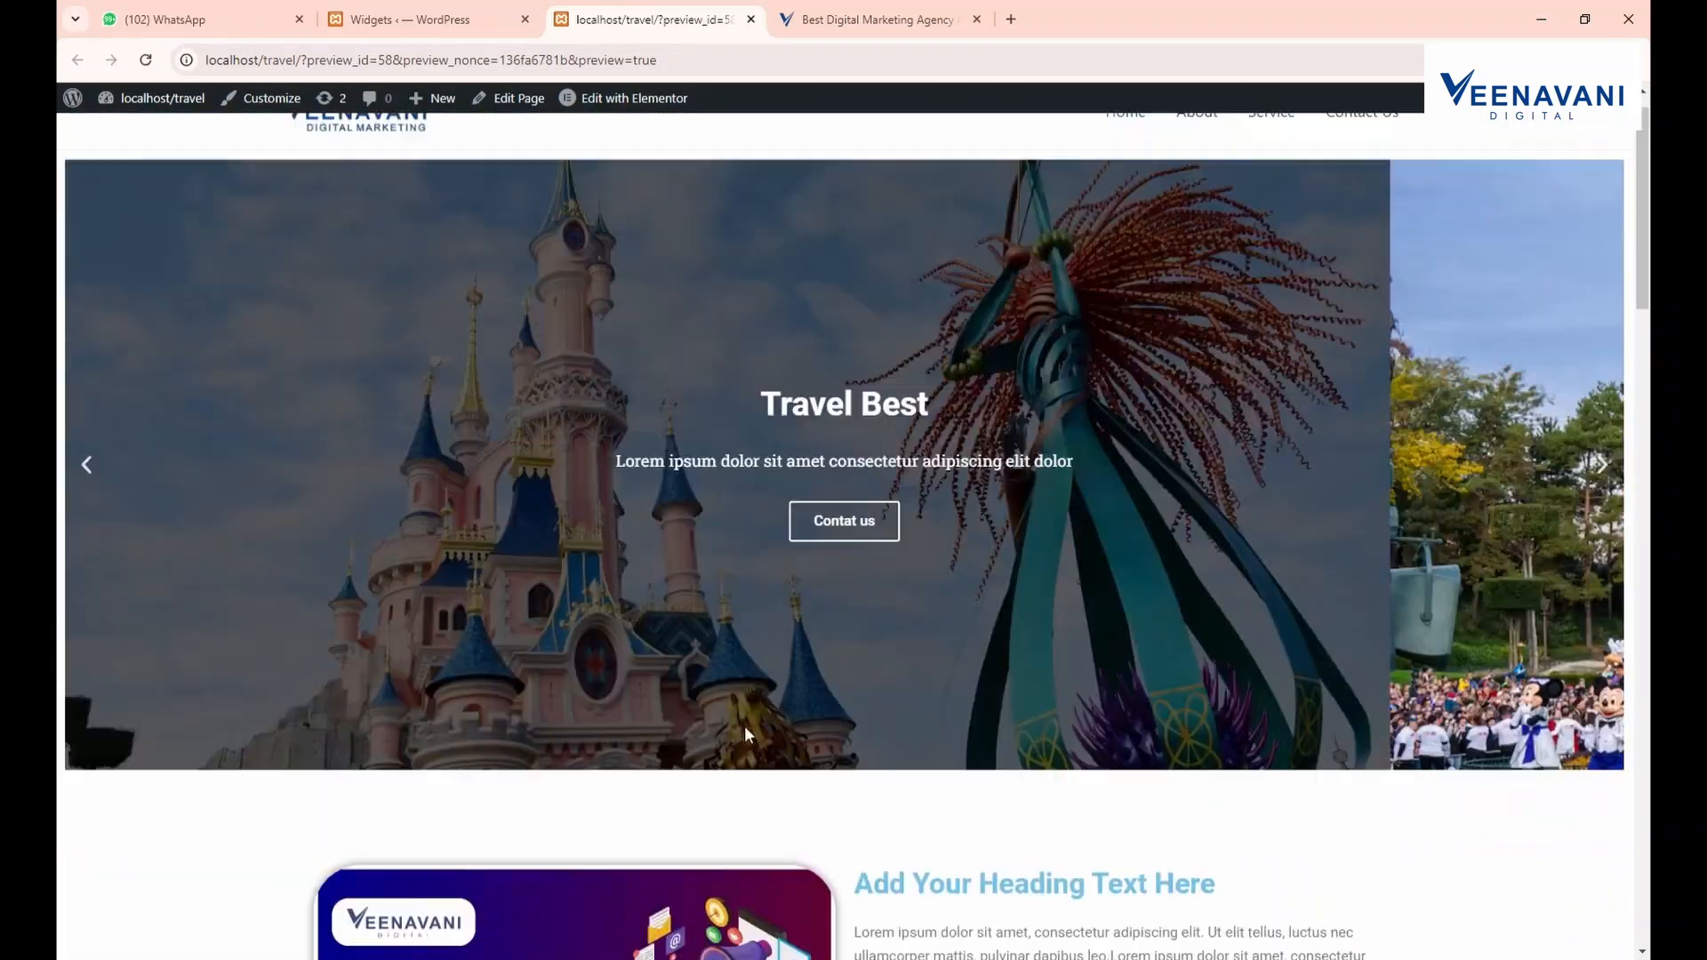
{"action": "scroll", "coordinate": [744, 726], "scroll_direction": "up", "scroll_amount": 1}
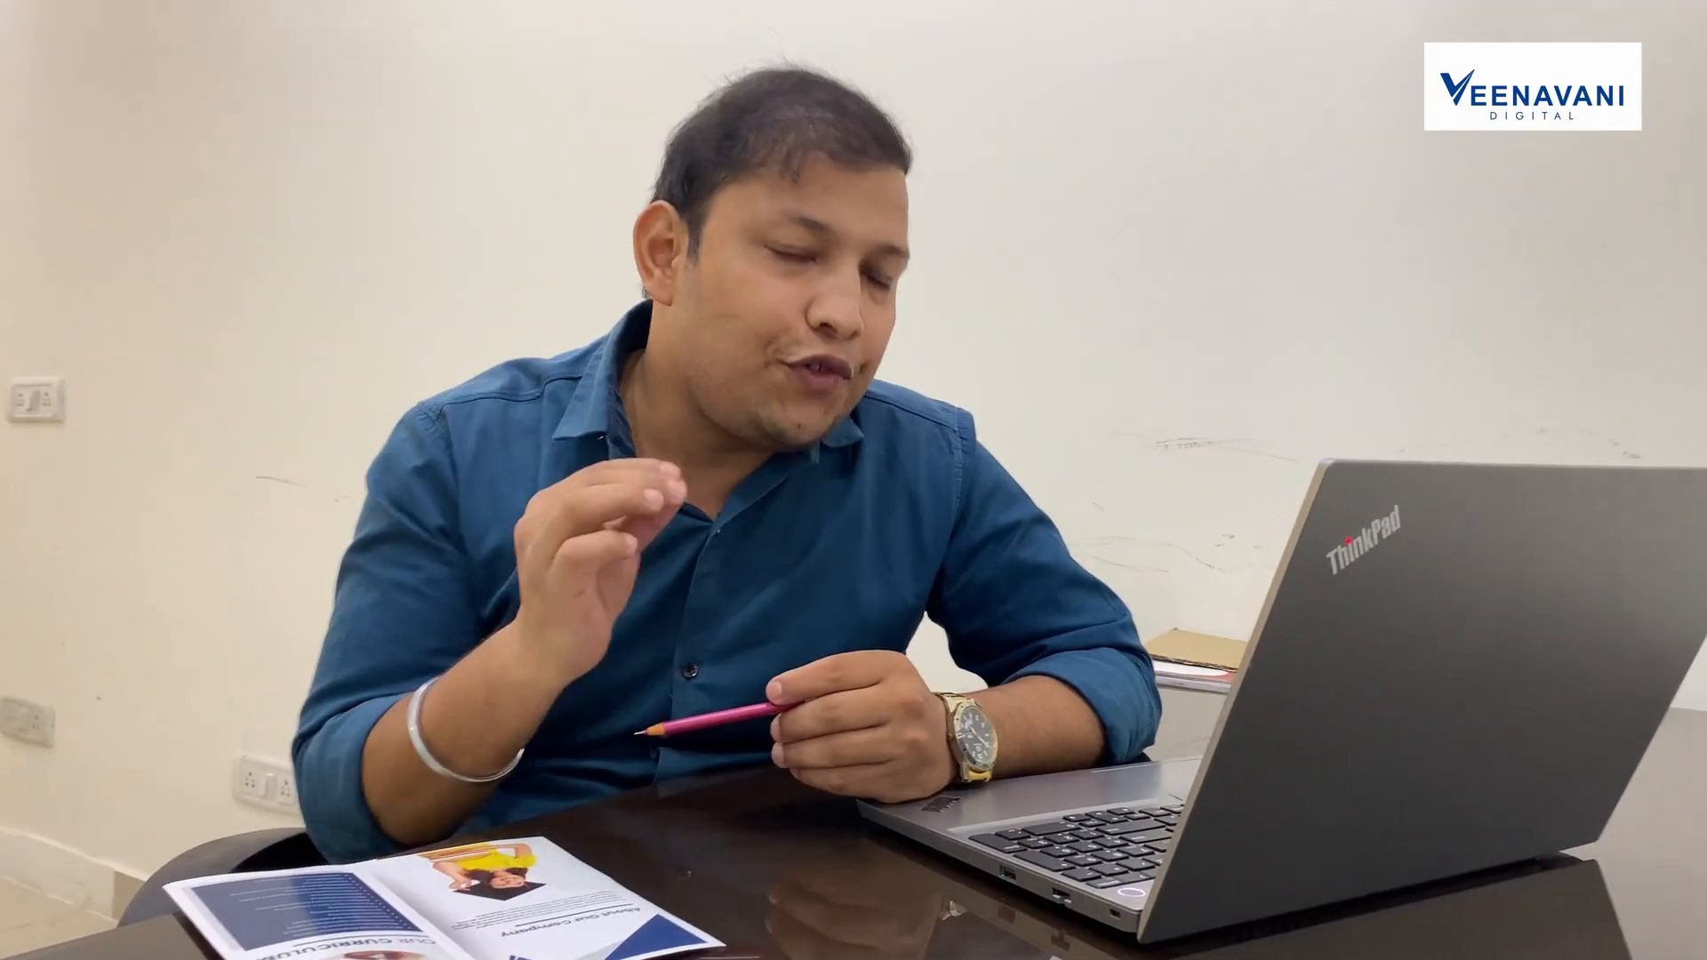